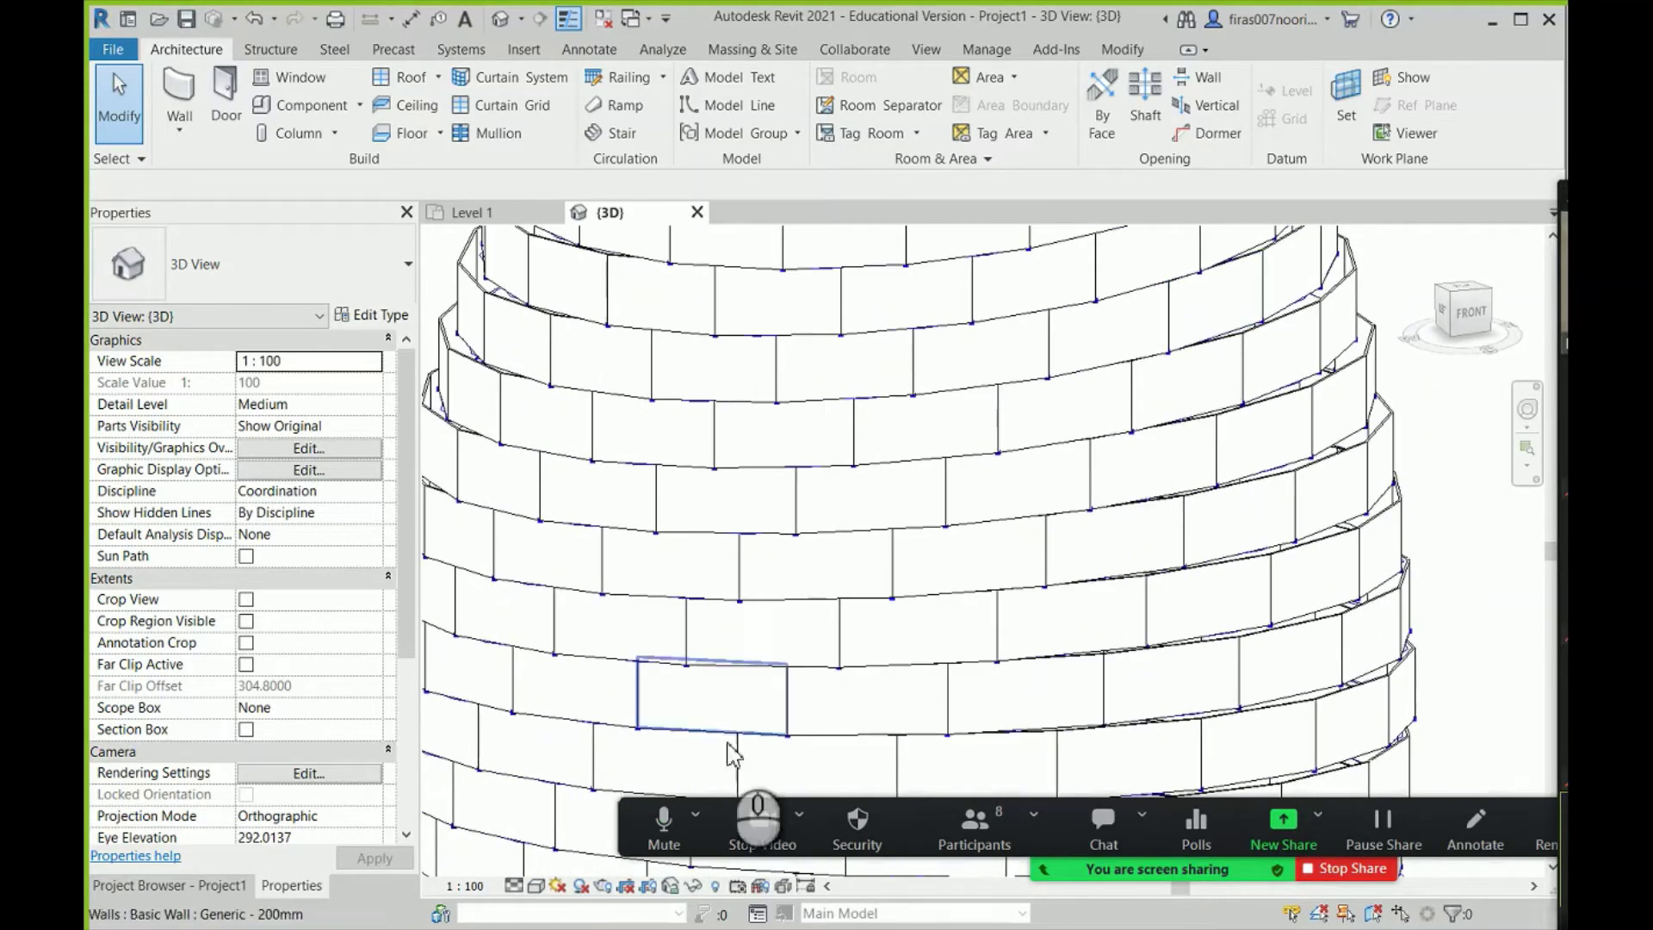
# - Set the 3D view's visual style to Consistent Colors and turn on shadows for the walled tower
pyautogui.click(534, 887)
pyautogui.click(582, 727)
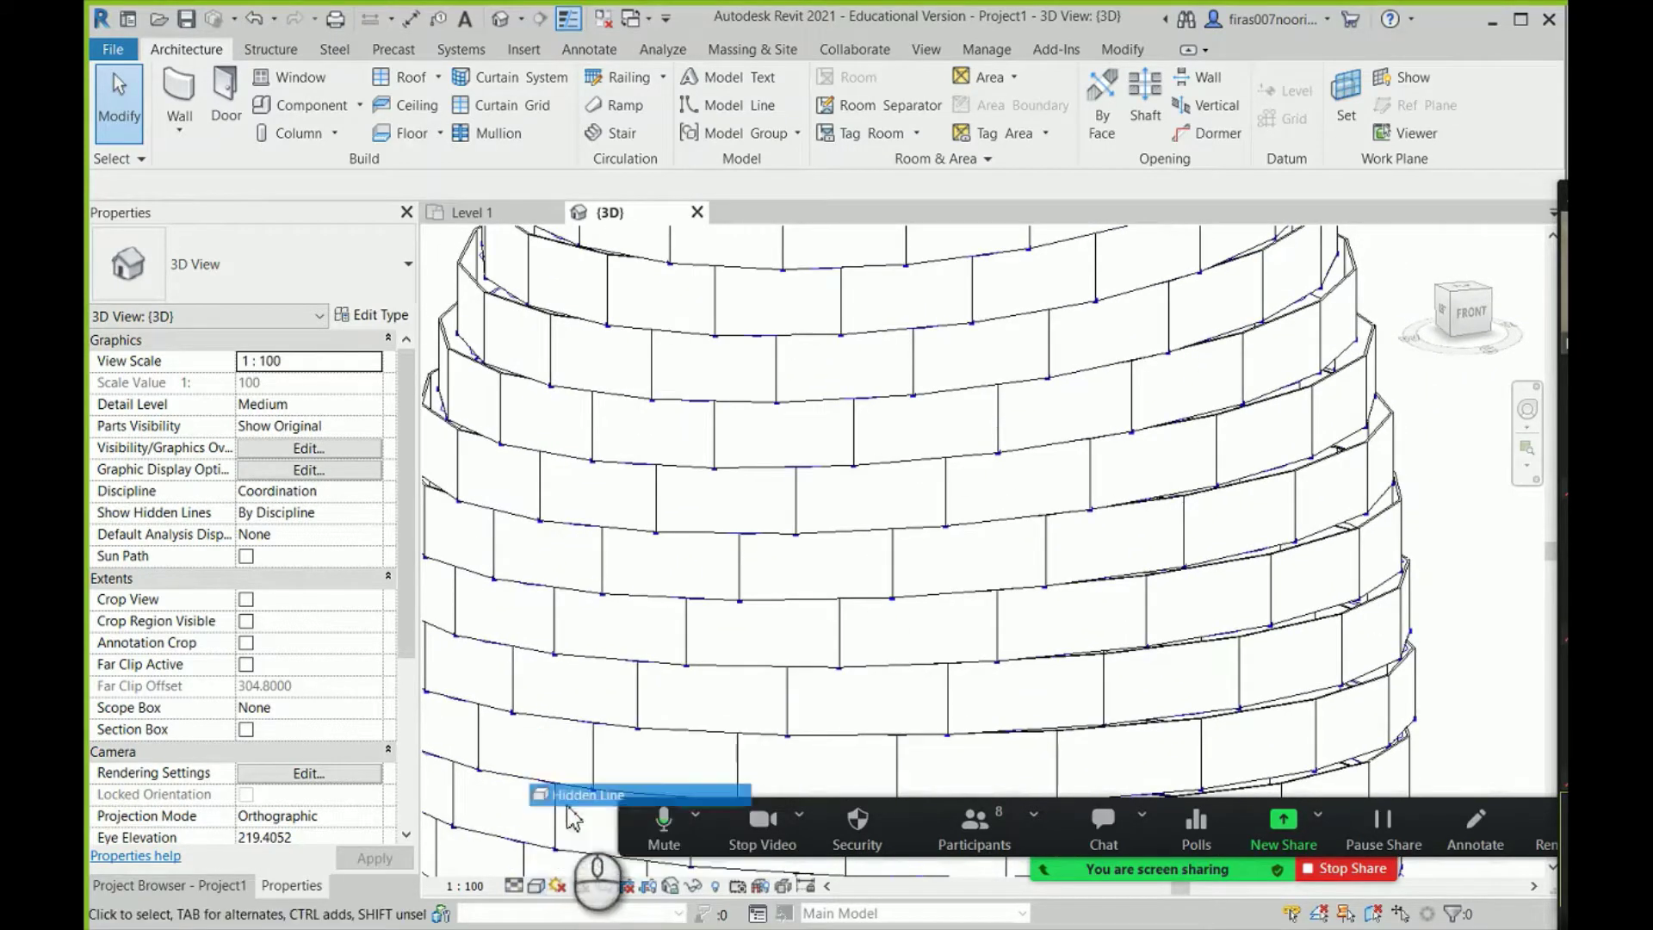
pyautogui.click(534, 886)
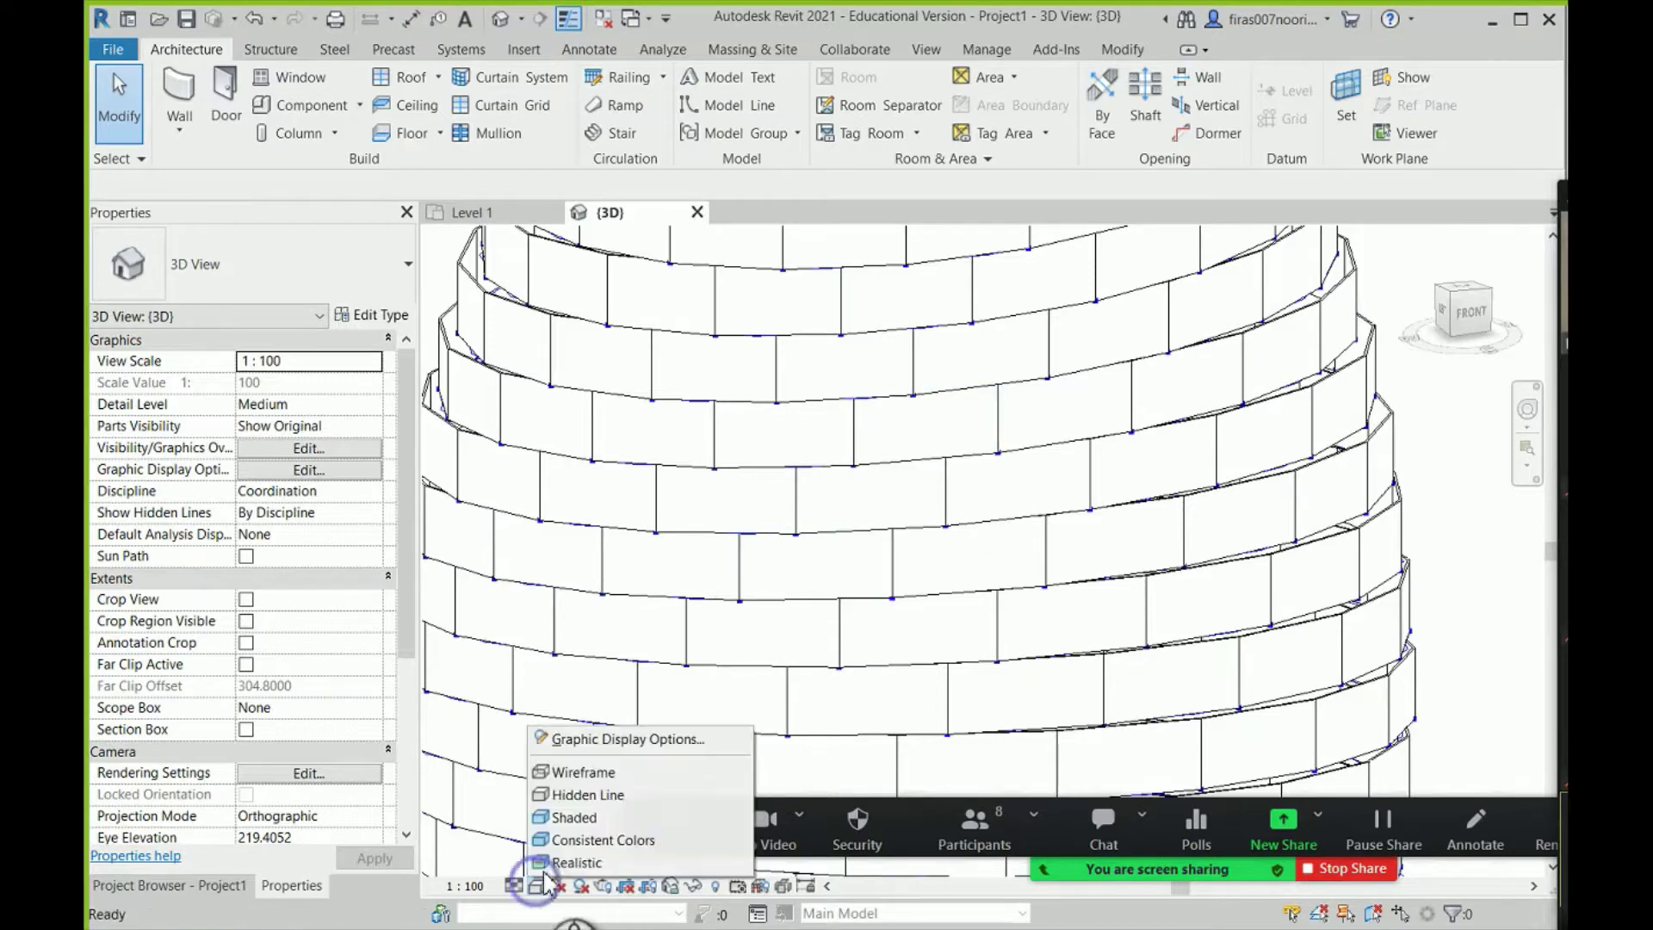
pyautogui.click(594, 834)
pyautogui.keyDown('shift'); pyautogui.moveTo(654, 729); pyautogui.dragTo(579, 763, button='middle'); pyautogui.keyUp('shift')
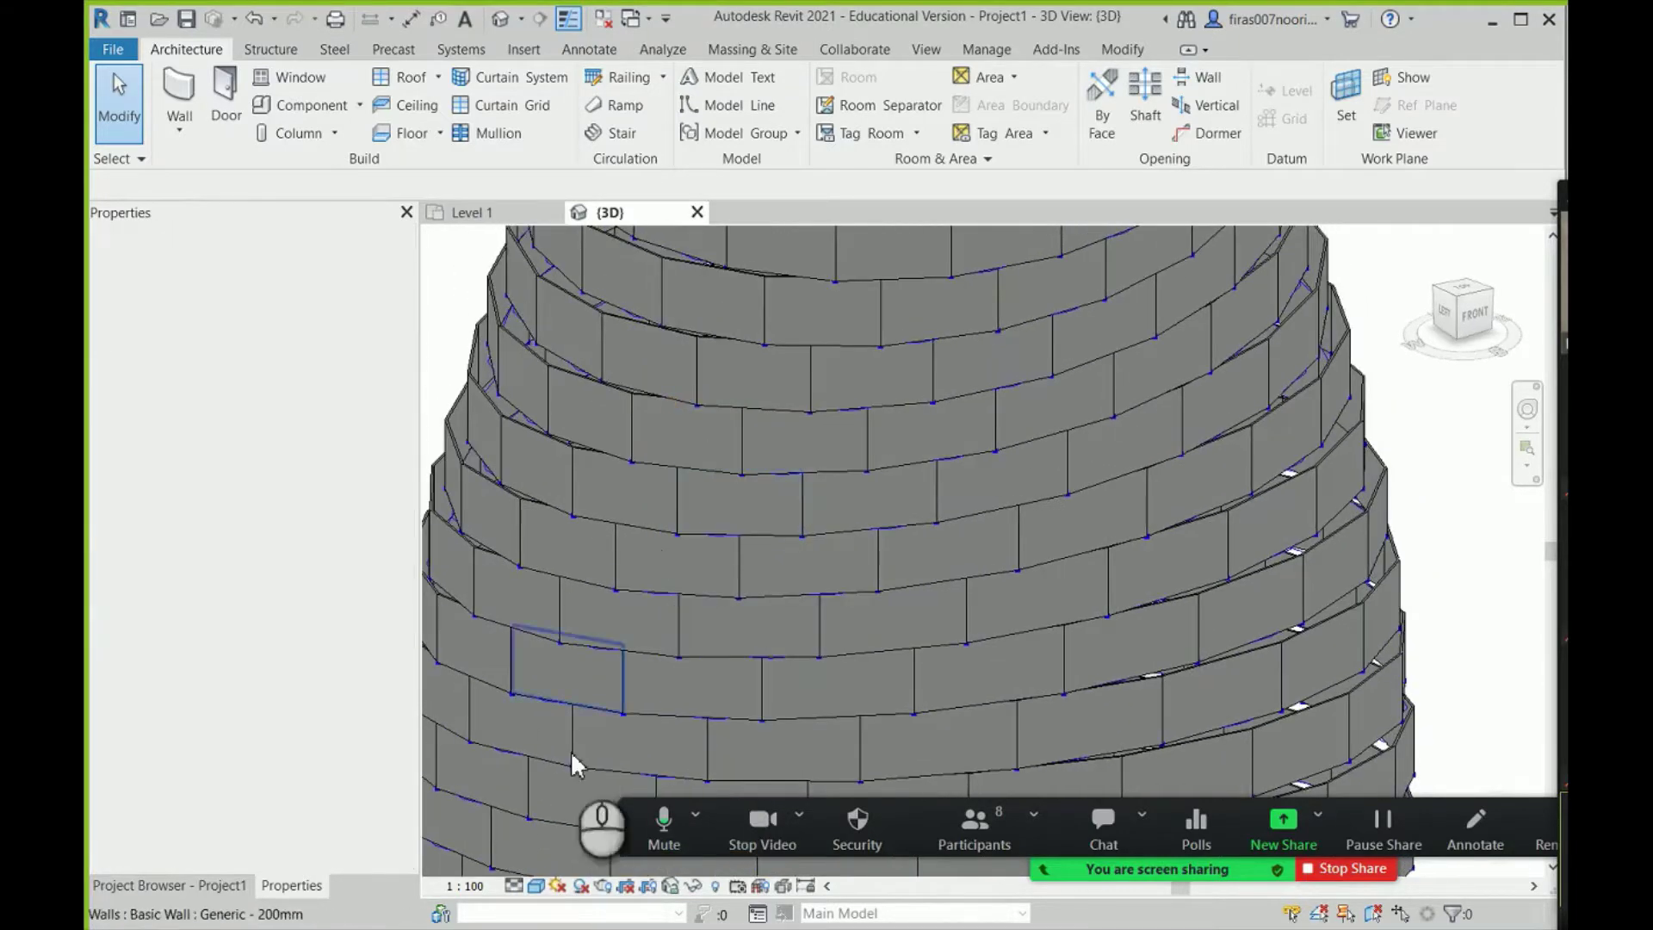
pyautogui.click(583, 886)
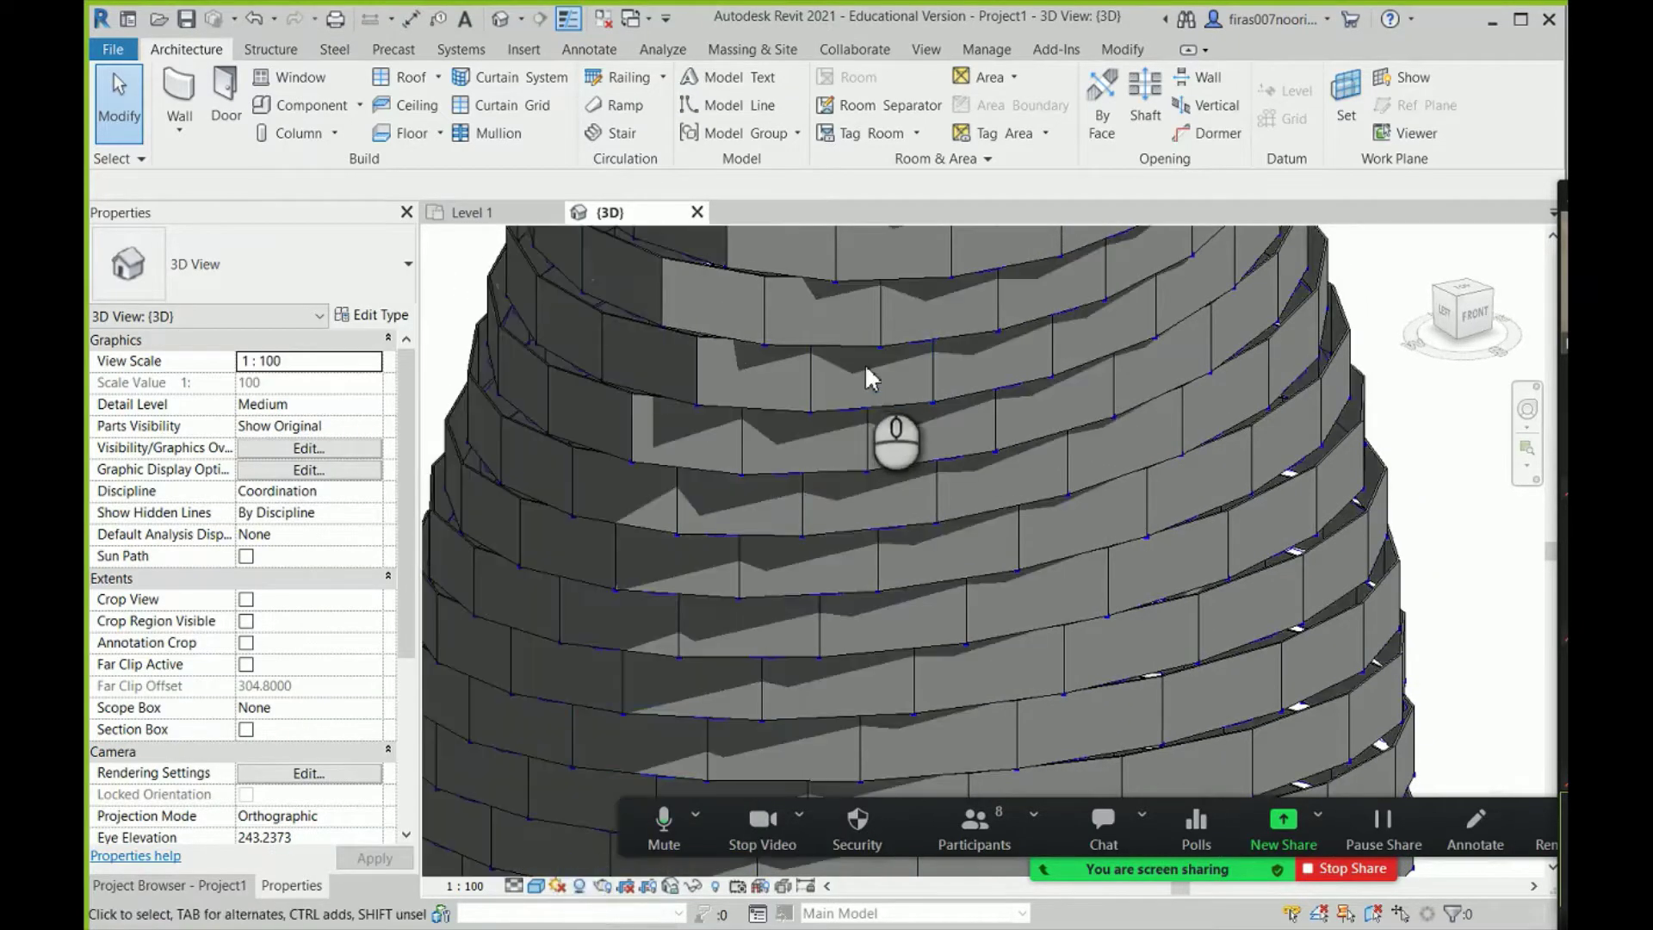
# - Examine the segmented walls of the tower from its base, along its side edge and at its open top
pyautogui.keyDown('shift'); pyautogui.moveTo(893, 436); pyautogui.dragTo(1092, 655, button='middle'); pyautogui.keyUp('shift')
pyautogui.scroll(-4, 1093, 430)
pyautogui.scroll(5, 1091, 412)
pyautogui.scroll(5, 989, 478)
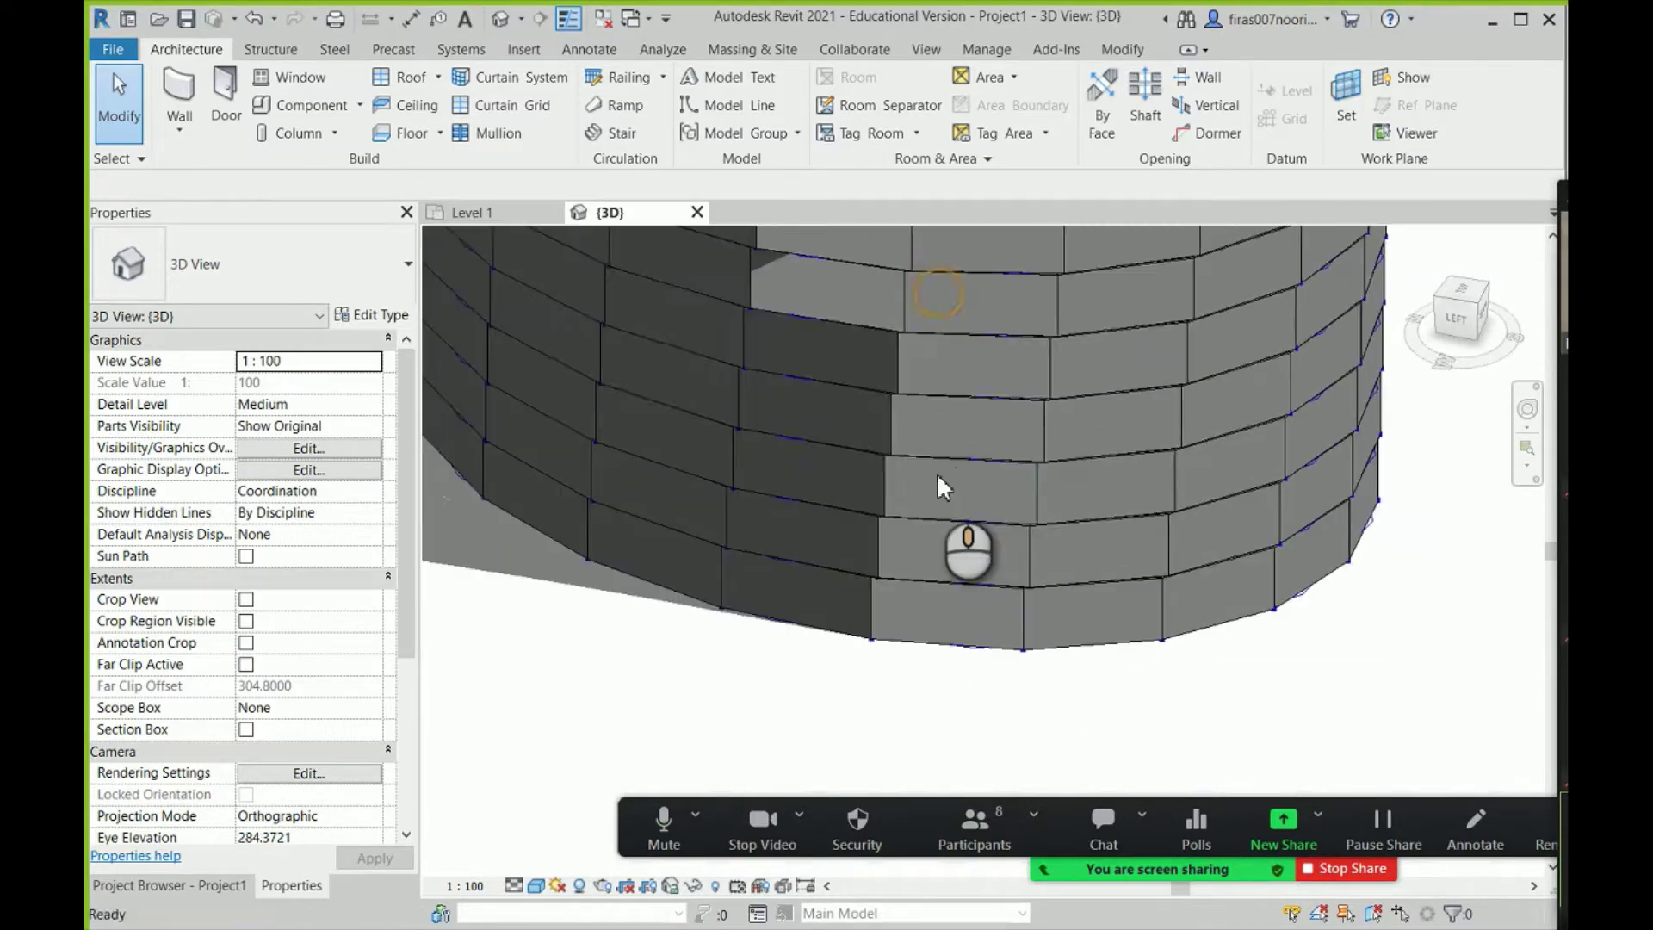
pyautogui.scroll(-2, 953, 491)
pyautogui.scroll(-3, 950, 480)
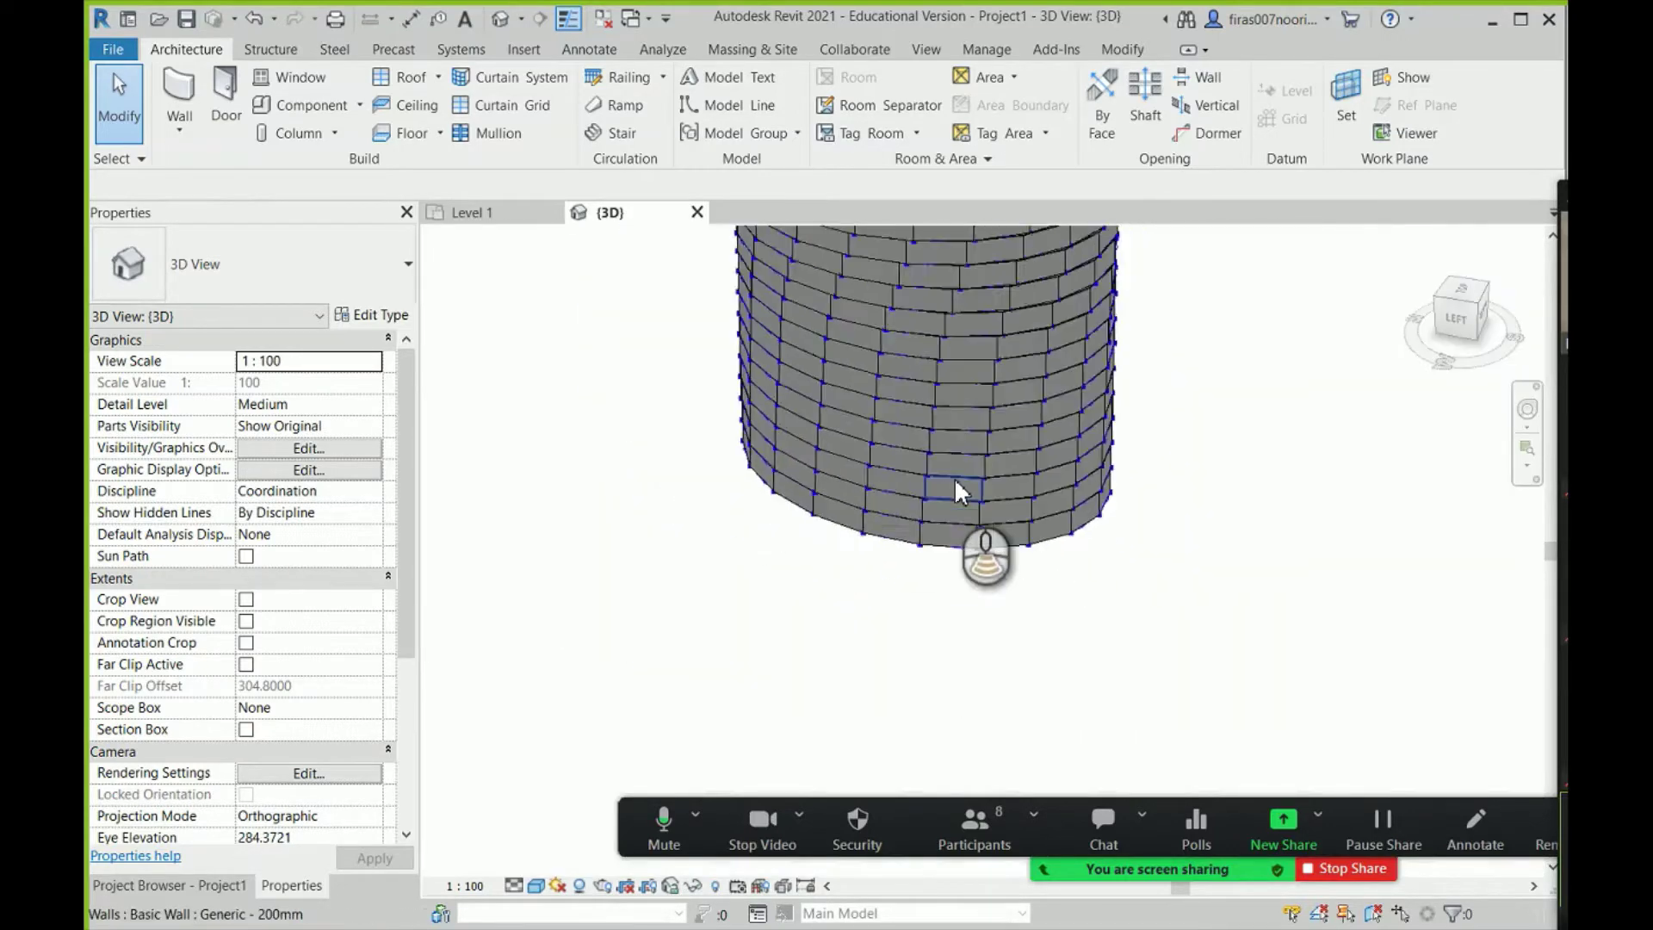
pyautogui.moveTo(954, 477)
pyautogui.keyDown('shift'); pyautogui.mouseDown(button='middle')
pyautogui.moveTo(972, 460)
pyautogui.moveTo(969, 645)
pyautogui.moveTo(904, 497)
pyautogui.moveTo(1046, 383)
pyautogui.mouseUp(button='middle'); pyautogui.keyUp('shift')
pyautogui.scroll(4, 1022, 363)
pyautogui.scroll(2, 1026, 360)
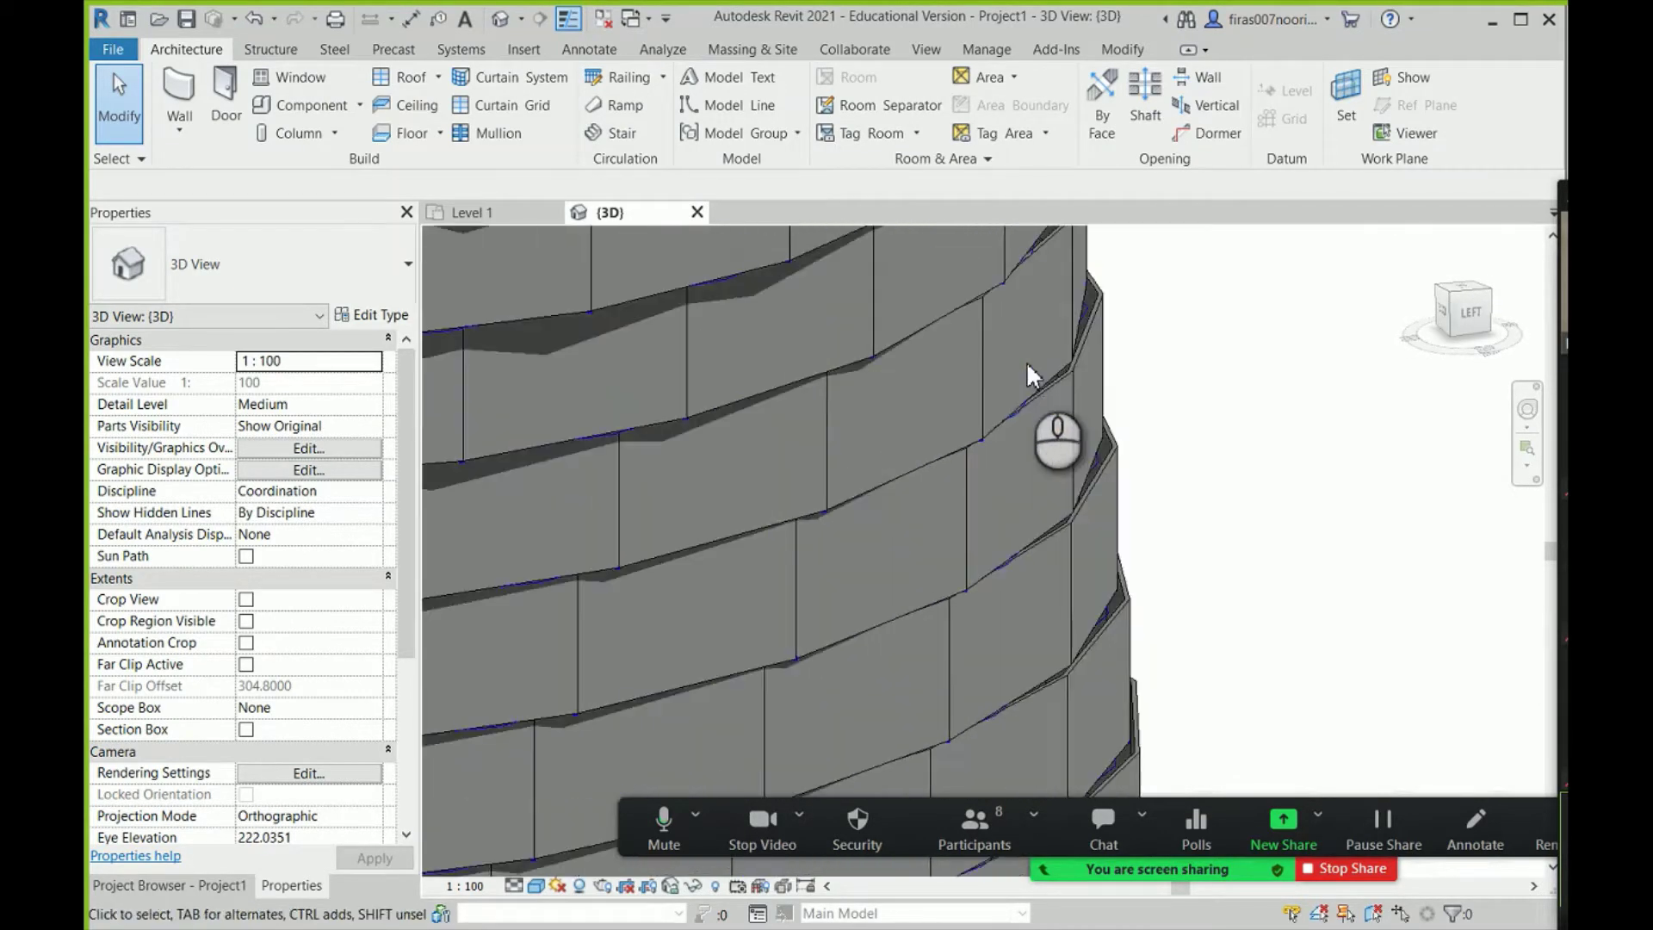
pyautogui.scroll(-5, 976, 439)
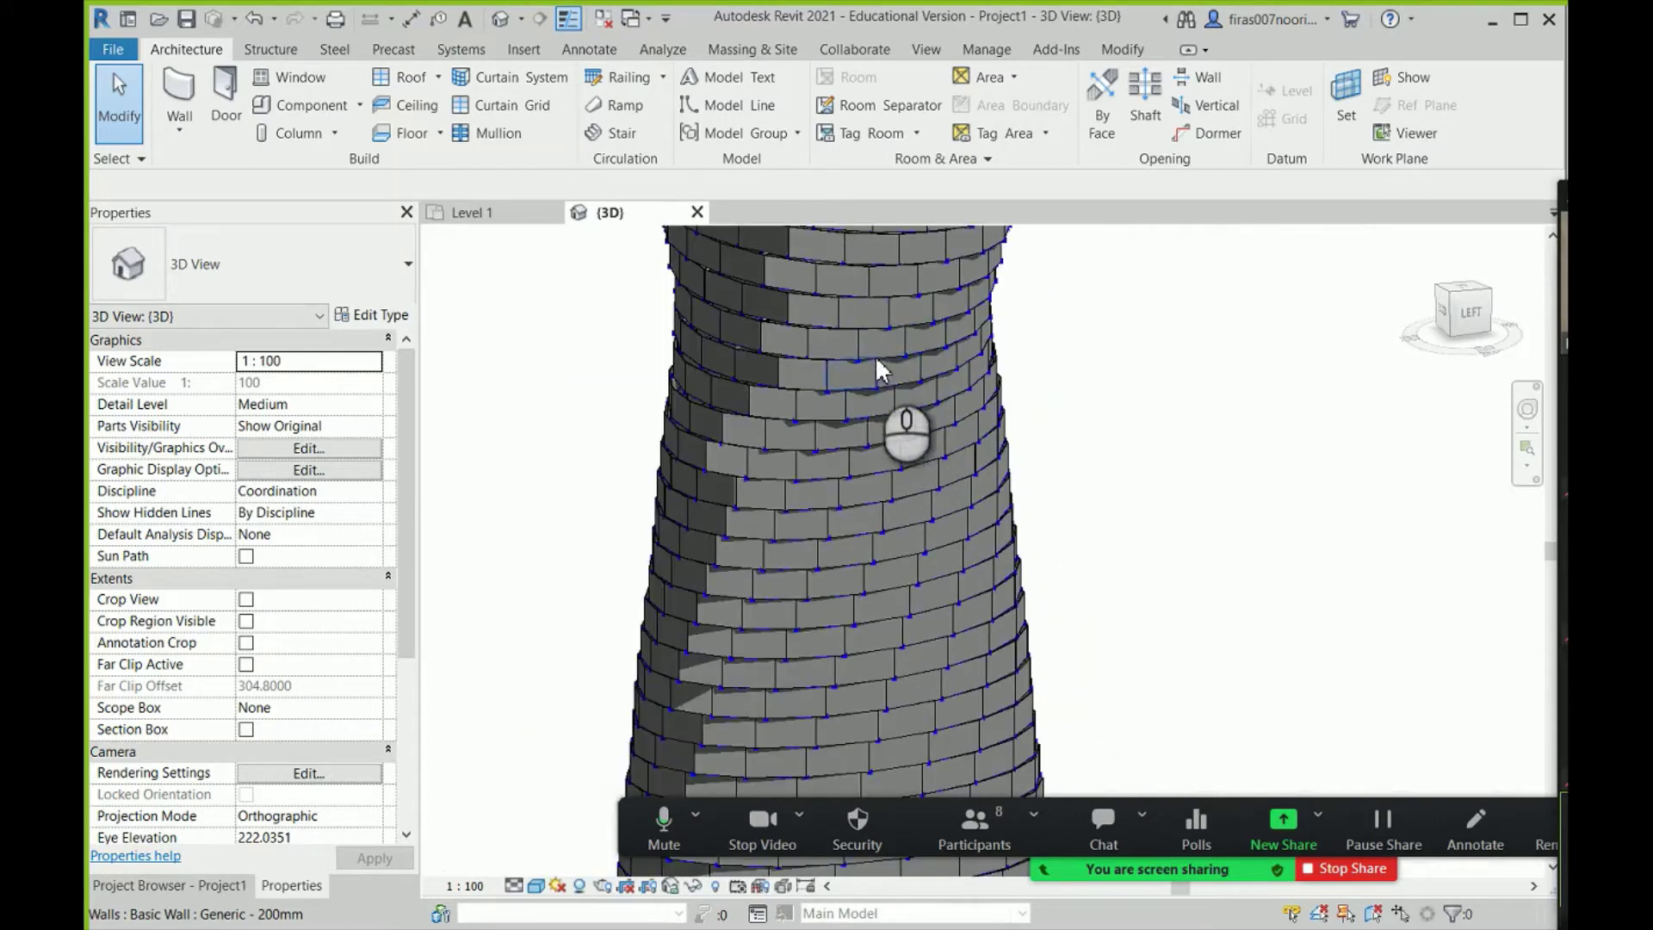
pyautogui.scroll(-3, 877, 360)
pyautogui.keyDown('shift'); pyautogui.moveTo(878, 343); pyautogui.dragTo(902, 412, button='middle'); pyautogui.keyUp('shift')
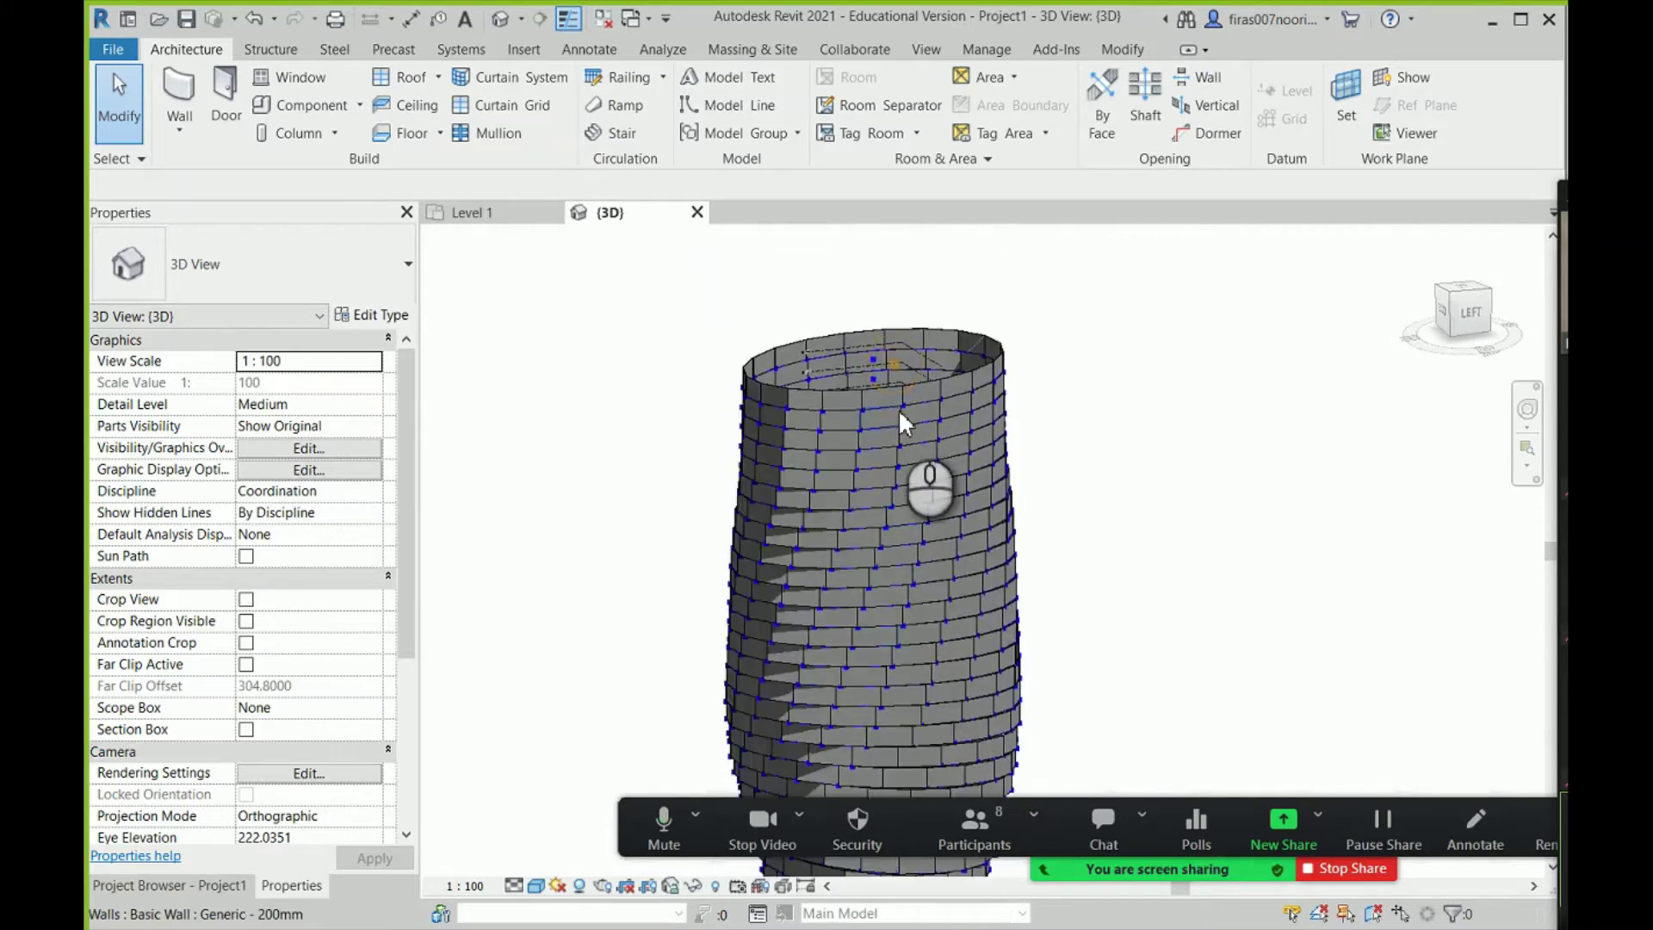
pyautogui.scroll(4, 931, 339)
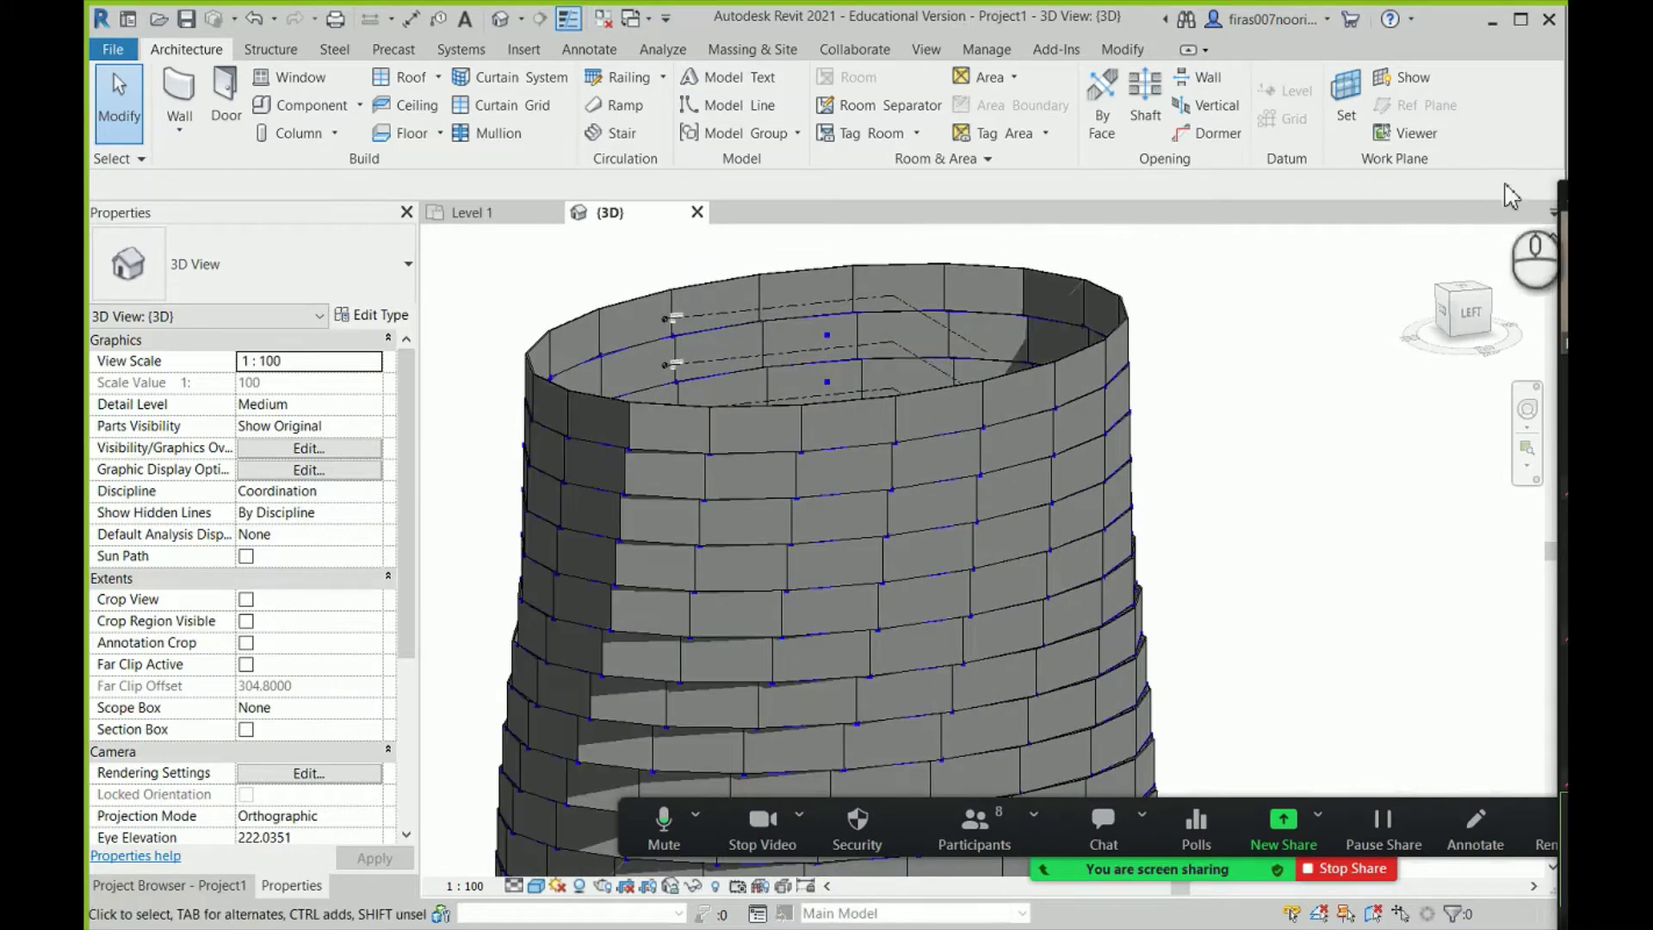
# - Switch to Dynamo and set the Code Block feeding Curve.PointAtParameter's param input to 0..1..0.01
pyautogui.click(921, 831)
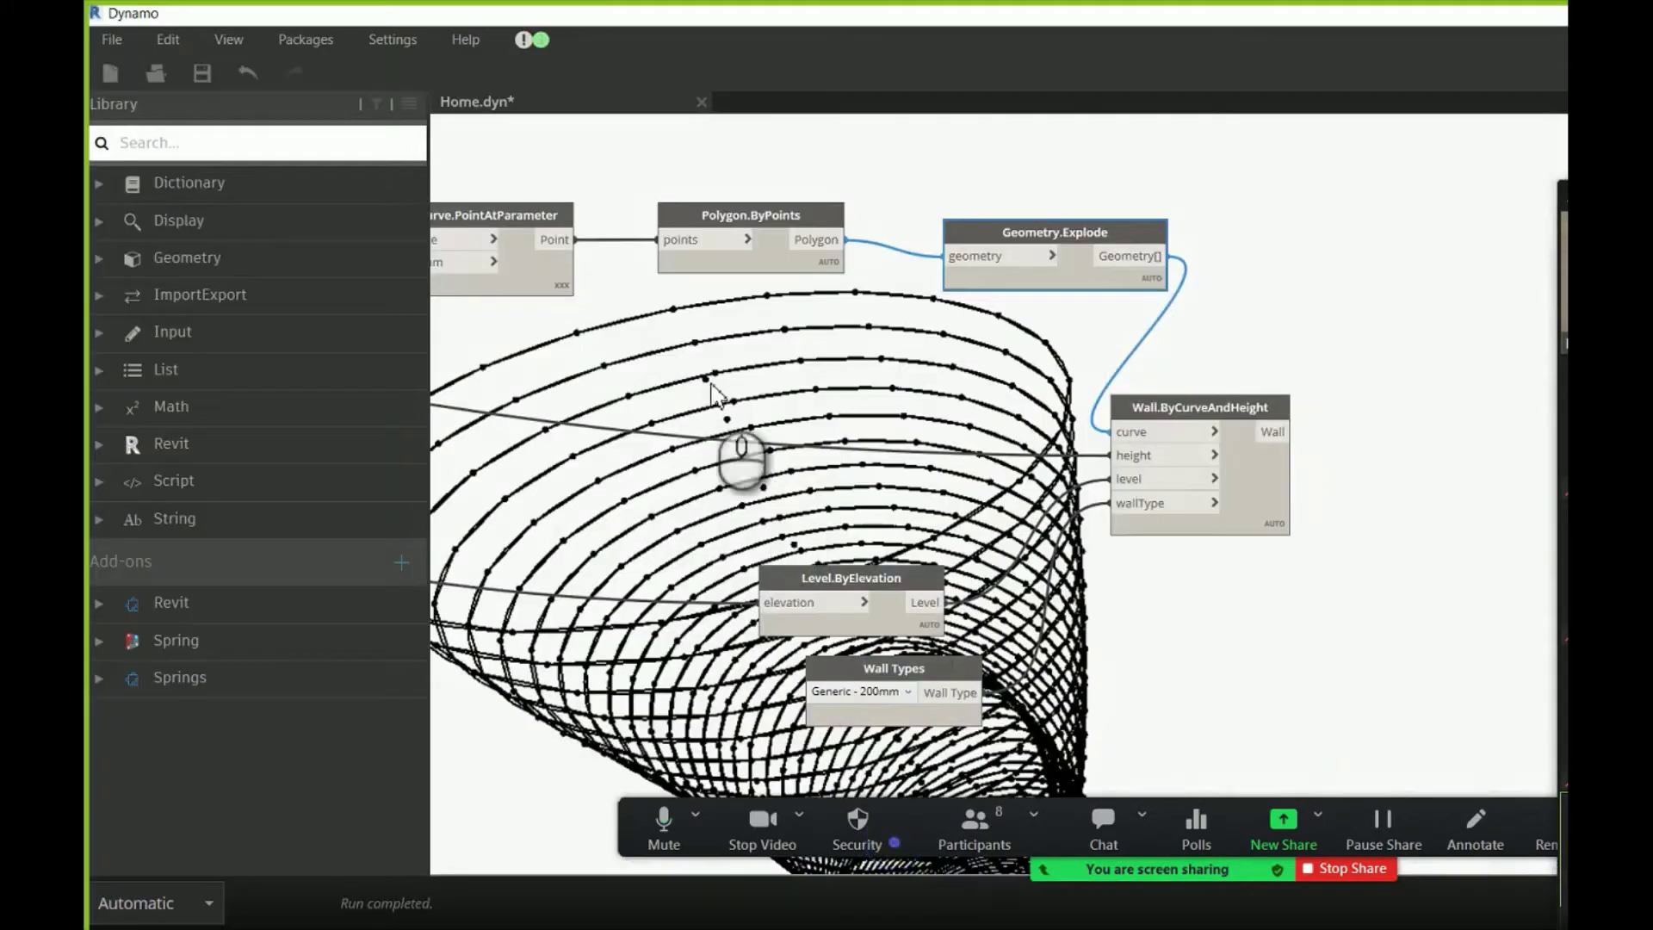
pyautogui.moveTo(711, 384); pyautogui.dragTo(955, 415, button='middle')
pyautogui.scroll(5, 922, 332)
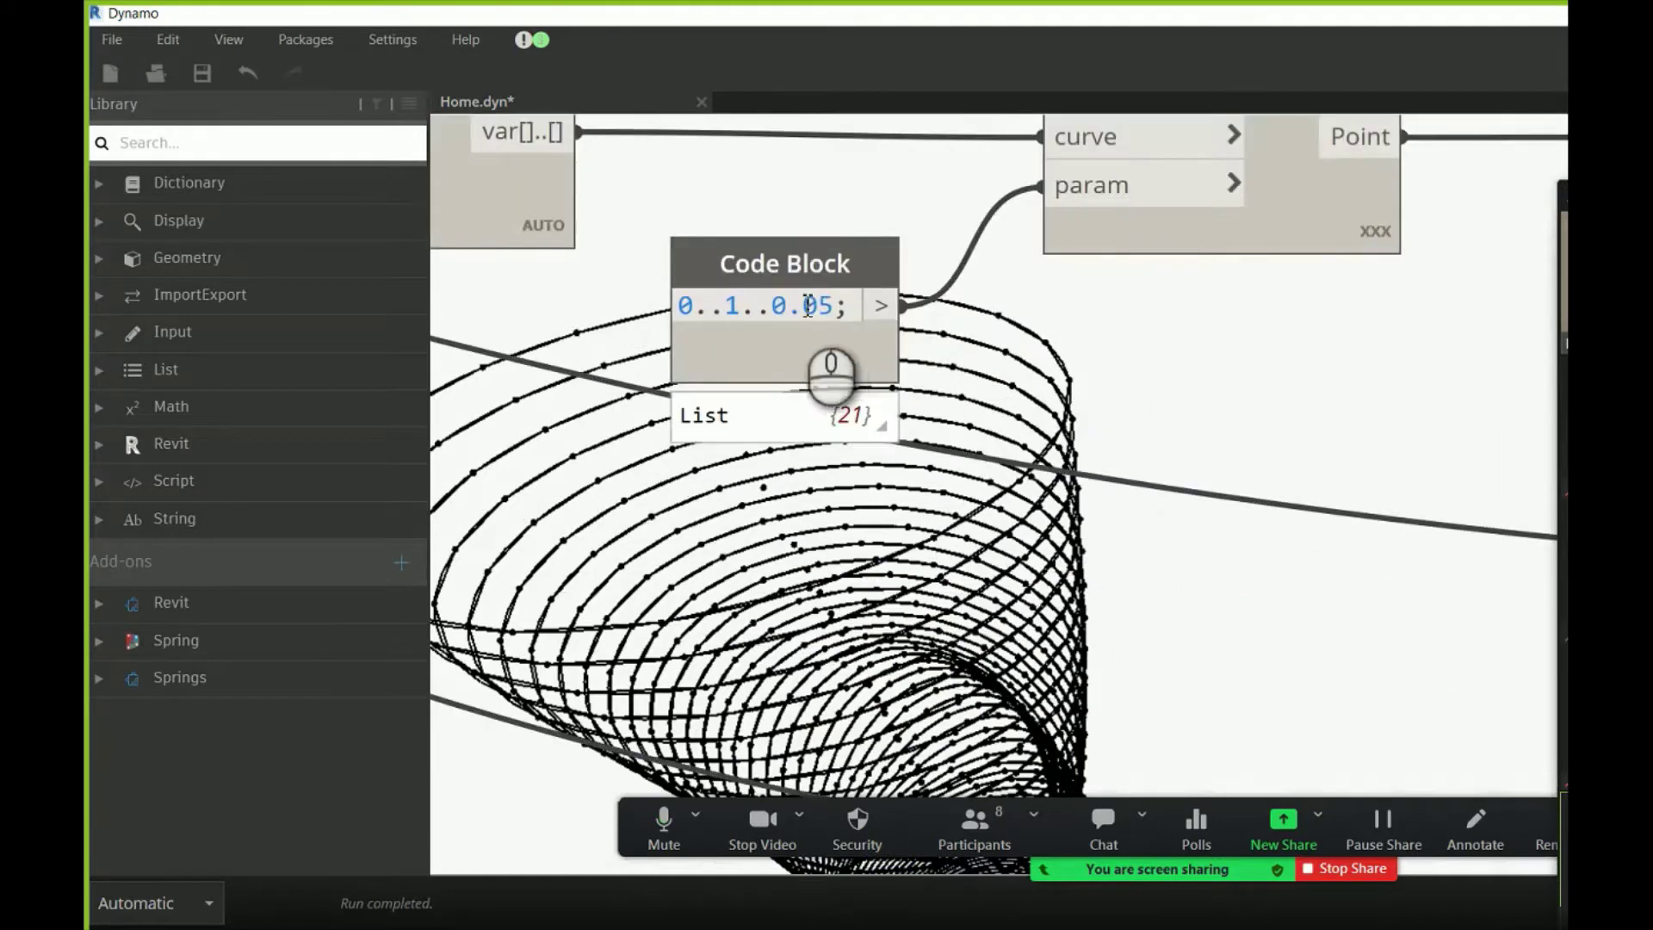
pyautogui.click(831, 308)
pyautogui.write('1')
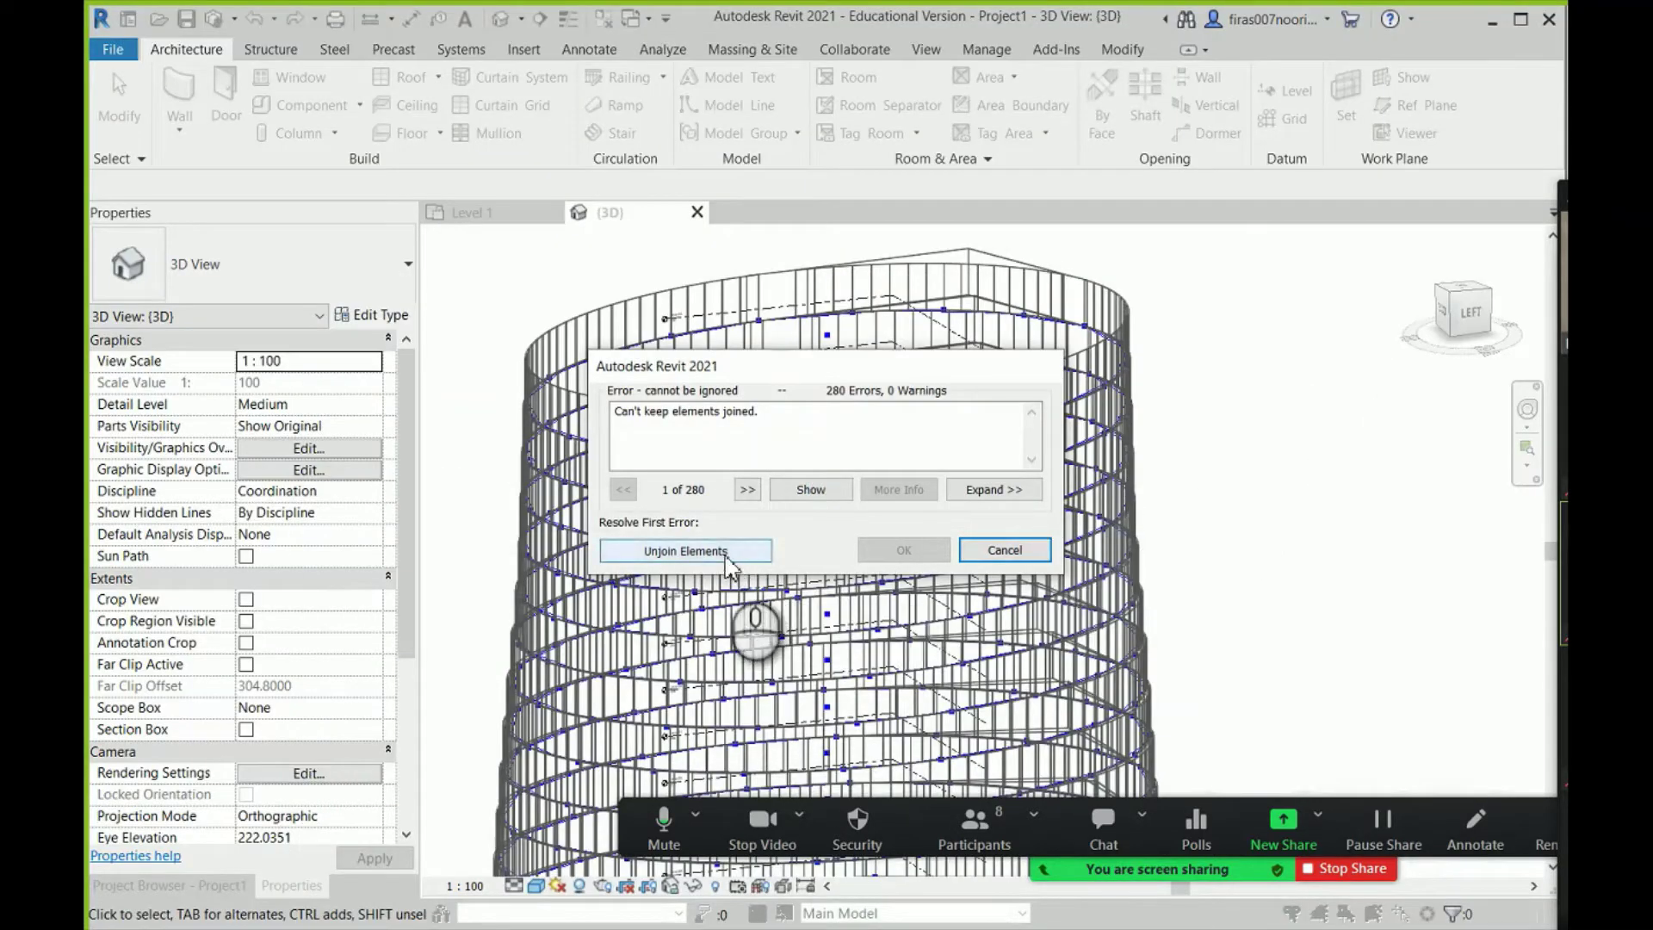
# - Resolve the Revit wall errors by unjoining the elements and applying the offered fix to the remaining ones
pyautogui.click(726, 554)
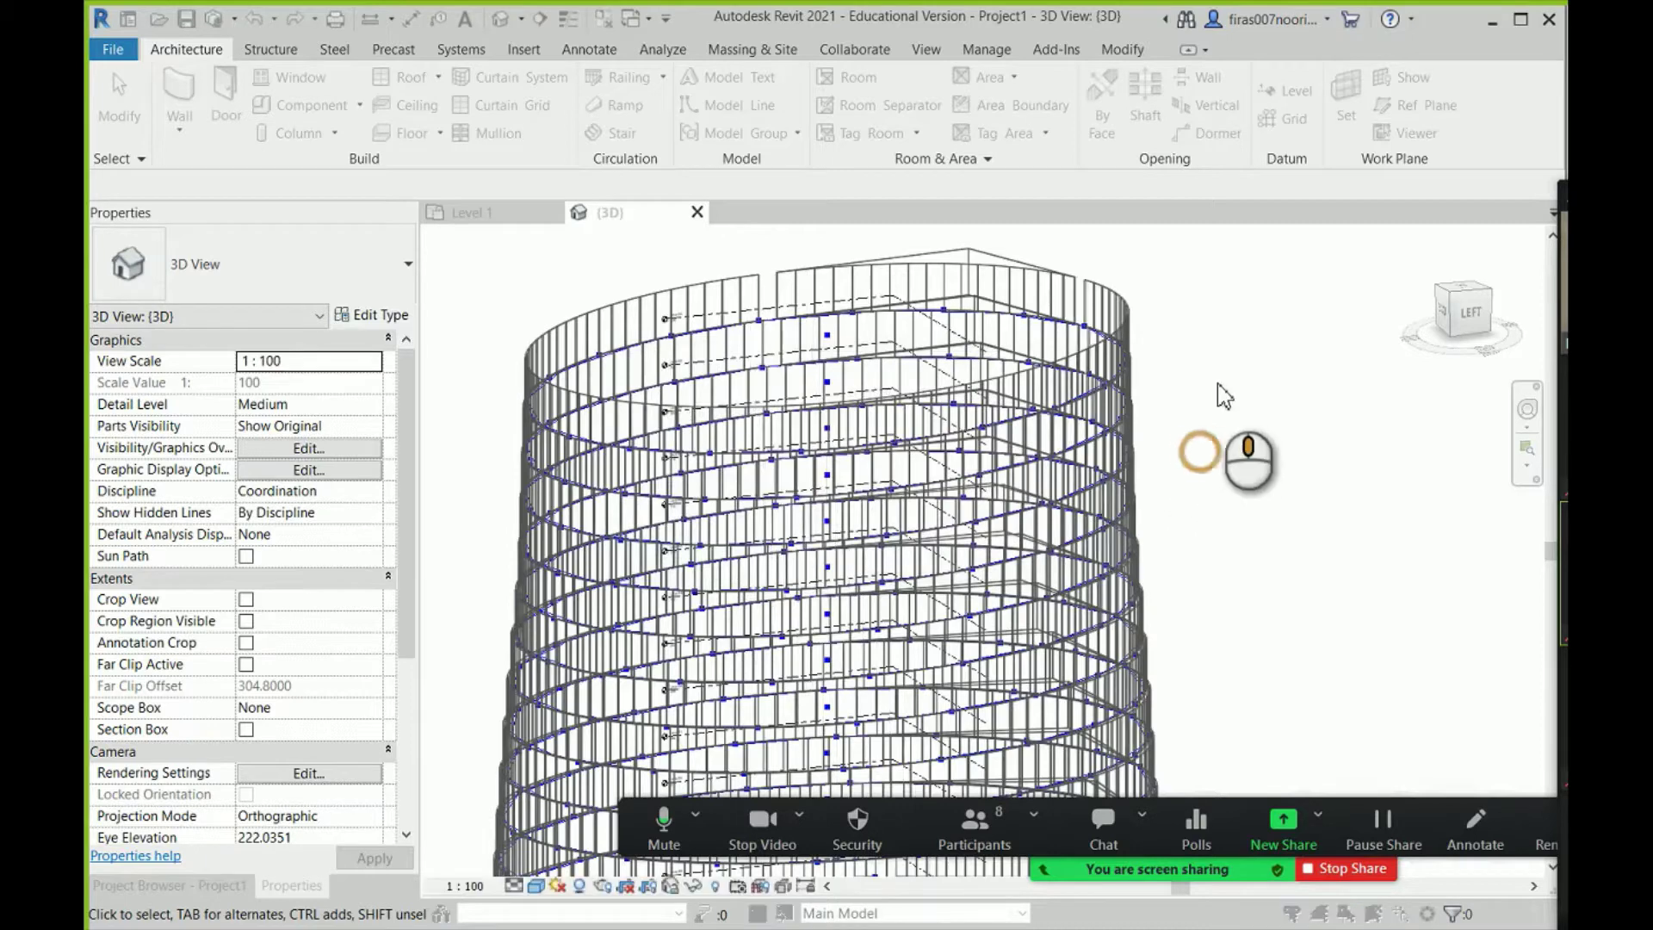
pyautogui.click(707, 555)
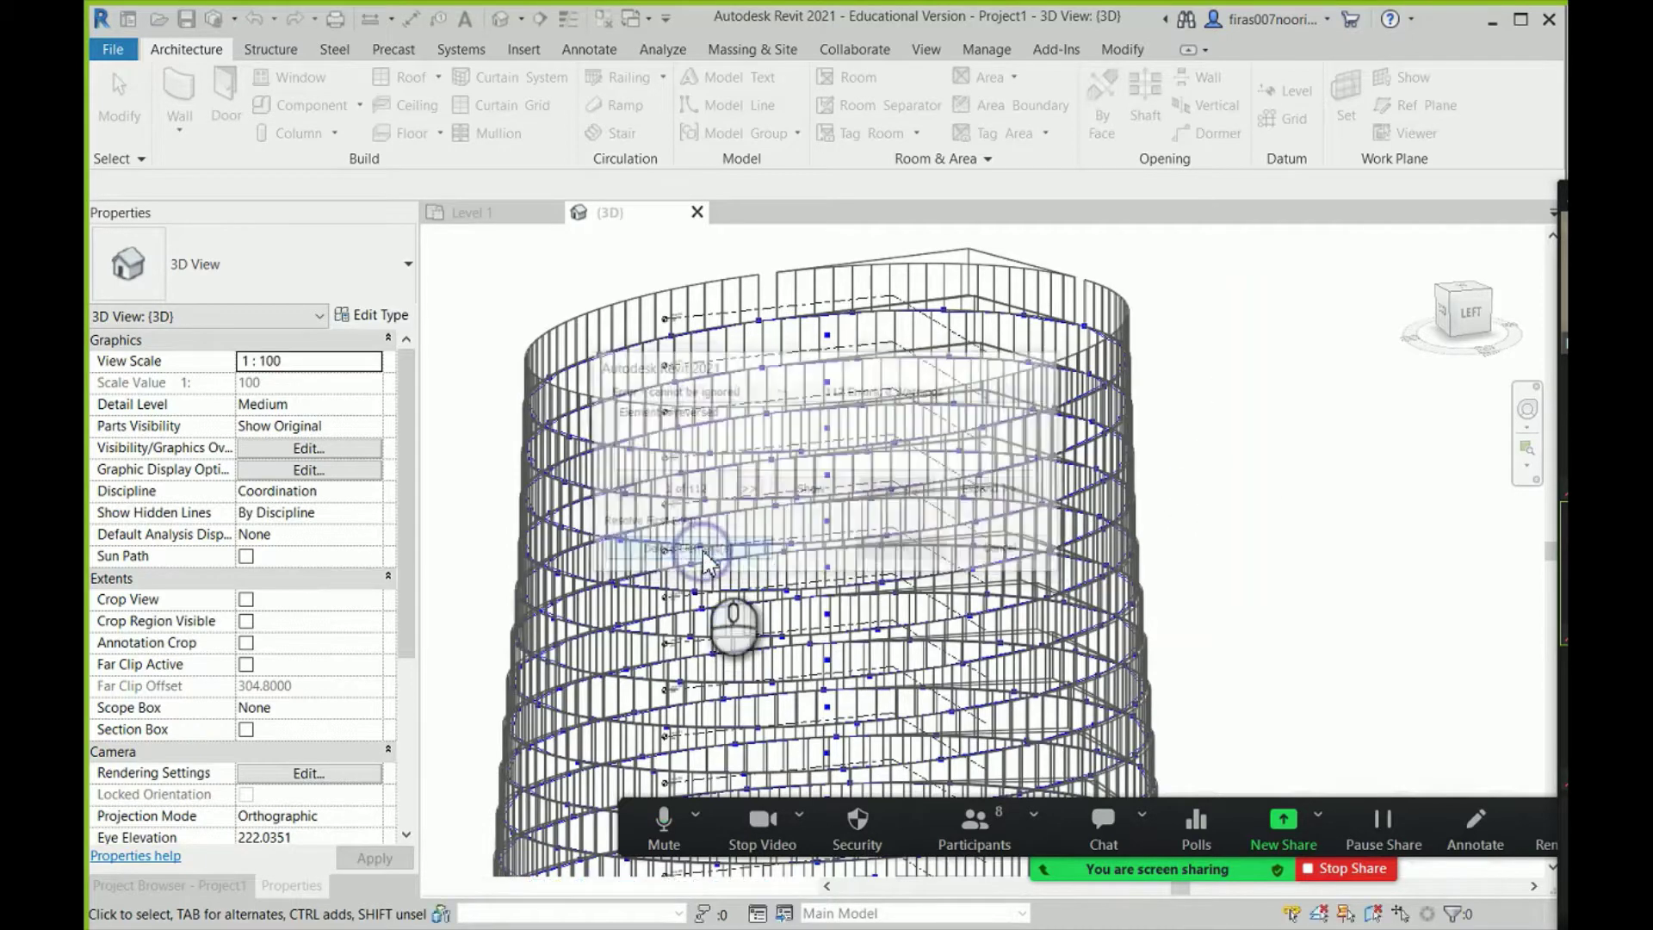
pyautogui.click(980, 369)
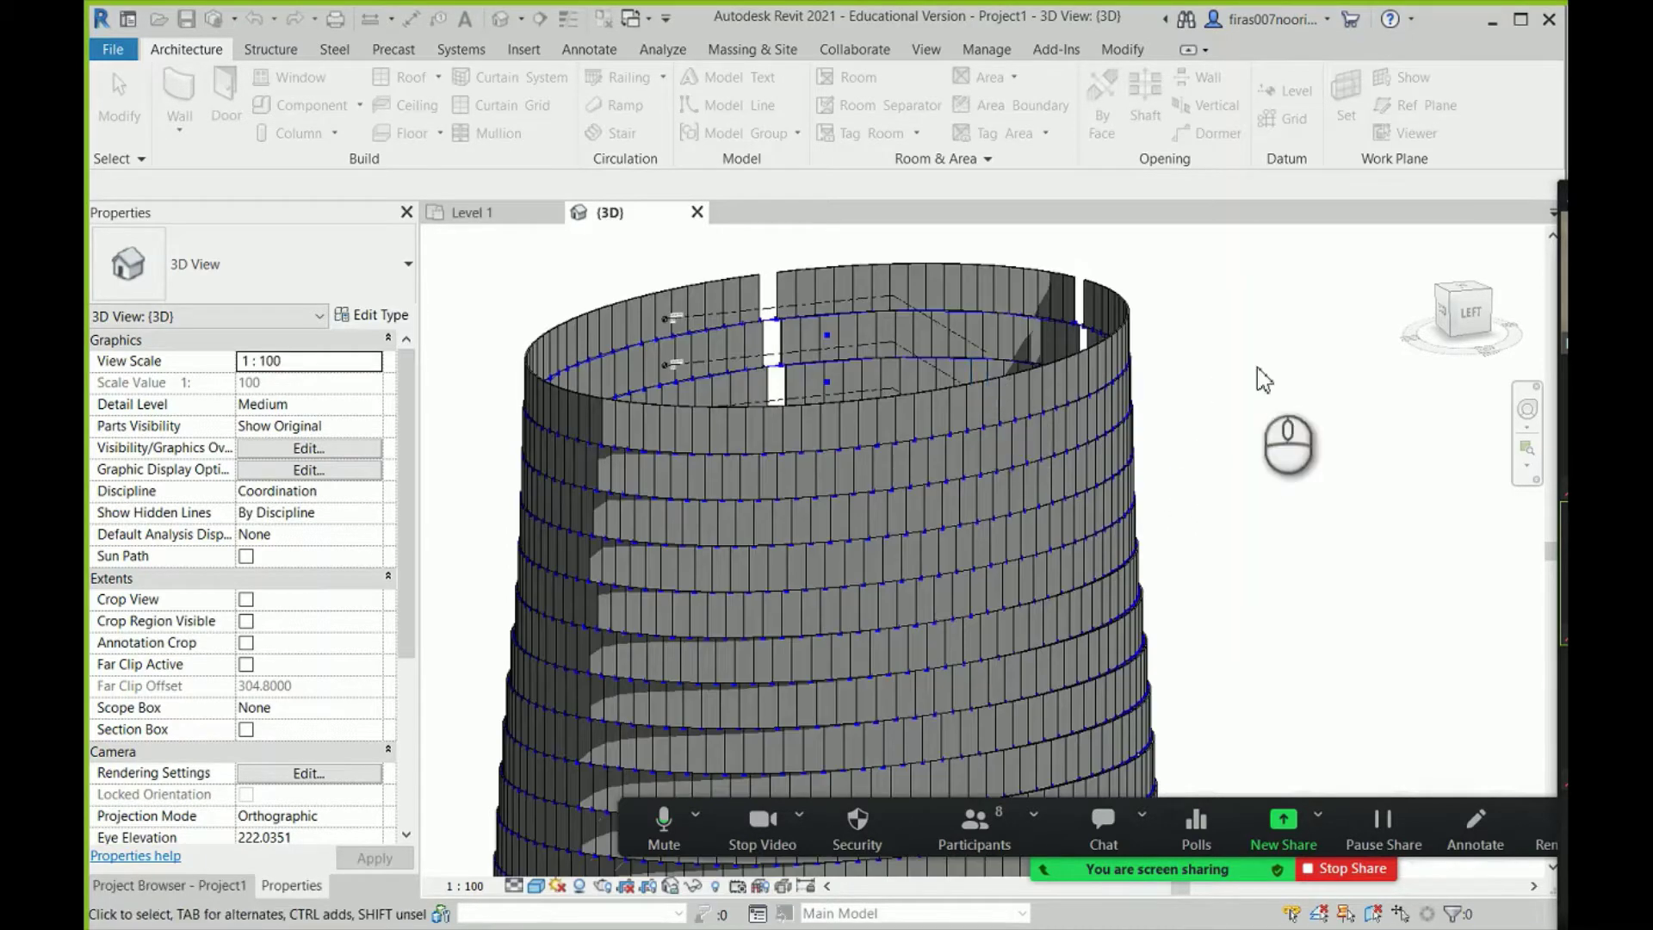
pyautogui.click(1257, 368)
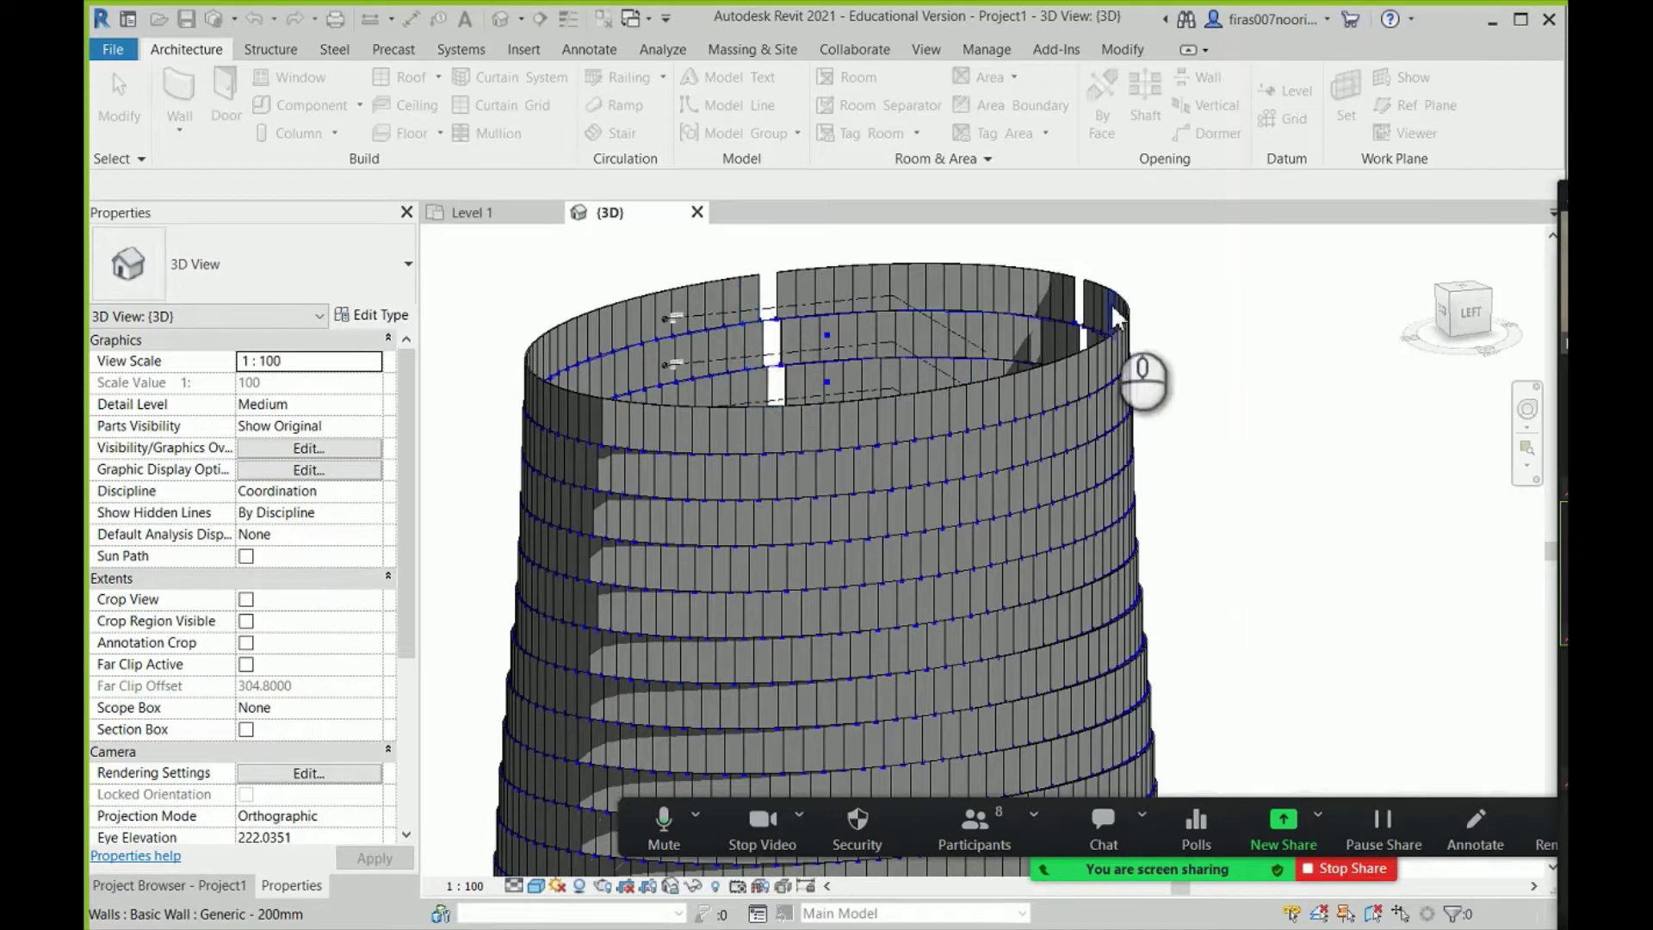
# - Examine the finely divided wall segments along the tower's side edge and over its full height
pyautogui.moveTo(989, 576); pyautogui.dragTo(1112, 453, button='middle')
pyautogui.scroll(3, 1112, 453)
pyautogui.scroll(3, 1274, 550)
pyautogui.scroll(2, 1370, 517)
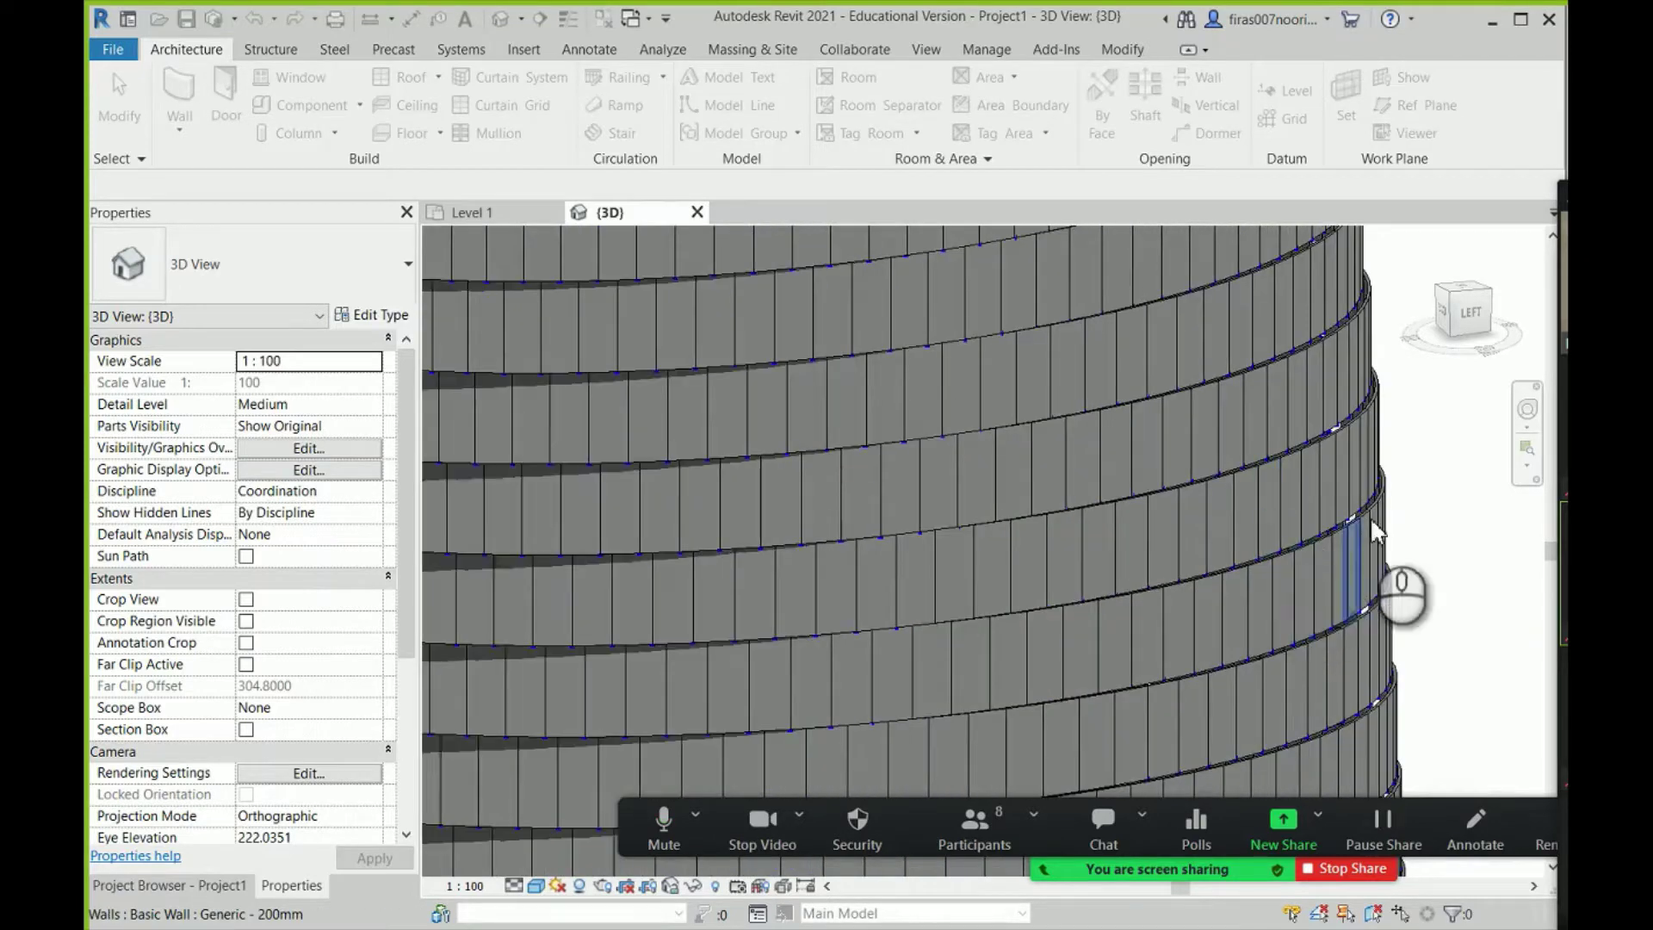
pyautogui.scroll(2, 1196, 540)
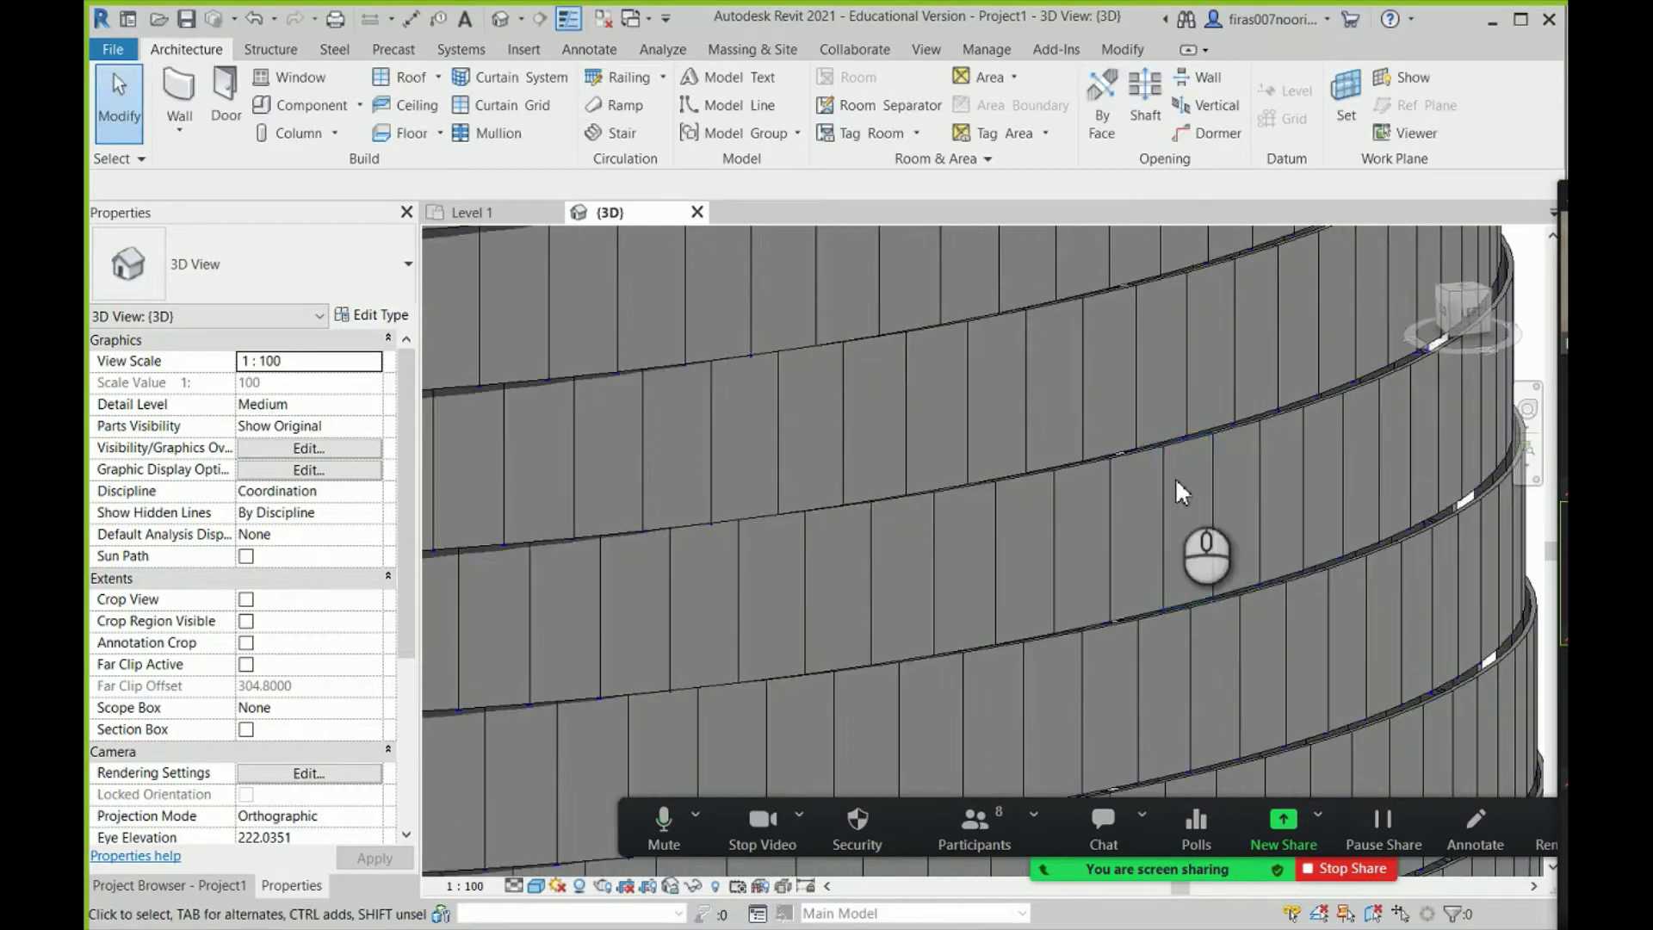
pyautogui.scroll(-1, 1122, 426)
pyautogui.scroll(-6, 1123, 425)
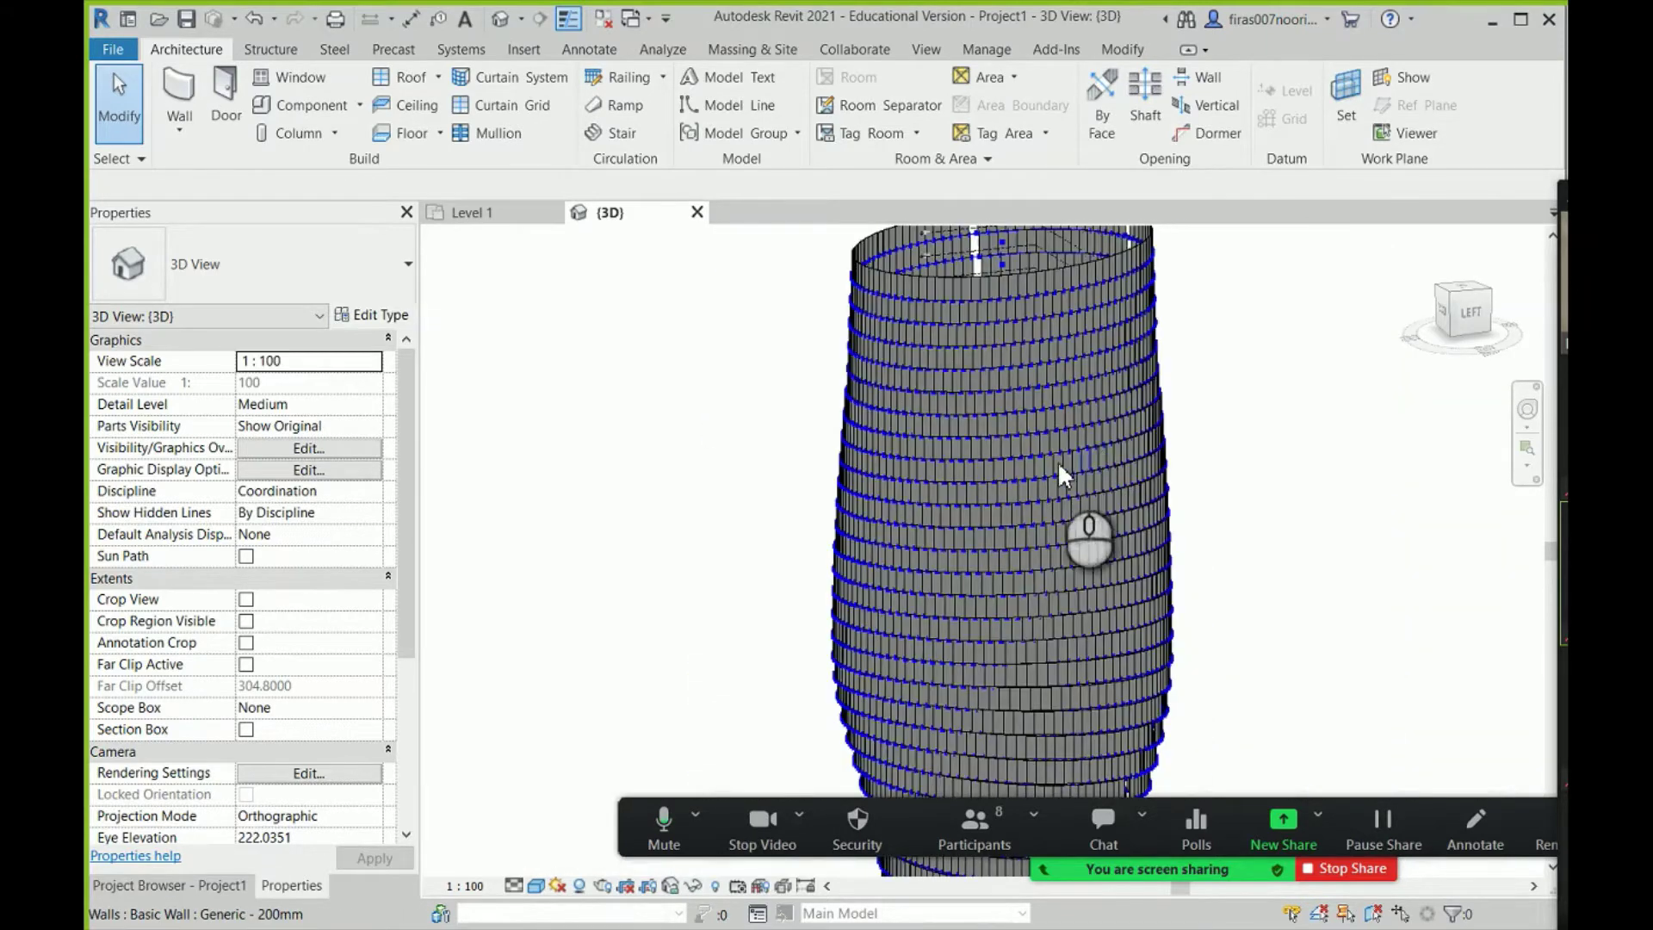
pyautogui.scroll(3, 1211, 438)
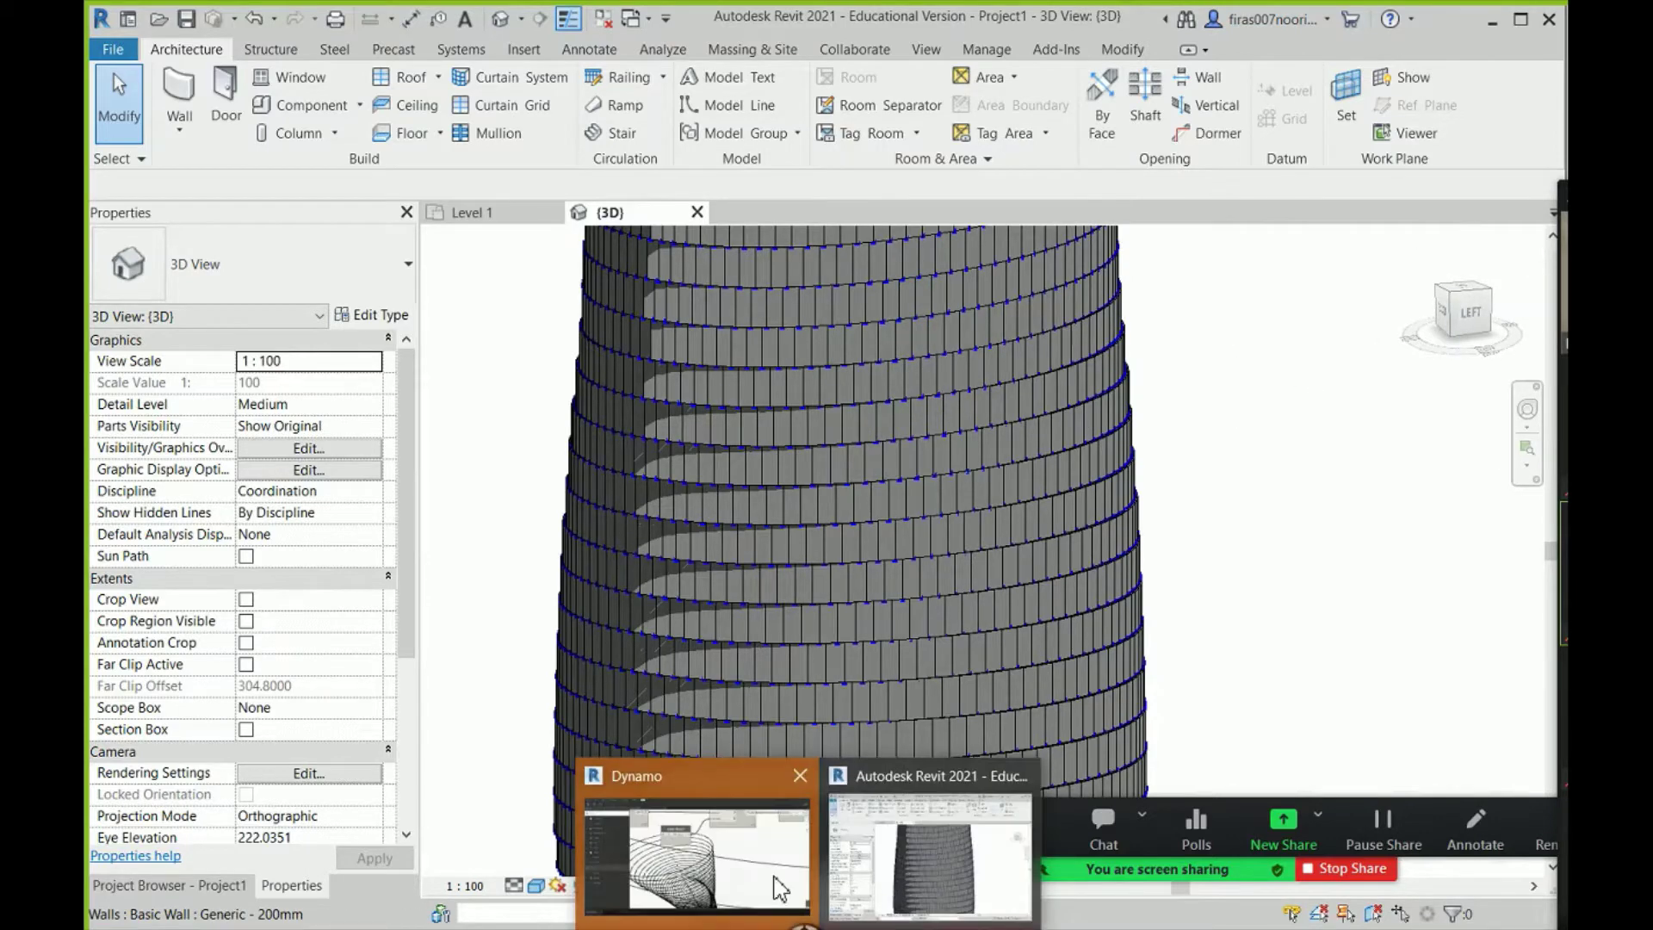
# - Switch to Dynamo and set the param Code Block back to 0..1..0.05
pyautogui.click(779, 886)
pyautogui.click(836, 308)
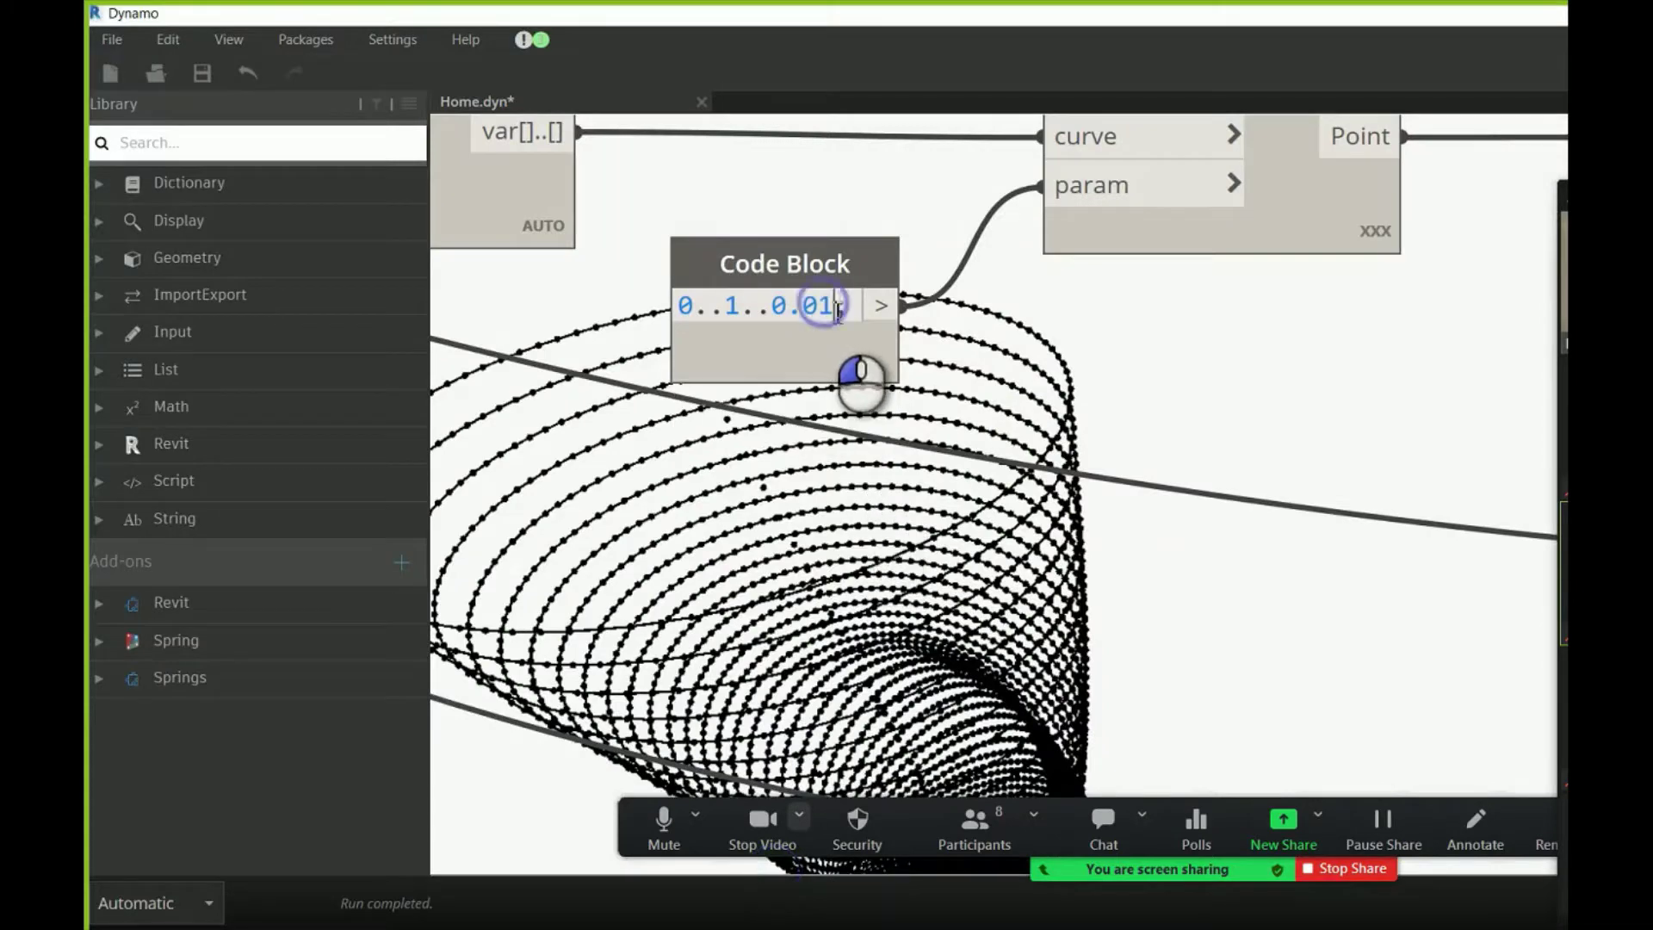
pyautogui.write('5')
pyautogui.click(1255, 418)
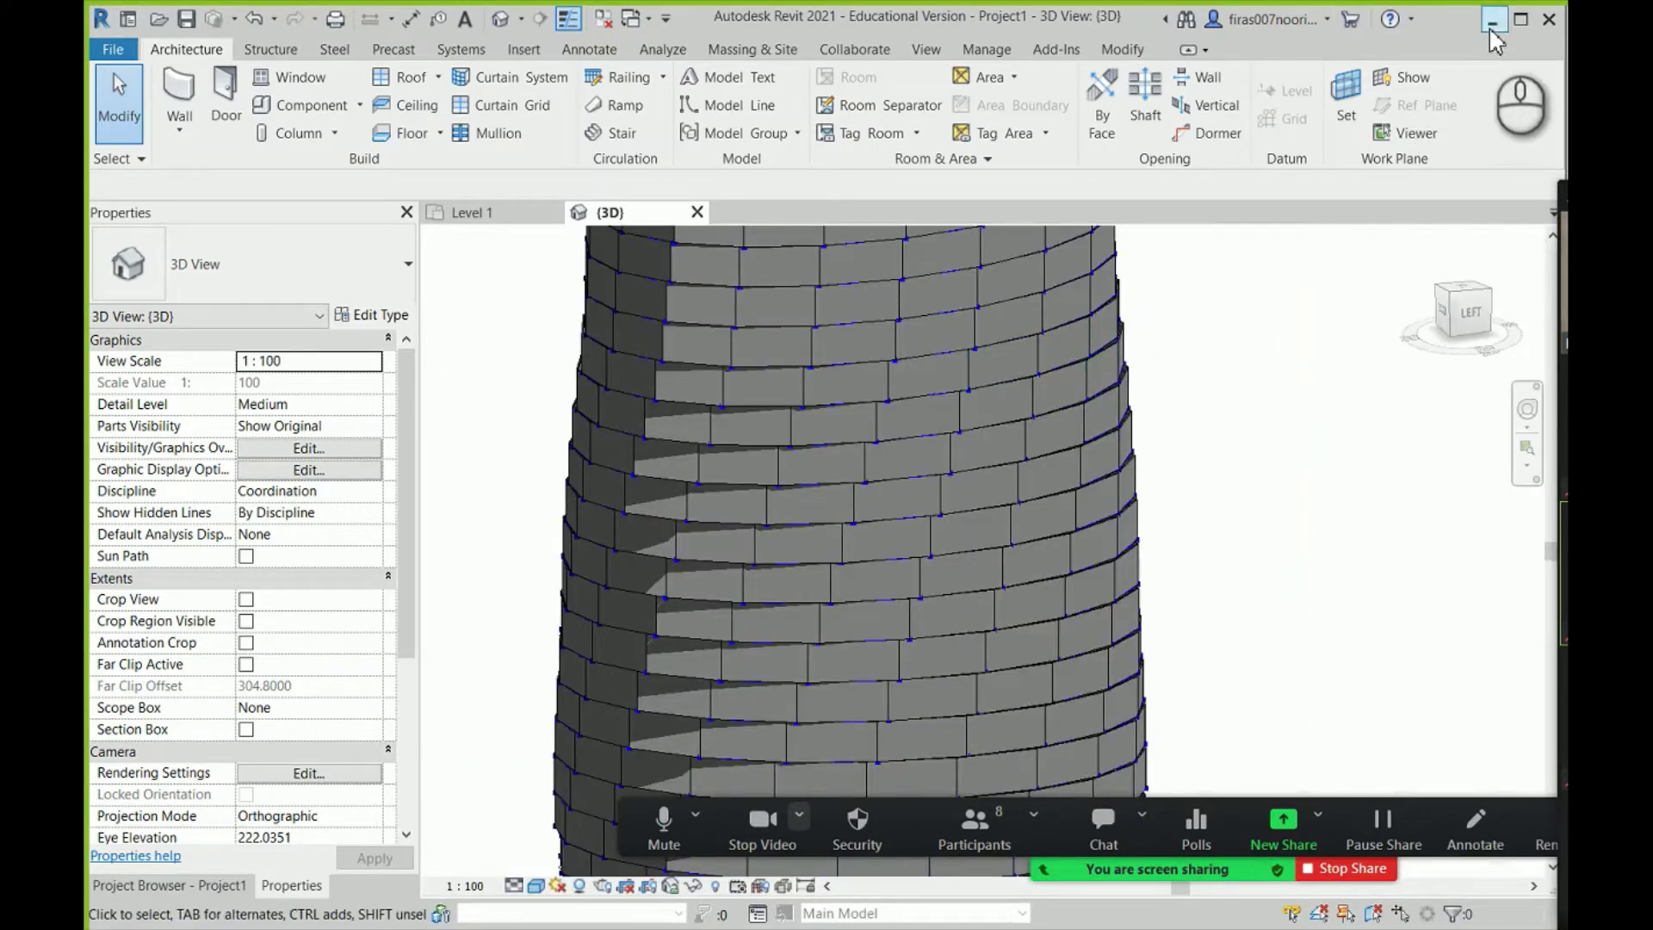
# - Return to Dynamo and move the Polygon.ByPoints and Geometry.Explode nodes closer to Curve.PointAtParameter
pyautogui.click(1492, 20)
pyautogui.scroll(-5, 1147, 456)
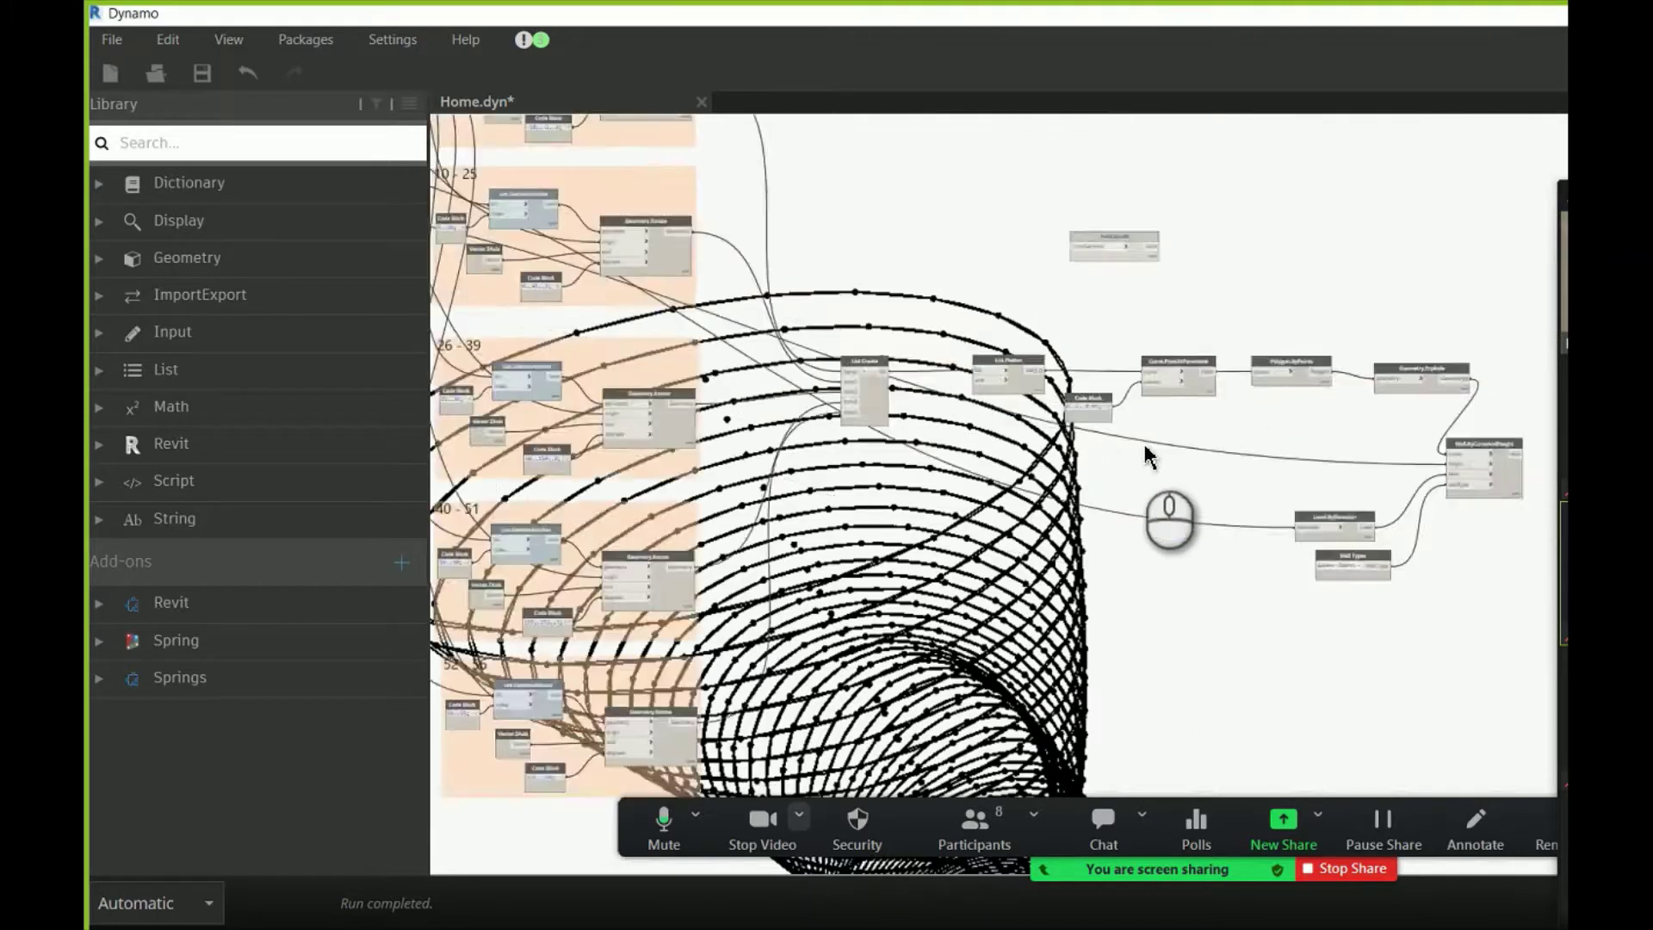
pyautogui.scroll(4, 1298, 450)
pyautogui.click(1374, 336)
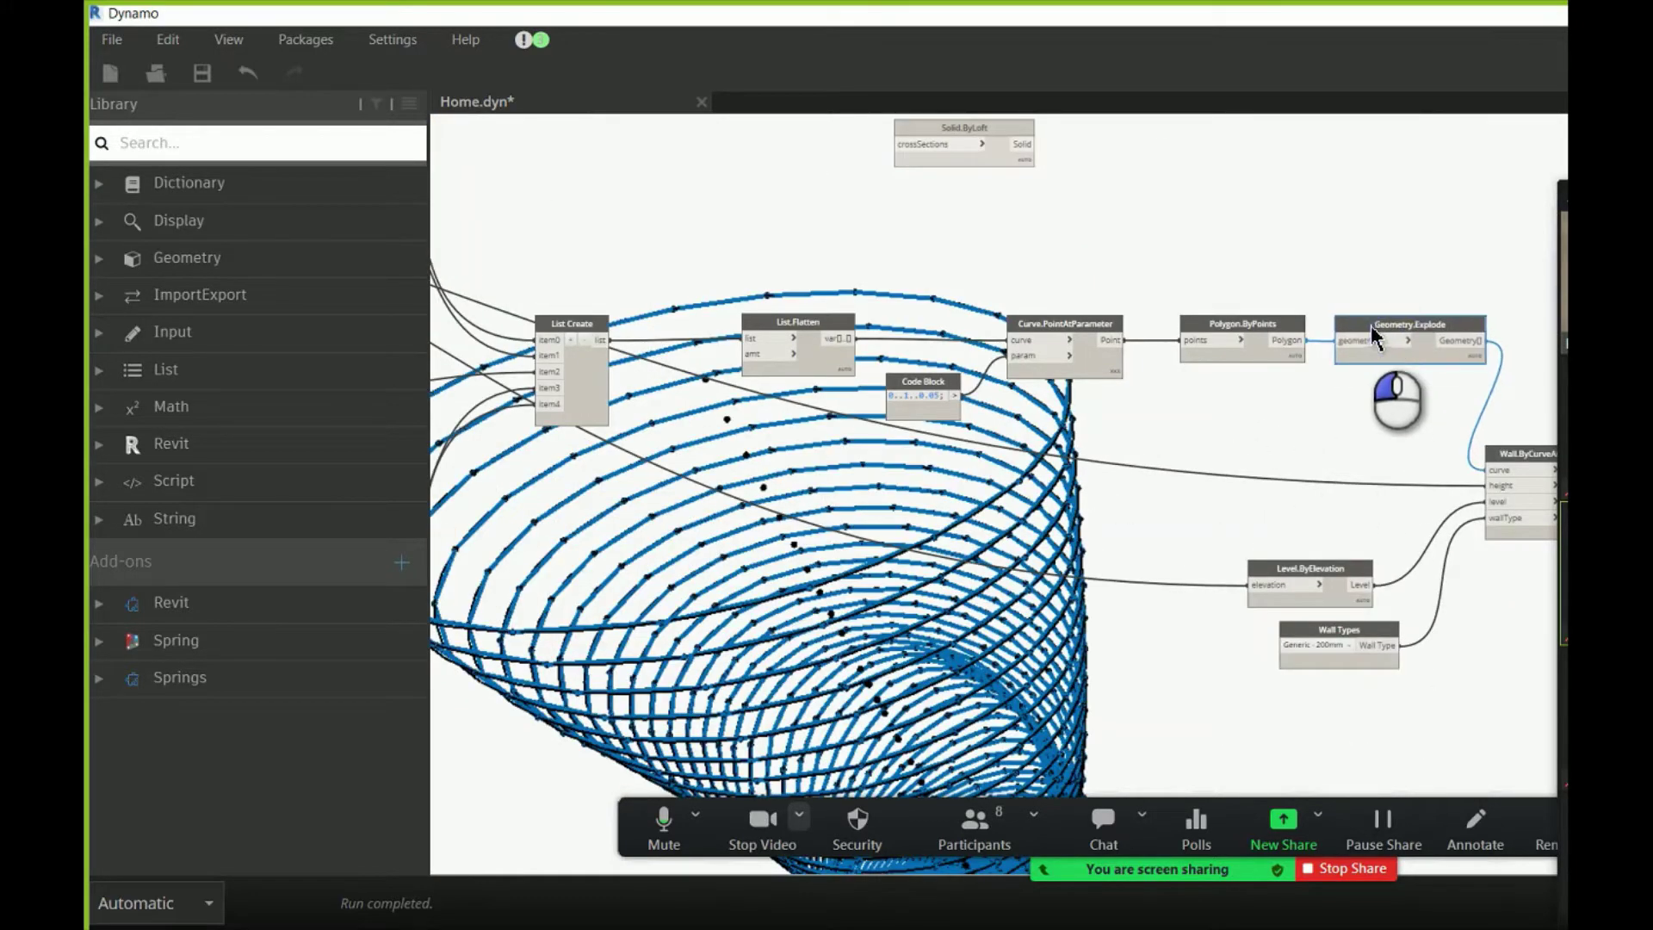
pyautogui.moveTo(1164, 265); pyautogui.dragTo(1515, 405)
pyautogui.moveTo(1437, 362); pyautogui.dragTo(1409, 365)
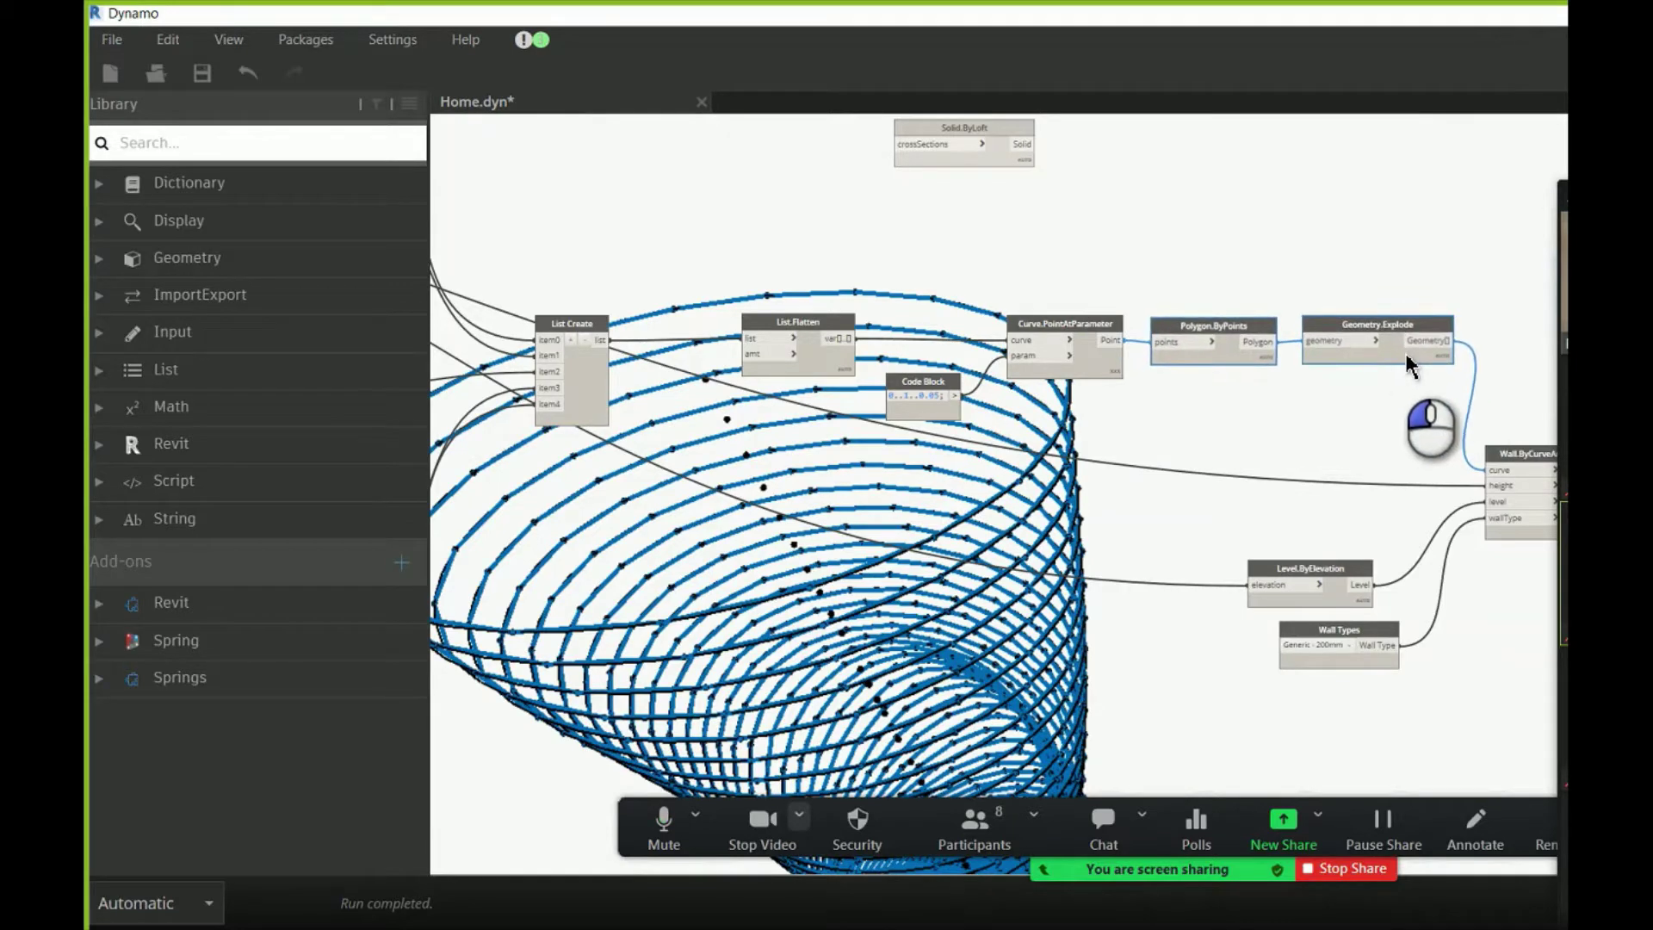
# - Move the Code Block nearer to Curve.PointAtParameter and shift the List.Flatten to Geometry.Explode chain toward List Create
pyautogui.moveTo(948, 391); pyautogui.dragTo(971, 394)
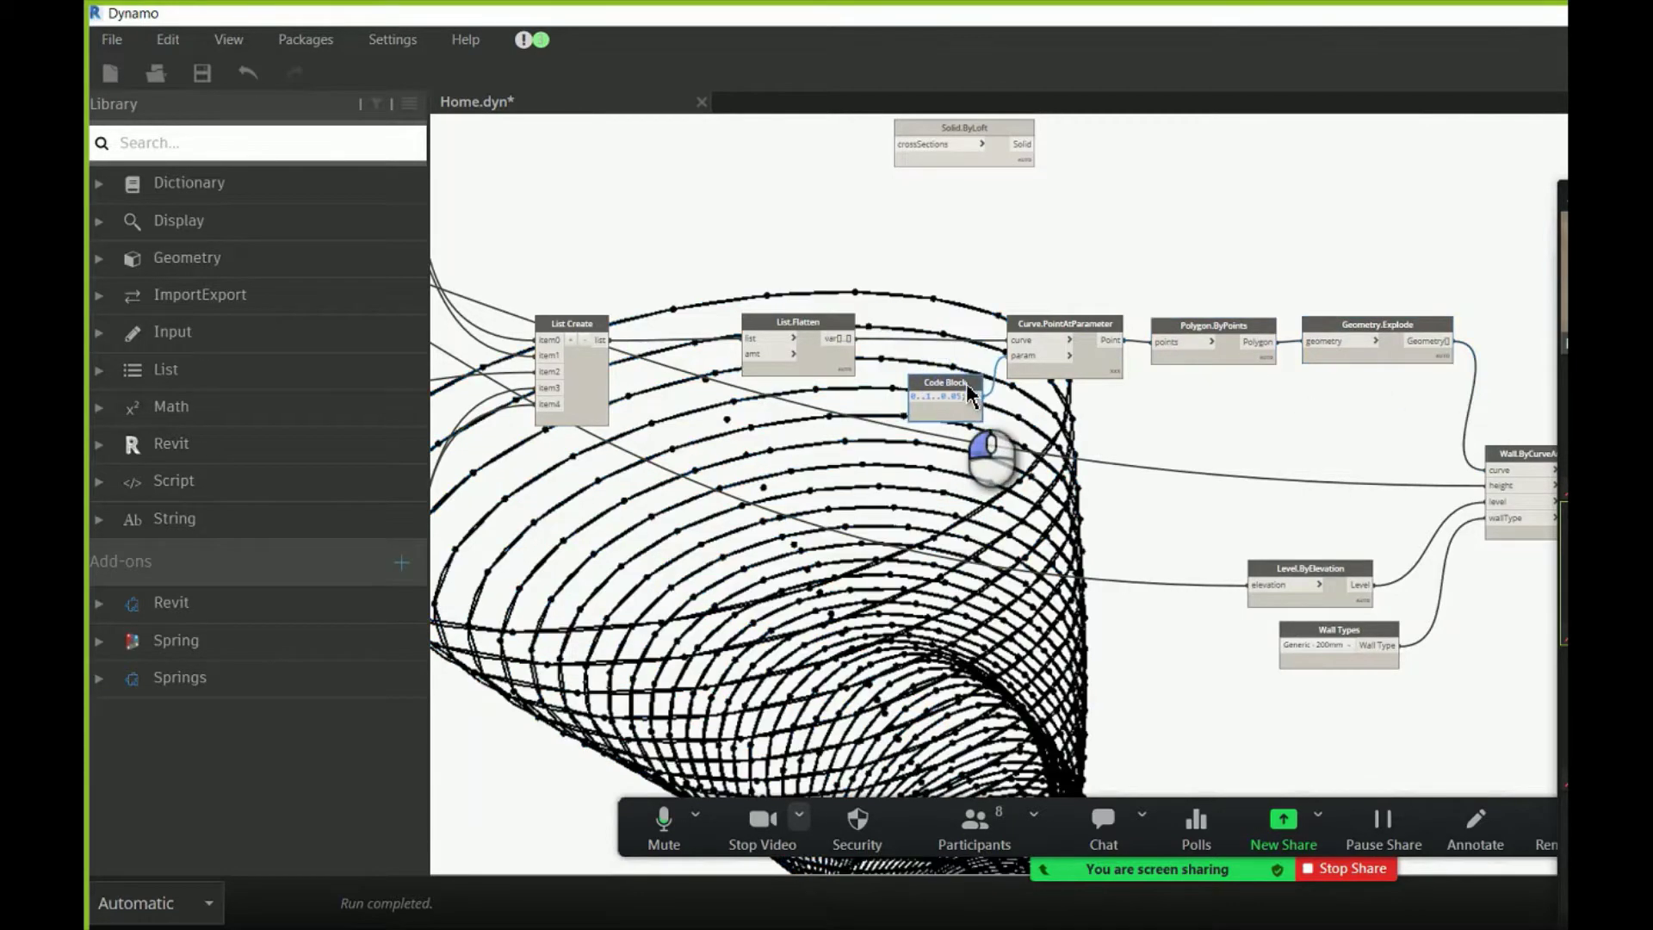
pyautogui.moveTo(672, 240); pyautogui.dragTo(1503, 430)
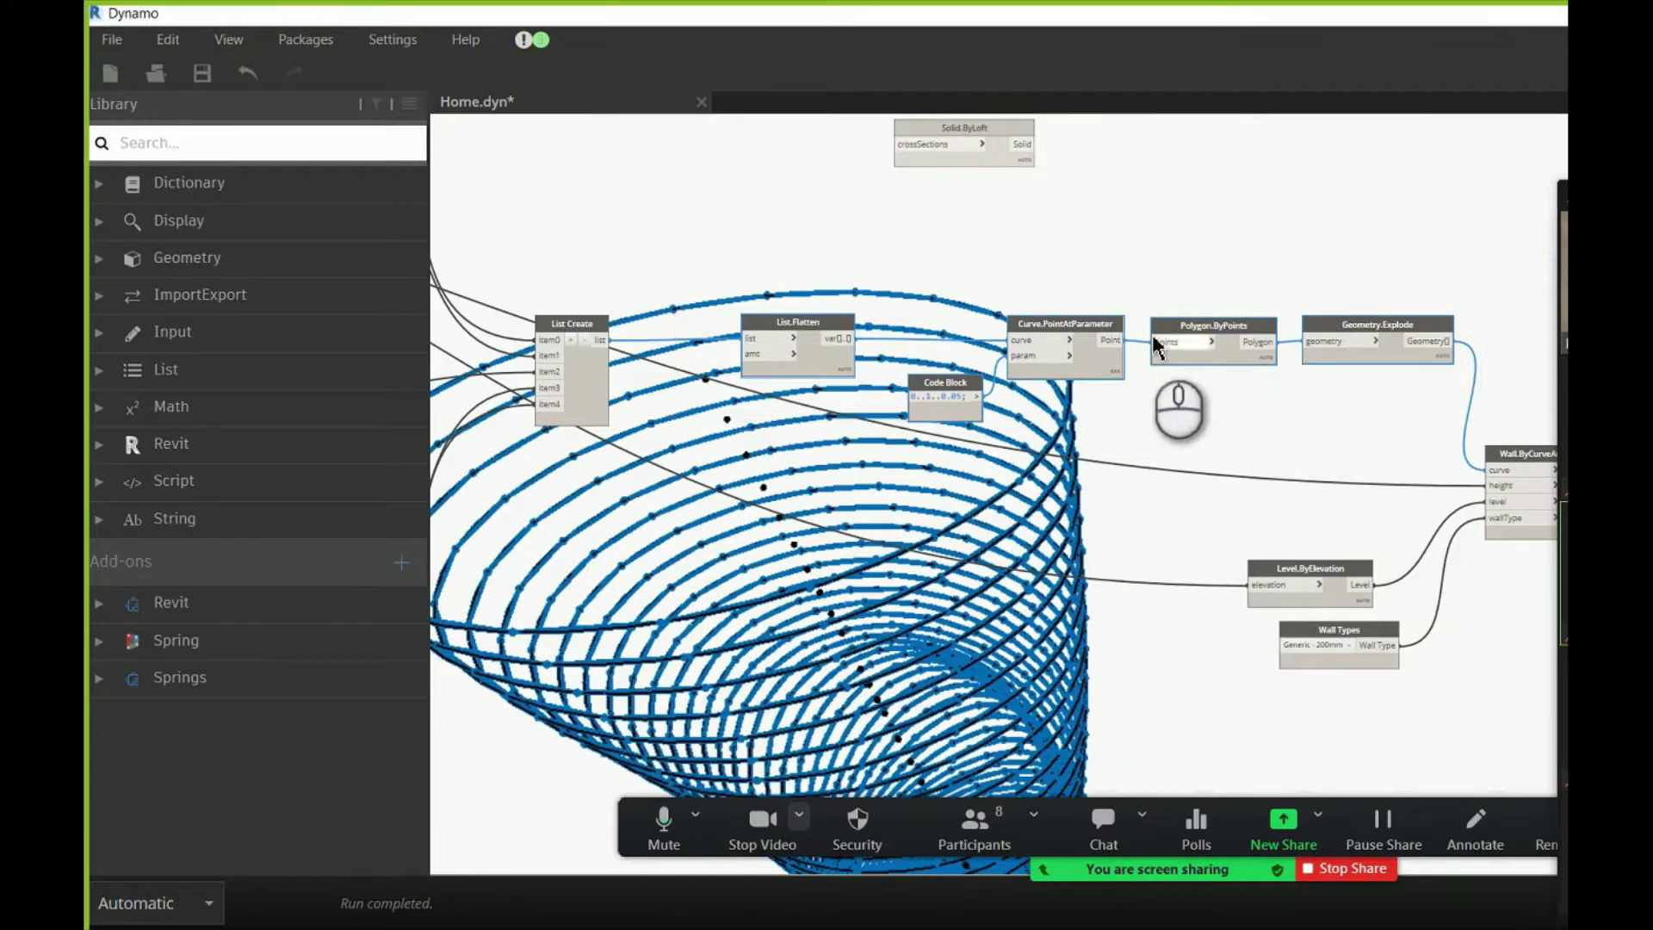
pyautogui.moveTo(1156, 346); pyautogui.dragTo(1075, 348)
pyautogui.click(1103, 293)
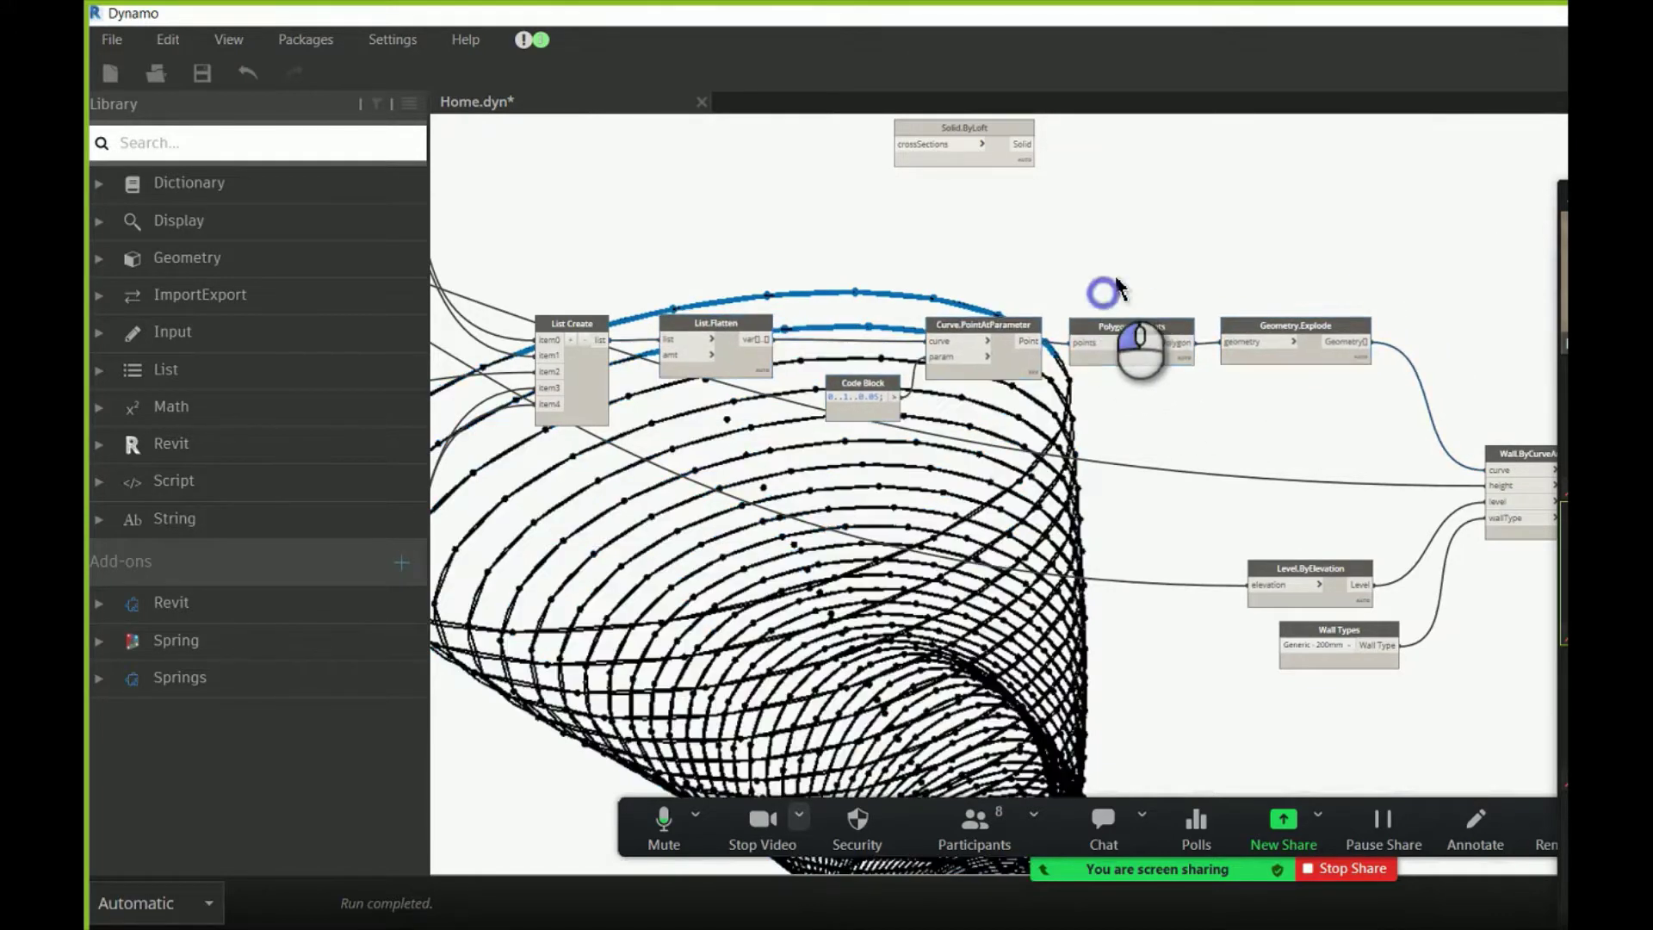
# - Shift the List.Flatten to Geometry.Explode chain toward Wall.ByCurveAndHeight, and place List.Flatten just above Curve.PointAtParameter's input side
pyautogui.scroll(-5, 797, 297)
pyautogui.moveTo(689, 252); pyautogui.dragTo(1205, 383)
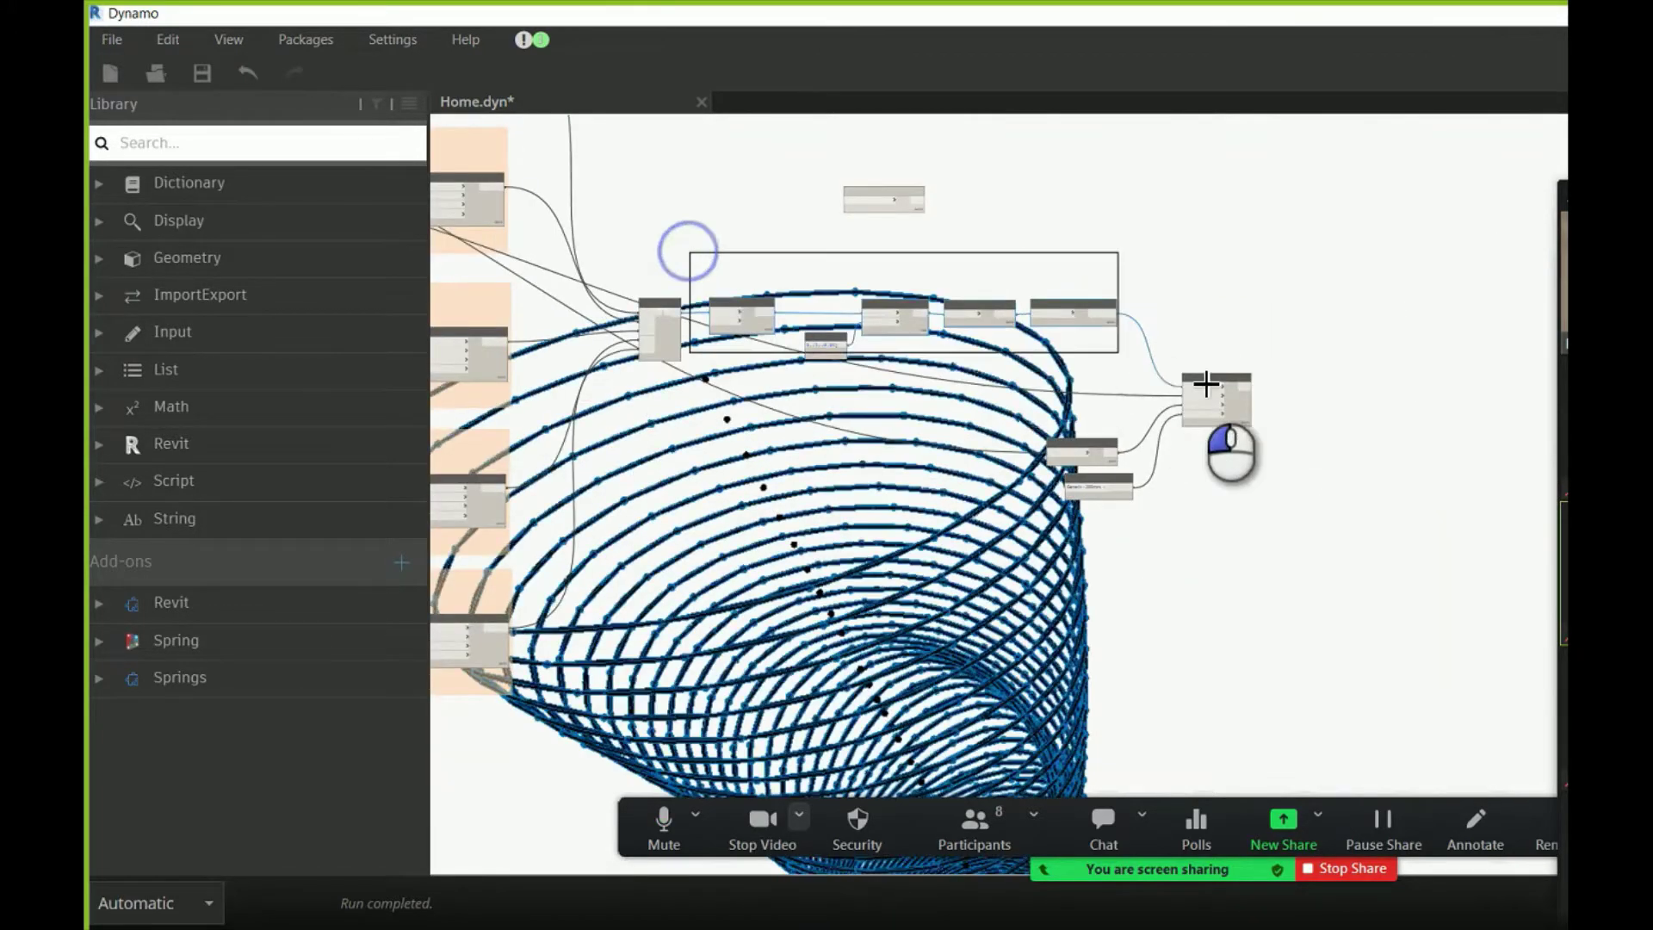
pyautogui.moveTo(1087, 301); pyautogui.dragTo(1135, 341)
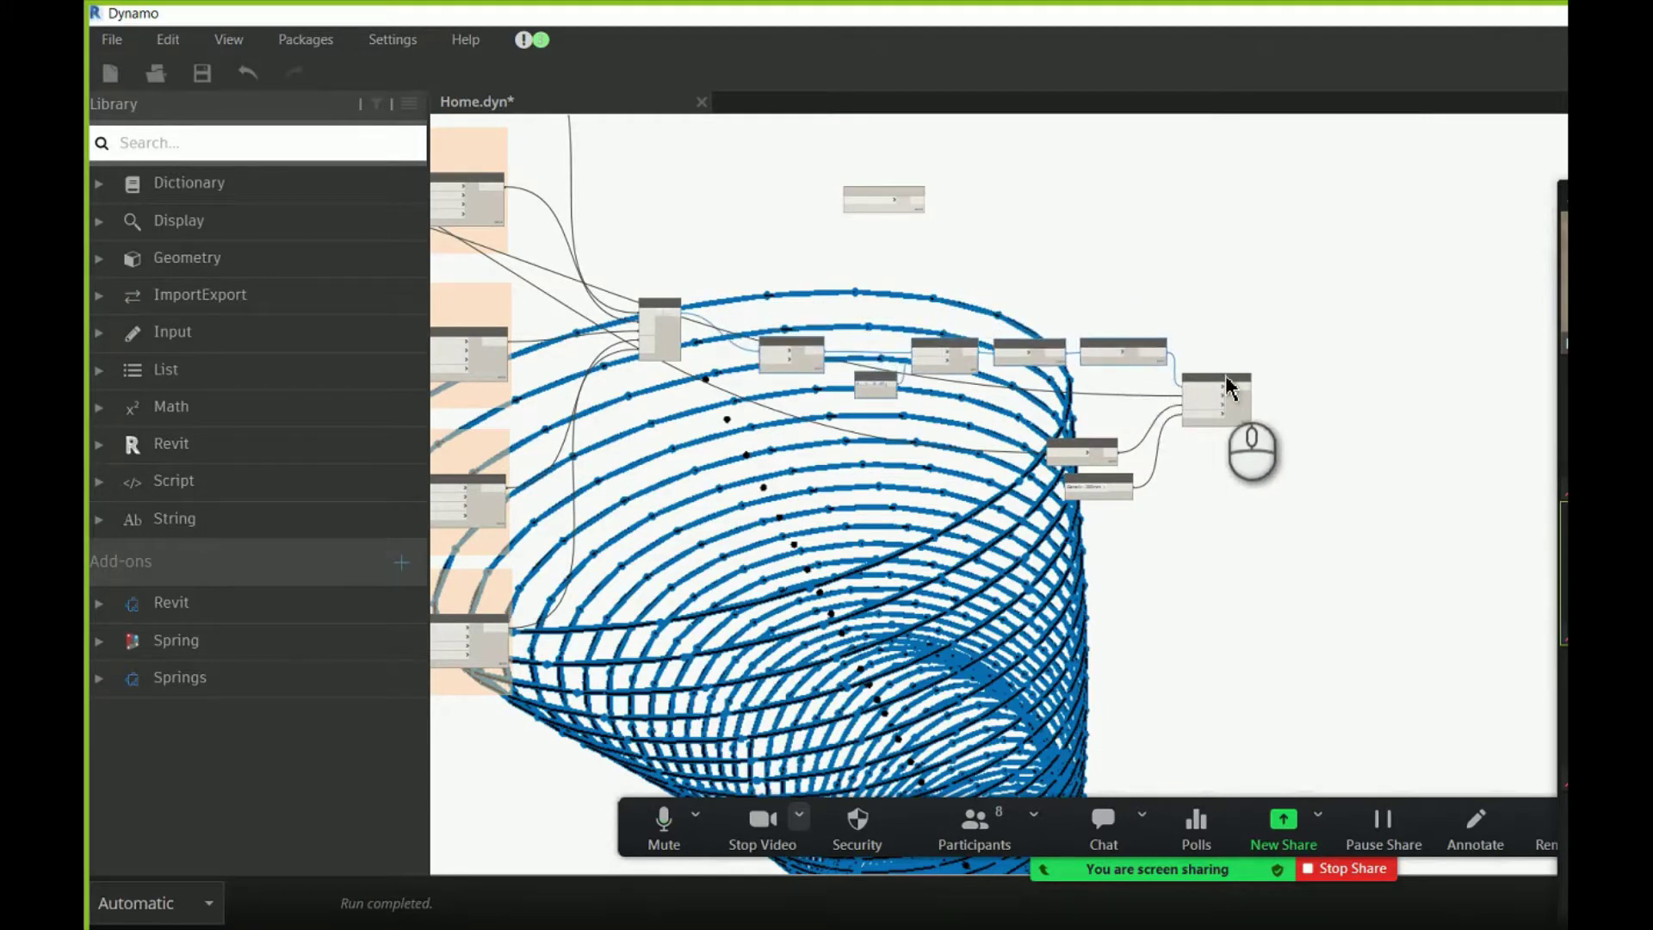
pyautogui.moveTo(1226, 376); pyautogui.dragTo(1229, 389)
pyautogui.moveTo(797, 355); pyautogui.dragTo(869, 325)
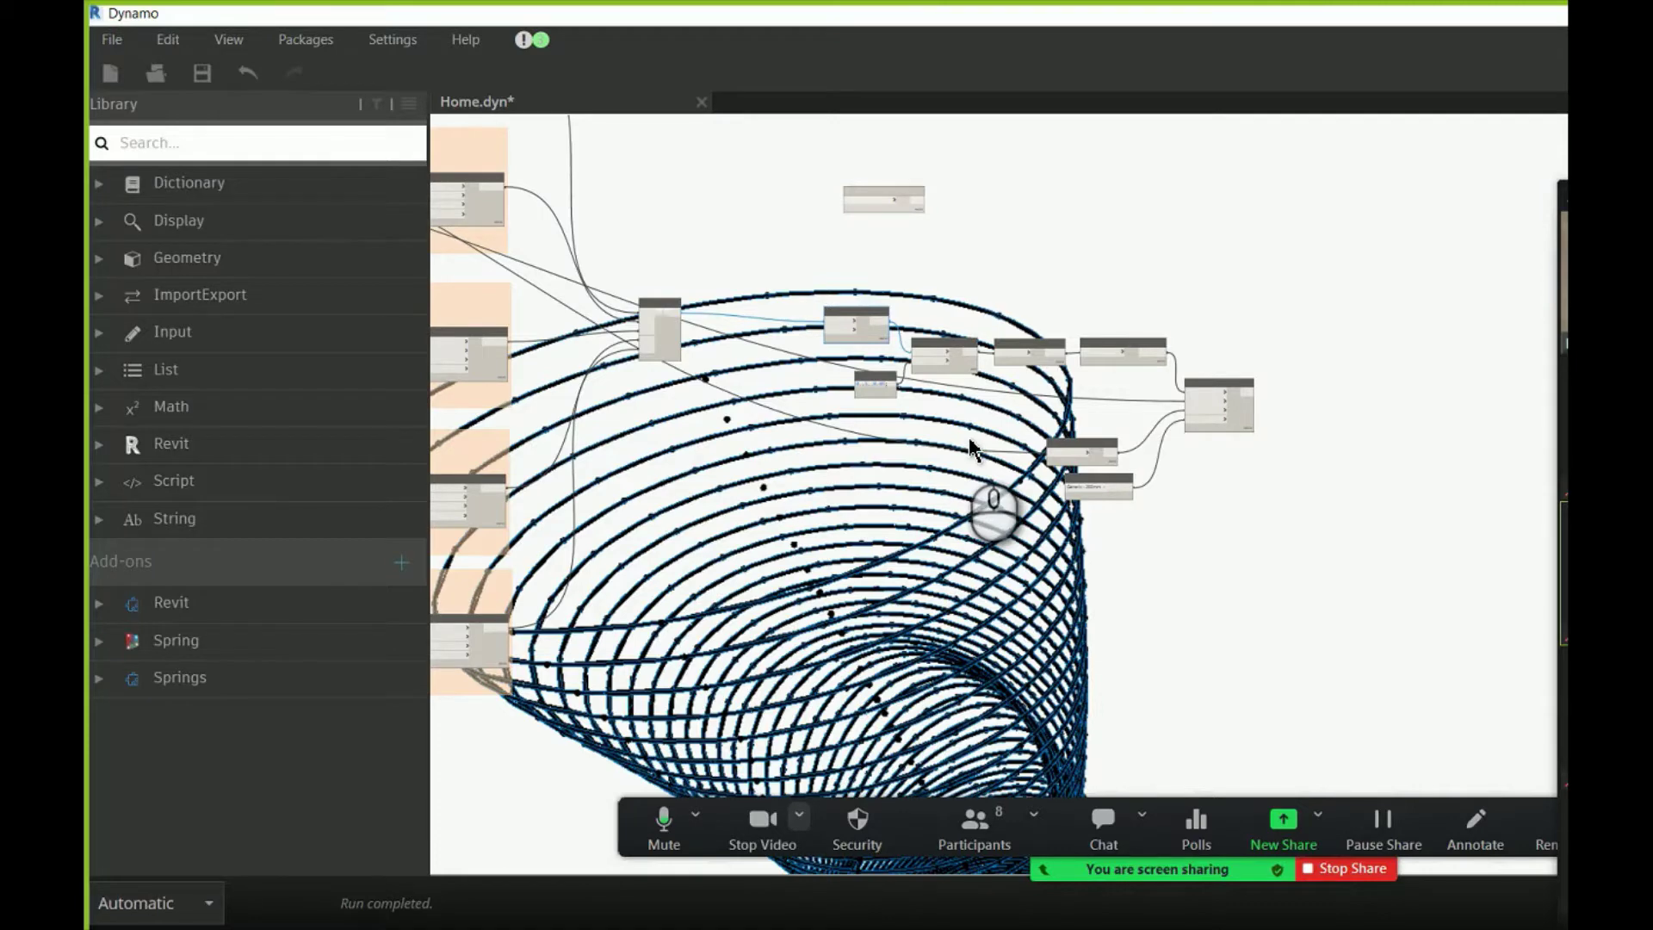
# - Move the Level.ByElevation node up beside Wall.ByCurveAndHeight and align the Wall Types node directly below it
pyautogui.scroll(5, 1118, 413)
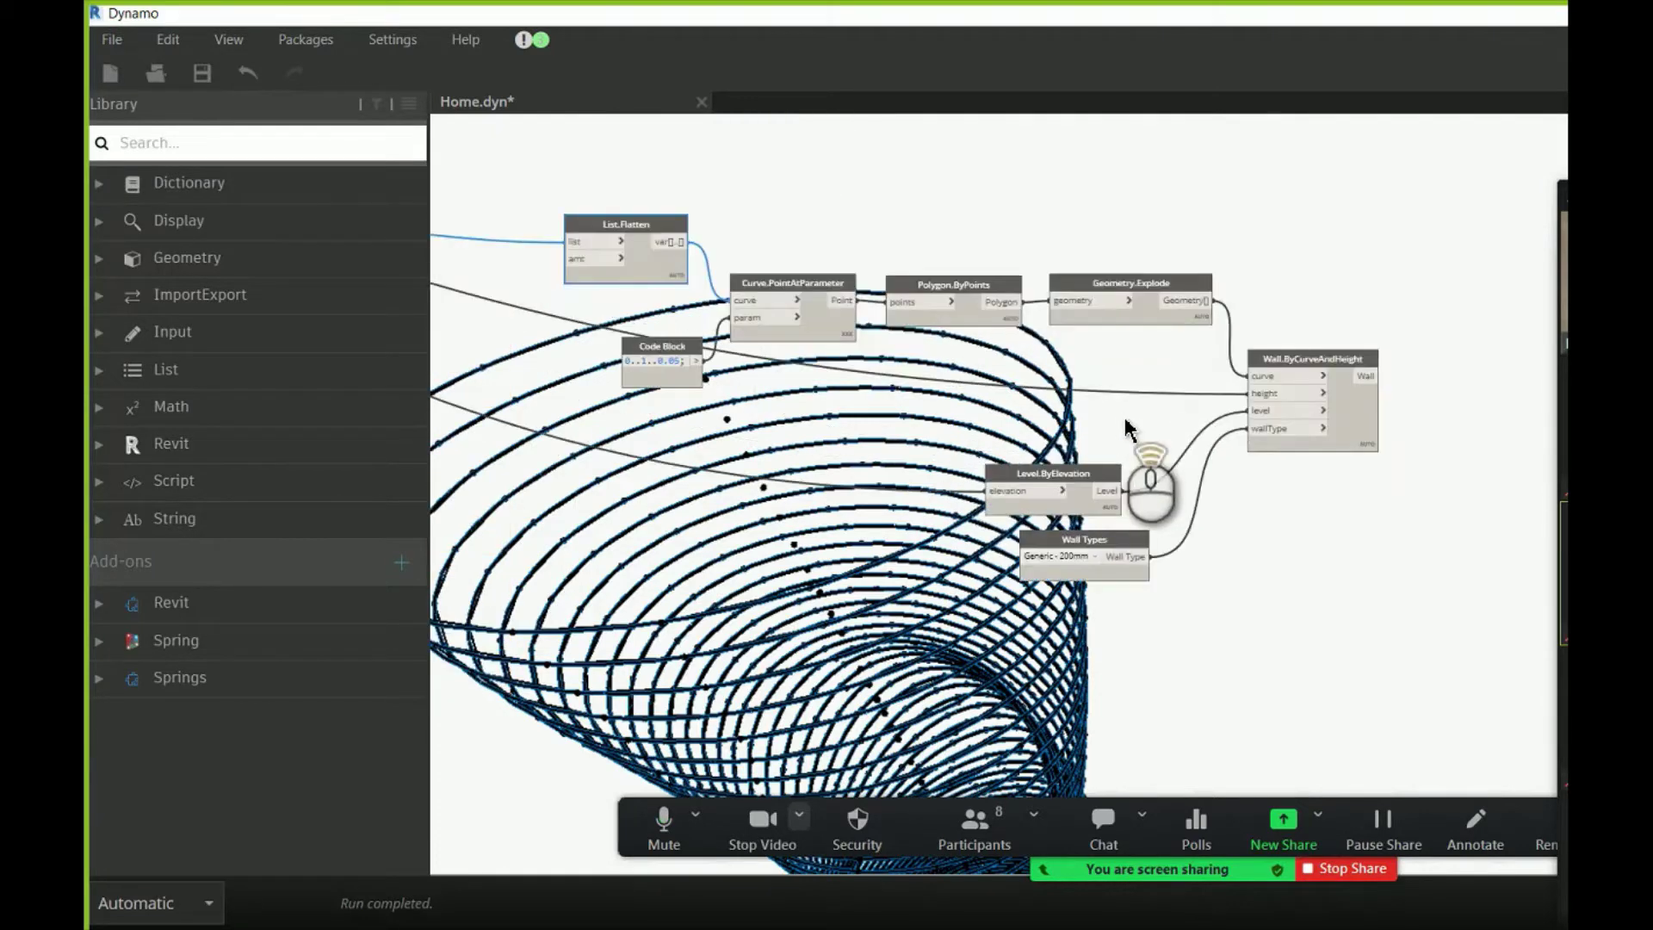
pyautogui.moveTo(1082, 503); pyautogui.dragTo(1089, 425)
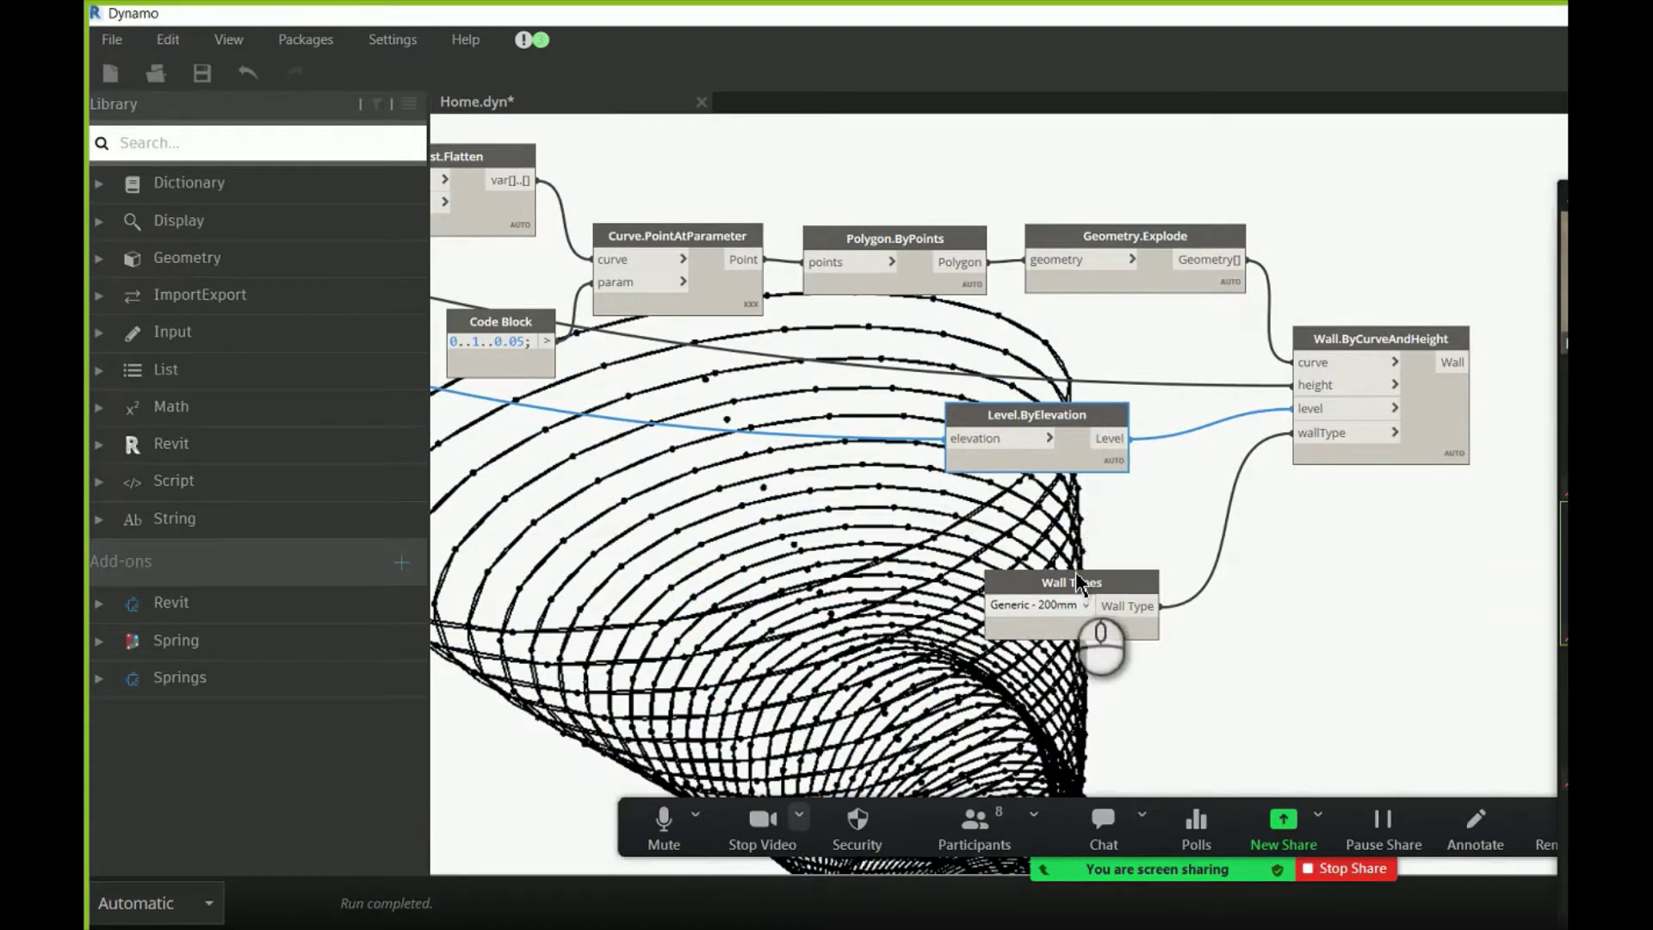
pyautogui.moveTo(1076, 578); pyautogui.dragTo(1036, 506)
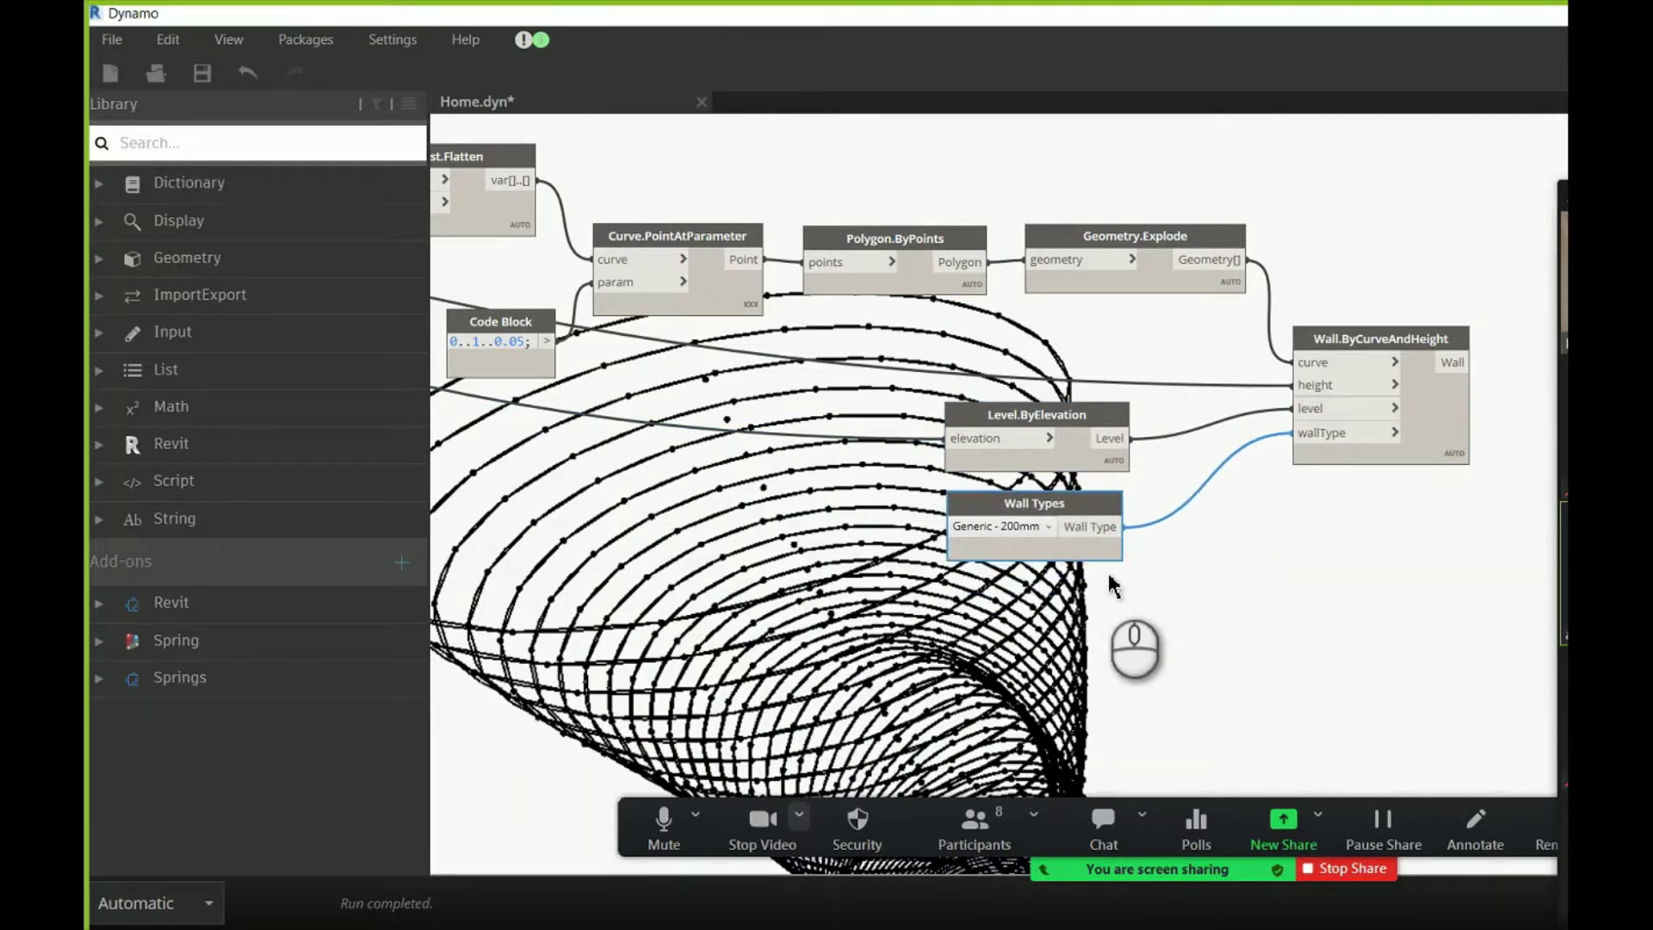
# - Inspect the Level.ByElevation node and review the elevation list output by the 0..#57..a Code Block
pyautogui.click(1038, 421)
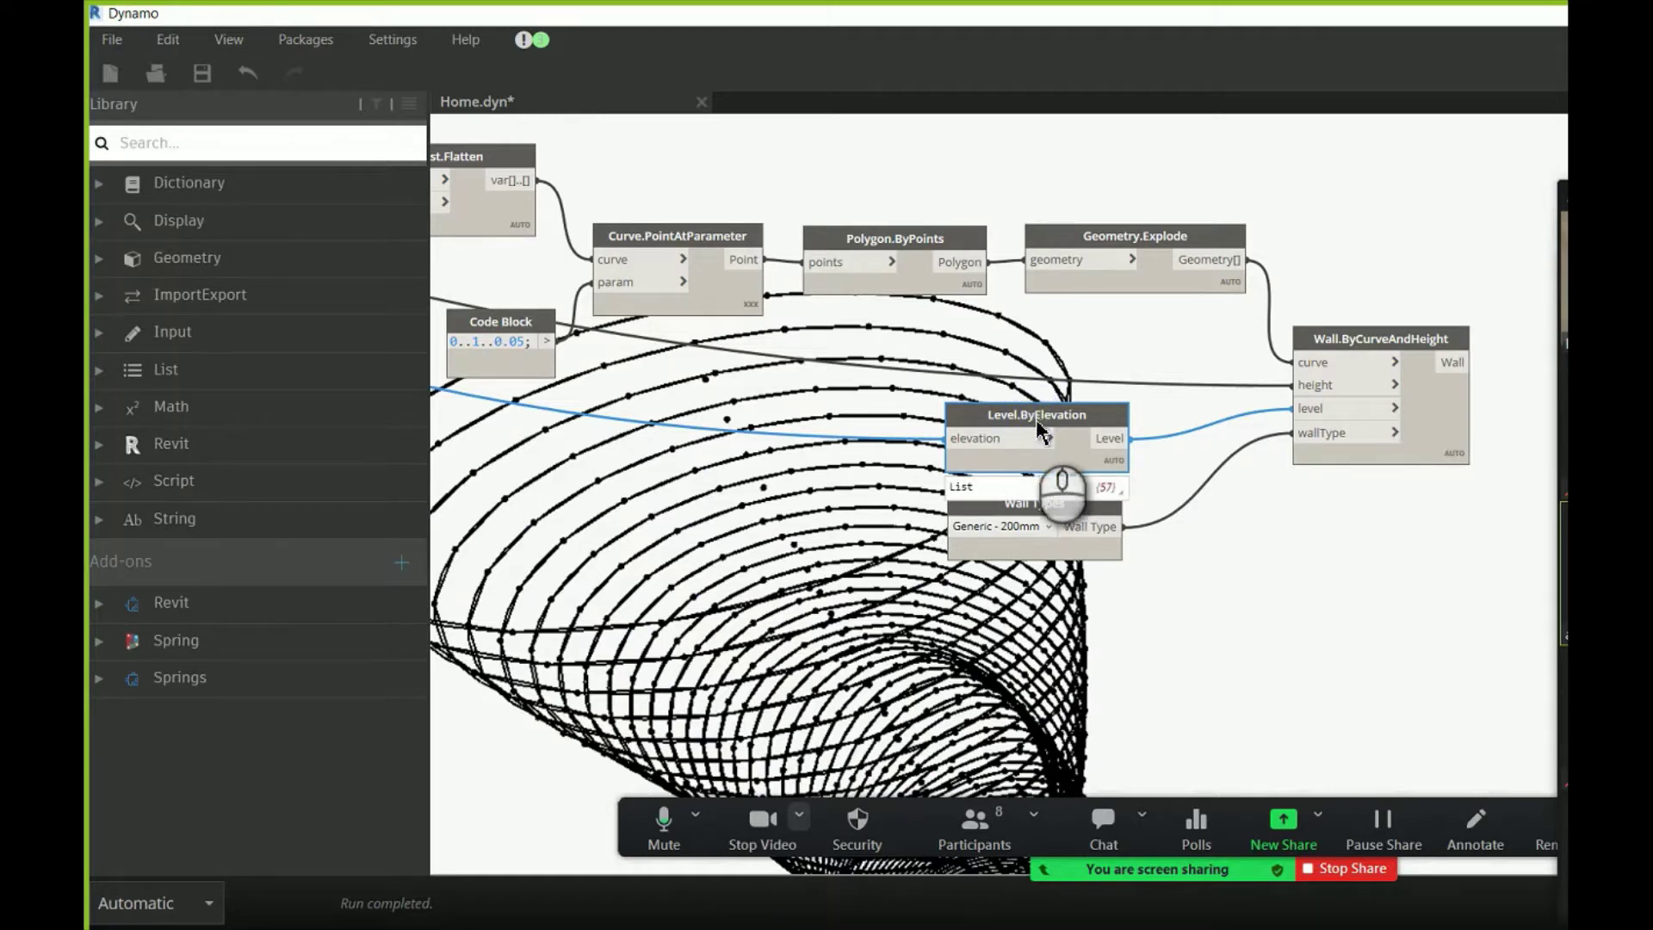
pyautogui.scroll(-5, 996, 454)
pyautogui.scroll(6, 680, 345)
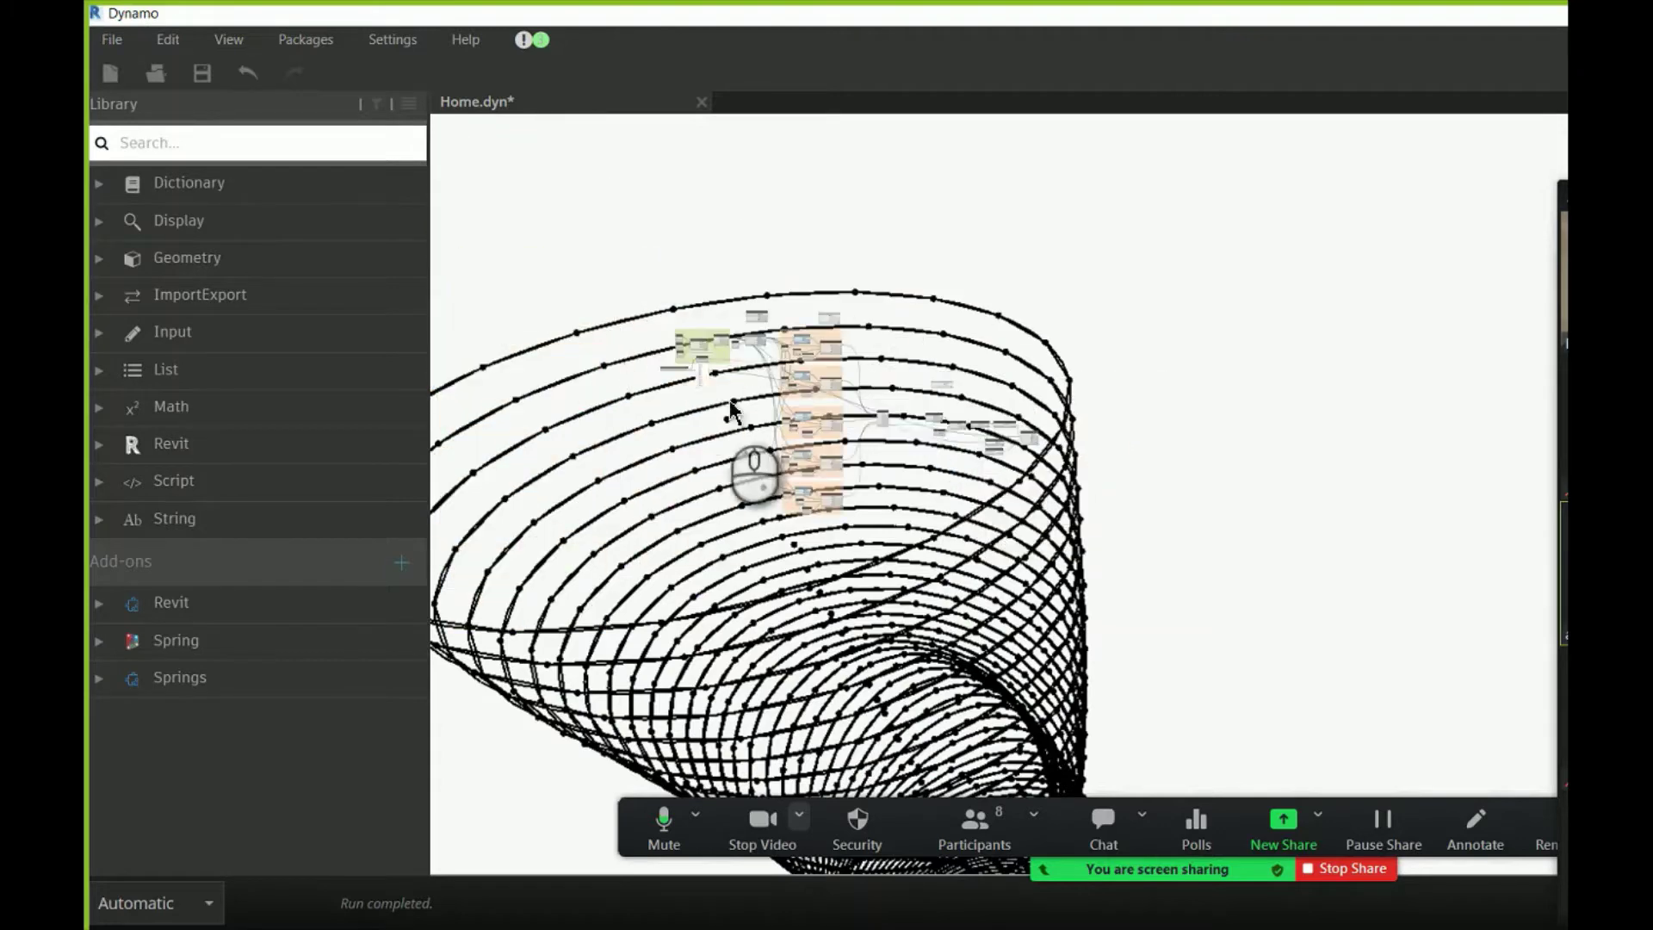
pyautogui.scroll(2, 680, 345)
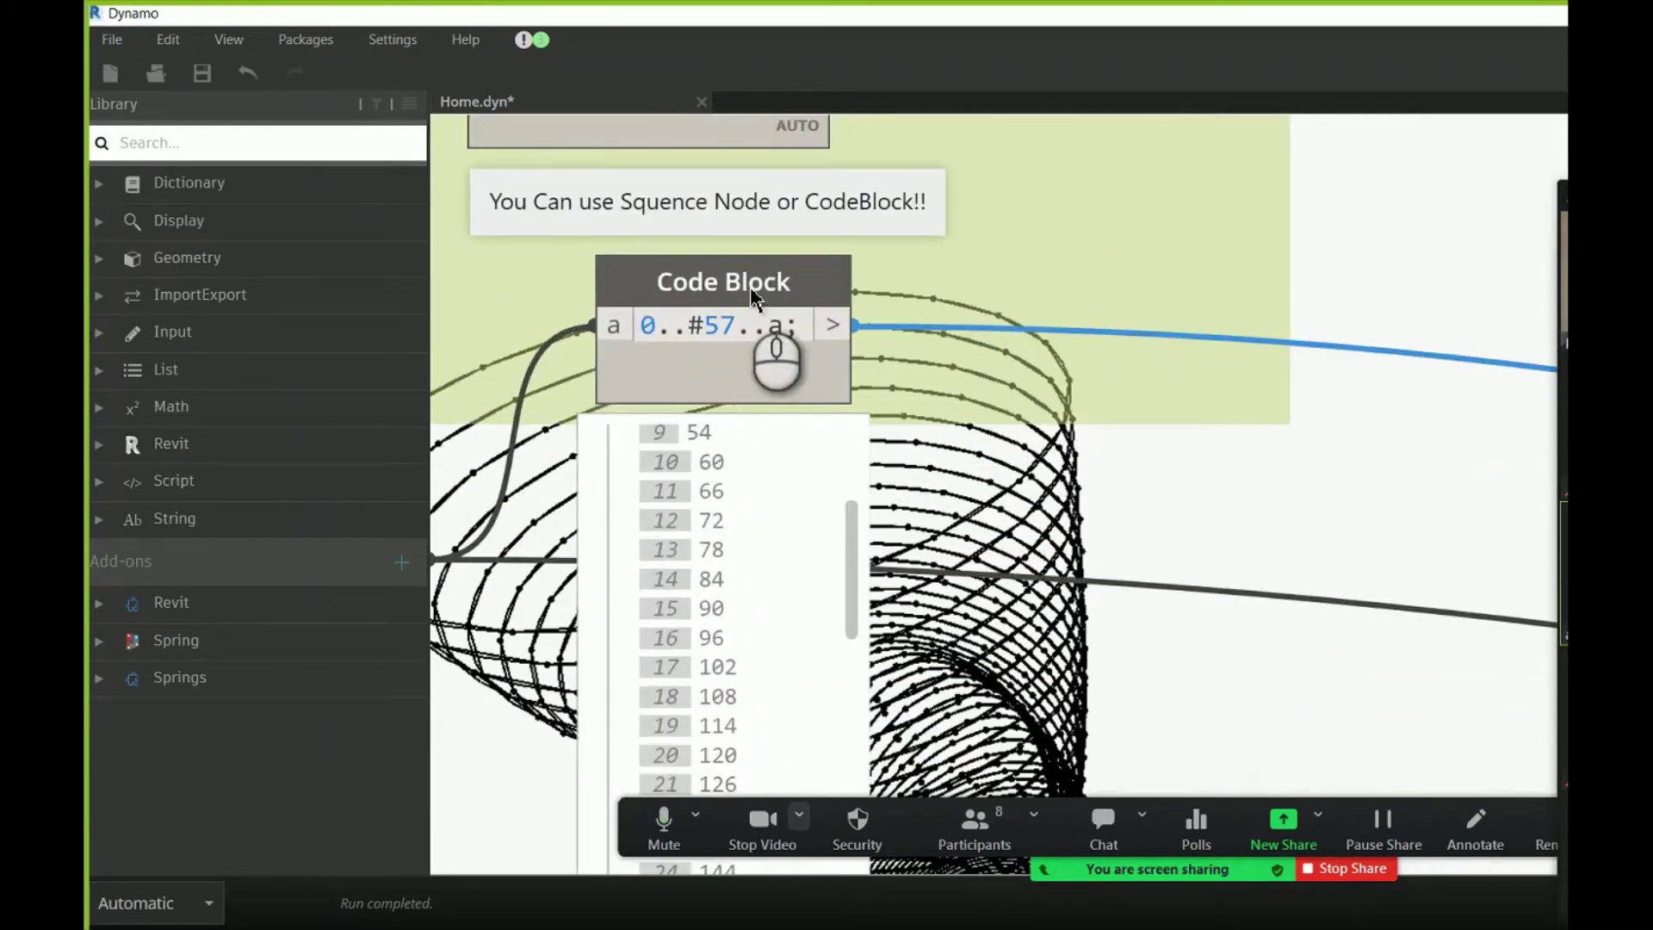
pyautogui.scroll(3, 724, 491)
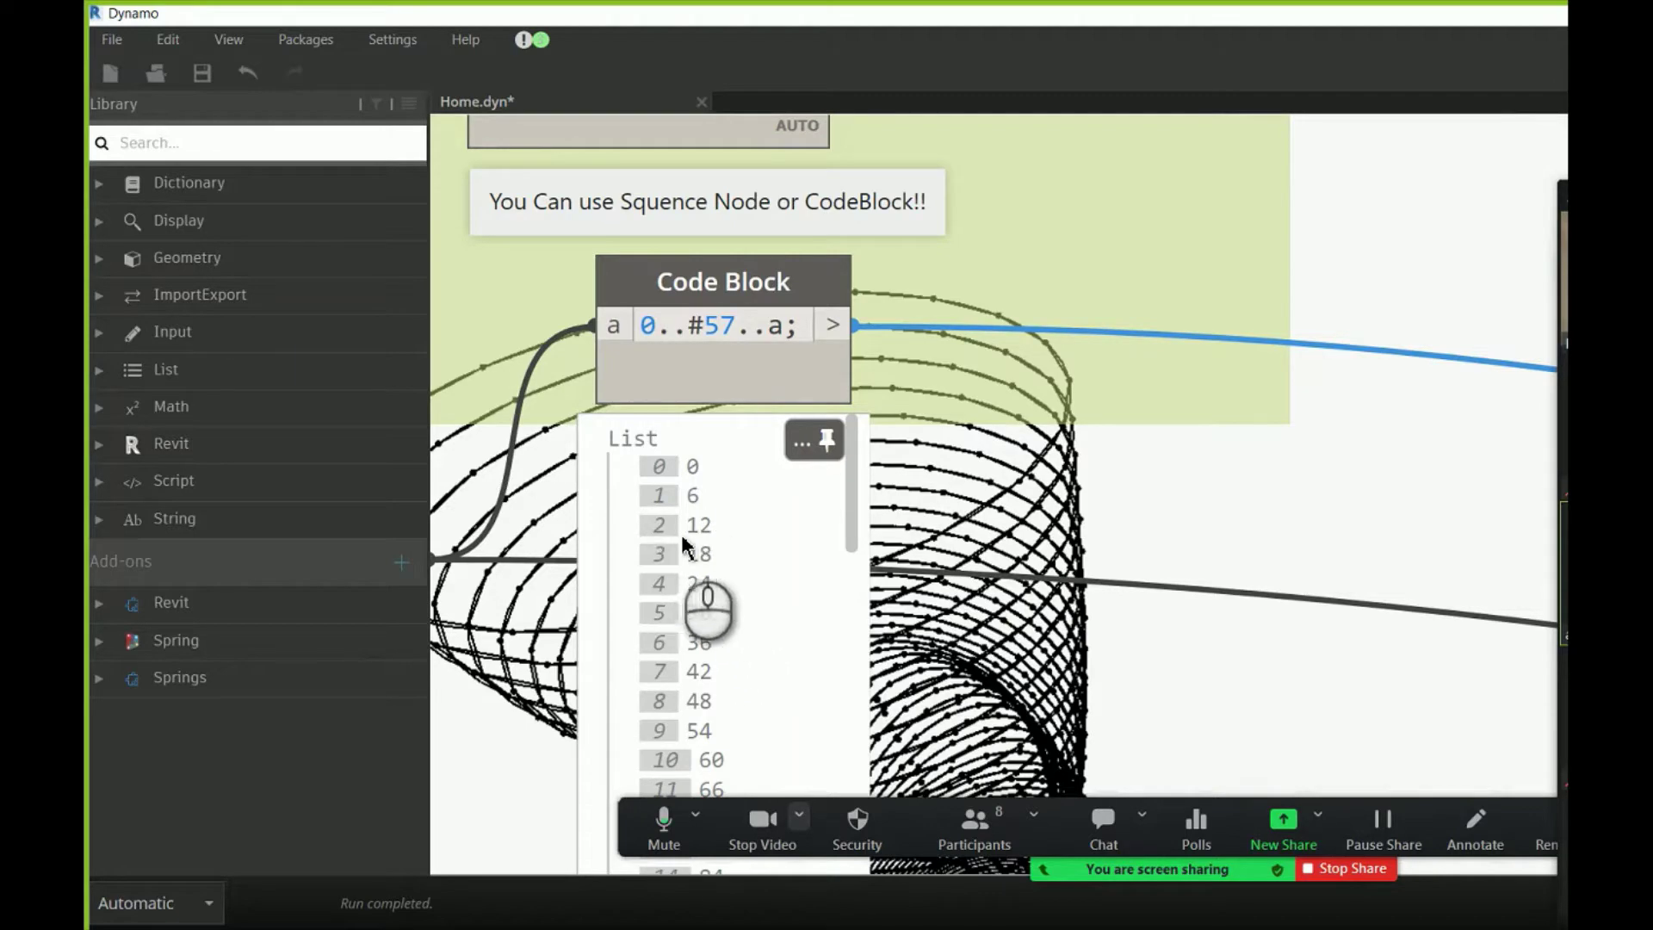
# - Switch to Revit, show the Project Browser, and examine the generated tower walls up to the top rim
pyautogui.hotkey('alt', 'Tab')
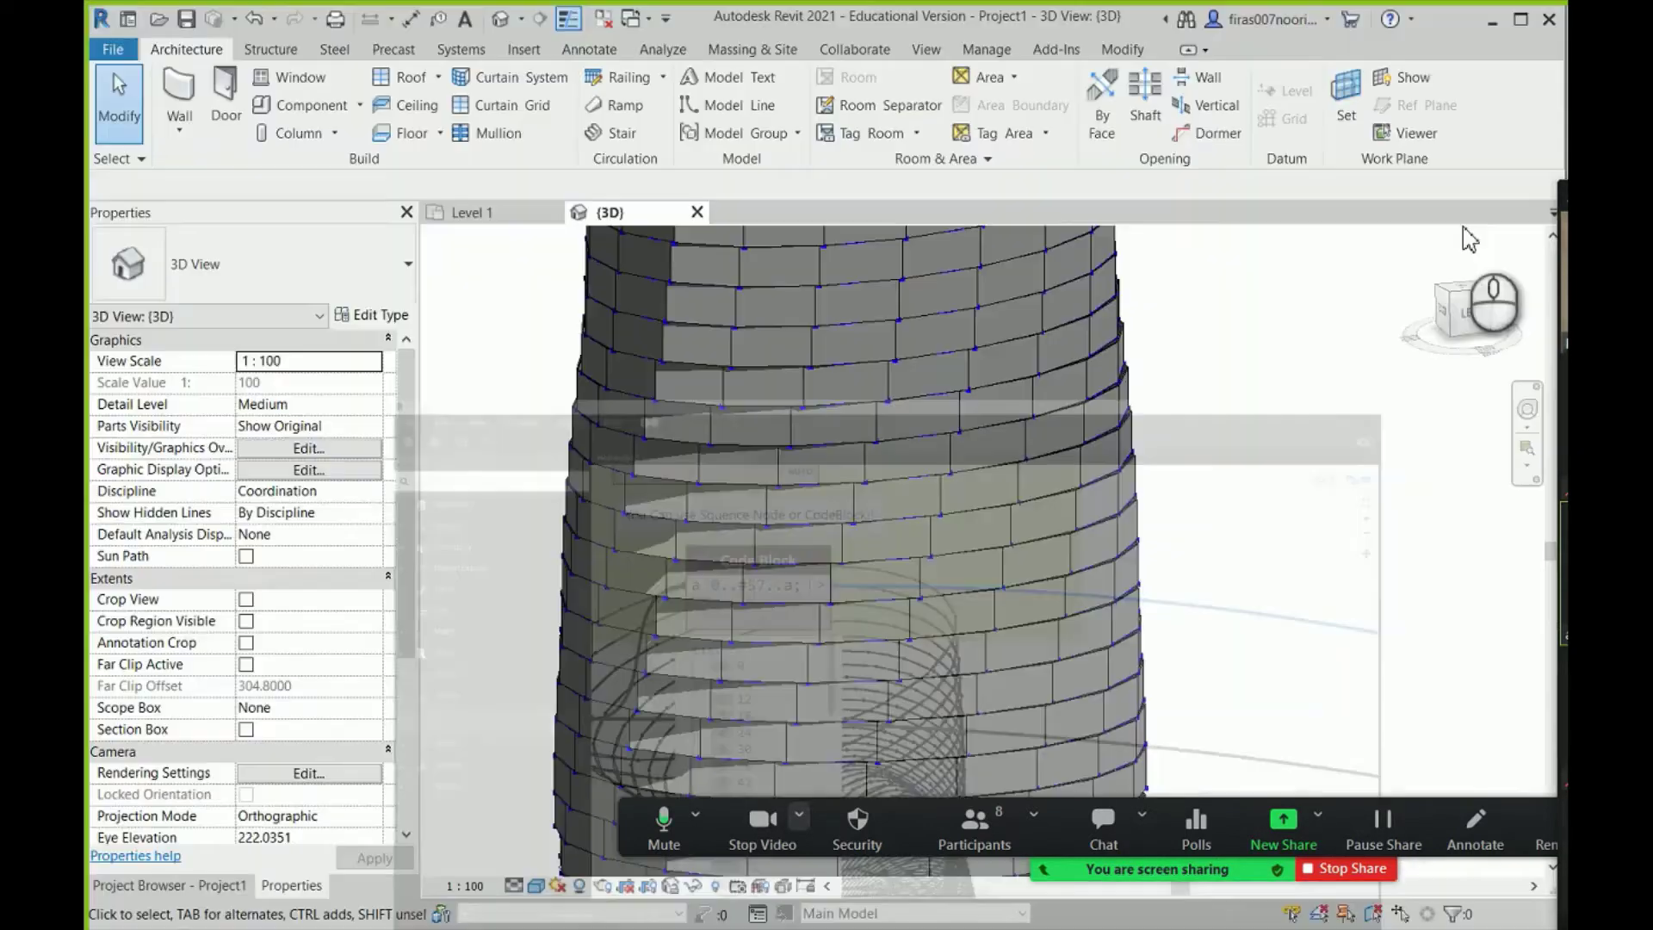
pyautogui.click(211, 885)
pyautogui.scroll(-5, 656, 407)
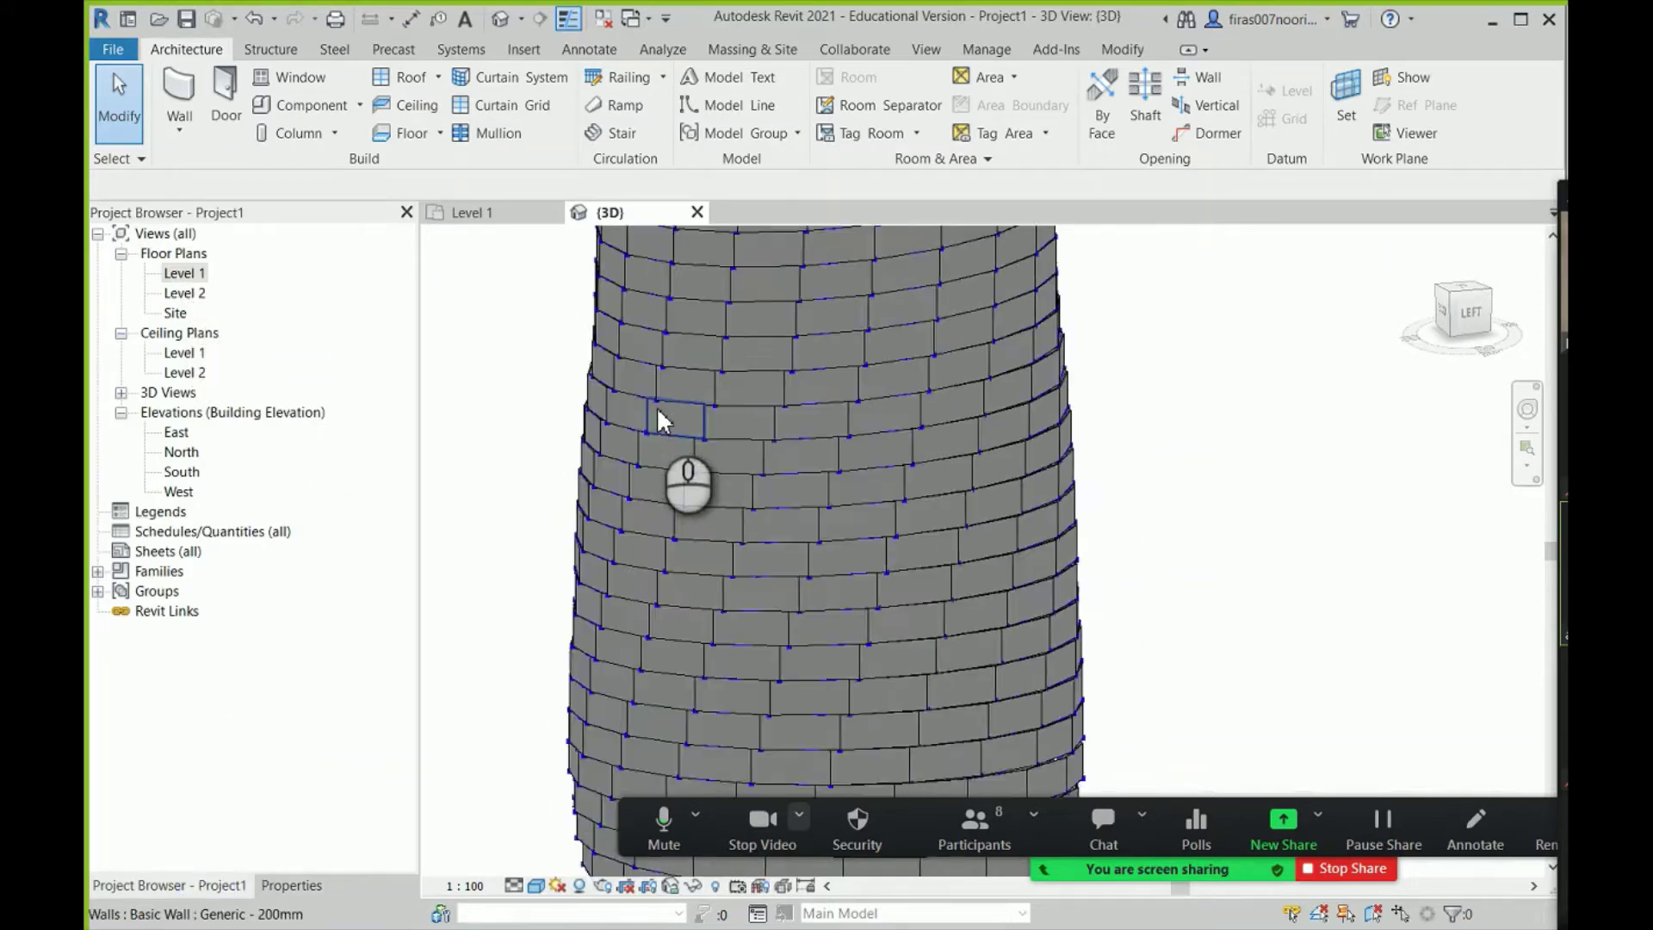
pyautogui.moveTo(668, 421); pyautogui.dragTo(822, 435, button='middle')
pyautogui.scroll(3, 793, 270)
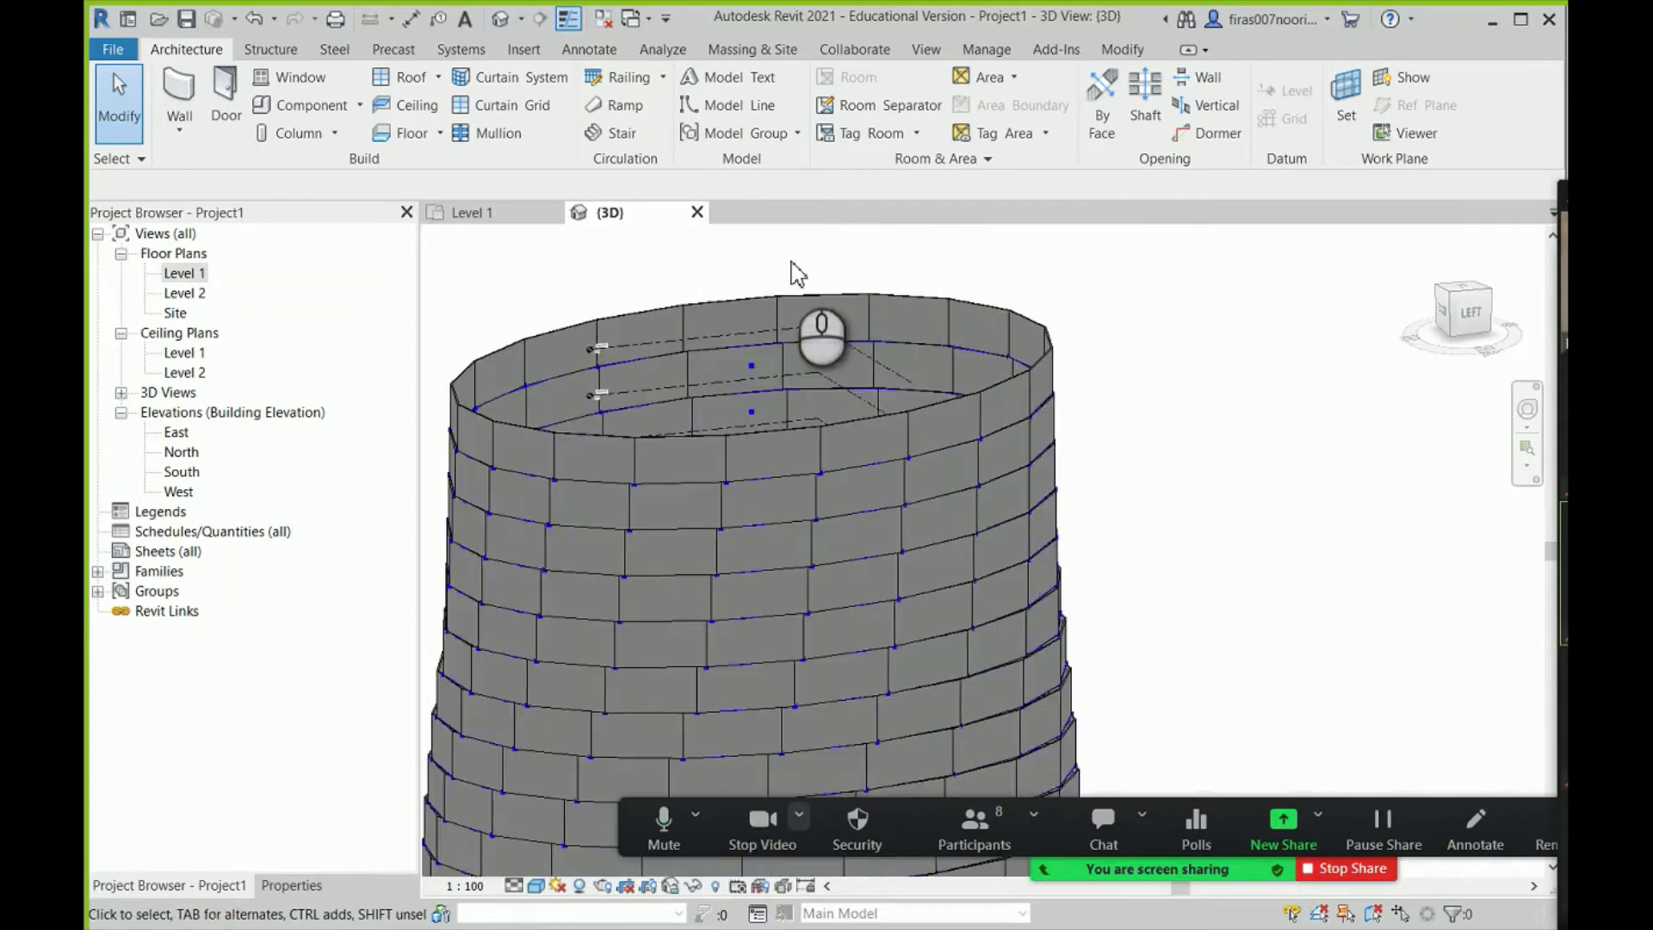
# - Examine the Level 60 and Level 59 markers on the inside of the tower's top rim
pyautogui.scroll(3, 564, 358)
pyautogui.scroll(5, 538, 345)
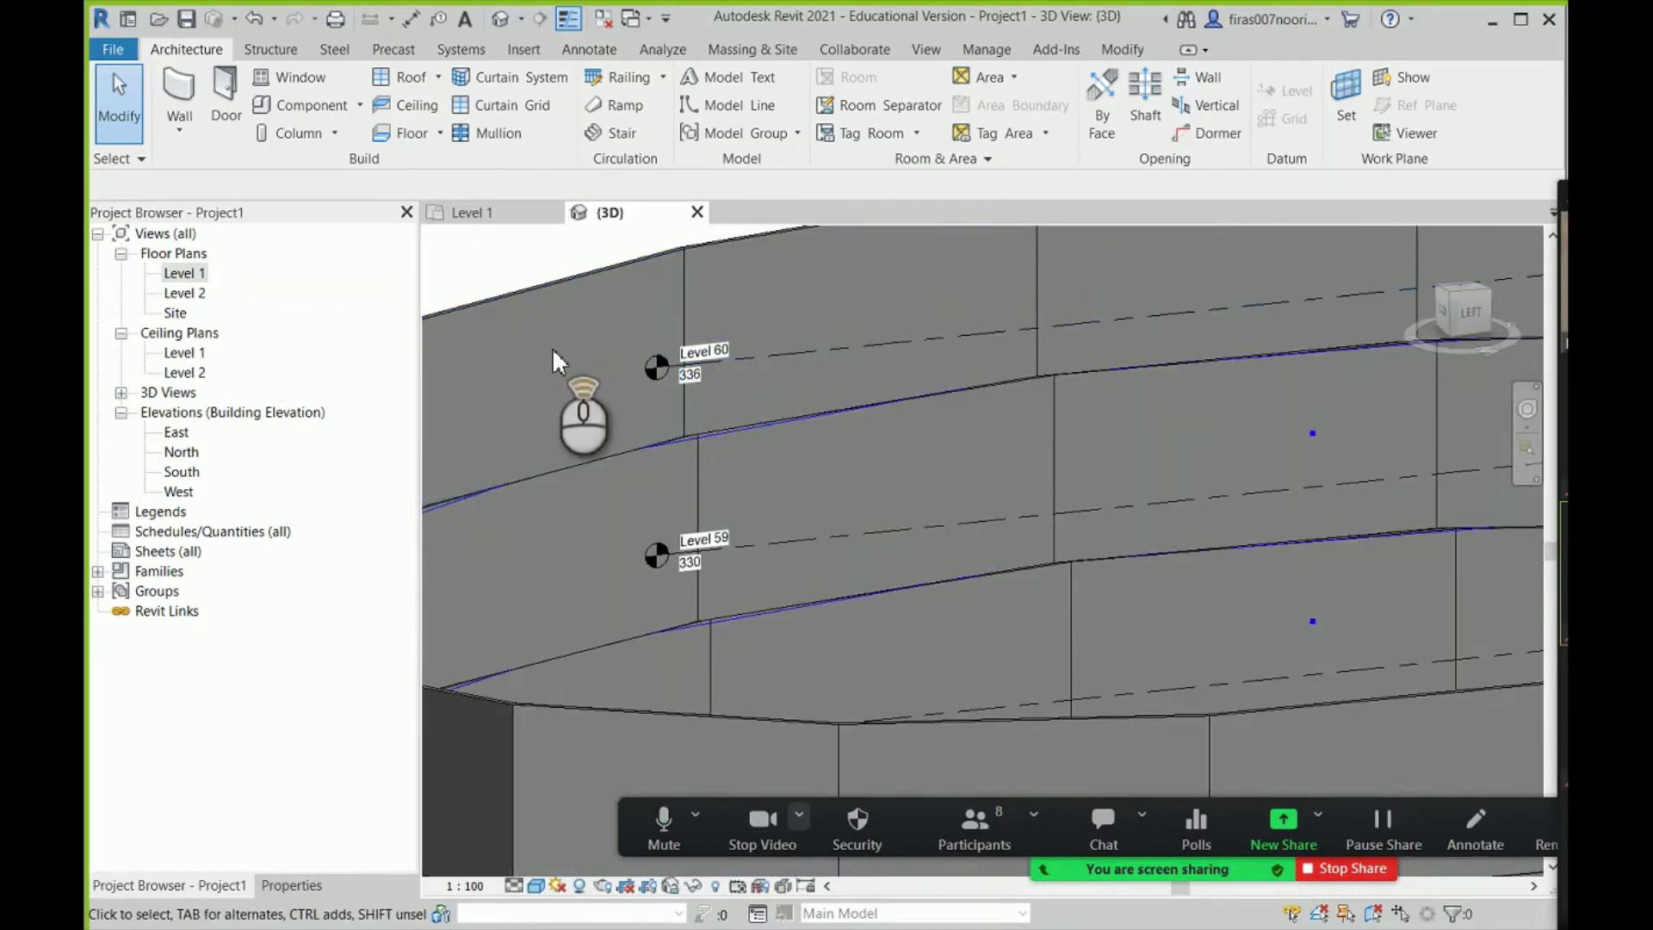
pyautogui.scroll(1, 711, 367)
pyautogui.scroll(1, 878, 366)
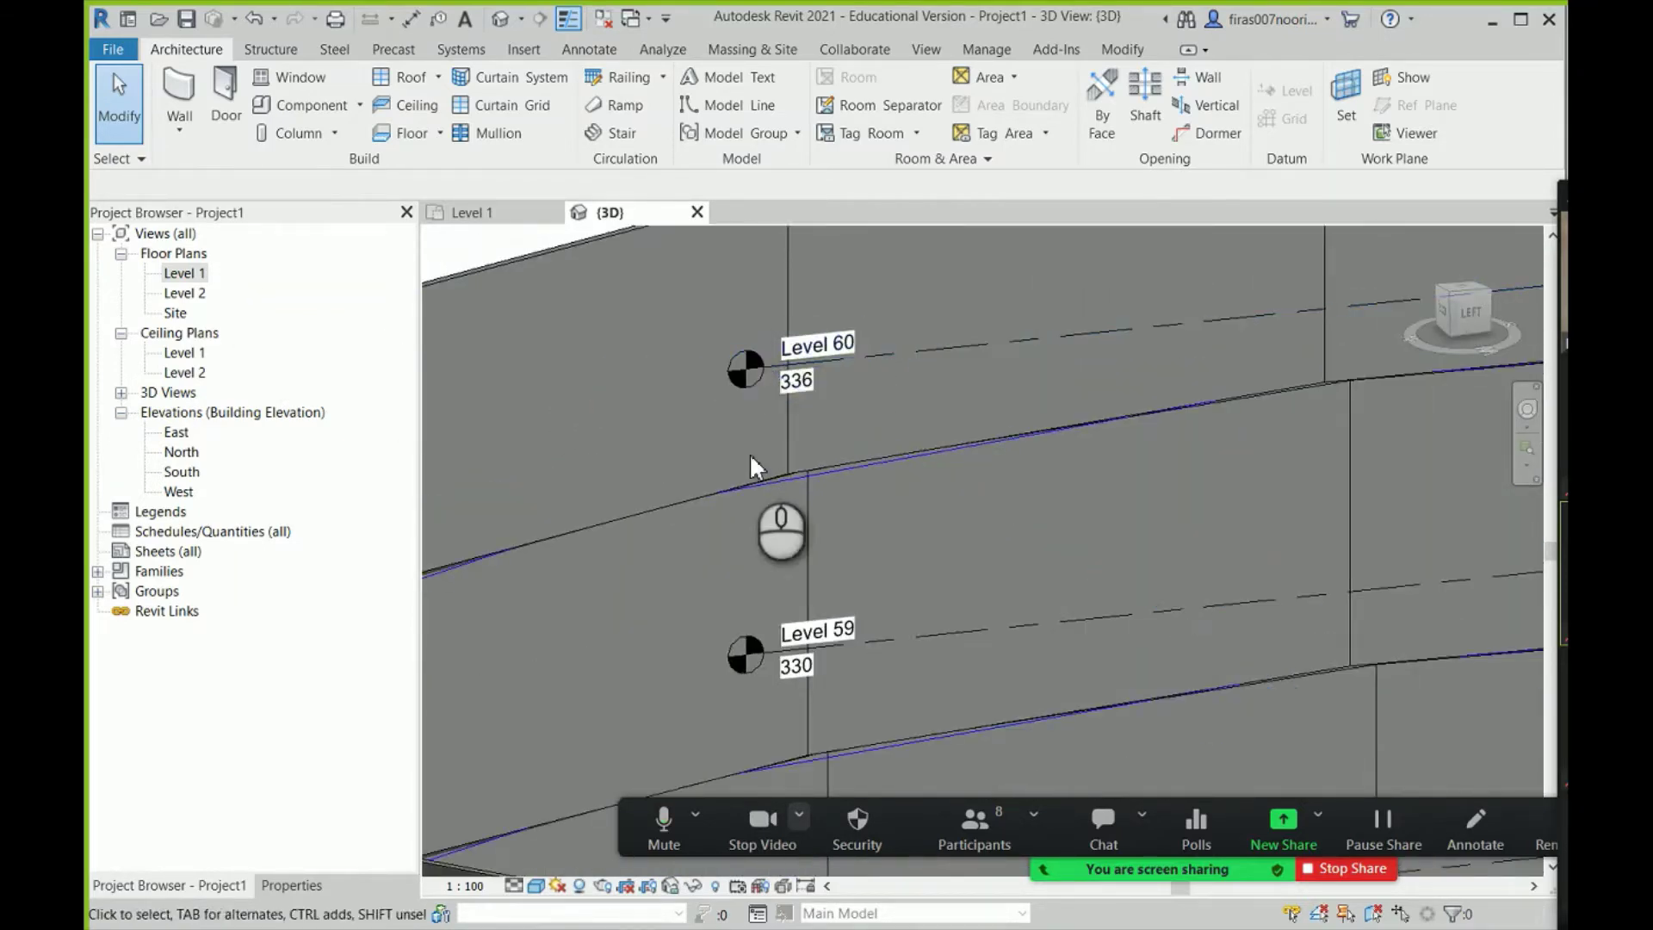
pyautogui.moveTo(730, 671); pyautogui.dragTo(728, 556, button='middle')
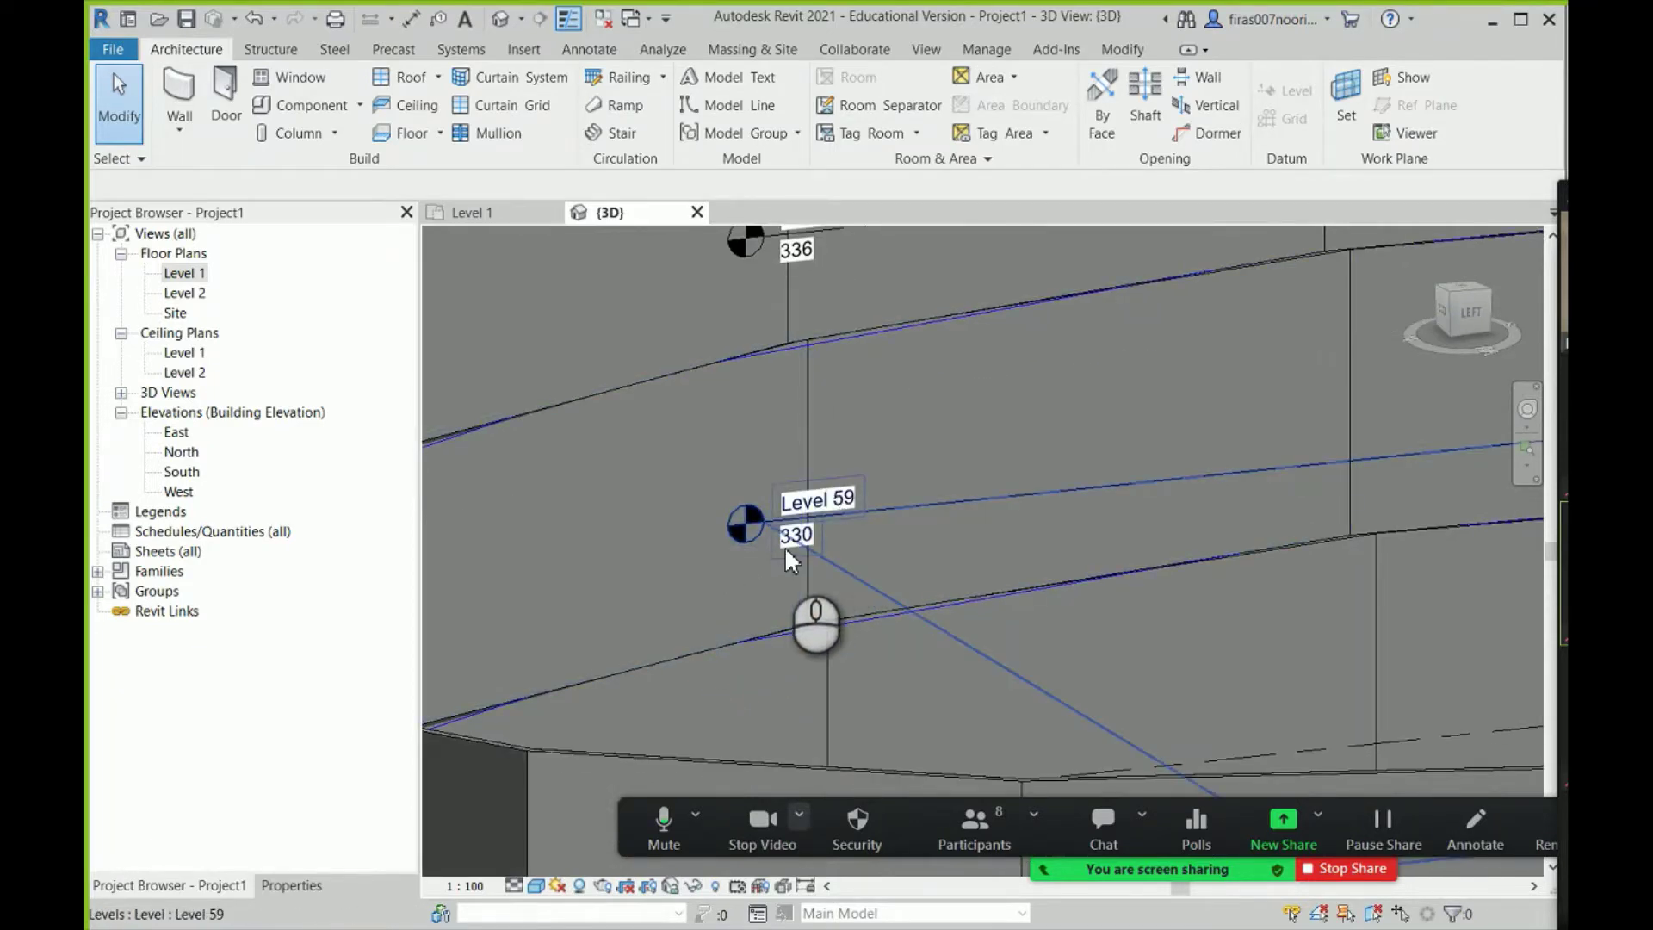
pyautogui.scroll(2, 790, 557)
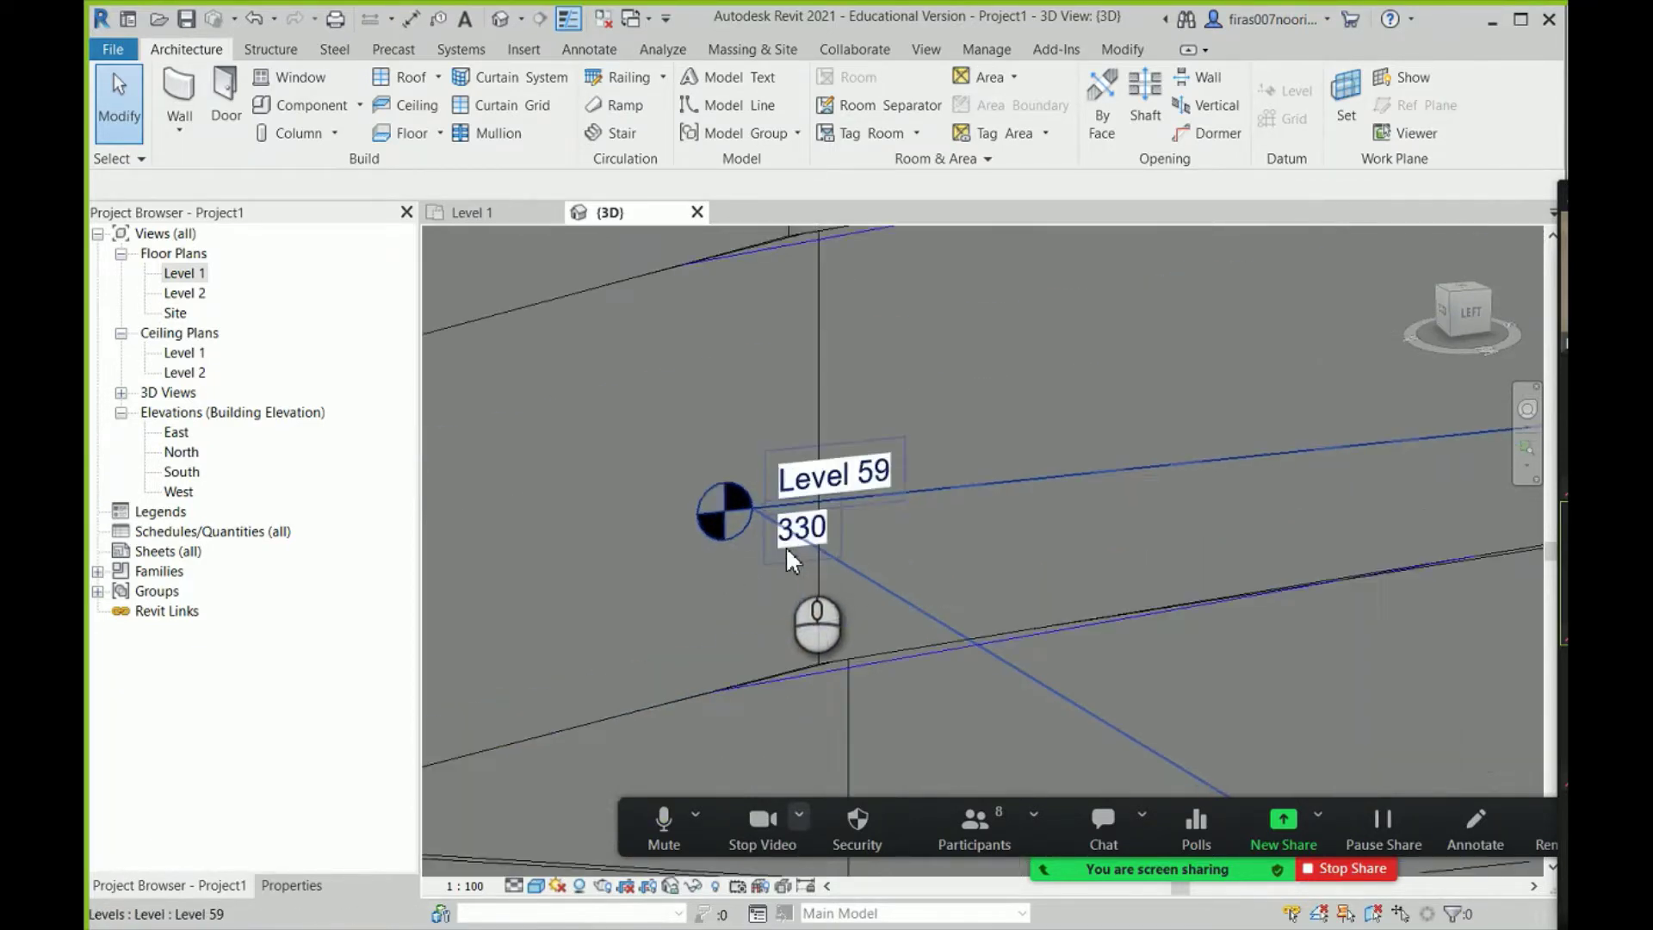
# - Select the Level 59 and Level 60 planes one after the other to inspect them, and clear the selection
pyautogui.click(730, 499)
pyautogui.scroll(-4, 688, 581)
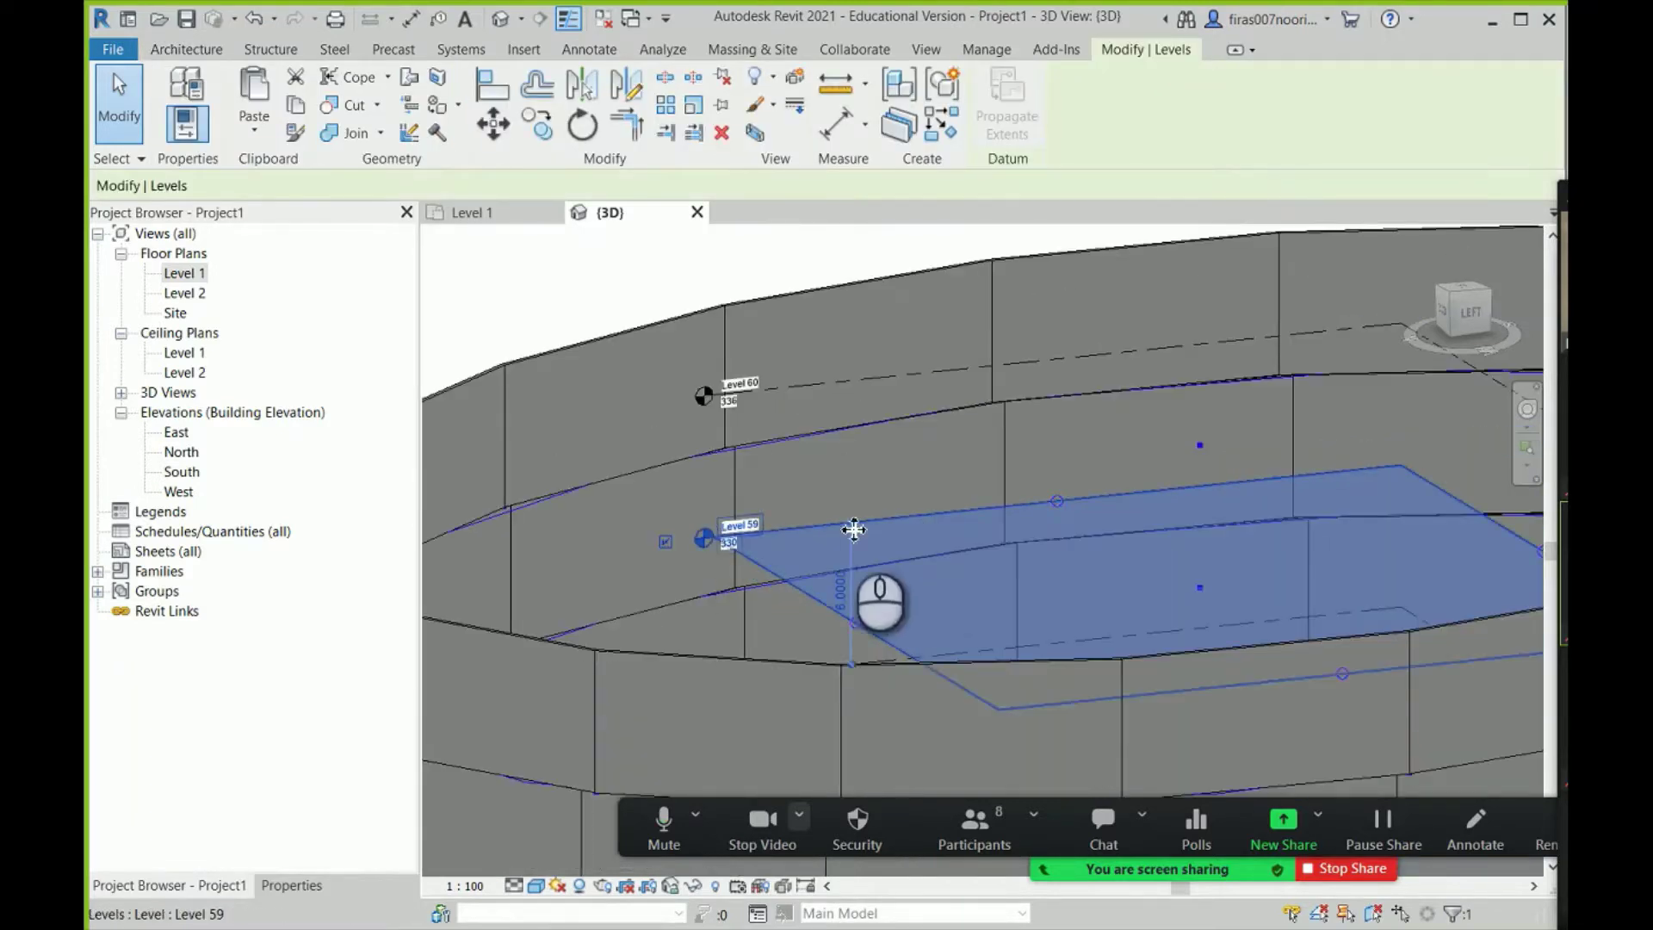
pyautogui.click(678, 284)
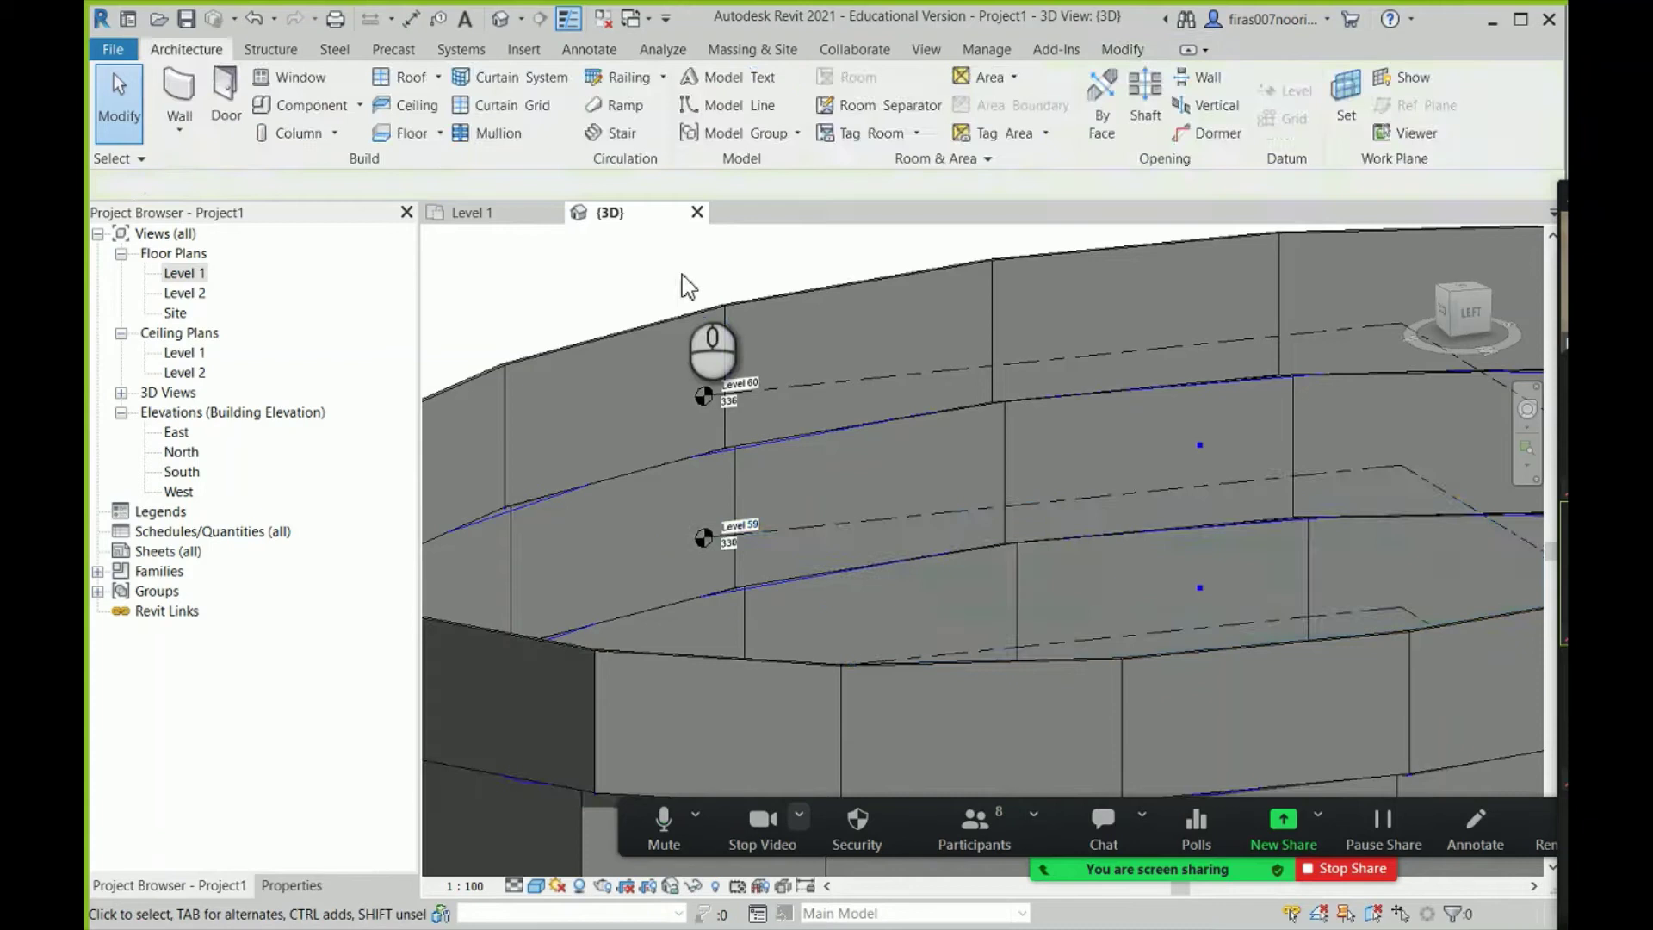
pyautogui.click(702, 395)
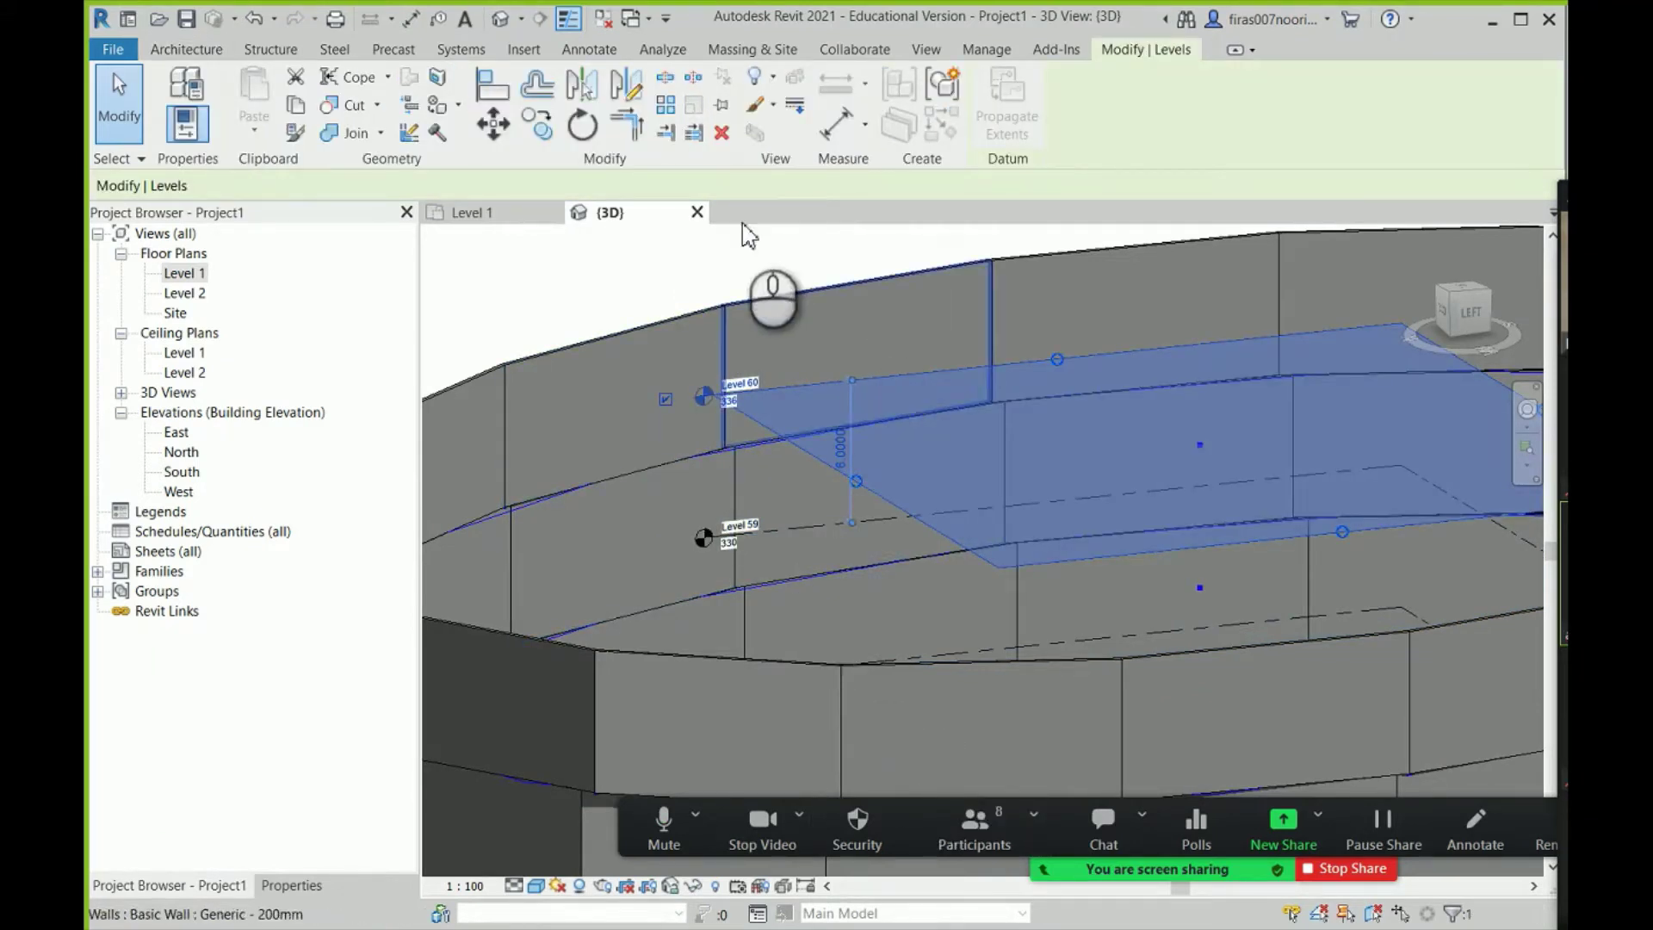
pyautogui.click(671, 267)
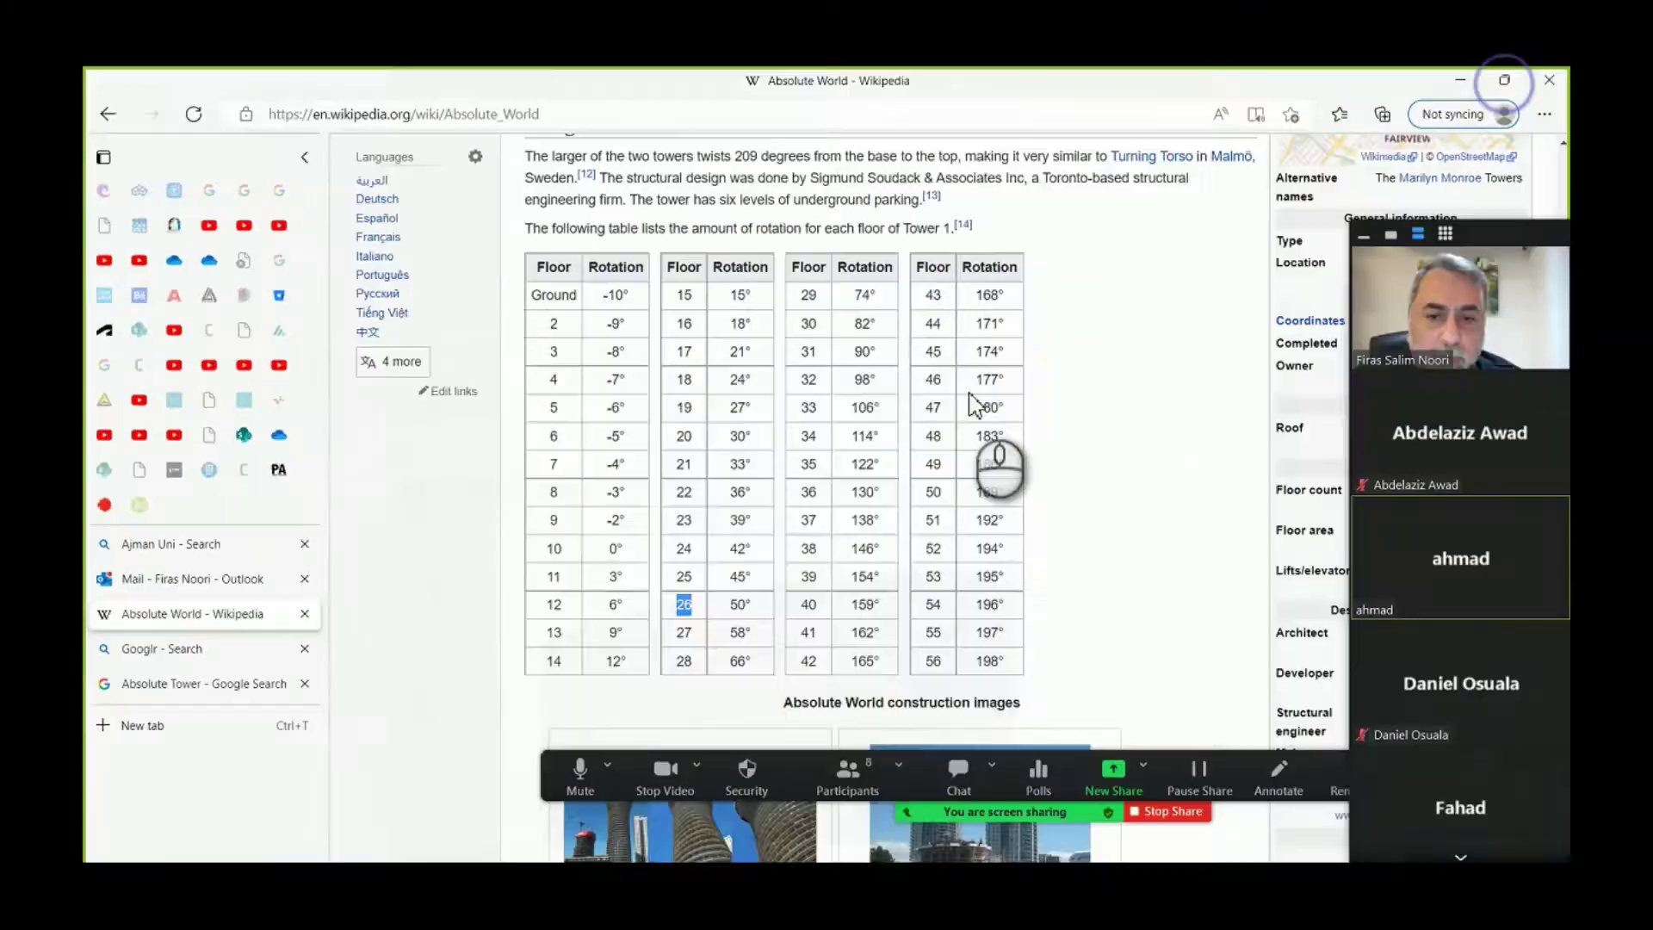
# - Stop the own screen share in the Zoom meeting and end the participant's screen sharing
pyautogui.click(1168, 811)
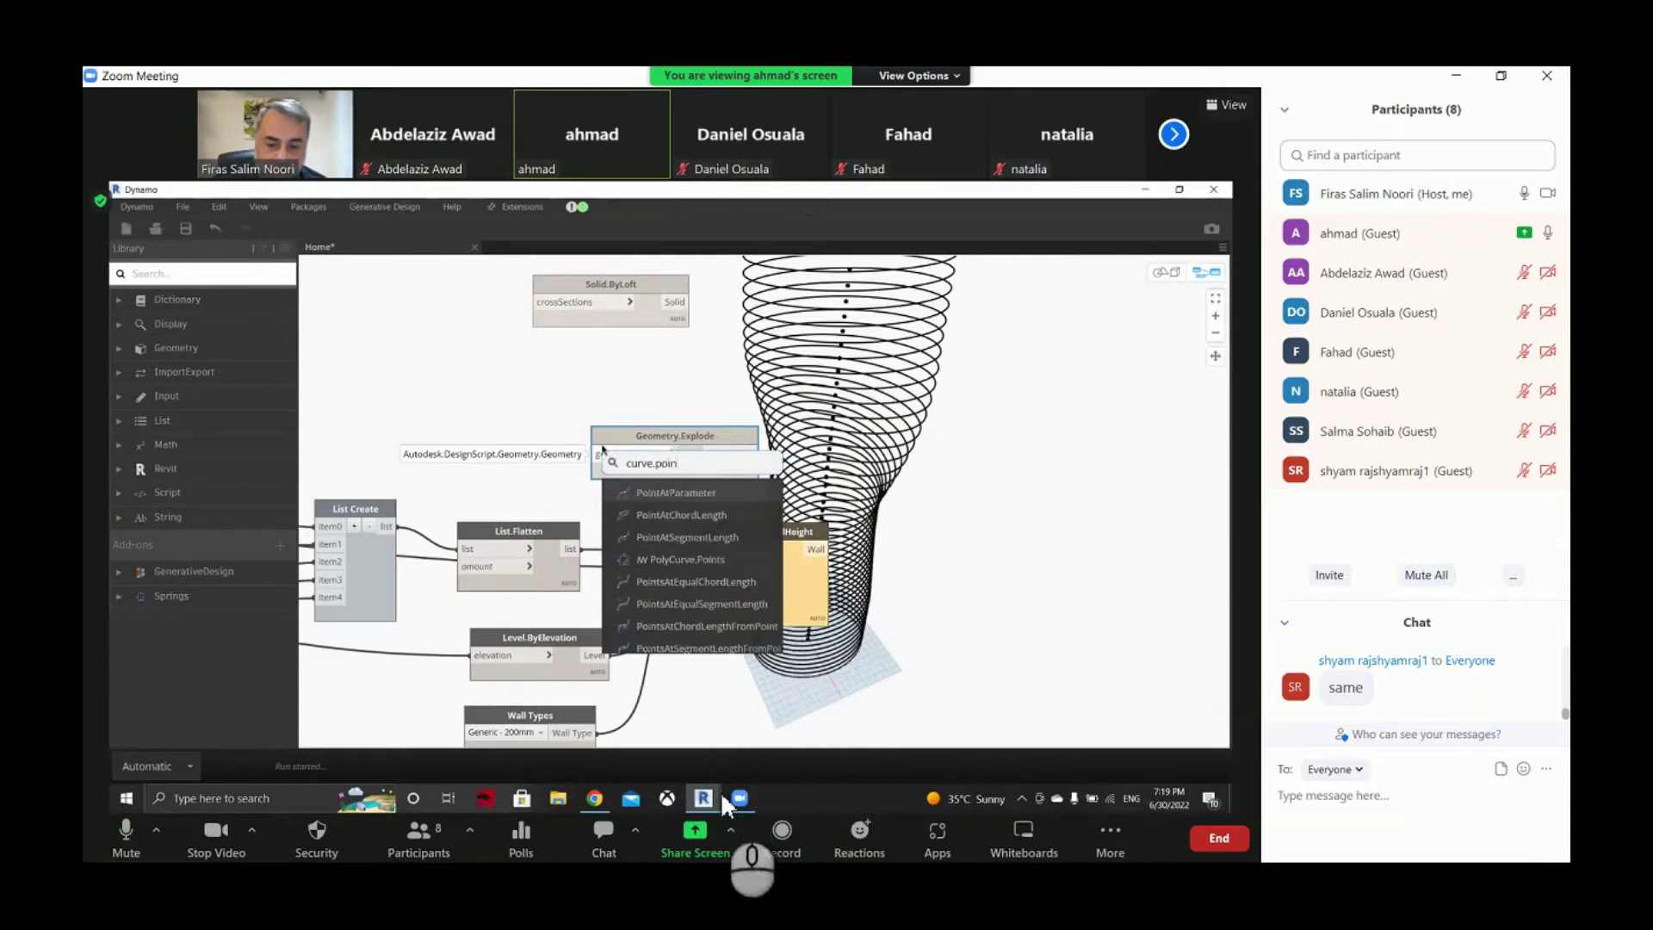
pyautogui.click(919, 75)
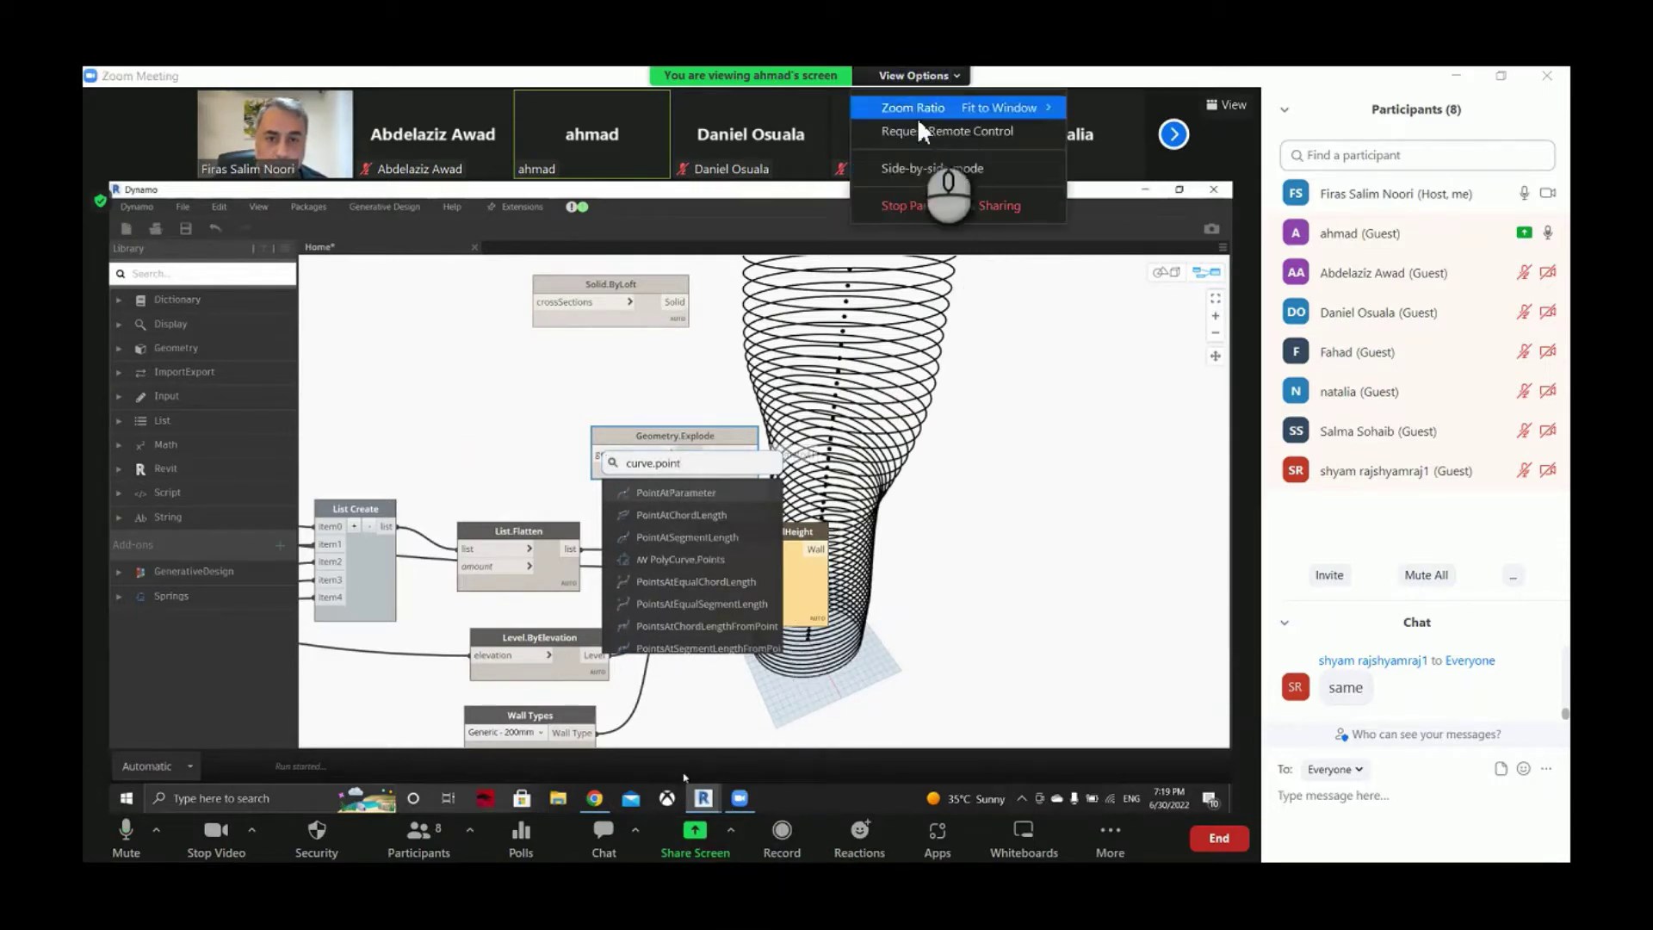
pyautogui.click(916, 203)
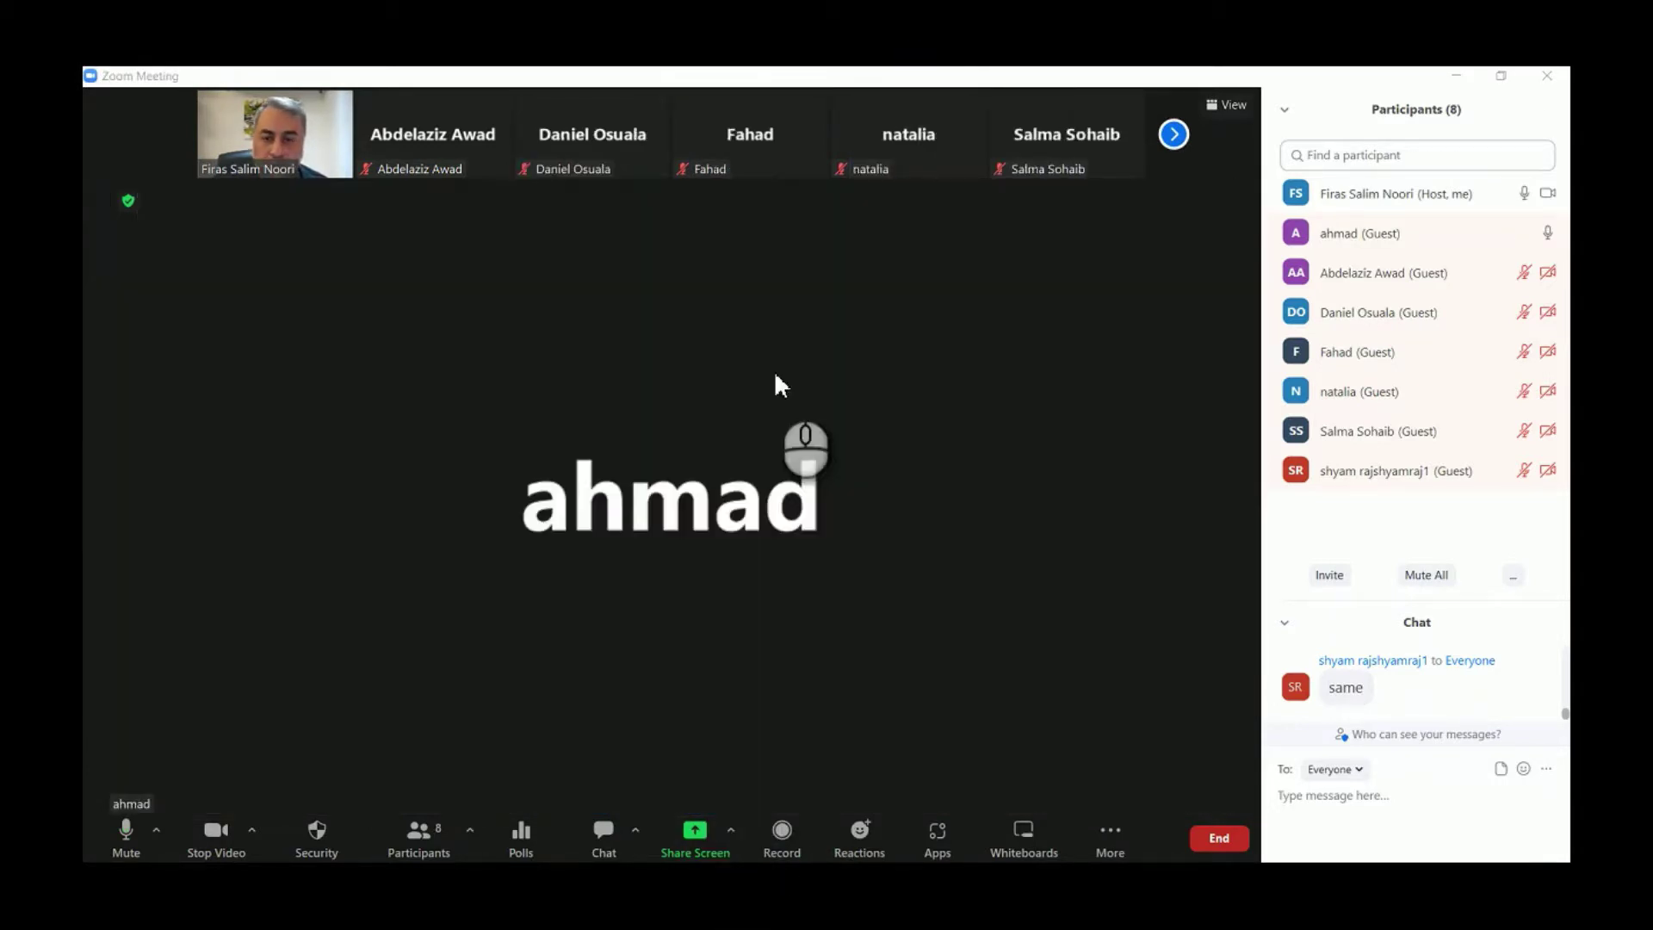
# - Share the desktop screen in the Zoom meeting again and switch back to the Dynamo window
pyautogui.click(694, 830)
pyautogui.click(517, 338)
pyautogui.click(517, 338)
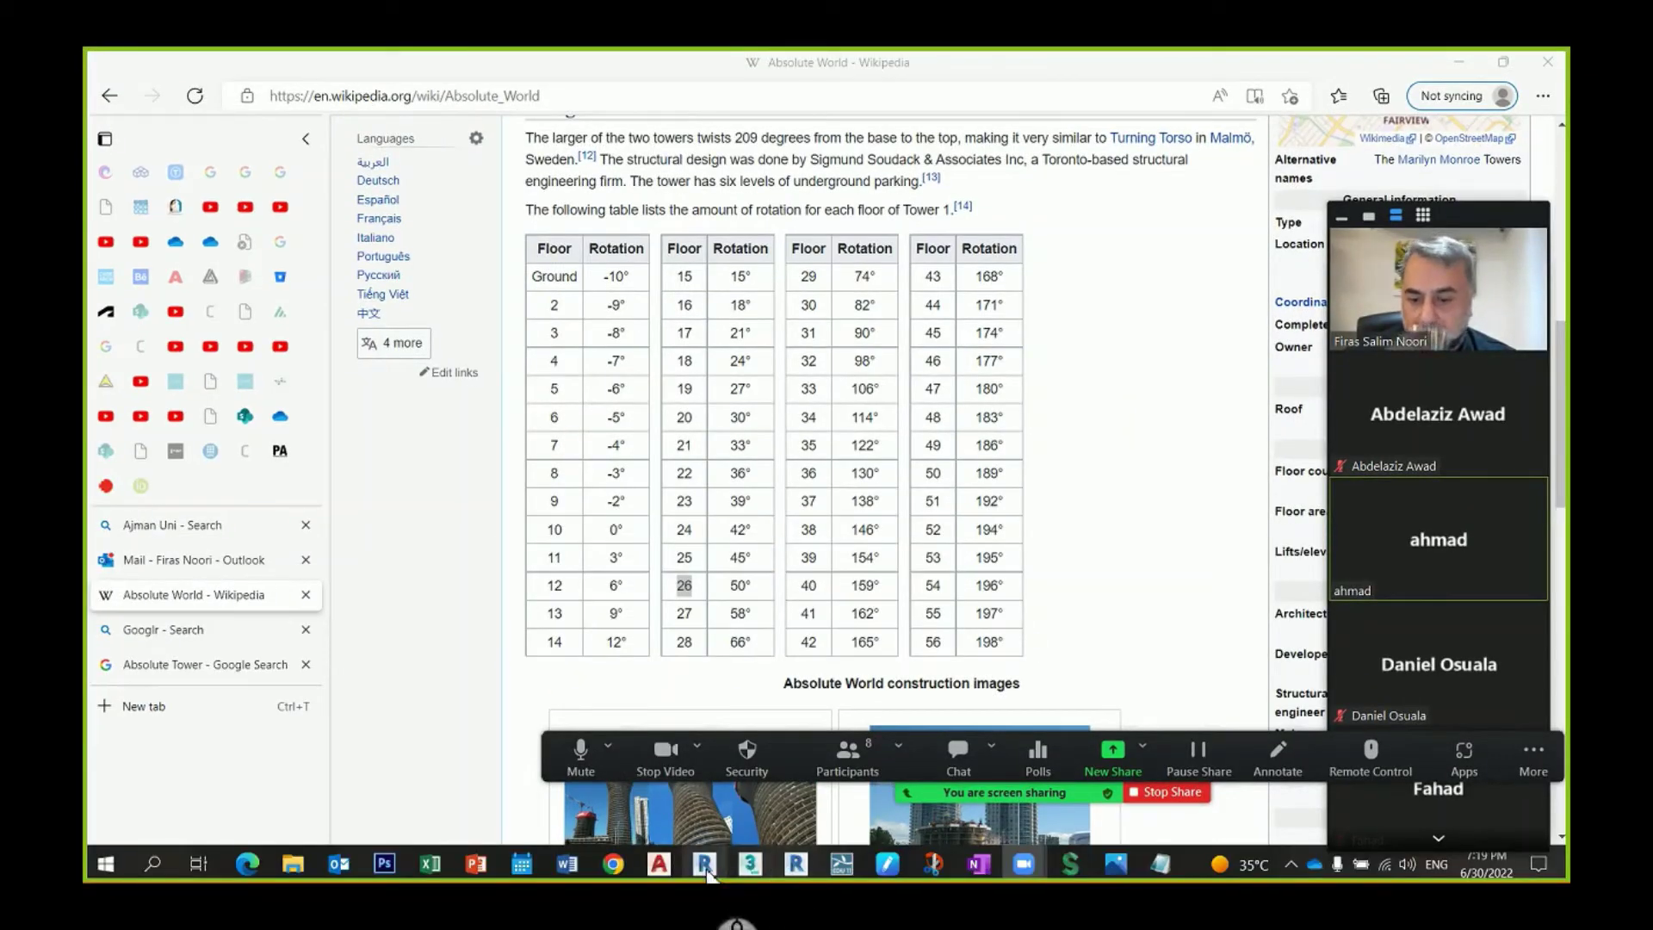
pyautogui.moveTo(704, 864)
pyautogui.click(716, 758)
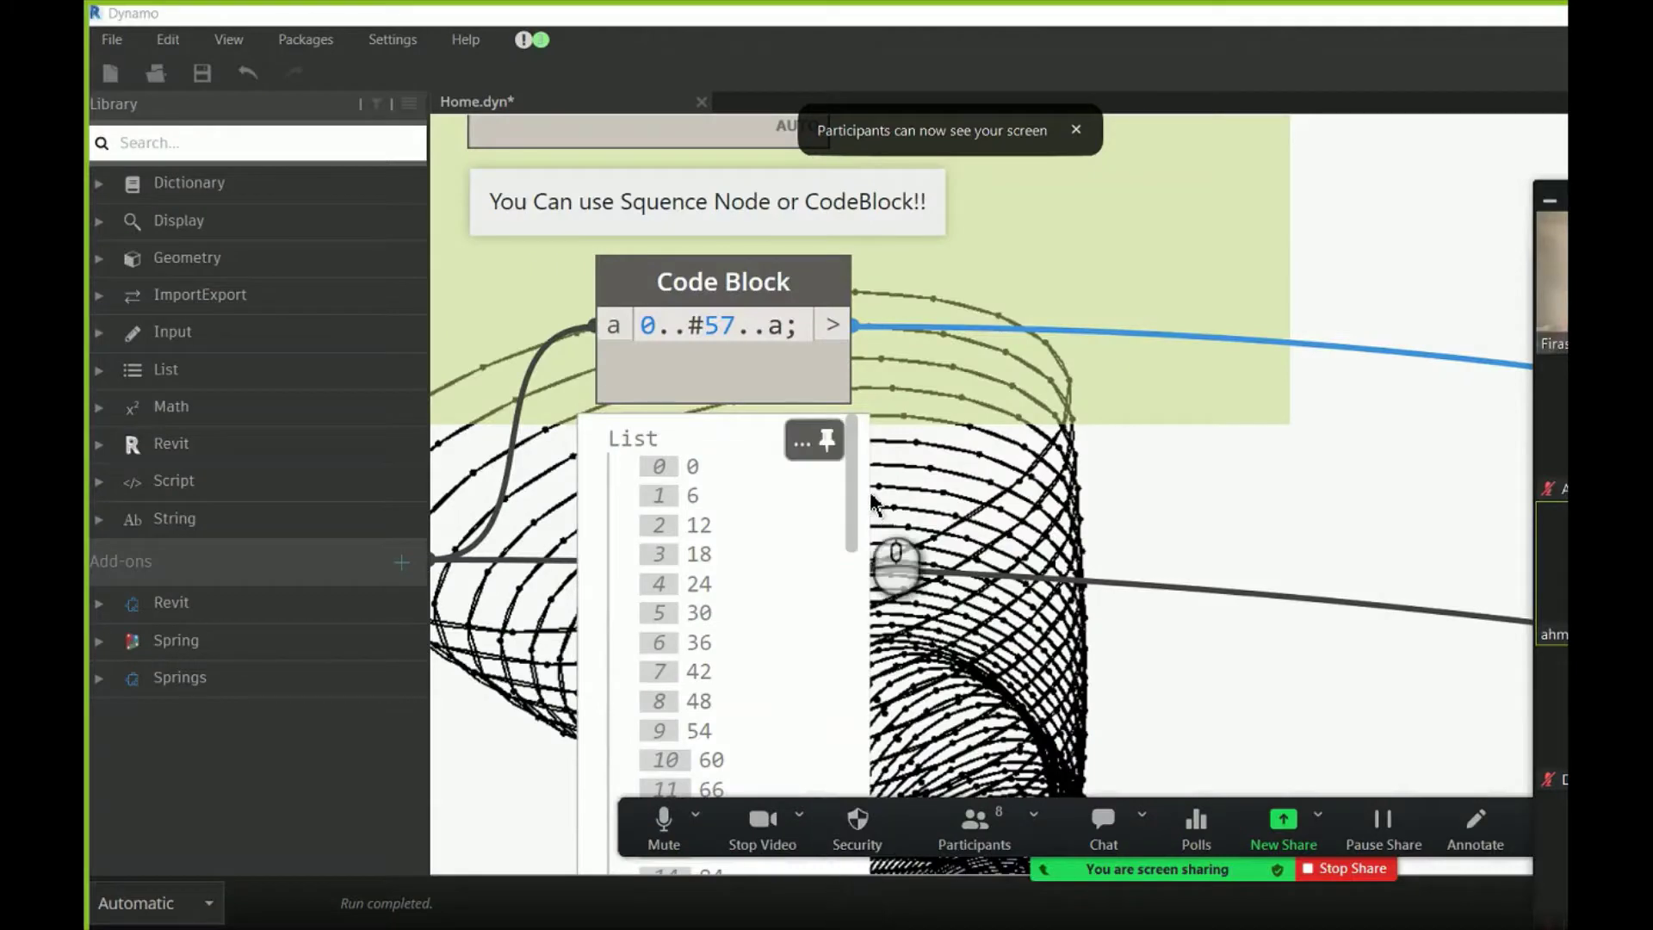
# - Move the List.Flatten node away from Curve.PointAtParameter, closer to the List Create node
pyautogui.scroll(-6, 874, 500)
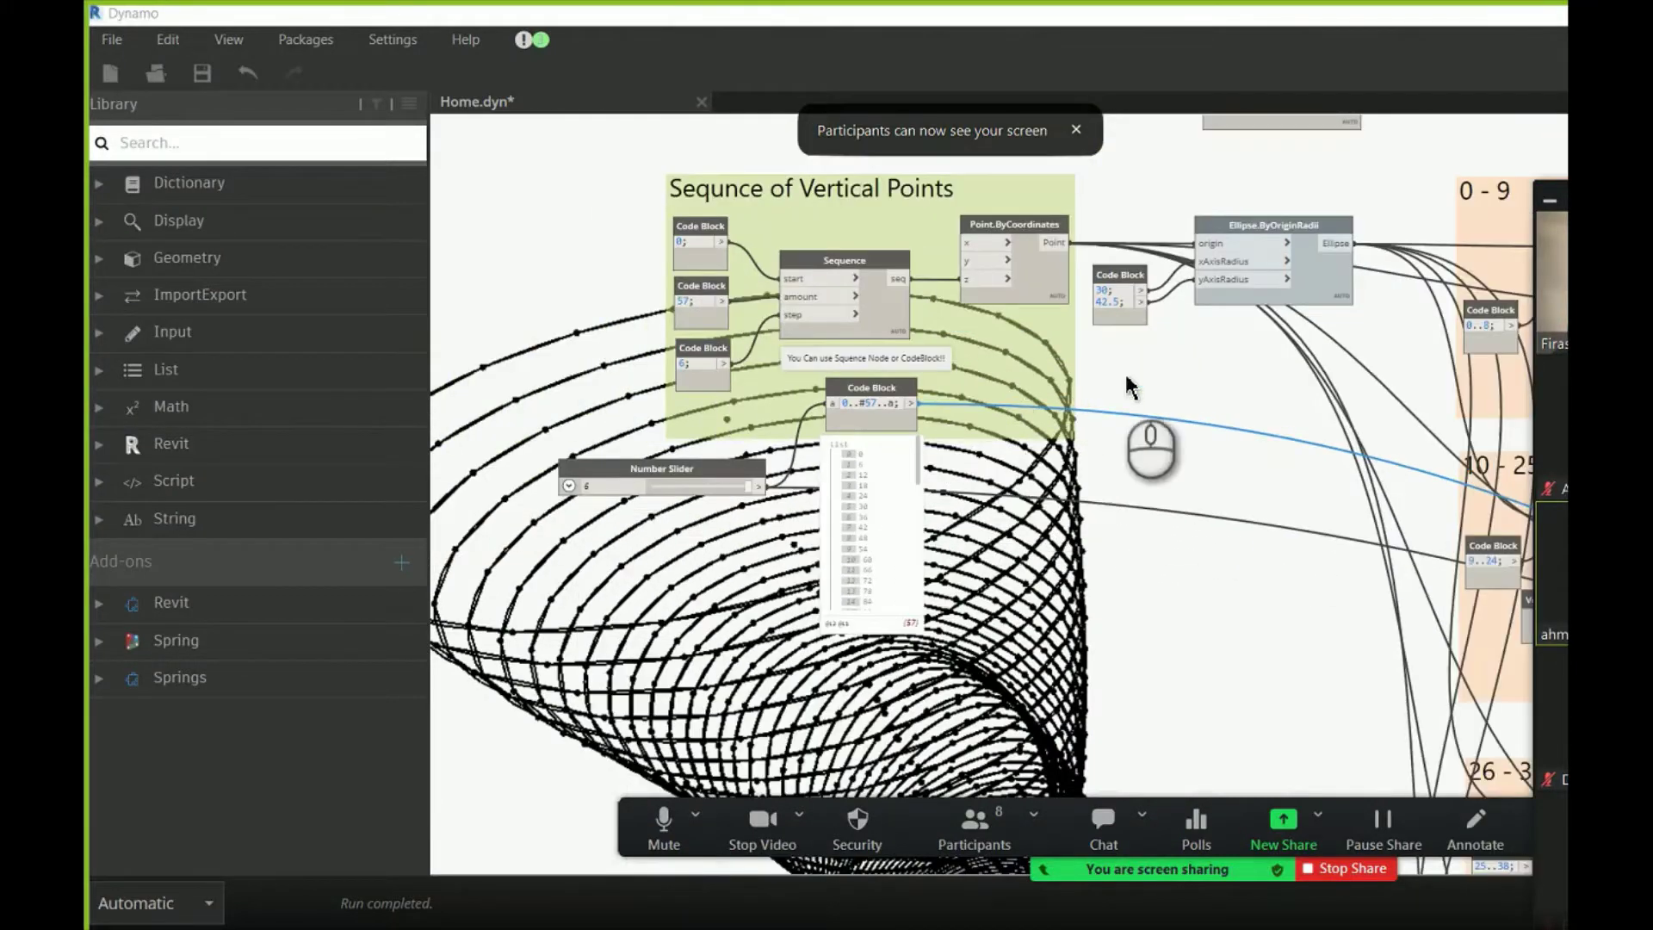
pyautogui.scroll(-6, 809, 394)
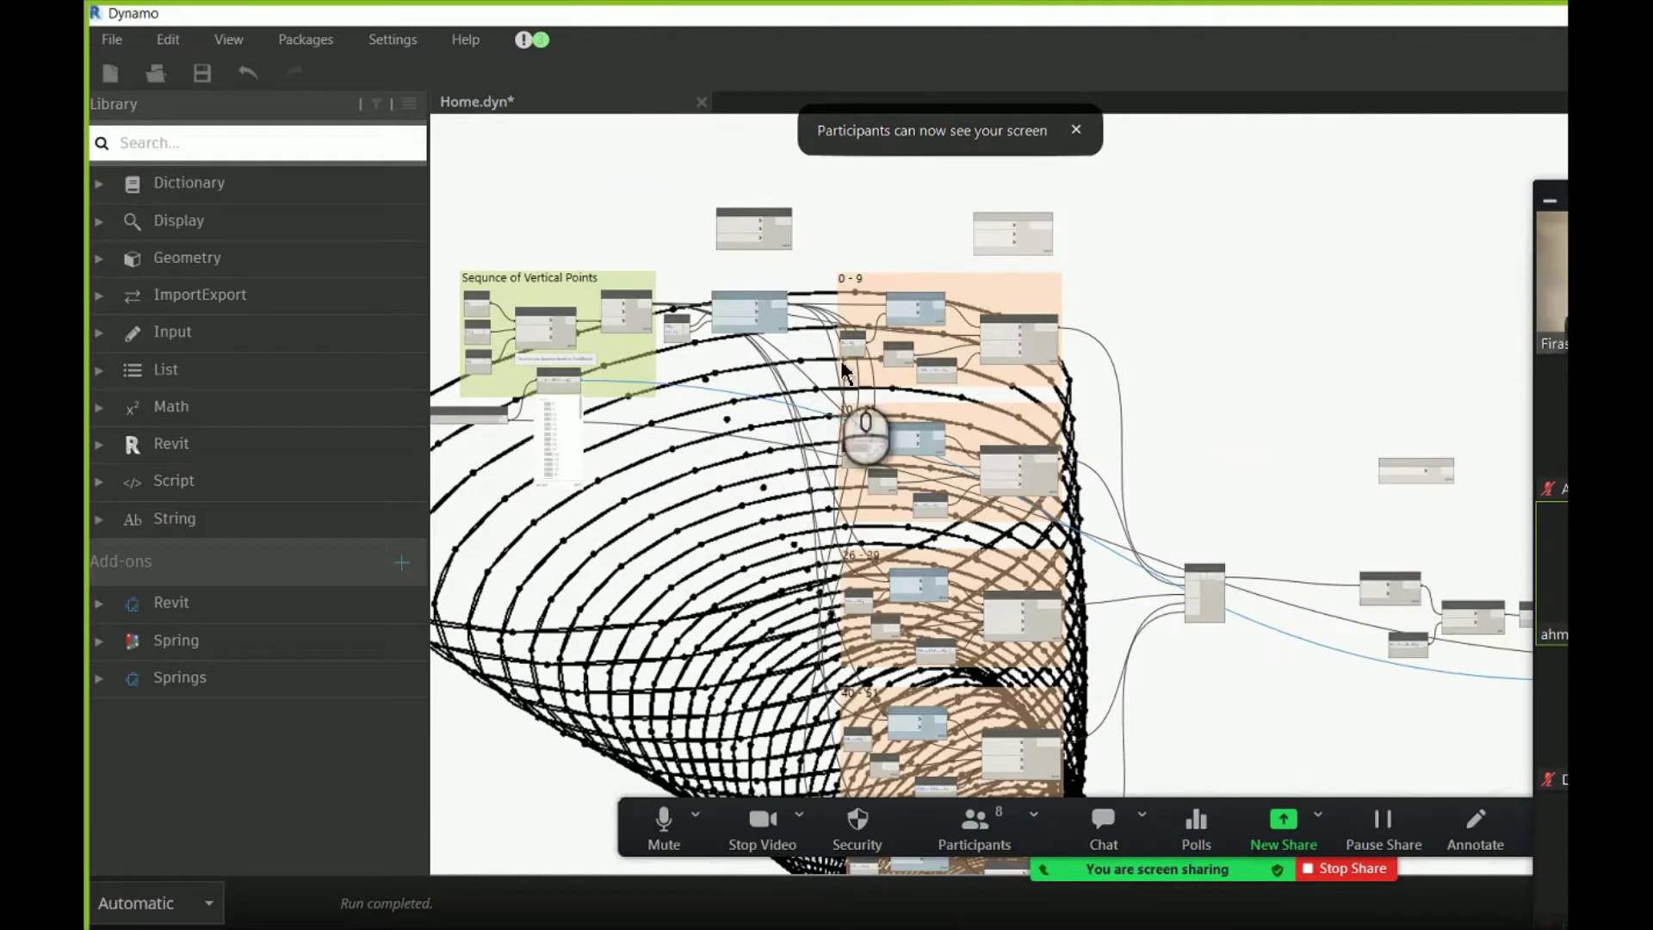
pyautogui.scroll(8, 886, 281)
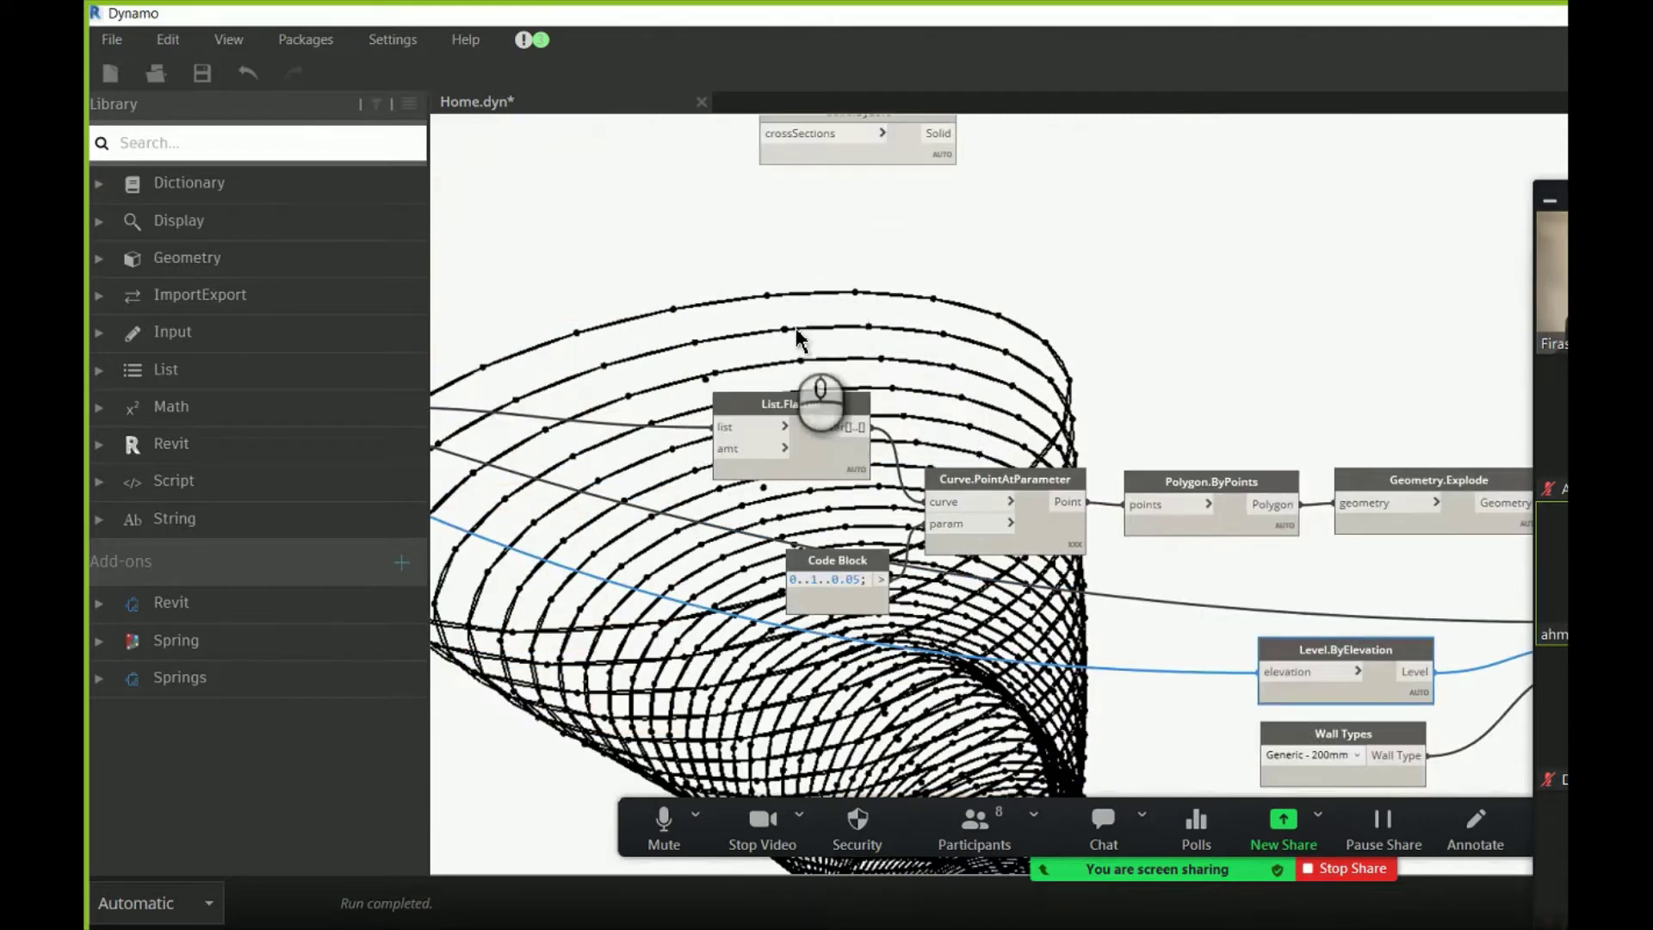
pyautogui.moveTo(1136, 241); pyautogui.dragTo(887, 345, button='middle')
pyautogui.scroll(3, 900, 344)
pyautogui.scroll(-2, 921, 284)
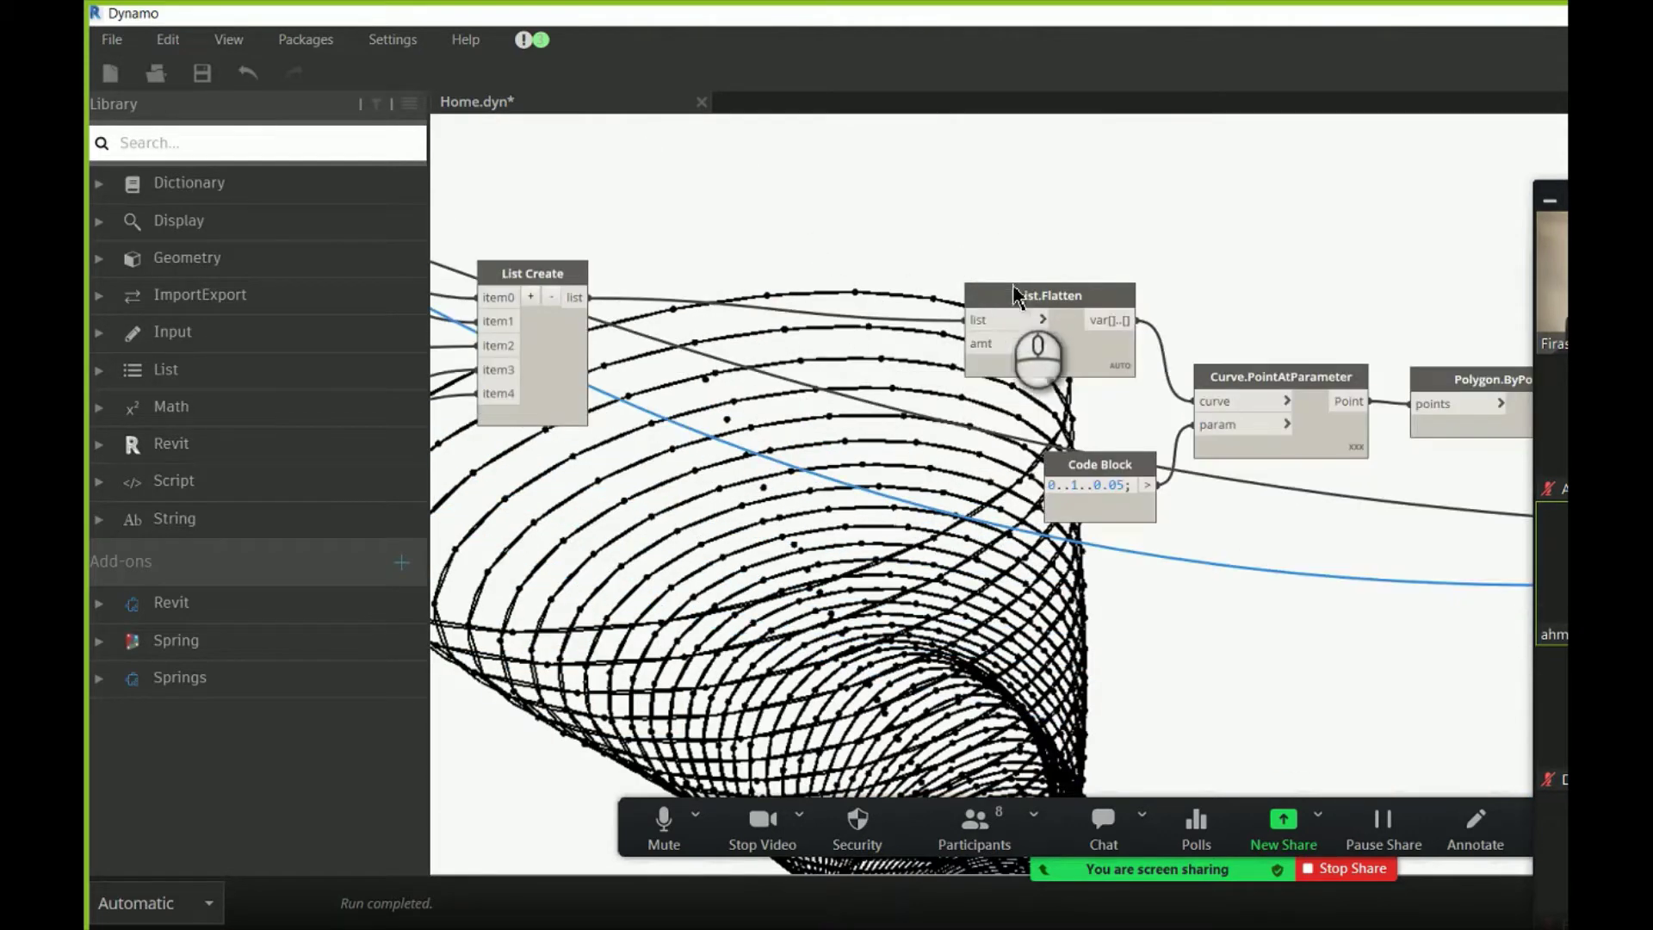
pyautogui.moveTo(977, 295); pyautogui.dragTo(785, 290)
pyautogui.moveTo(1223, 301); pyautogui.dragTo(970, 260, button='middle')
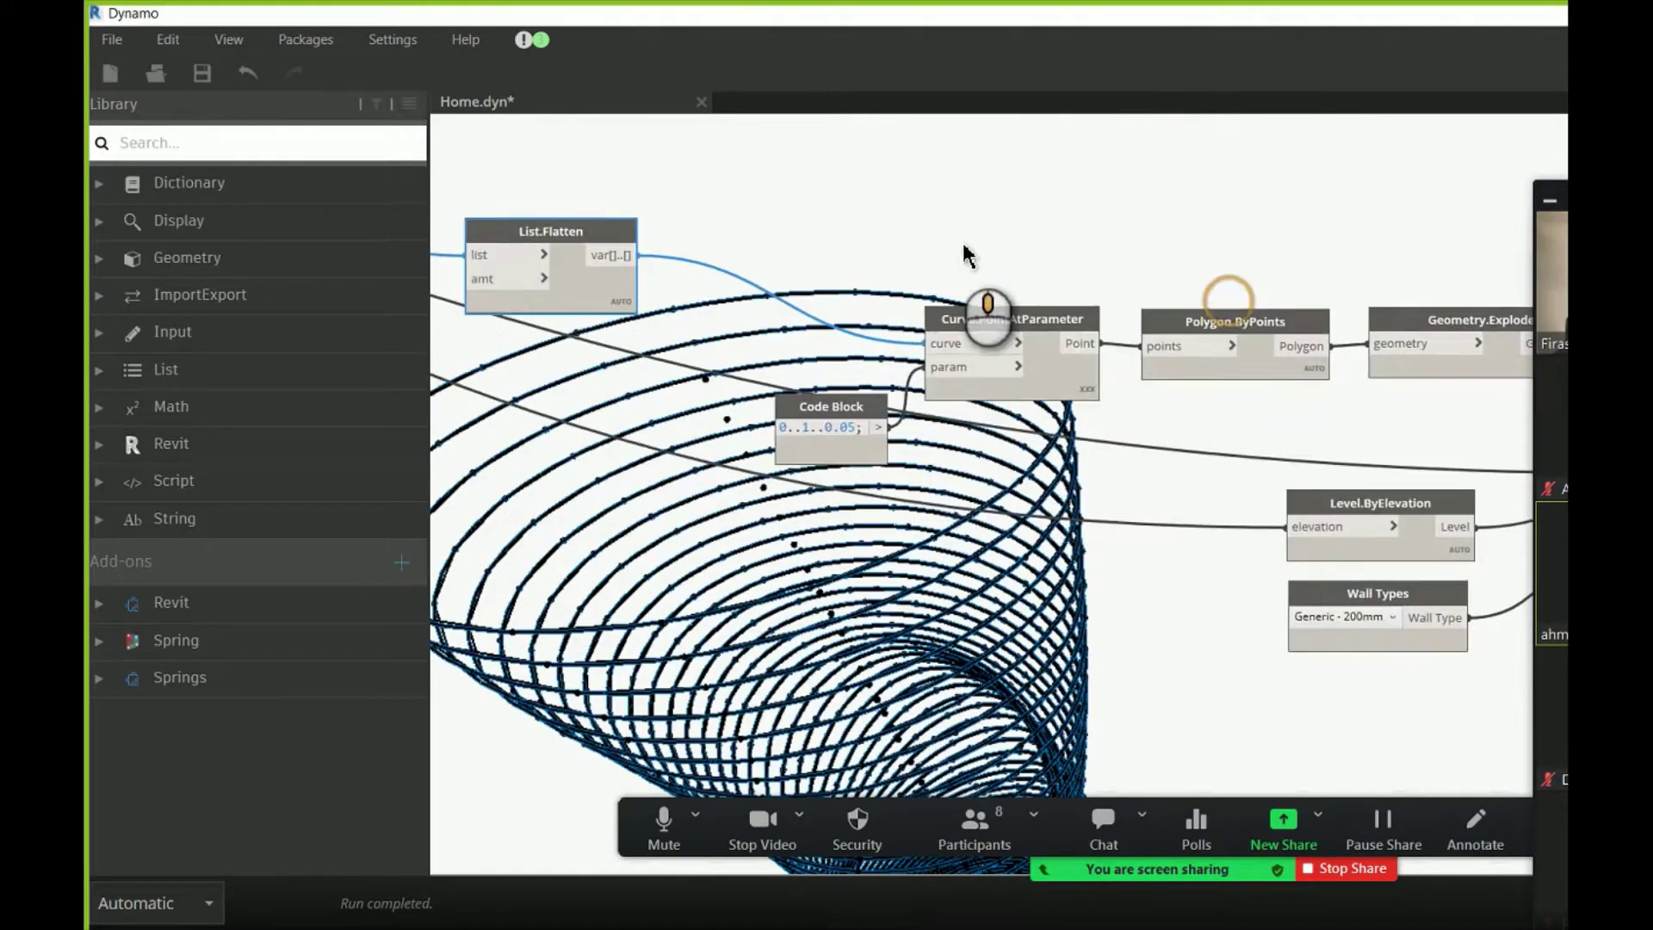
# - Inspect the 0..1..0.05 Code Block that feeds the param input of Curve.PointAtParameter
pyautogui.scroll(1, 1066, 262)
pyautogui.moveTo(1228, 278); pyautogui.dragTo(915, 370, button='middle')
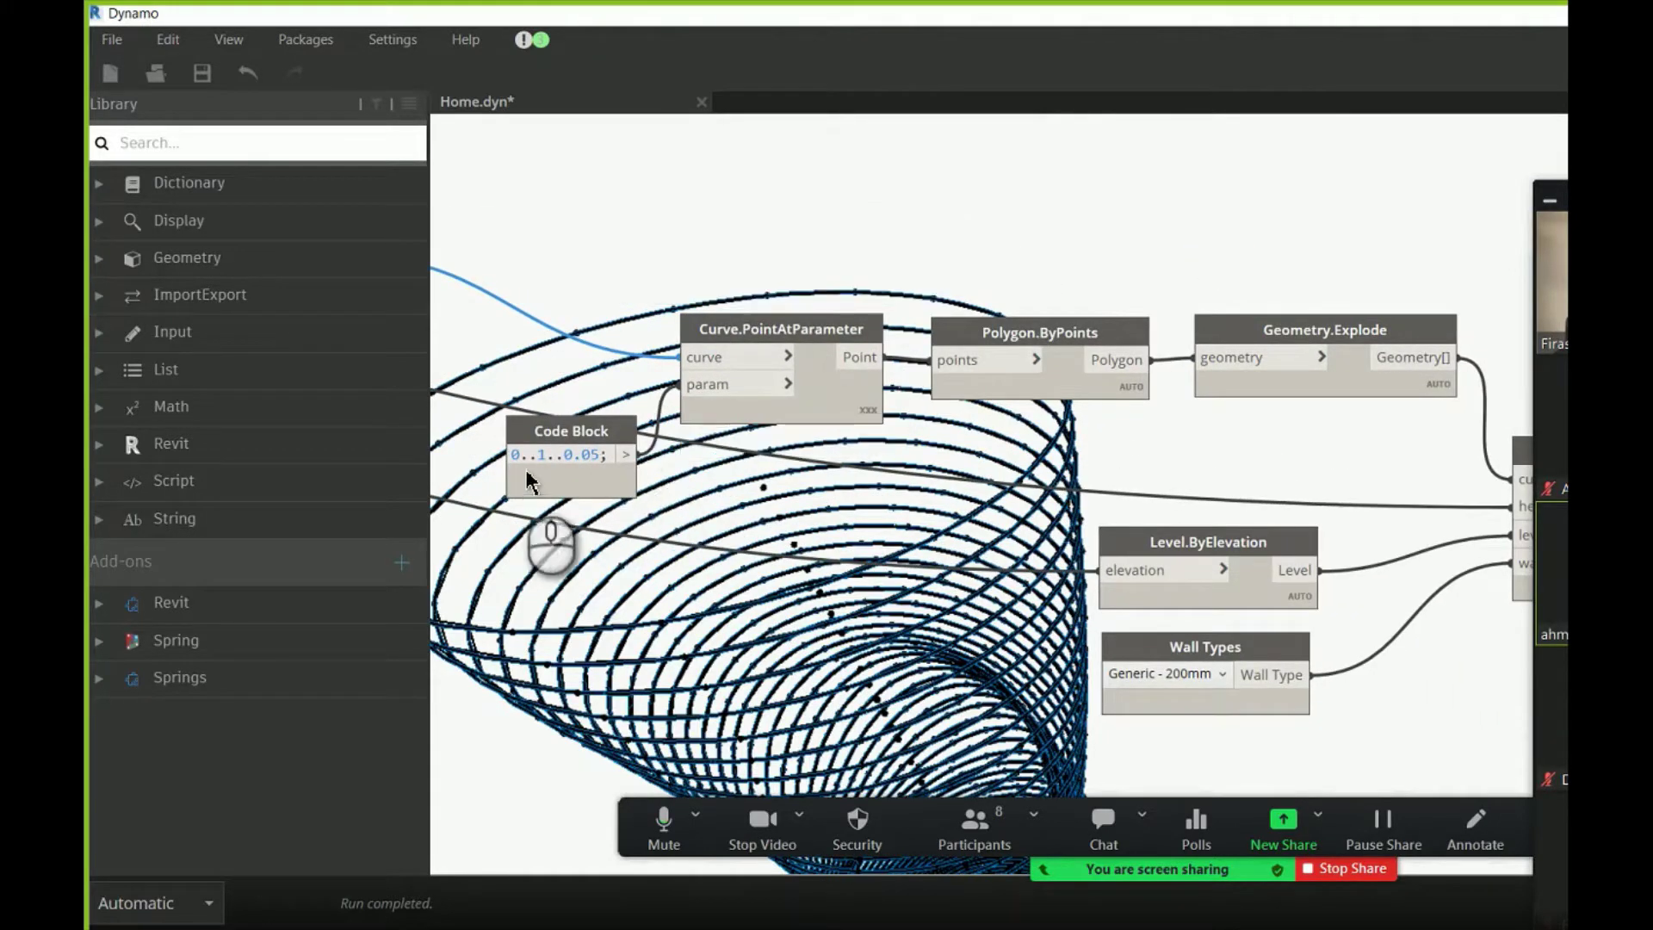
pyautogui.moveTo(545, 466)
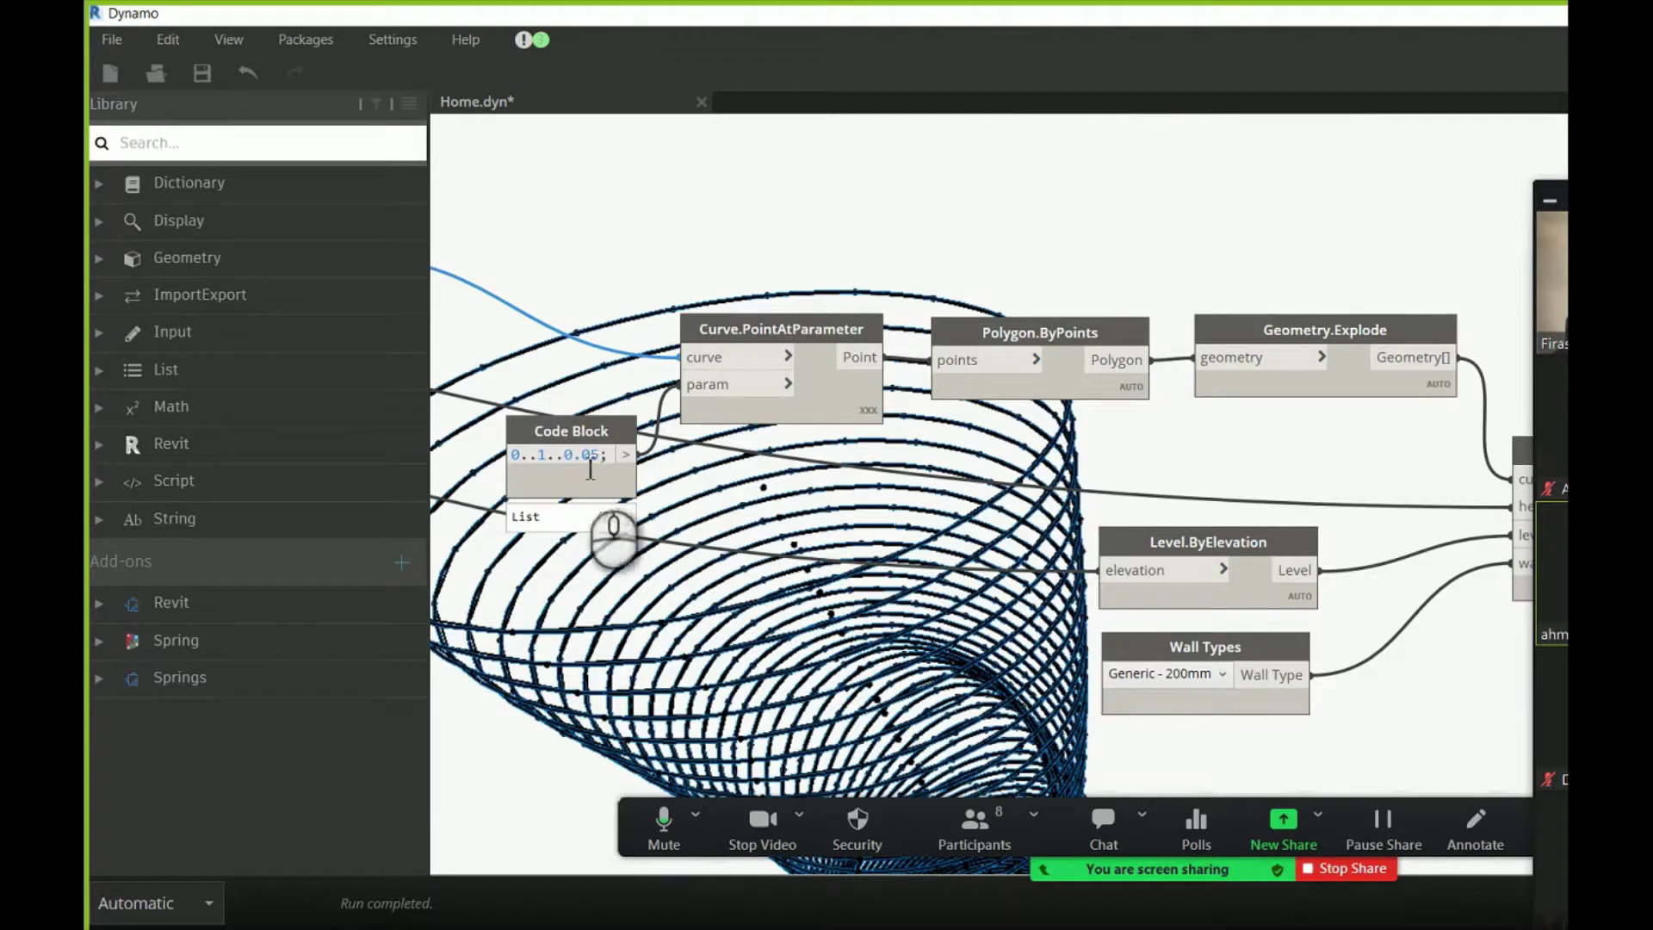
pyautogui.moveTo(523, 465); pyautogui.dragTo(591, 456)
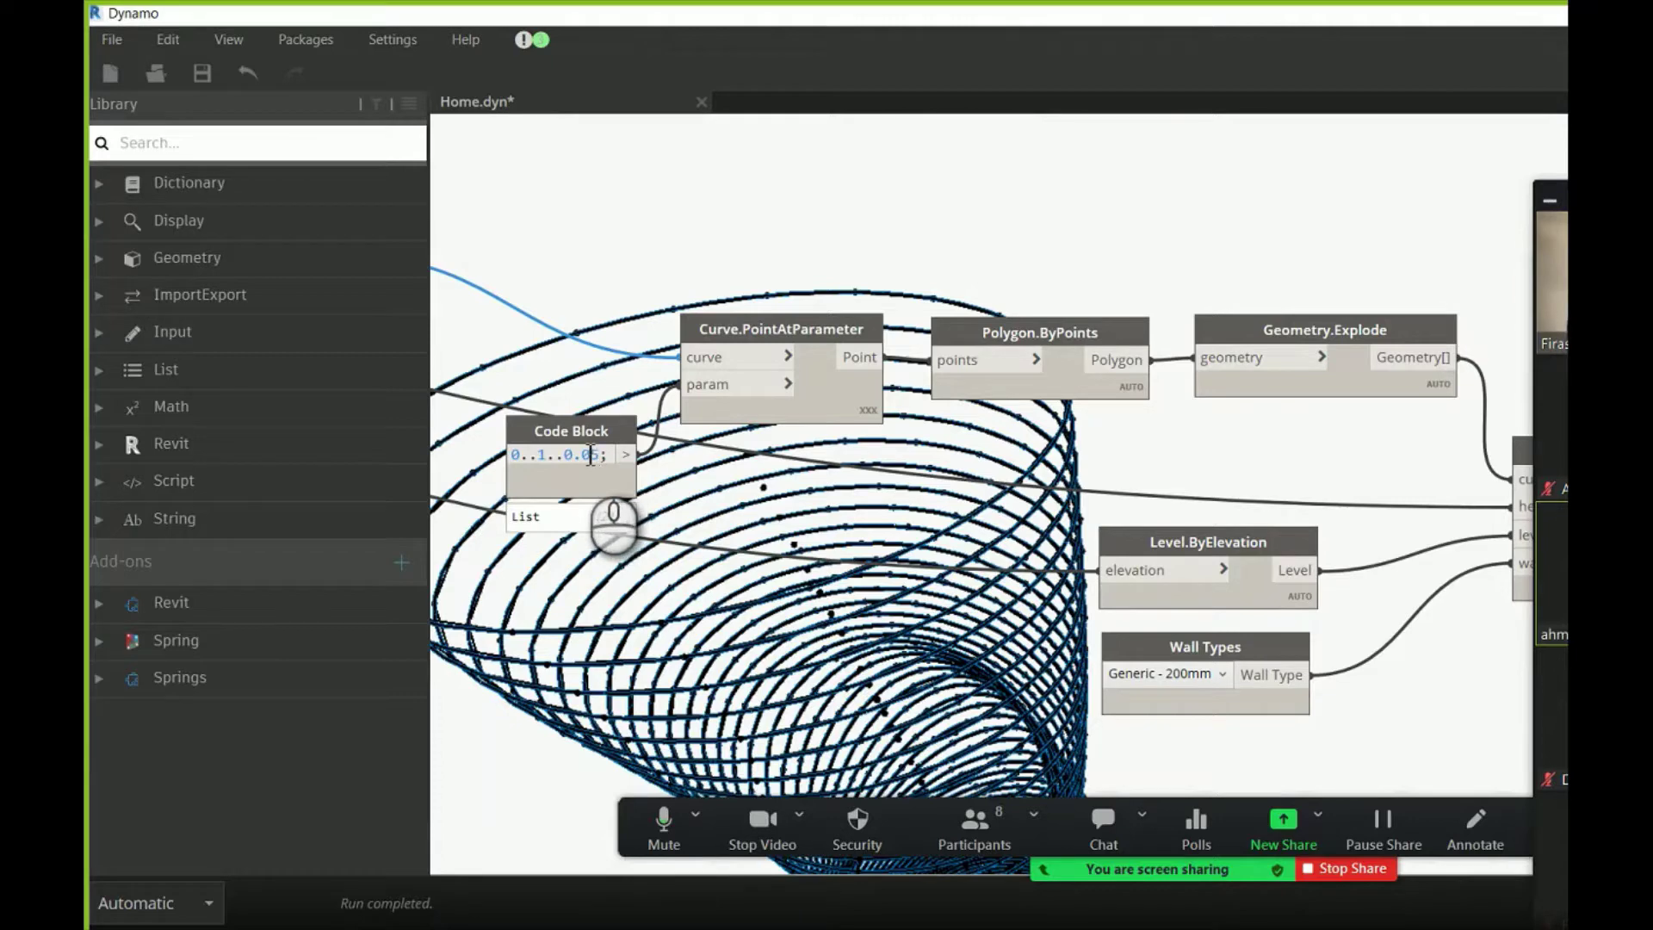
# - Highlight Polygon.ByPoints, Geometry.Explode and Level.ByElevation in turn, and select the chain from Curve.PointAtParameter to Geometry.Explode together
pyautogui.click(988, 342)
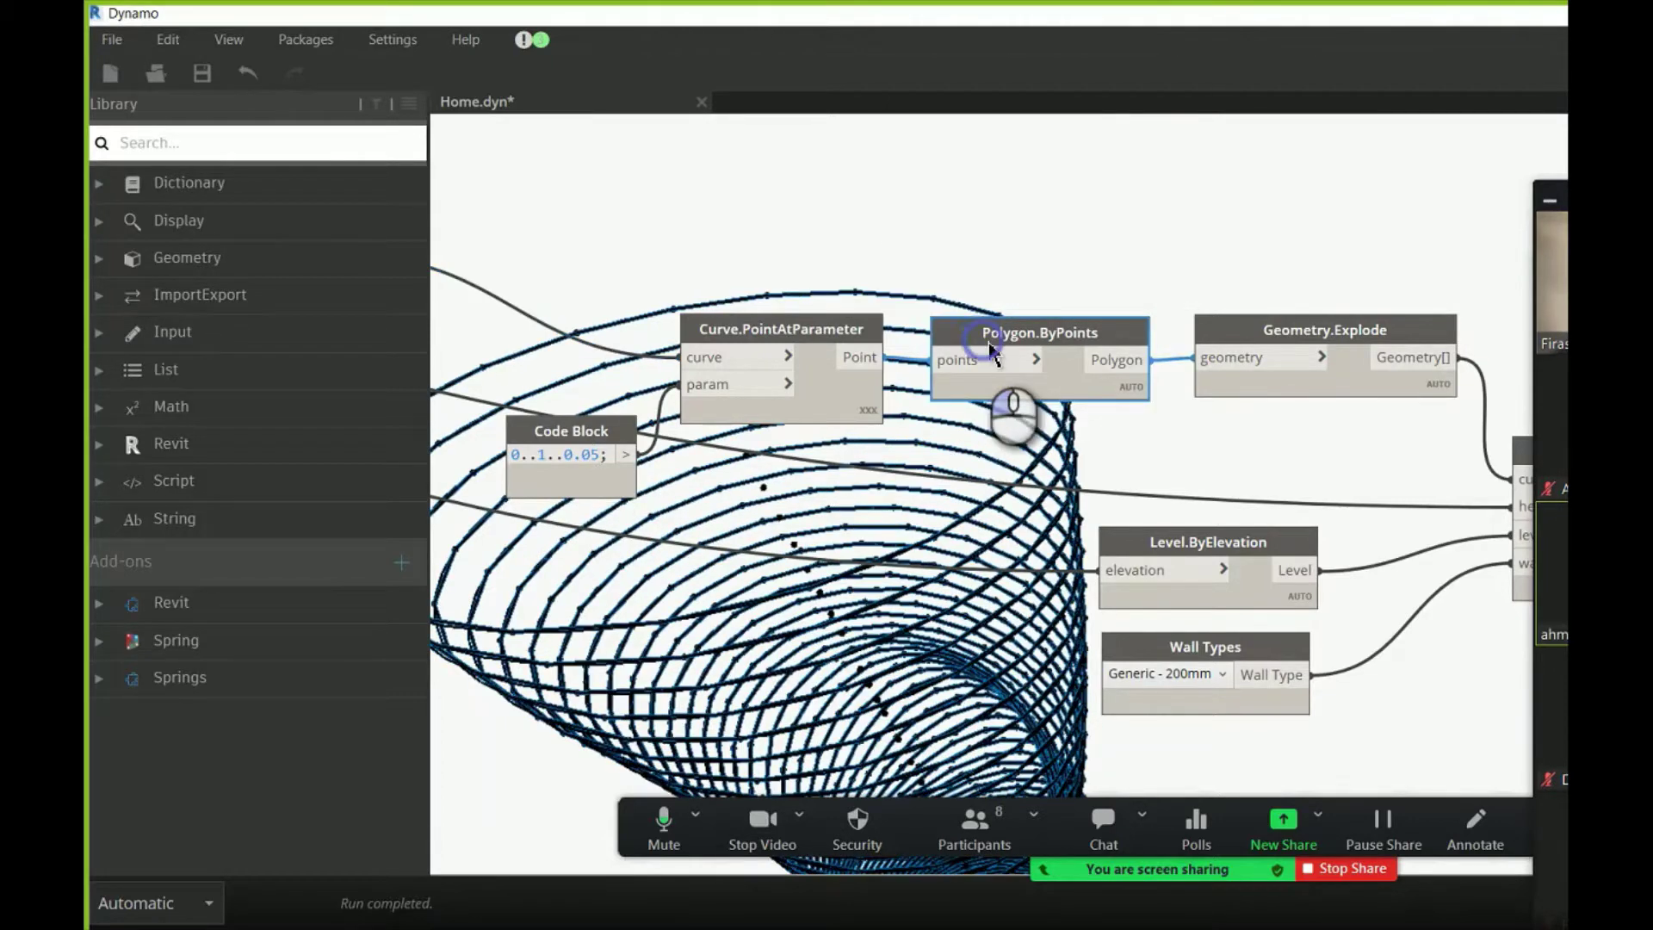
pyautogui.click(1266, 349)
pyautogui.moveTo(1429, 295); pyautogui.dragTo(1292, 245, button='middle')
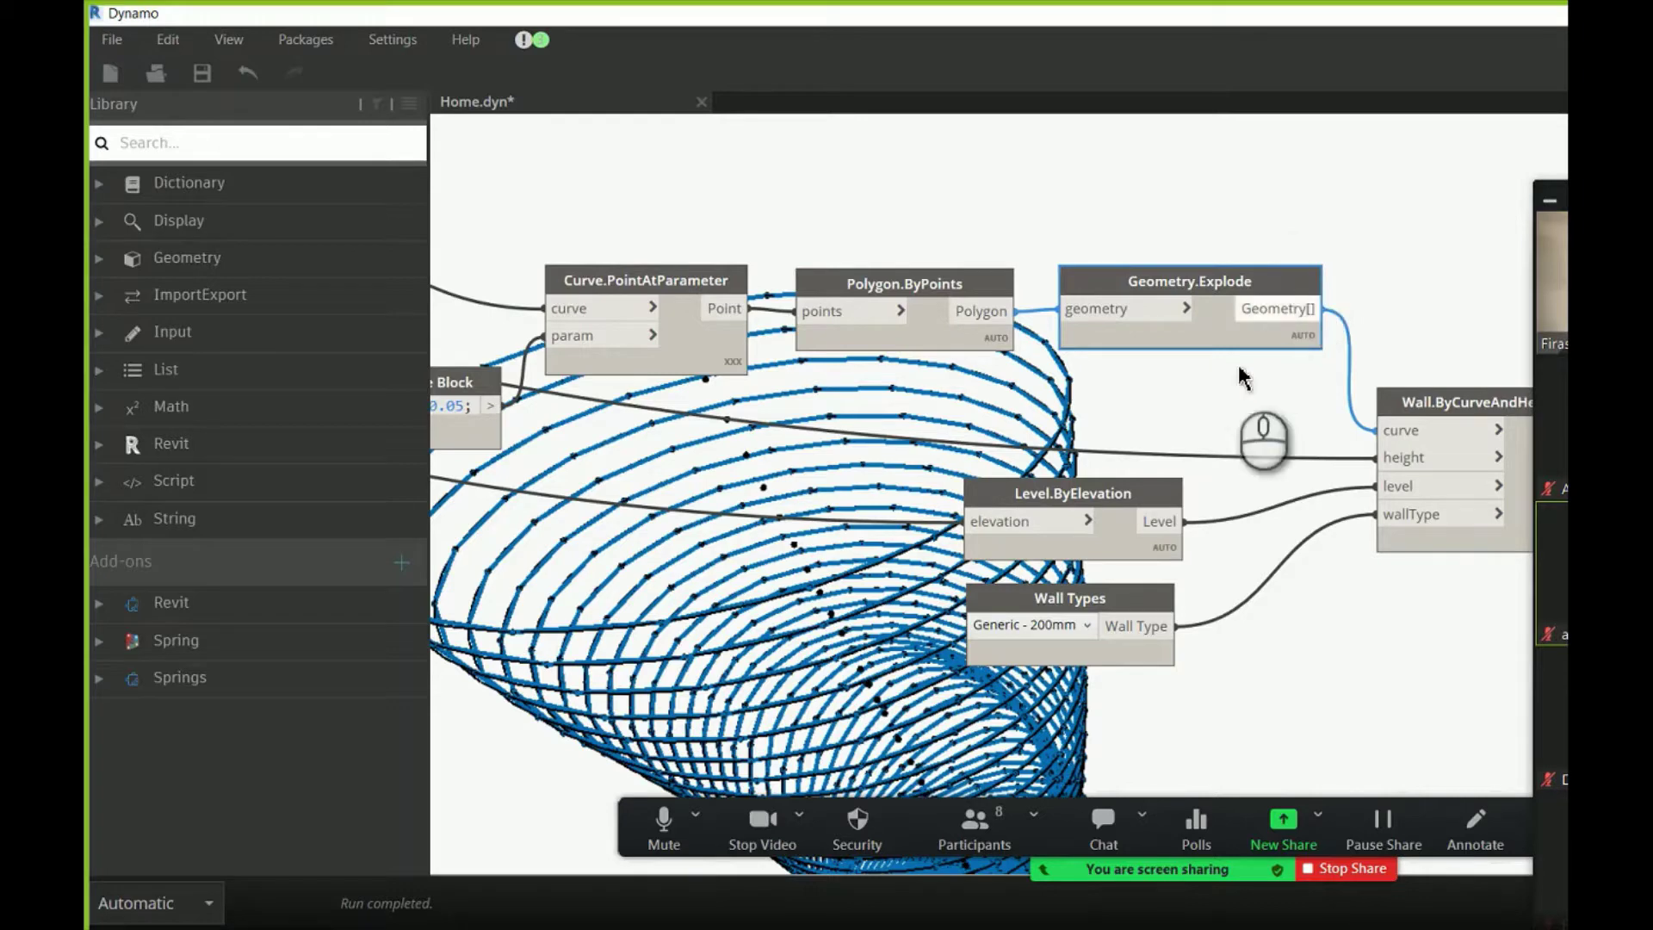
pyautogui.click(1087, 510)
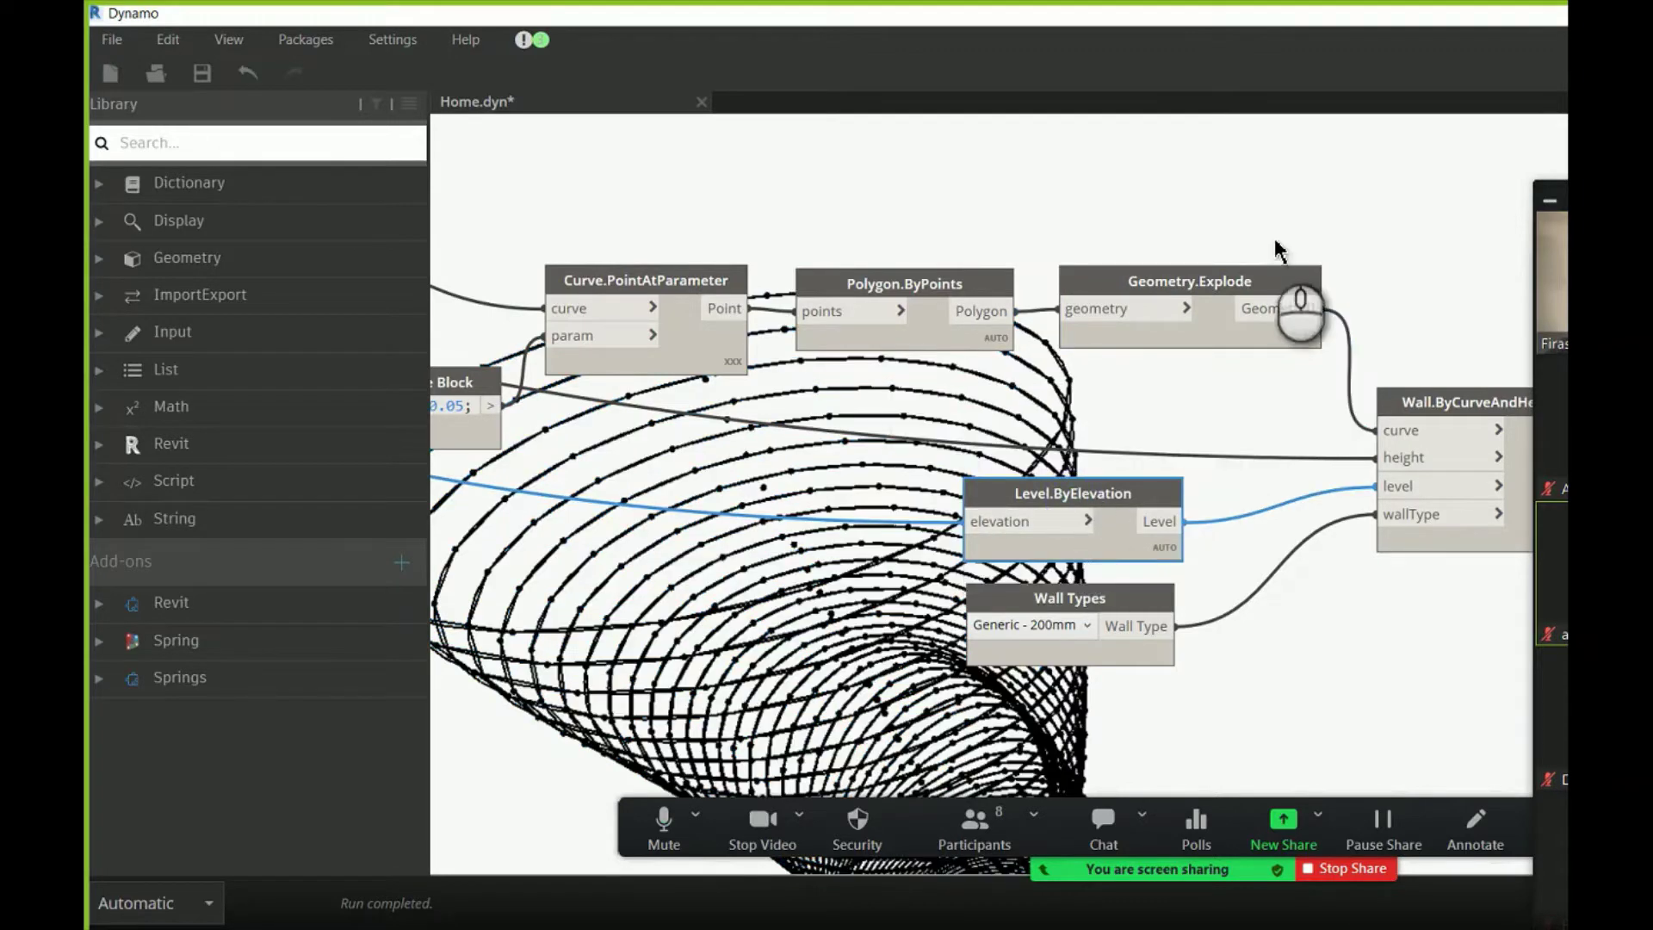
pyautogui.moveTo(1369, 193); pyautogui.dragTo(558, 420)
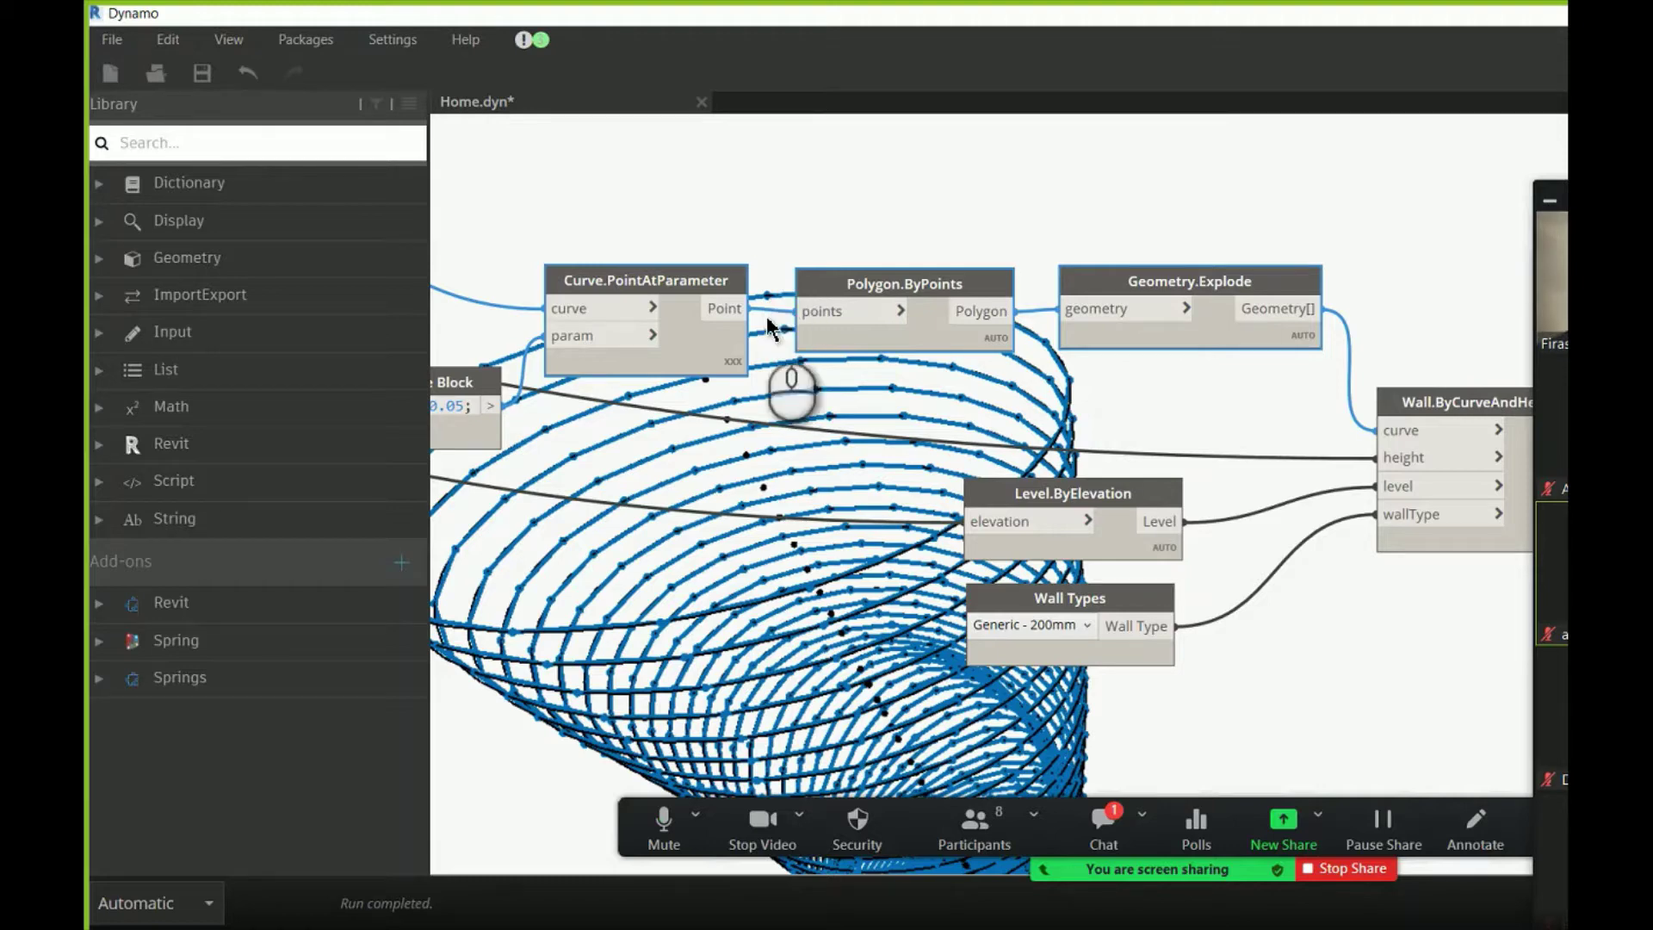
# - Read the latest meeting chat message, close the chat, and view the floor groups together with the wall-creation nodes
pyautogui.click(1108, 839)
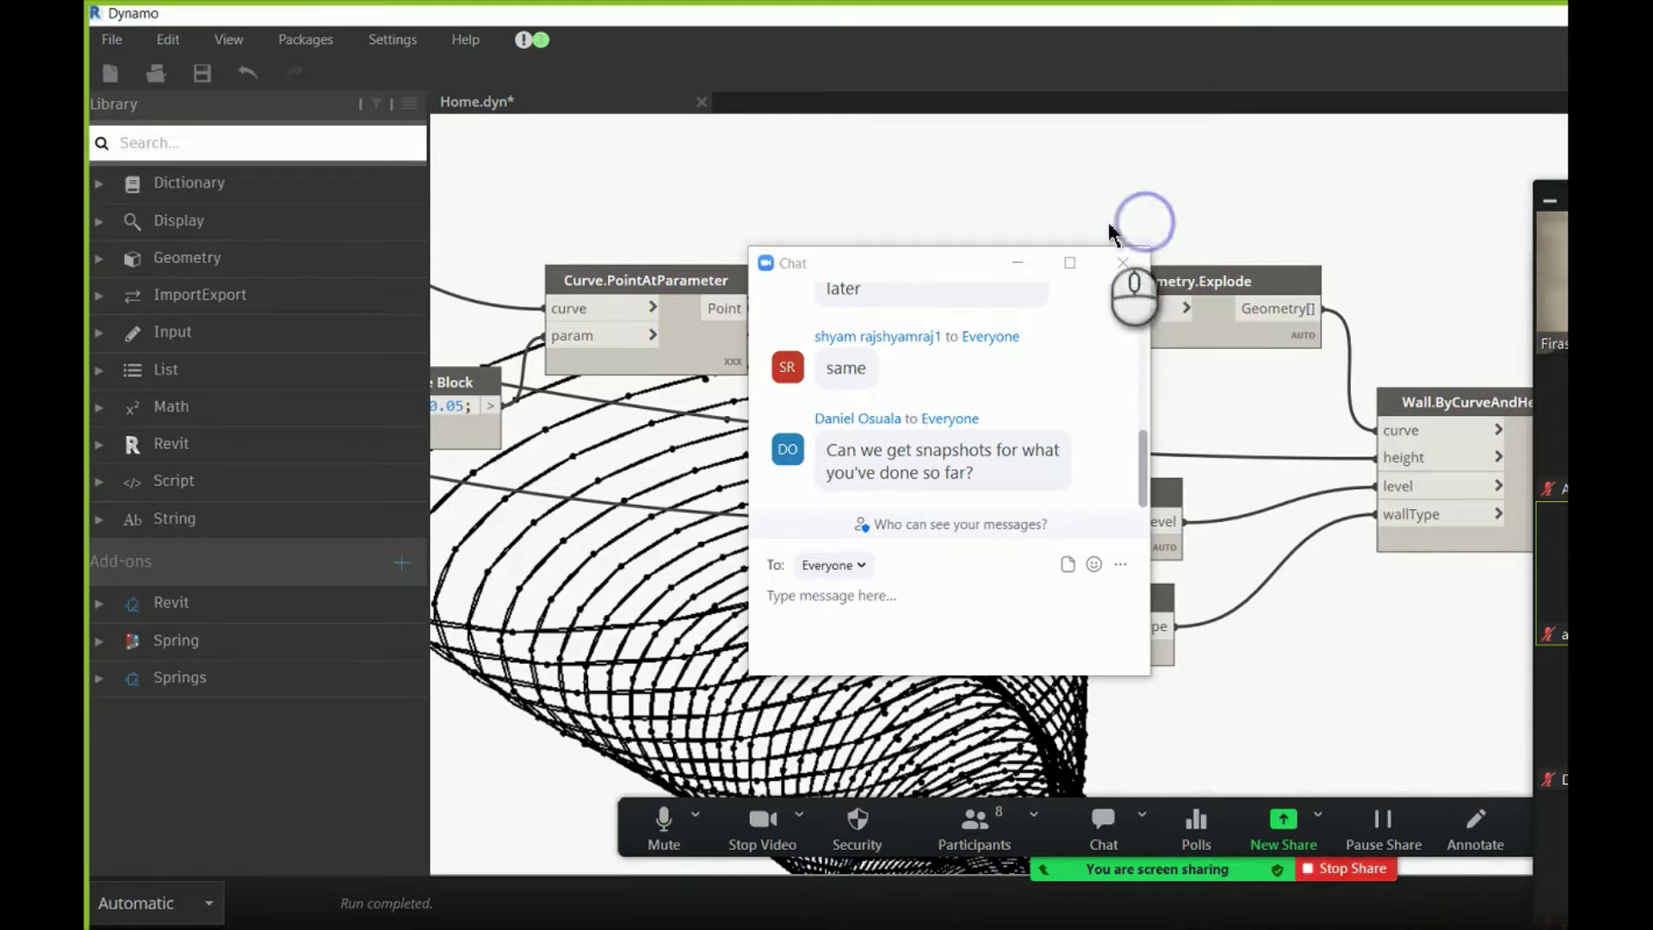
pyautogui.click(1123, 268)
pyautogui.scroll(-5, 982, 387)
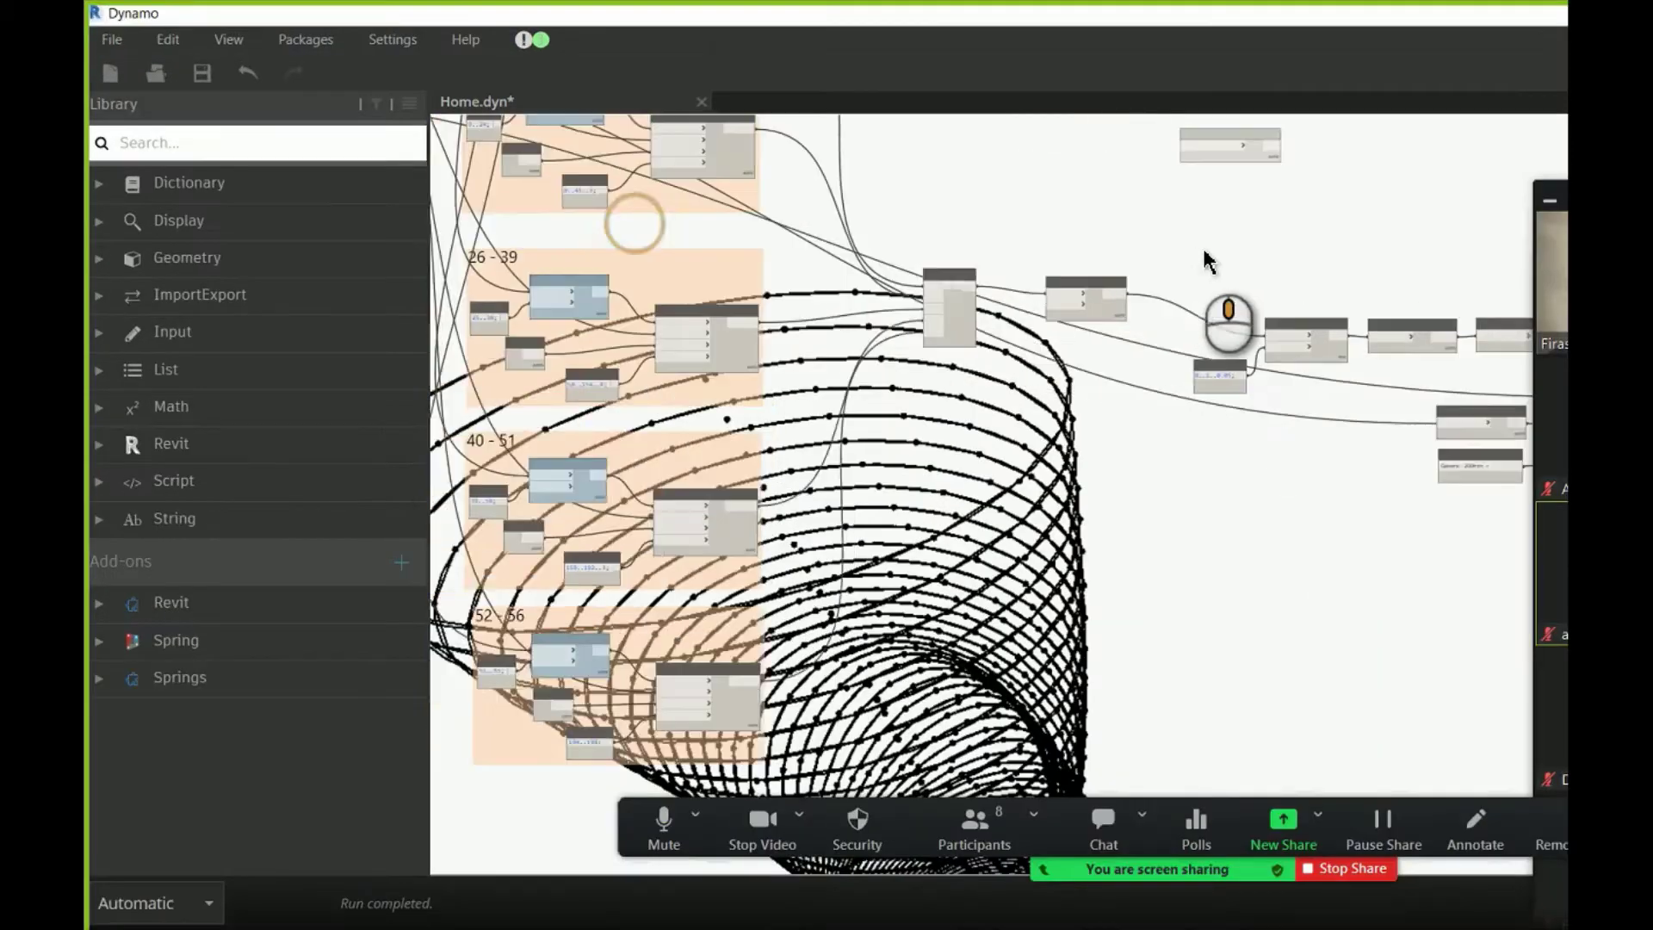
pyautogui.scroll(-3, 916, 229)
pyautogui.scroll(4, 1193, 418)
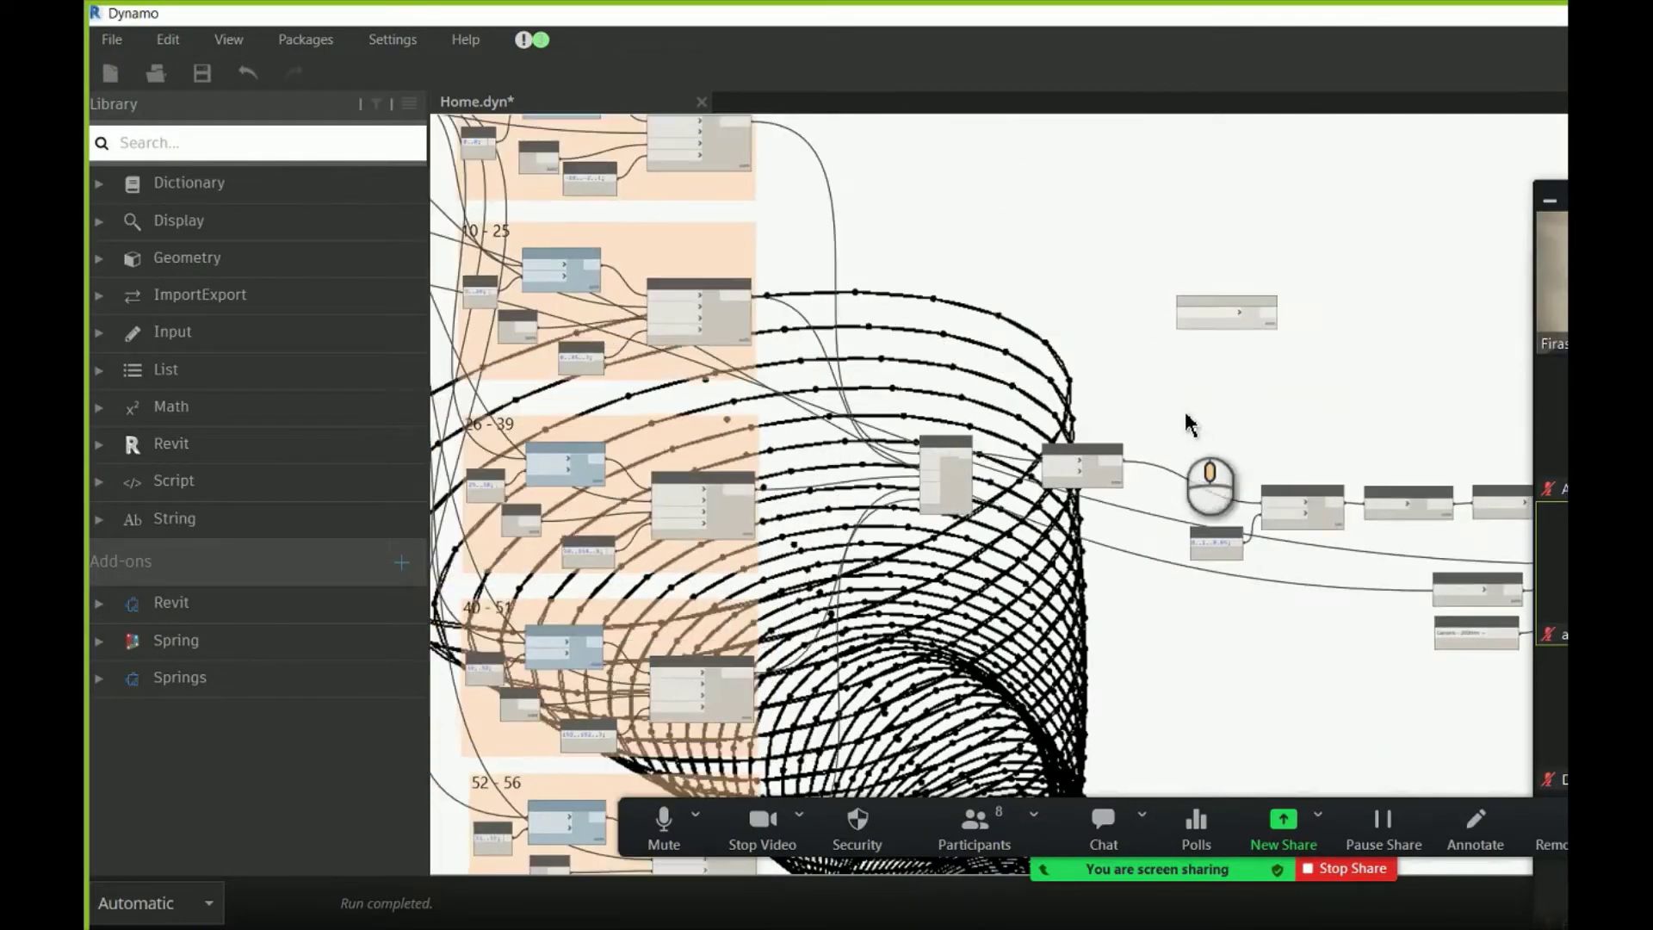
# - Move List.Flatten next to List Create, and bring the selected nodes from Curve.PointAtParameter to Wall.ByCurveAndHeight closer to it
pyautogui.moveTo(1145, 419); pyautogui.dragTo(635, 136, button='middle')
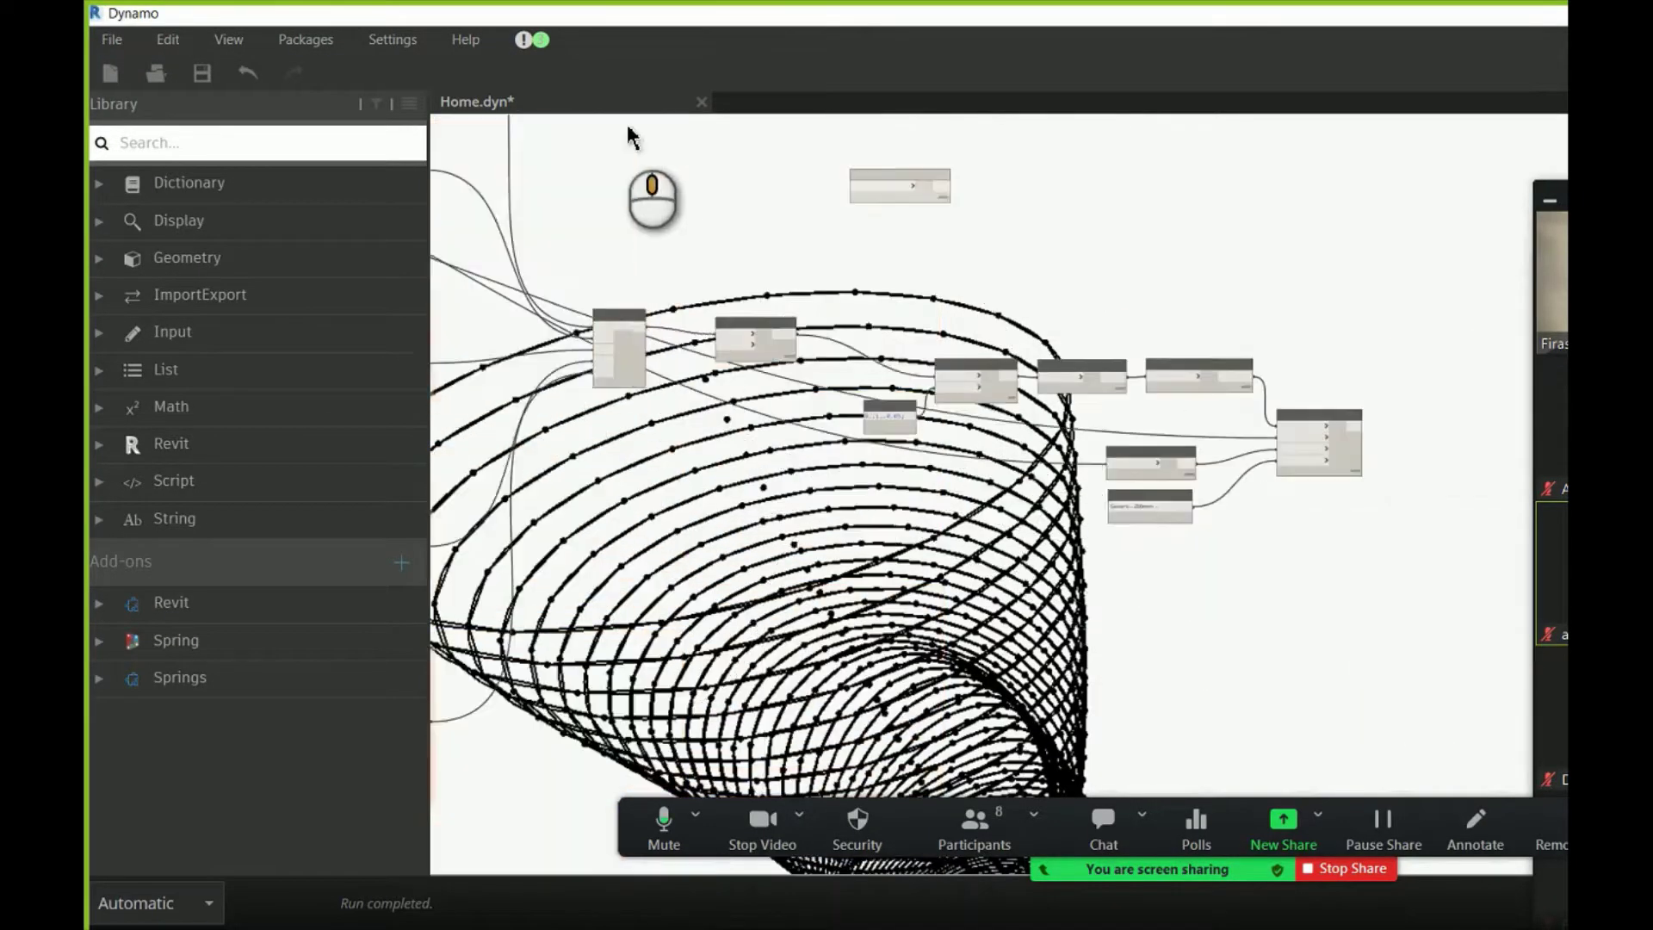
pyautogui.scroll(3, 785, 311)
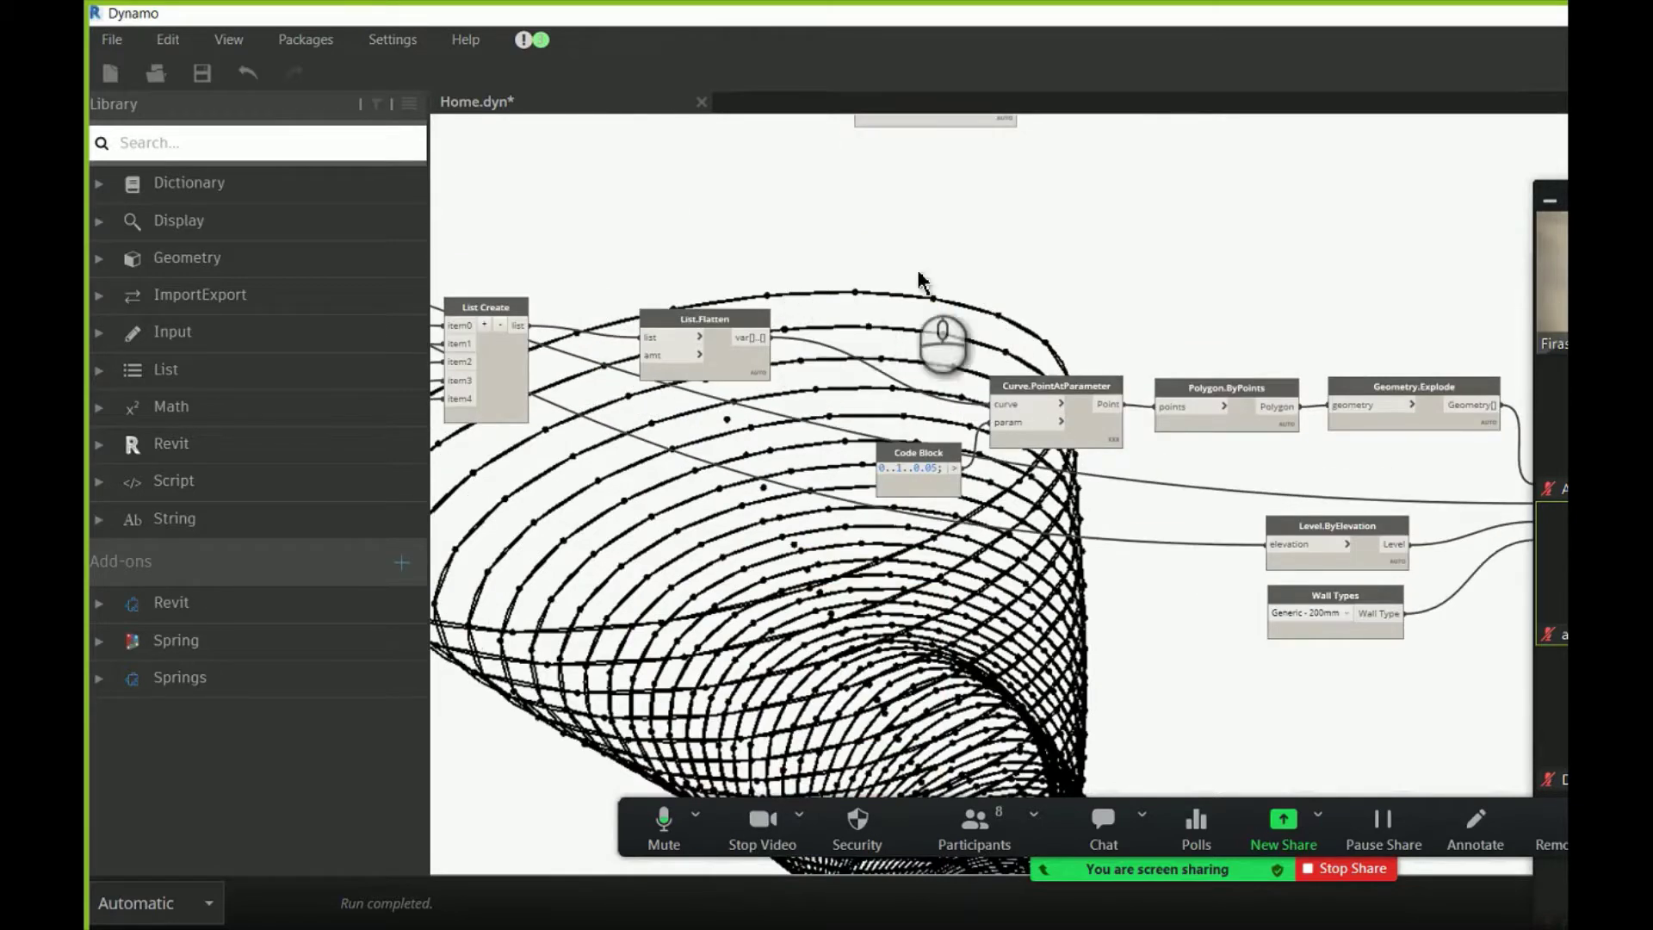
pyautogui.moveTo(731, 327); pyautogui.dragTo(661, 317)
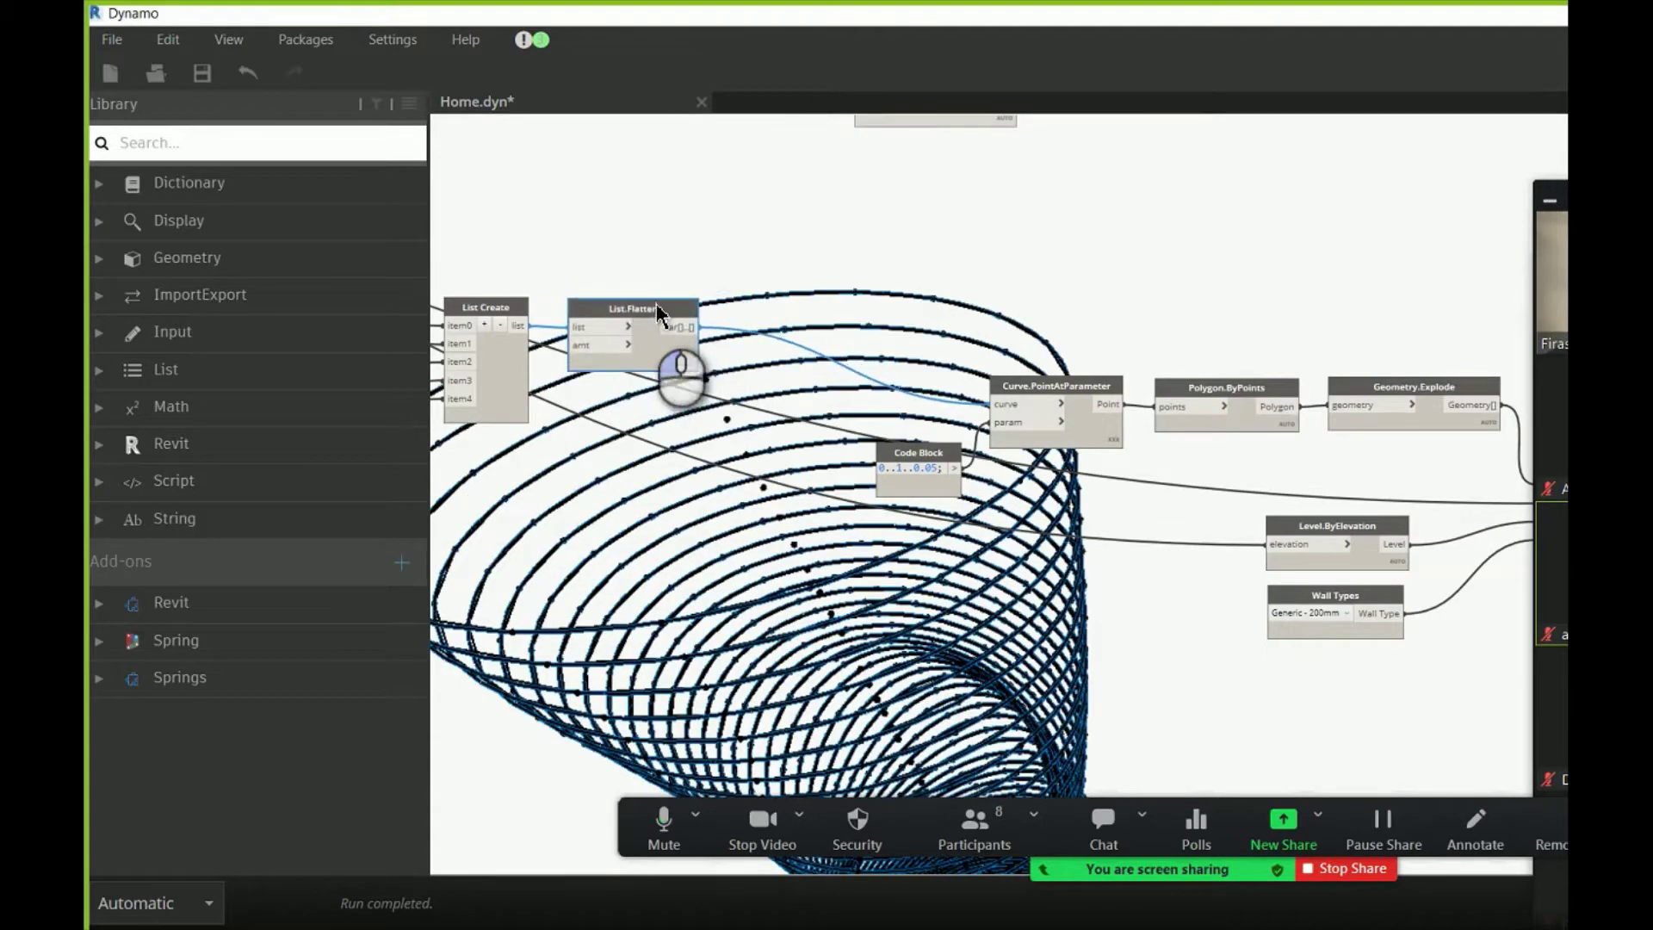
pyautogui.scroll(-3, 661, 316)
pyautogui.moveTo(788, 263); pyautogui.dragTo(1274, 424)
pyautogui.scroll(3, 728, 310)
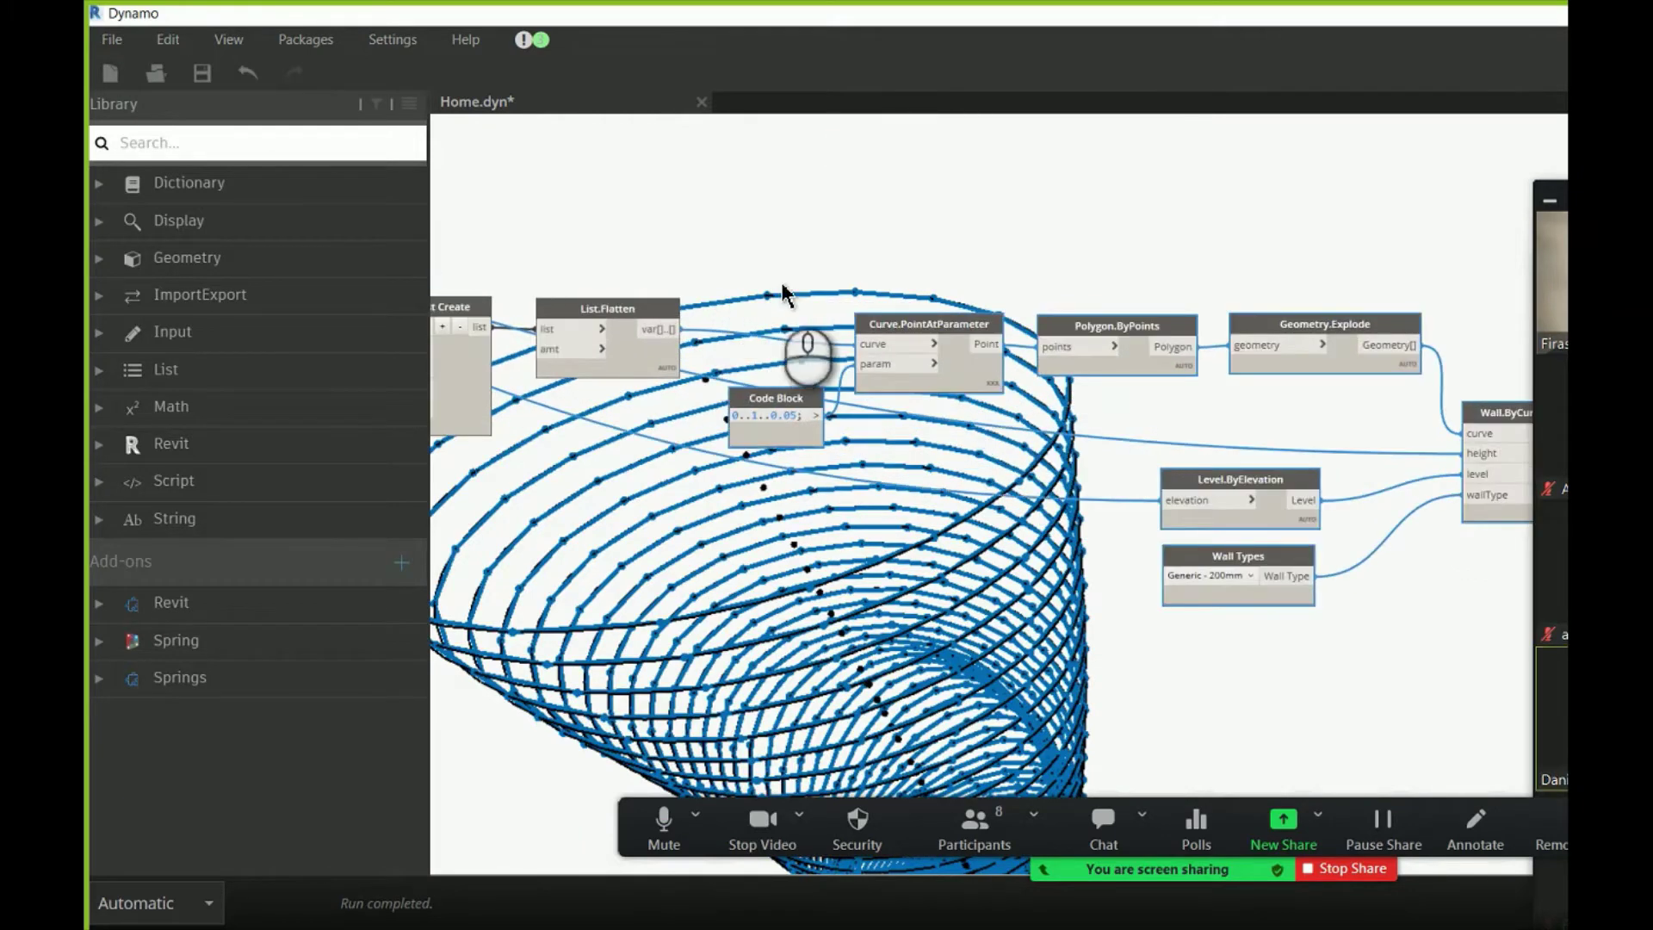
pyautogui.moveTo(778, 267); pyautogui.dragTo(819, 270, button='middle')
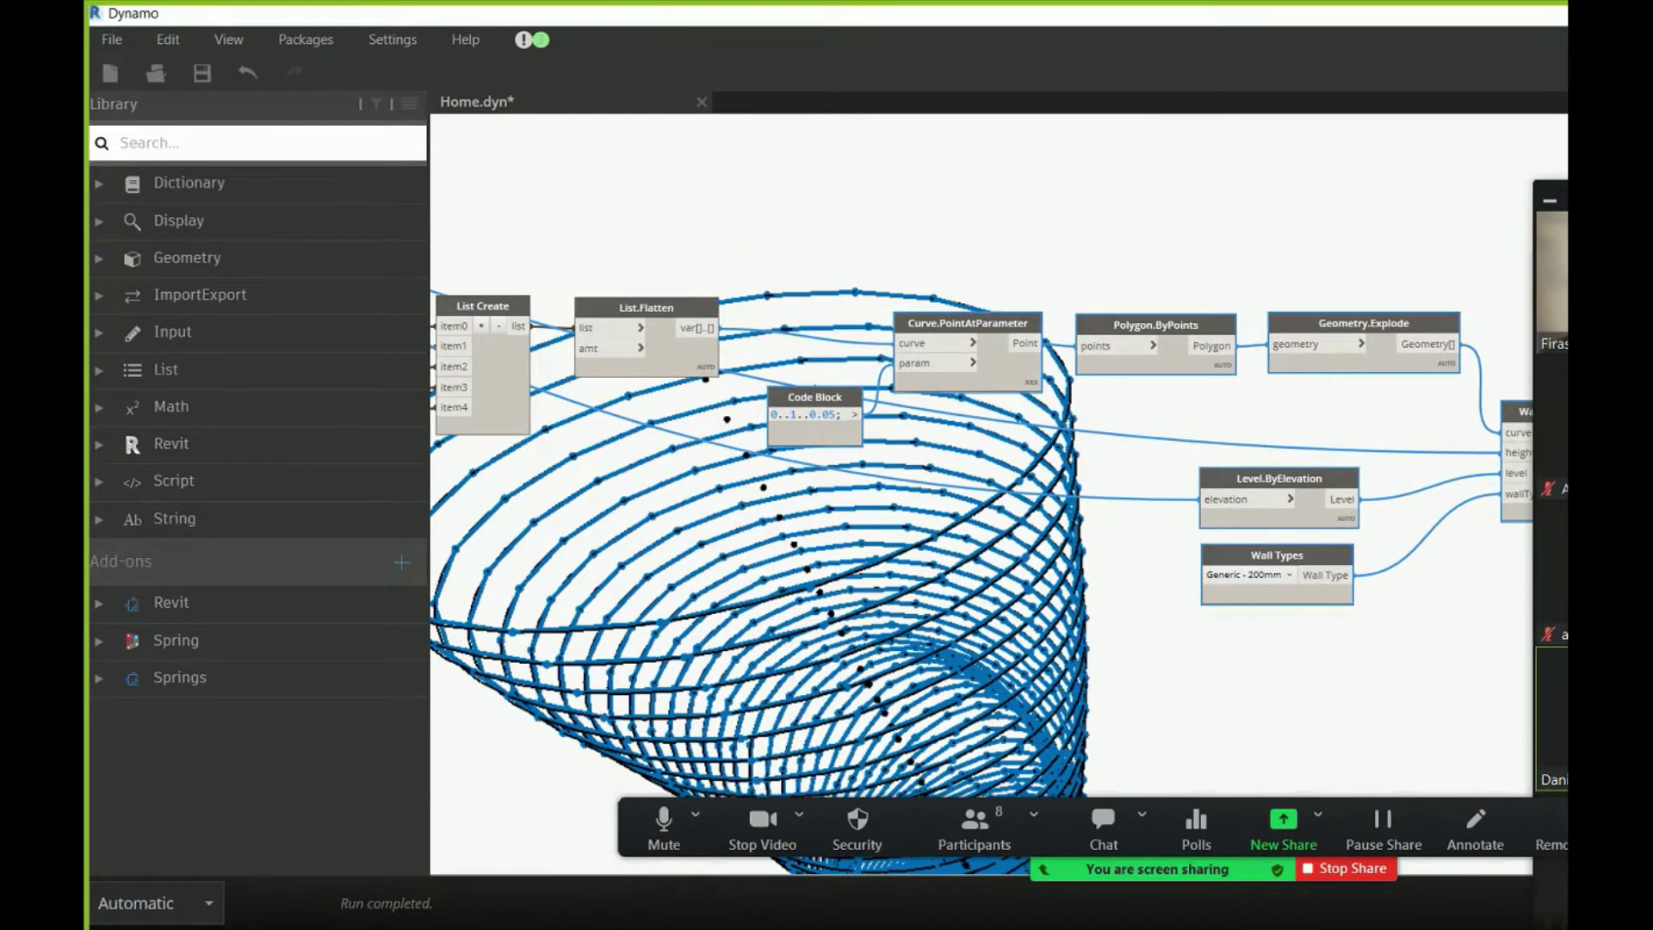
# - Switch to File Explorer, go back to the Day 4 folder, and open Absolute Tower_Final 1.JPG
pyautogui.hotkey('alt', 'Tab')
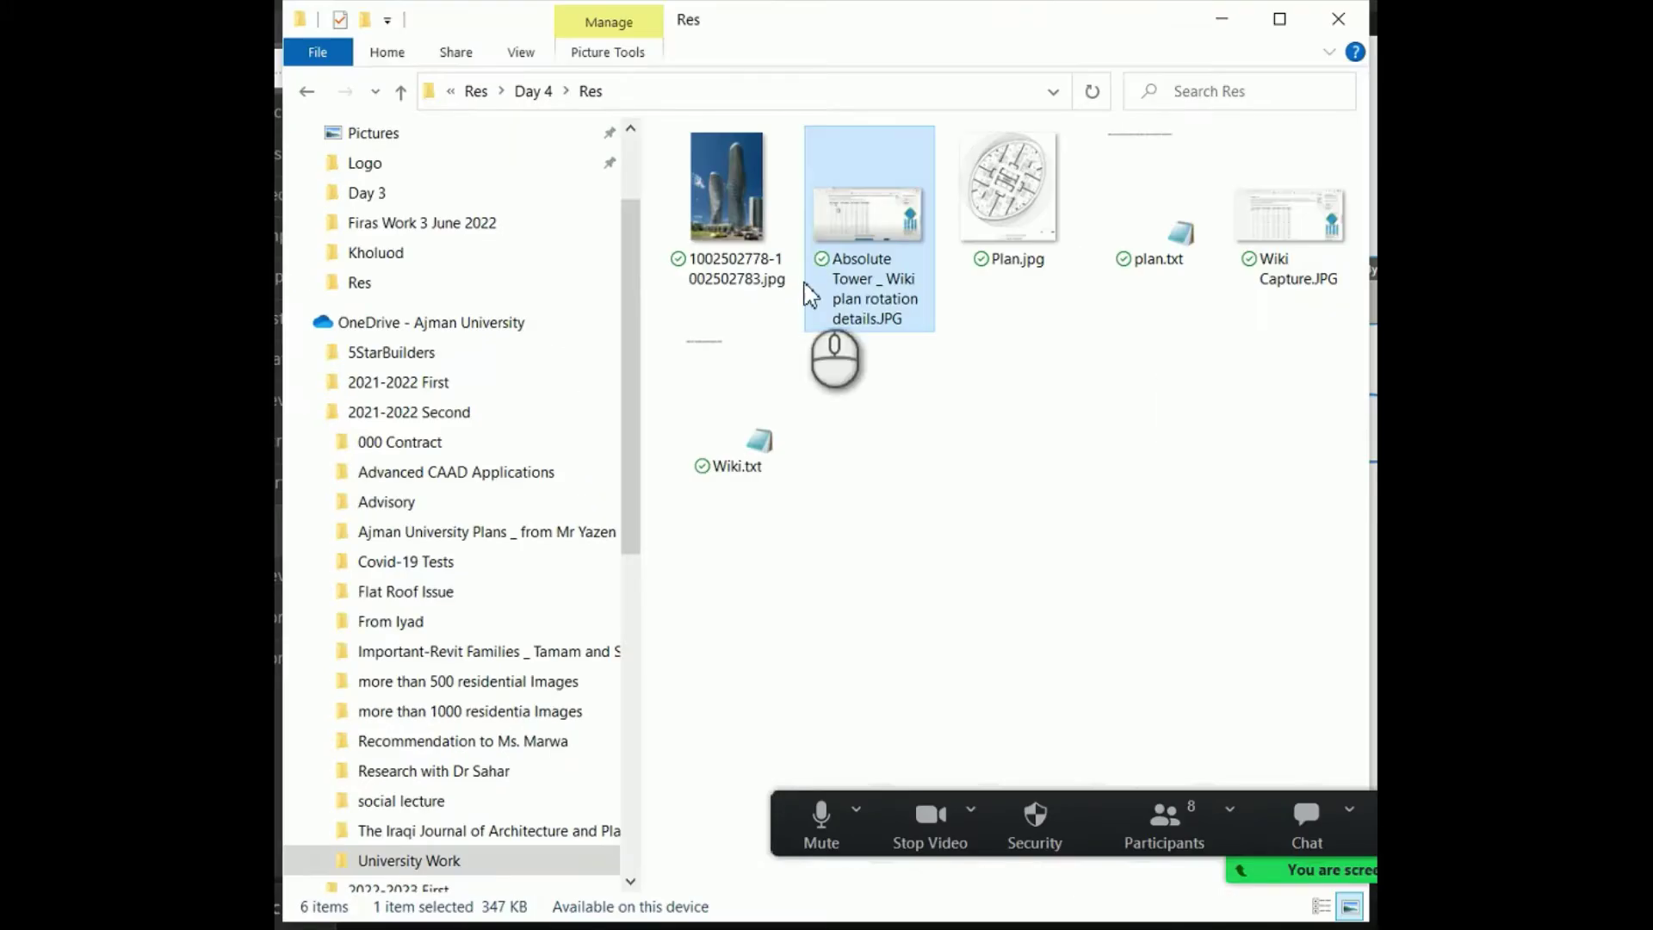
pyautogui.click(306, 92)
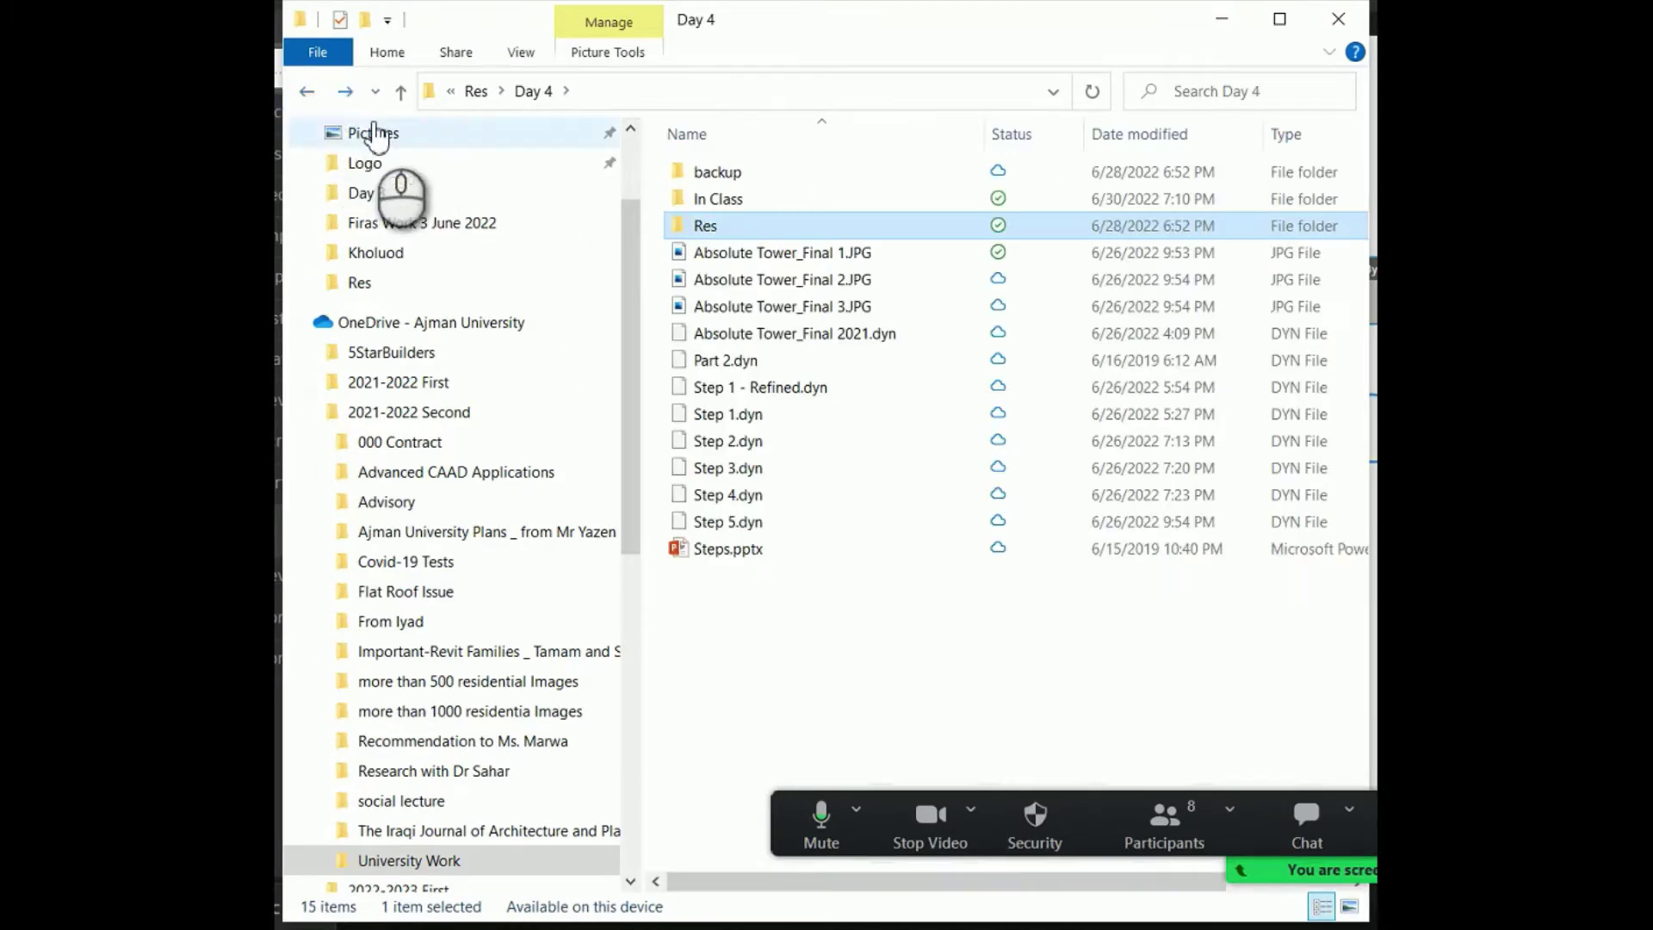
pyautogui.click(784, 256)
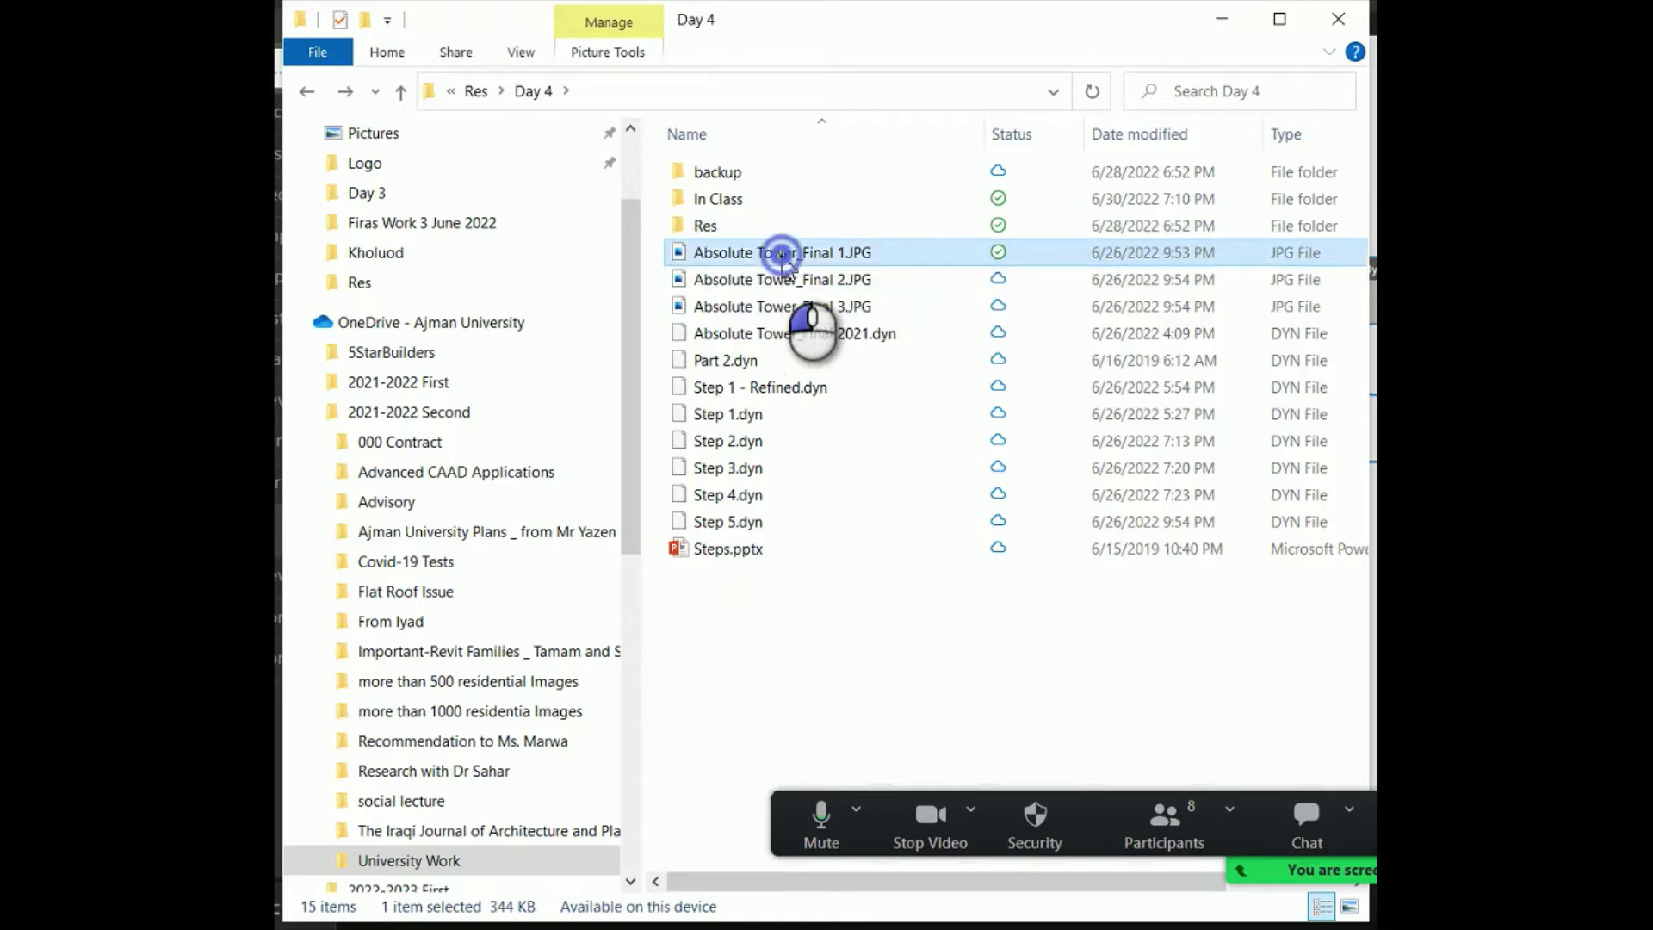
pyautogui.doubleClick(783, 257)
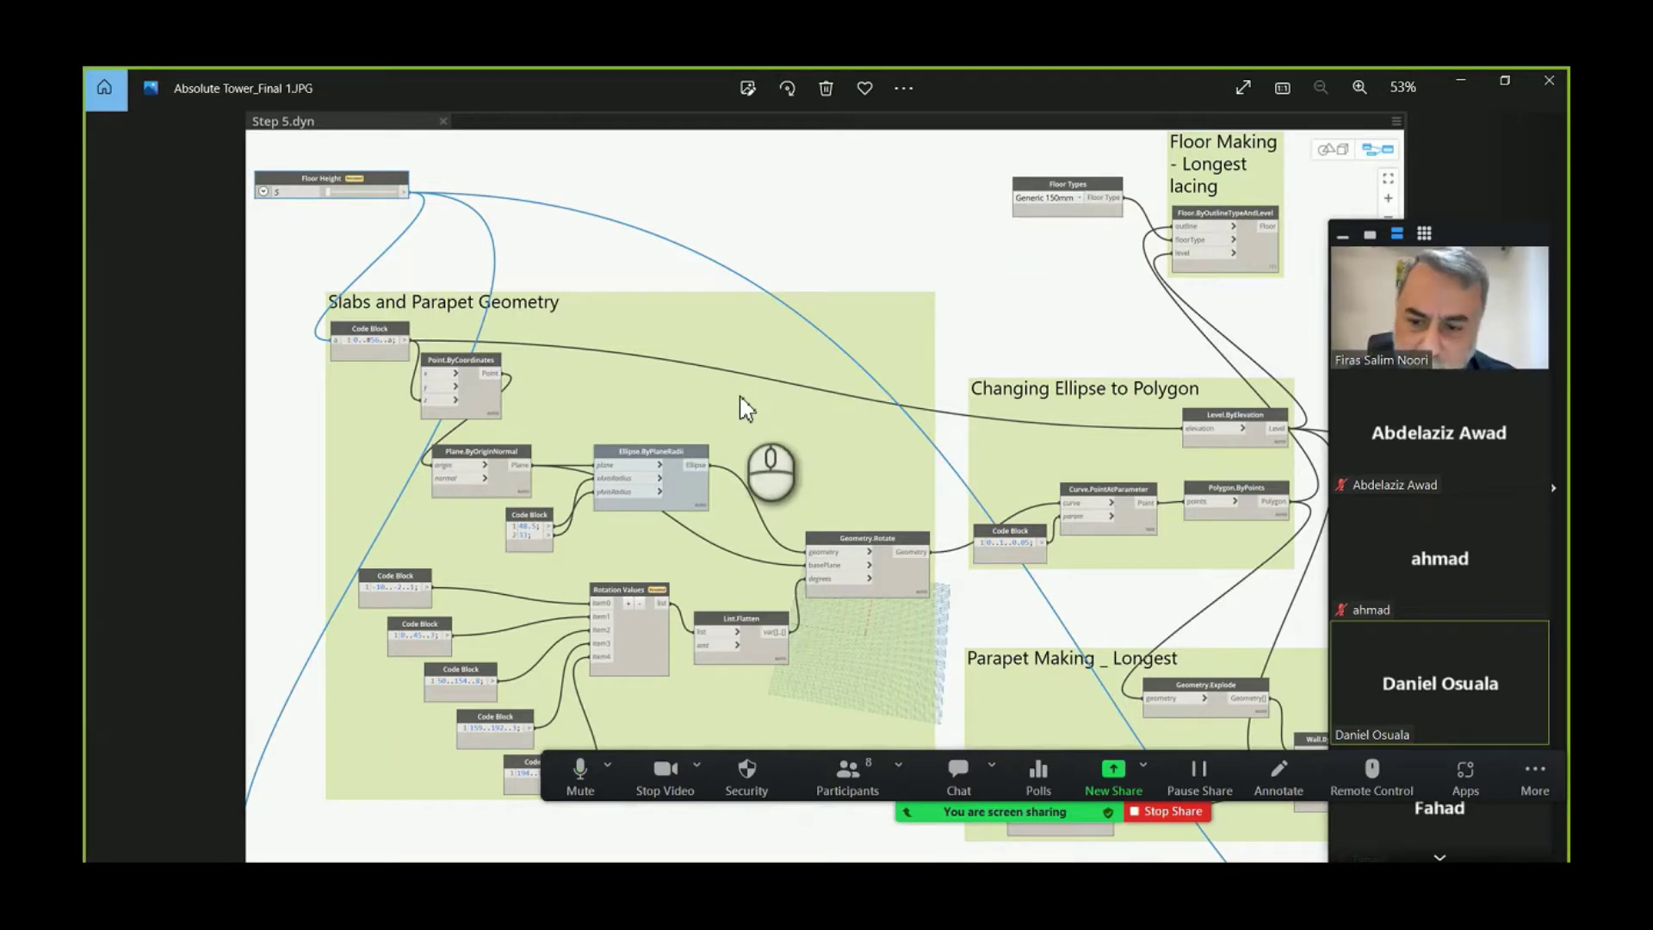
# - Move the meeting video strip aside, view the Absolute Tower_Final 2 and 3 images, return to Final 1, and minimize the viewer
pyautogui.moveTo(1478, 234); pyautogui.dragTo(1424, 219)
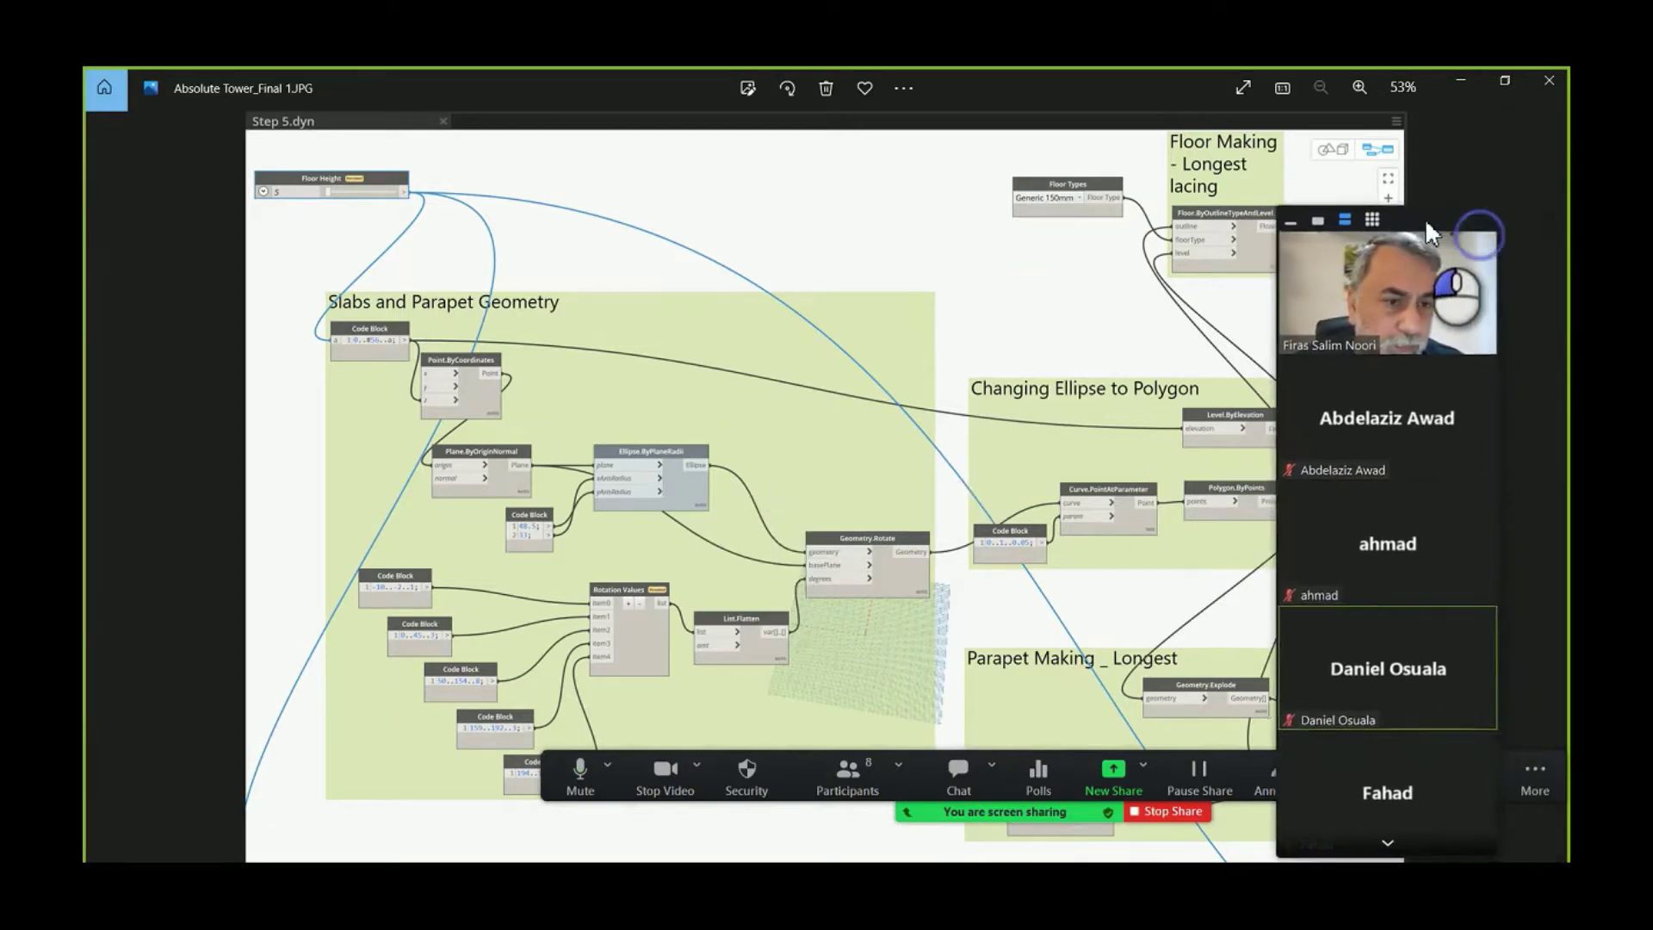
pyautogui.click(1551, 489)
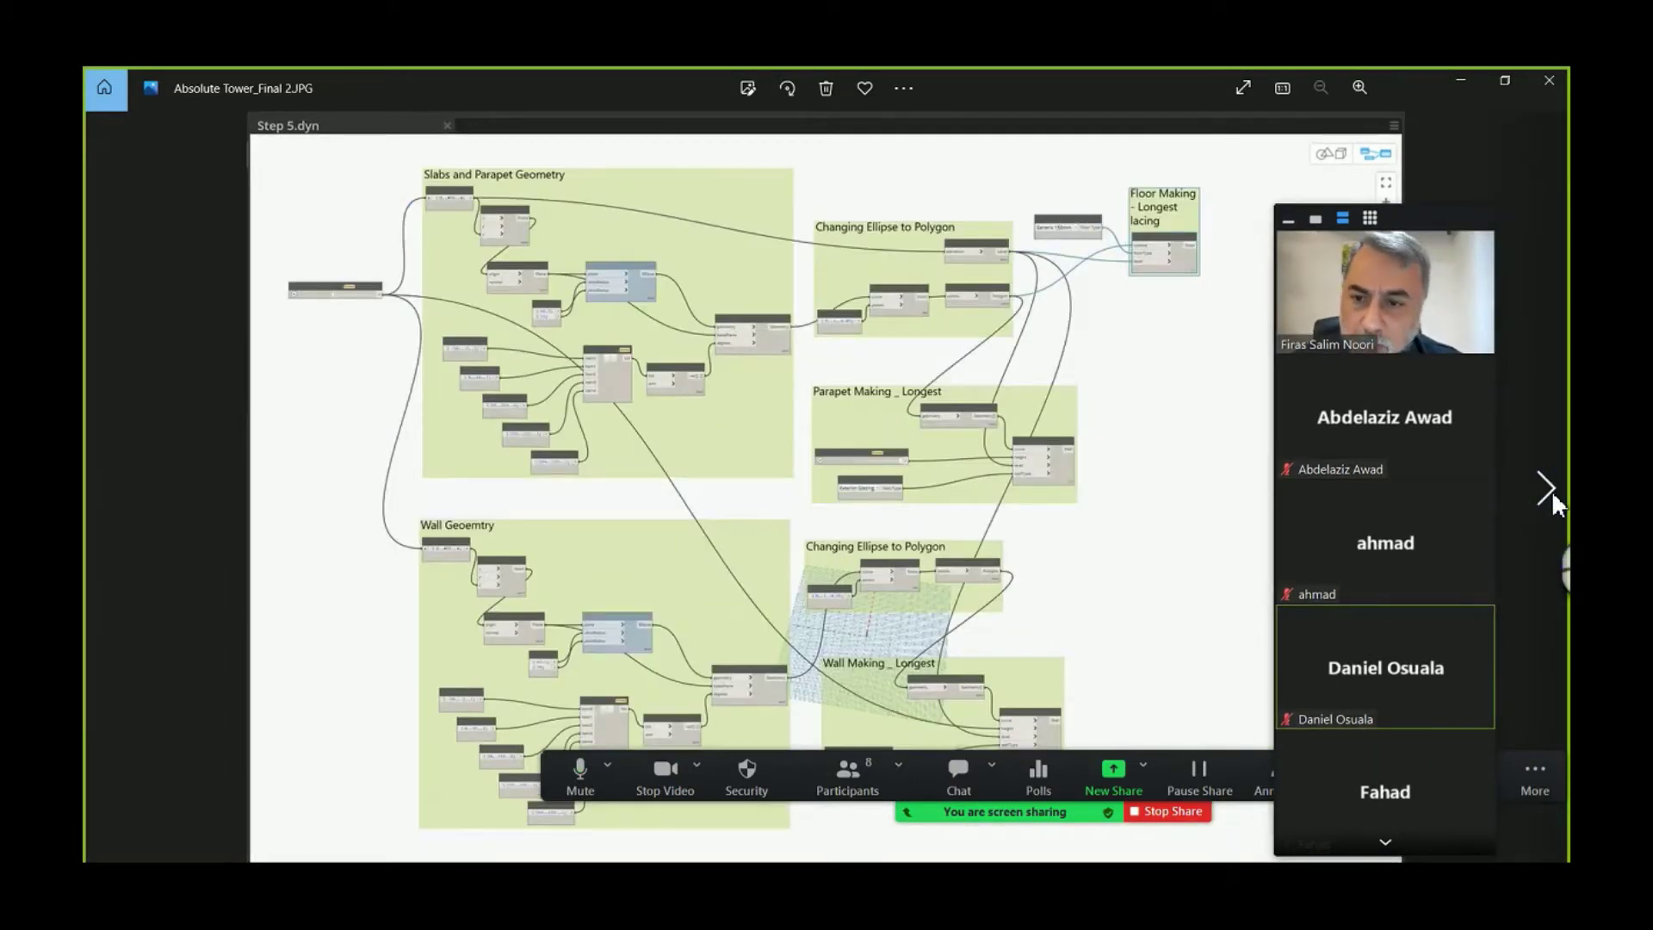
pyautogui.click(1551, 489)
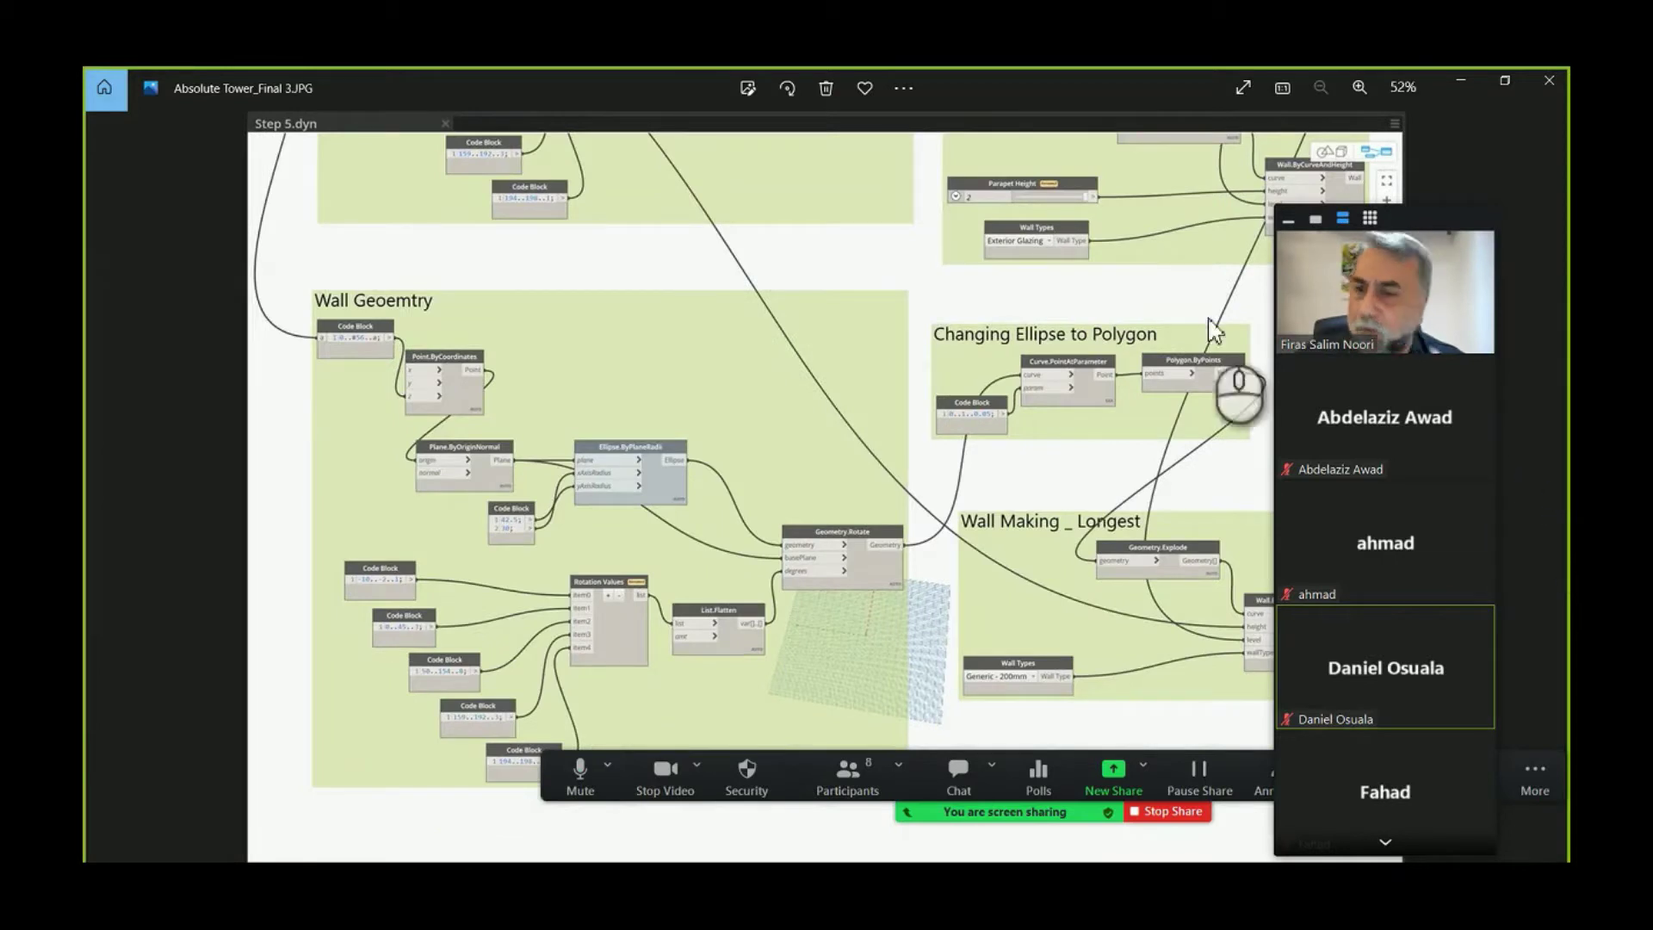
pyautogui.click(110, 486)
pyautogui.click(110, 485)
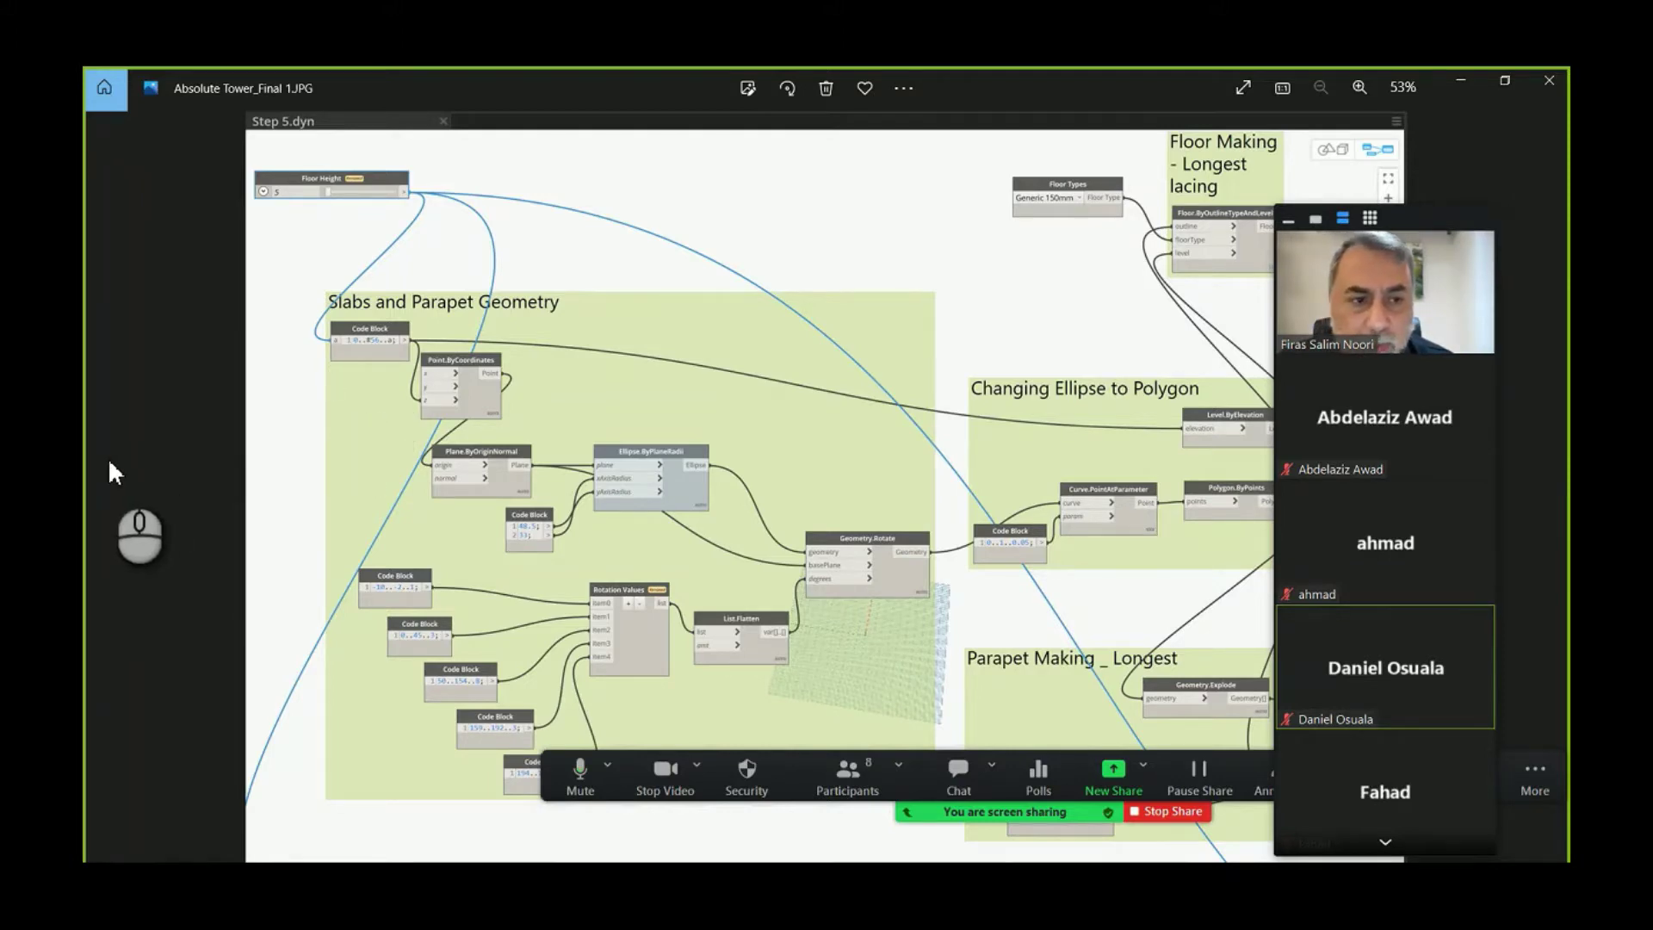
pyautogui.click(1461, 80)
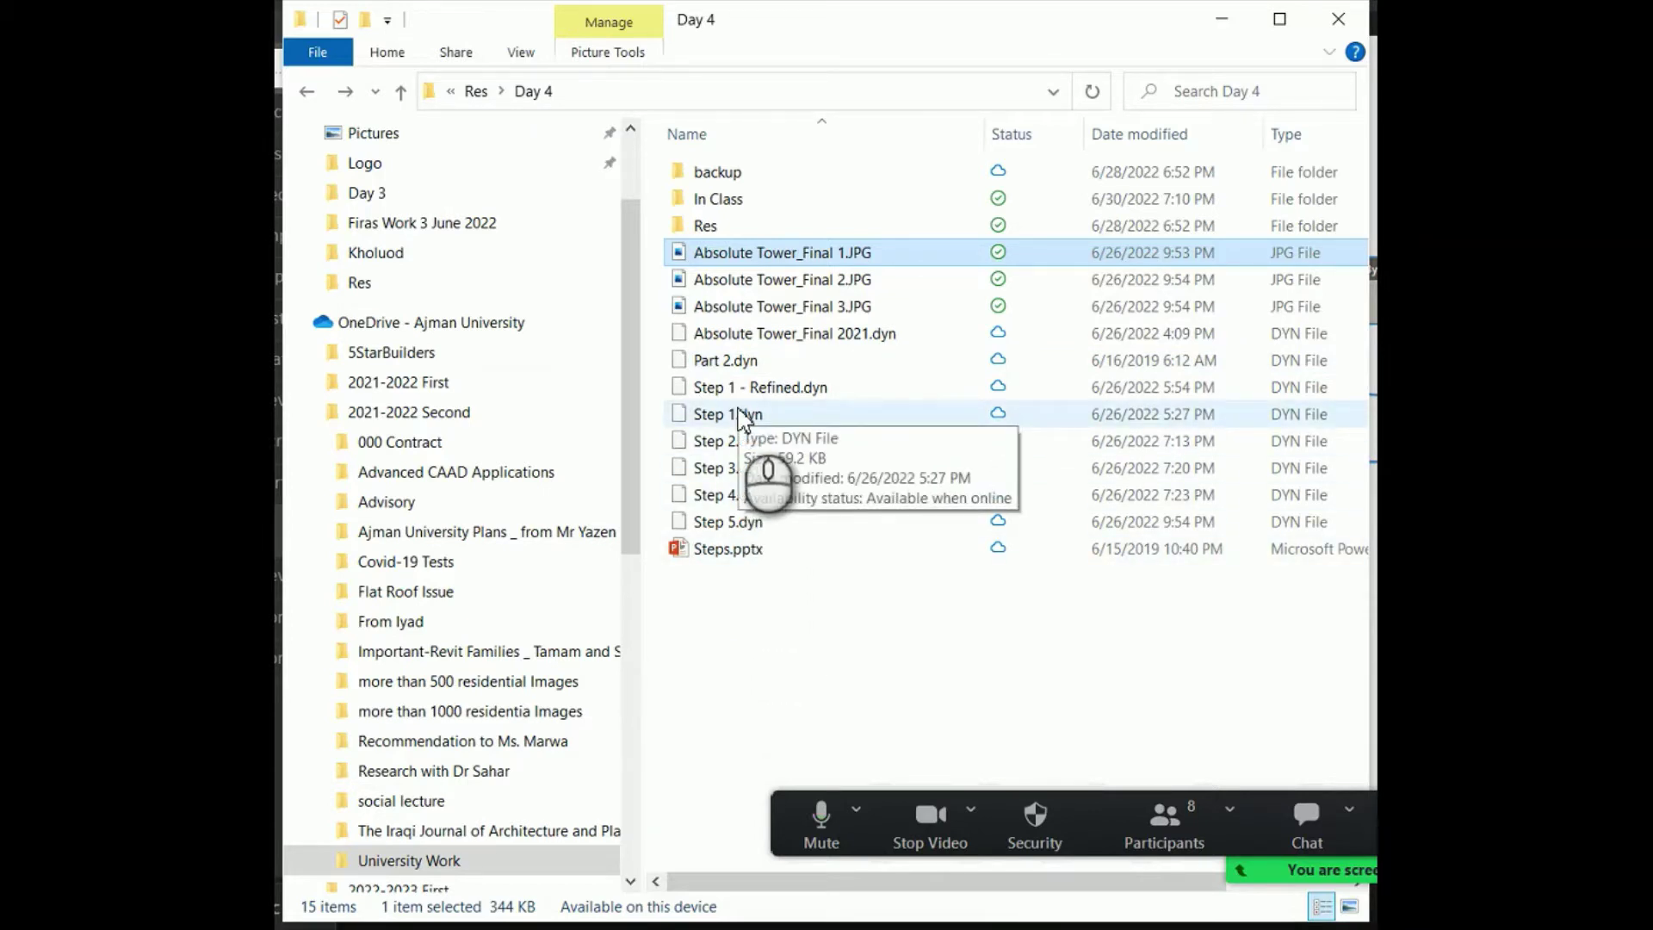
# - Switch back to Dynamo and examine the index and rotation Code Blocks in each floor group from 0 - 9 to 52 - 56
pyautogui.click(1356, 252)
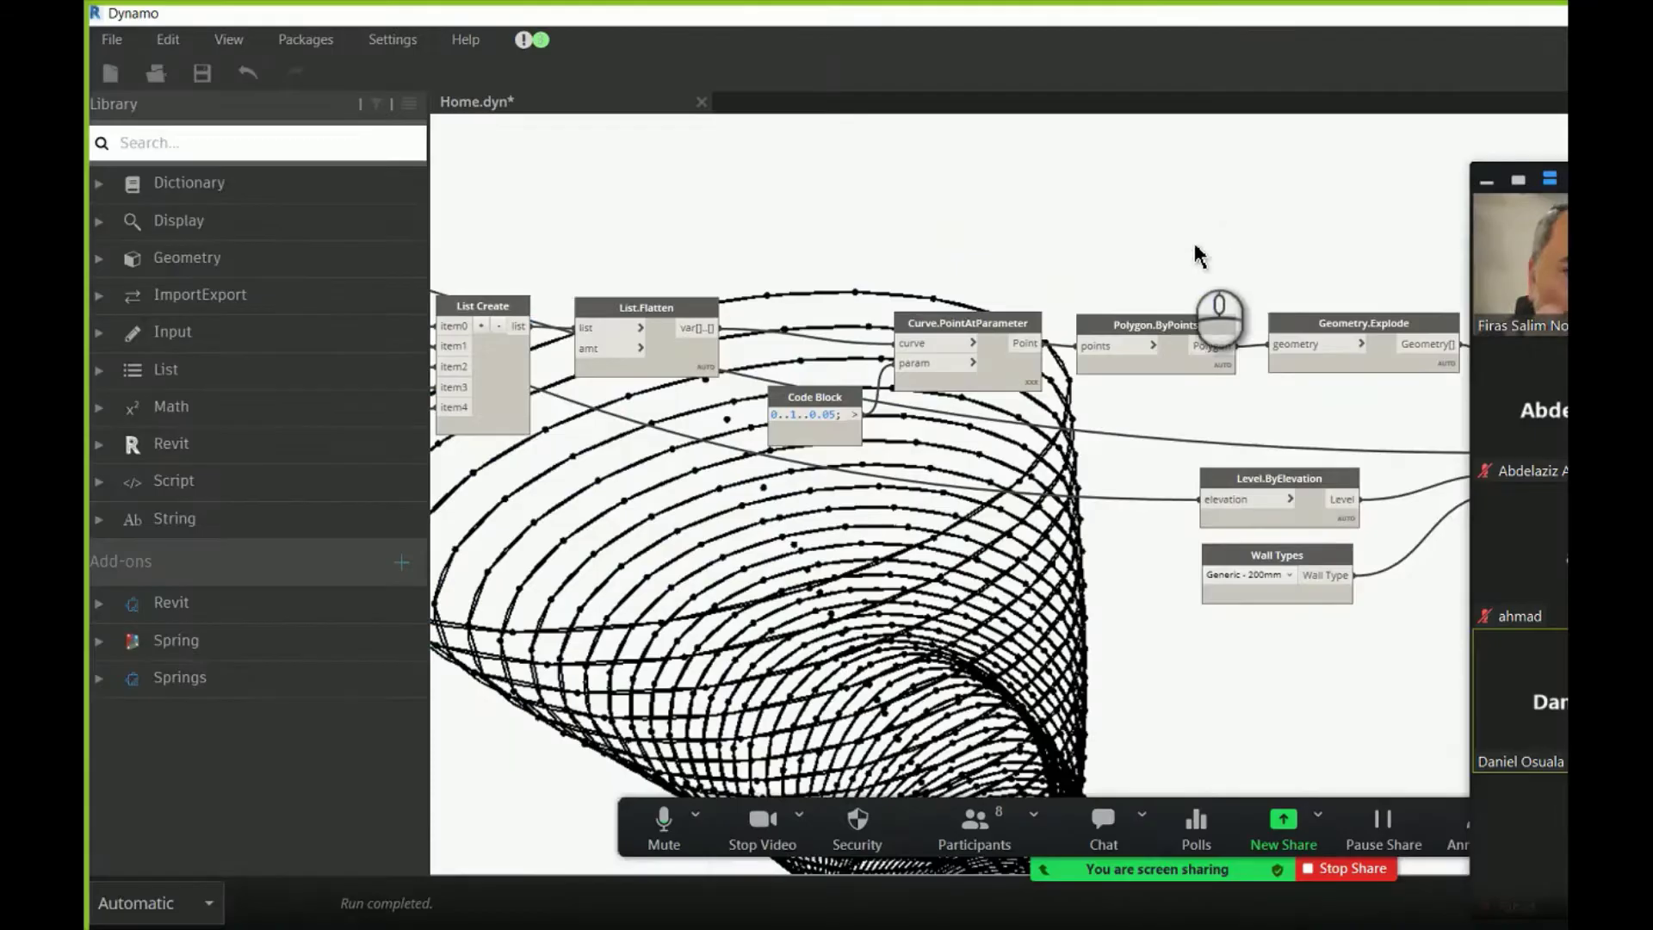
pyautogui.scroll(-5, 1156, 250)
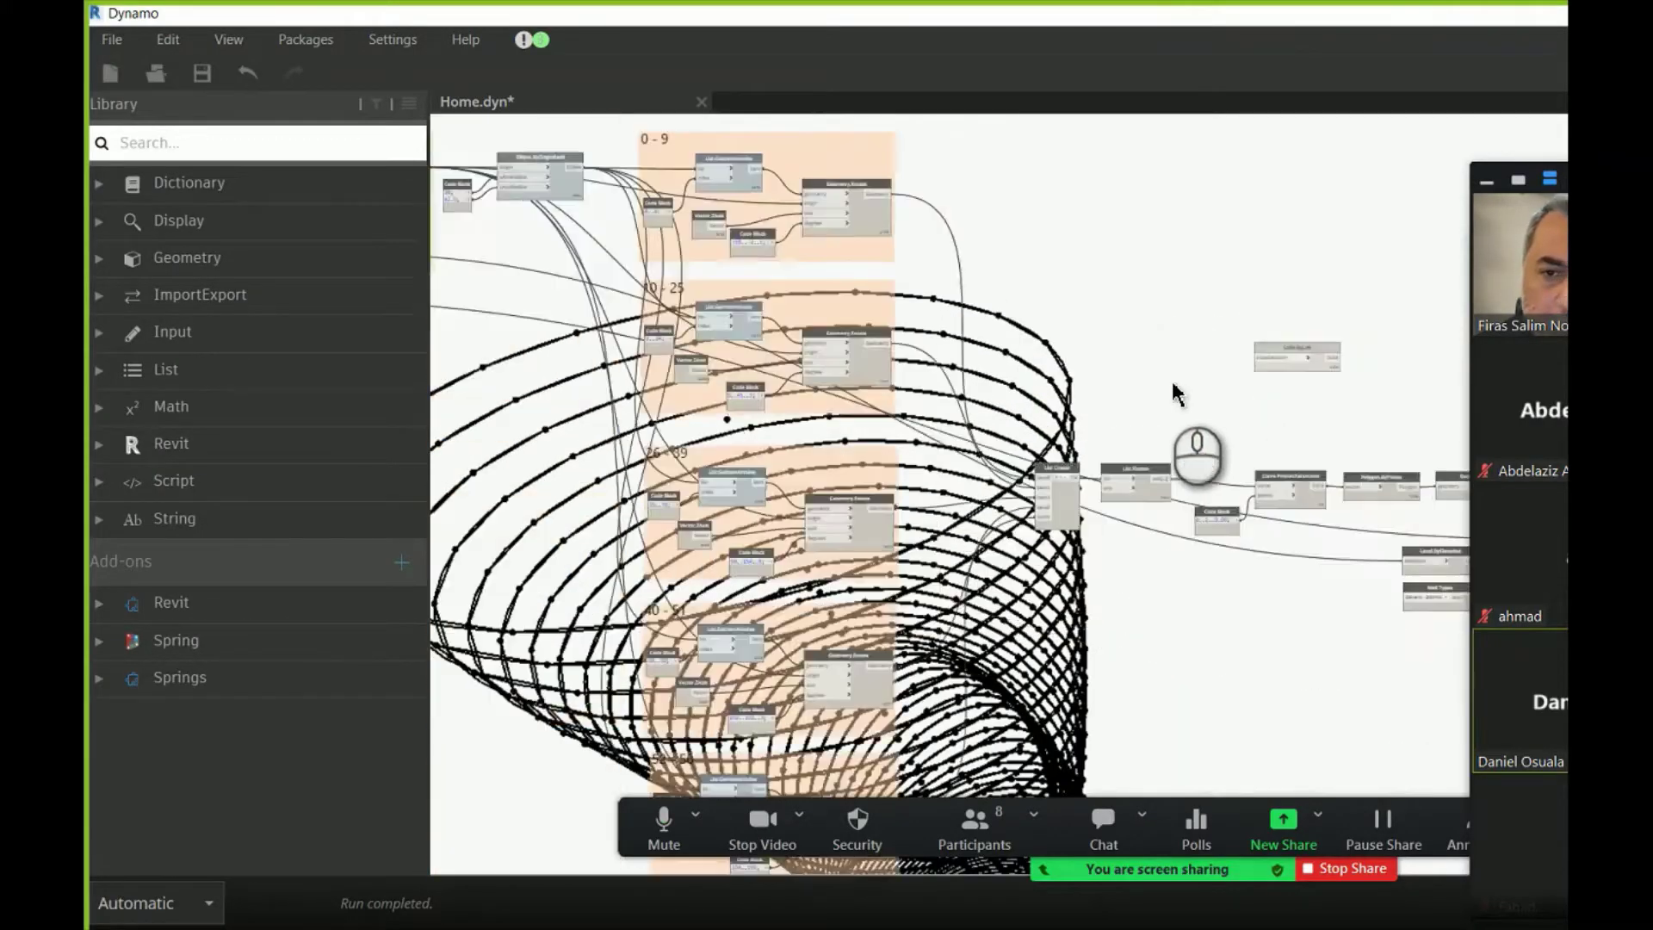
pyautogui.scroll(3, 719, 369)
pyautogui.moveTo(744, 313); pyautogui.dragTo(793, 431, button='middle')
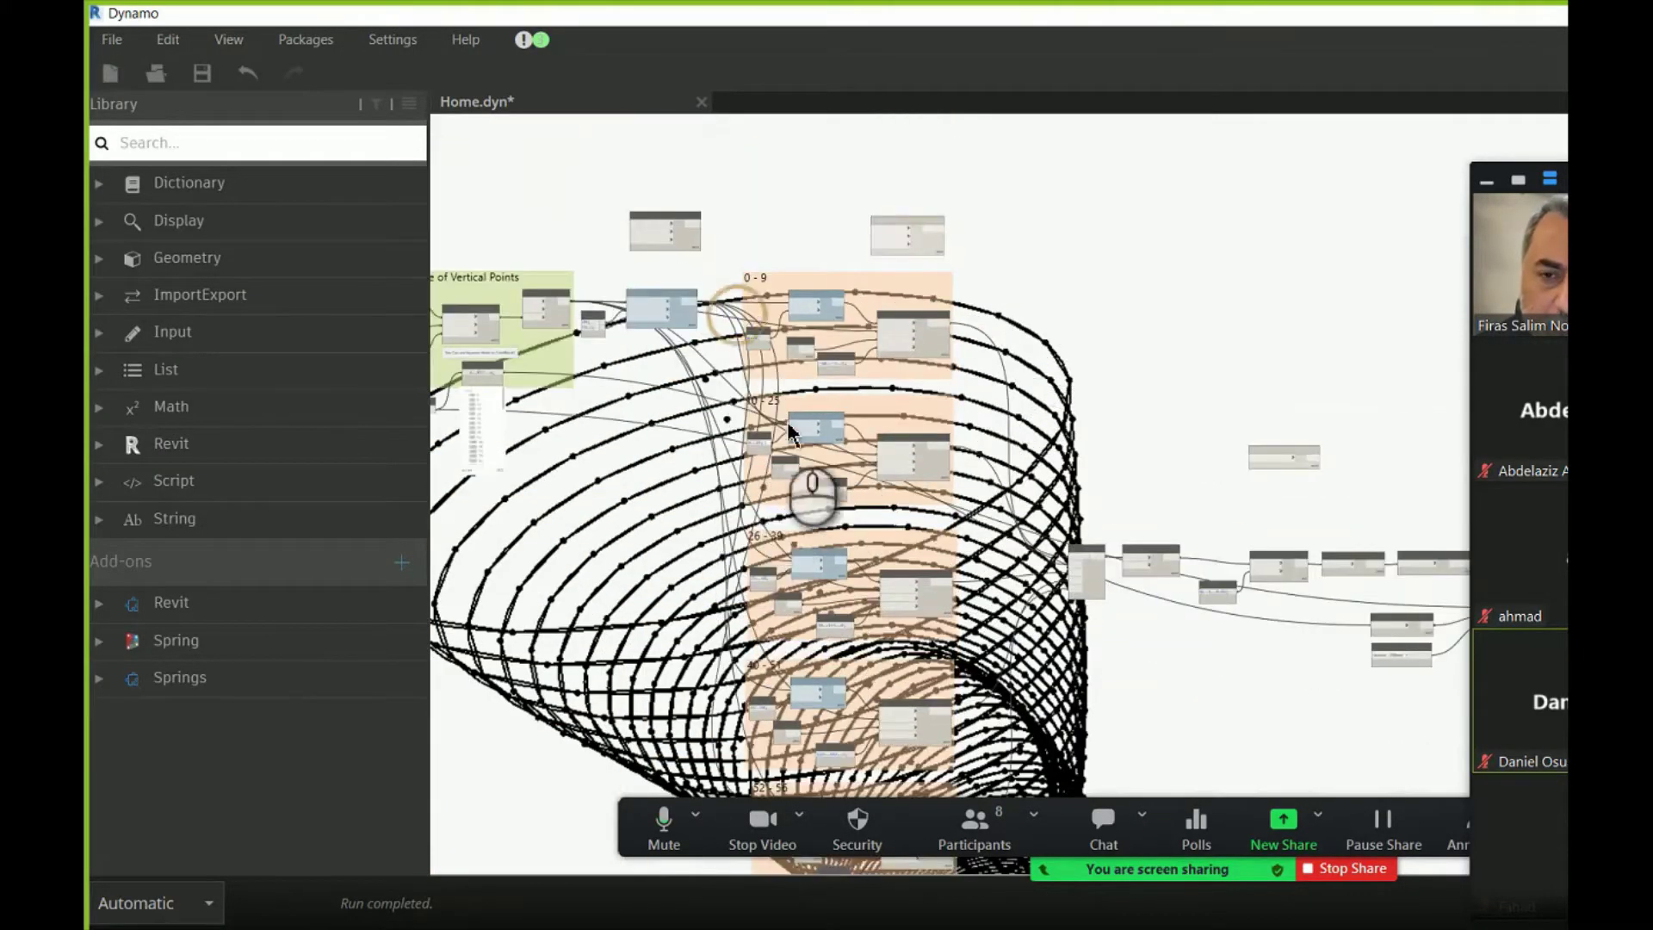
pyautogui.scroll(6, 799, 327)
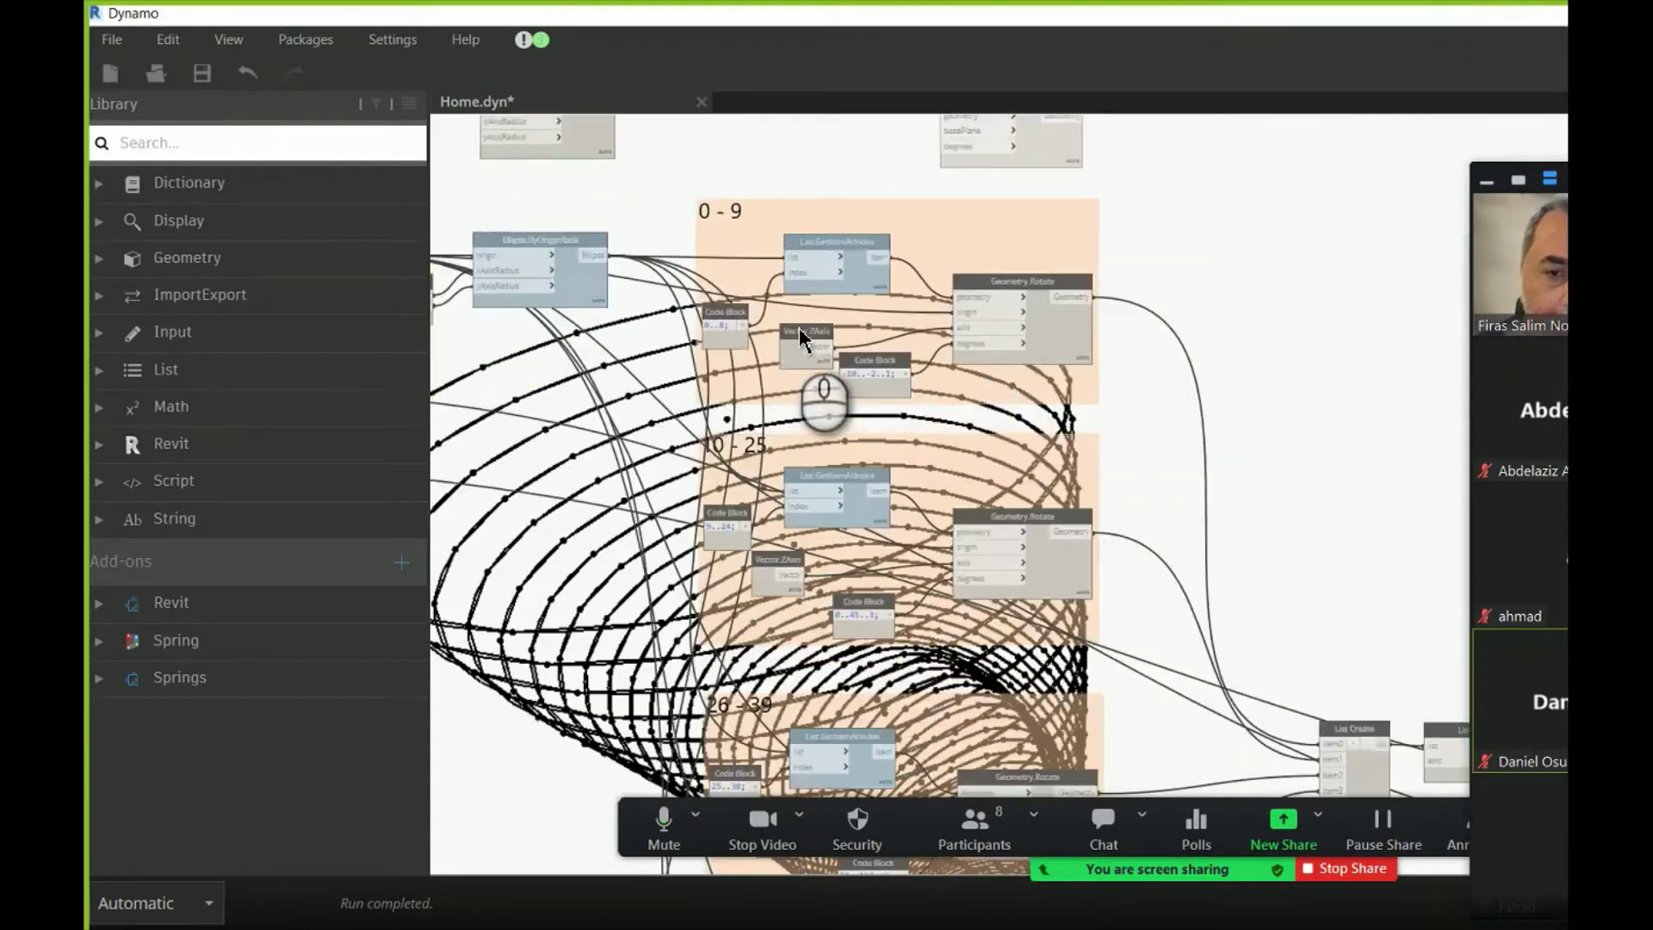
pyautogui.scroll(2, 760, 260)
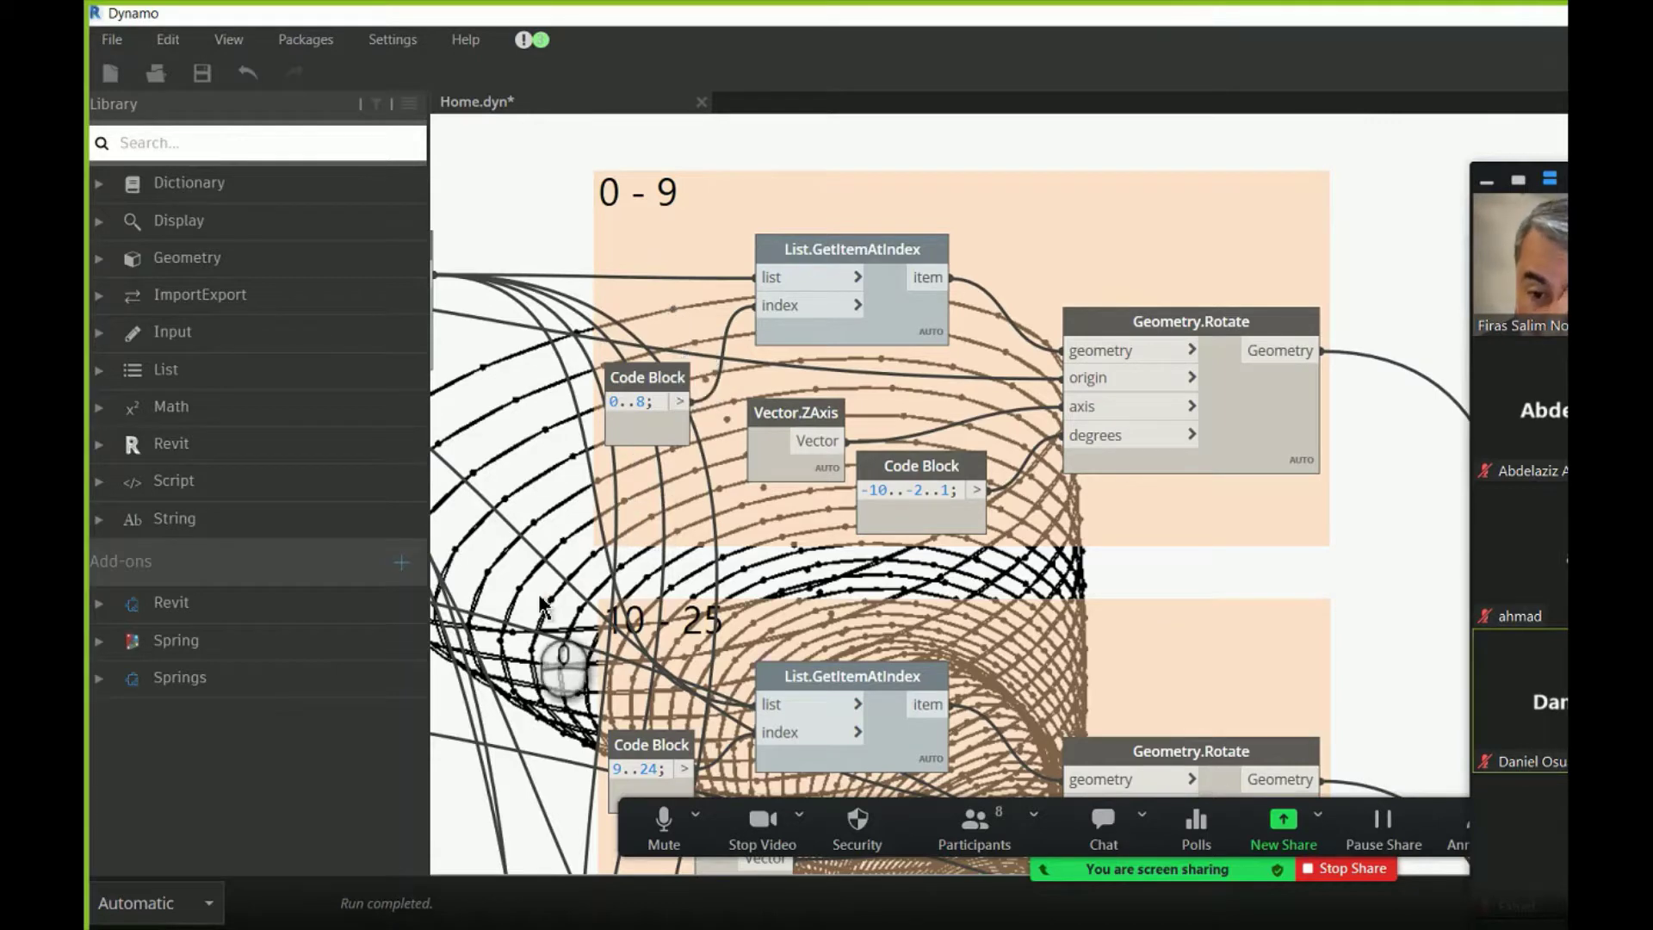
pyautogui.moveTo(537, 583); pyautogui.dragTo(538, 263, button='middle')
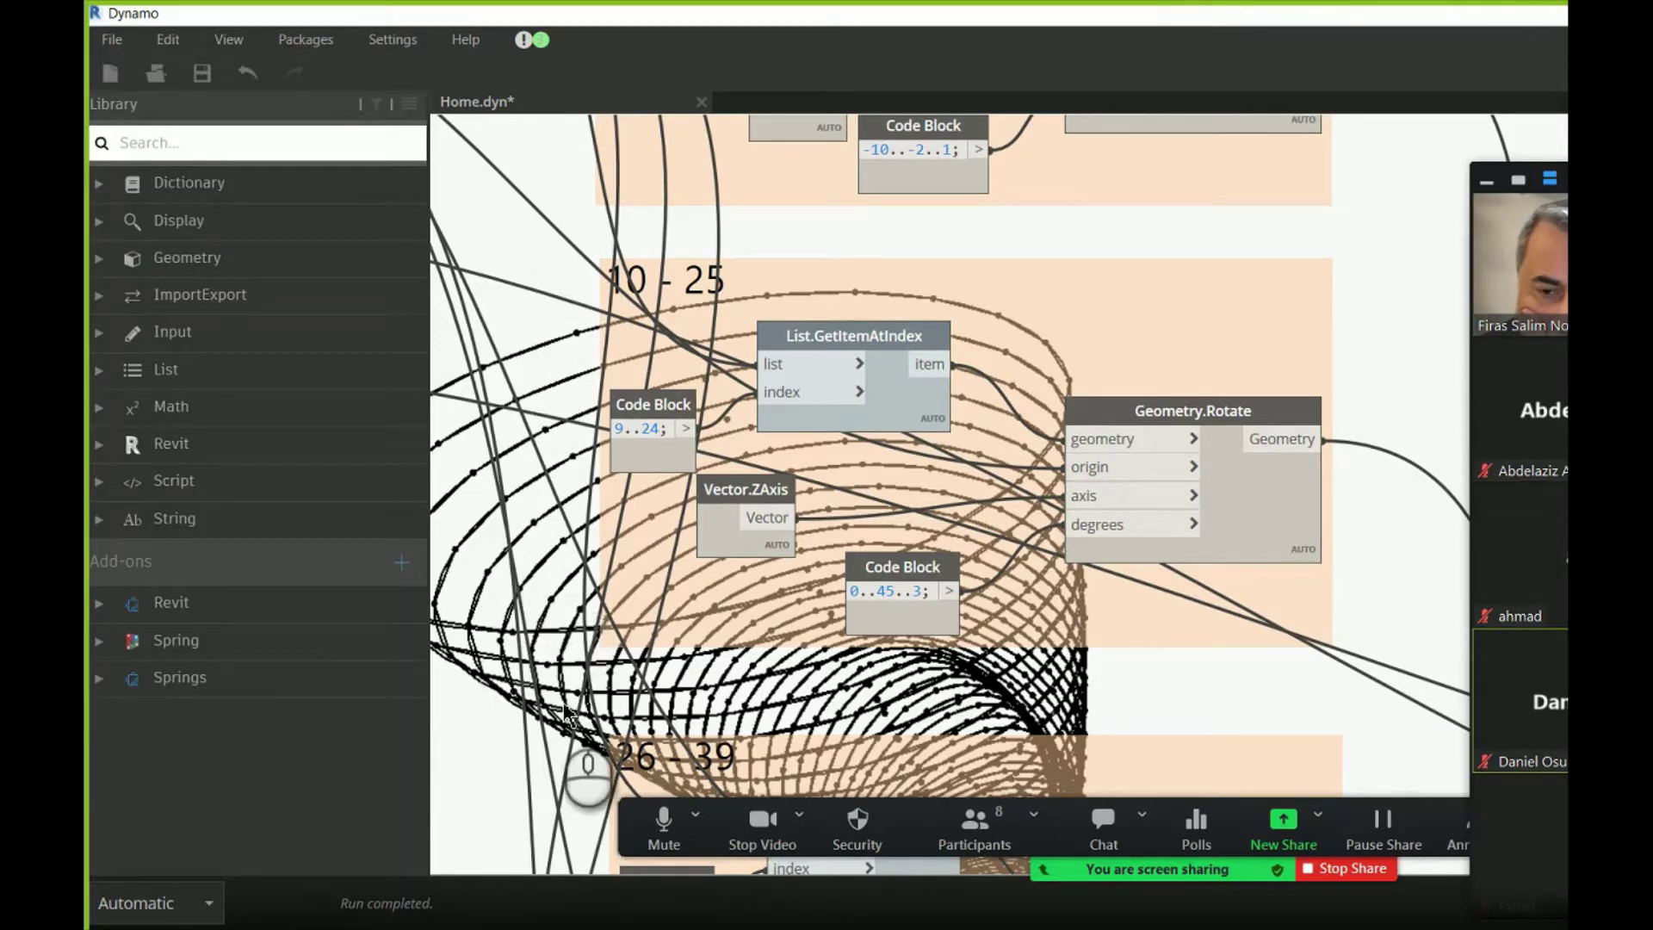
pyautogui.moveTo(537, 722); pyautogui.dragTo(529, 274, button='middle')
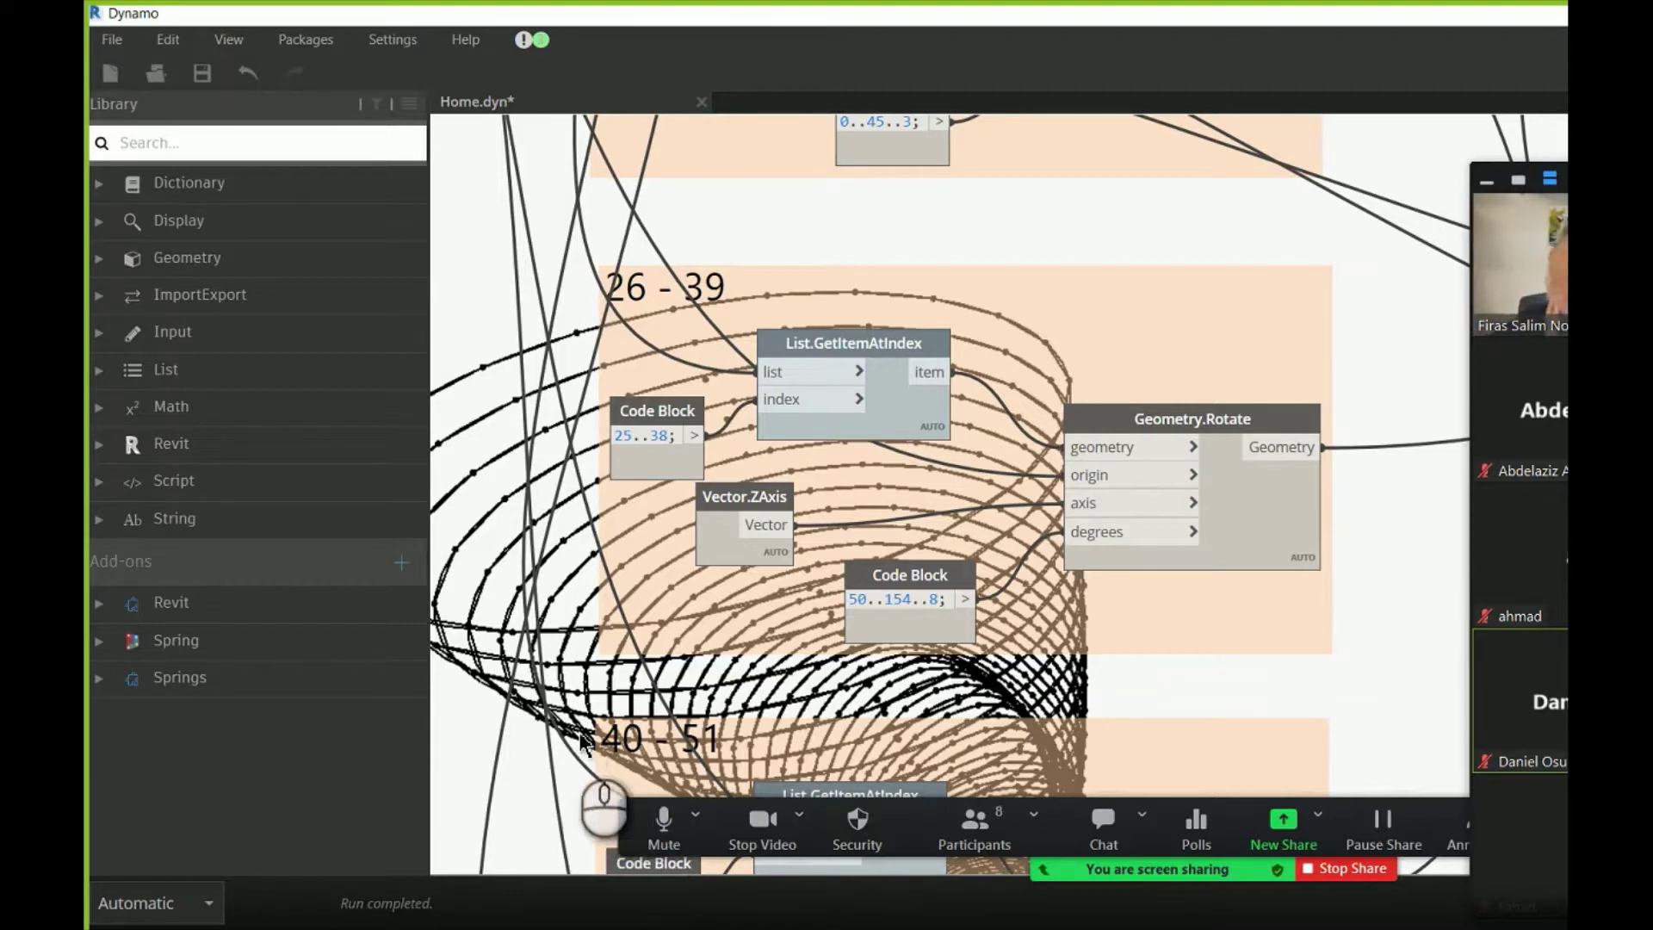
pyautogui.moveTo(542, 731); pyautogui.dragTo(561, 262, button='middle')
pyautogui.scroll(2, 551, 353)
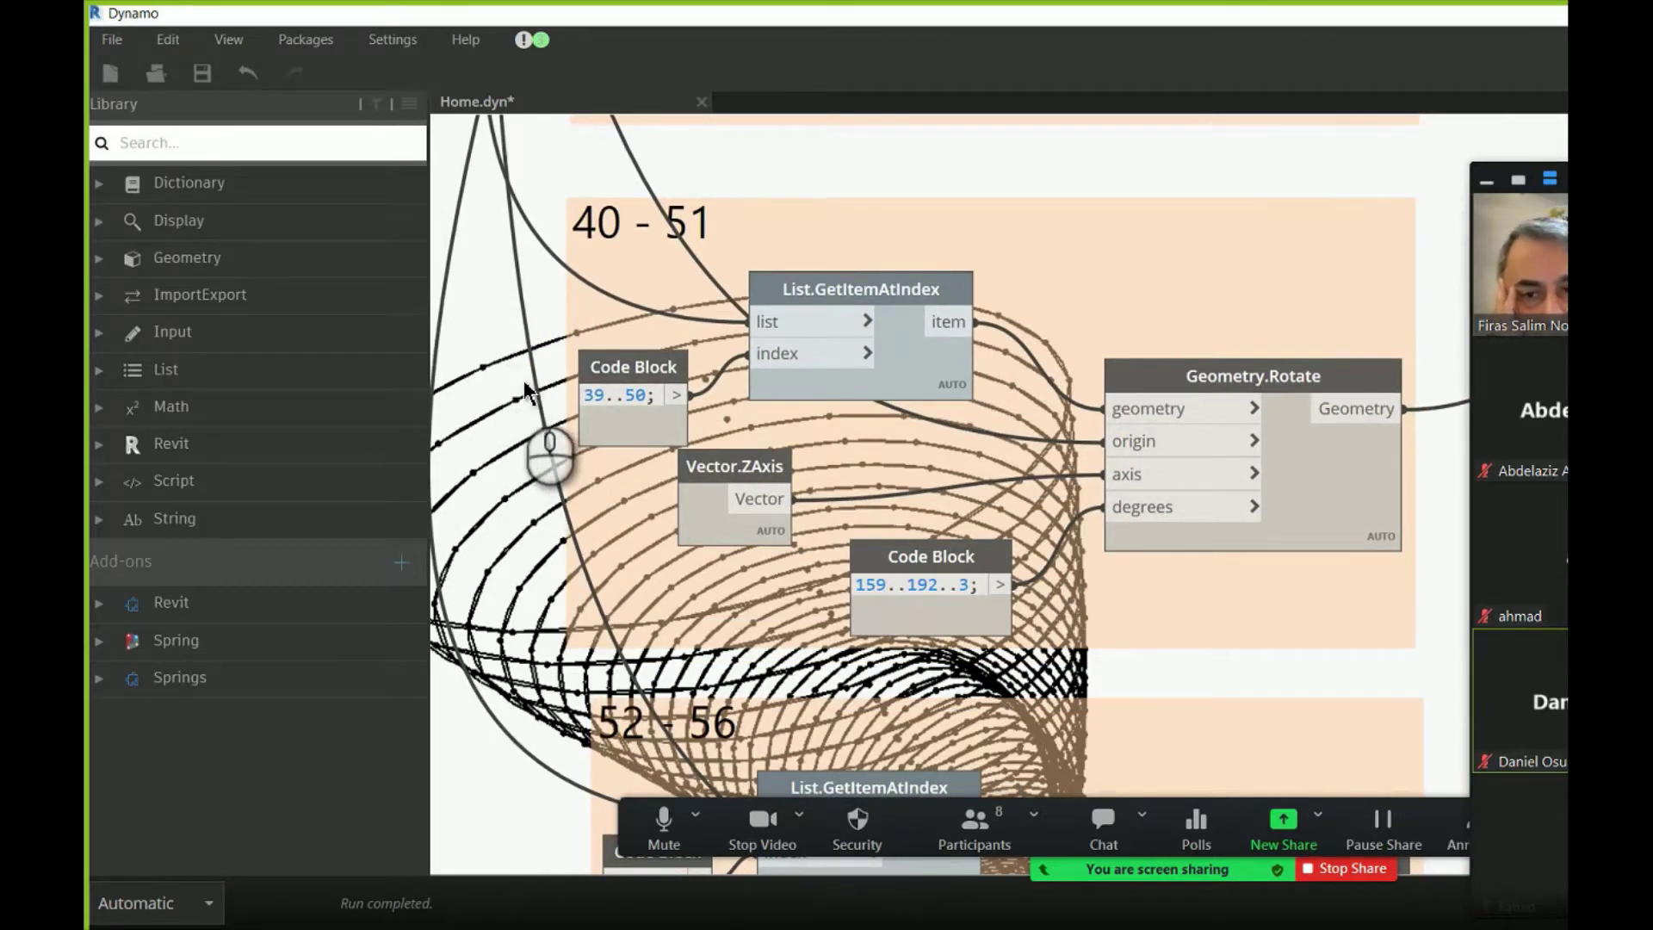
pyautogui.scroll(-1, 528, 408)
pyautogui.moveTo(529, 416); pyautogui.dragTo(485, 231, button='middle')
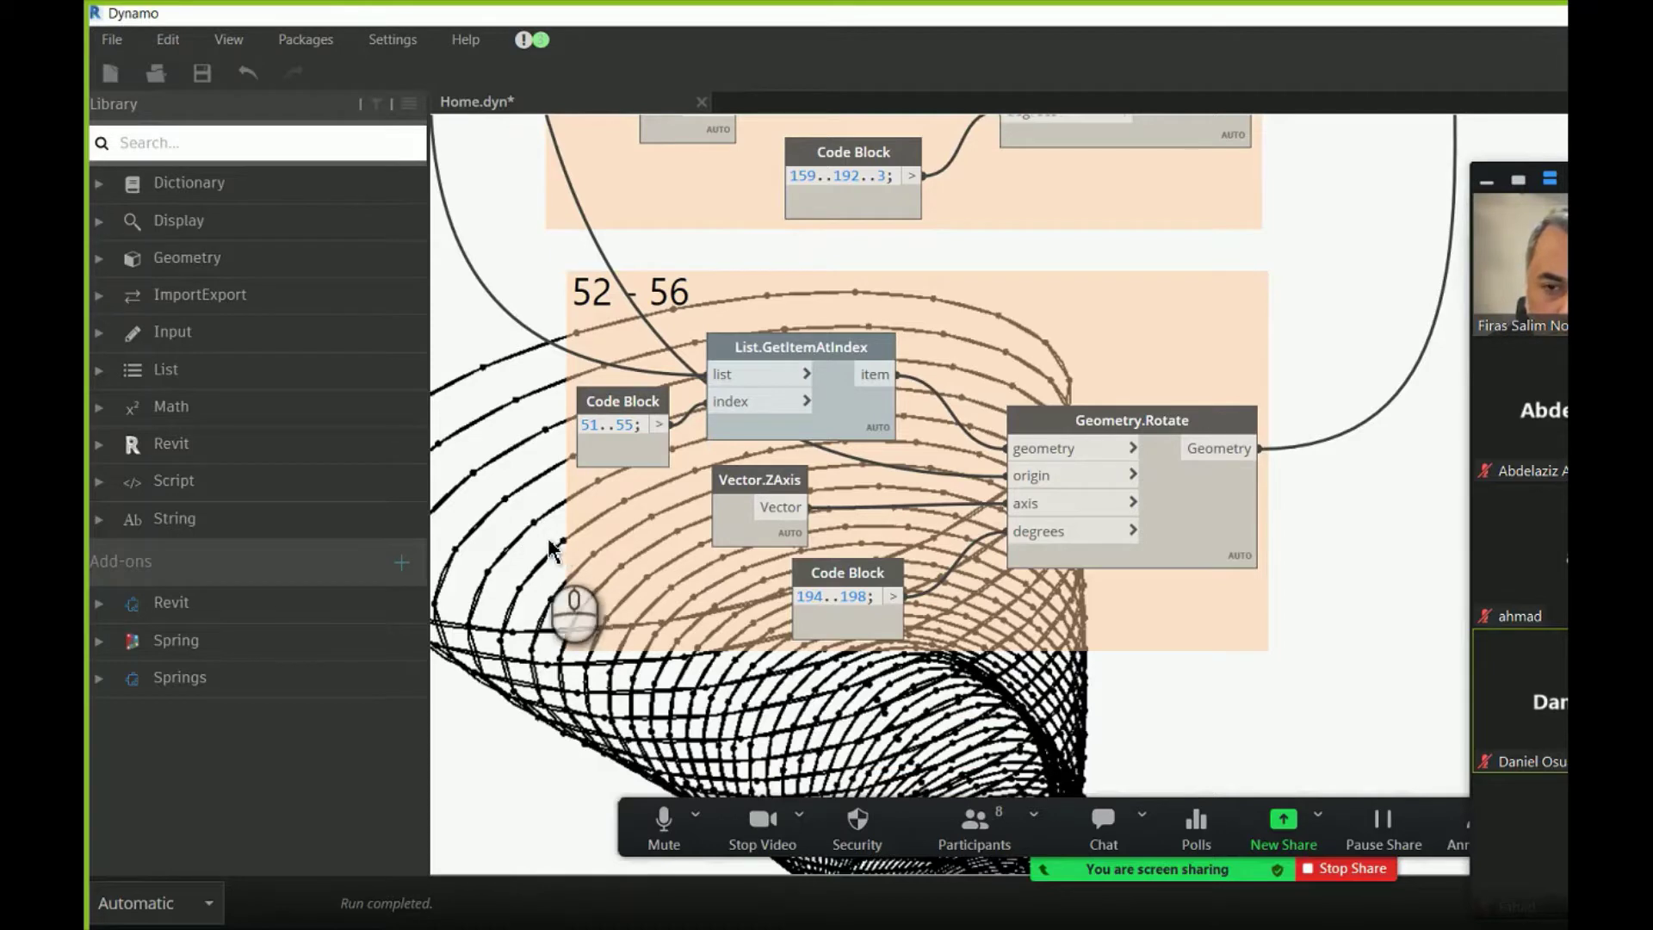
# - Examine the wall-creation chain from List Create and List.Flatten through to Wall.ByCurveAndHeight
pyautogui.scroll(-6, 561, 548)
pyautogui.scroll(5, 1116, 247)
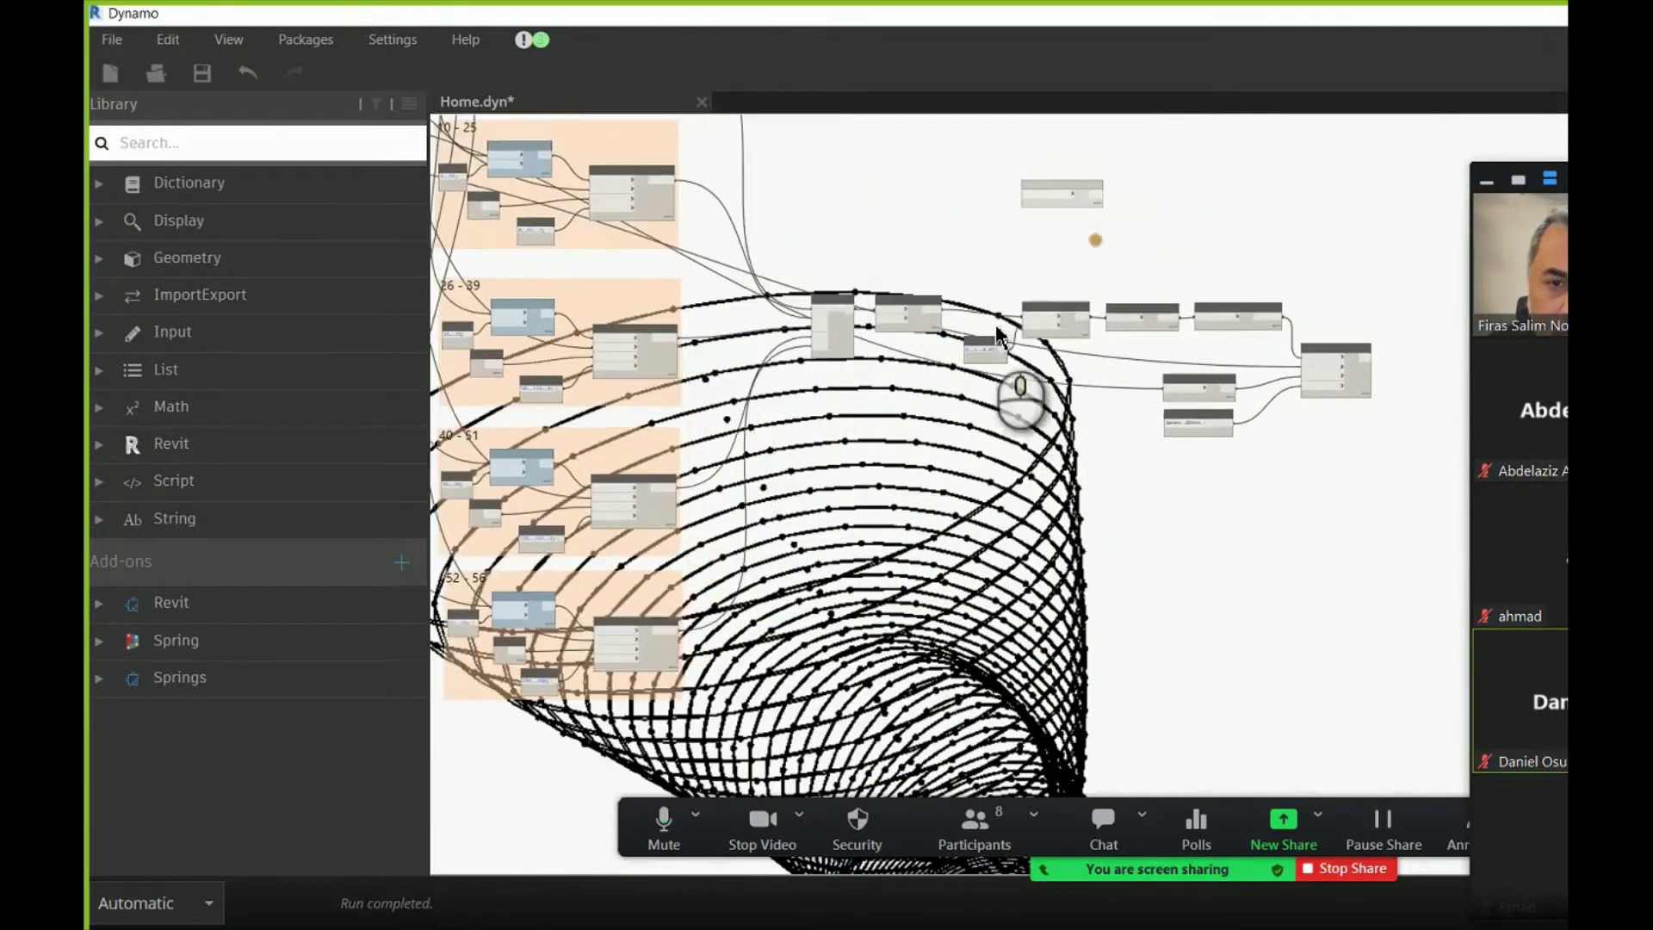
pyautogui.scroll(1, 798, 275)
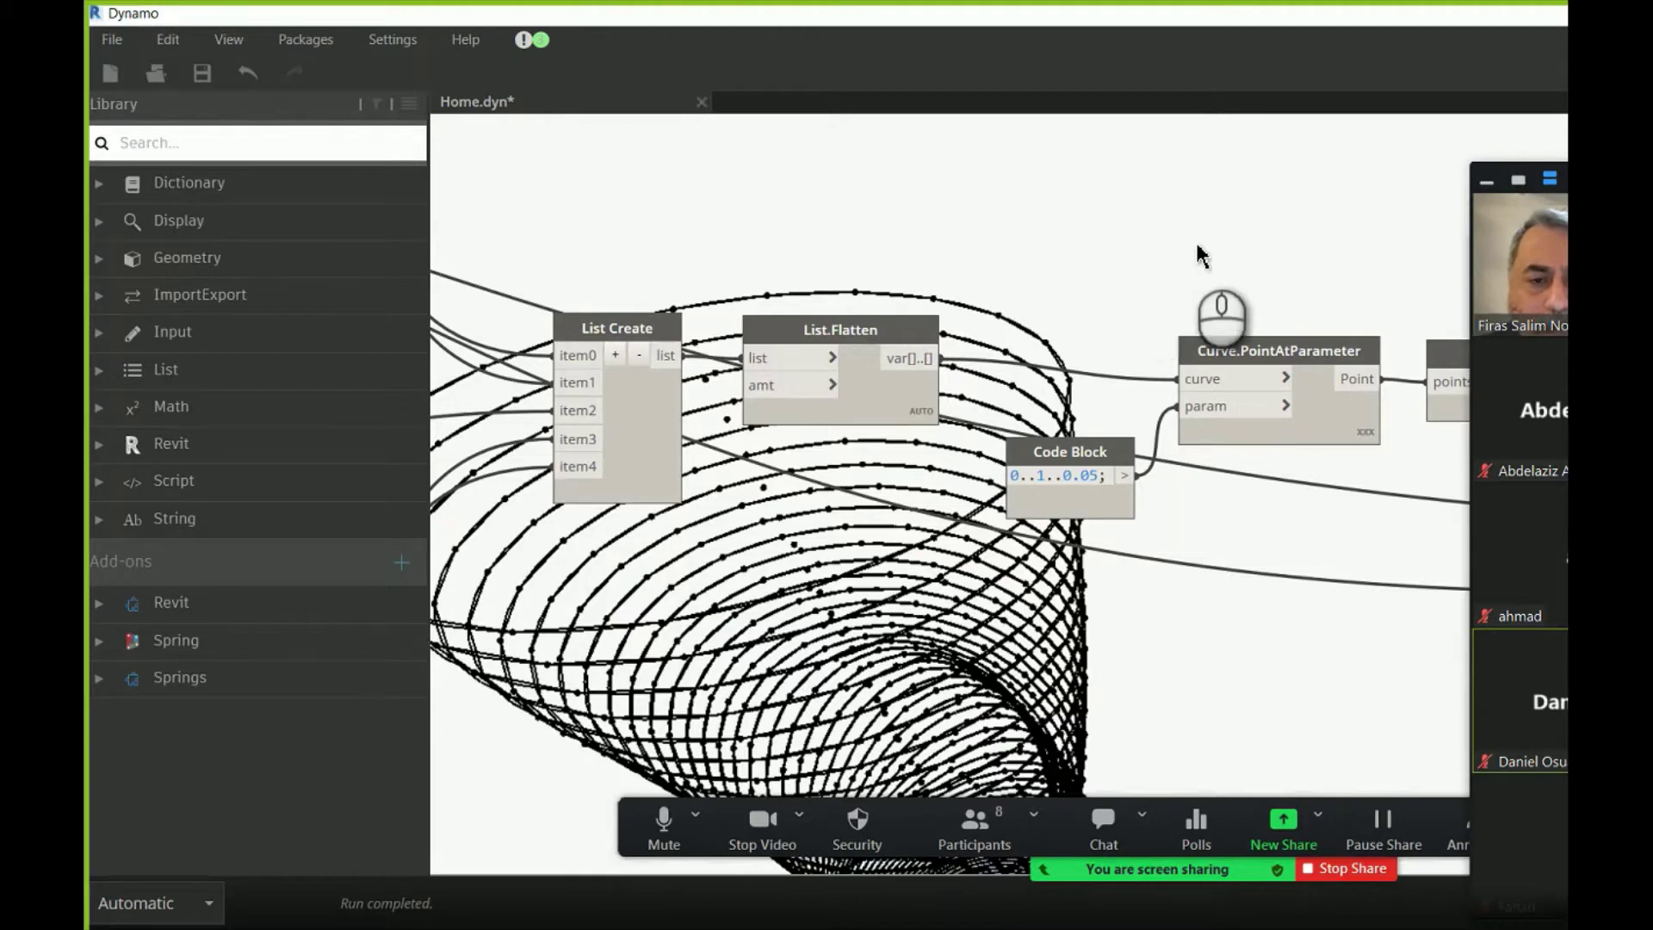
pyautogui.moveTo(1257, 258); pyautogui.dragTo(686, 258, button='middle')
pyautogui.scroll(-4, 686, 258)
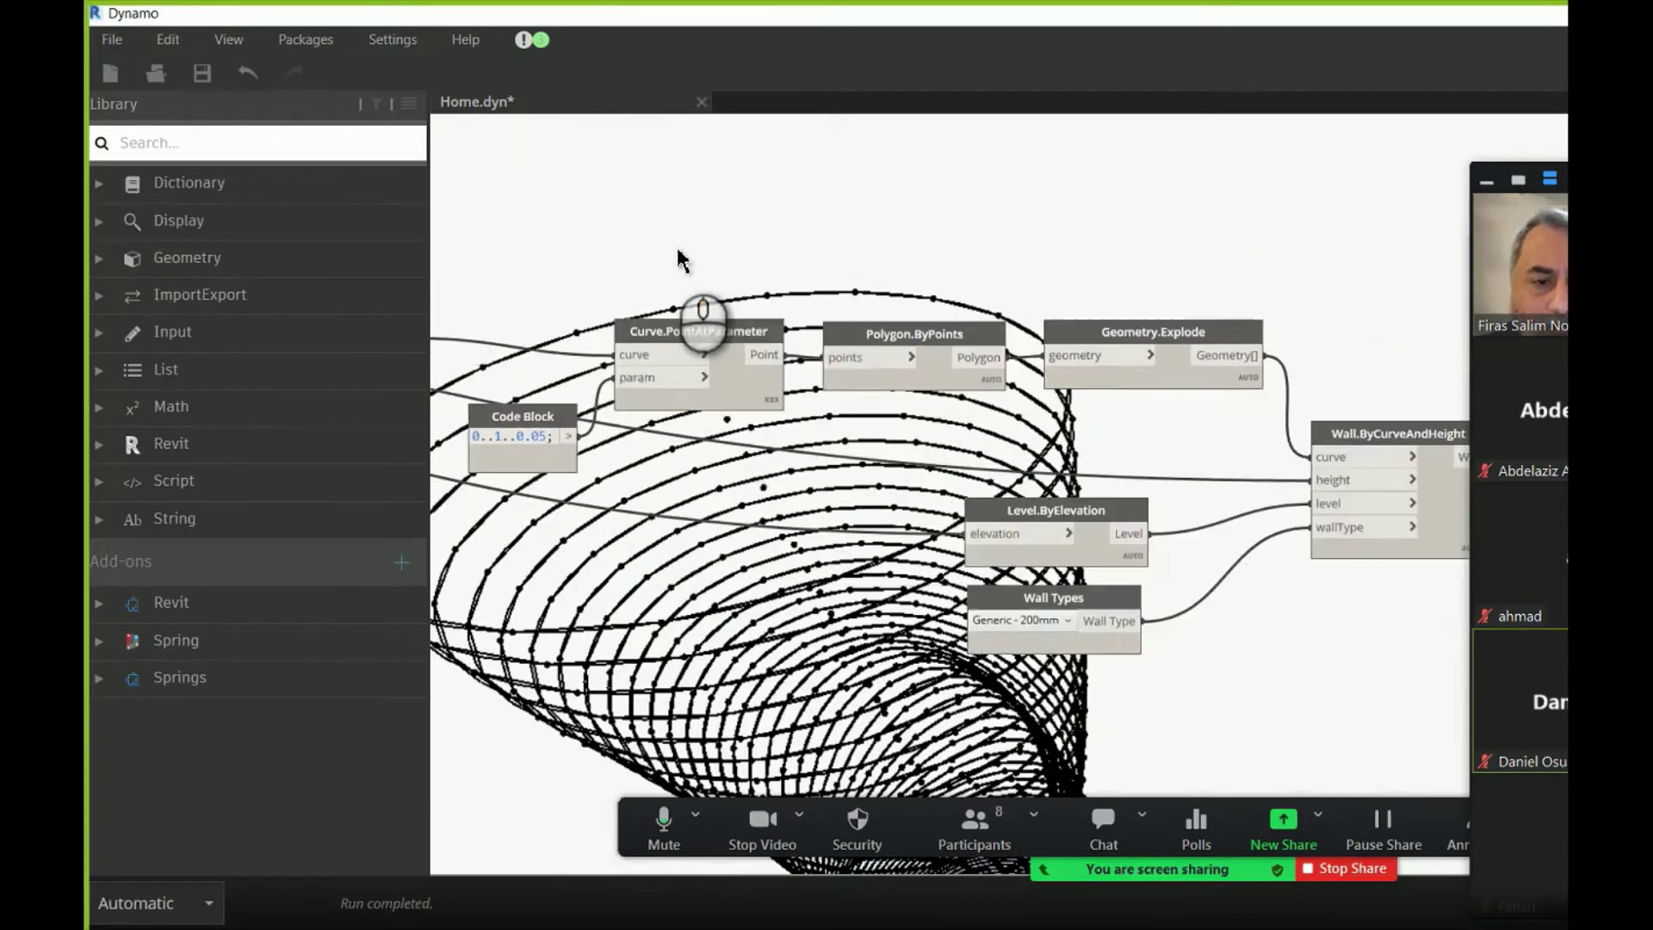
pyautogui.scroll(3, 943, 217)
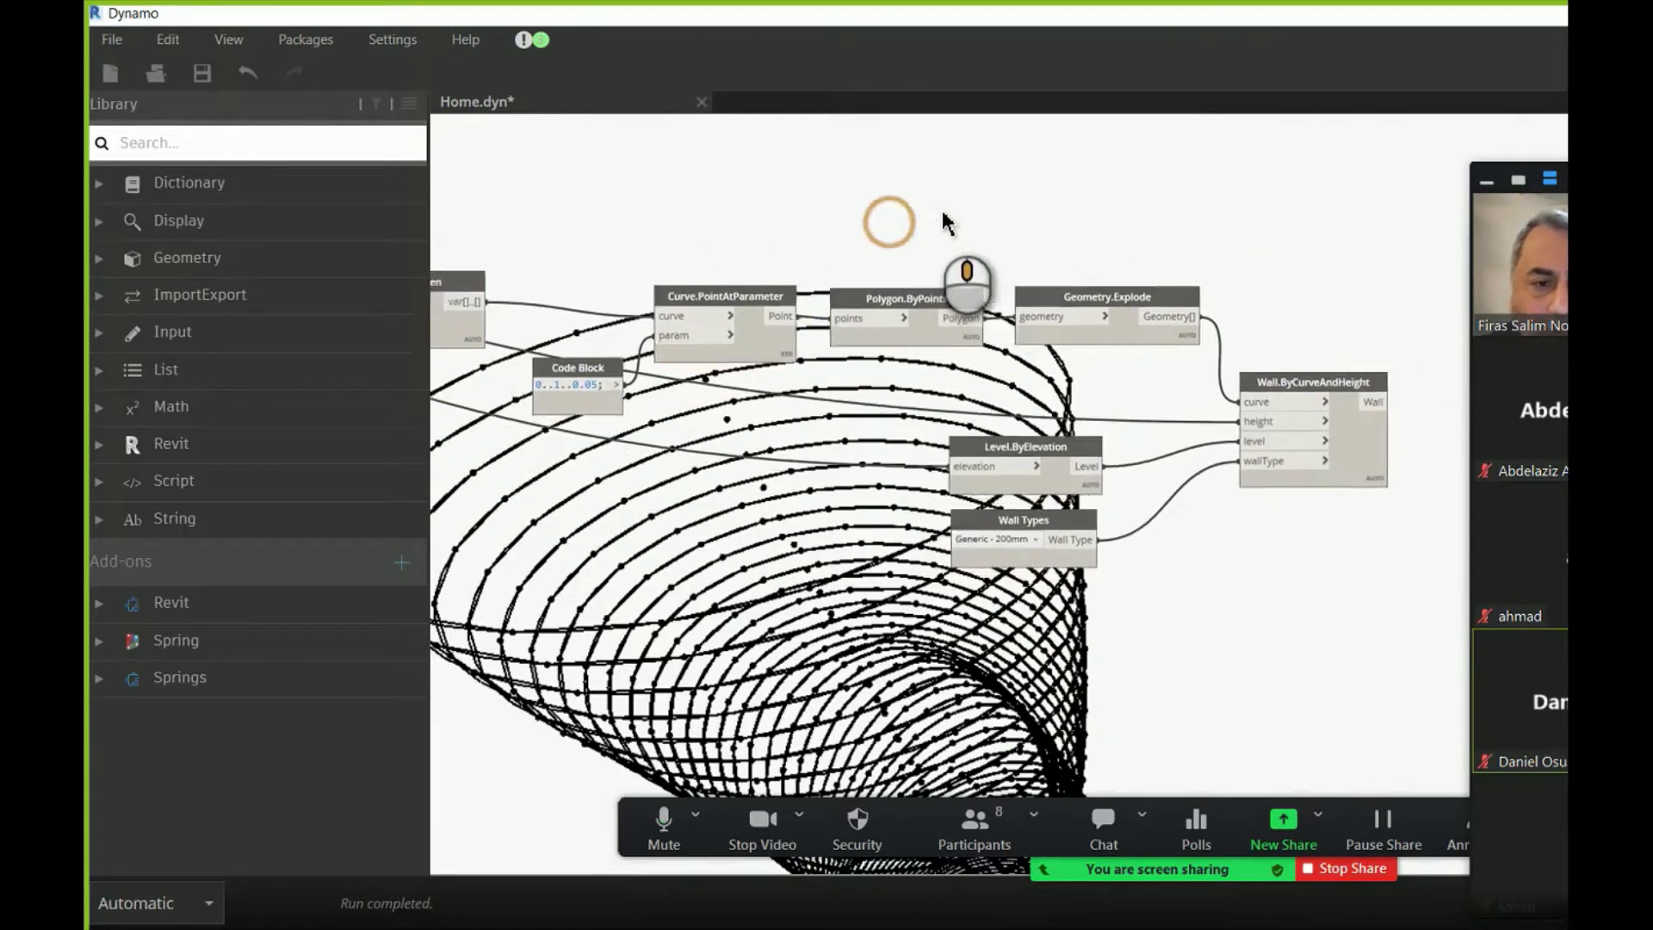
pyautogui.moveTo(942, 217); pyautogui.dragTo(920, 212, button='middle')
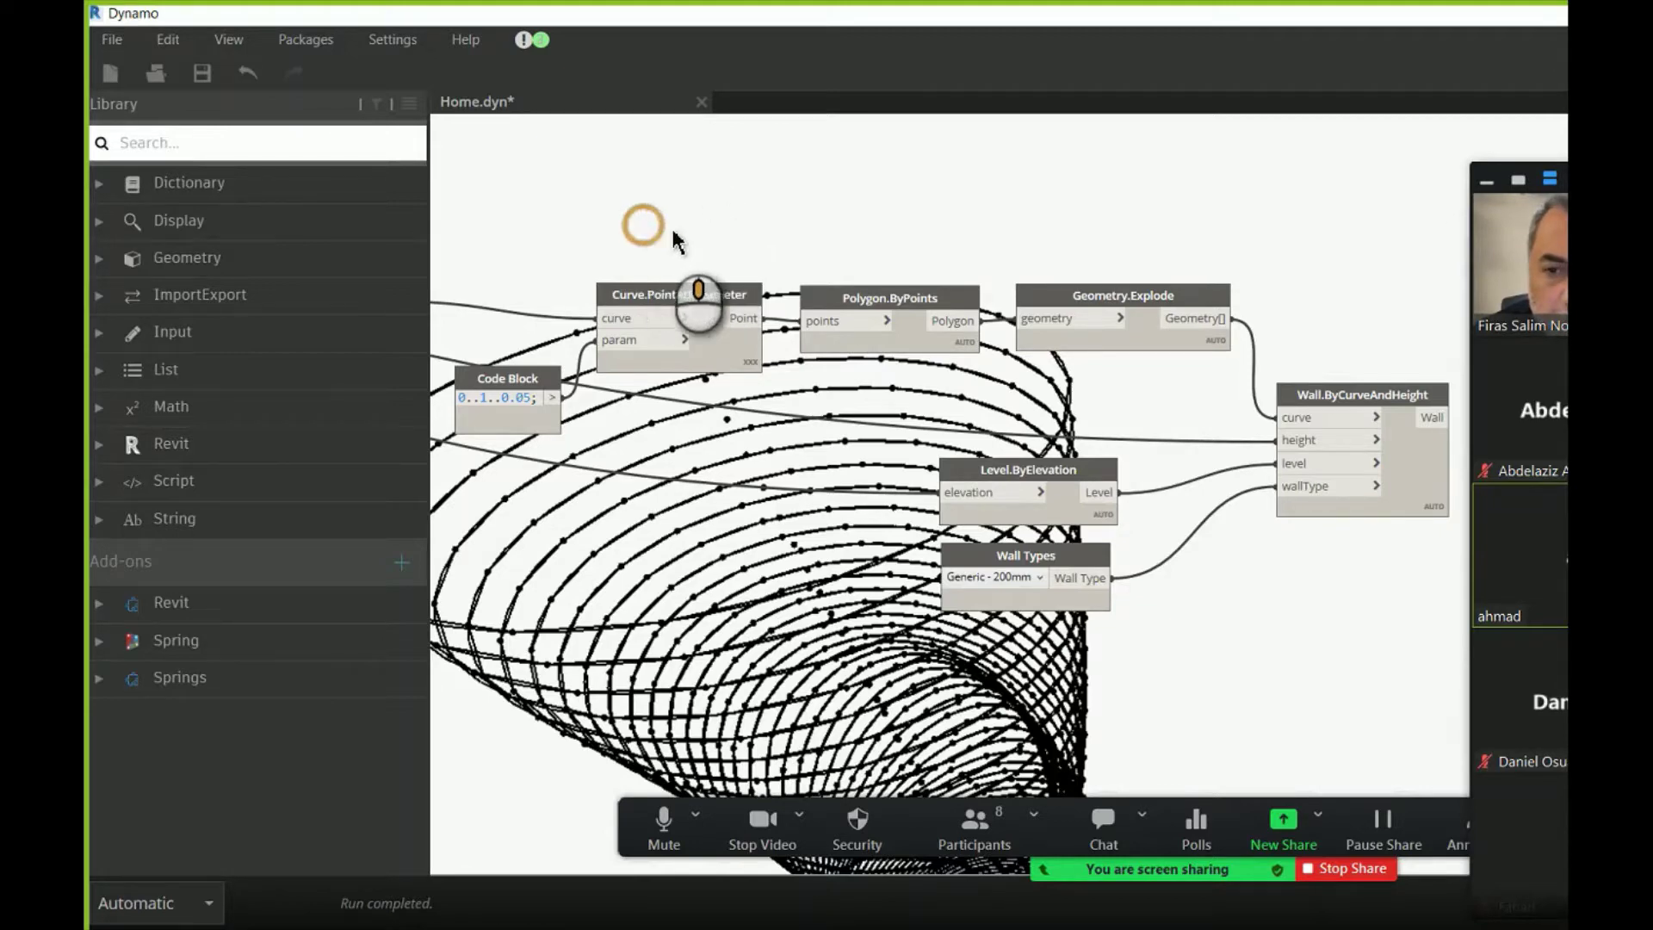
# - Select the Curve.PointAtParameter node and inspect its inputs and lacing marker up close
pyautogui.moveTo(675, 247); pyautogui.dragTo(930, 270, button='middle')
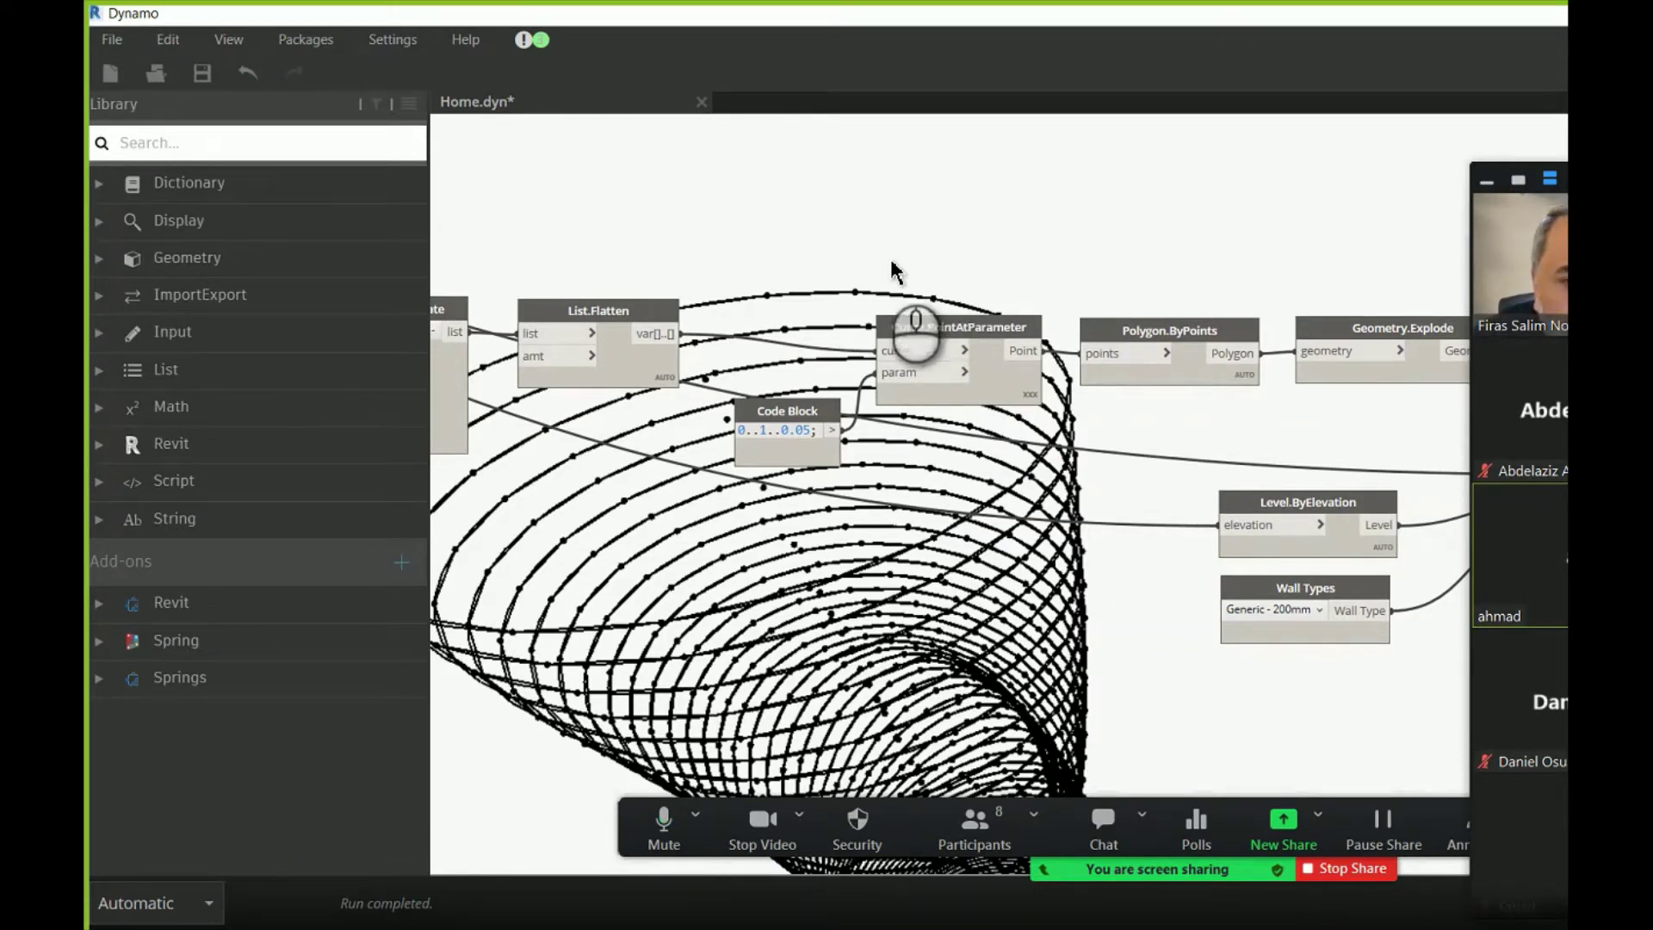
pyautogui.moveTo(889, 266)
pyautogui.mouseDown(button='middle')
pyautogui.moveTo(1111, 247)
pyautogui.moveTo(896, 251)
pyautogui.mouseUp(button='middle')
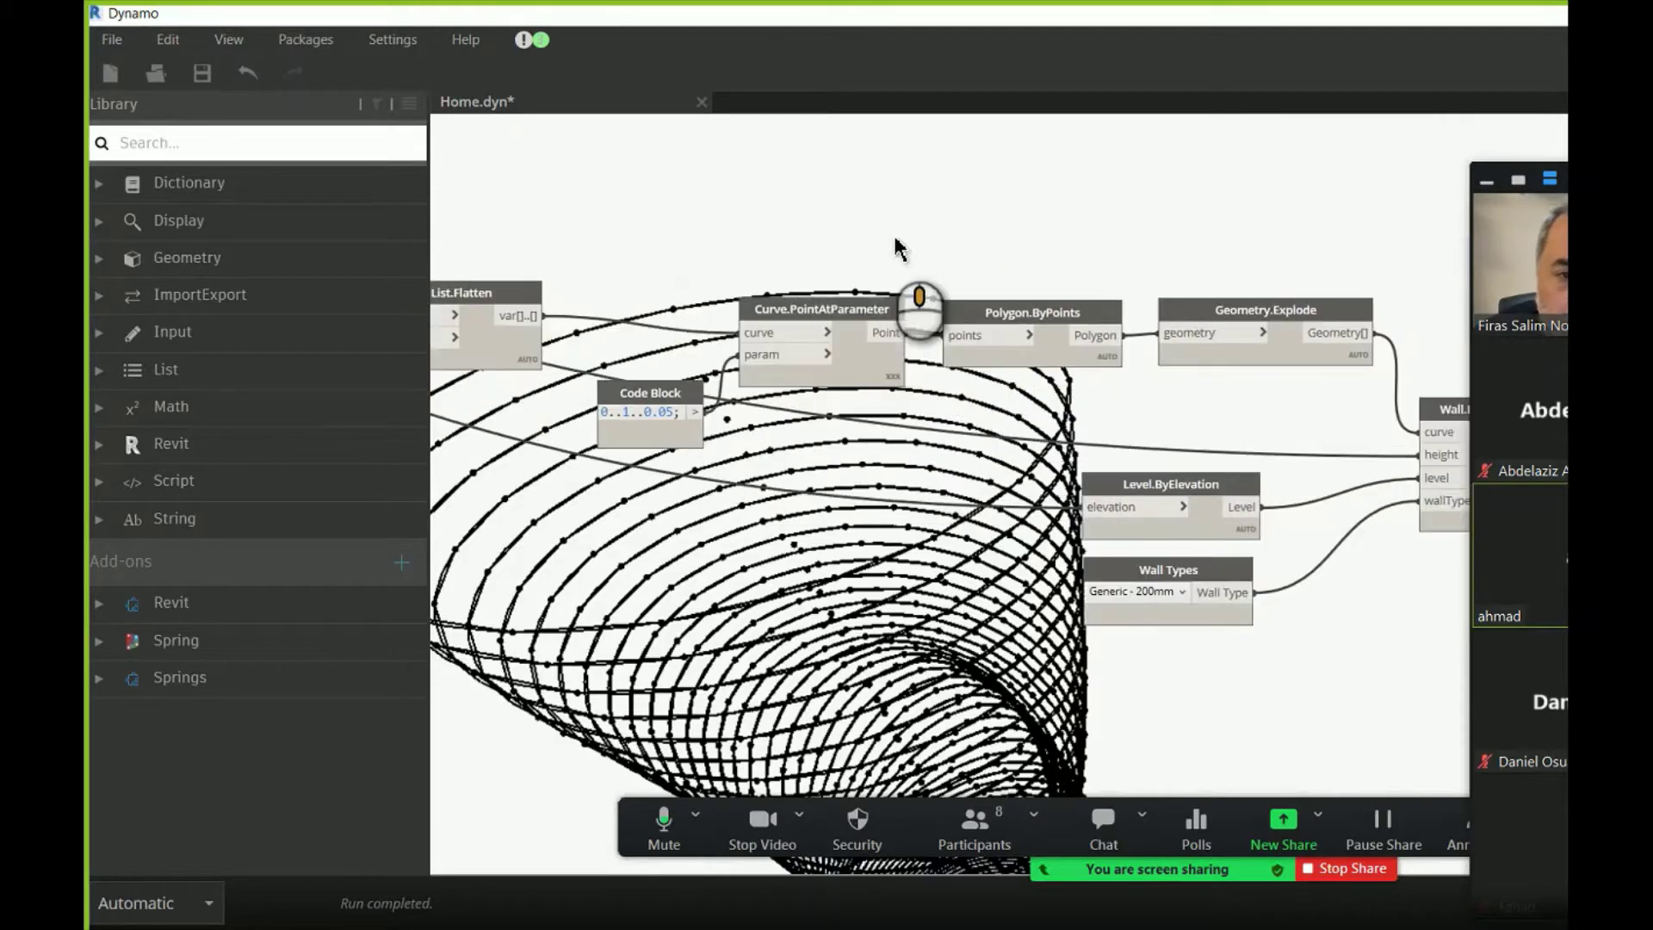
pyautogui.click(865, 366)
pyautogui.scroll(5, 866, 372)
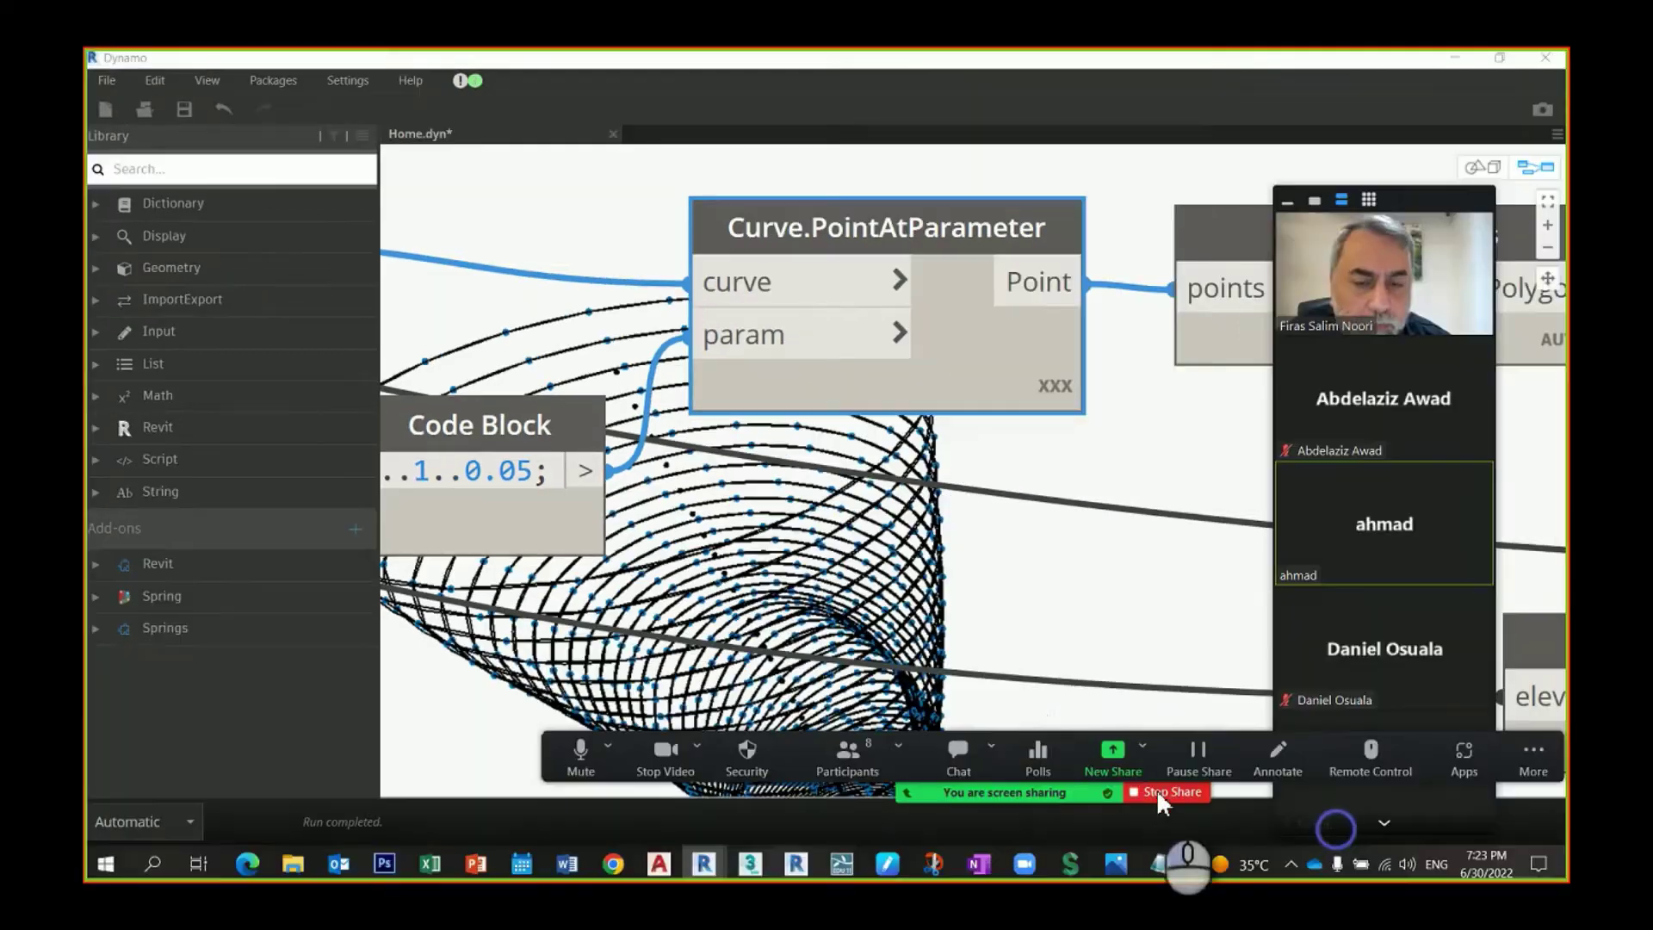
# - Stop sharing the screen, view the participant's shared Dynamo graph in Zoom, and request remote control of it
pyautogui.click(1348, 868)
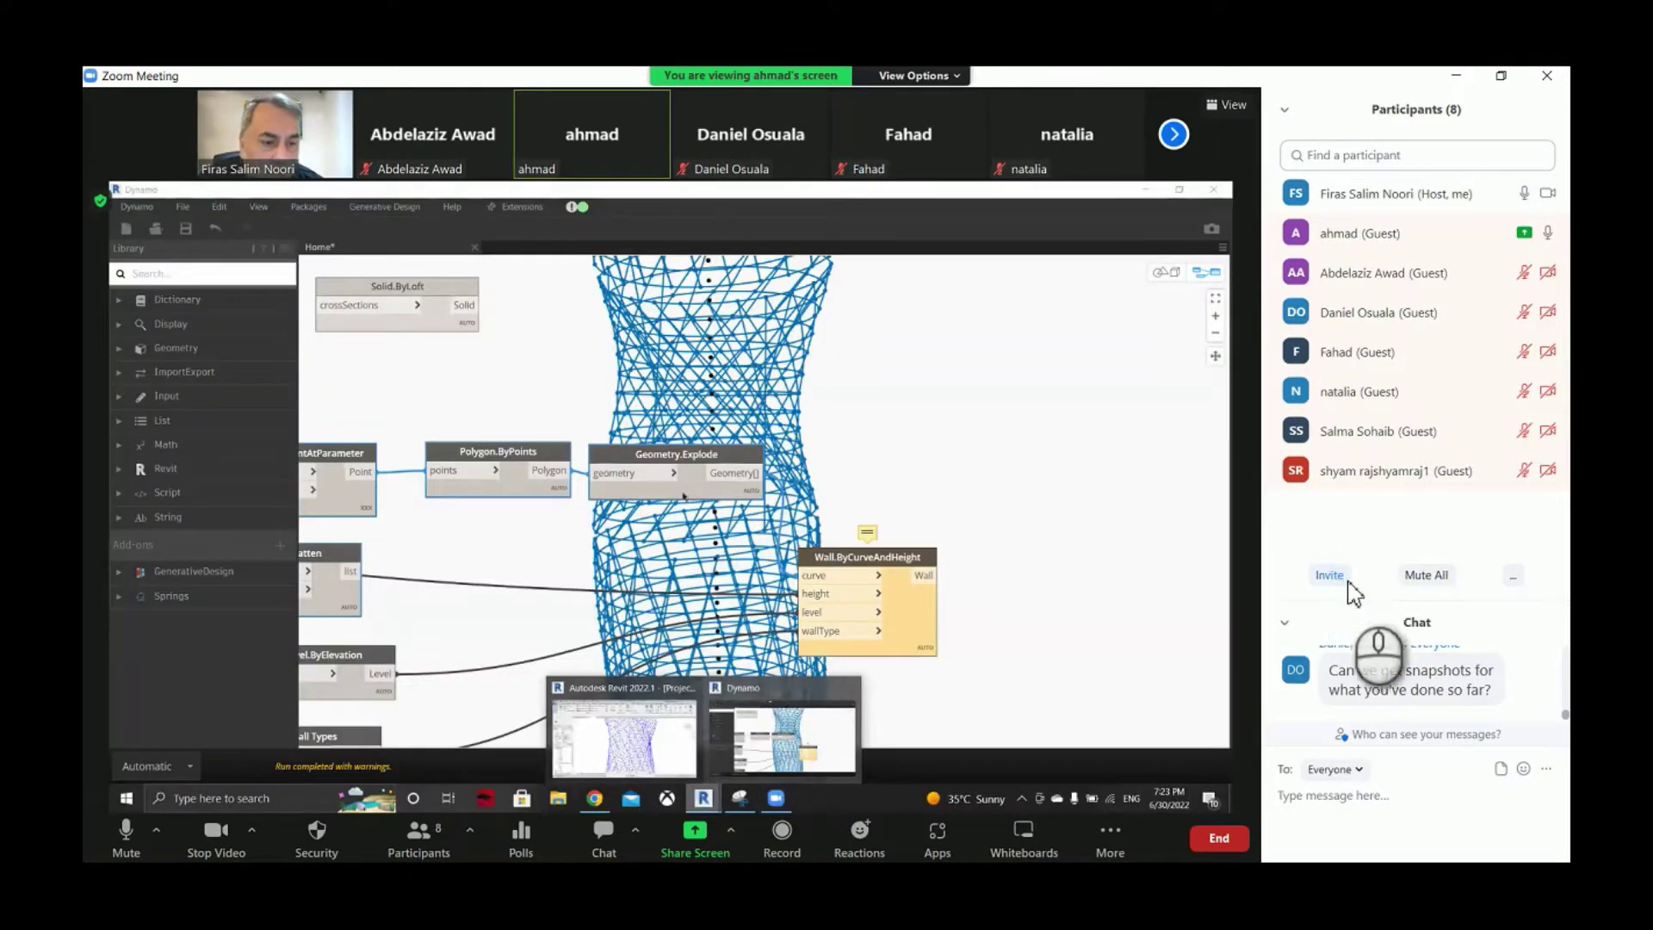
pyautogui.scroll(-3, 956, 436)
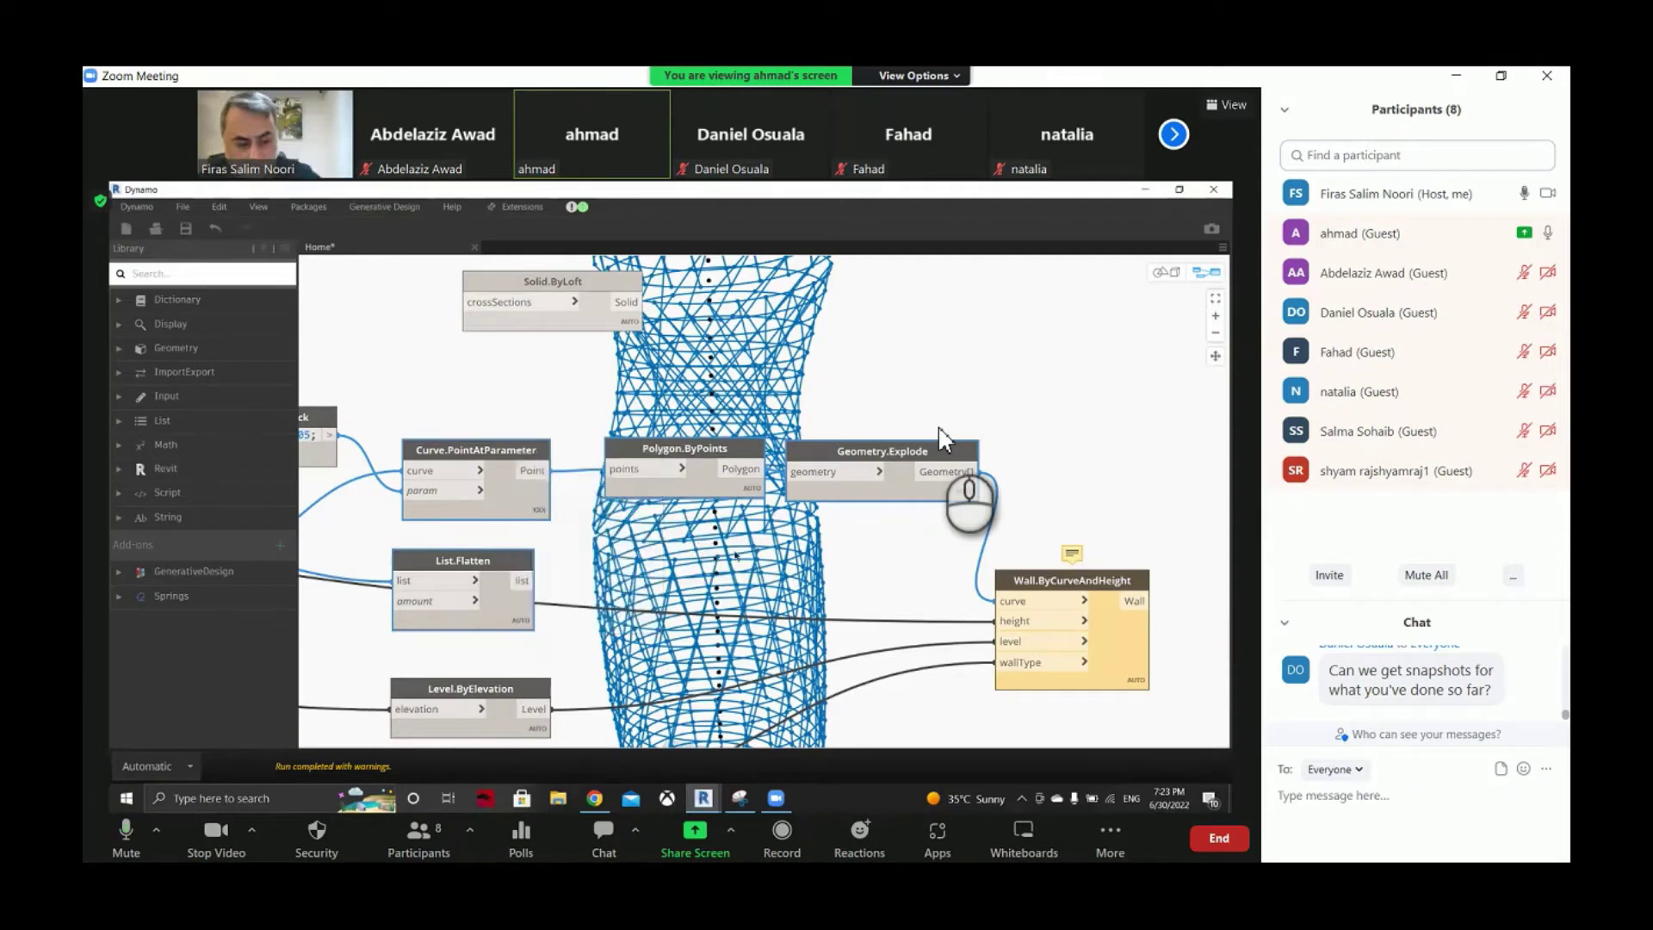
pyautogui.click(917, 75)
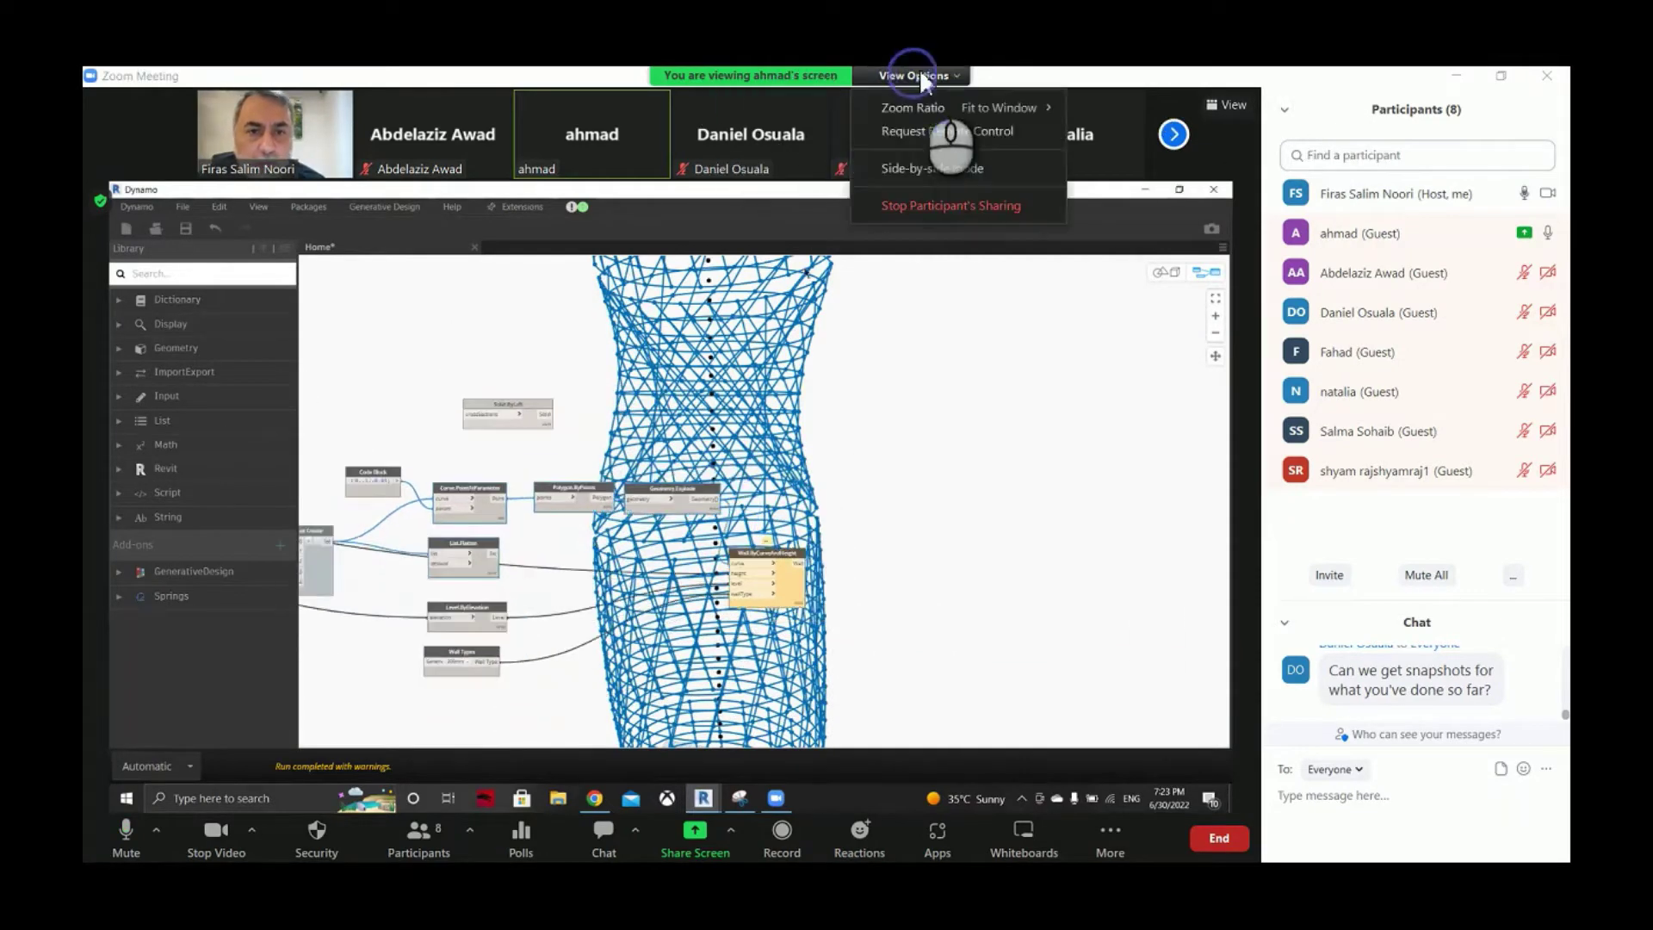
pyautogui.click(944, 131)
pyautogui.click(889, 554)
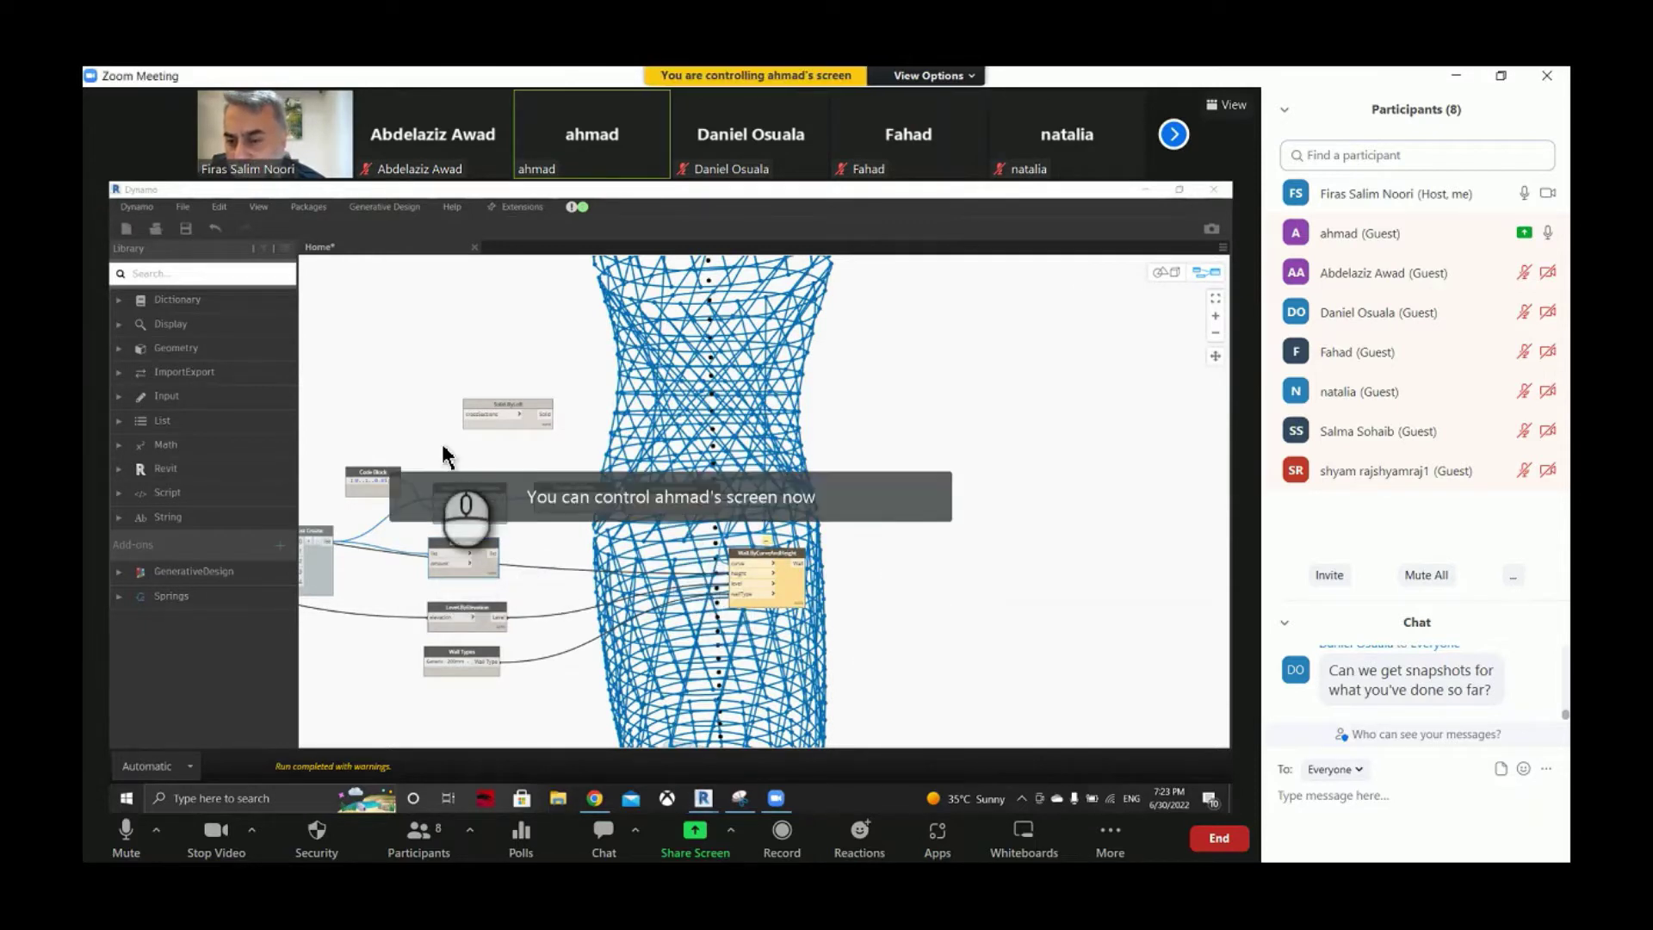
# - Move the List Create, Curve.PointAtParameter, Code Block and Polygon.ByPoints nodes upward in the participant's graph, clearing space around List.Flatten
pyautogui.scroll(2, 446, 457)
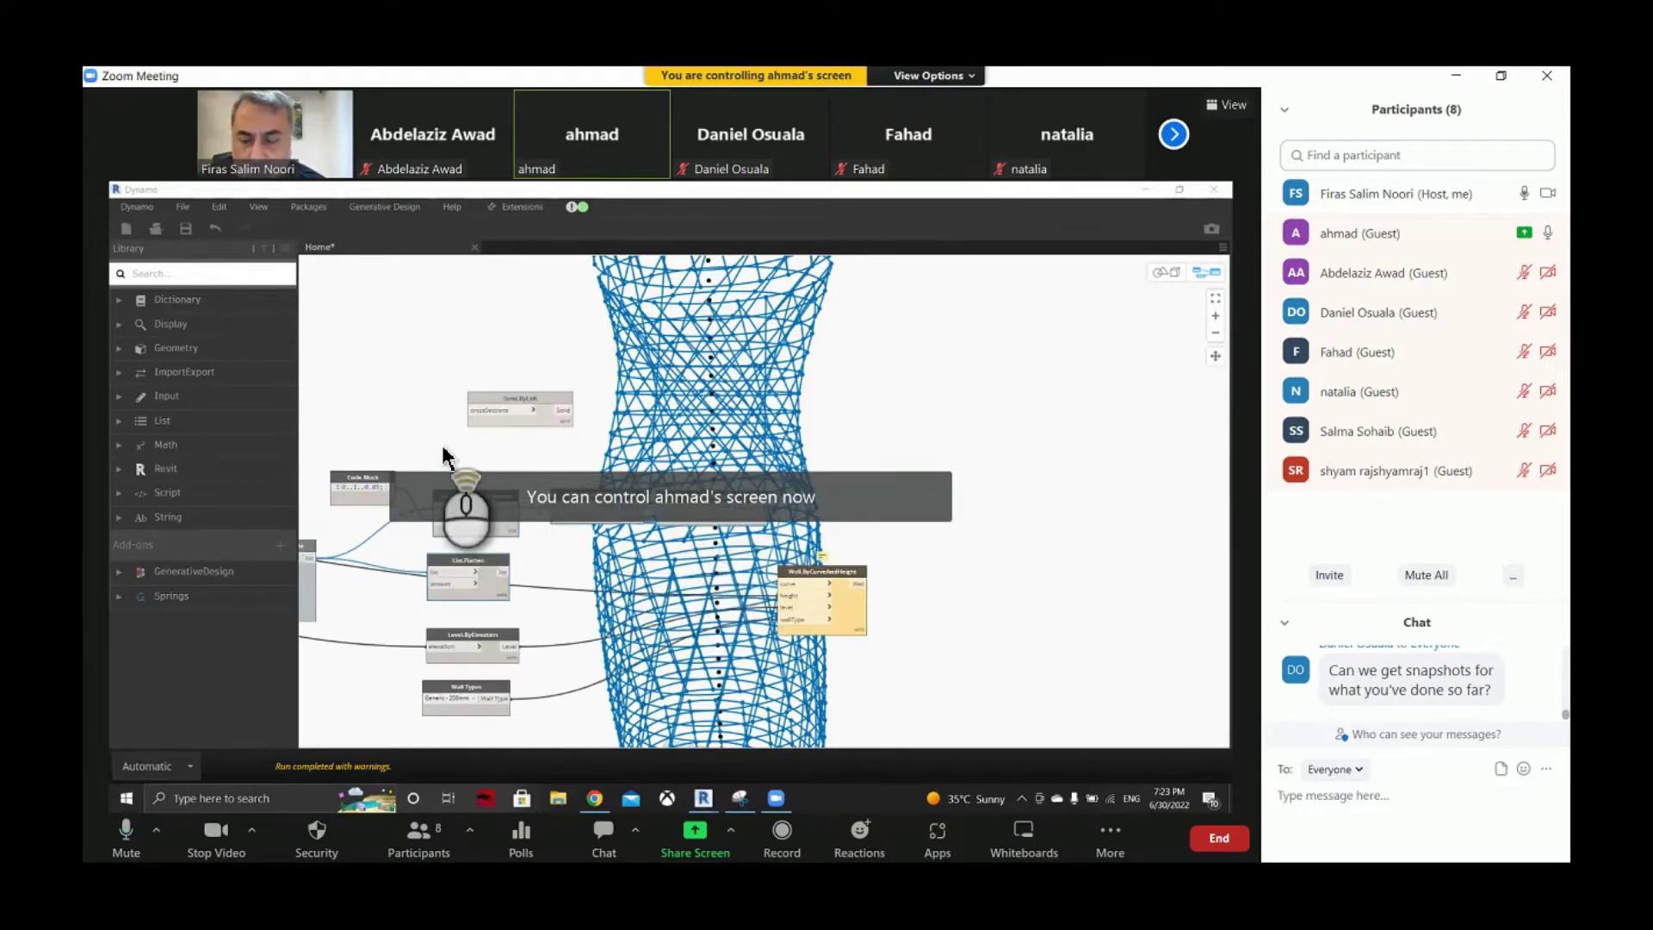
pyautogui.scroll(3, 443, 458)
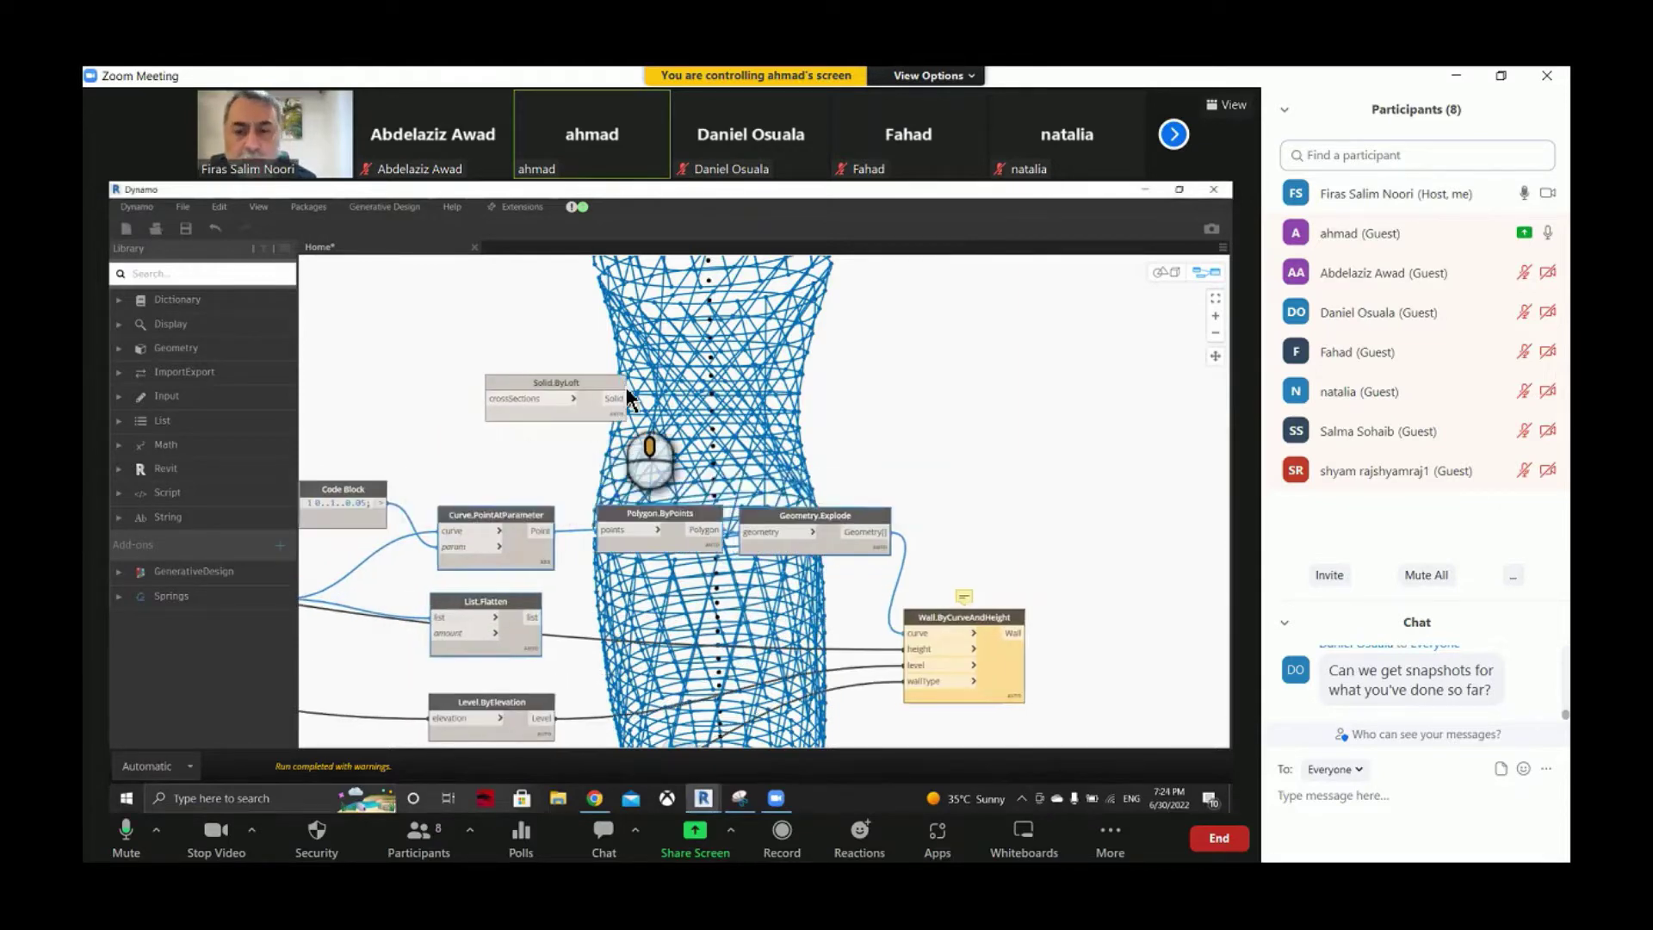
pyautogui.moveTo(627, 396); pyautogui.dragTo(662, 360, button='middle')
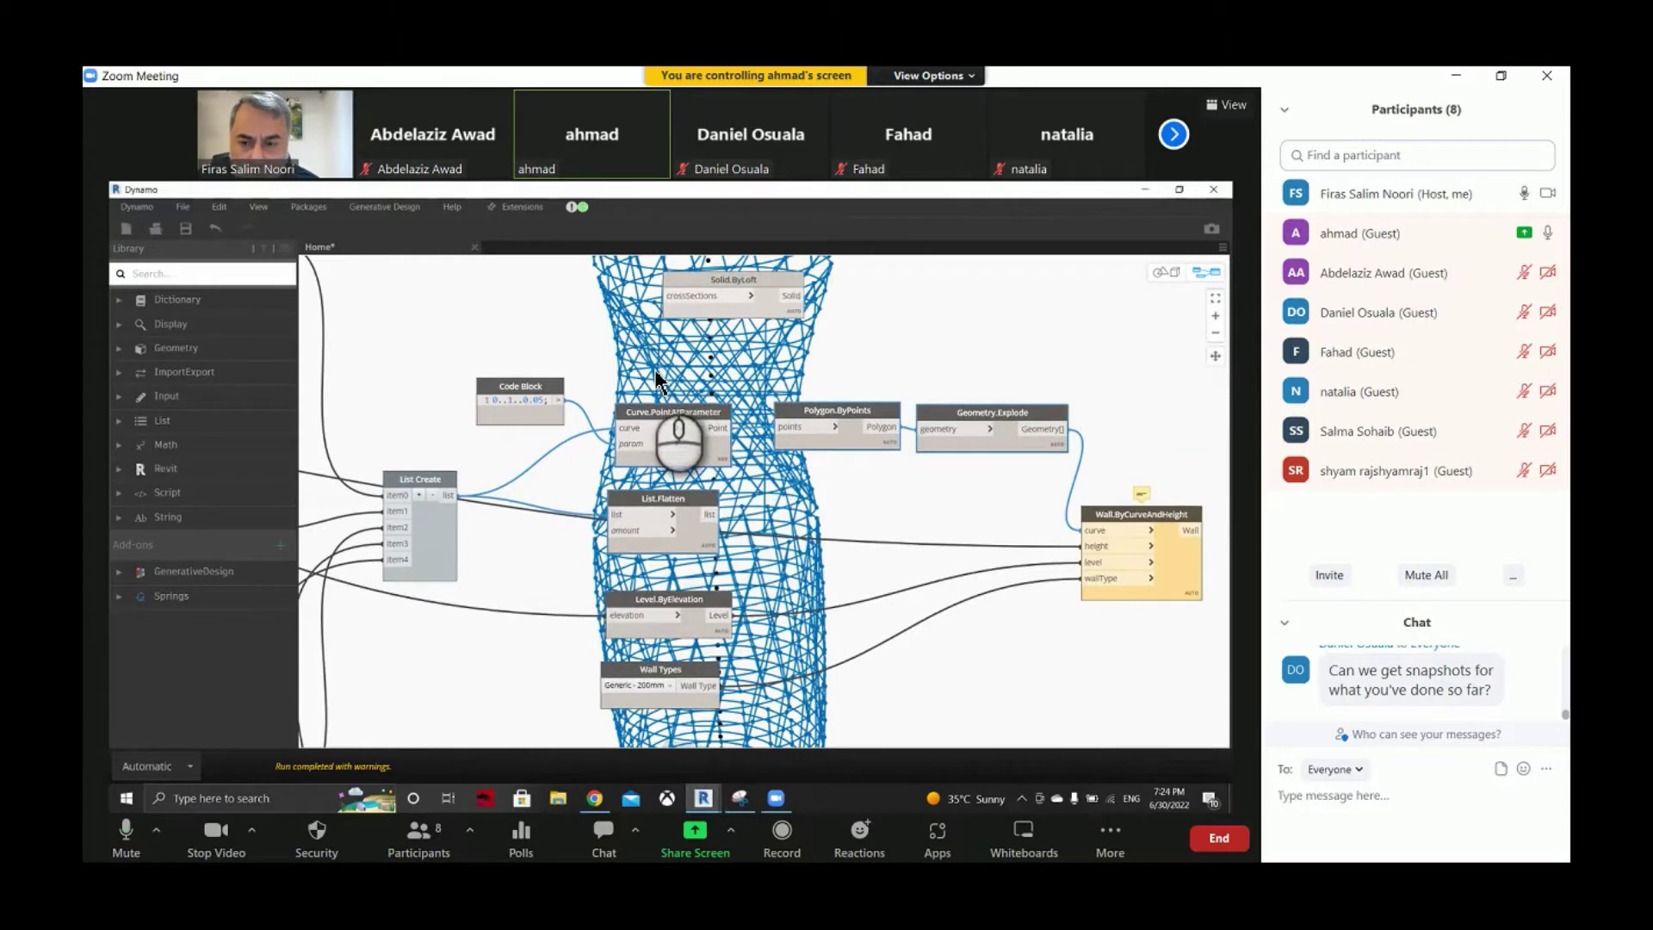
pyautogui.scroll(2, 656, 378)
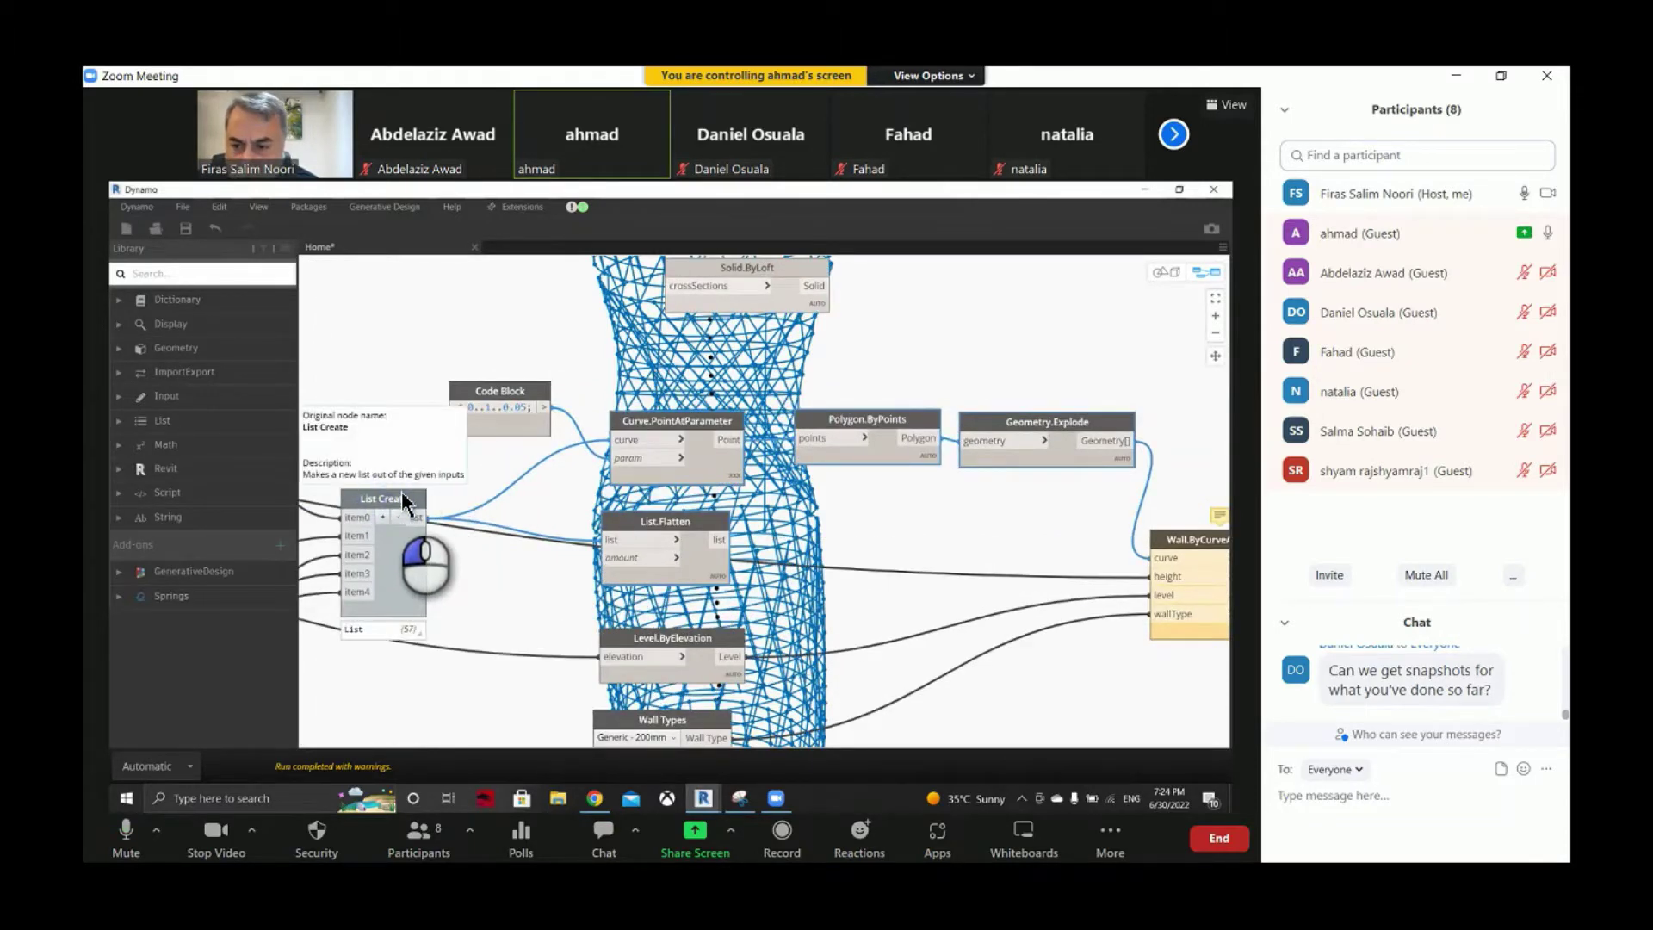
pyautogui.moveTo(400, 504); pyautogui.dragTo(403, 475)
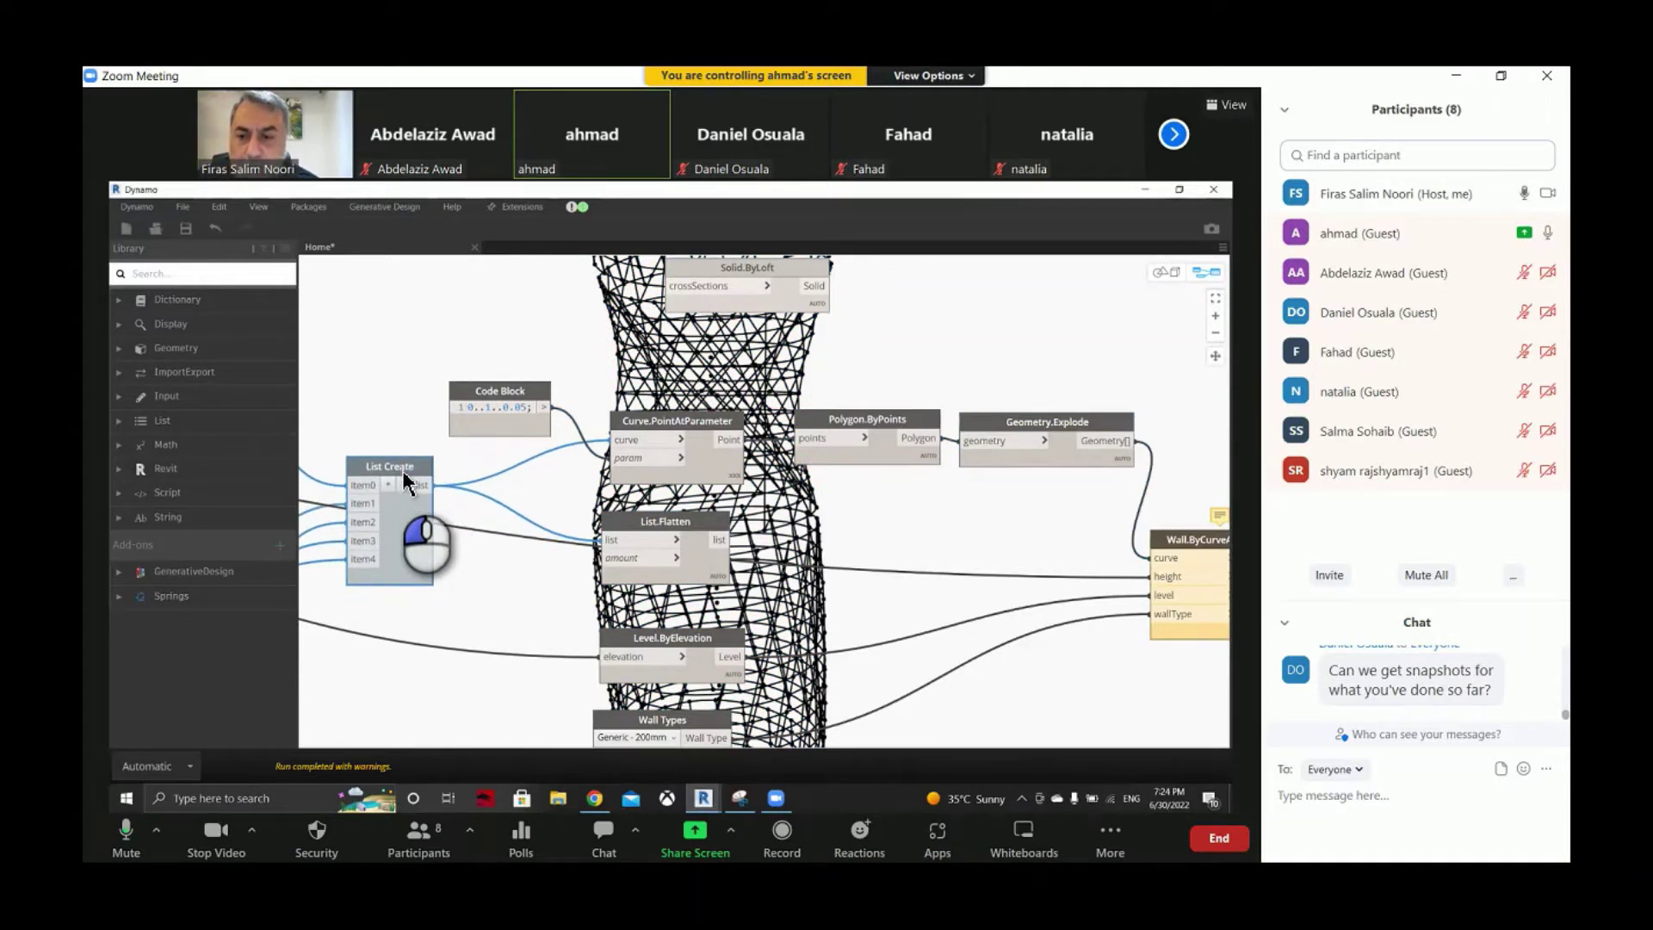
pyautogui.click(683, 404)
pyautogui.moveTo(682, 405); pyautogui.dragTo(677, 348)
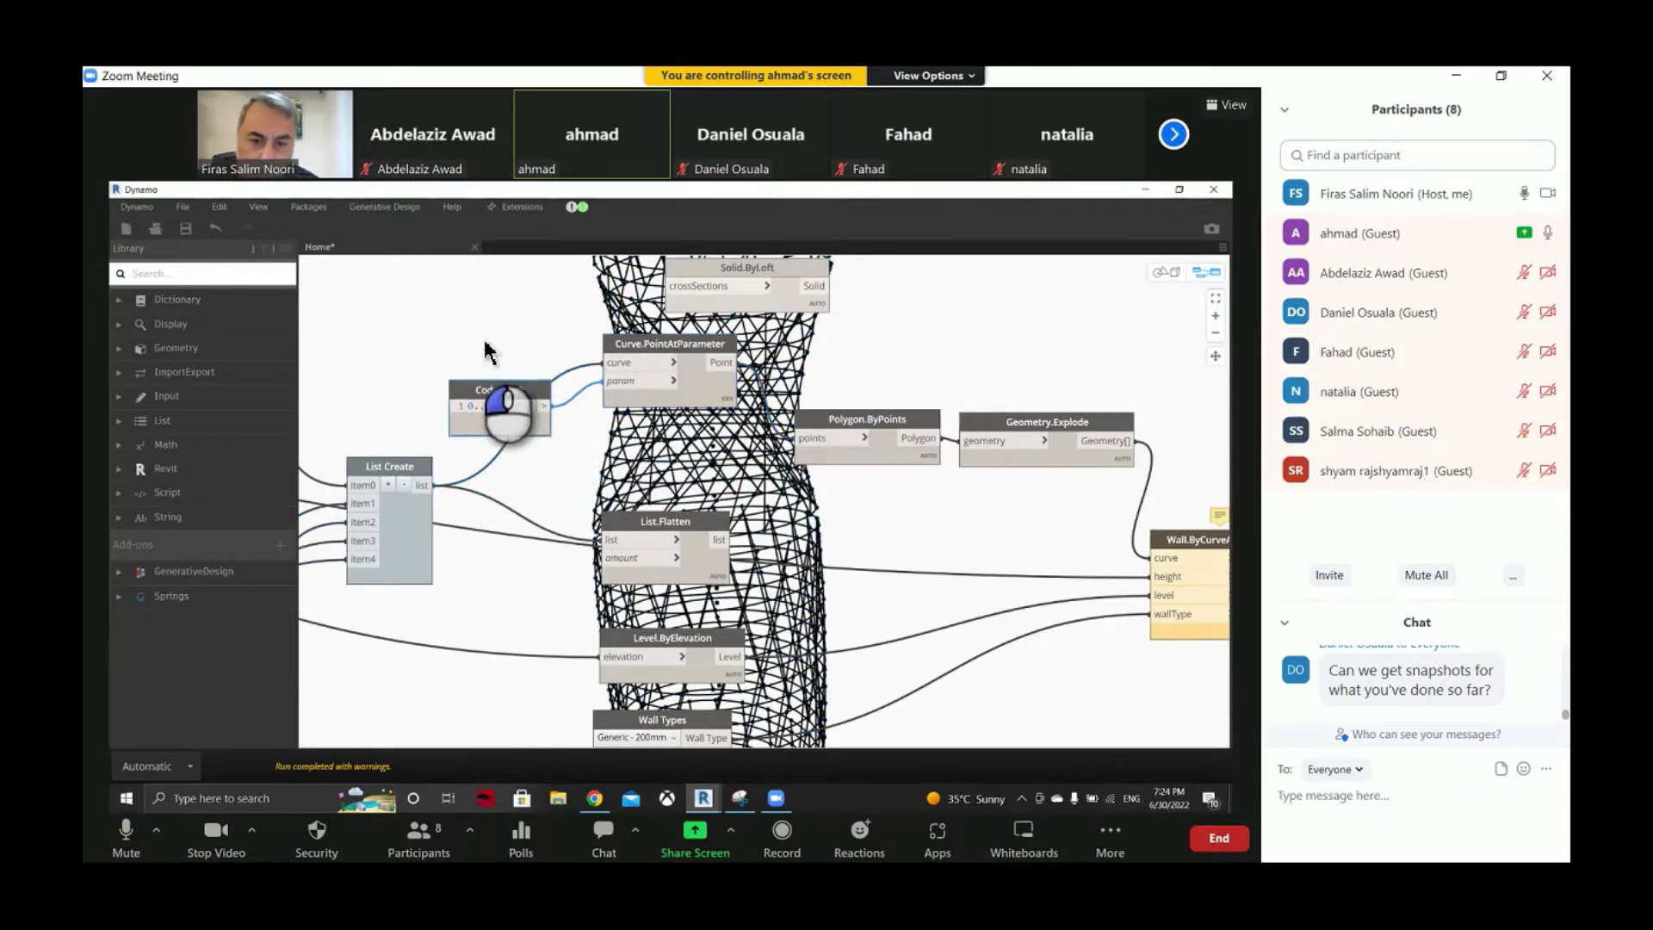
pyautogui.moveTo(516, 392); pyautogui.dragTo(470, 343)
pyautogui.moveTo(900, 421); pyautogui.dragTo(884, 366)
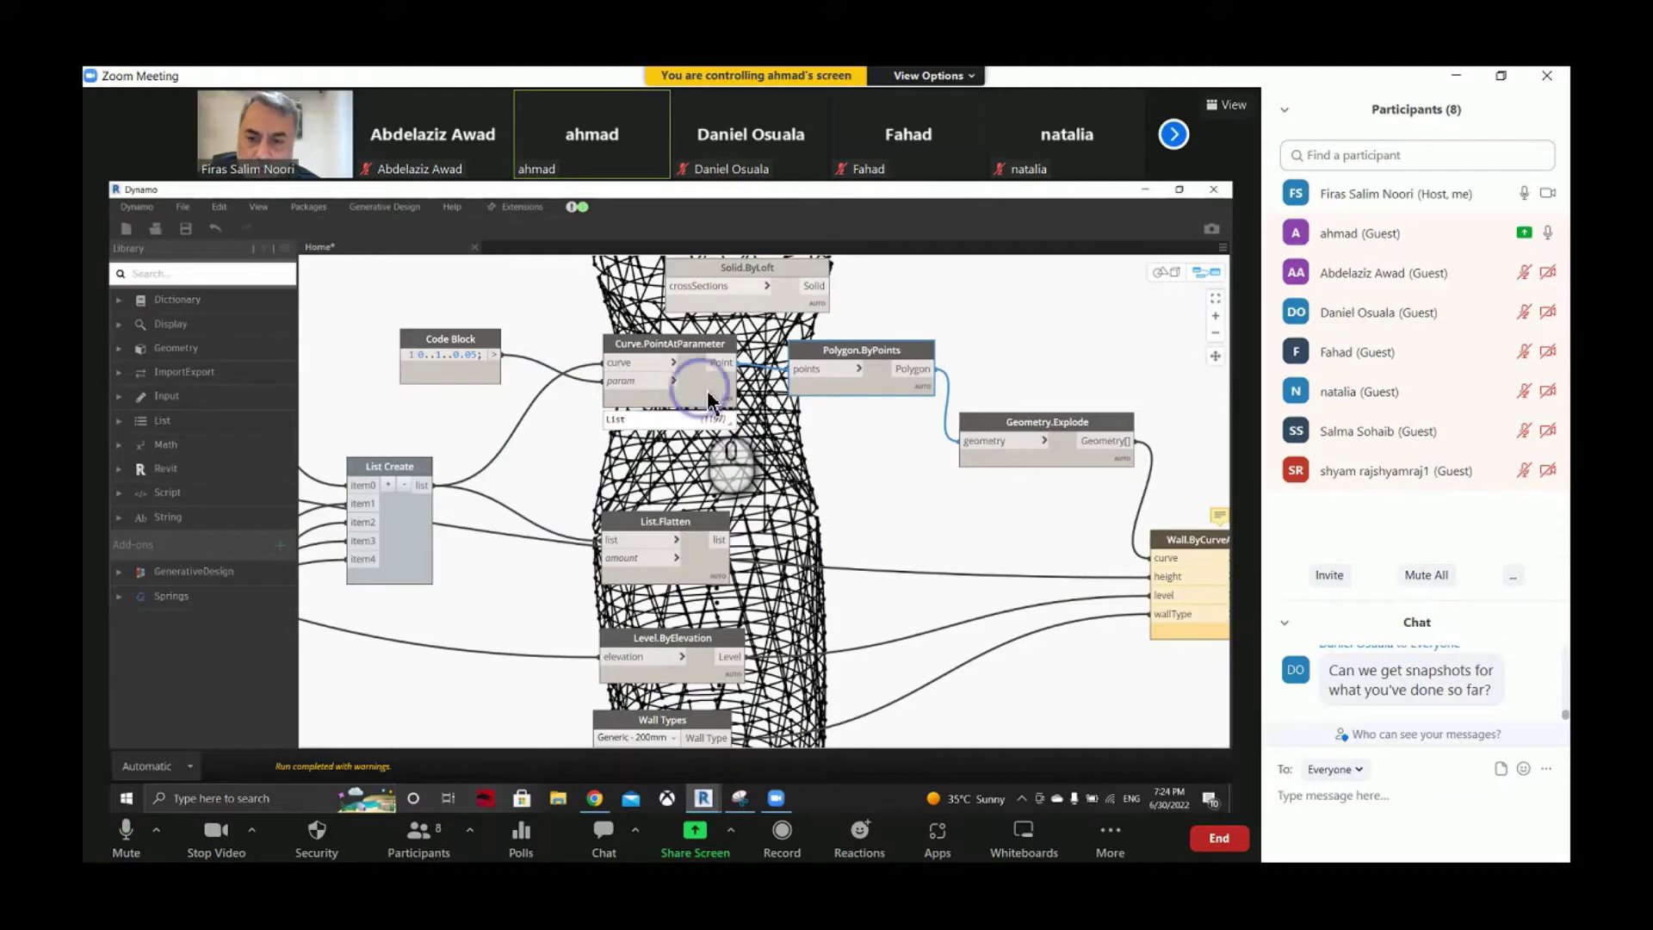
# - Select Curve.PointAtParameter and pin open the List Create node's output preview to examine its list structure
pyautogui.click(707, 398)
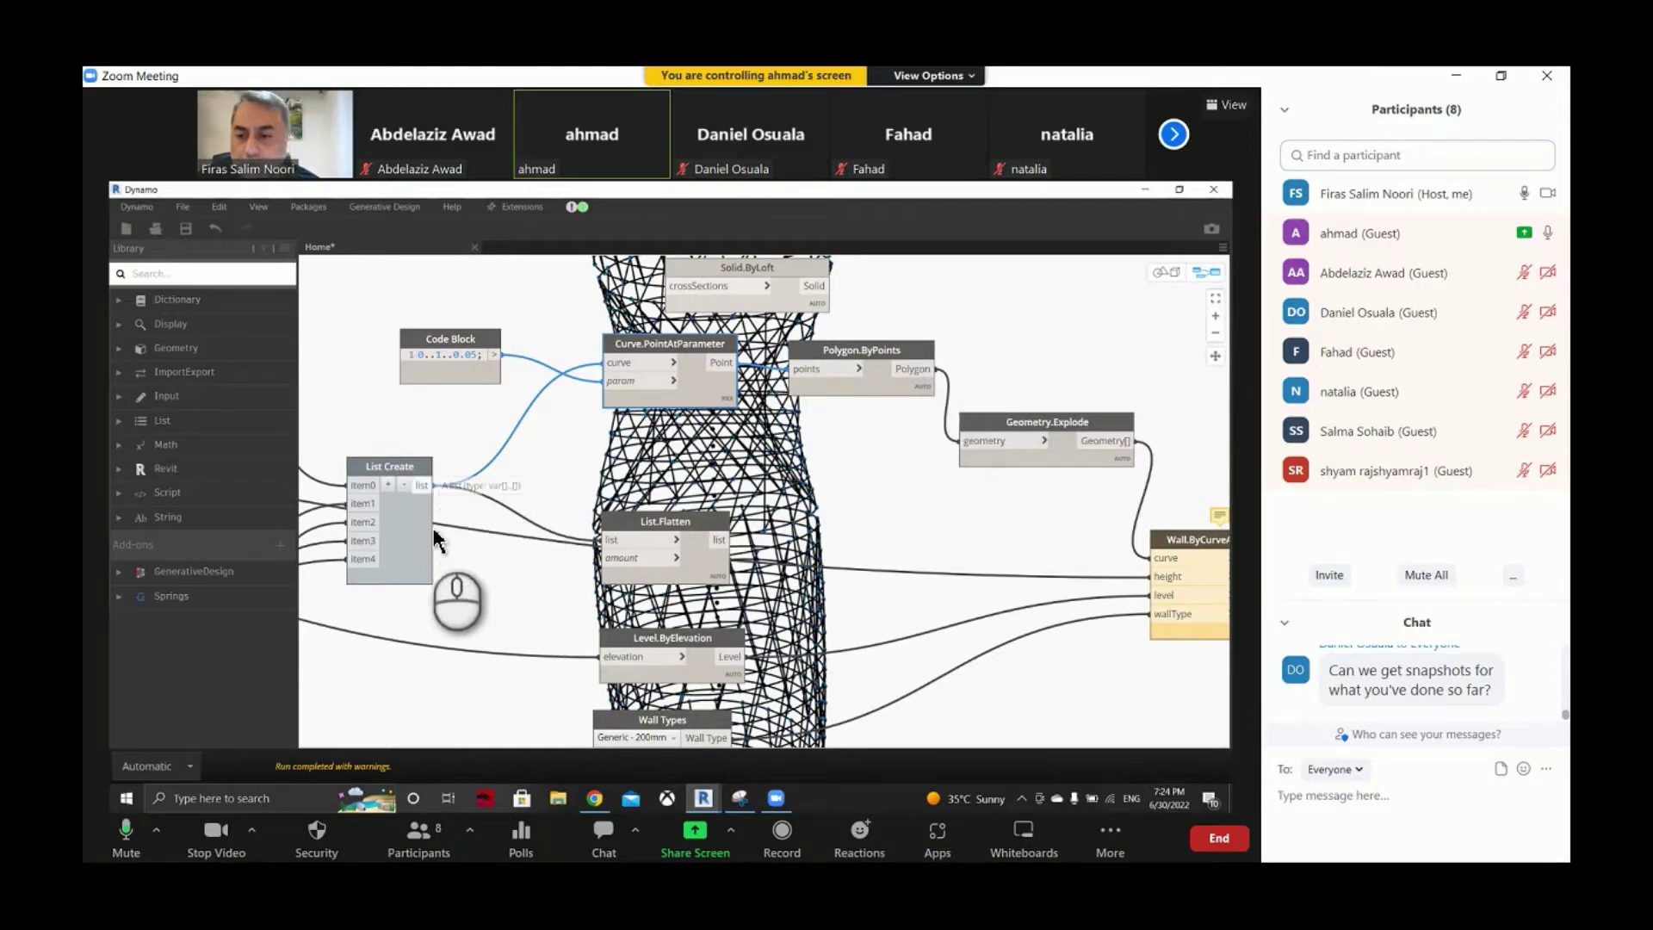
pyautogui.moveTo(431, 611)
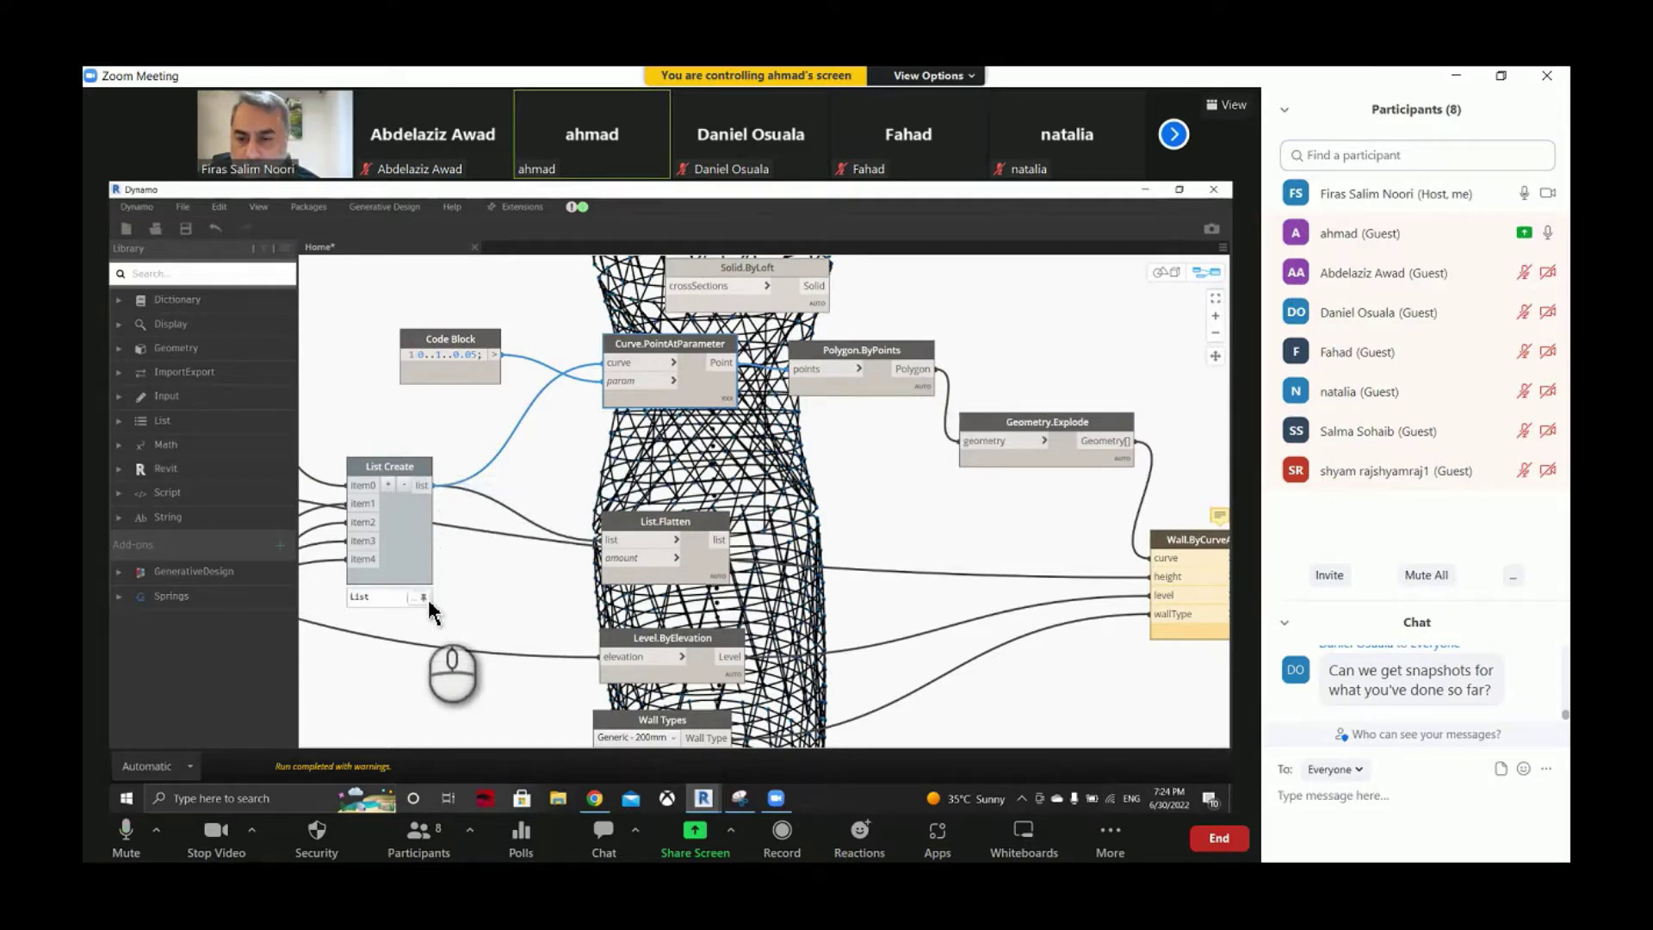
pyautogui.click(422, 596)
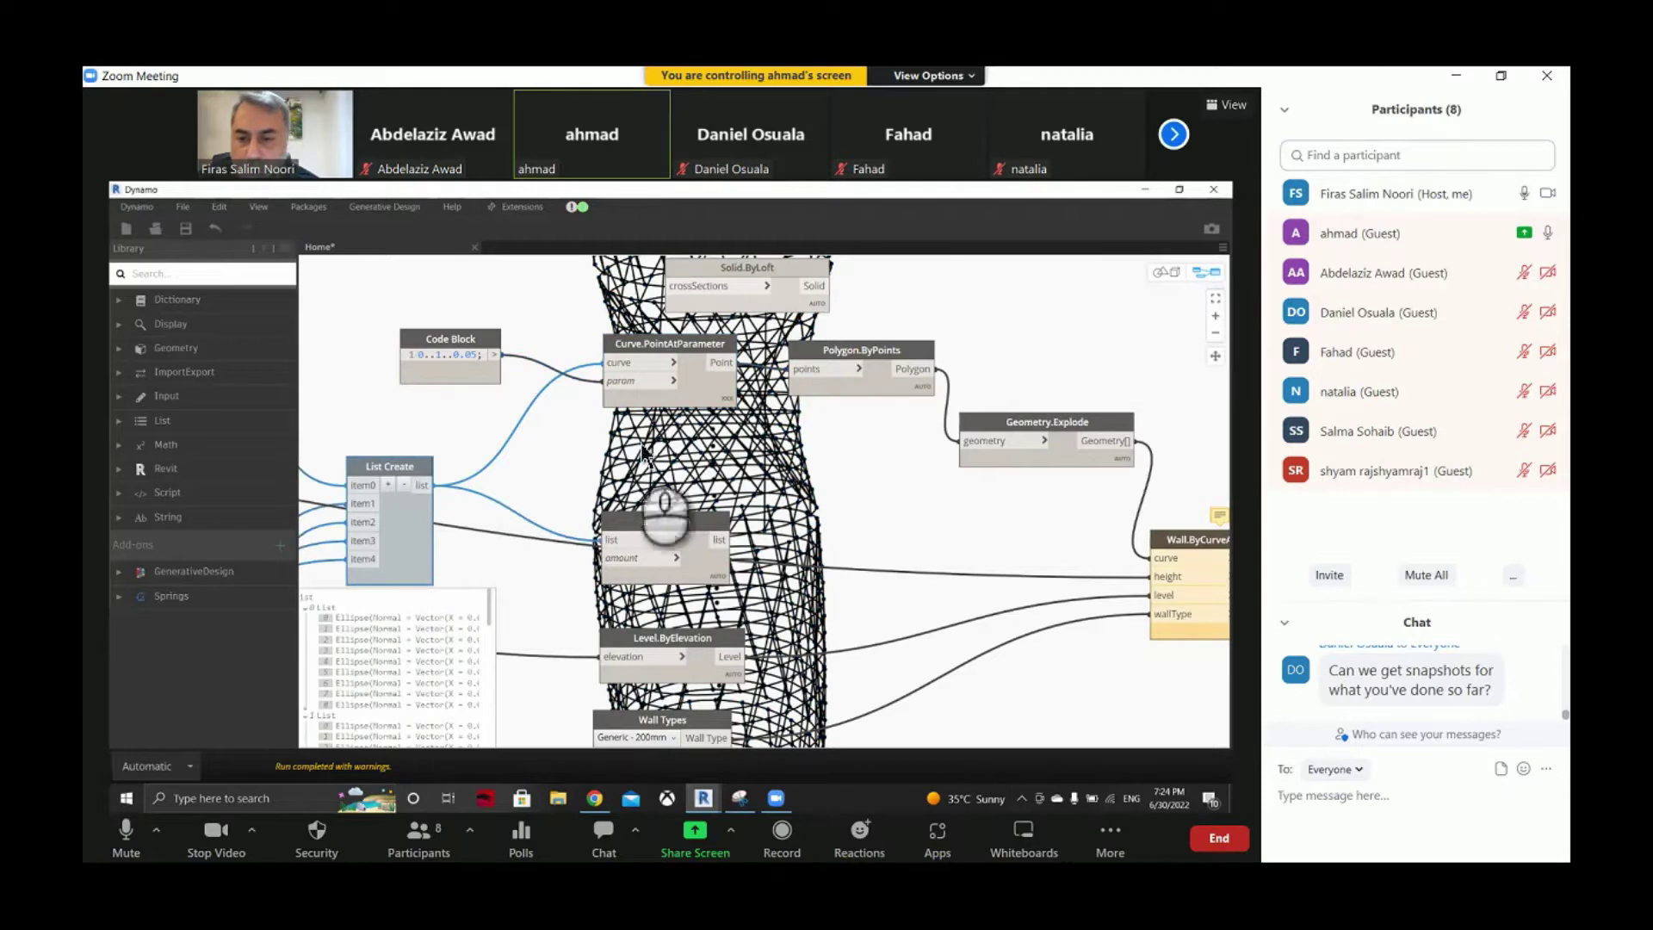
# - Place List.Flatten beside List Create and connect its list output to the curve input of Curve.PointAtParameter
pyautogui.moveTo(600, 513); pyautogui.dragTo(491, 458)
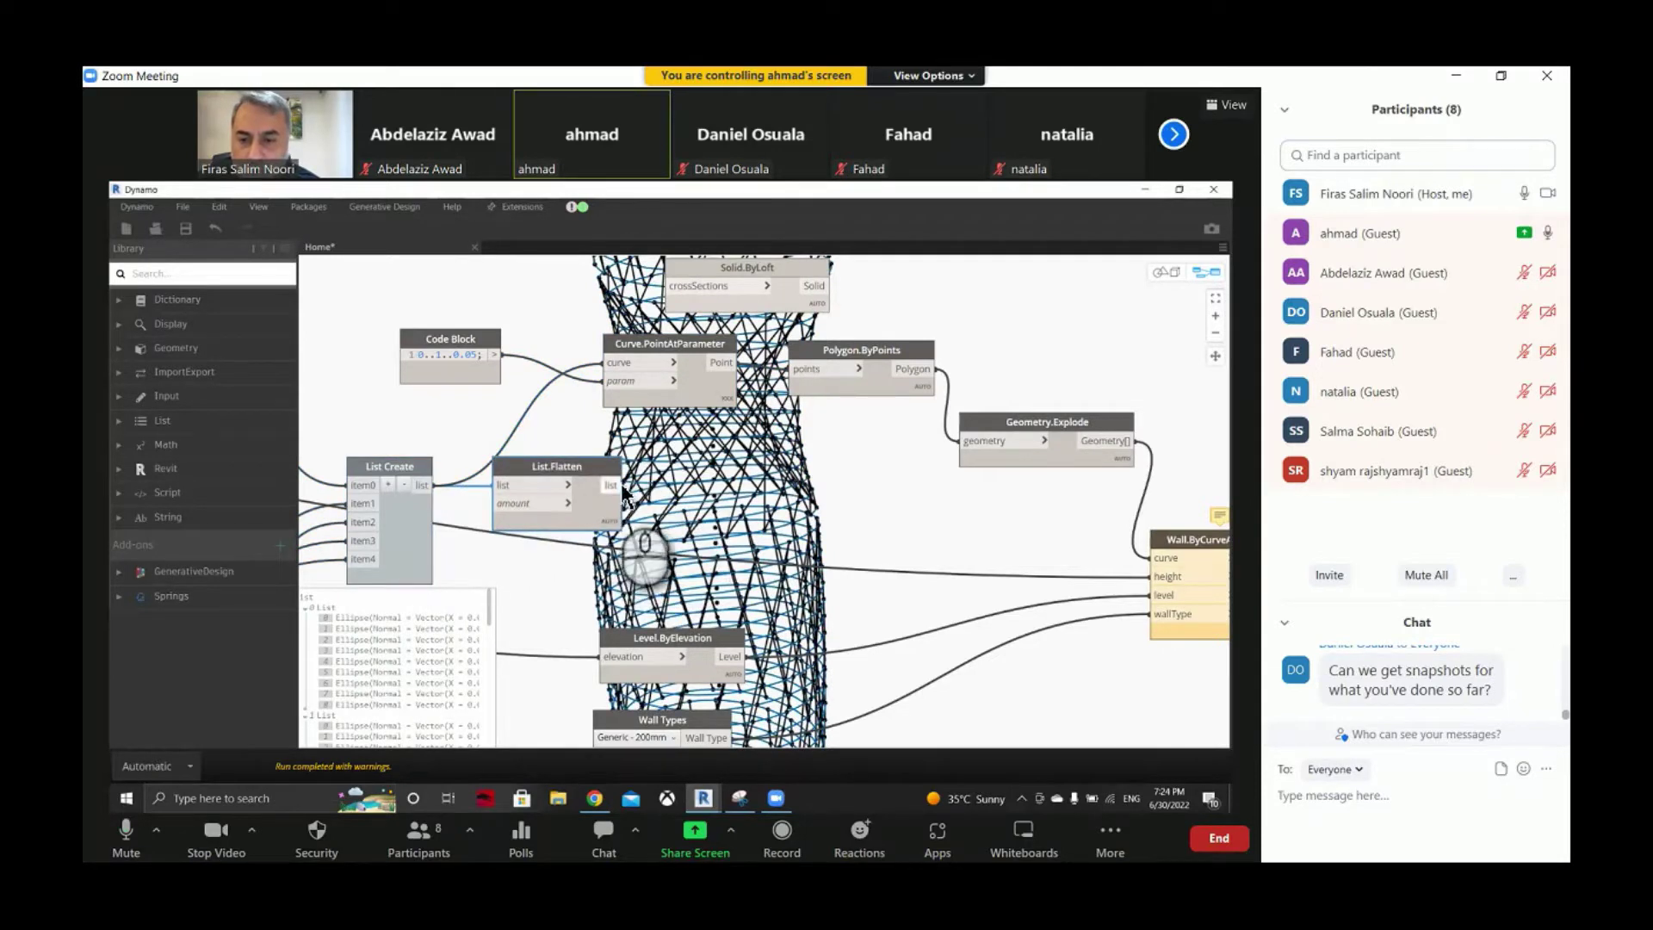
pyautogui.click(598, 355)
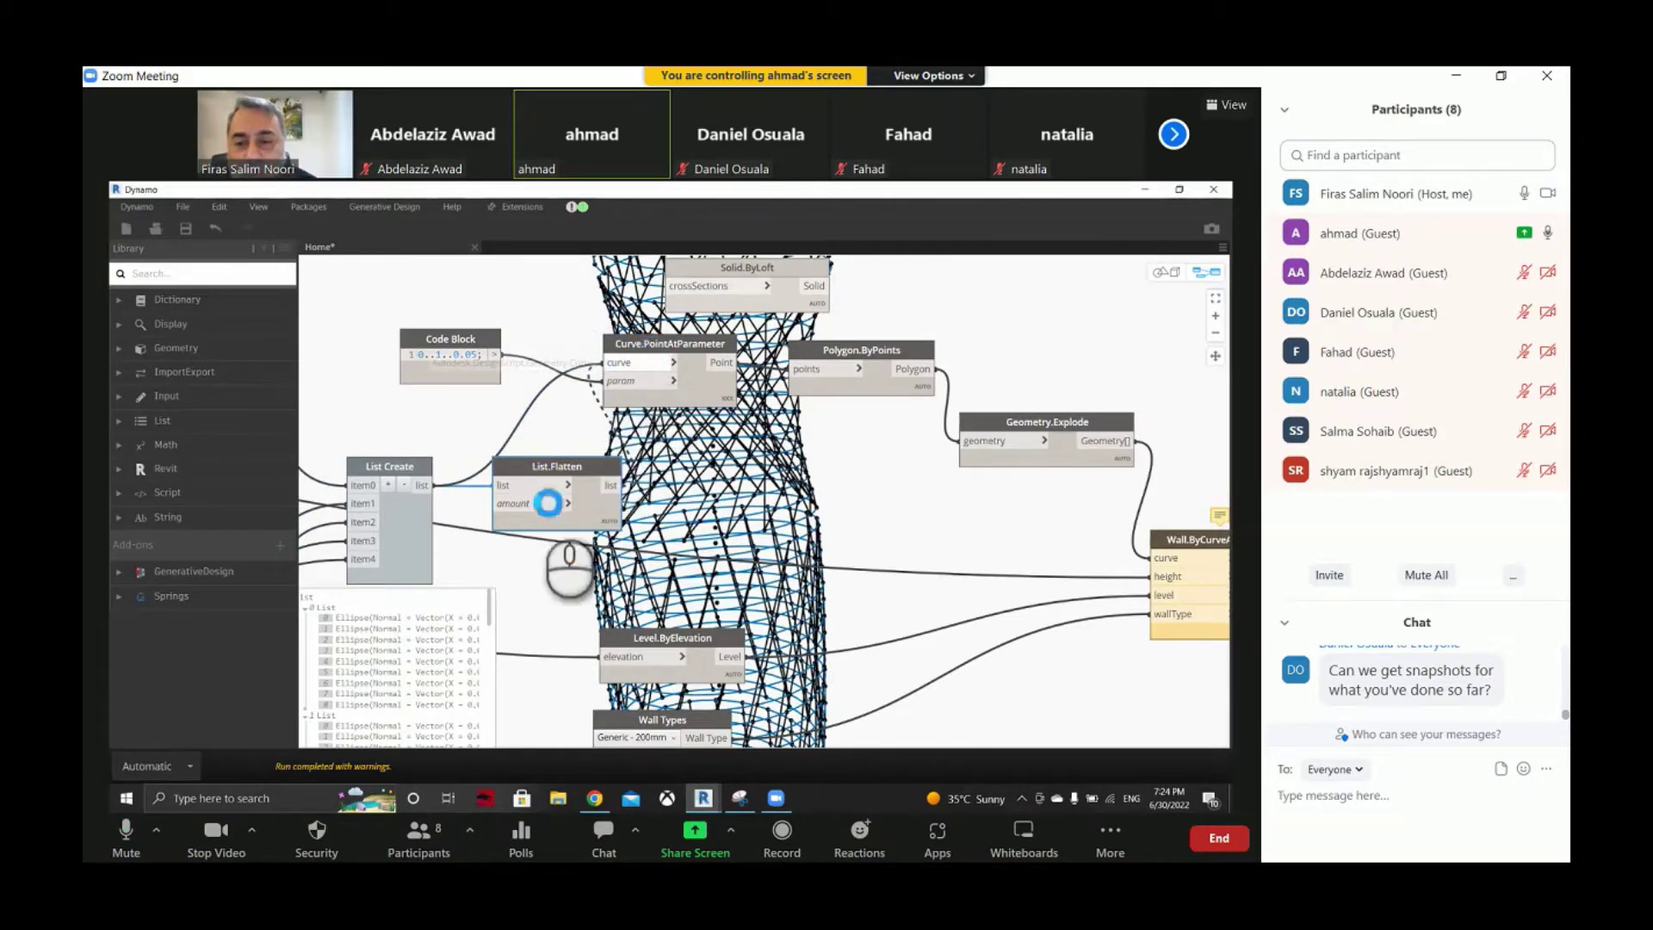
pyautogui.click(668, 494)
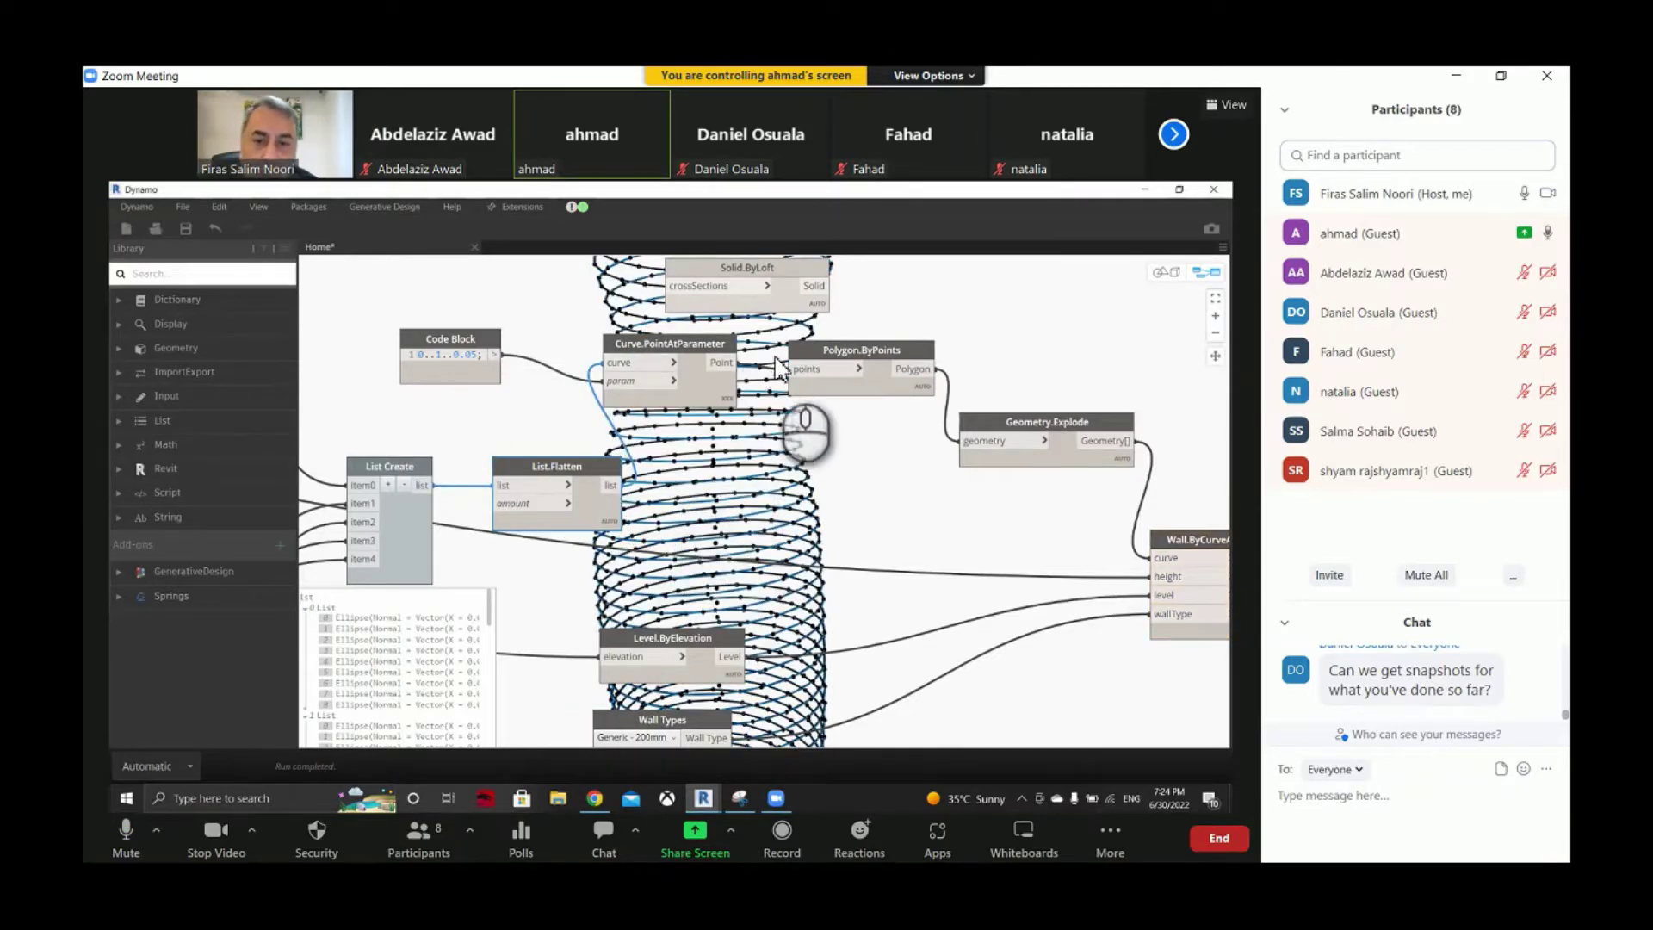
# - Select Polygon.ByPoints and Geometry.Explode in turn, and examine the tower's rings from above in the 3D preview
pyautogui.click(829, 360)
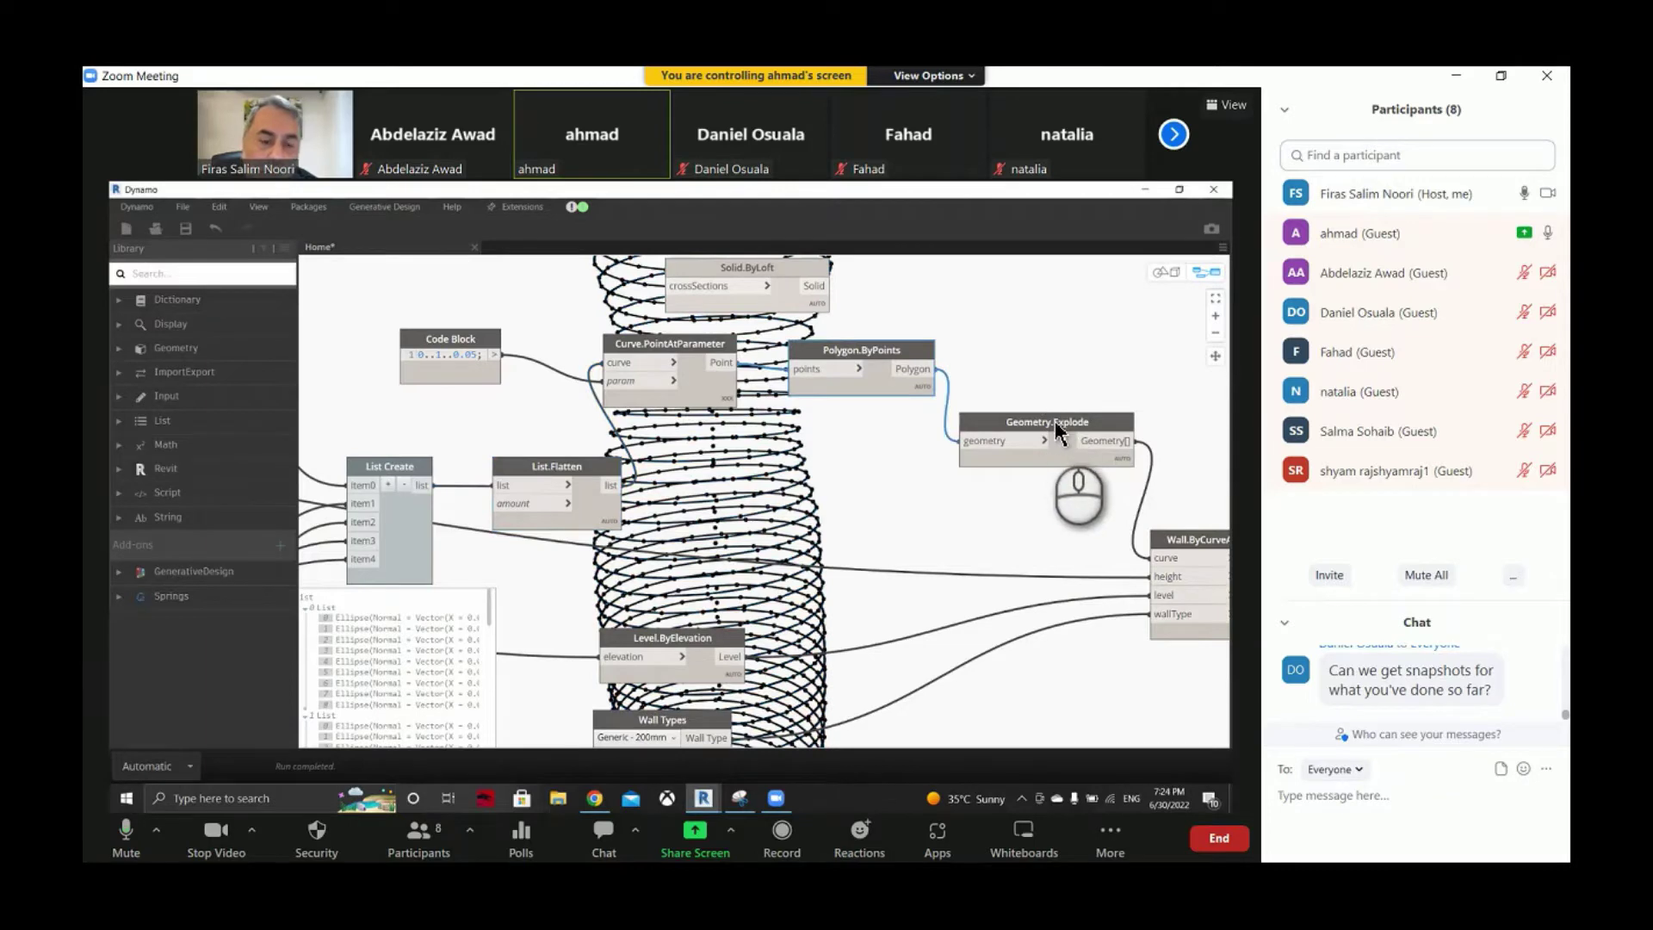
pyautogui.click(1055, 425)
pyautogui.moveTo(964, 535); pyautogui.dragTo(887, 499, button='middle')
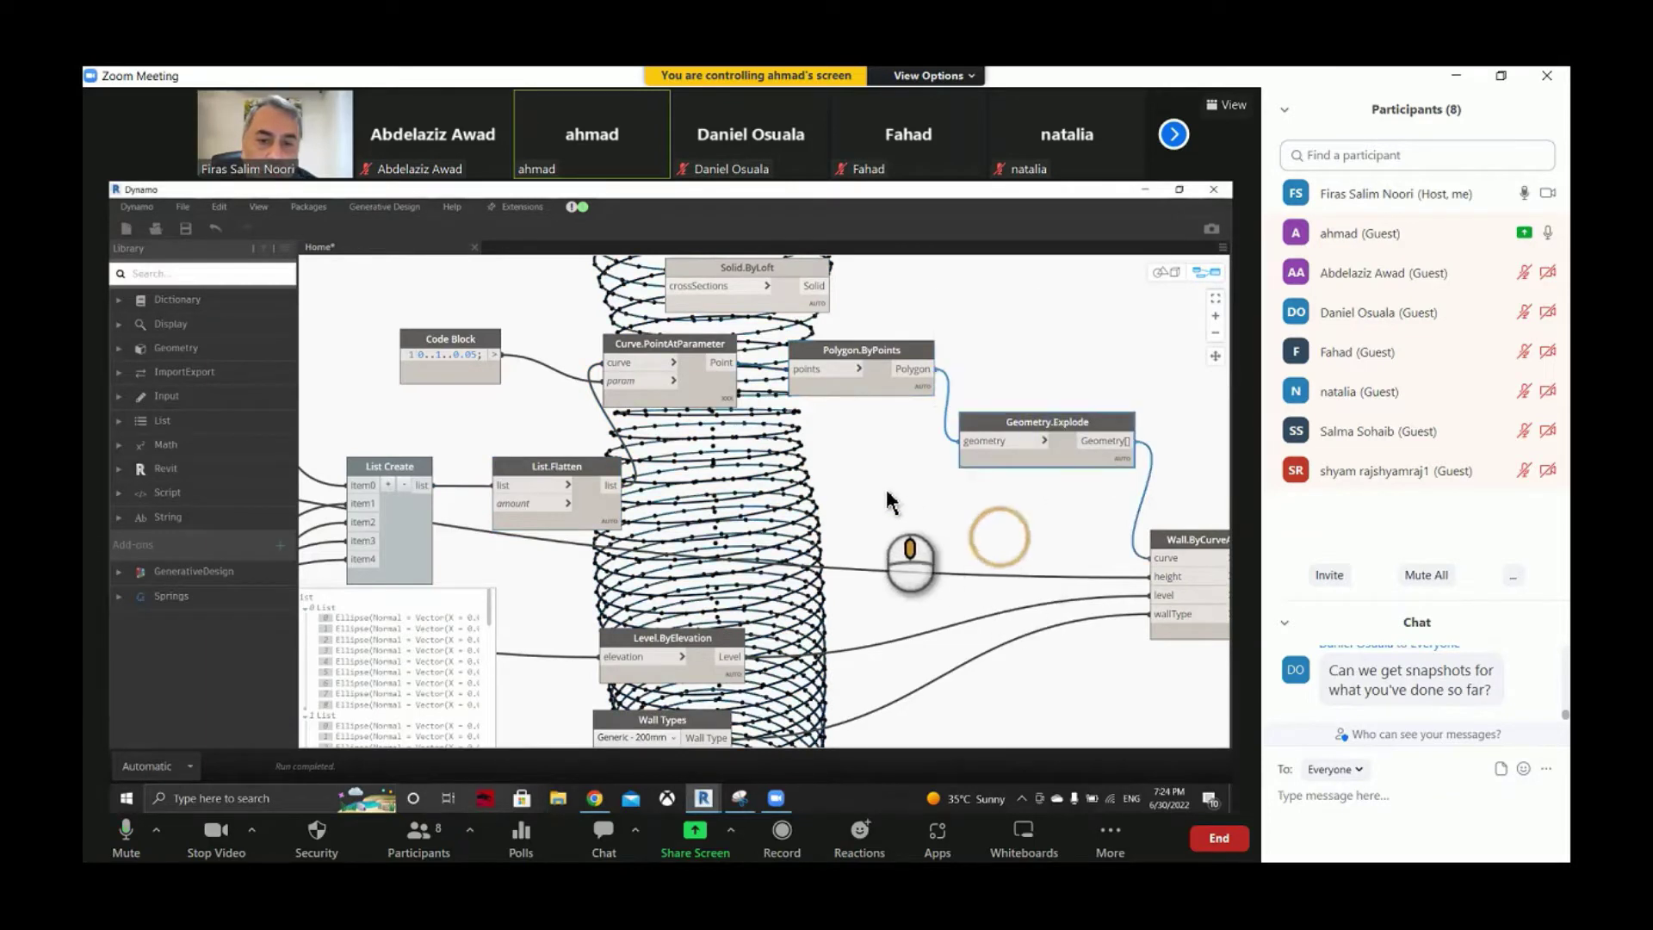
pyautogui.click(1165, 272)
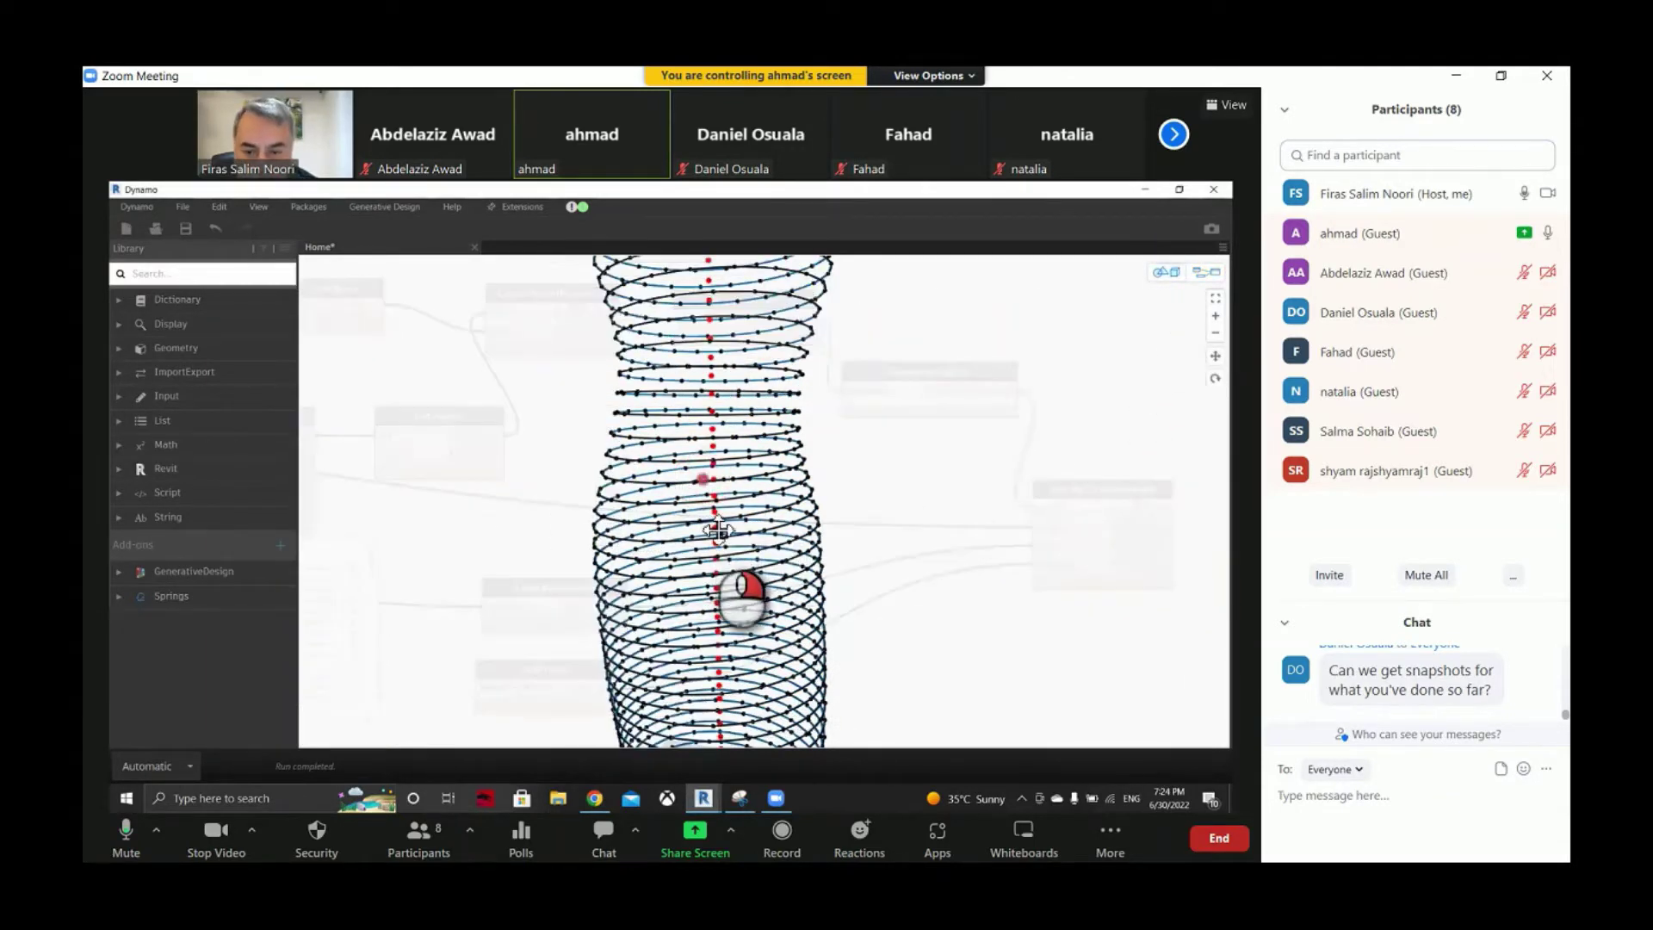
pyautogui.moveTo(722, 540); pyautogui.dragTo(744, 537, button='right')
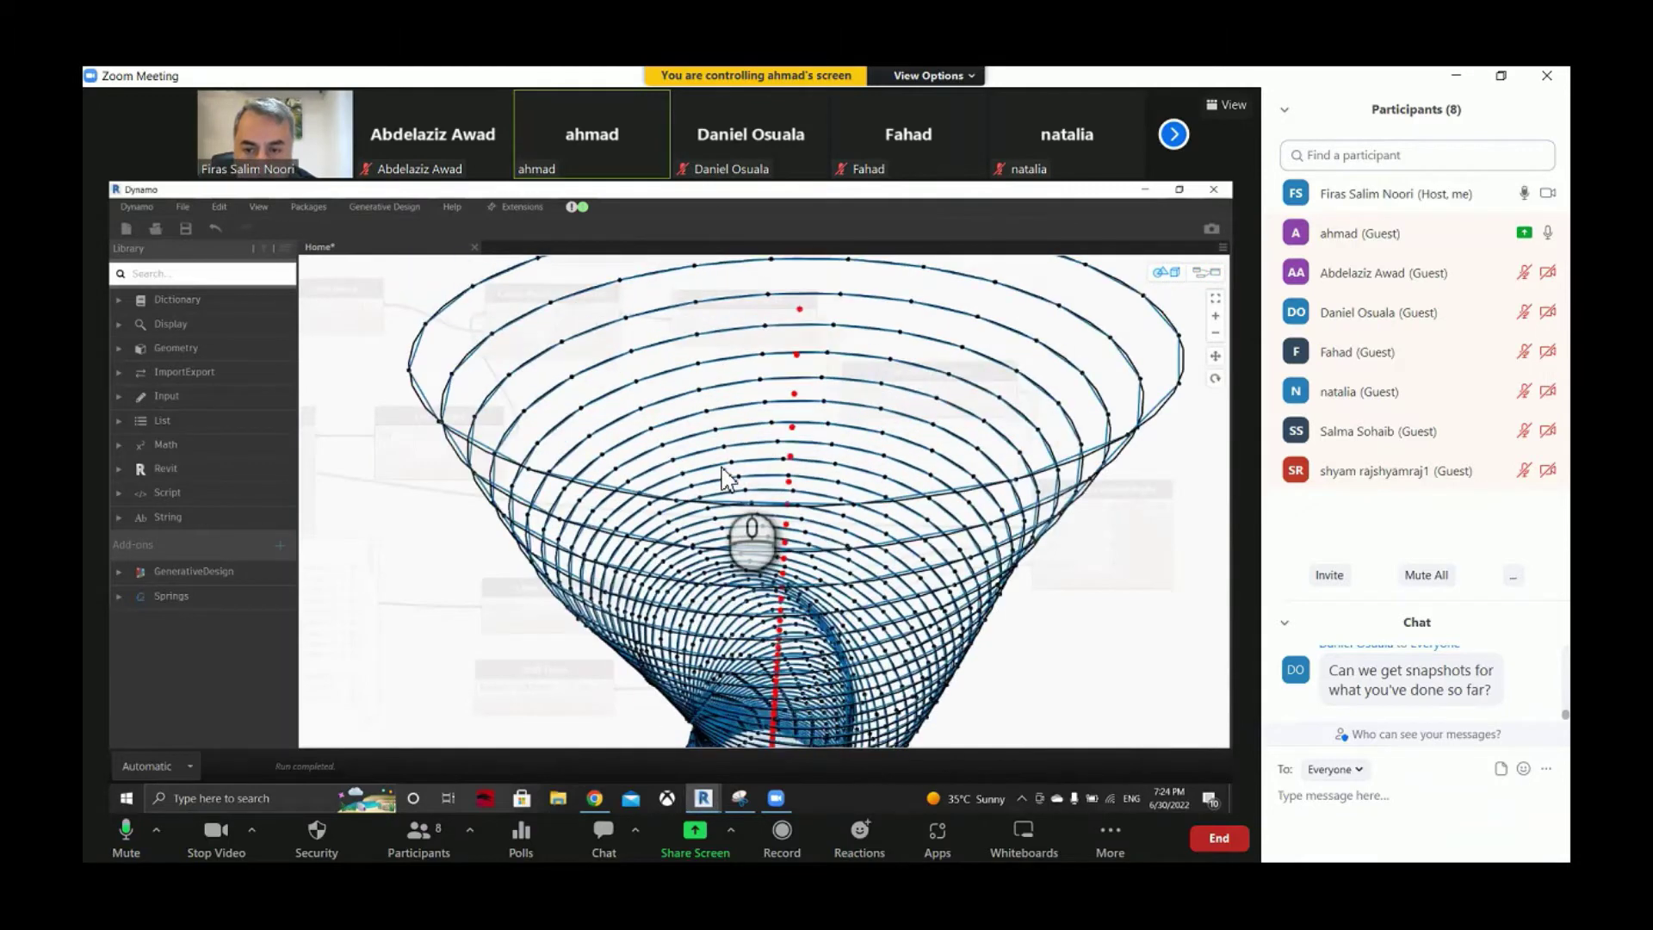
pyautogui.scroll(3, 726, 476)
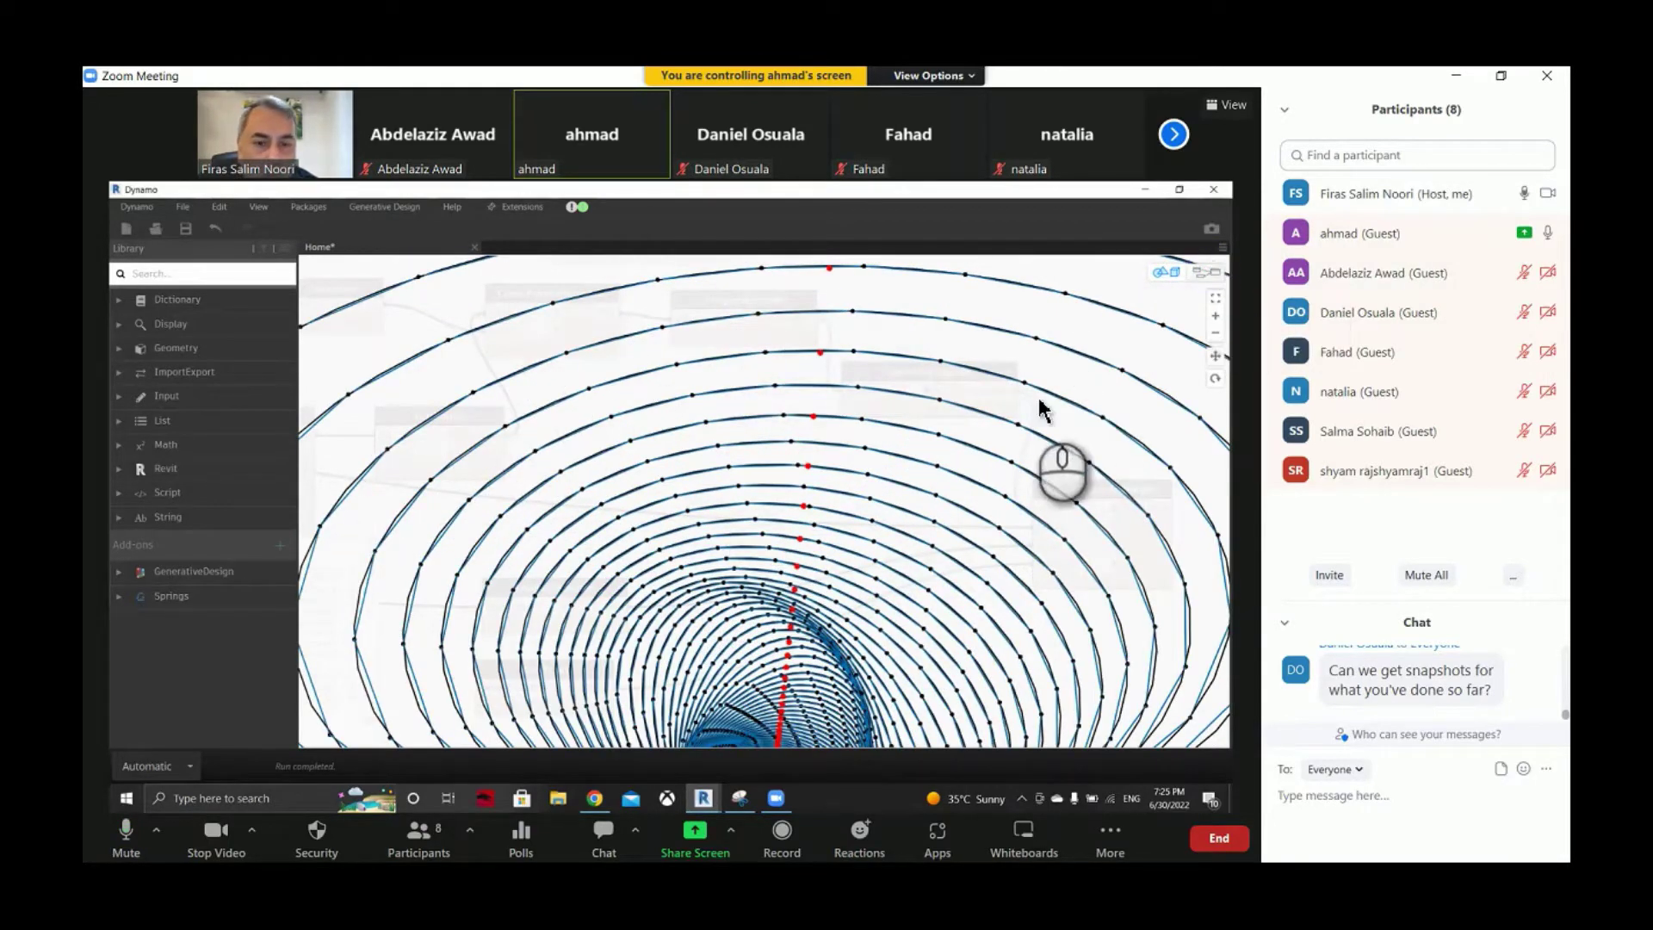
# - Return to graph navigation and toggle off the geometry preview of the Polygon.ByPoints node
pyautogui.hotkey('ctrl', 'b')
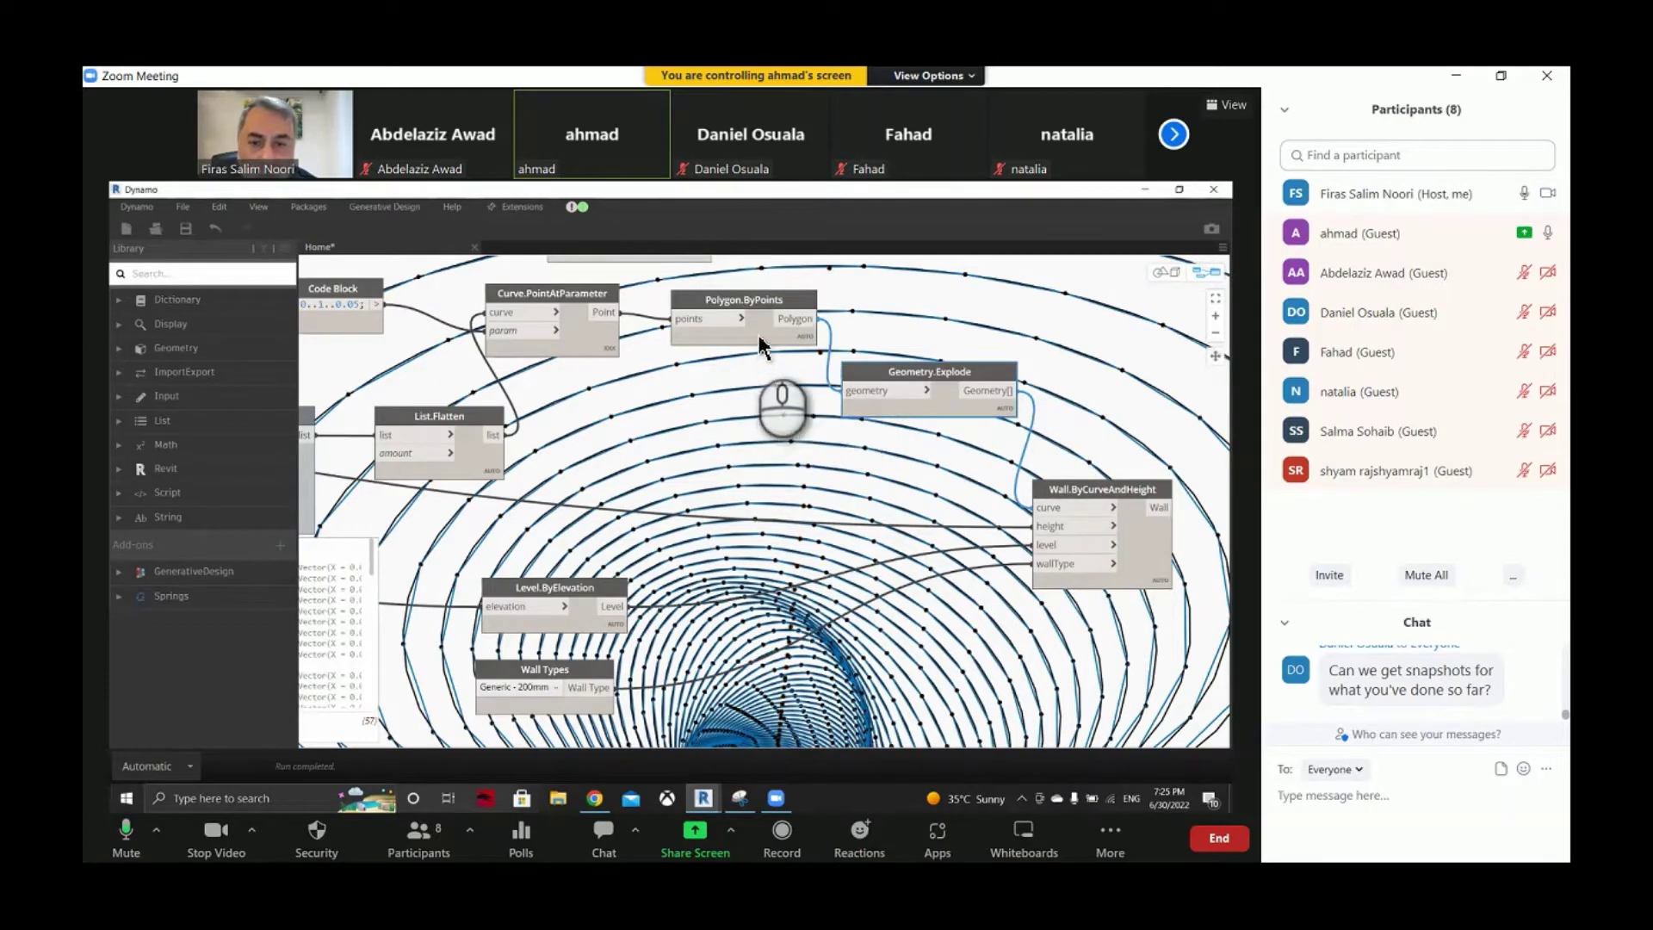
pyautogui.click(763, 341)
pyautogui.rightClick(759, 349)
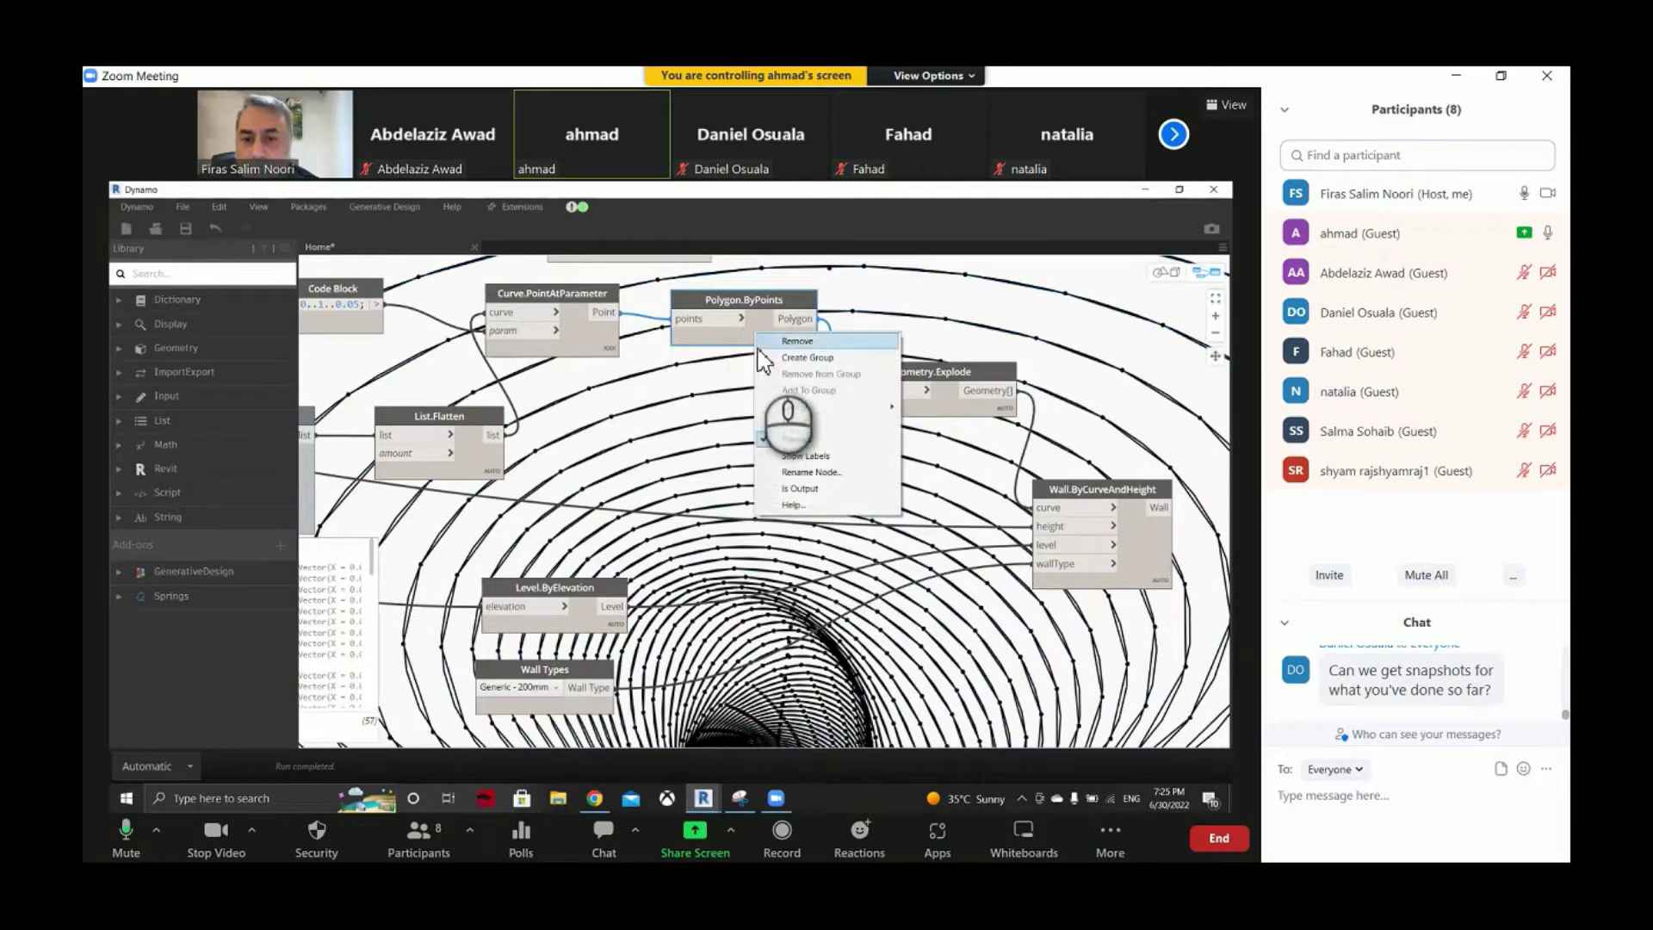
pyautogui.click(792, 441)
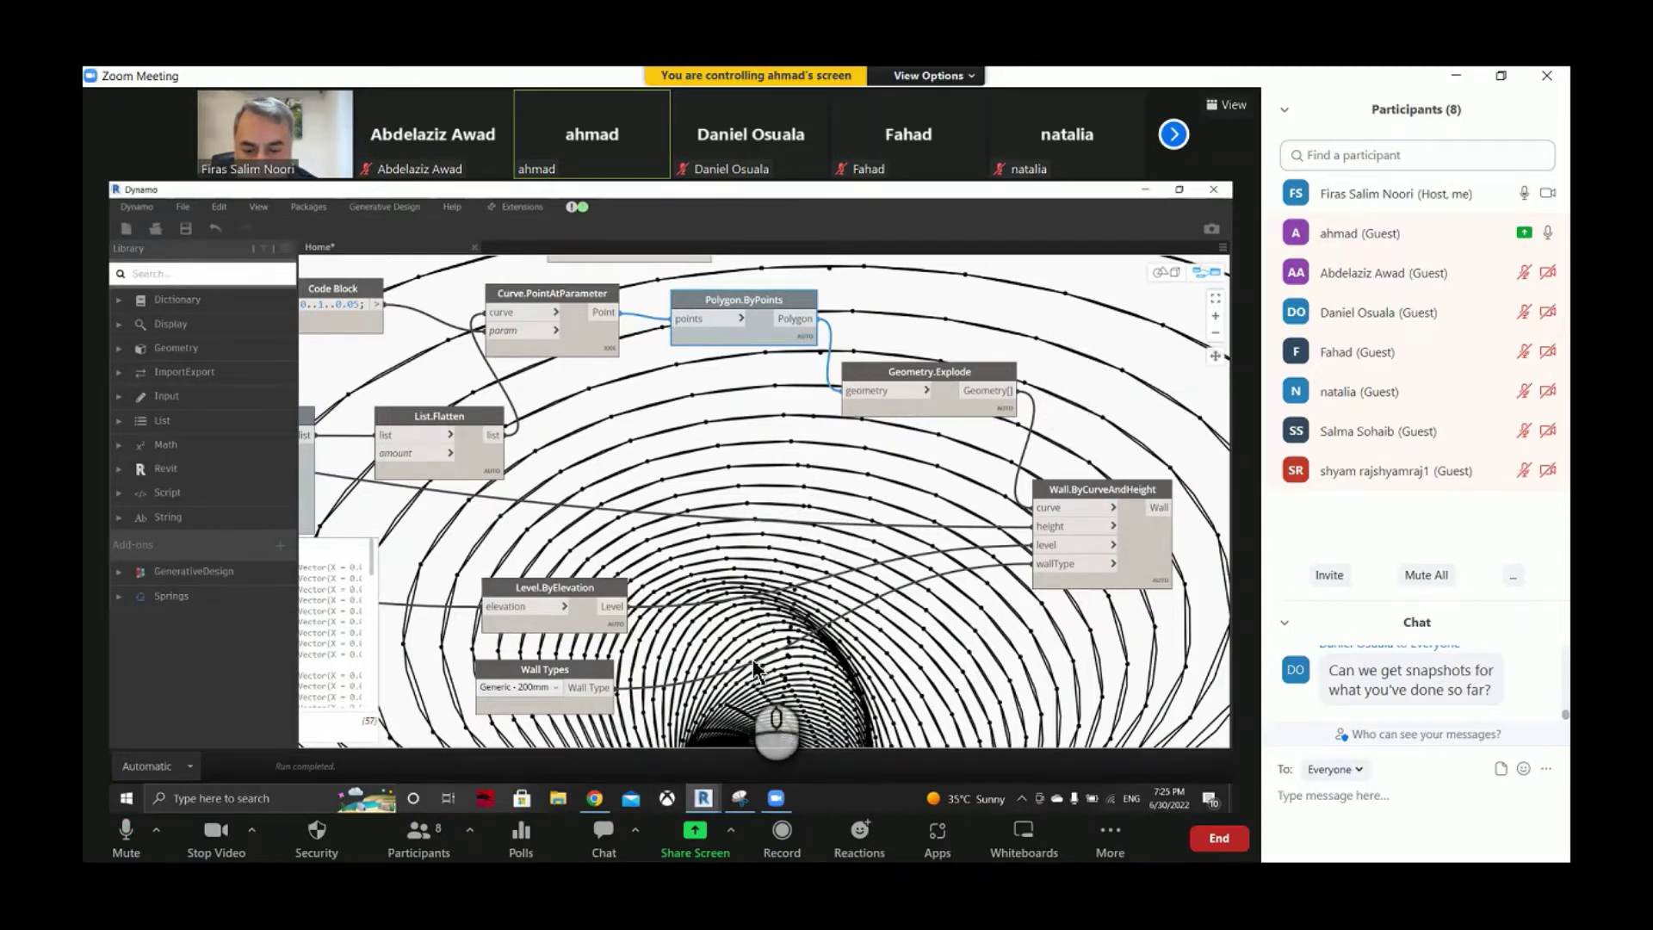
# - Stop the participant's screen sharing in Zoom and share the host's own Dynamo window
pyautogui.moveTo(703, 798)
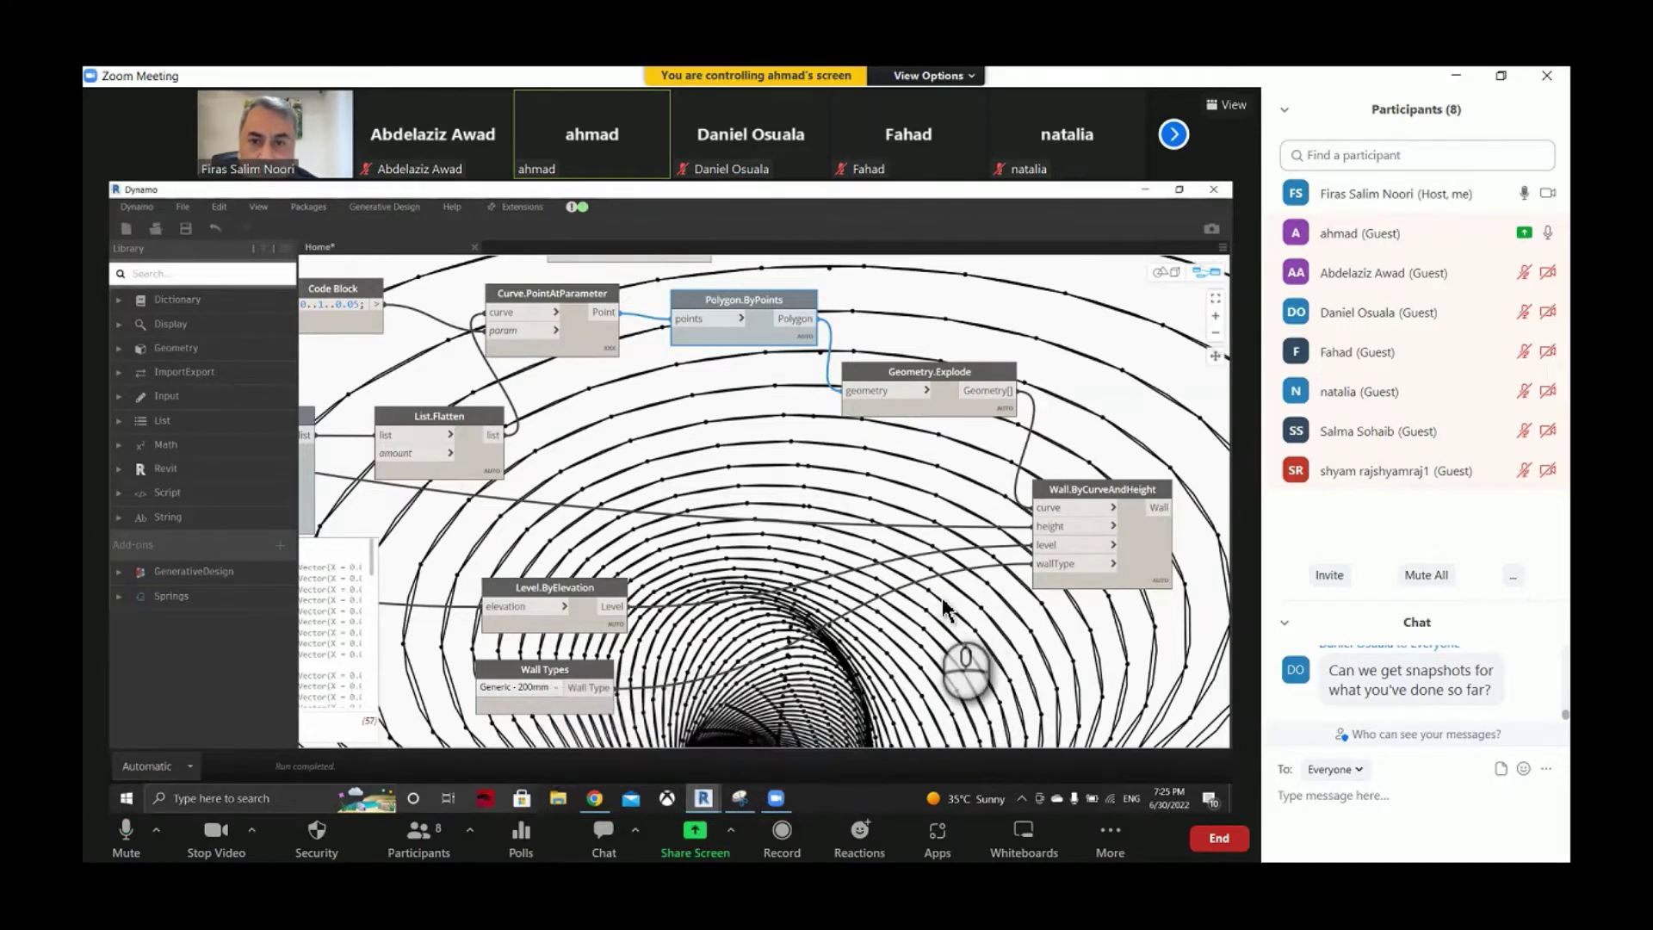
pyautogui.click(934, 76)
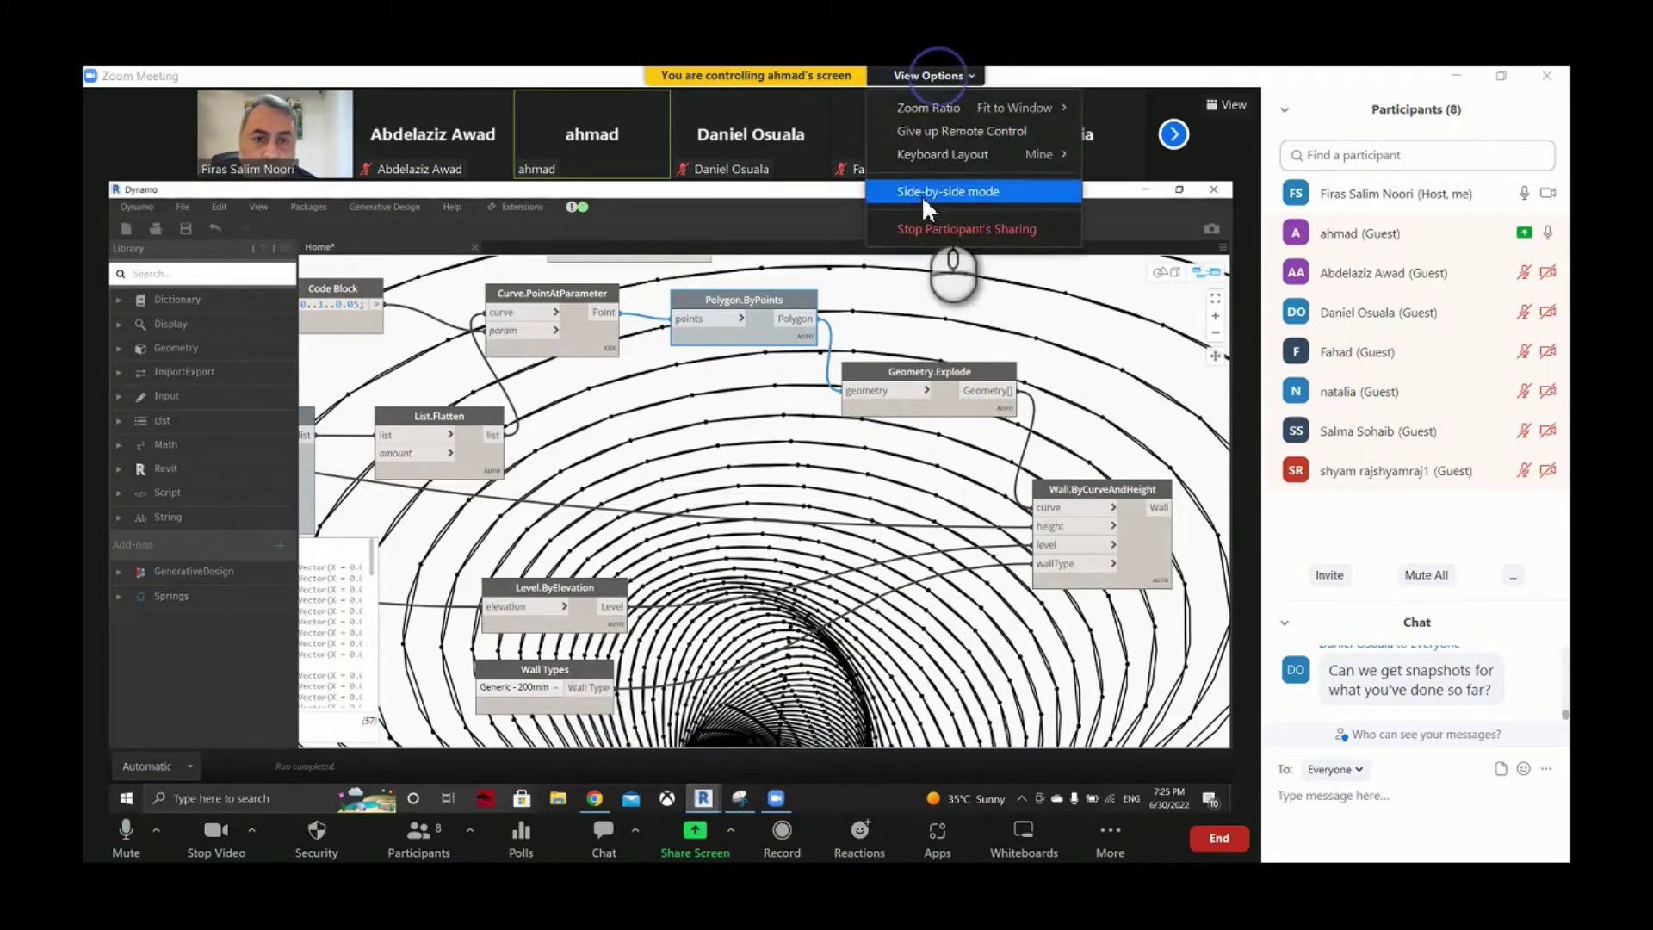
pyautogui.click(922, 239)
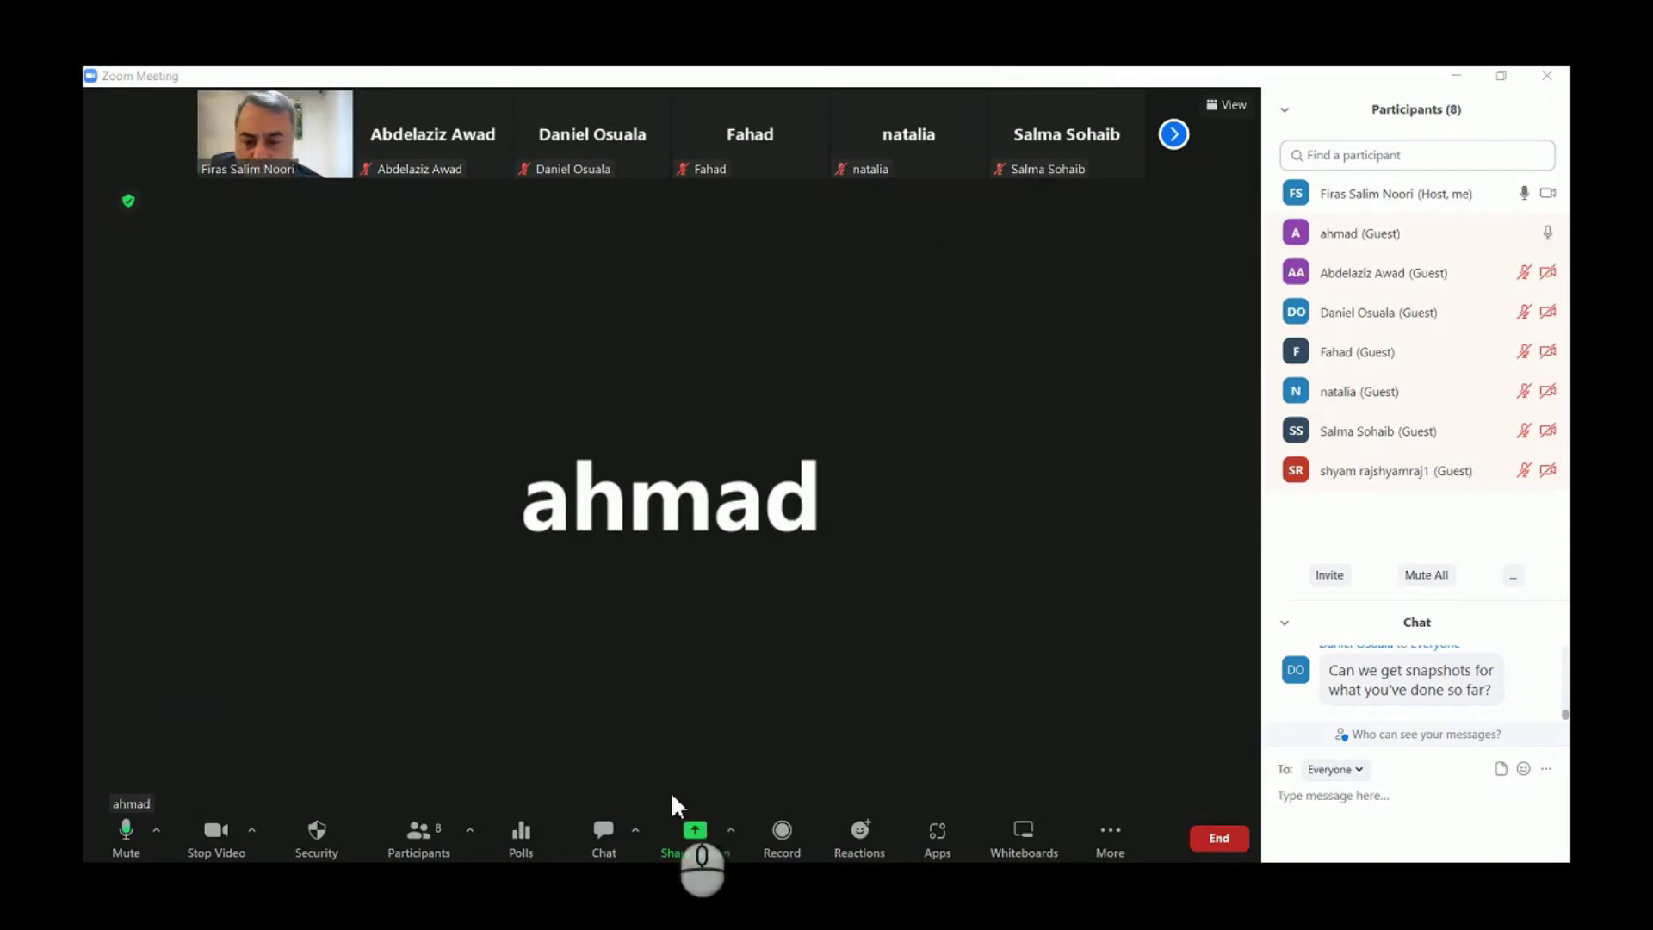
pyautogui.click(692, 831)
pyautogui.doubleClick(478, 305)
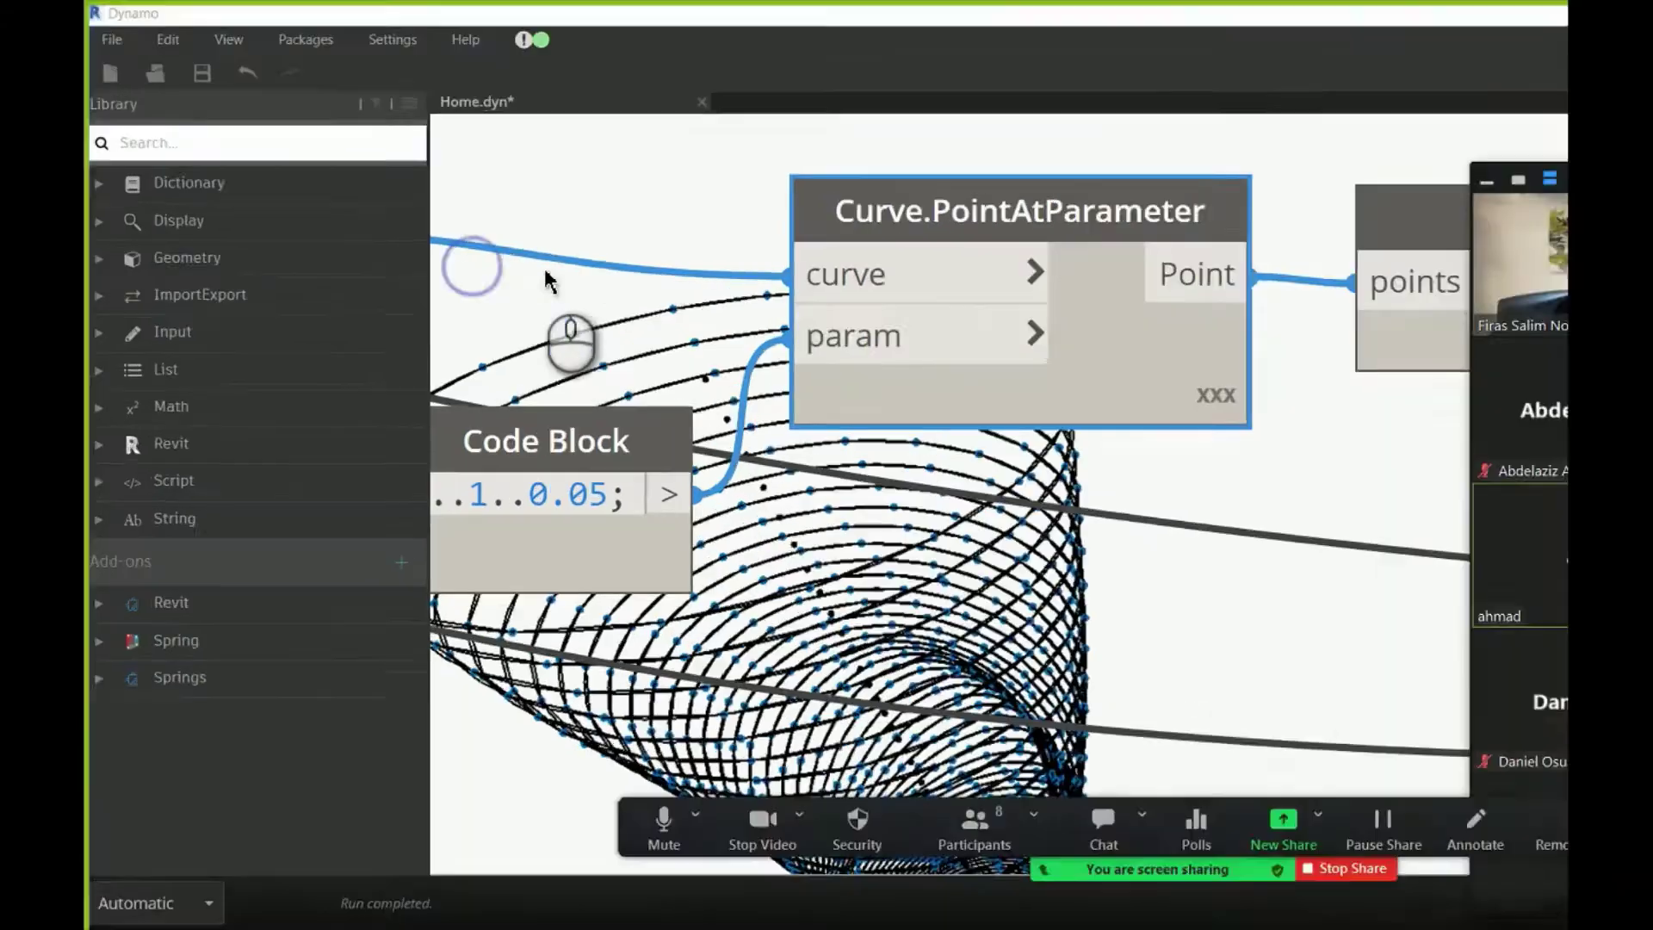
# - Move the wide input node farther from the Sequnce of Vertical Points group and raise the two loose nodes above the graph
pyautogui.scroll(-5, 779, 469)
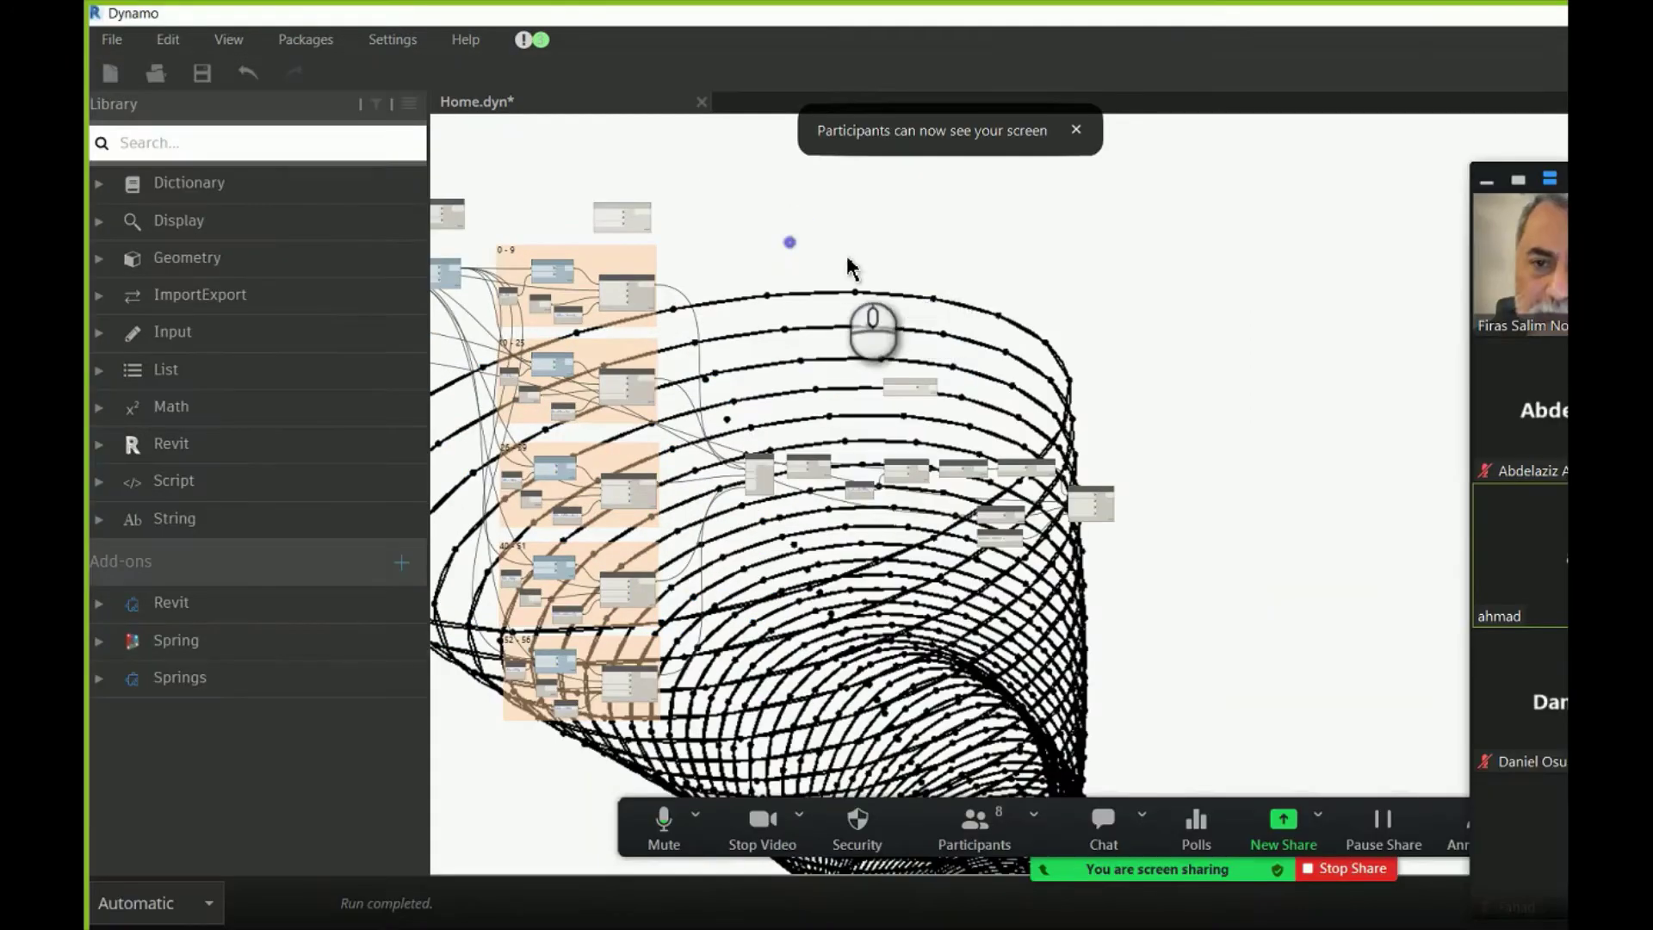
pyautogui.moveTo(737, 275); pyautogui.dragTo(821, 257, button='middle')
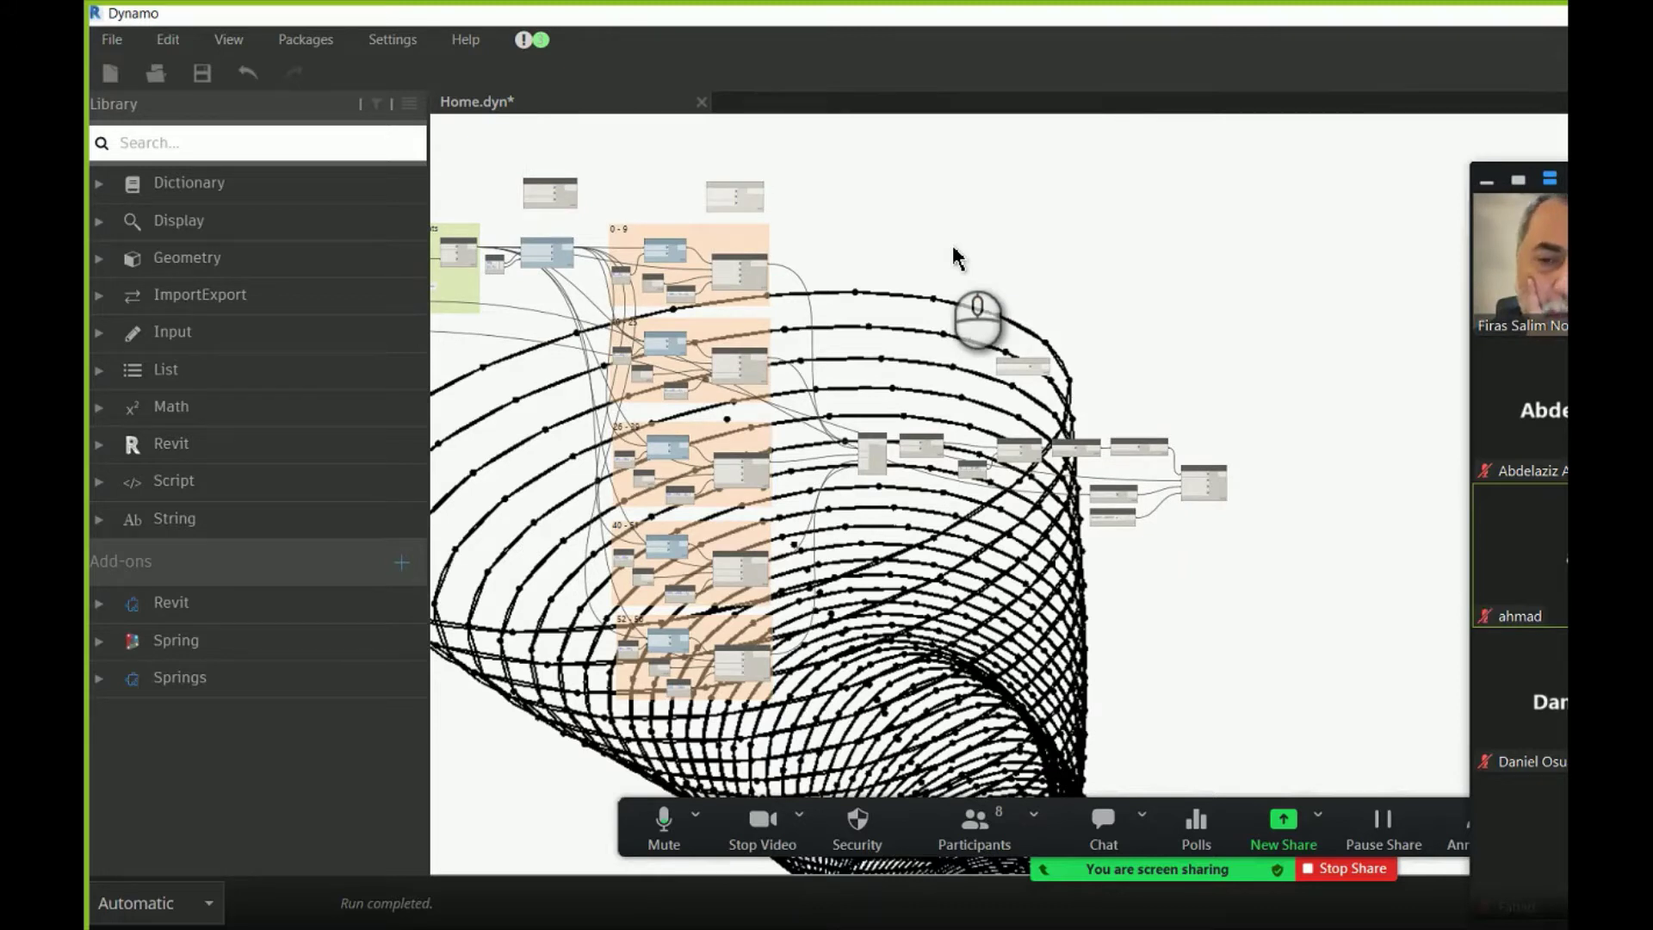
pyautogui.scroll(-2, 956, 258)
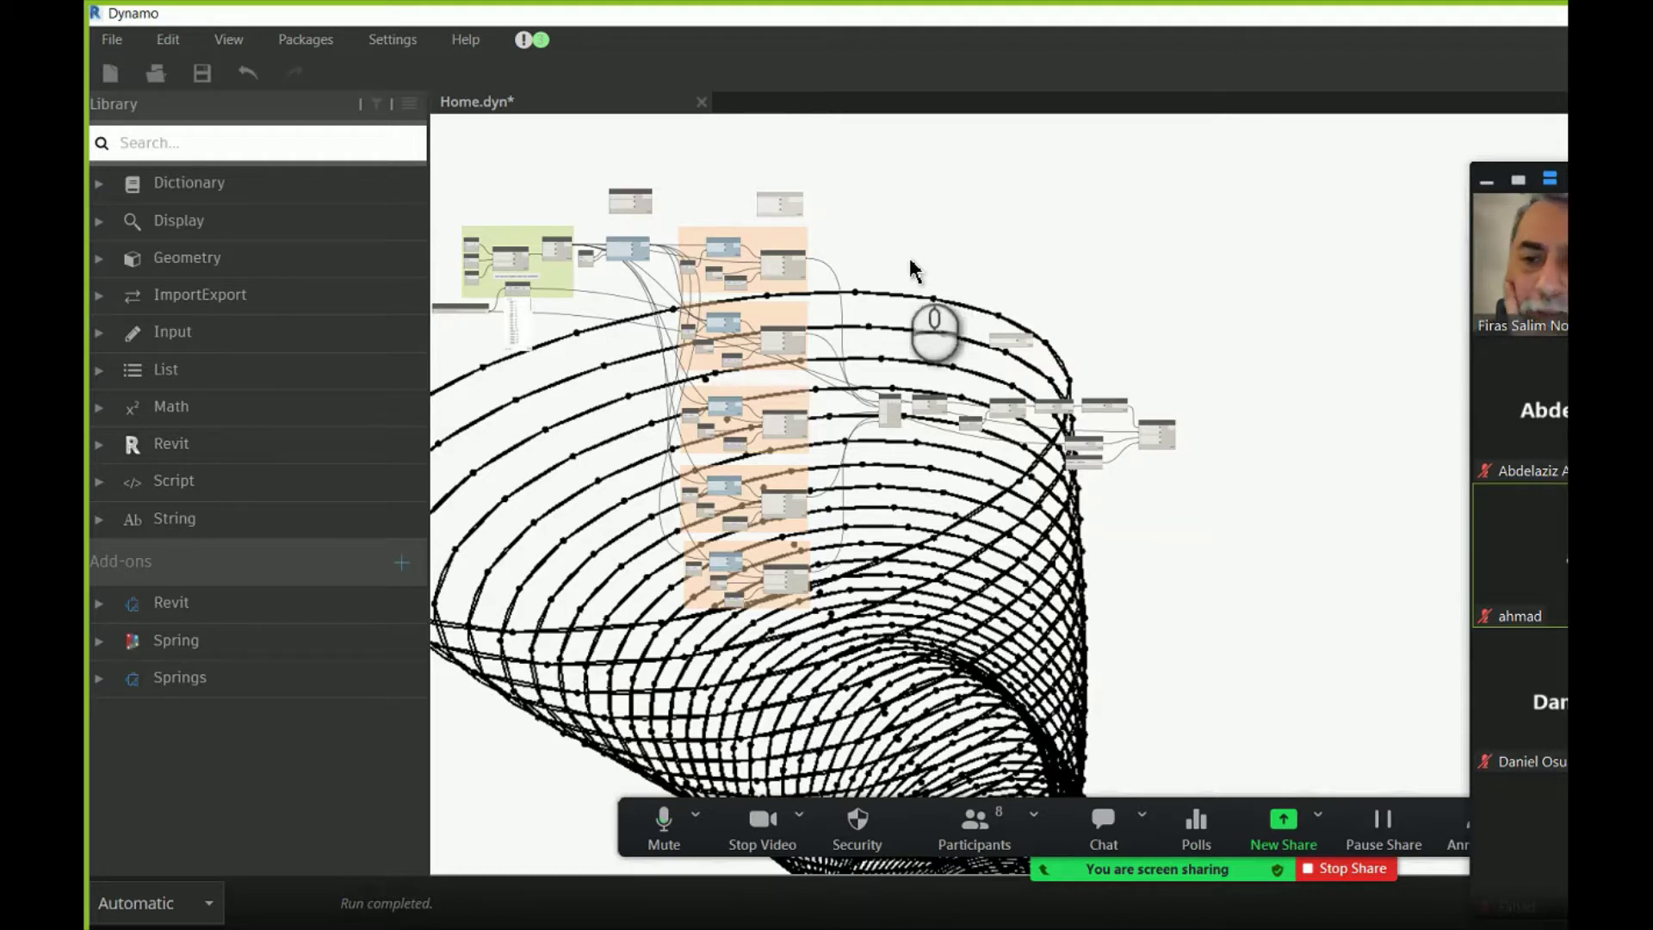
pyautogui.moveTo(915, 269); pyautogui.dragTo(967, 269, button='middle')
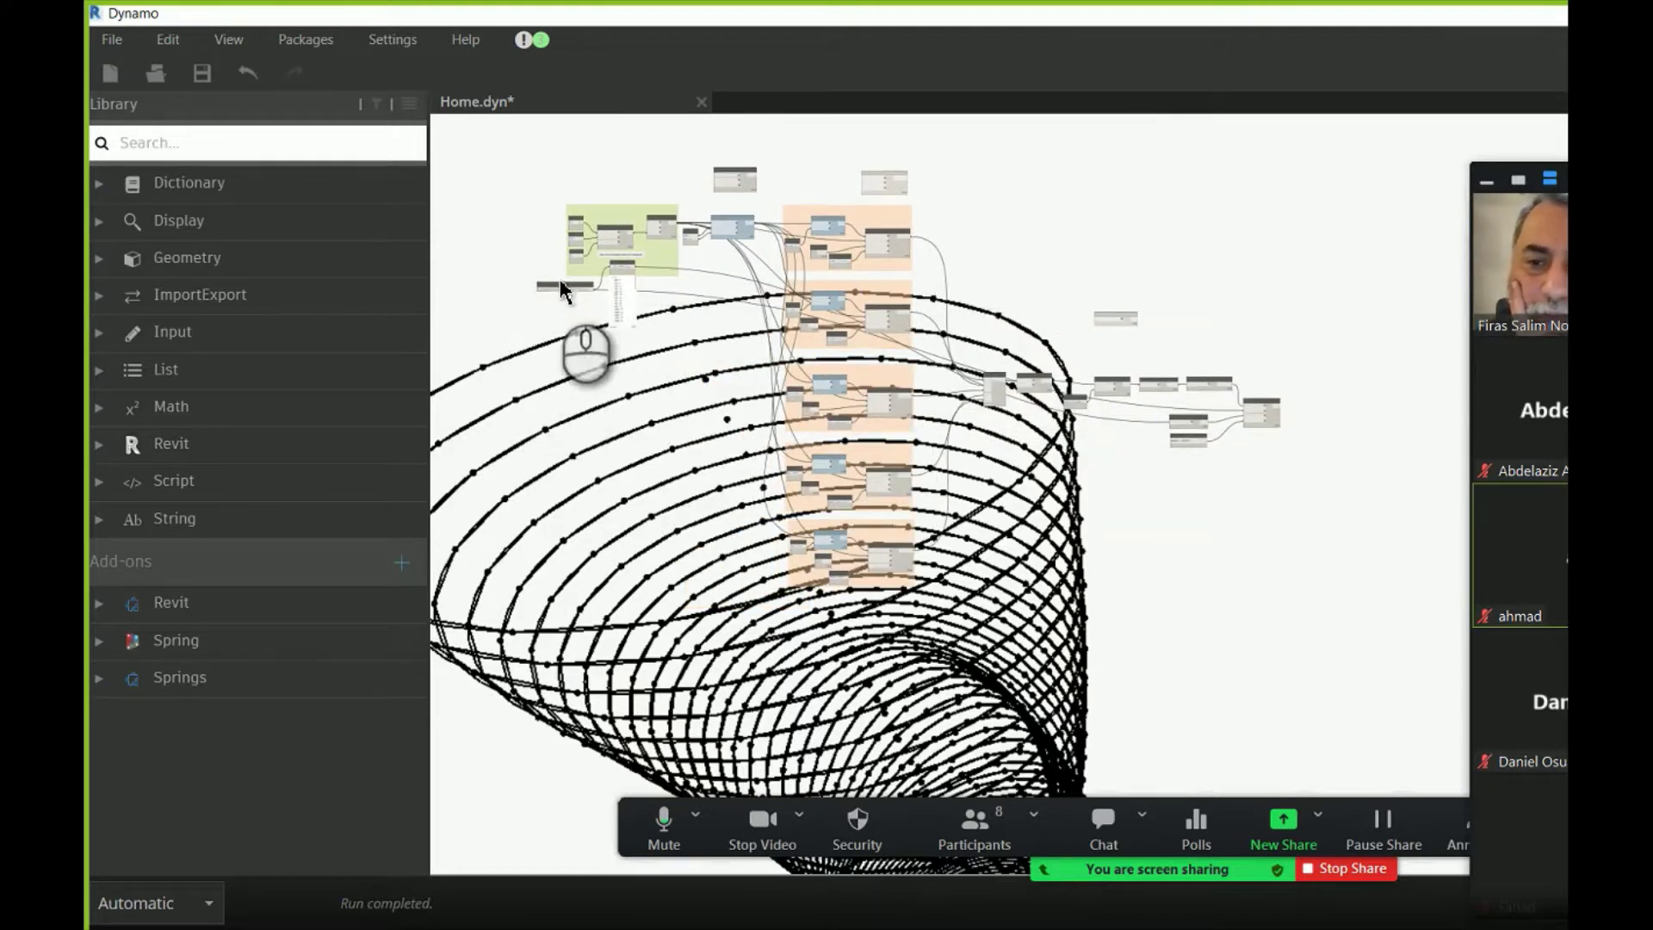
pyautogui.moveTo(569, 288); pyautogui.dragTo(502, 292)
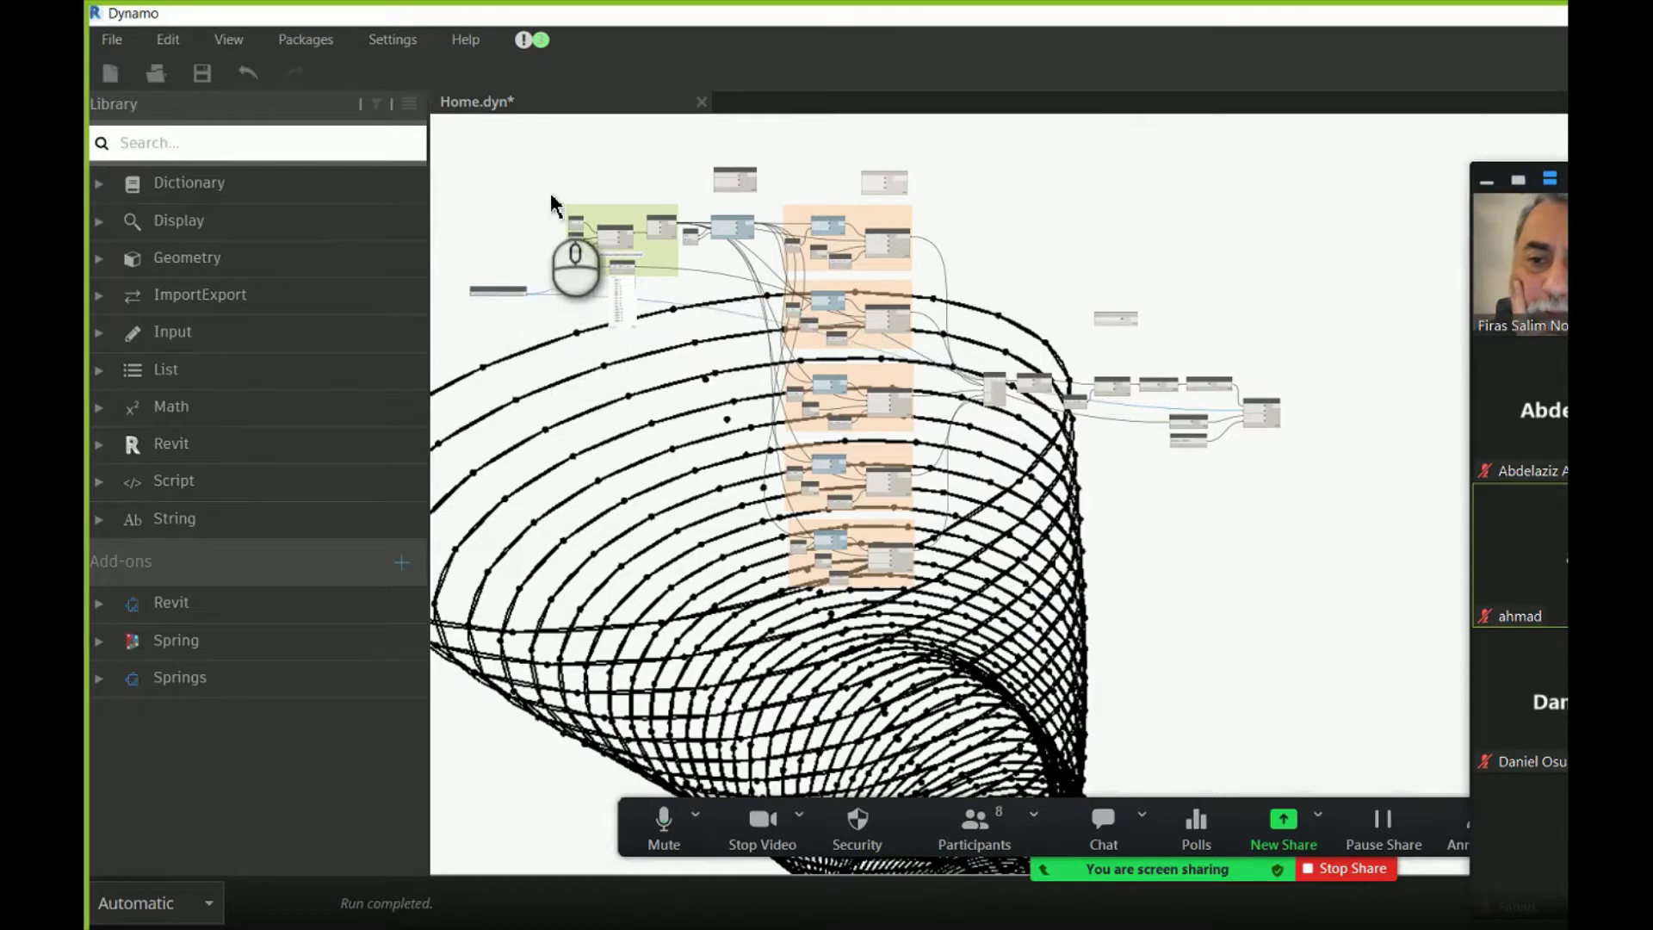
pyautogui.moveTo(692, 151); pyautogui.dragTo(887, 143)
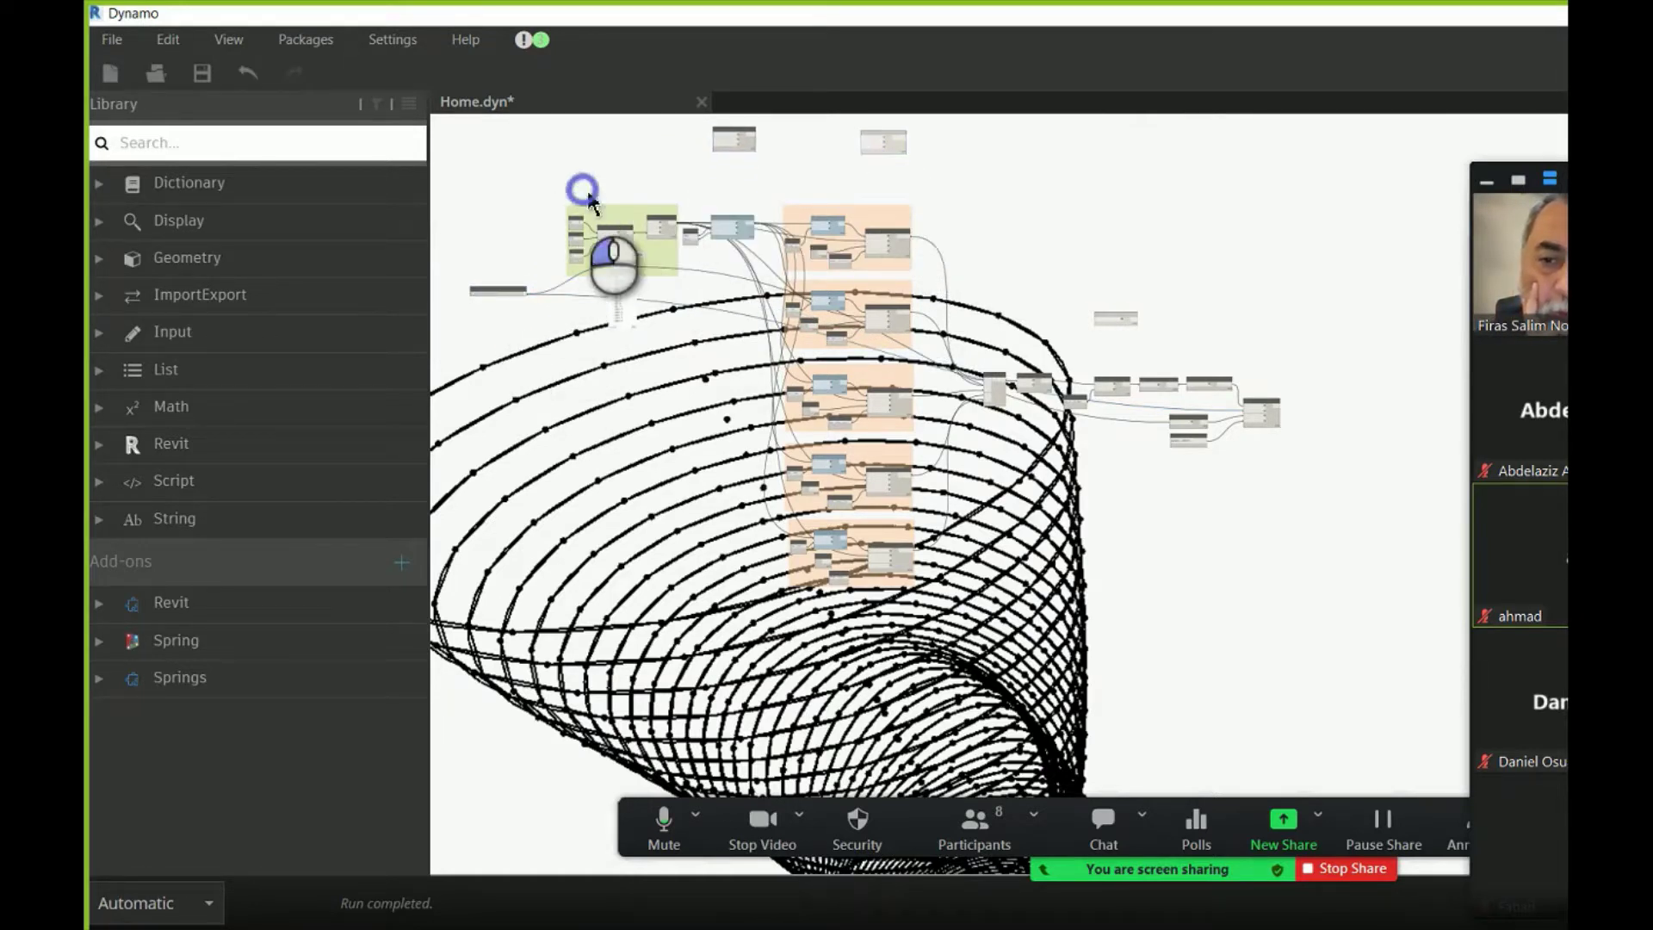
# - Duplicate the Sequnce of Vertical Points group, the five floor groups and their connecting nodes through List Create, placing the copy below the originals
pyautogui.moveTo(550, 165); pyautogui.dragTo(1016, 652)
pyautogui.click(878, 228)
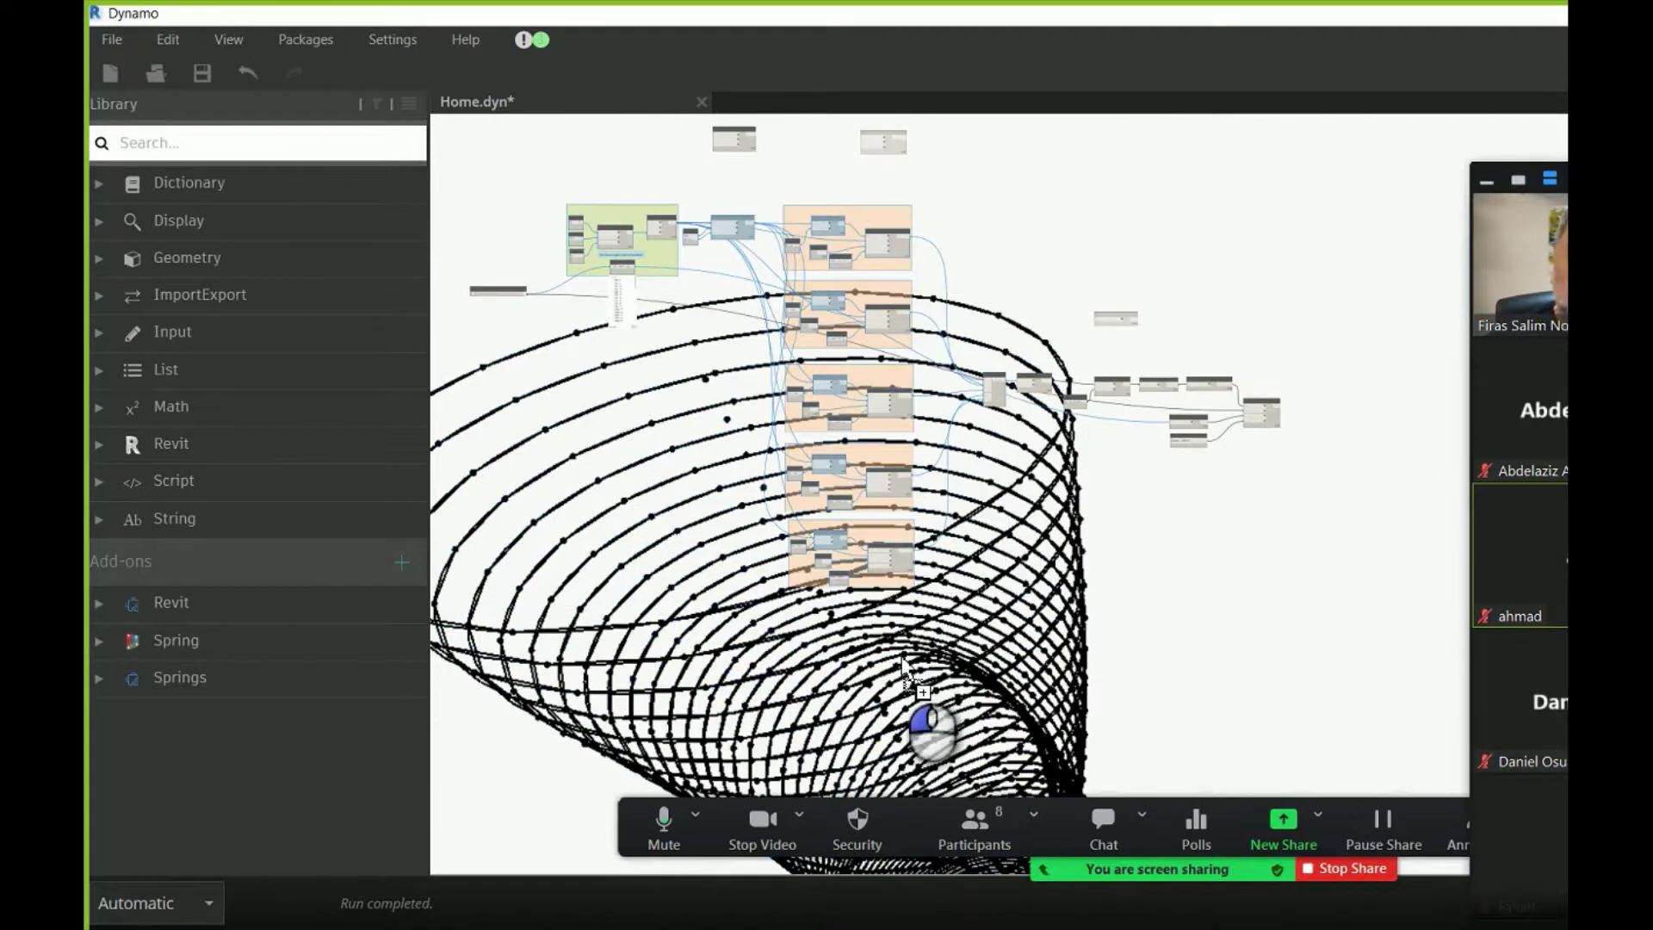
pyautogui.moveTo(902, 659); pyautogui.dragTo(883, 669)
pyautogui.click(1003, 652)
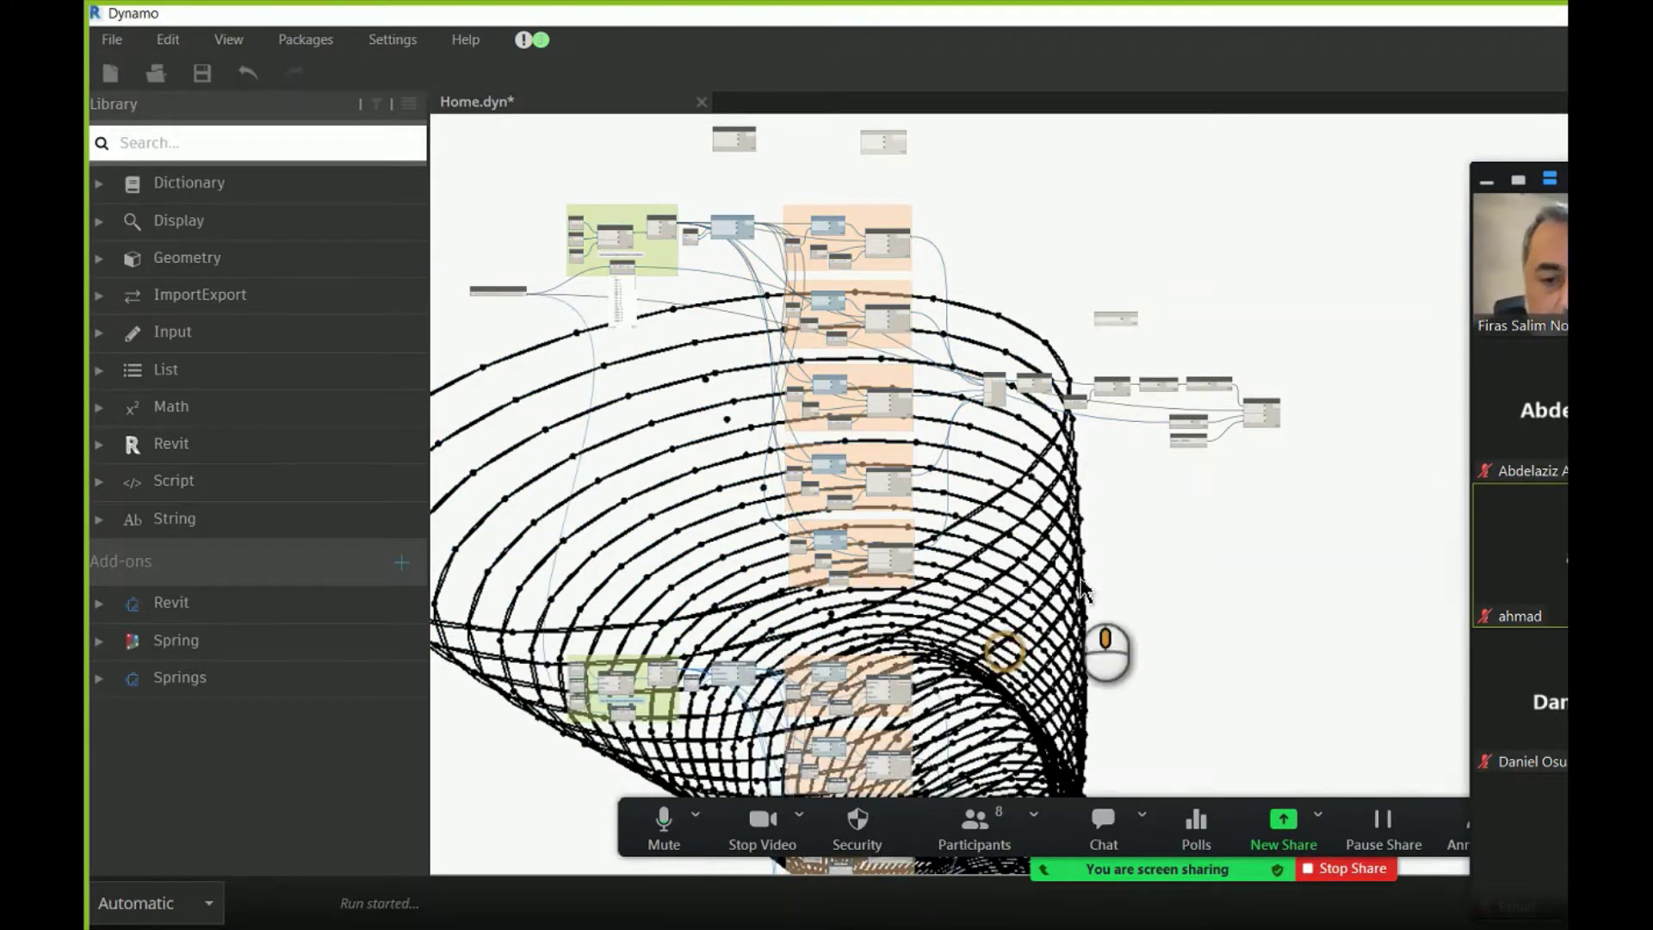
pyautogui.click(1190, 369)
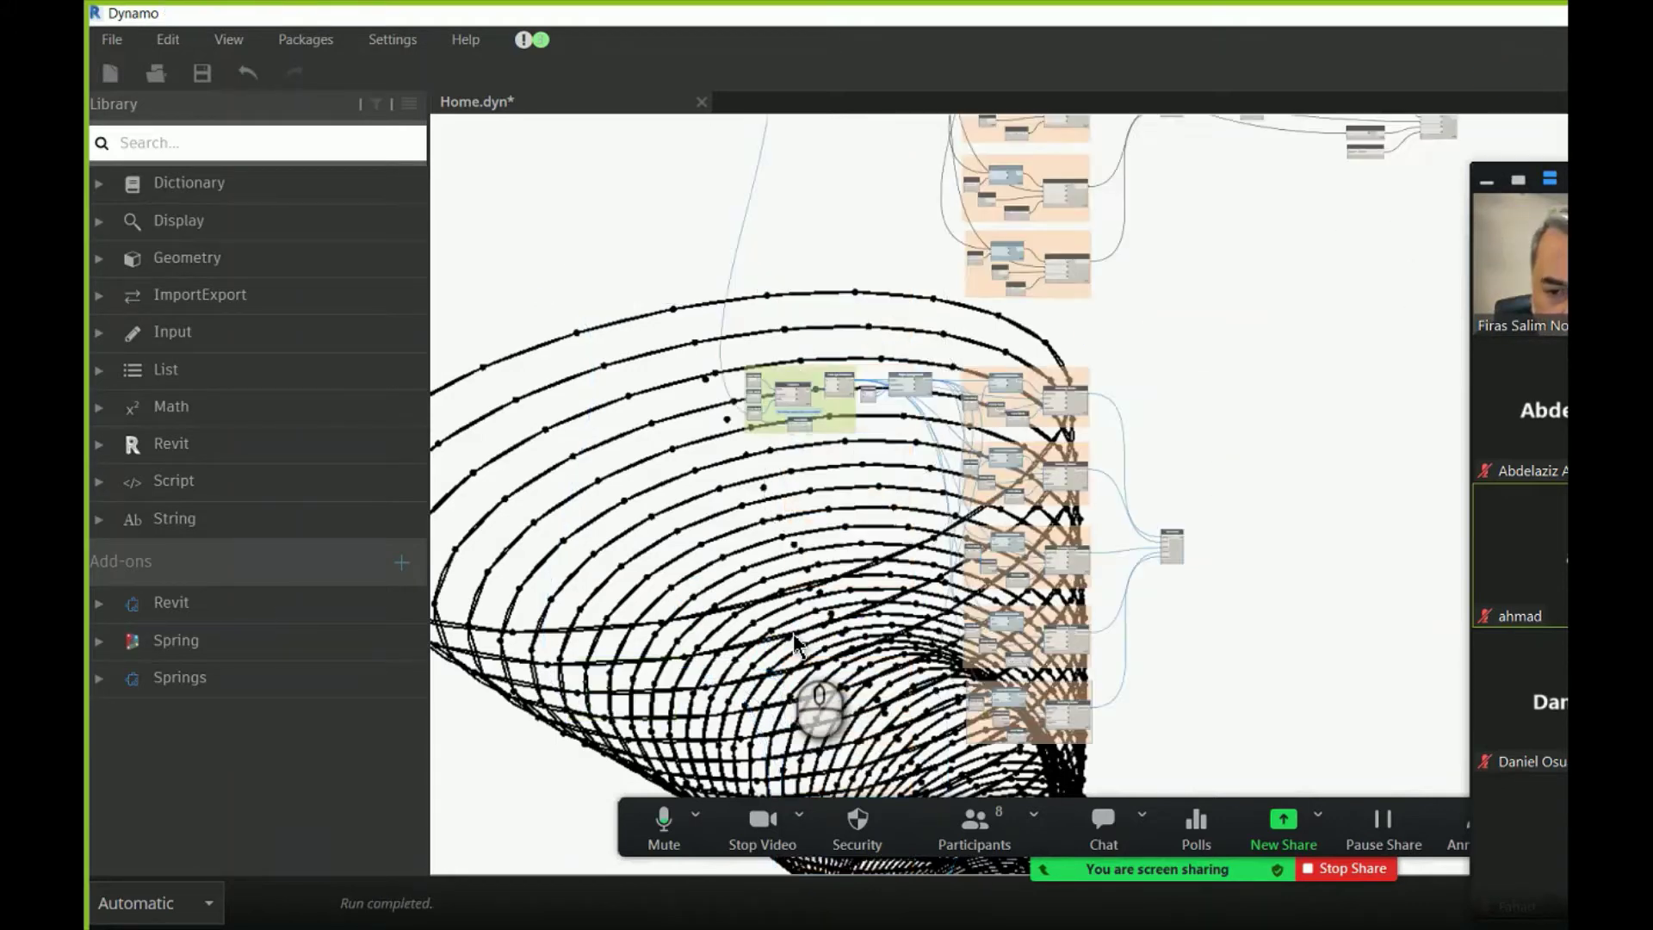
pyautogui.scroll(5, 738, 460)
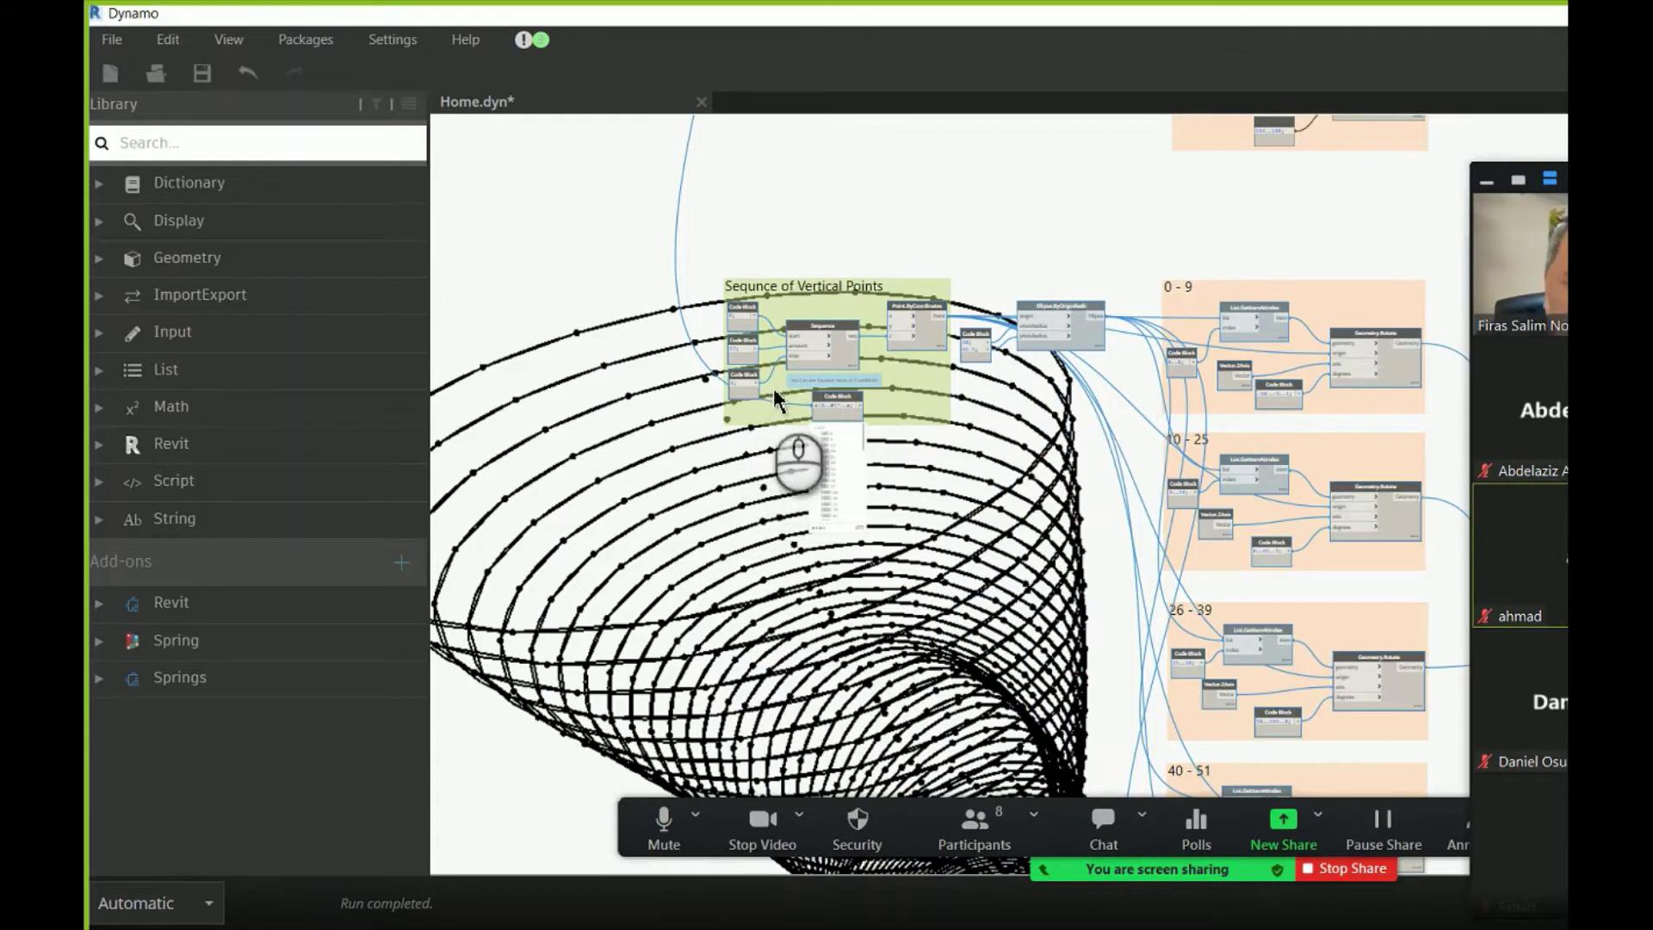
# - Set the duplicated ellipse's x-axis radius to 33 and y-axis radius to 48.5 in its Code Block
pyautogui.scroll(5, 827, 447)
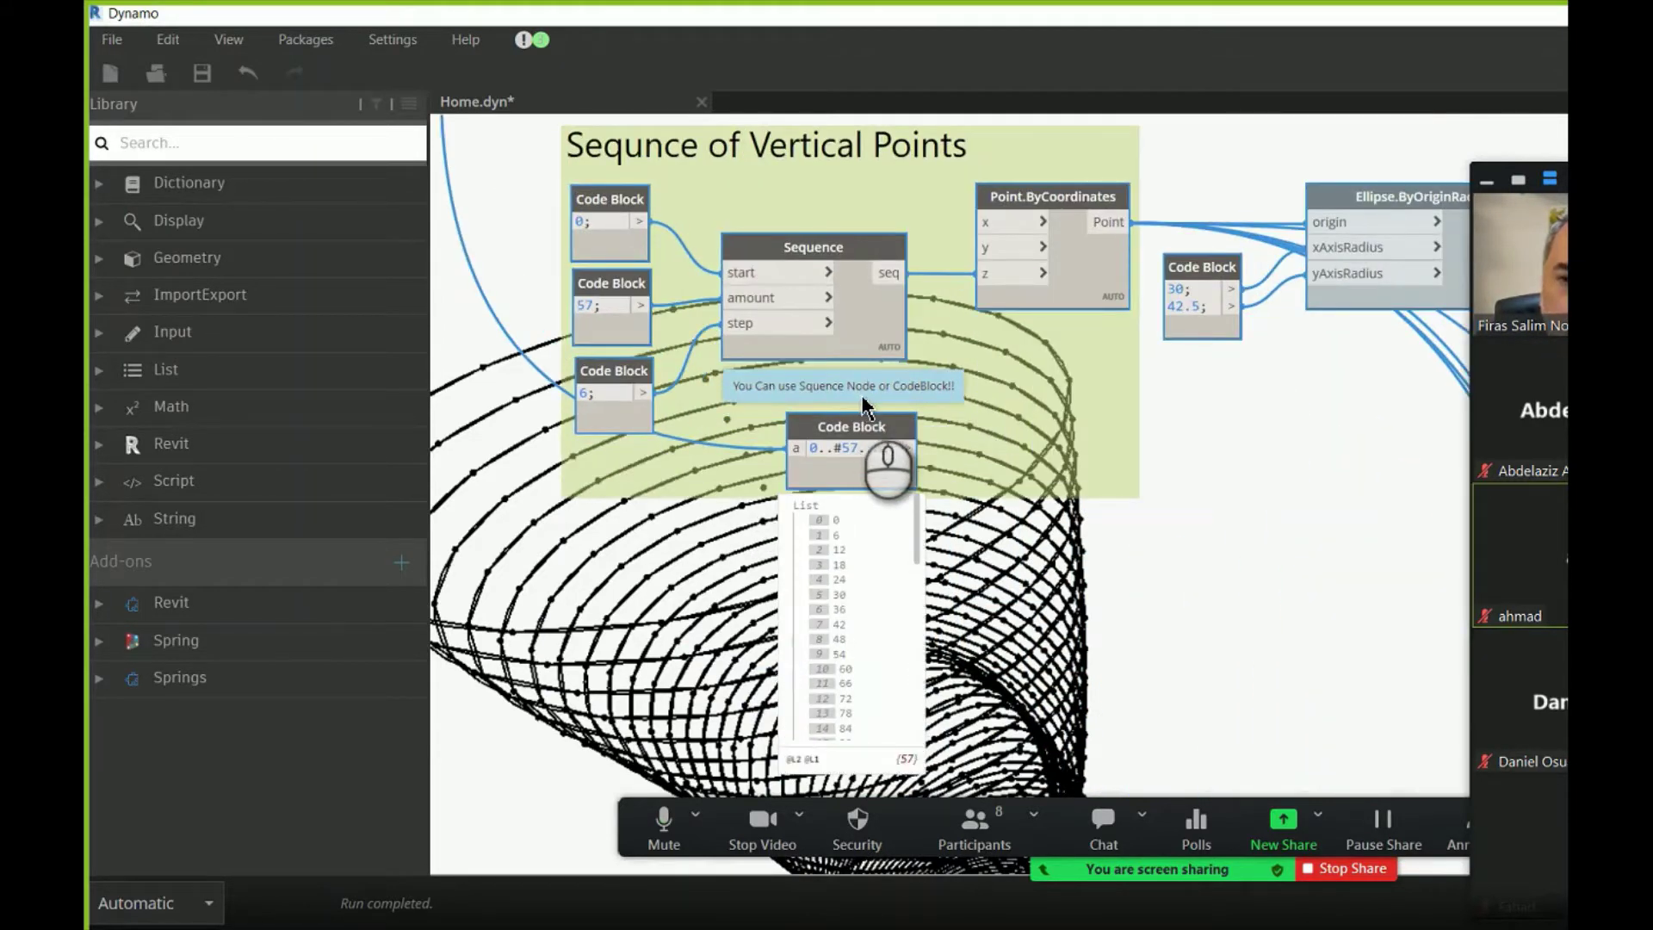
pyautogui.scroll(4, 1274, 405)
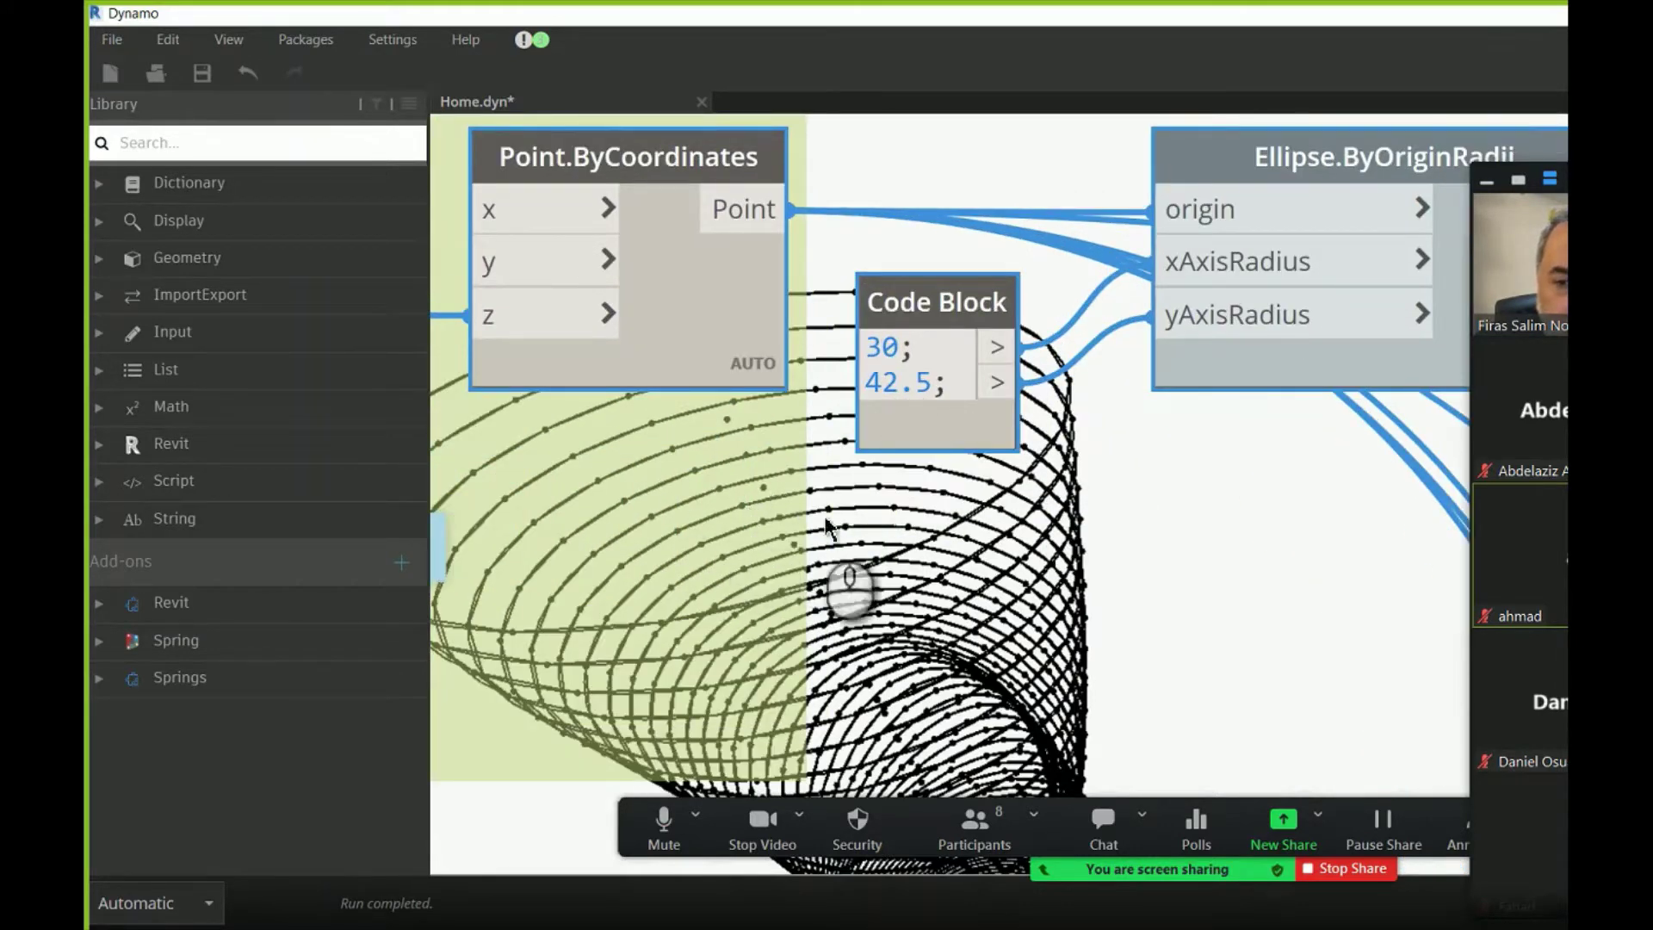
pyautogui.scroll(-1, 880, 504)
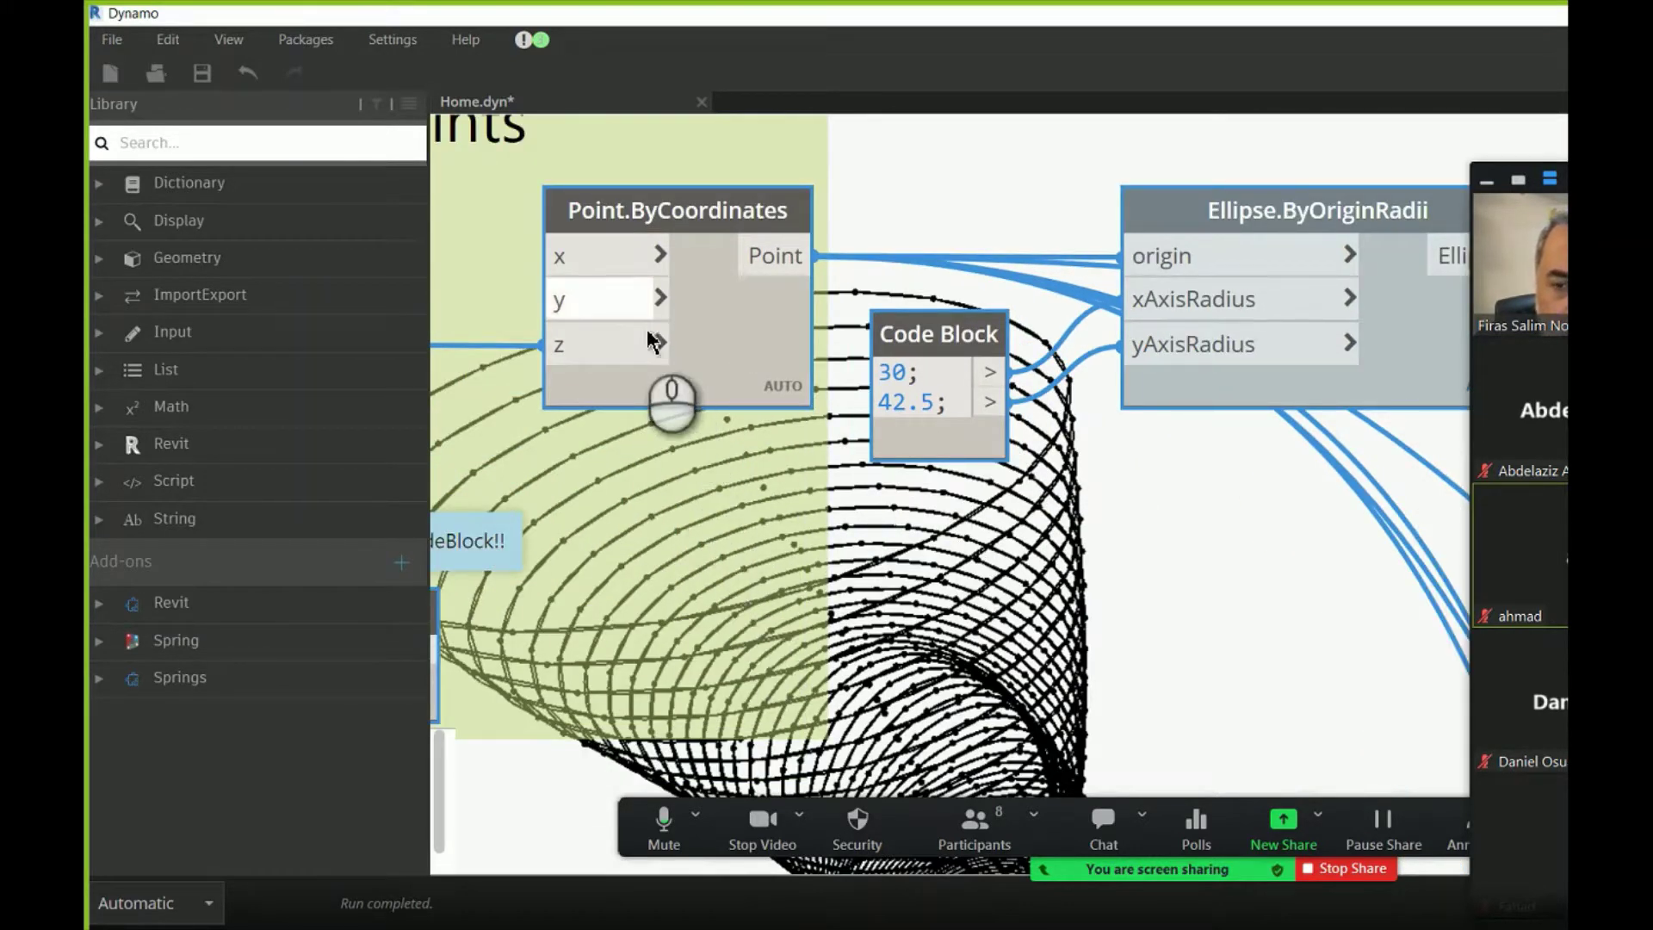
pyautogui.click(892, 373)
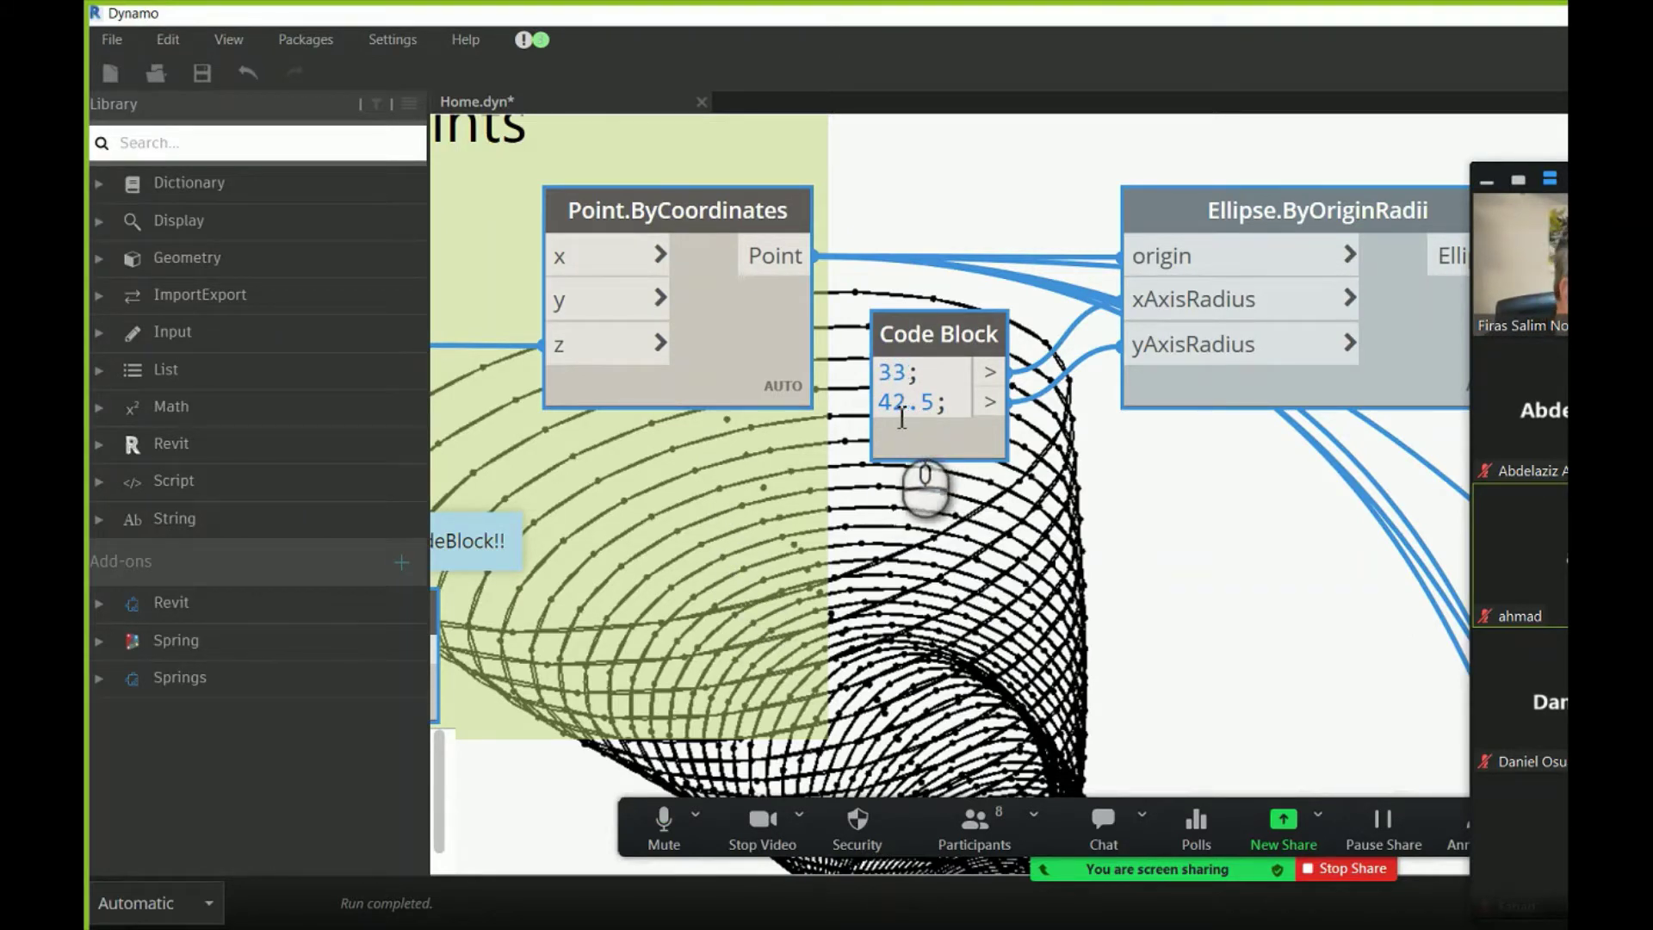
pyautogui.click(1041, 394)
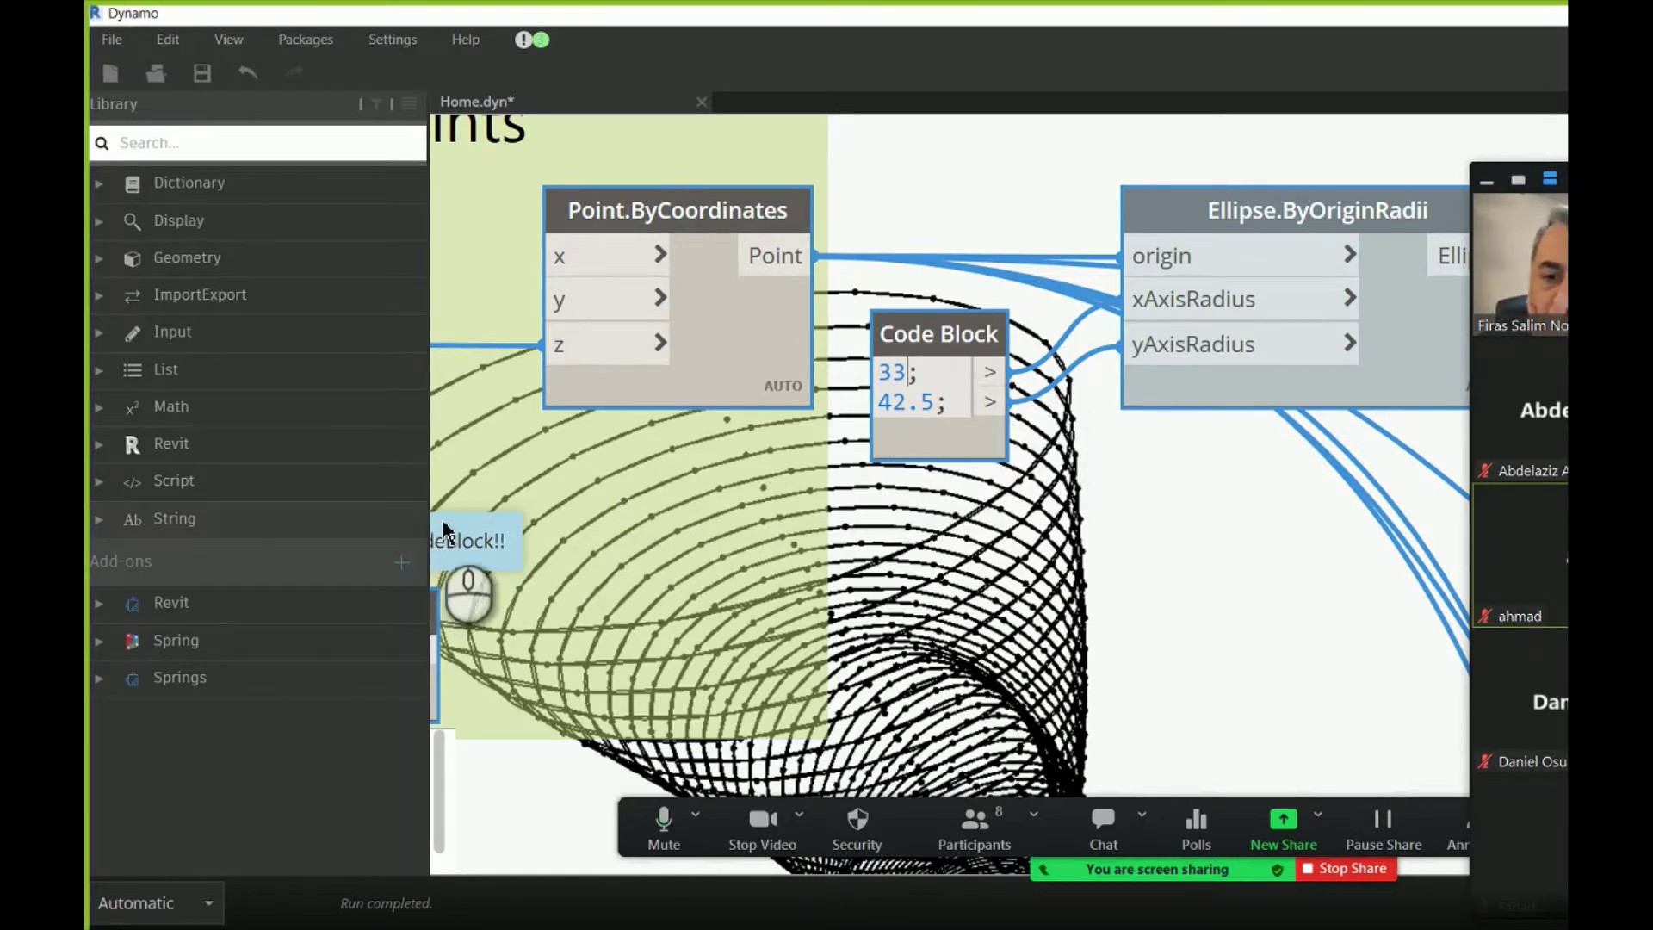
pyautogui.click(908, 373)
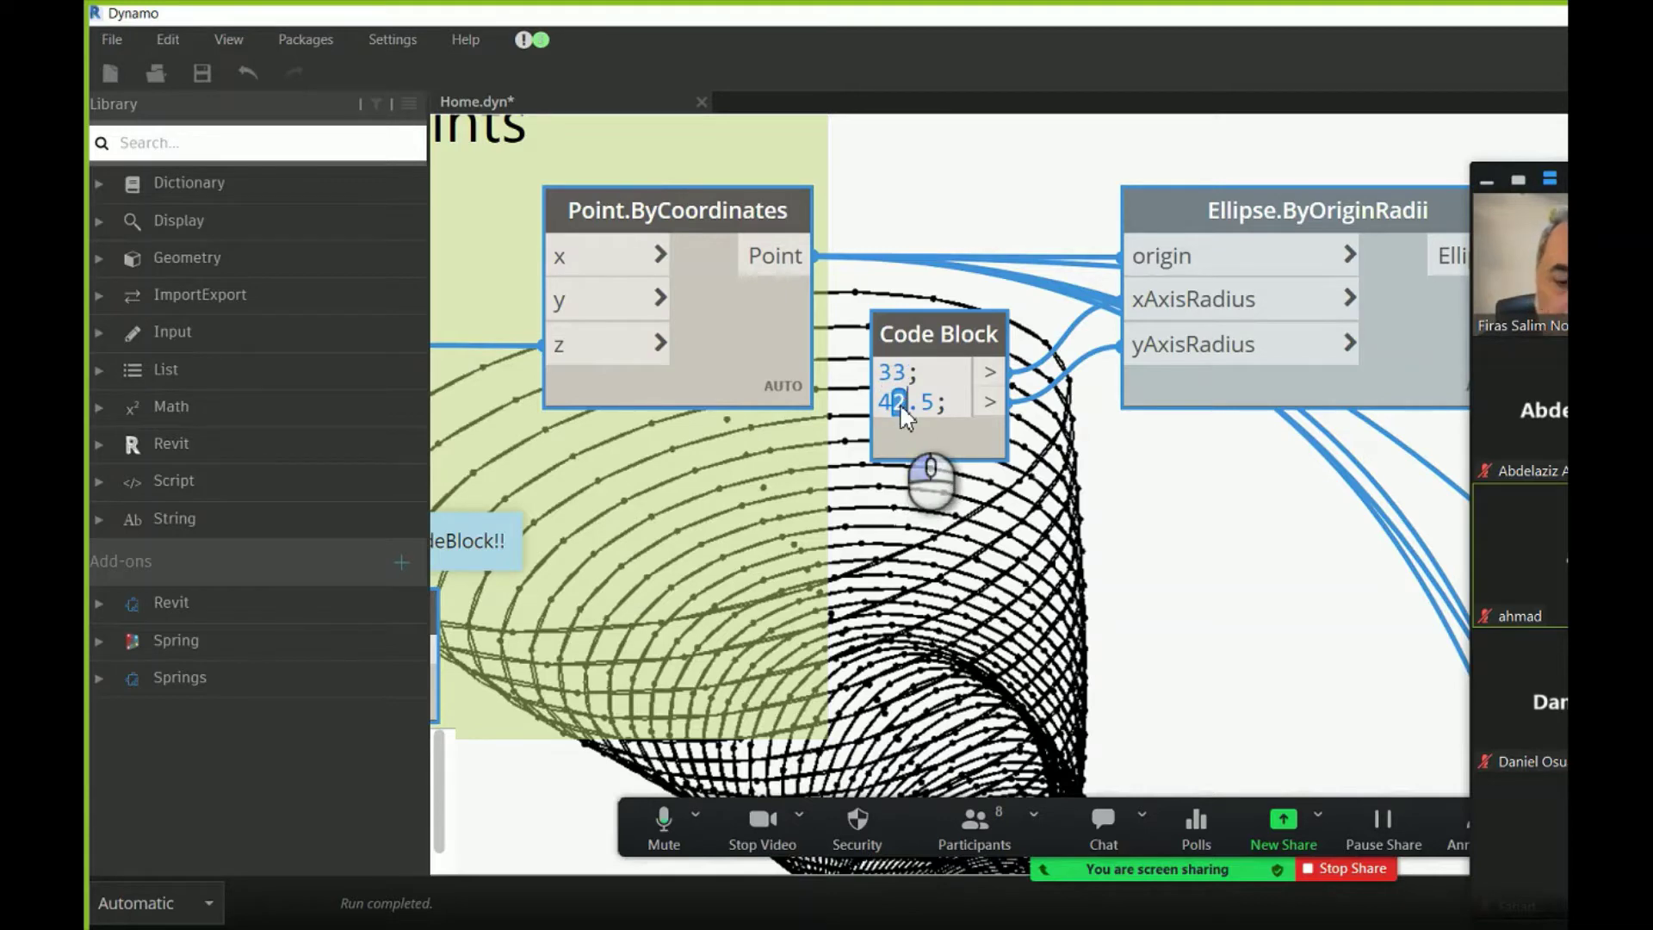
pyautogui.write('8')
pyautogui.click(1201, 479)
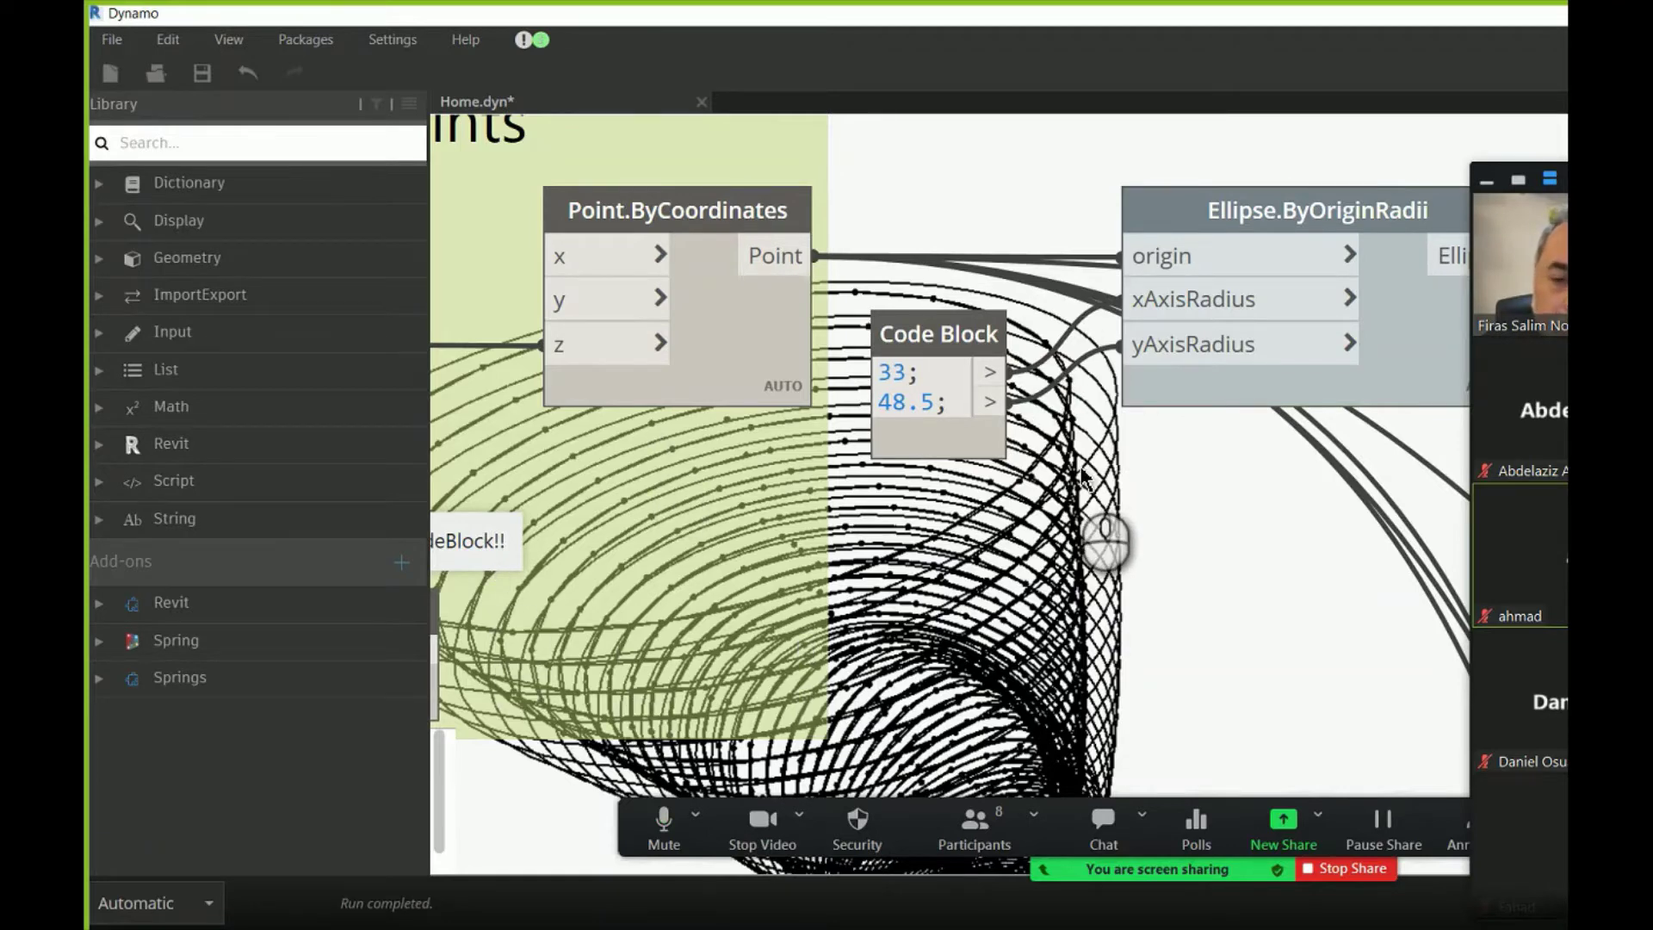
# - Switch to the Wikipedia article on Absolute World in the browser and uncover the towers' photo
pyautogui.hotkey('alt', 'Tab')
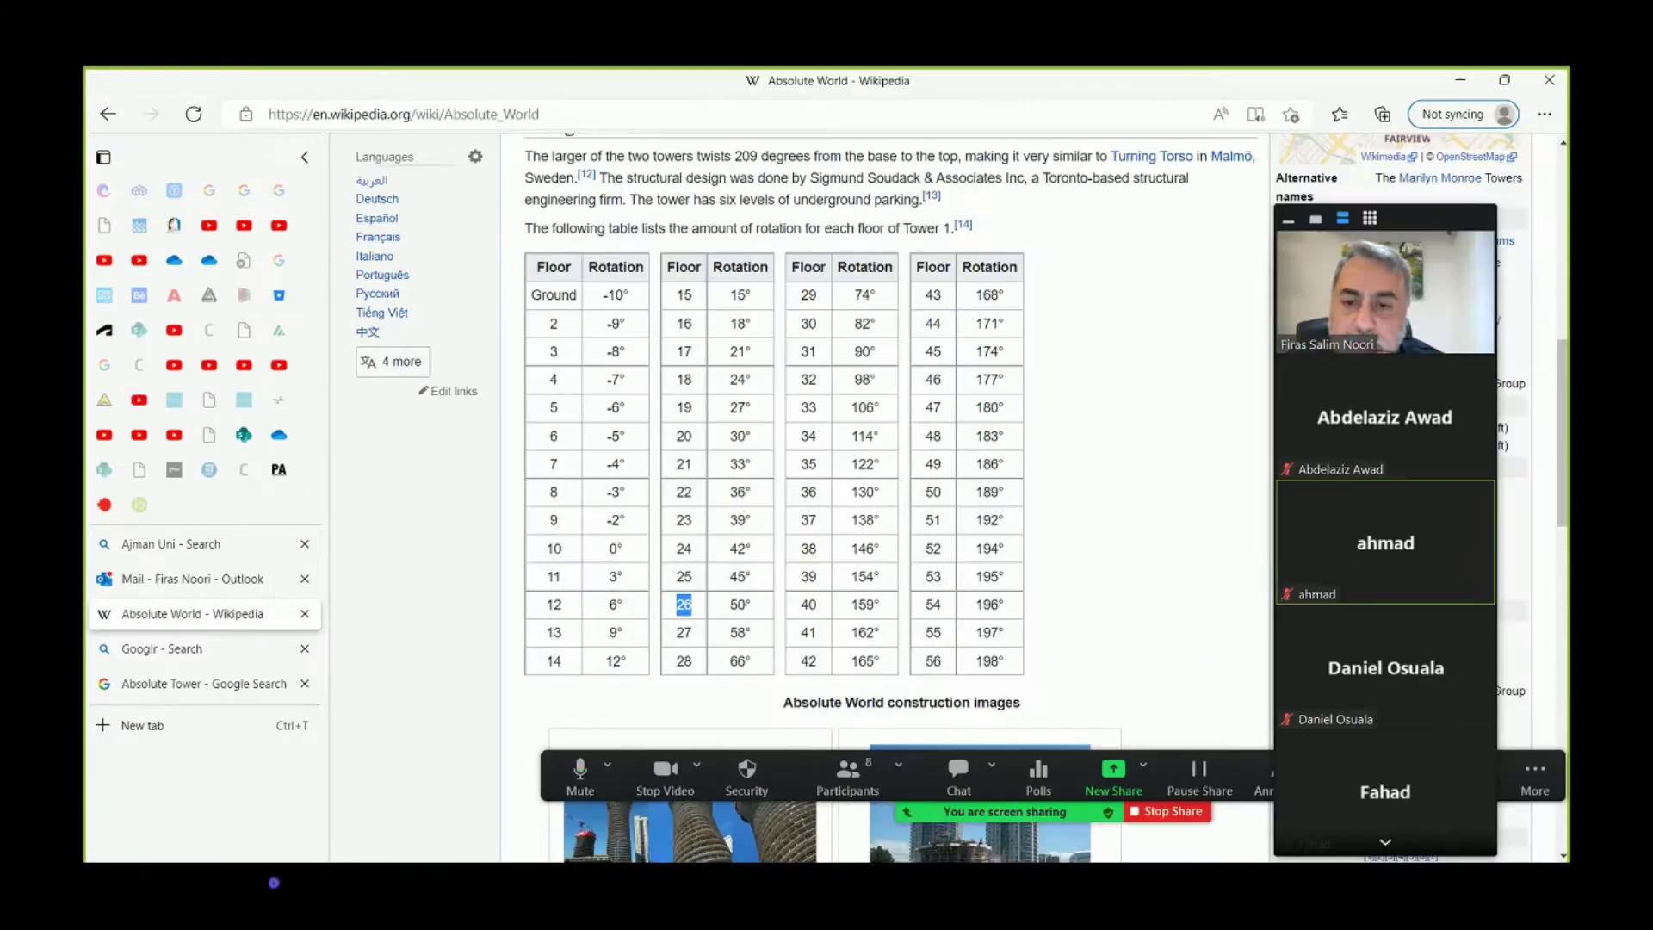
pyautogui.scroll(10, 816, 499)
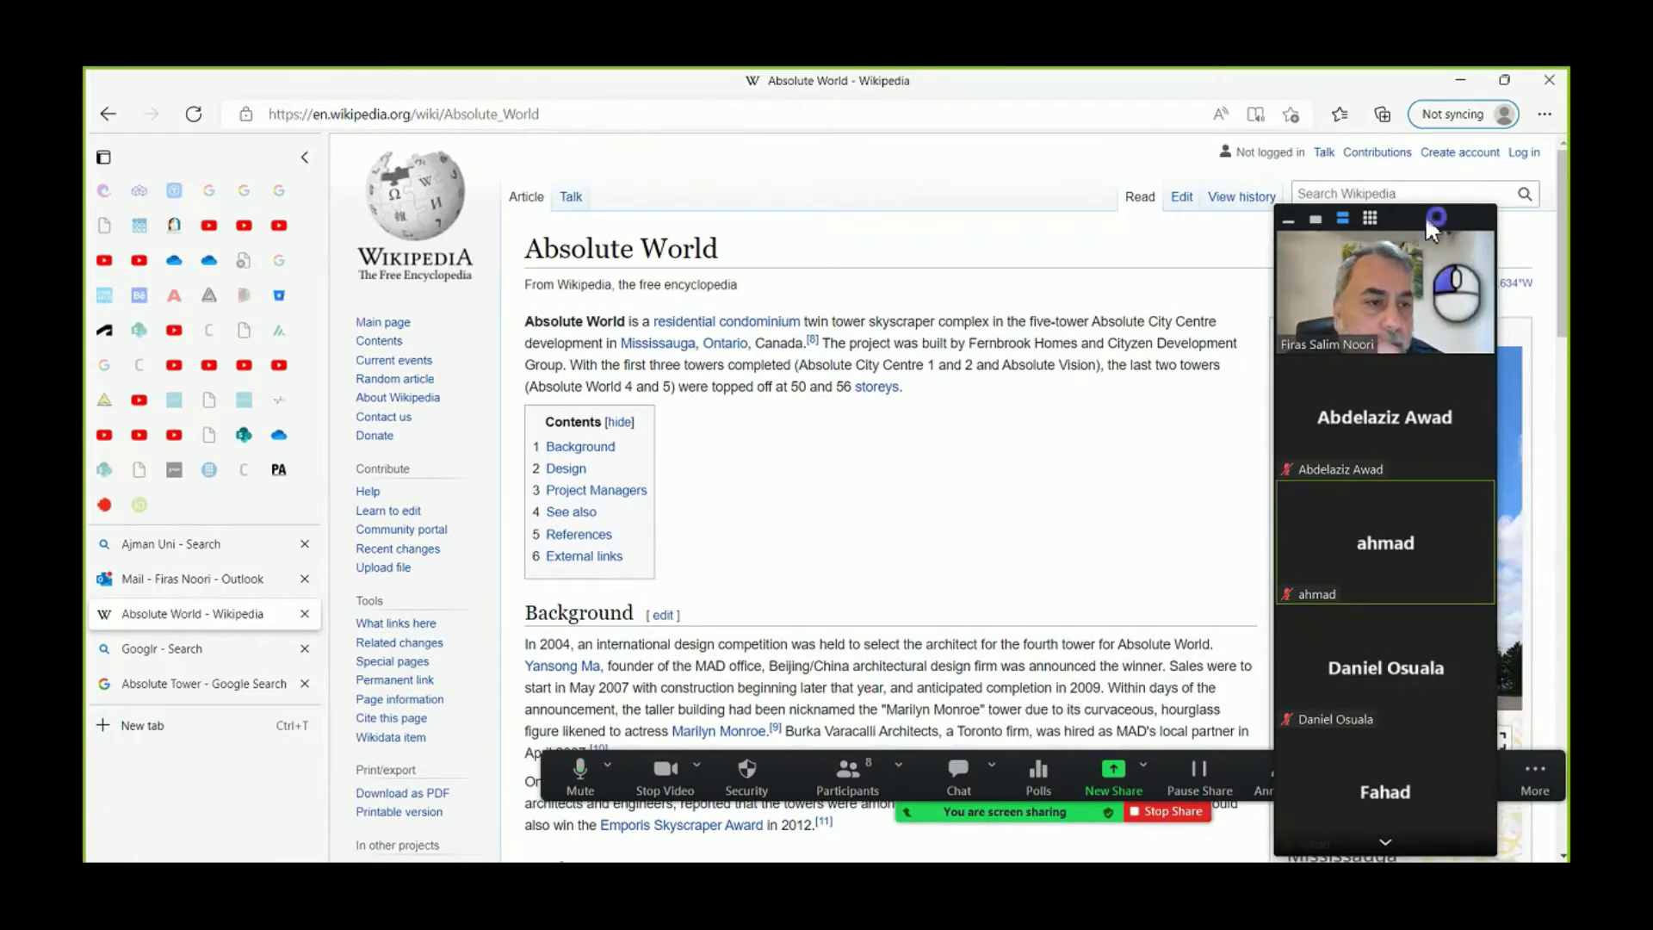
pyautogui.moveTo(1424, 215); pyautogui.dragTo(1245, 225)
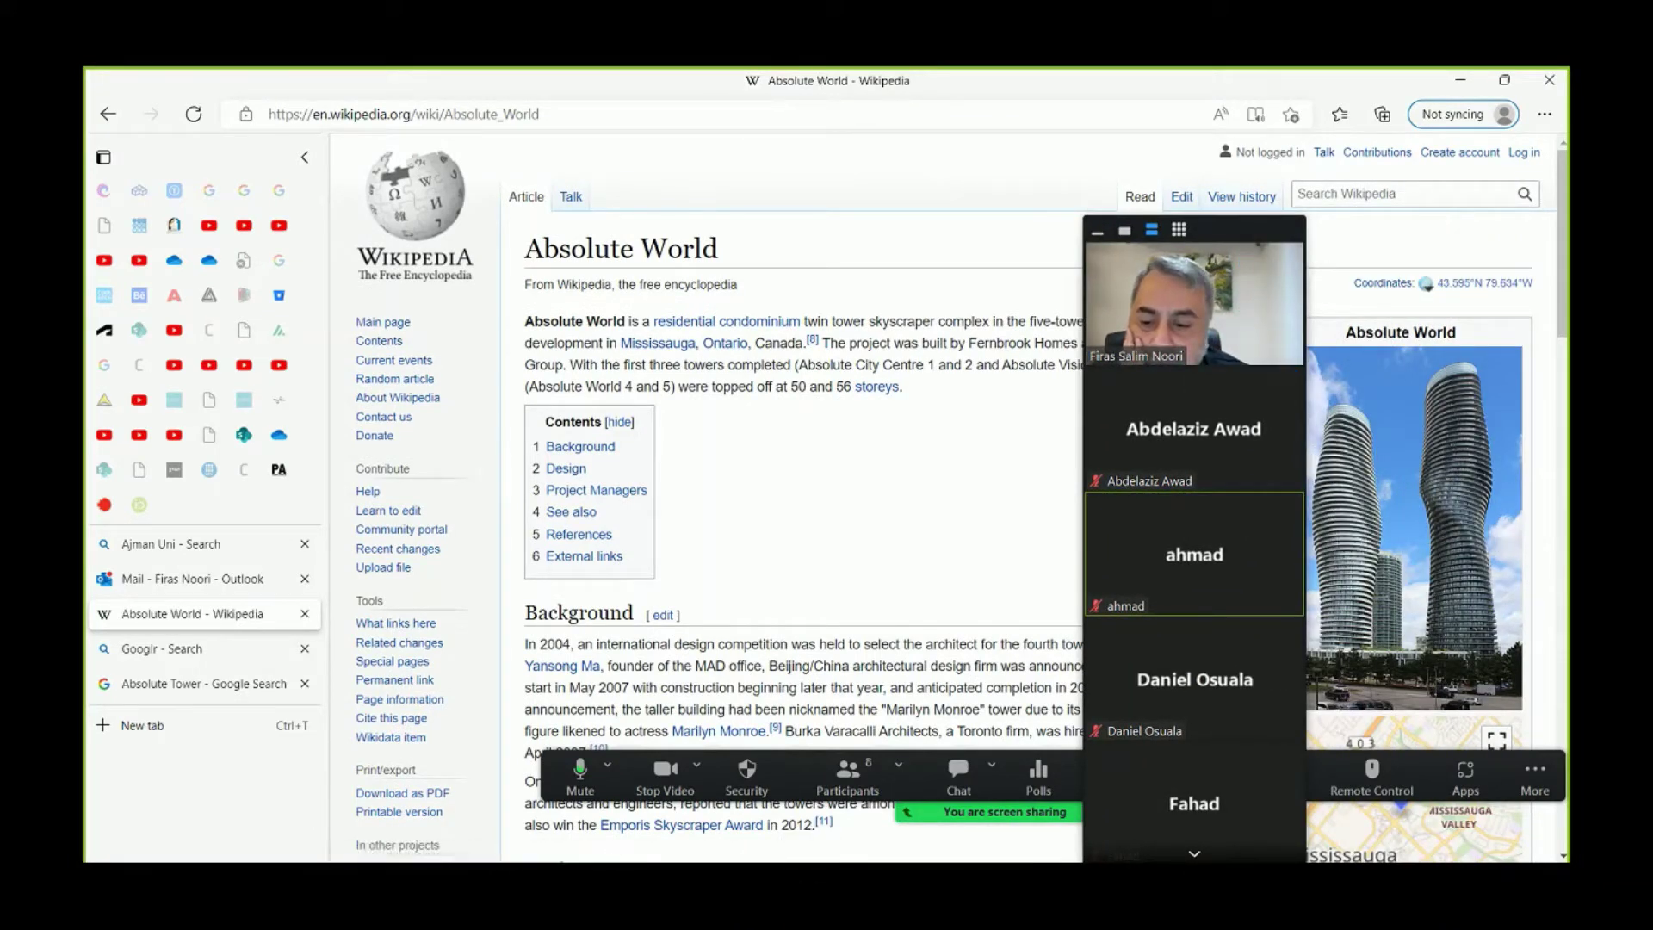
# - Examine the tower's section and typical floor plan among the Absolute Tower image results and return to Dynamo
pyautogui.click(181, 689)
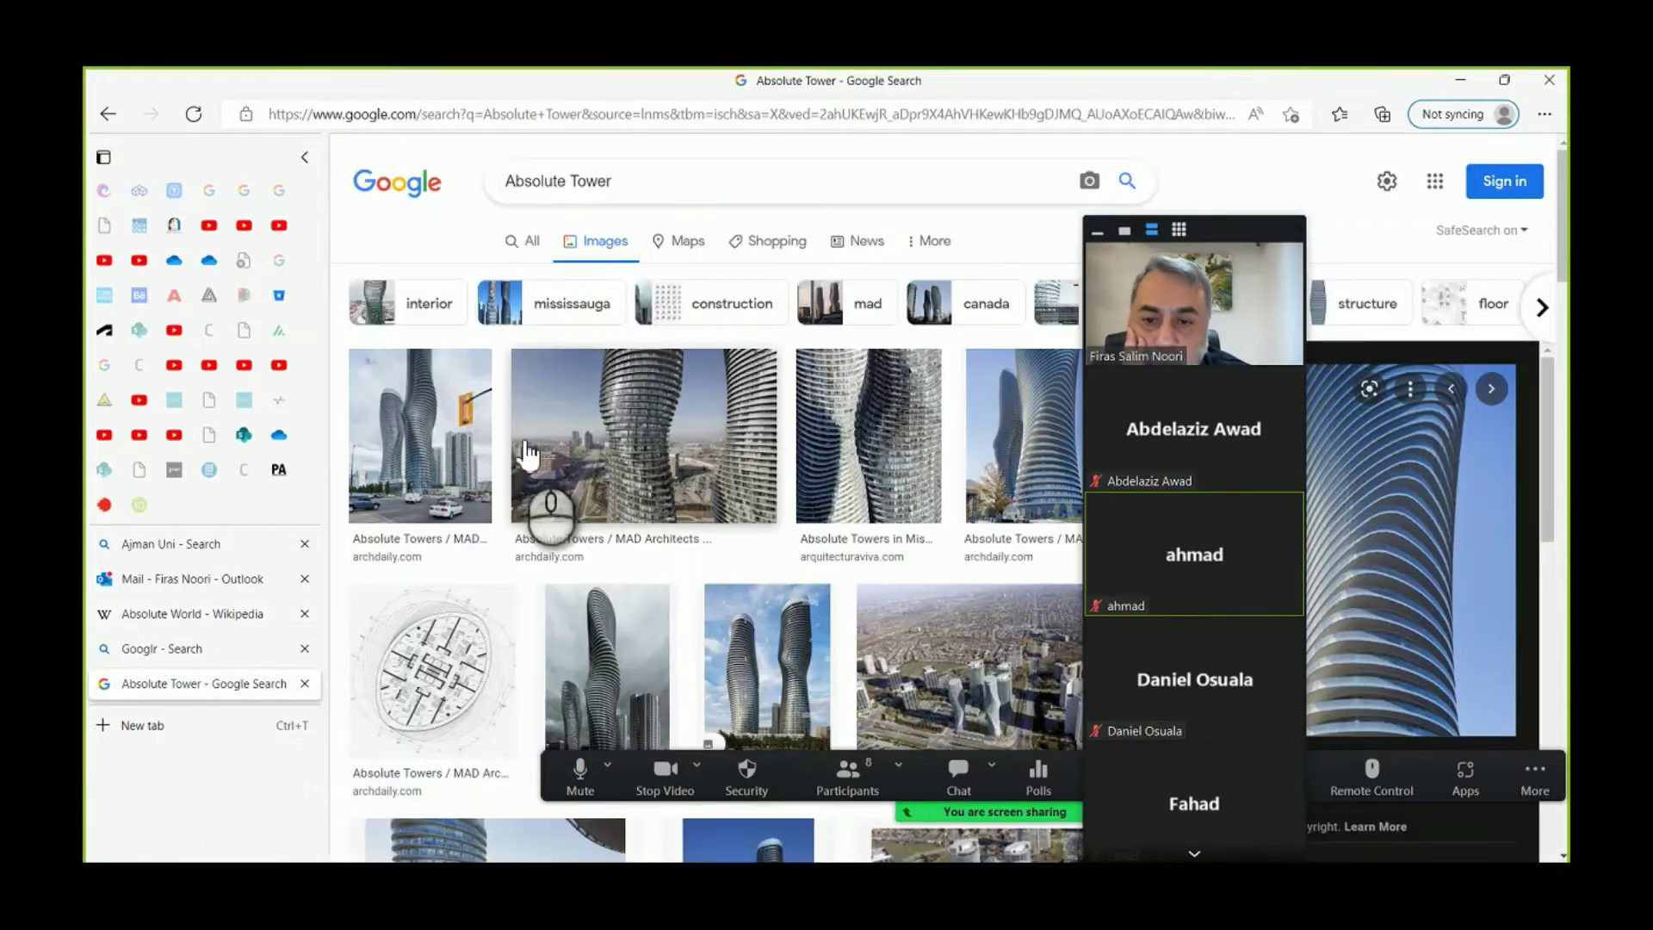
pyautogui.scroll(-1, 758, 465)
pyautogui.scroll(-6, 758, 465)
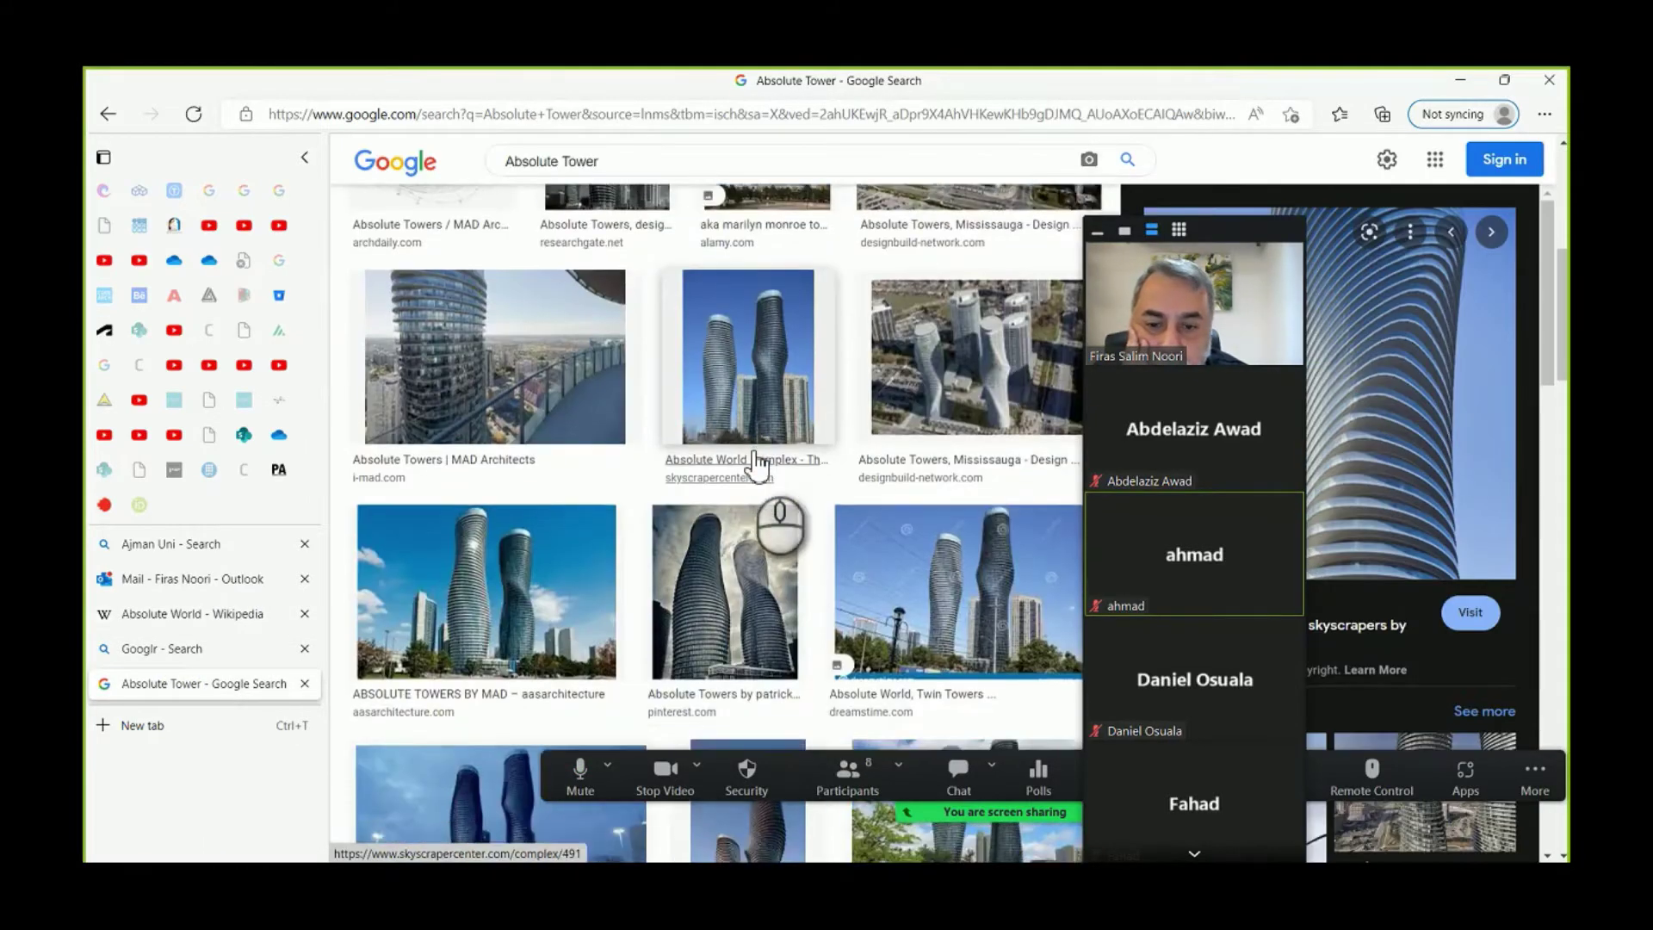
pyautogui.scroll(-6, 758, 465)
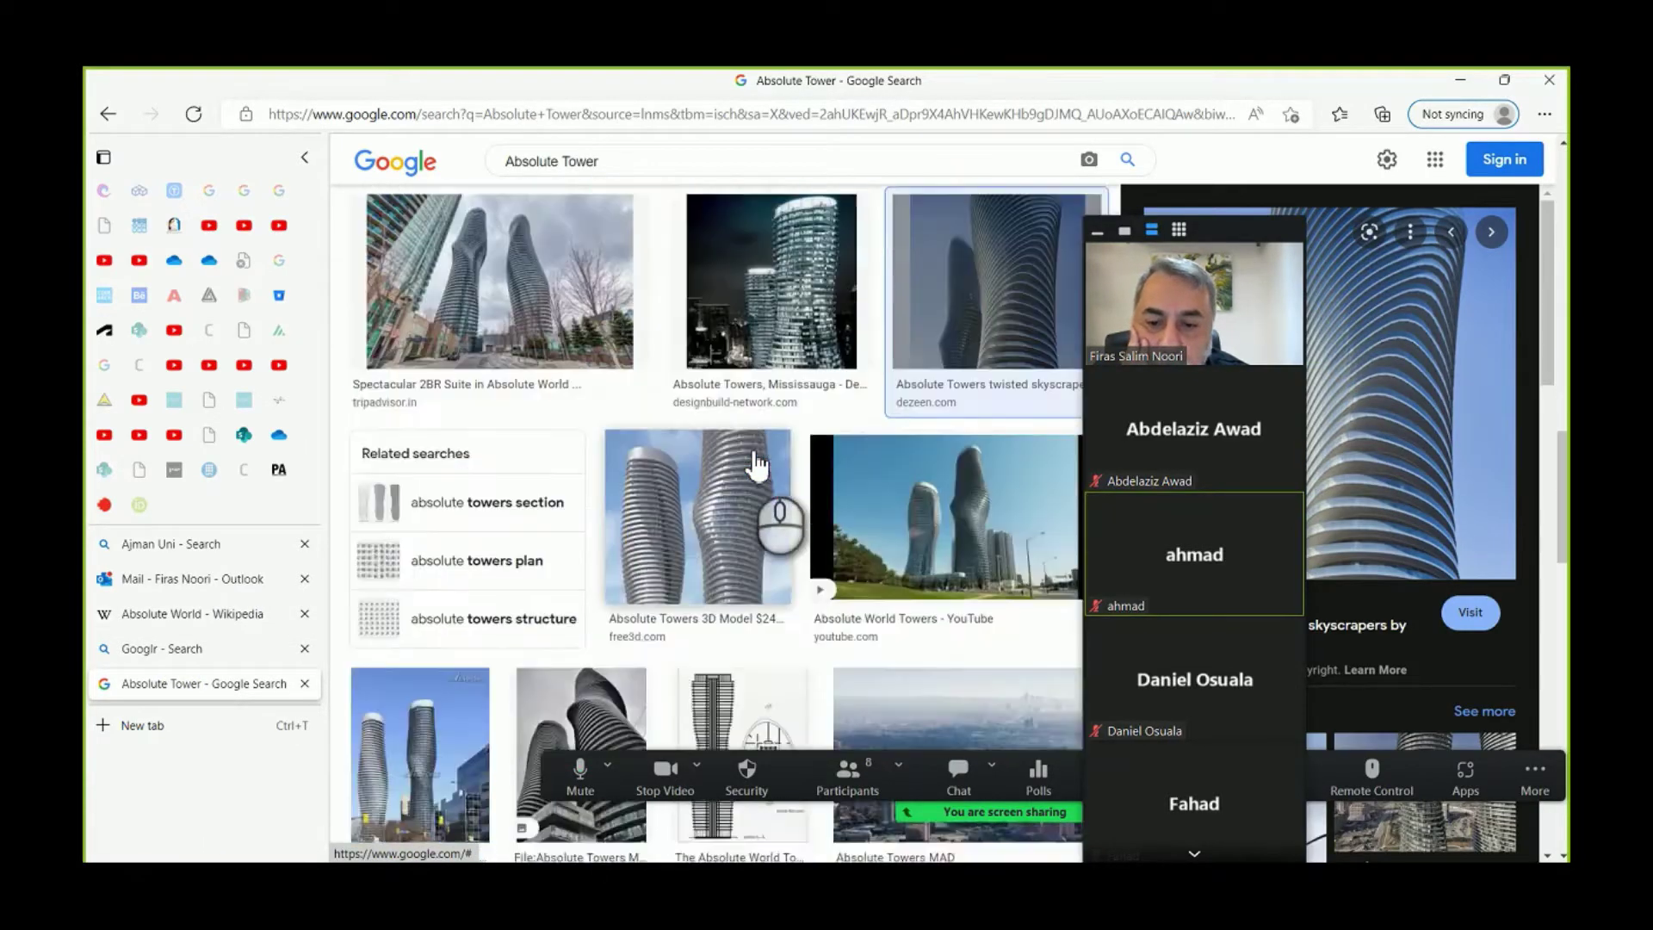
pyautogui.click(757, 670)
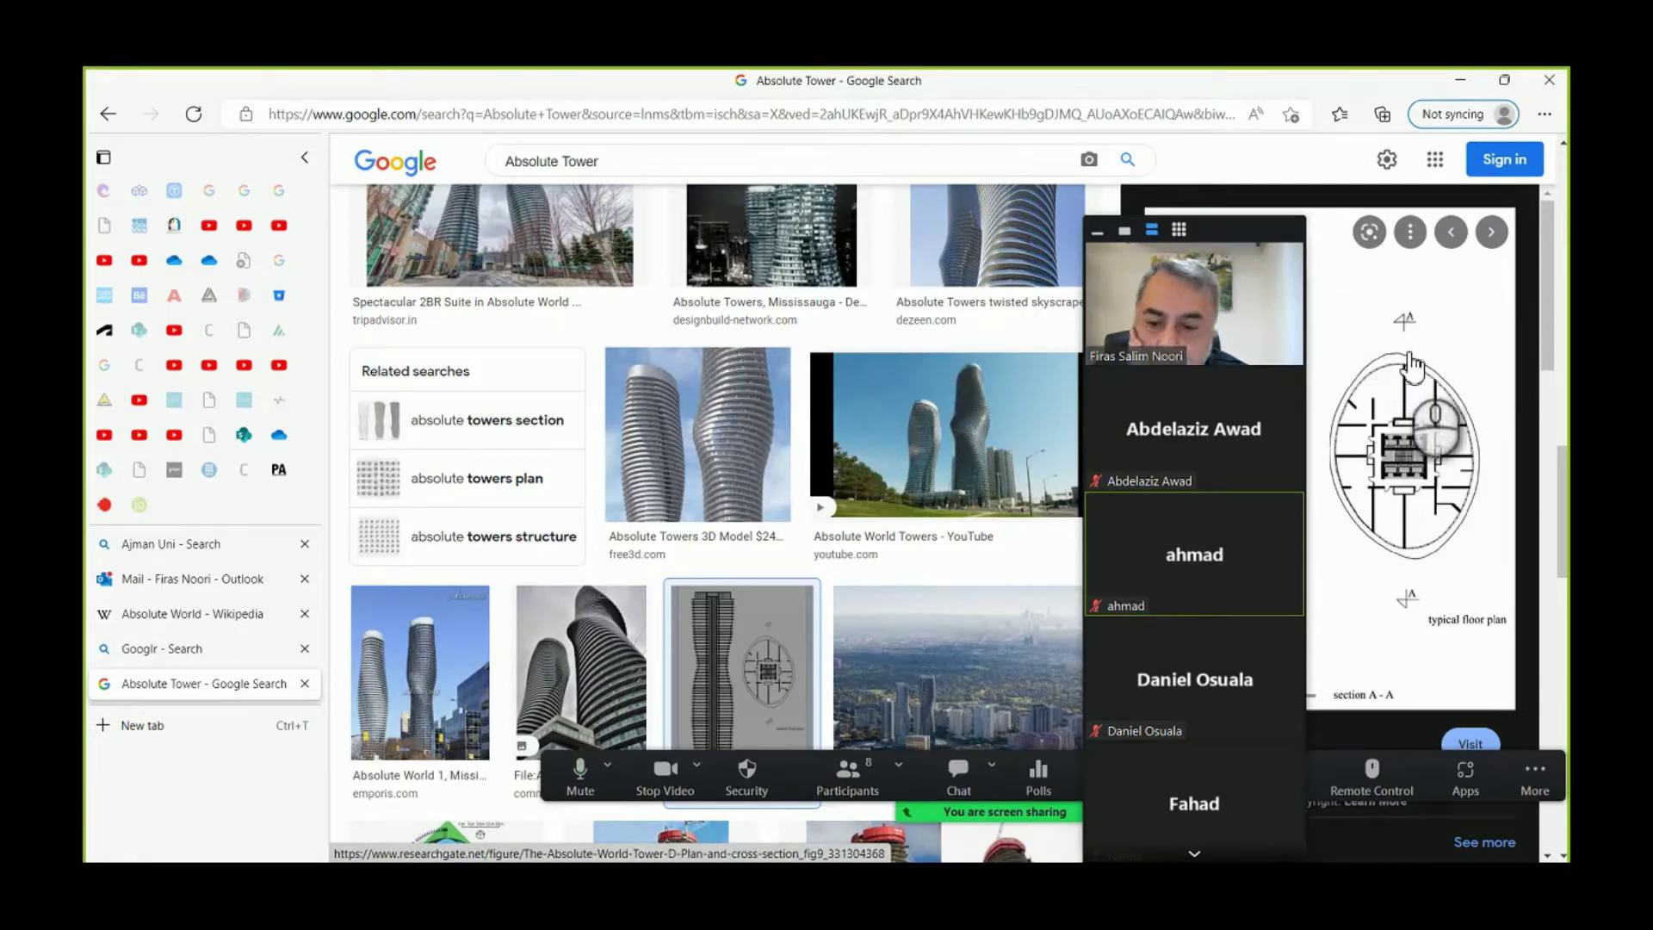
pyautogui.click(759, 915)
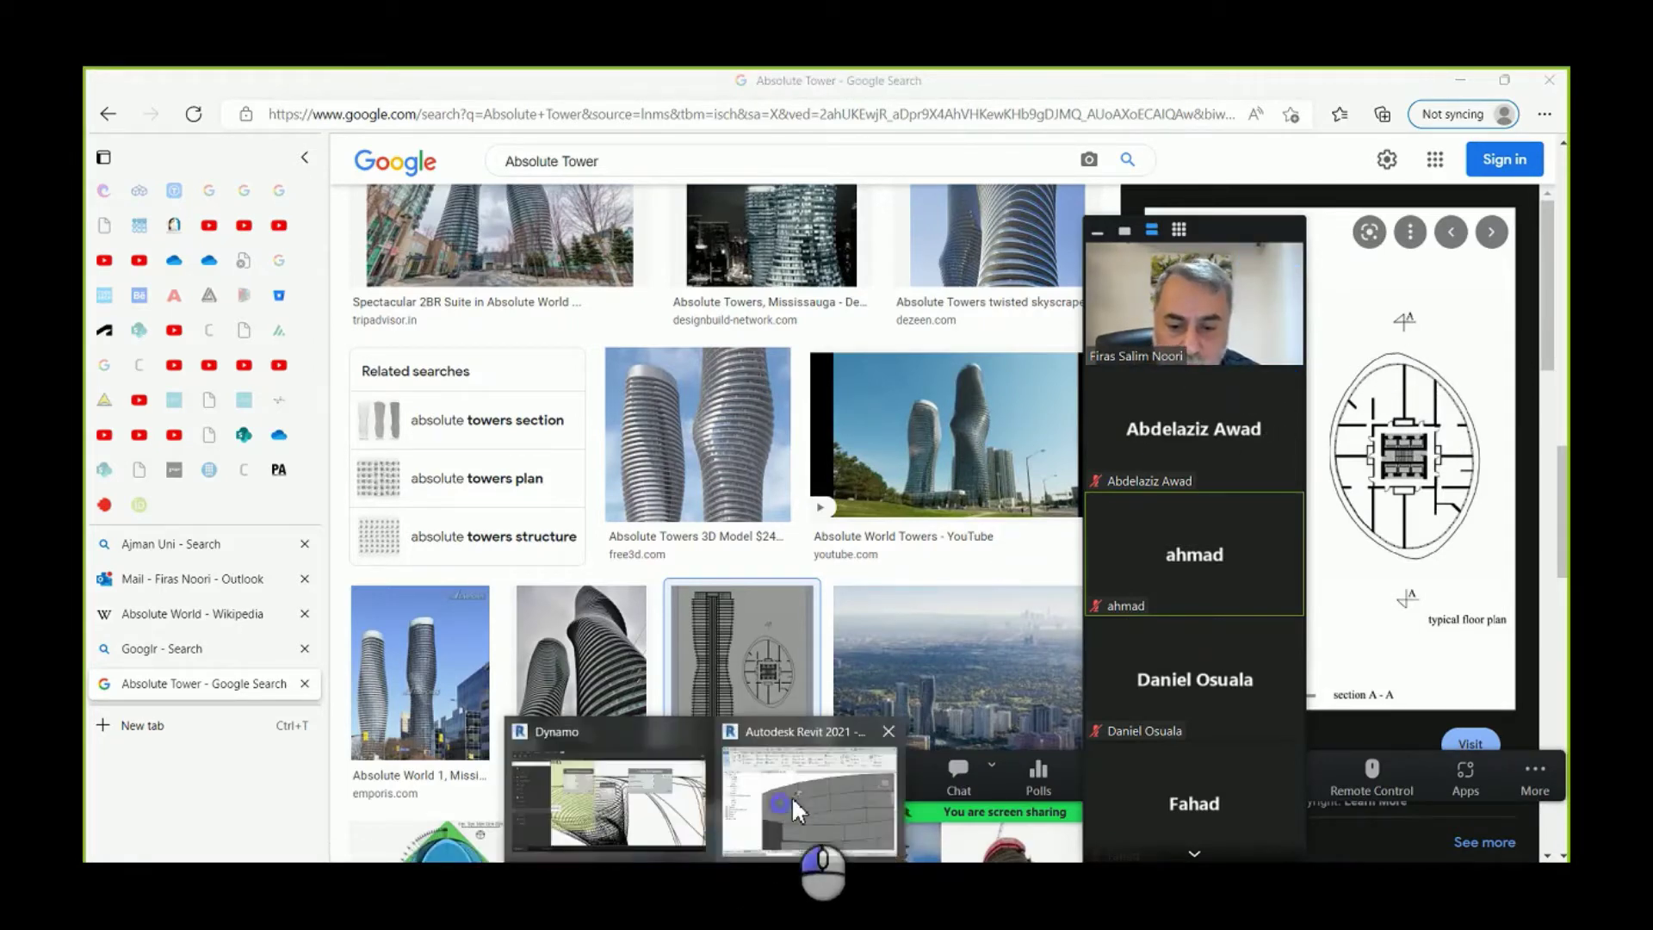
pyautogui.click(792, 795)
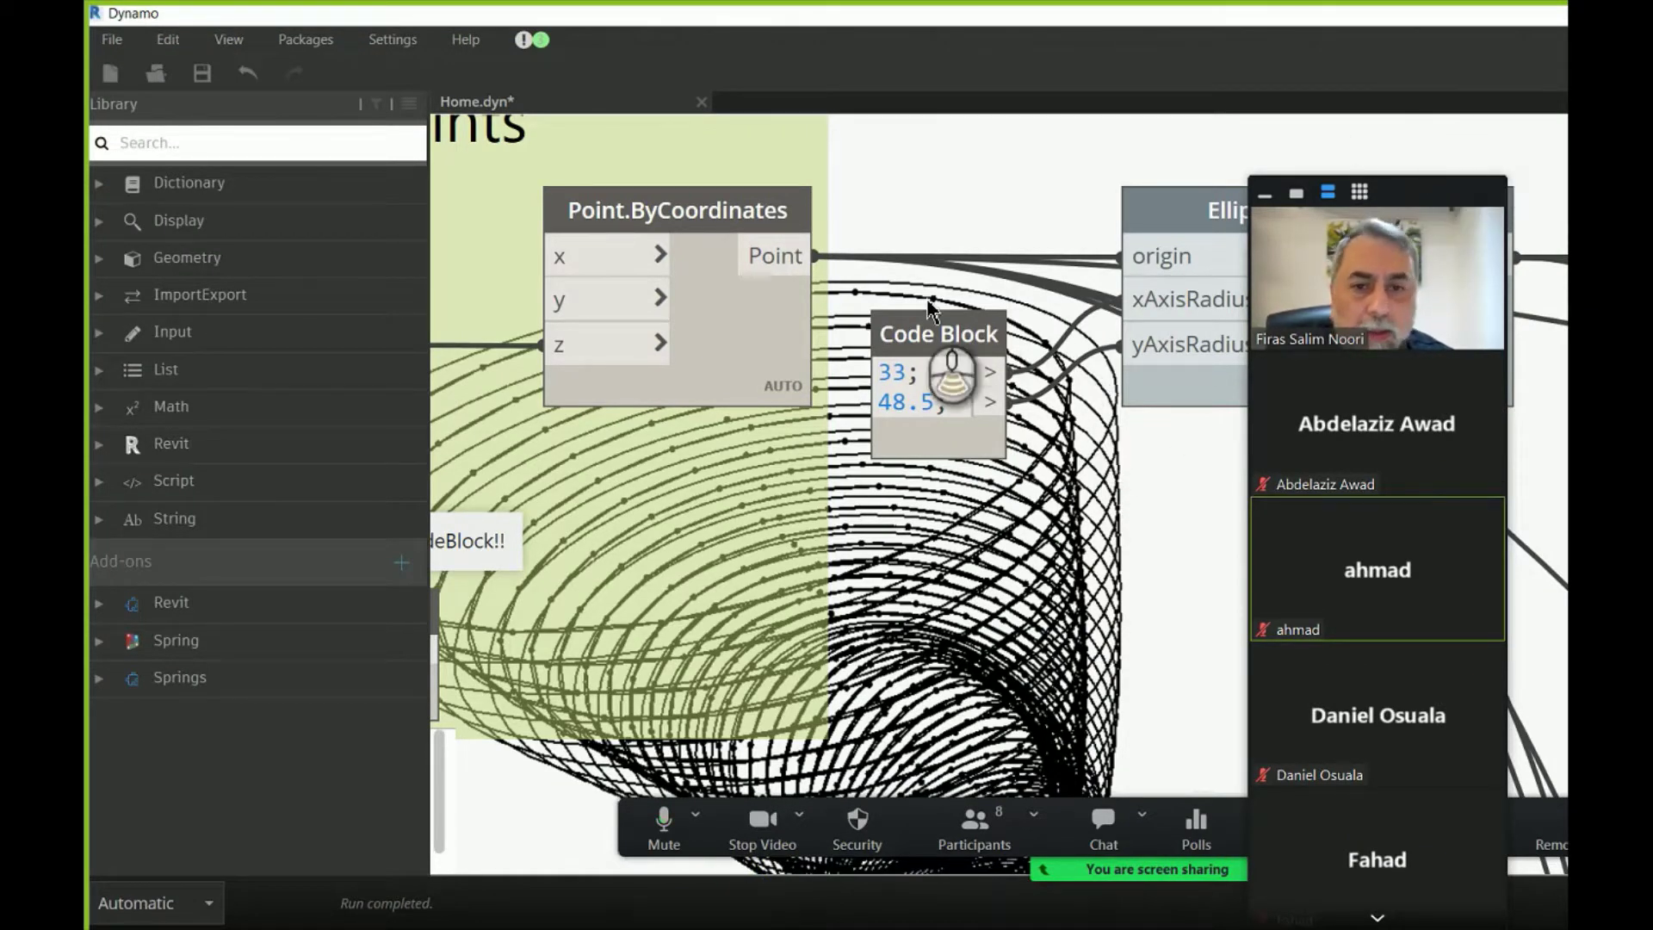
# - Select the duplicated List Create node to examine the ellipses it outputs, and clear the selection
pyautogui.scroll(-5, 931, 308)
pyautogui.moveTo(957, 477); pyautogui.dragTo(726, 301, button='middle')
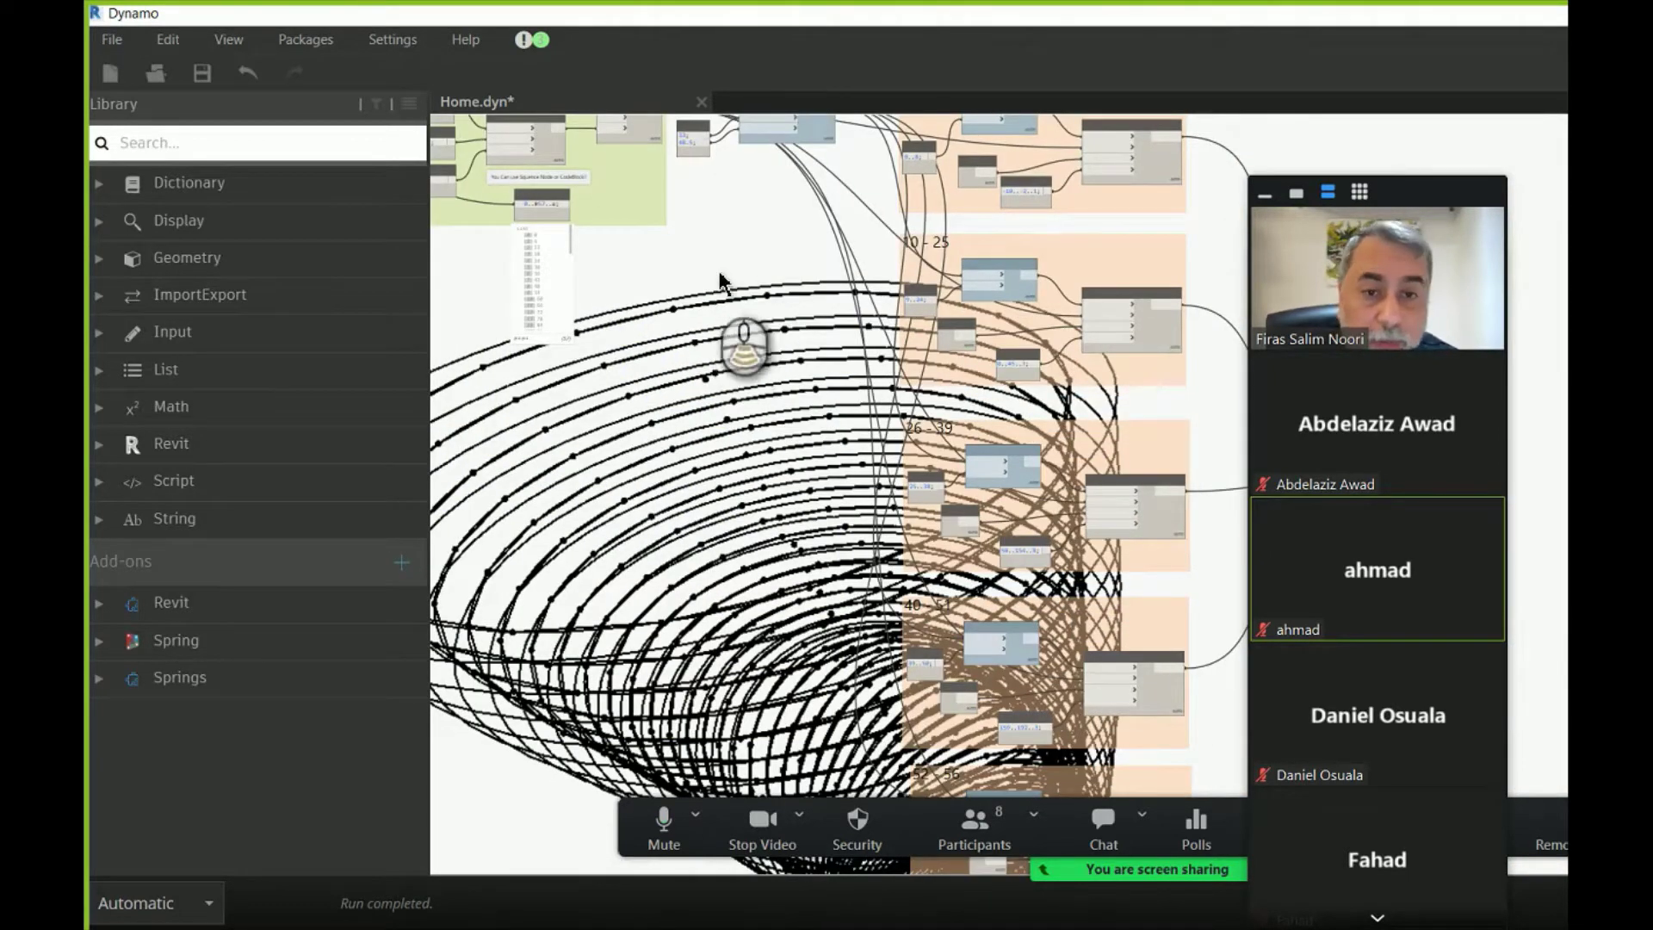
pyautogui.scroll(4, 933, 276)
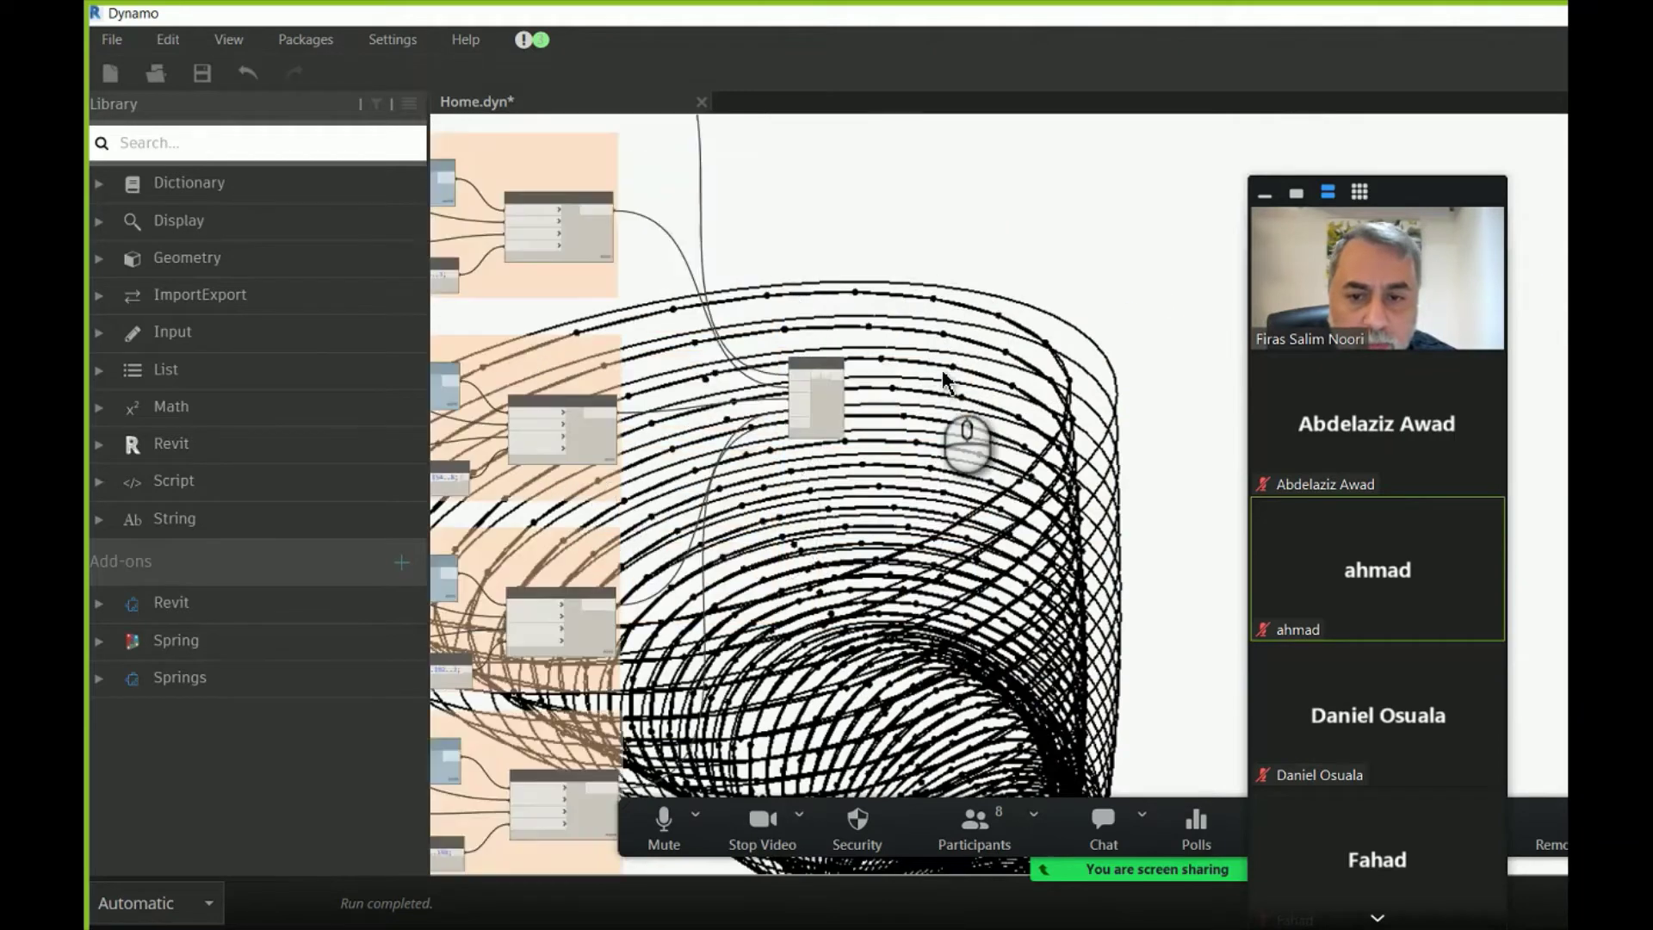
pyautogui.scroll(3, 944, 378)
pyautogui.click(742, 360)
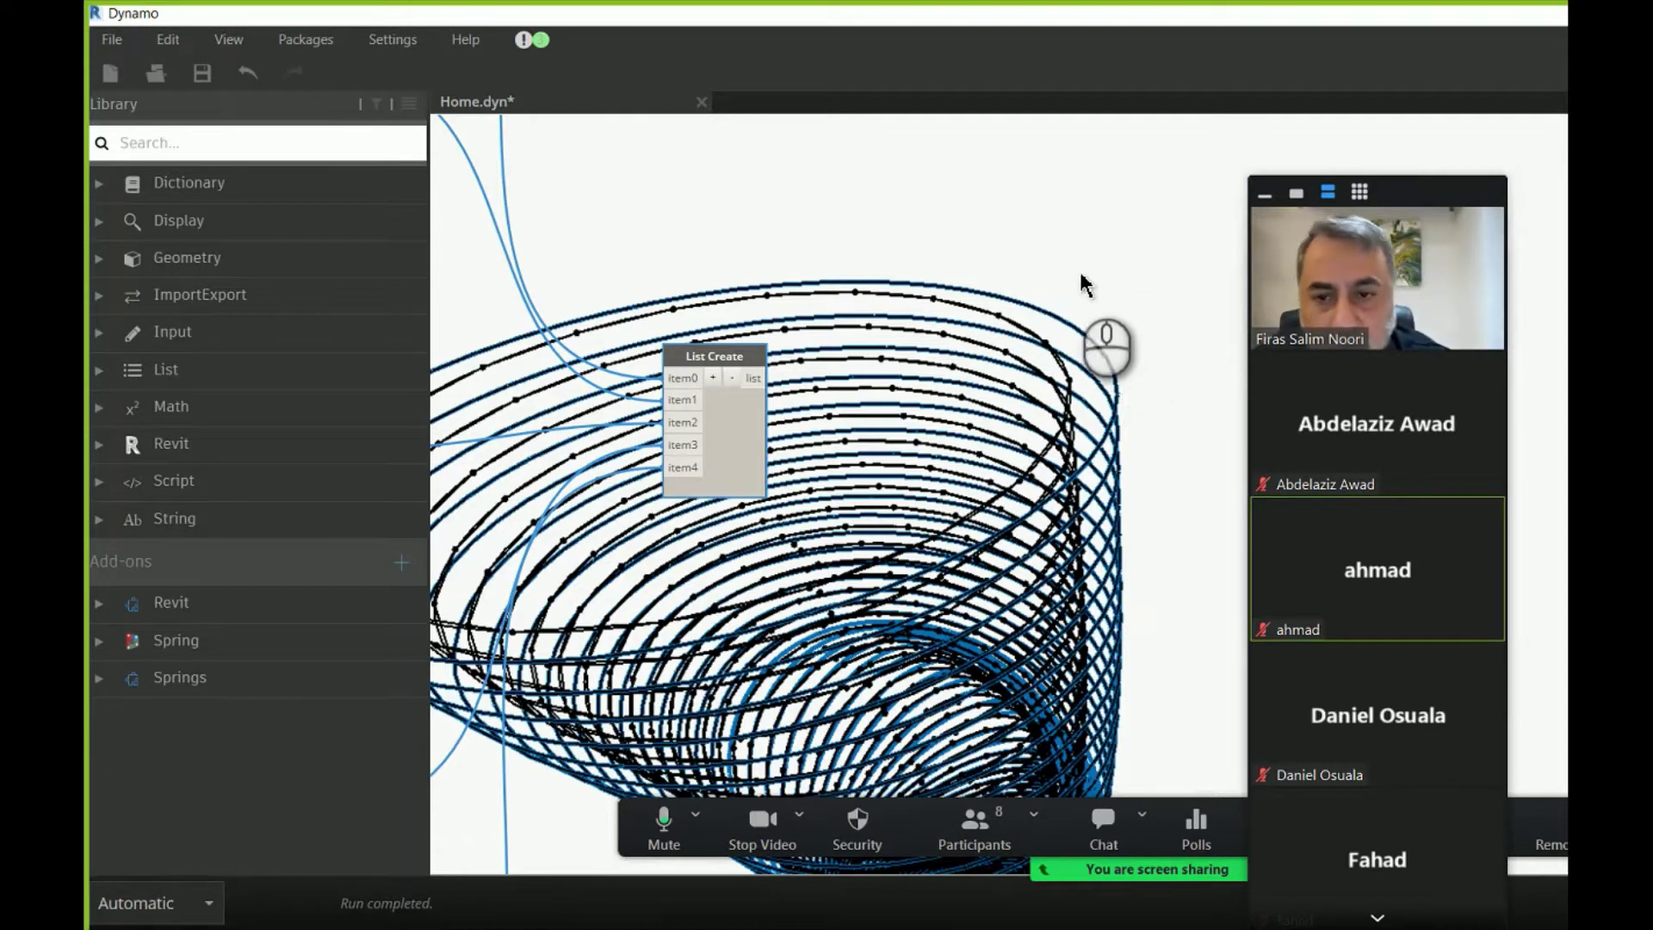
pyautogui.click(956, 233)
# - Duplicate the List.Flatten, Curve.PointAtParameter, Polygon.ByPoints and Geometry.Explode nodes, placing the copies below the originals
pyautogui.scroll(-4, 880, 383)
pyautogui.scroll(8, 895, 197)
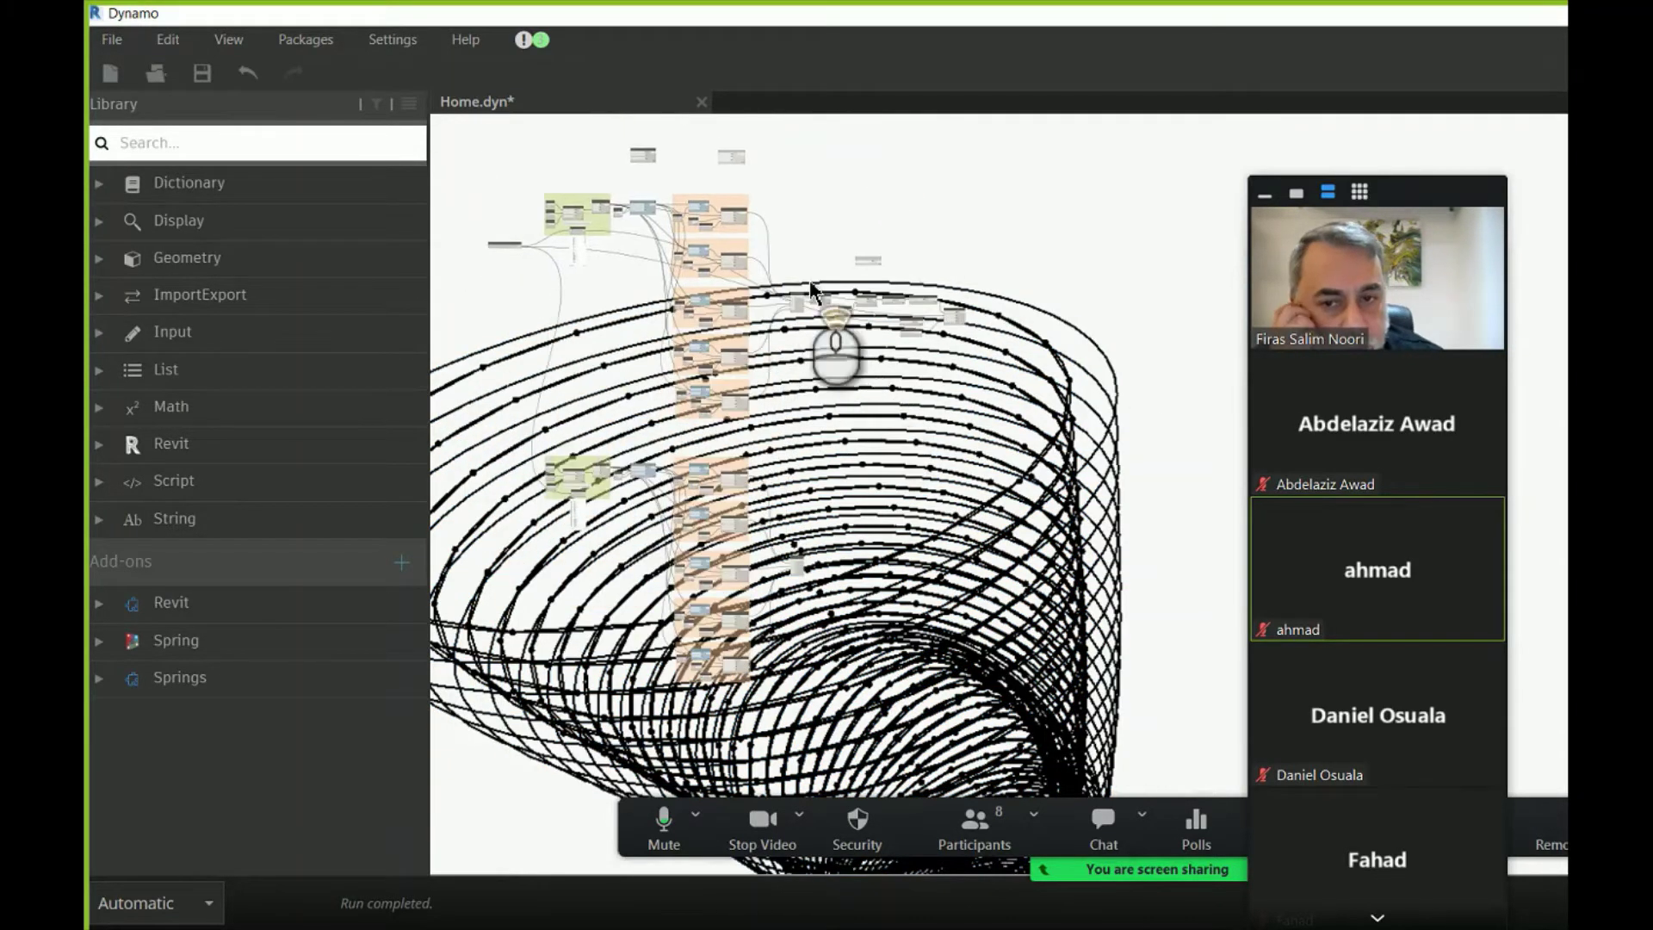
pyautogui.scroll(-5, 895, 197)
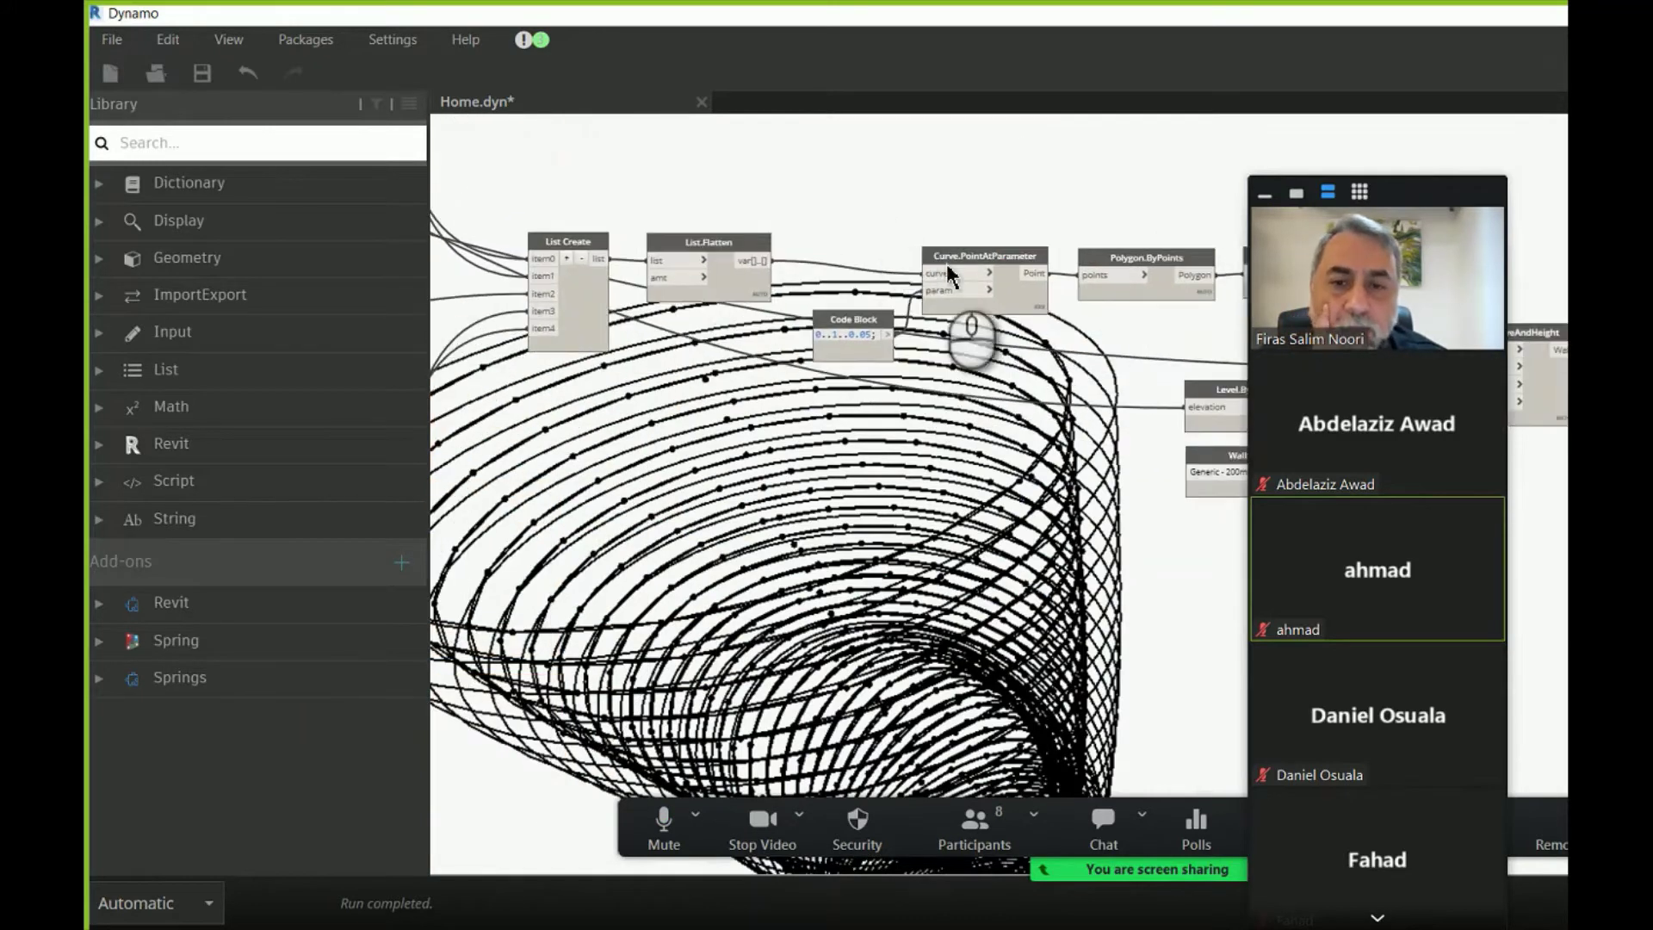
pyautogui.moveTo(655, 189); pyautogui.dragTo(1070, 221)
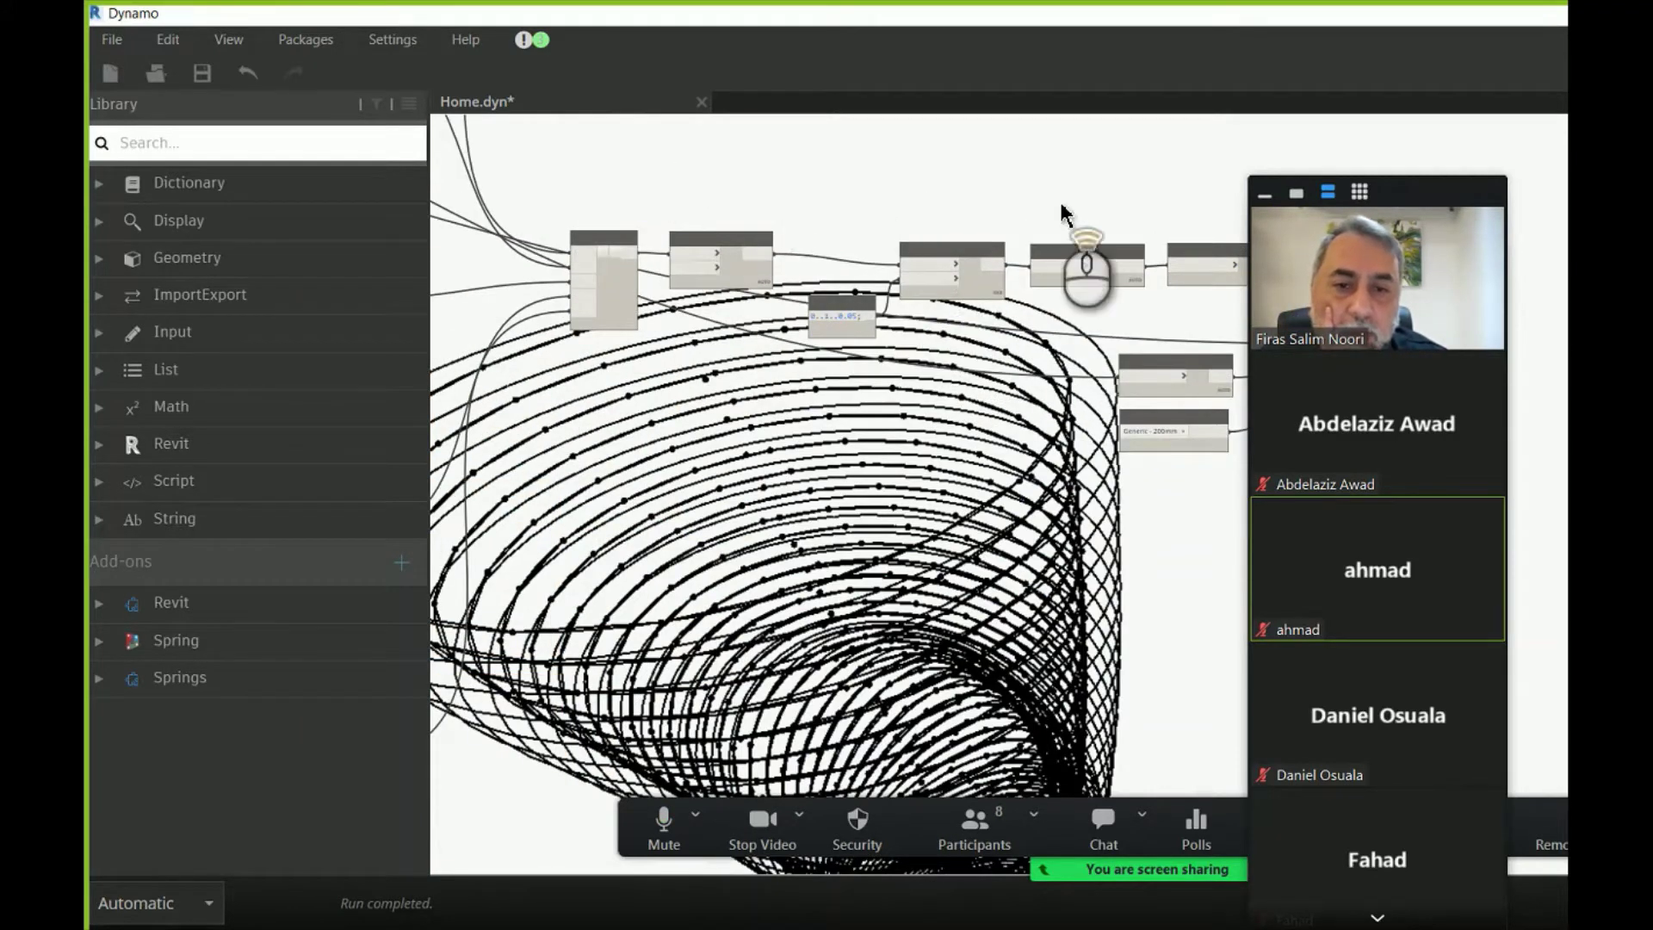
pyautogui.scroll(3, 1060, 221)
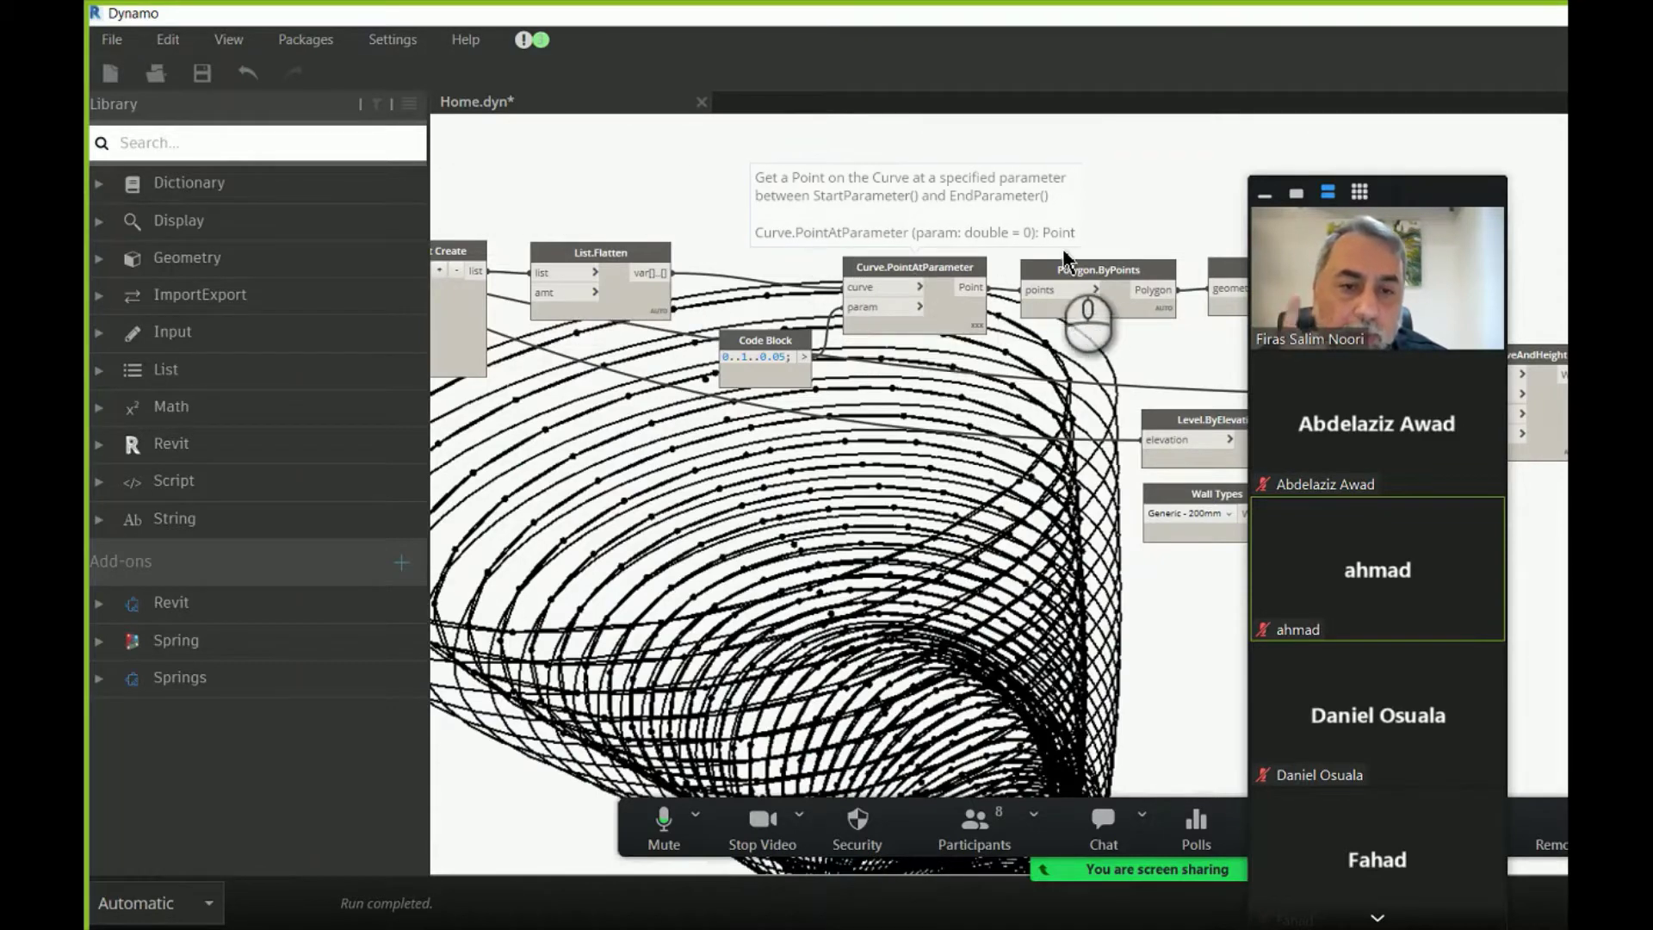
pyautogui.scroll(-5, 1106, 273)
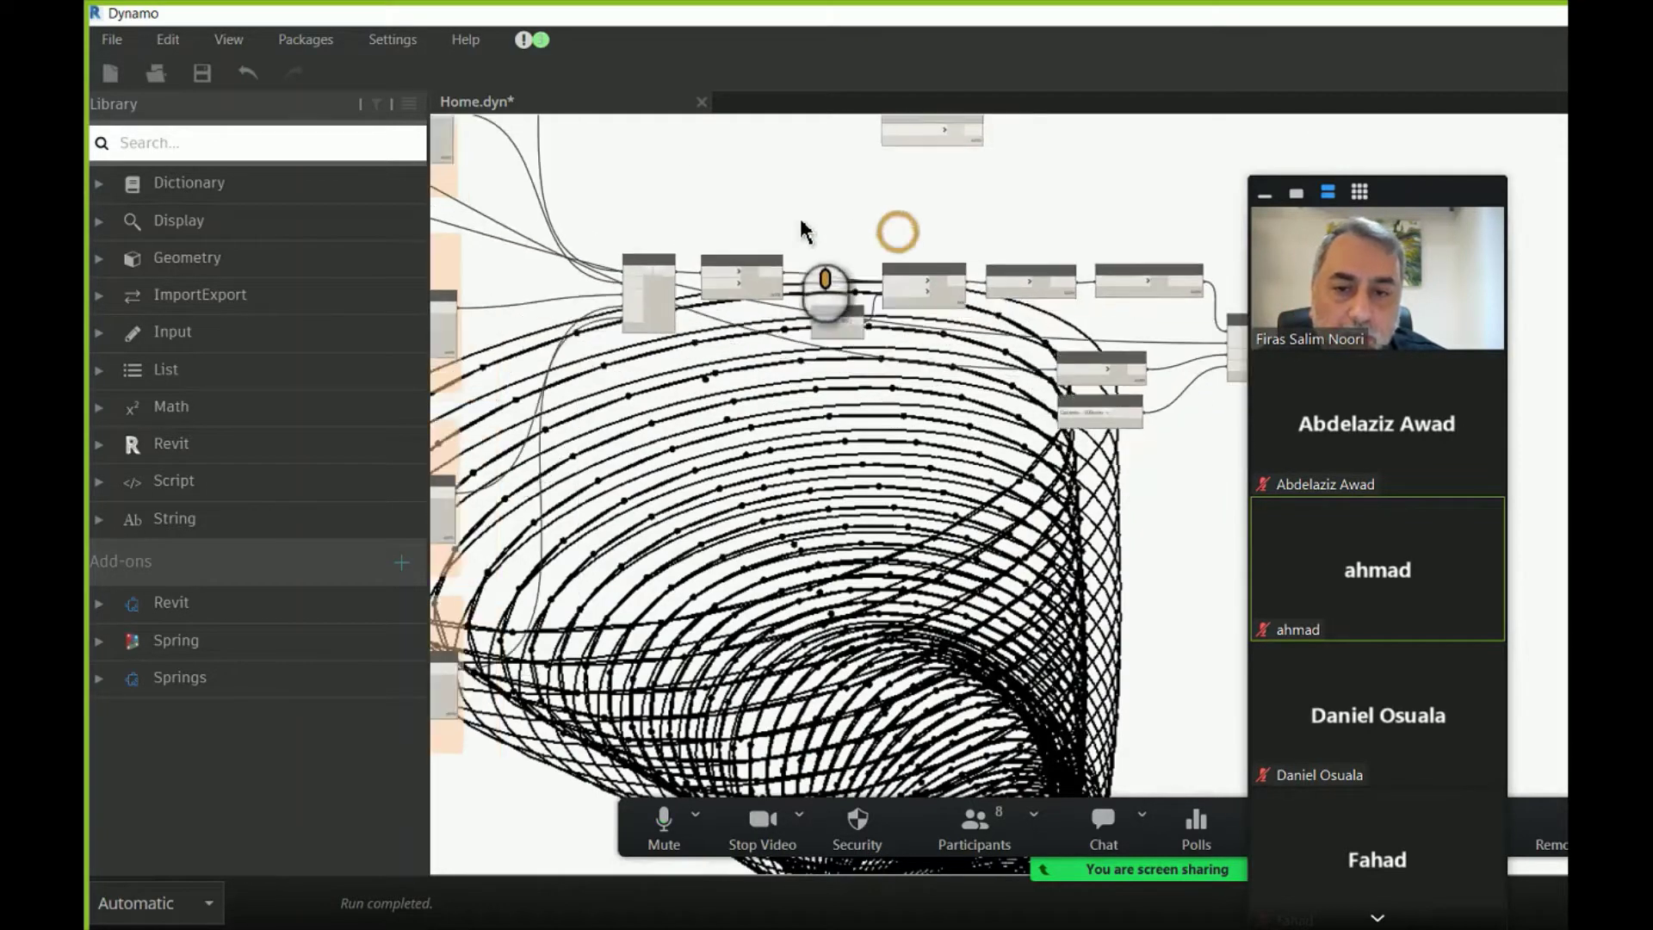
pyautogui.moveTo(637, 212); pyautogui.dragTo(1170, 338)
pyautogui.keyDown('ctrl'); pyautogui.moveTo(967, 274); pyautogui.dragTo(912, 691); pyautogui.keyUp('ctrl')
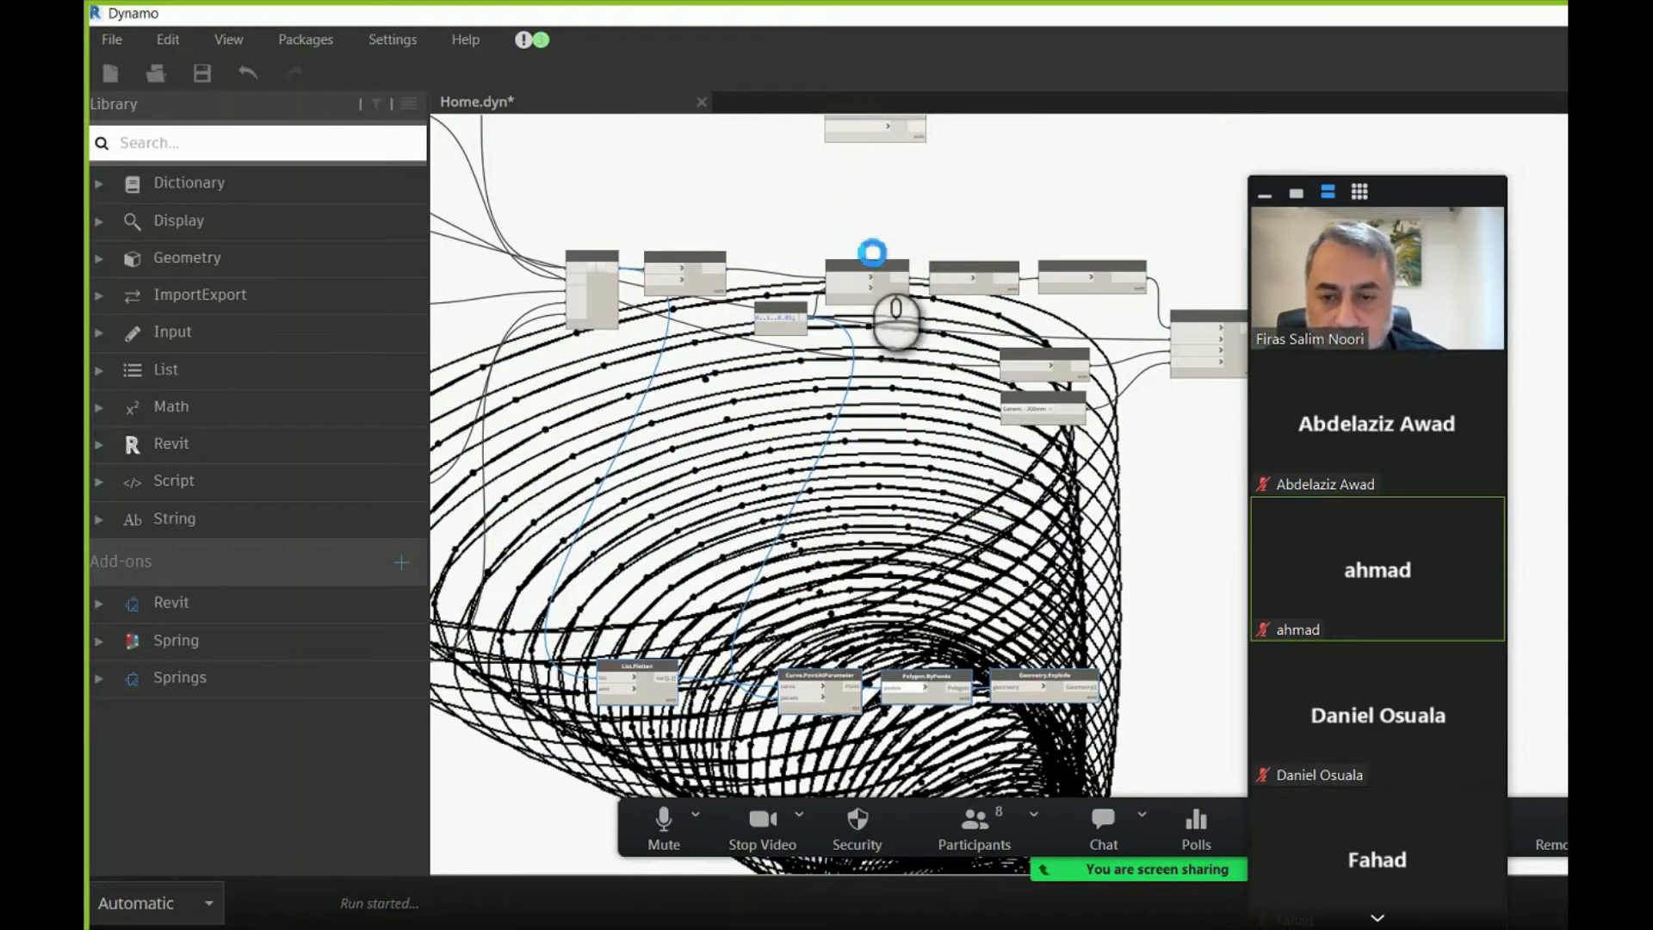
# - Move the four copied nodes beside the duplicated List Create node and connect its list output to the copied List.Flatten's list input
pyautogui.moveTo(868, 253); pyautogui.dragTo(869, 246, button='middle')
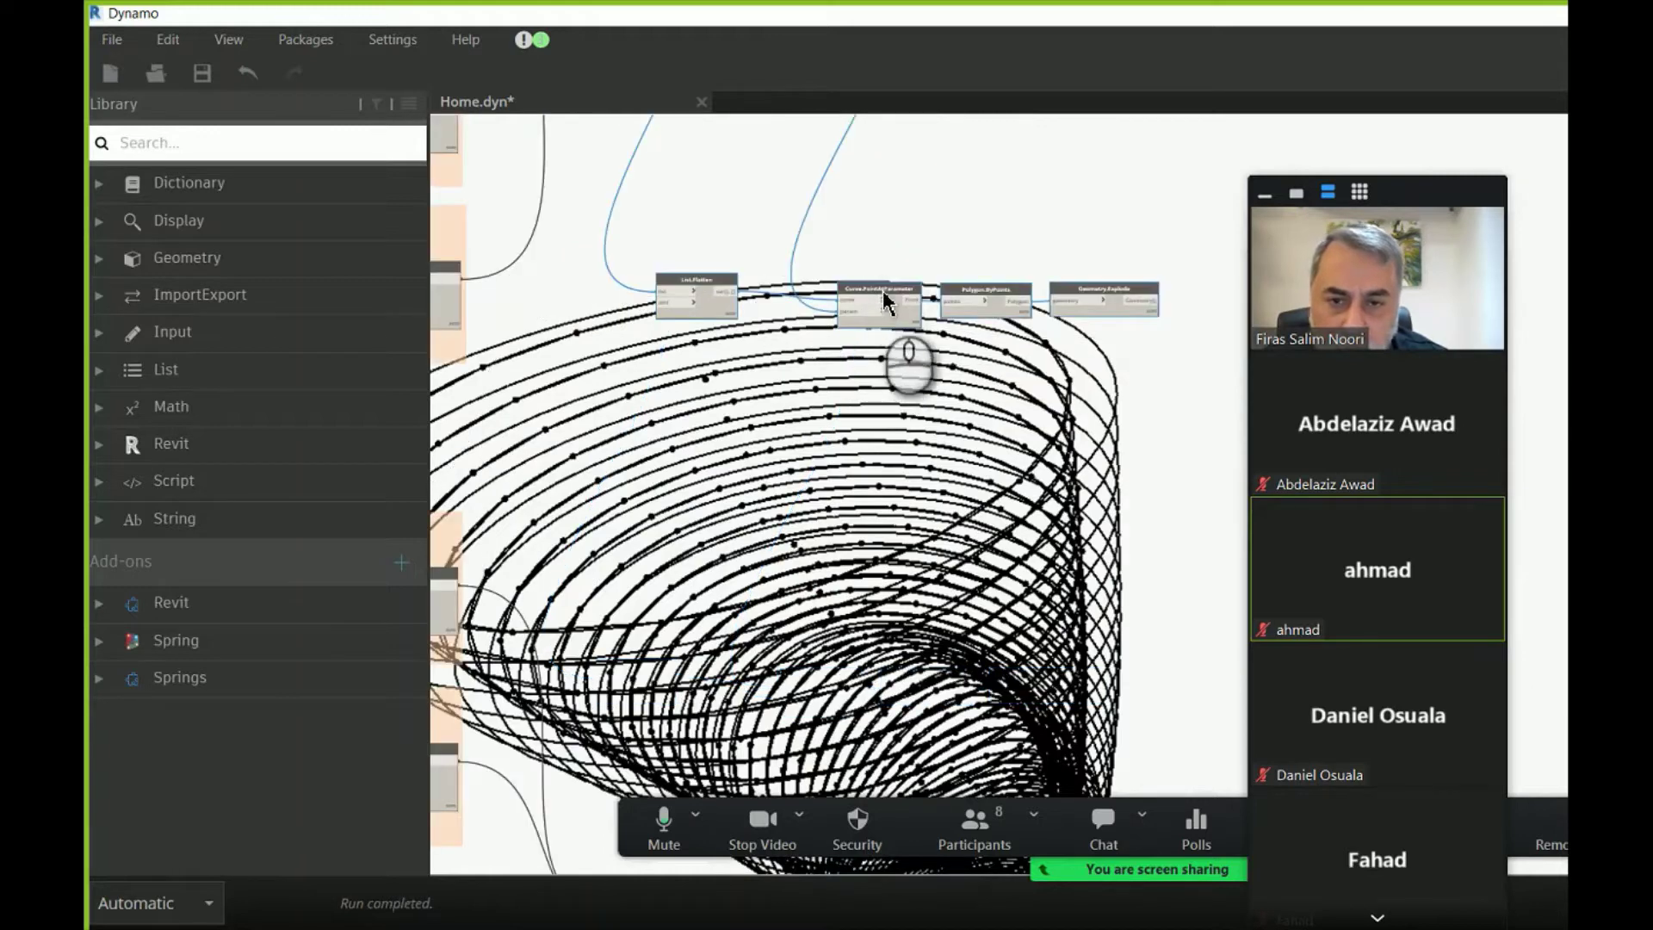
pyautogui.moveTo(879, 288); pyautogui.dragTo(930, 651)
pyautogui.moveTo(827, 509); pyautogui.dragTo(809, 258, button='middle')
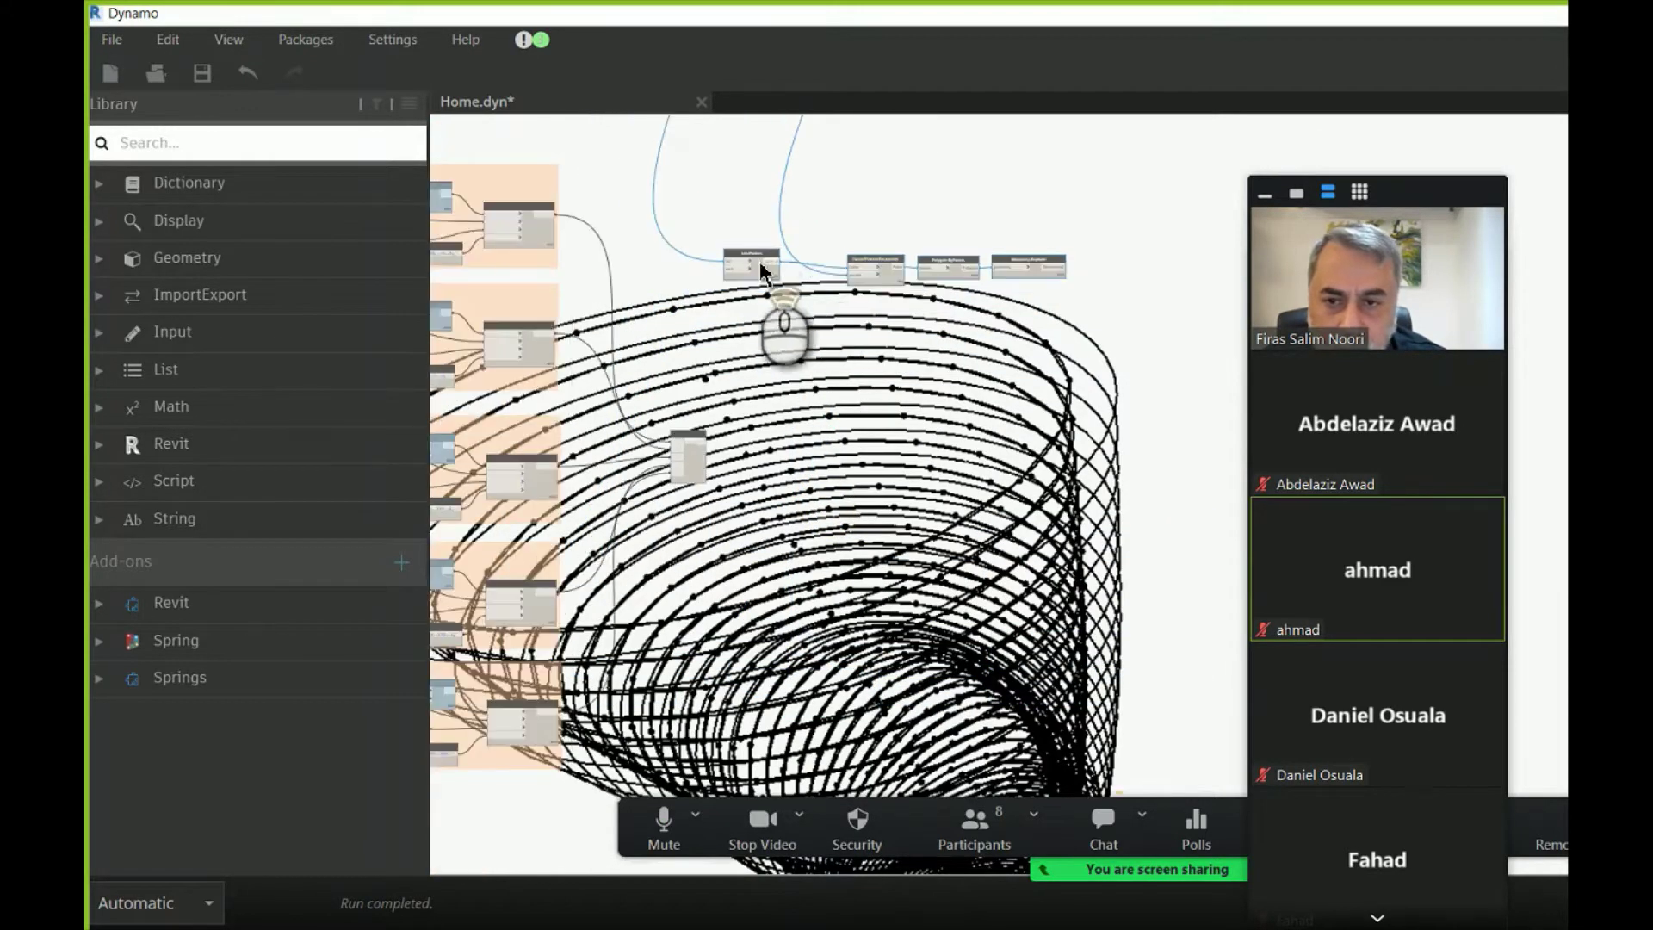
pyautogui.moveTo(753, 251); pyautogui.dragTo(823, 714)
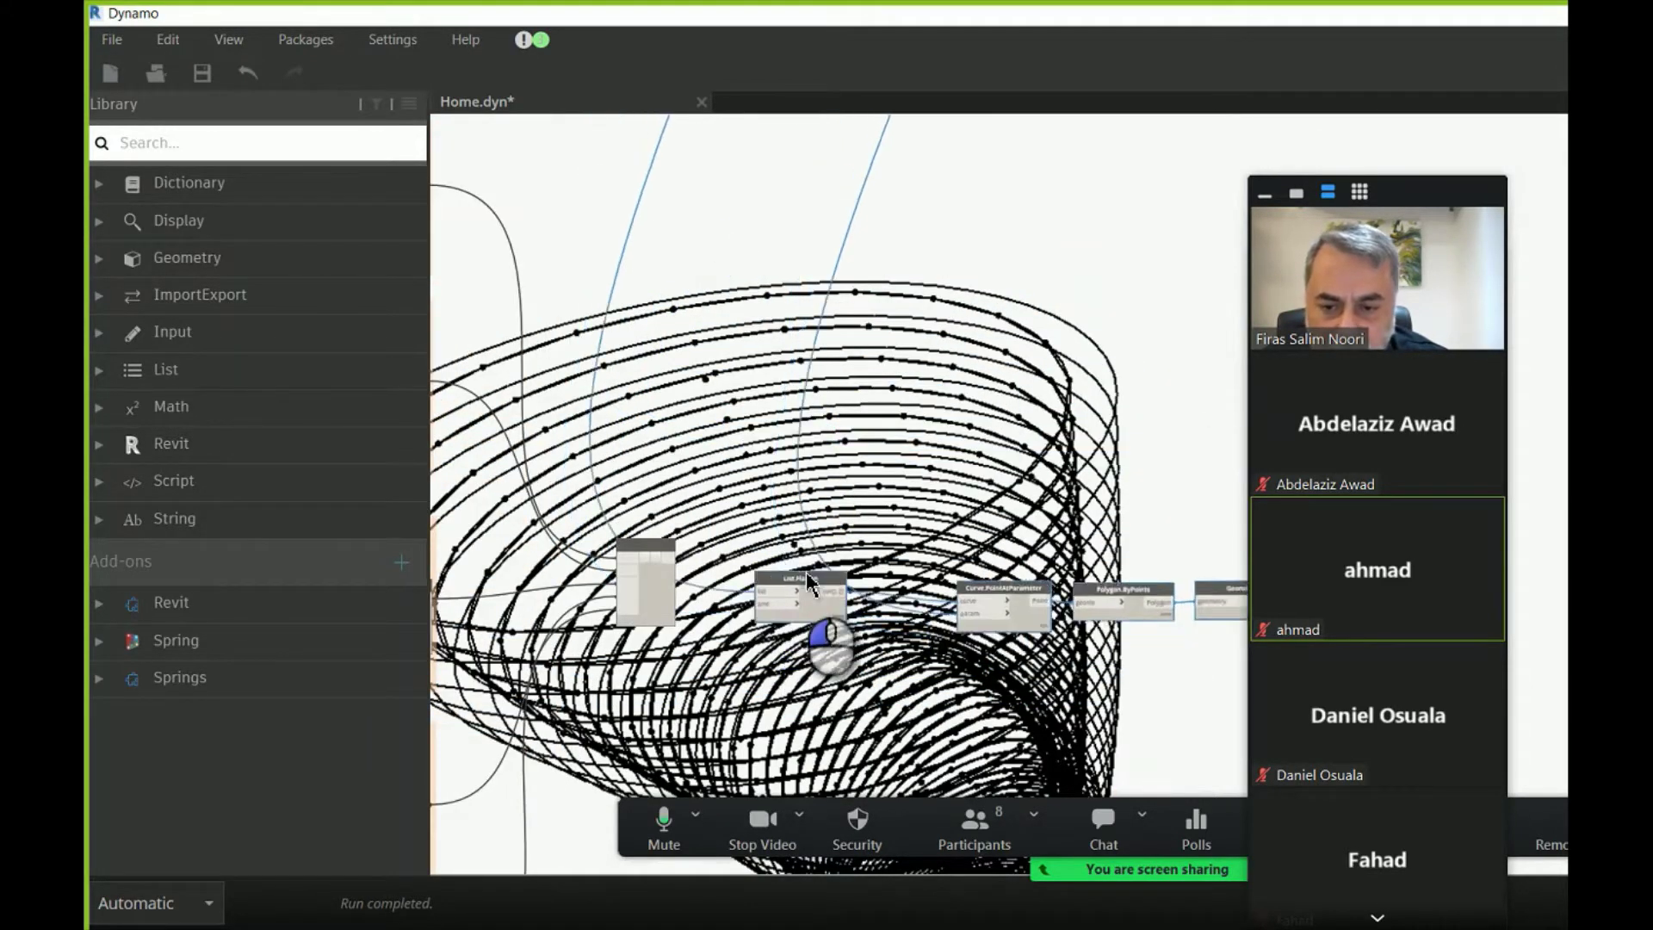
pyautogui.scroll(3, 684, 608)
pyautogui.moveTo(656, 488); pyautogui.dragTo(899, 479)
# - Select the copied Curve.PointAtParameter, Polygon.ByPoints and Geometry.Explode nodes in turn to examine the geometry each one produces
pyautogui.moveTo(1019, 288); pyautogui.dragTo(759, 179, button='middle')
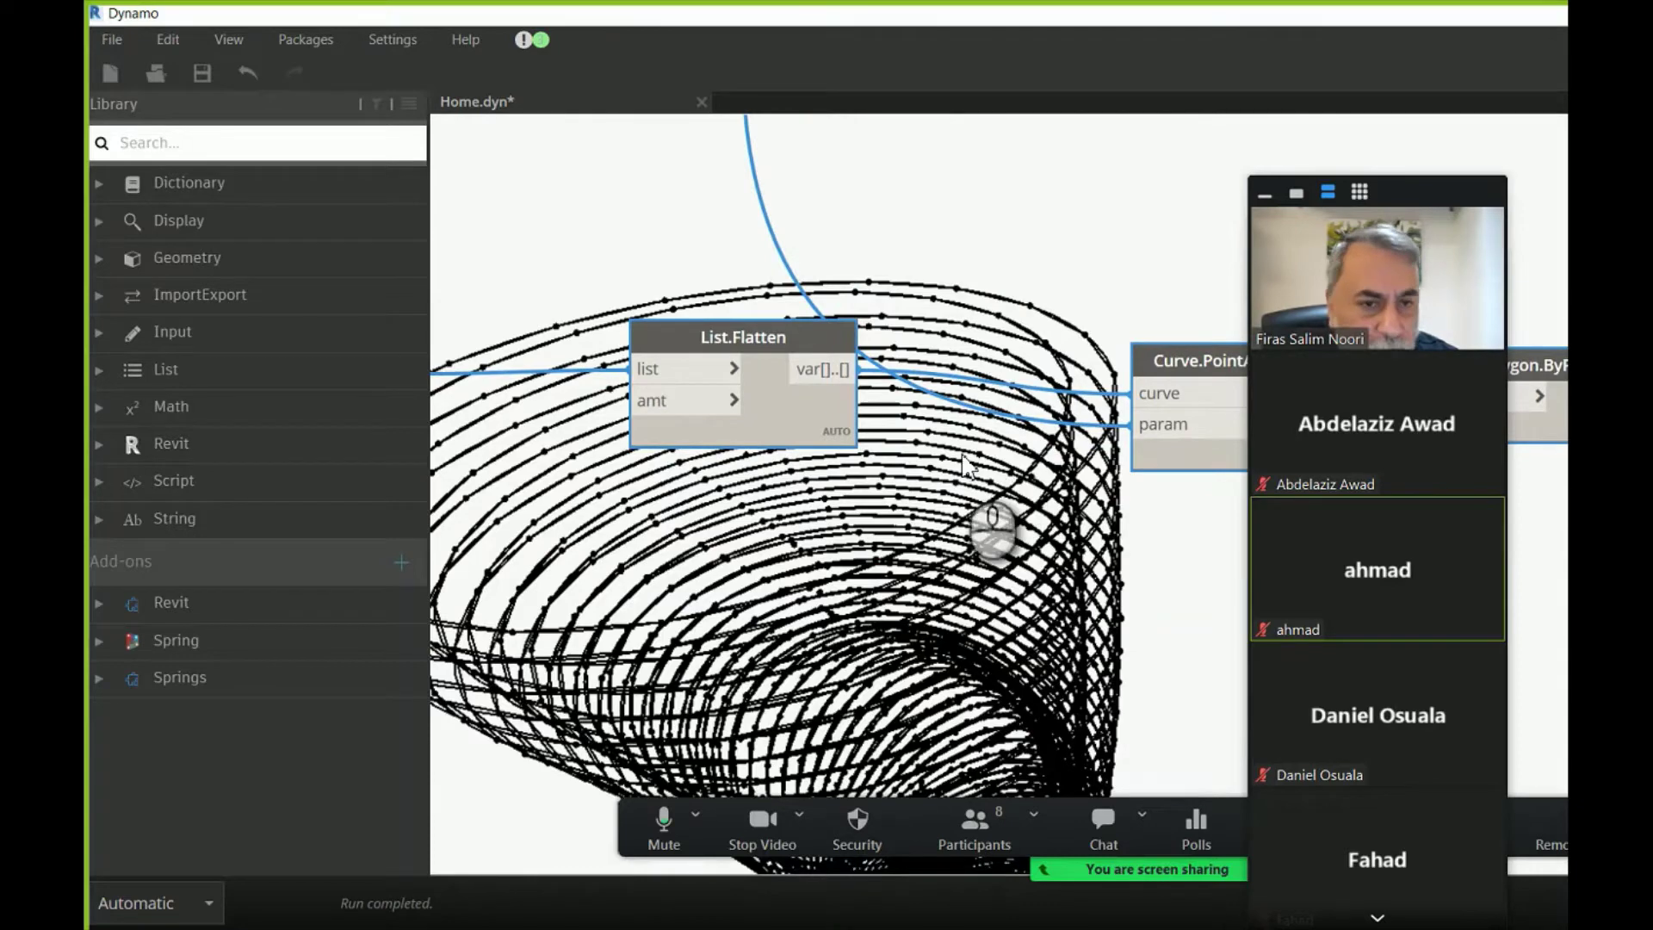
pyautogui.moveTo(969, 478); pyautogui.dragTo(772, 403, button='middle')
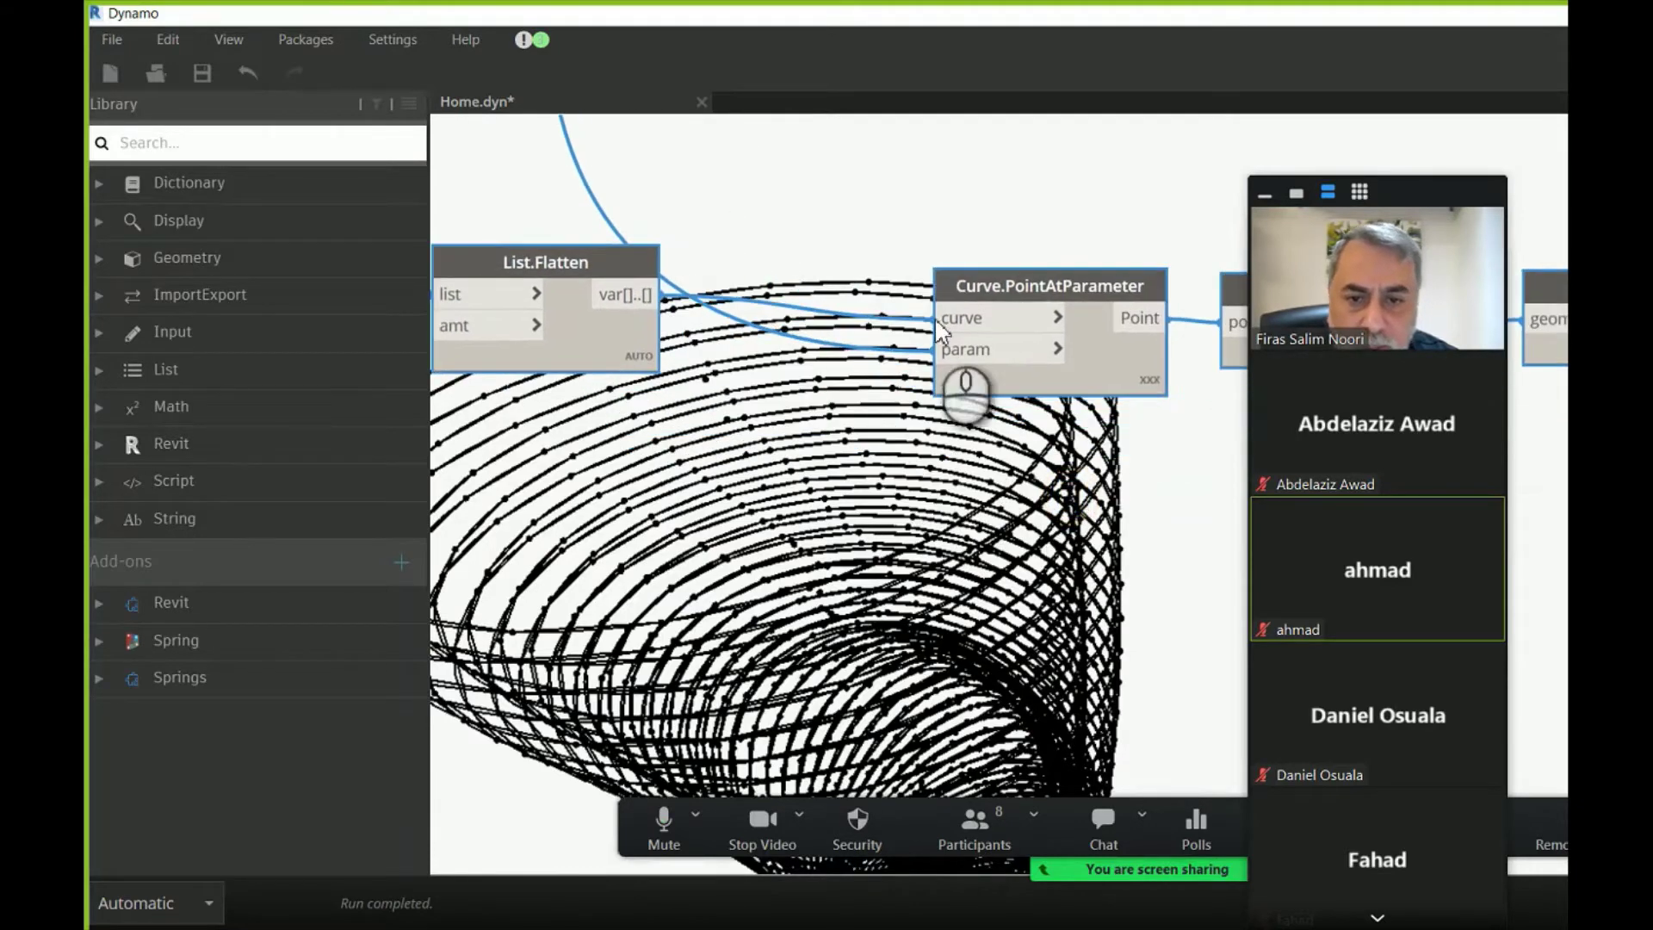
pyautogui.click(984, 291)
pyautogui.moveTo(984, 293); pyautogui.dragTo(940, 187, button='middle')
pyautogui.moveTo(1035, 371); pyautogui.dragTo(811, 375, button='middle')
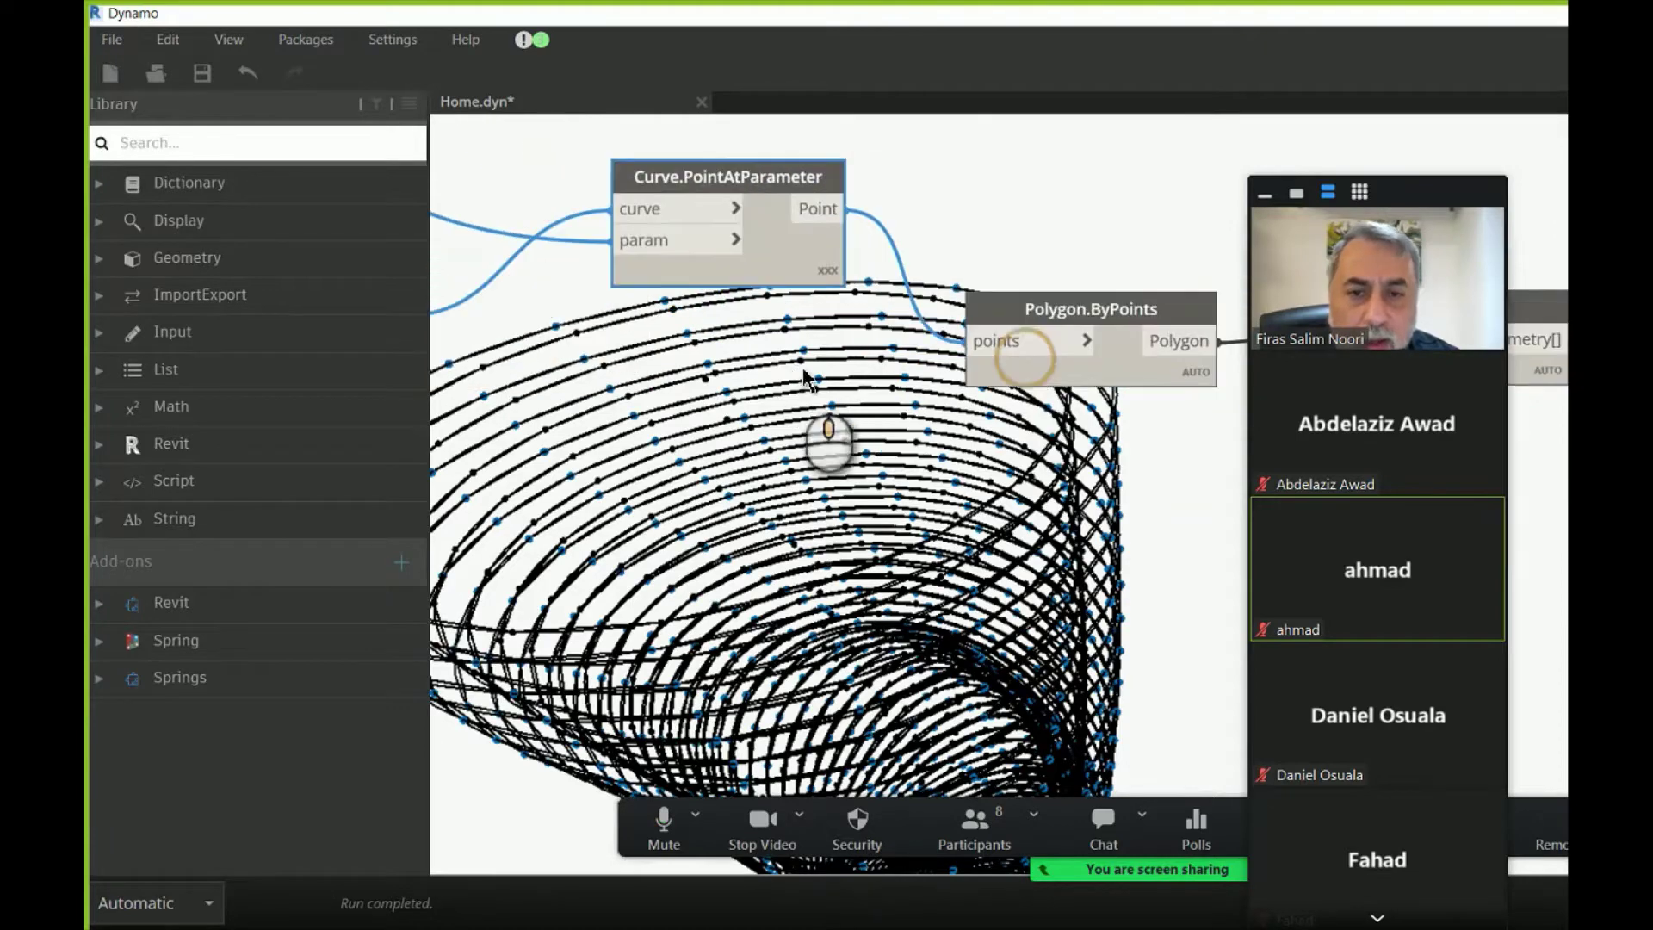
pyautogui.moveTo(1036, 322); pyautogui.dragTo(936, 216, button='middle')
pyautogui.click(1082, 211)
pyautogui.click(777, 305)
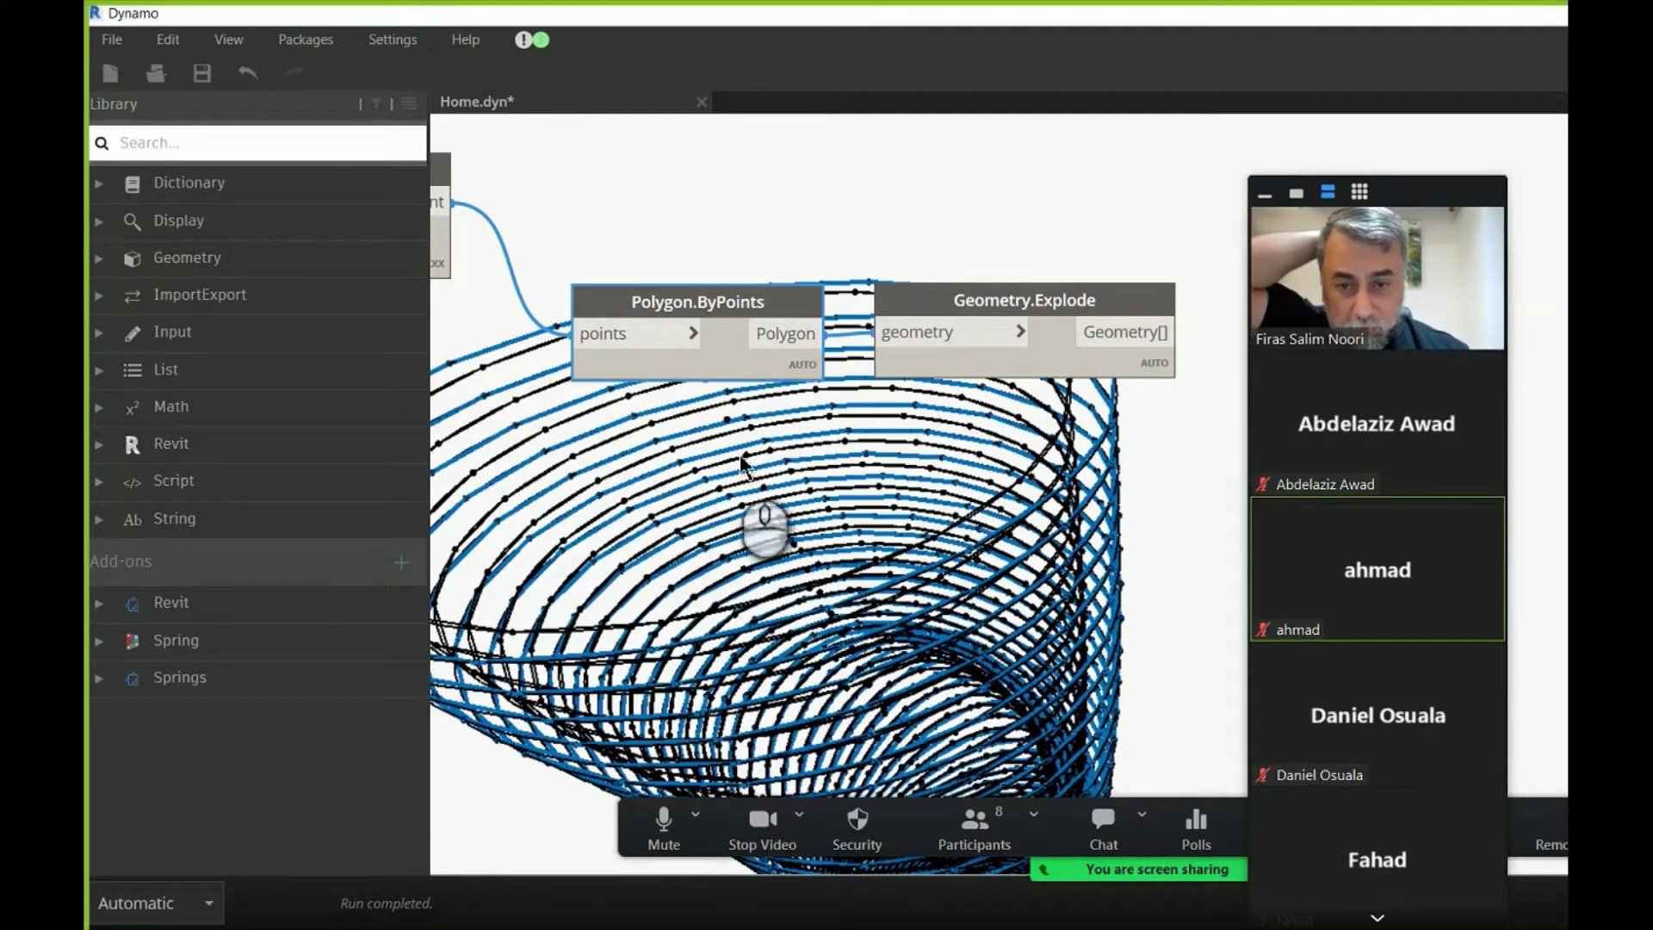
pyautogui.click(975, 310)
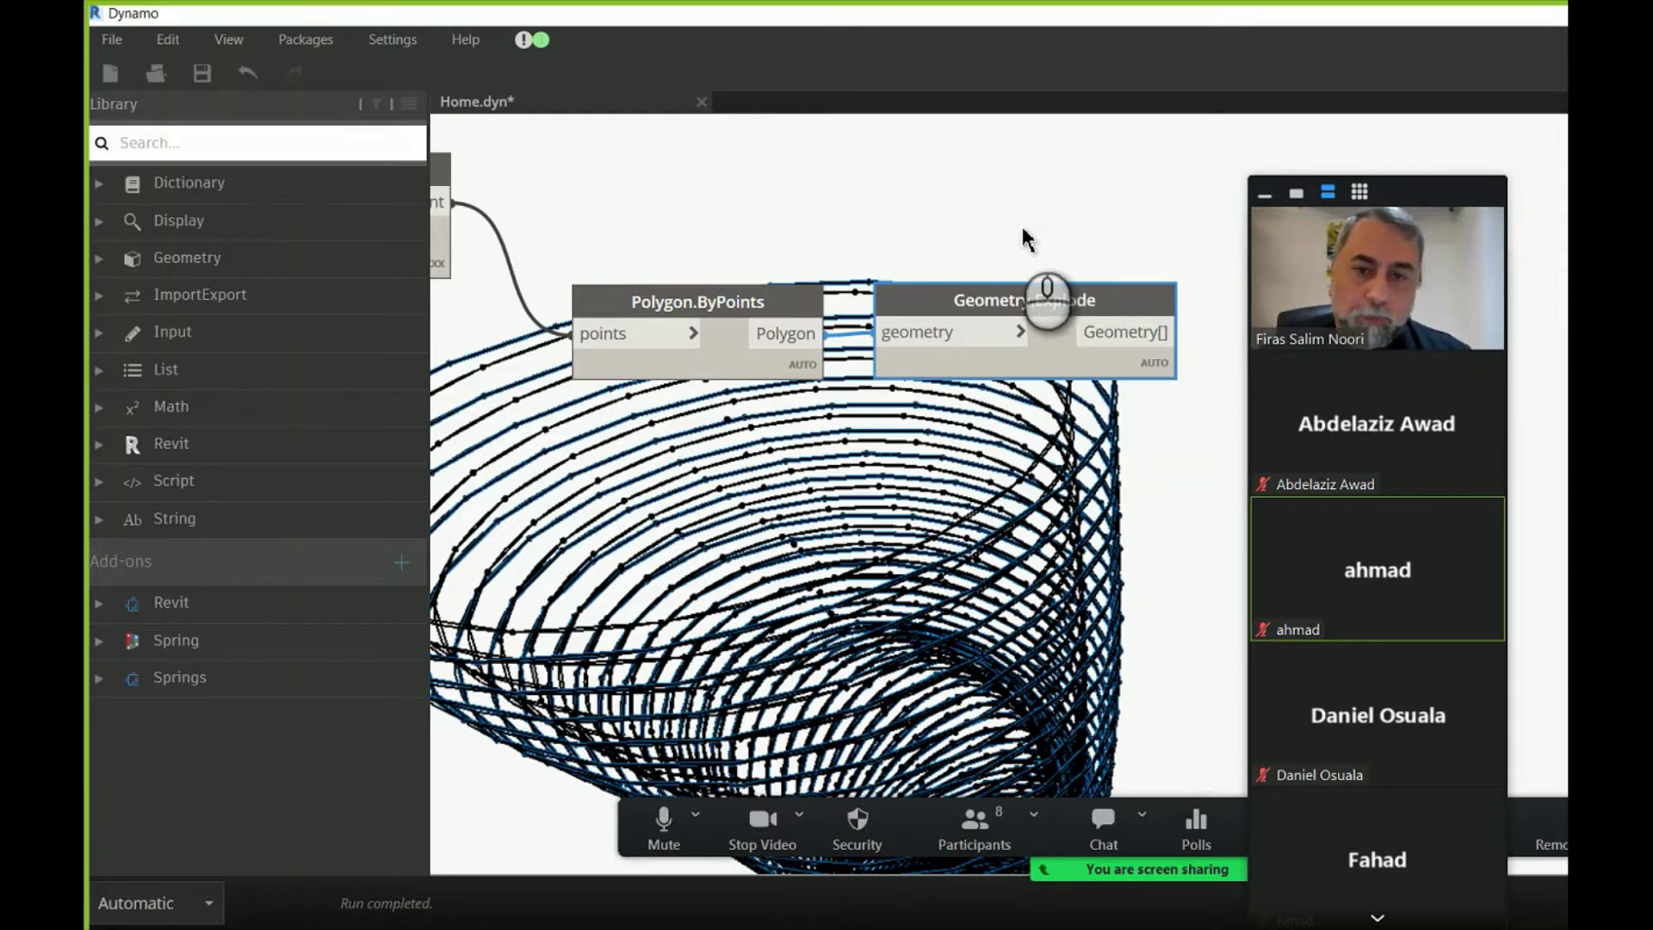
# - Add a Curve.Extrude node with a distance input and place it above the copied Geometry.Explode node
pyautogui.moveTo(1025, 240); pyautogui.dragTo(953, 415, button='middle')
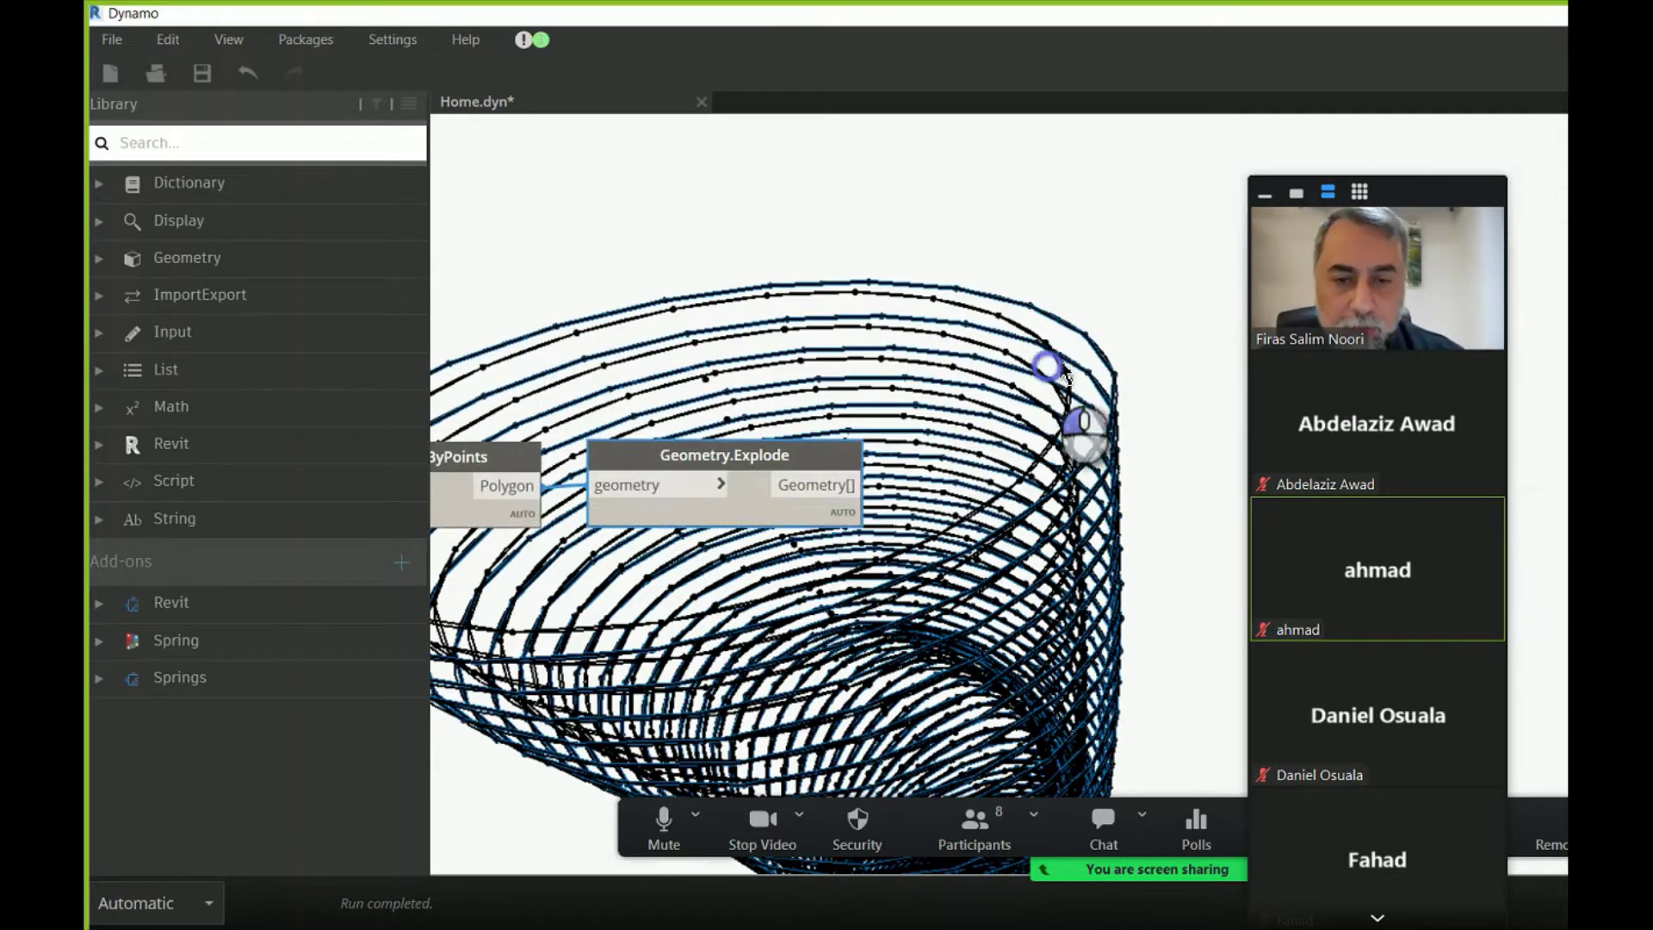
pyautogui.scroll(2, 1042, 439)
pyautogui.rightClick(1109, 303)
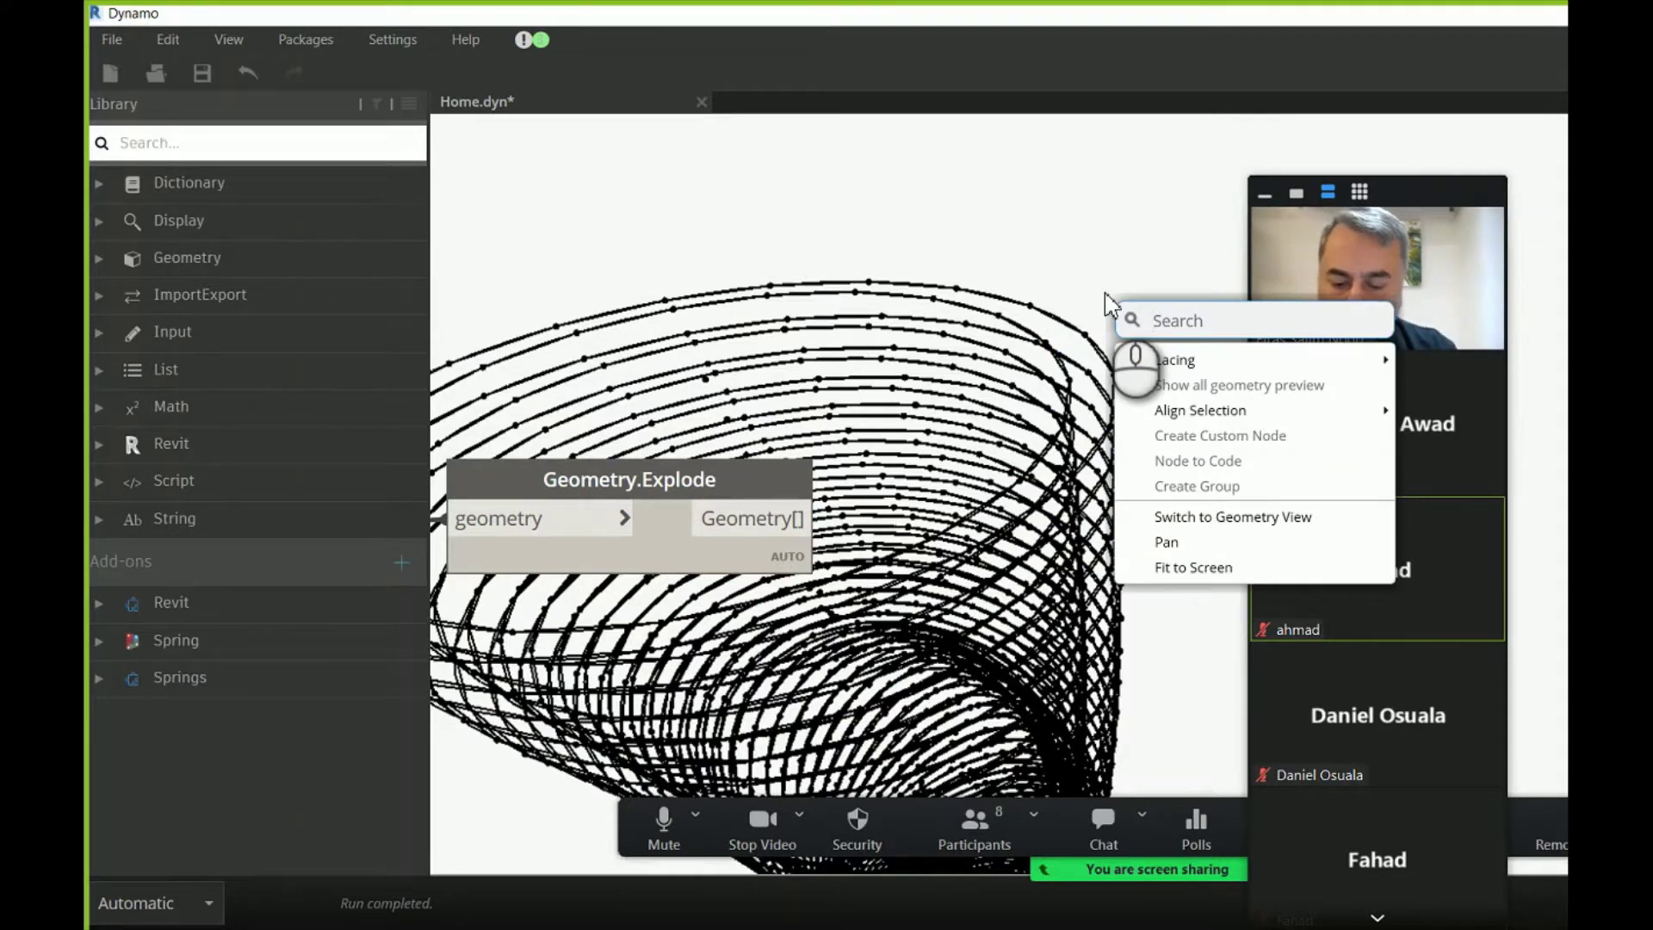
pyautogui.write('Curve.e')
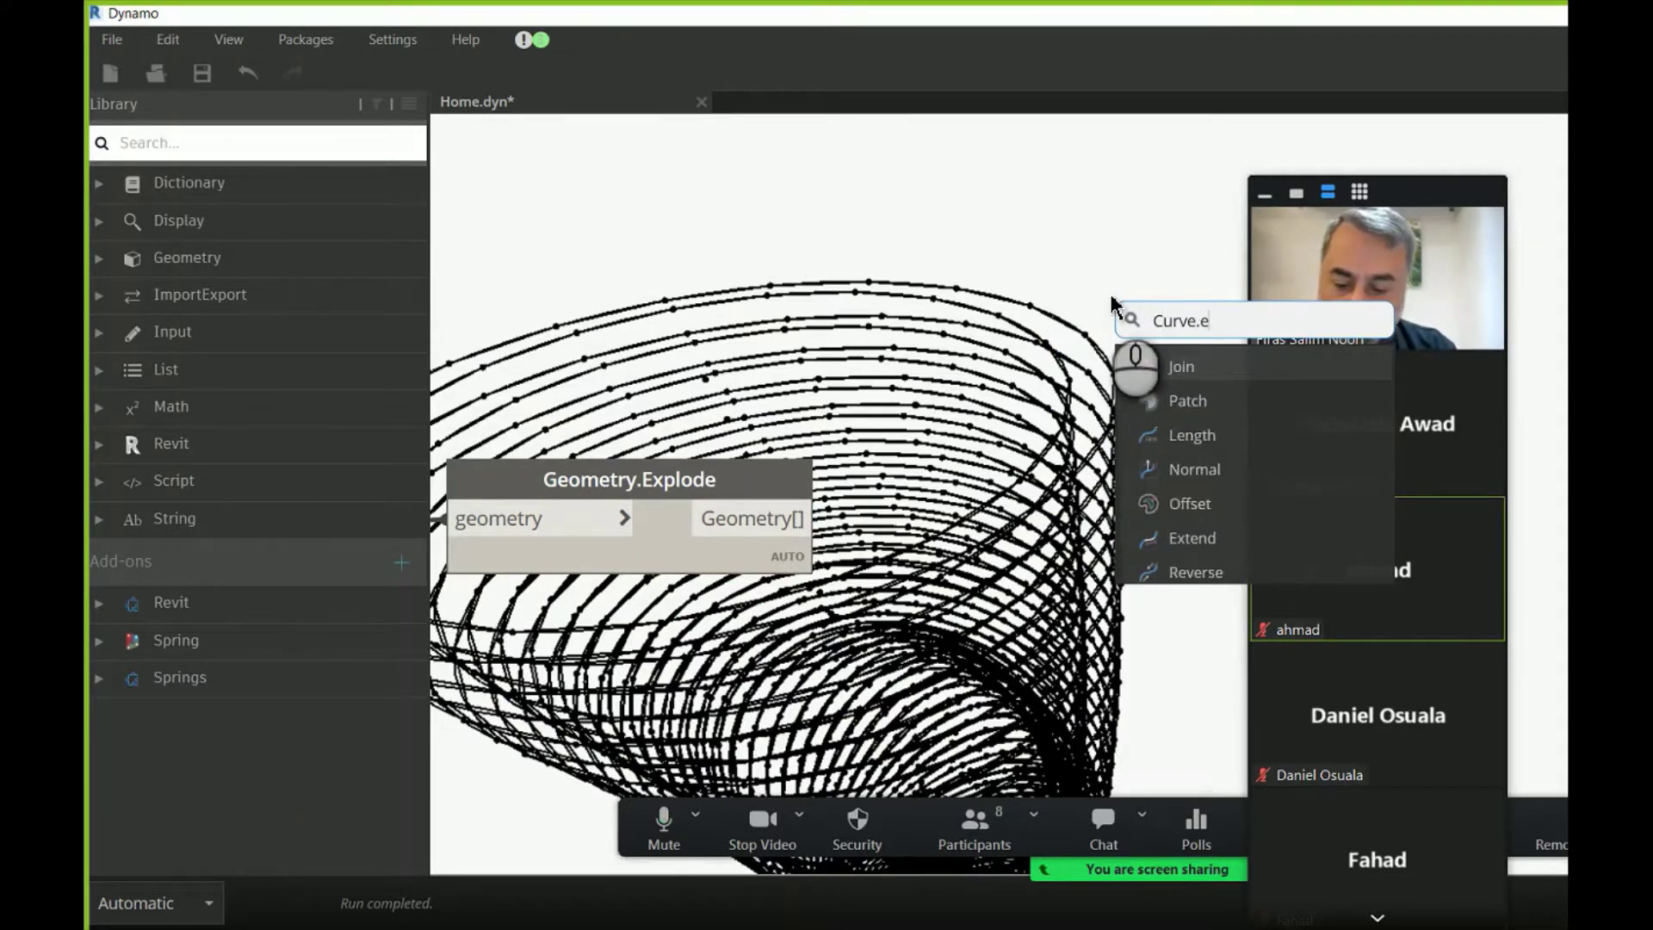
pyautogui.write('xtrude')
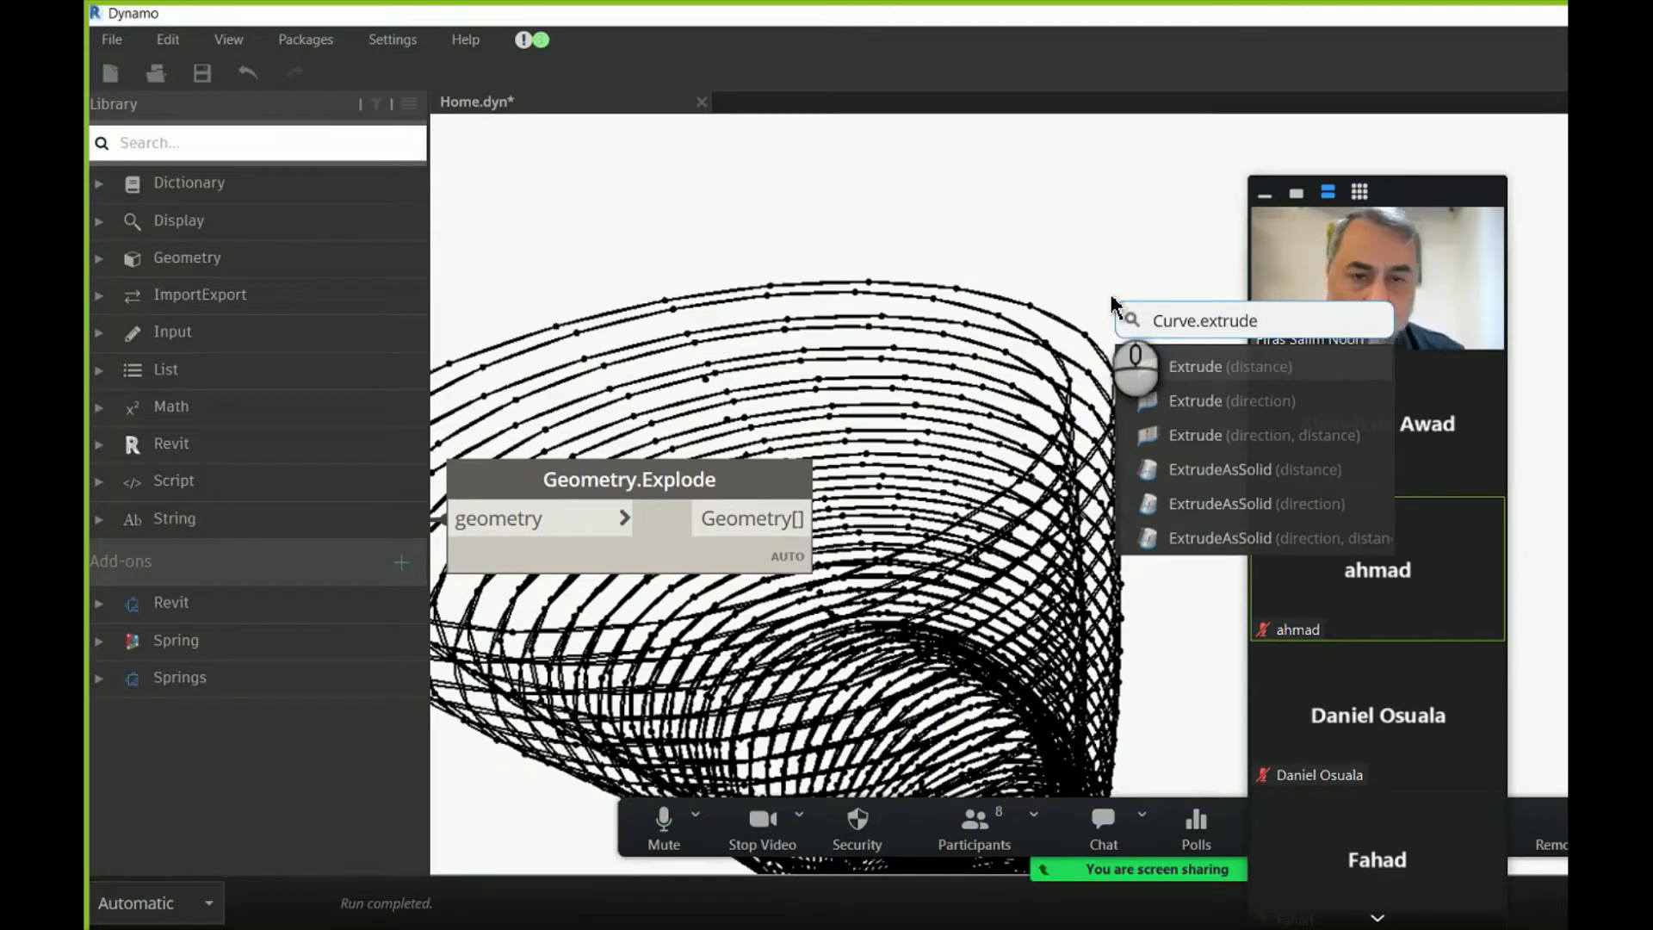
pyautogui.click(1265, 365)
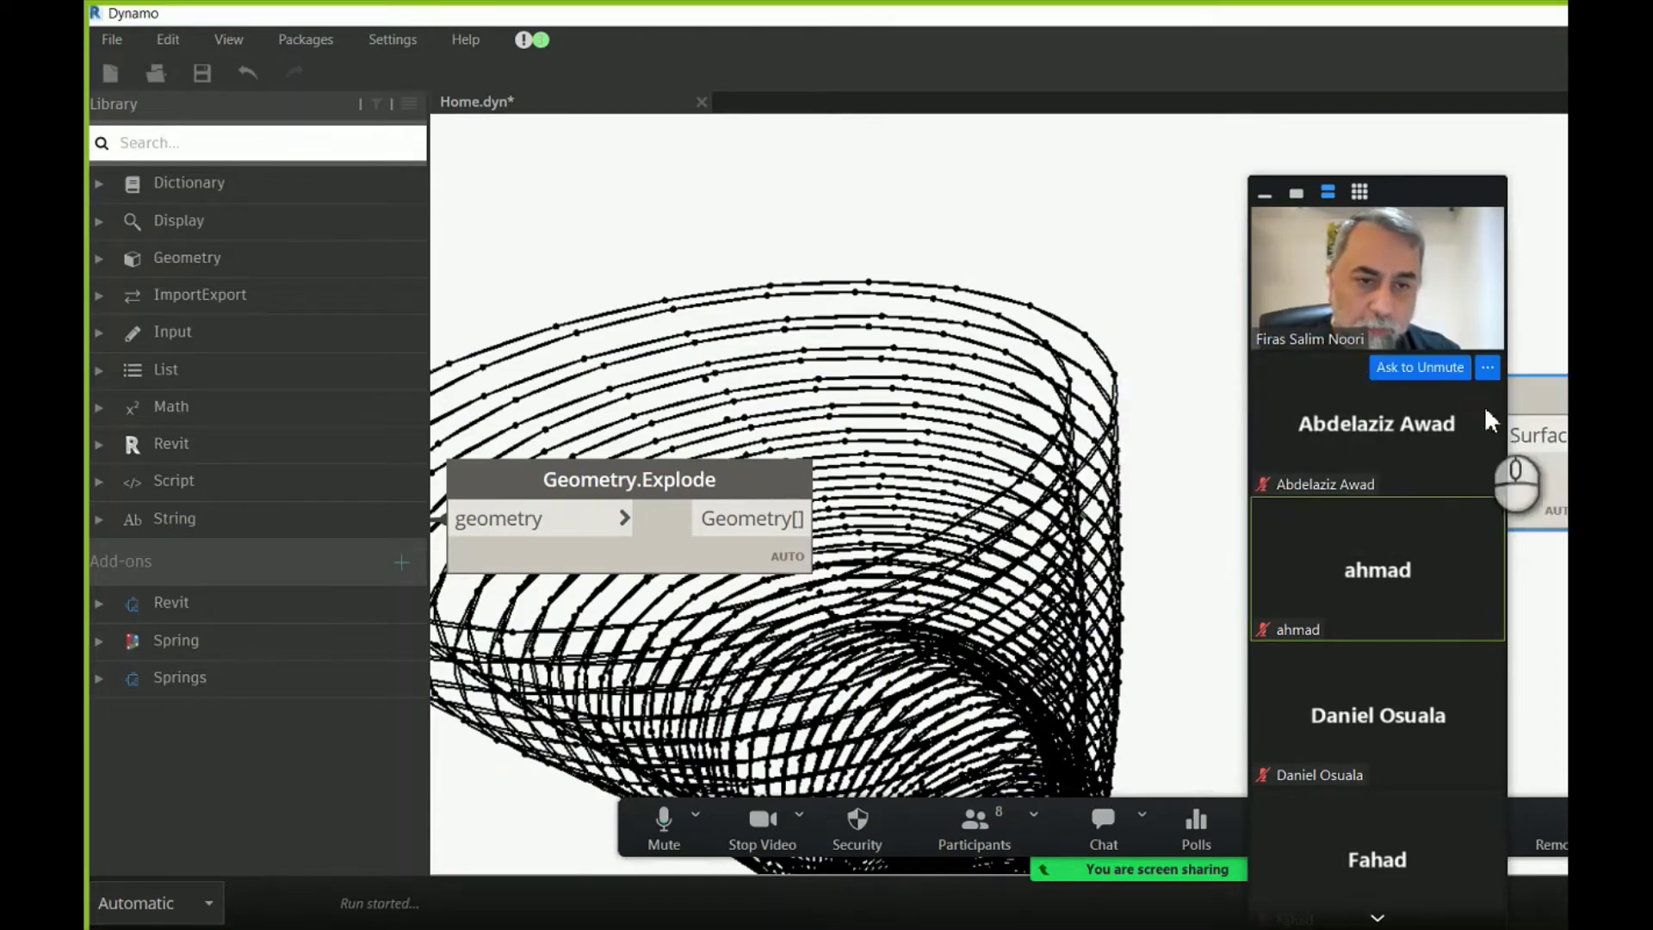
pyautogui.moveTo(1489, 419); pyautogui.dragTo(947, 258)
pyautogui.scroll(-3, 1119, 293)
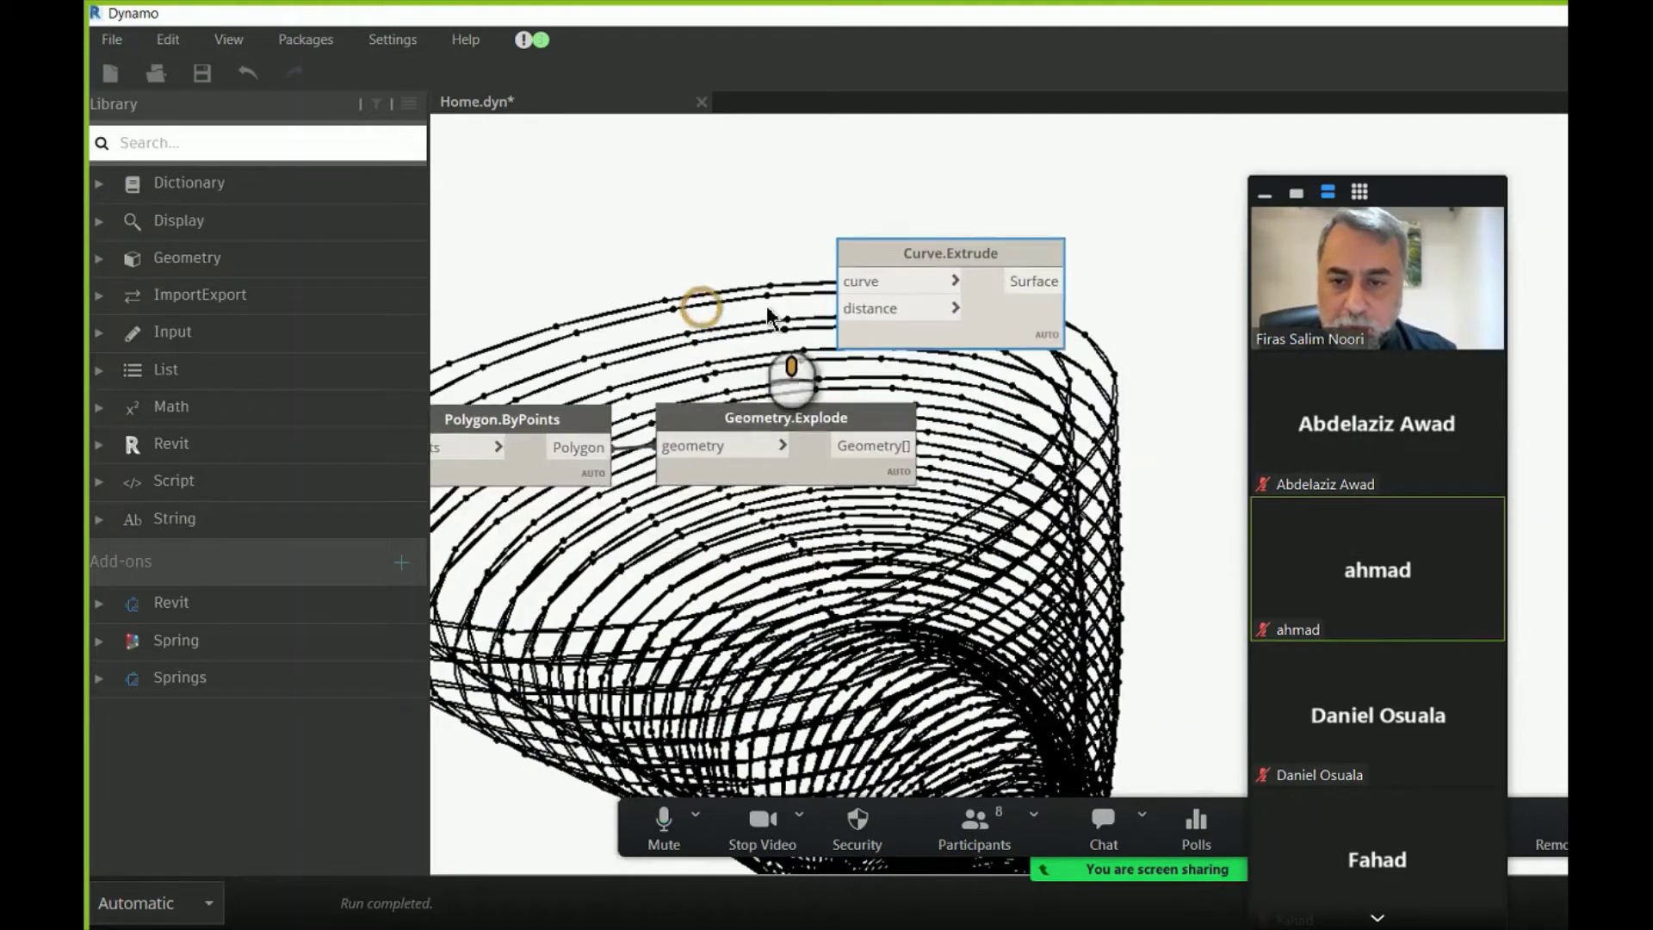
# - Connect the copied Polygon.ByPoints node's Polygon output to the Curve.Extrude node's curve input
pyautogui.moveTo(769, 316); pyautogui.dragTo(964, 308, button='middle')
pyautogui.scroll(-2, 963, 308)
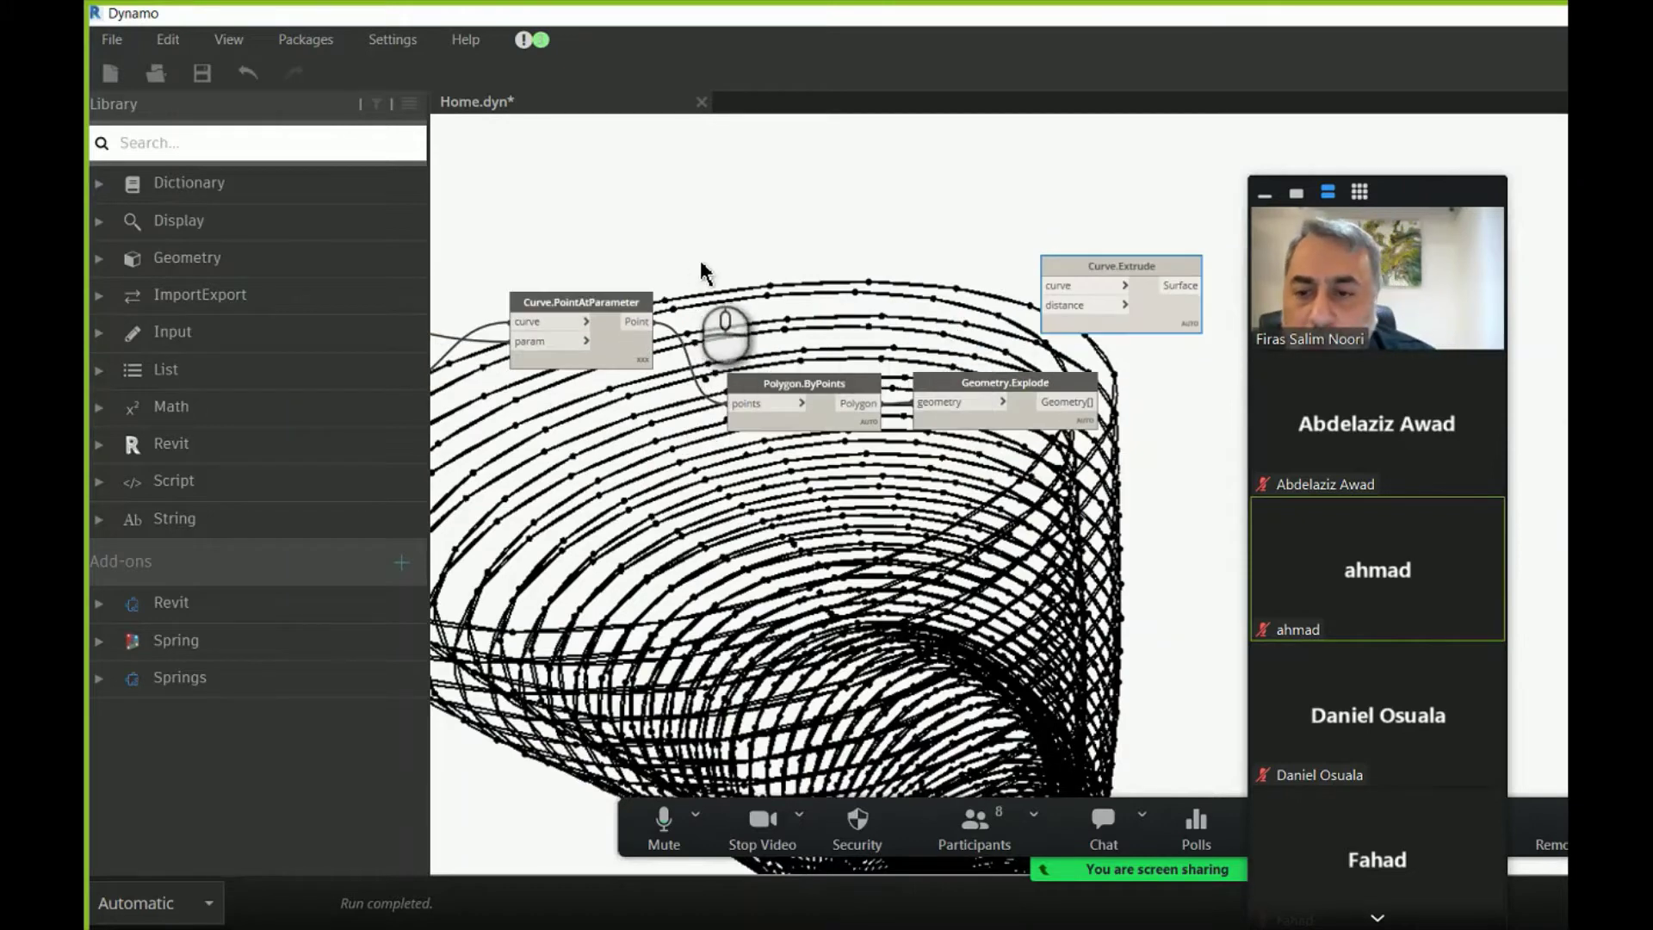
pyautogui.moveTo(624, 274); pyautogui.dragTo(667, 266, button='middle')
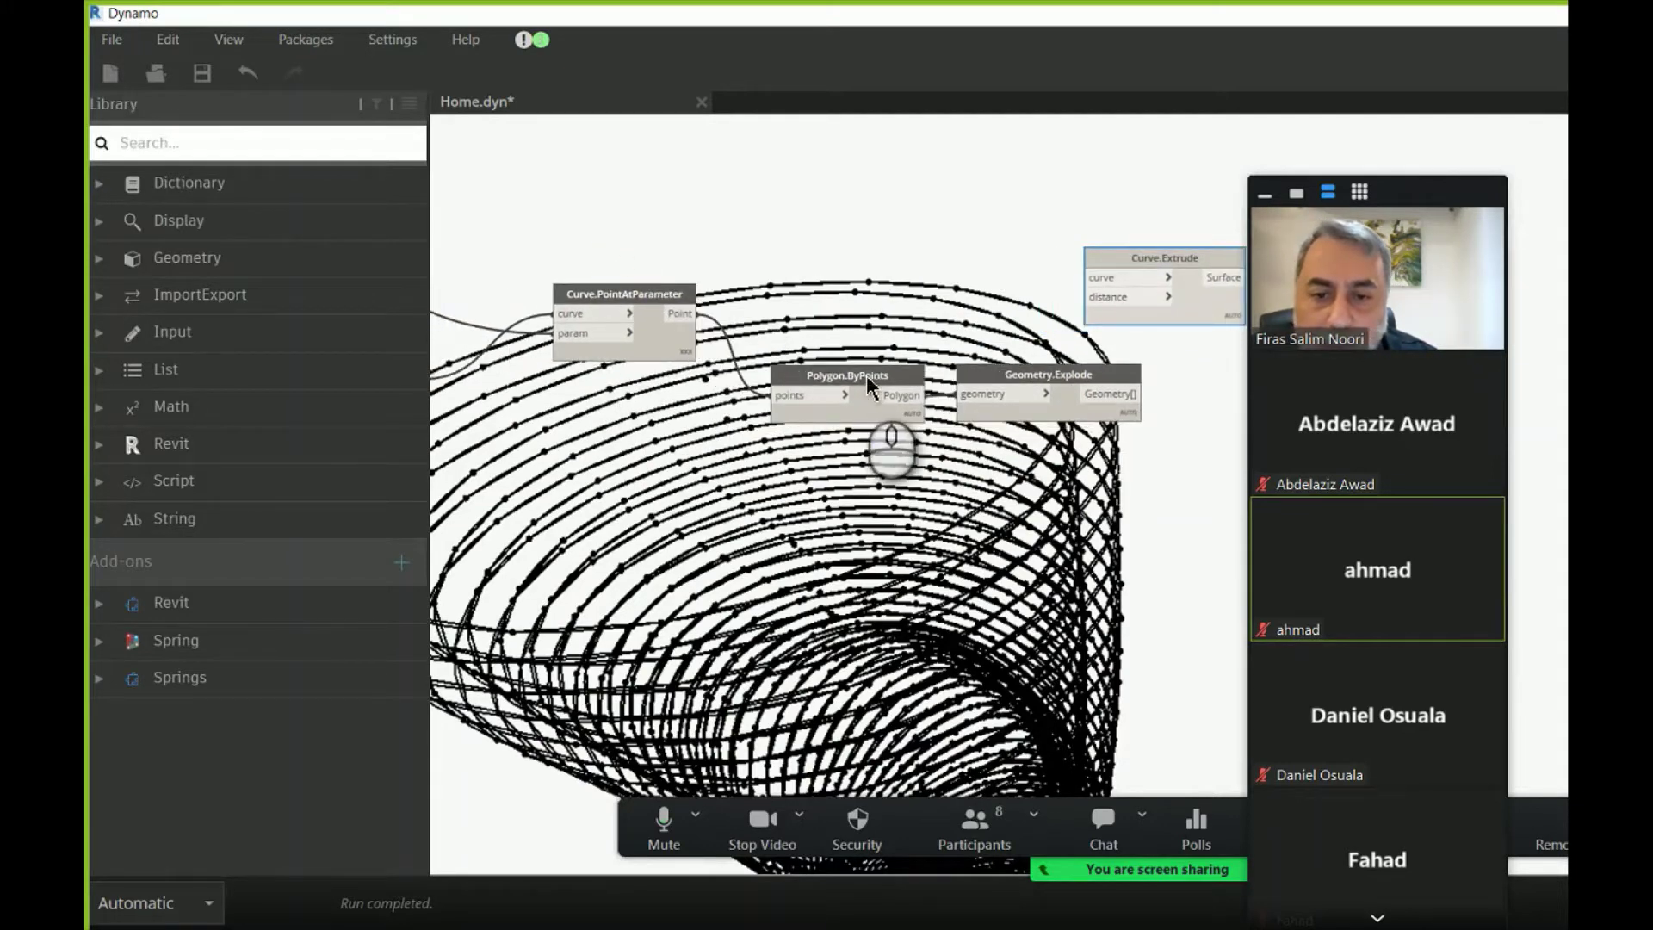
pyautogui.moveTo(920, 395); pyautogui.dragTo(1087, 277)
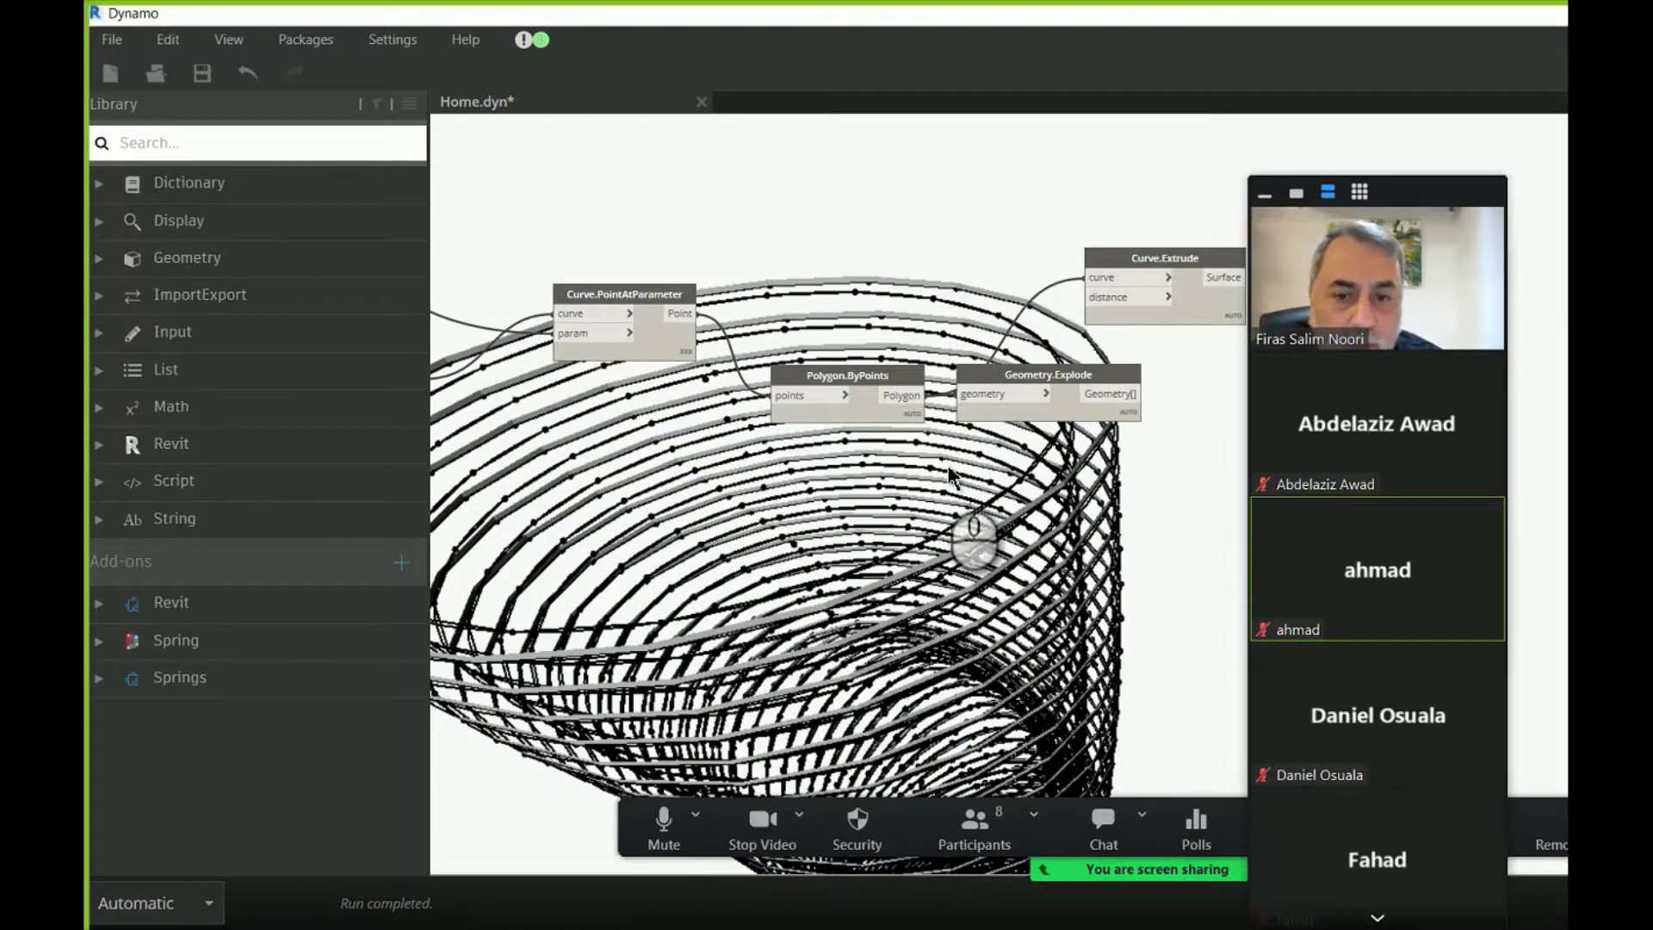
# - Switch to the 3D geometry preview, orbit around the extruded polygon strips to examine them up close, and return to the graph
pyautogui.moveTo(1378, 275)
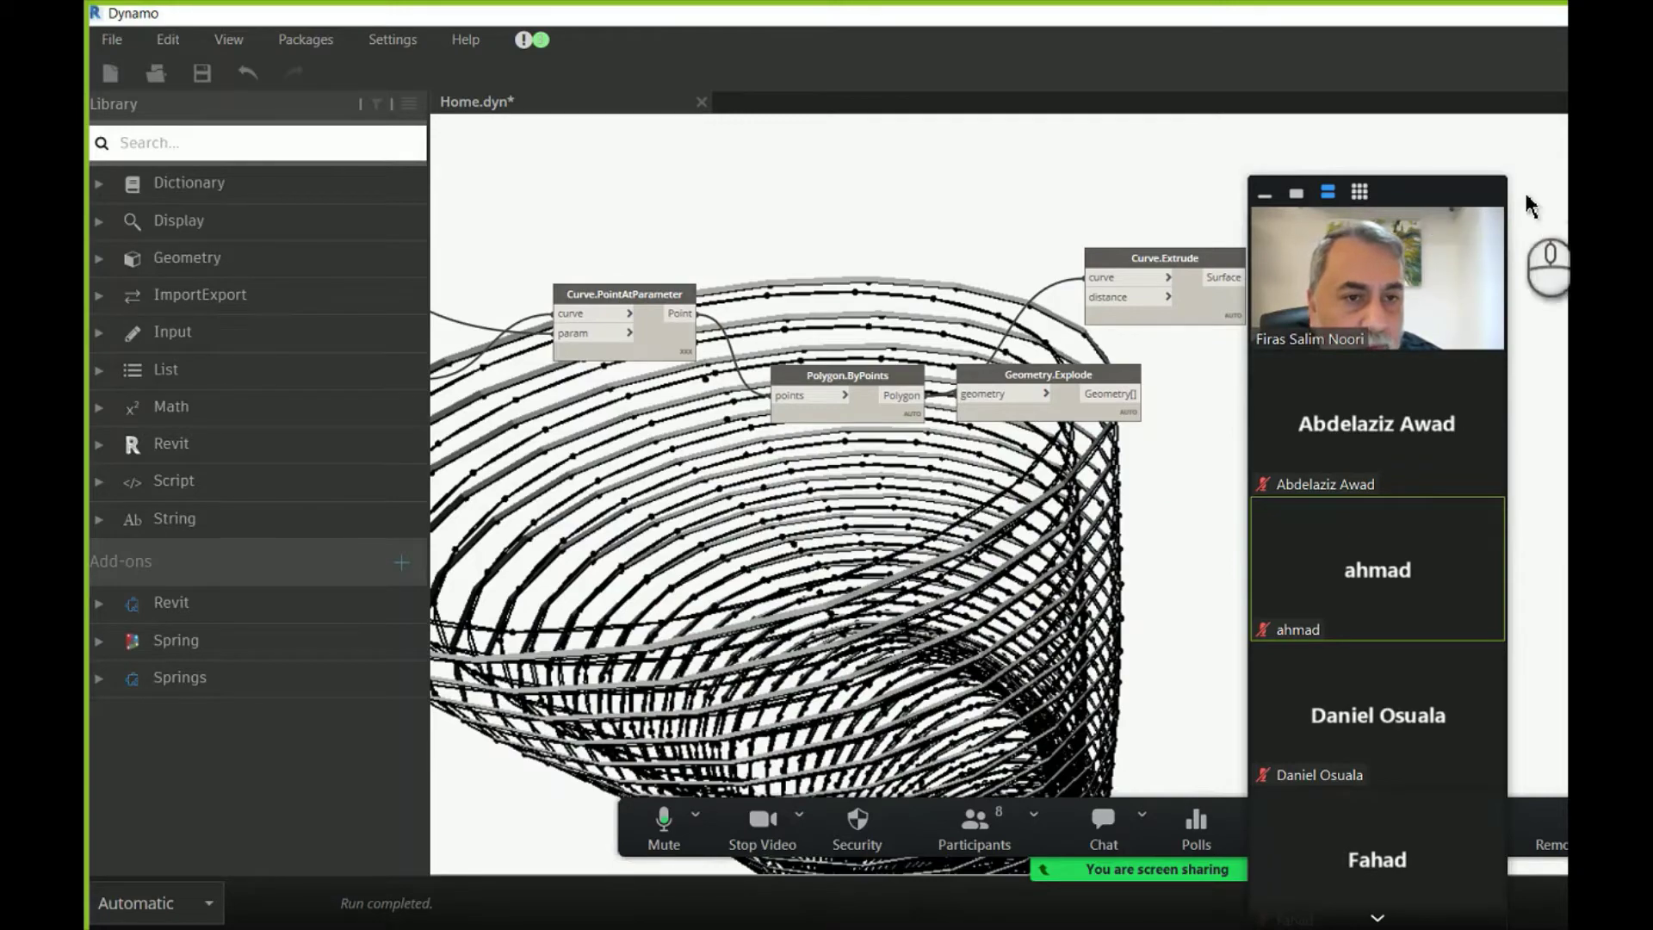
pyautogui.hotkey('ctrl', 'b')
pyautogui.click(988, 490)
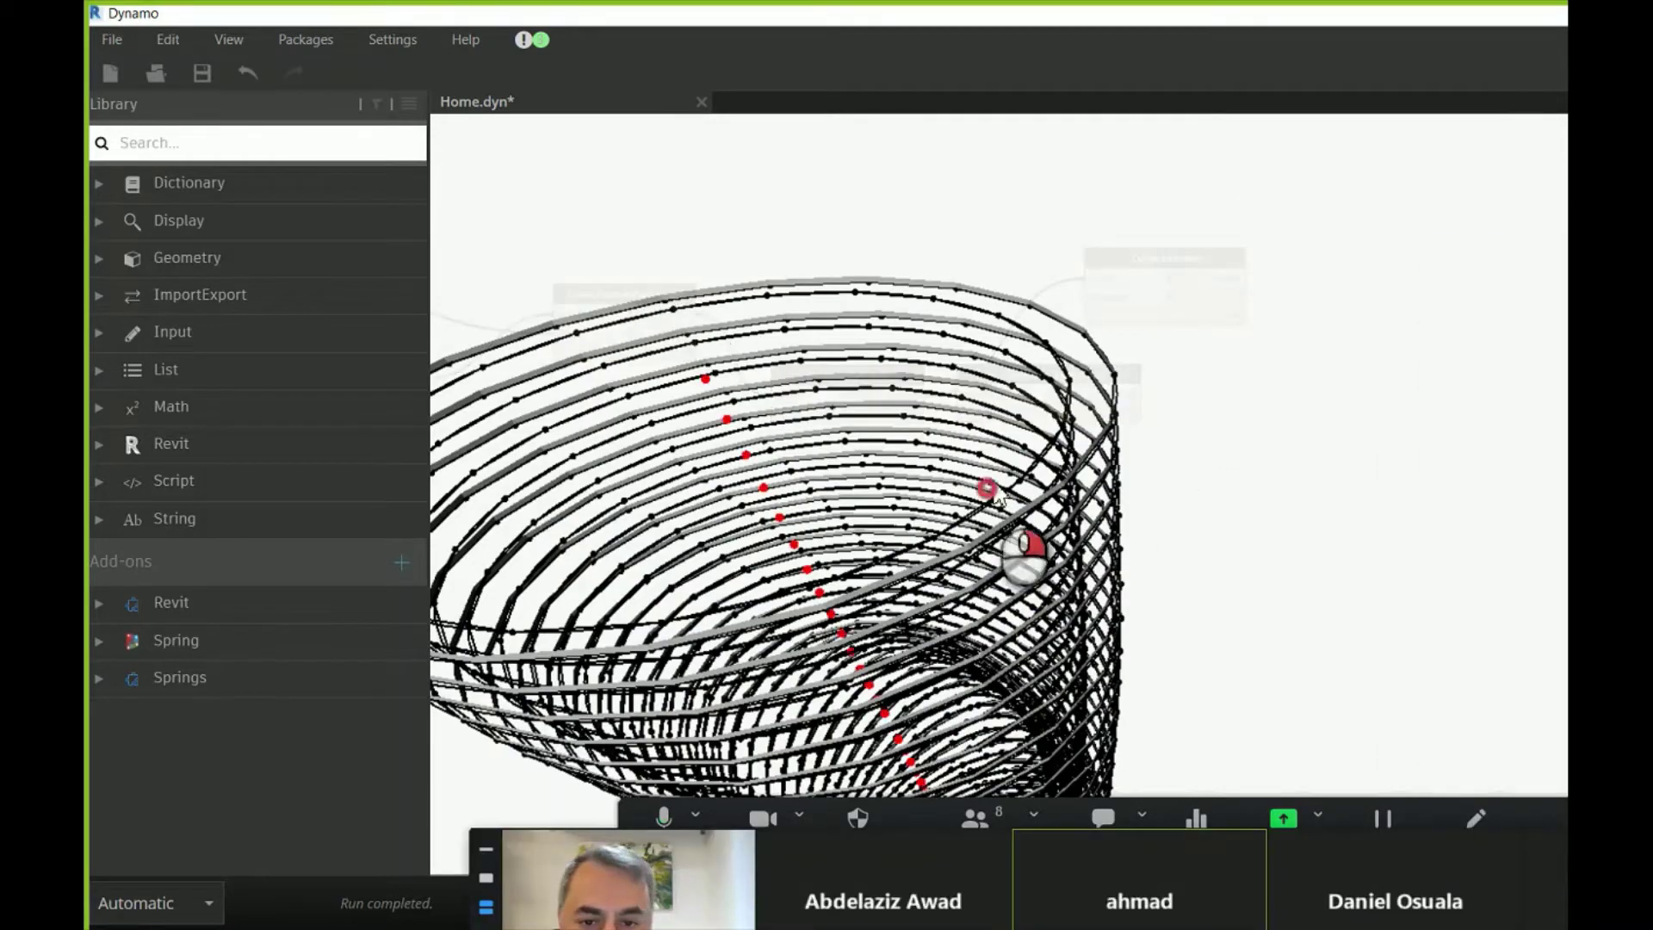
pyautogui.moveTo(995, 498); pyautogui.dragTo(1044, 457, button='right')
pyautogui.moveTo(1110, 313); pyautogui.dragTo(1031, 419, button='right')
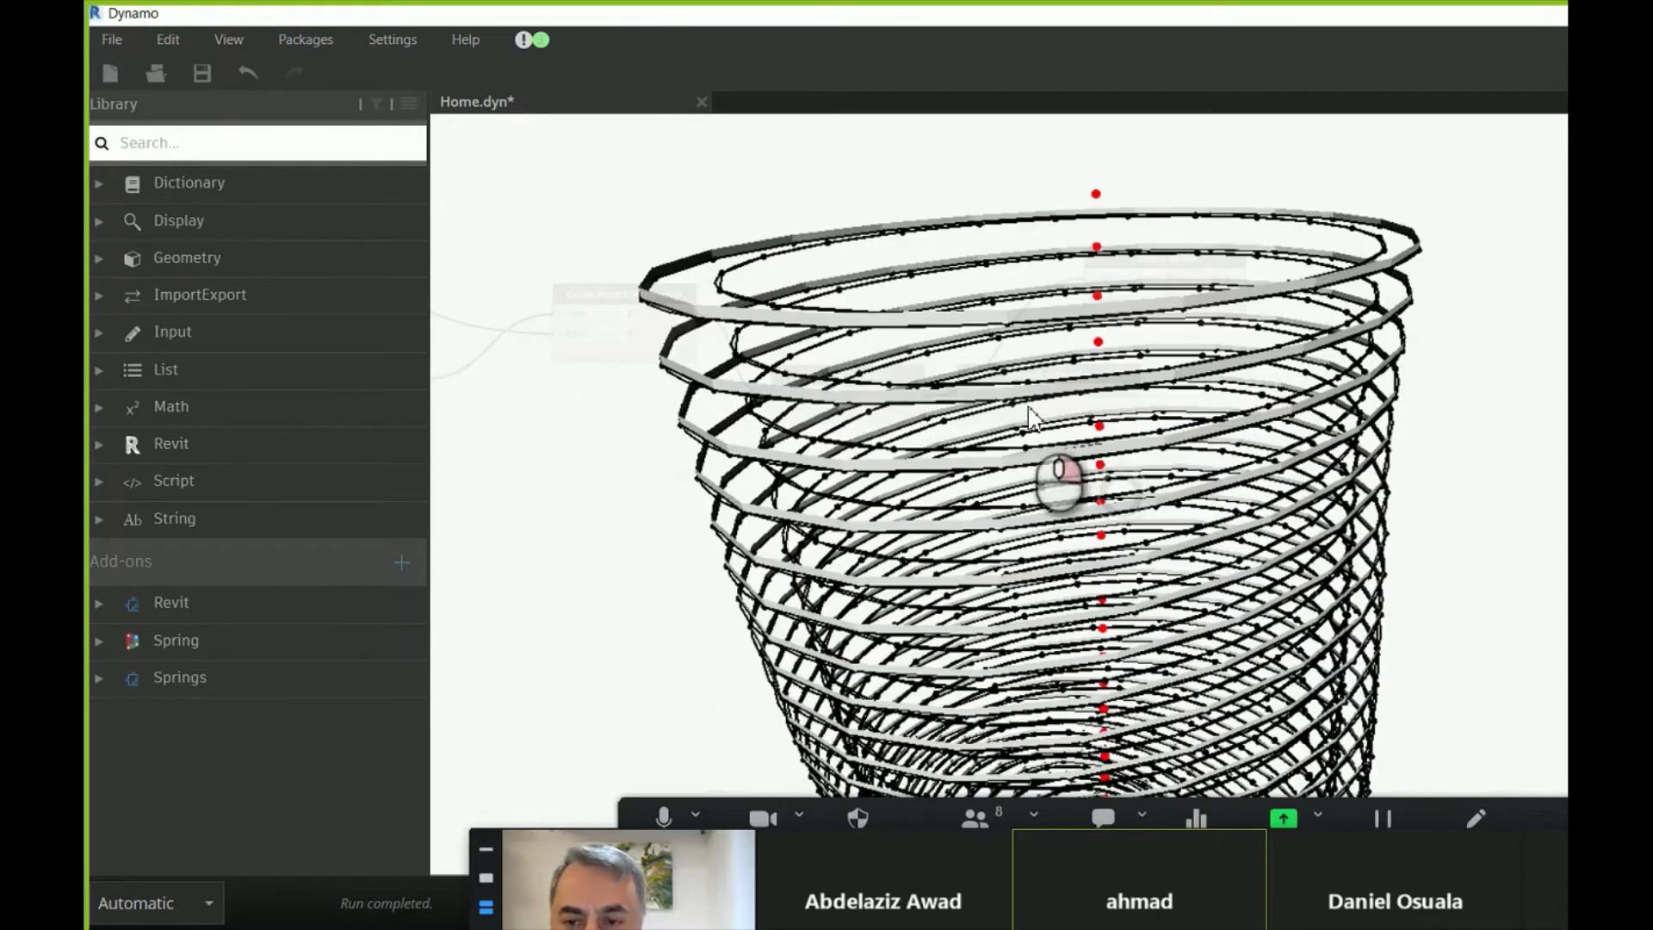
pyautogui.scroll(5, 585, 258)
pyautogui.scroll(-3, 758, 353)
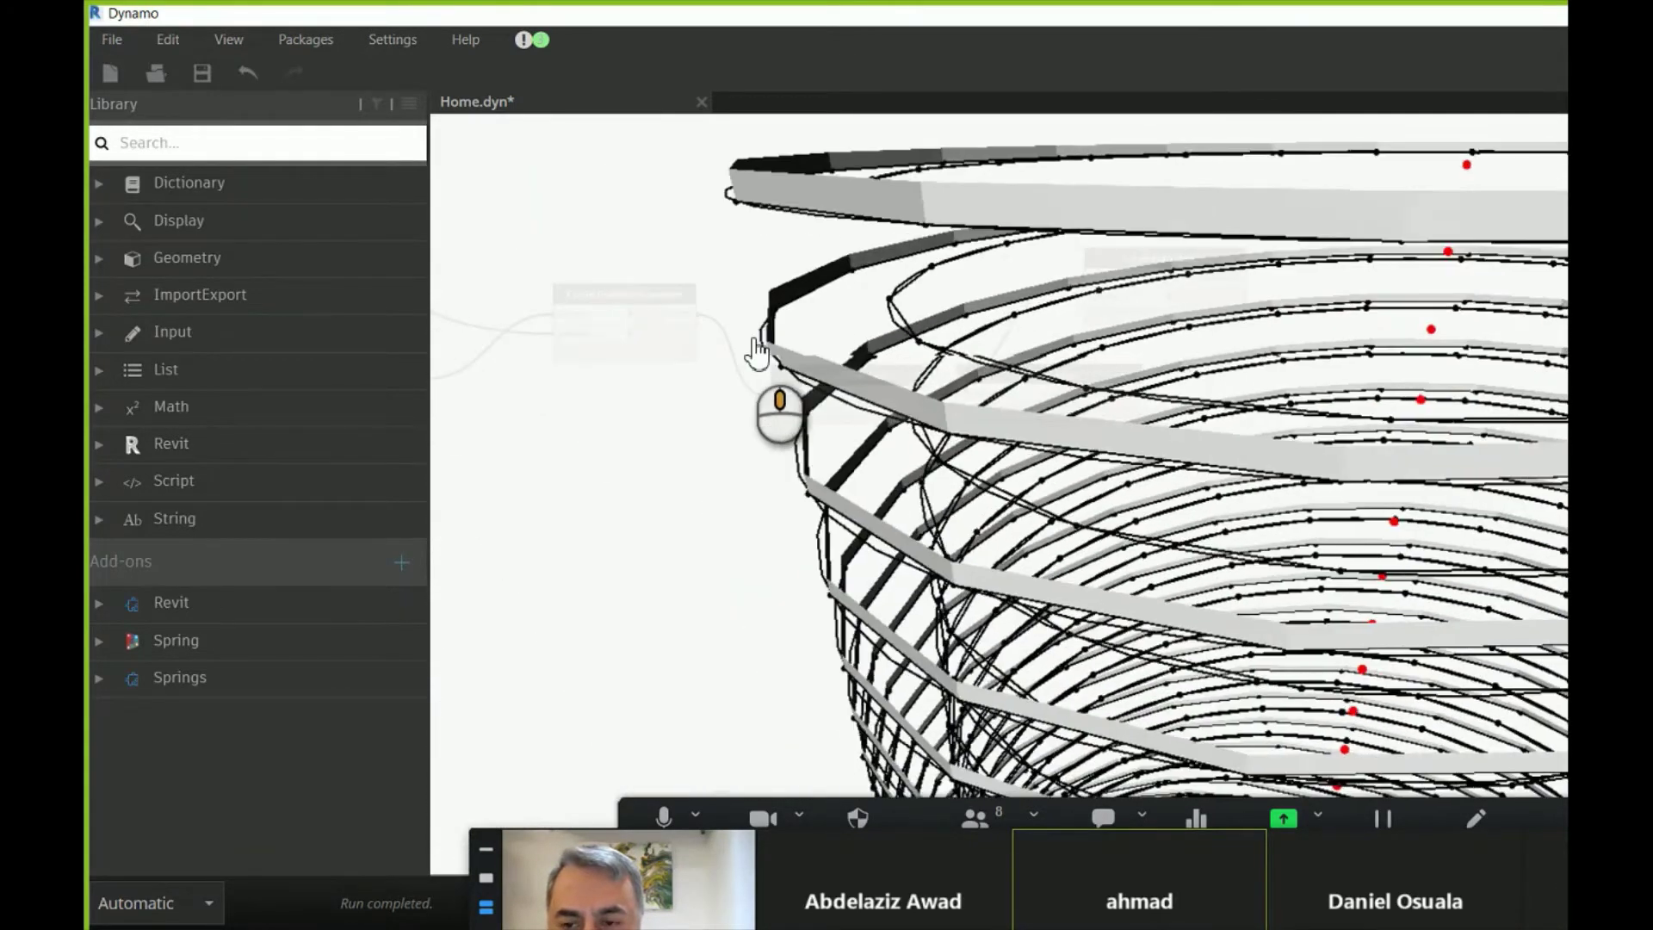
pyautogui.scroll(3, 755, 349)
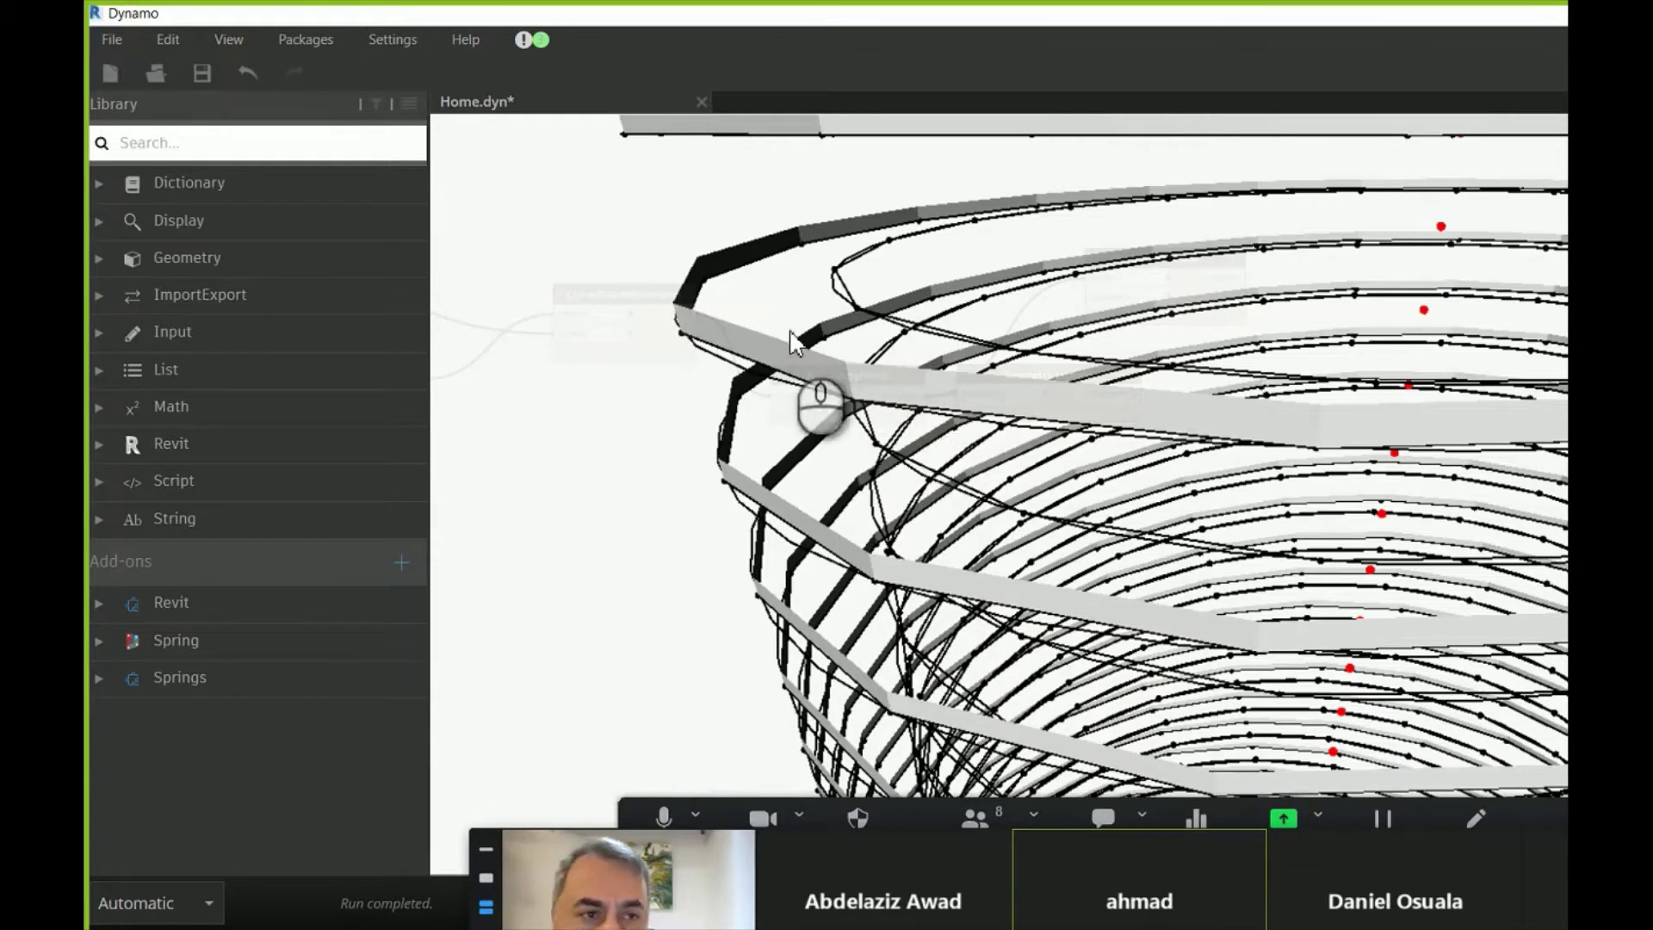
pyautogui.click(1563, 168)
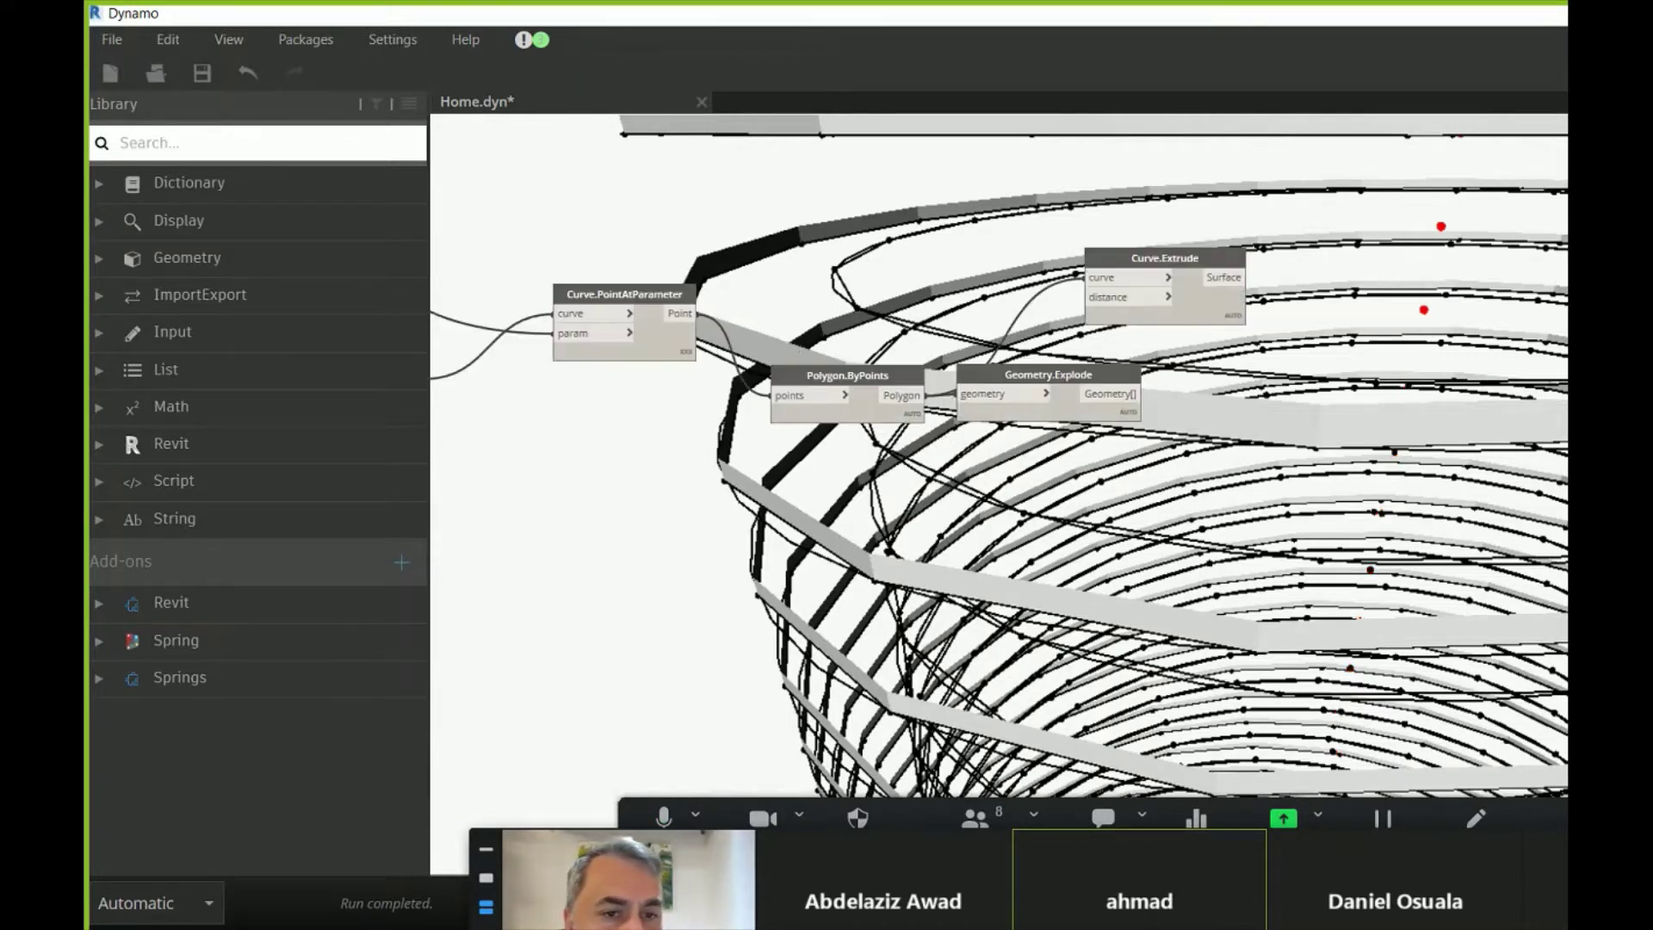
# - Duplicate the Wall.ByCurveAndHeight, Level.ByElevation and Wall Types nodes together
pyautogui.scroll(-5, 939, 268)
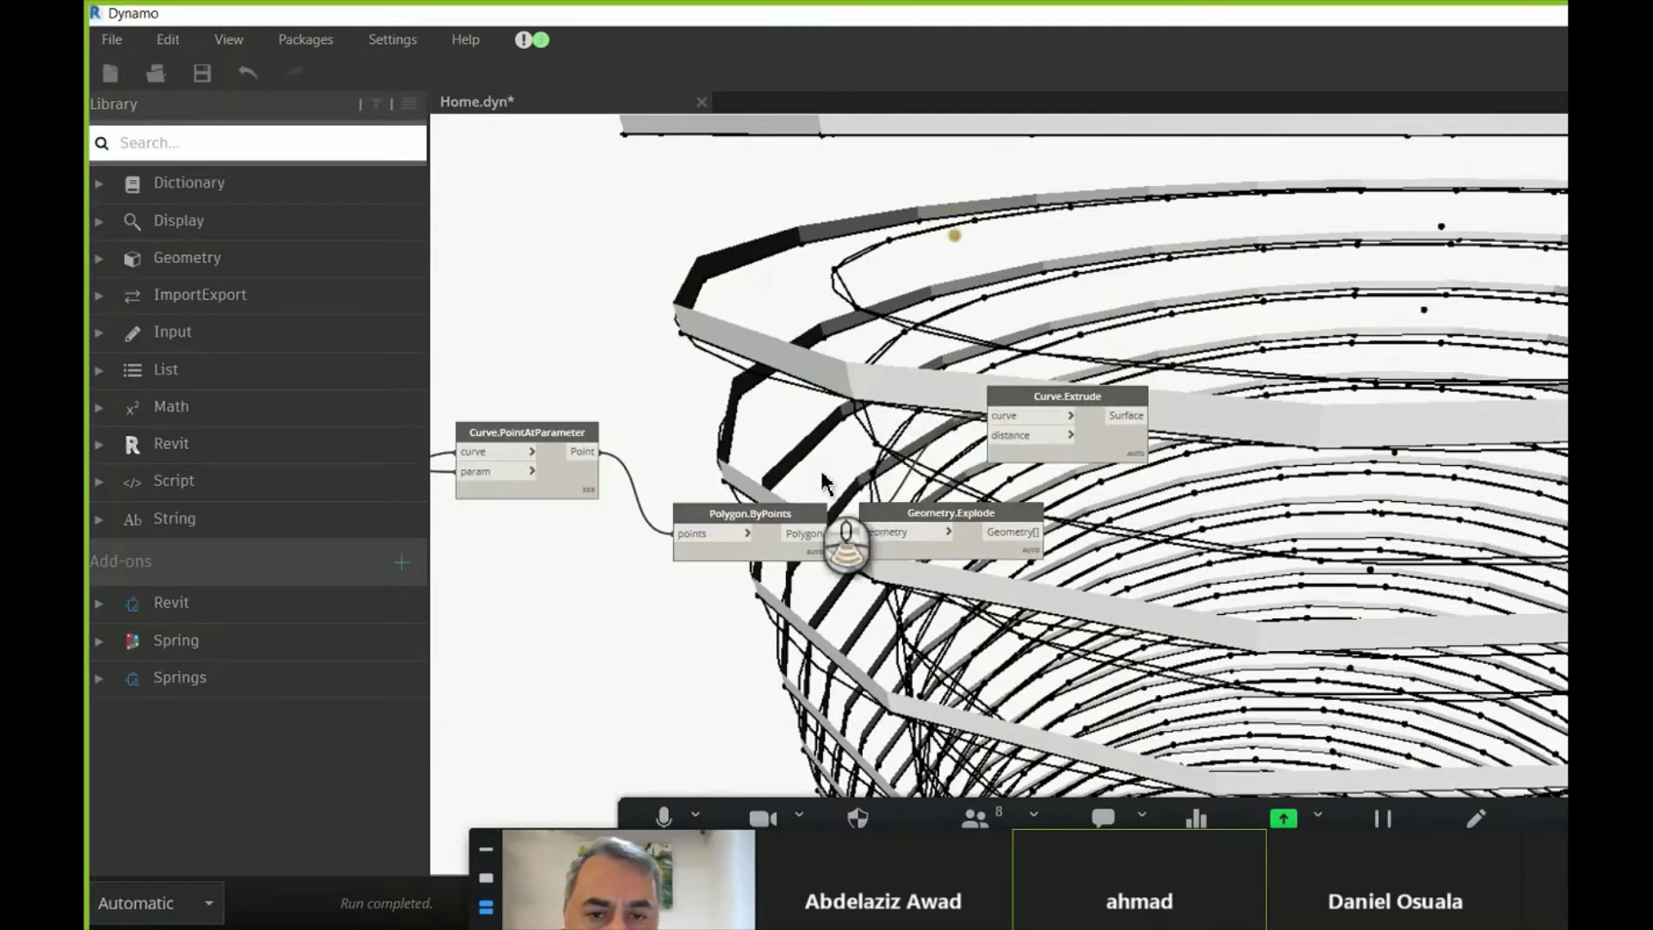
pyautogui.scroll(5, 882, 521)
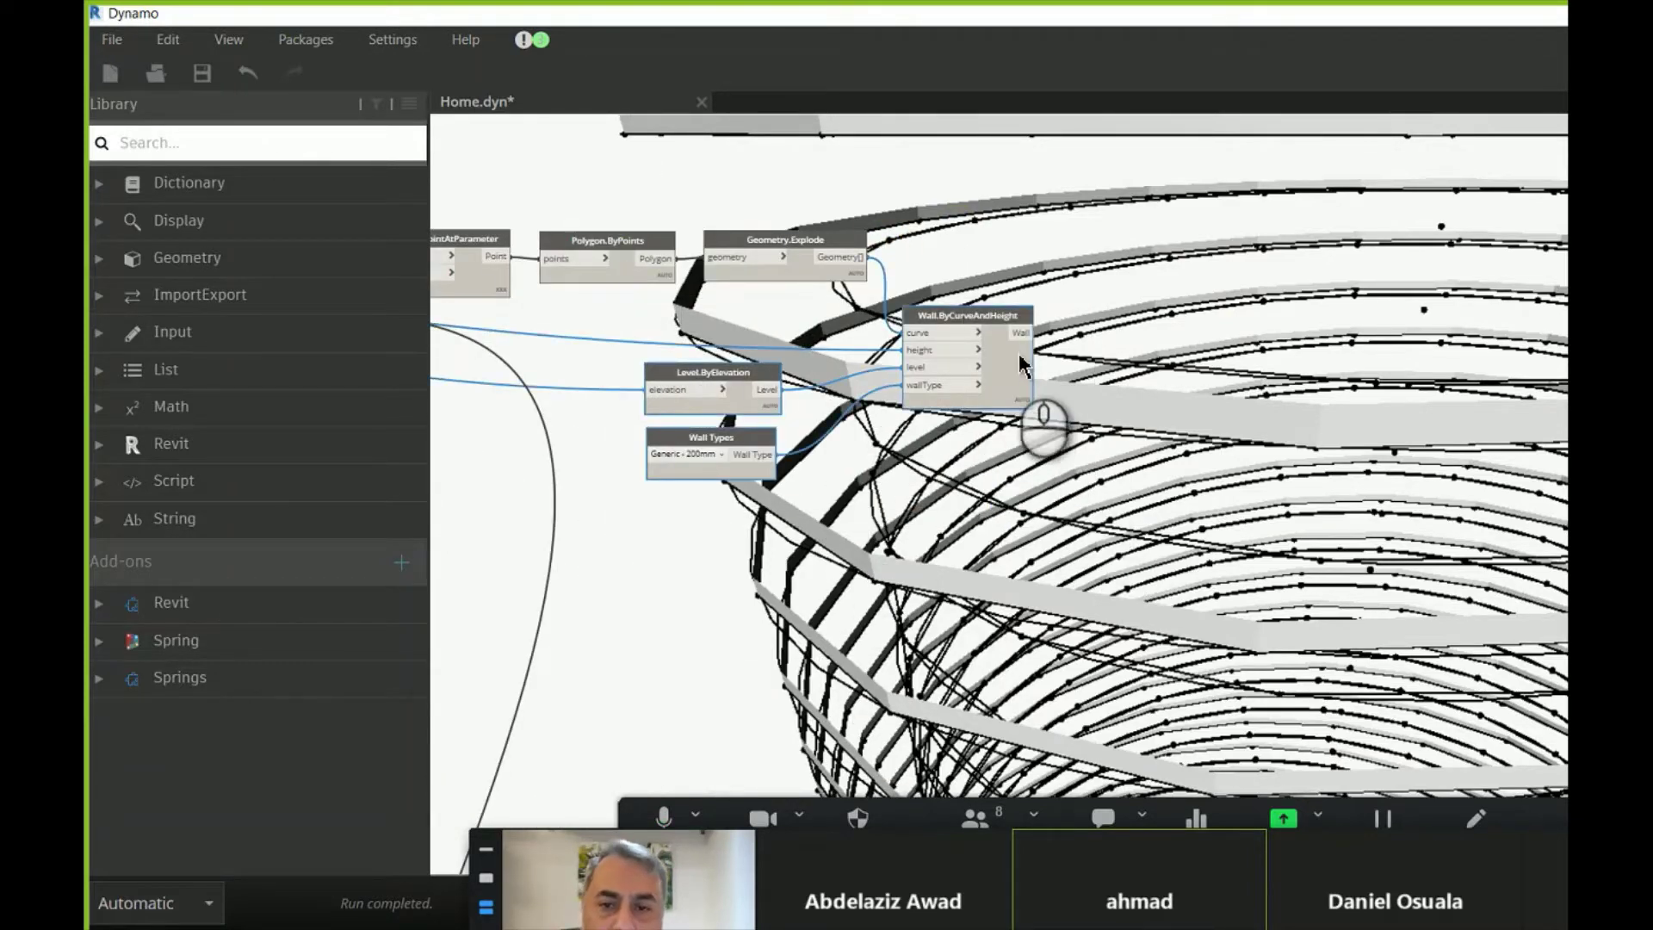
pyautogui.hotkey('ctrl', 'c')
pyautogui.hotkey('ctrl', 'v')
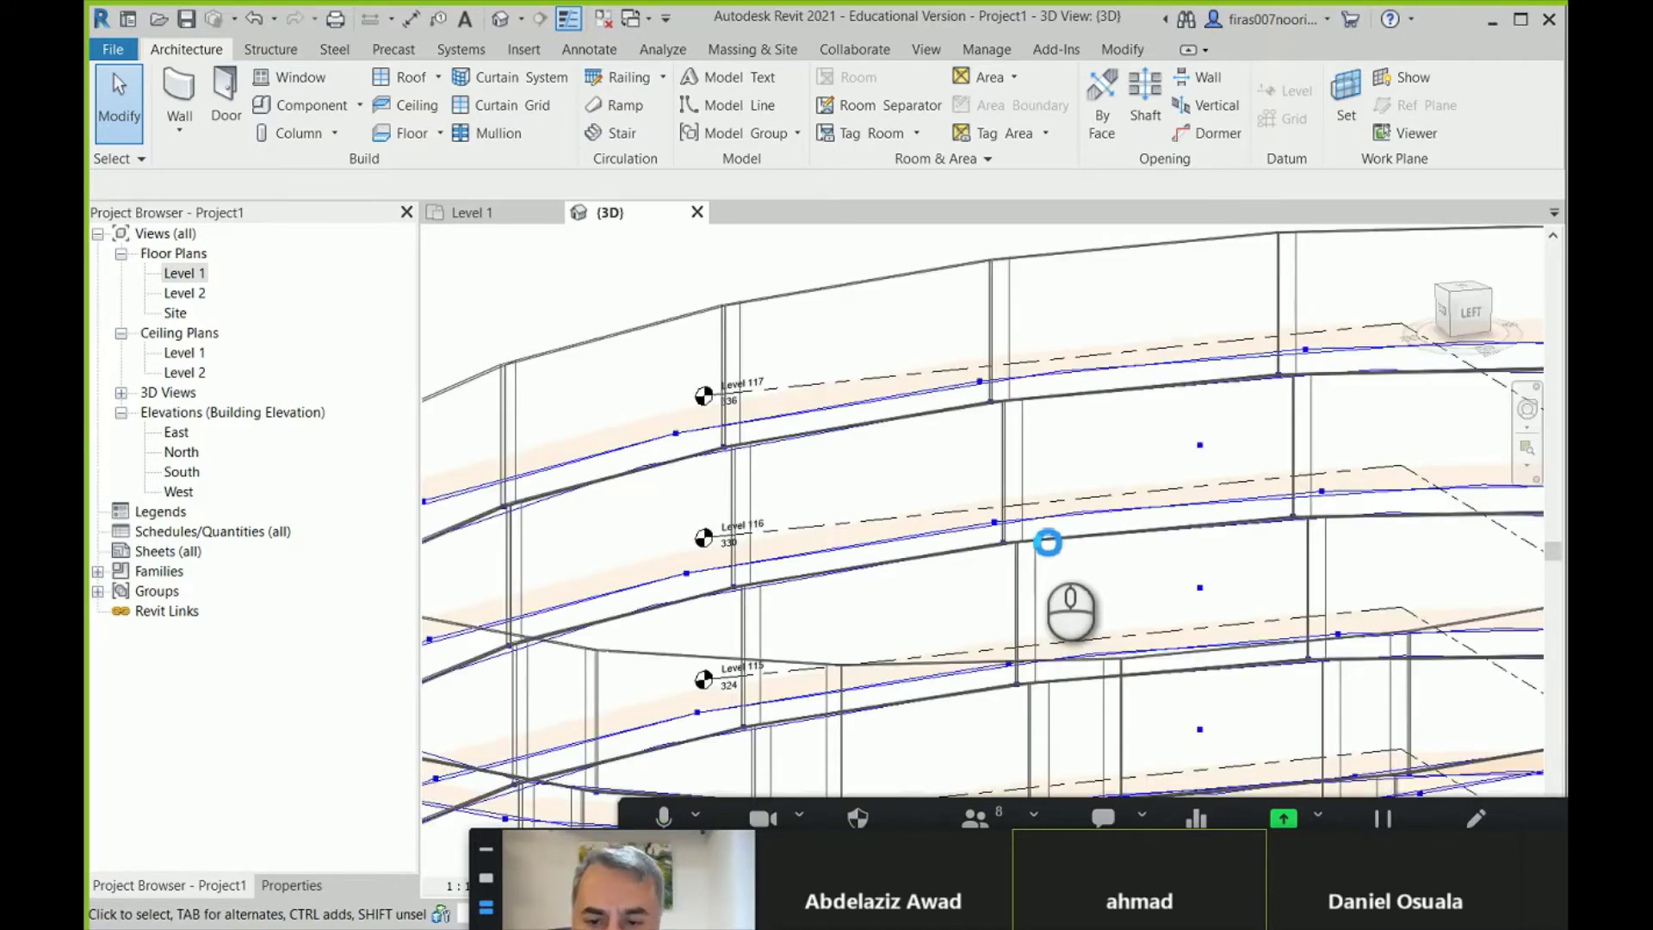
# - Switch to Revit to examine the tower in the 3D view and the Level 1 floor plan, and return to Dynamo
pyautogui.scroll(-3, 897, 362)
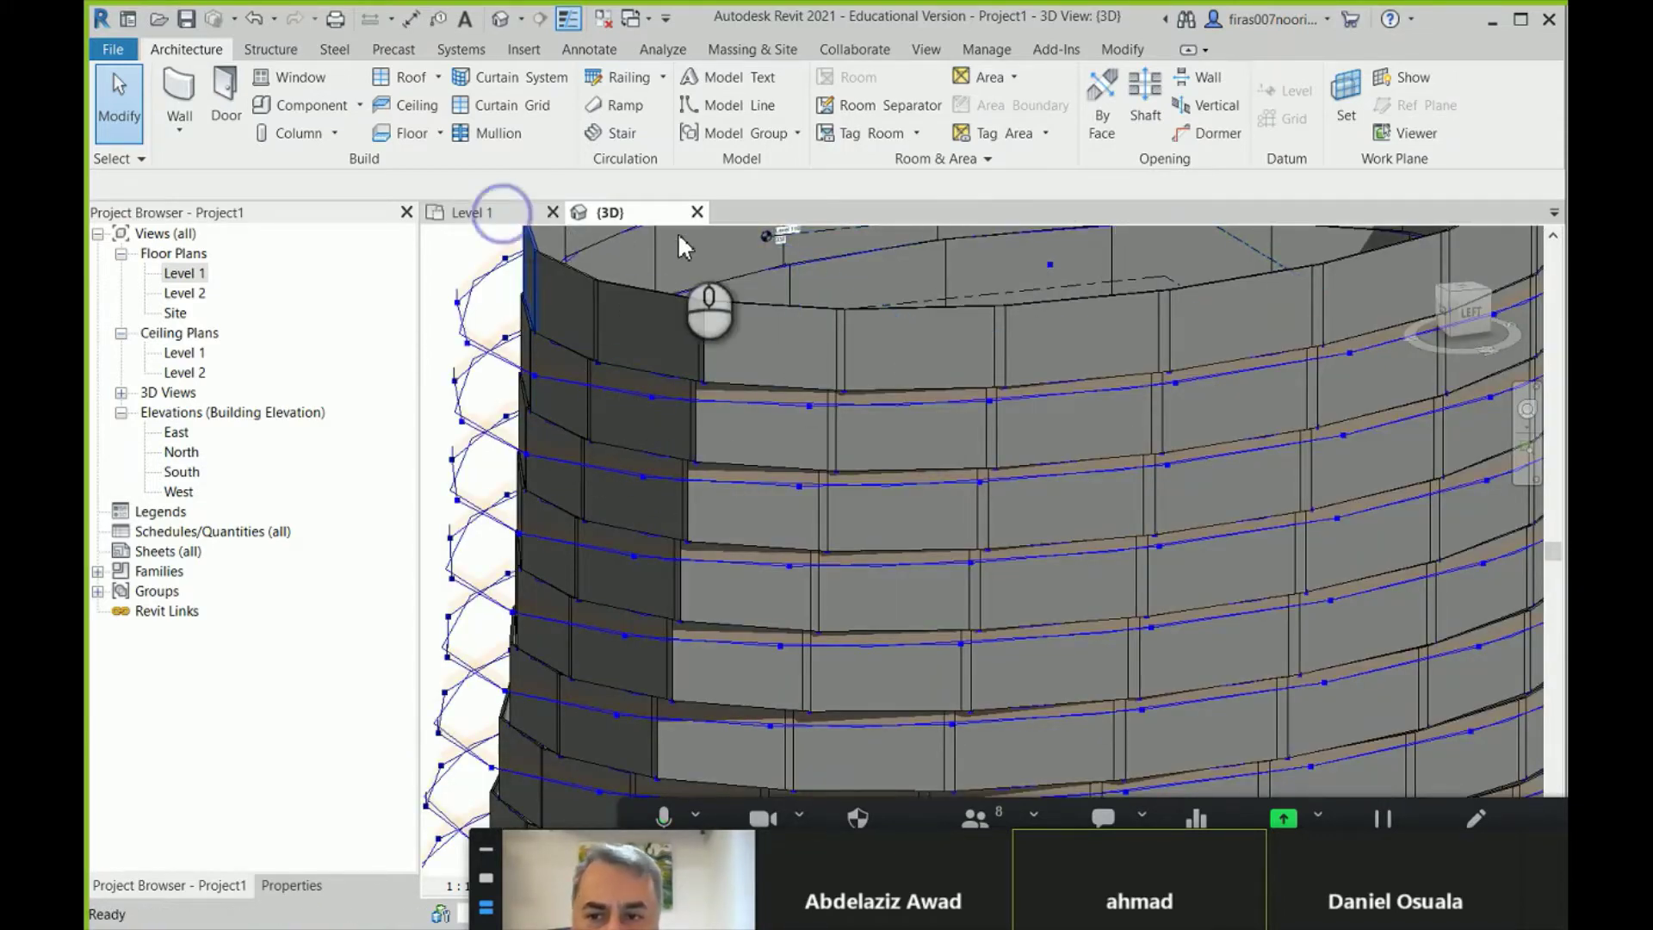
pyautogui.hotkey('ctrl', 'Tab')
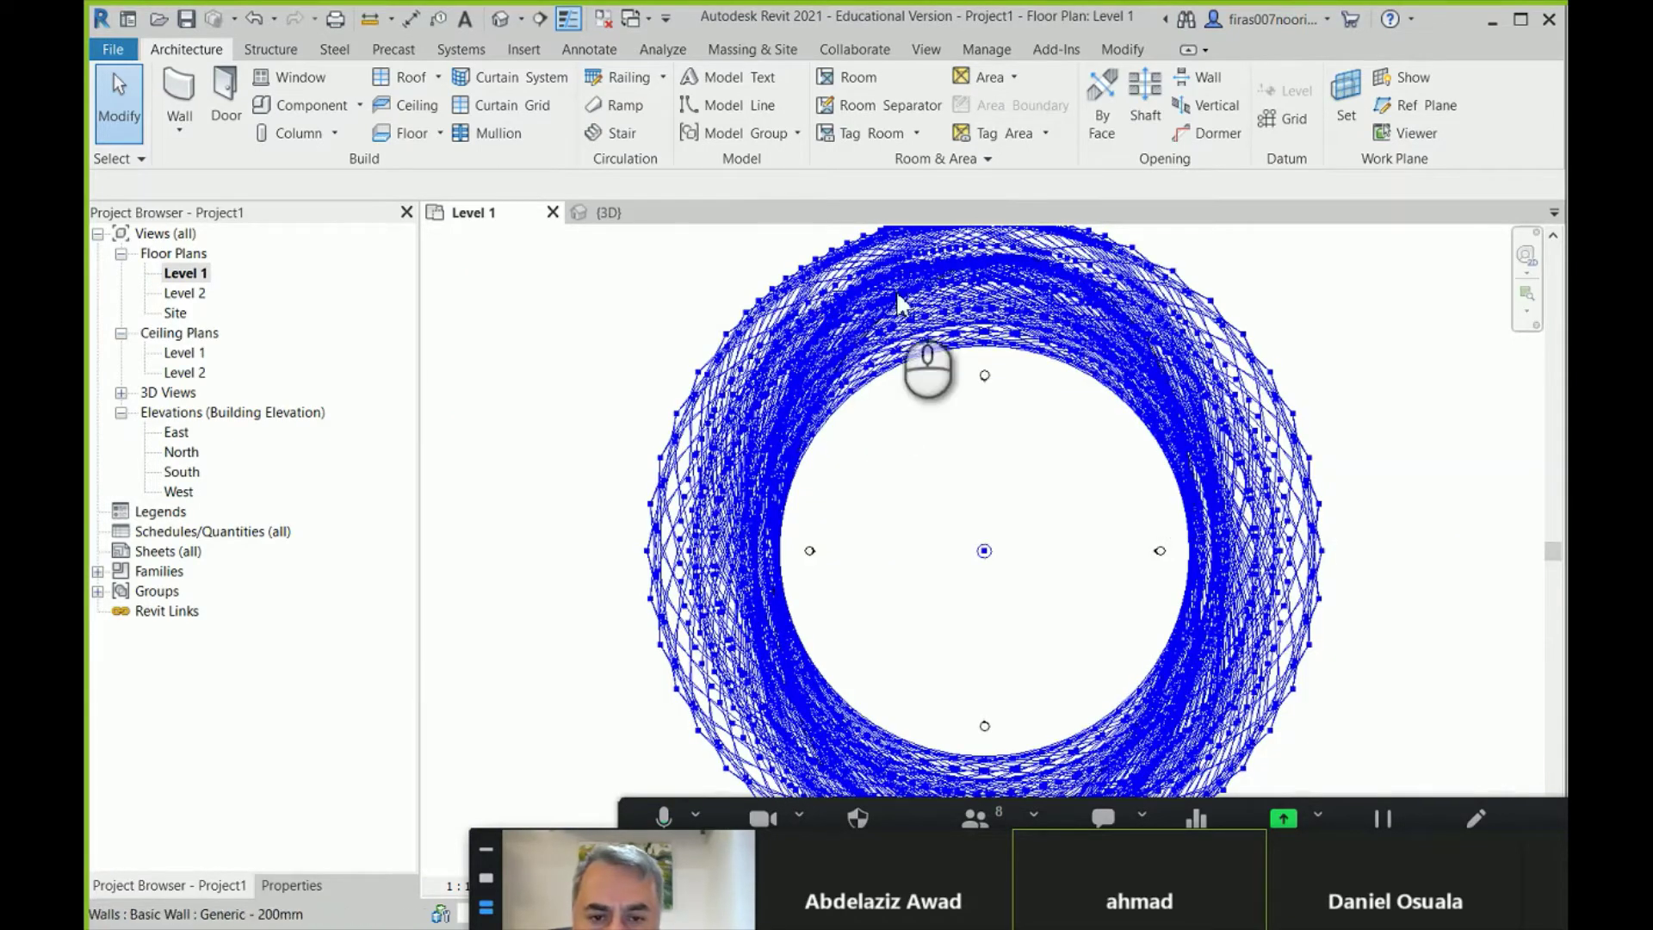
pyautogui.moveTo(740, 921)
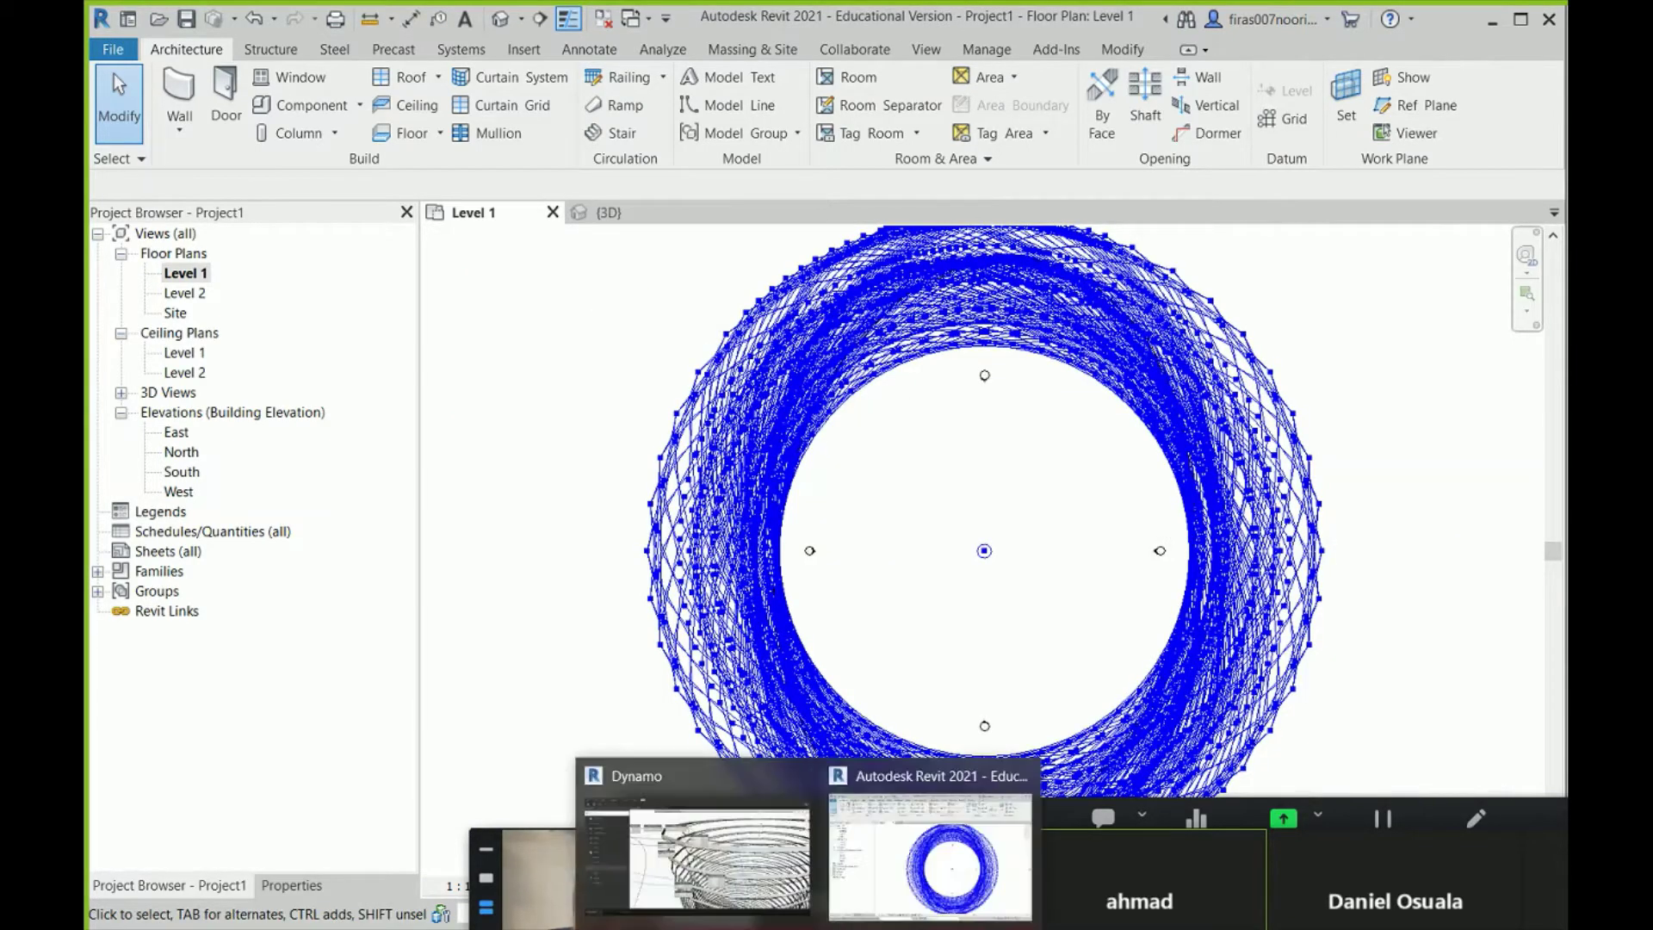
pyautogui.click(714, 853)
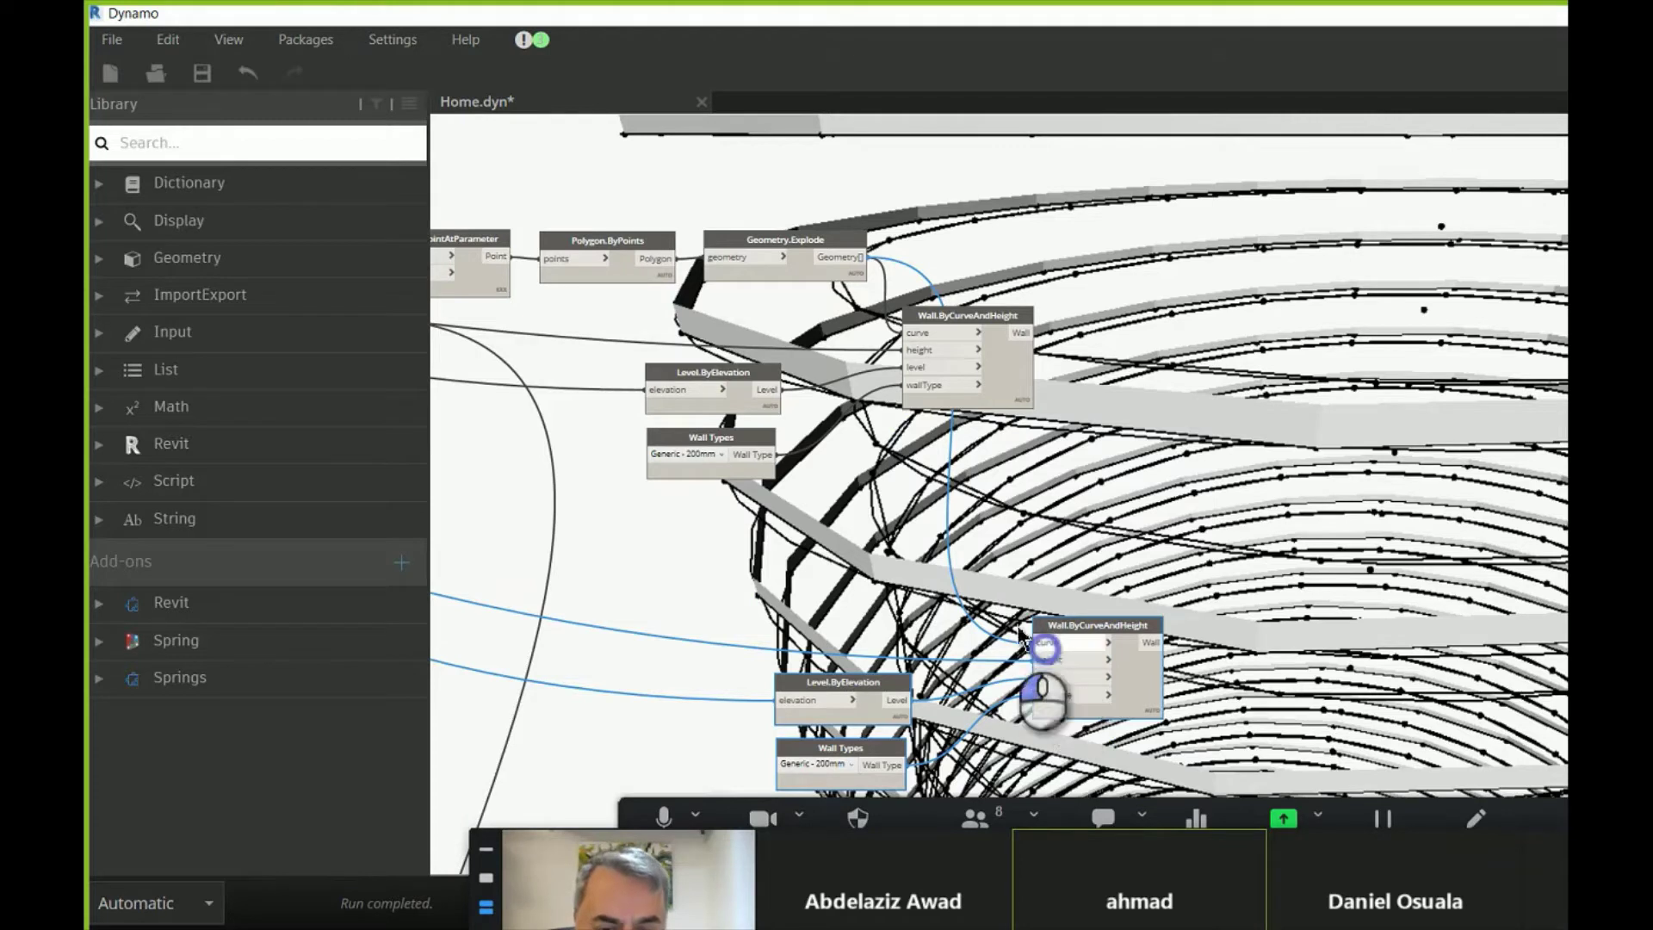
# - Disconnect the copied Wall.ByCurveAndHeight node's curve input and move the three copied nodes beside the second Geometry.Explode node
pyautogui.click(947, 583)
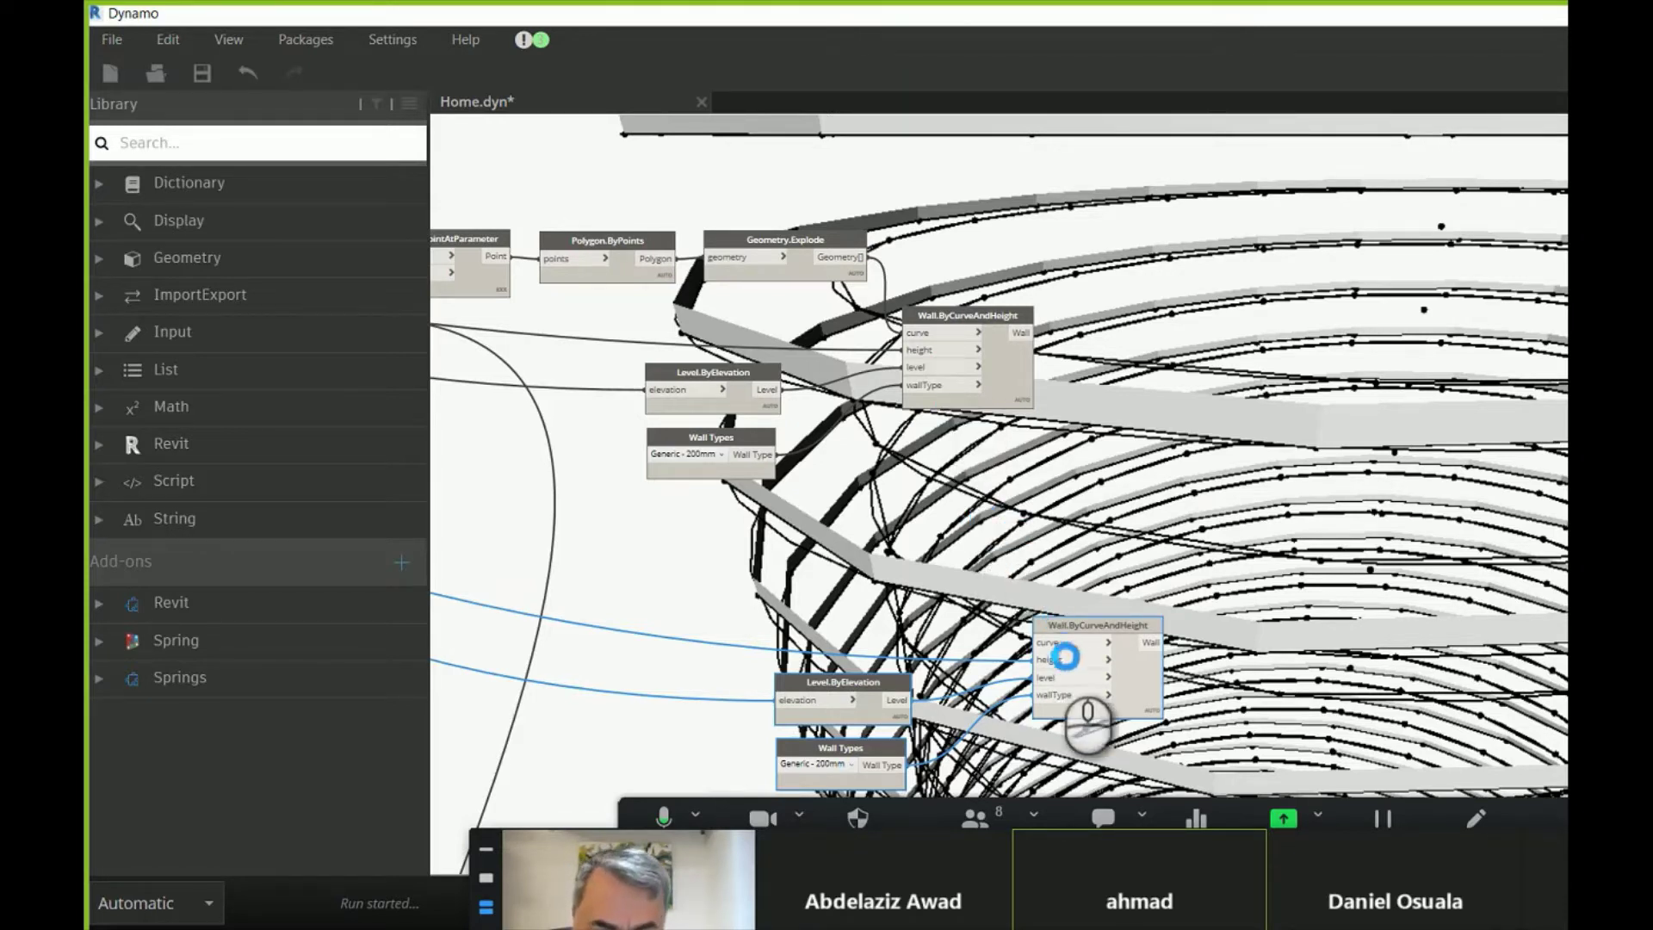
pyautogui.moveTo(1051, 655); pyautogui.dragTo(861, 336, button='middle')
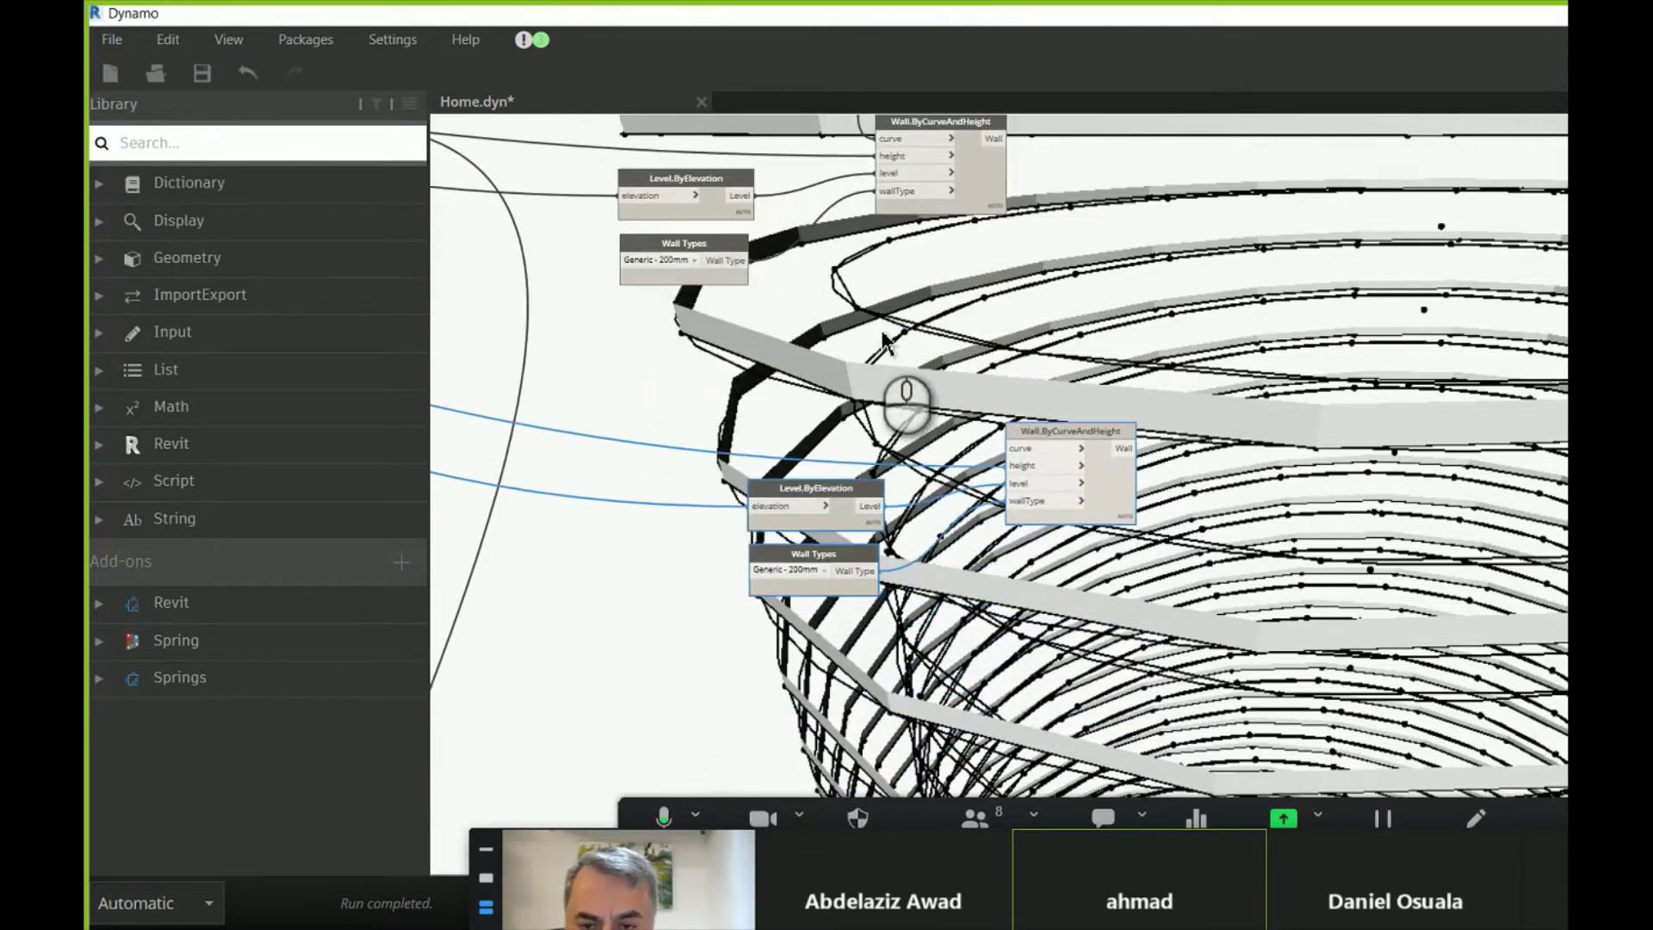
pyautogui.moveTo(669, 357); pyautogui.dragTo(1237, 647)
pyautogui.moveTo(1115, 478); pyautogui.dragTo(1033, 668)
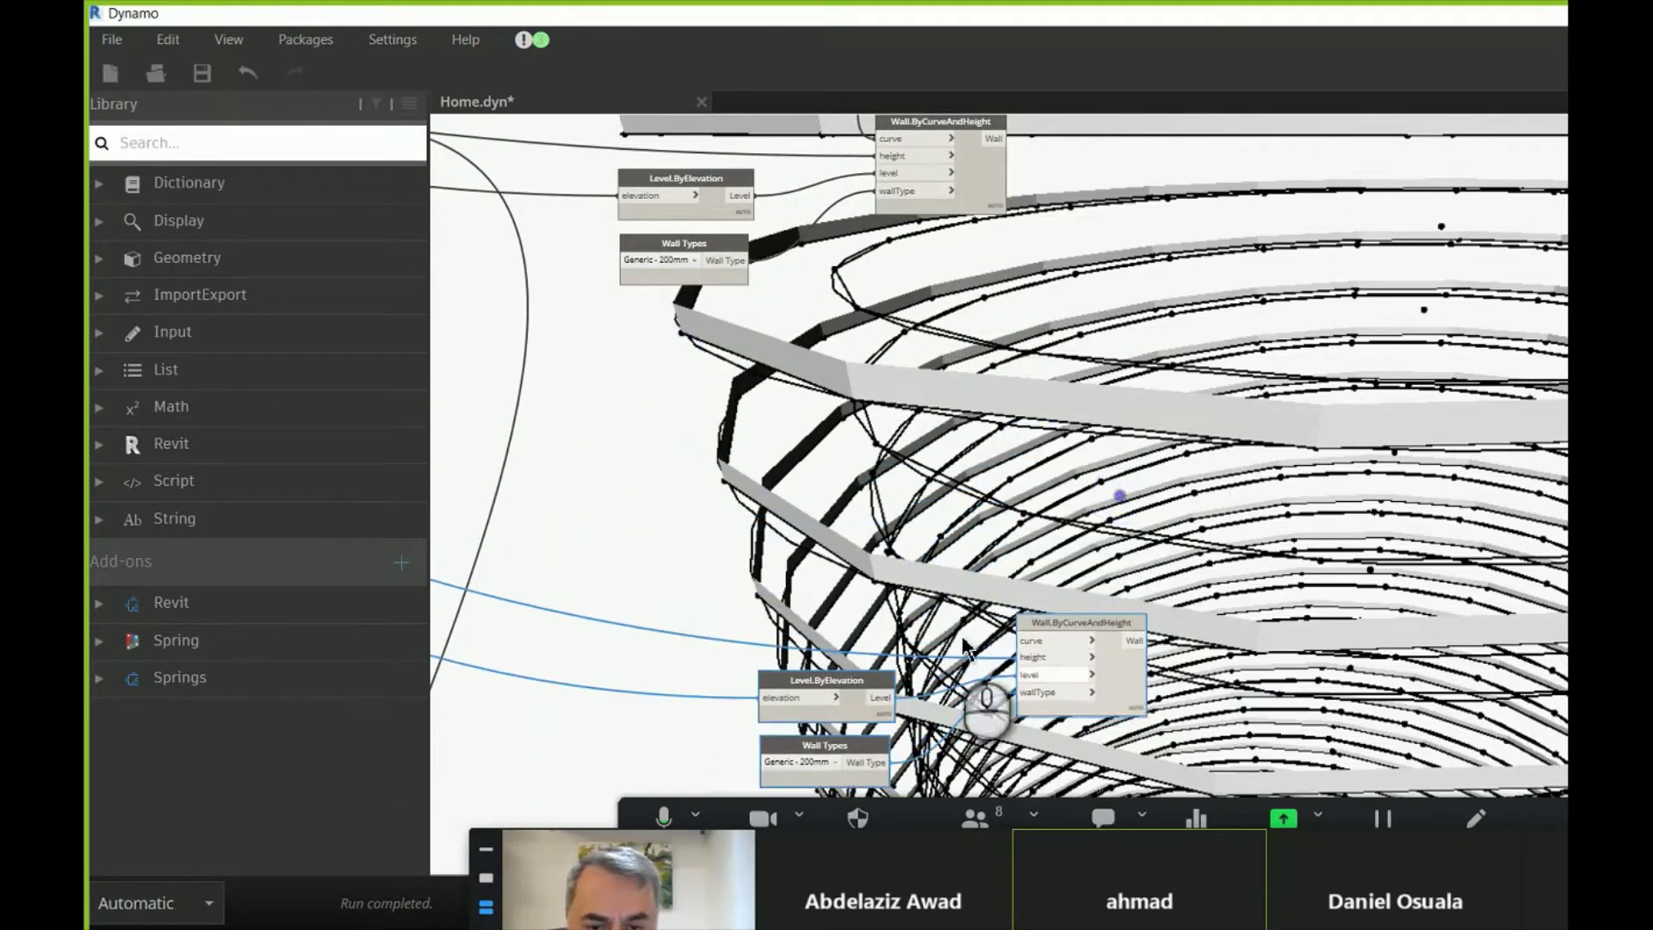
pyautogui.scroll(-4, 911, 271)
pyautogui.moveTo(972, 297); pyautogui.dragTo(1032, 758)
pyautogui.scroll(3, 1024, 764)
pyautogui.moveTo(1024, 764); pyautogui.dragTo(957, 470, button='middle')
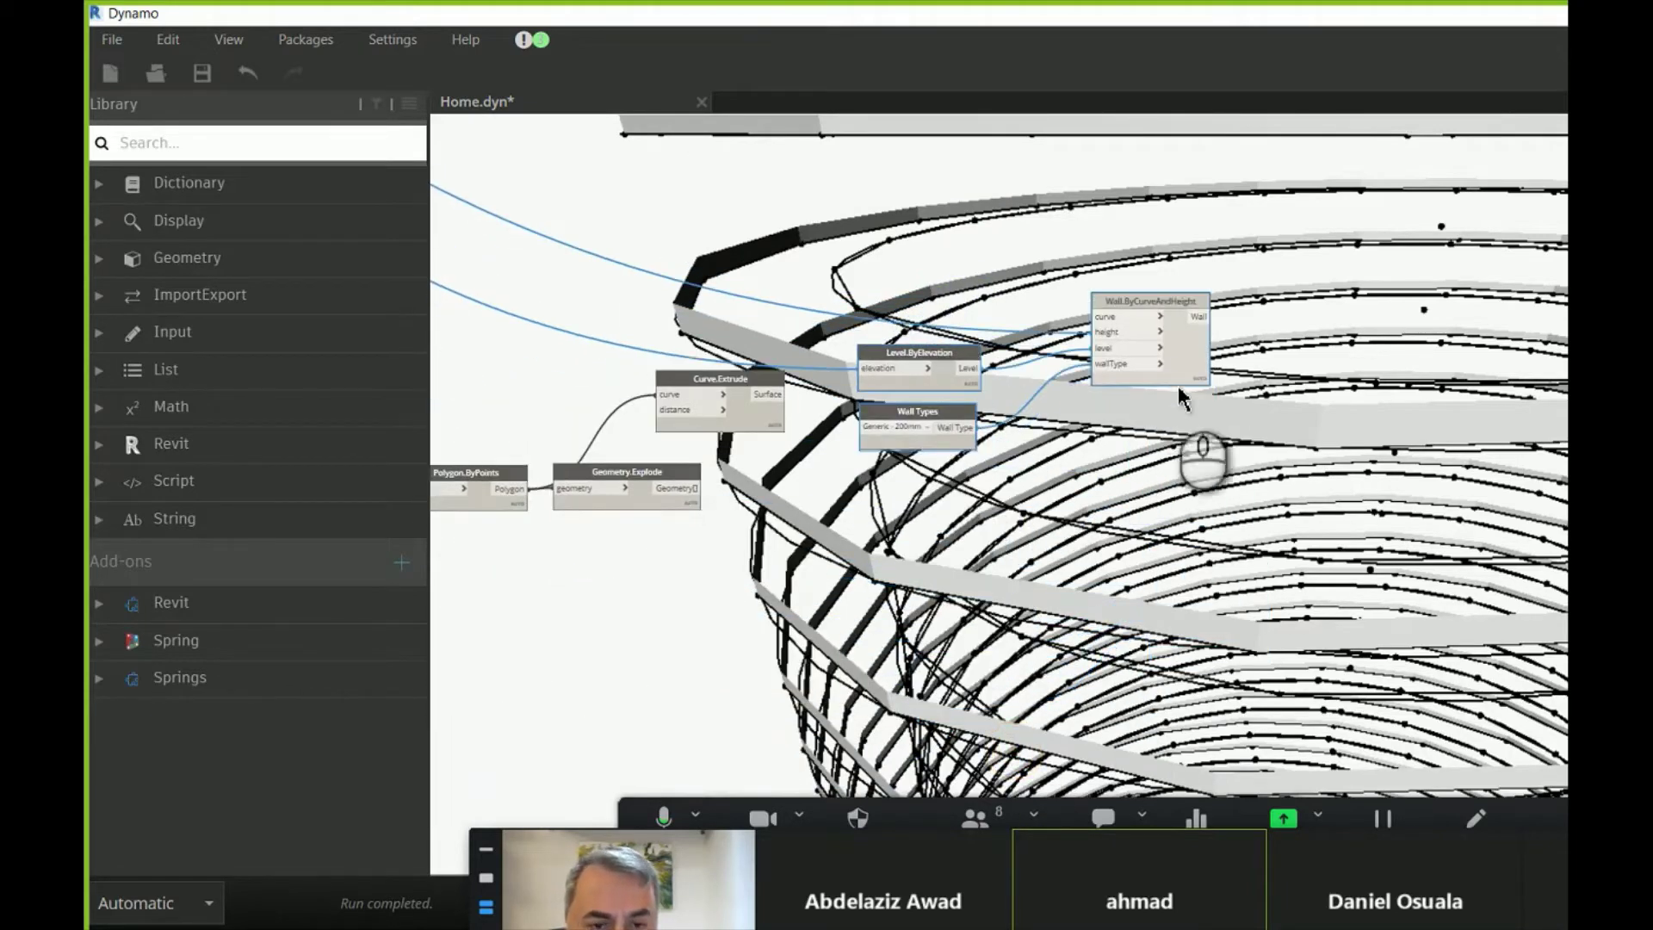
pyautogui.moveTo(1178, 393); pyautogui.dragTo(1003, 603)
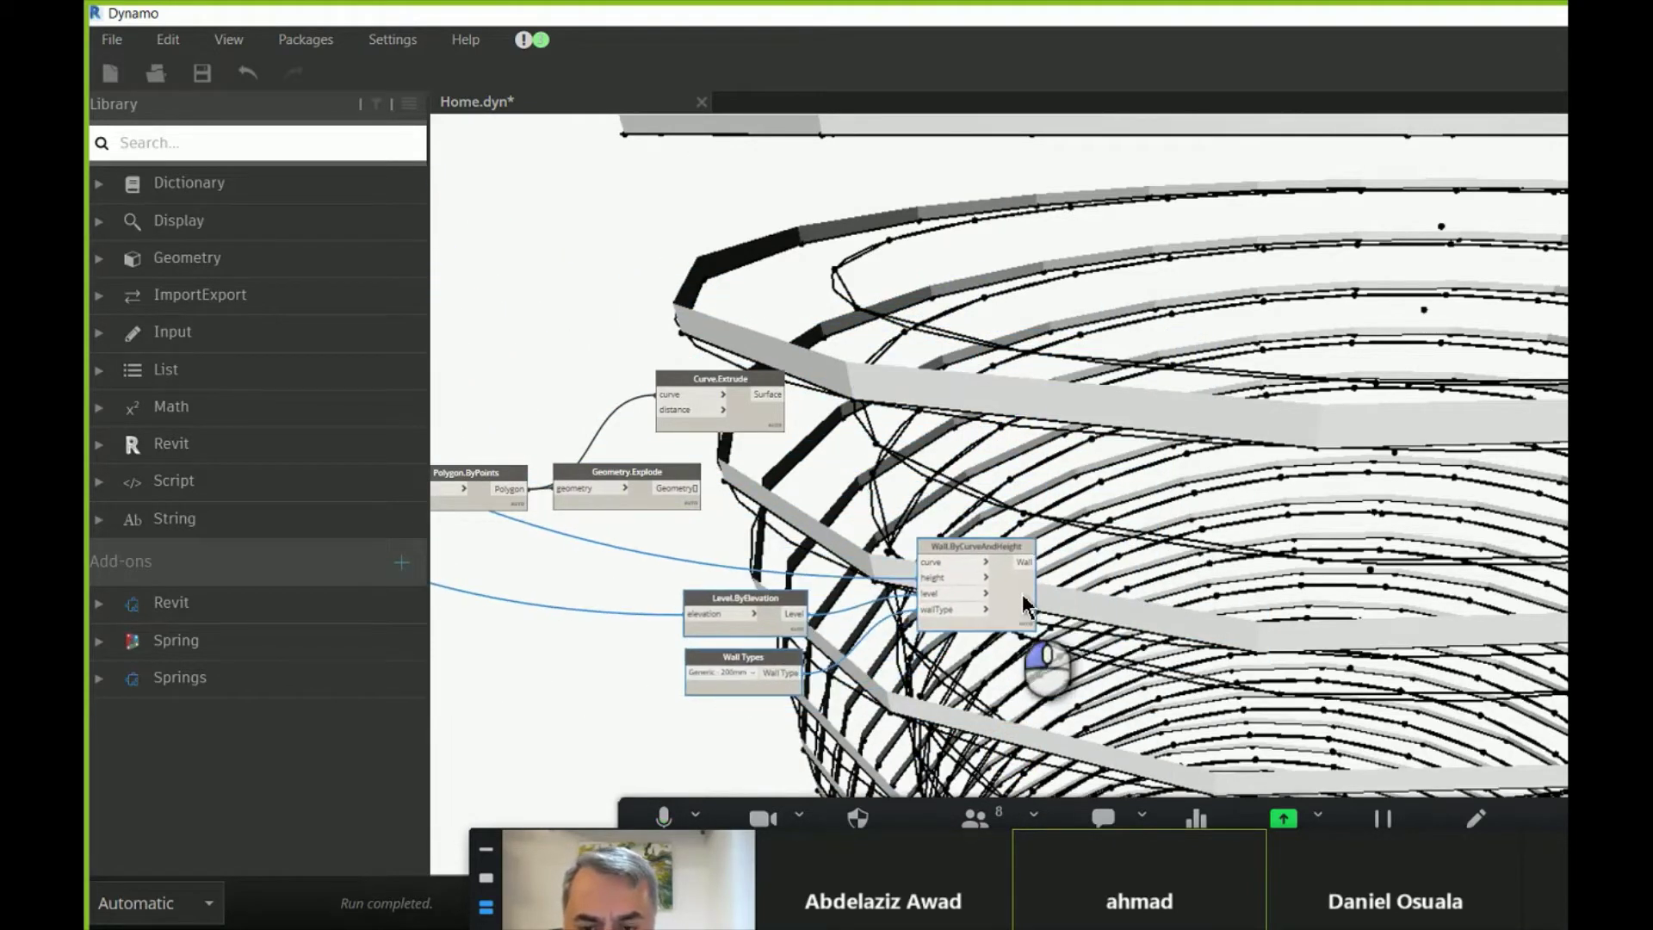
# - Disconnect the polygon wire from the Curve.Extrude node's curve input
pyautogui.scroll(3, 871, 469)
pyautogui.moveTo(871, 469); pyautogui.dragTo(1030, 407, button='middle')
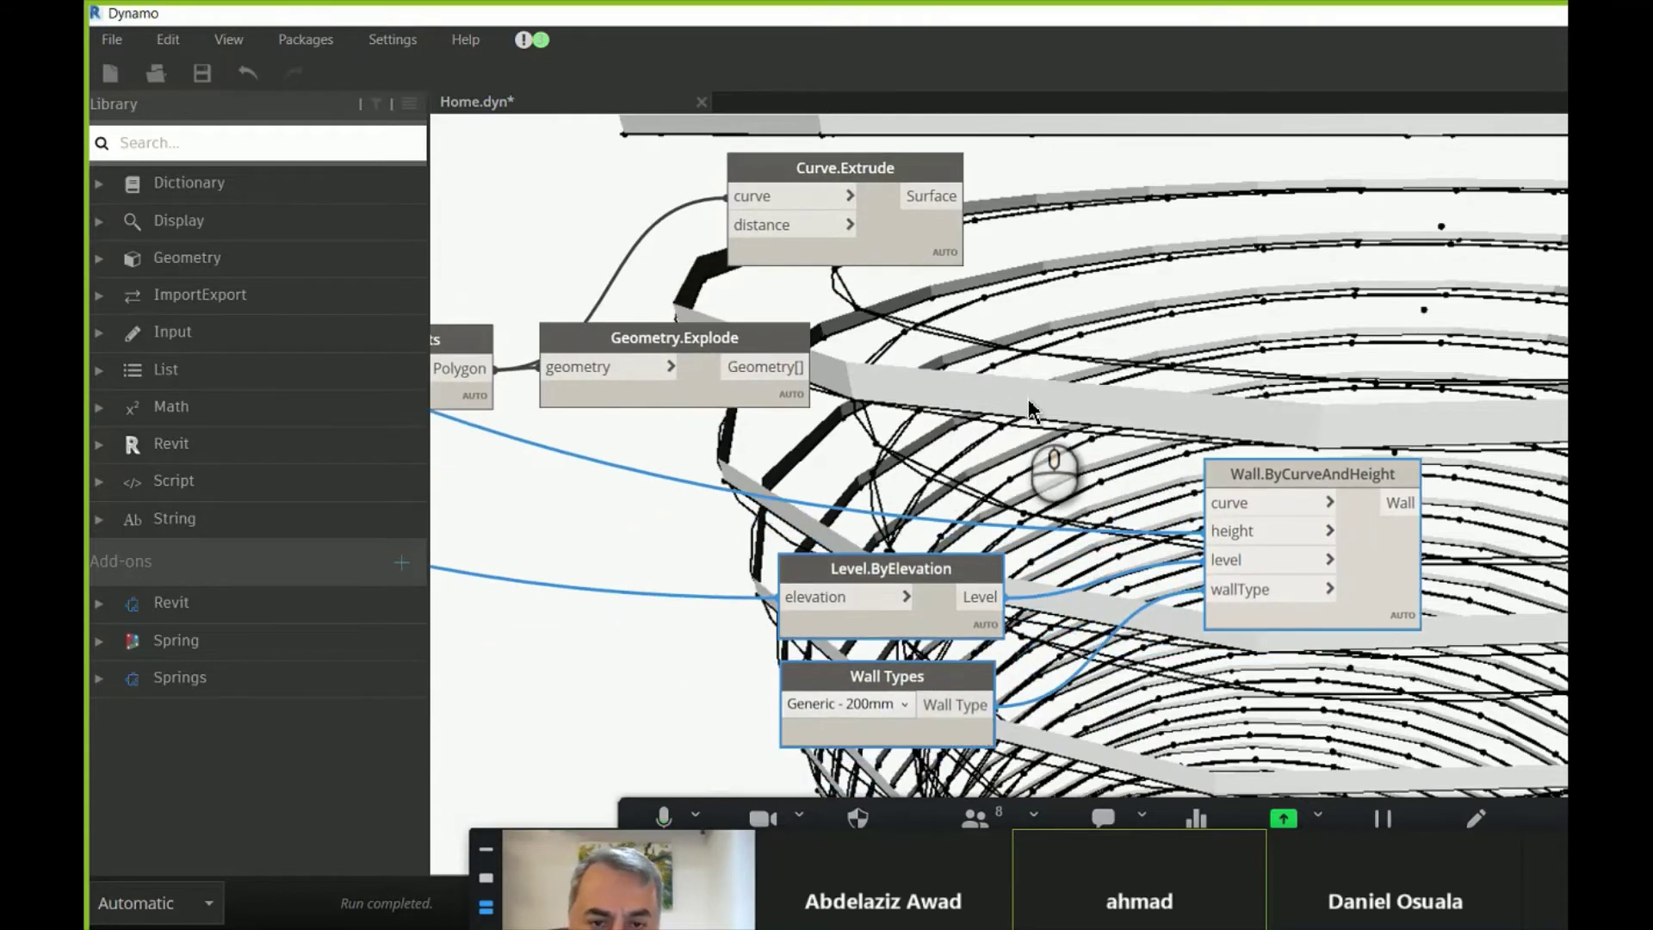
pyautogui.scroll(-2, 1030, 409)
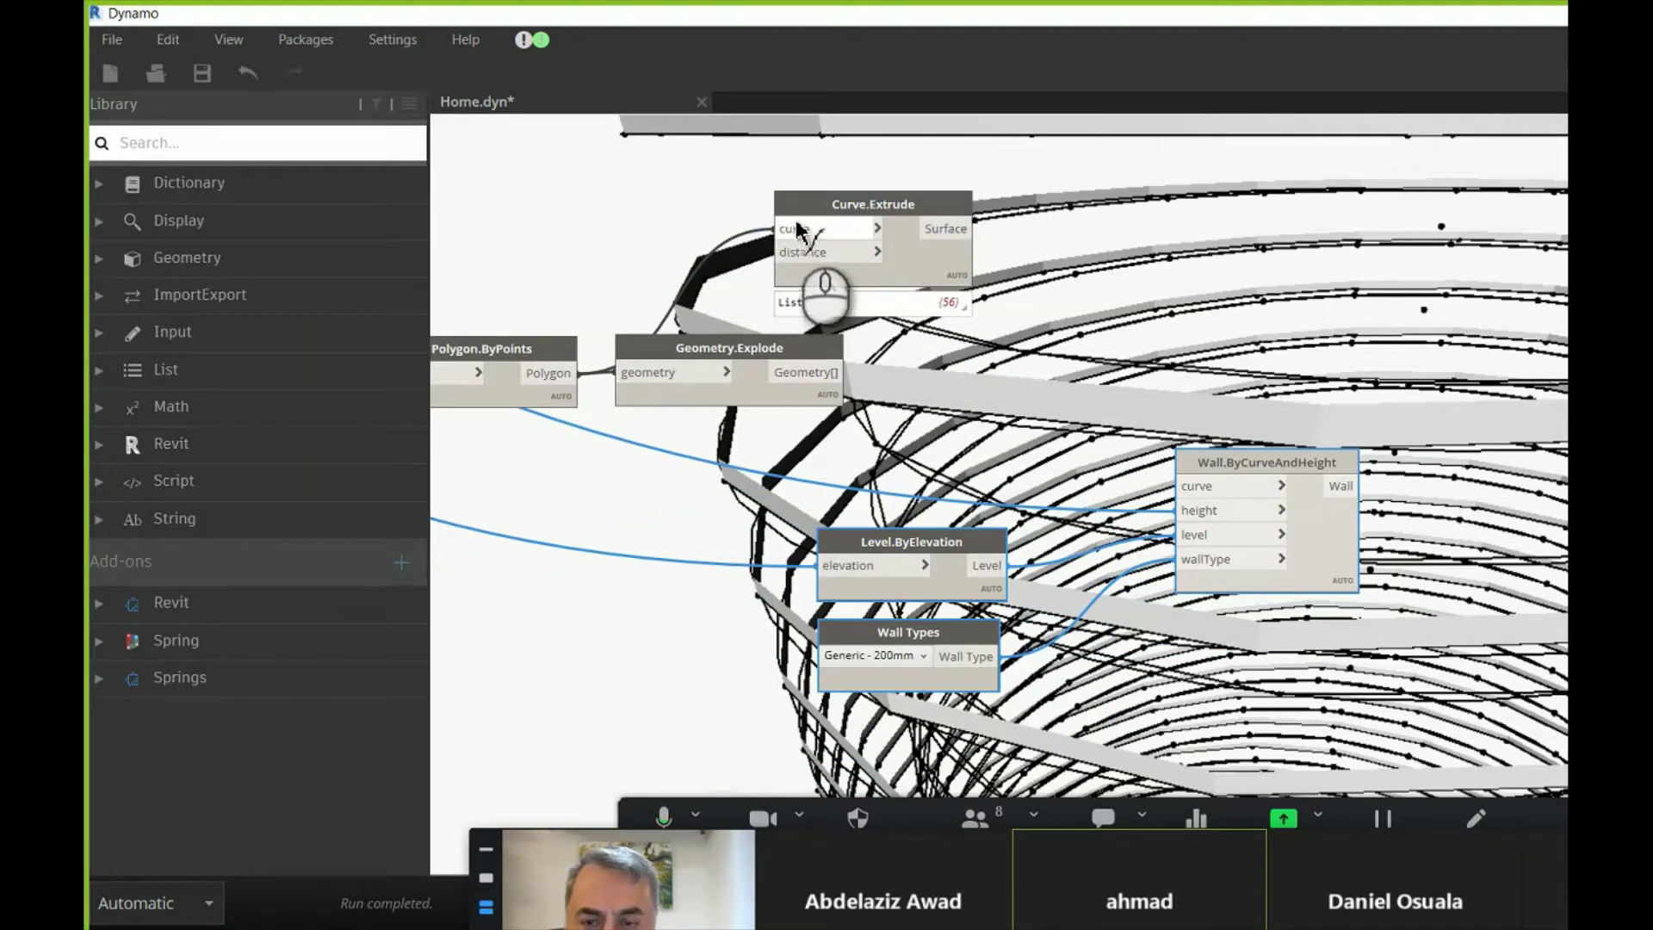
pyautogui.moveTo(796, 228); pyautogui.dragTo(726, 184)
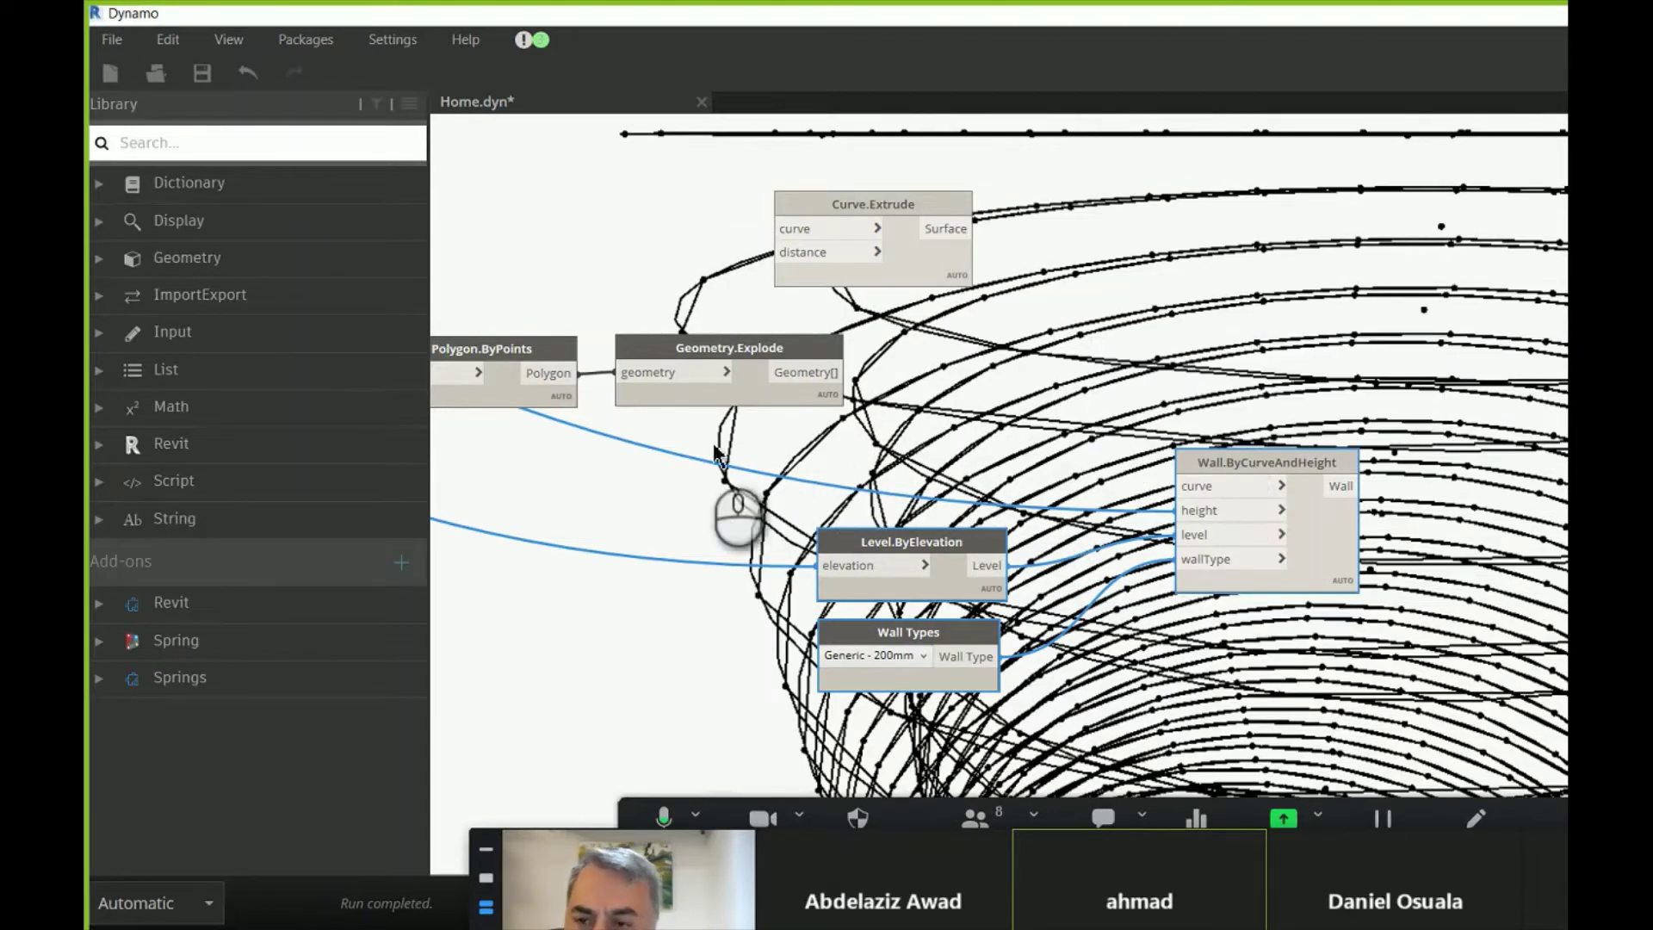
pyautogui.moveTo(656, 472); pyautogui.dragTo(693, 465, button='middle')
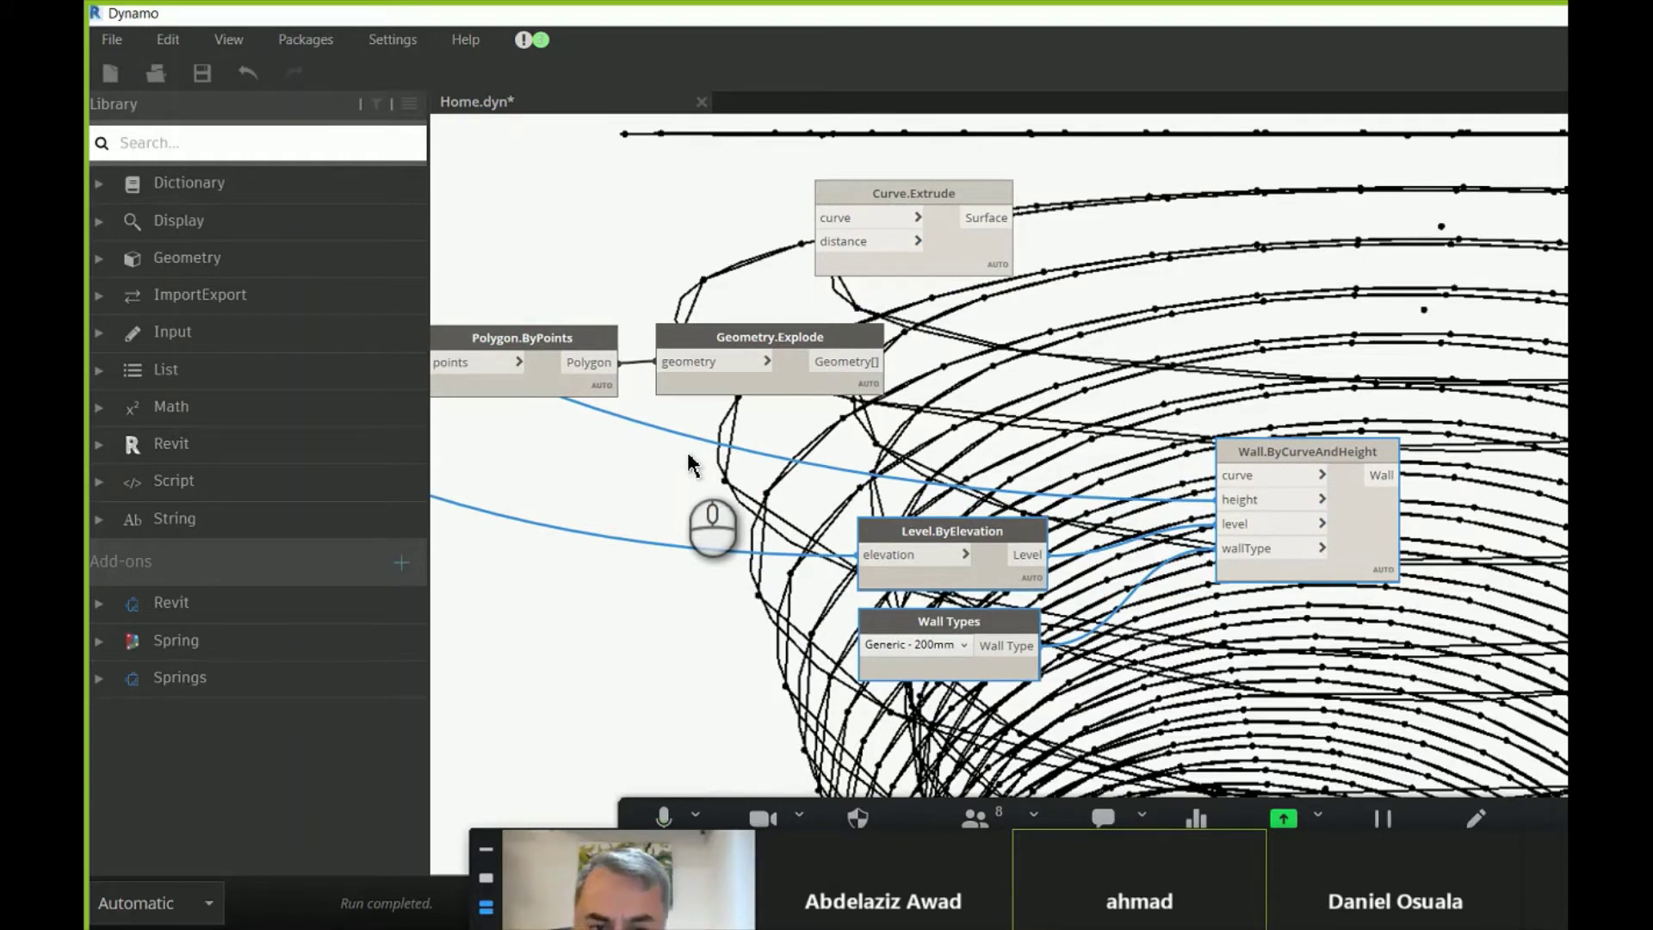
# - Feed a new code block containing 1 into the copied wall node's height, and connect the second Geometry.Explode output to its curve input
pyautogui.doubleClick(981, 460)
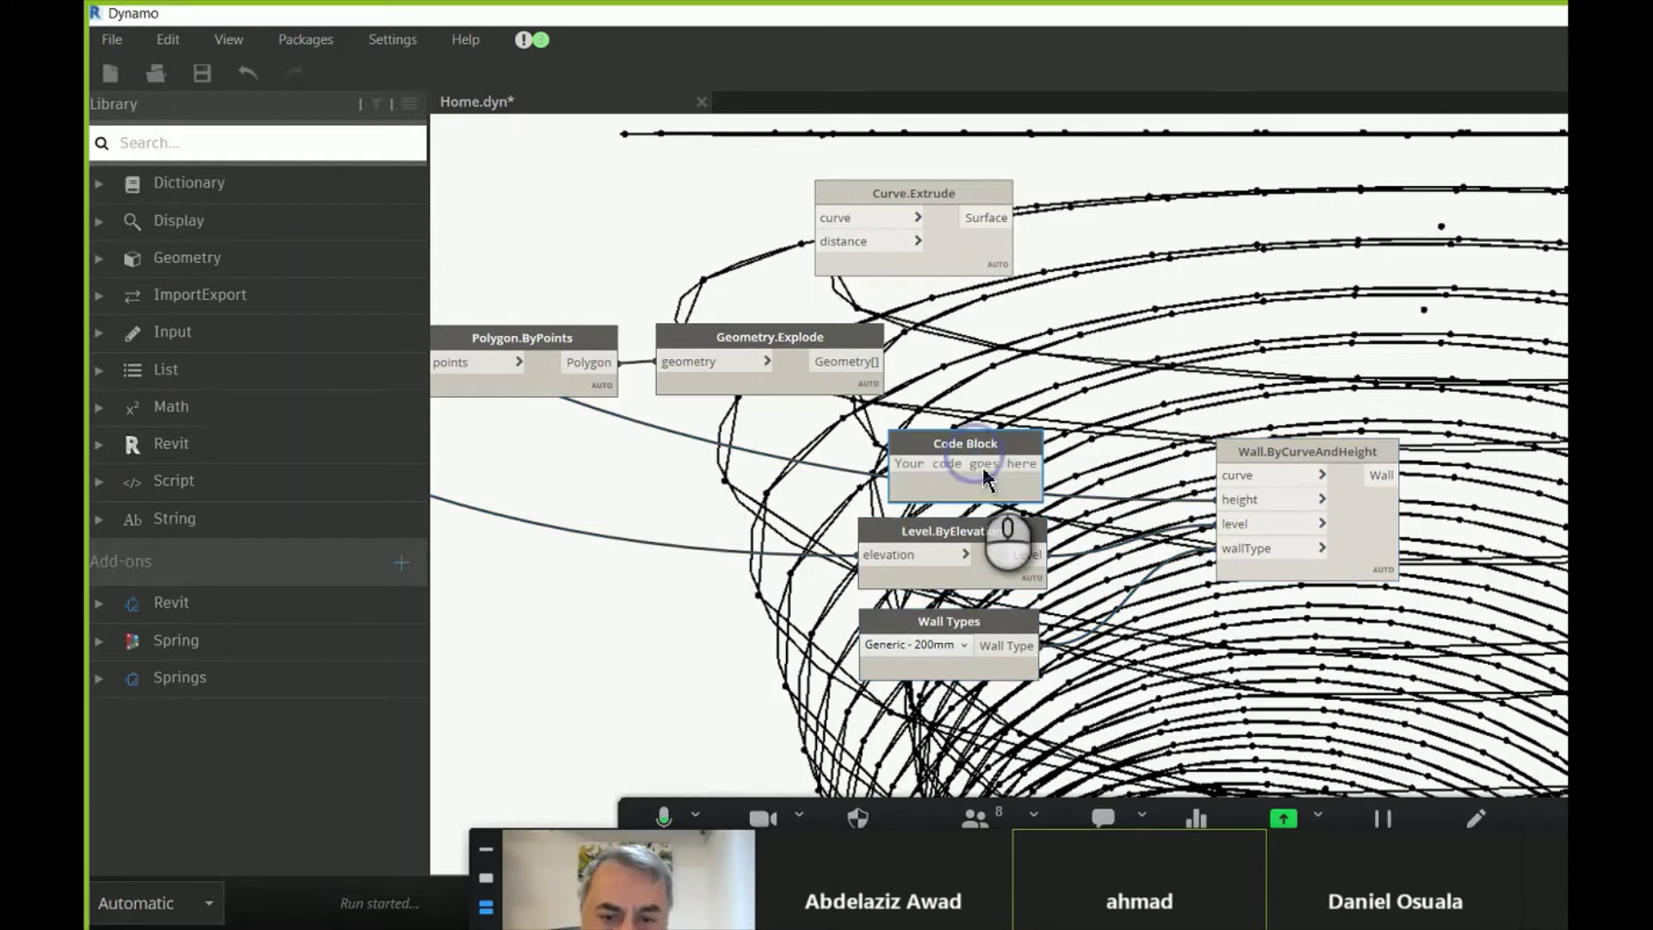
pyautogui.write('1')
pyautogui.click(1029, 472)
pyautogui.click(952, 463)
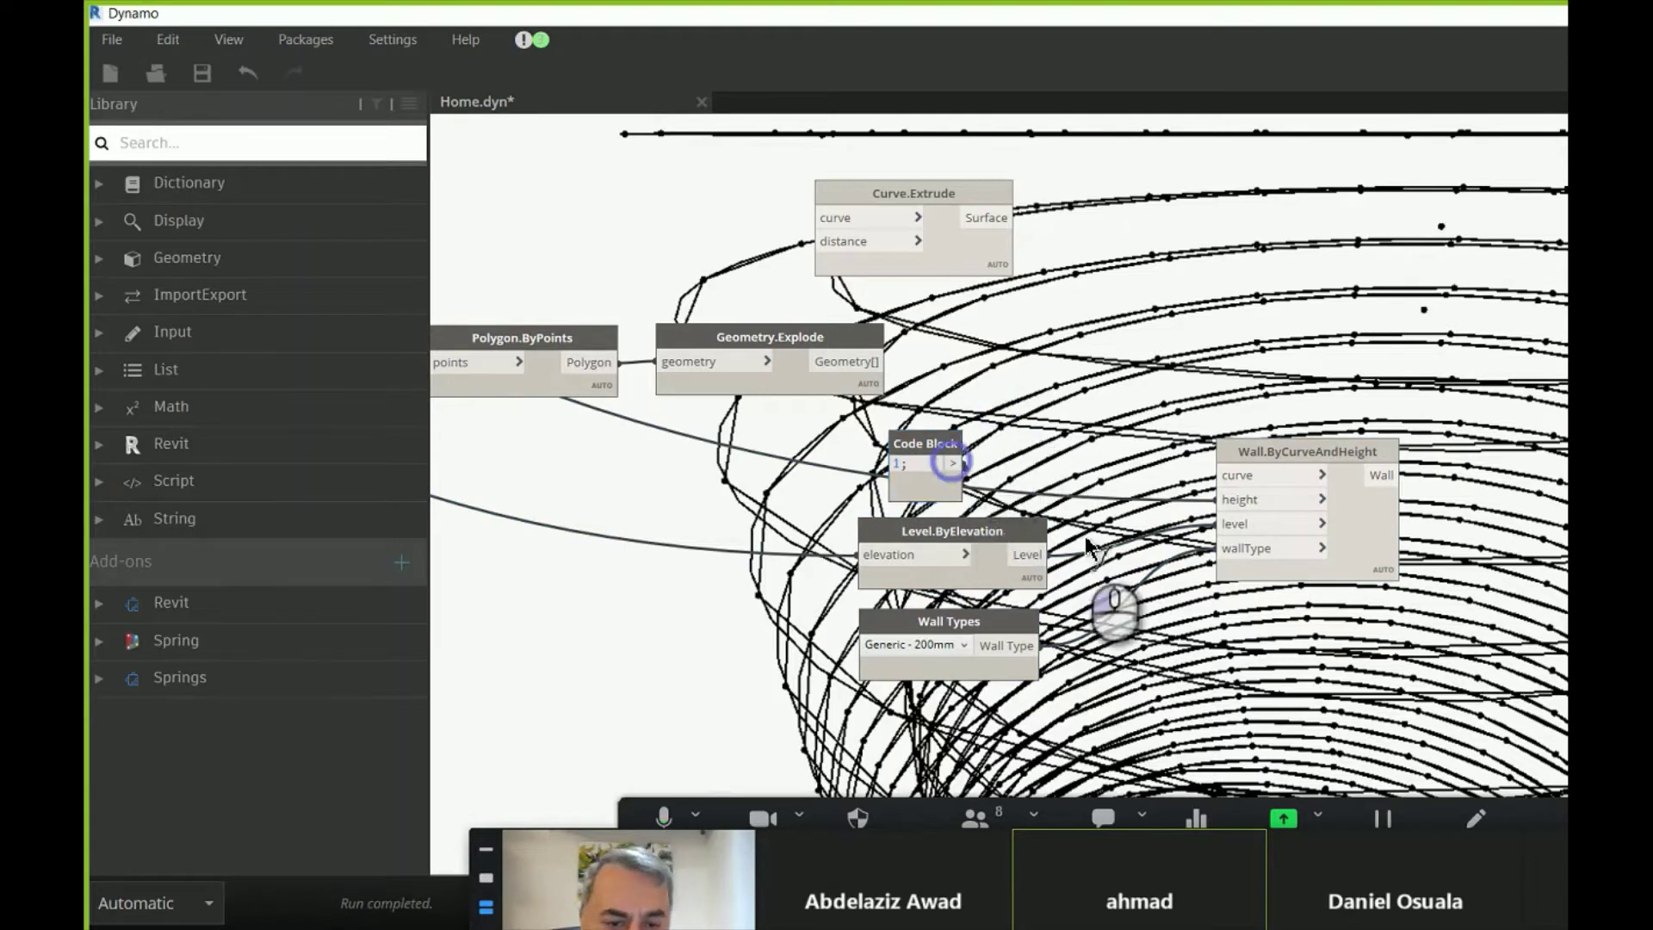
pyautogui.click(1212, 496)
pyautogui.moveTo(938, 445); pyautogui.dragTo(919, 449)
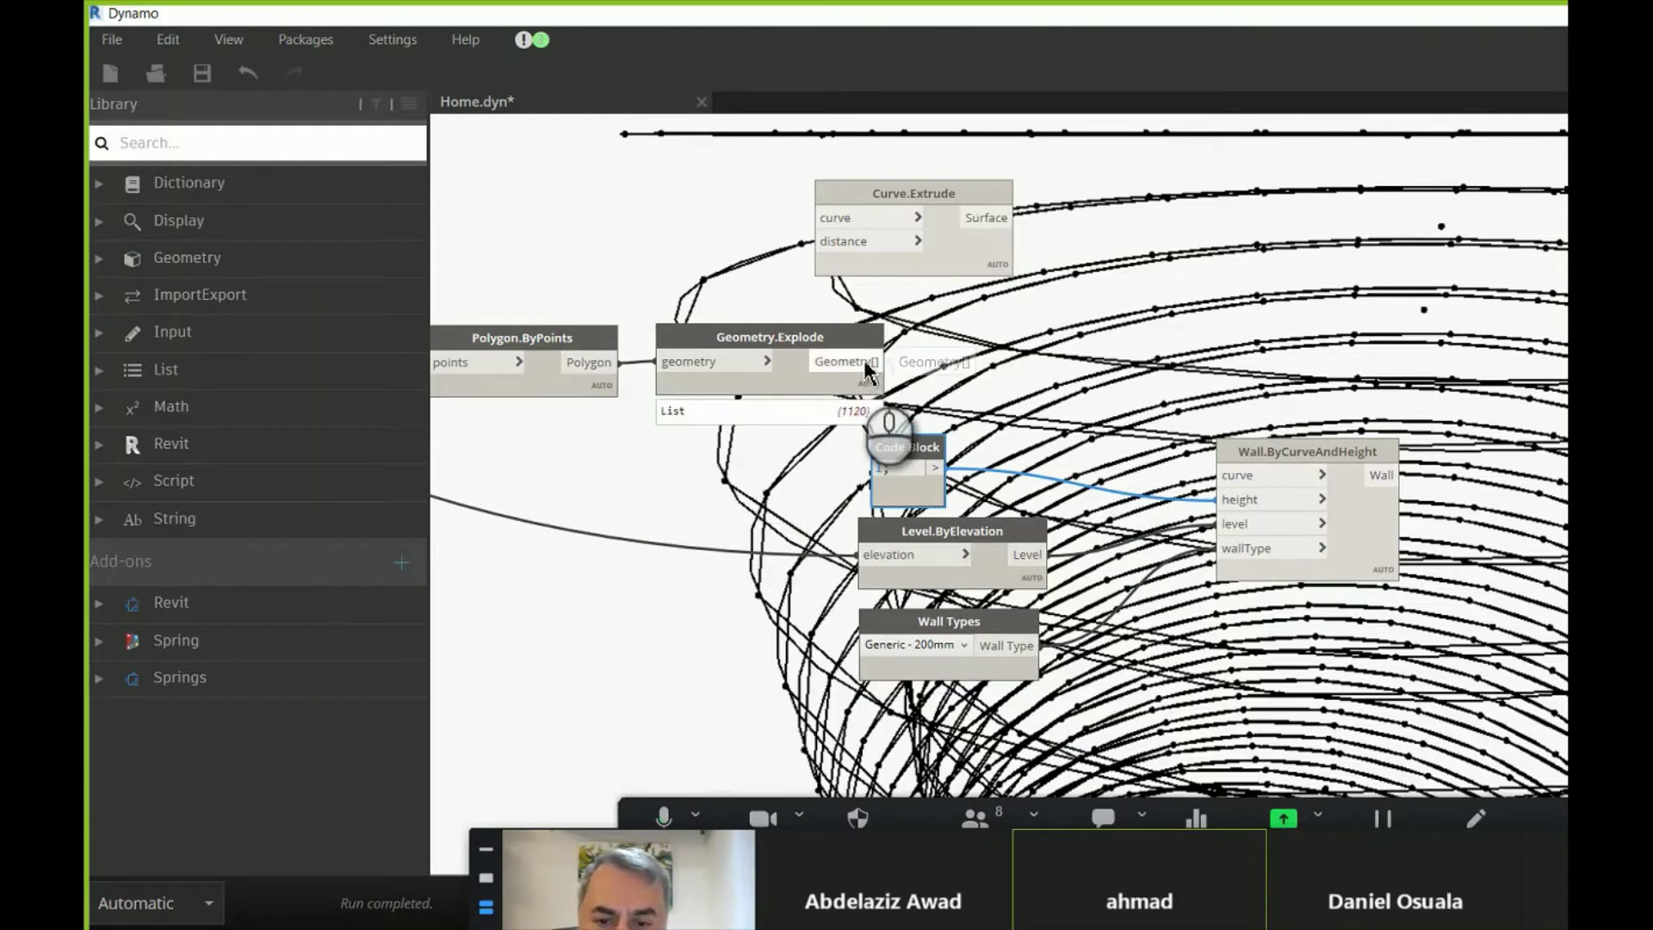
pyautogui.moveTo(875, 361); pyautogui.dragTo(1220, 475)
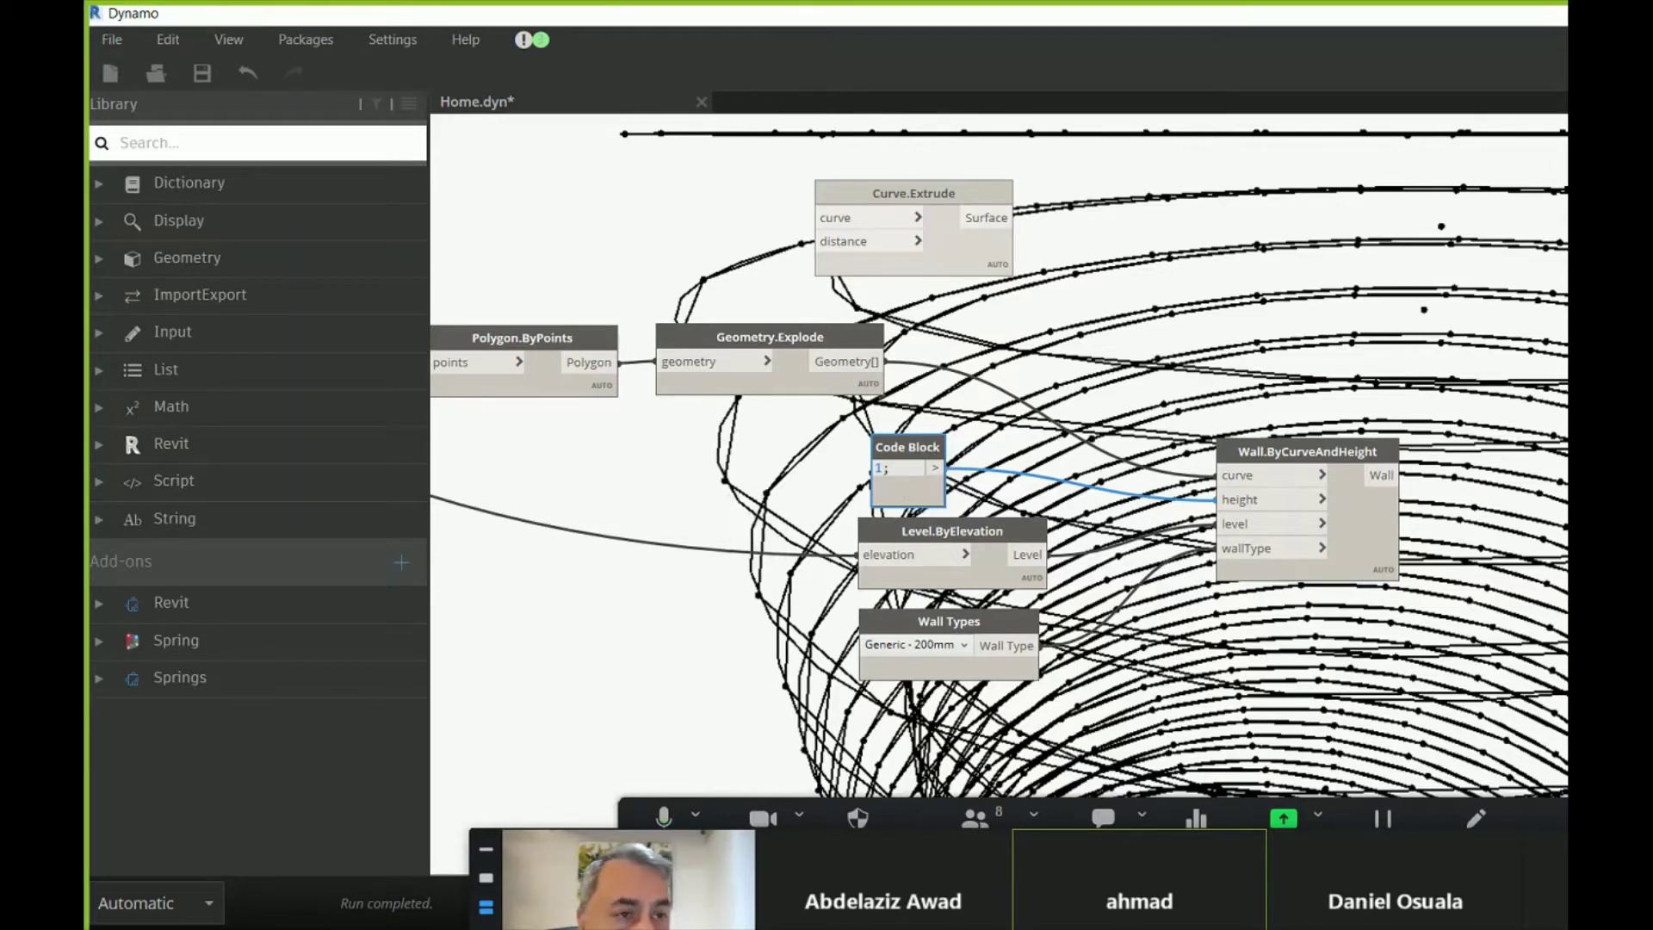
# - Switch to Revit, inspect the low outer walls around the tower up close in the 3D view, and return to Dynamo
pyautogui.hotkey('alt', 'Tab')
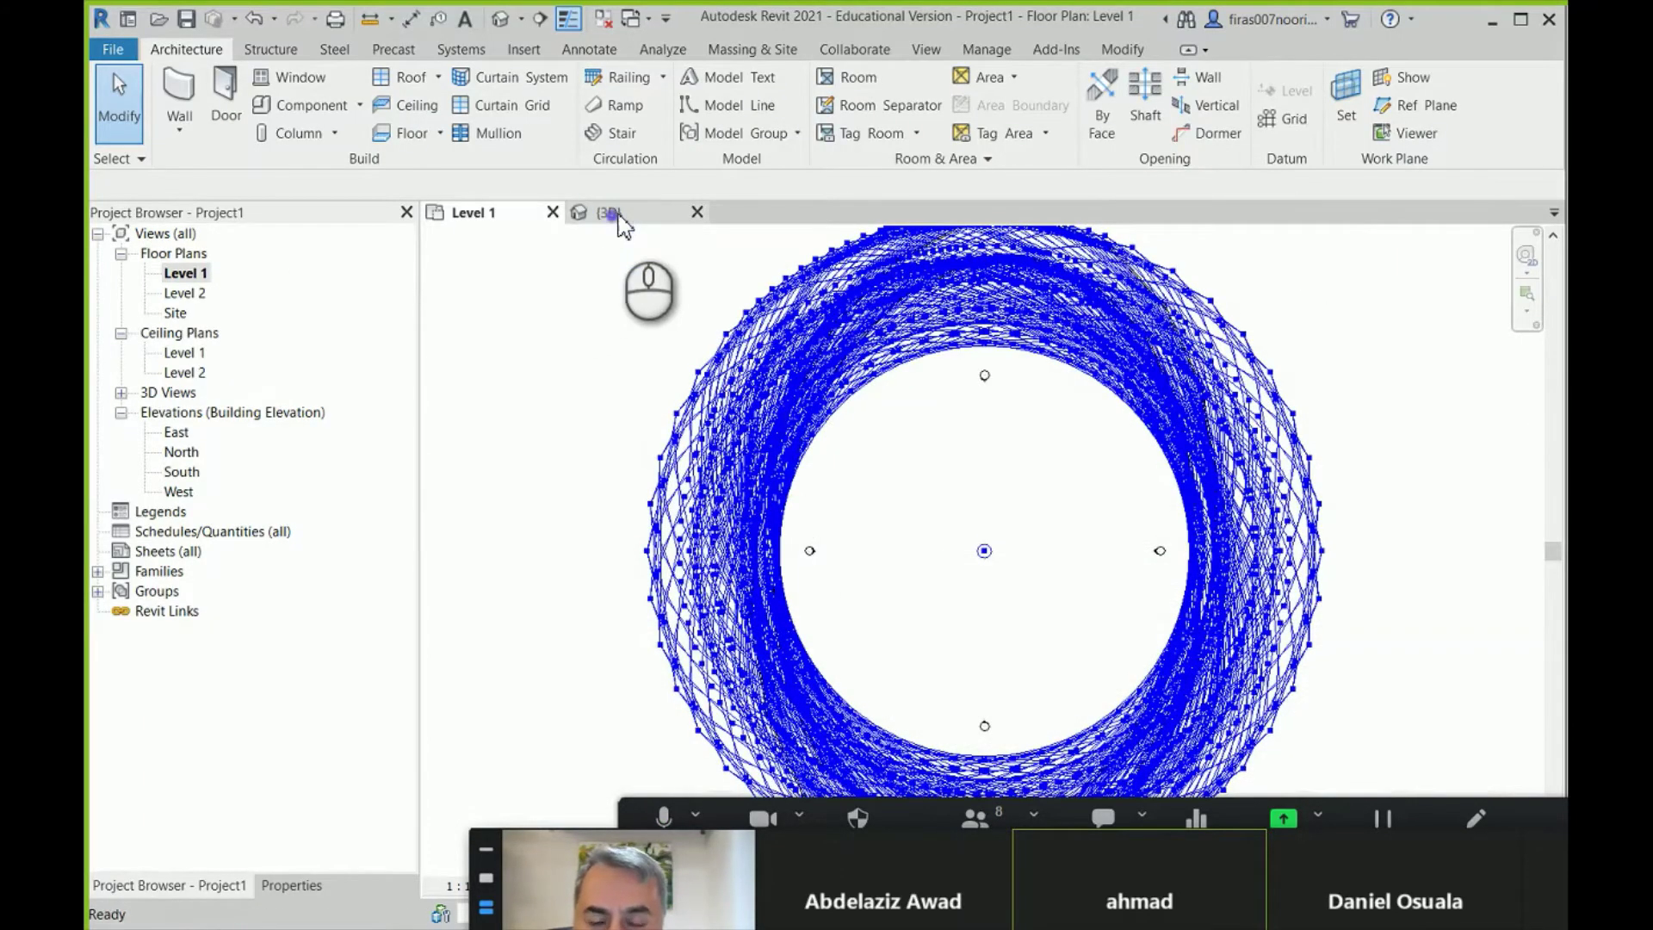
pyautogui.click(609, 213)
pyautogui.scroll(3, 602, 379)
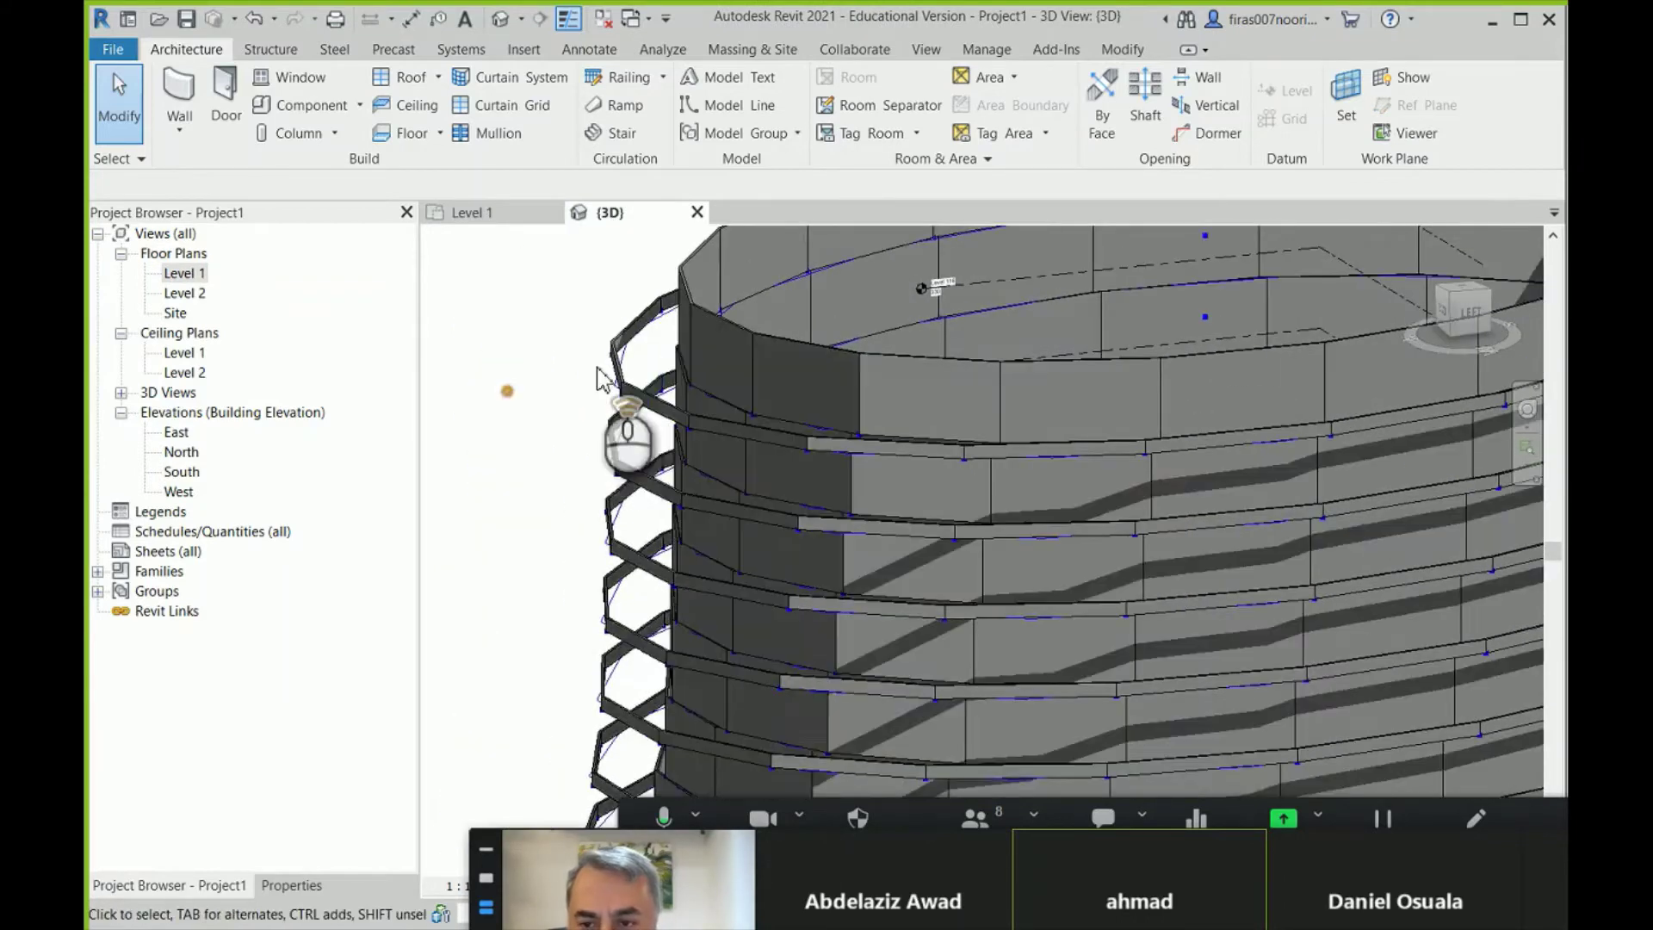
pyautogui.scroll(4, 603, 379)
pyautogui.click(633, 332)
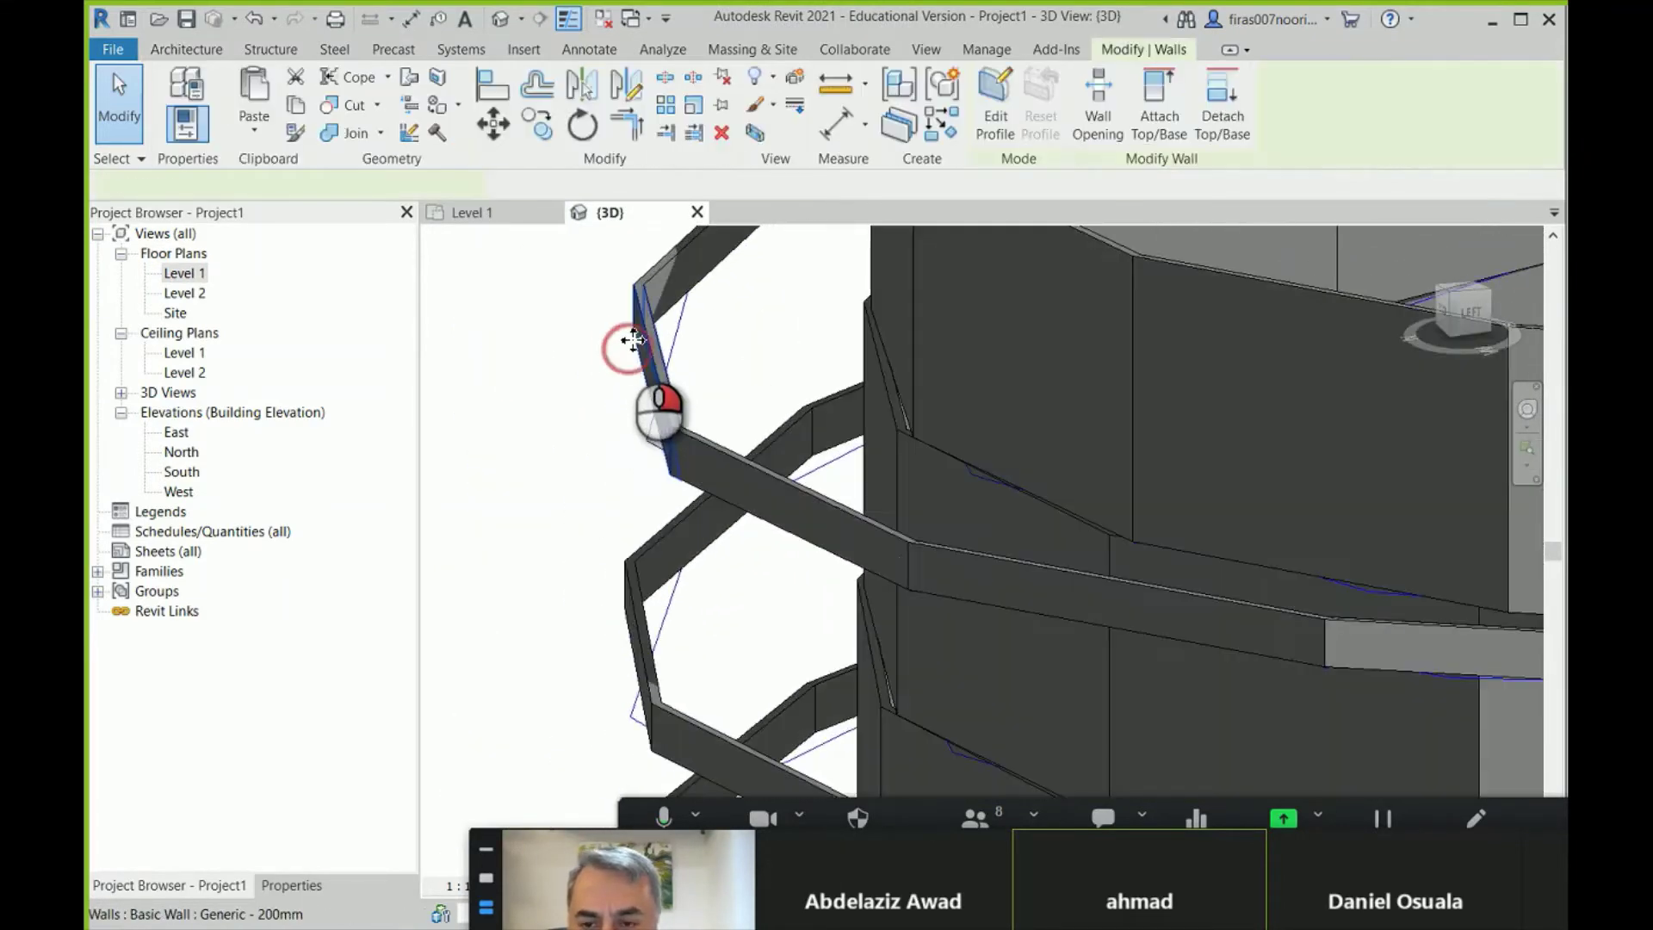
pyautogui.click(560, 343)
pyautogui.keyDown('shift'); pyautogui.moveTo(575, 415); pyautogui.dragTo(592, 438, button='middle'); pyautogui.keyUp('shift')
pyautogui.scroll(-4, 594, 440)
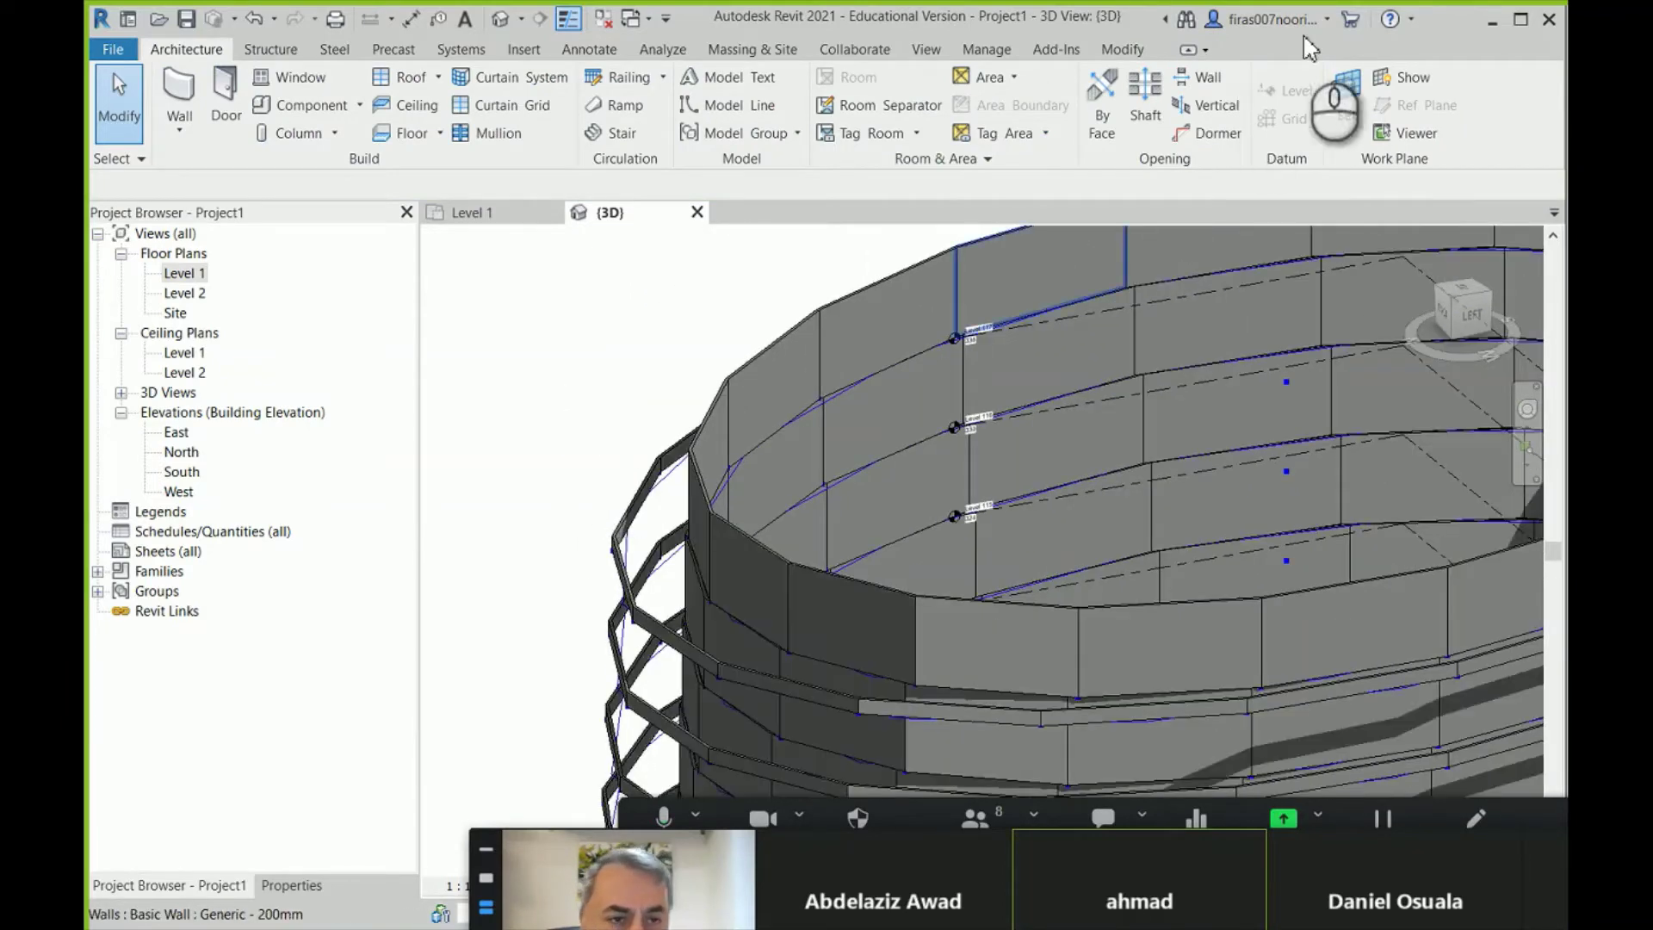
pyautogui.click(1492, 19)
pyautogui.click(701, 879)
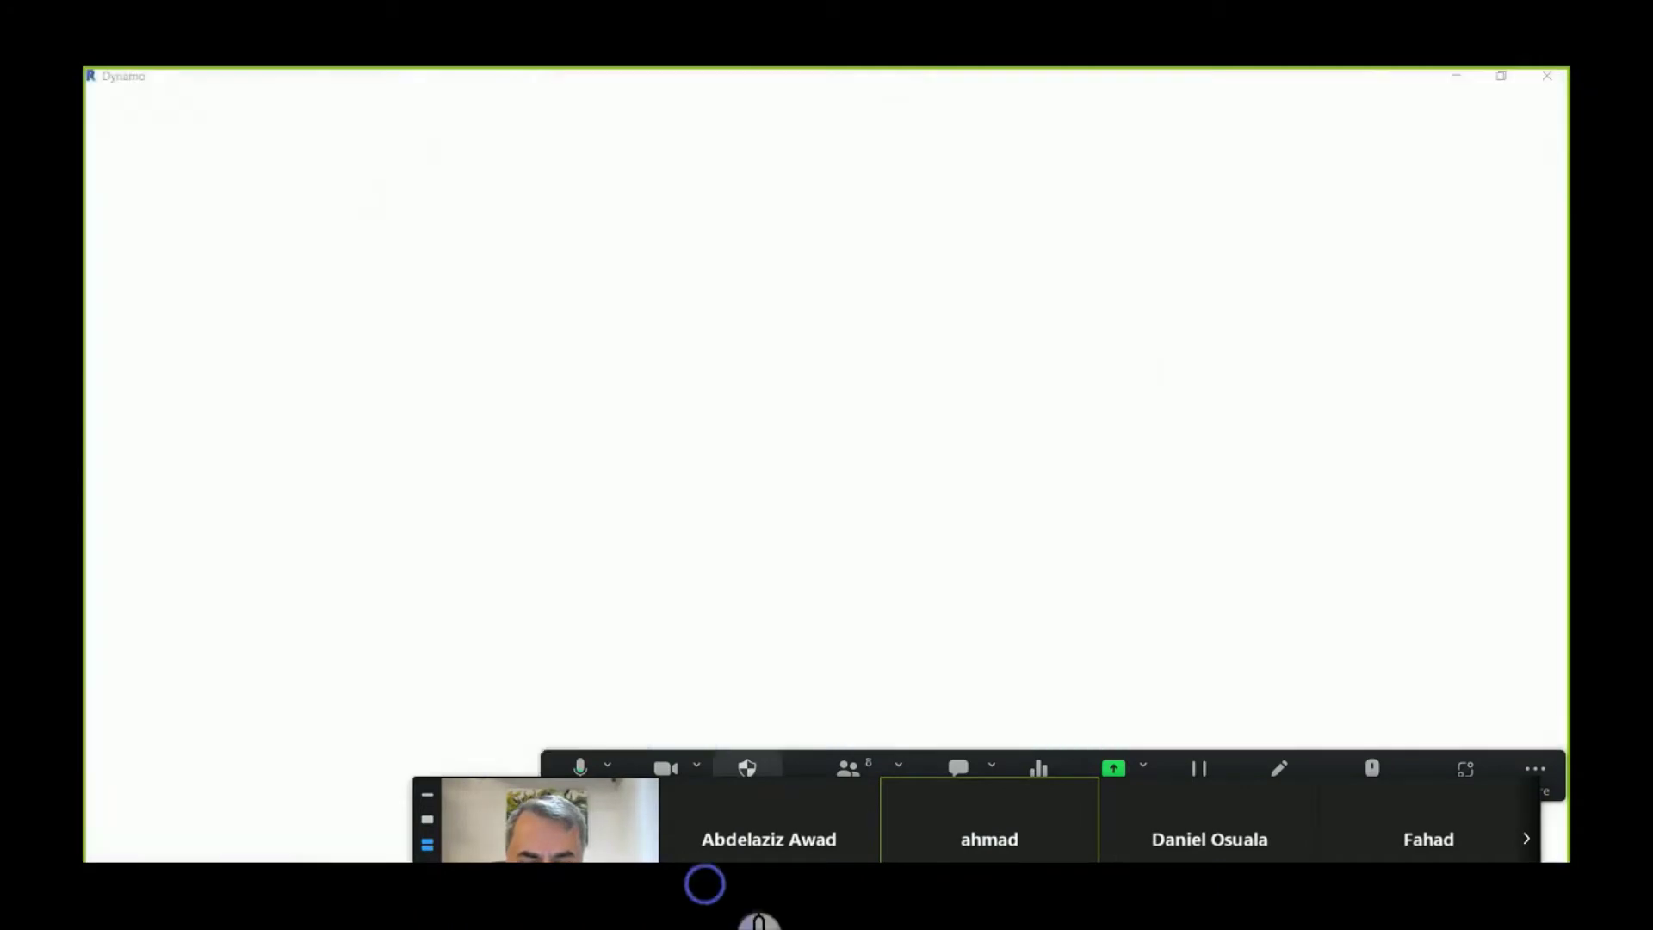
# - Group the copied wall nodes with their height code block, level and wall type nodes, and title the group "Parapet maker"
pyautogui.scroll(-3, 786, 545)
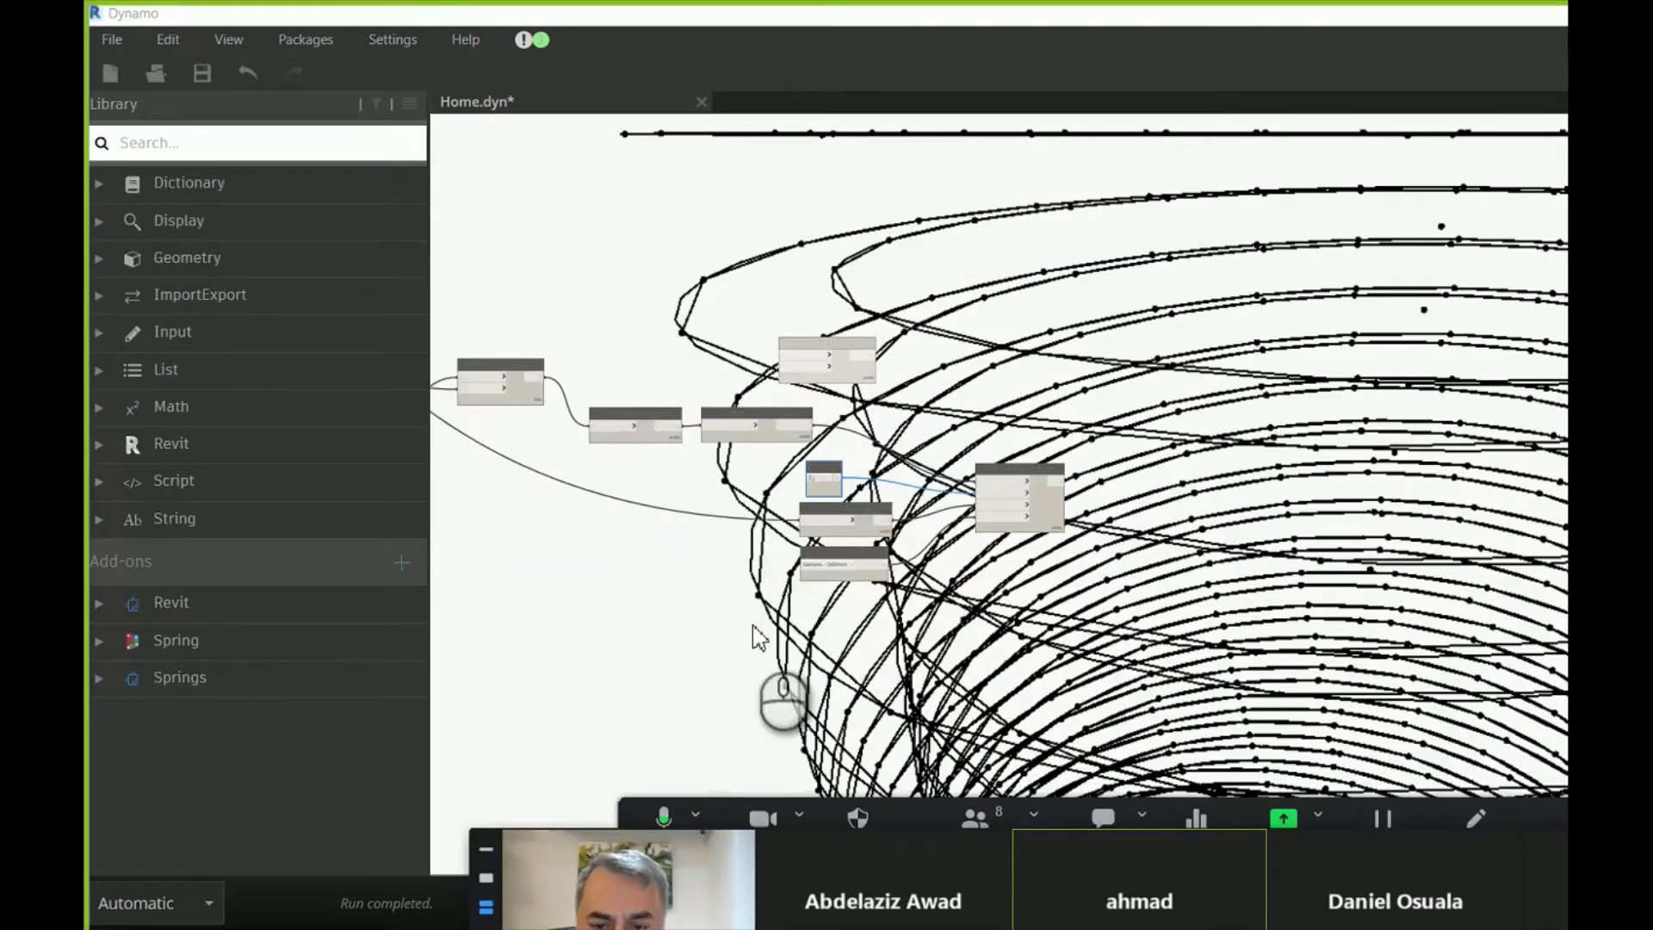
pyautogui.moveTo(756, 621); pyautogui.dragTo(1148, 451)
pyautogui.hotkey('ctrl', 'g')
pyautogui.scroll(3, 999, 426)
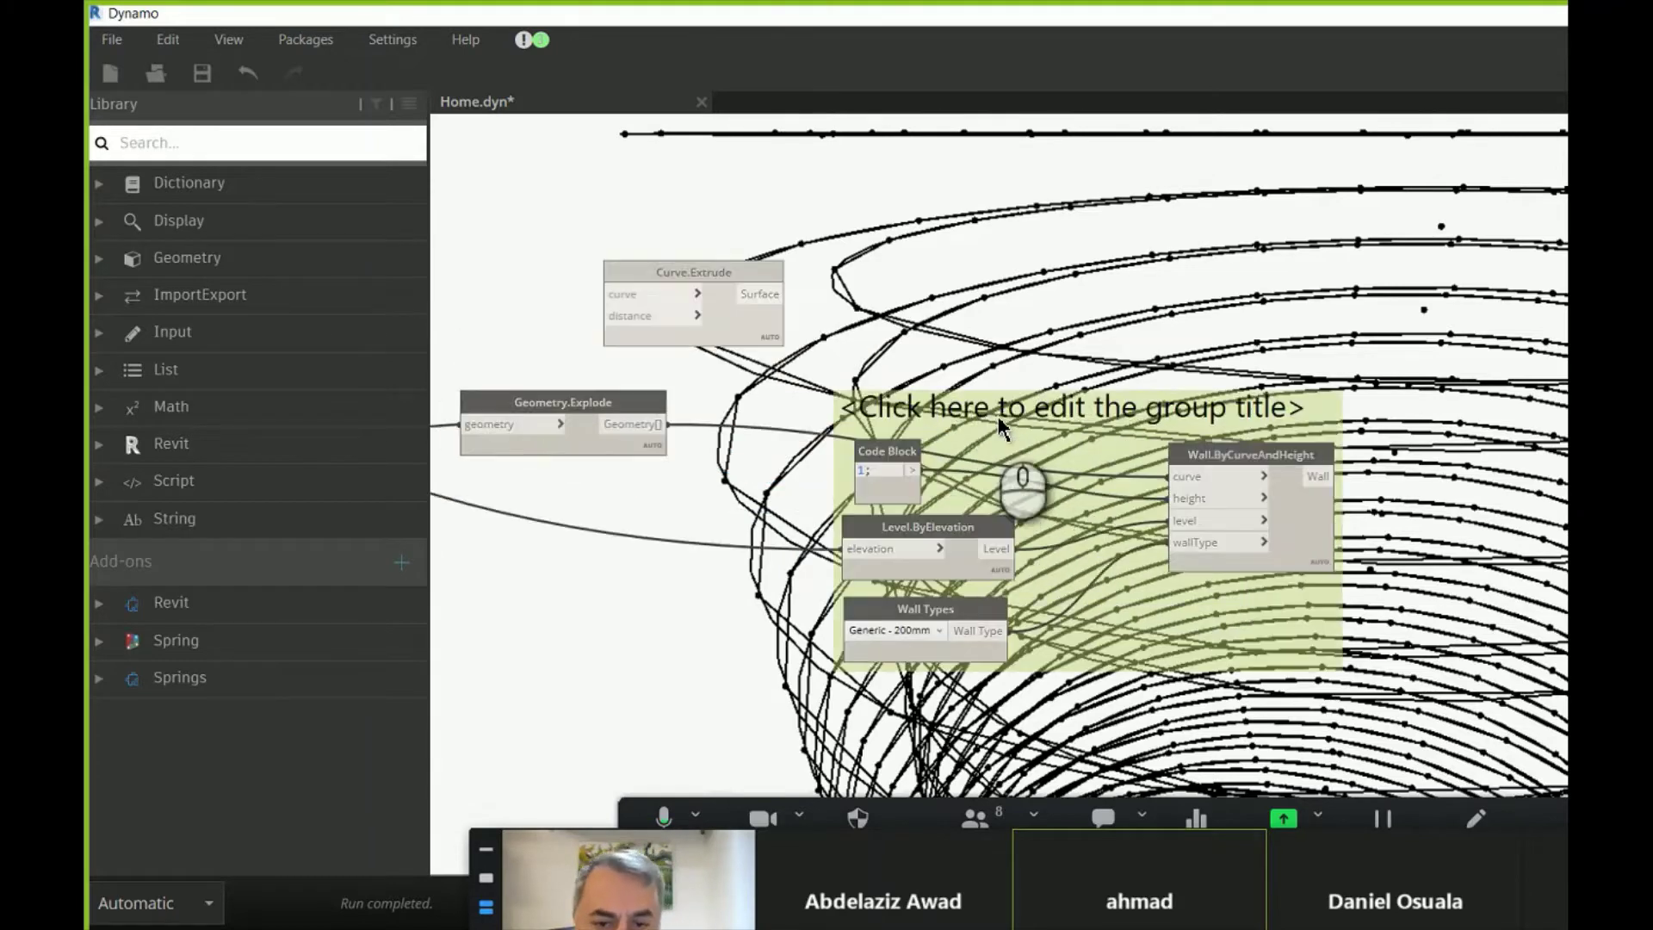
pyautogui.doubleClick(1001, 421)
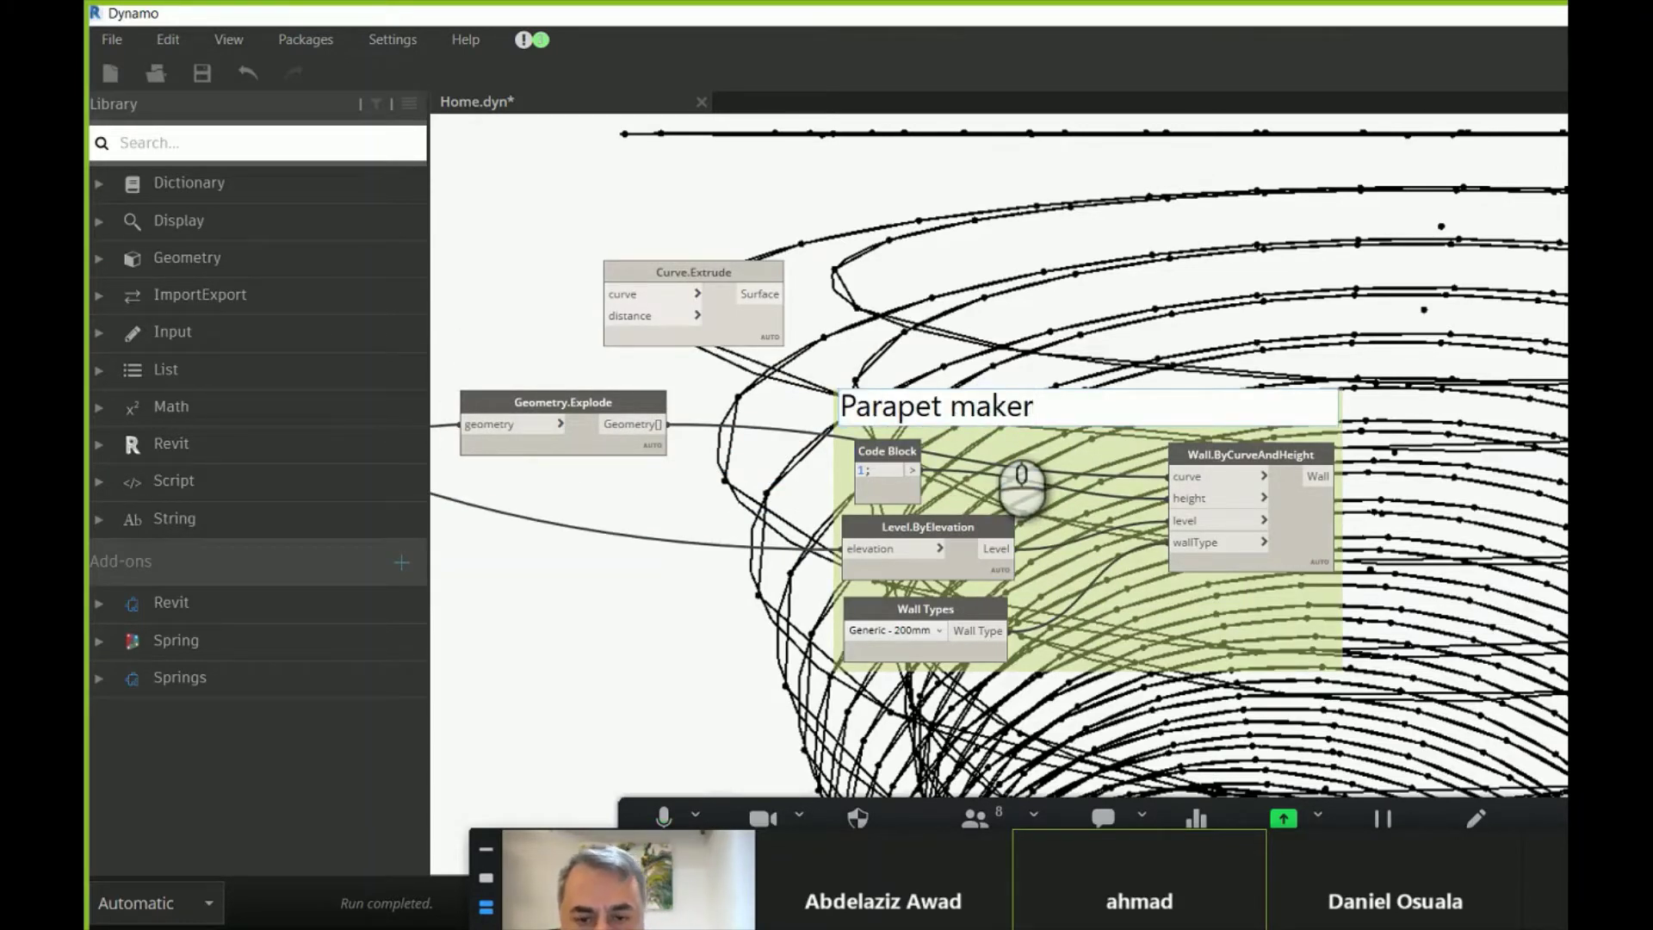
# - Group the original wall, level and wall type nodes, title the group "Main Wall Creator", and move it clear of the Geometry.Explode node
pyautogui.scroll(-3, 884, 297)
pyautogui.moveTo(922, 368); pyautogui.dragTo(966, 471, button='middle')
pyautogui.scroll(5, 871, 365)
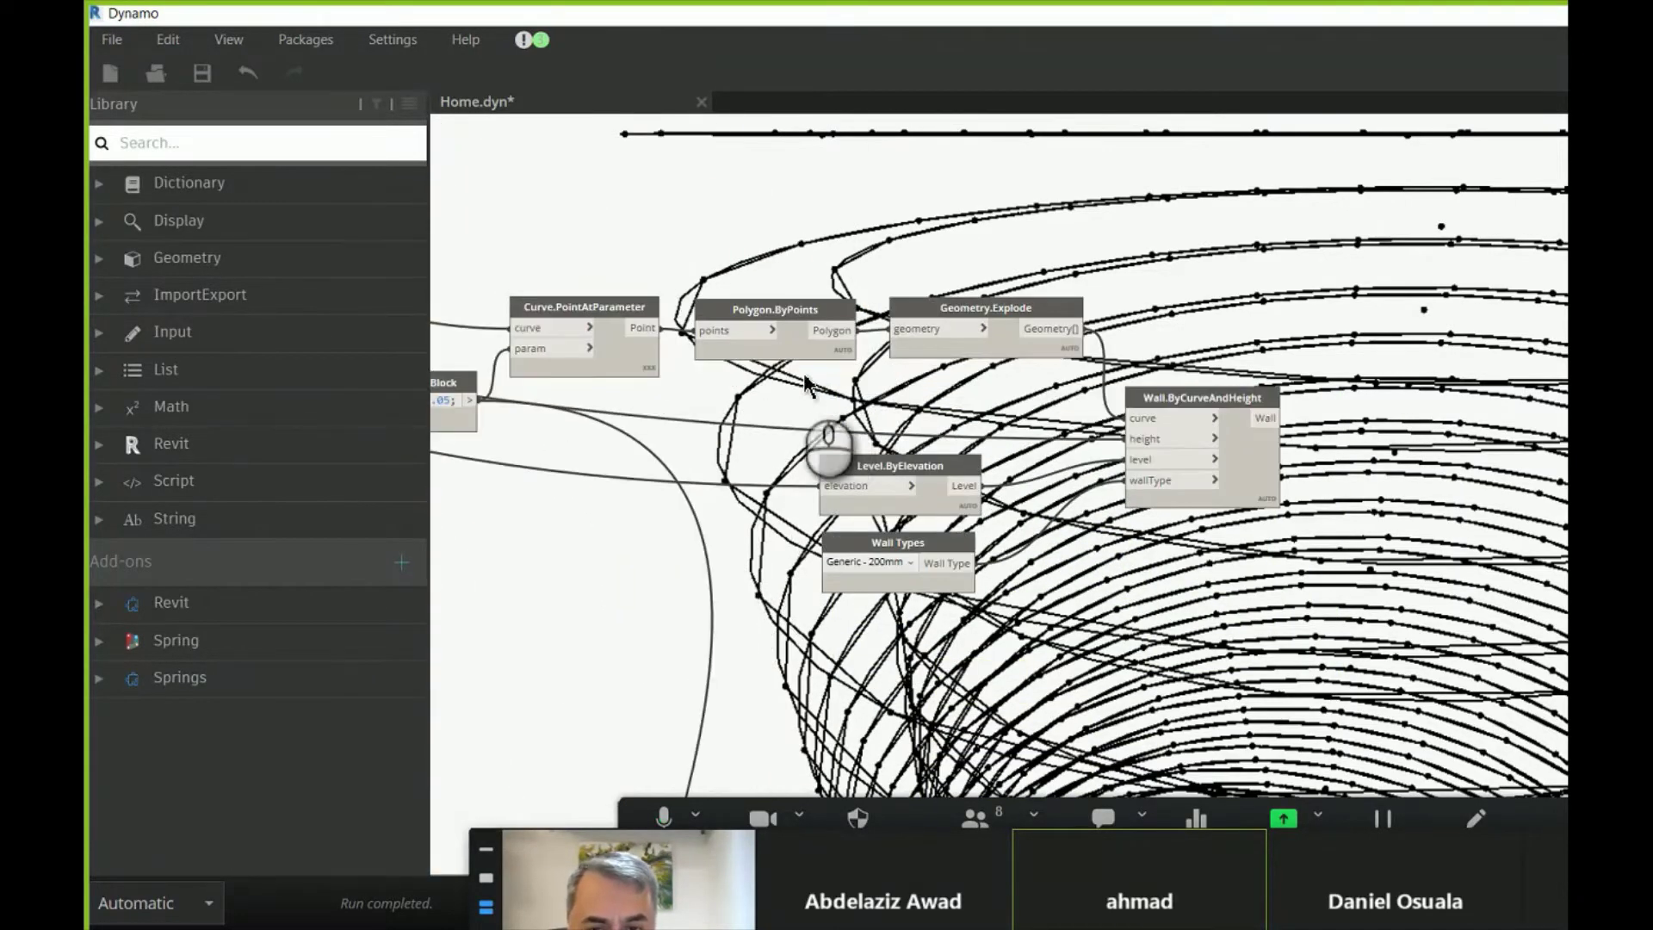
pyautogui.moveTo(807, 385); pyautogui.dragTo(1282, 529)
pyautogui.hotkey('ctrl', 'g')
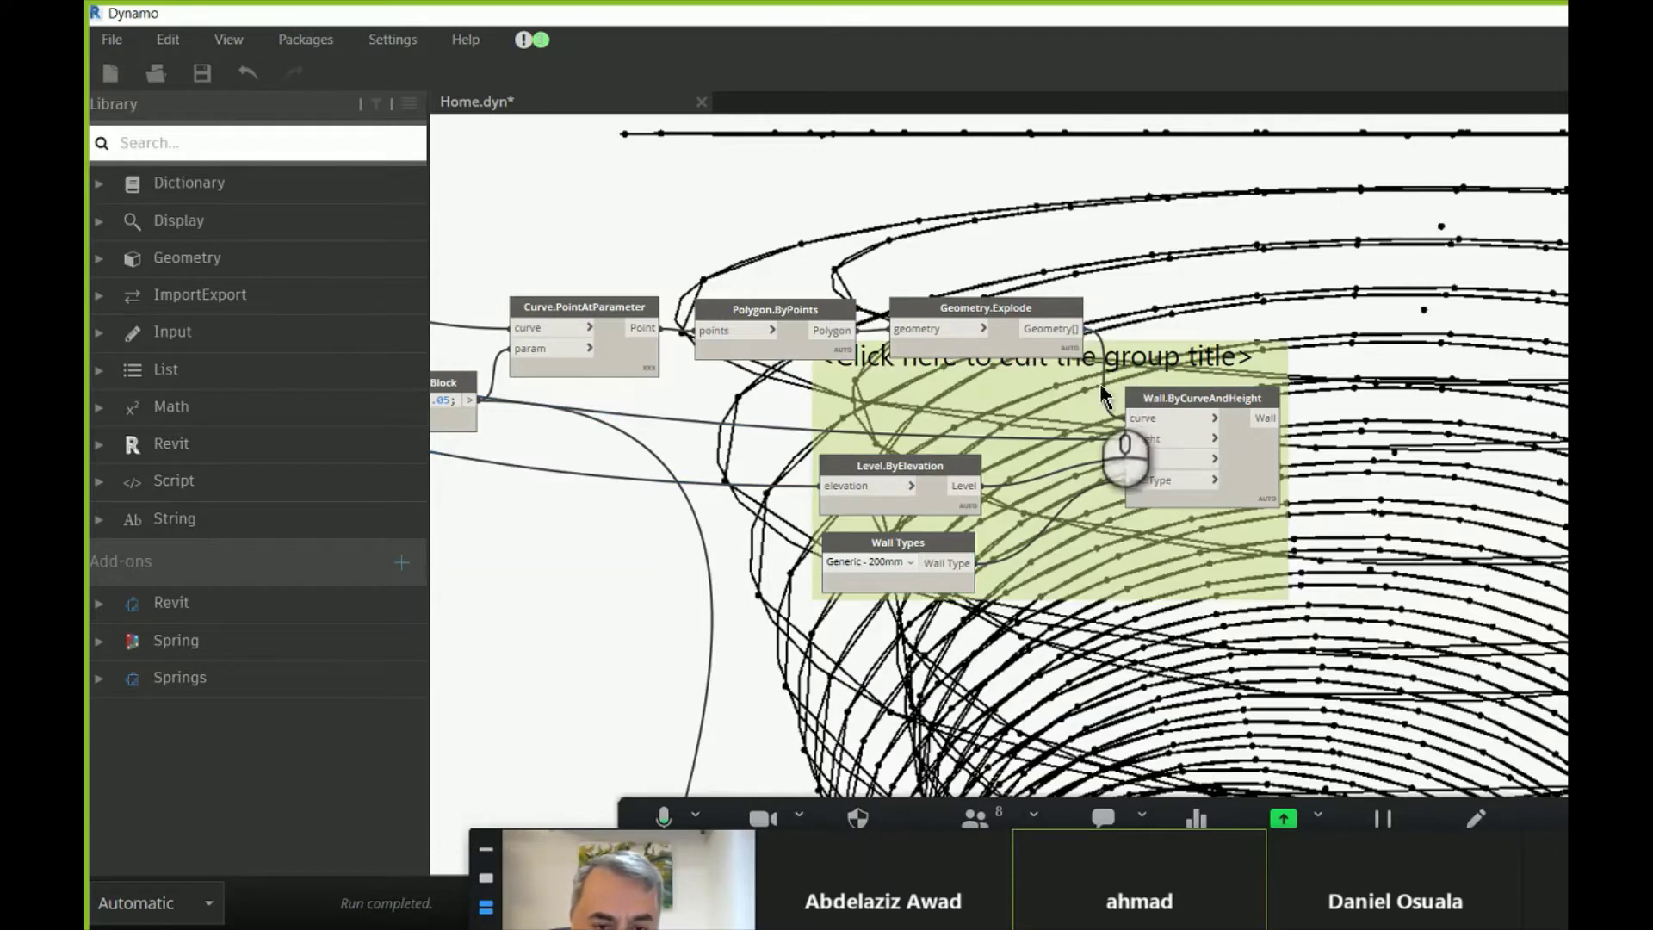
pyautogui.moveTo(1014, 369); pyautogui.dragTo(1169, 443)
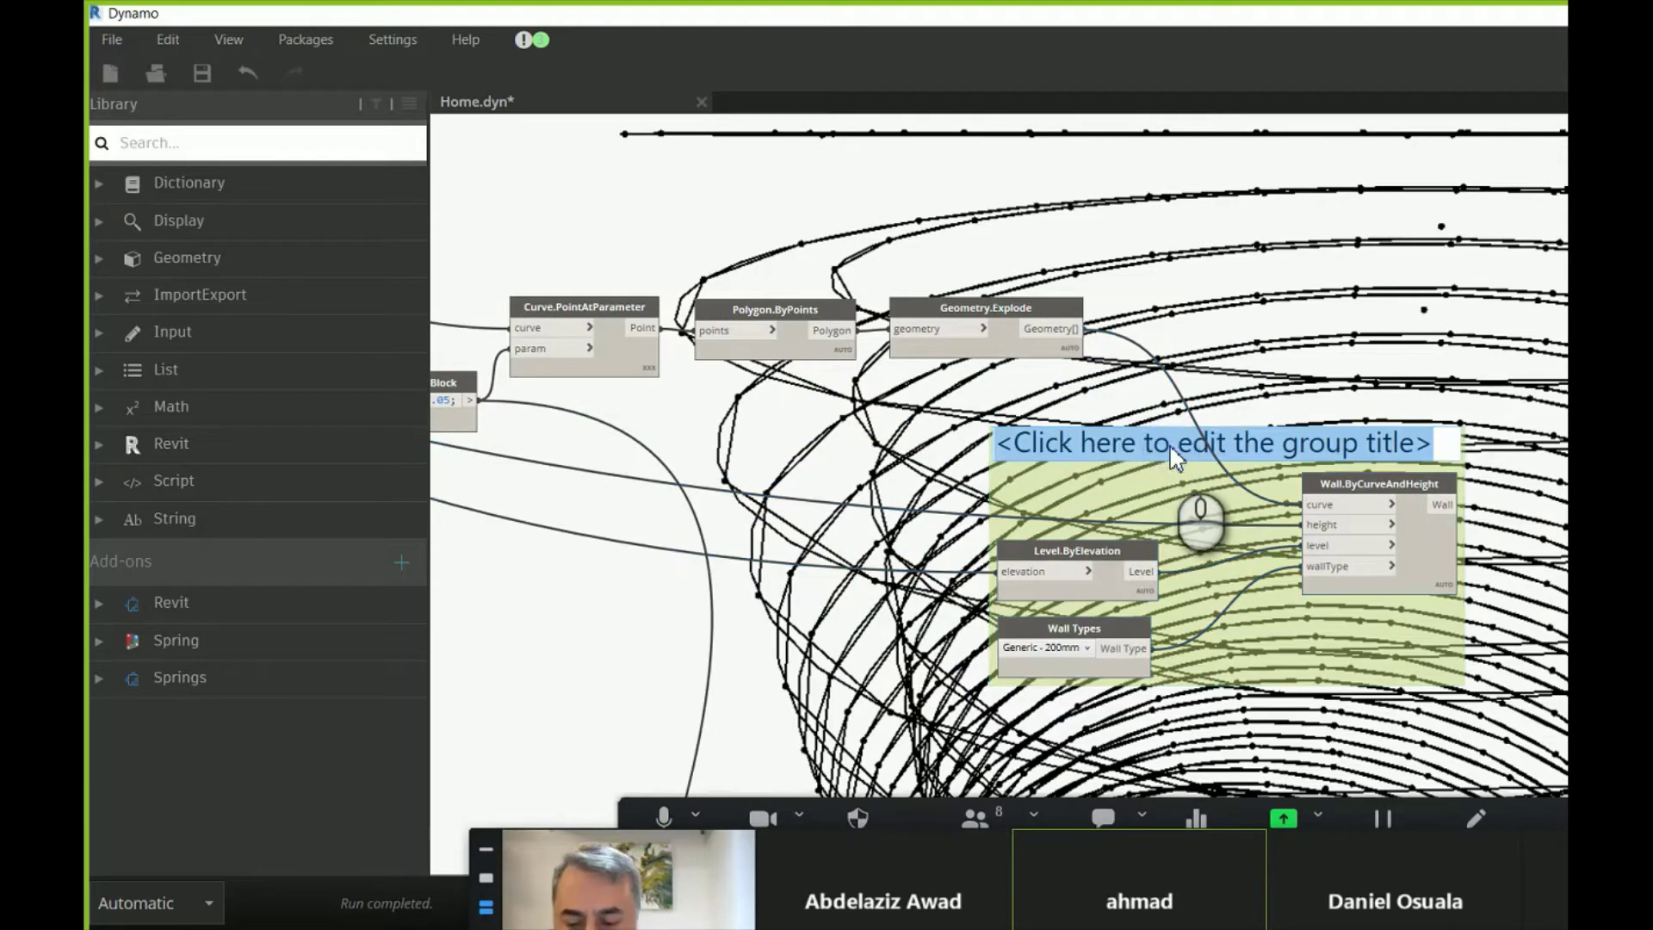
pyautogui.write('Main Wall Creator')
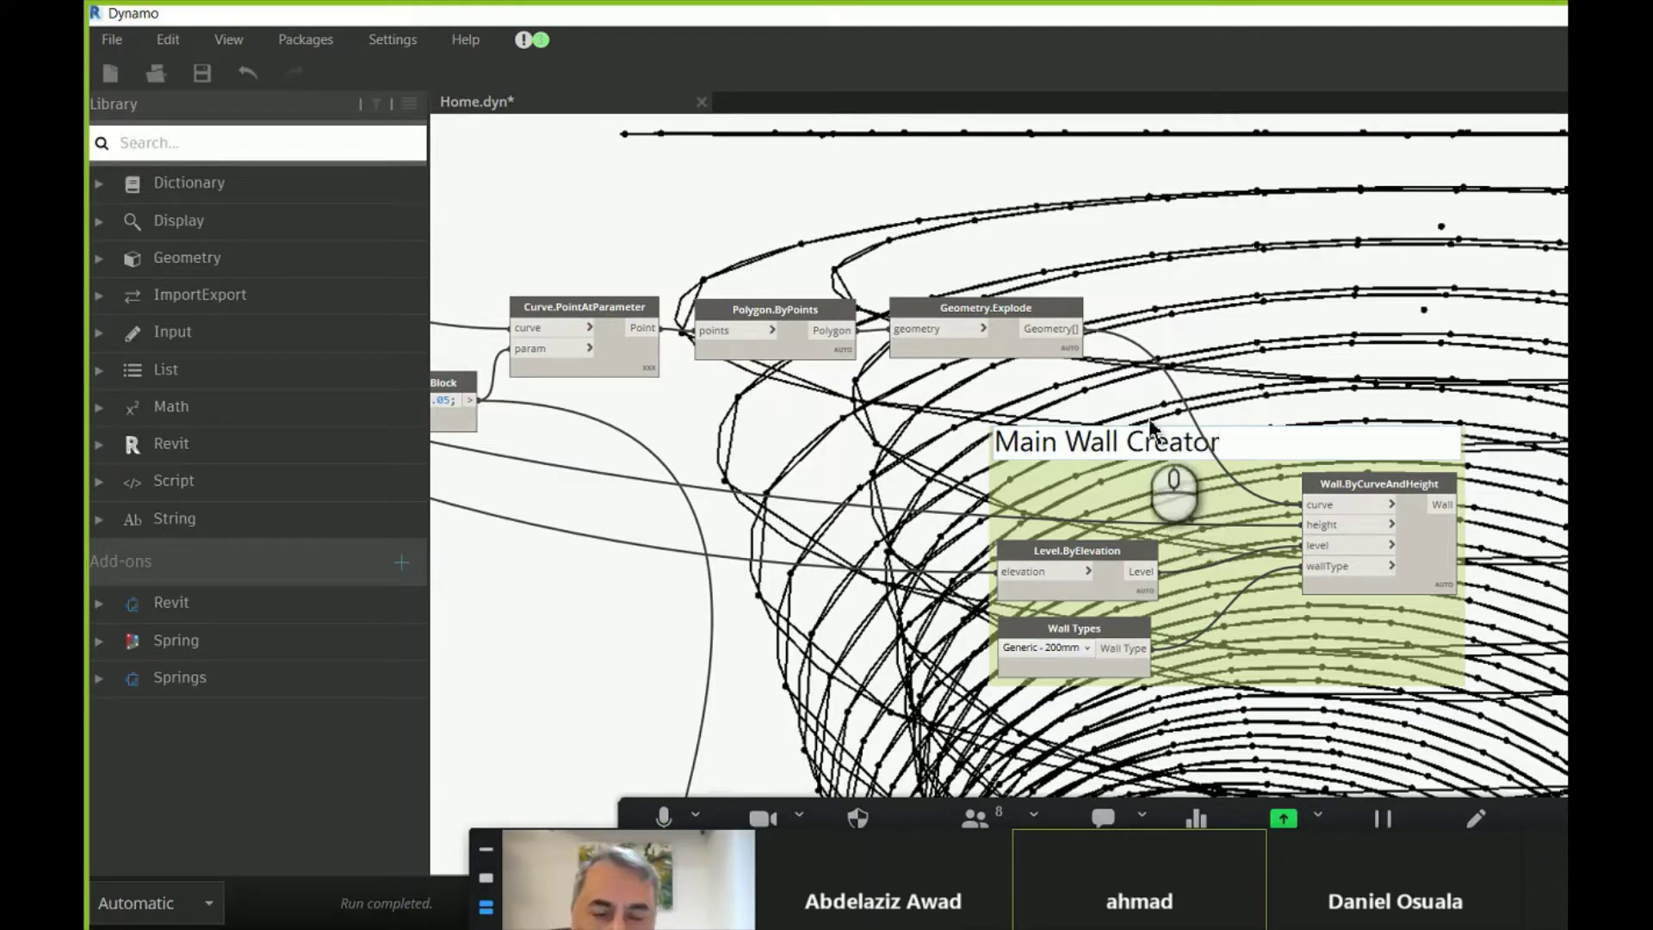
pyautogui.click(1197, 274)
pyautogui.moveTo(1185, 470); pyautogui.dragTo(1294, 482)
# - Add a Floor.ByOutlineTypeAndLevel node in the empty area below the Parapet maker group
pyautogui.scroll(-8, 1196, 419)
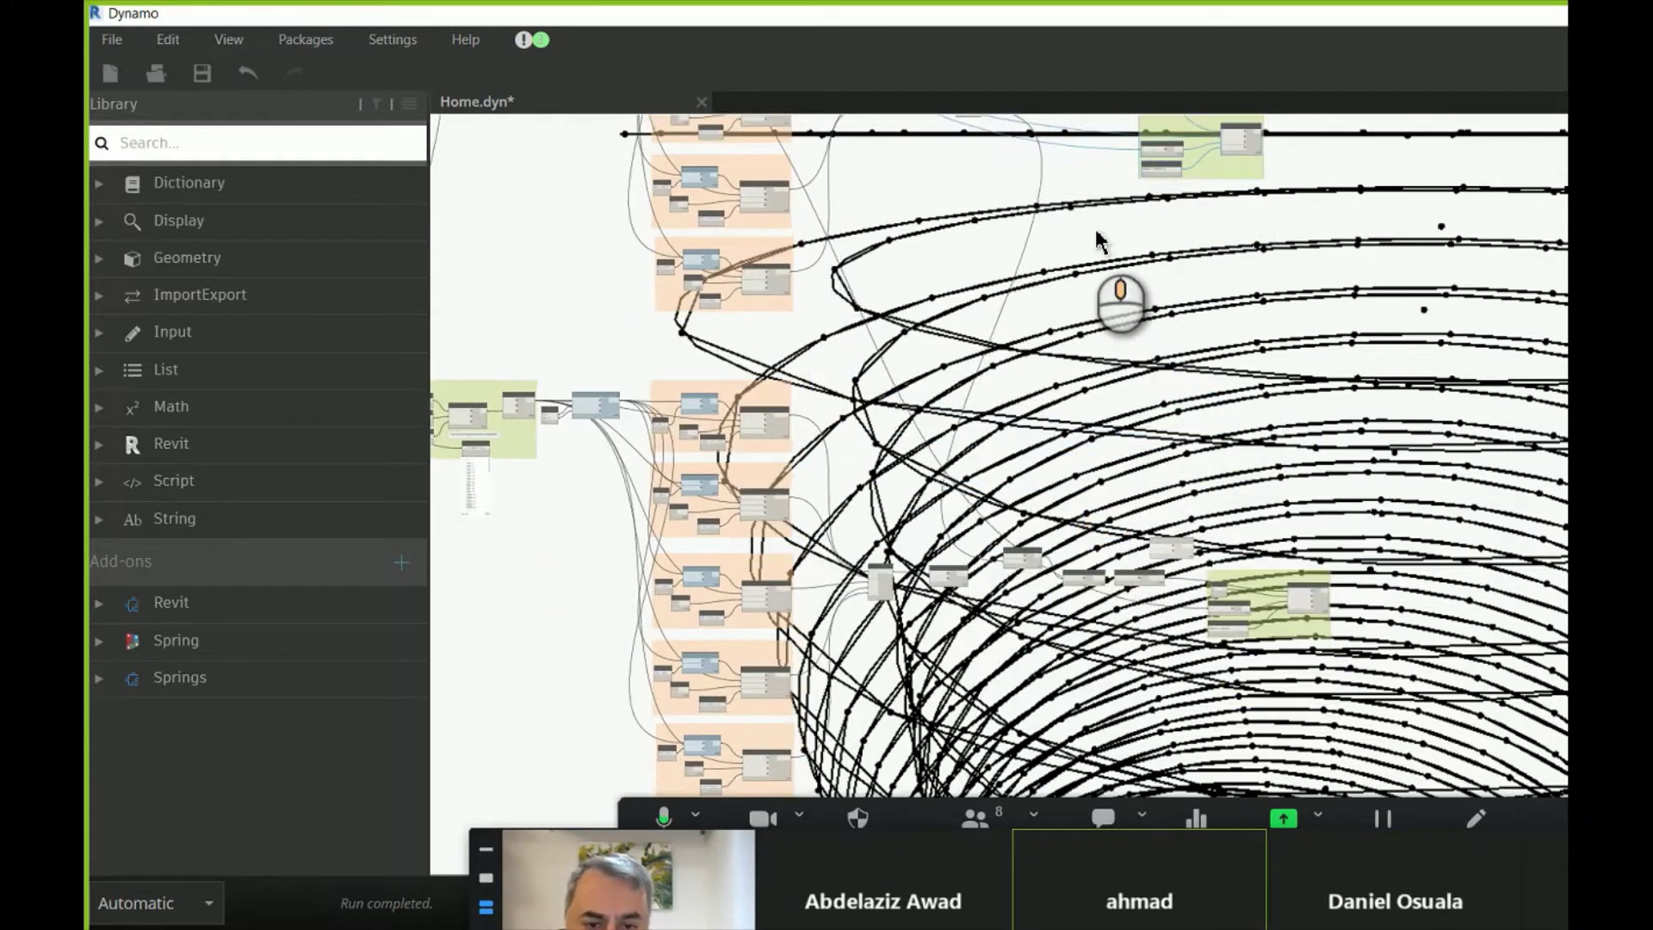
pyautogui.scroll(3, 1231, 529)
pyautogui.moveTo(1225, 527); pyautogui.dragTo(1226, 330, button='middle')
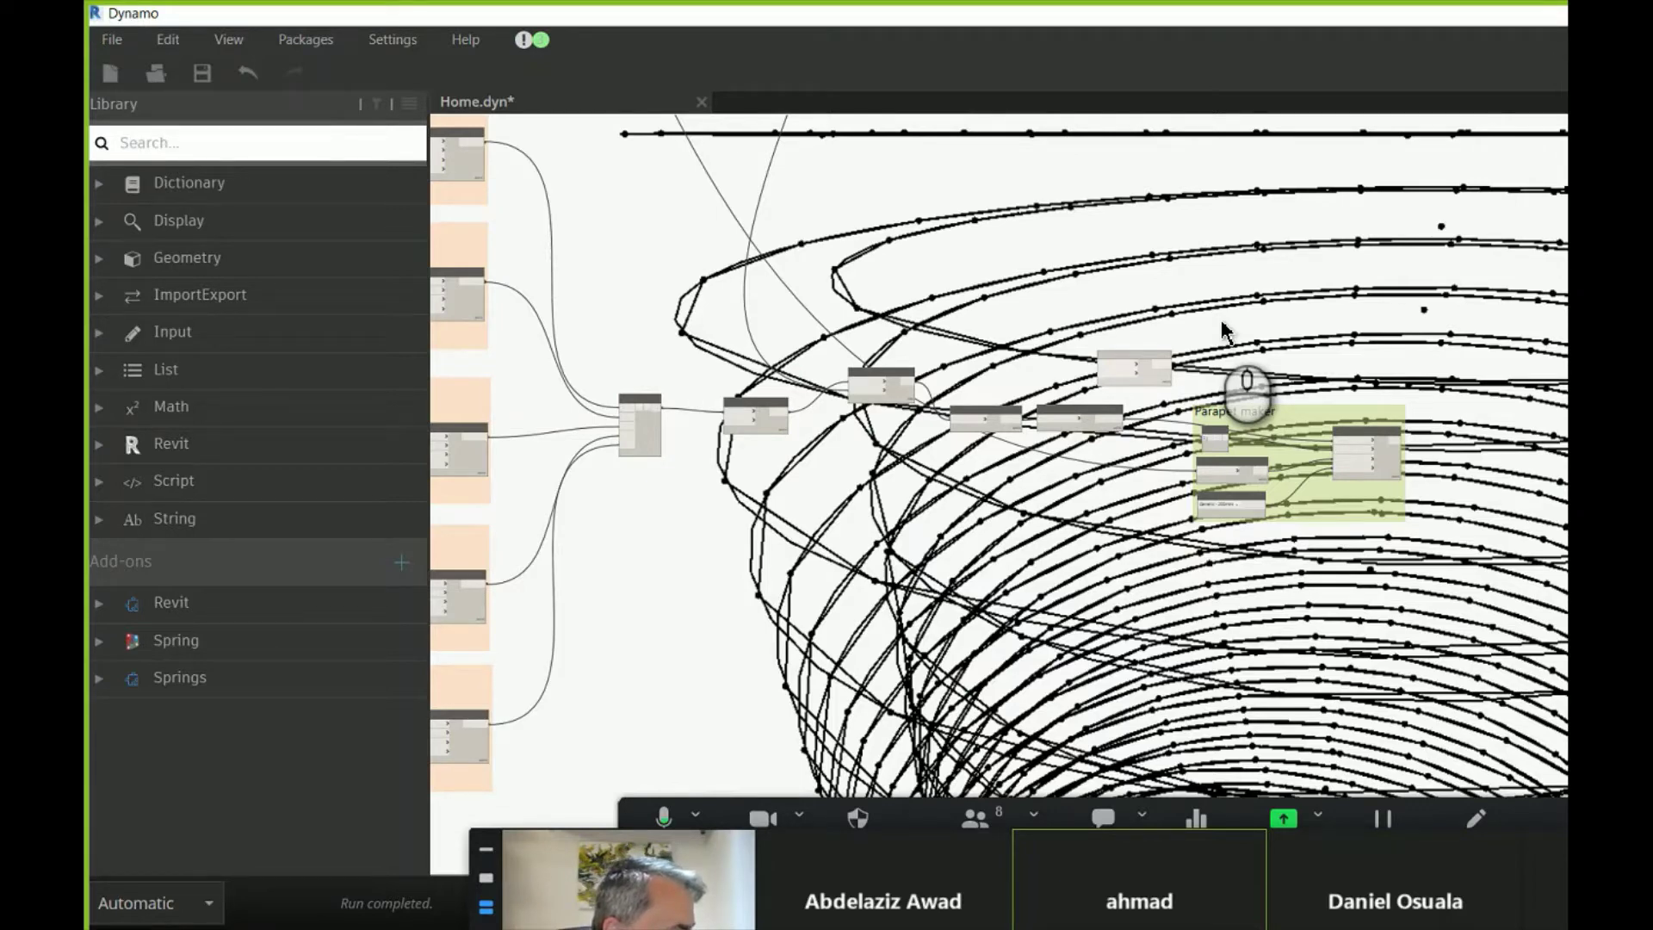
pyautogui.scroll(2, 942, 584)
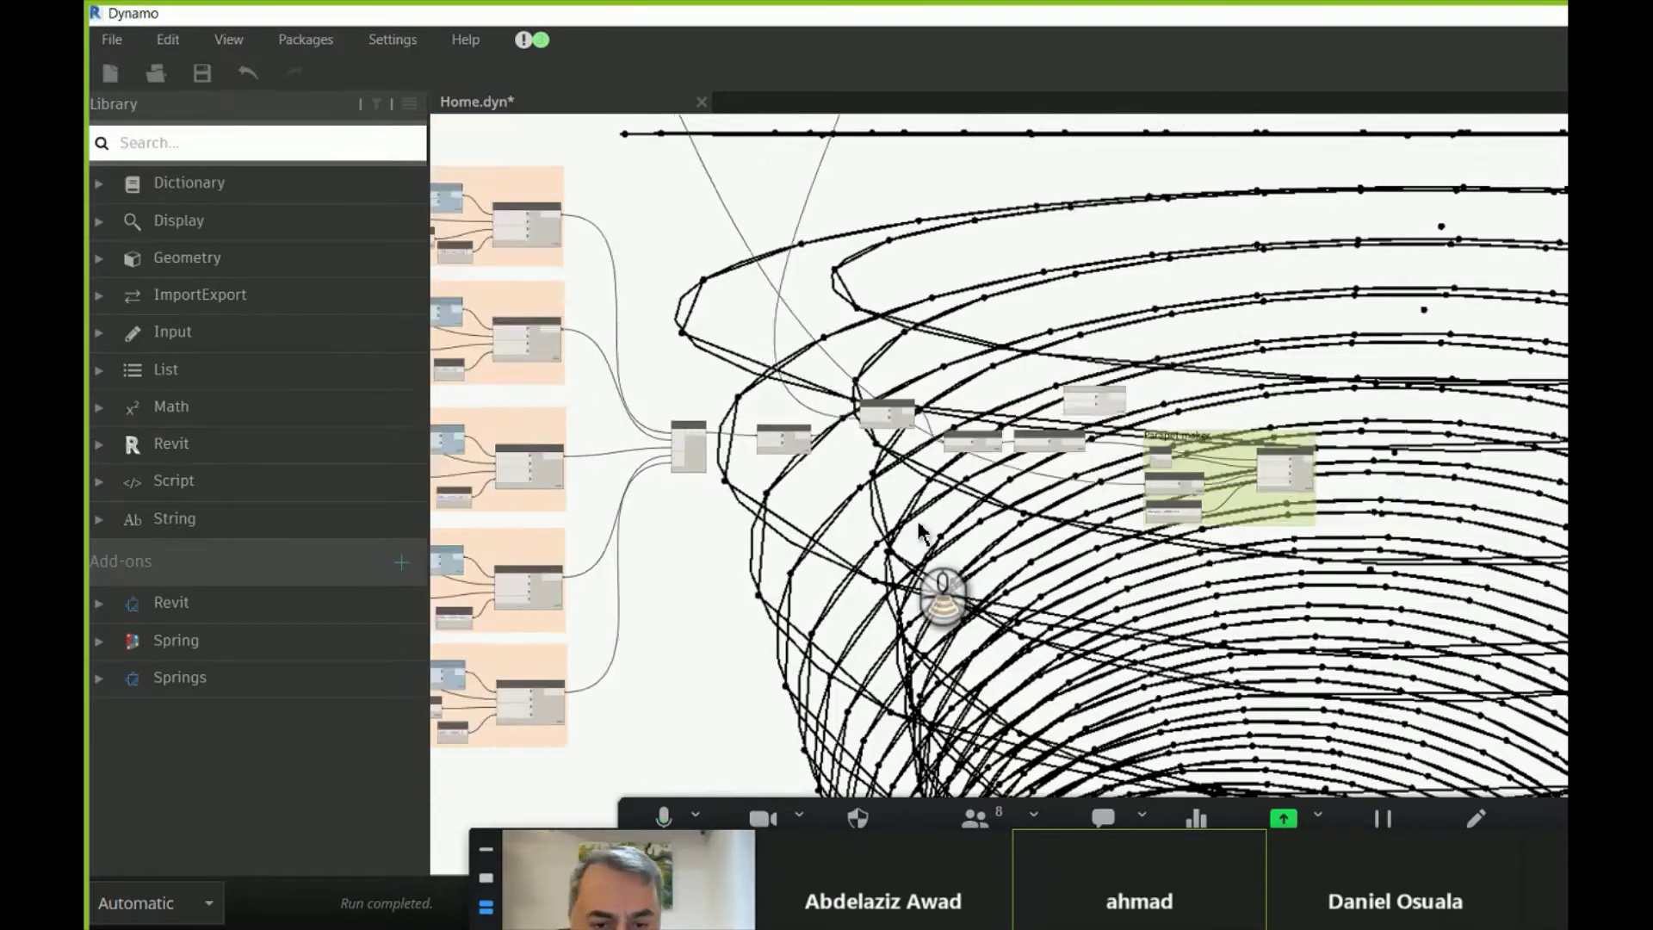
pyautogui.scroll(-3, 947, 594)
pyautogui.scroll(3, 1184, 572)
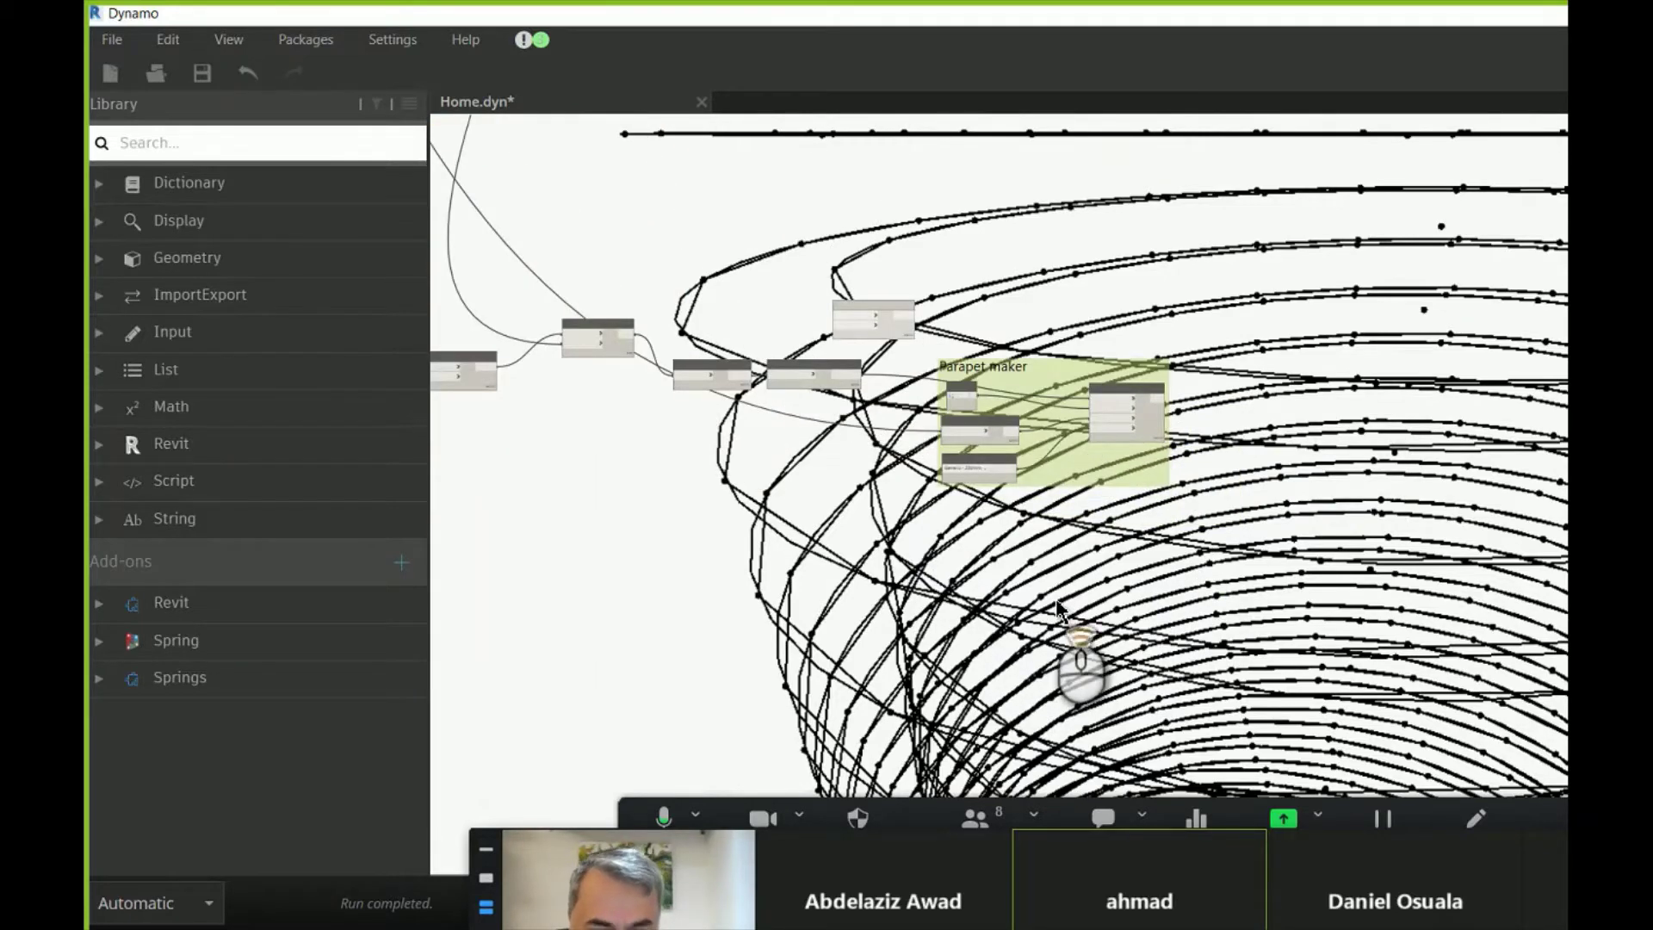
pyautogui.scroll(1, 1076, 603)
pyautogui.rightClick(1130, 593)
pyautogui.write('Floo')
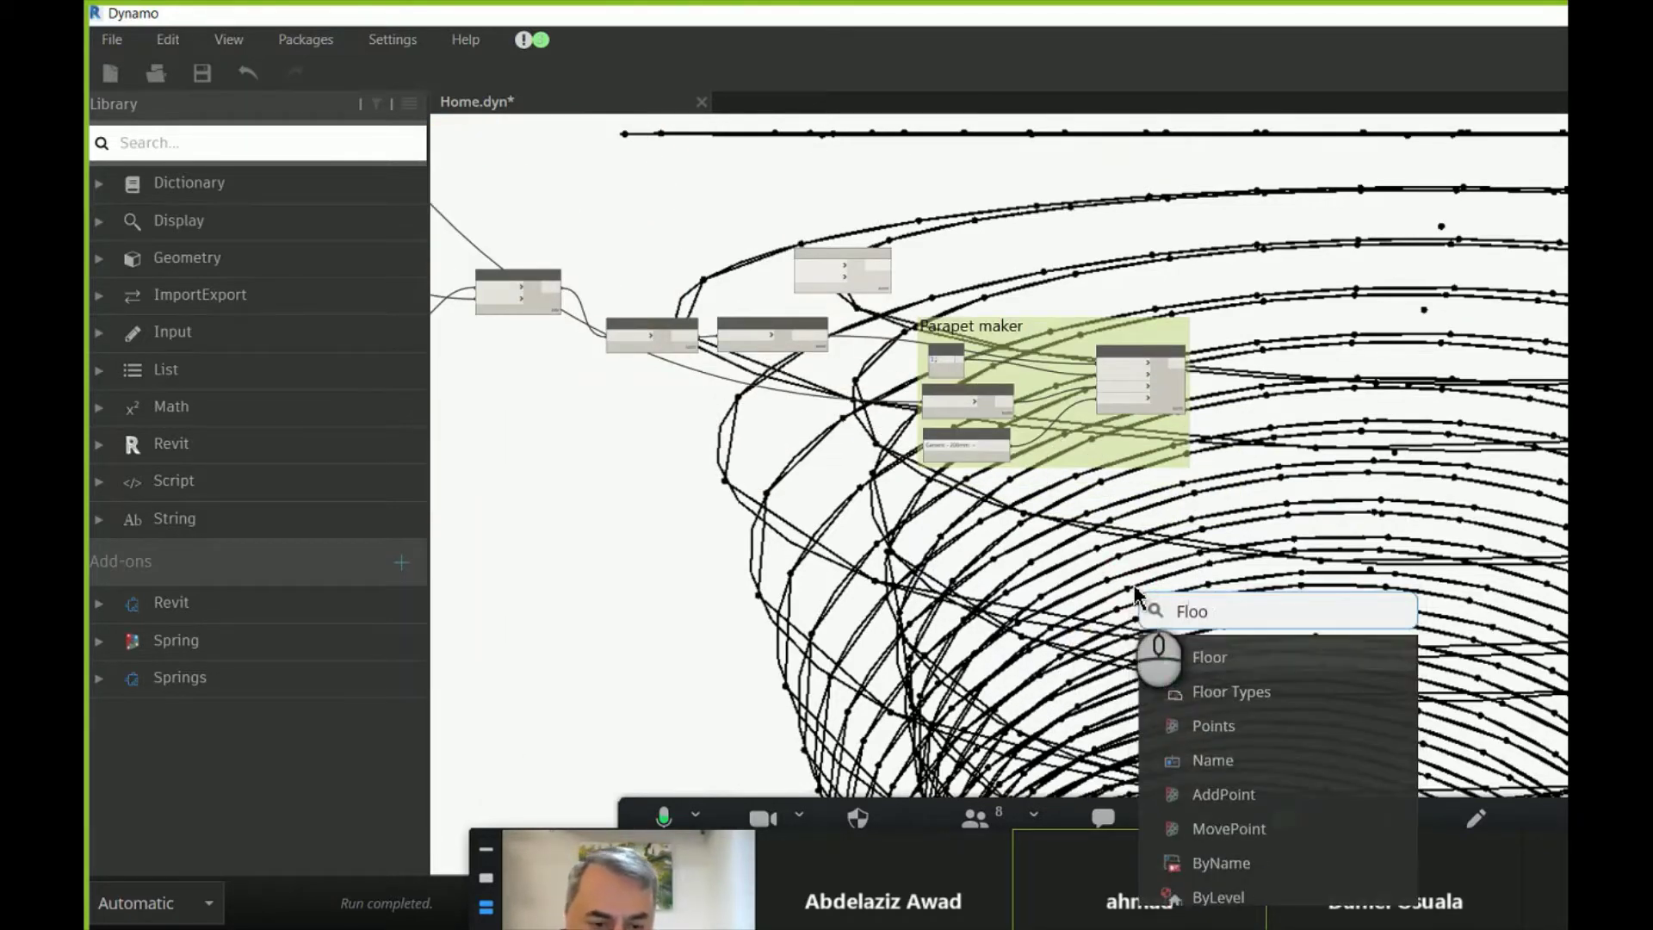
pyautogui.write('r.')
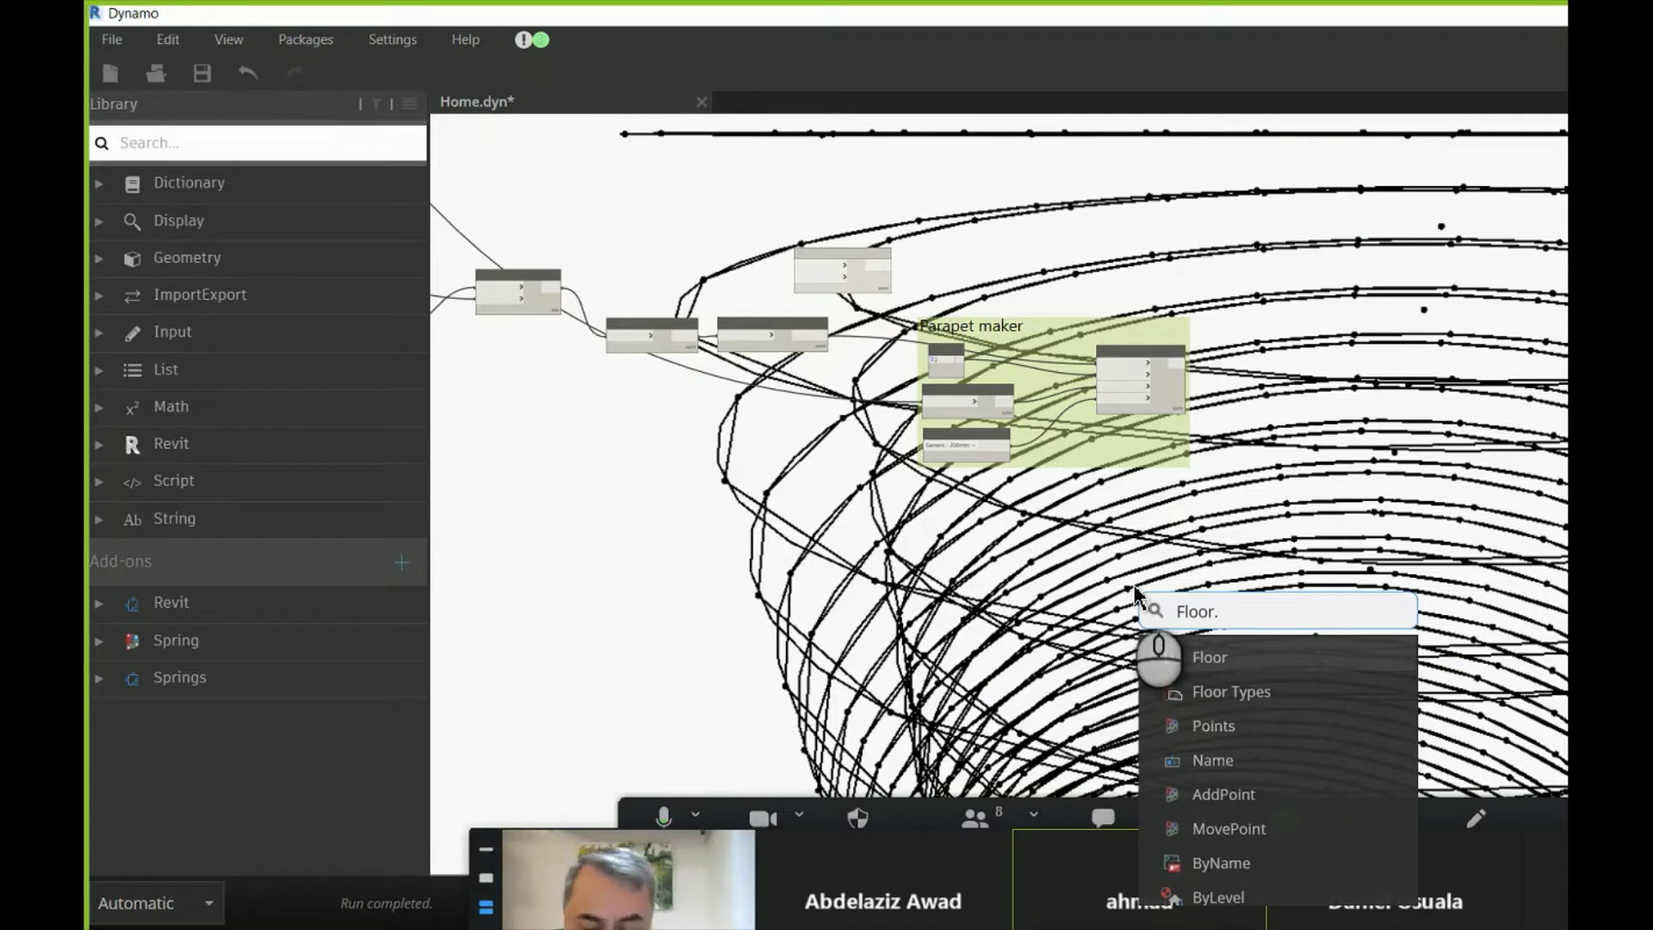
pyautogui.write('BY')
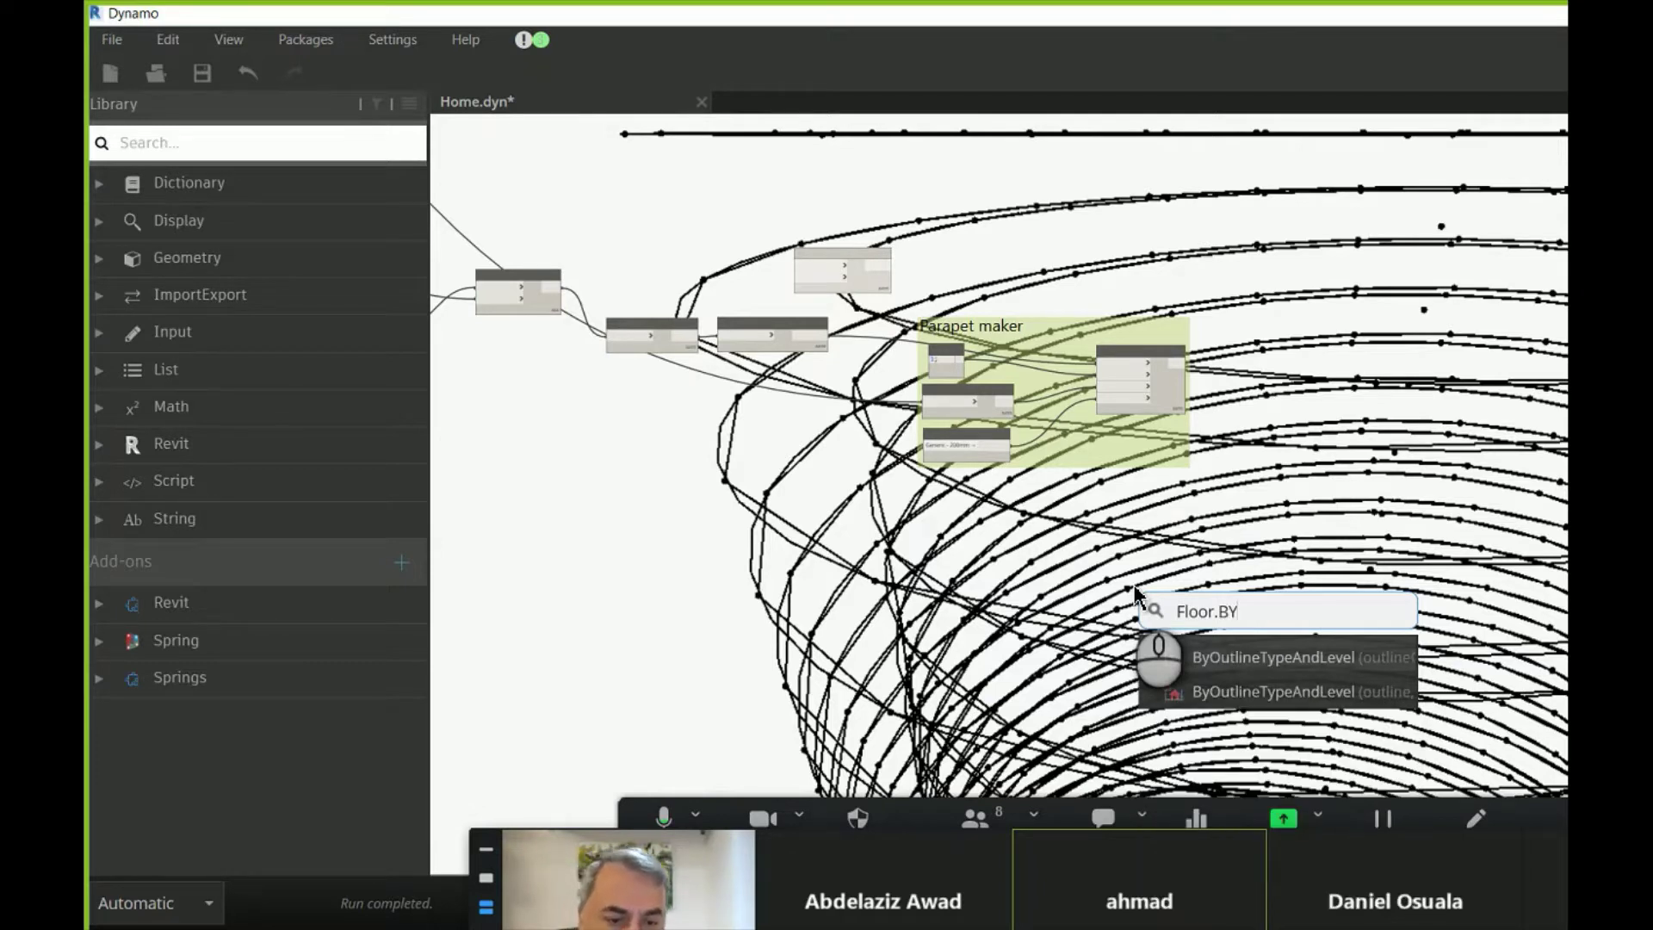
pyautogui.click(1234, 658)
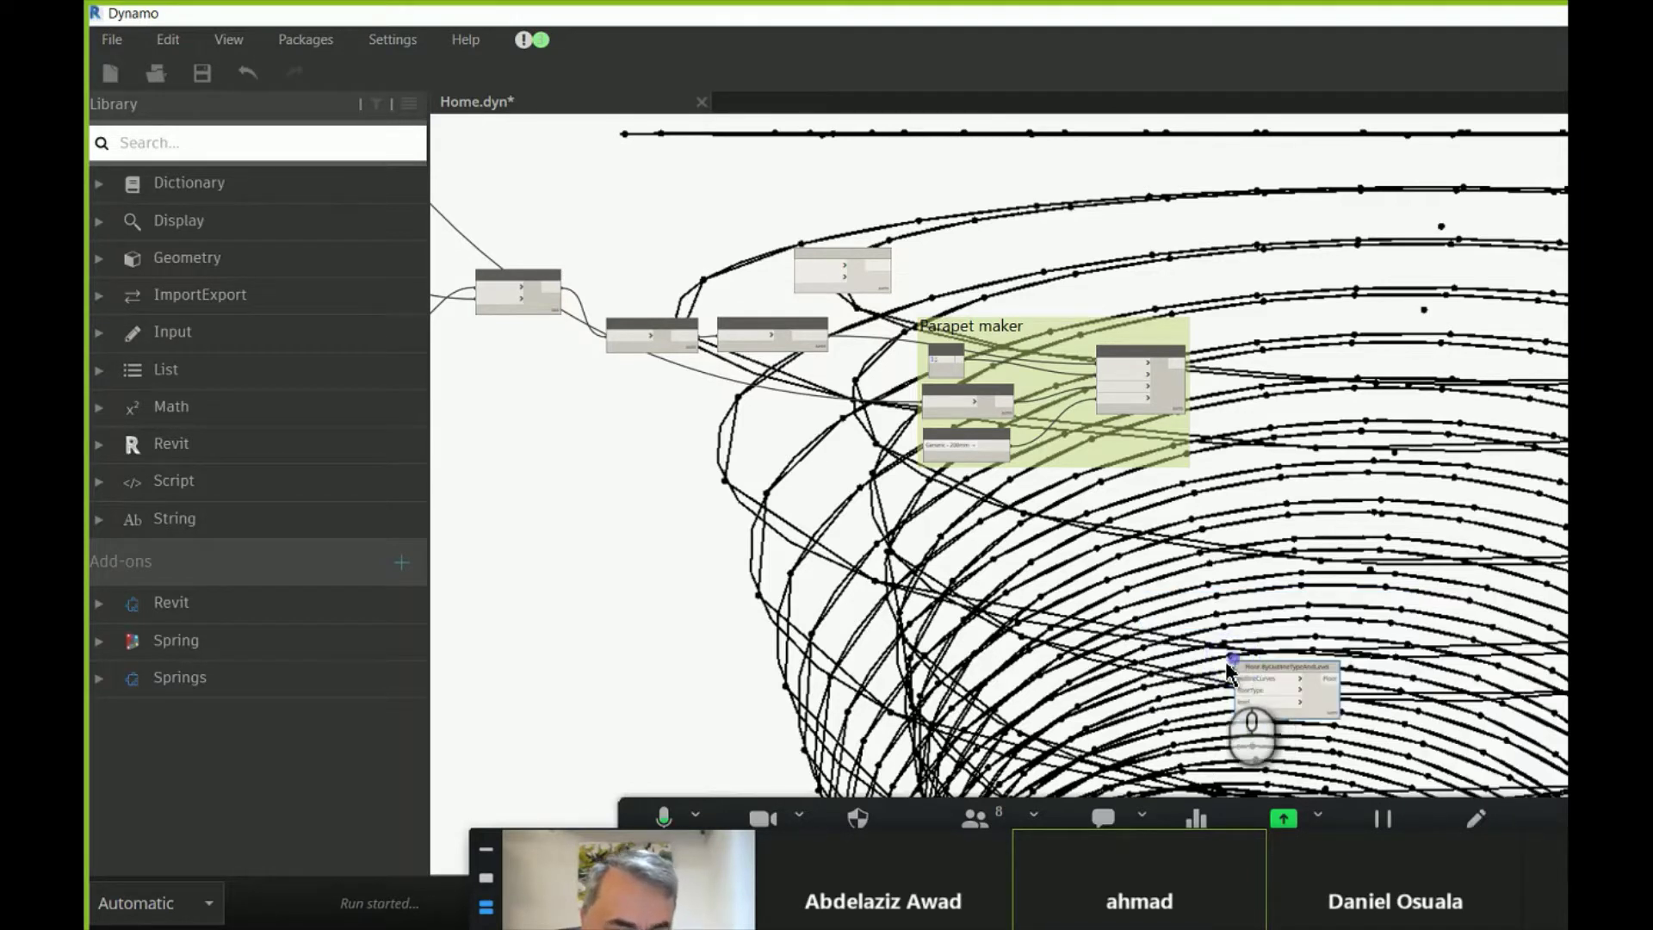
# - Move the Floor.ByOutlineTypeAndLevel node above the Parapet maker group
pyautogui.scroll(3, 1304, 701)
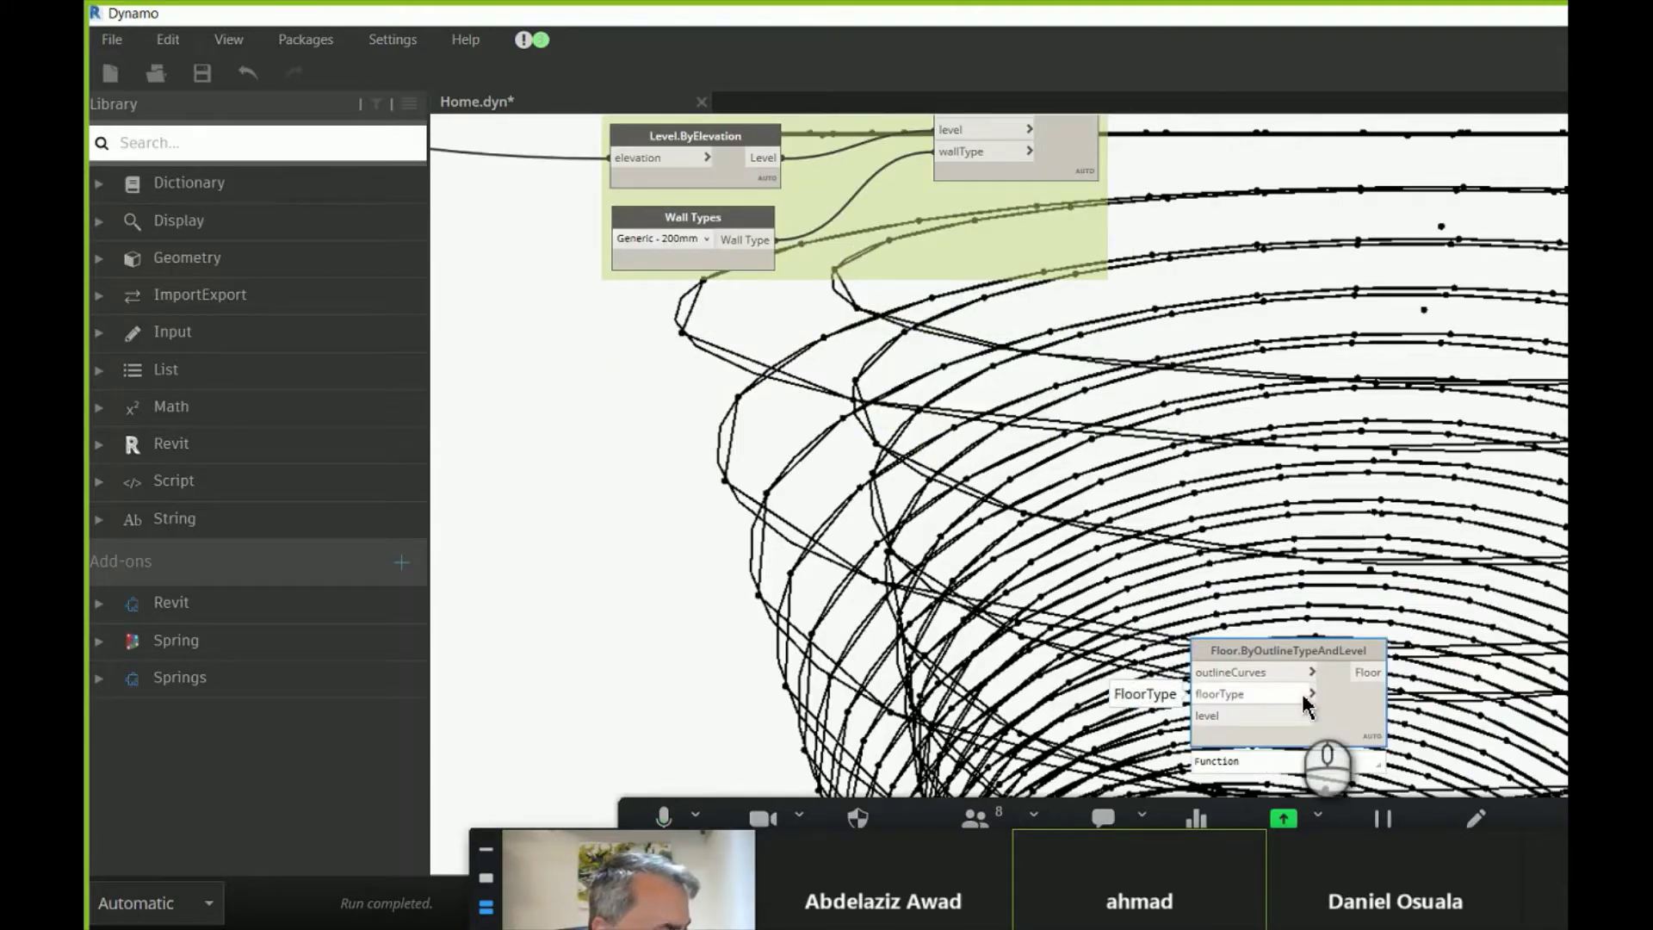
pyautogui.scroll(-5, 1304, 701)
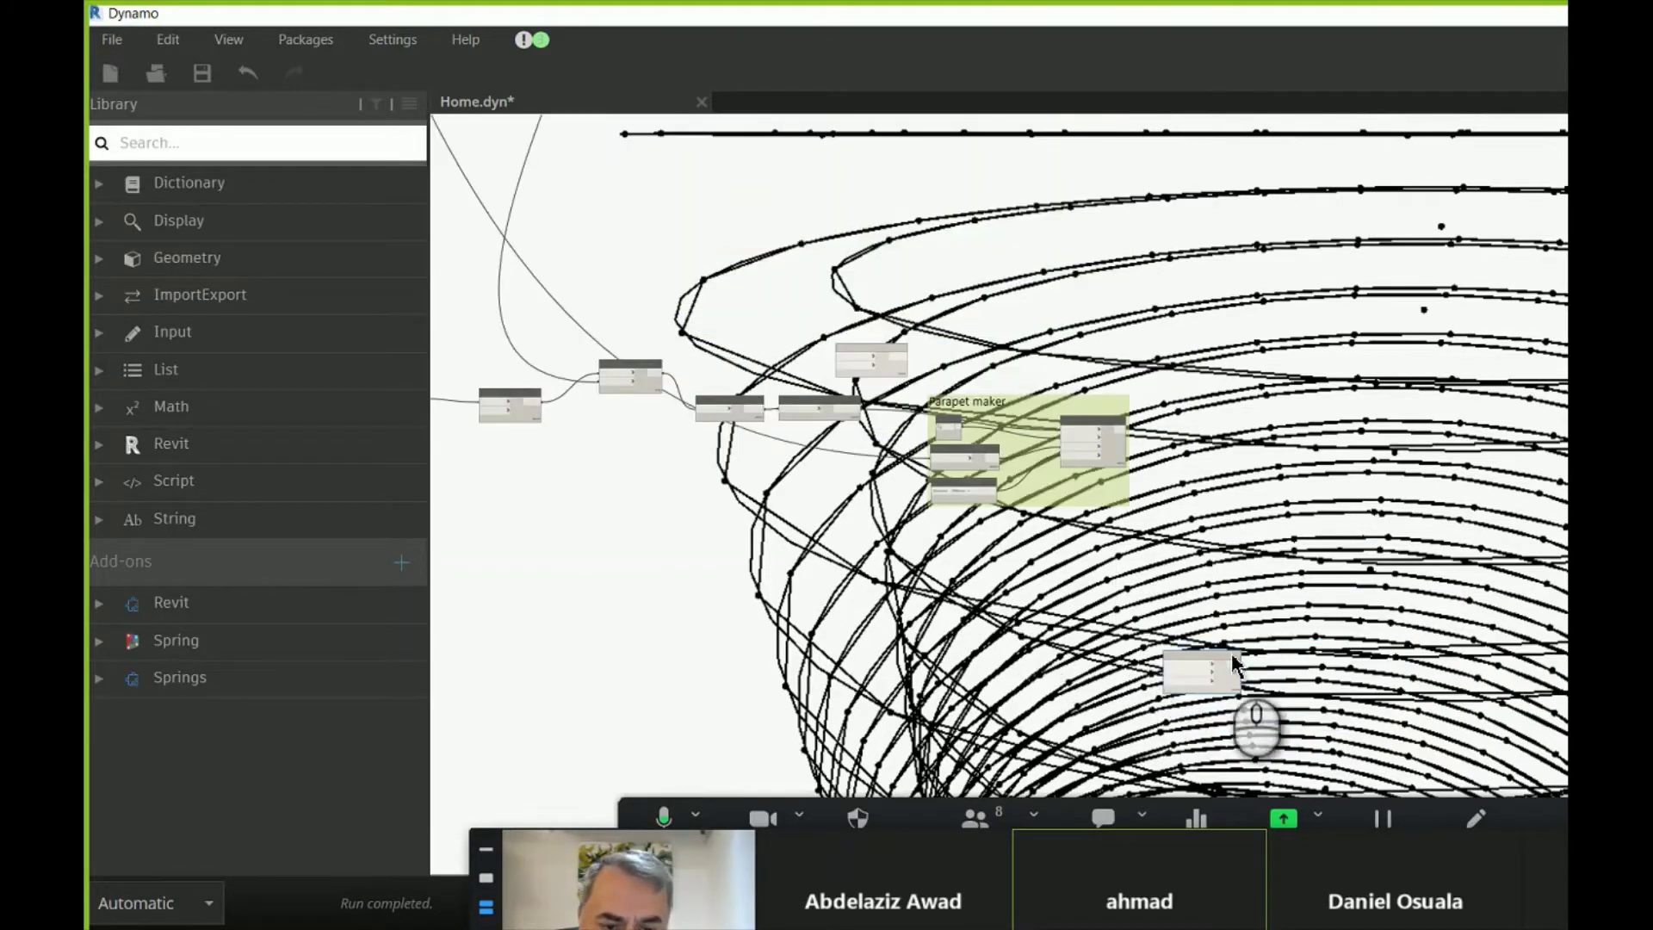
pyautogui.moveTo(1235, 659); pyautogui.dragTo(1080, 196)
pyautogui.scroll(3, 925, 258)
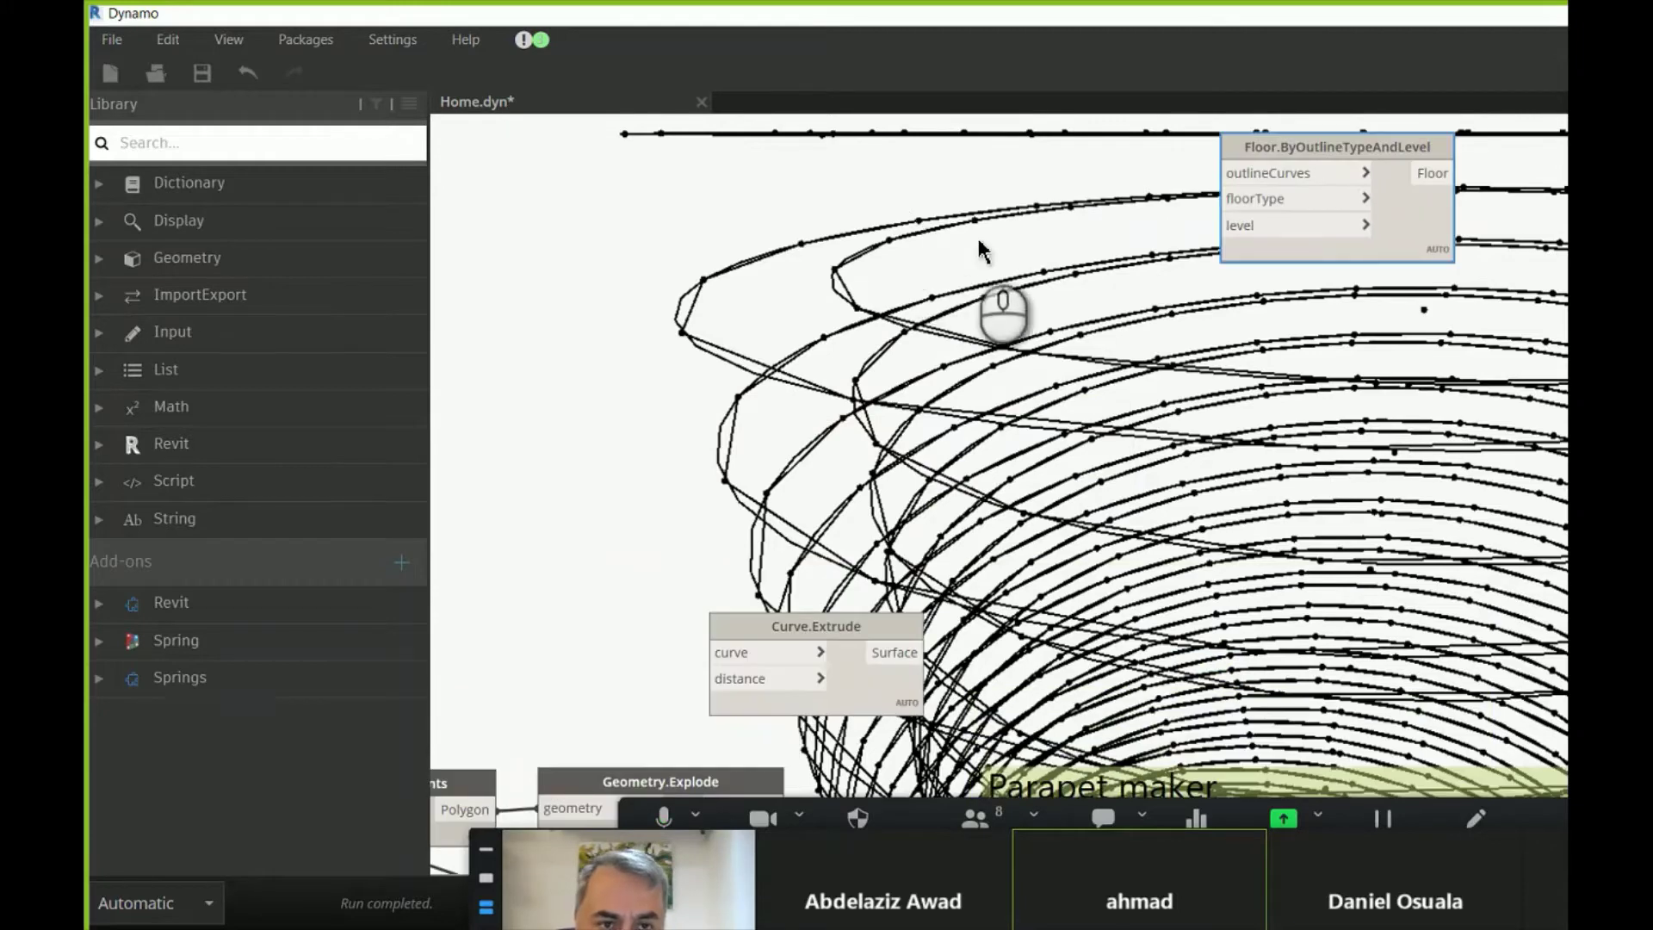
# - Connect the Level output of the Main Wall Creator group's Level.ByElevation node to the level input of the parapet's Wall.ByCurveAndHeight node
pyautogui.scroll(-3, 1011, 243)
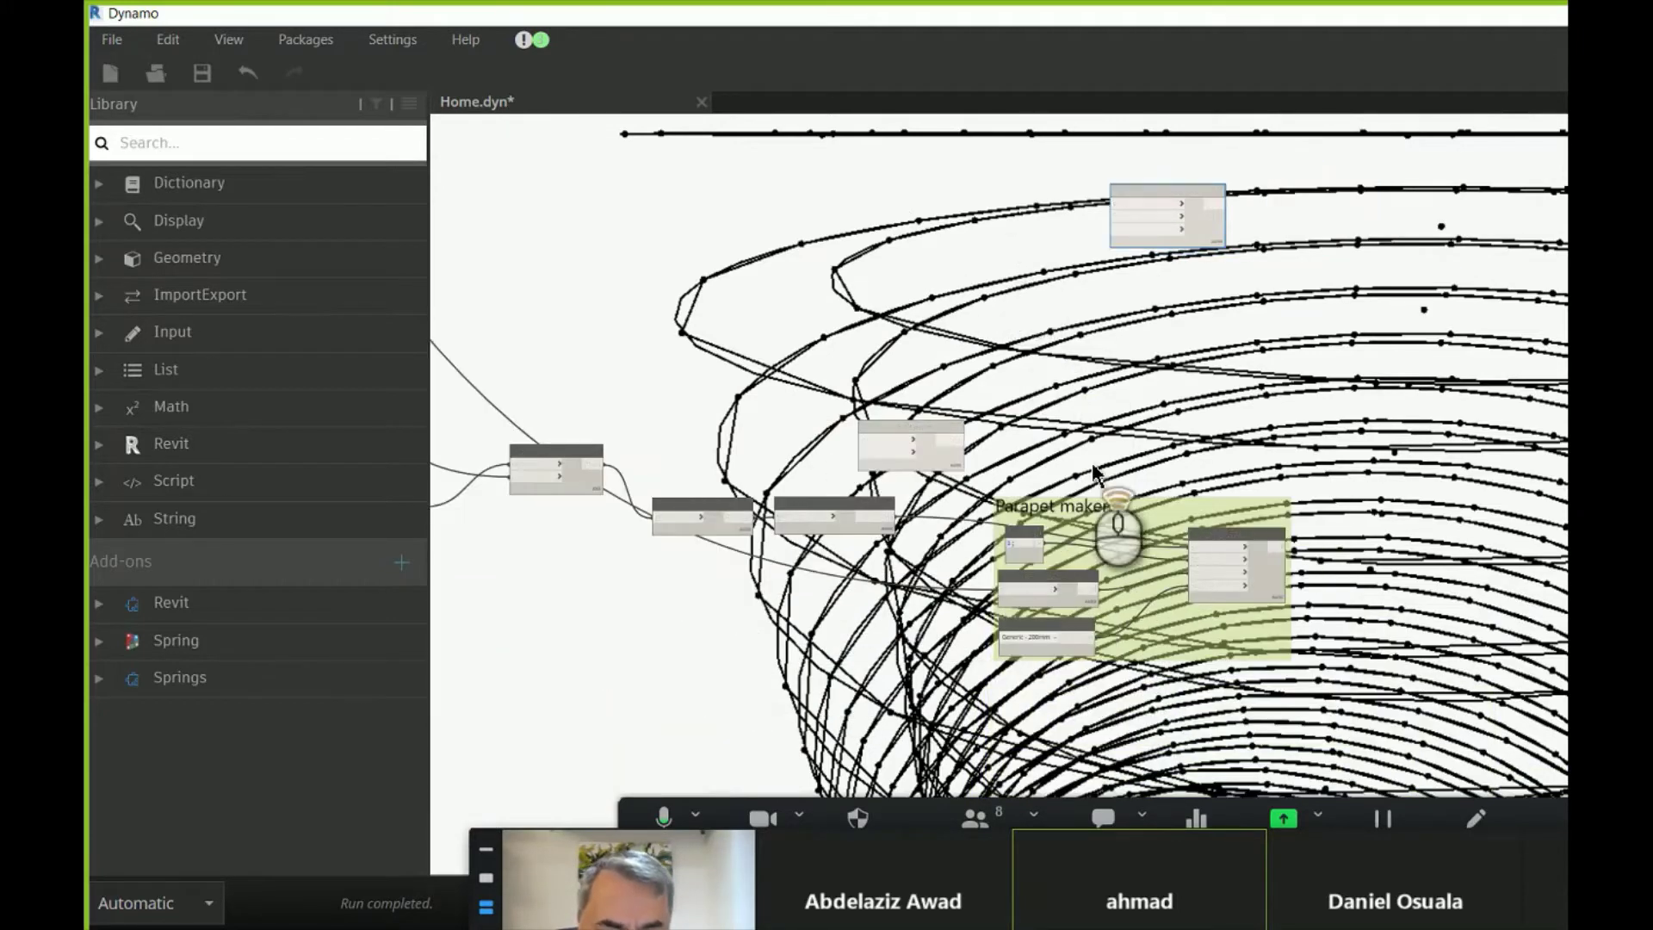
pyautogui.scroll(3, 1094, 472)
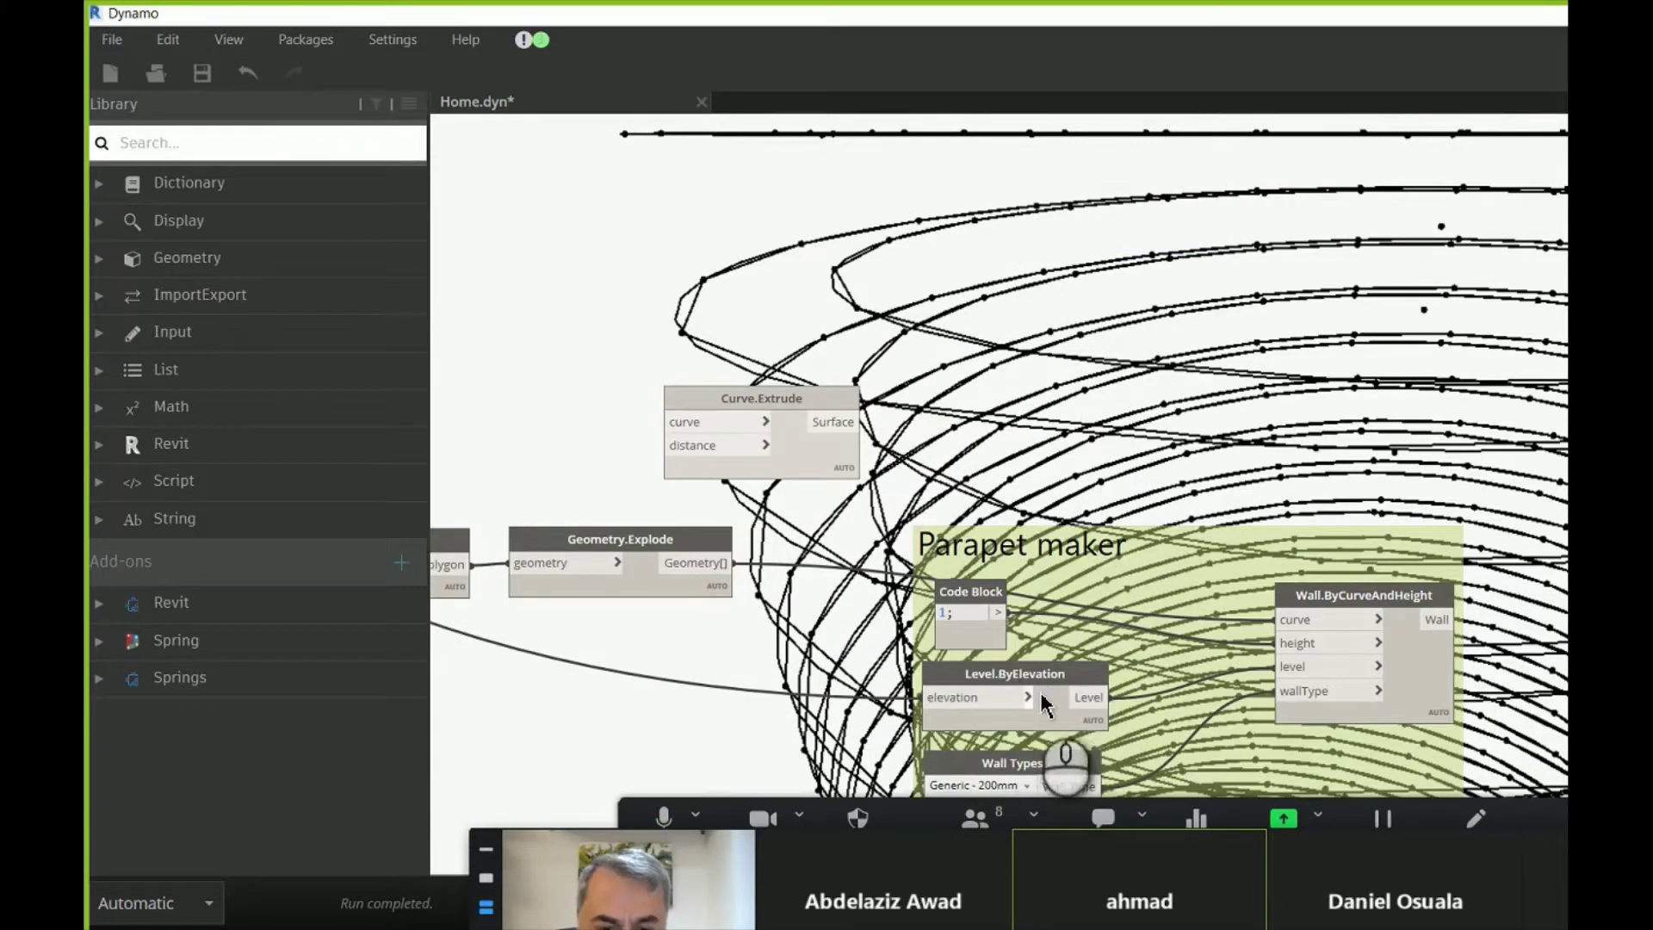
pyautogui.moveTo(1023, 689)
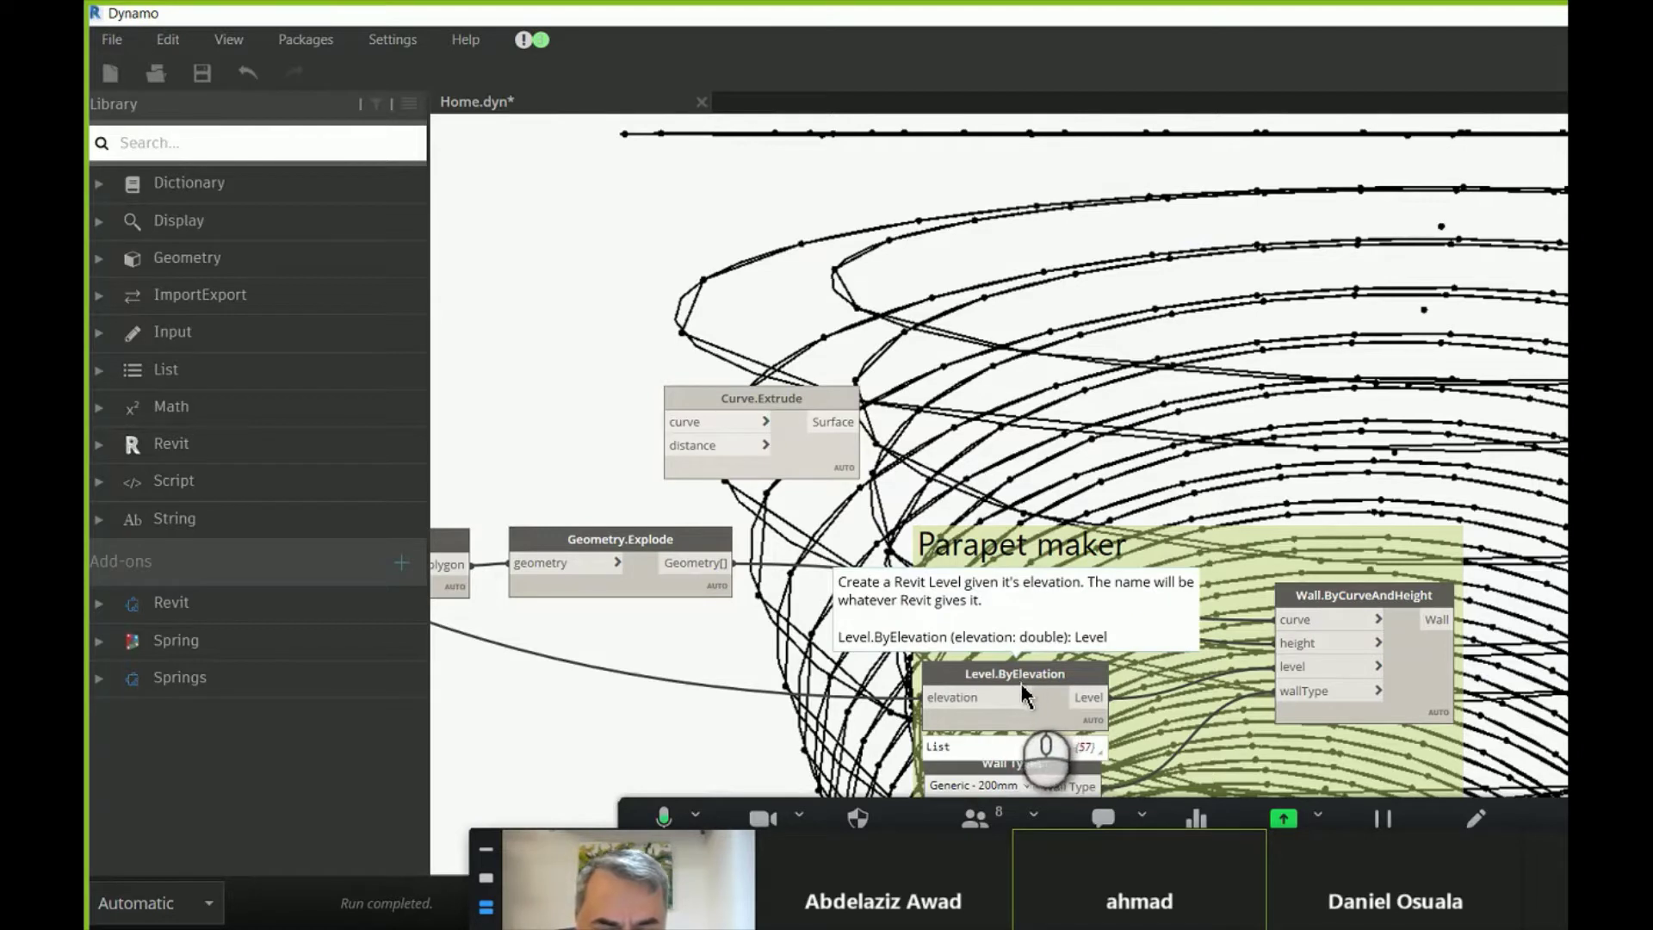
pyautogui.click(1044, 686)
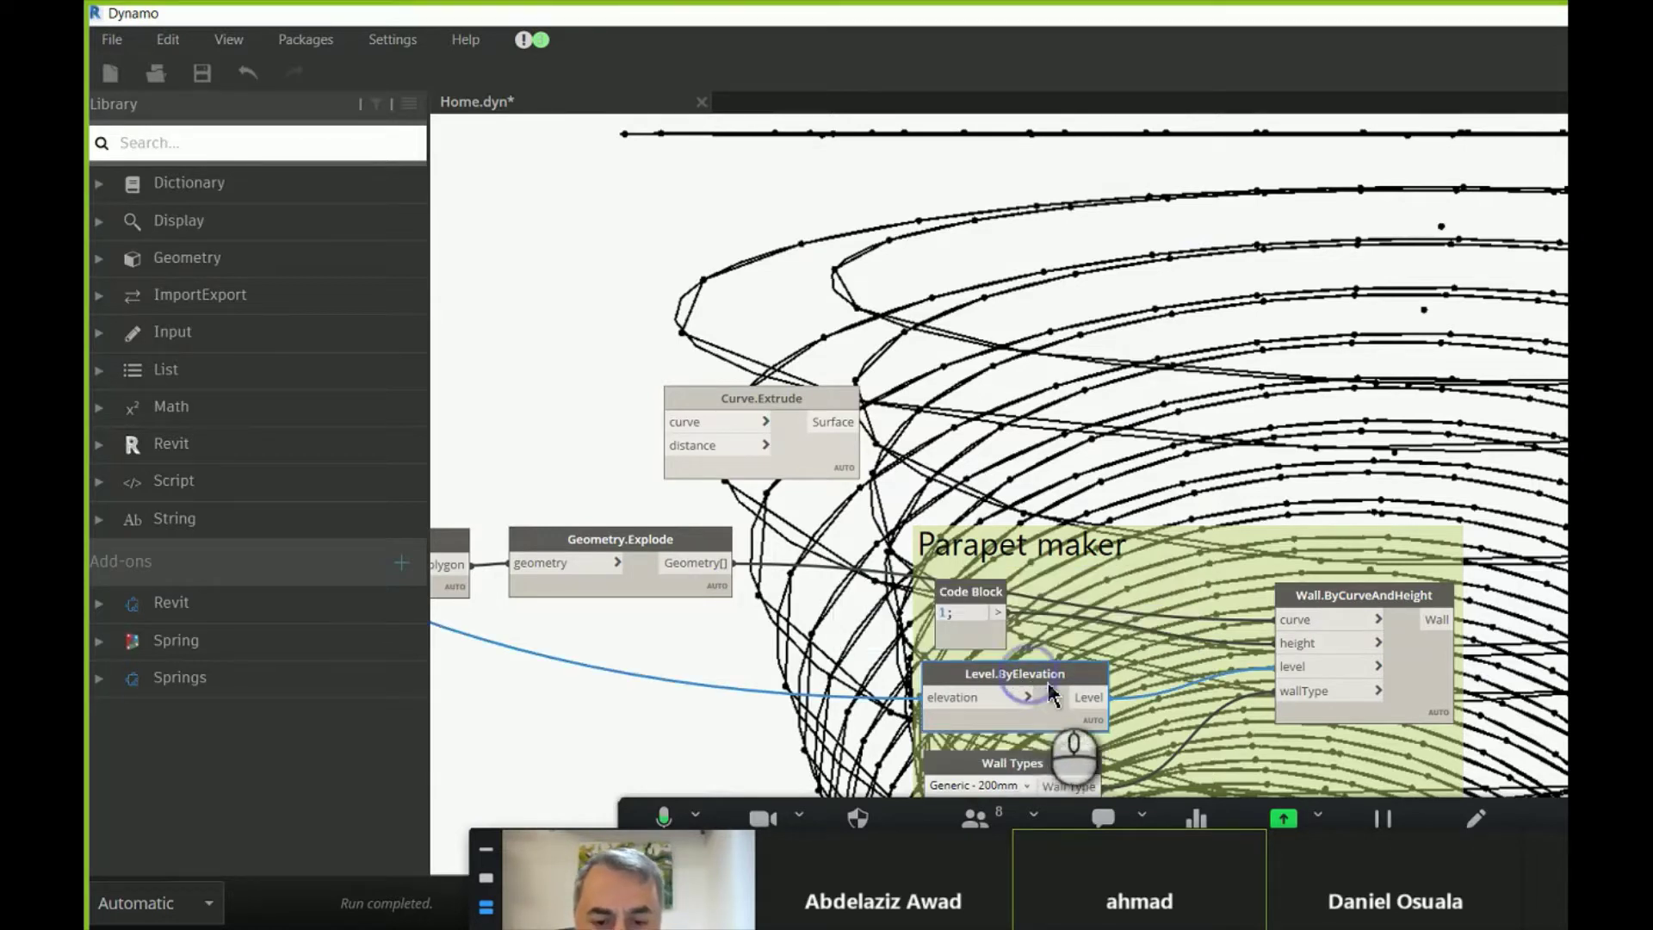
pyautogui.moveTo(1052, 693)
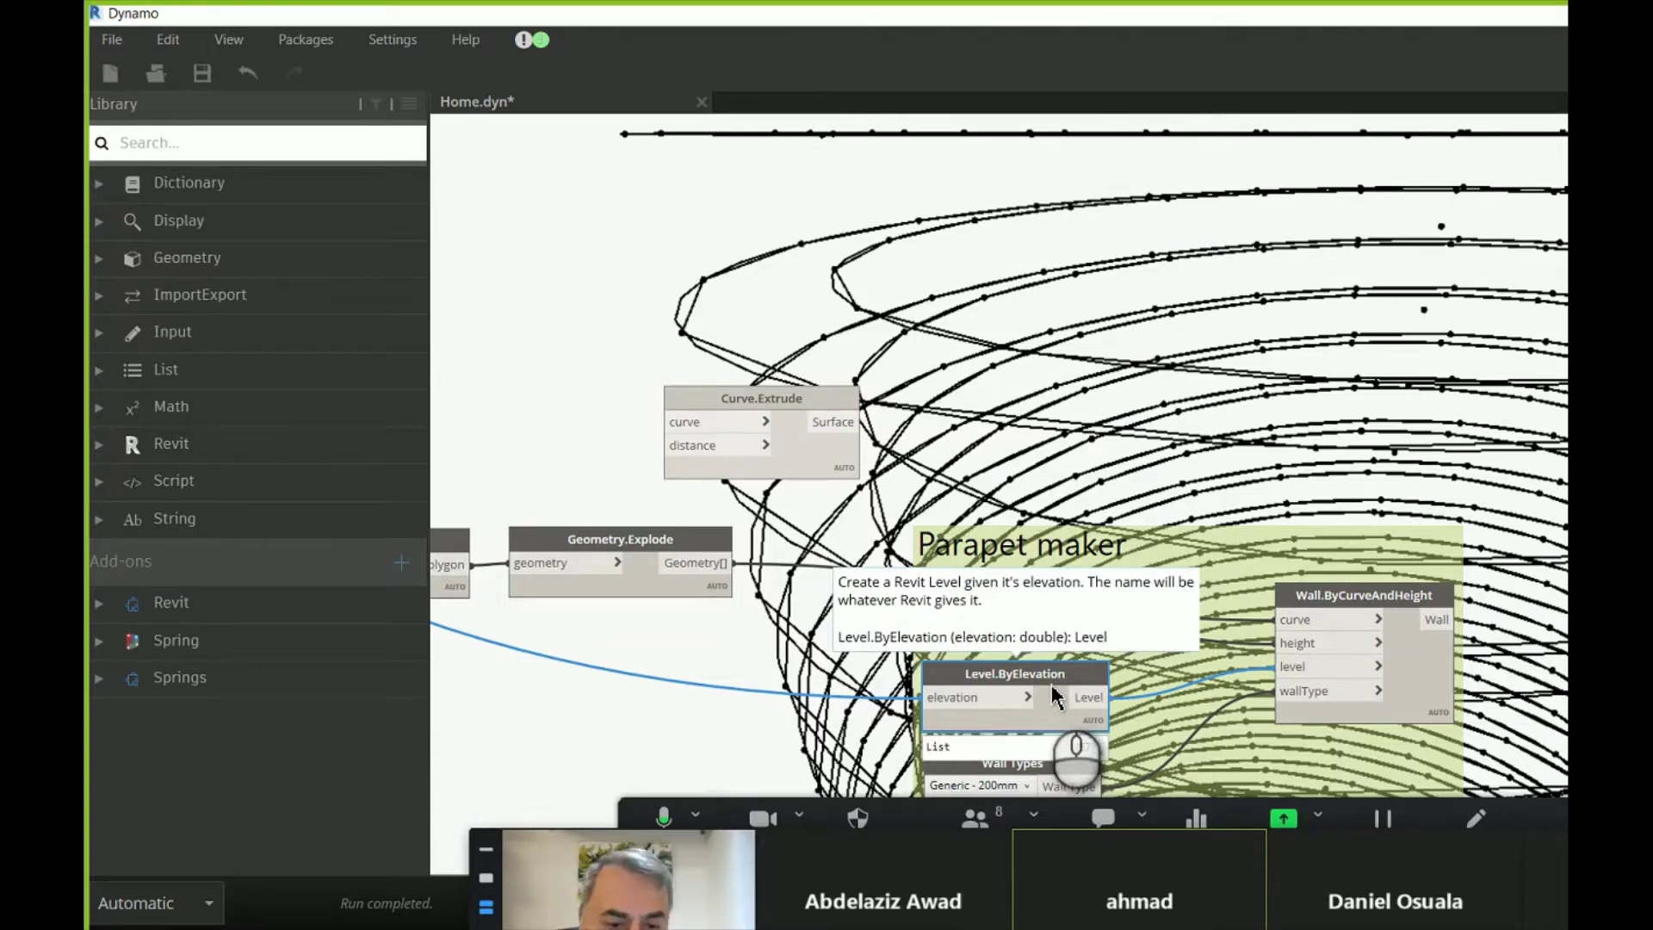
pyautogui.scroll(-6, 1051, 685)
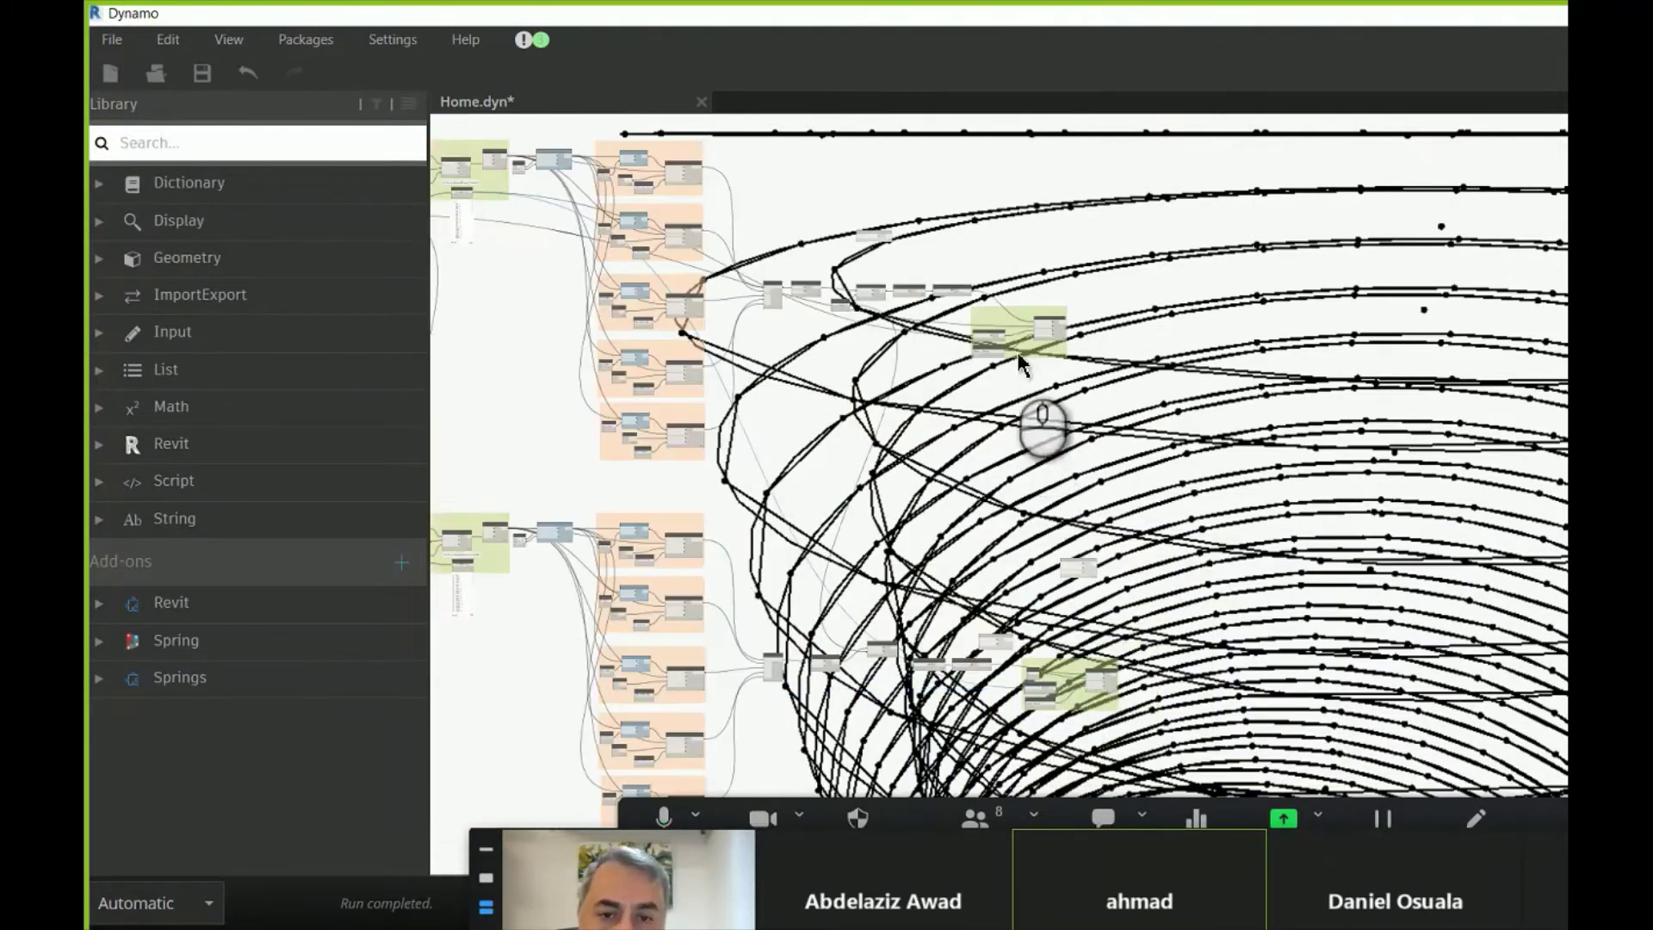
pyautogui.scroll(6, 1012, 348)
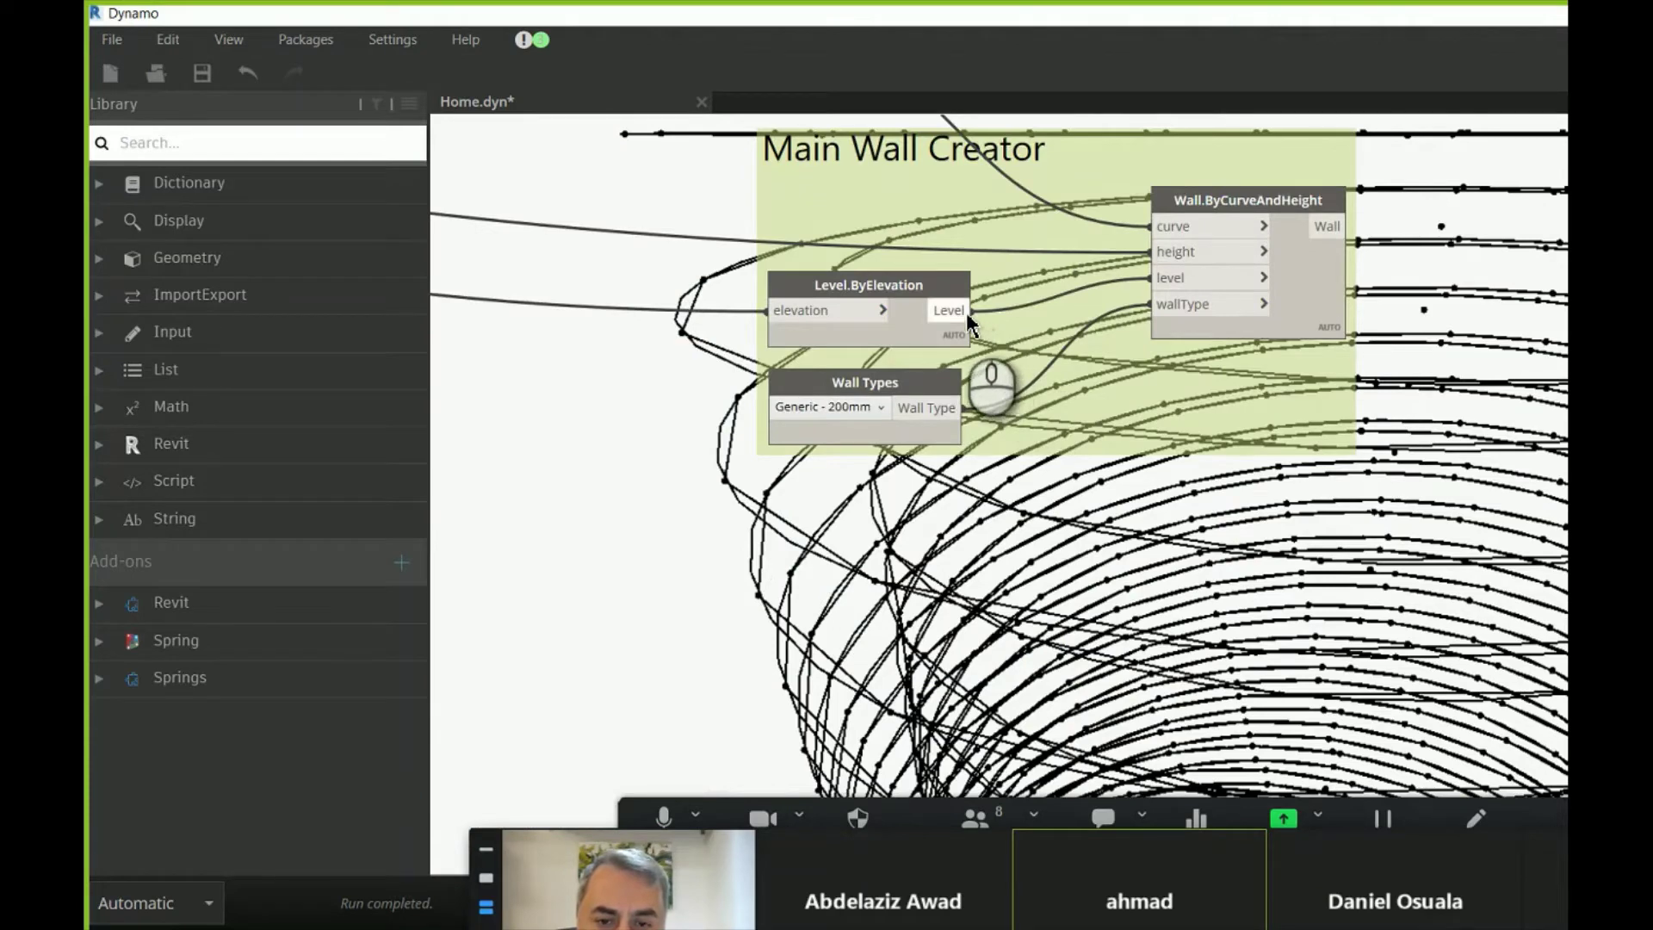
pyautogui.scroll(-6, 990, 276)
pyautogui.scroll(4, 1001, 395)
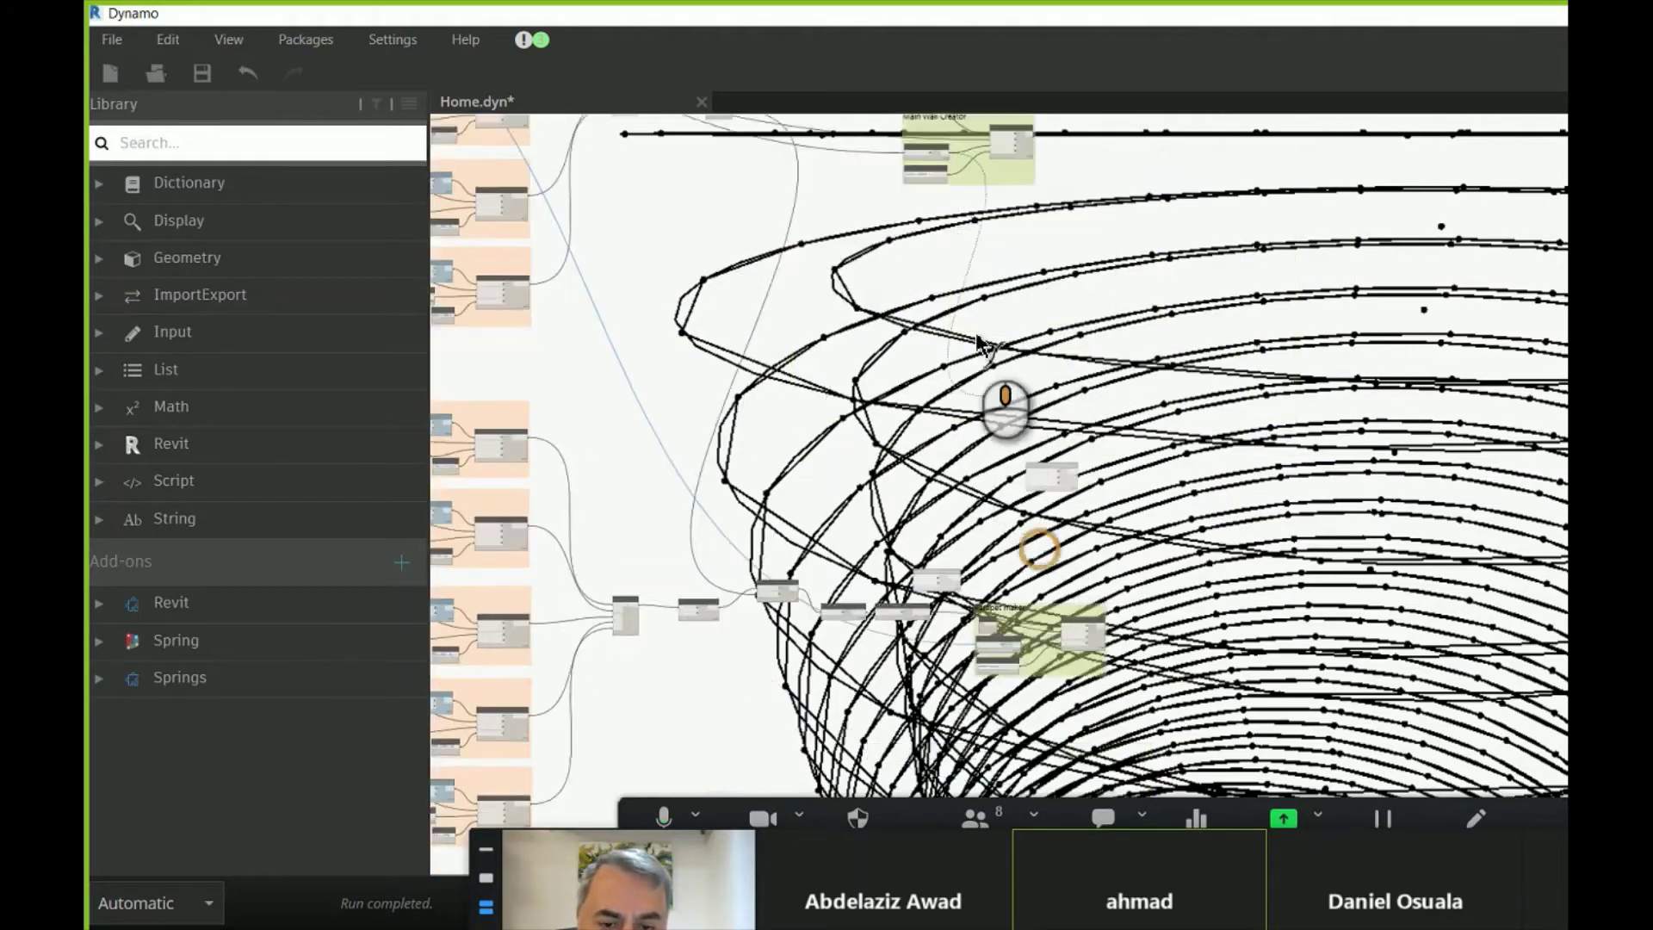
pyautogui.scroll(6, 1119, 628)
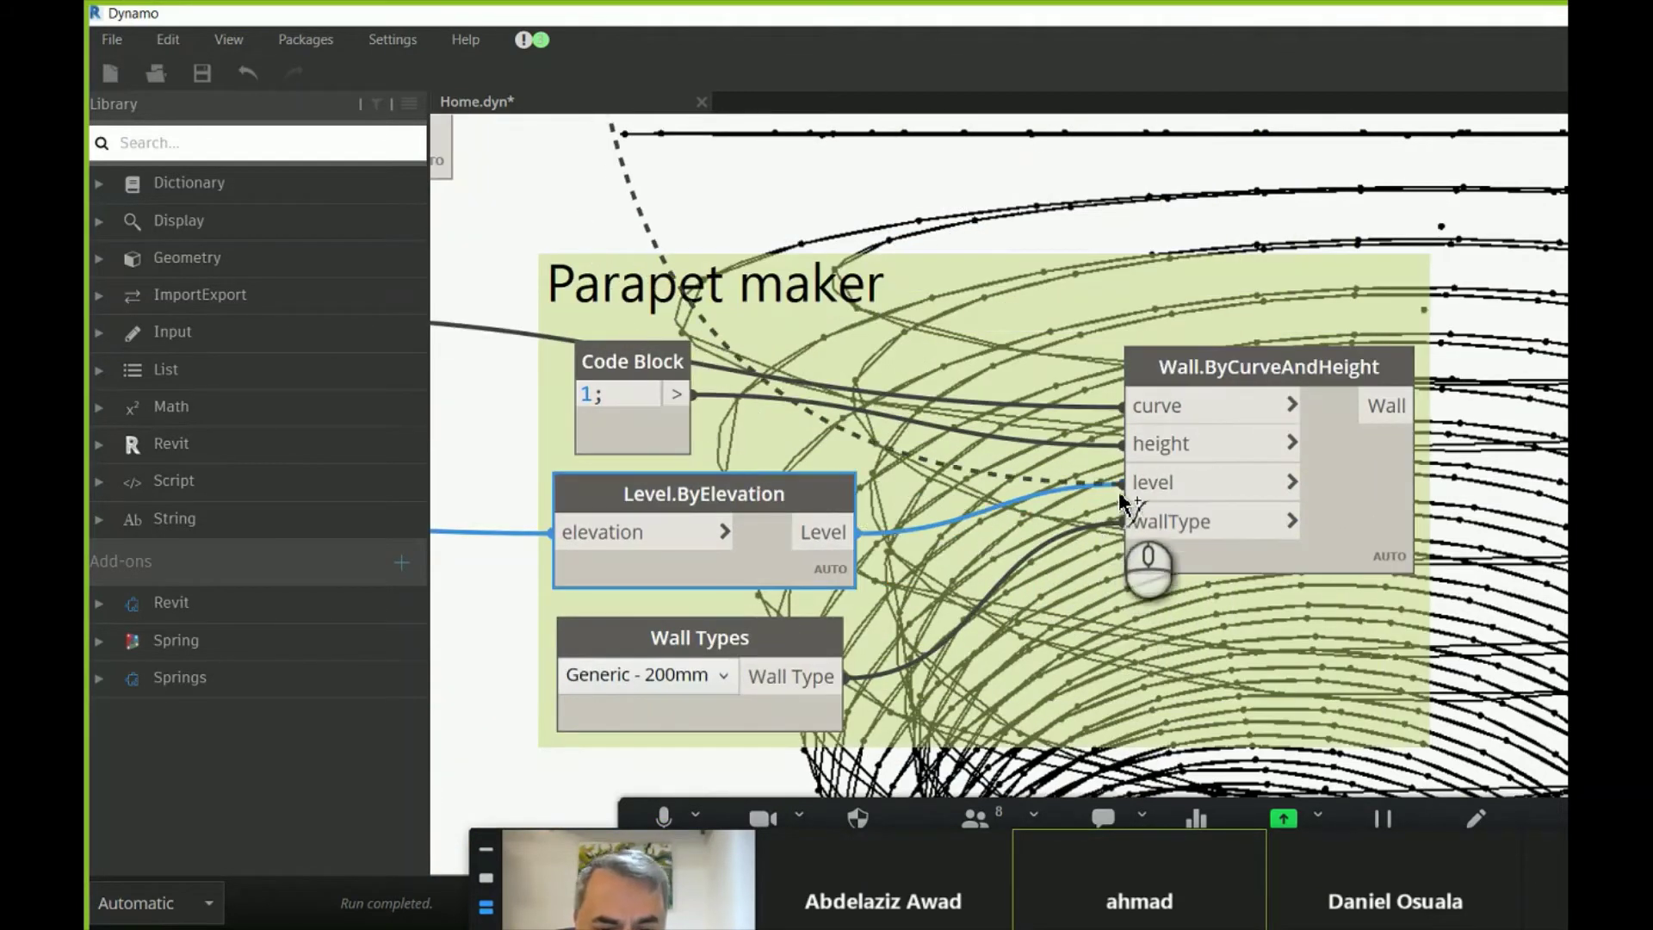
pyautogui.click(1136, 482)
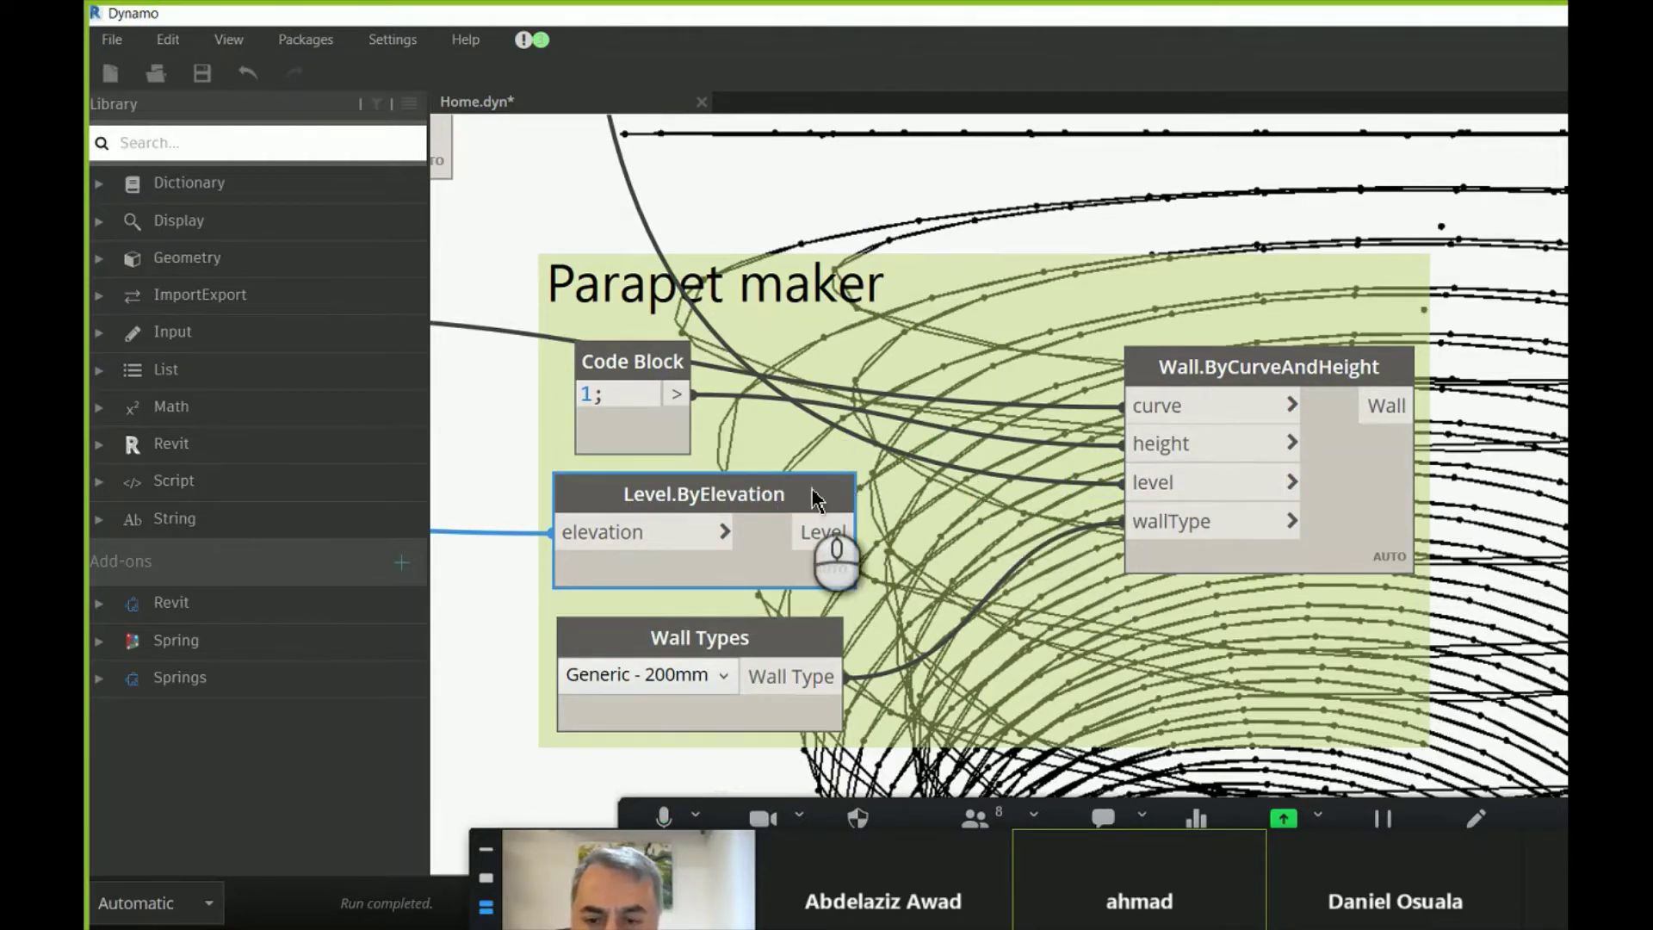
# - Delete the redundant Level.ByElevation node from the Parapet maker group and move the Wall Types node up into its place
pyautogui.moveTo(816, 497)
pyautogui.press('Delete')
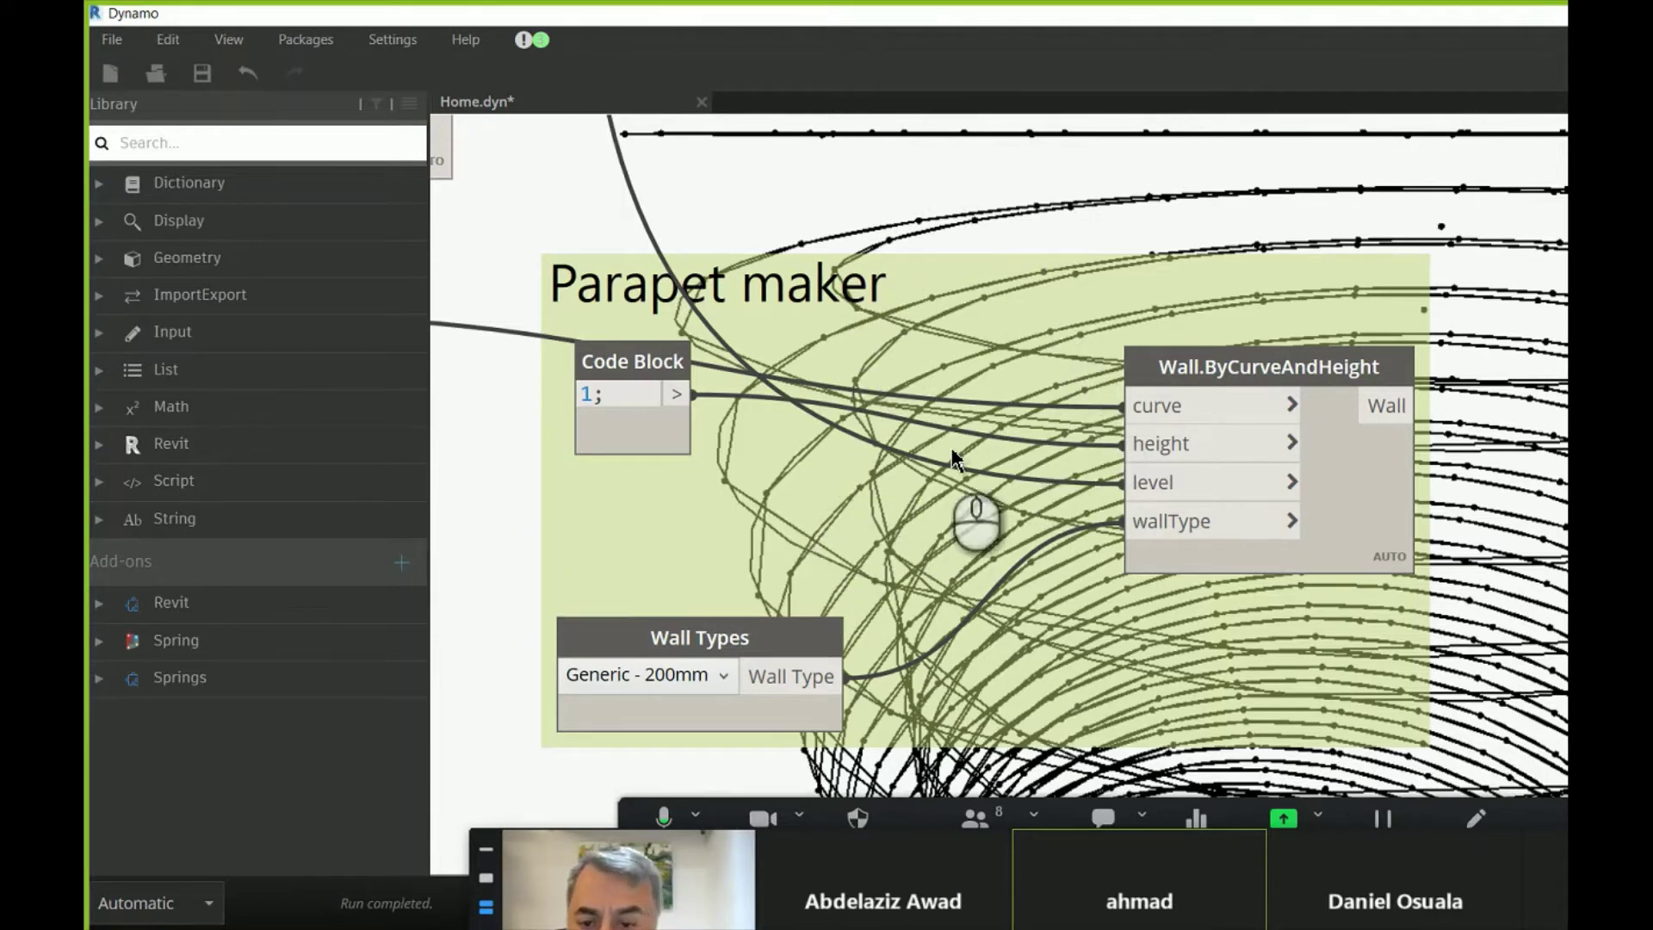
pyautogui.click(711, 578)
pyautogui.moveTo(711, 577); pyautogui.dragTo(714, 561)
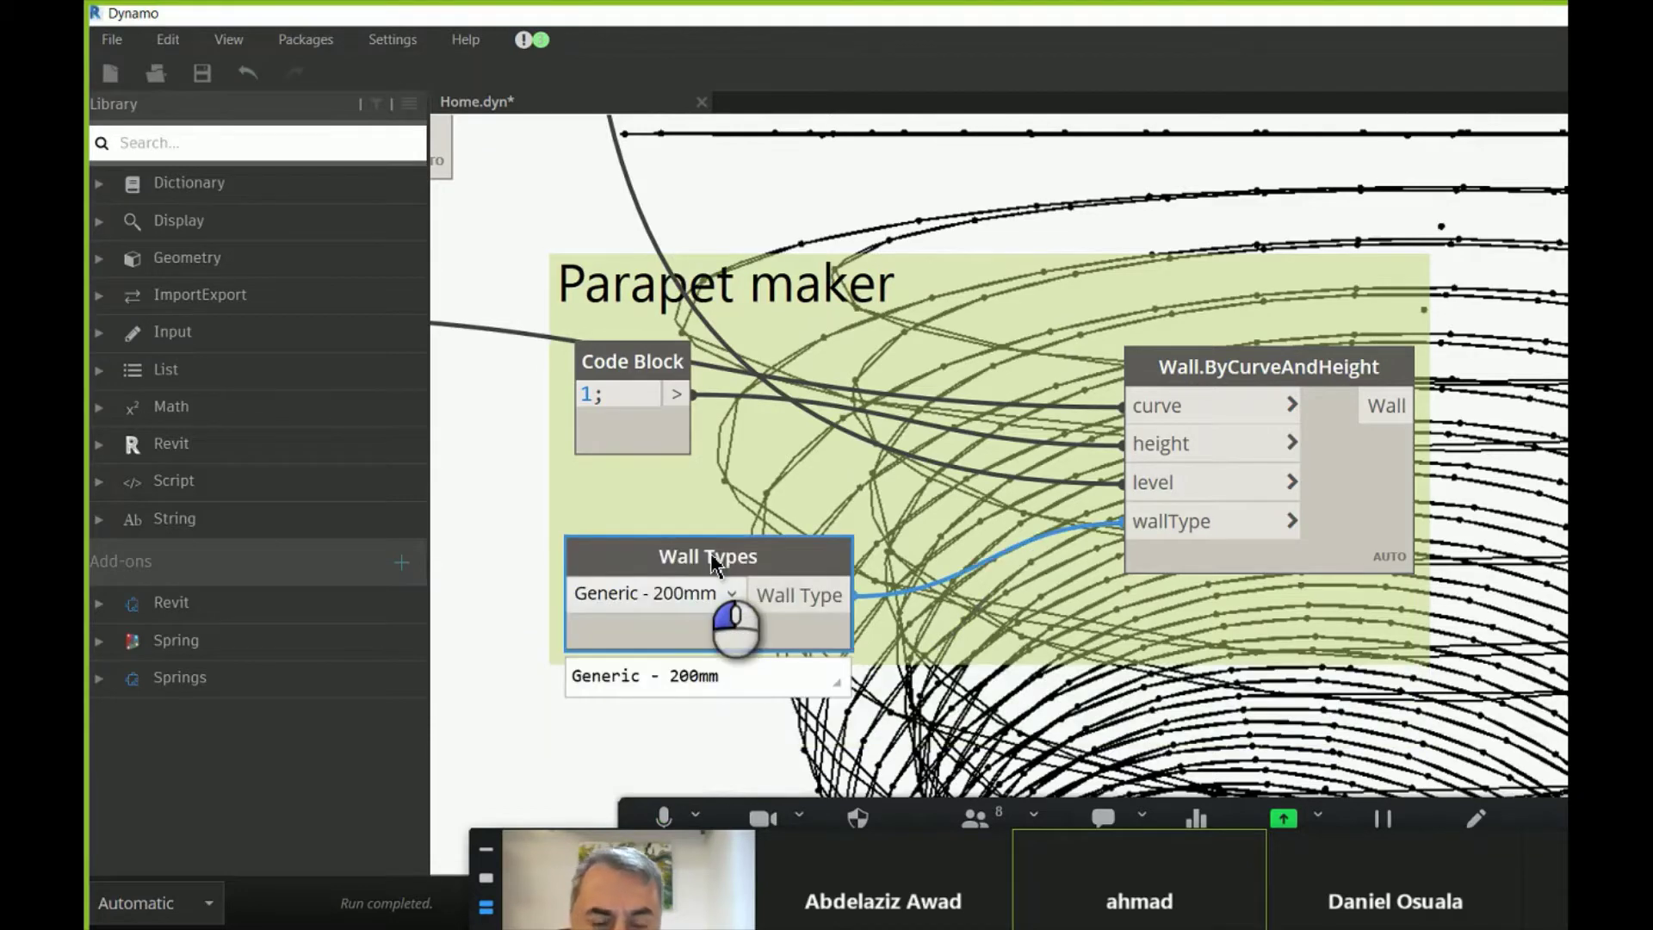
# - Move the Floor.ByOutlineTypeAndLevel node down, closer to the top of the Parapet maker group
pyautogui.scroll(-5, 783, 585)
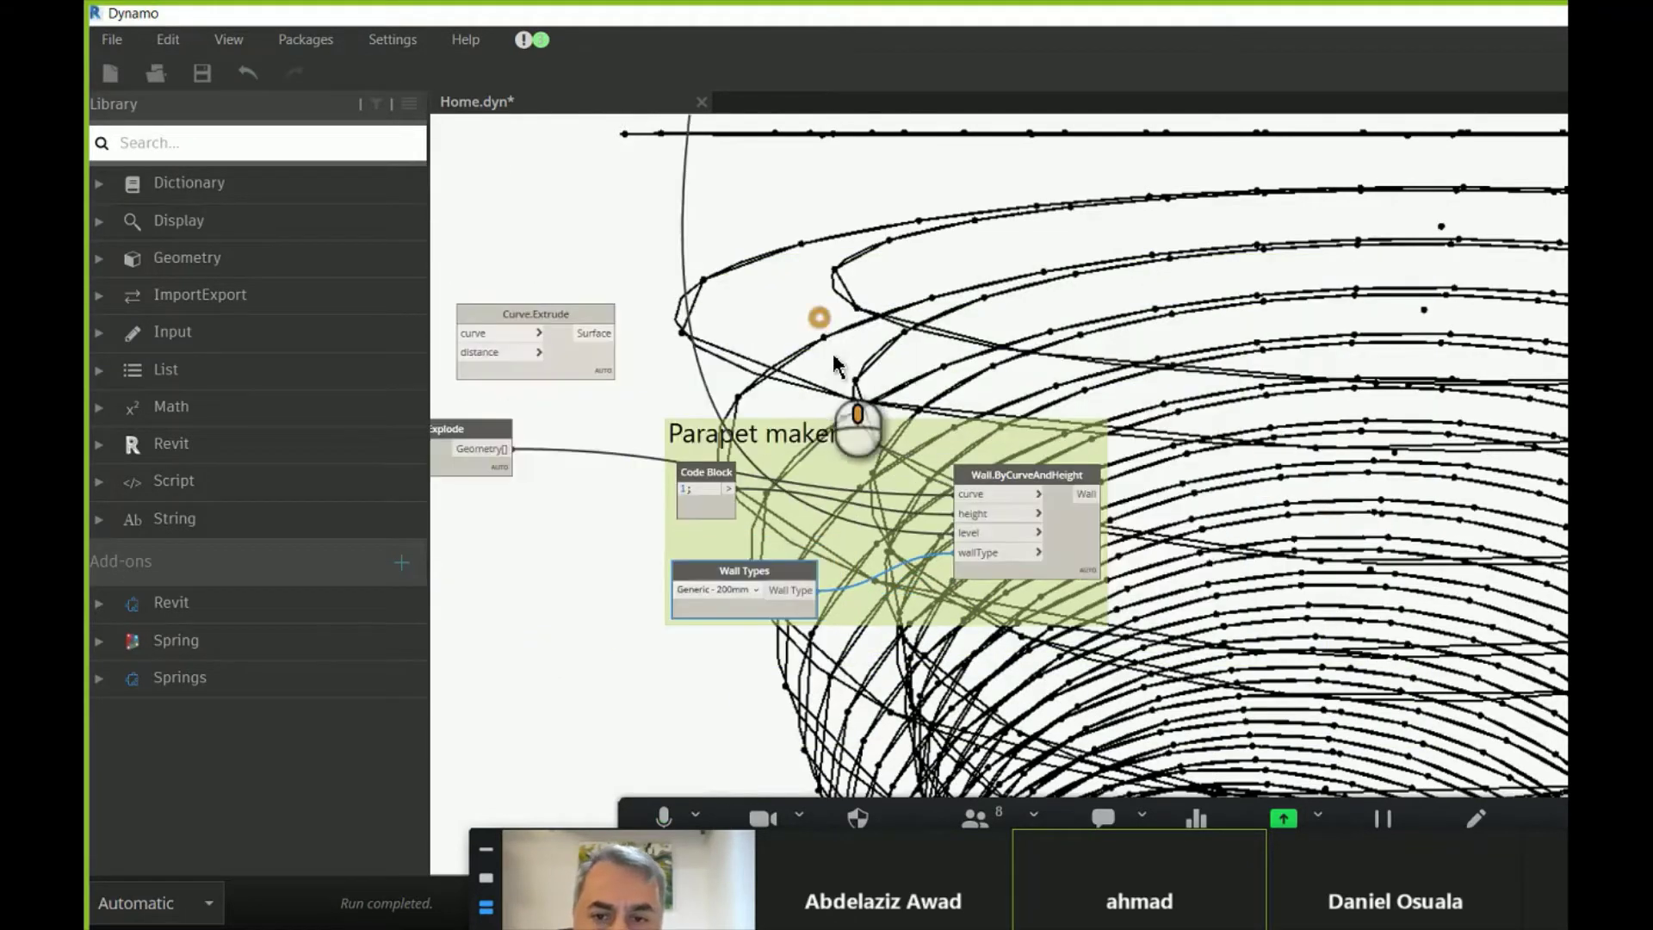
pyautogui.moveTo(835, 366); pyautogui.dragTo(951, 602, button='middle')
pyautogui.moveTo(1030, 225); pyautogui.dragTo(1123, 402)
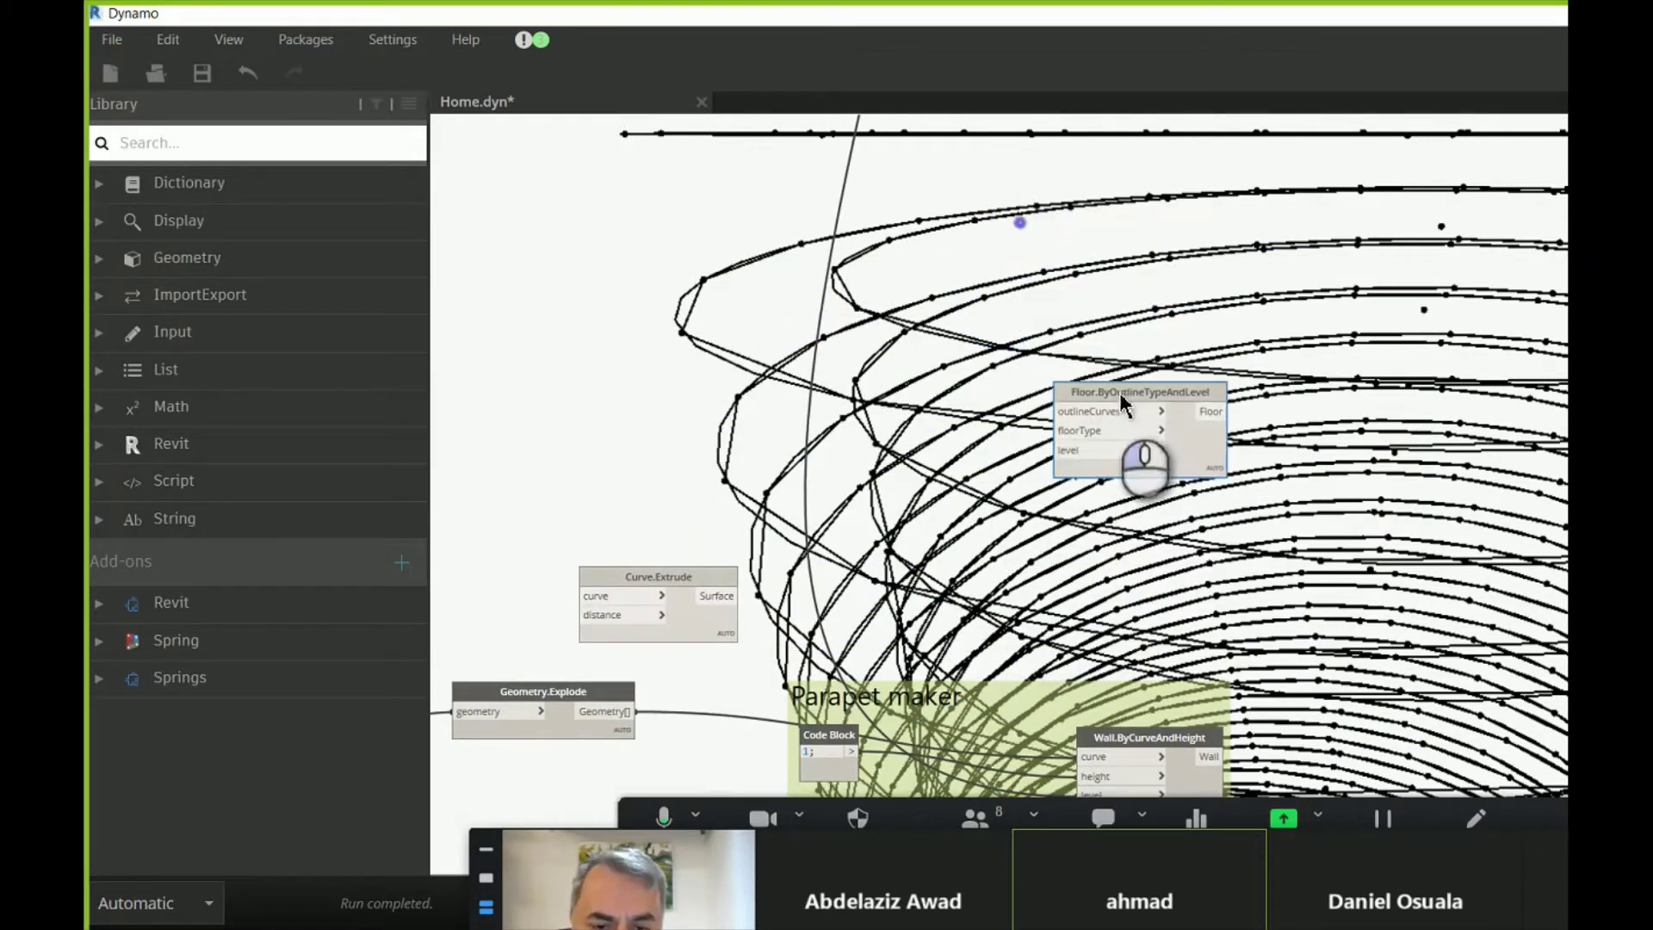
# - Connect the Level output of the Main Wall Creator group's Level.ByElevation node to the level input of Floor.ByOutlineTypeAndLevel
pyautogui.scroll(2, 831, 460)
pyautogui.moveTo(939, 564); pyautogui.dragTo(857, 353, button='middle')
pyautogui.scroll(-5, 857, 352)
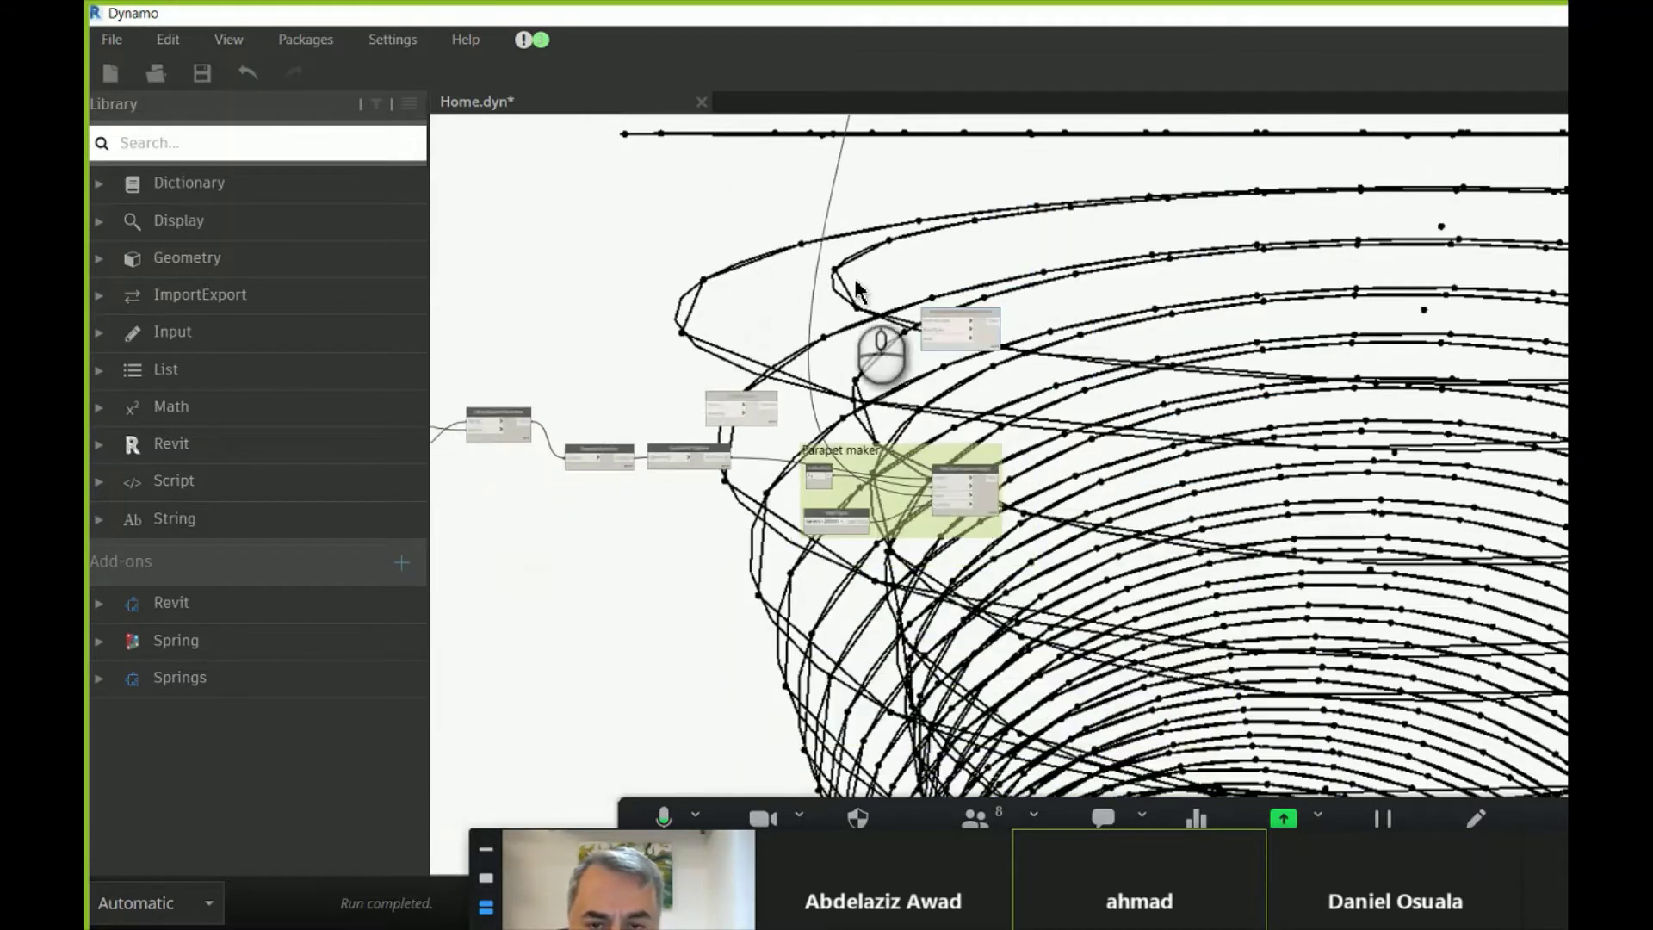
pyautogui.moveTo(857, 289); pyautogui.dragTo(867, 680, button='middle')
pyautogui.scroll(5, 867, 498)
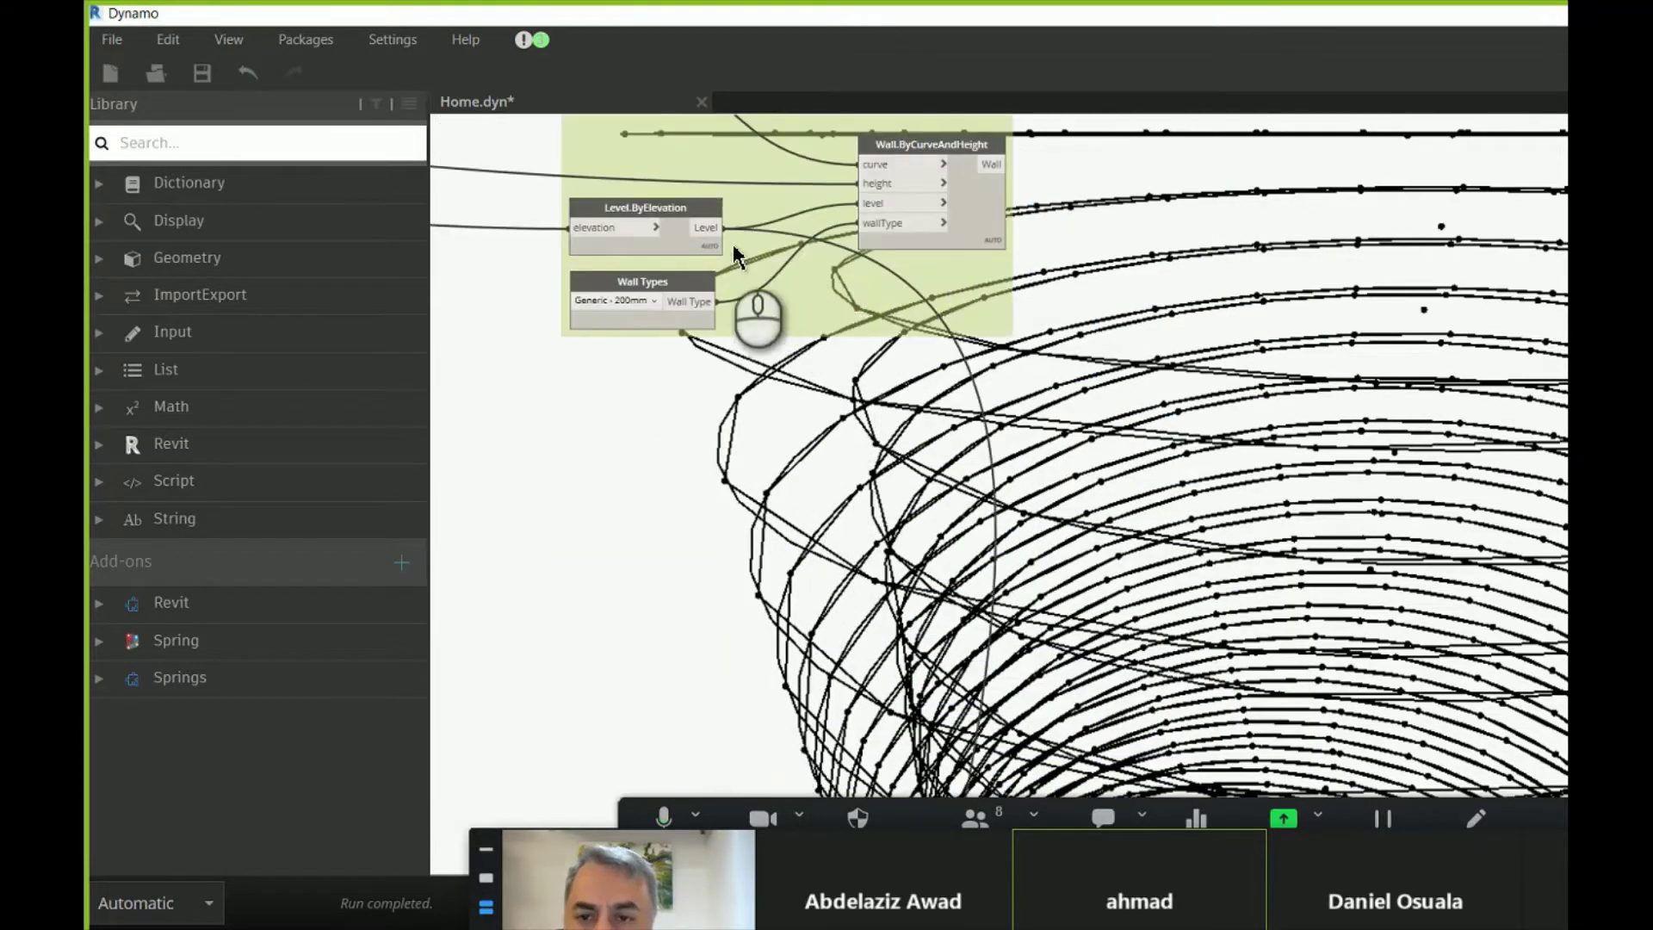
pyautogui.moveTo(833, 645); pyautogui.dragTo(805, 275, button='middle')
pyautogui.scroll(-3, 822, 602)
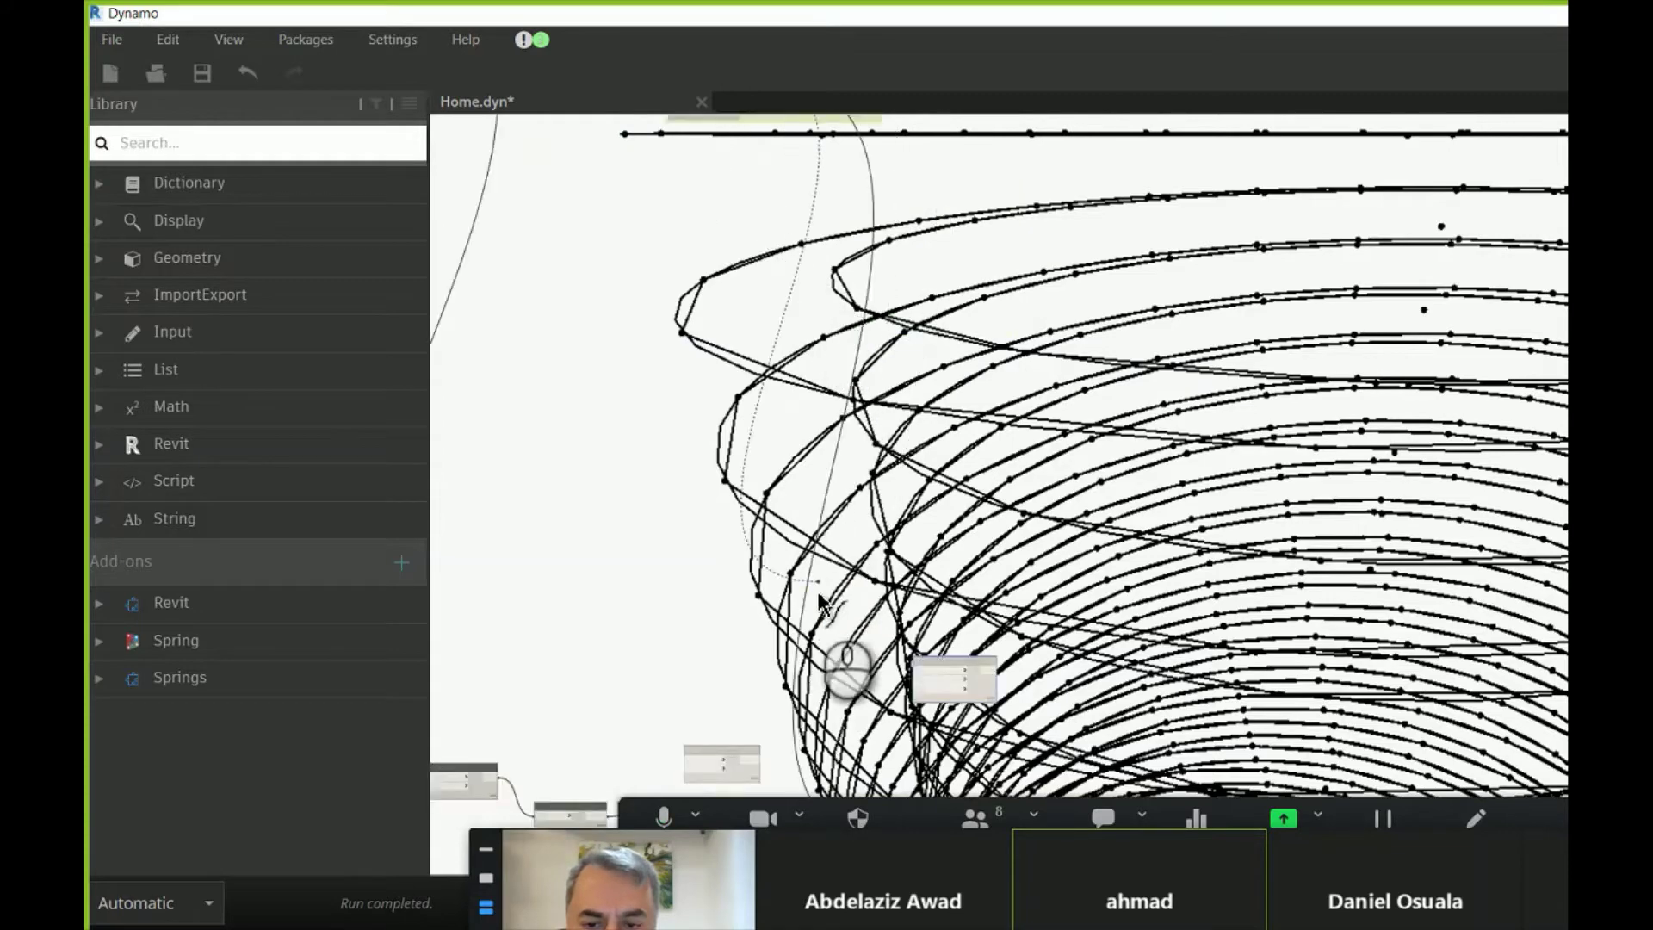
pyautogui.moveTo(820, 602); pyautogui.dragTo(896, 480, button='middle')
pyautogui.scroll(5, 892, 525)
pyautogui.click(915, 491)
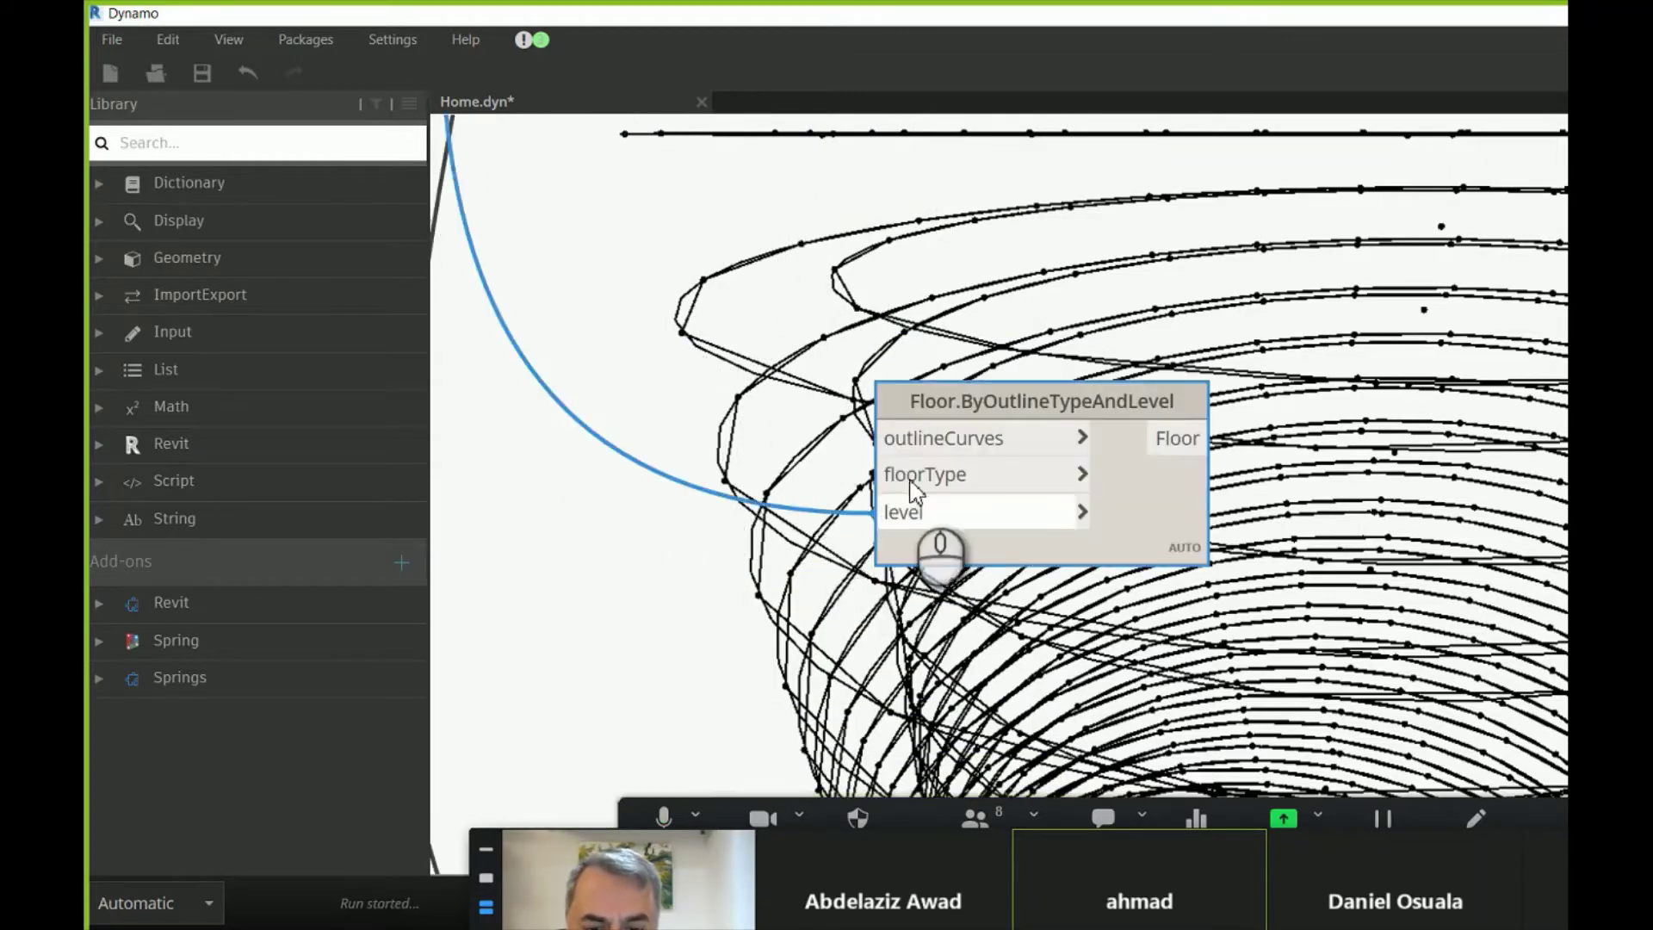
# - Search for floor type nodes and add a FloorType.Name node beside the Floor.ByOutlineTypeAndLevel node
pyautogui.scroll(-4, 1109, 489)
pyautogui.rightClick(714, 439)
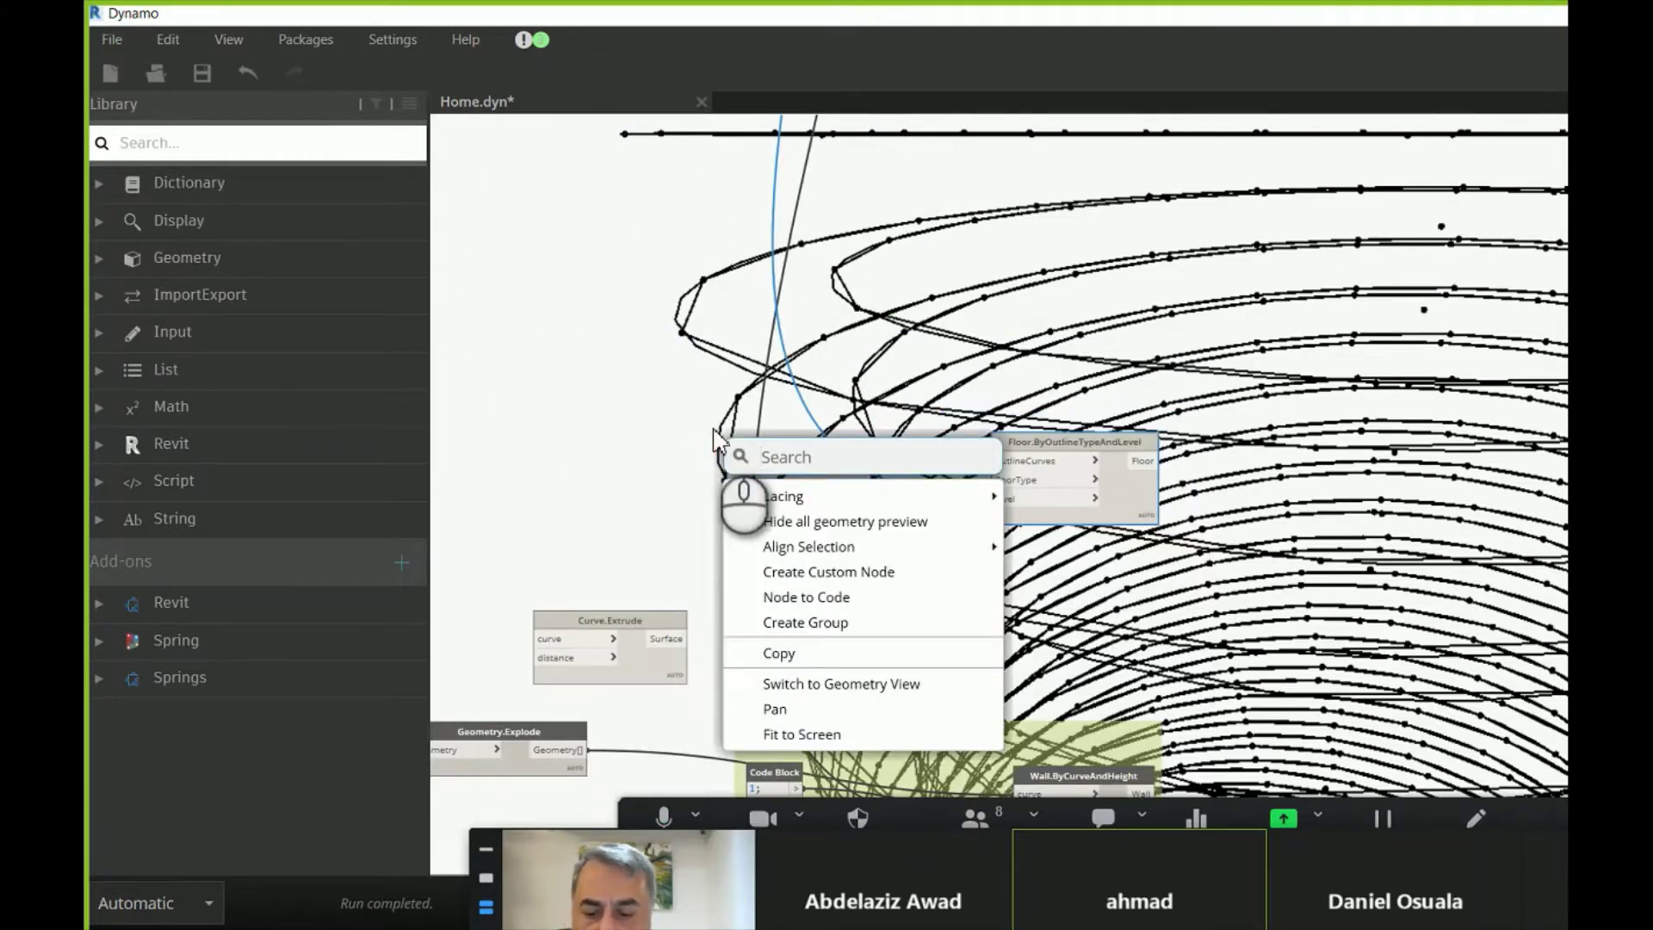
pyautogui.write('Floortyy')
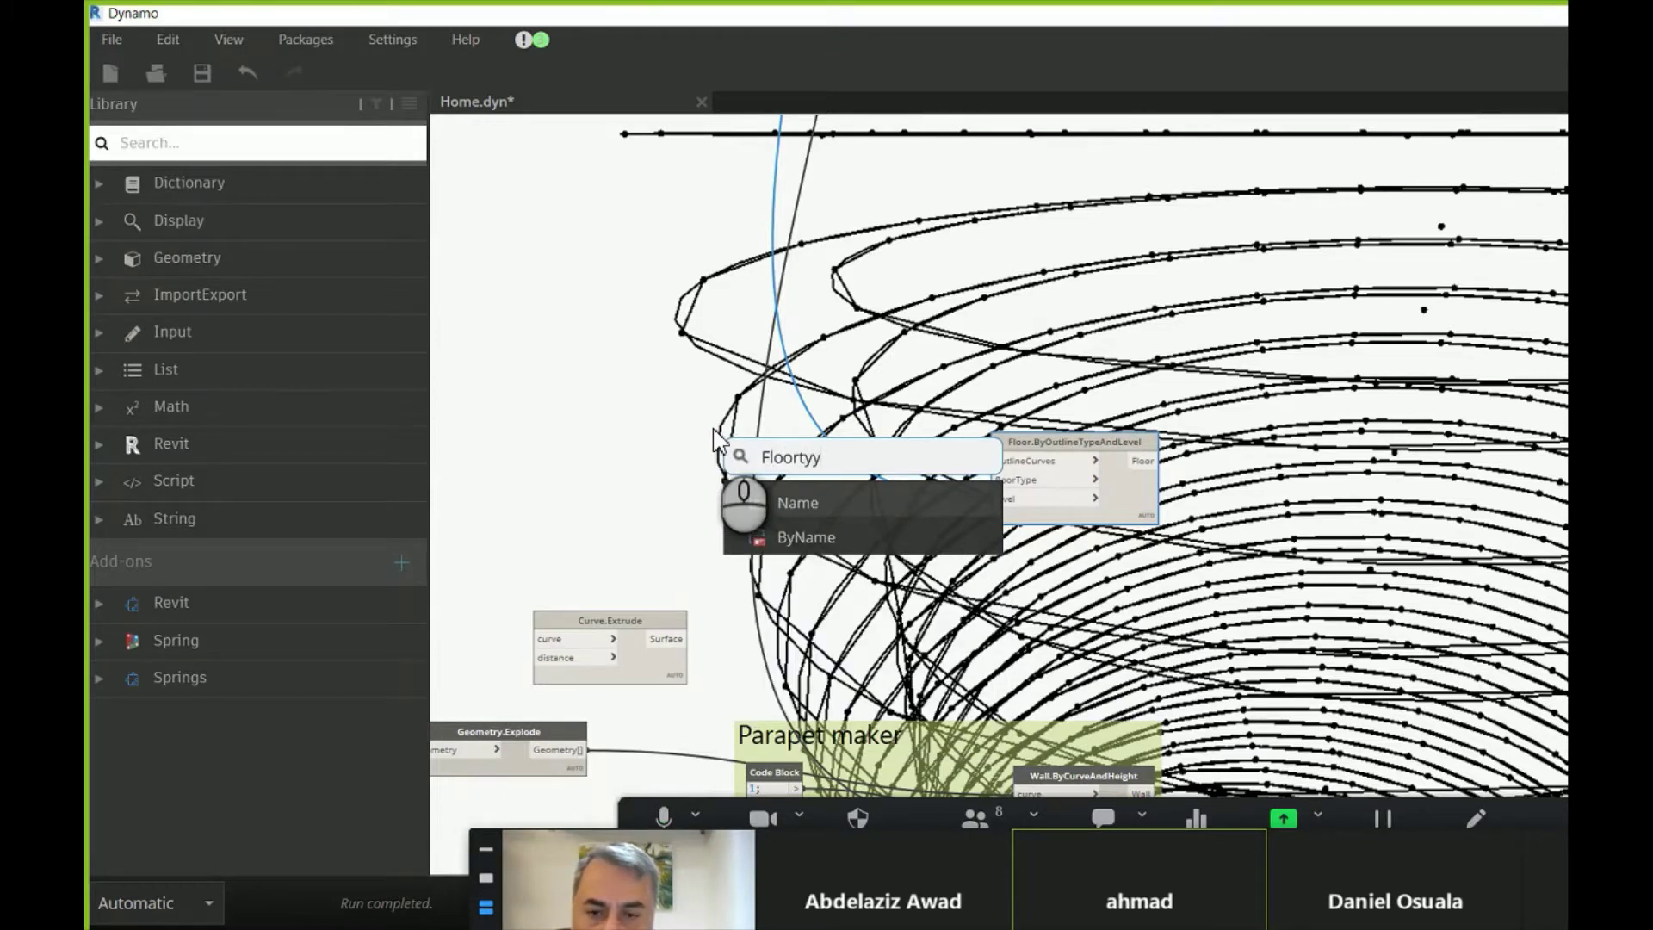
pyautogui.write('pe')
pyautogui.press('BackSpace')
pyautogui.press('BackSpace')
pyautogui.press('BackSpace')
pyautogui.press('BackSpace')
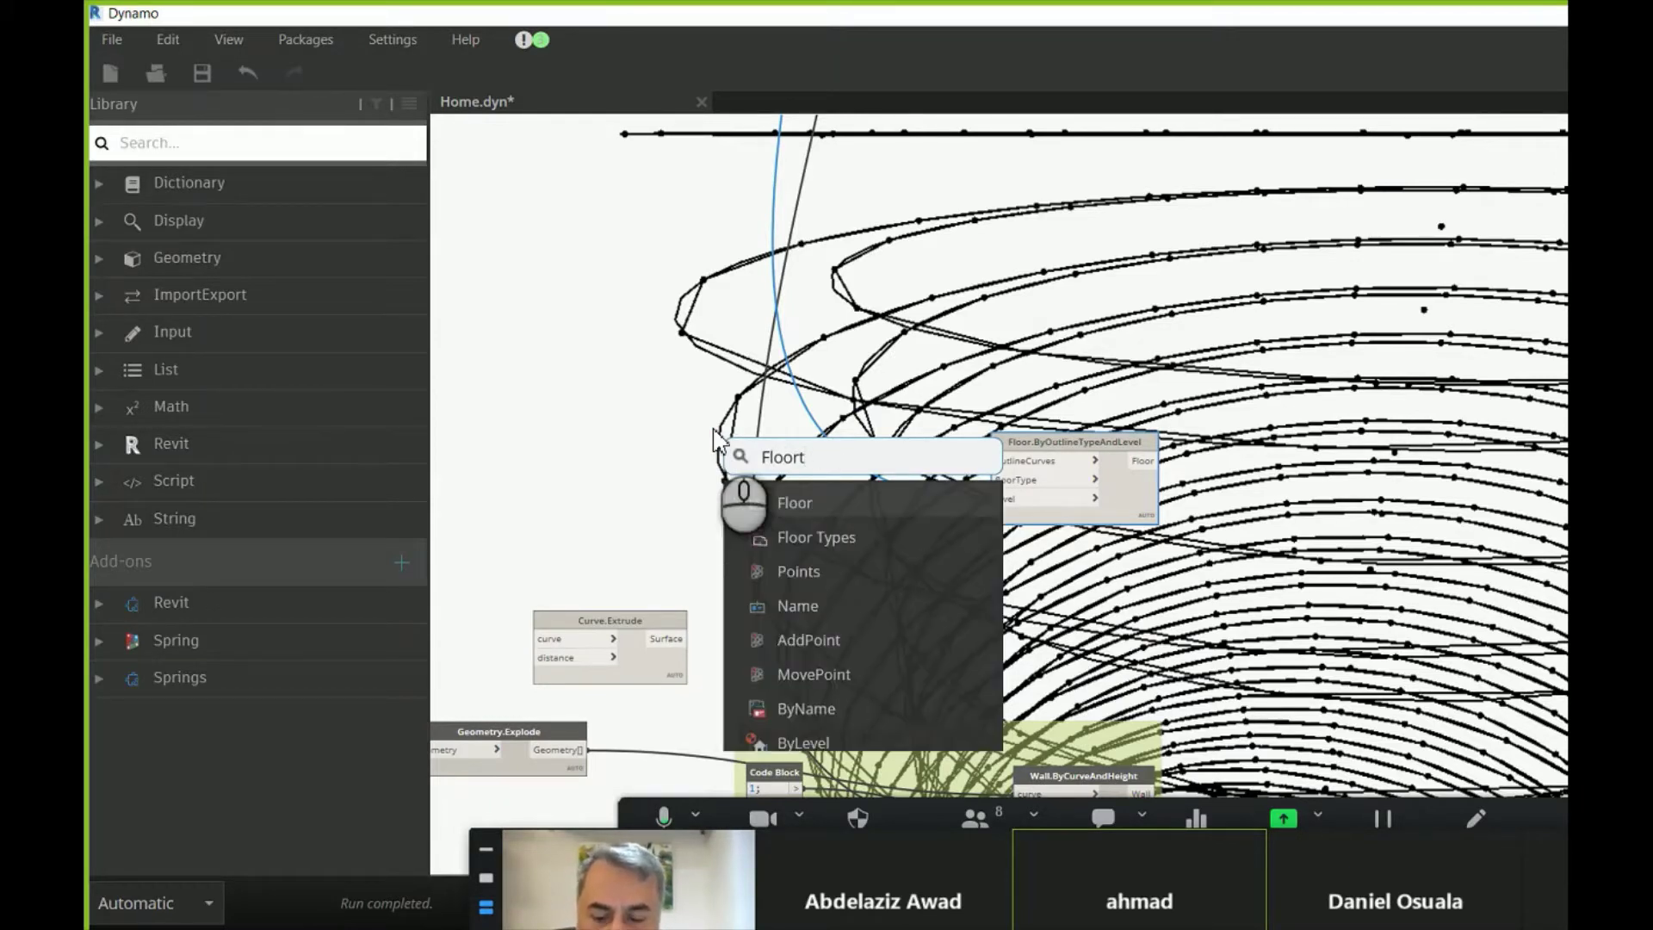
pyautogui.write('ype')
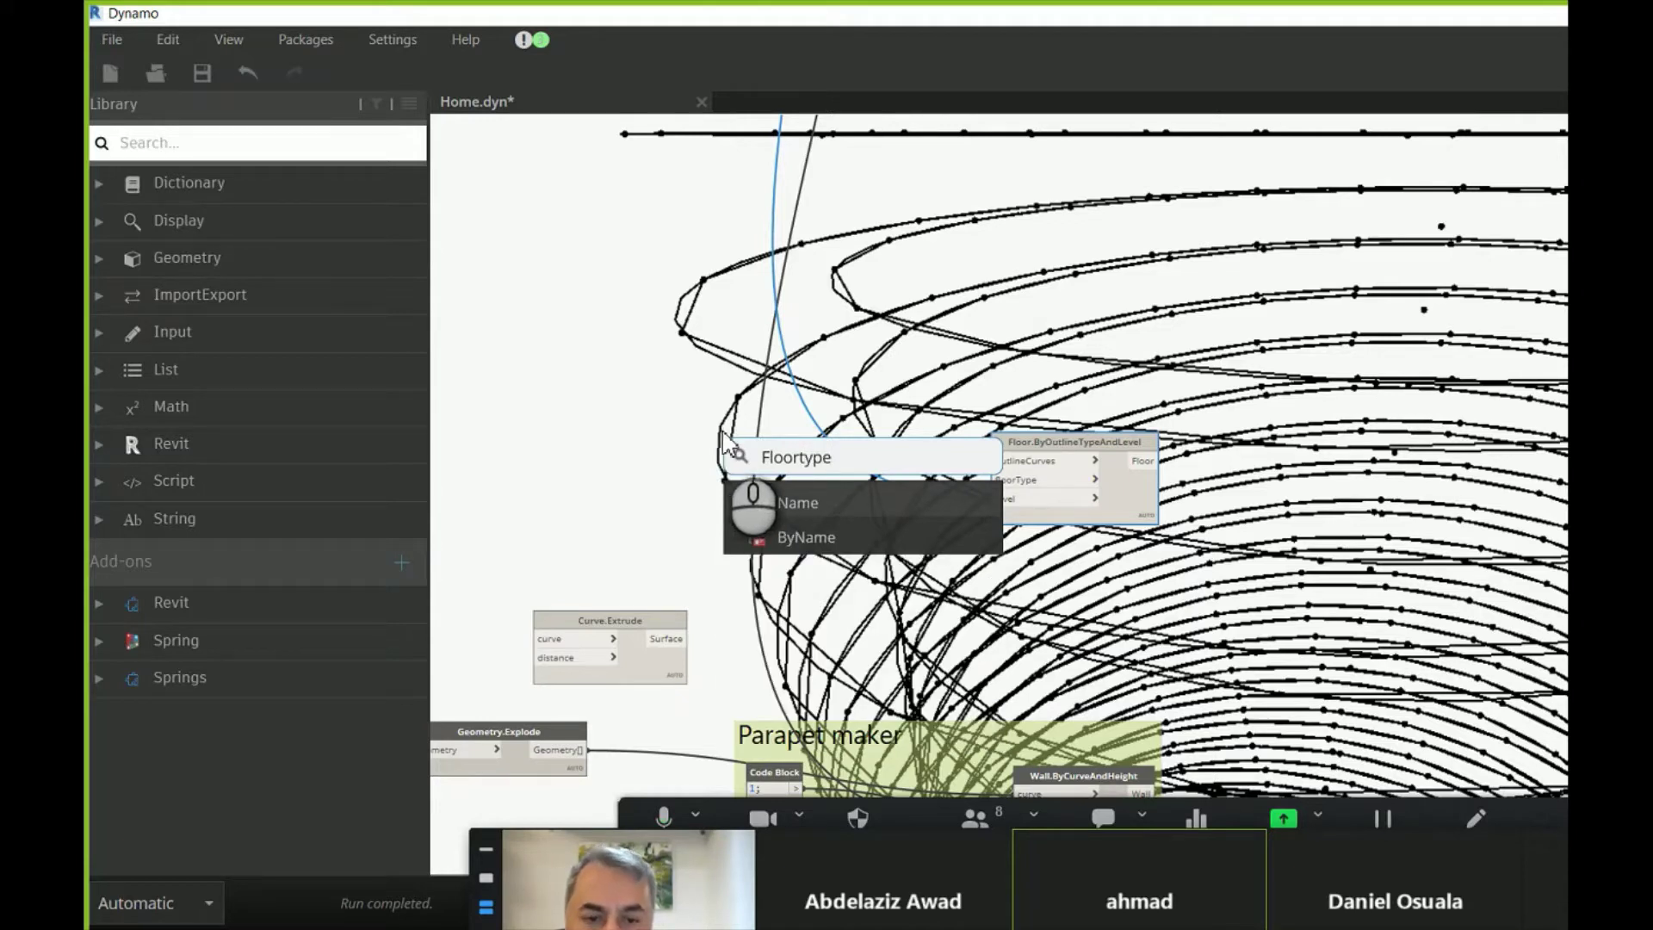
pyautogui.click(792, 503)
pyautogui.moveTo(831, 529); pyautogui.dragTo(680, 301)
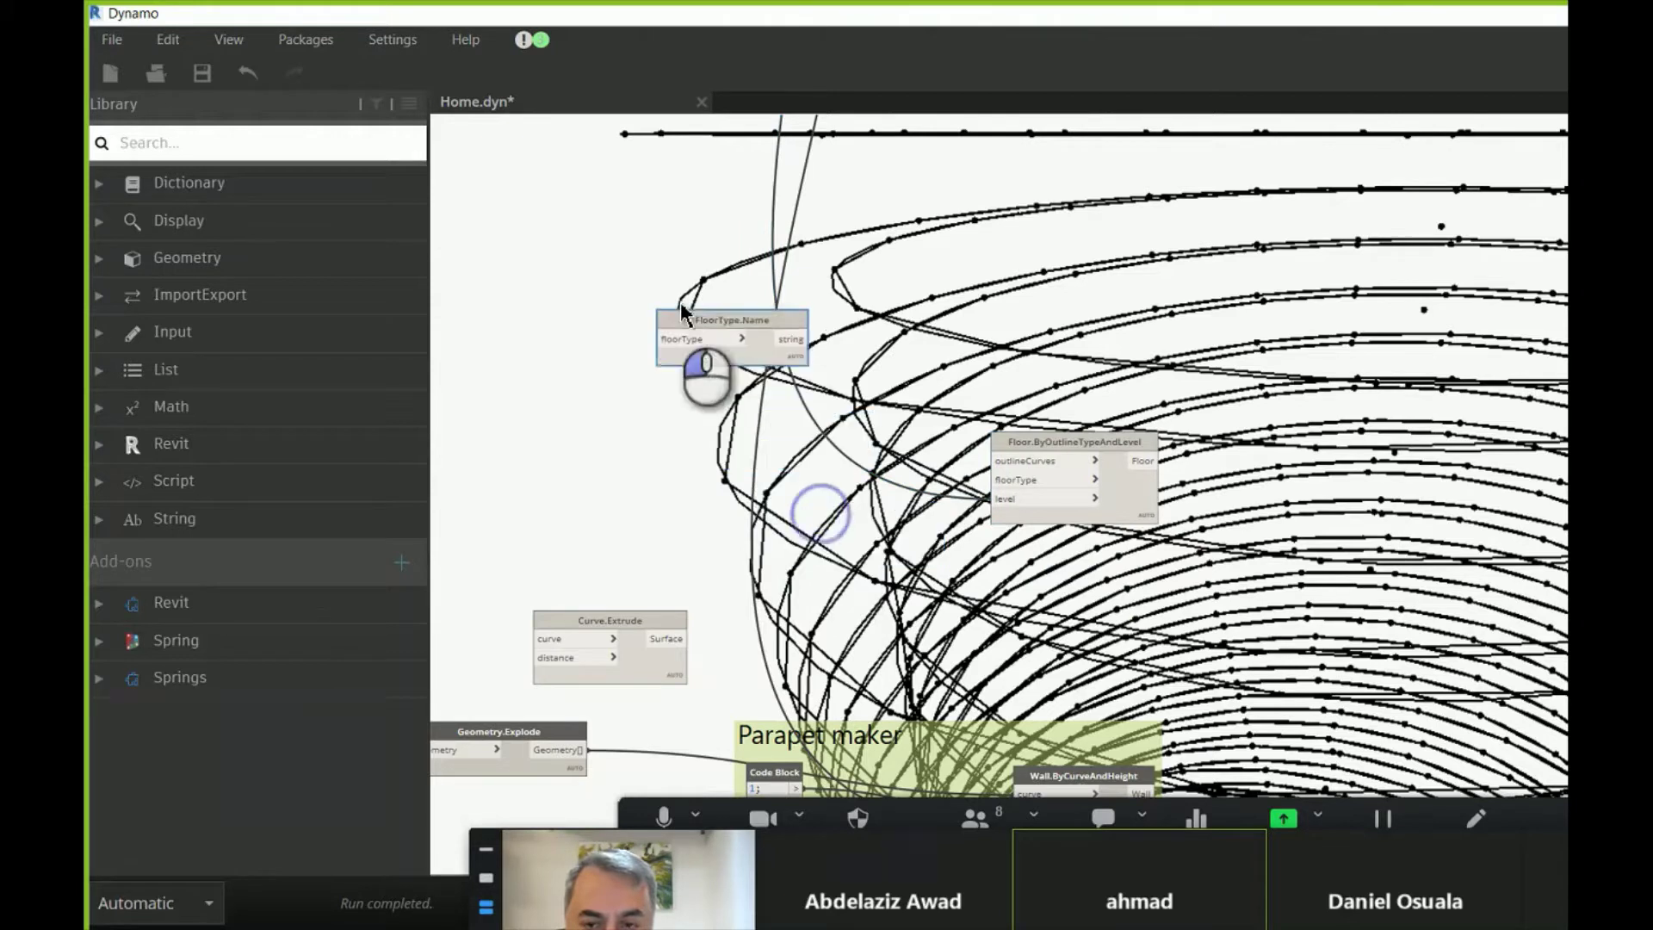
# - Add a Floor Types node beside the Floor.ByOutlineTypeAndLevel node and delete the unneeded FloorType.Name node
pyautogui.rightClick(723, 435)
pyautogui.write('Floor Type')
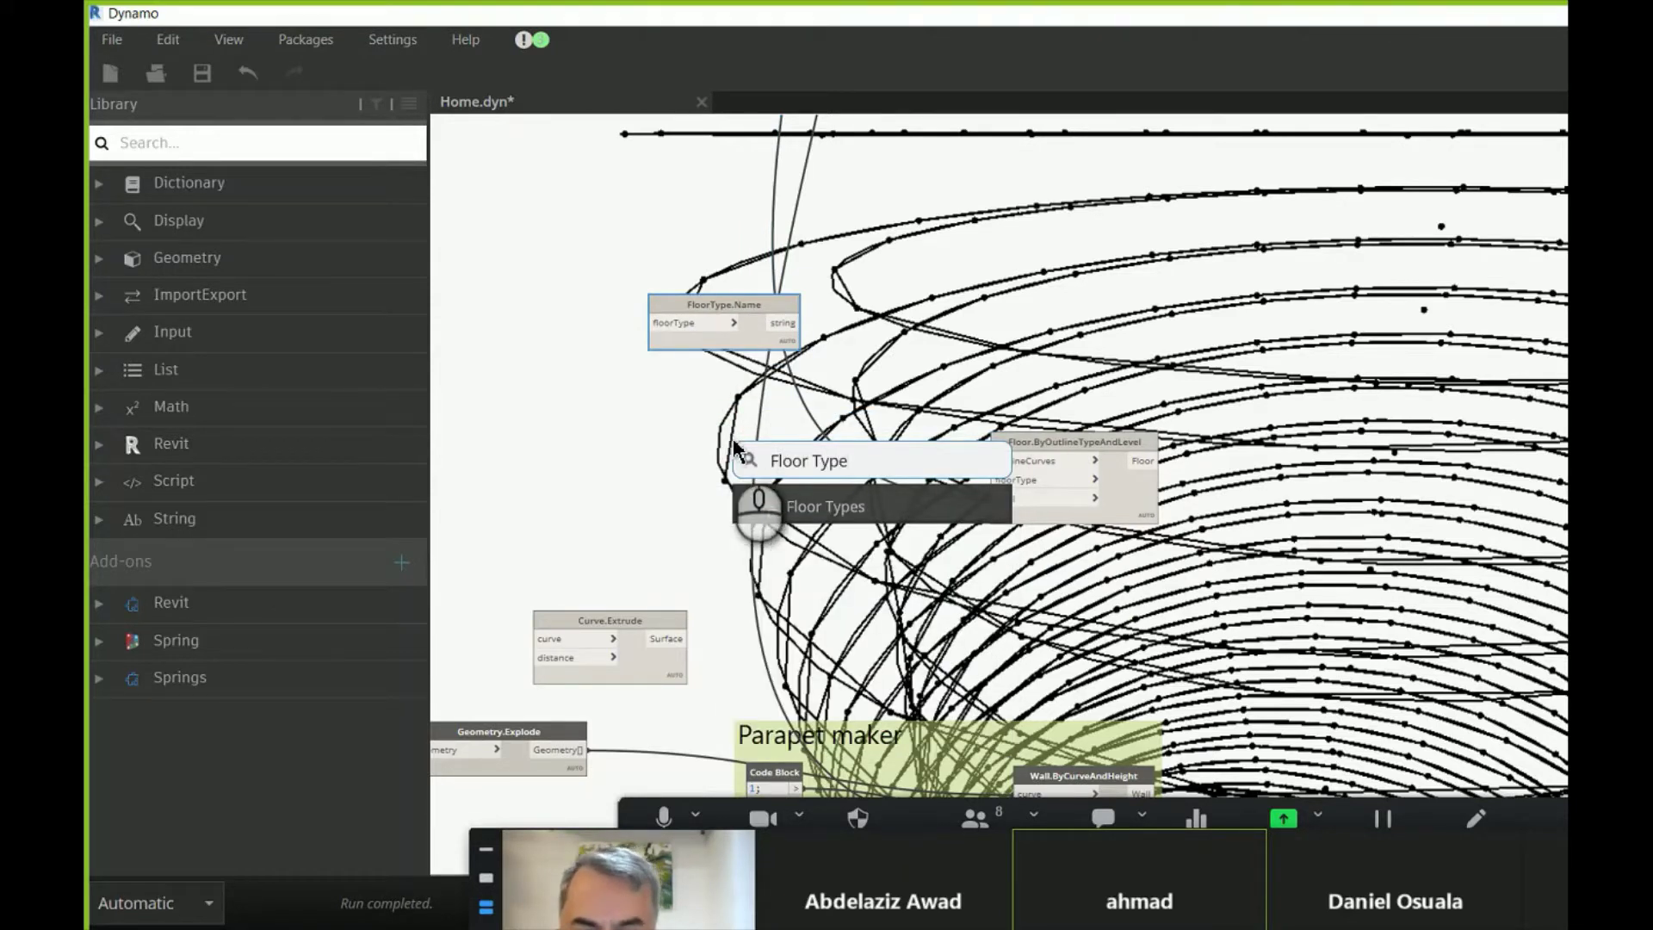
pyautogui.click(825, 506)
pyautogui.moveTo(848, 493); pyautogui.dragTo(708, 366)
pyautogui.click(723, 306)
pyautogui.press('Delete')
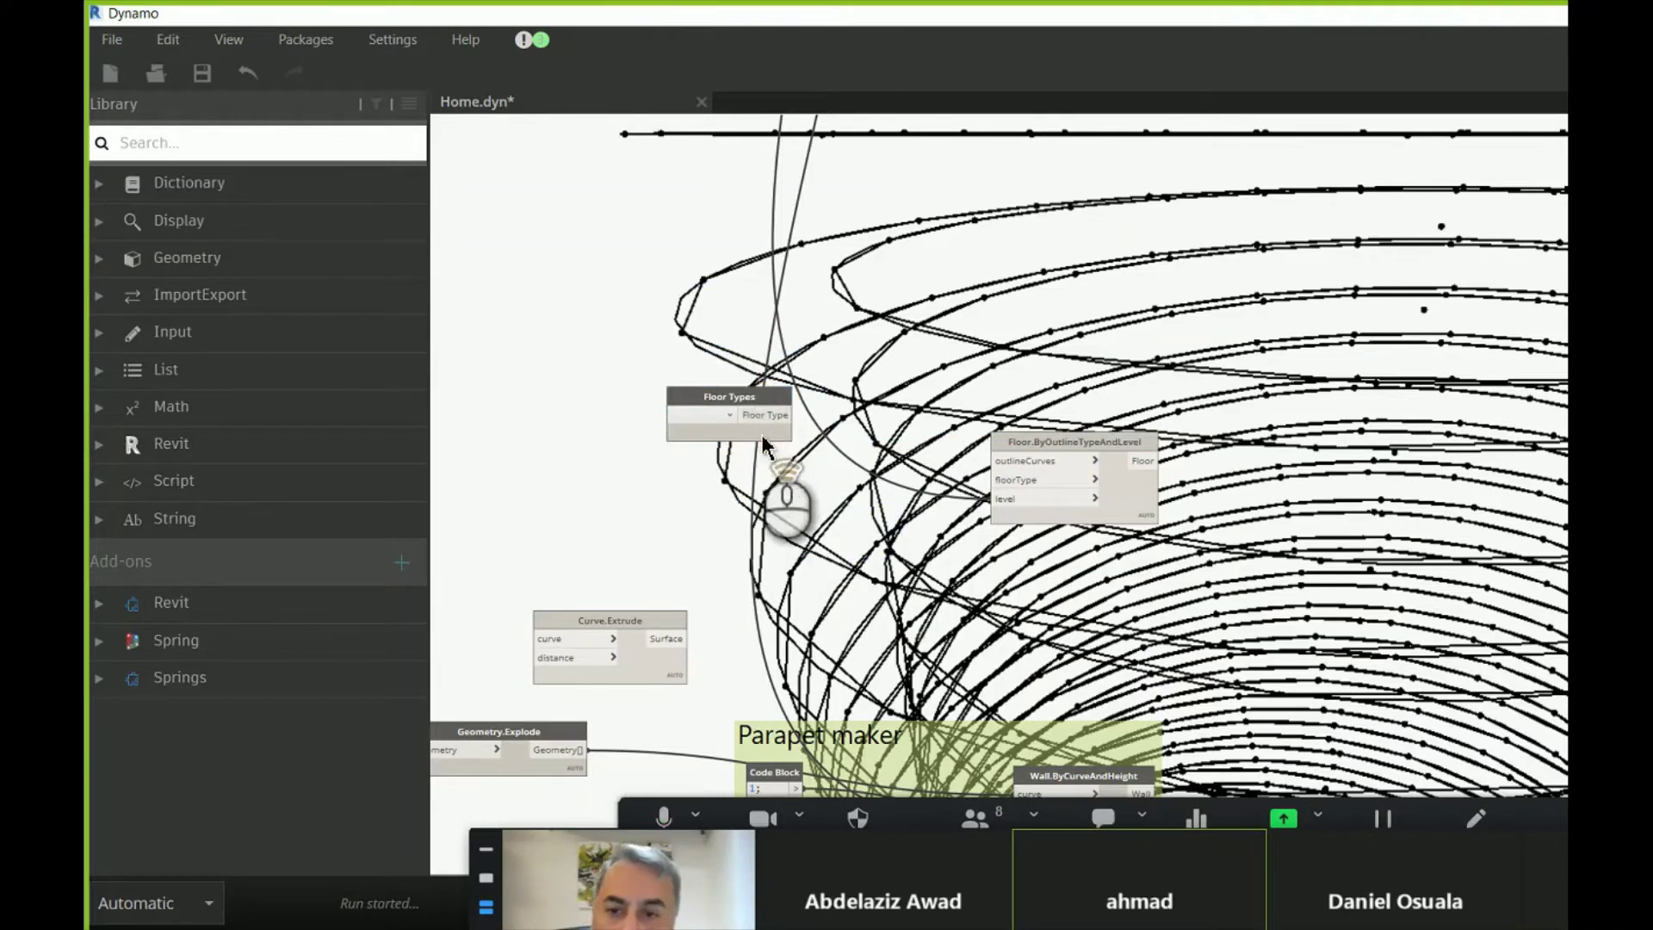
# - Set the Floor Types node to Generic 150mm, connect it to the floorType input, and move it closer to the floor node
pyautogui.scroll(2, 763, 444)
pyautogui.click(719, 419)
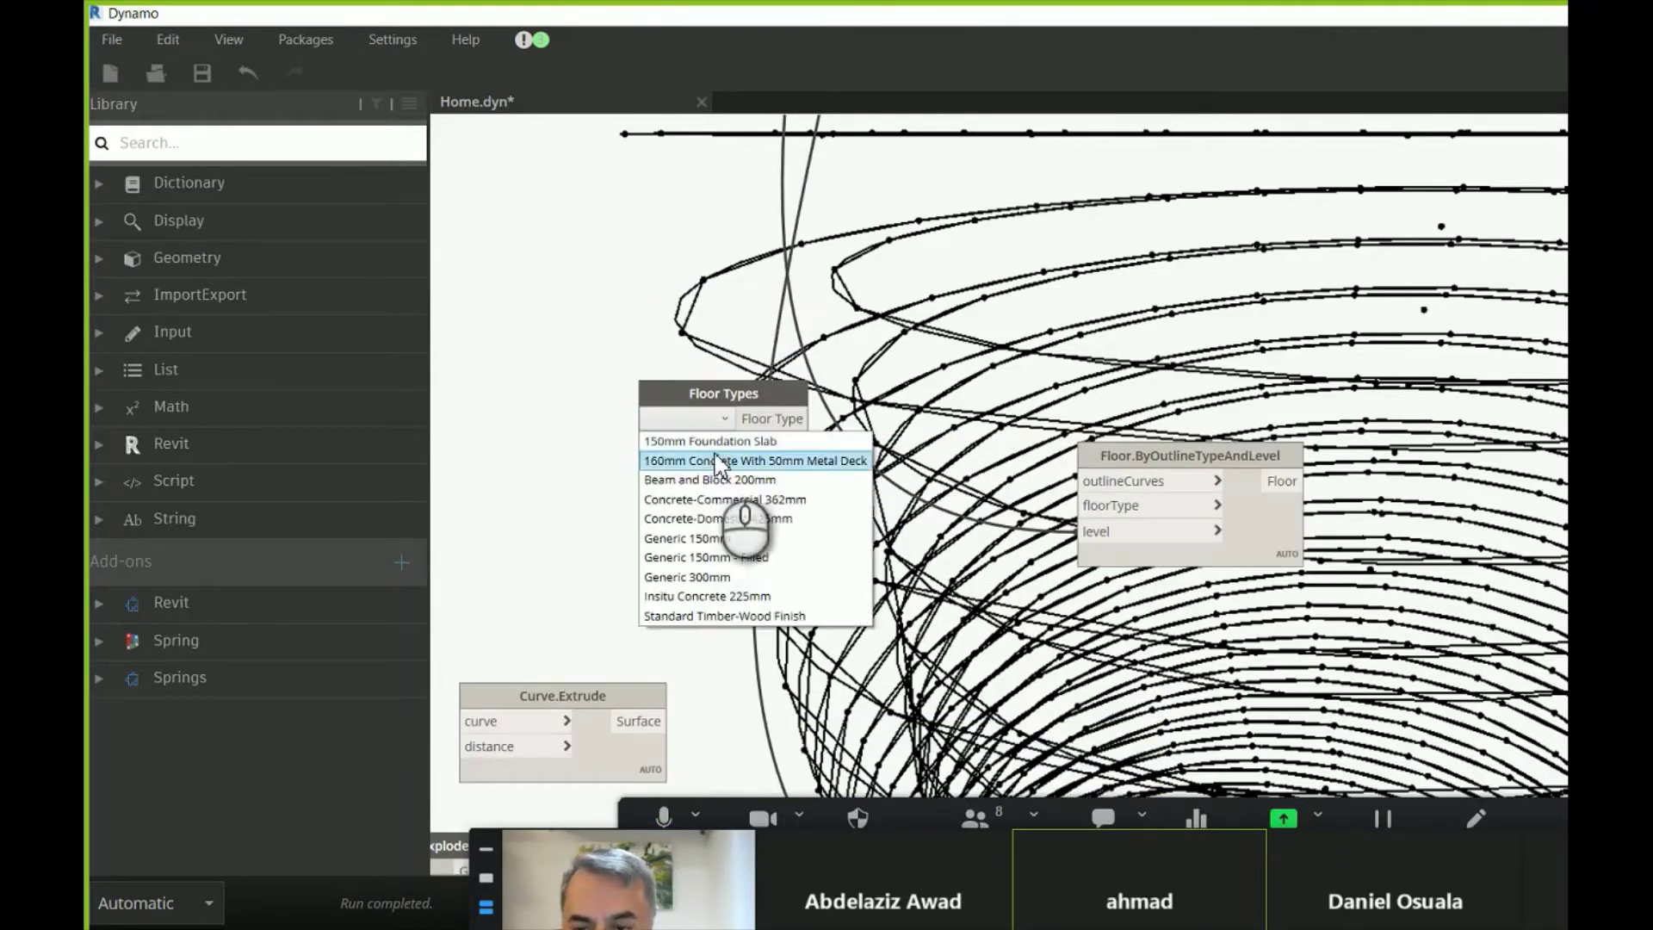
pyautogui.click(694, 539)
pyautogui.moveTo(822, 419); pyautogui.dragTo(1089, 508)
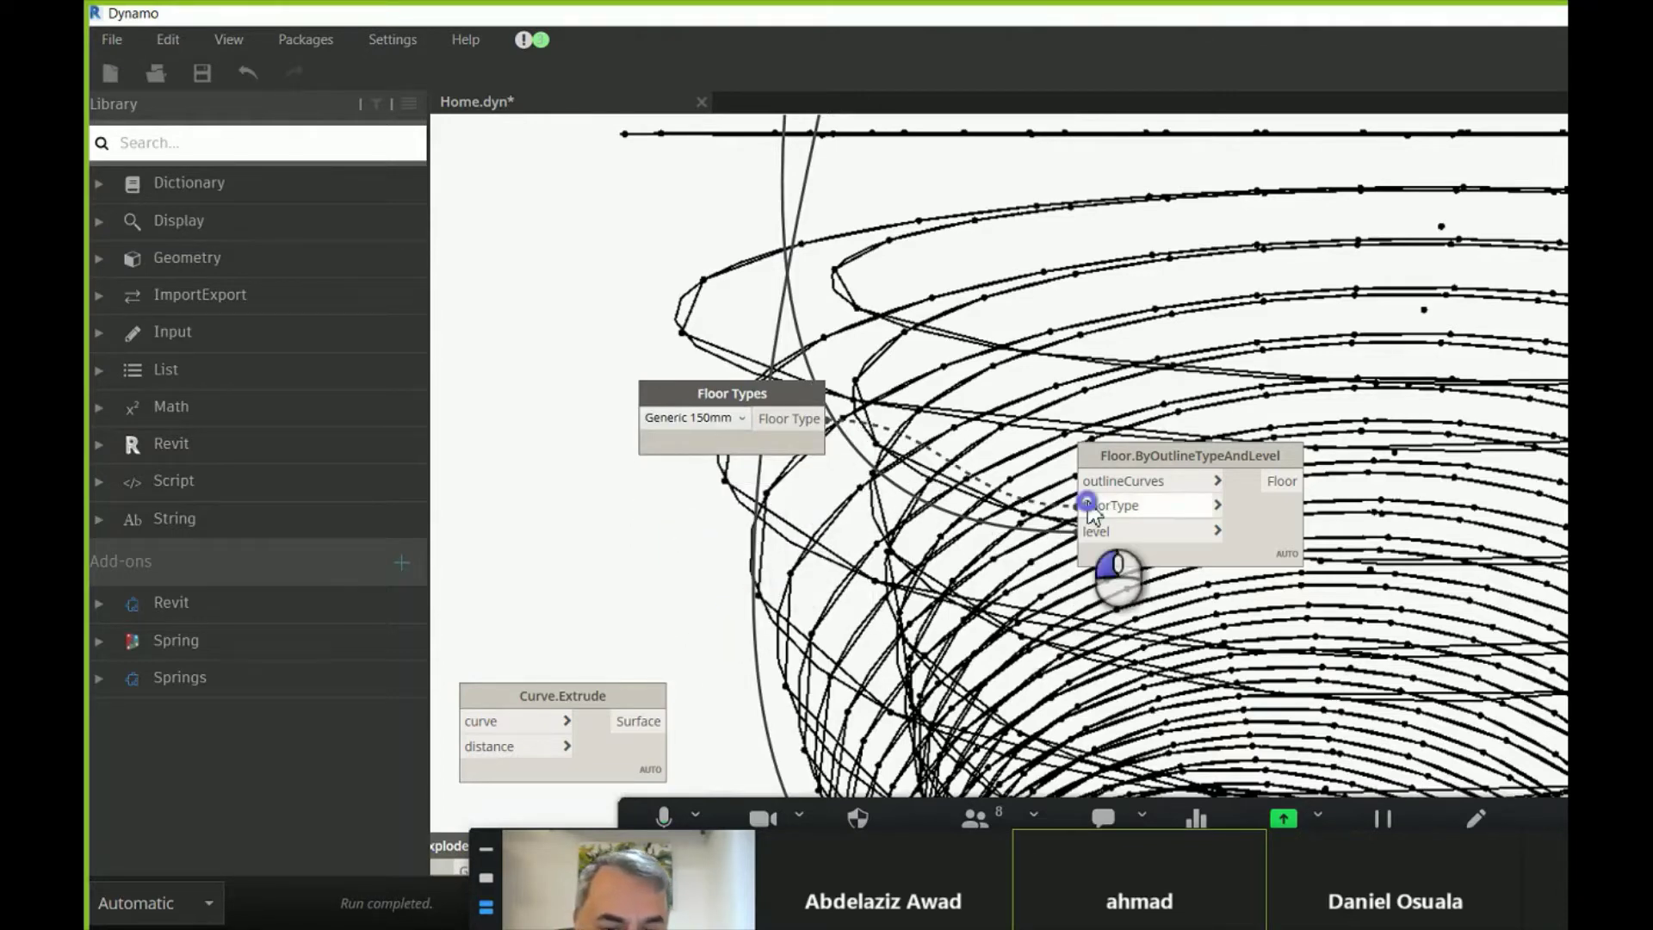
pyautogui.moveTo(759, 419); pyautogui.dragTo(841, 554)
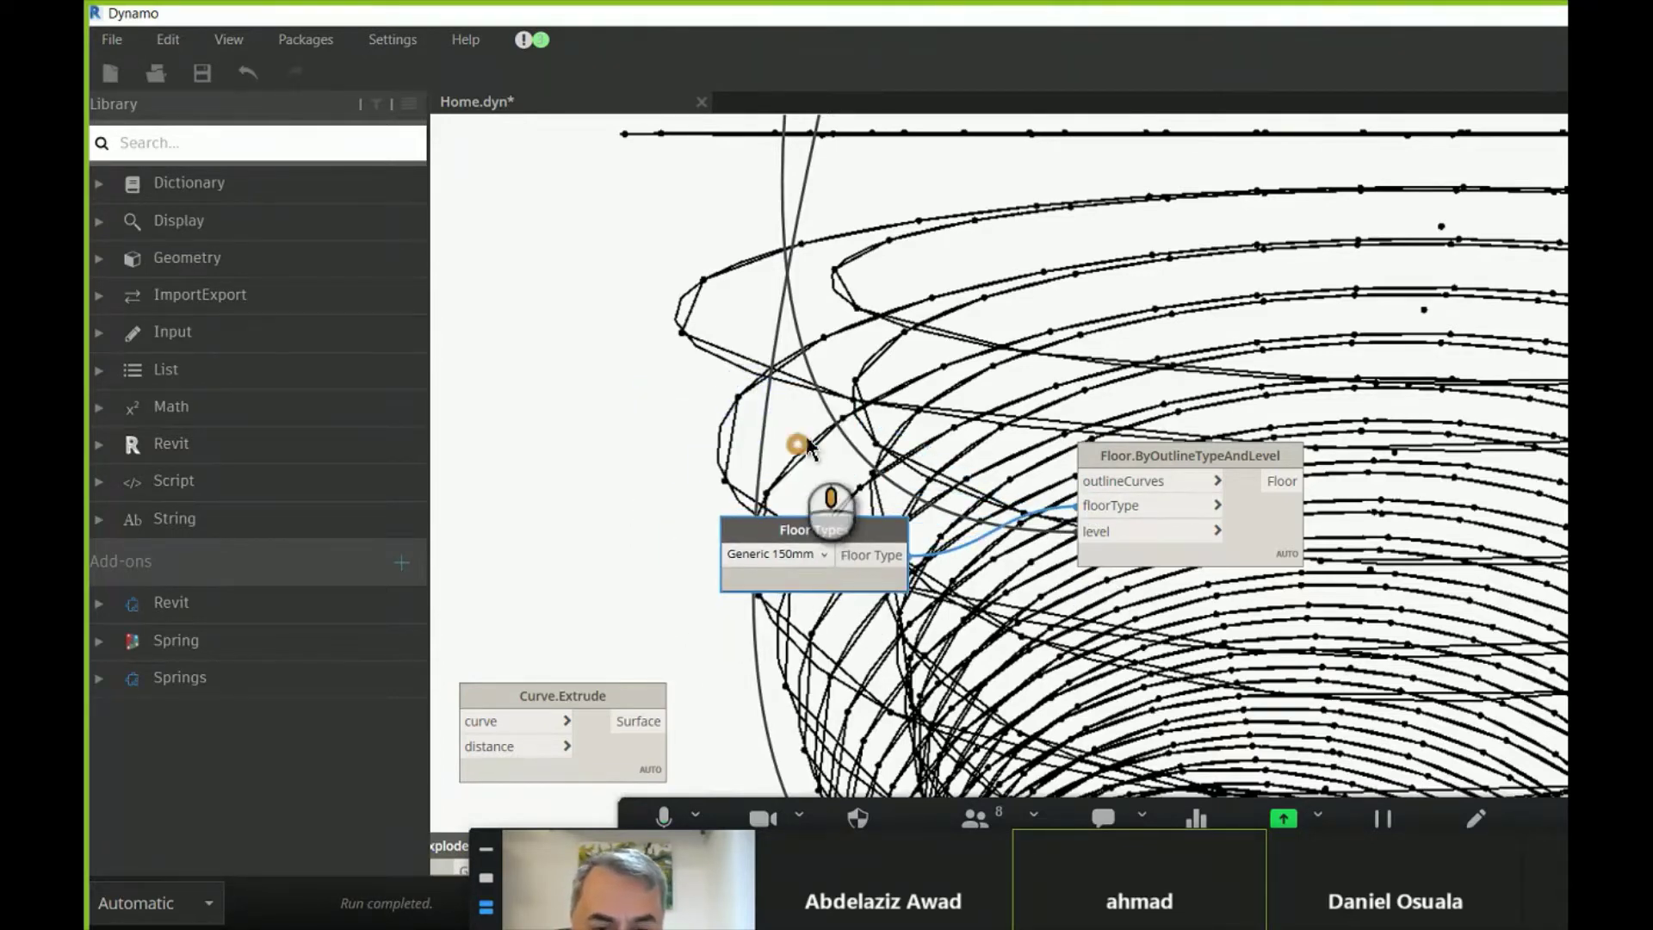
# - Move the Geometry.Explode node further away from the Polygon.ByPoints node to widen the gap between them
pyautogui.moveTo(808, 446); pyautogui.dragTo(936, 241, button='middle')
pyautogui.click(1270, 258)
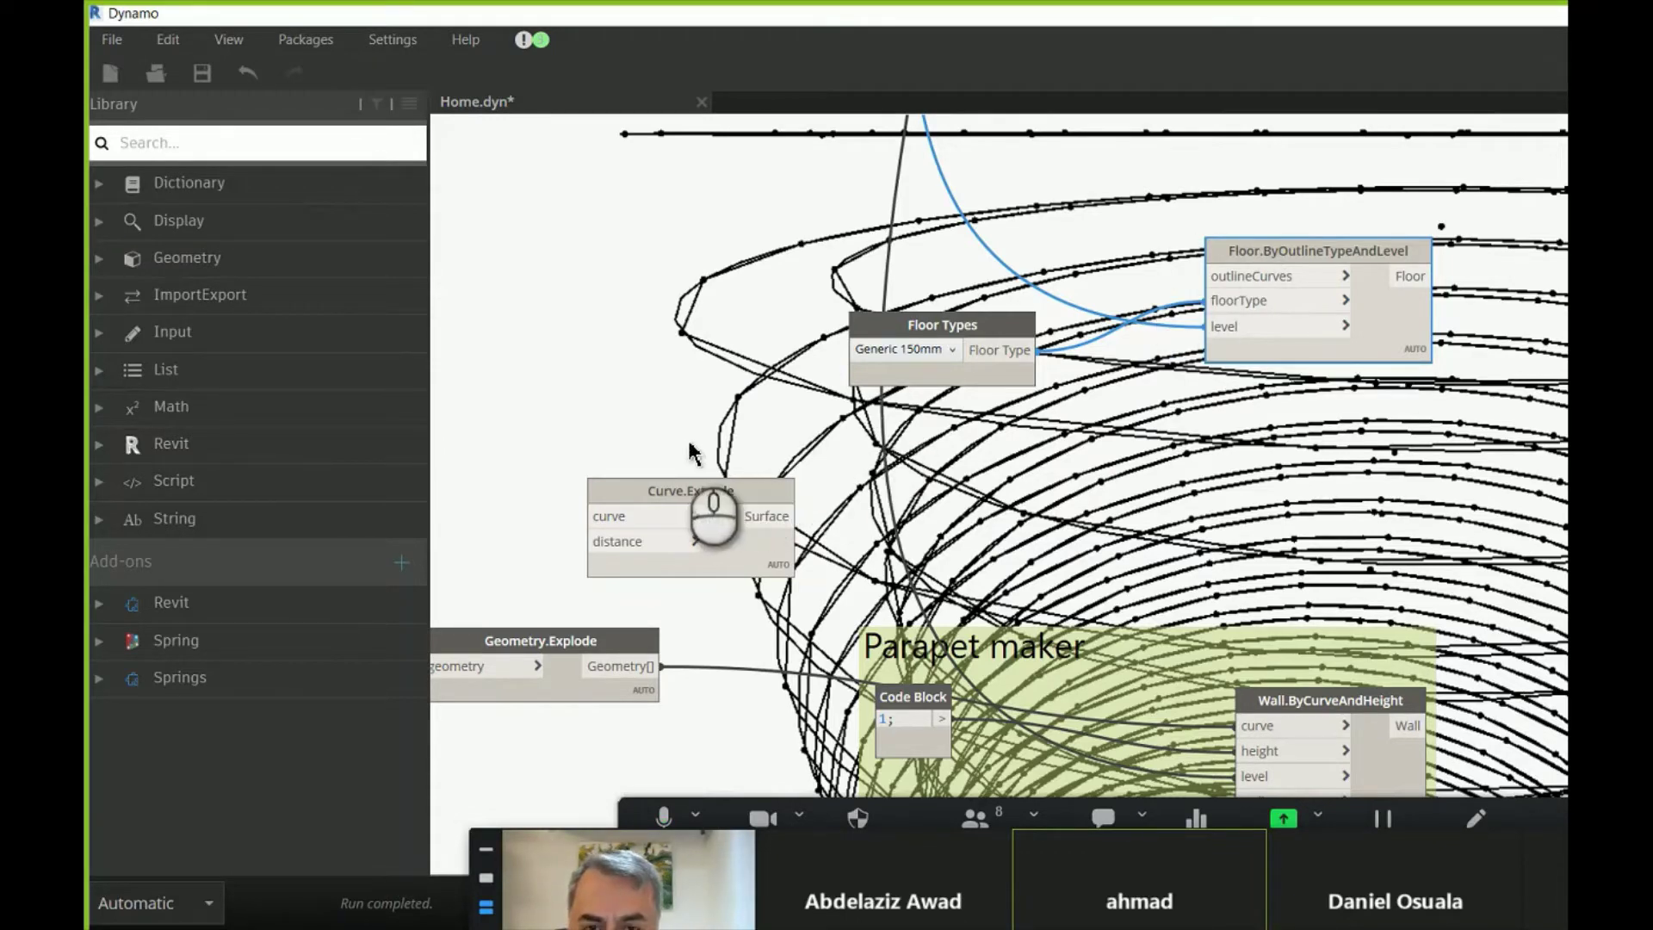
pyautogui.moveTo(695, 449); pyautogui.dragTo(792, 422, button='middle')
pyautogui.moveTo(1378, 257)
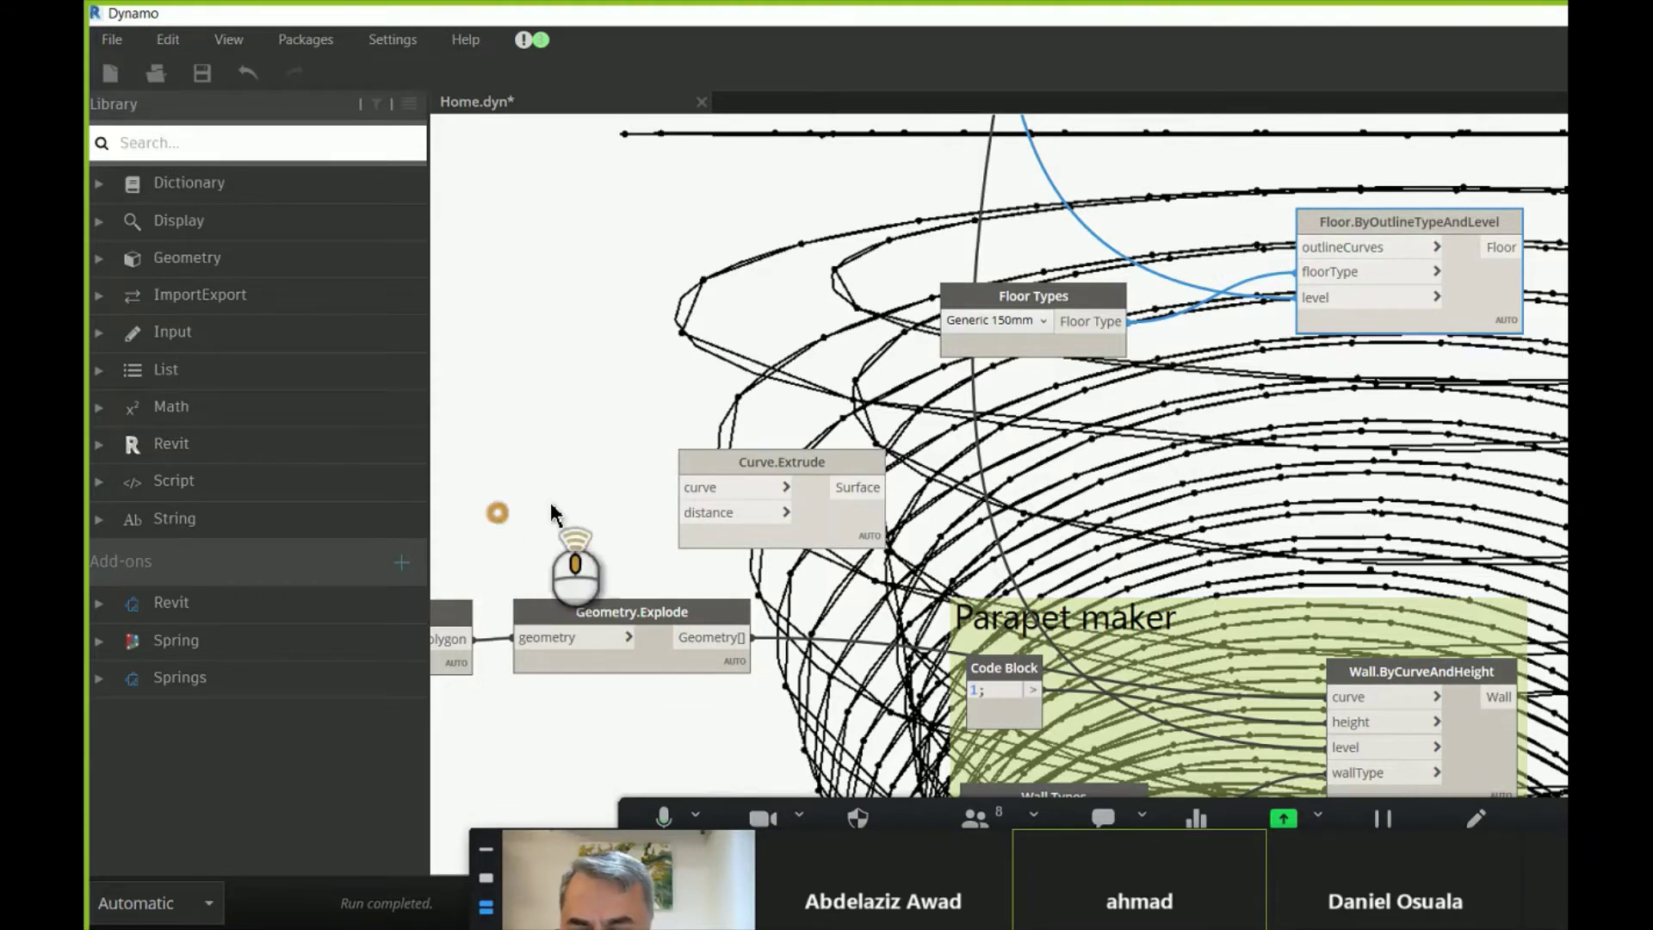
pyautogui.scroll(2, 554, 516)
pyautogui.moveTo(554, 516); pyautogui.dragTo(732, 475, button='middle')
pyautogui.moveTo(797, 603); pyautogui.dragTo(871, 604)
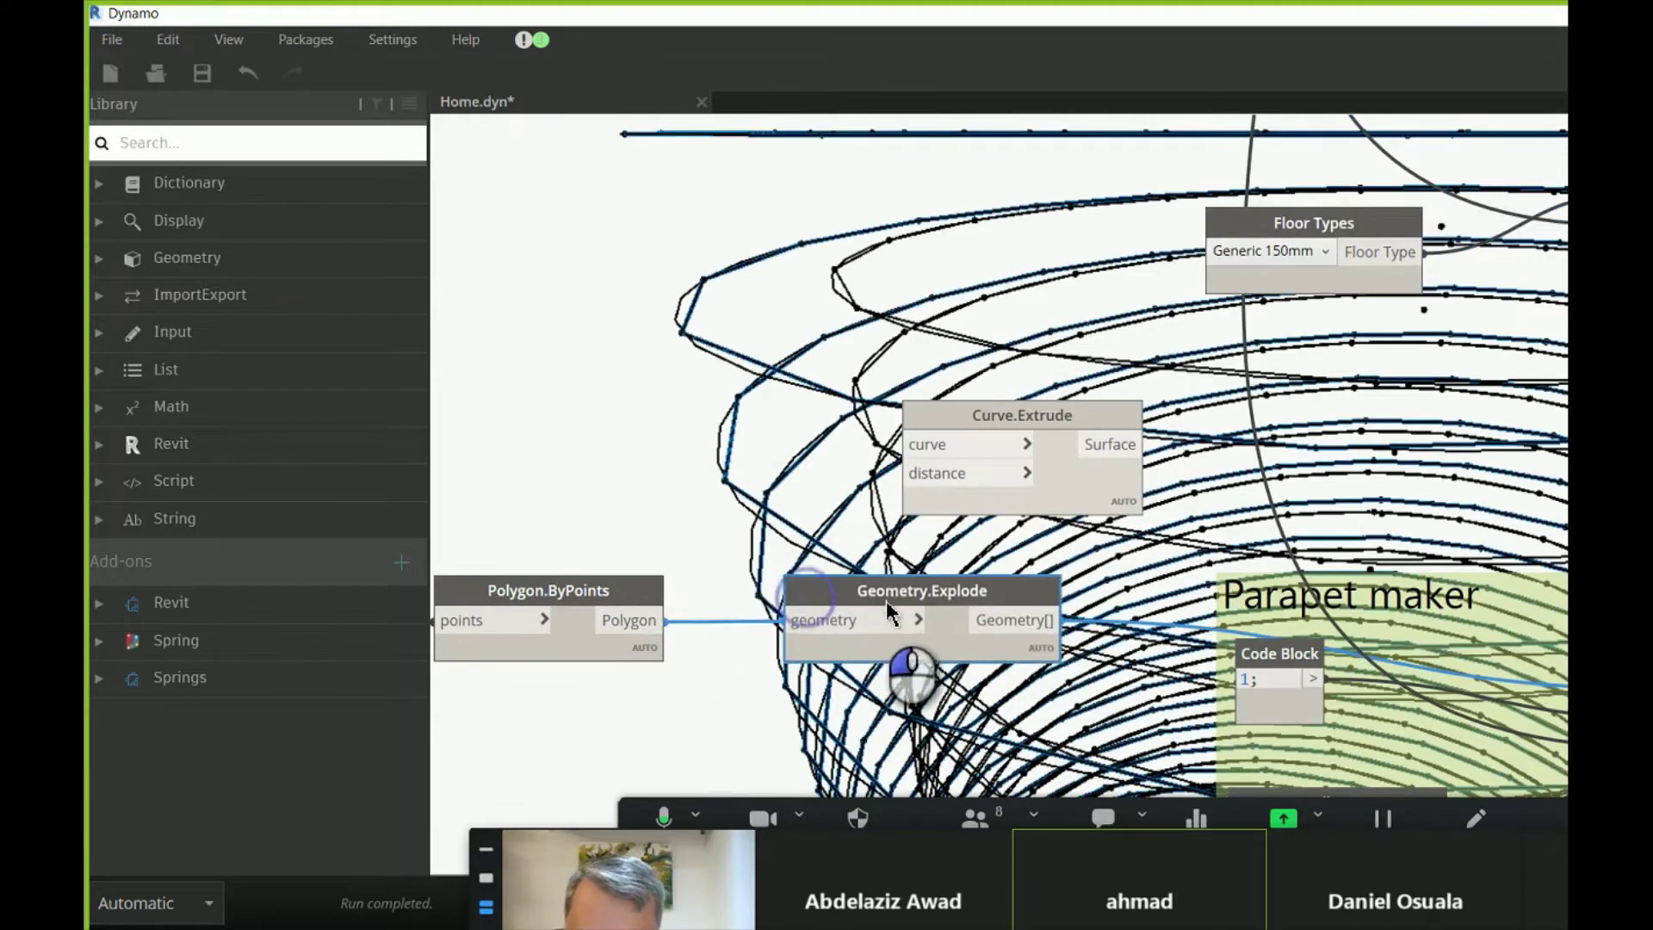
pyautogui.moveTo(635, 623); pyautogui.dragTo(704, 558)
pyautogui.scroll(-5, 704, 558)
pyautogui.scroll(5, 1042, 370)
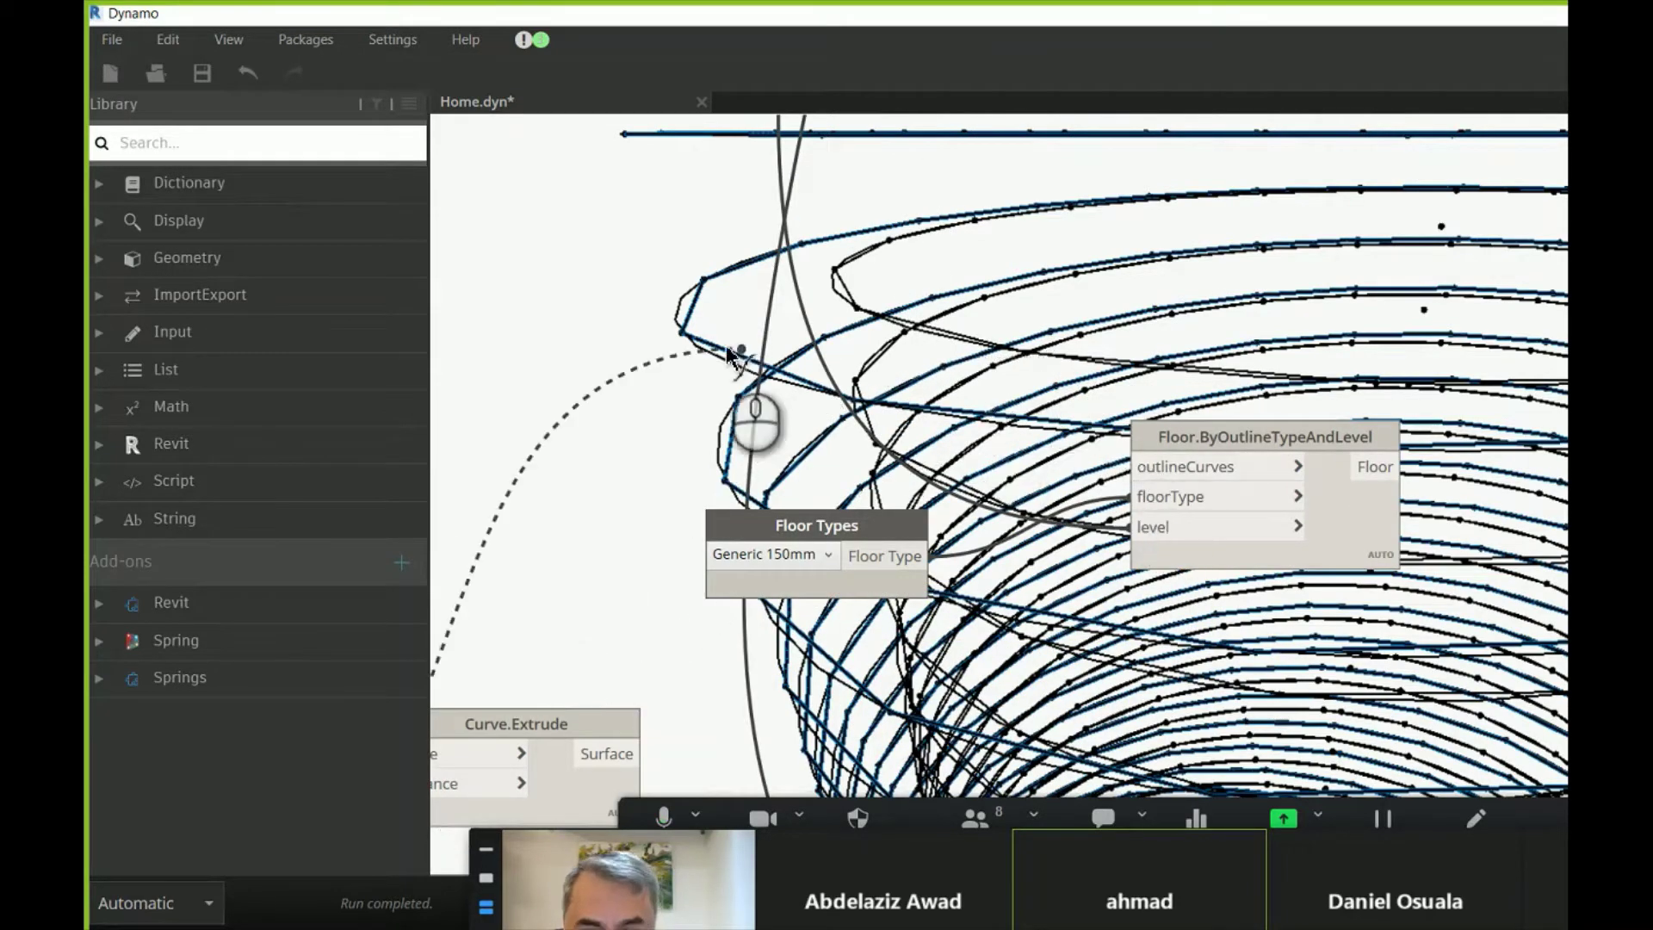
pyautogui.click(702, 314)
# - Save the graph and delete the unused Curve.Extrude node above Geometry.Explode
pyautogui.click(202, 74)
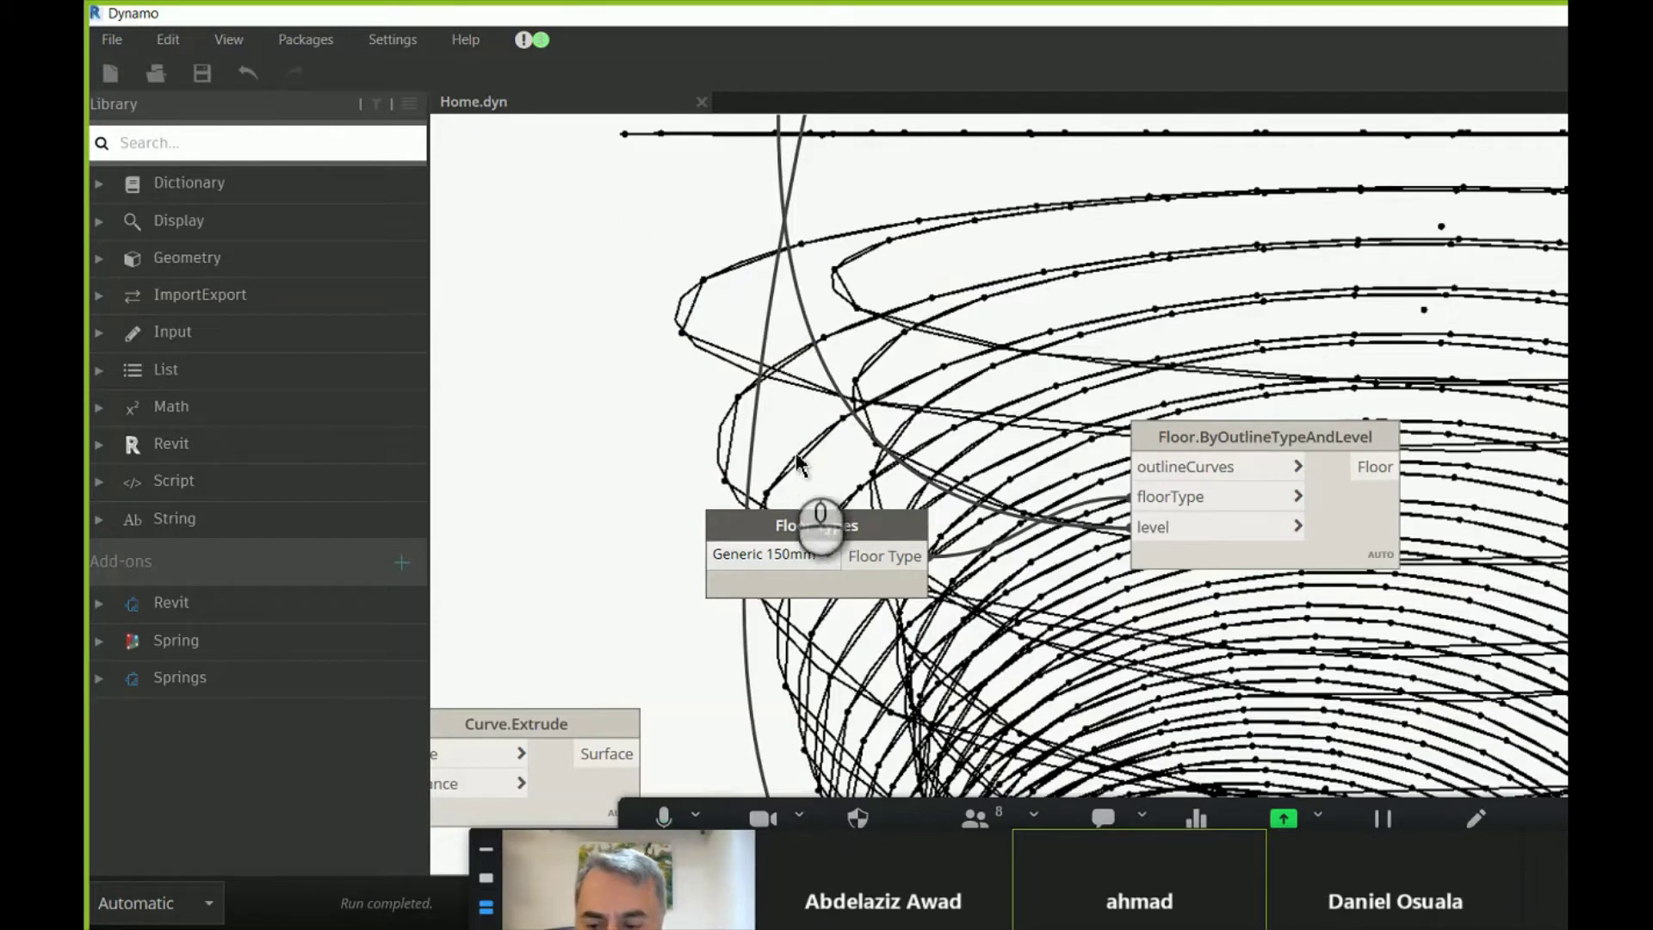
pyautogui.moveTo(764, 510); pyautogui.dragTo(952, 370, button='middle')
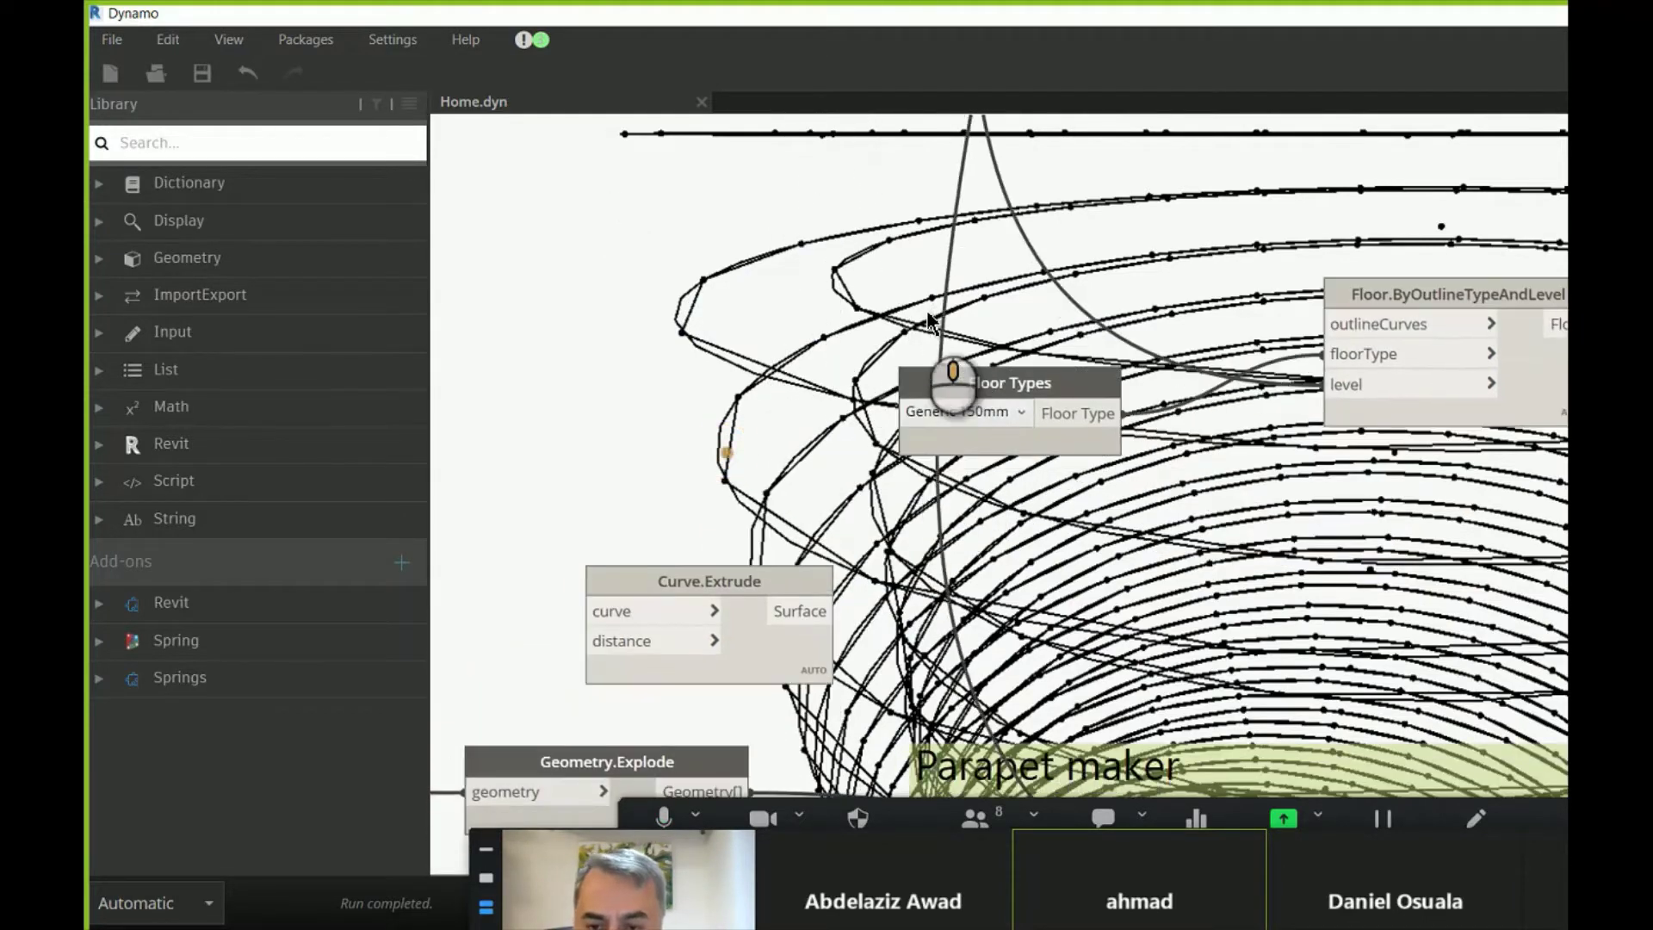
pyautogui.moveTo(728, 603); pyautogui.dragTo(719, 379)
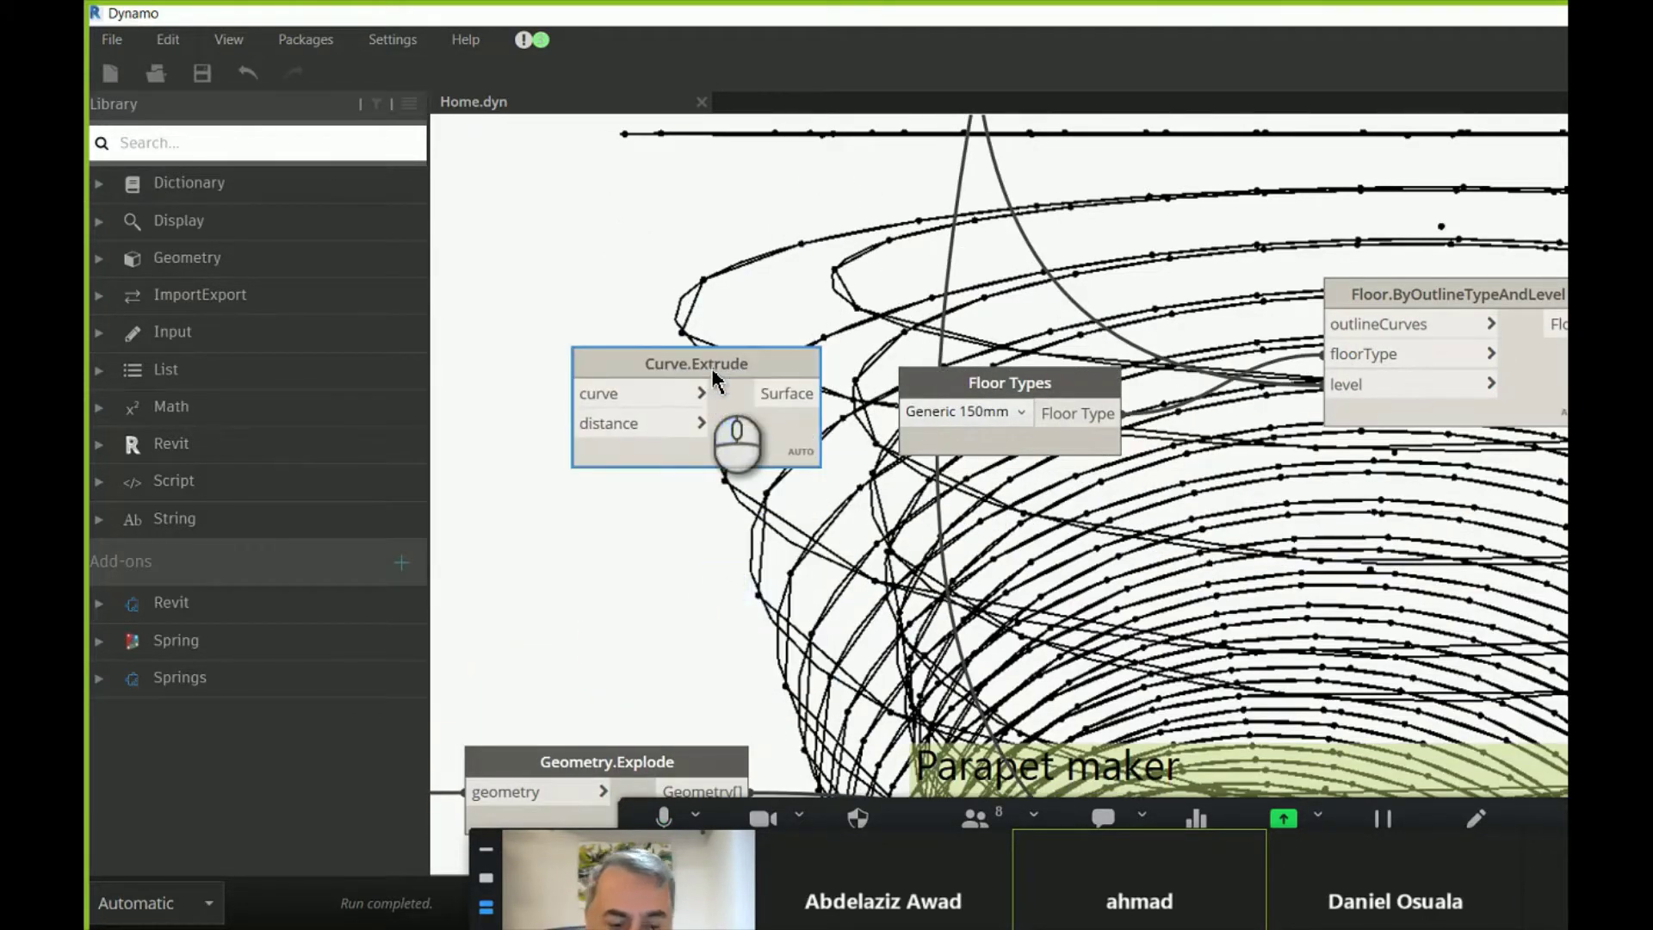
pyautogui.press('Delete')
# - Connect the Polygon output of Polygon.ByPoints to the outlineCurves input of Floor.ByOutlineTypeAndLevel
pyautogui.moveTo(682, 508); pyautogui.dragTo(675, 550, button='middle')
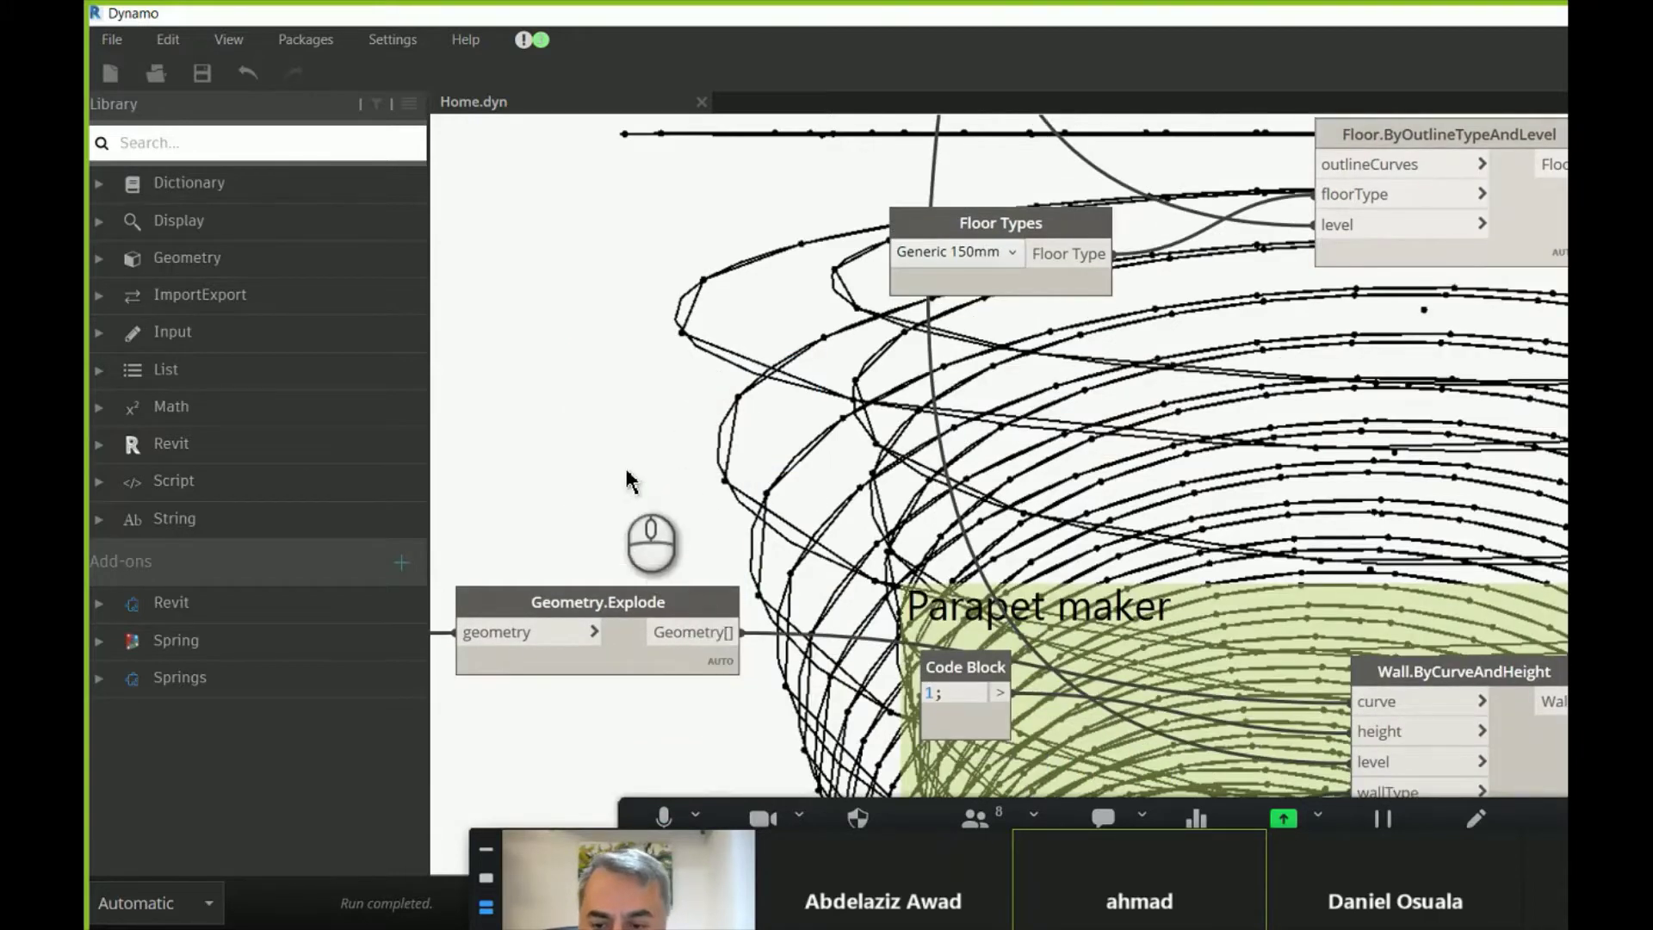
pyautogui.moveTo(627, 480); pyautogui.dragTo(590, 646, button='middle')
pyautogui.click(514, 605)
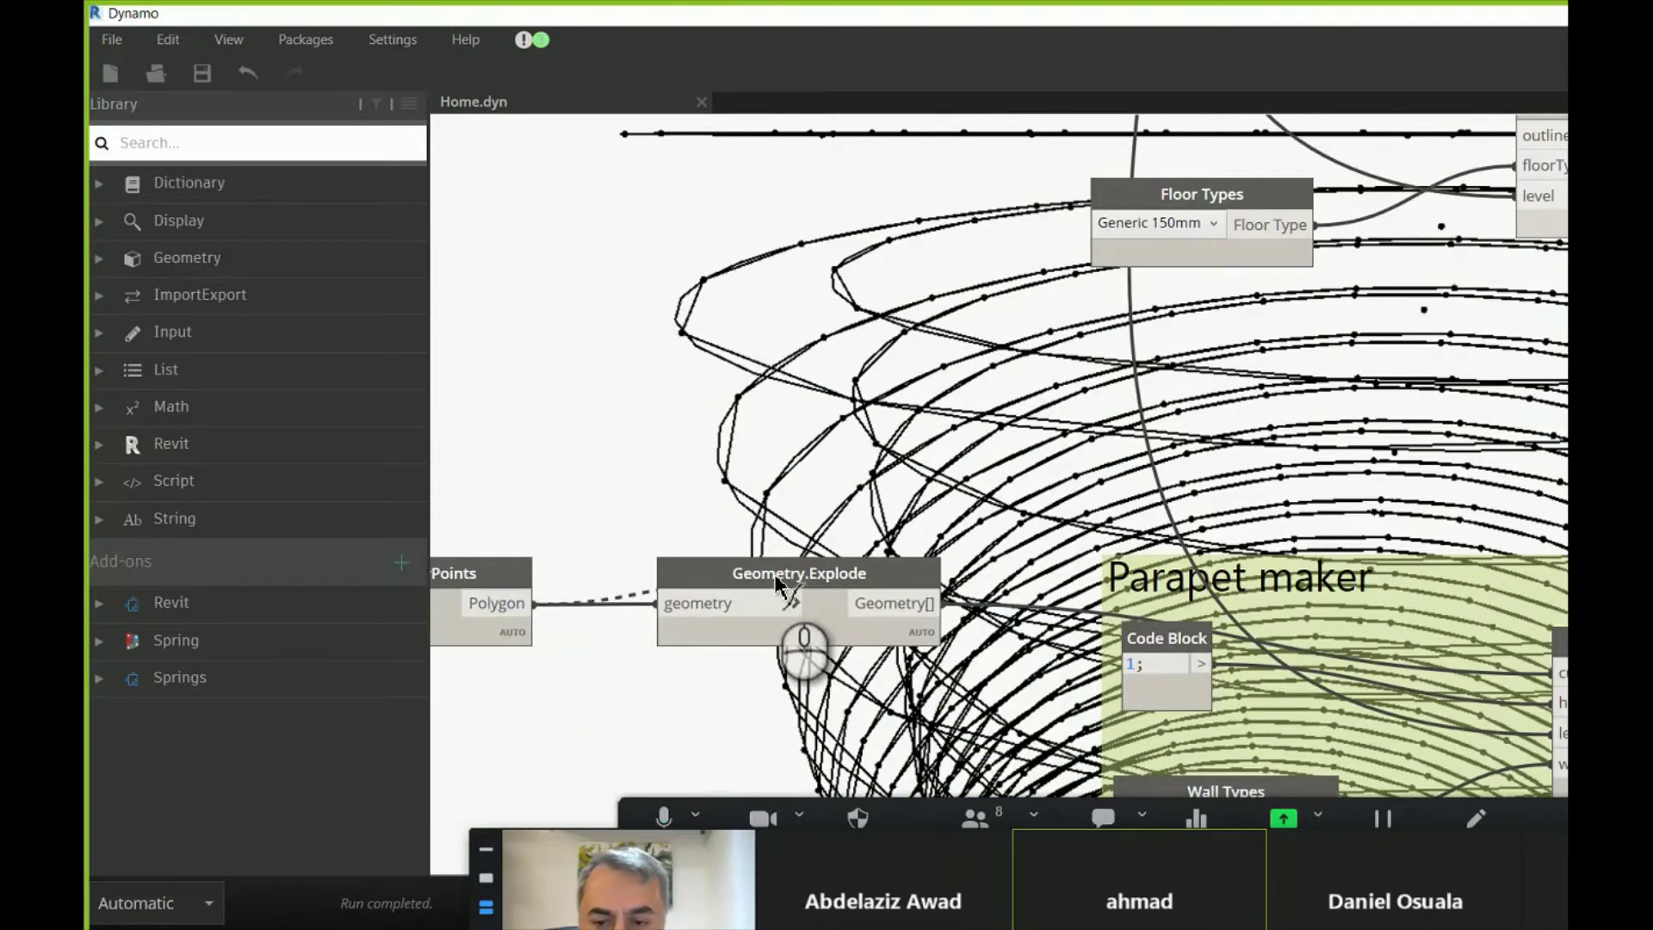
pyautogui.click(929, 601)
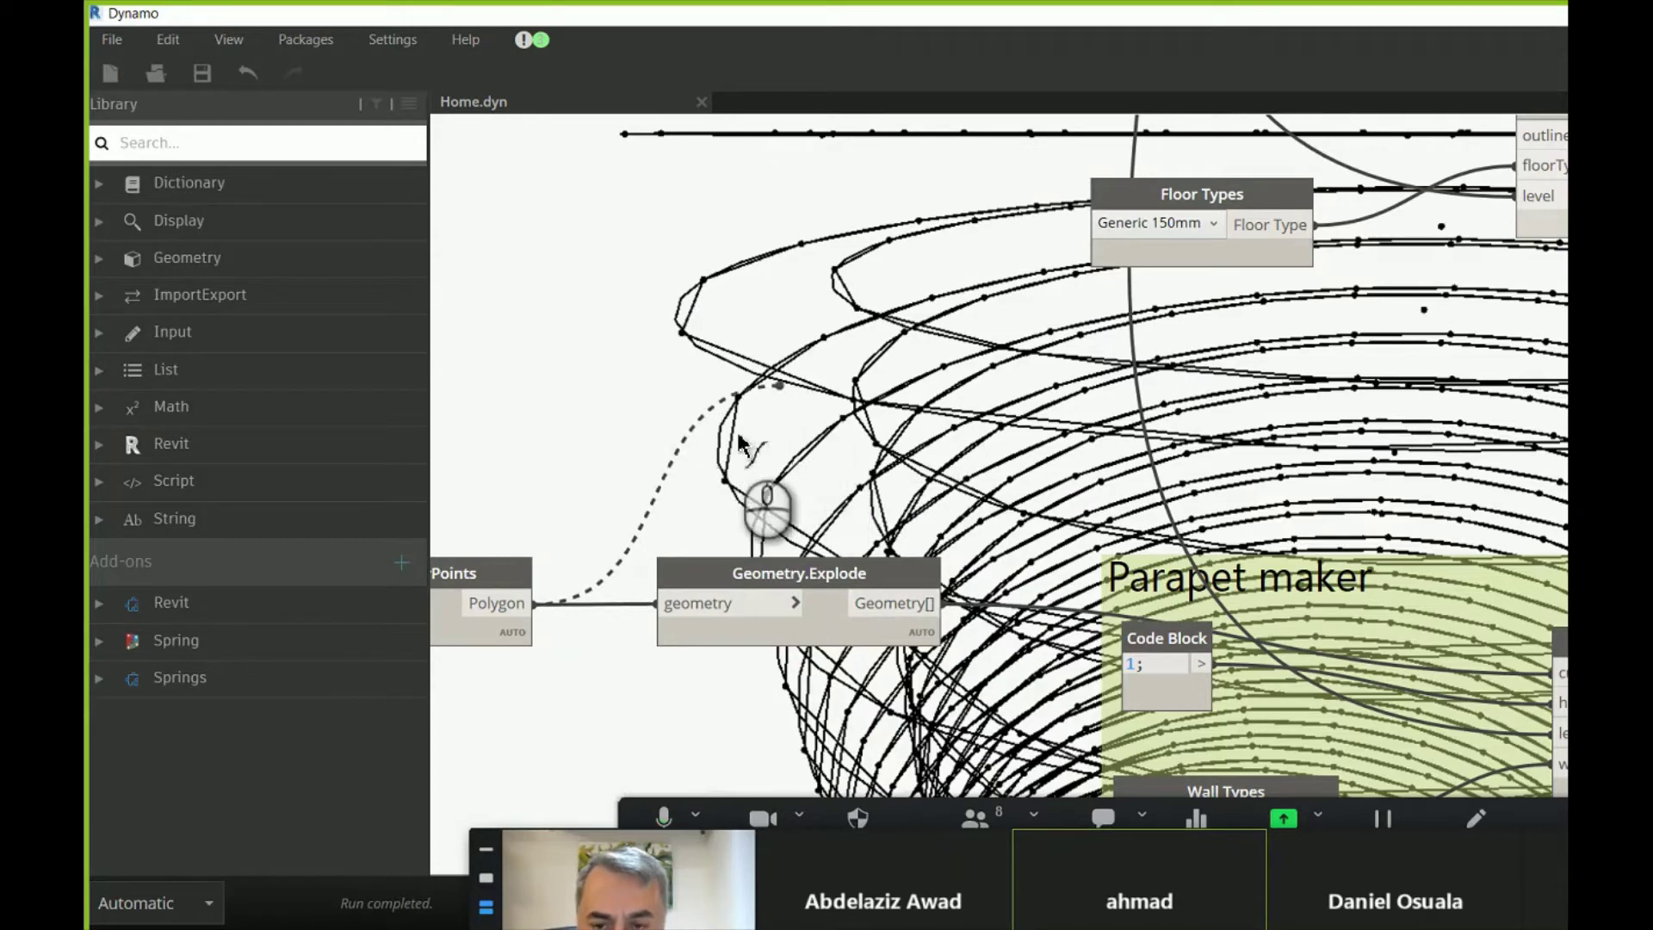
pyautogui.scroll(-5, 647, 499)
pyautogui.scroll(4, 931, 287)
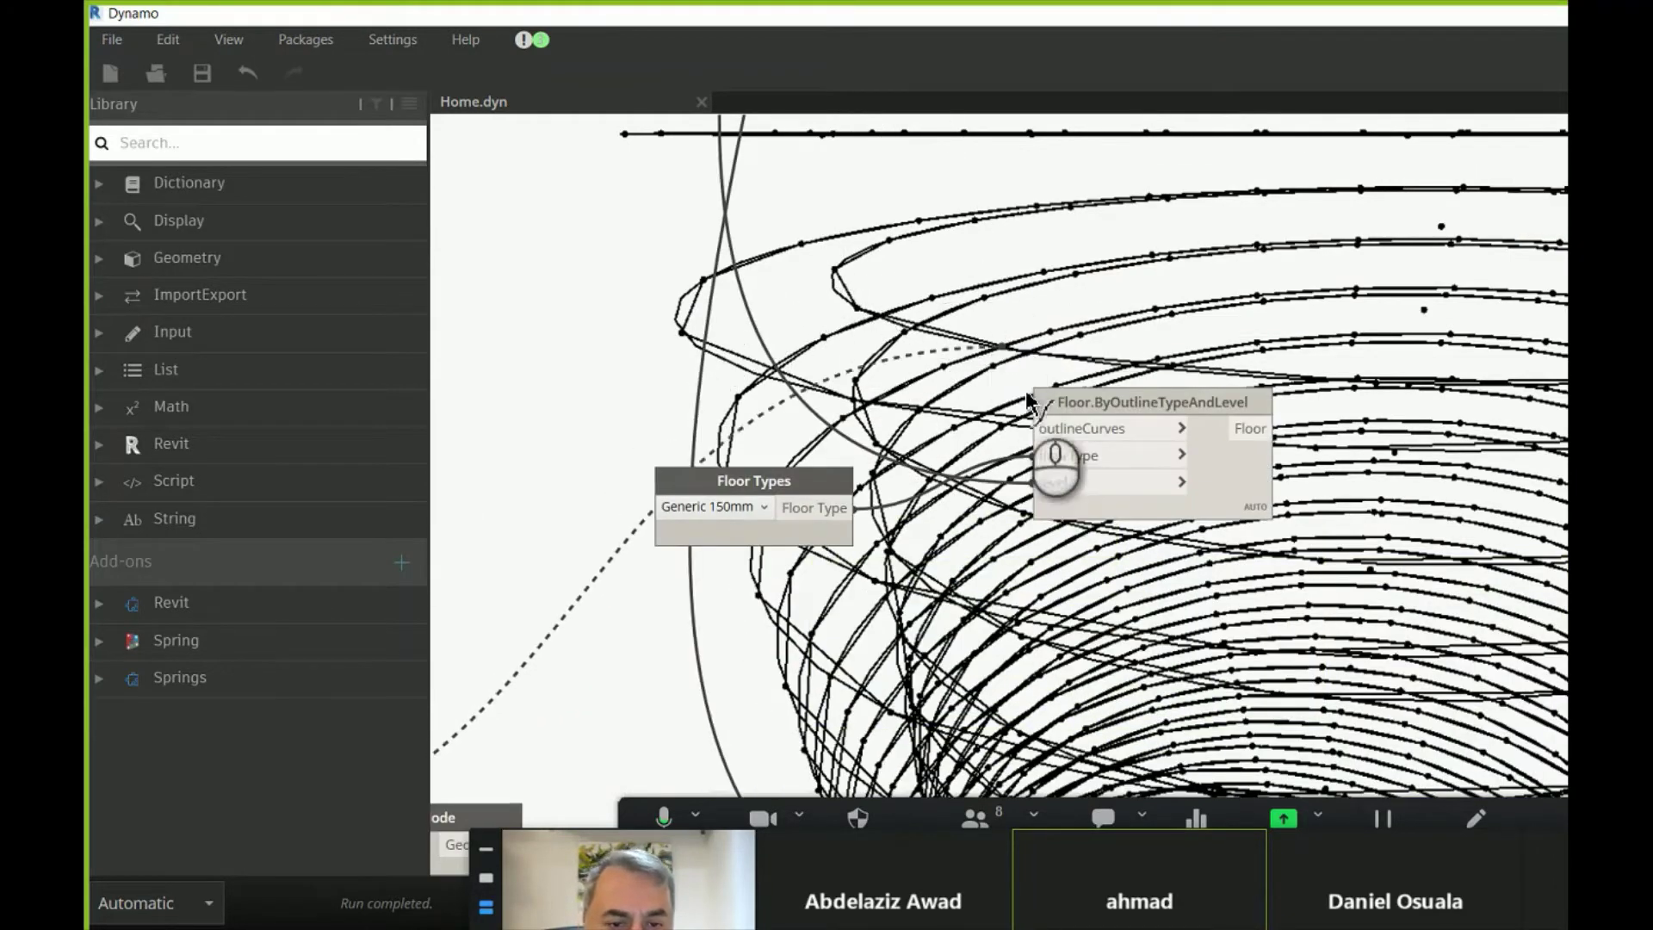
pyautogui.click(1048, 431)
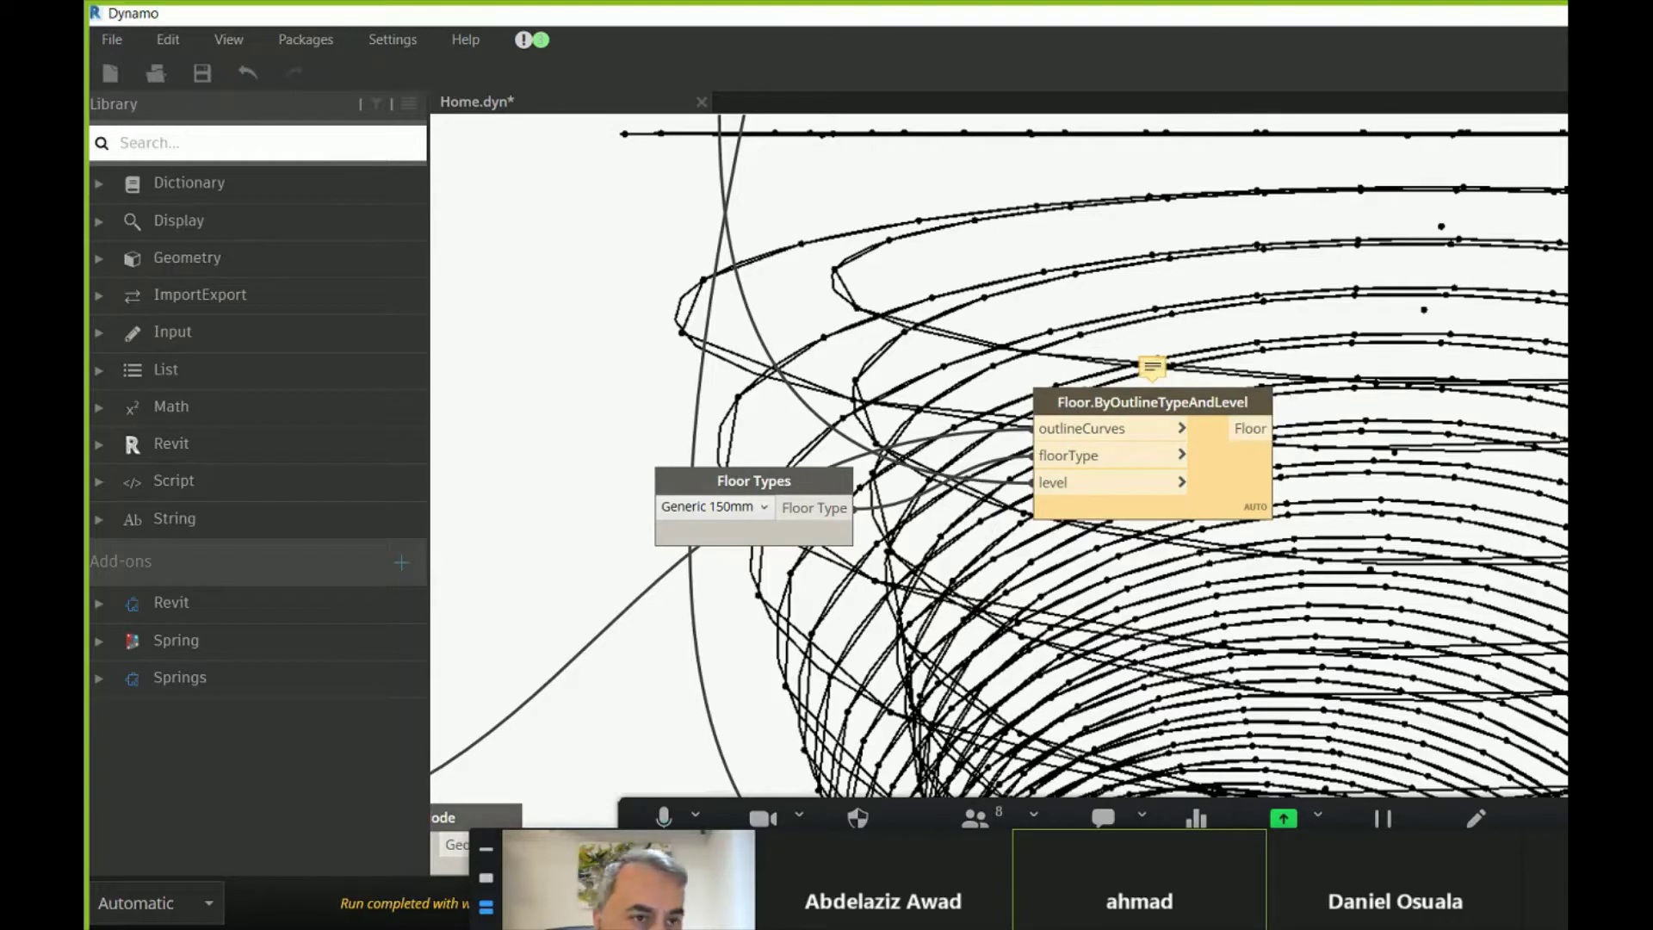
# - Switch to Revit to inspect the tower's 3D view for floors, and return to the Dynamo graph
pyautogui.hotkey('alt', 'Tab')
pyautogui.moveTo(841, 627); pyautogui.dragTo(855, 462, button='middle')
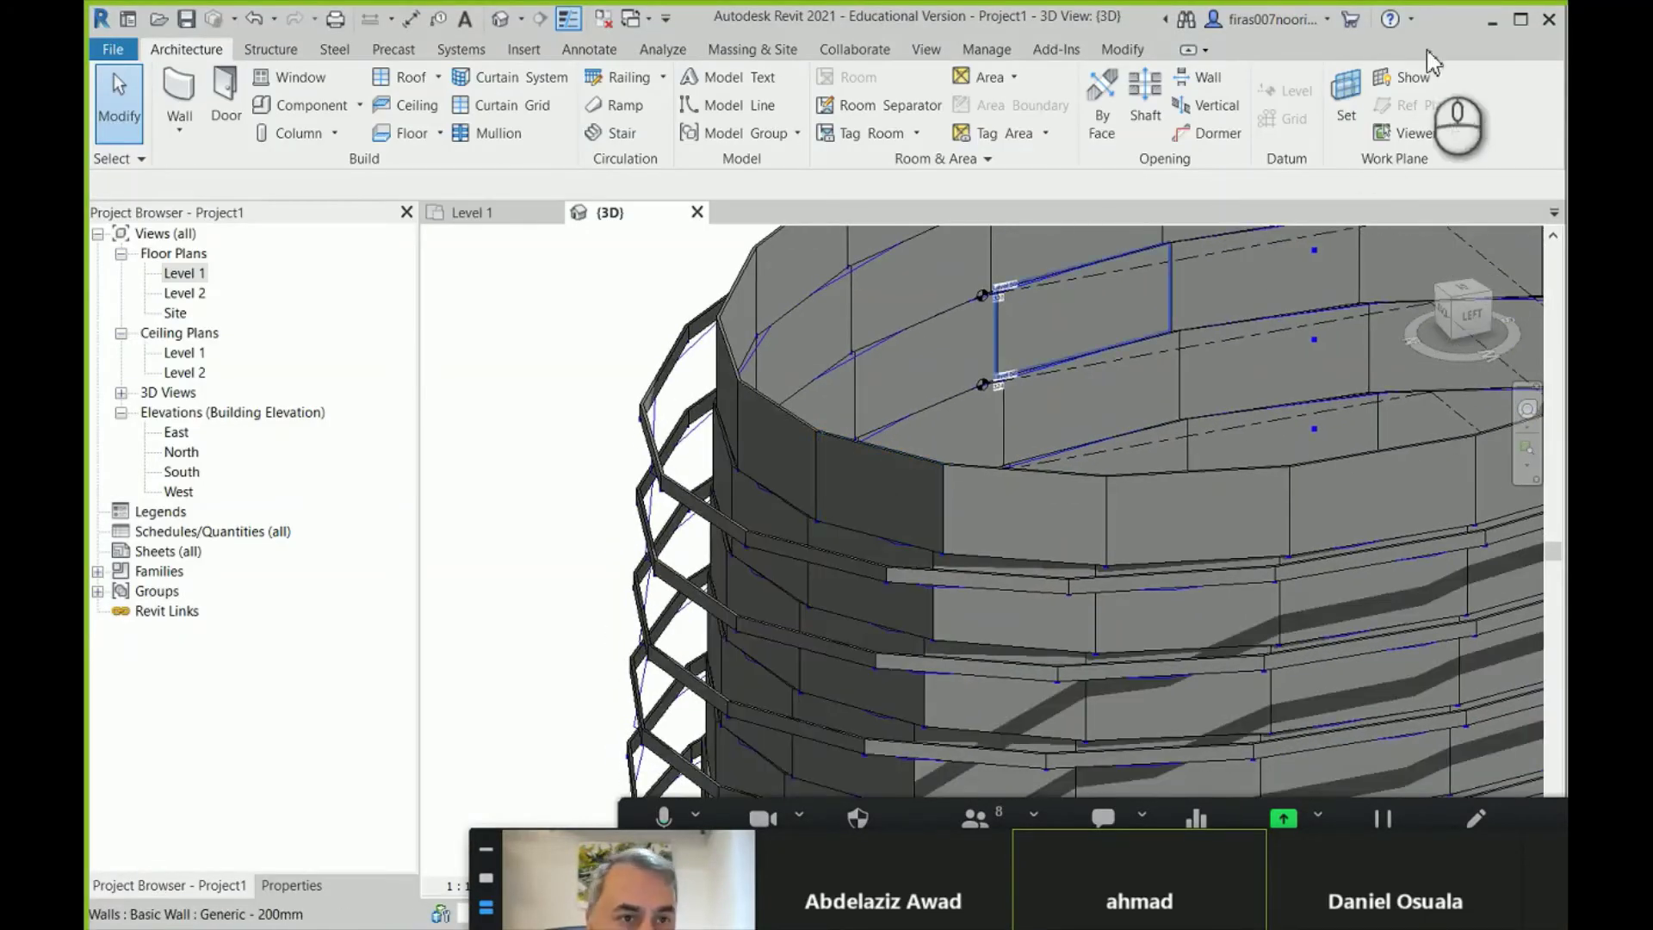
pyautogui.hotkey('alt', 'Tab')
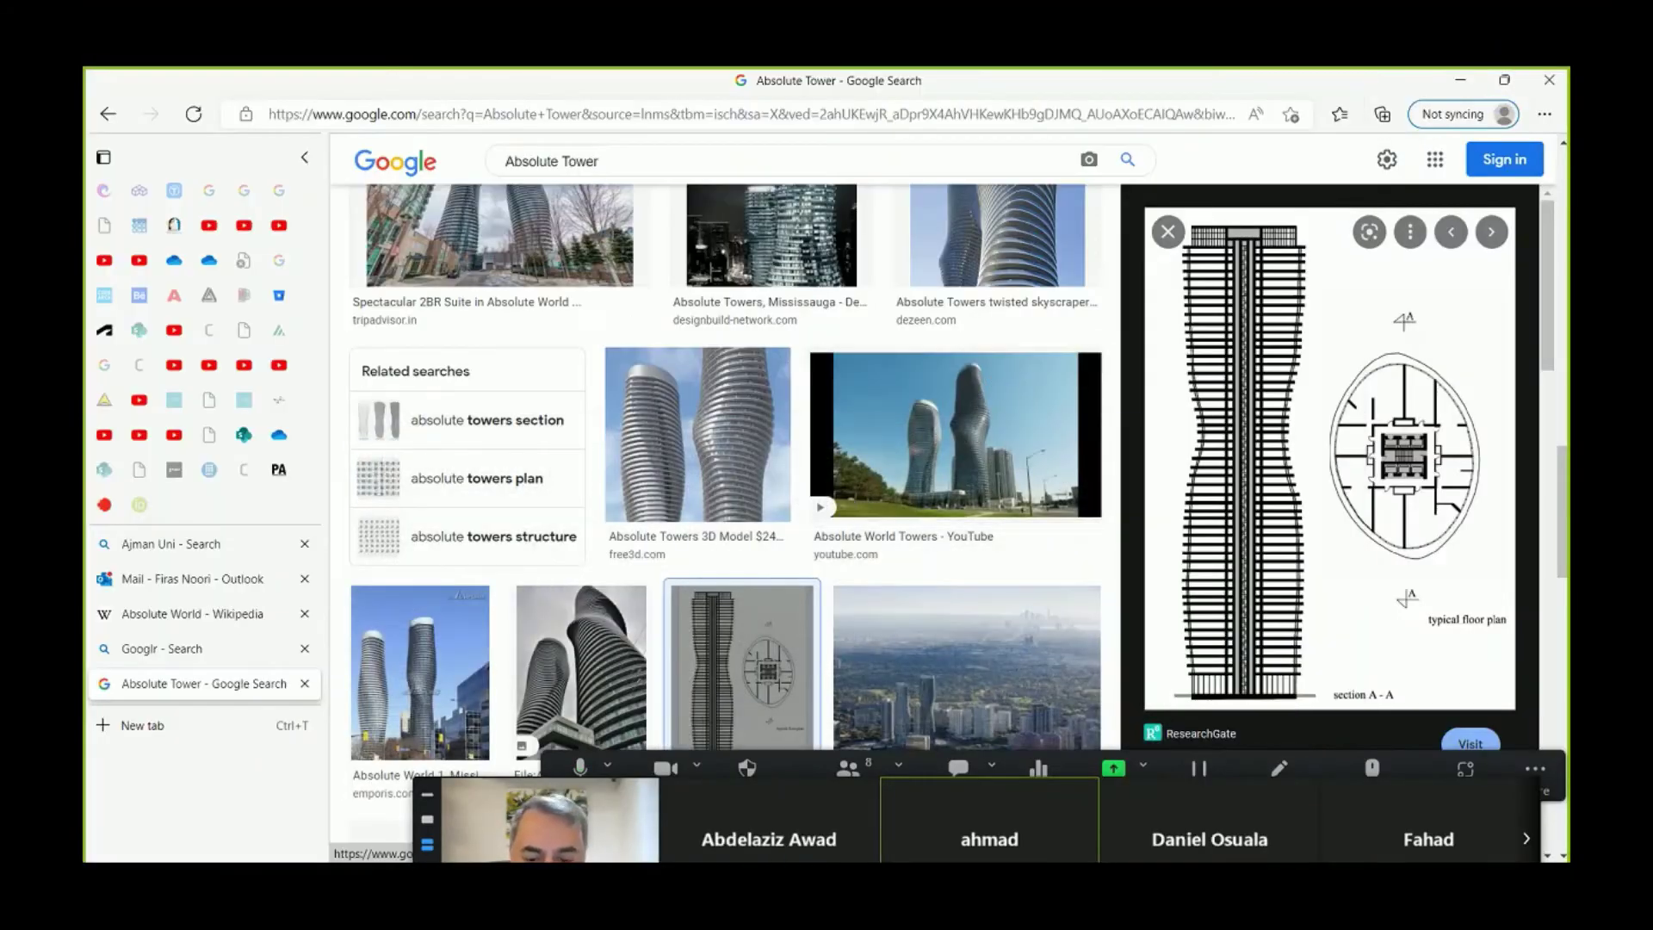
pyautogui.hotkey('alt', 'Tab')
pyautogui.scroll(3, 1228, 516)
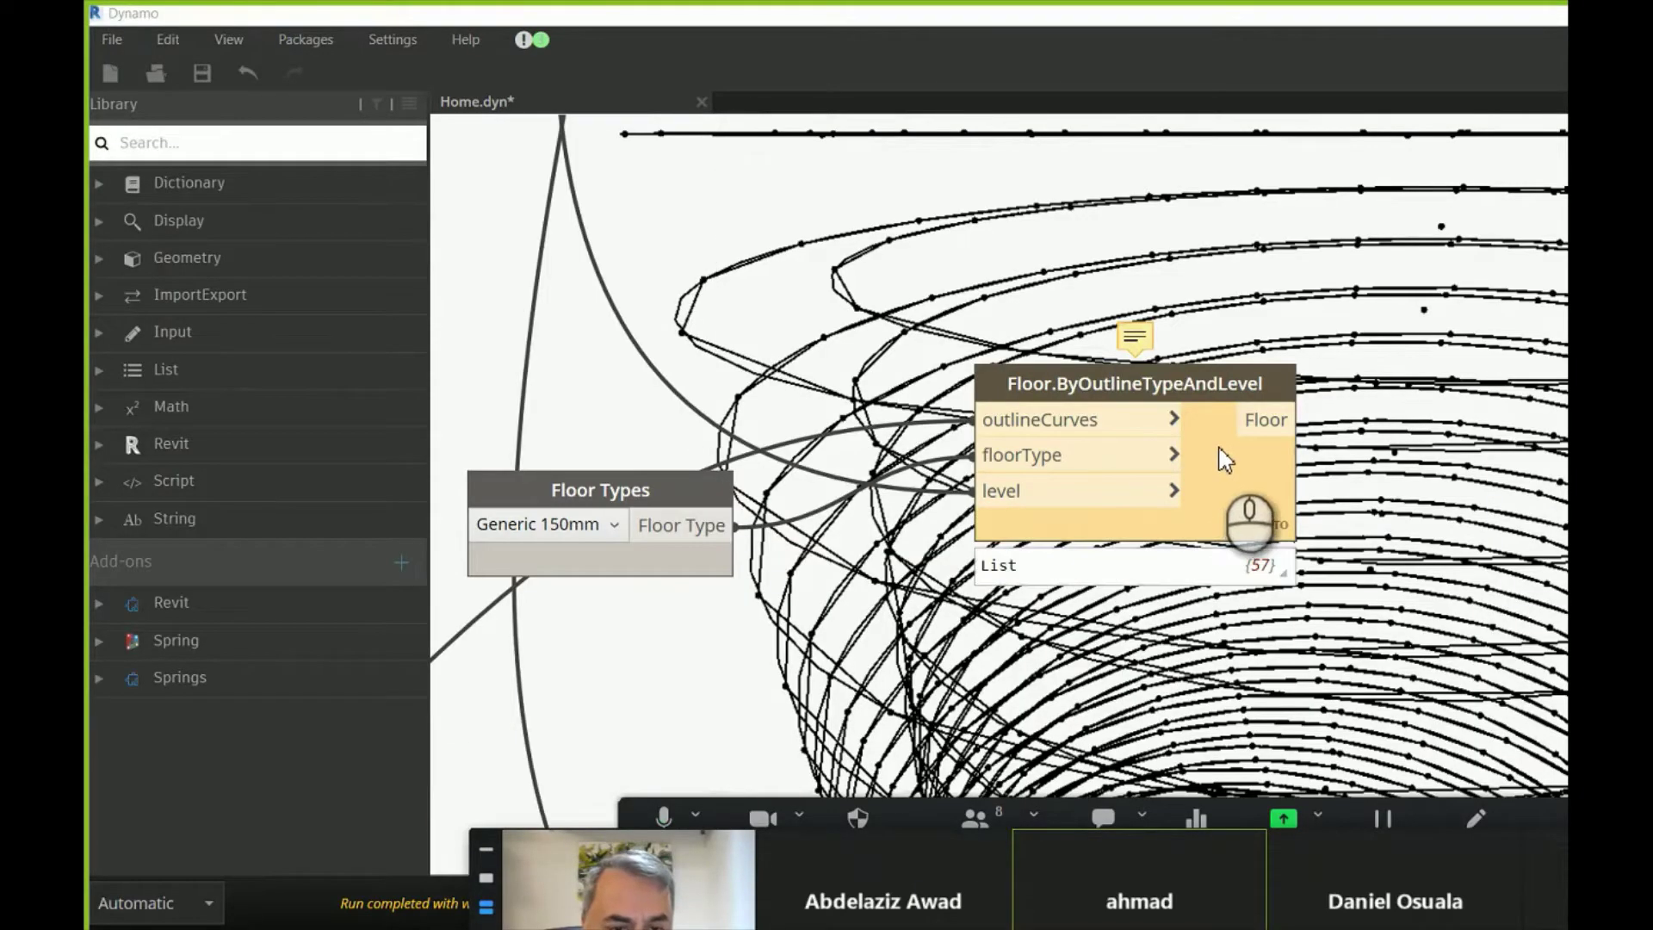
pyautogui.moveTo(1138, 340)
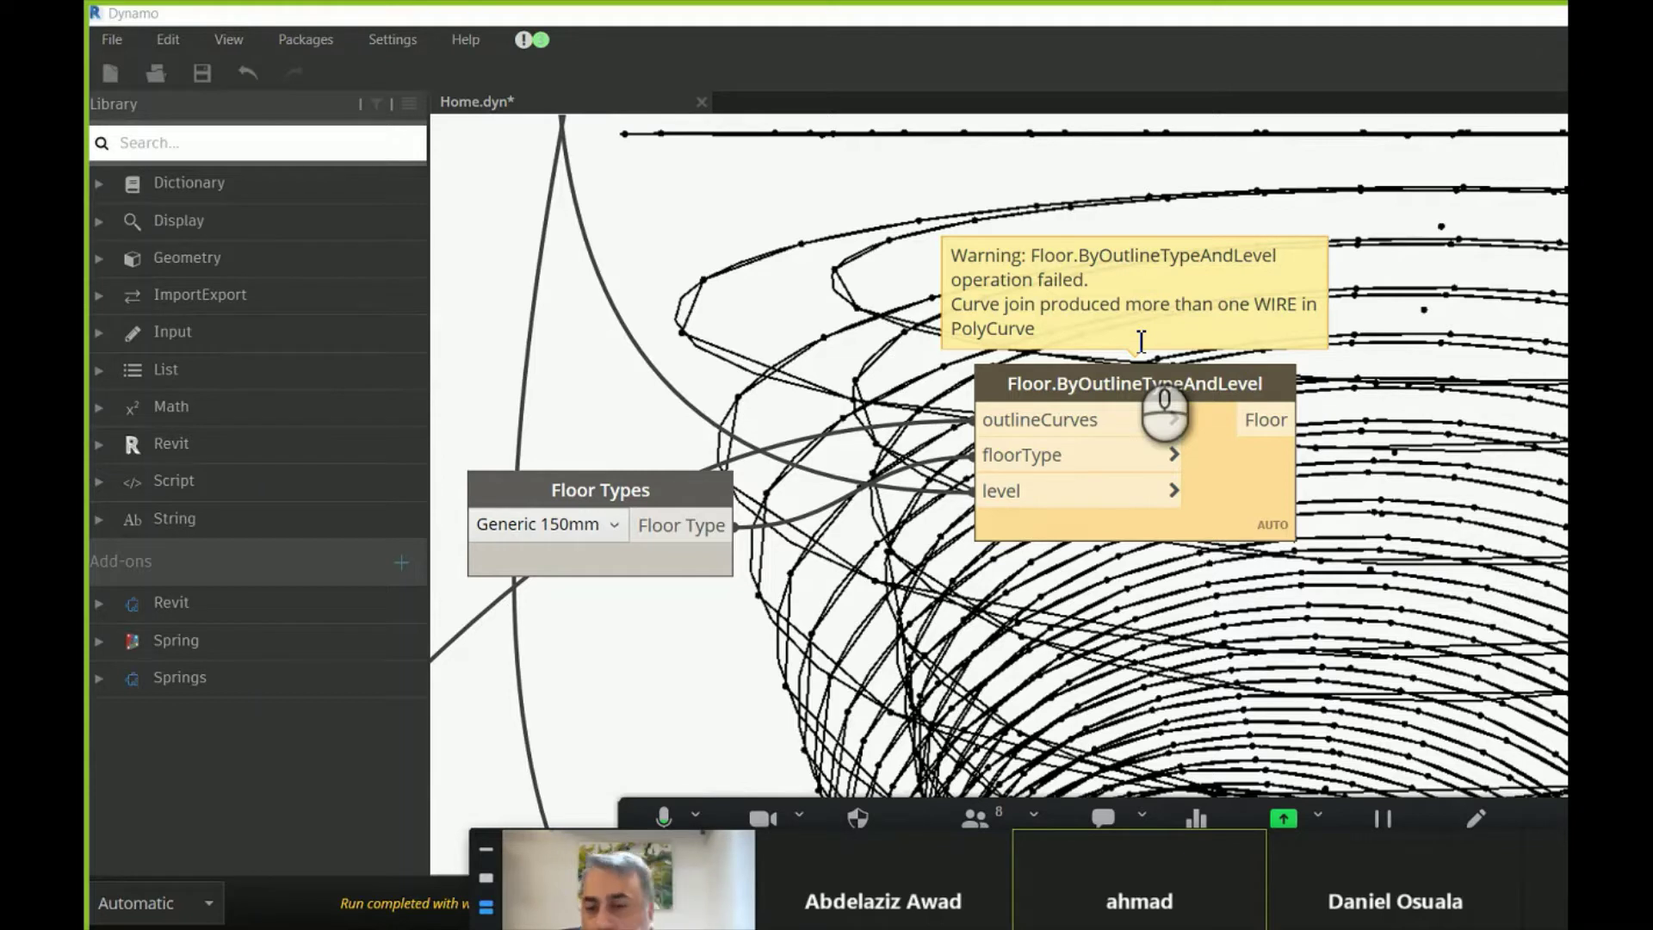
pyautogui.click(1174, 419)
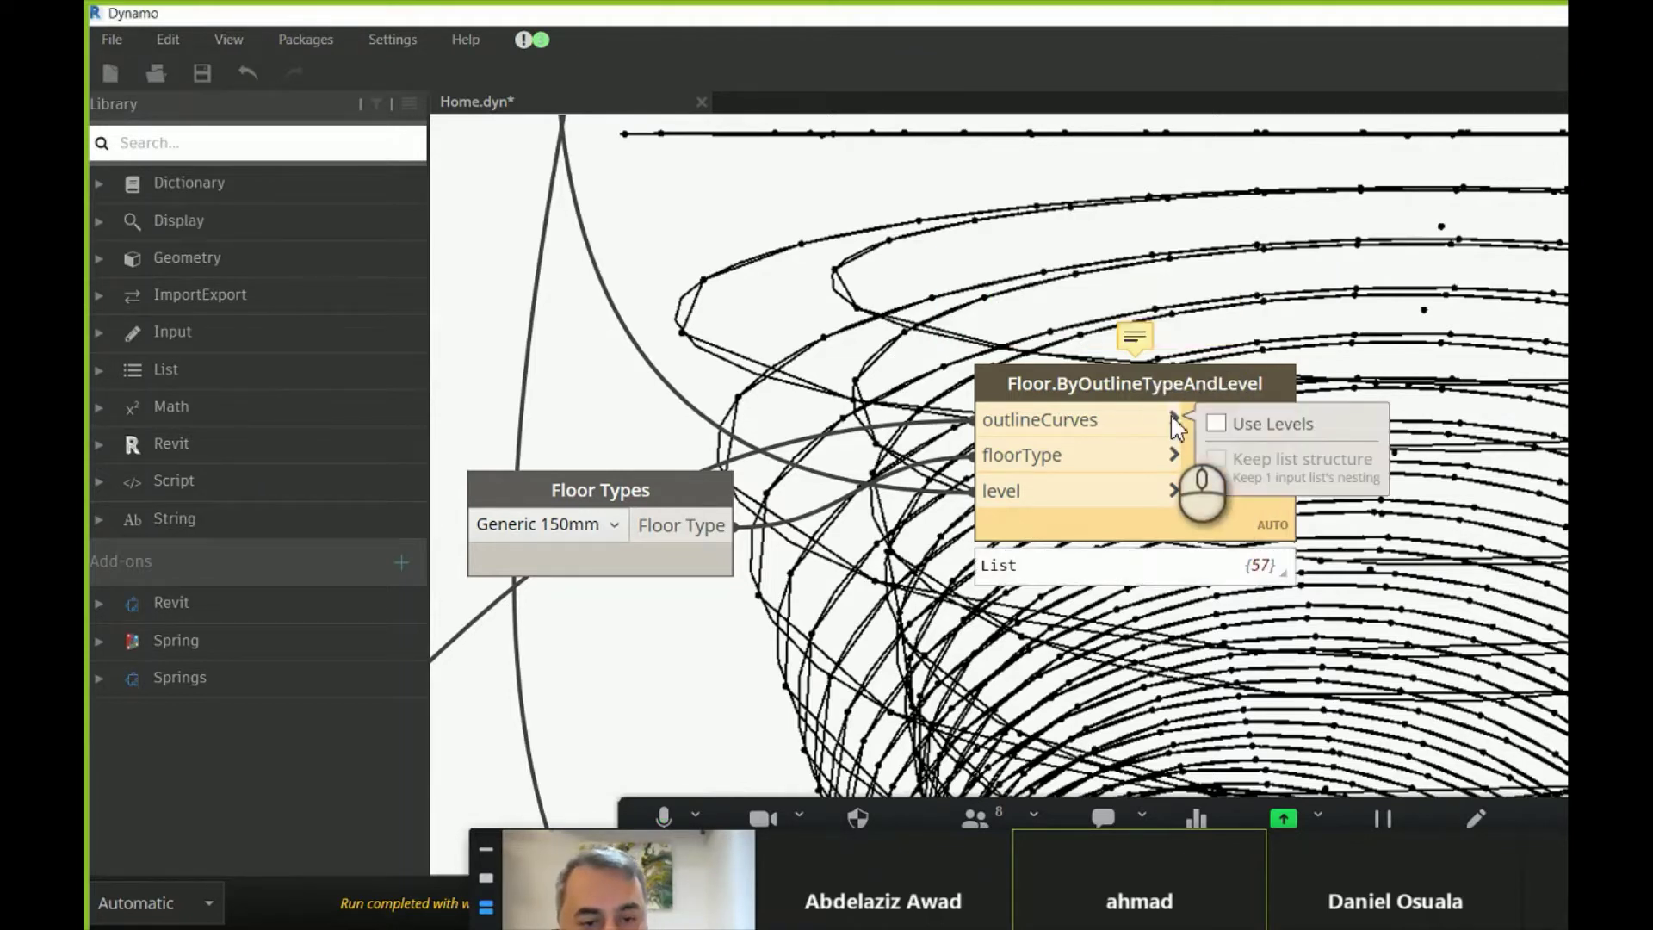
pyautogui.click(1216, 423)
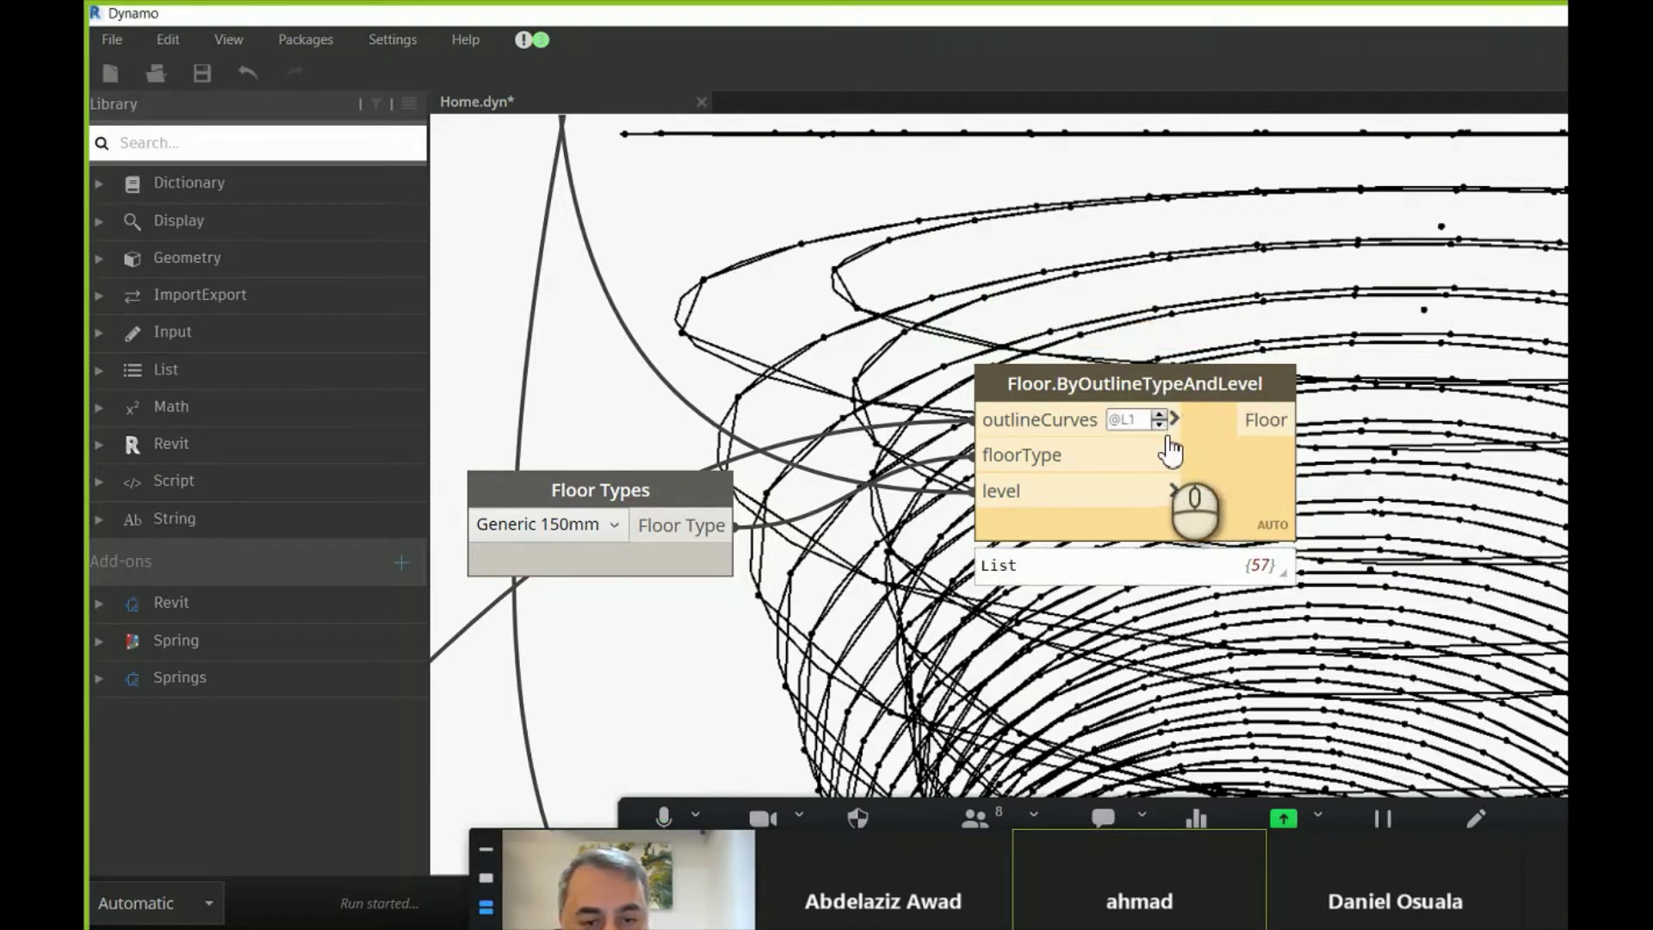
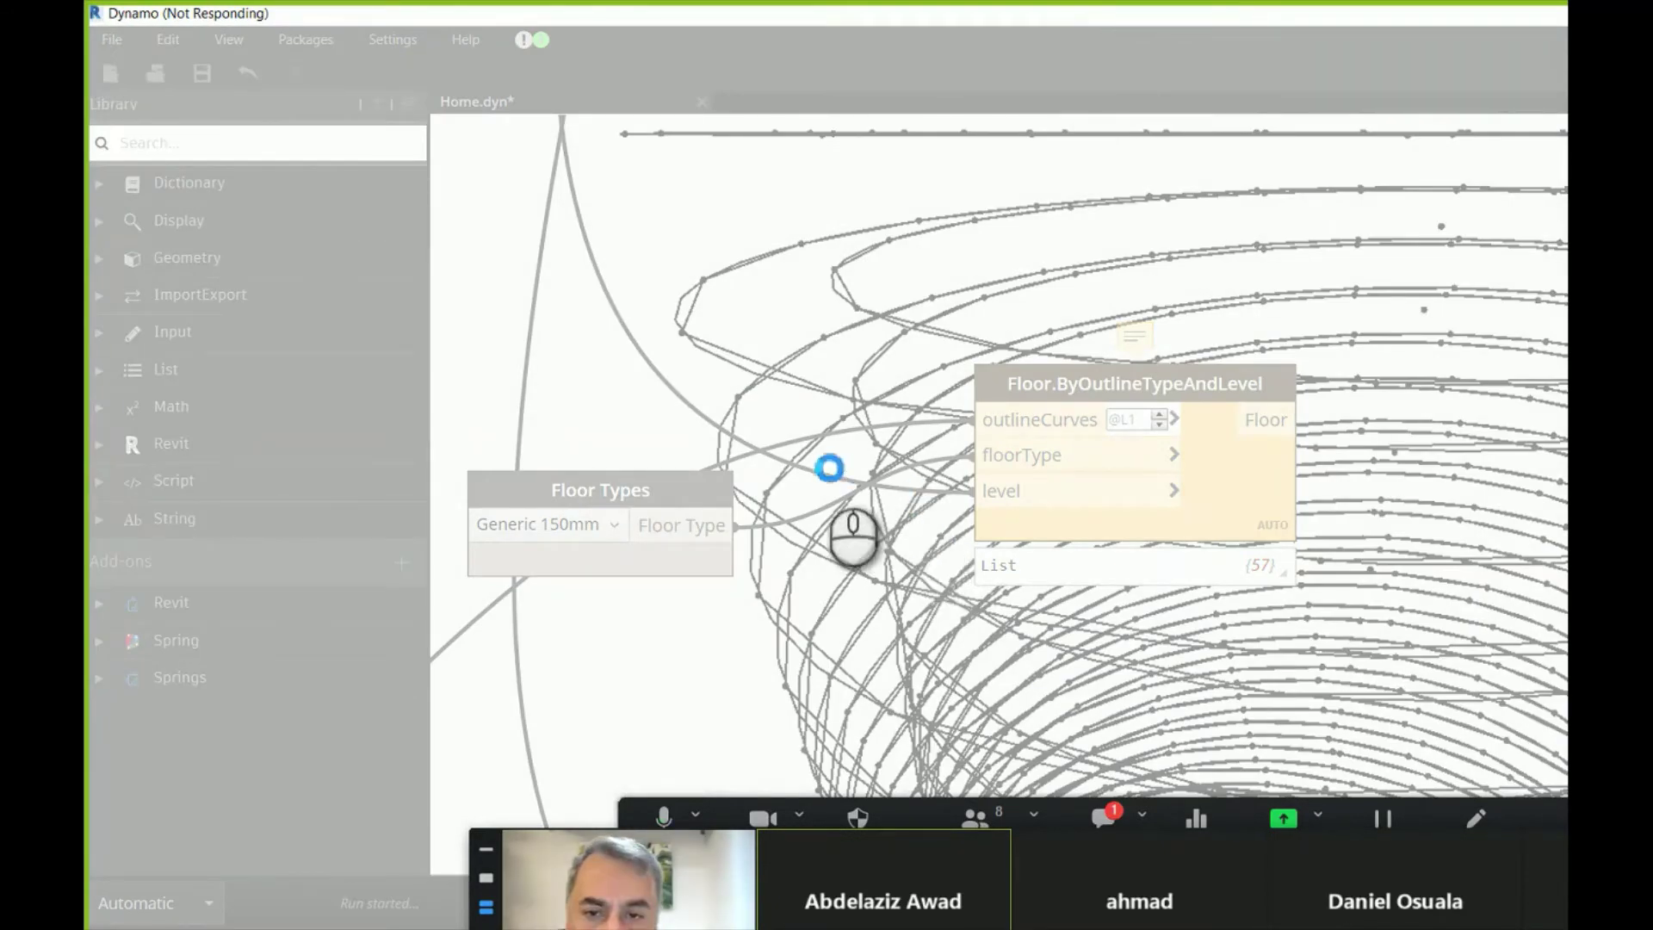
# - Switch to Task Manager and end the unresponsive Autodesk Revit process
pyautogui.hotkey('ctrl', 'shift', 'Escape')
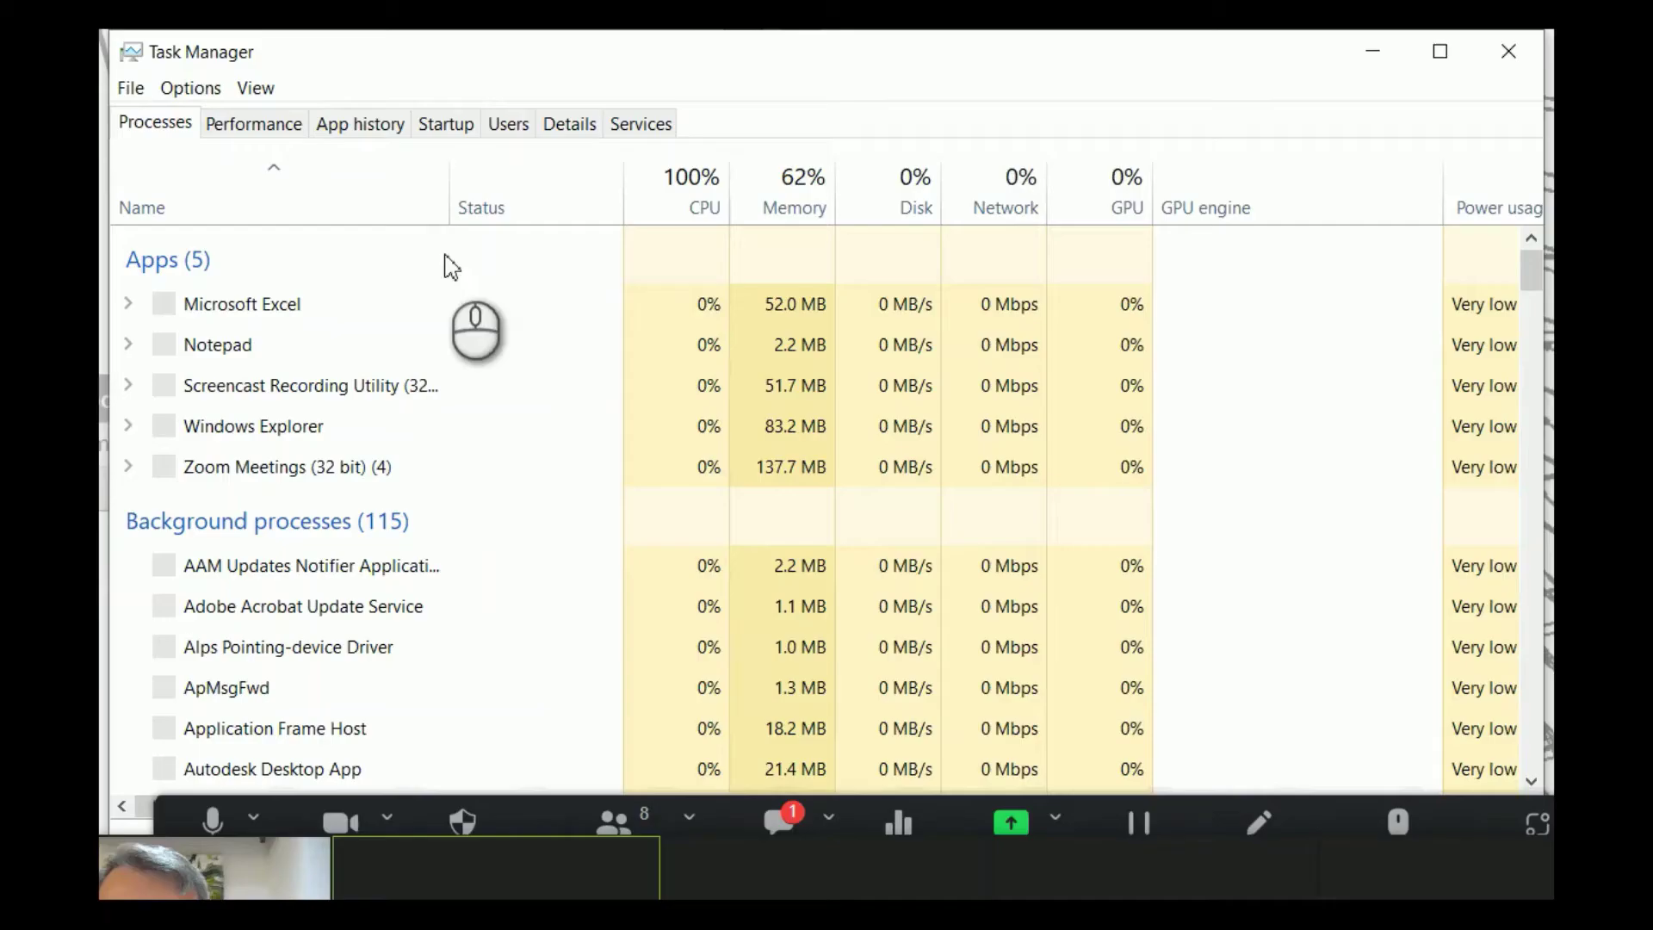
pyautogui.click(263, 129)
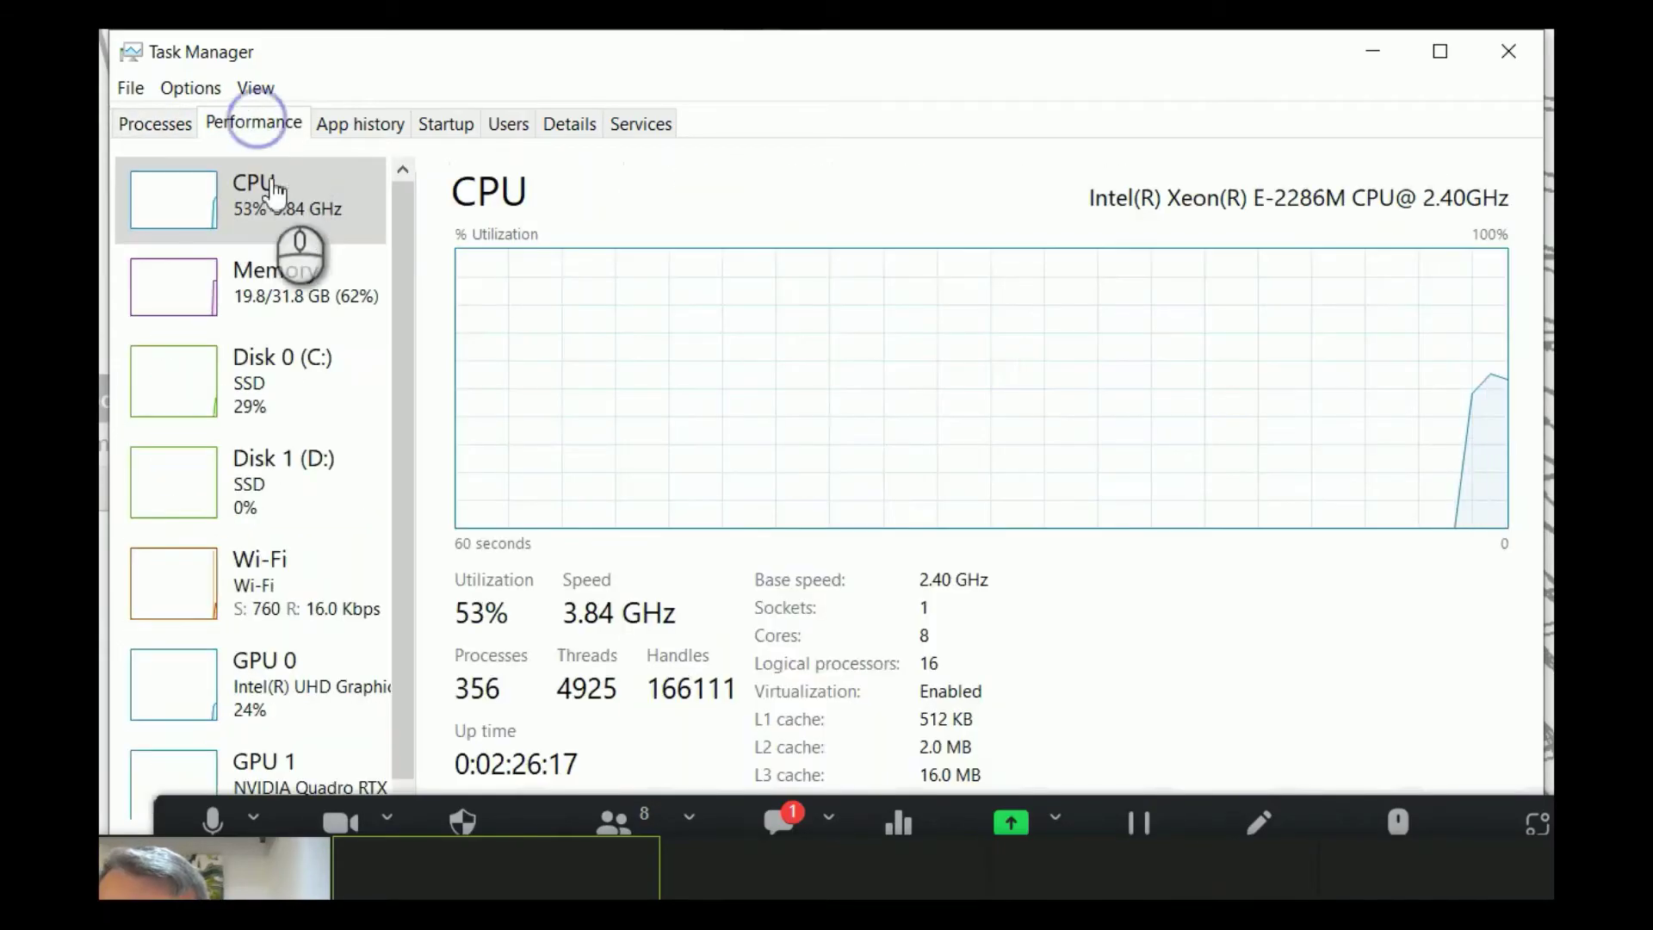
pyautogui.click(140, 125)
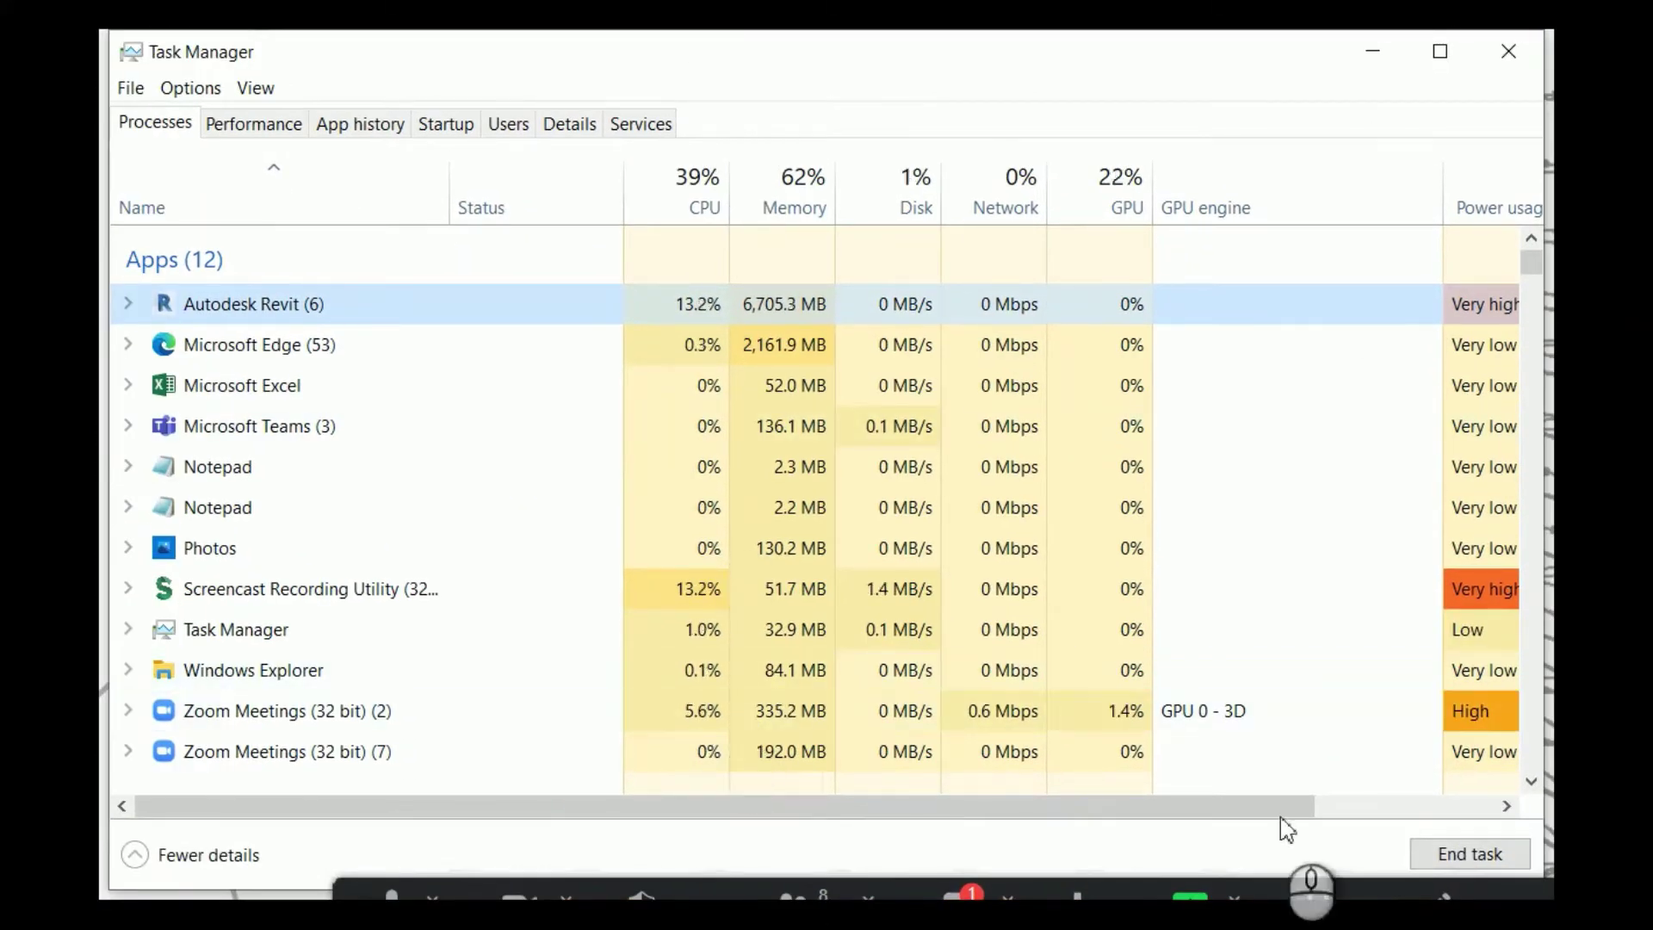
pyautogui.click(1469, 853)
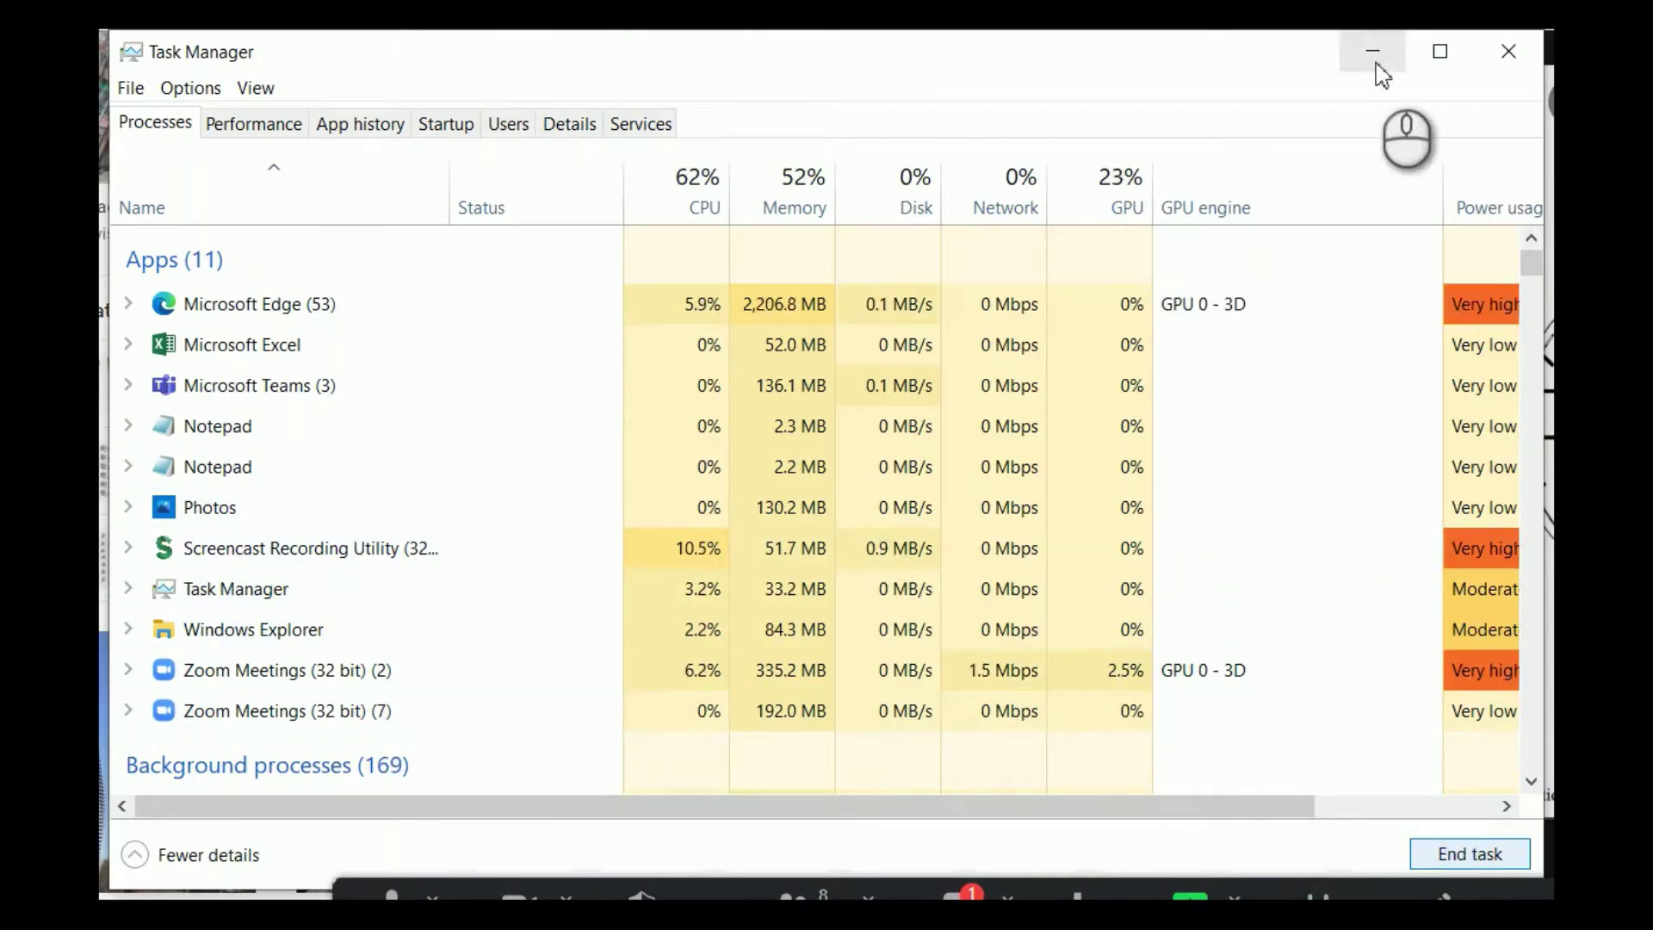
pyautogui.click(1372, 51)
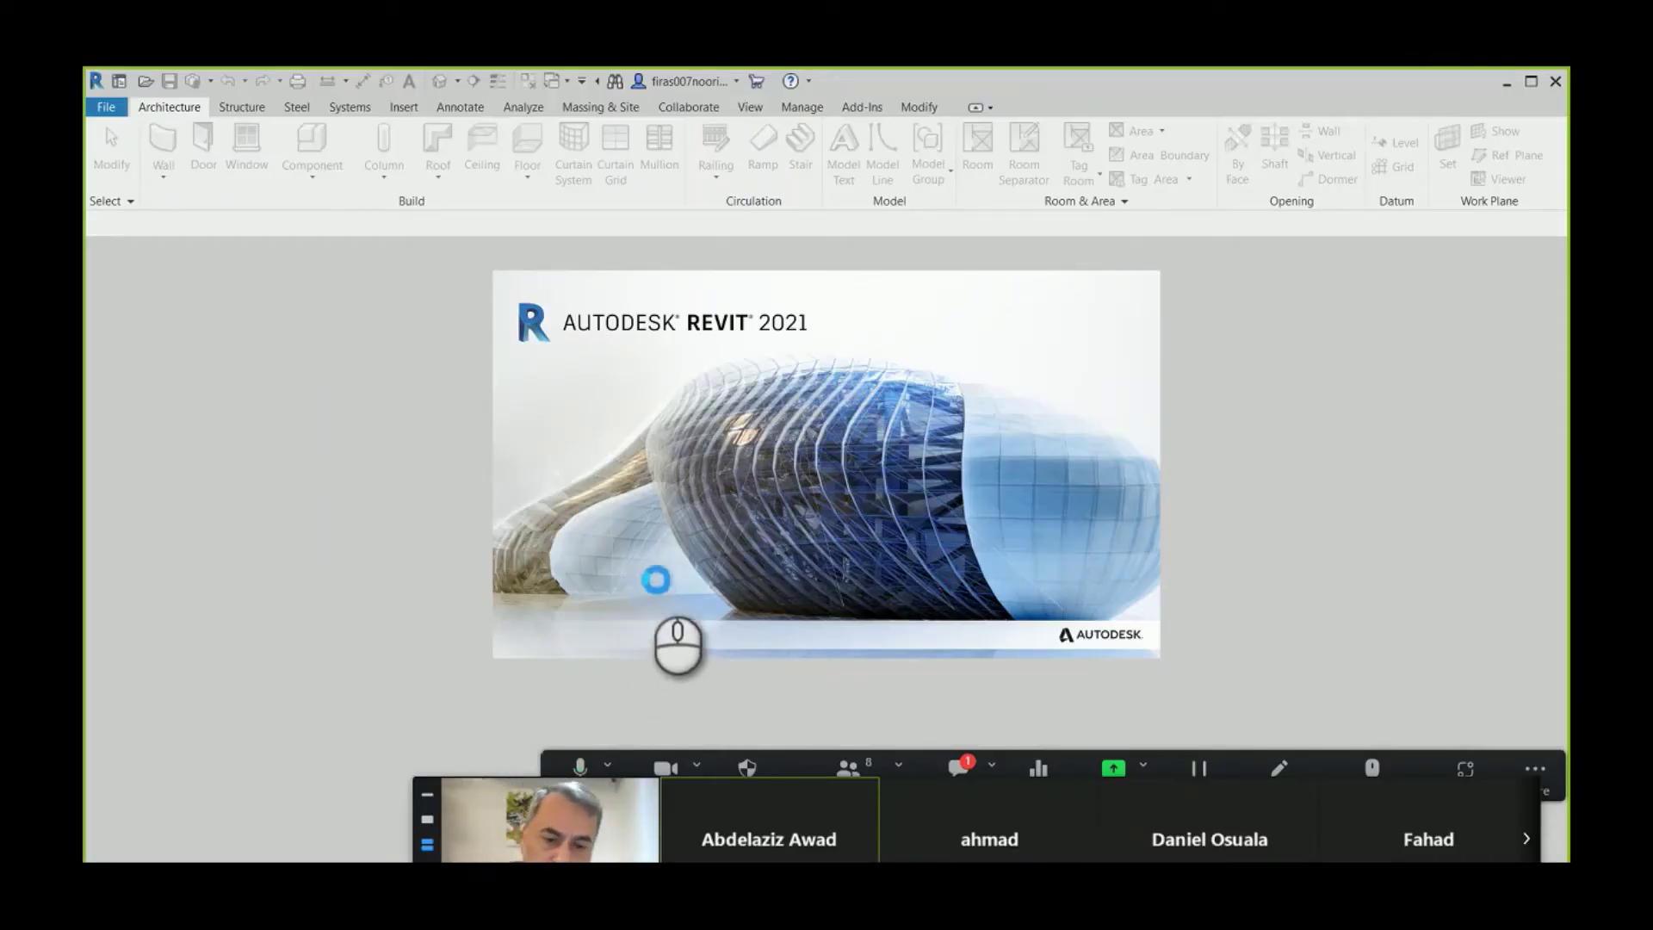
pyautogui.click(965, 770)
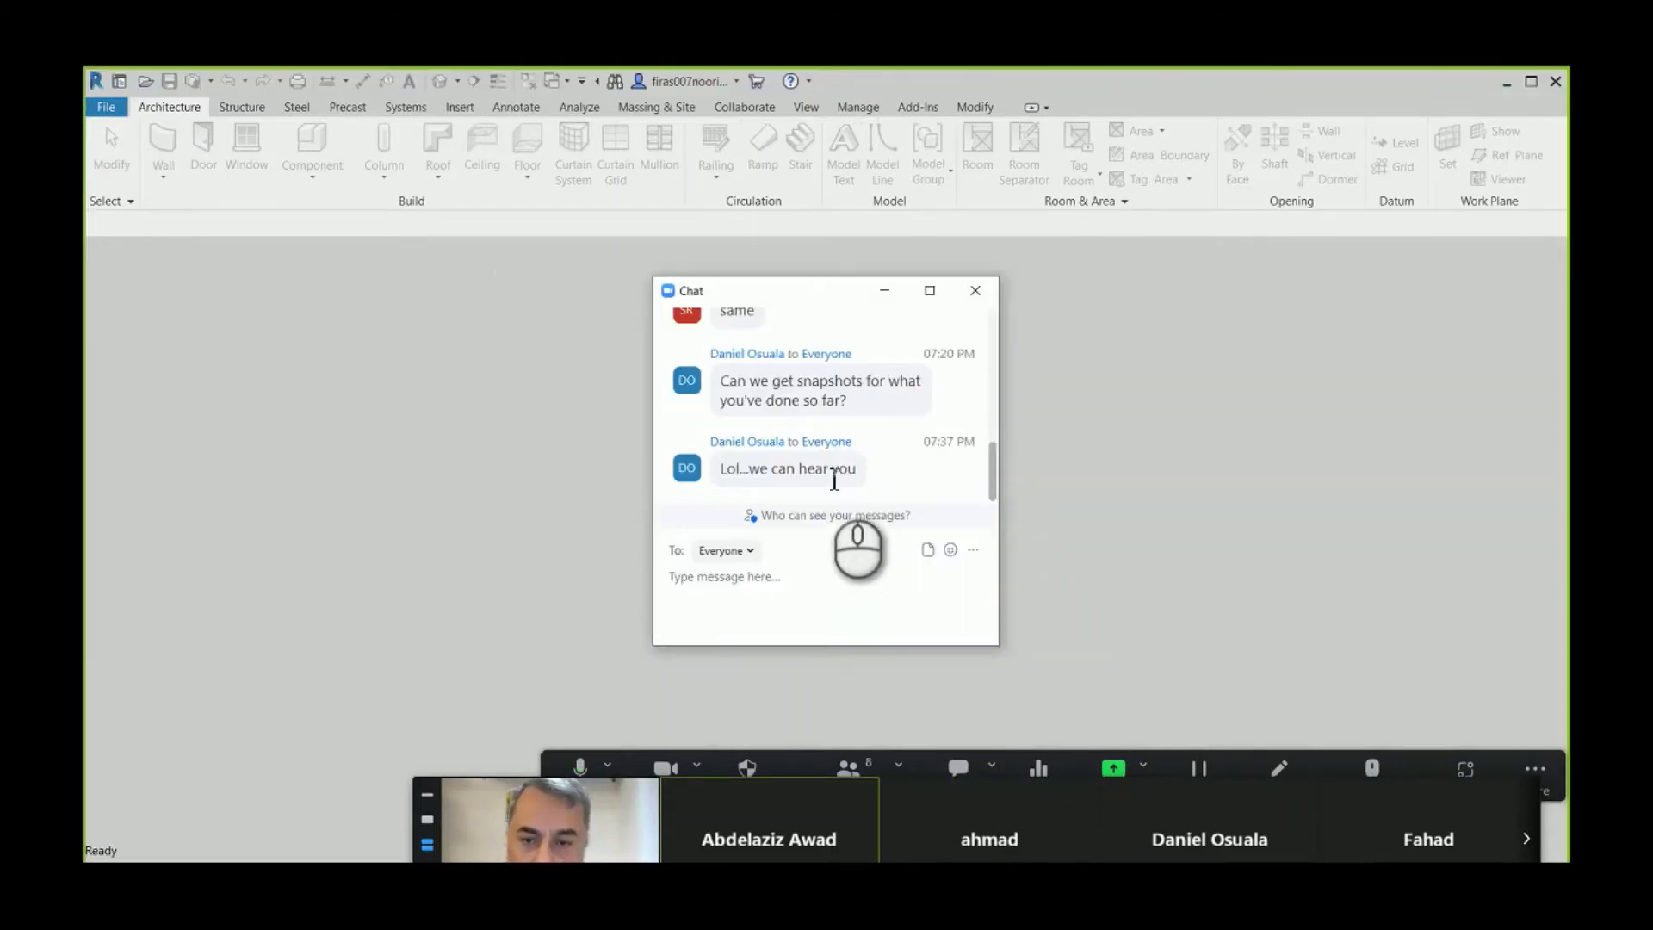
pyautogui.click(975, 291)
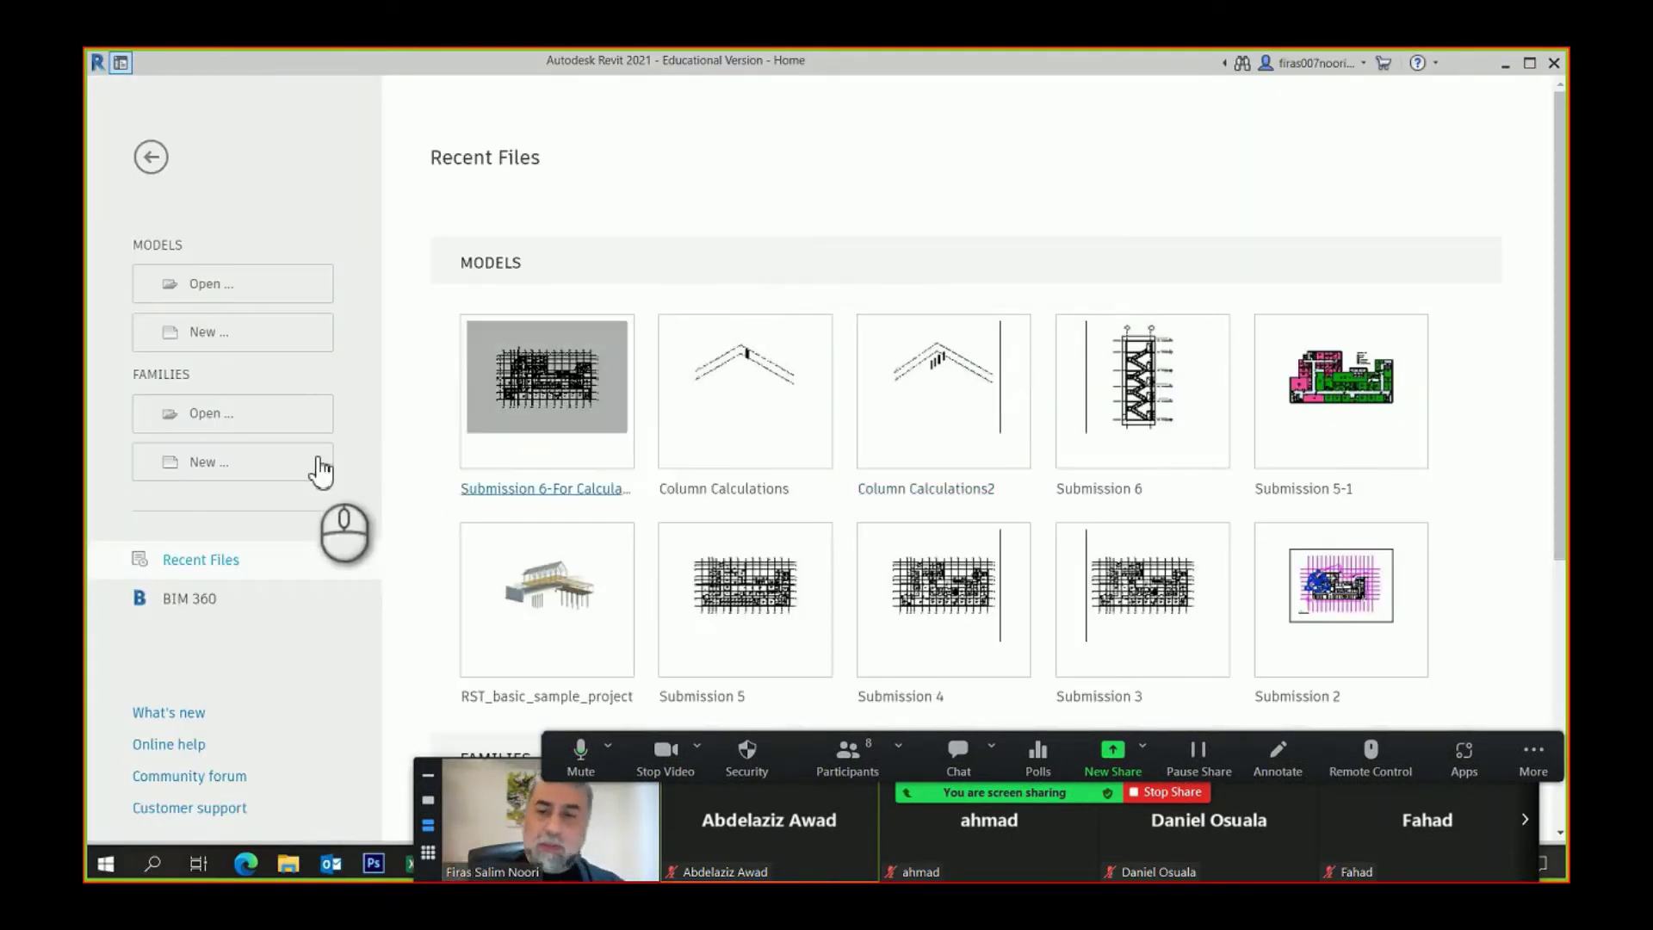
# - Create a new Revit project from the Metric-Architectural Template
pyautogui.click(220, 340)
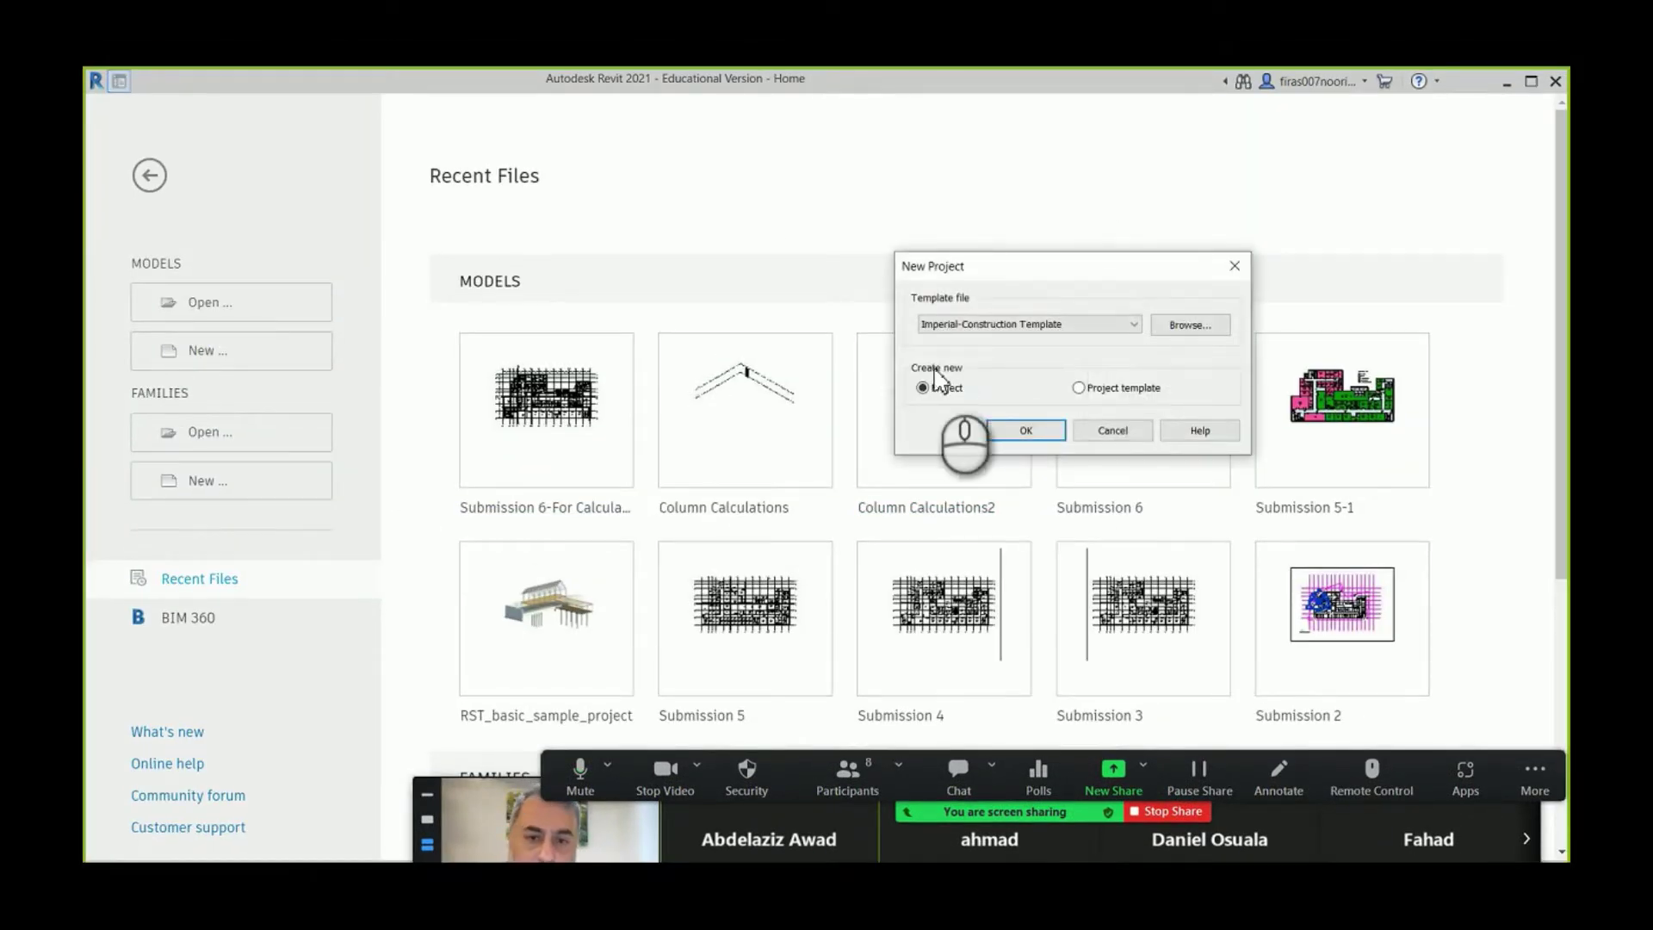
pyautogui.click(985, 328)
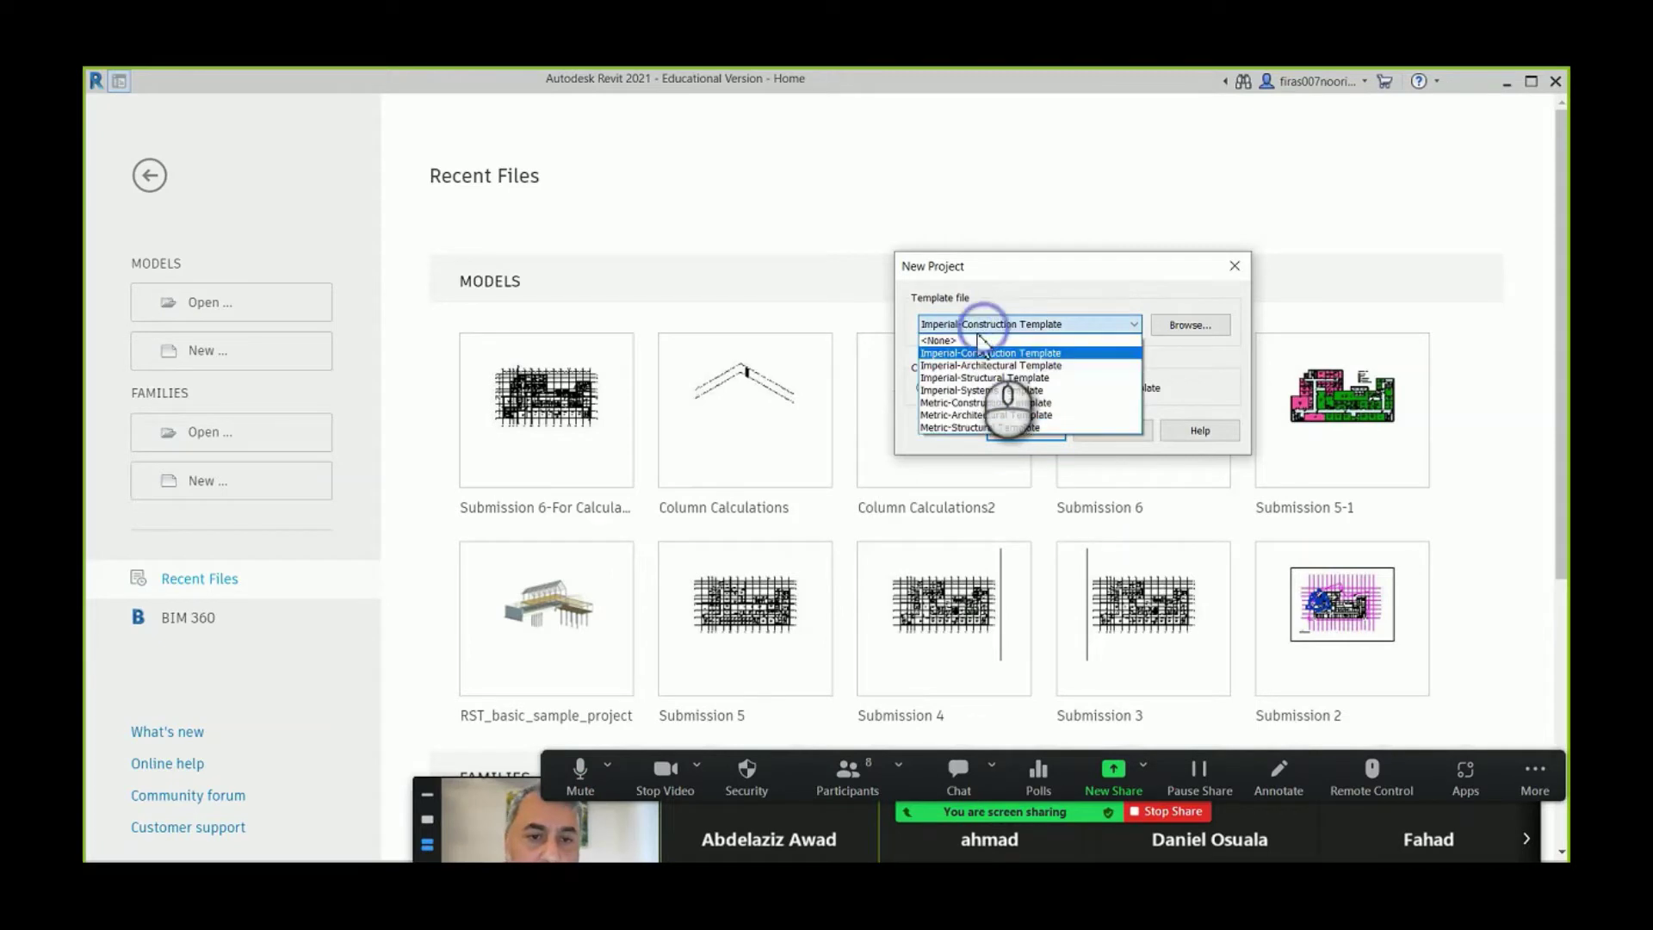
pyautogui.click(976, 425)
pyautogui.click(1004, 430)
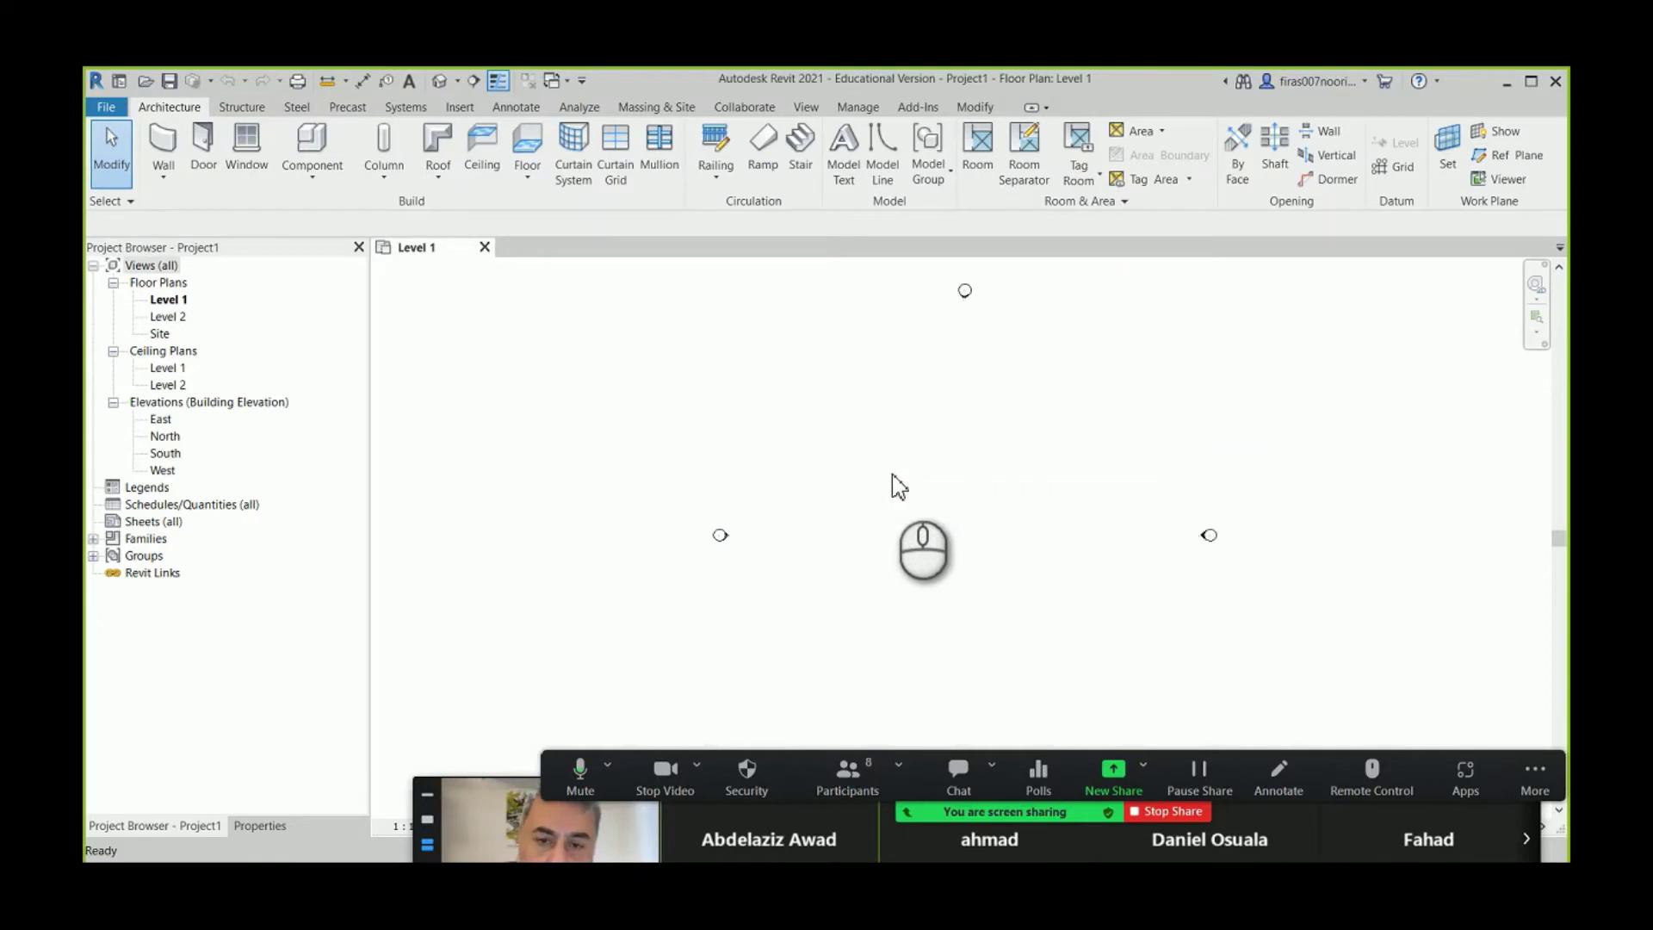
# - Set the project's length units to meters
pyautogui.press('u')
pyautogui.press('n')
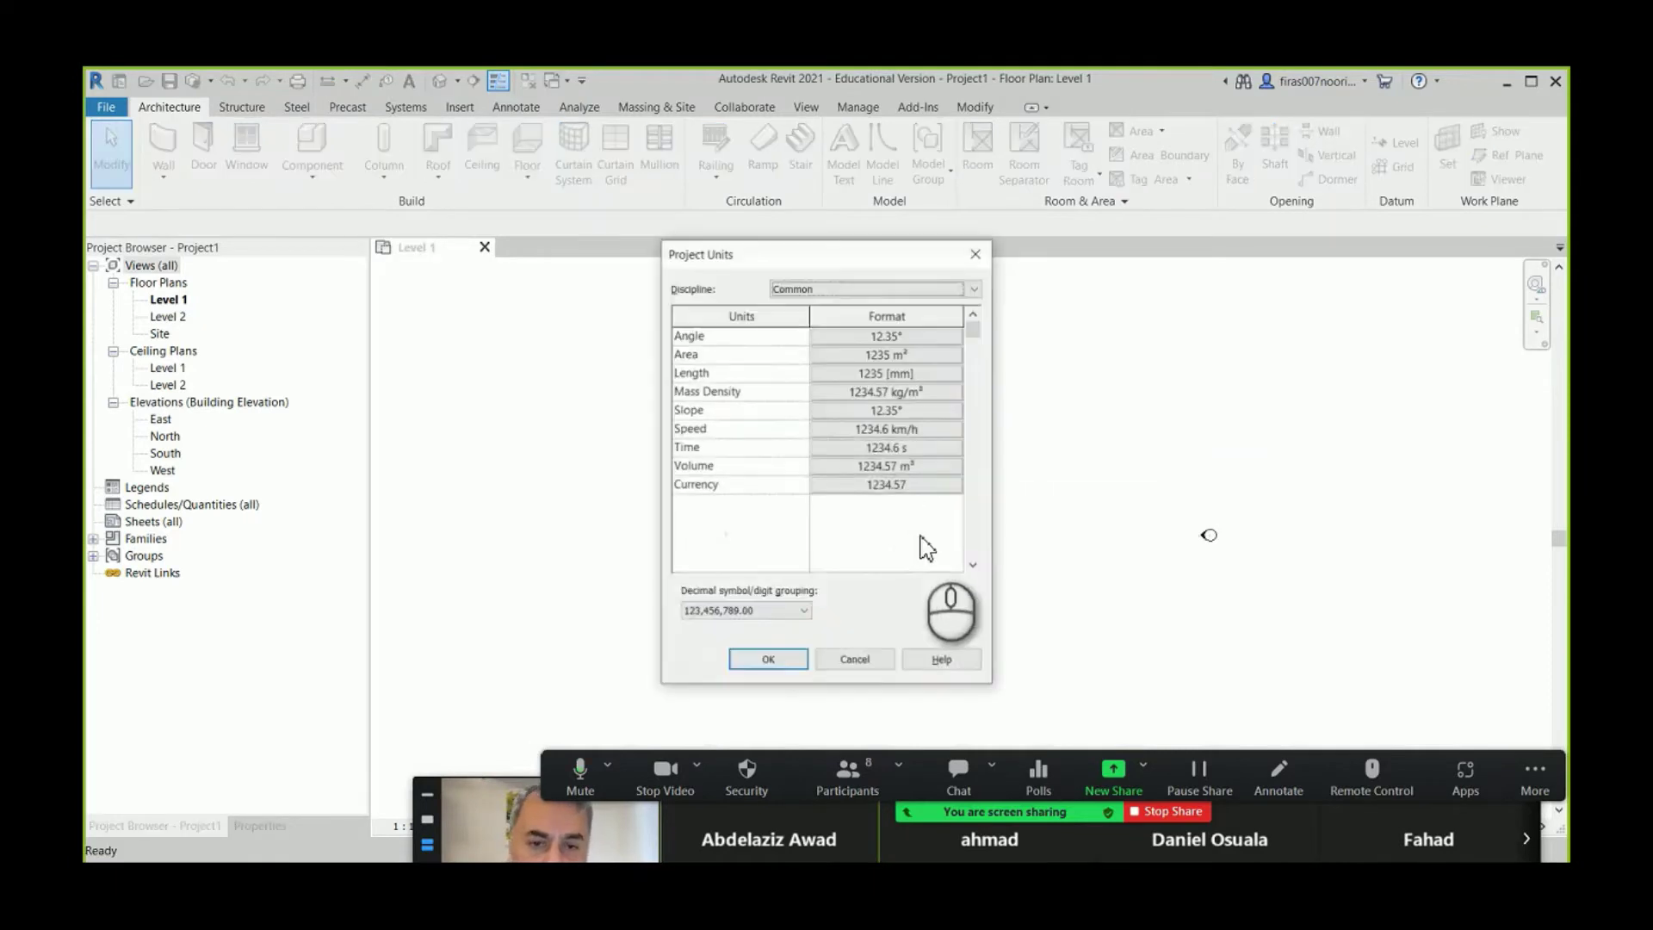
pyautogui.click(868, 373)
pyautogui.click(549, 337)
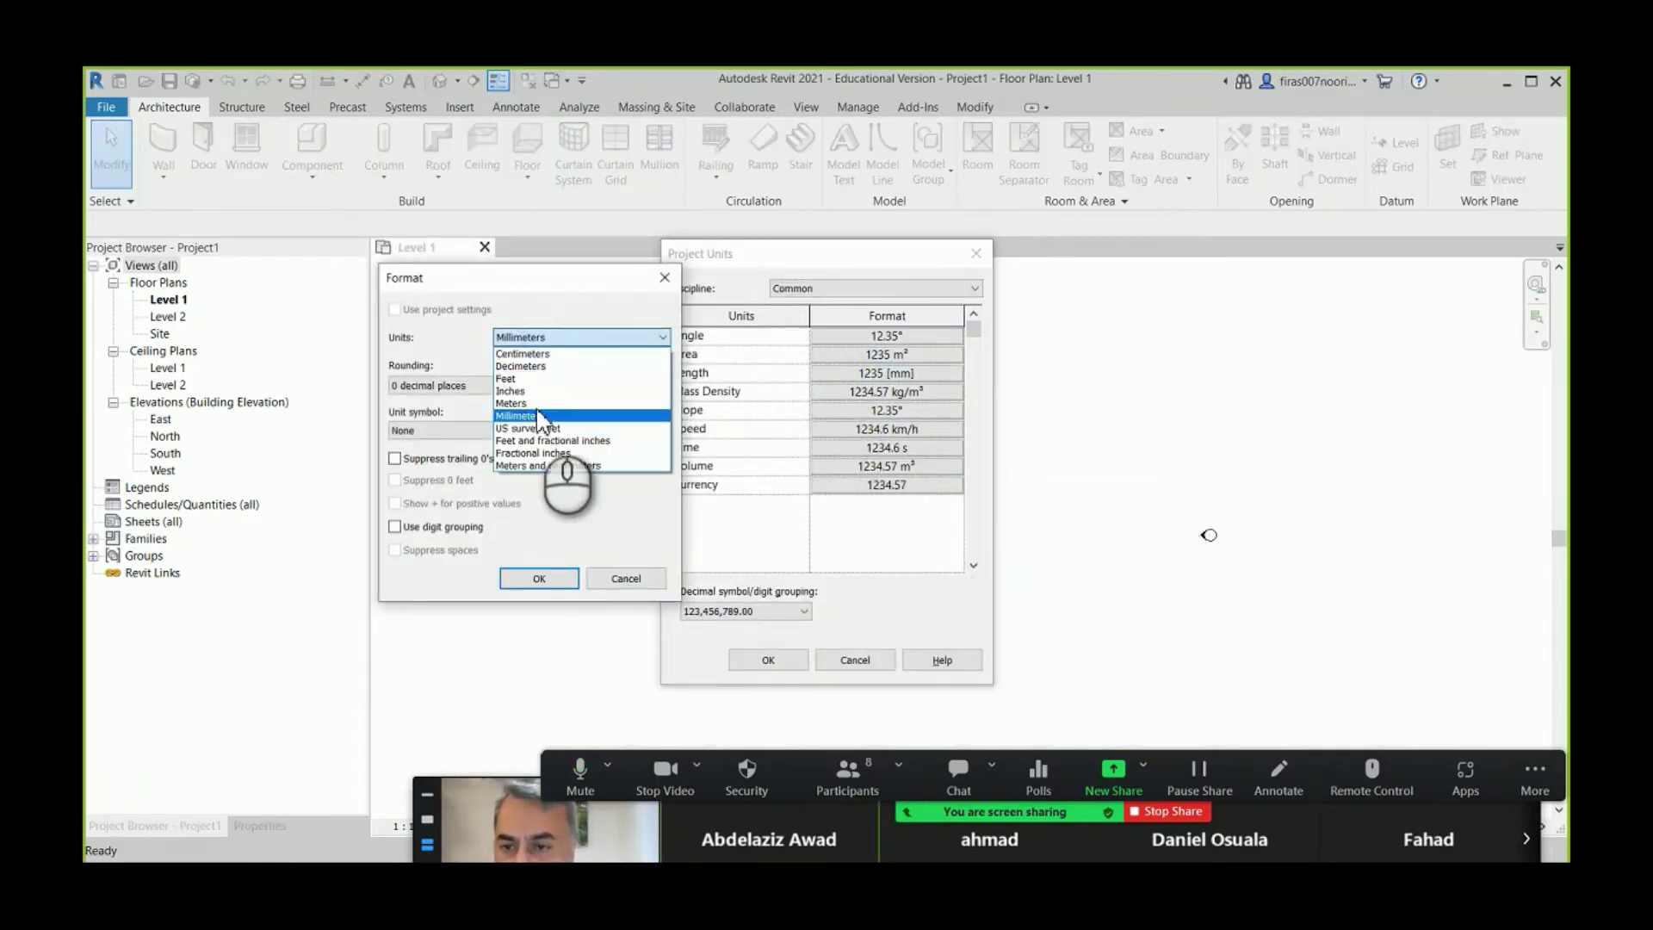
pyautogui.click(536, 401)
pyautogui.click(538, 578)
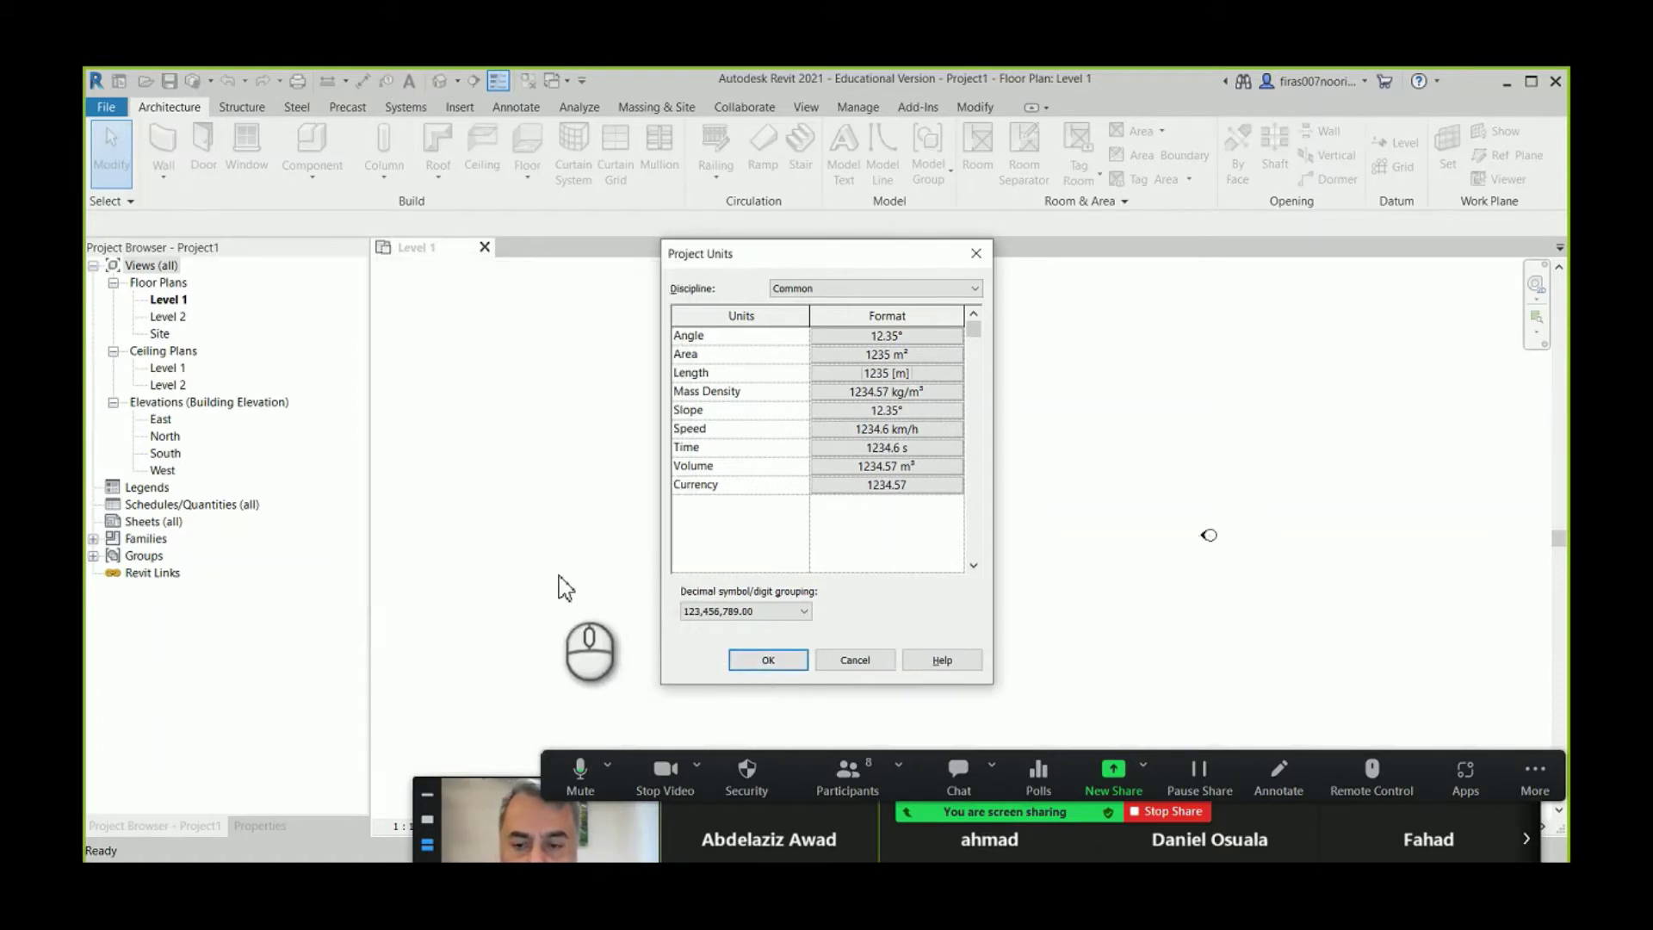
pyautogui.click(767, 661)
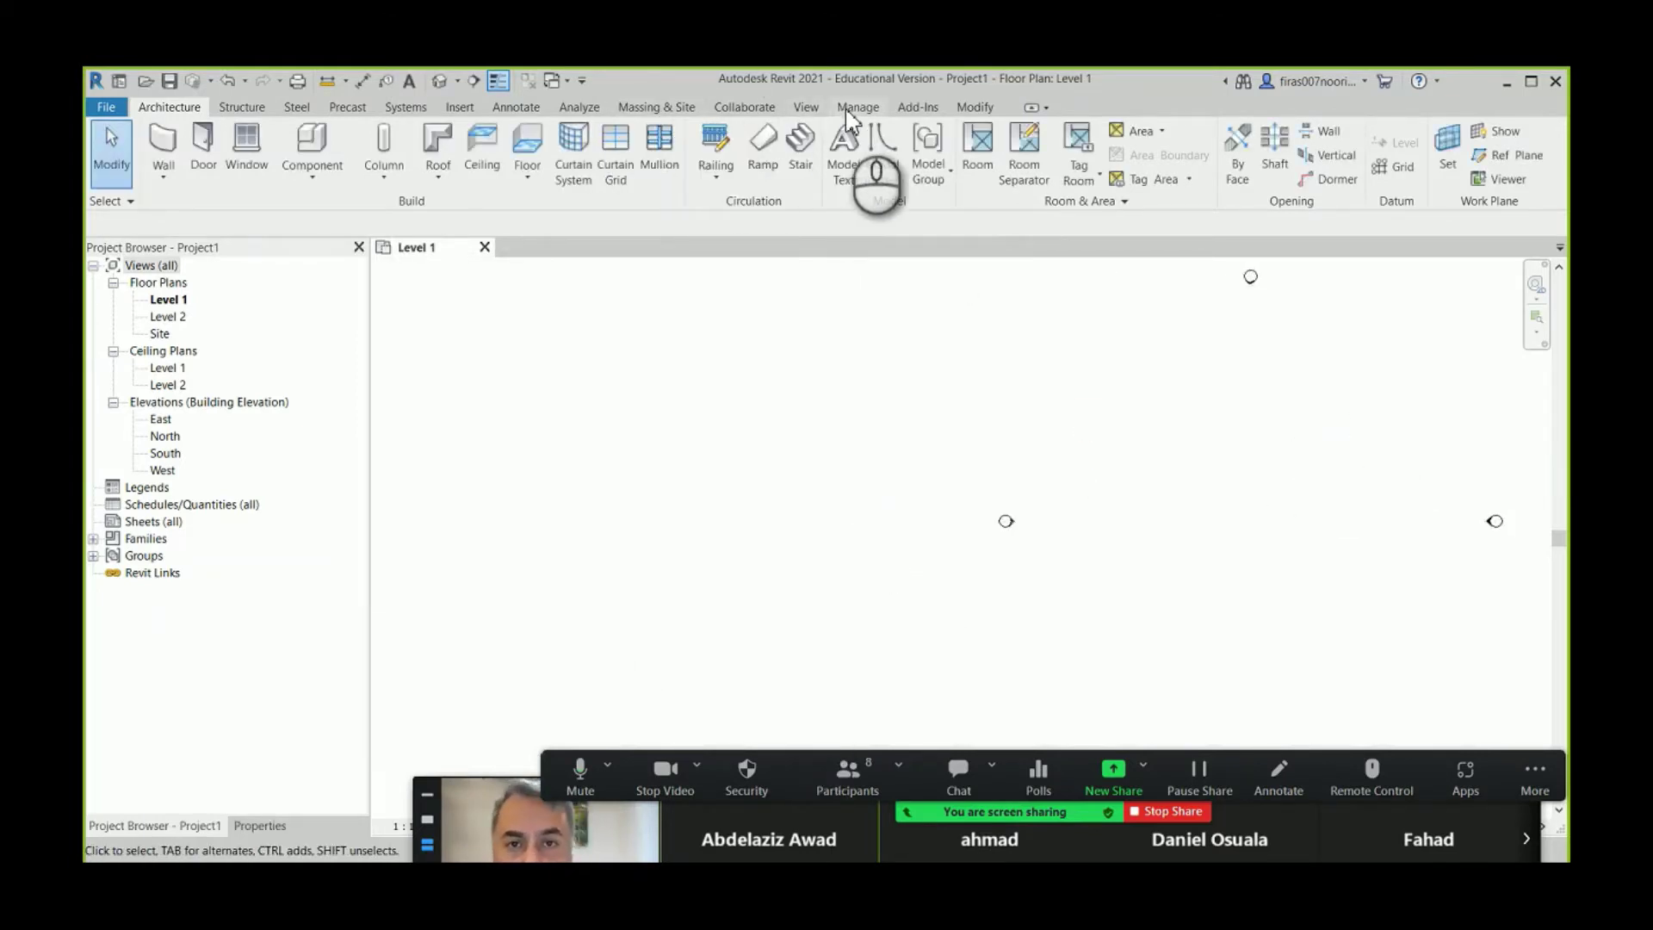
# - Launch Dynamo from Revit and open the saved graph Home.dyn from the Day 4 In Class folder
pyautogui.click(1457, 151)
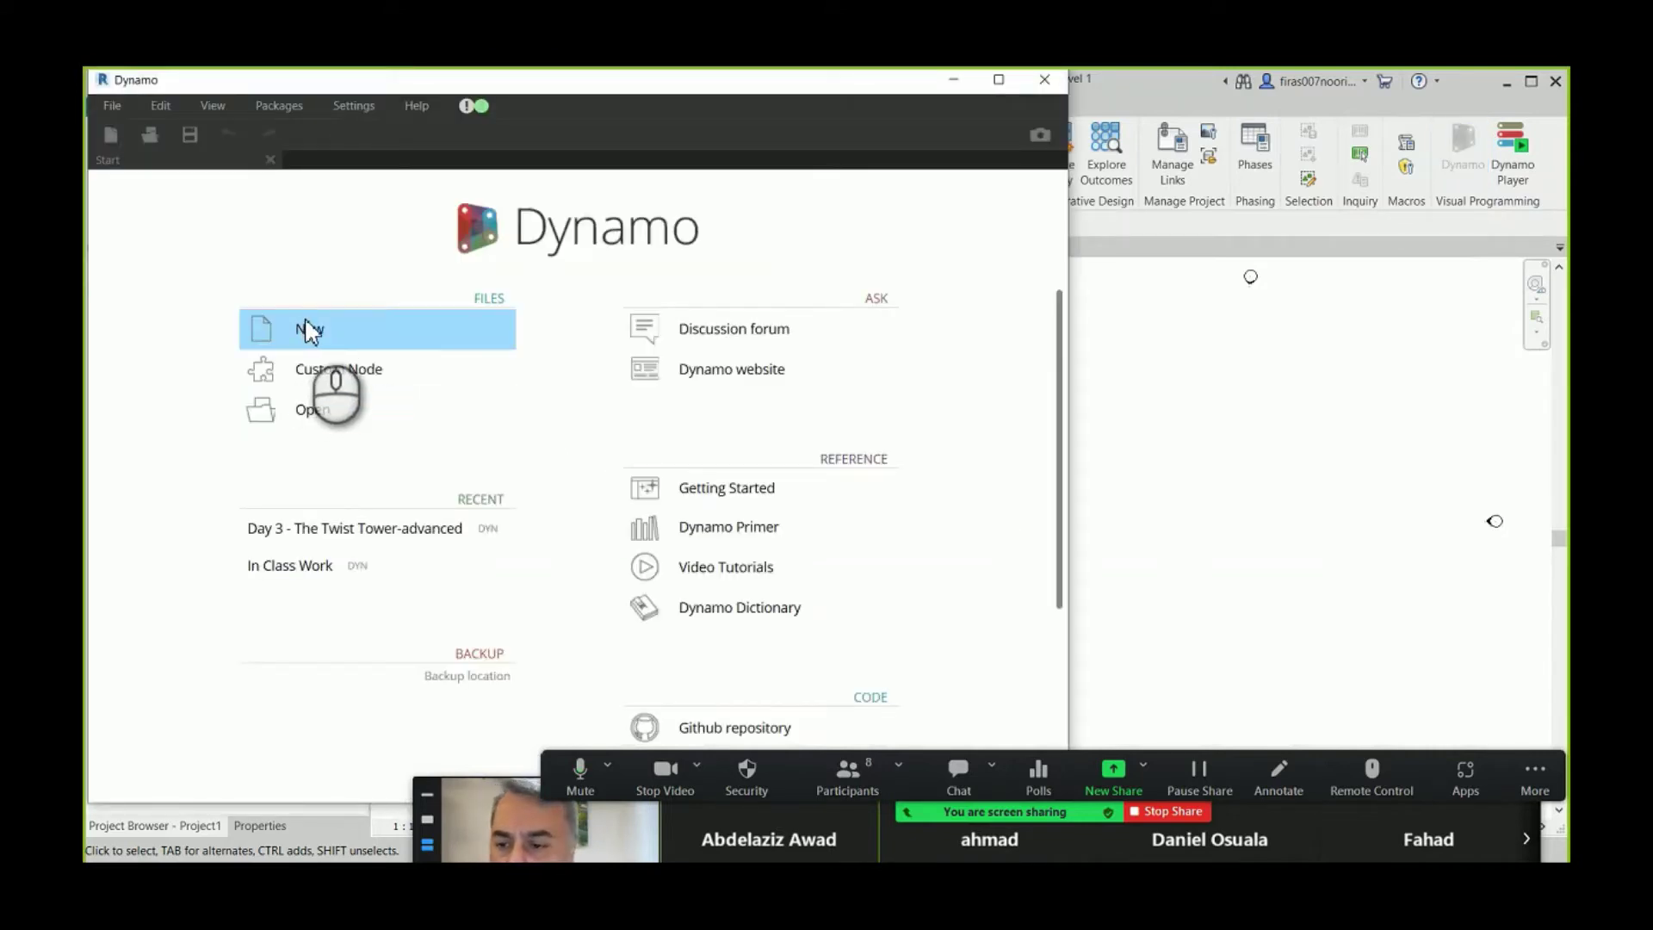
pyautogui.click(308, 330)
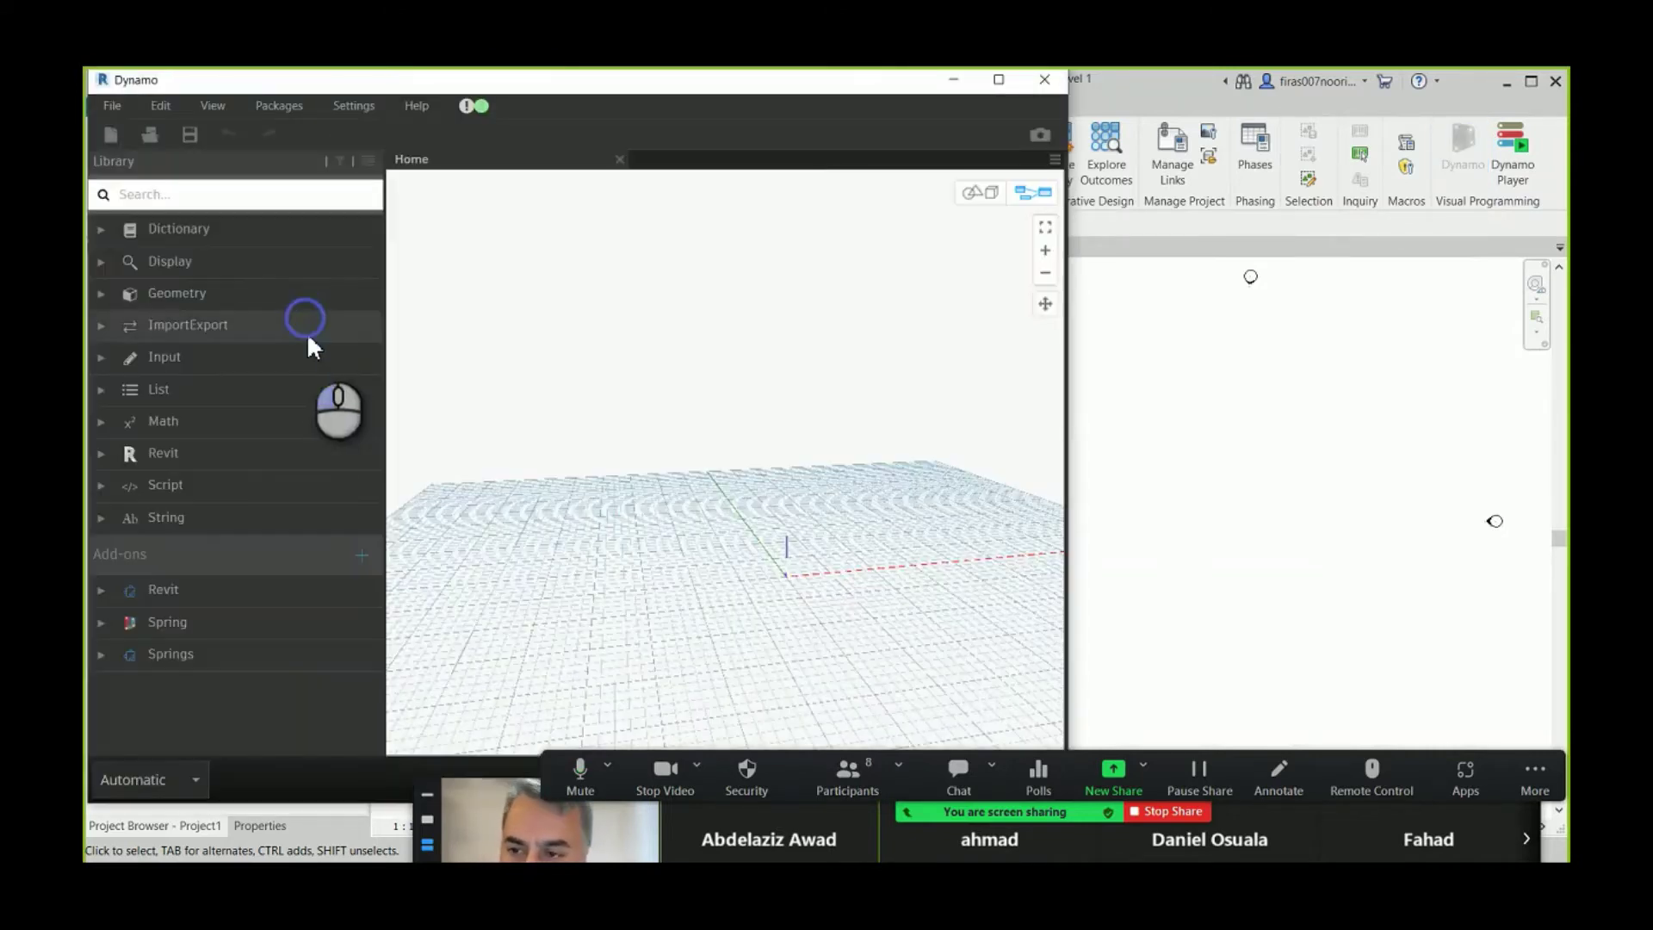
pyautogui.click(145, 138)
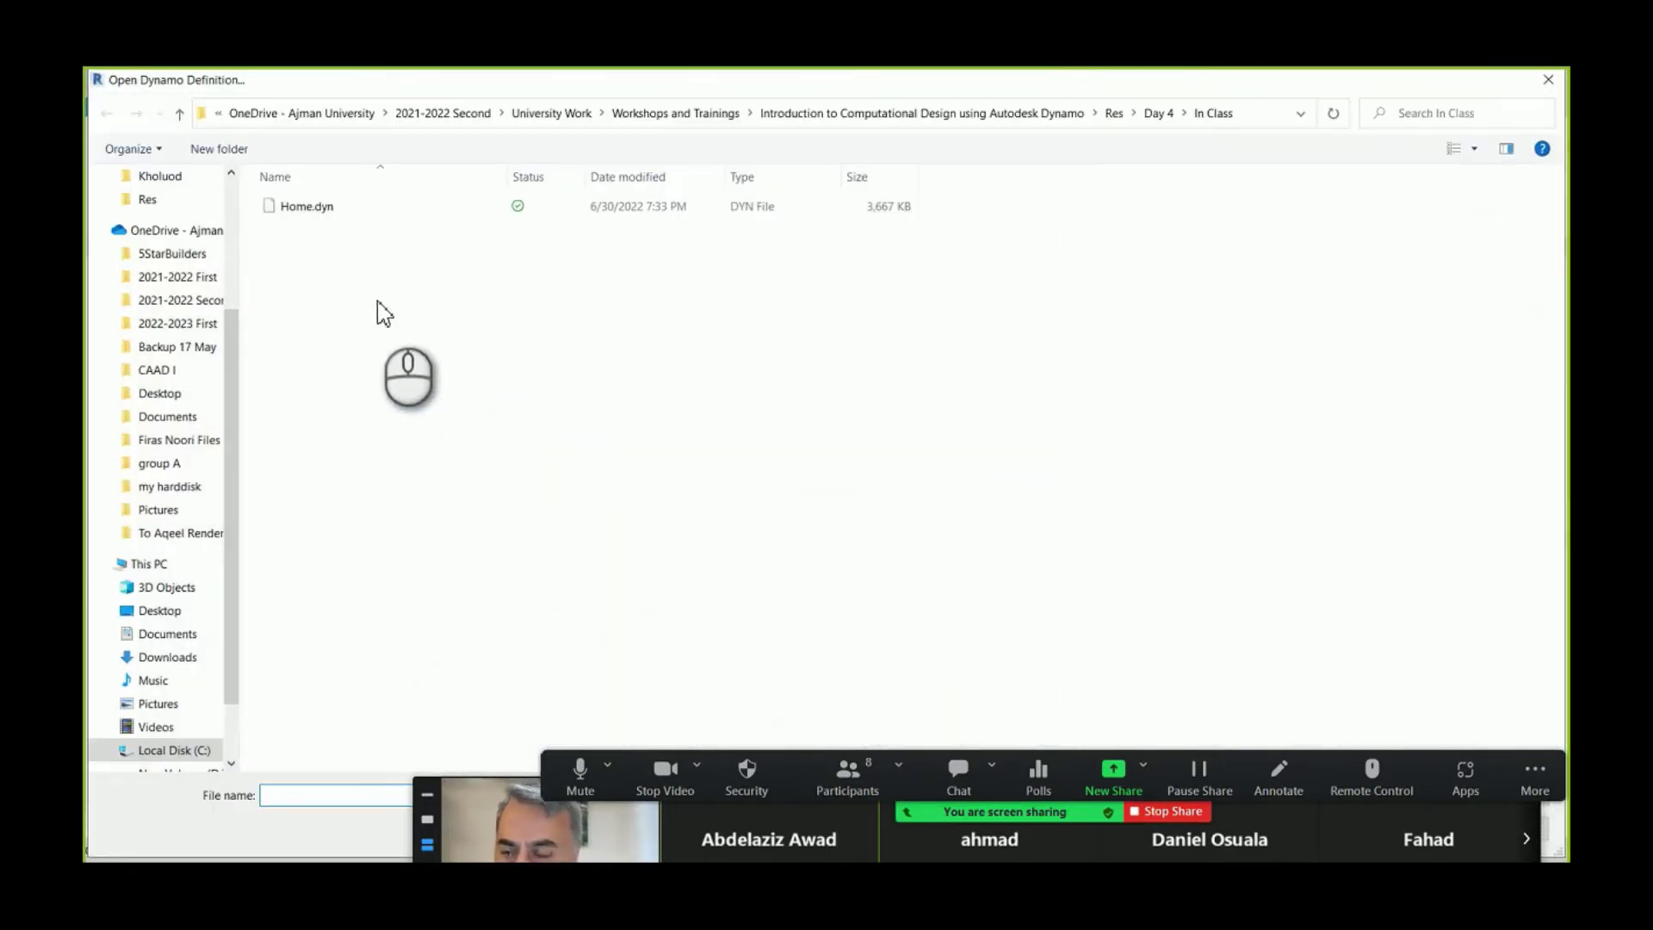
pyautogui.doubleClick(302, 208)
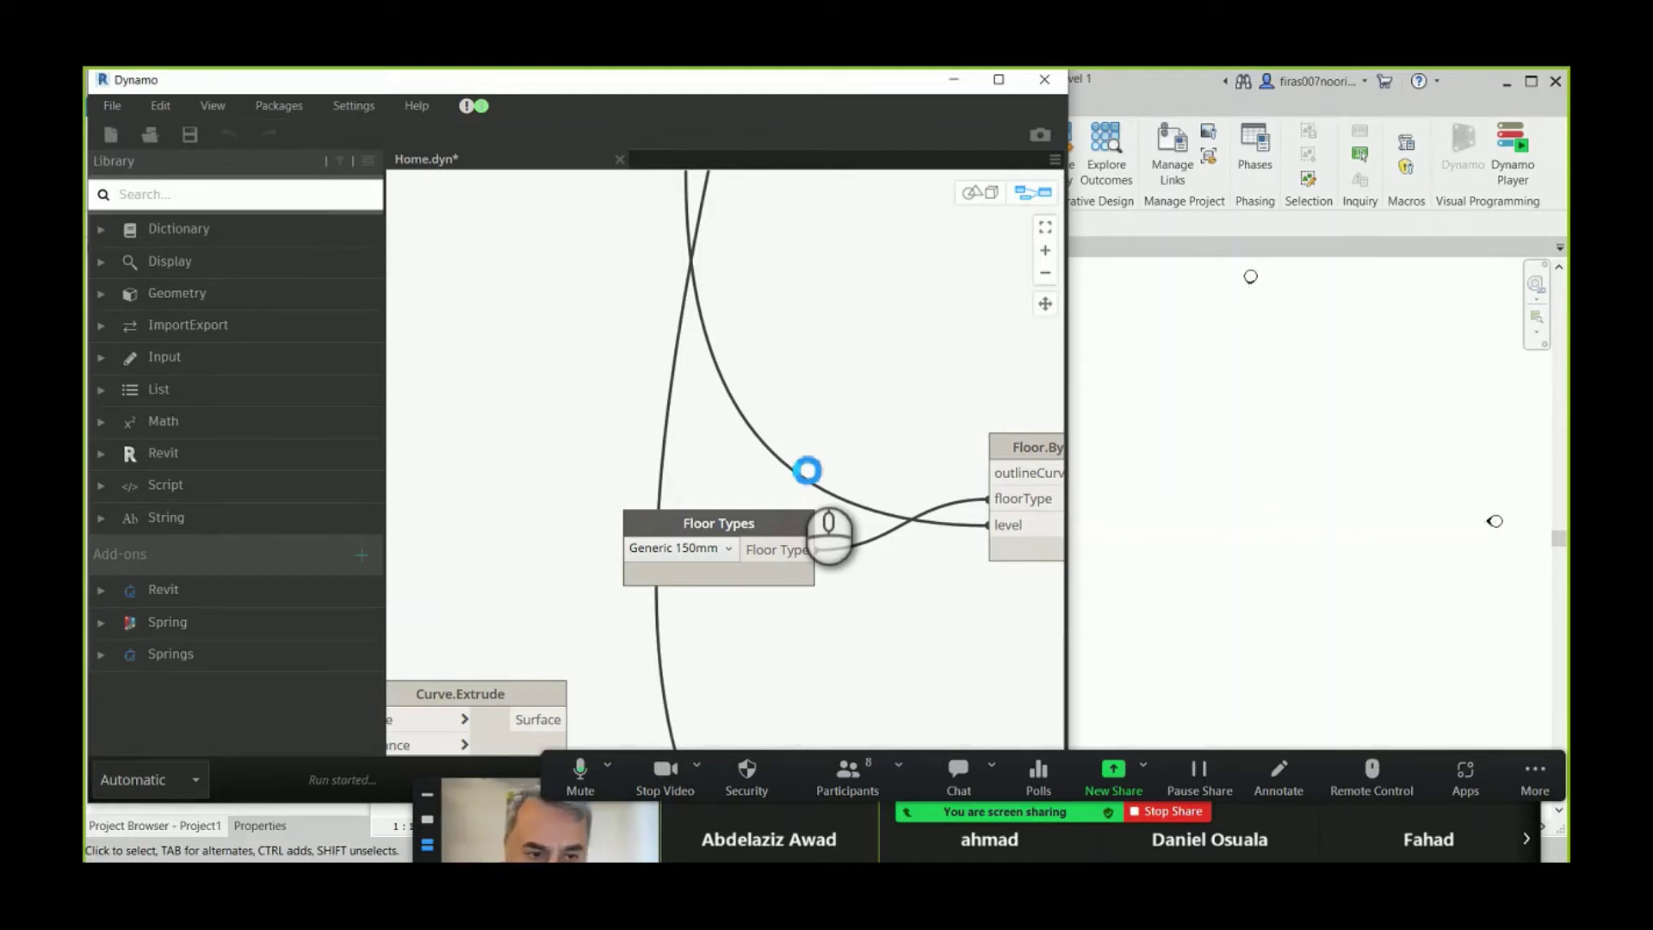
# - Set the lacing of the Floor.ByOutlineTypeAndLevel node to Longest
pyautogui.scroll(-1, 801, 469)
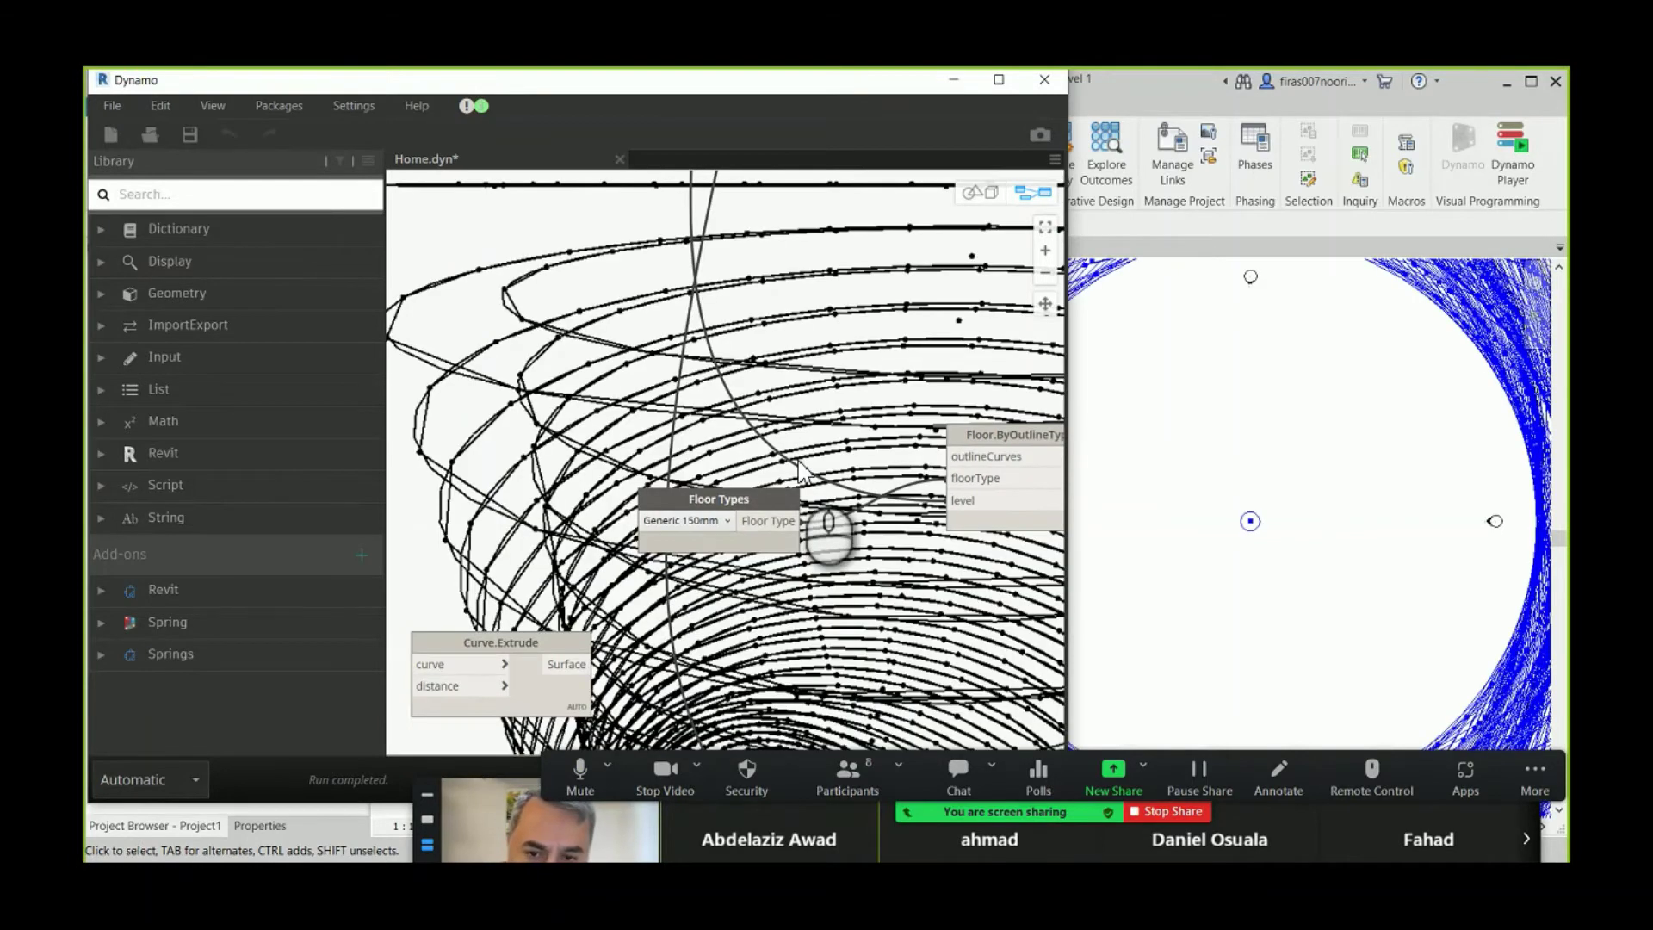
pyautogui.moveTo(777, 360); pyautogui.dragTo(736, 293, button='middle')
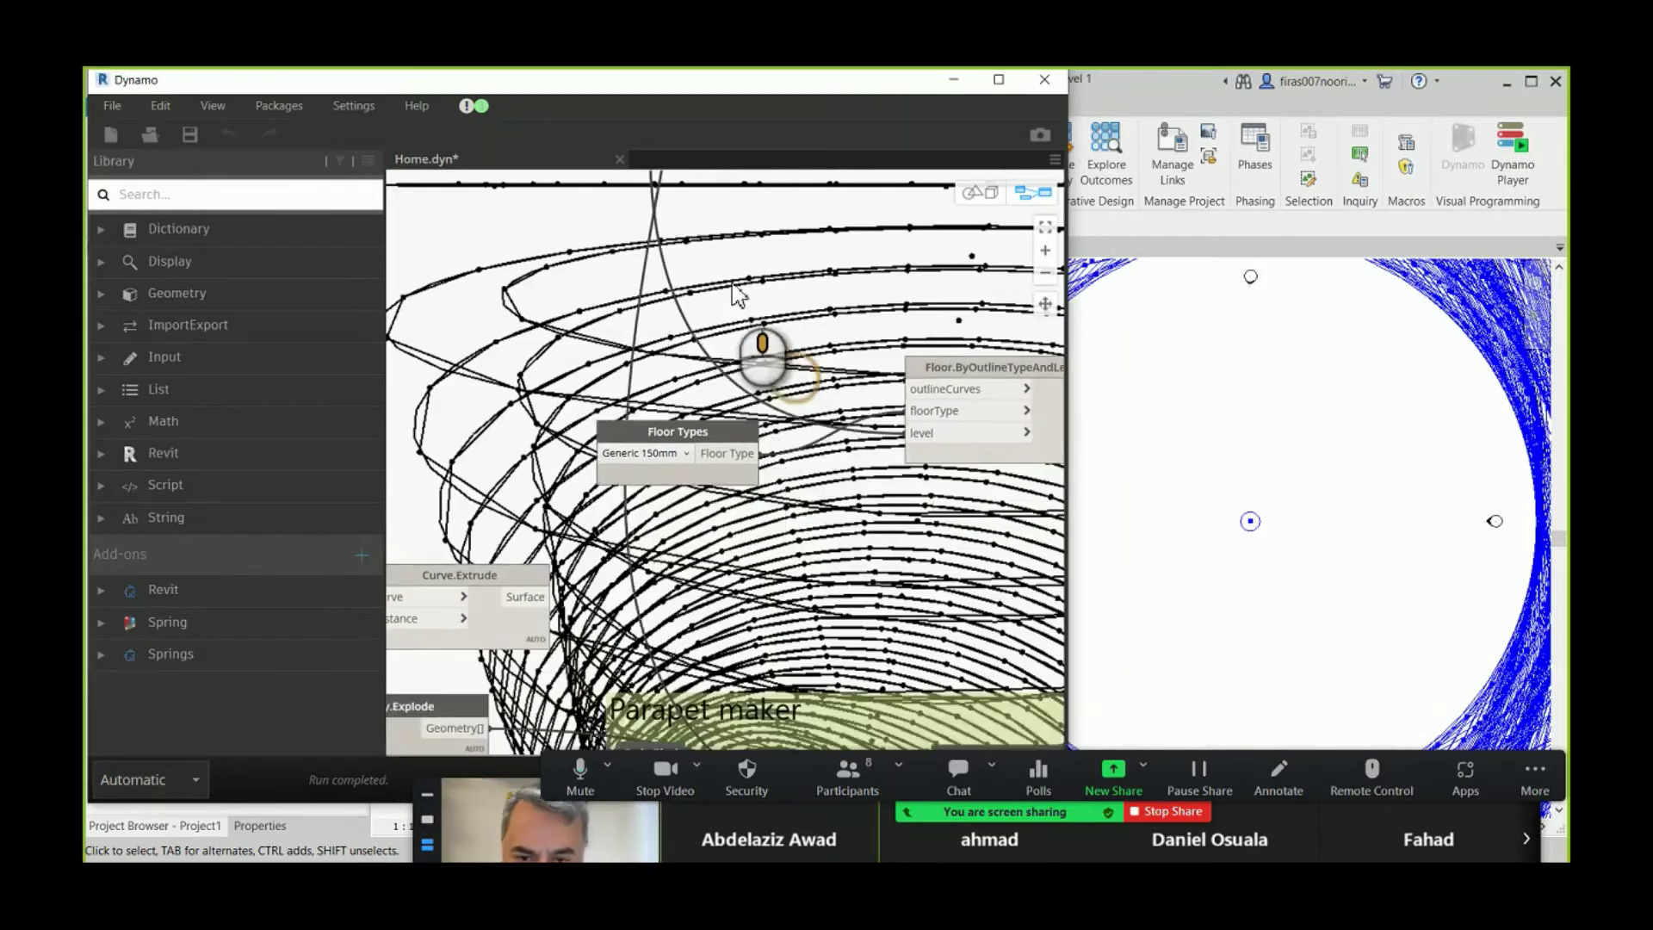
pyautogui.scroll(-2, 748, 344)
pyautogui.scroll(3, 689, 349)
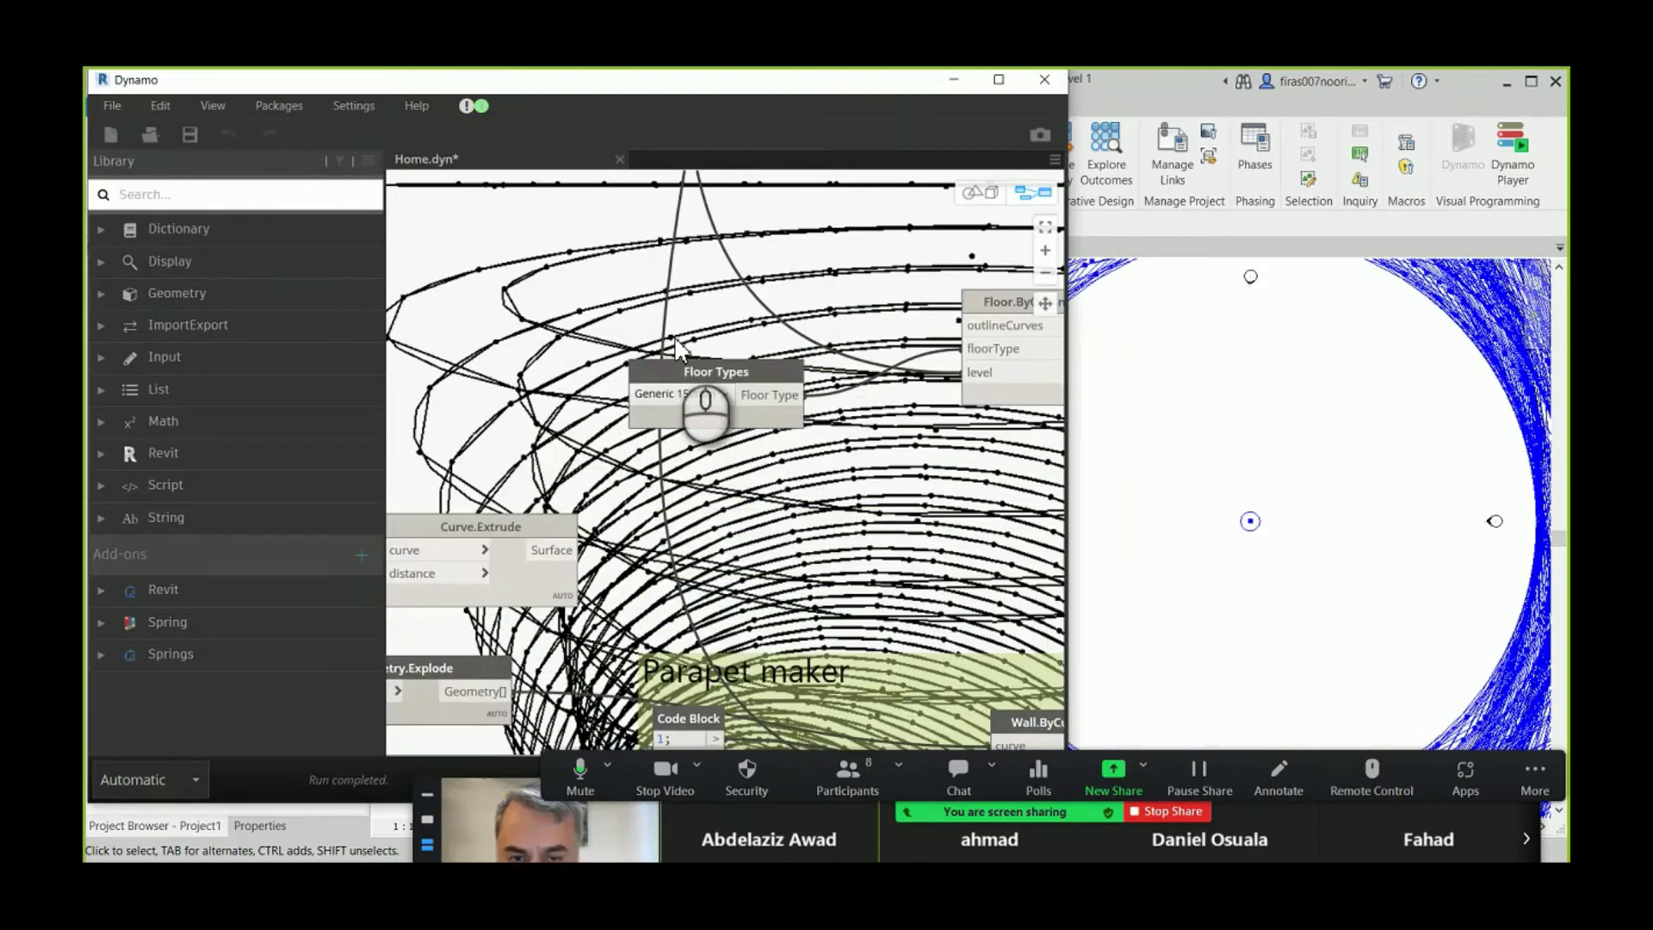
pyautogui.scroll(-2, 857, 306)
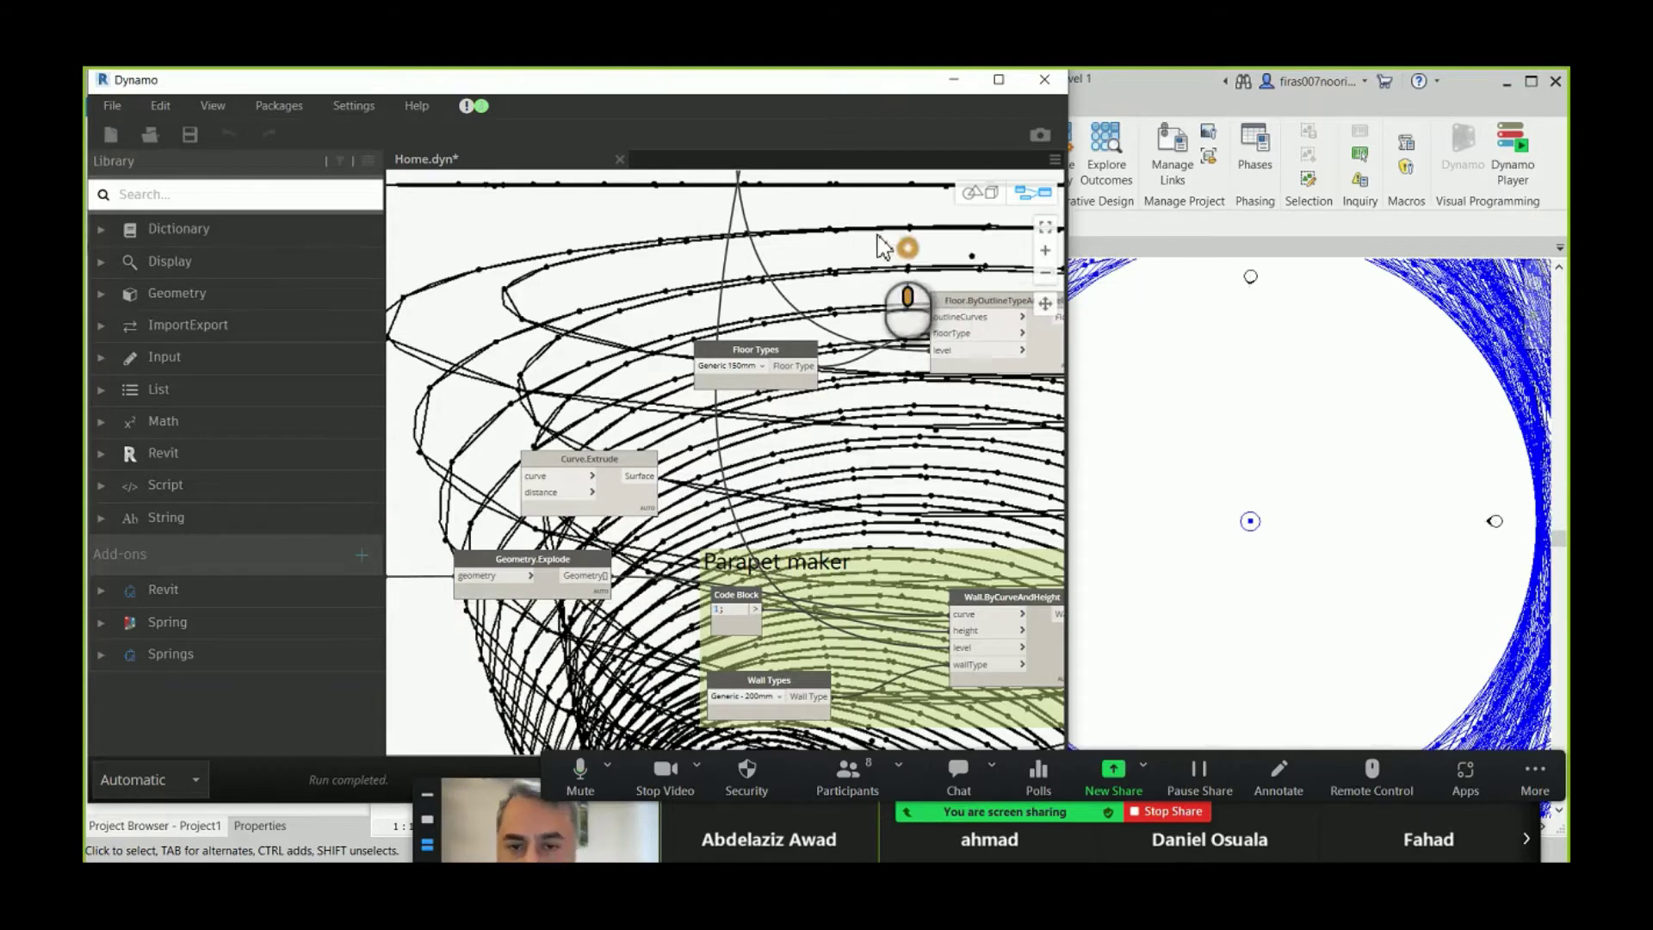
pyautogui.moveTo(878, 241); pyautogui.dragTo(711, 231, button='middle')
pyautogui.scroll(4, 896, 358)
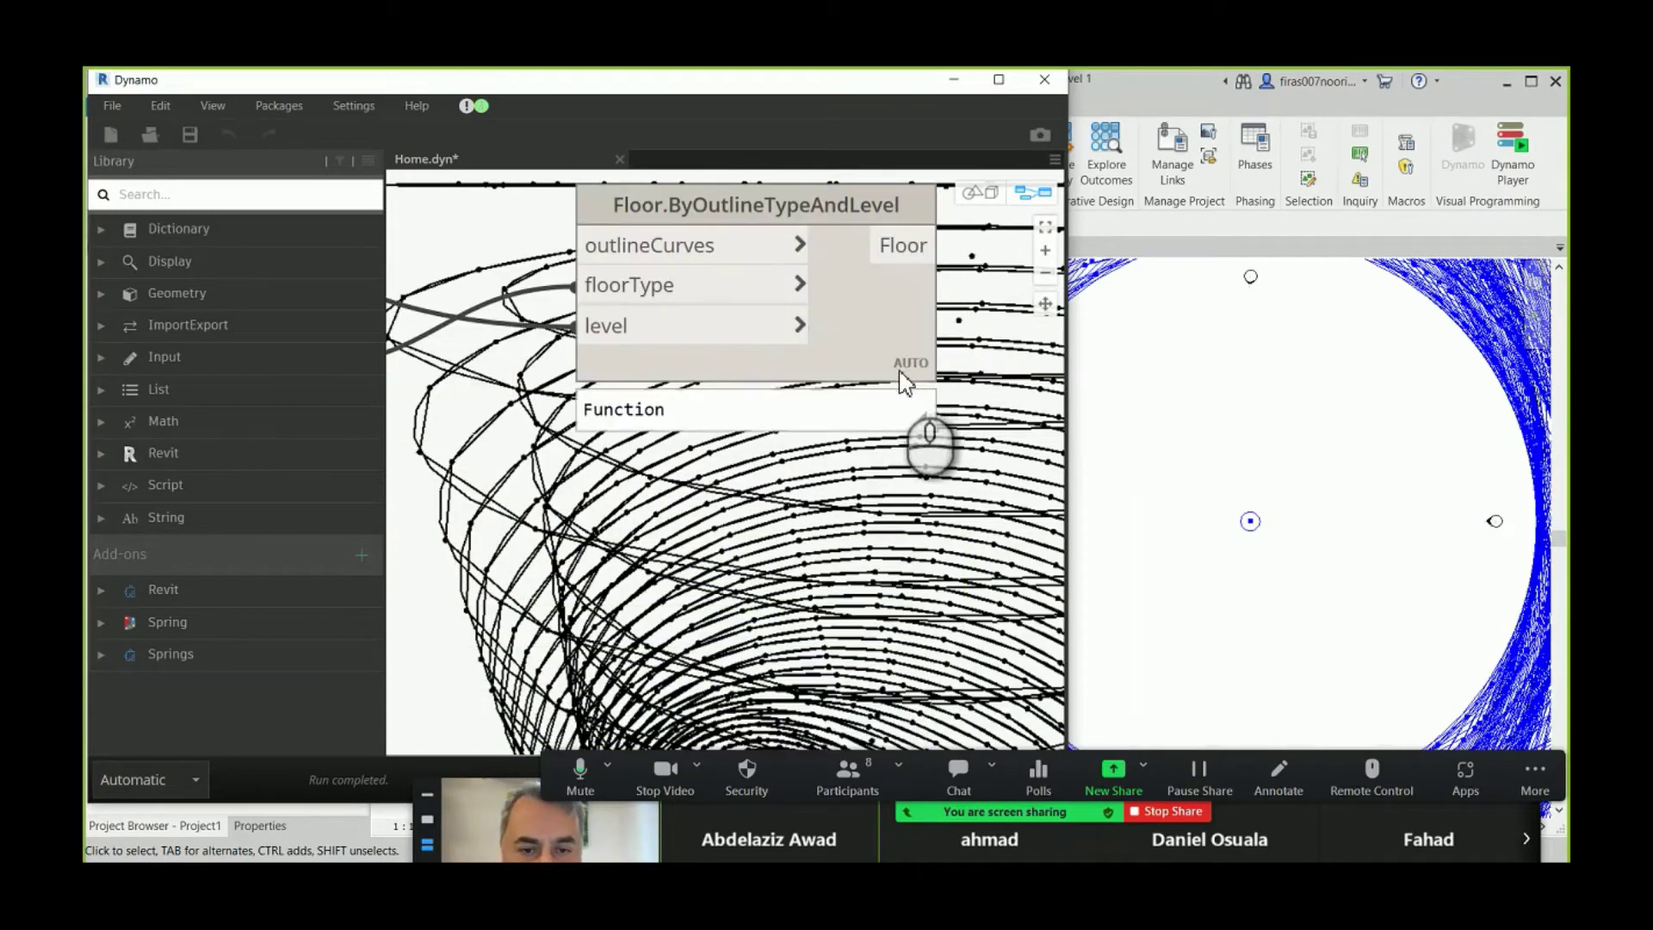
pyautogui.rightClick(874, 301)
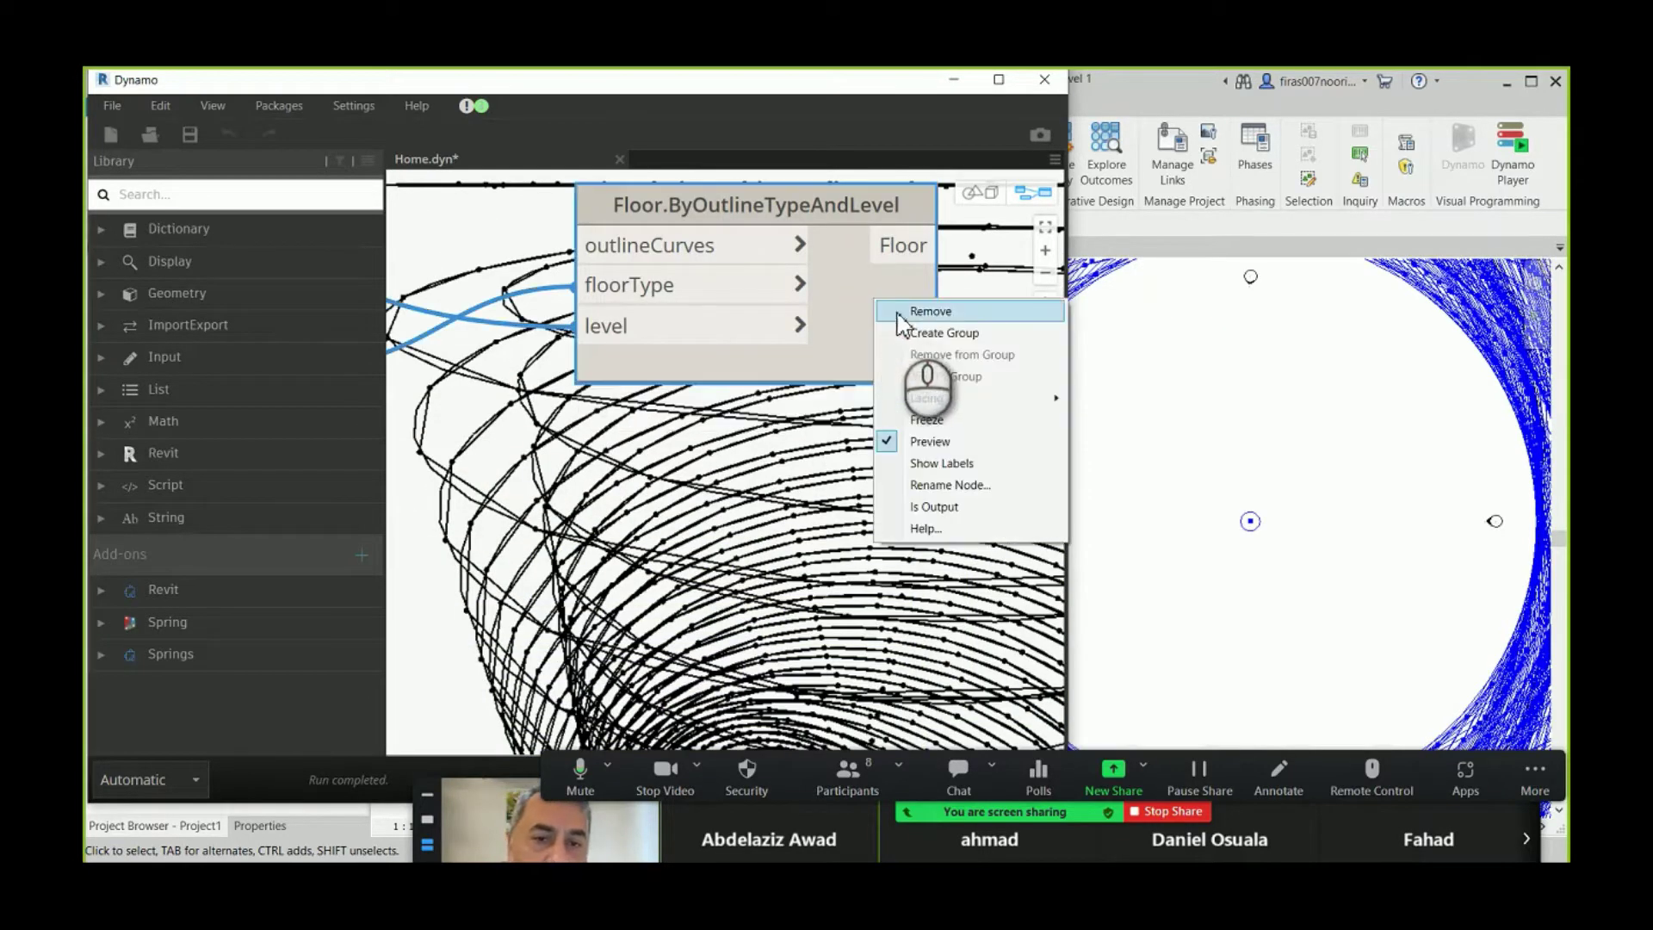
pyautogui.moveTo(935, 403)
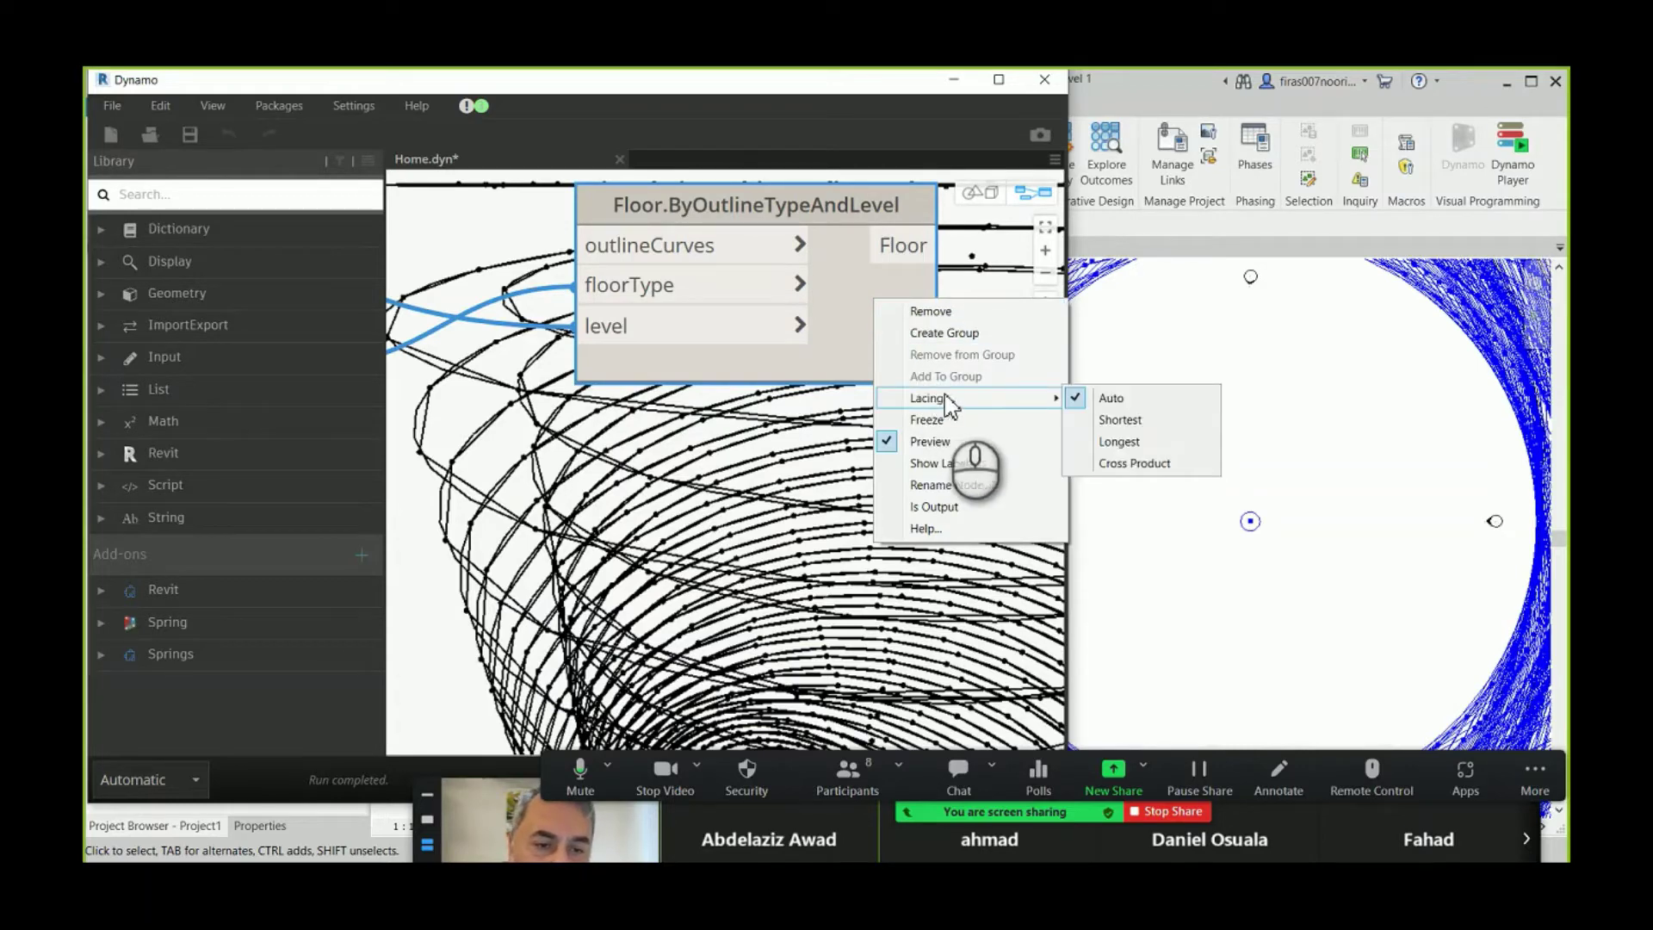
pyautogui.click(1119, 440)
# - Connect the Polygon output of Polygon.ByPoints to the outlineCurves input of Floor.ByOutlineTypeAndLevel
pyautogui.scroll(-1, 818, 301)
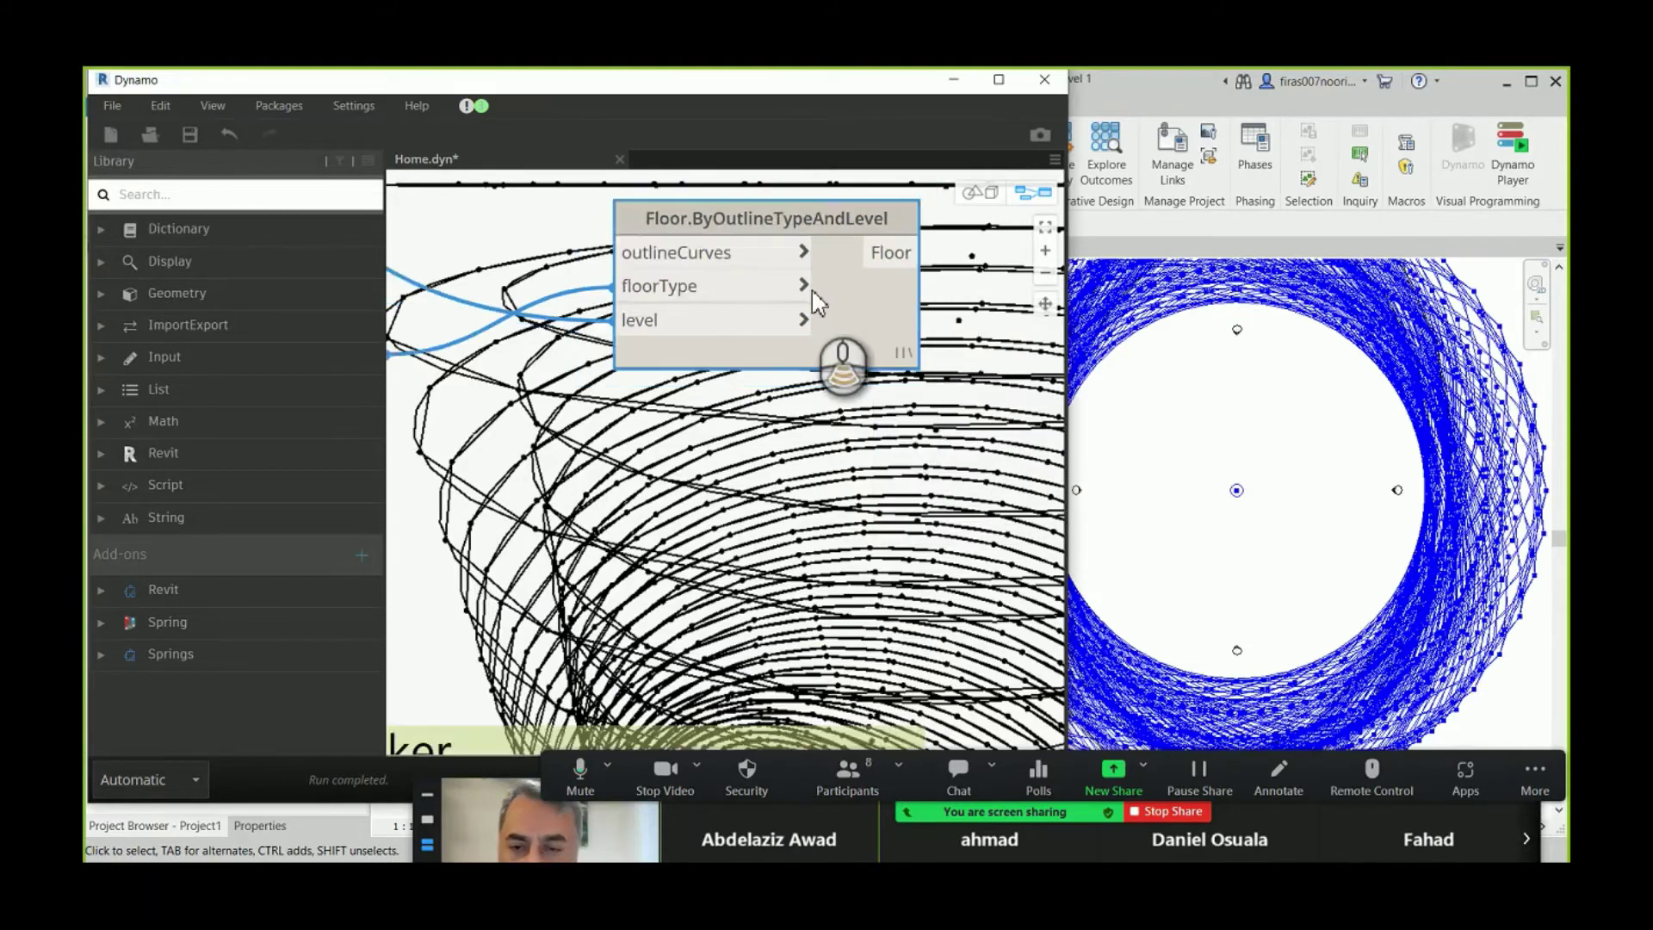
pyautogui.scroll(-3, 817, 303)
pyautogui.scroll(1, 761, 400)
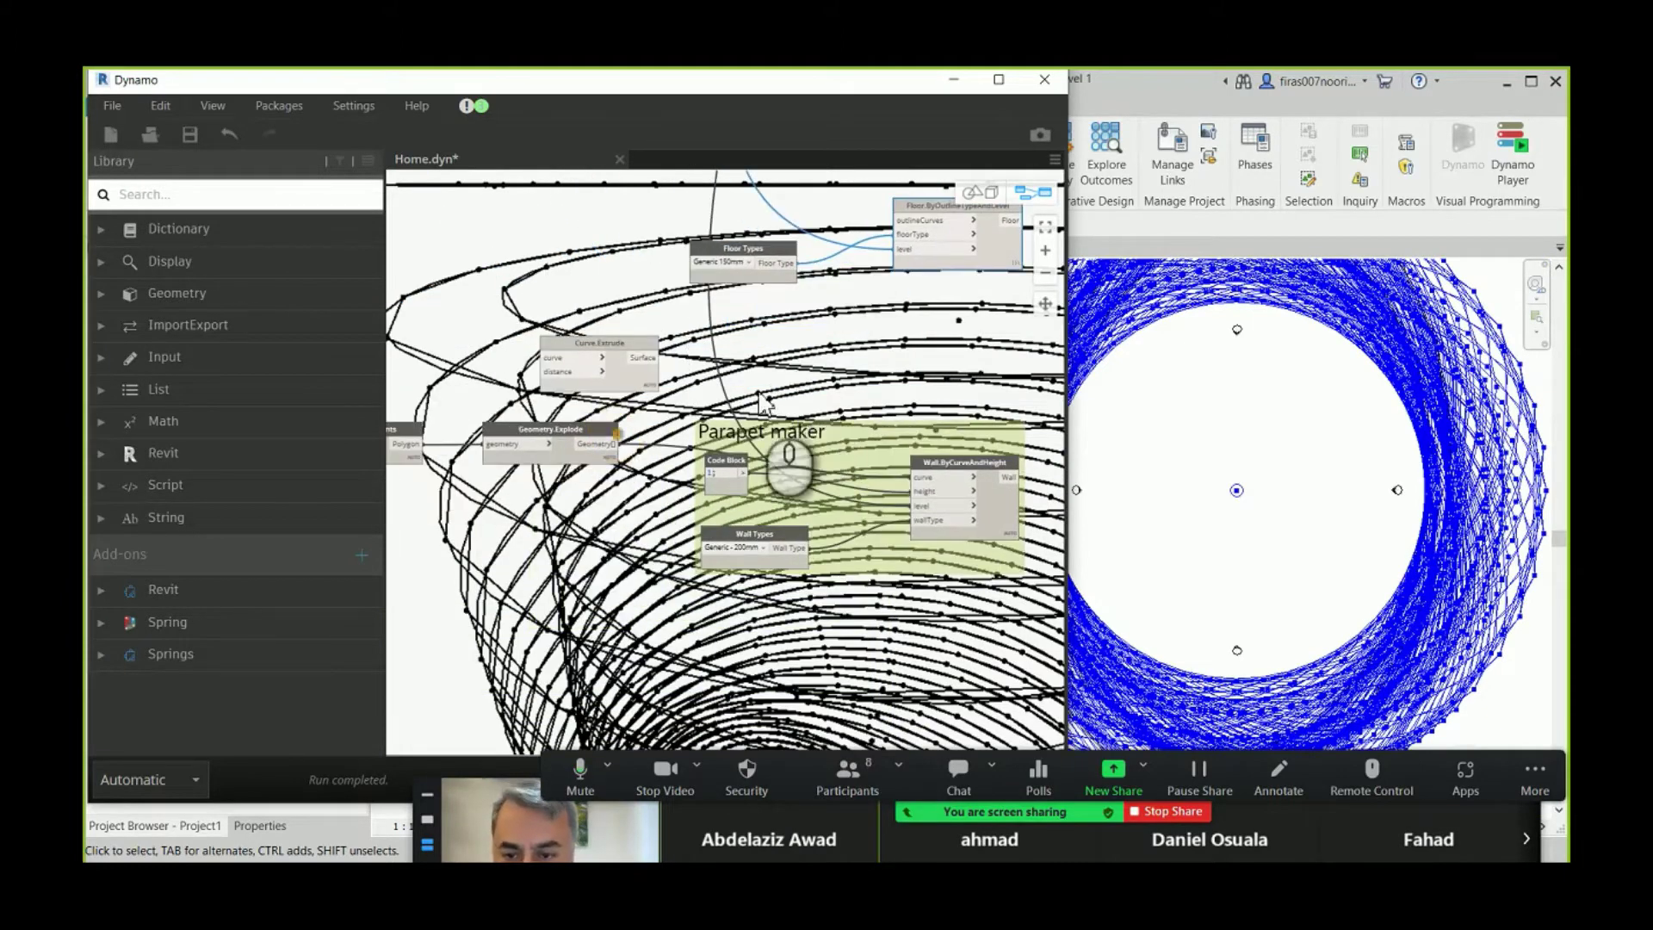
pyautogui.moveTo(482, 387); pyautogui.dragTo(510, 382, button='middle')
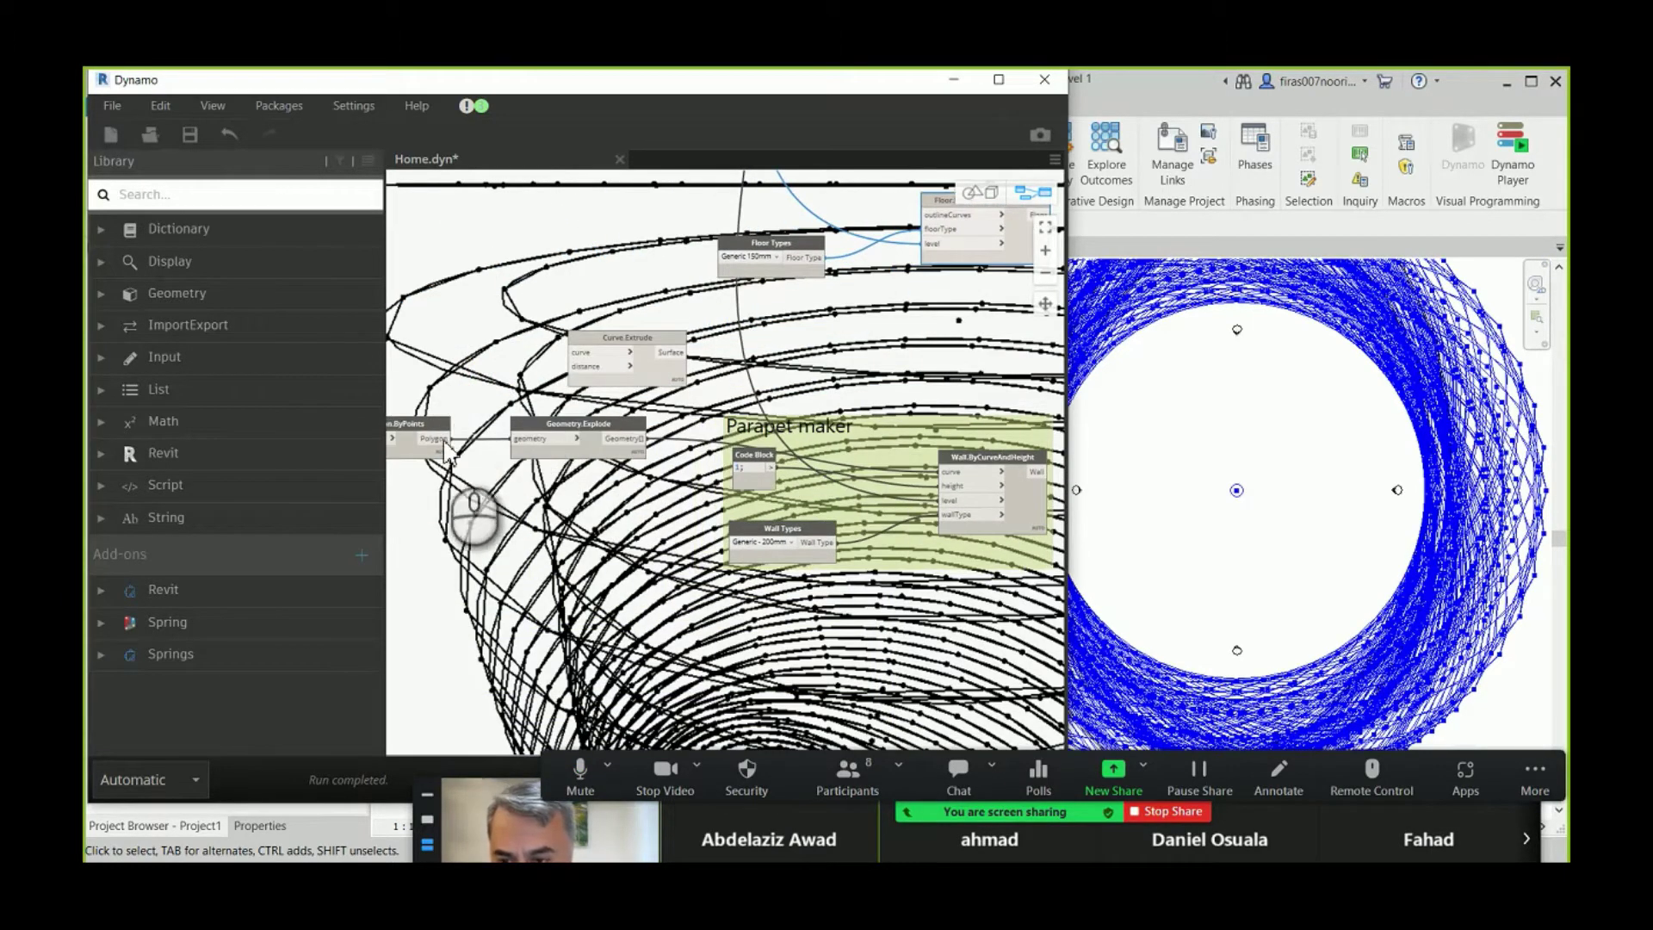
pyautogui.moveTo(445, 440); pyautogui.dragTo(924, 215)
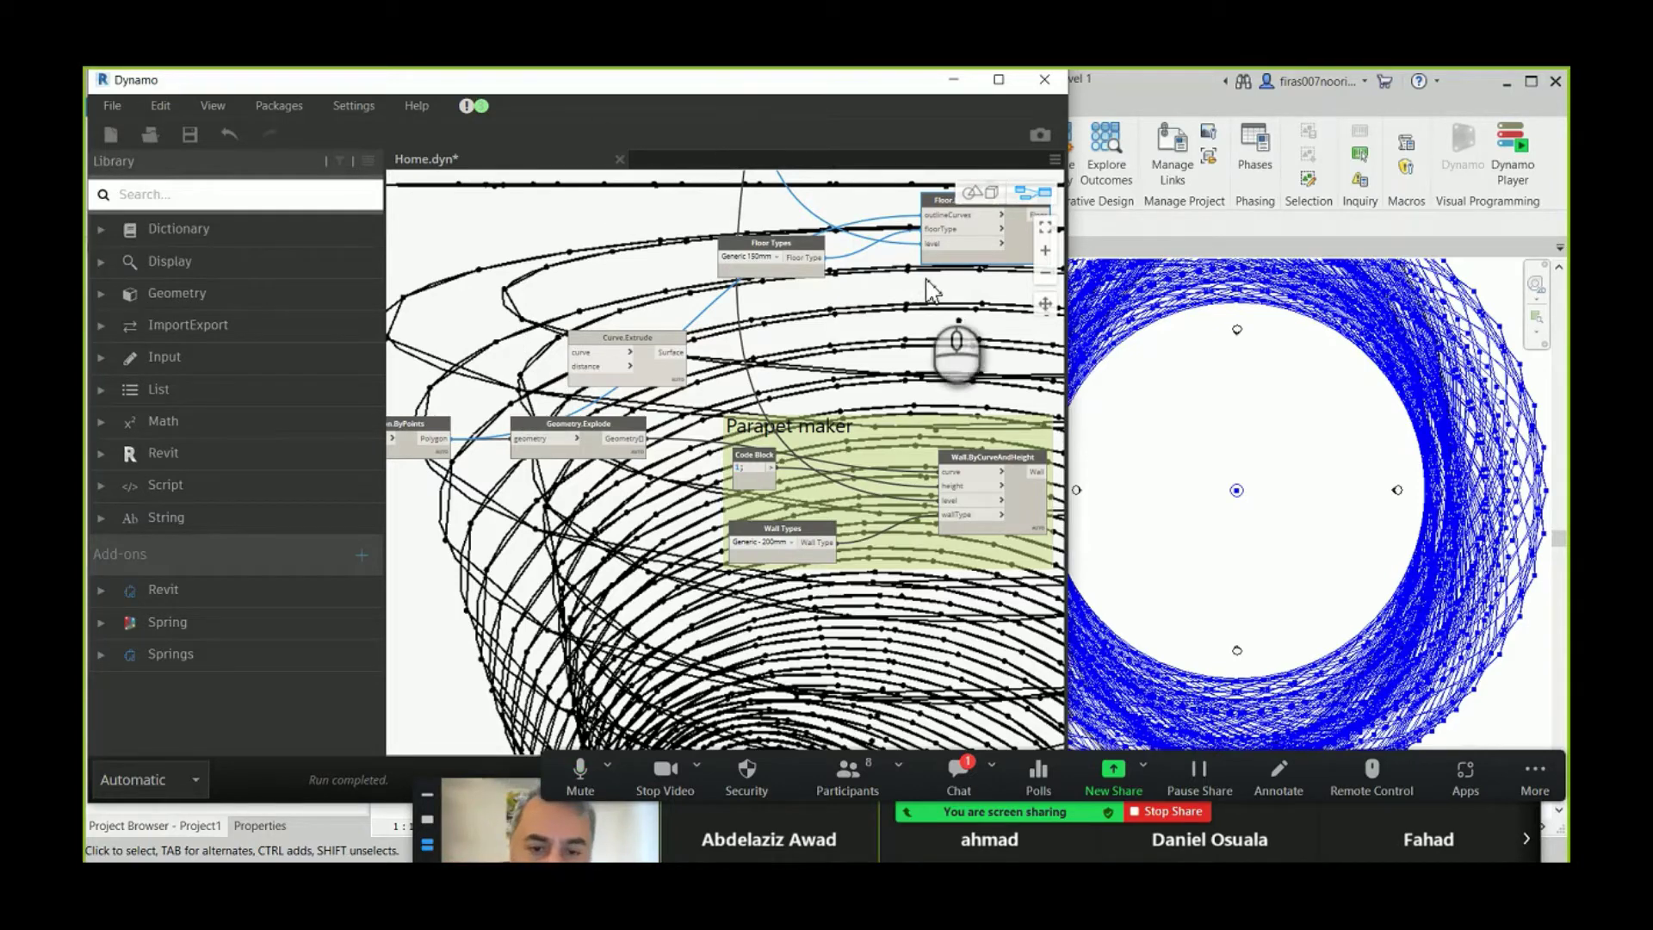
pyautogui.click(956, 765)
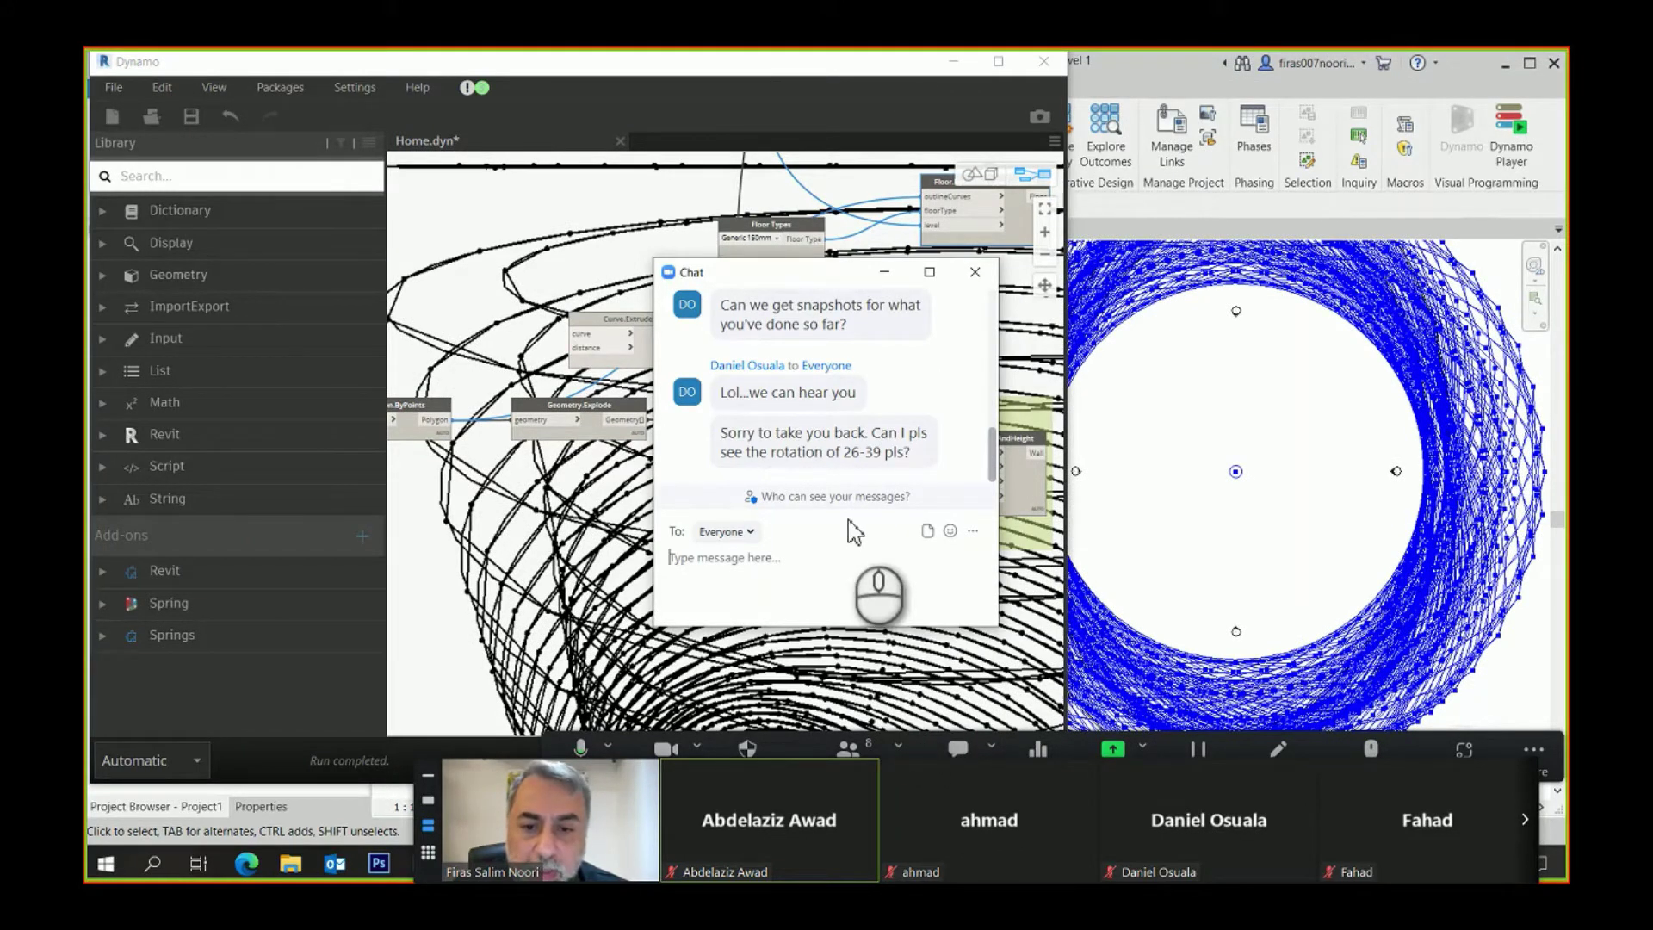
pyautogui.click(974, 272)
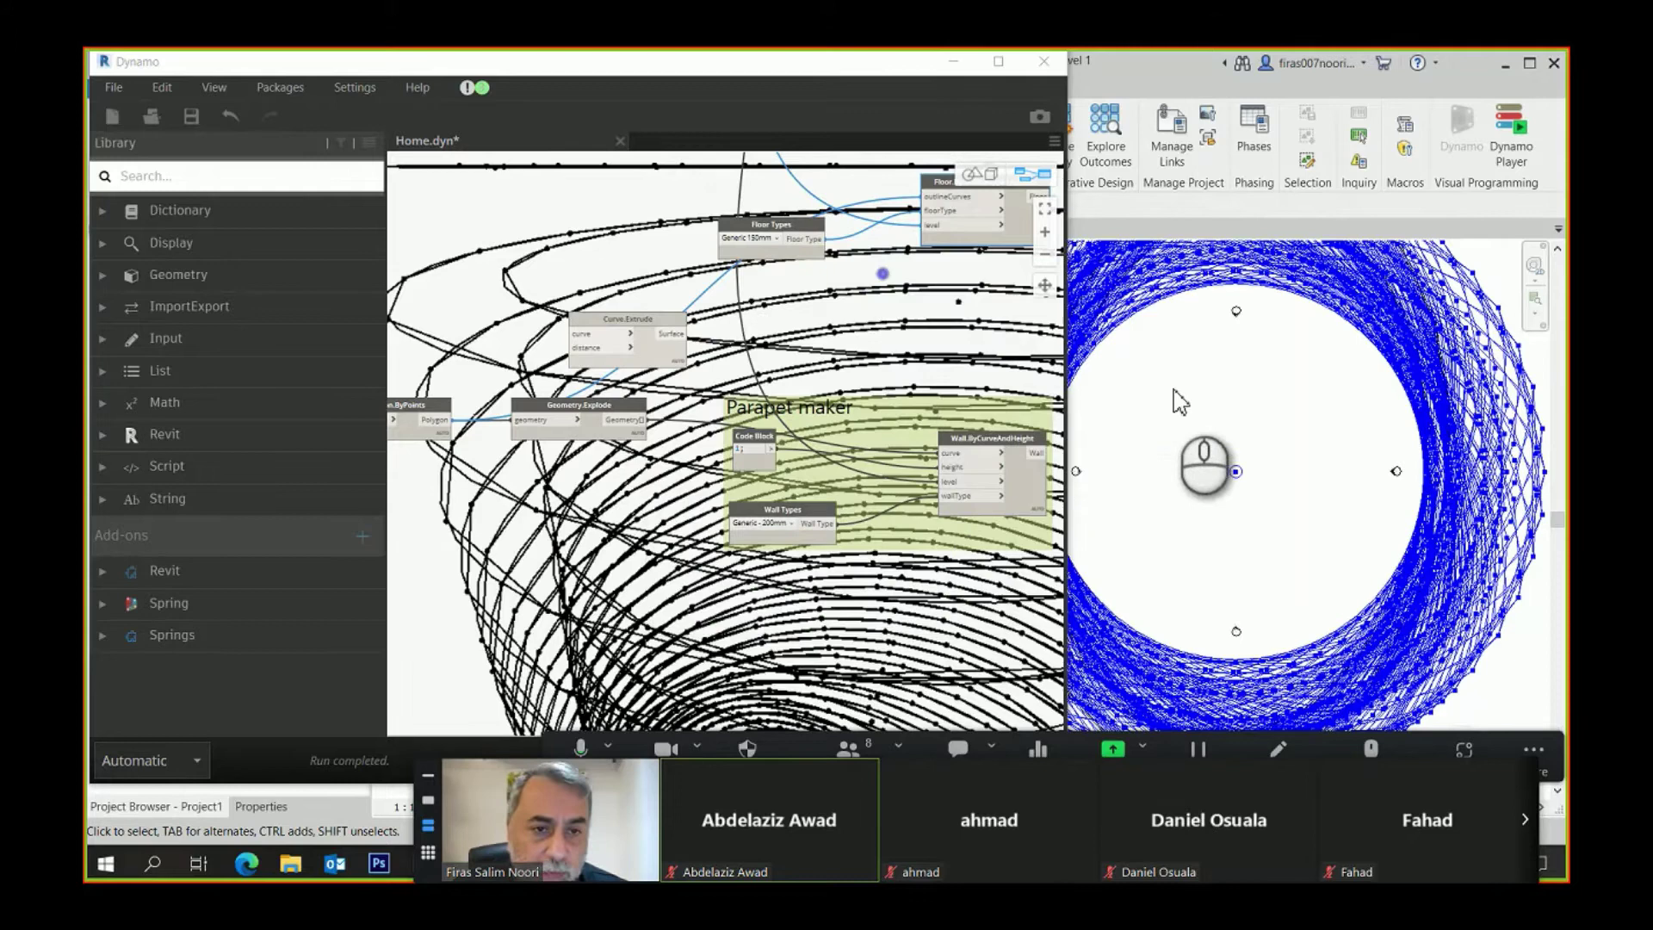
# - Switch to Revit, open the default 3D view and examine the walls and floors at the tower's base
pyautogui.click(953, 60)
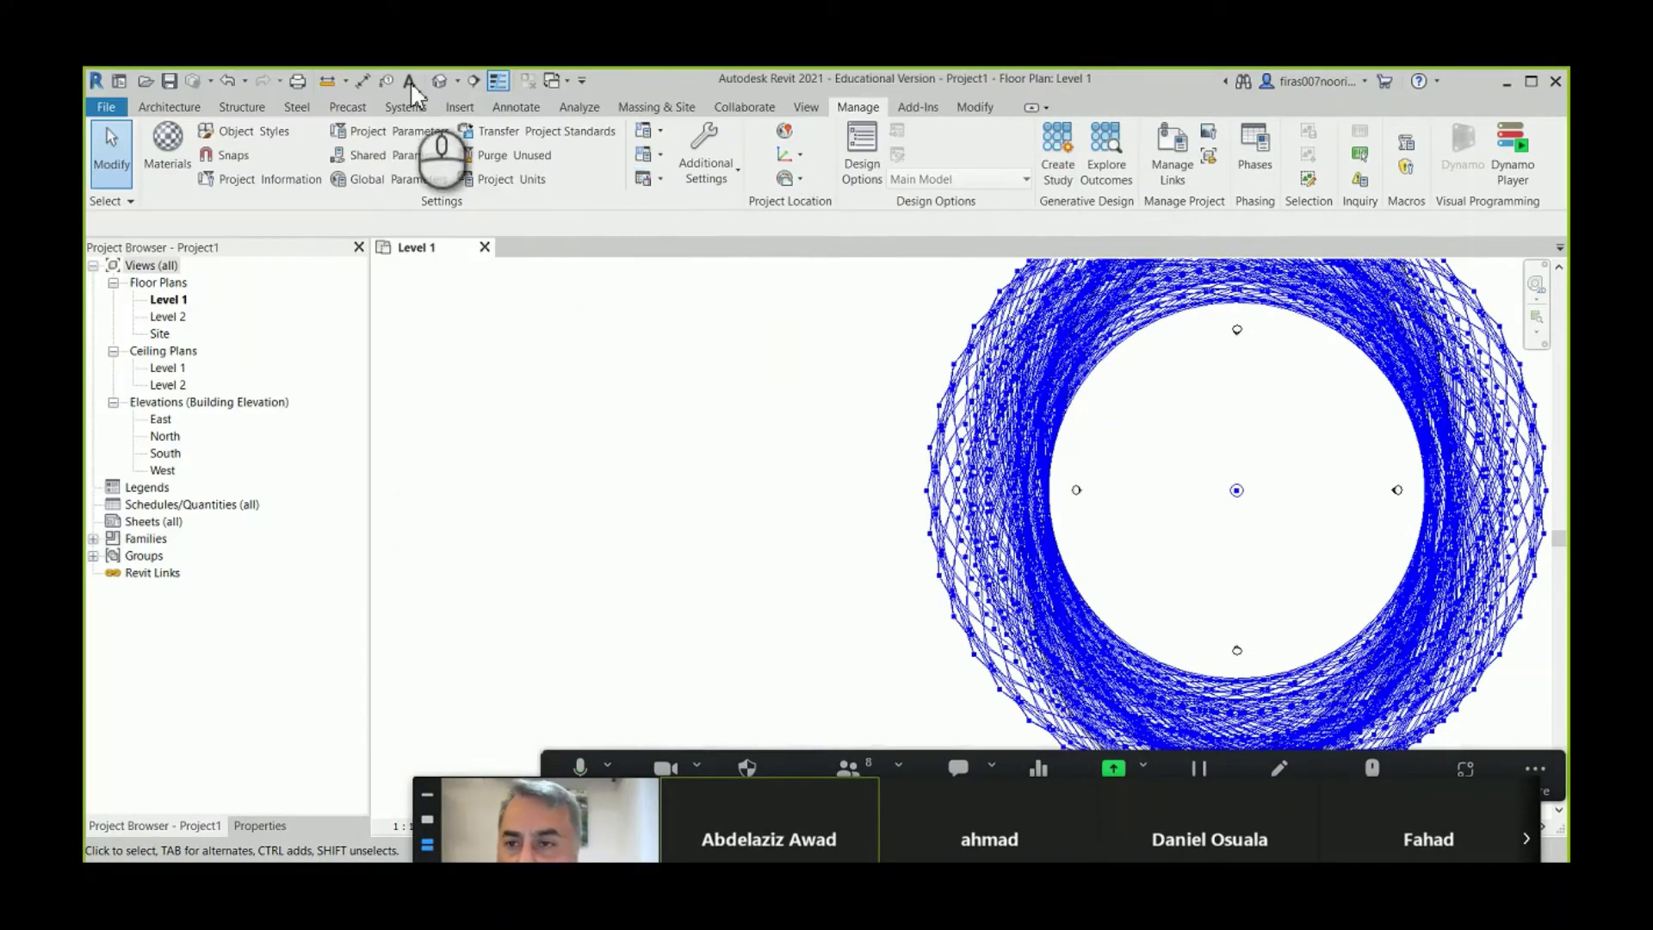
pyautogui.click(439, 80)
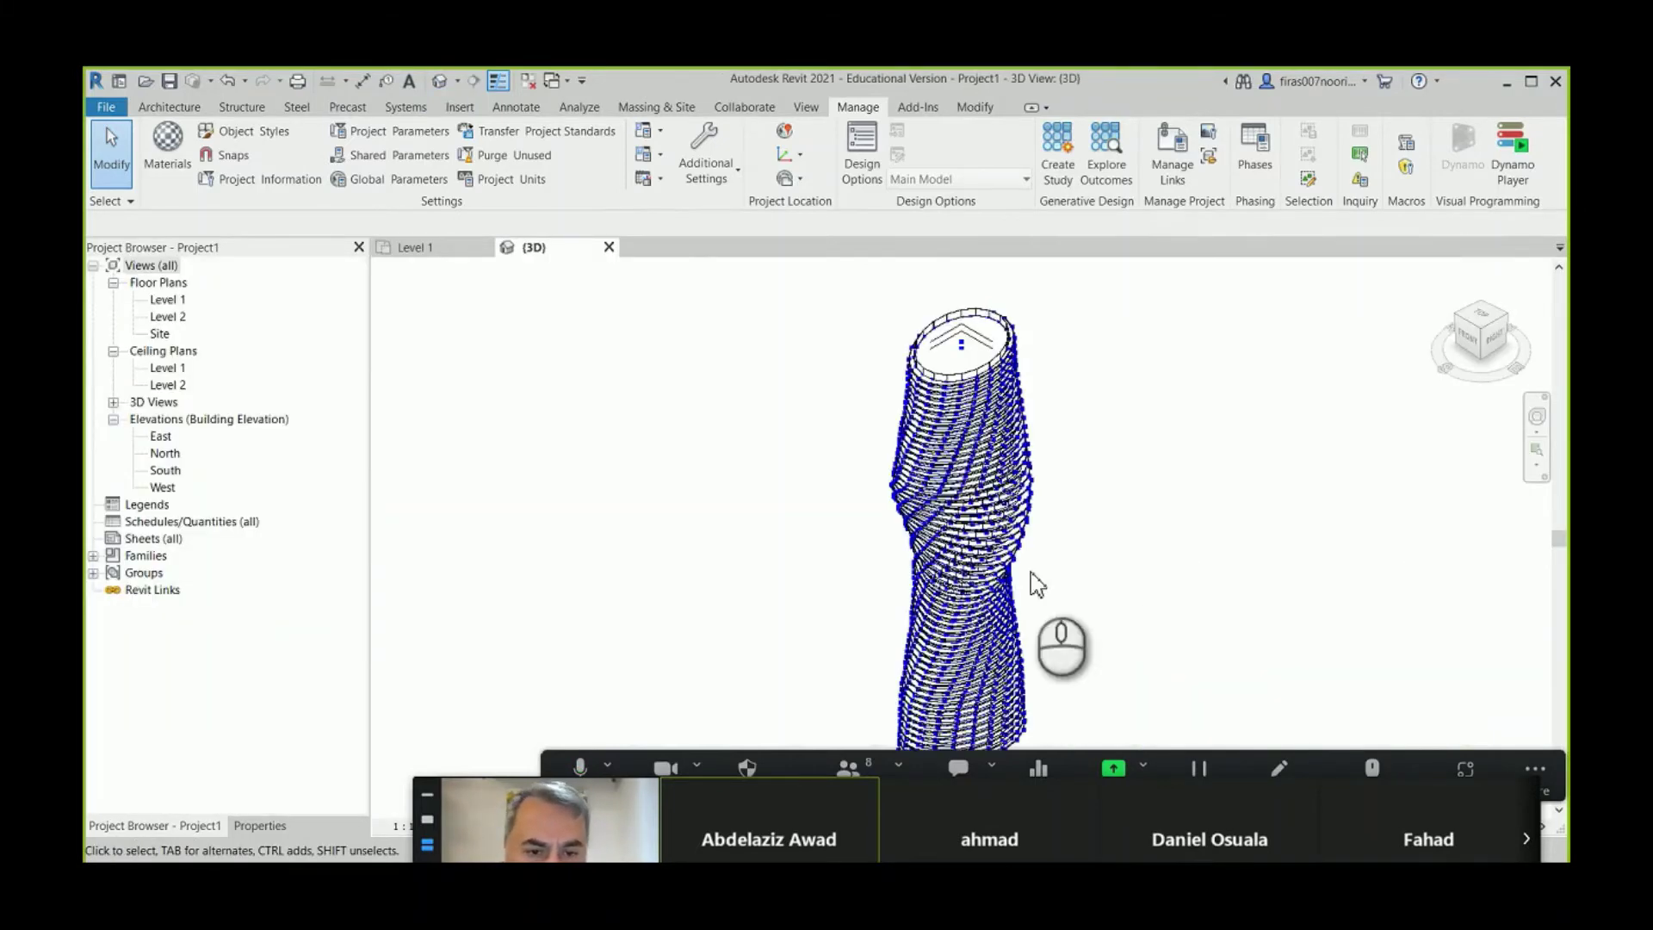
pyautogui.moveTo(1037, 585); pyautogui.dragTo(1011, 372, button='middle')
pyautogui.scroll(6, 1004, 546)
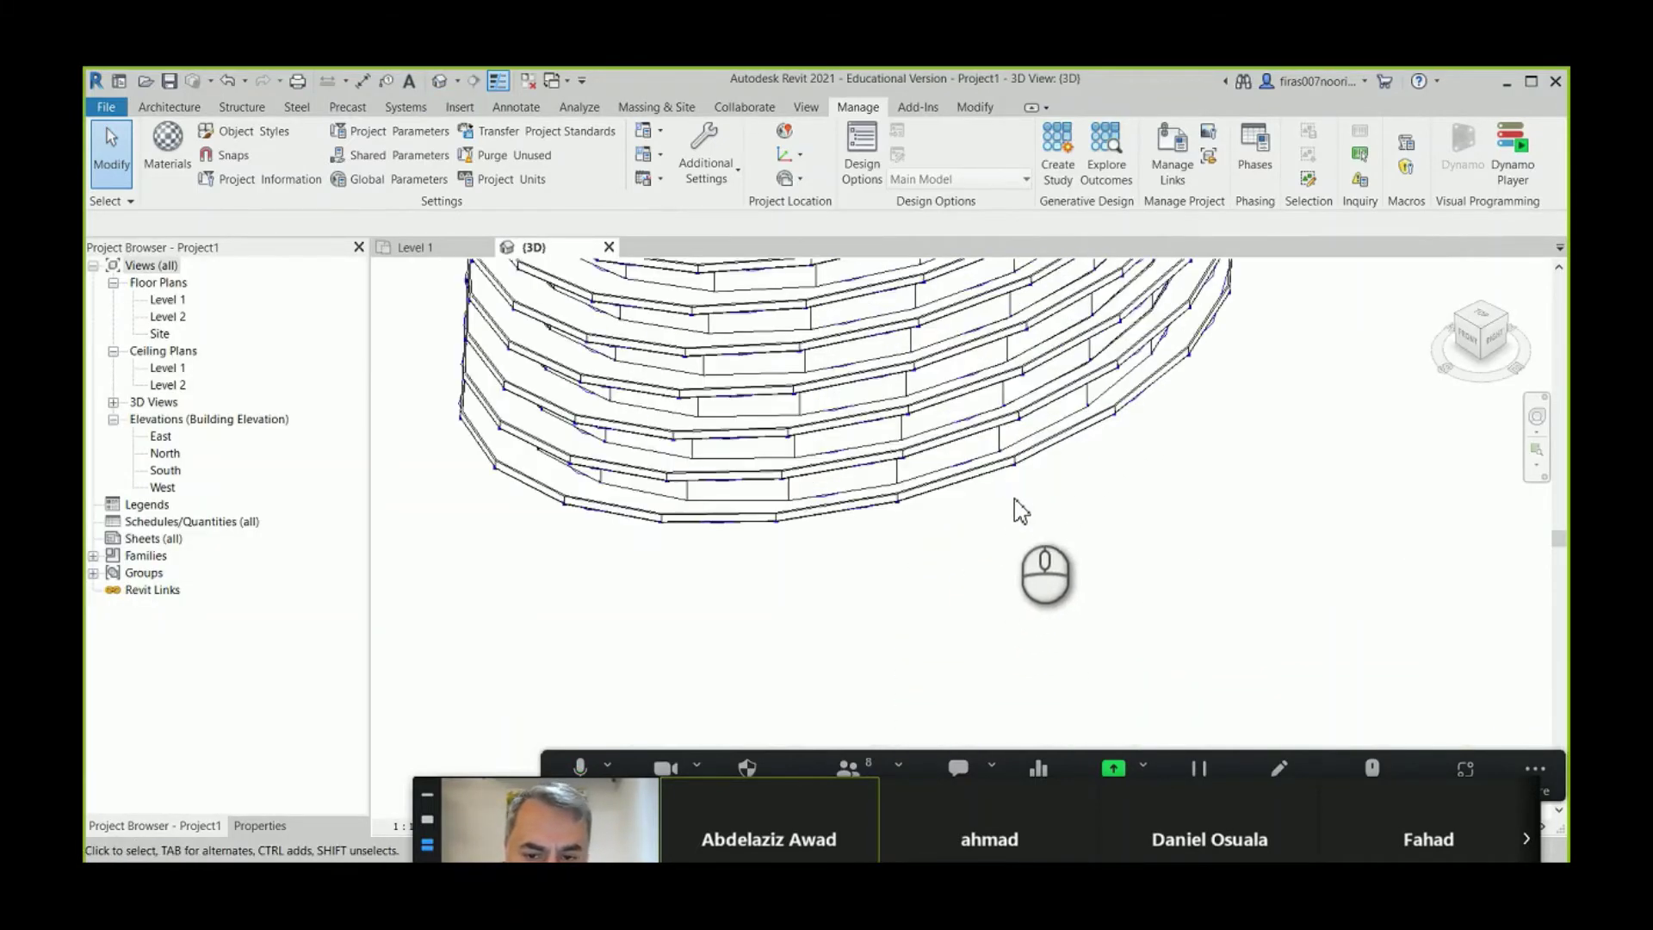
pyautogui.moveTo(415, 777); pyautogui.dragTo(1244, 479)
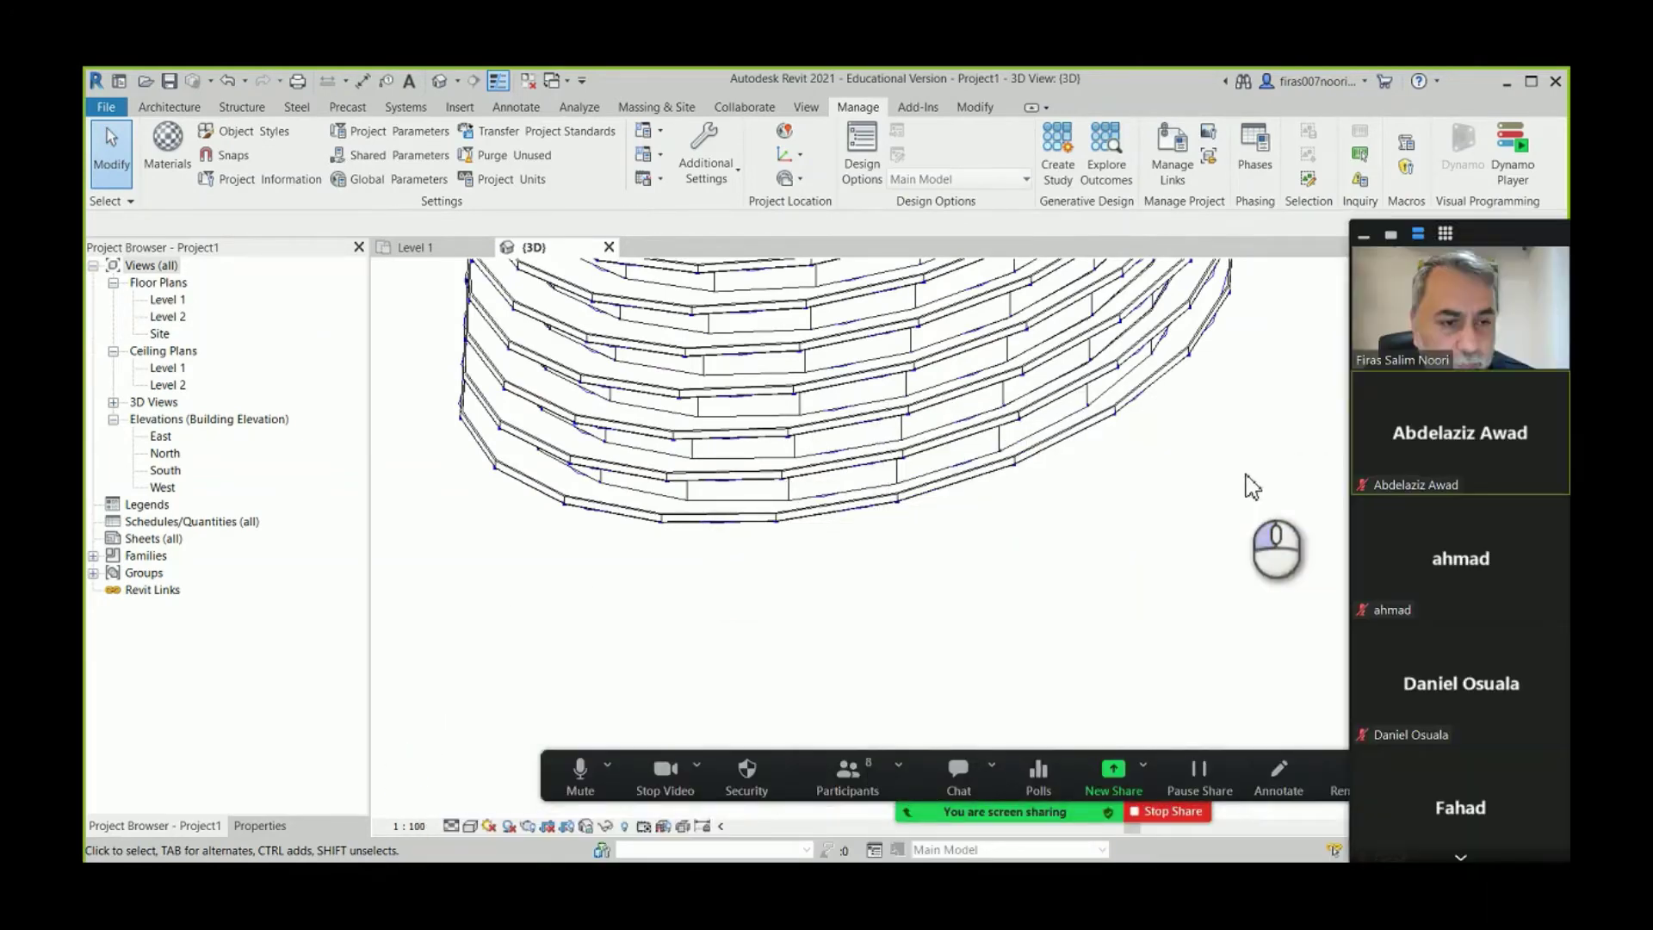
# - Set the visual style of the 3D view to Shaded
pyautogui.moveTo(1103, 396); pyautogui.dragTo(1055, 637, button='middle')
pyautogui.click(488, 826)
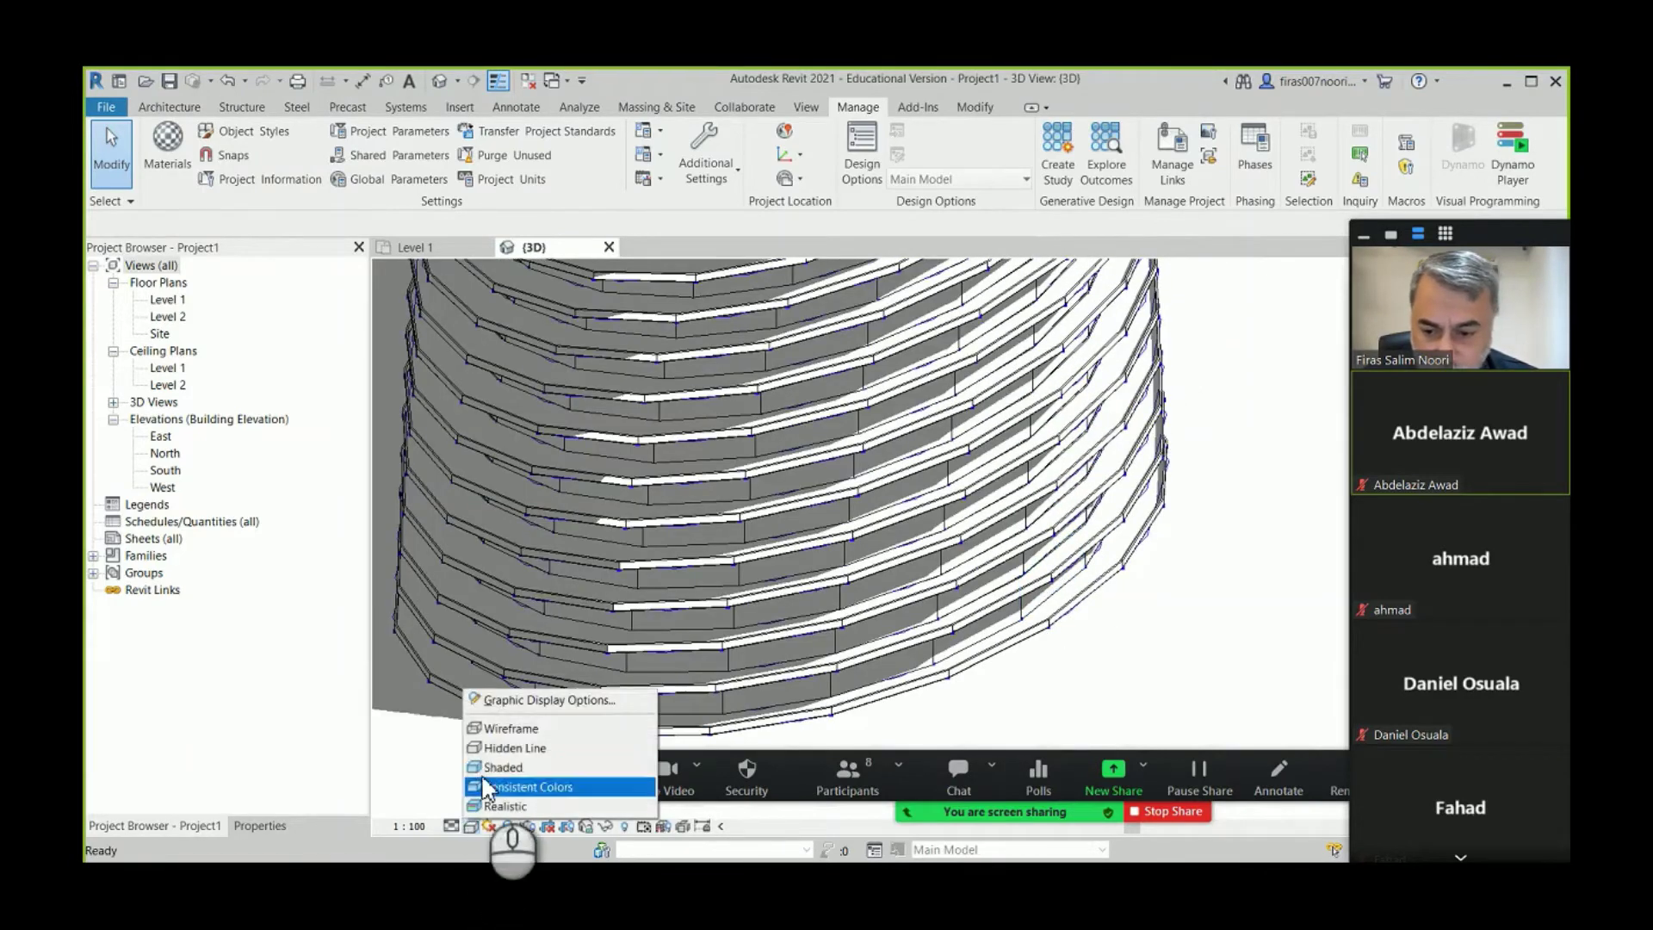
pyautogui.click(499, 767)
# - Examine the shaded tower's walls, parapets and floor edges from several angles along its height
pyautogui.scroll(3, 1149, 514)
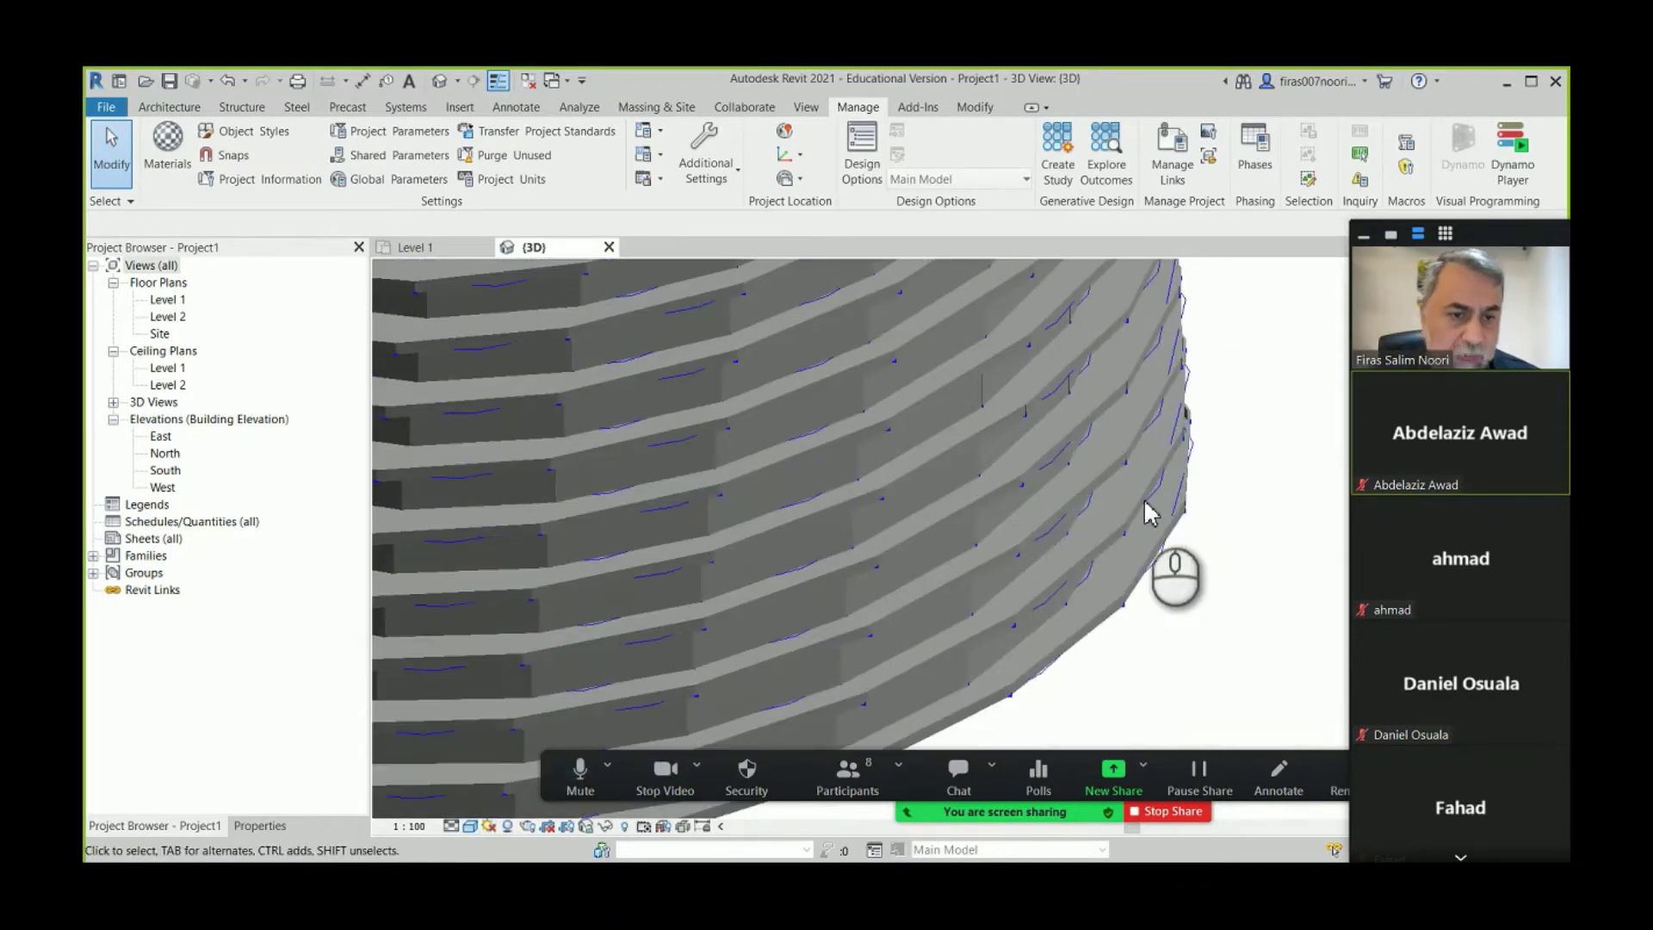
pyautogui.moveTo(1036, 369); pyautogui.dragTo(1048, 535, button='middle')
pyautogui.moveTo(970, 354); pyautogui.dragTo(1007, 592, button='middle')
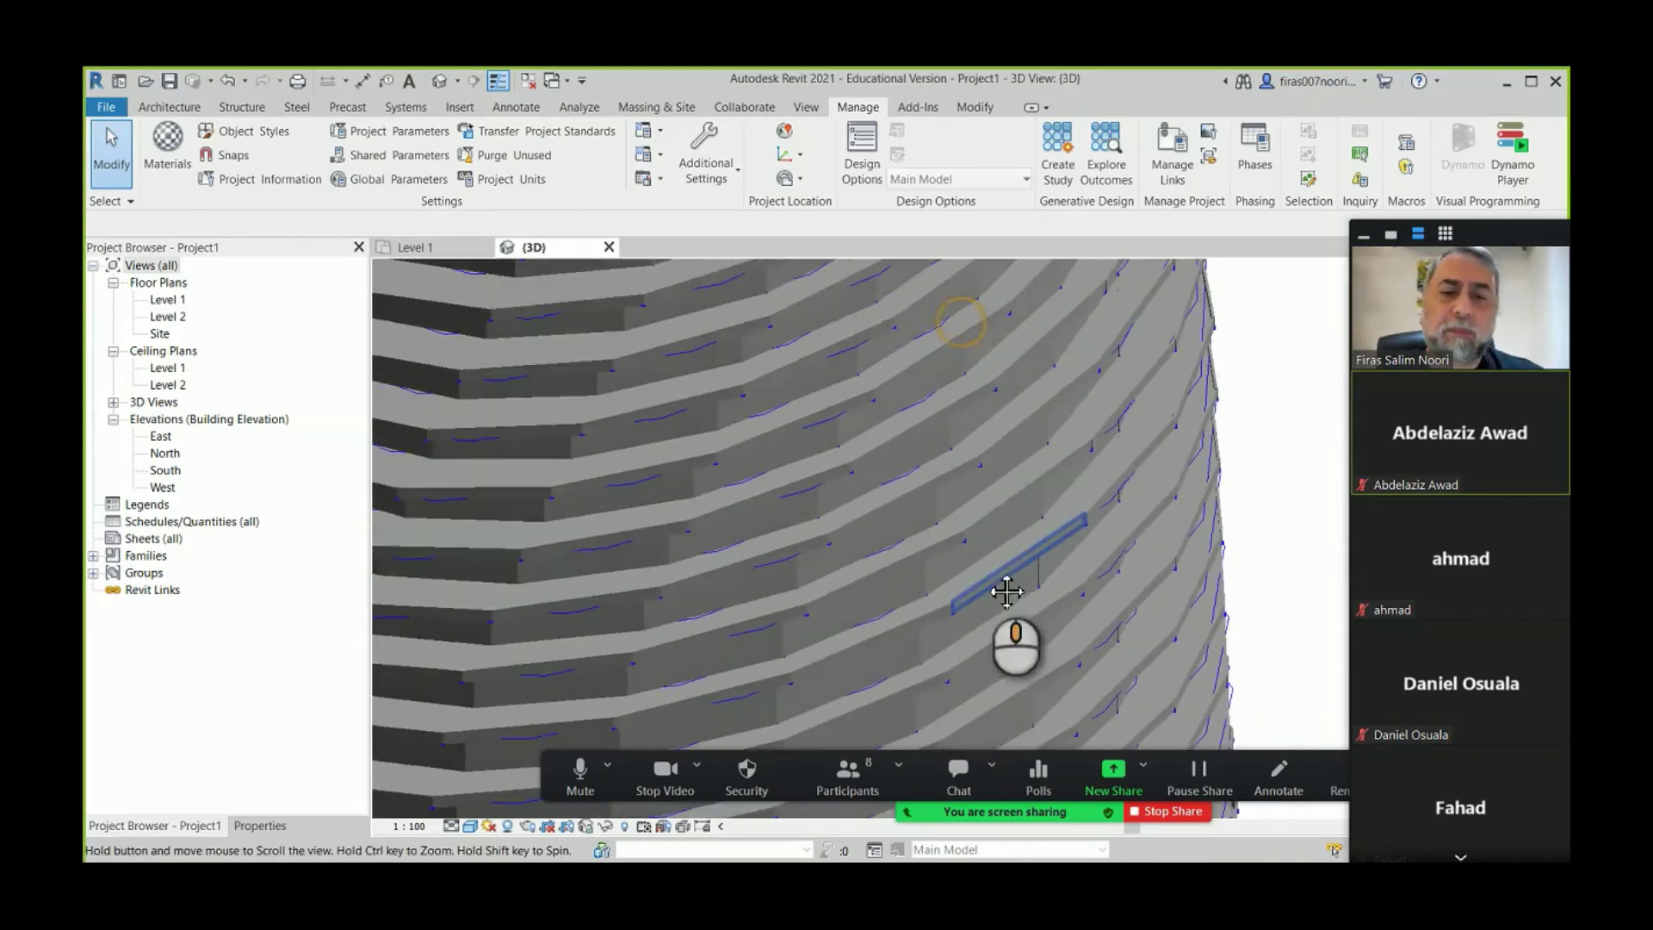
pyautogui.scroll(-6, 911, 379)
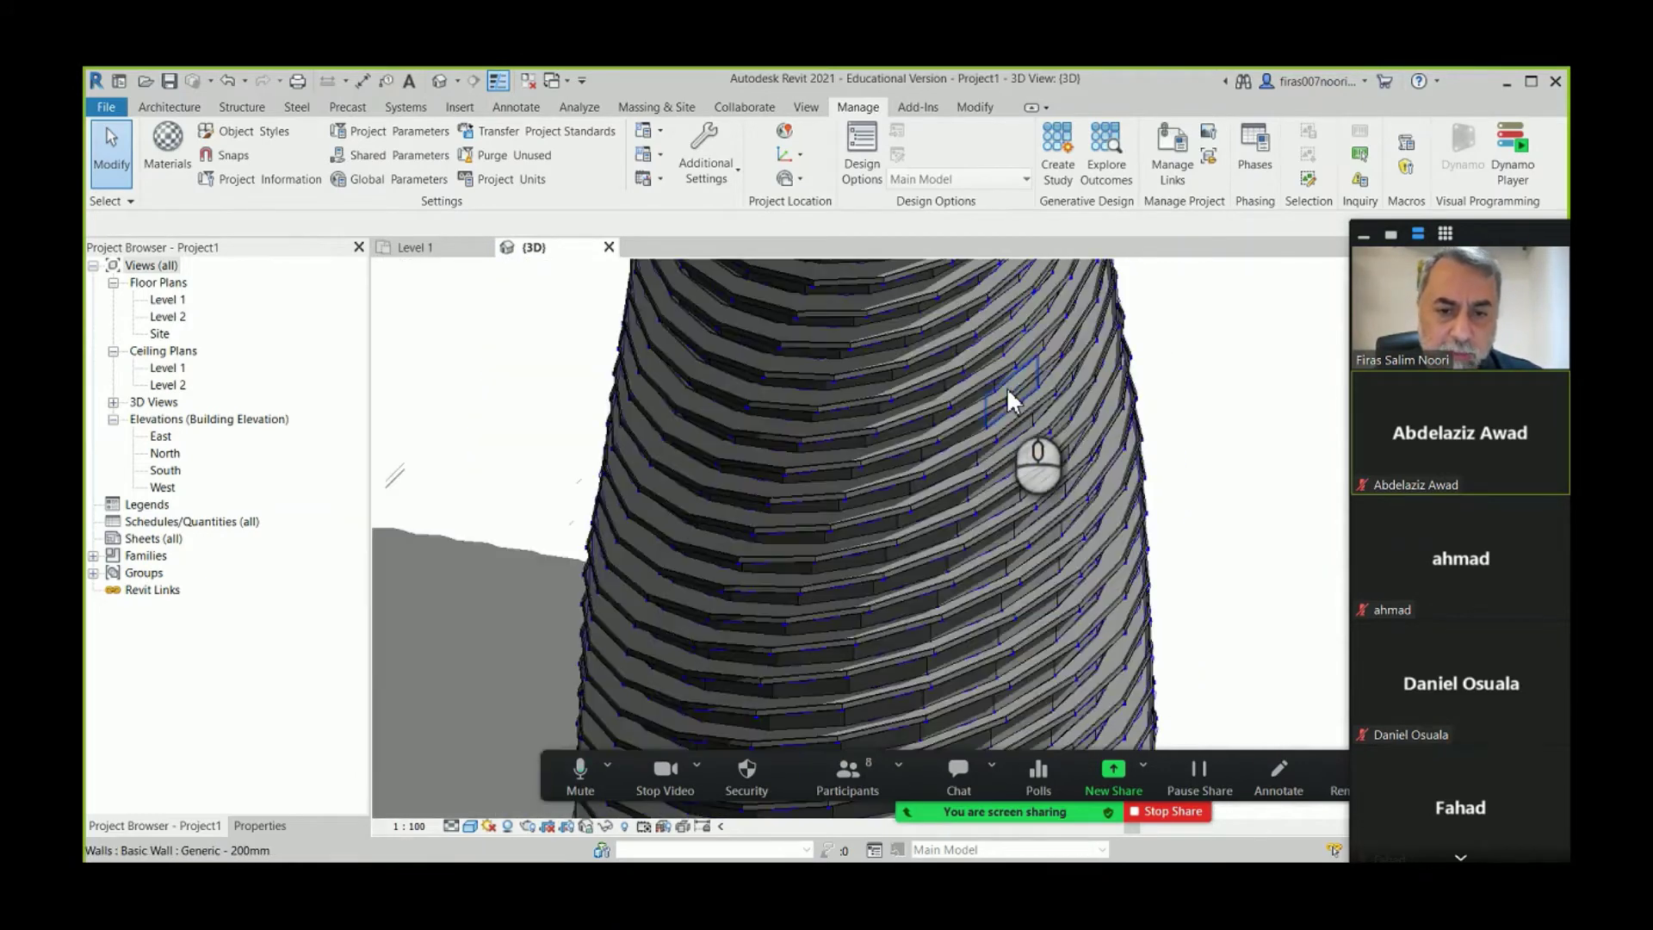
pyautogui.keyDown('shift'); pyautogui.moveTo(1006, 385); pyautogui.dragTo(1065, 382, button='middle'); pyautogui.keyUp('shift')
pyautogui.scroll(8, 921, 541)
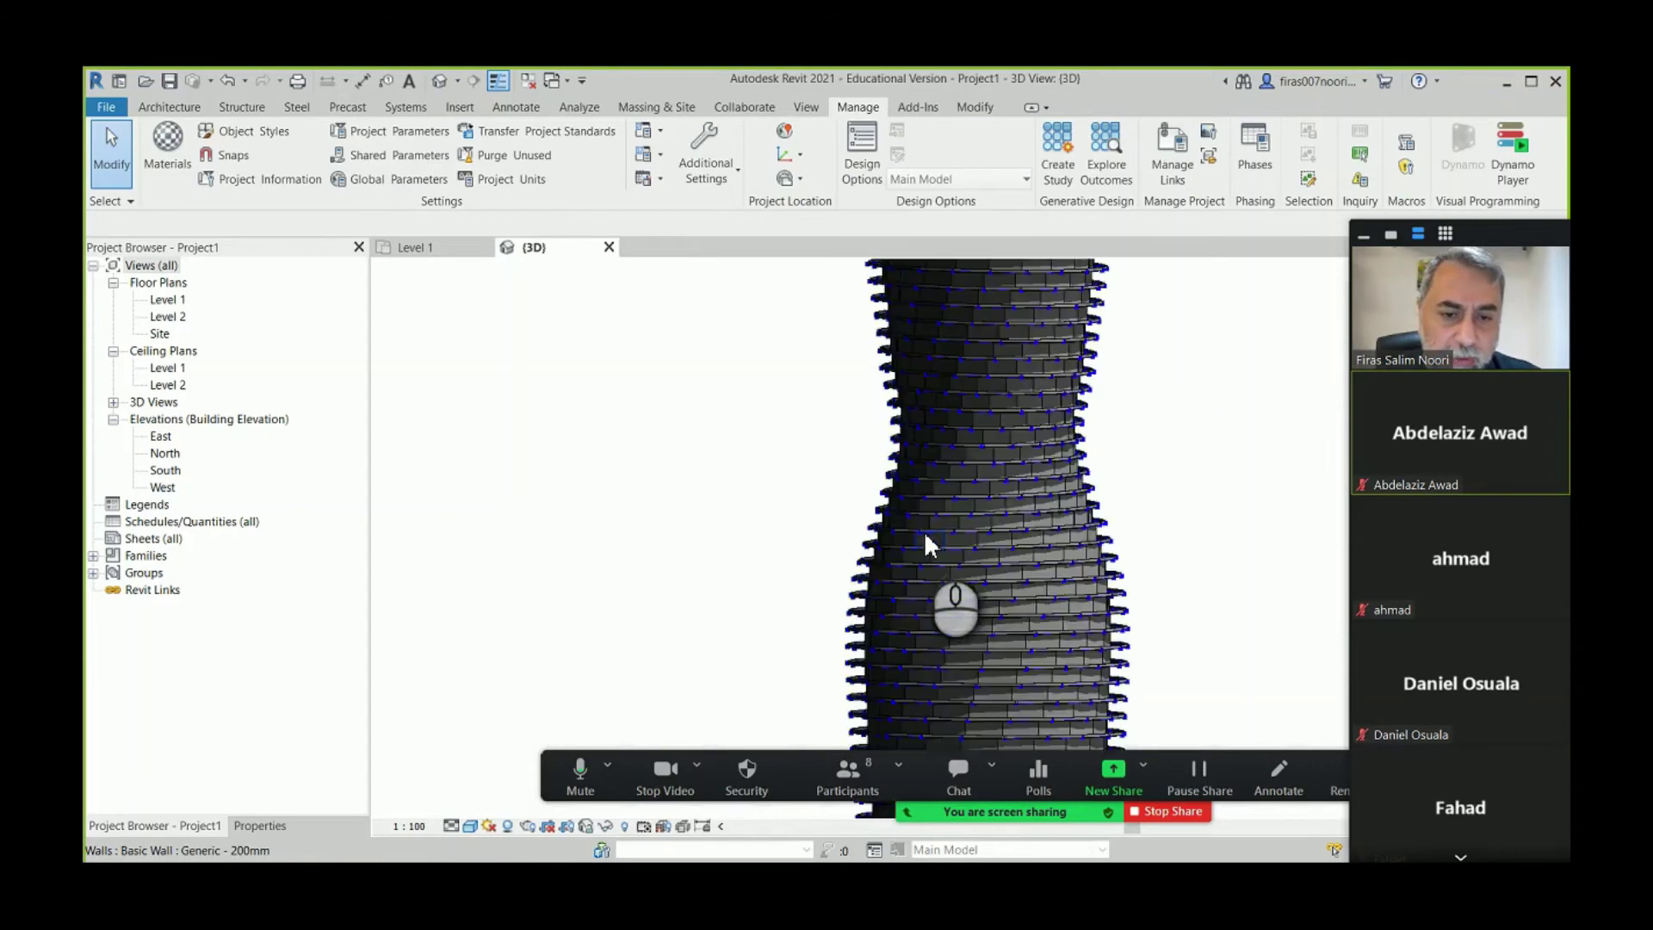
pyautogui.scroll(2, 1025, 388)
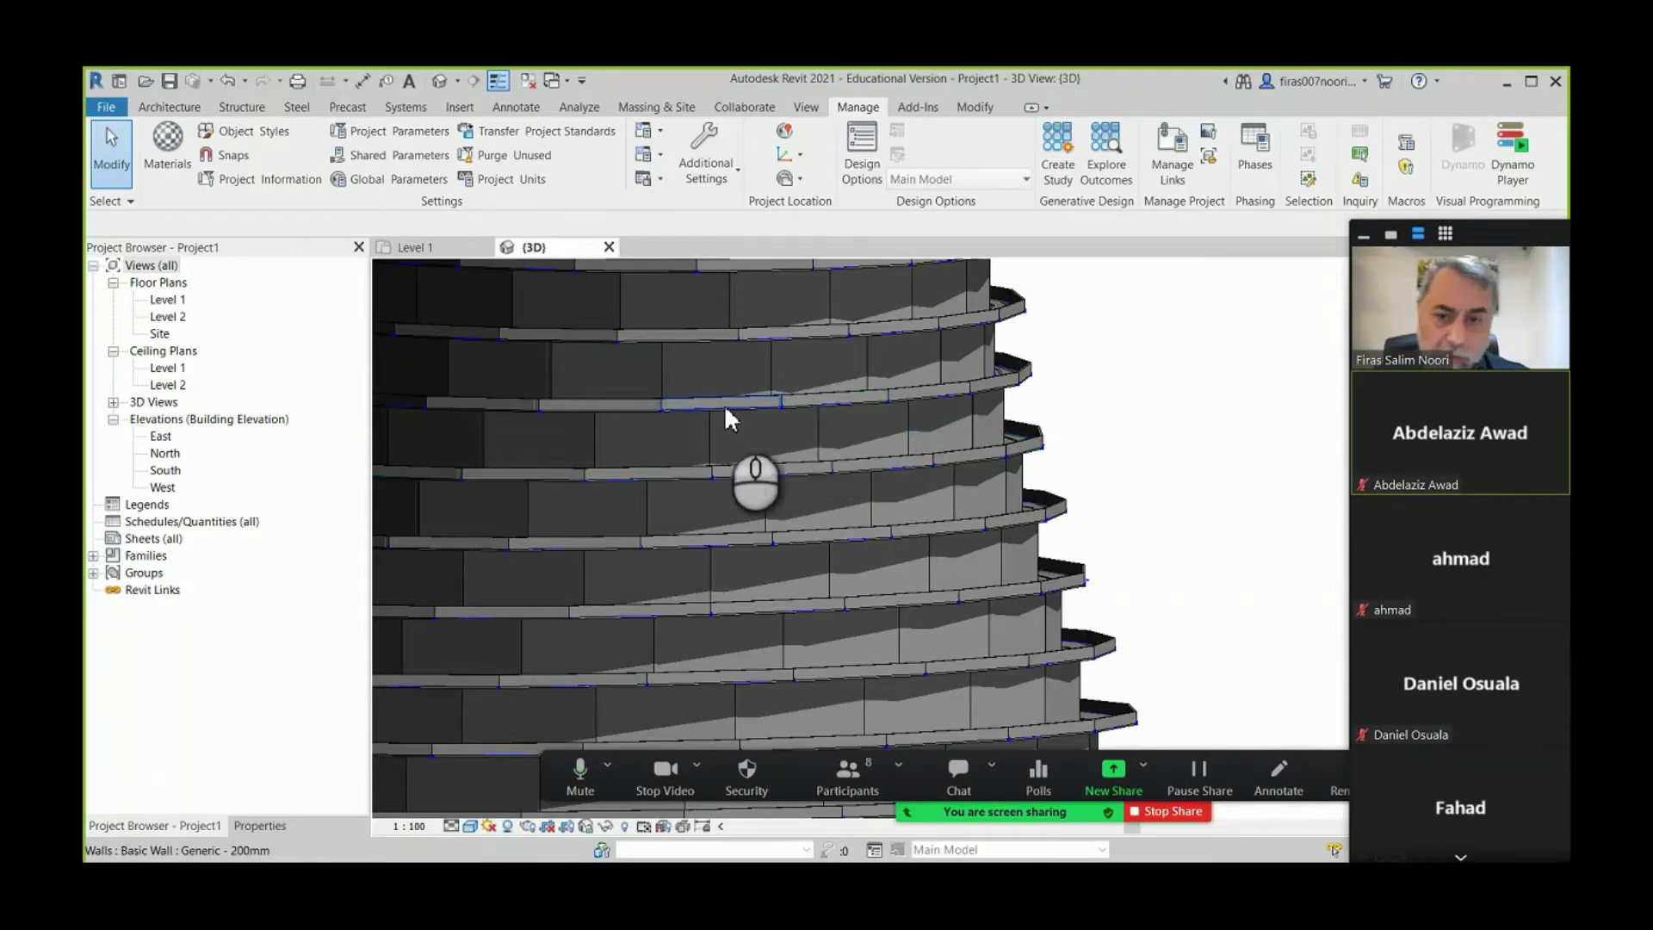
pyautogui.keyDown('shift'); pyautogui.moveTo(611, 415); pyautogui.dragTo(858, 550, button='middle'); pyautogui.keyUp('shift')
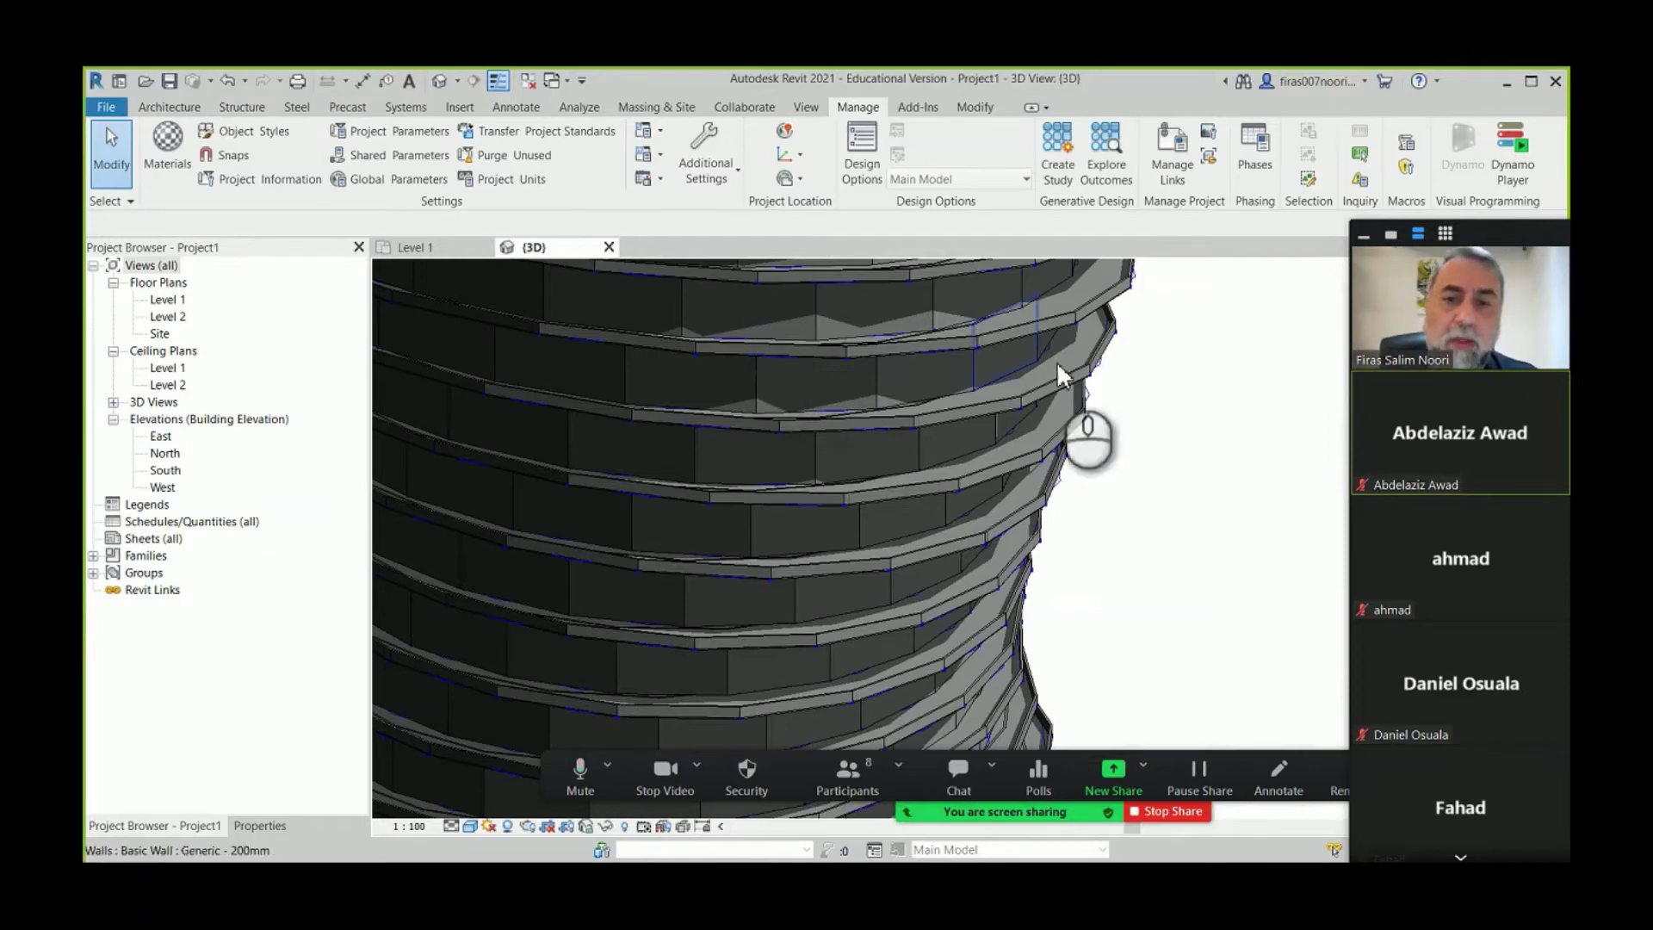
pyautogui.scroll(-3, 947, 429)
pyautogui.keyDown('shift'); pyautogui.moveTo(947, 430); pyautogui.dragTo(980, 327, button='middle'); pyautogui.keyUp('shift')
pyautogui.moveTo(978, 469); pyautogui.dragTo(997, 464, button='middle')
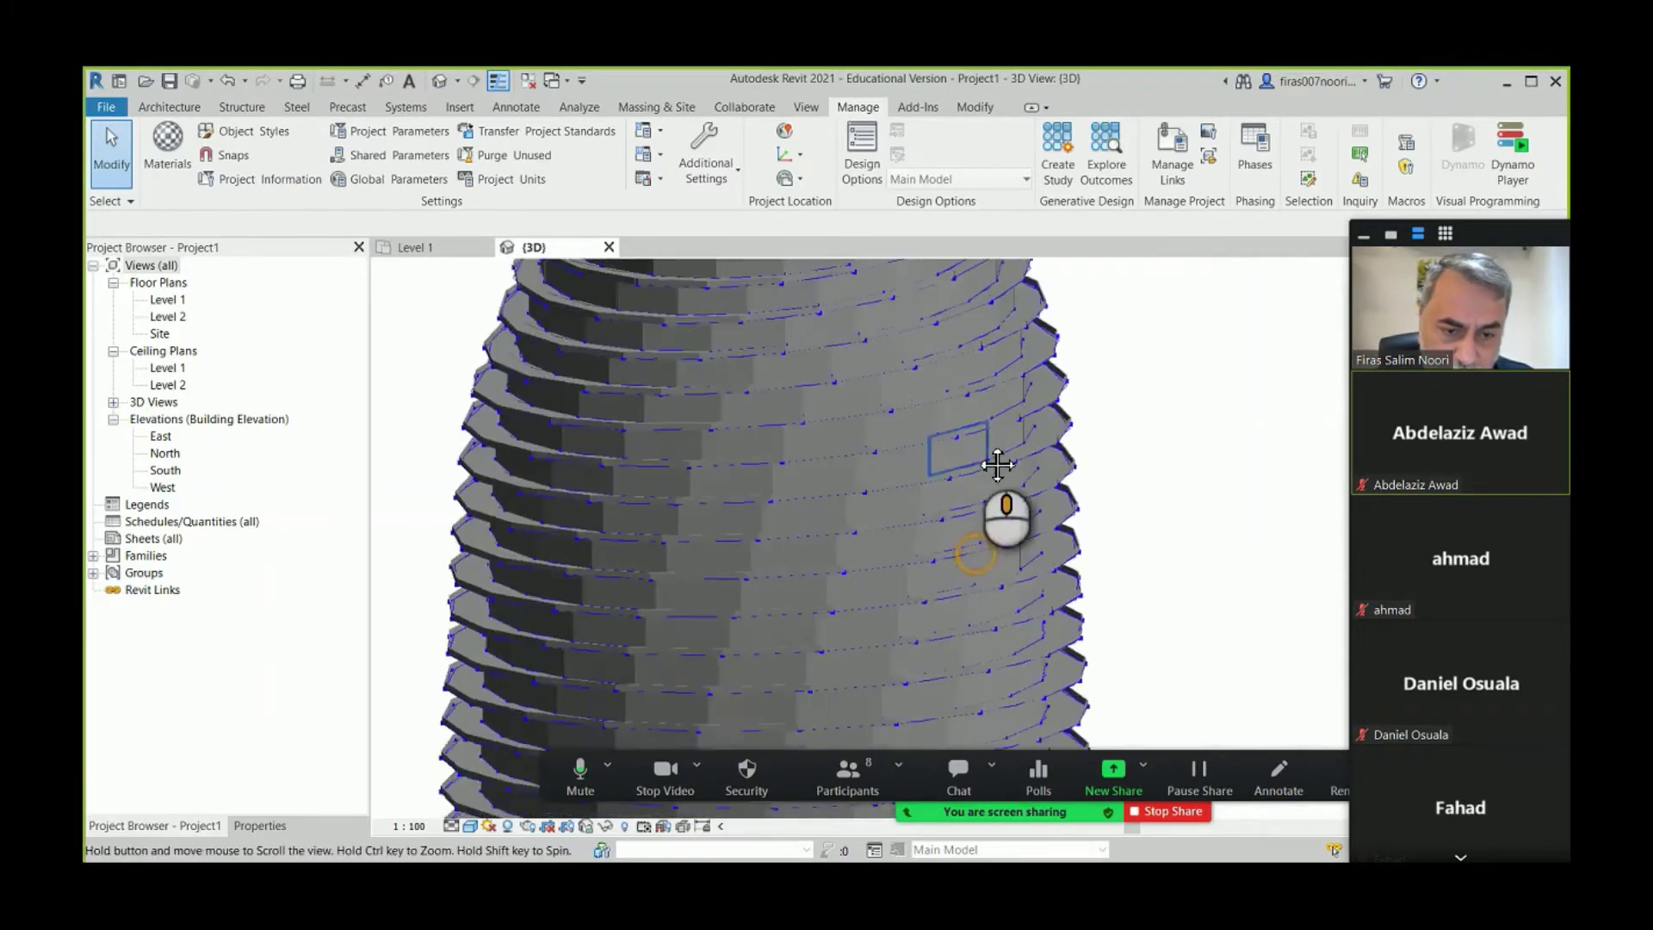
pyautogui.scroll(3, 1084, 491)
pyautogui.keyDown('shift'); pyautogui.moveTo(947, 534); pyautogui.dragTo(989, 583, button='middle'); pyautogui.keyUp('shift')
pyautogui.scroll(-2, 1013, 391)
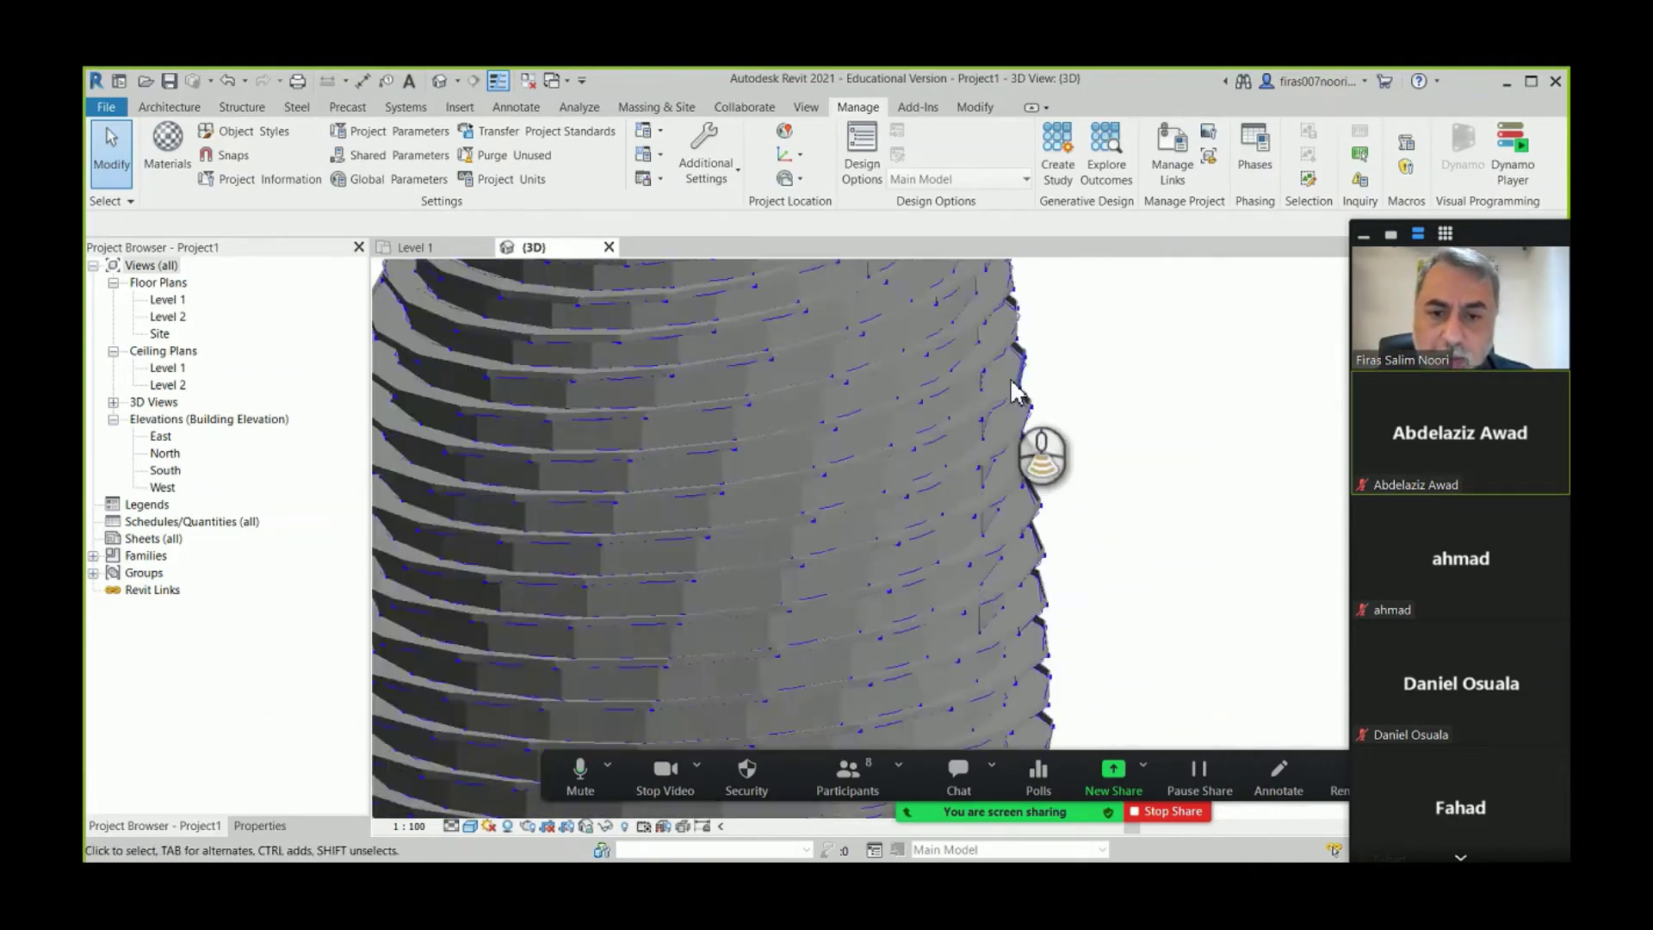
pyautogui.scroll(-3, 1012, 391)
pyautogui.keyDown('shift'); pyautogui.moveTo(1012, 392); pyautogui.dragTo(895, 444, button='middle'); pyautogui.keyUp('shift')
pyautogui.scroll(5, 870, 497)
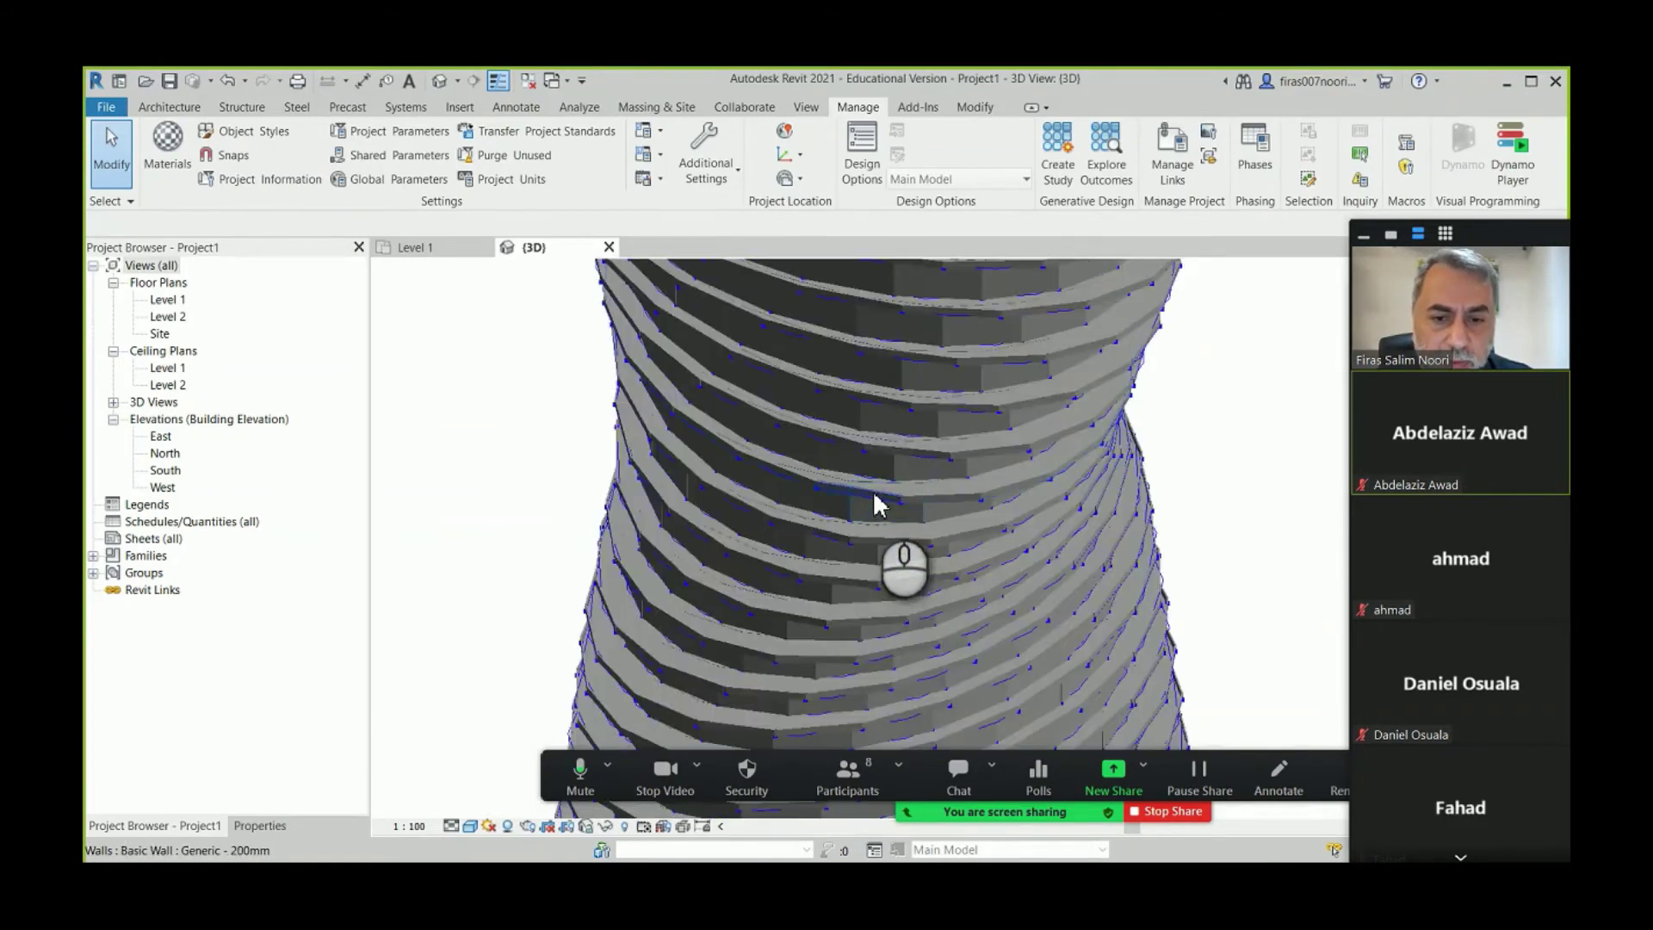
pyautogui.moveTo(874, 504)
pyautogui.keyDown('shift'); pyautogui.mouseDown(button='middle')
pyautogui.moveTo(878, 549)
pyautogui.moveTo(841, 596)
pyautogui.moveTo(813, 555)
pyautogui.mouseUp(button='middle'); pyautogui.keyUp('shift')
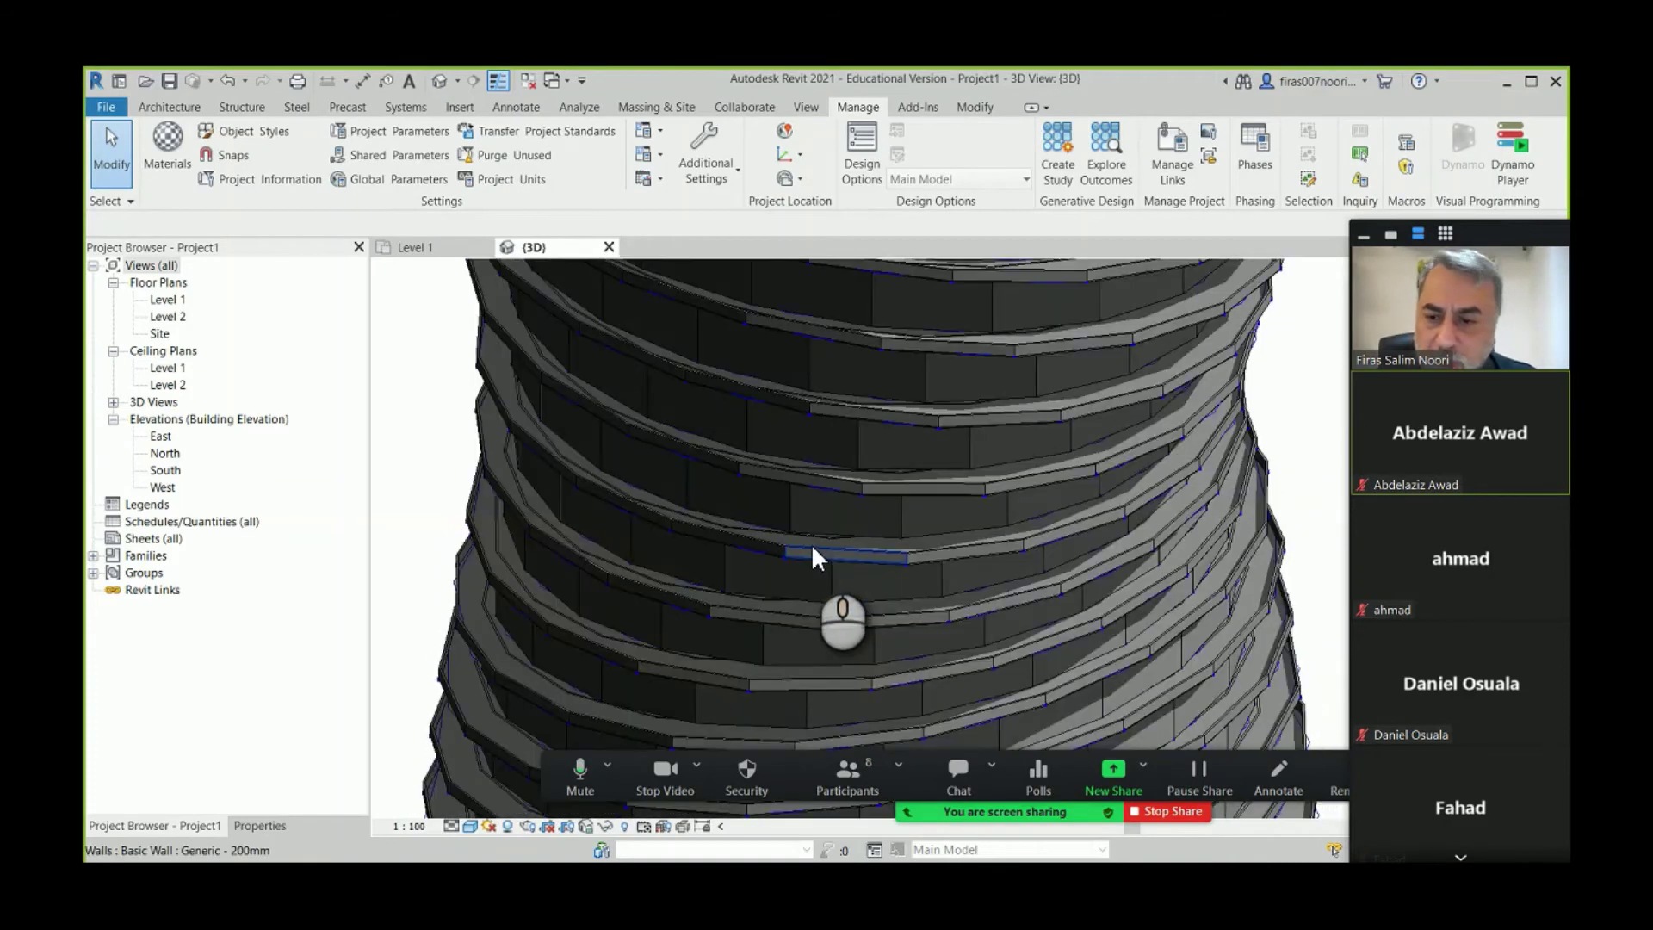
# - Switch to Dynamo, move the Floor Types node up beside Floor.ByOutlineTypeAndLevel and delete the Curve.Extrude node
pyautogui.hotkey('alt', 'Tab')
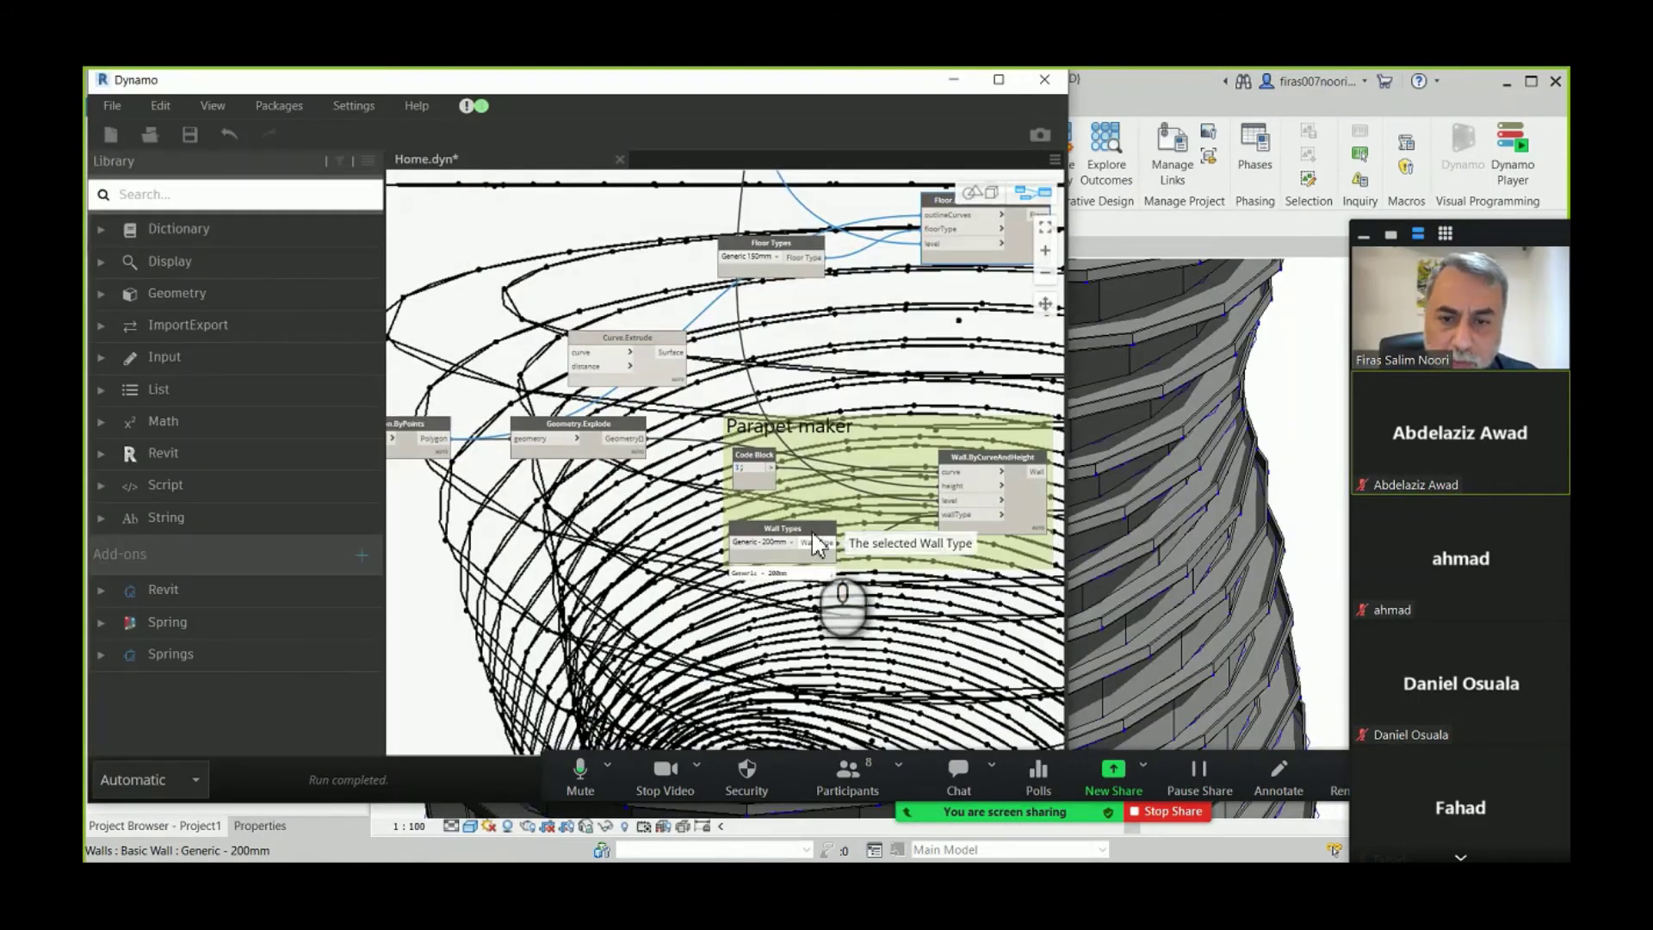
pyautogui.scroll(-3, 809, 388)
pyautogui.scroll(5, 791, 293)
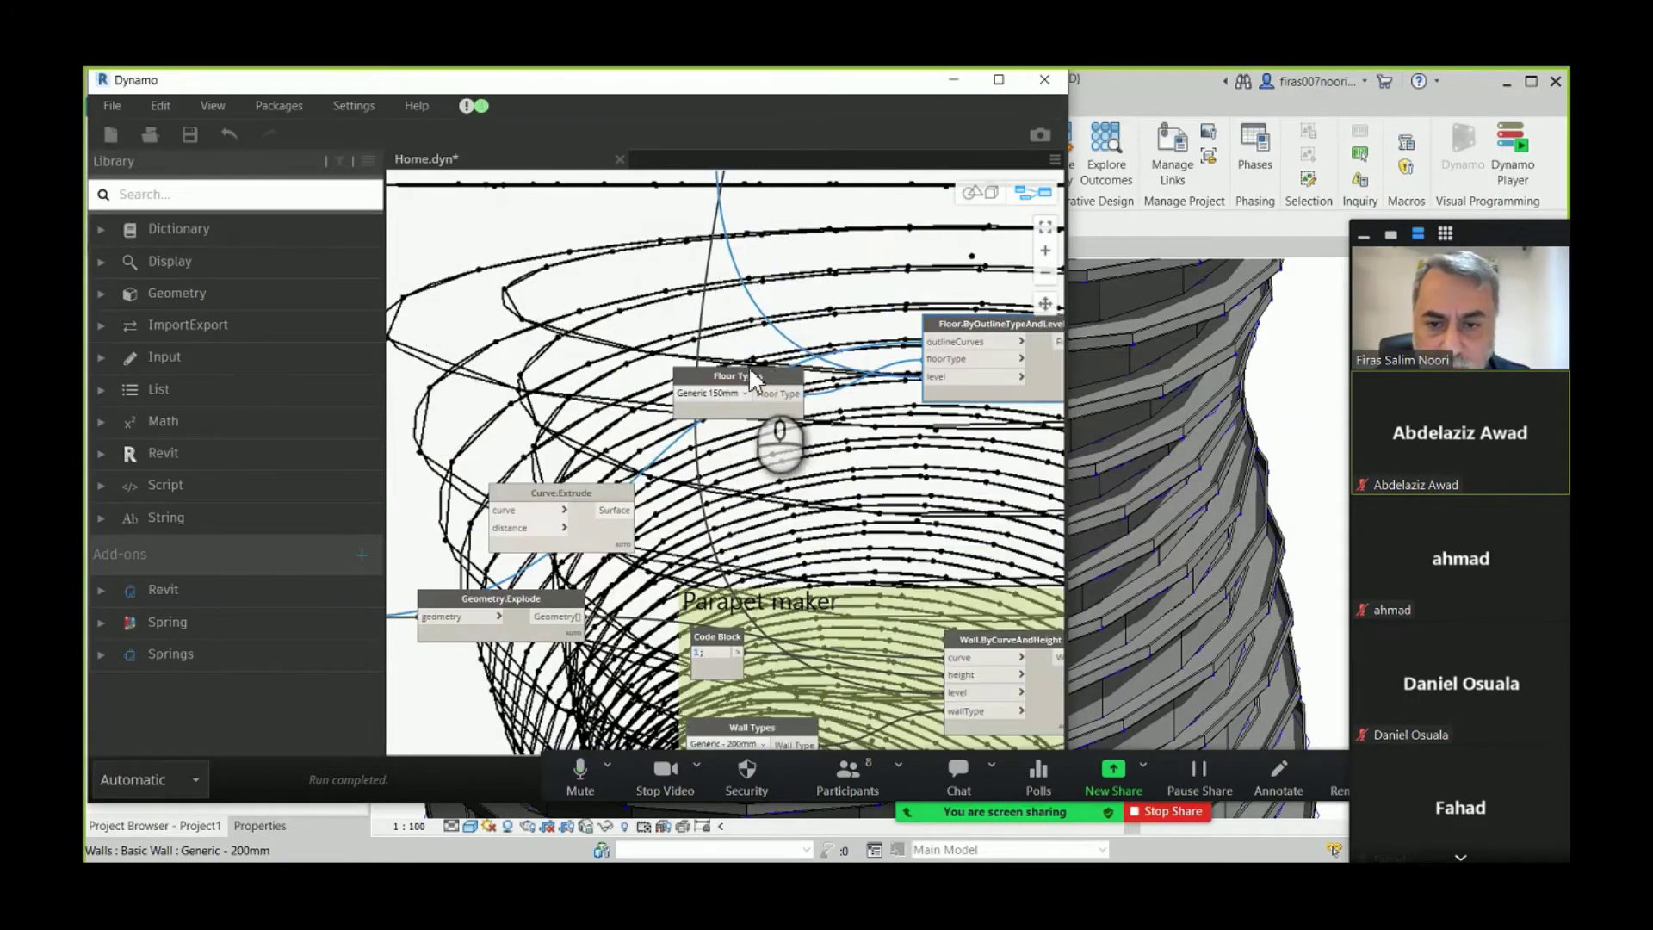
pyautogui.moveTo(751, 378); pyautogui.dragTo(751, 277)
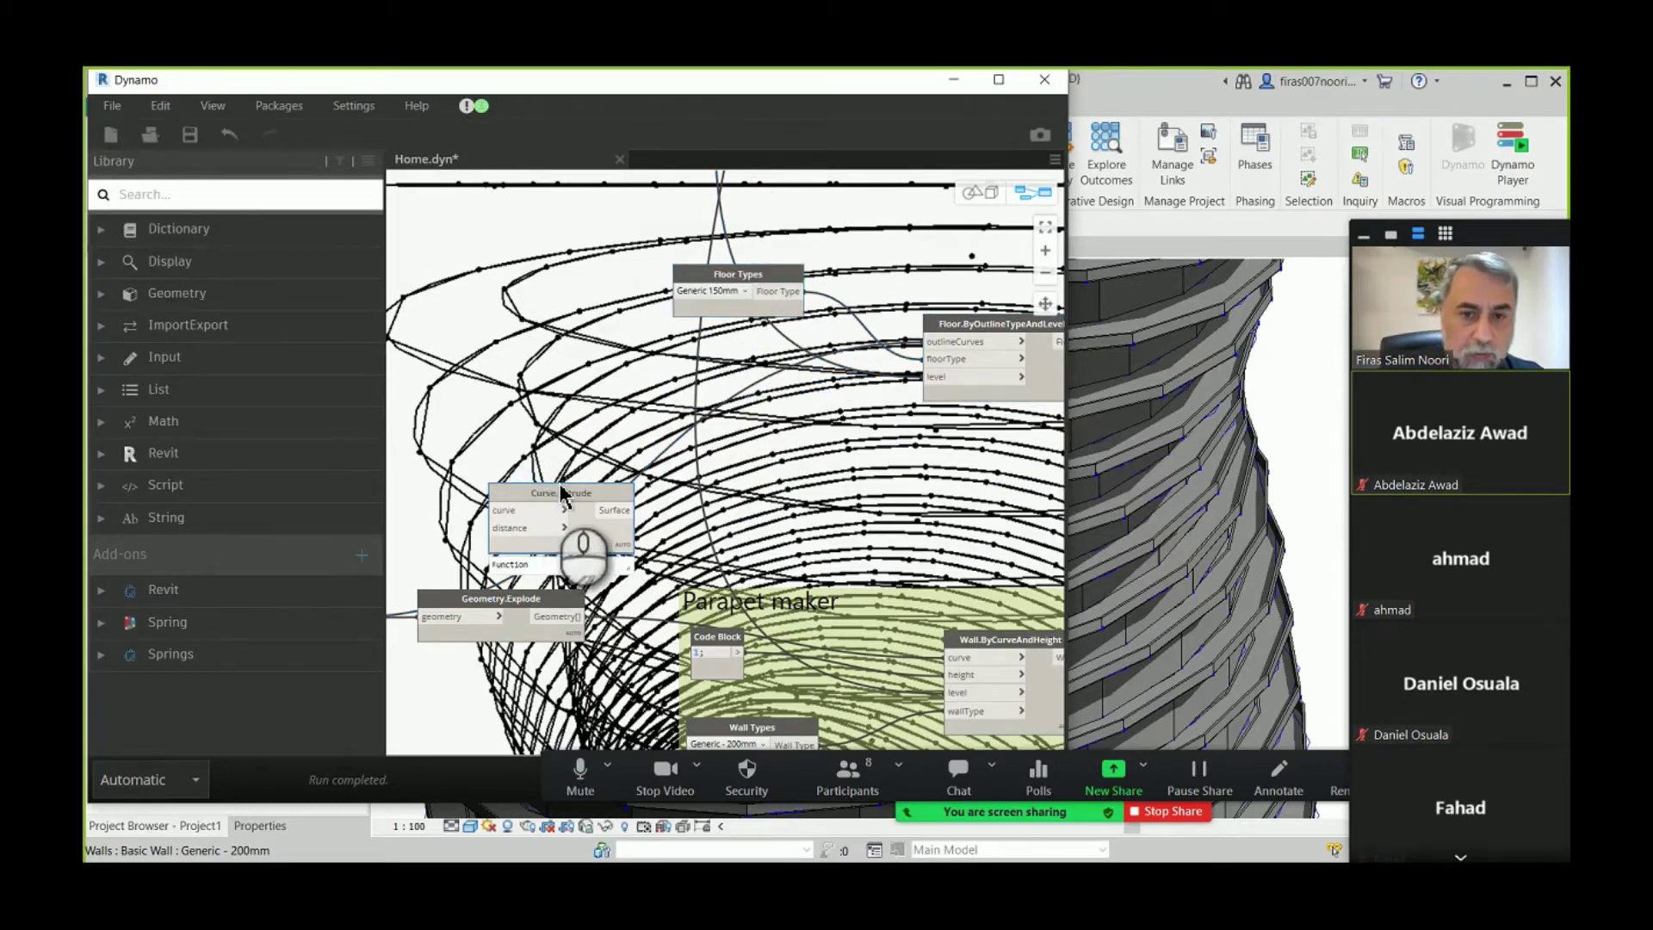
# - Group the Floor Types and Floor.ByOutlineTypeAndLevel nodes and title the group "Floor Maker"
pyautogui.scroll(-2, 641, 456)
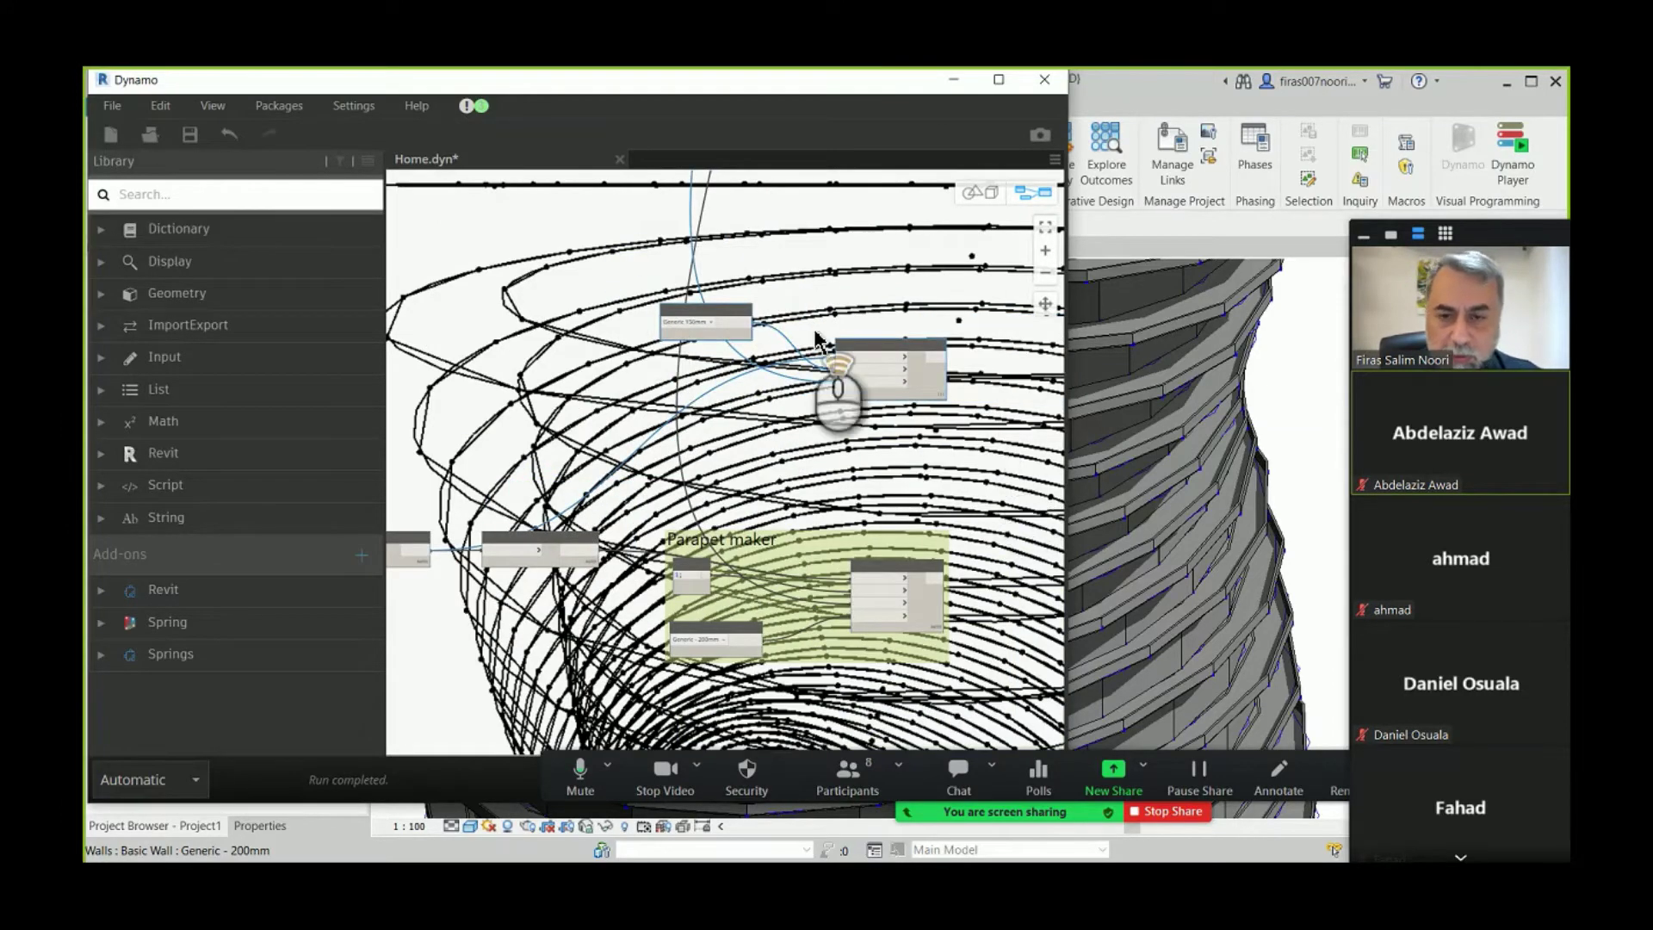
pyautogui.scroll(2, 816, 338)
pyautogui.hotkey('ctrl', 'g')
pyautogui.click(771, 269)
pyautogui.write('F')
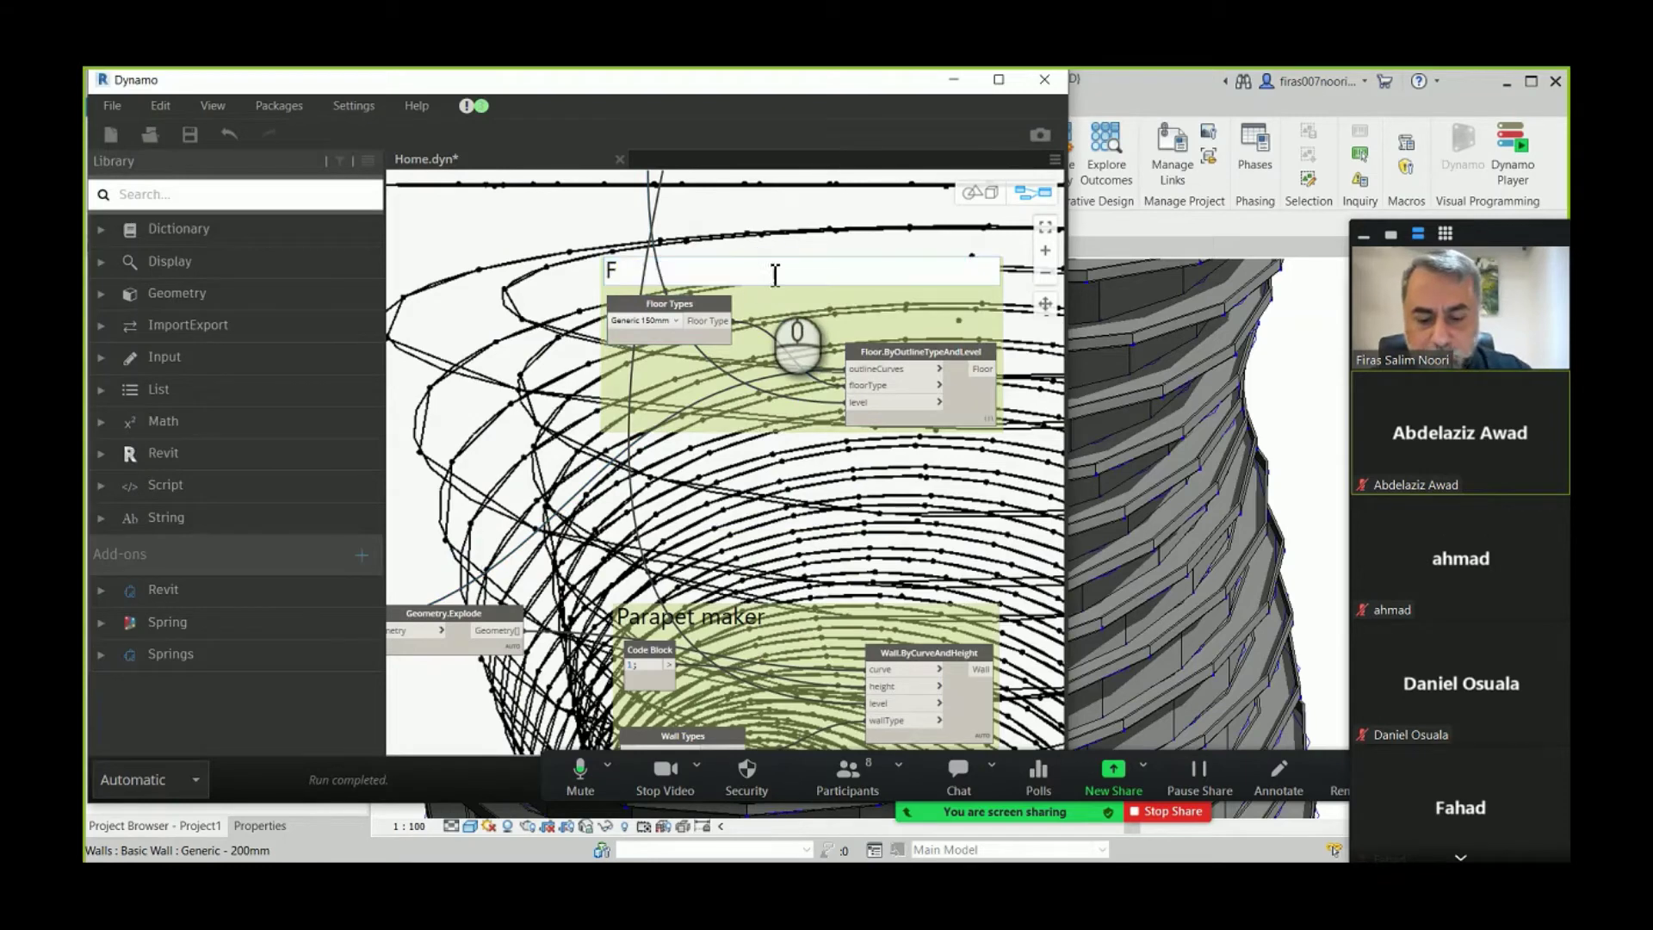
pyautogui.write('loor Makdr')
pyautogui.press('BackSpace')
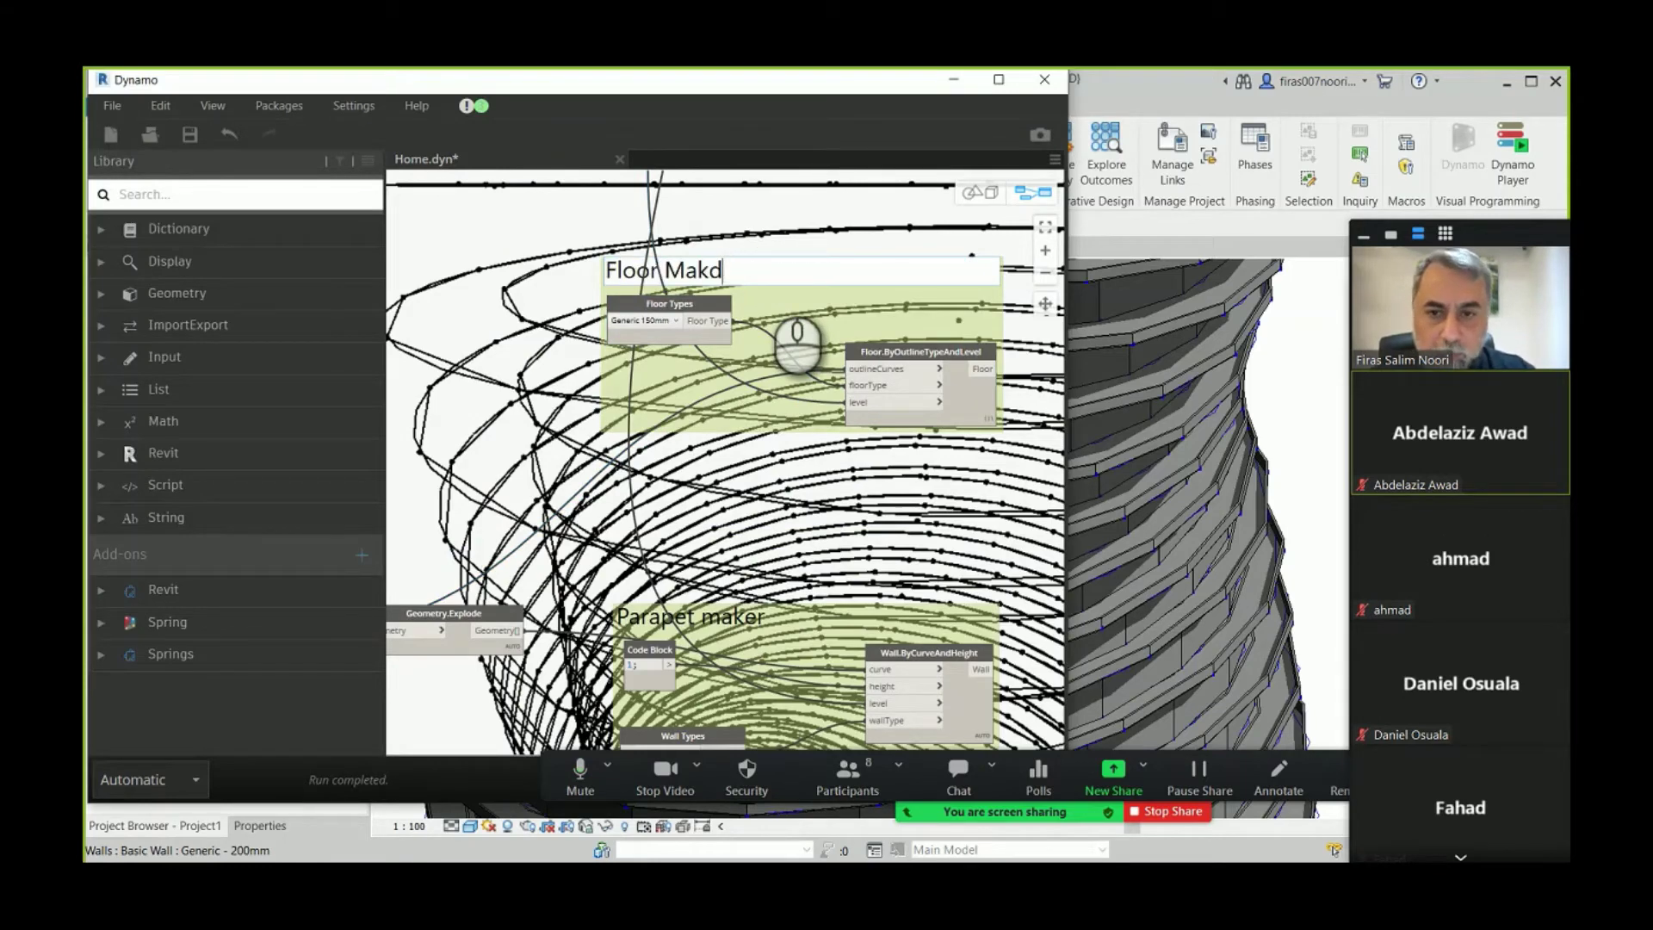
pyautogui.press('BackSpace')
pyautogui.write('er')
pyautogui.click(619, 230)
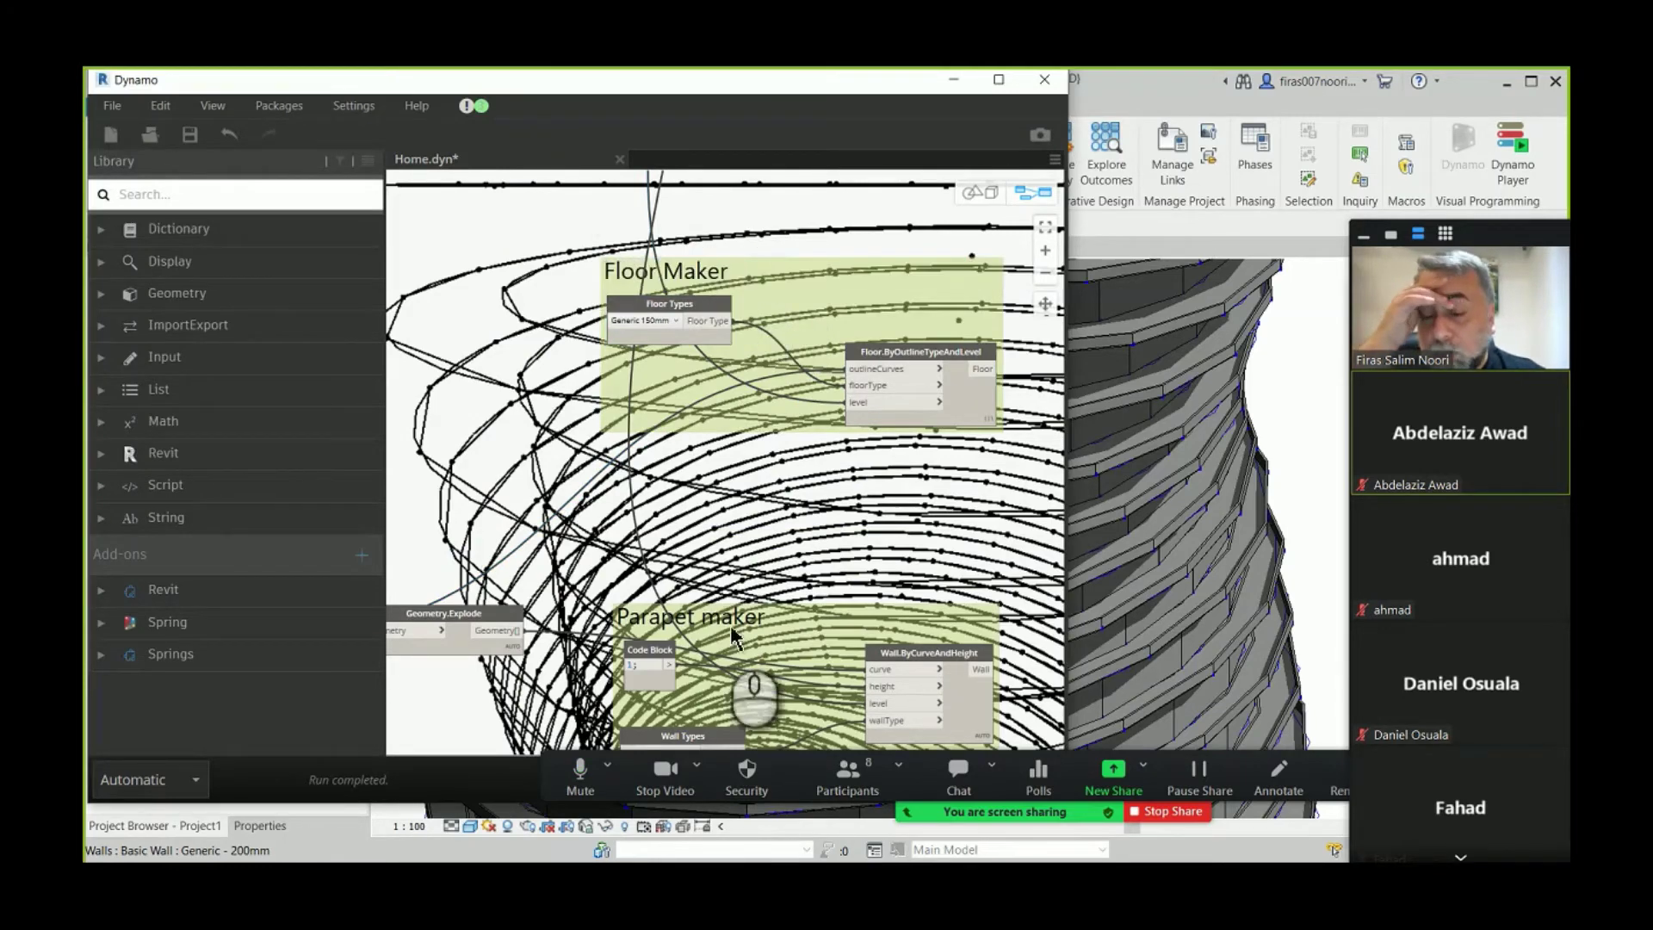
pyautogui.scroll(3, 762, 689)
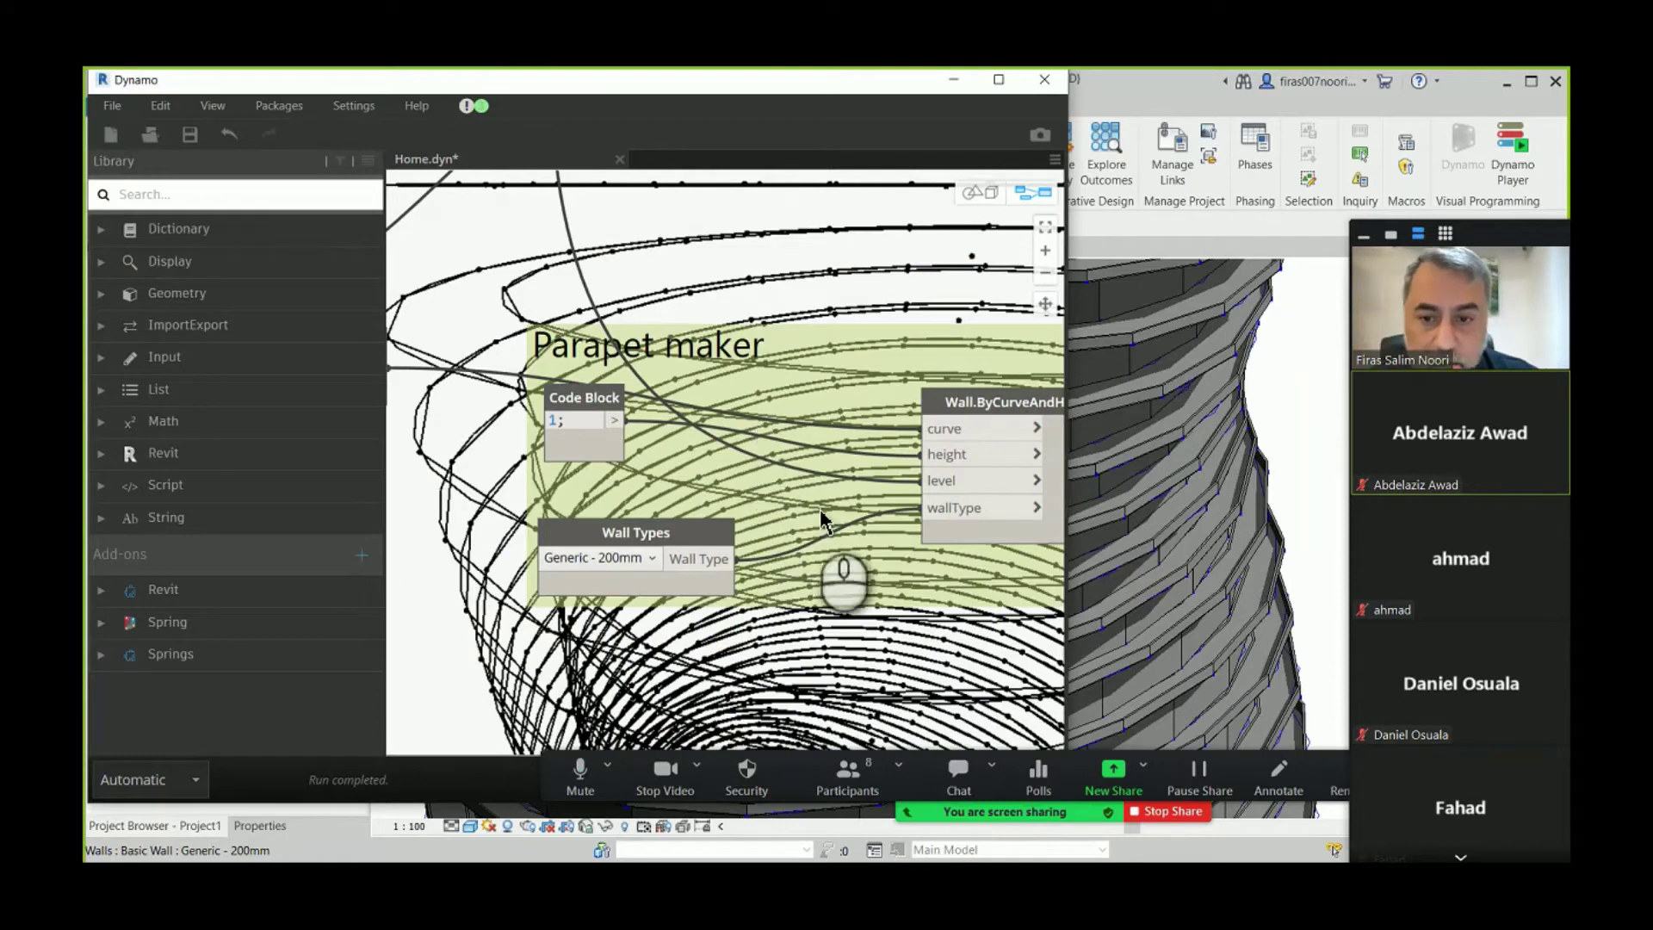
# - Set the wall type feeding the Parapet maker group to Storefront
pyautogui.click(652, 559)
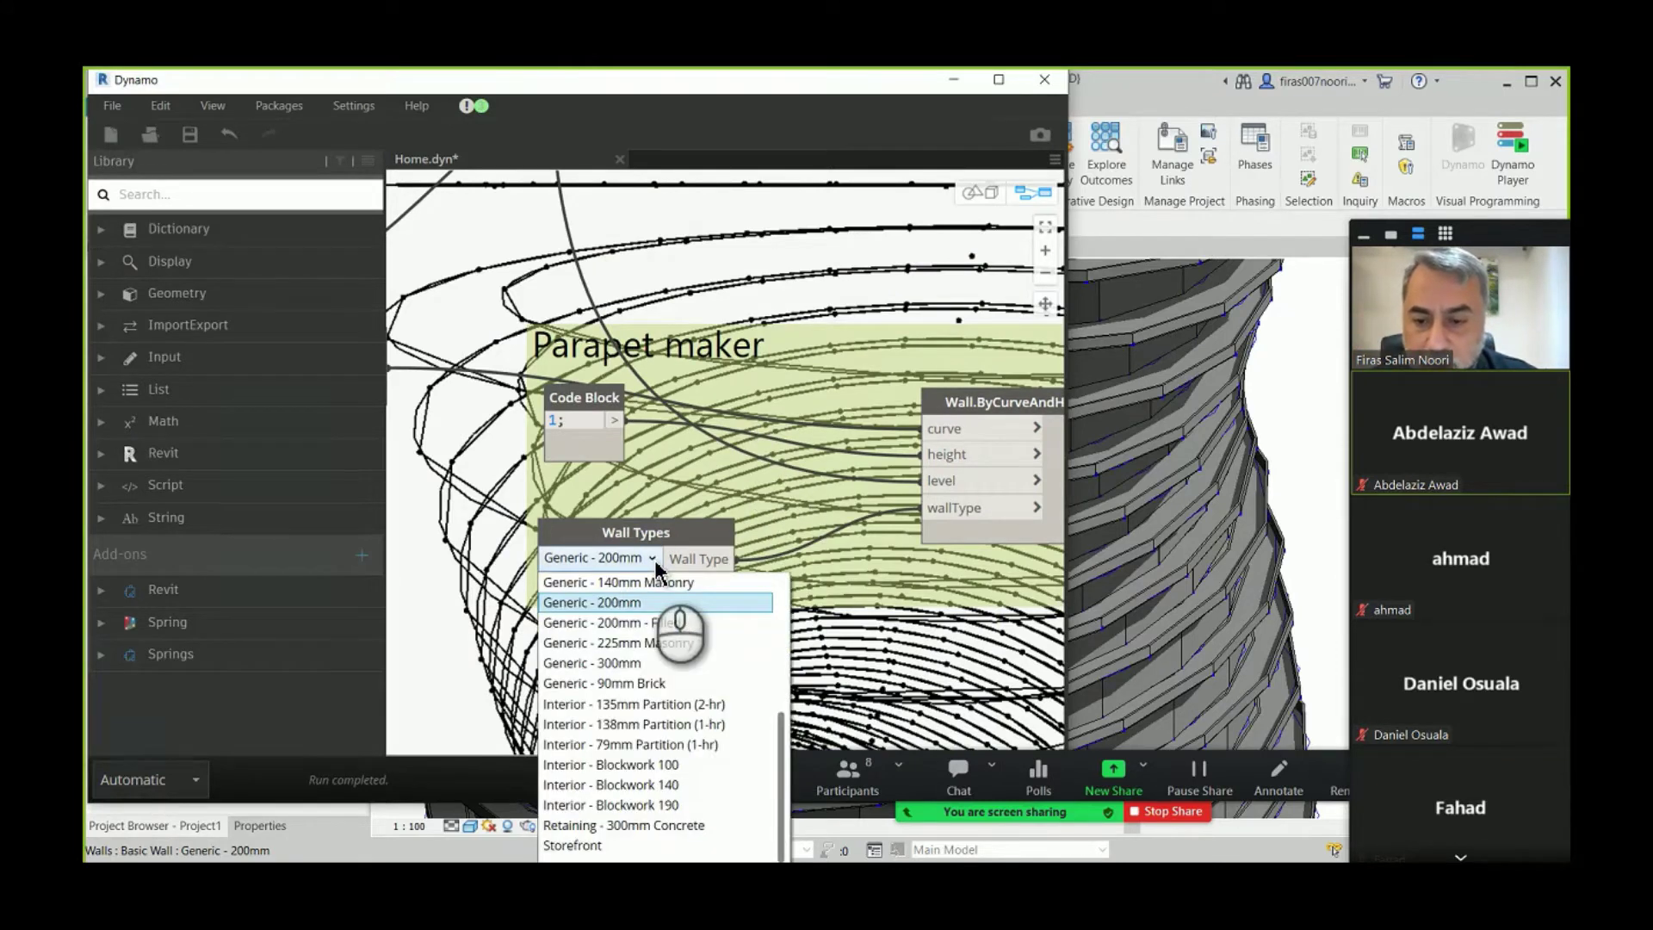
pyautogui.scroll(5, 652, 774)
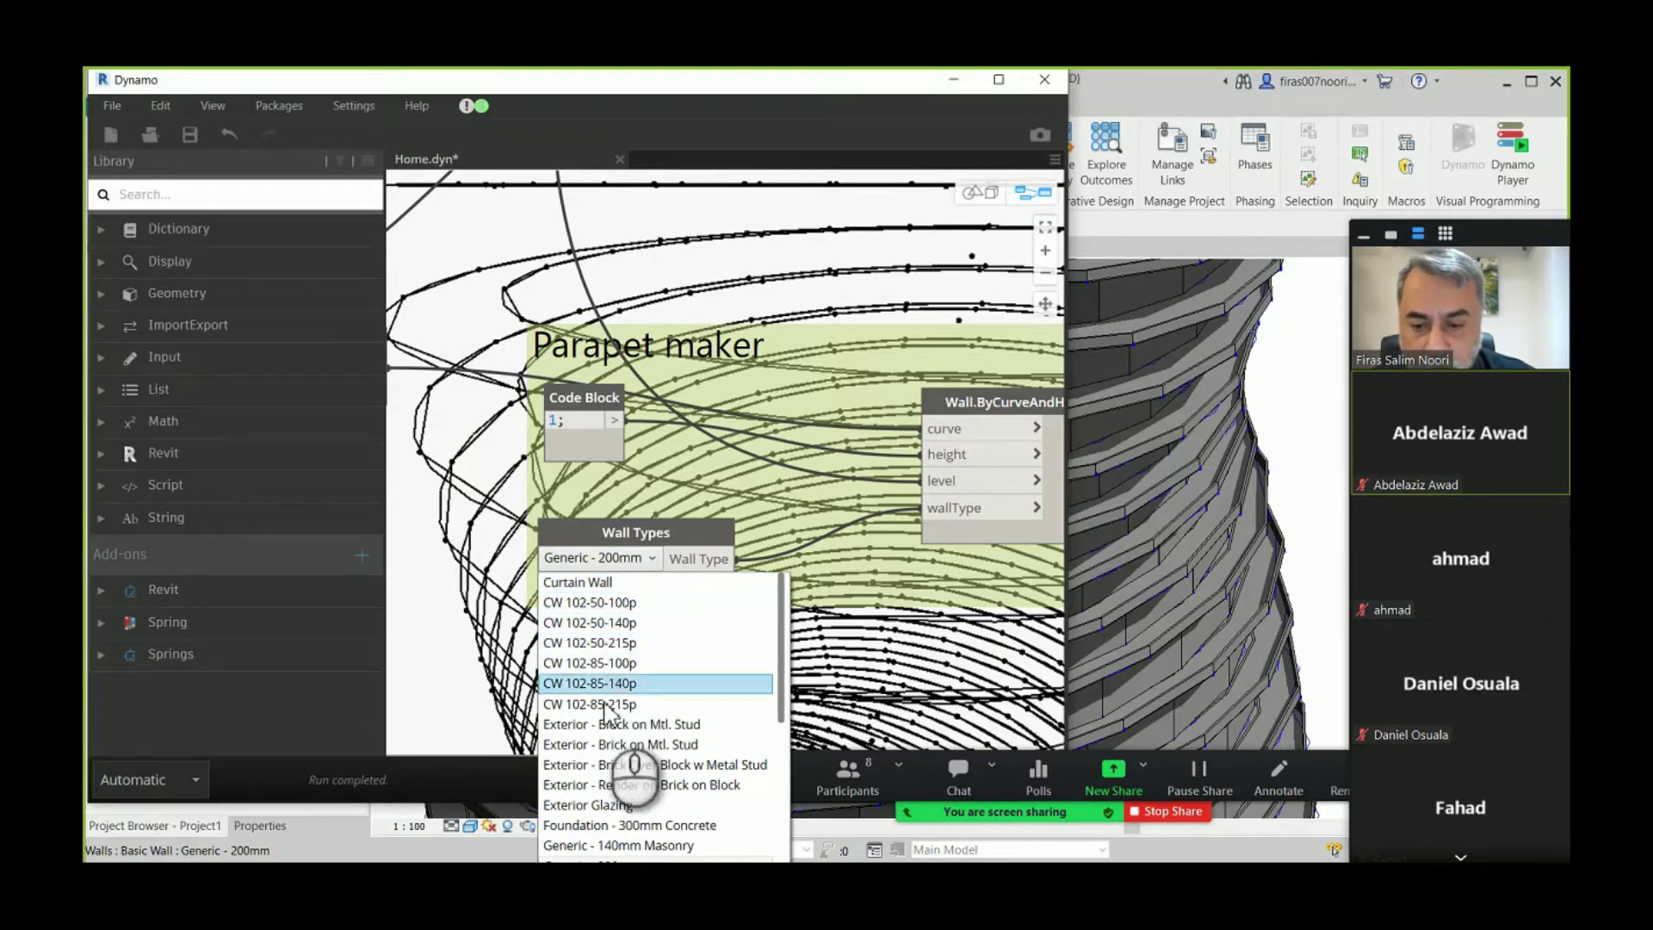
pyautogui.scroll(-4, 610, 848)
pyautogui.click(600, 846)
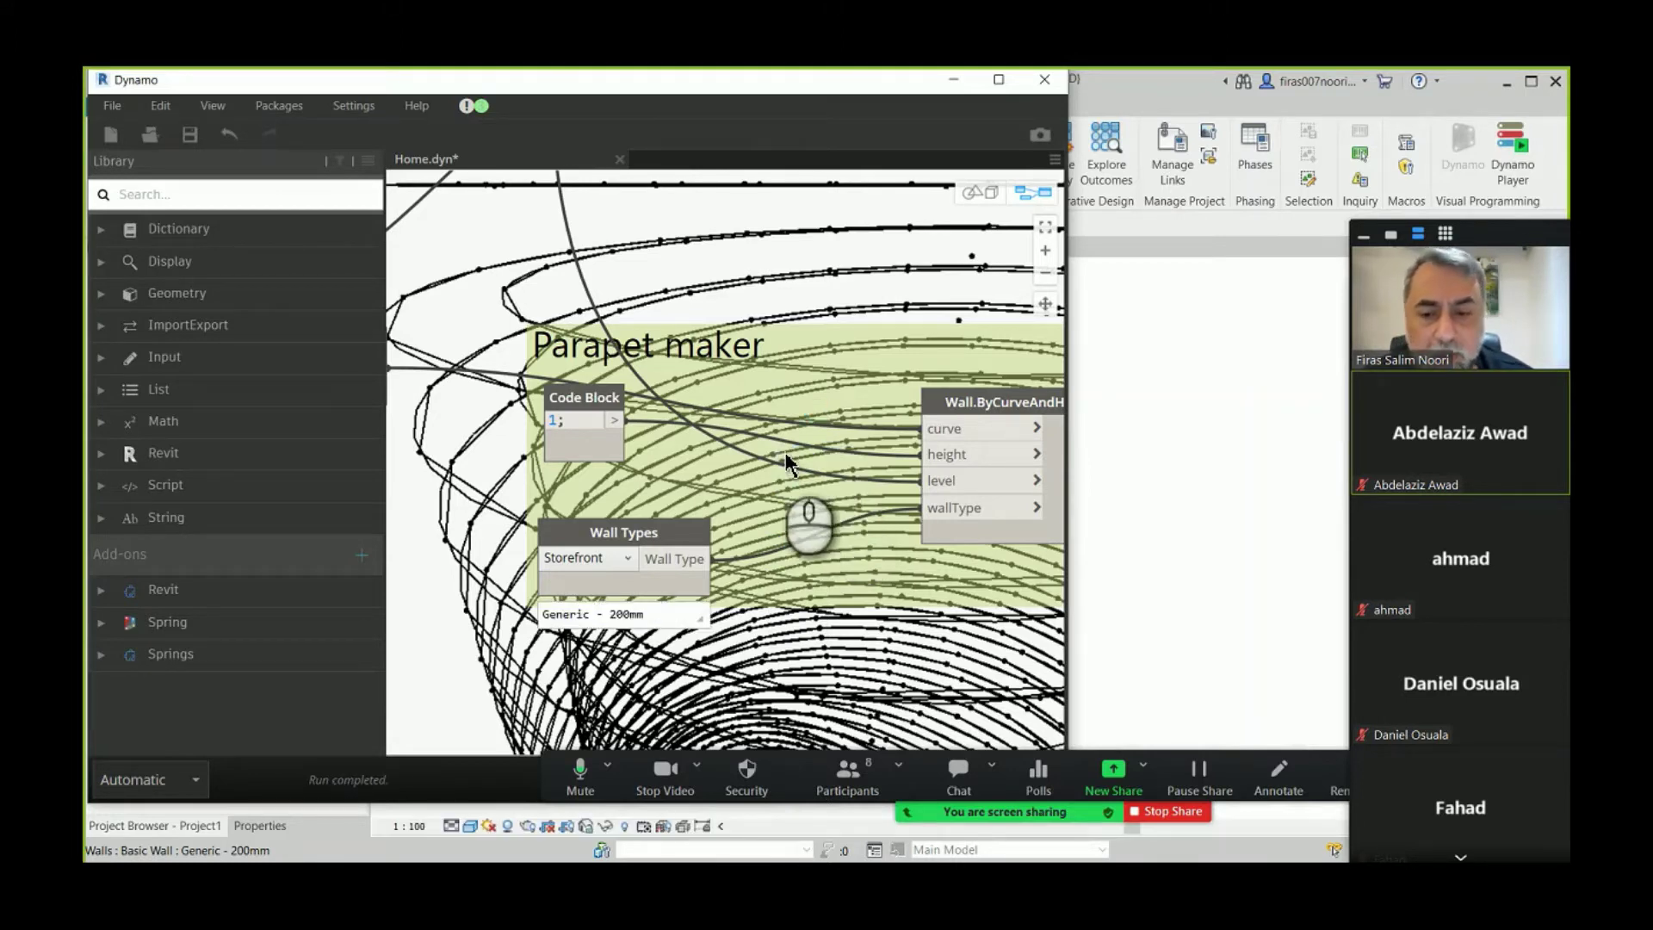
# - Switch to the Revit 3D view and examine the storefront parapets and the walls around the tower's floors up close
pyautogui.click(953, 82)
pyautogui.scroll(2, 1237, 509)
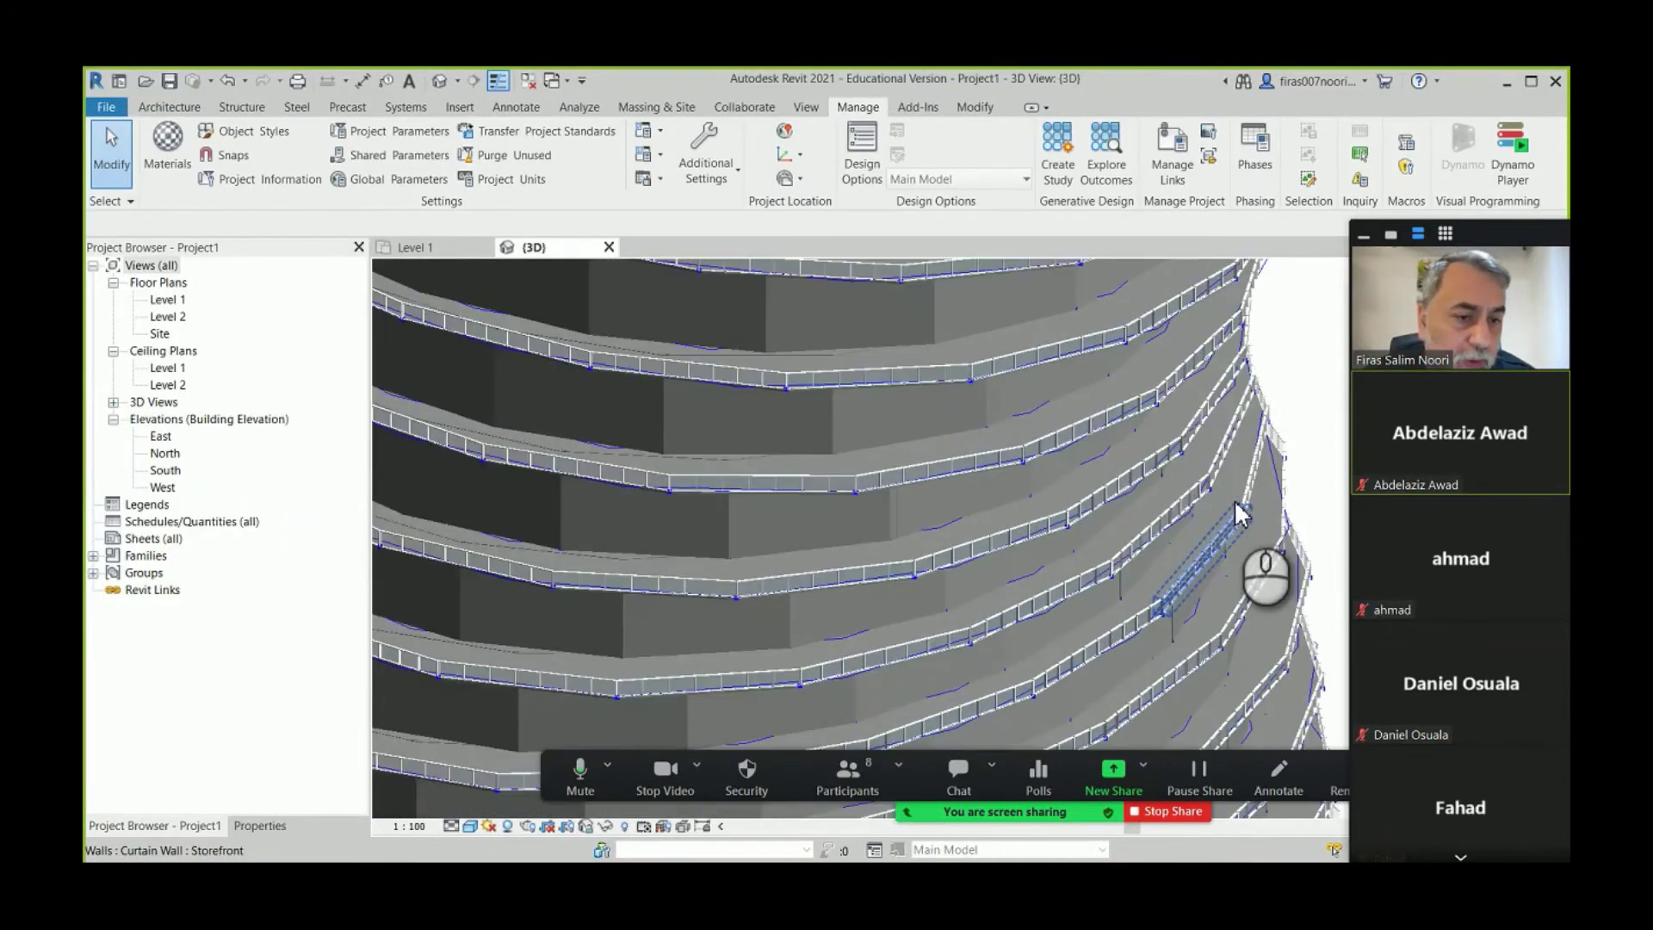
pyautogui.scroll(3, 1237, 511)
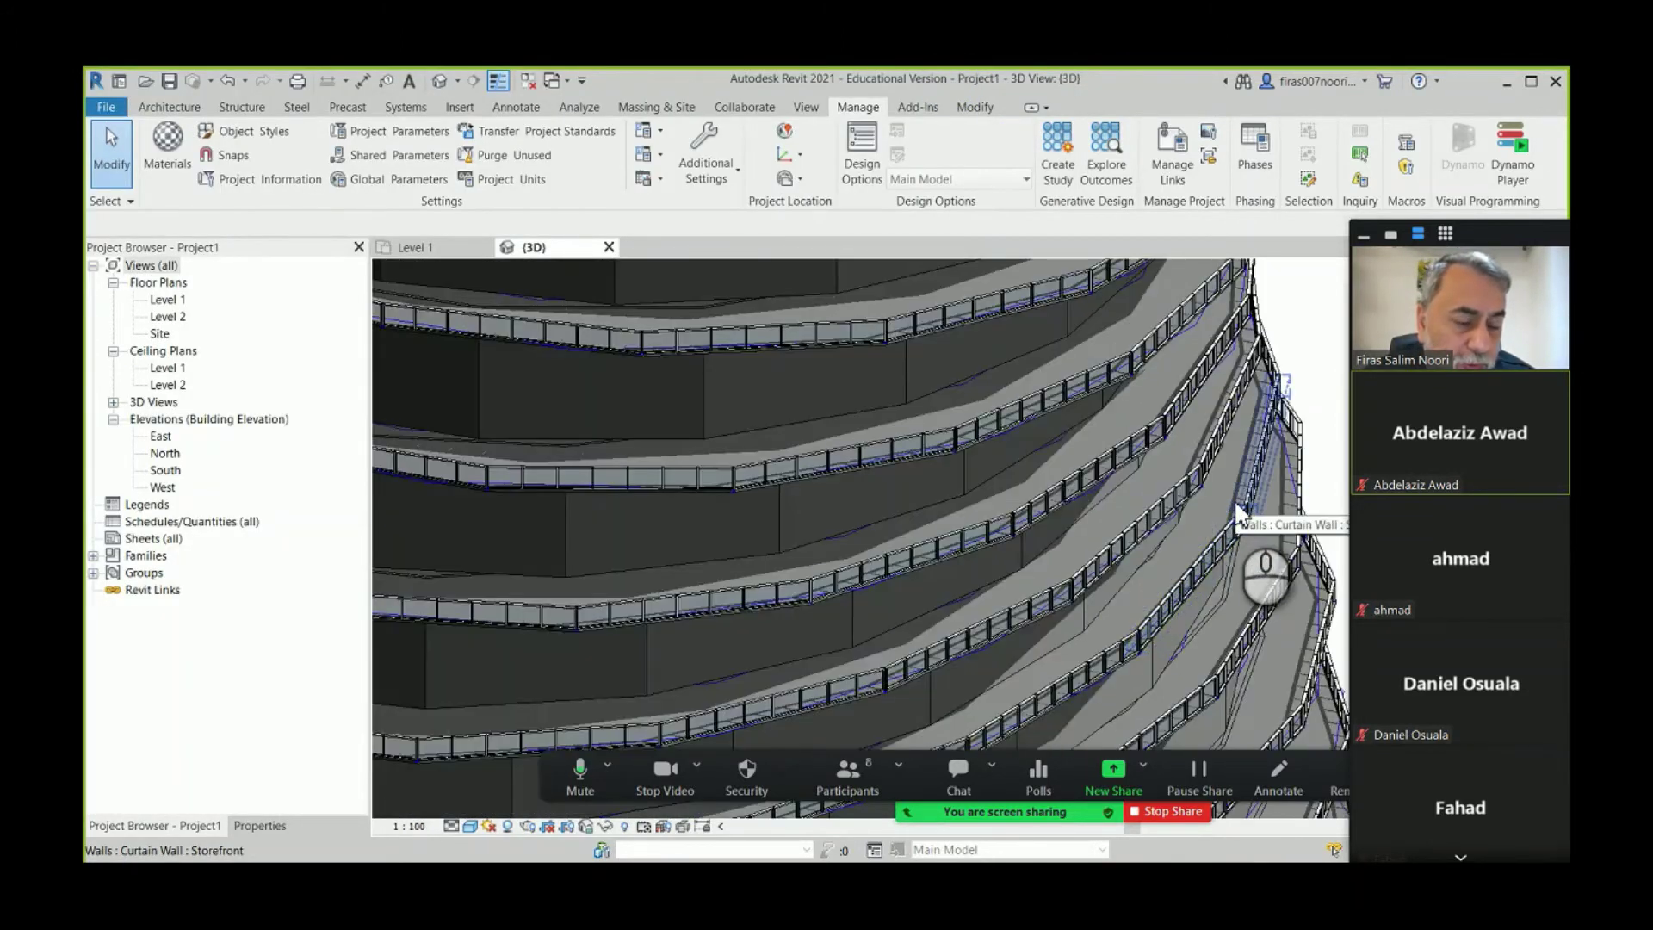
pyautogui.scroll(2, 1237, 511)
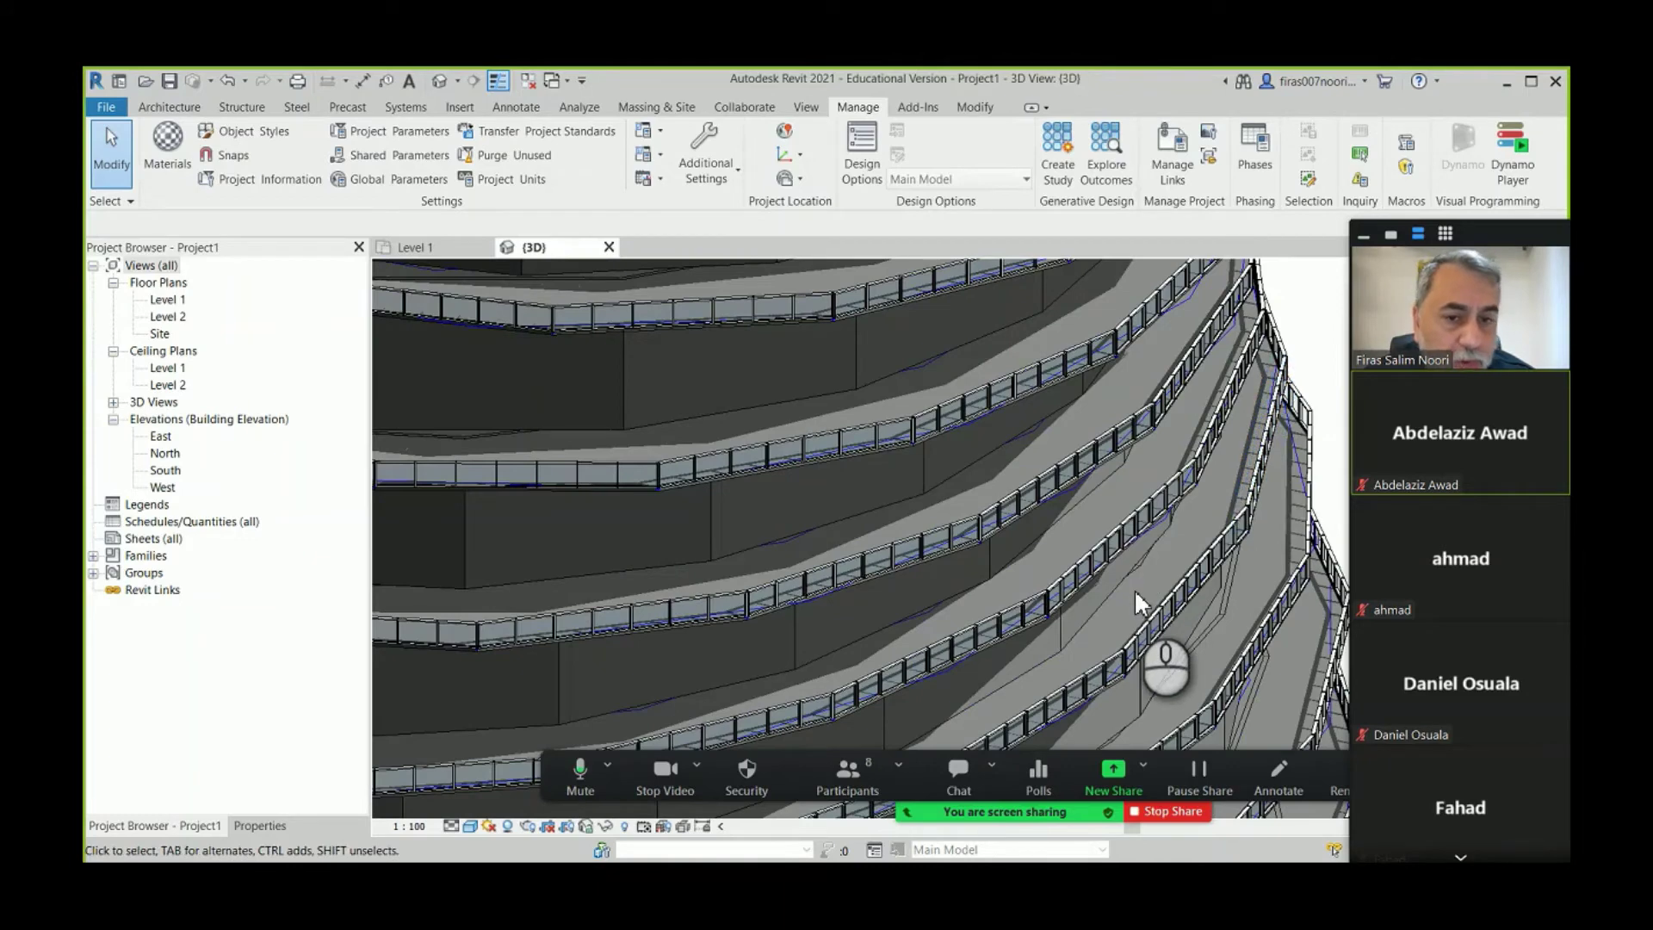
pyautogui.scroll(-3, 1134, 589)
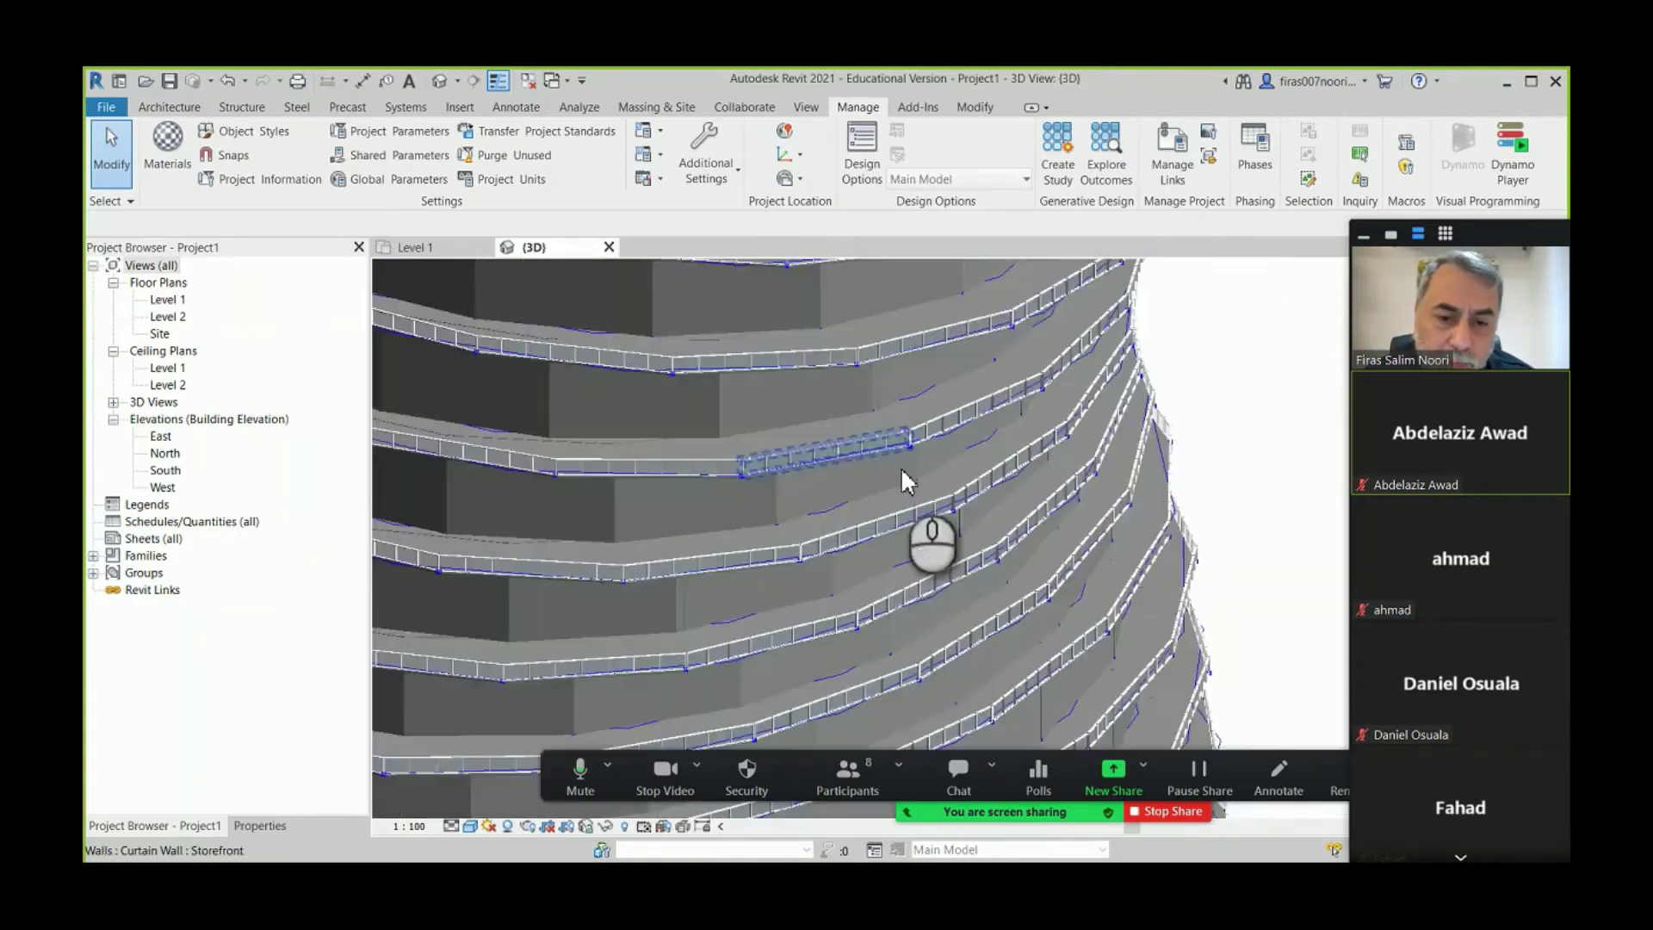
pyautogui.moveTo(900, 466)
pyautogui.mouseDown(button='middle')
pyautogui.moveTo(982, 492)
pyautogui.moveTo(1047, 426)
pyautogui.moveTo(996, 462)
pyautogui.moveTo(1089, 572)
pyautogui.moveTo(1023, 372)
pyautogui.mouseUp(button='middle')
pyautogui.scroll(-2, 933, 539)
pyautogui.scroll(2, 1019, 465)
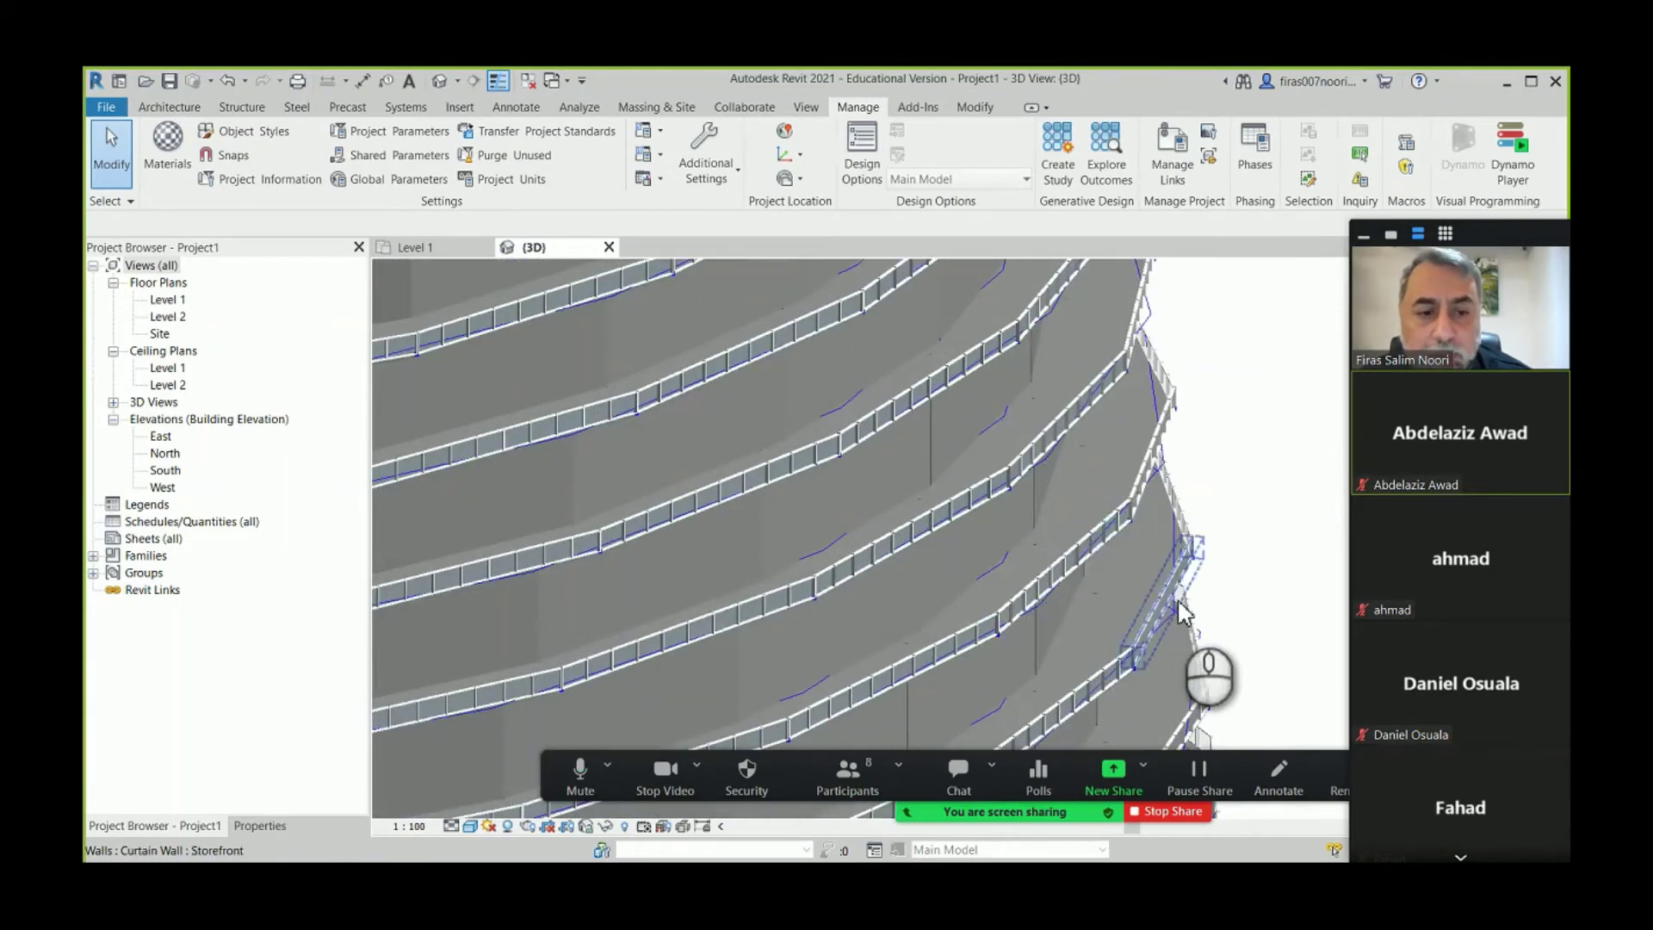
pyautogui.scroll(2, 1171, 602)
pyautogui.moveTo(1171, 602); pyautogui.dragTo(1112, 482, button='middle')
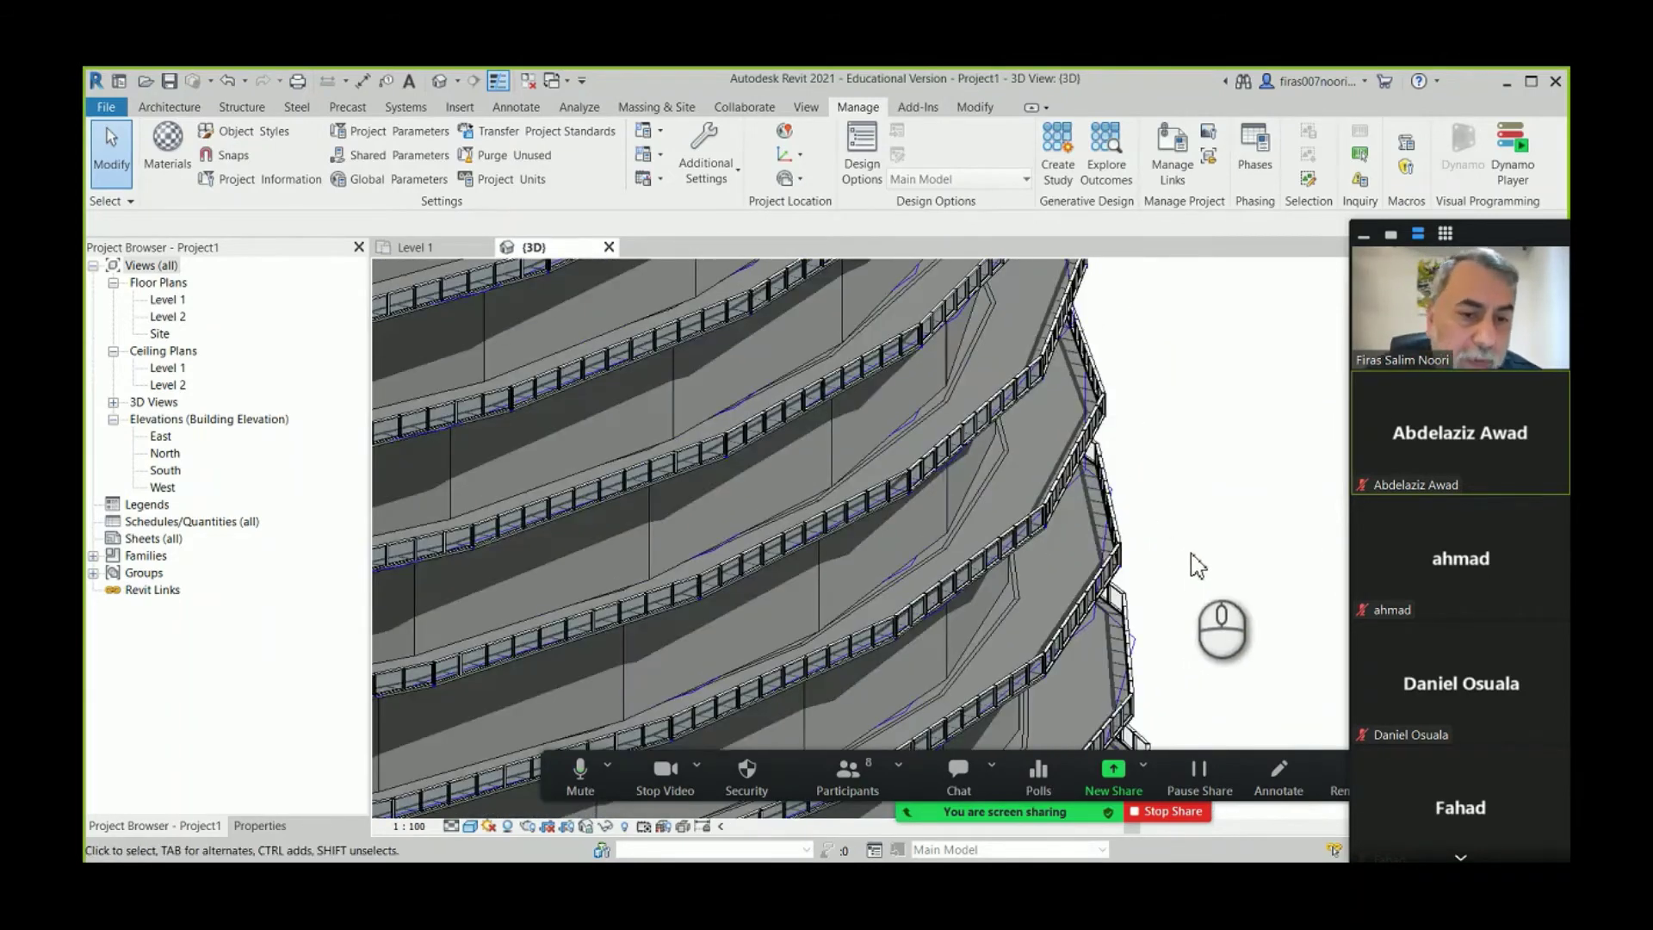
pyautogui.moveTo(1207, 581); pyautogui.dragTo(1172, 434, button='middle')
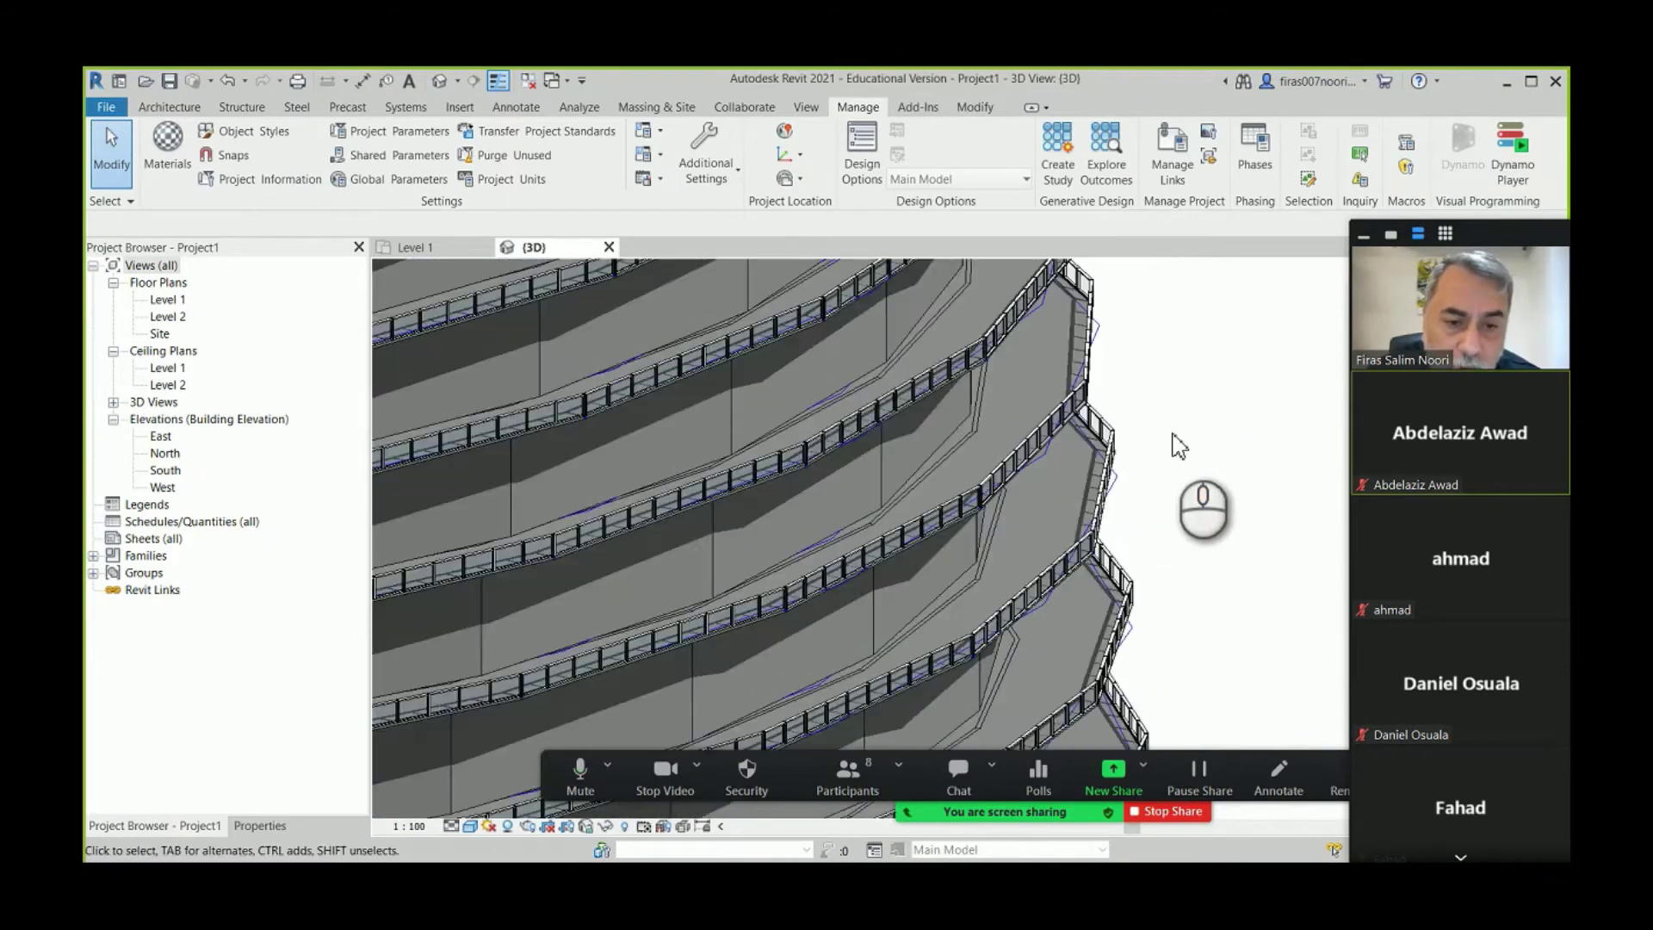
pyautogui.scroll(-2, 1179, 456)
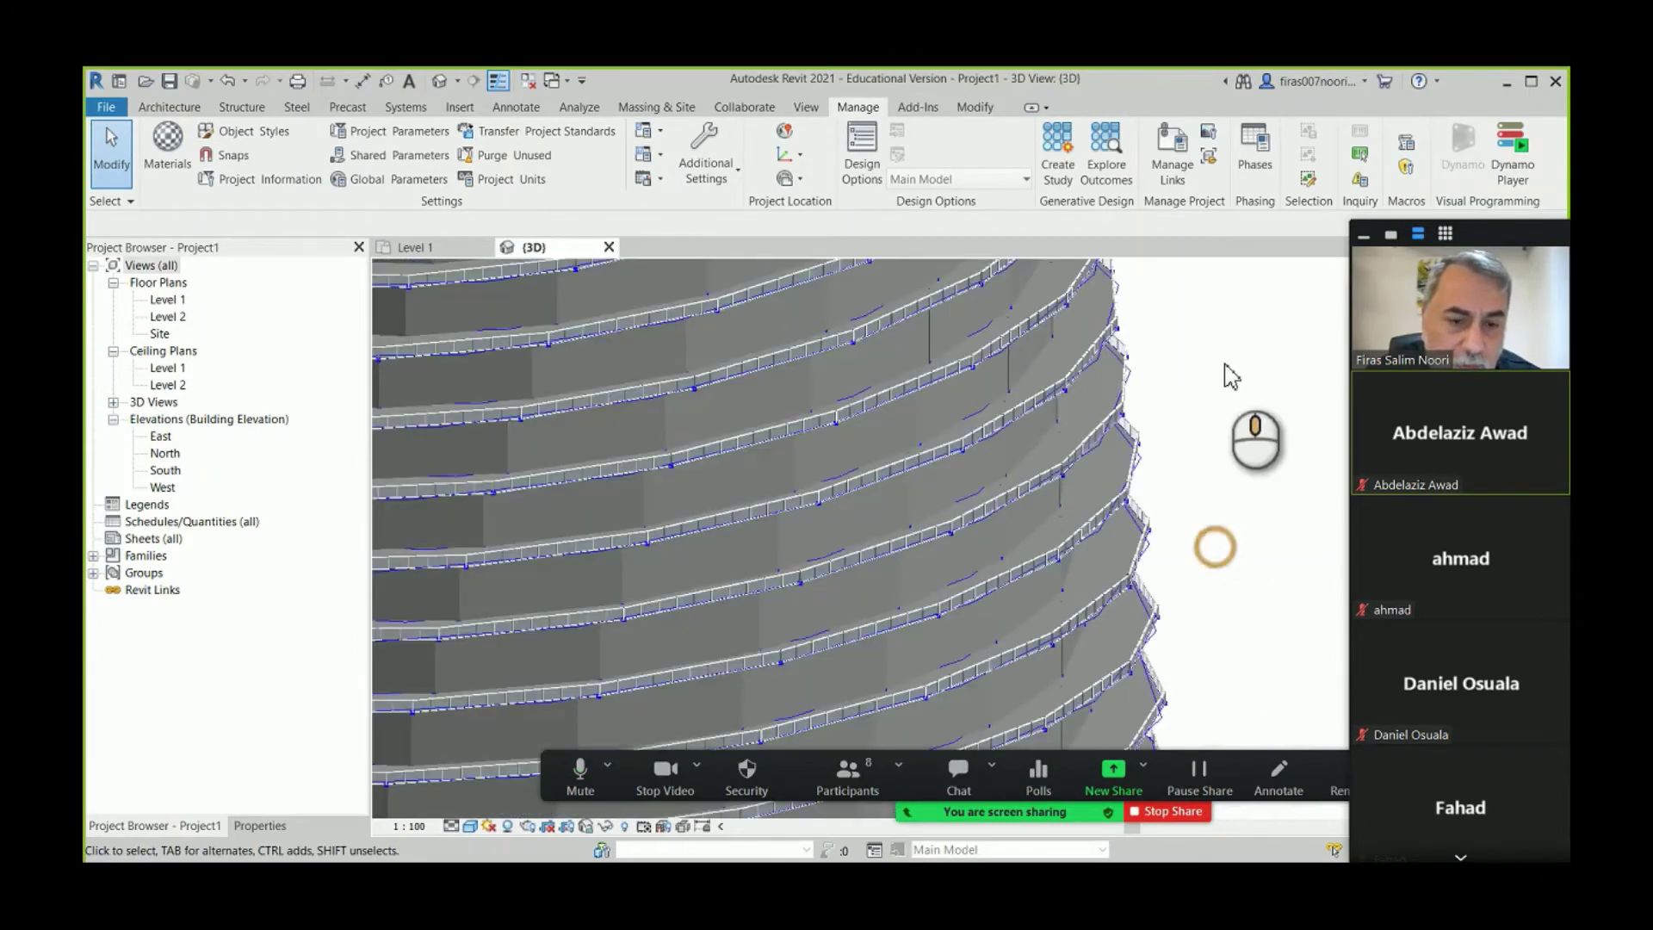
pyautogui.scroll(-1, 1209, 473)
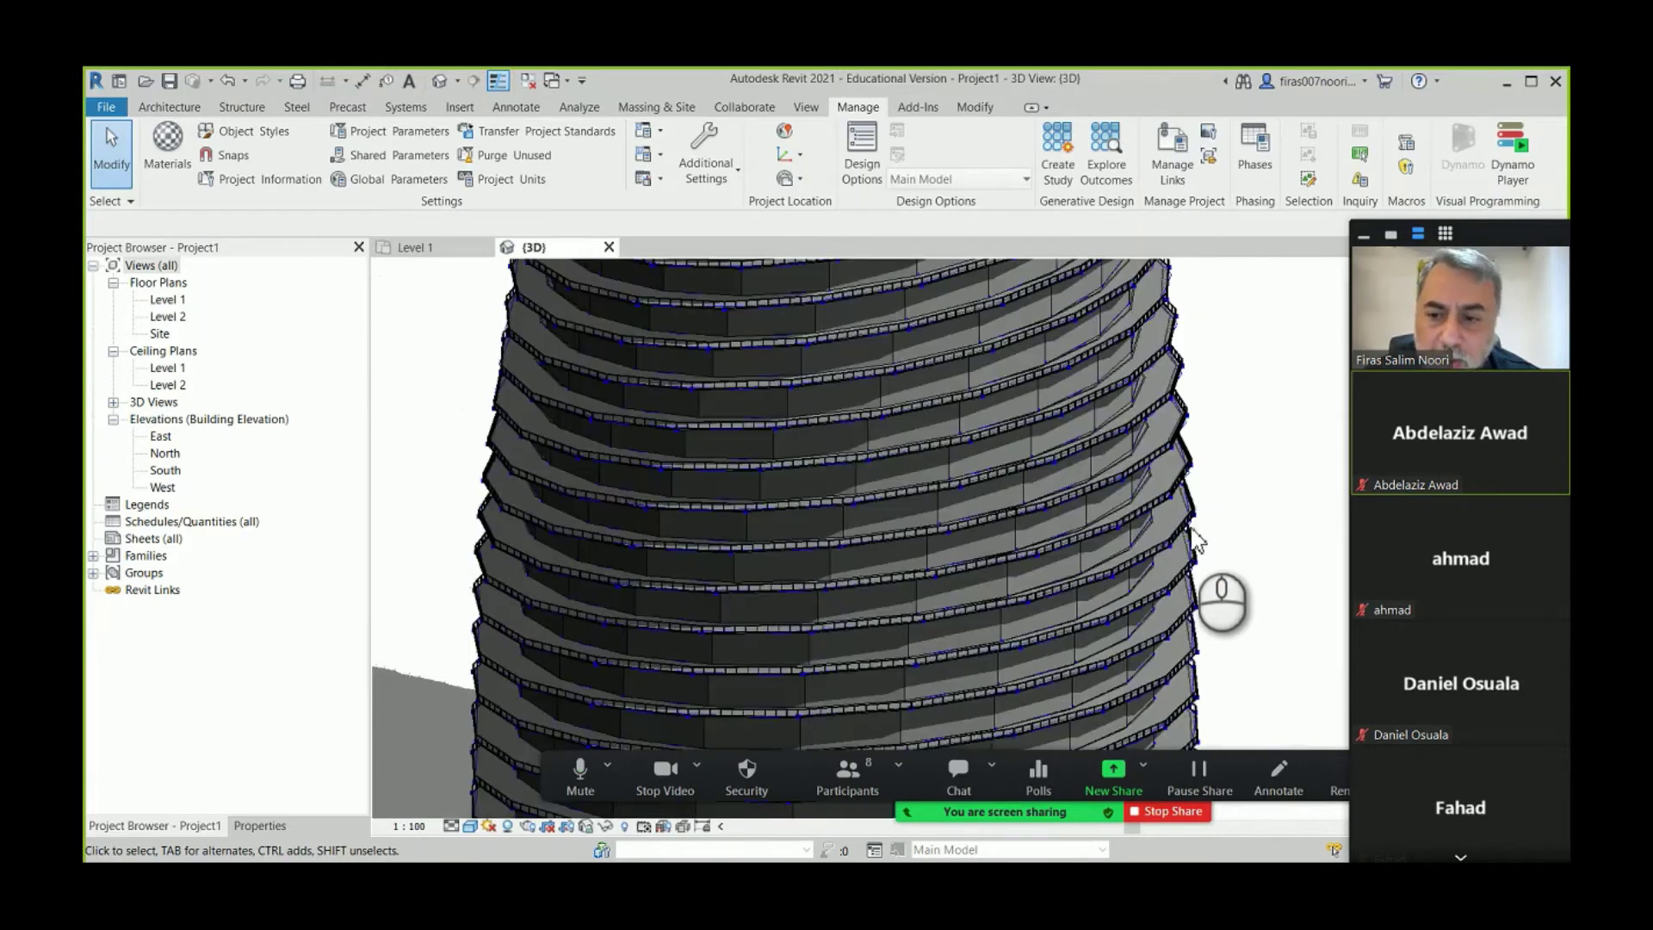
pyautogui.moveTo(1199, 618); pyautogui.dragTo(1169, 622, button='middle')
pyautogui.scroll(4, 1138, 465)
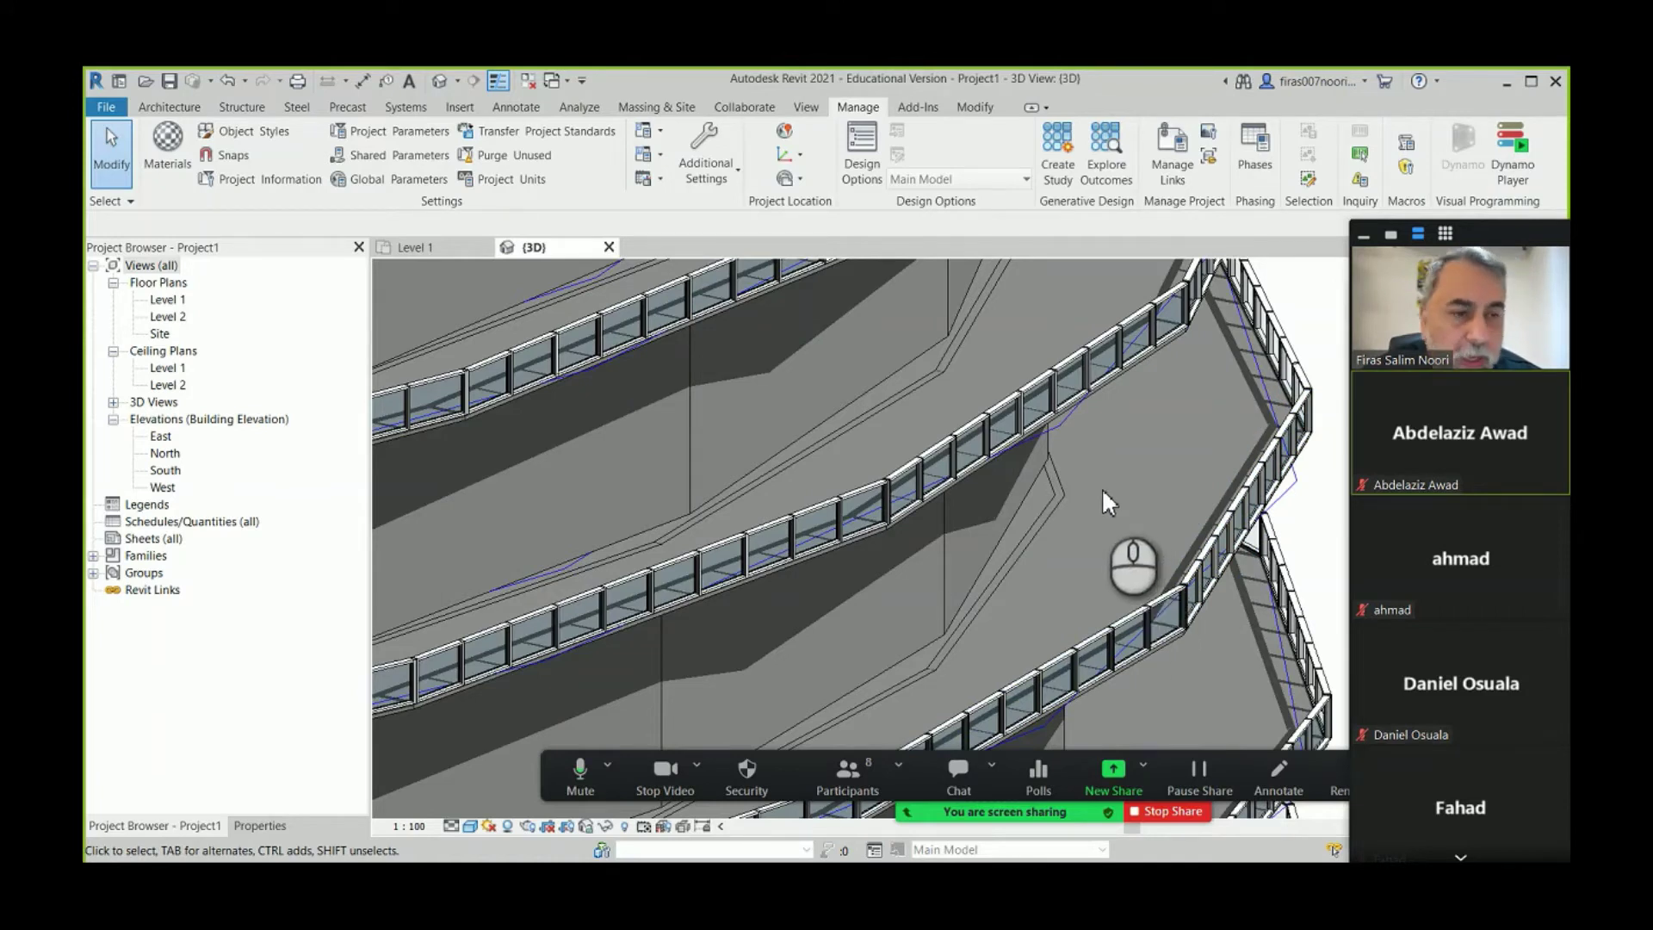
pyautogui.click(1042, 514)
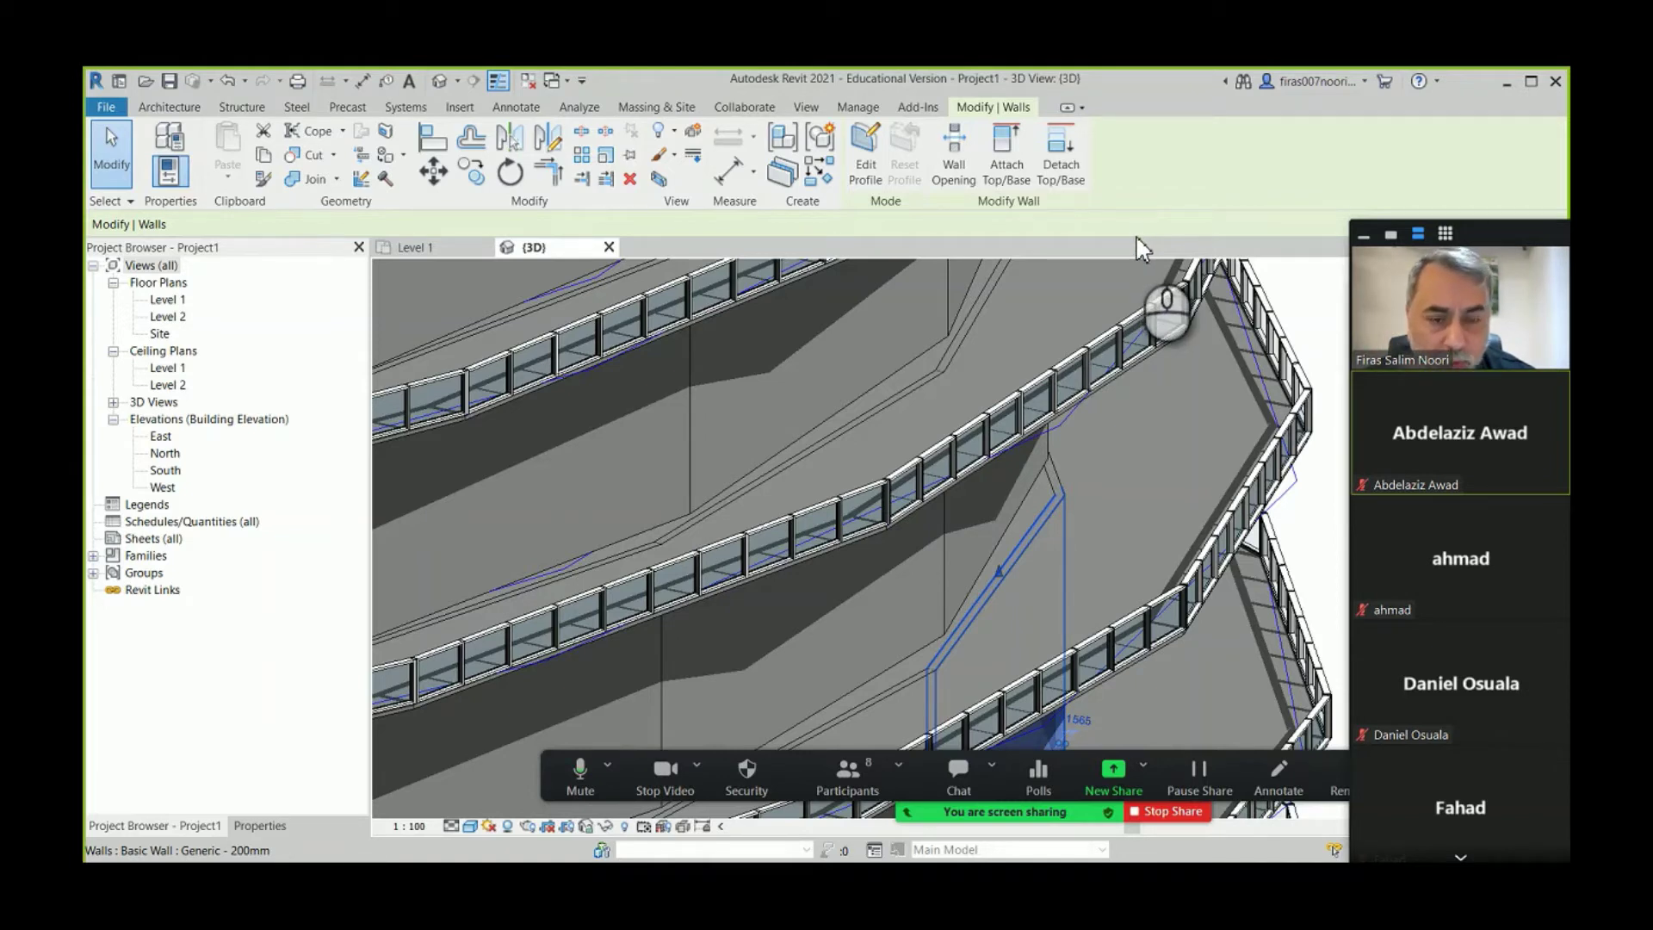
pyautogui.click(1301, 301)
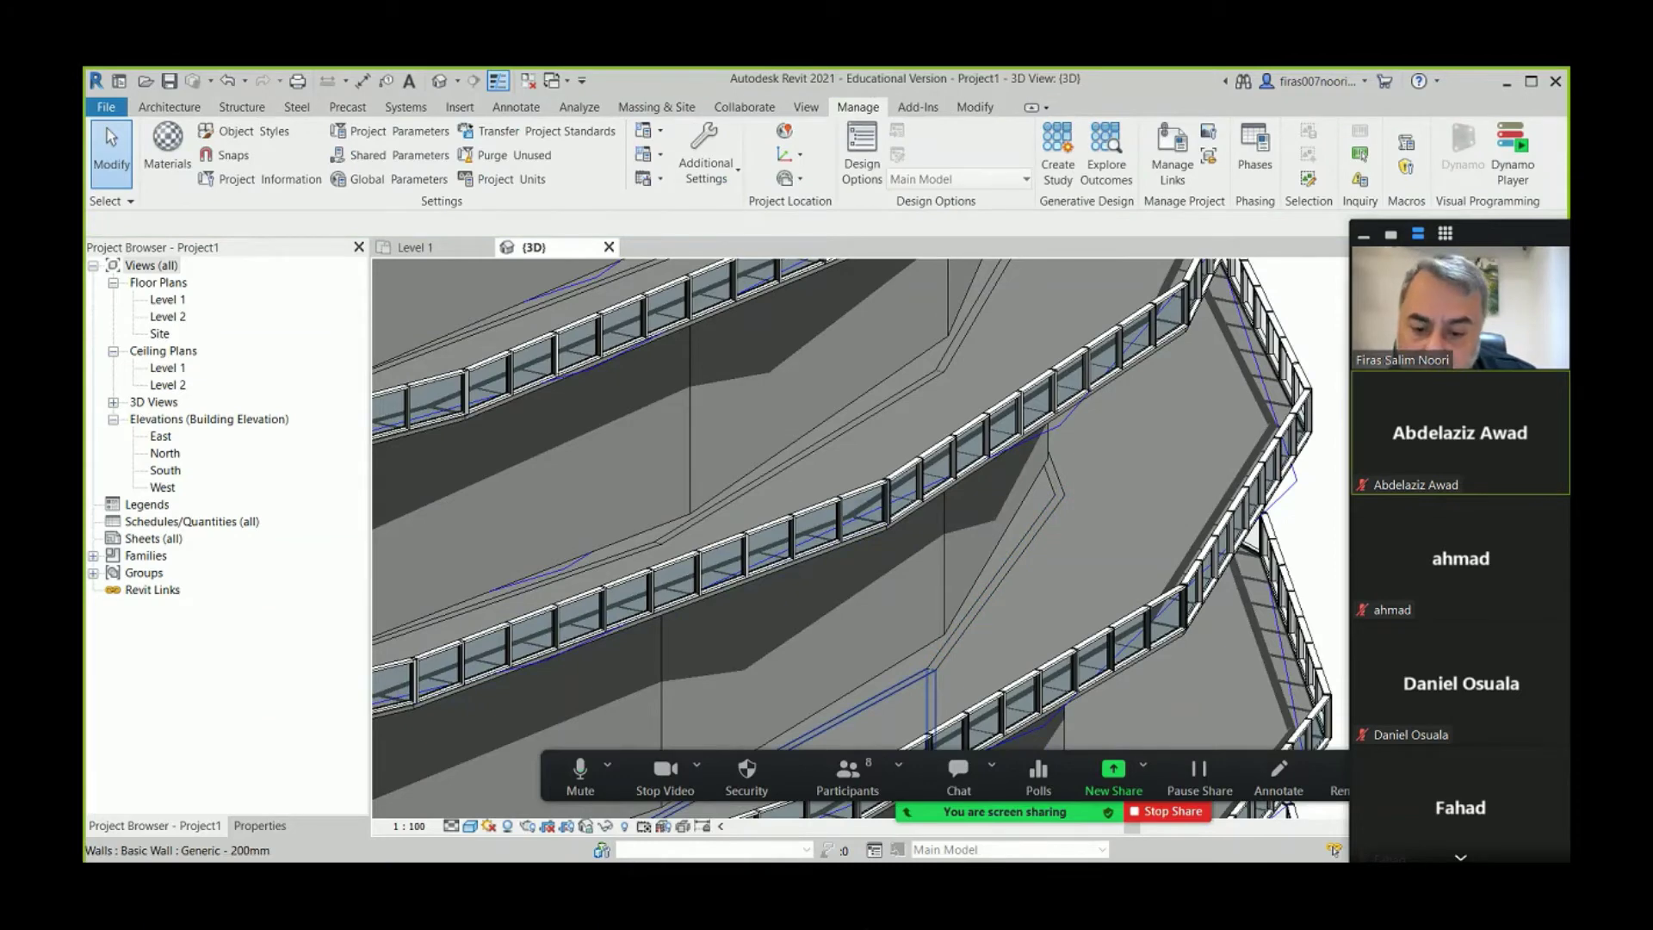
# - Switch to the Day 4 folder in File Explorer and look through its Res subfolder
pyautogui.click(683, 880)
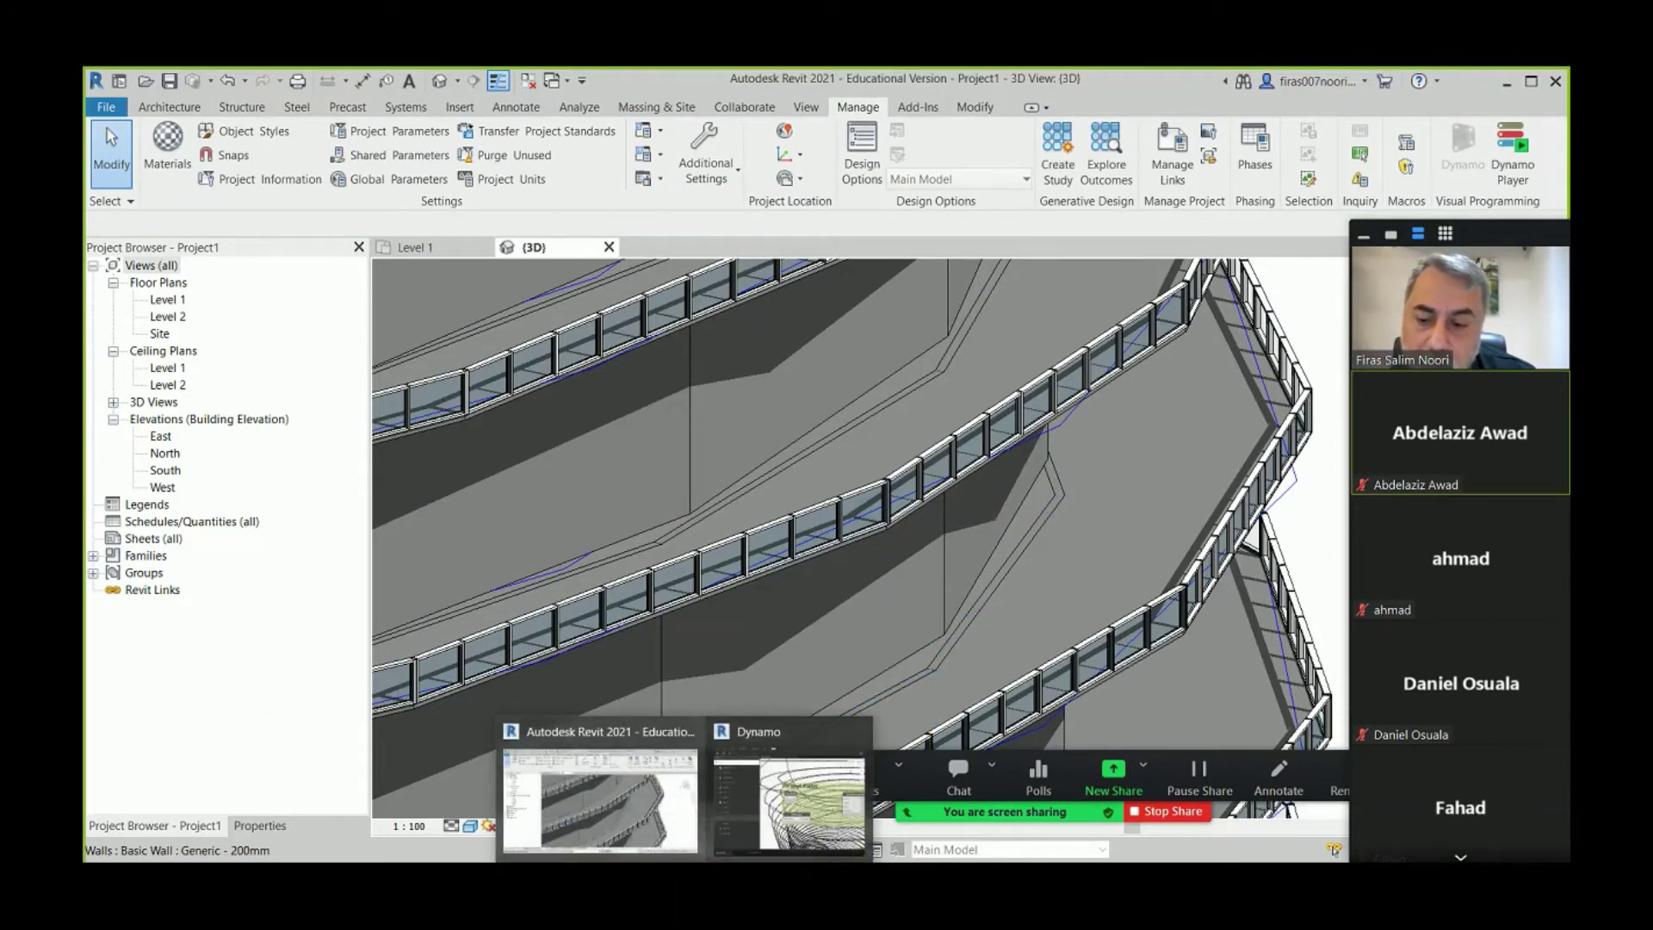
pyautogui.click(280, 886)
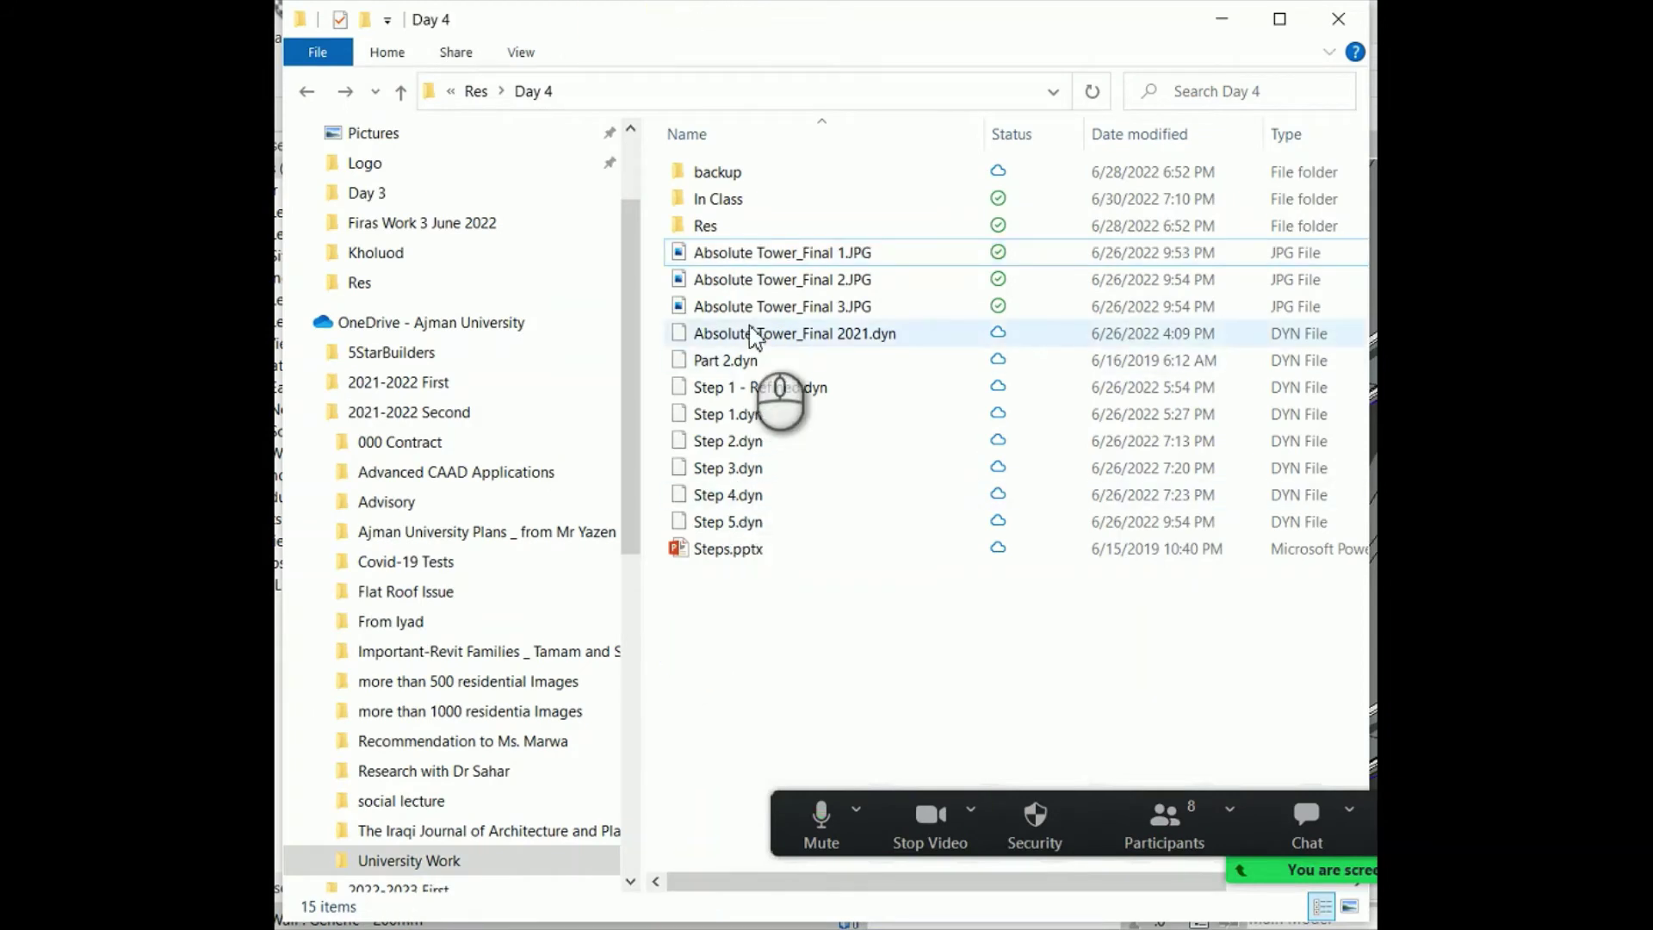
pyautogui.click(689, 226)
pyautogui.doubleClick(688, 225)
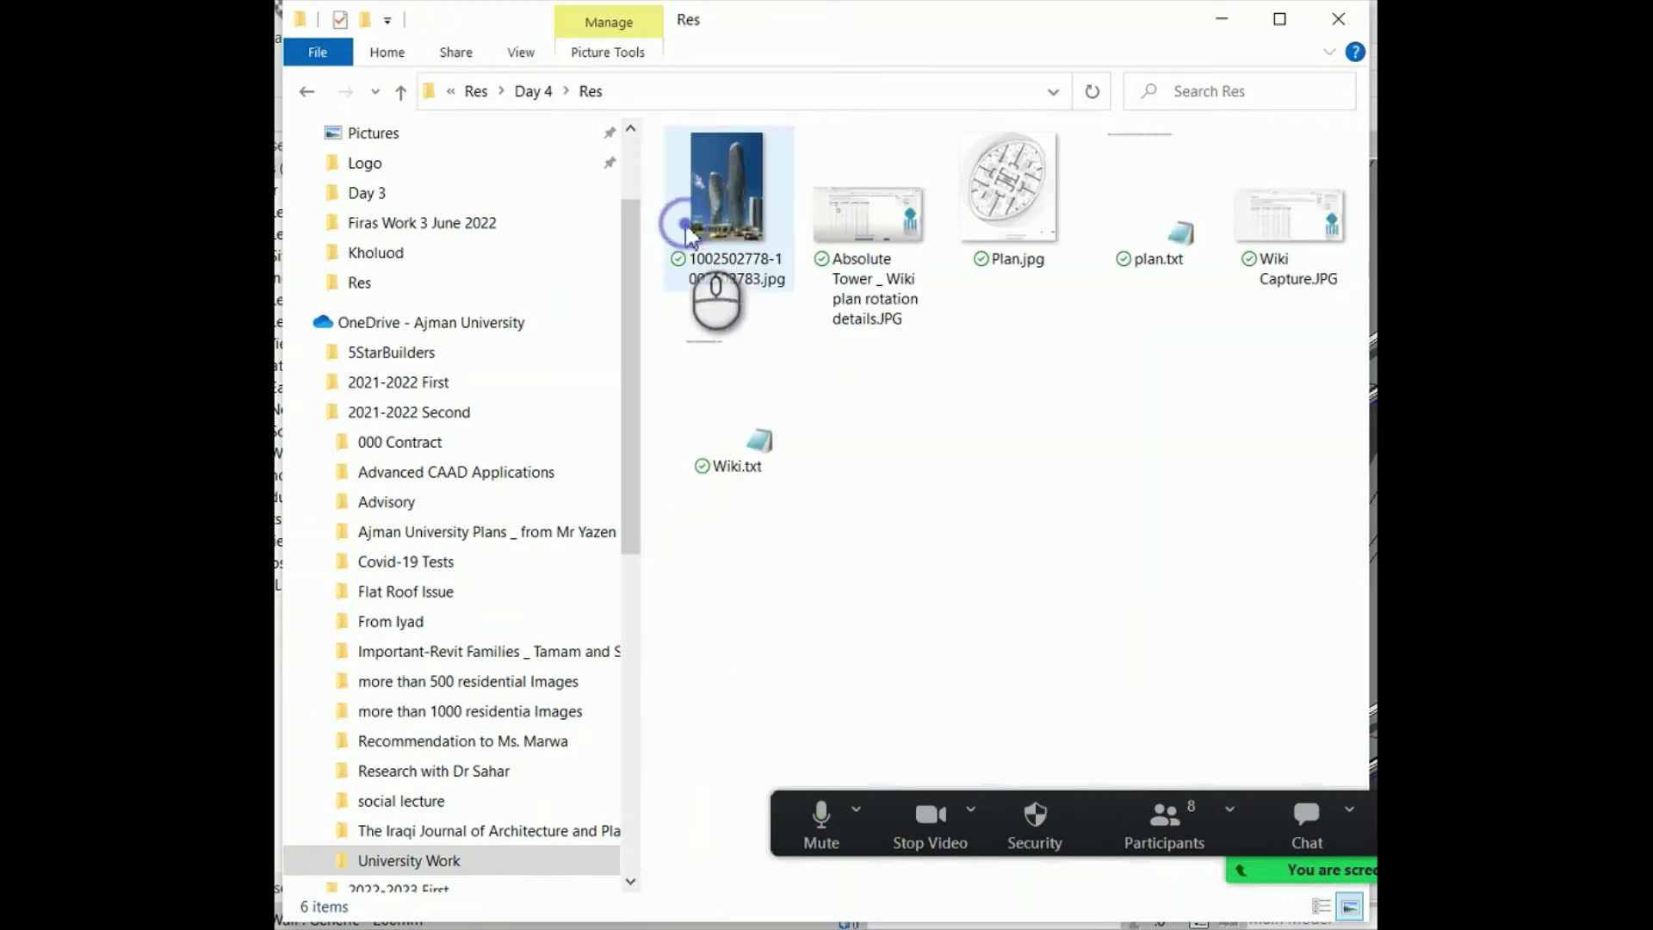
pyautogui.click(306, 91)
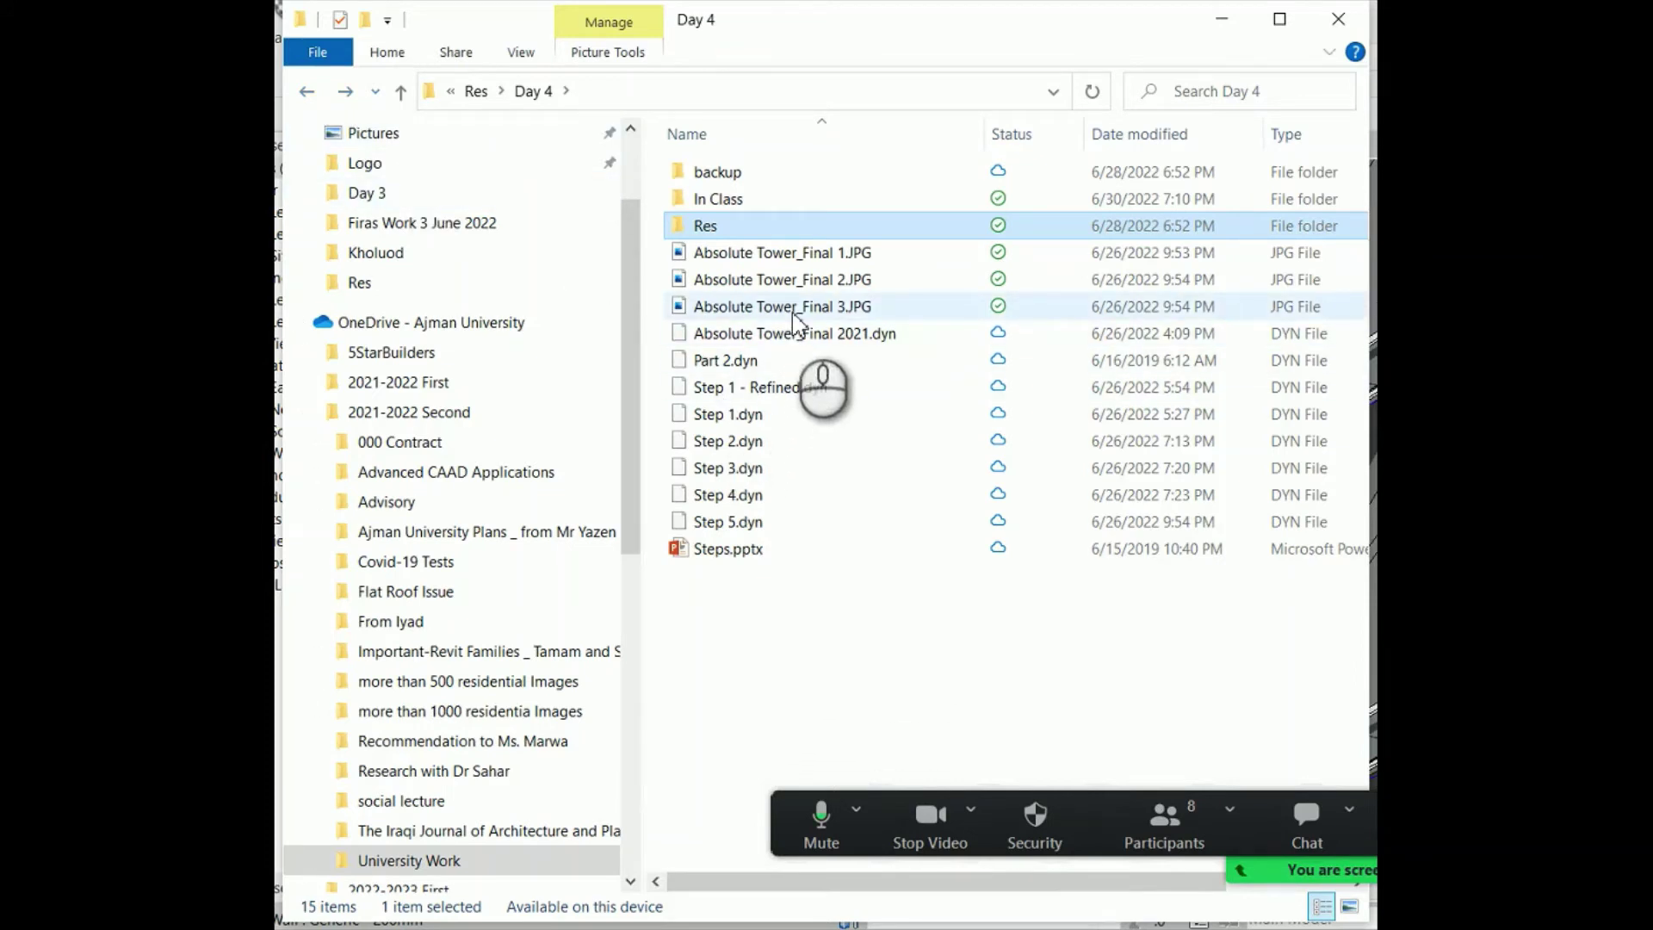
# - Open Absolute Tower_Final 1.JPG and examine the reference graph's slab and parapet geometry nodes
pyautogui.doubleClick(793, 255)
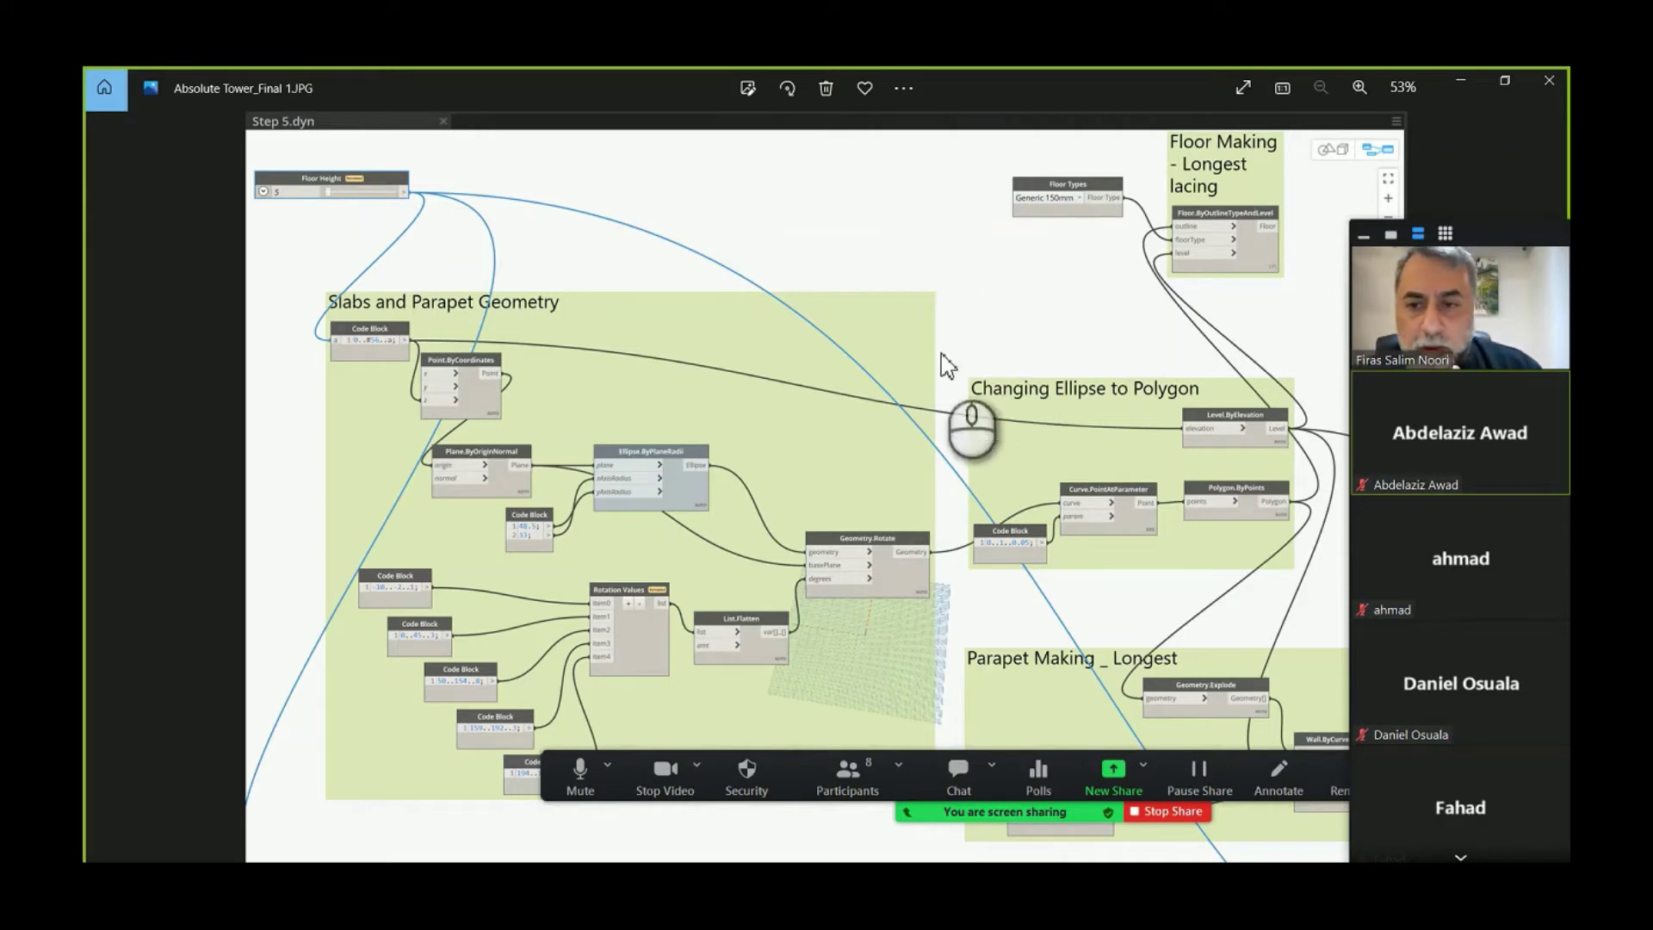
pyautogui.scroll(1, 372, 456)
pyautogui.moveTo(638, 343); pyautogui.dragTo(635, 301)
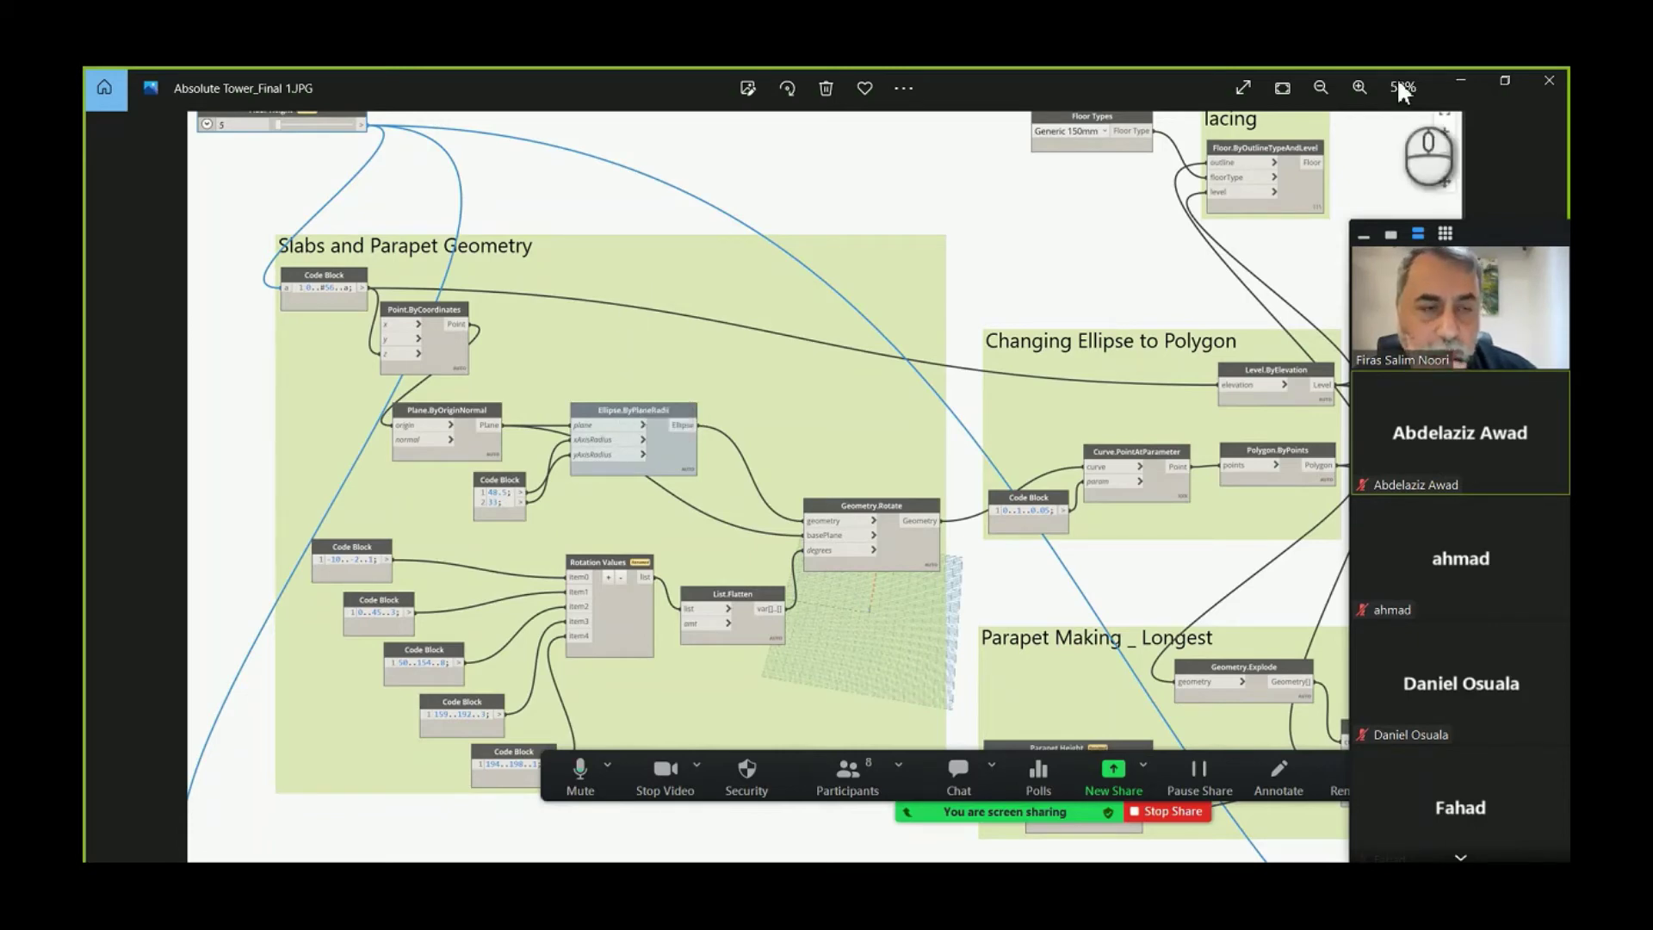
pyautogui.click(1468, 84)
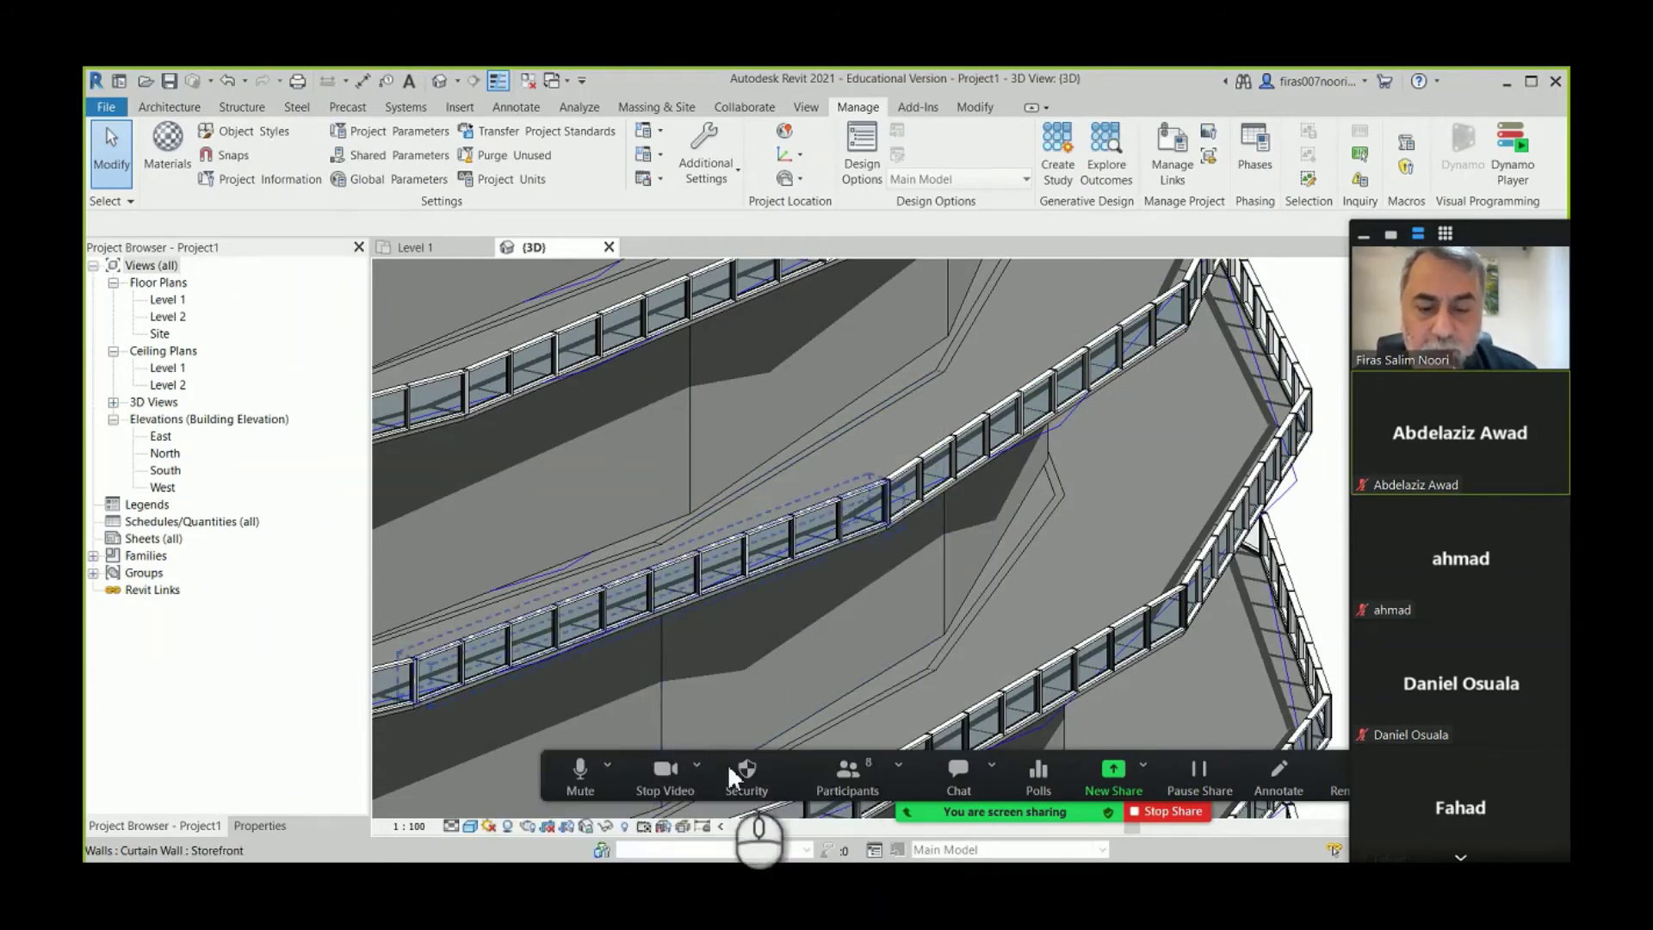
# - Switch back to the Dynamo graph and widen its window
pyautogui.moveTo(791, 861)
pyautogui.click(786, 805)
pyautogui.scroll(-3, 1020, 413)
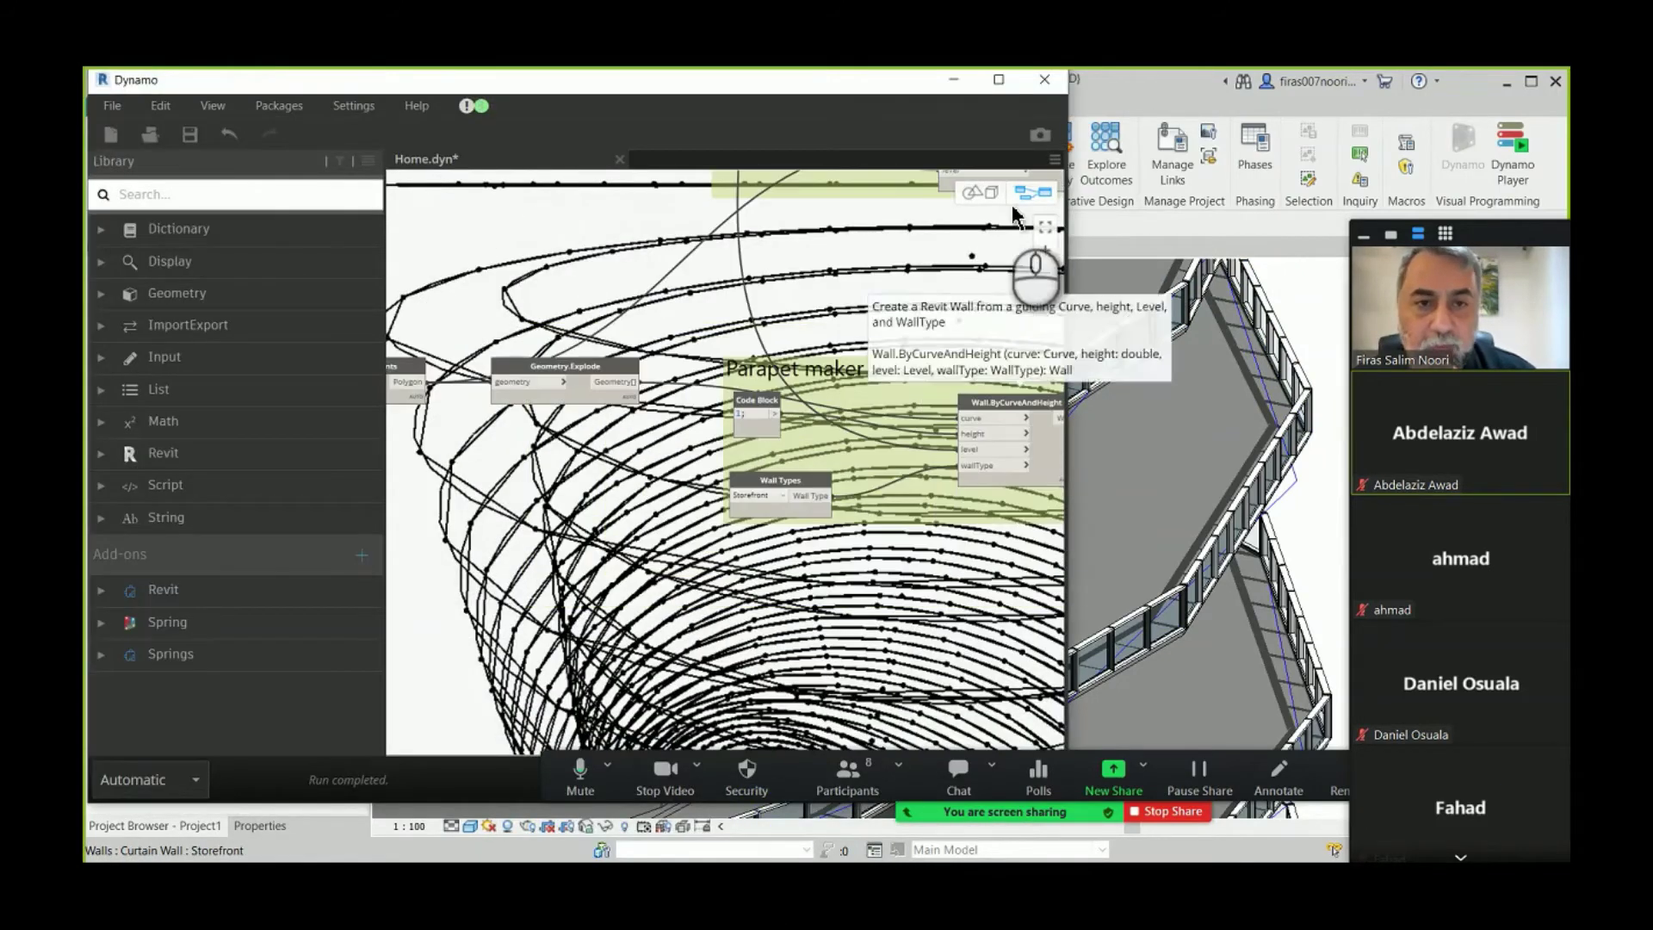
pyautogui.moveTo(1067, 355); pyautogui.dragTo(1301, 344)
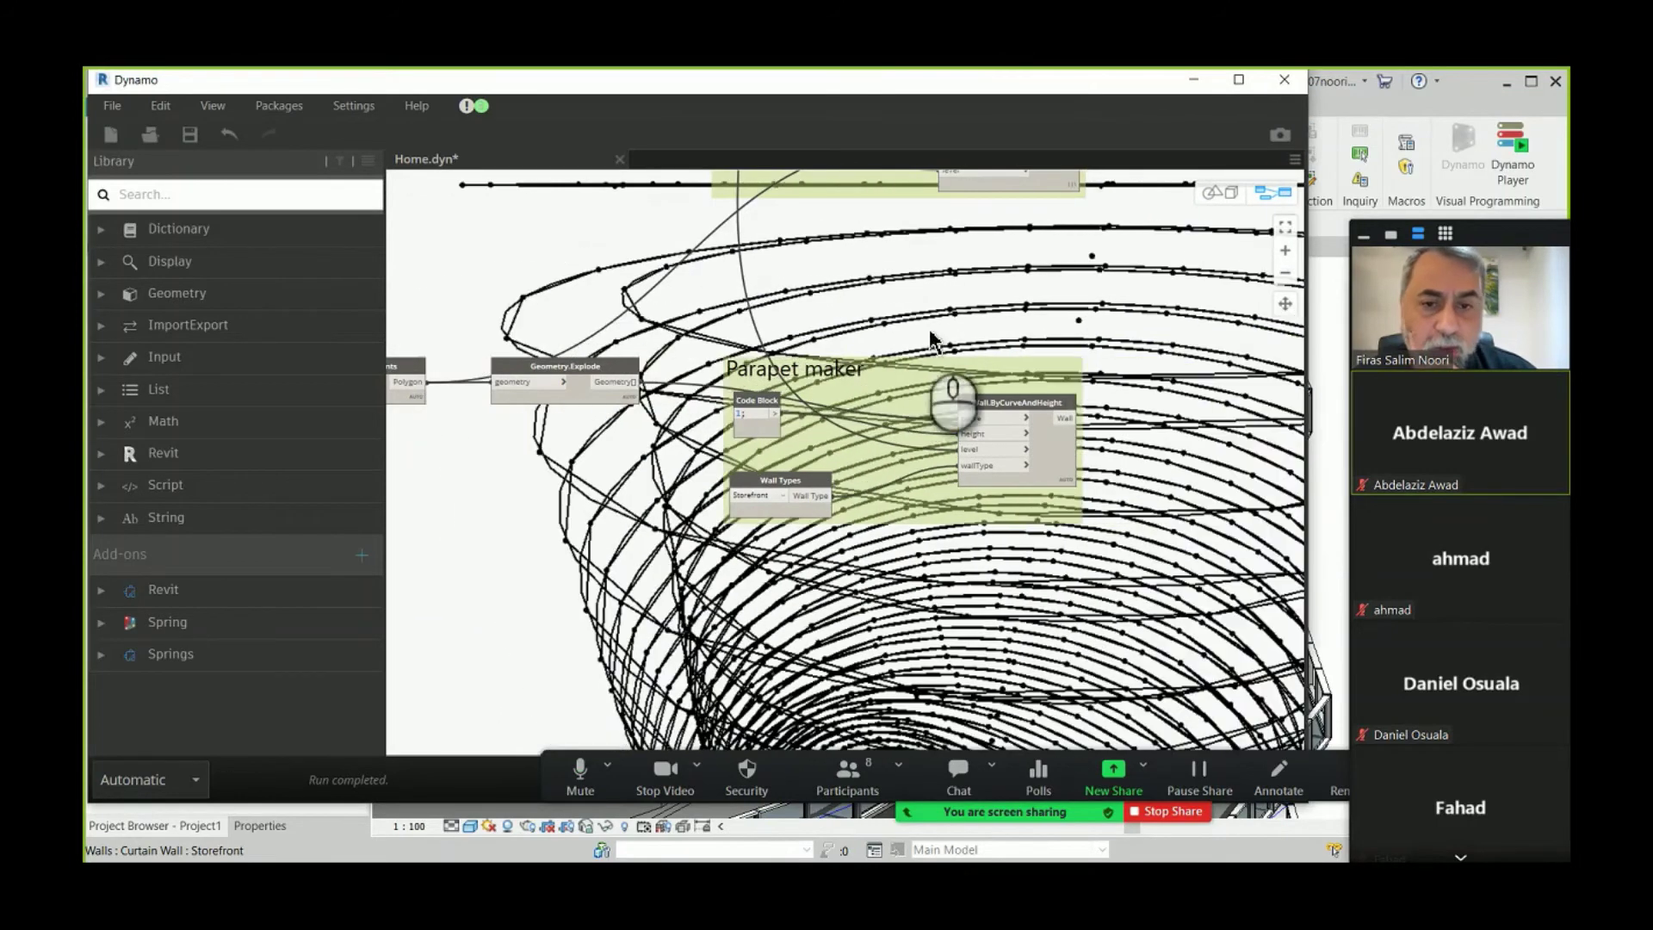
# - Examine the overall layout of the graph's node groups, from the vertical points to the parapet maker
pyautogui.scroll(-5, 919, 347)
pyautogui.scroll(4, 921, 352)
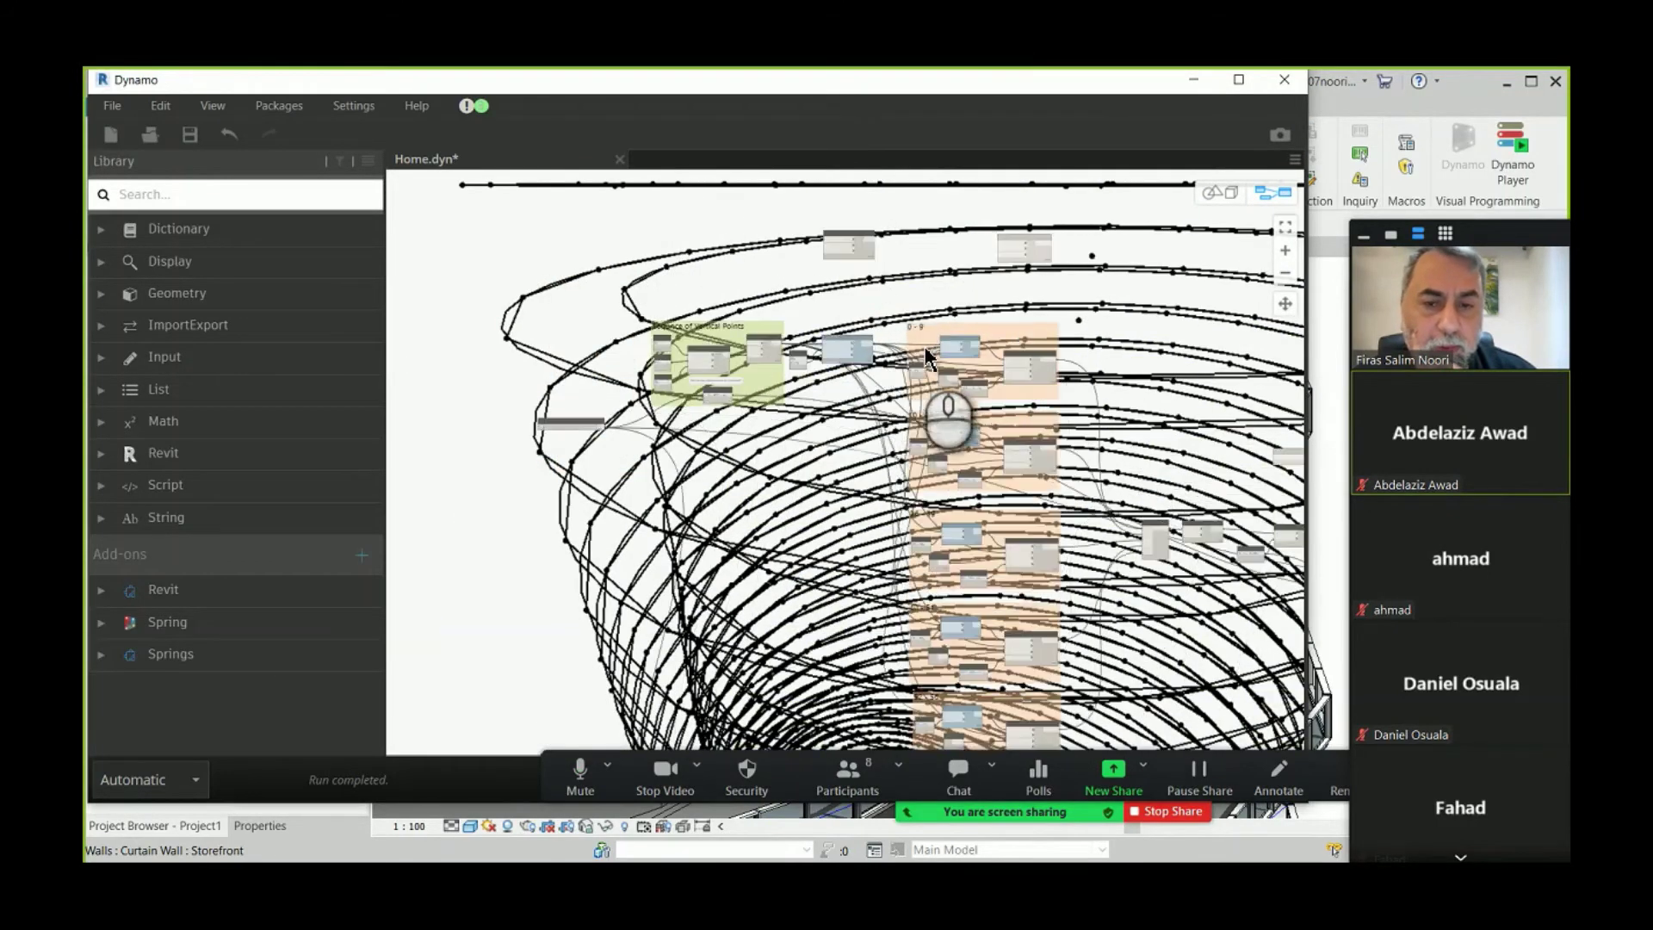
pyautogui.scroll(-4, 775, 503)
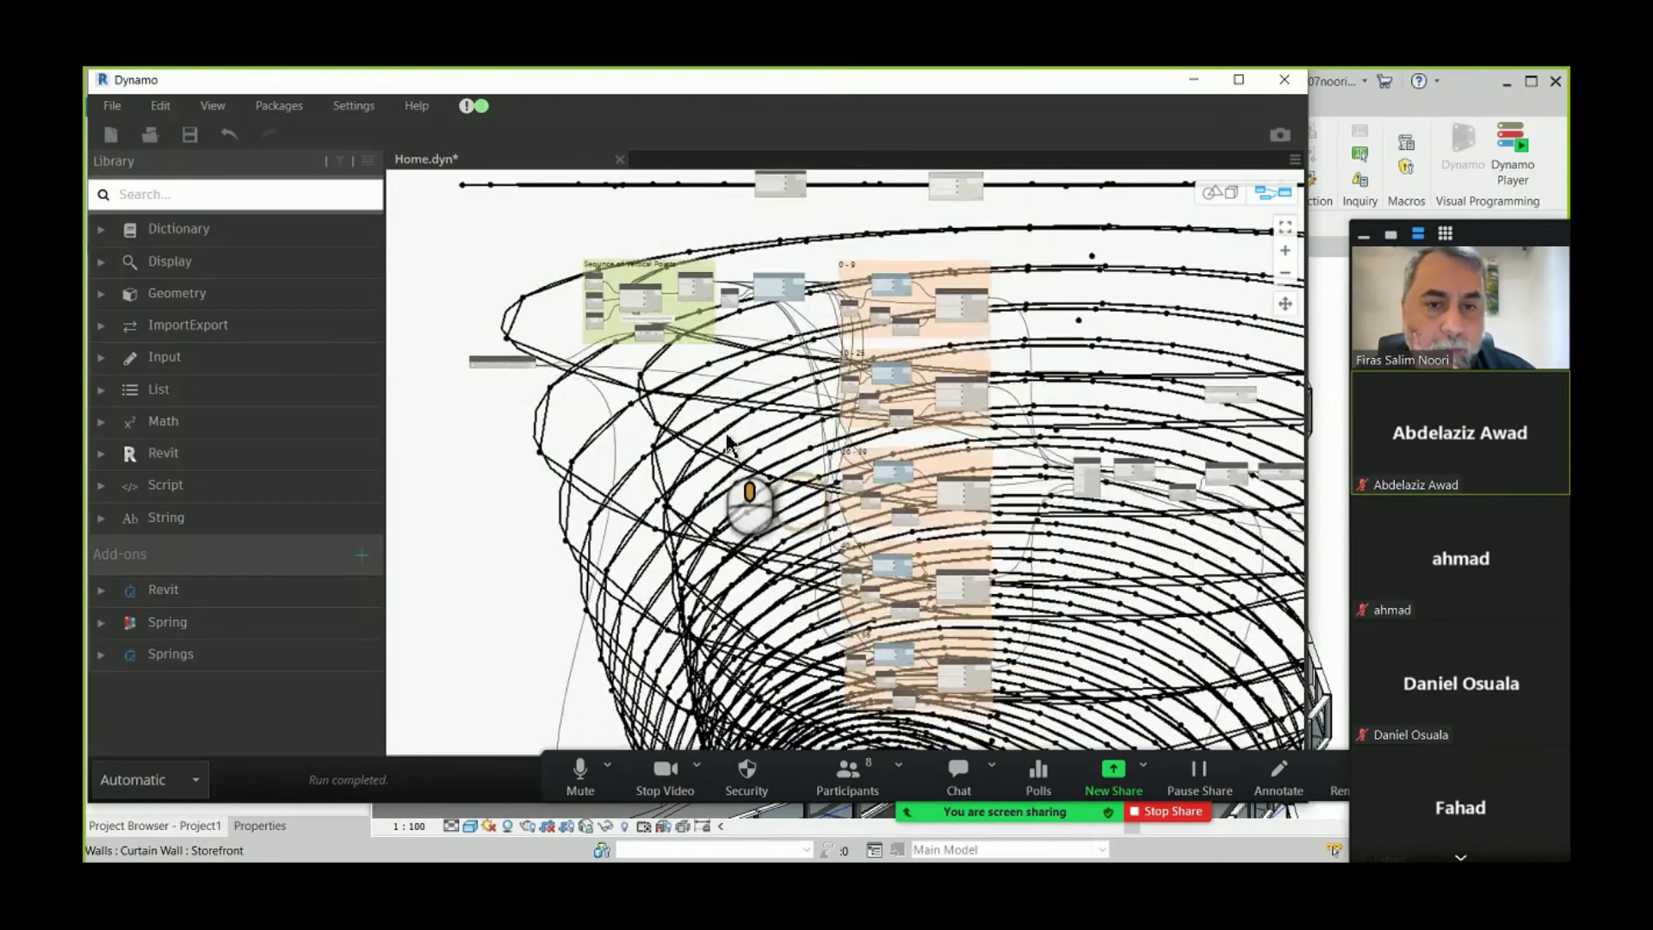
pyautogui.moveTo(443, 254); pyautogui.dragTo(978, 668)
pyautogui.click(510, 520)
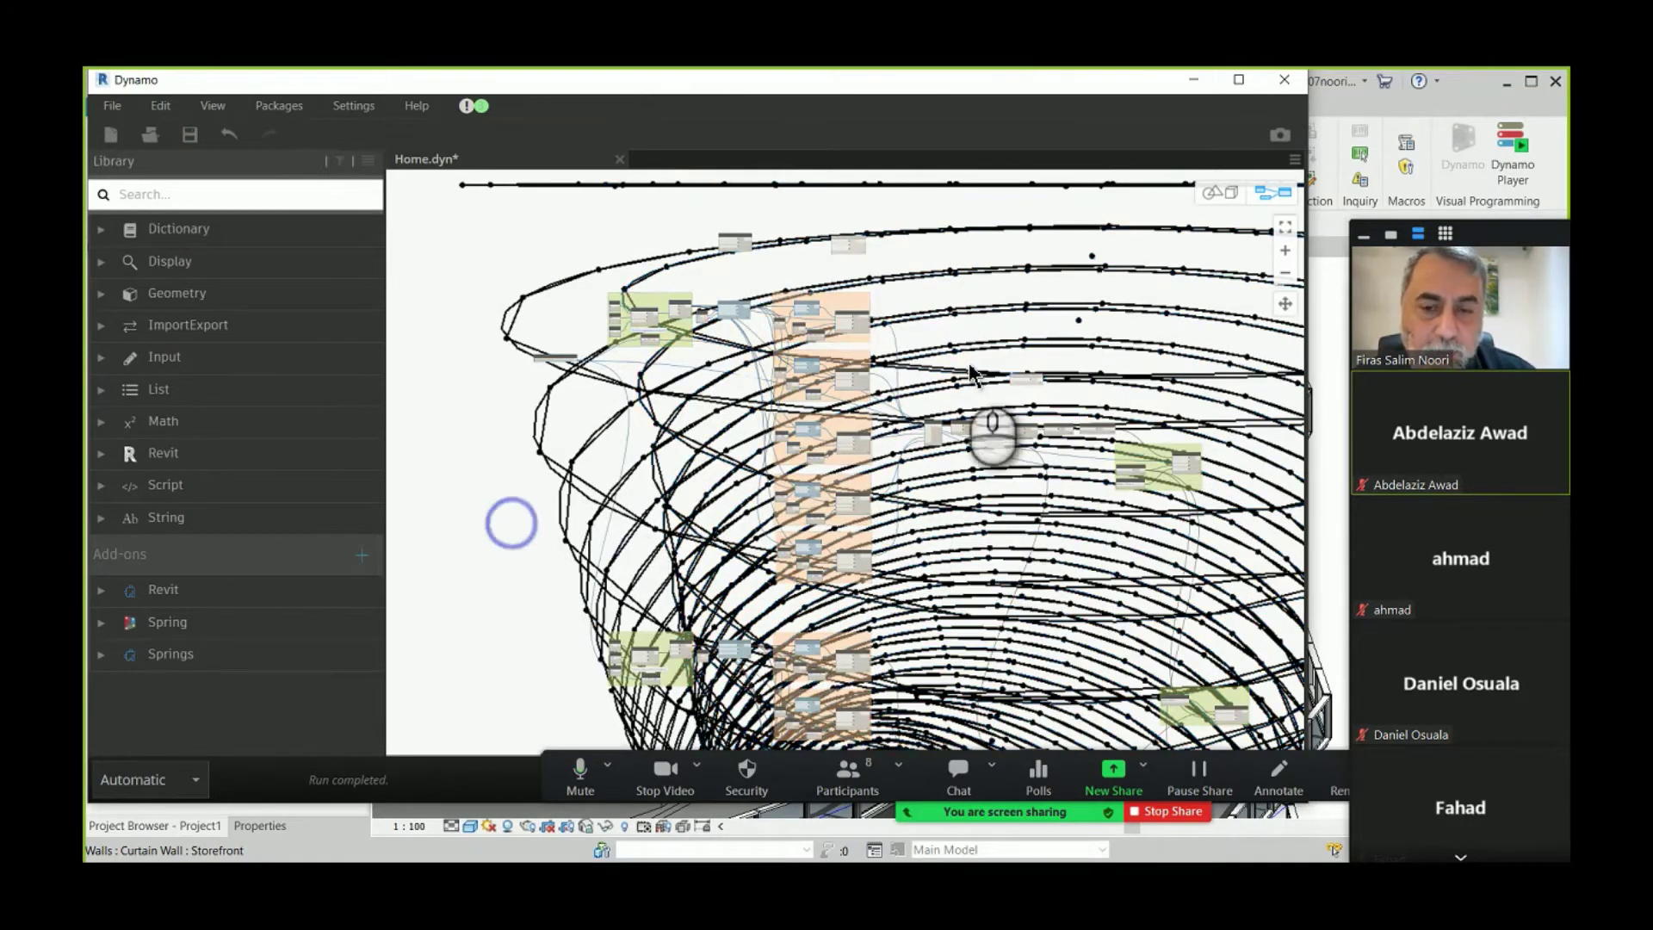
pyautogui.scroll(3, 767, 380)
pyautogui.scroll(-4, 922, 380)
pyautogui.moveTo(922, 379); pyautogui.dragTo(536, 314, button='middle')
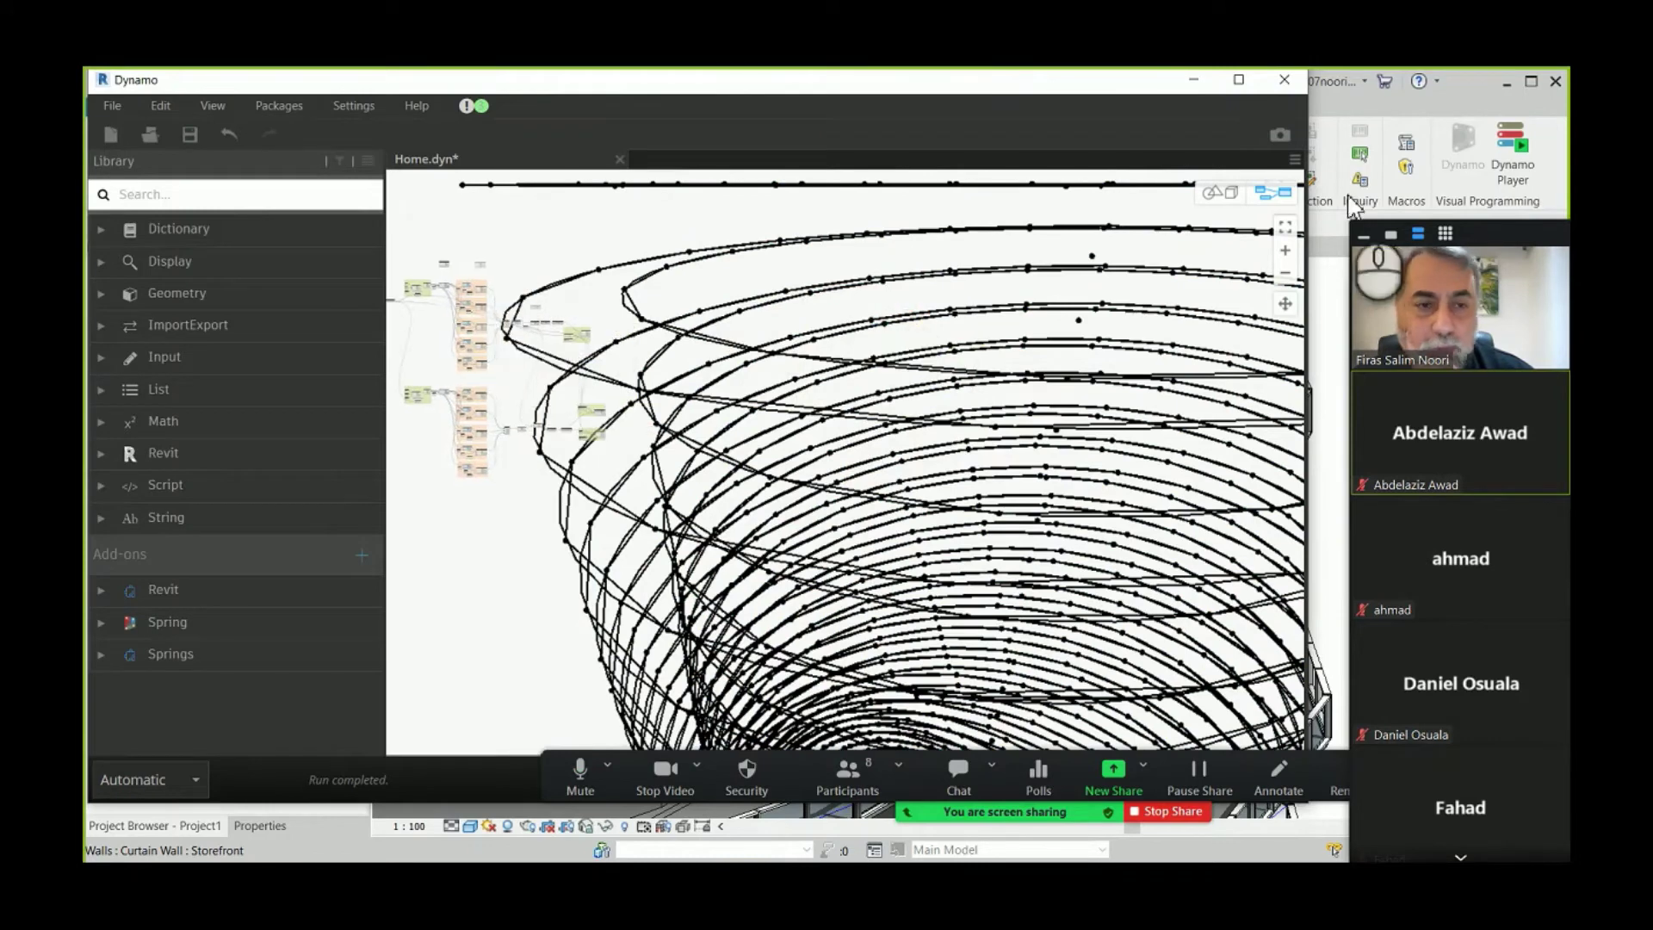
# - Clear the preview geometry behind the nodes by switching to the 3D preview and back to the graph view
pyautogui.click(1214, 193)
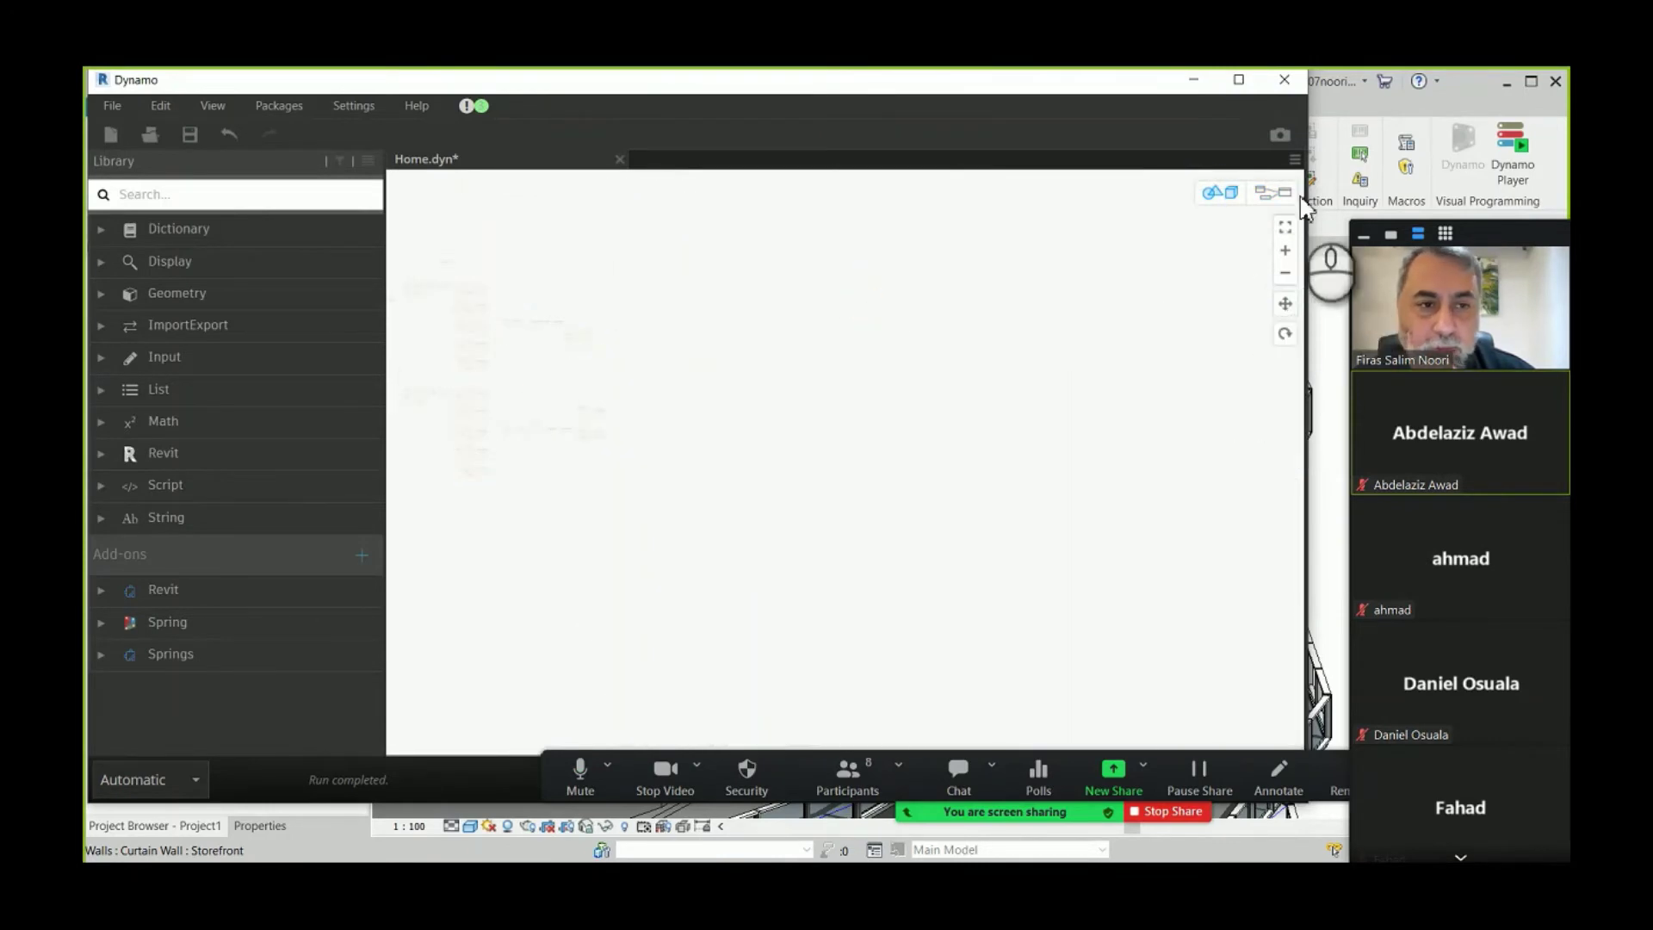
pyautogui.click(1272, 192)
pyautogui.scroll(5, 545, 350)
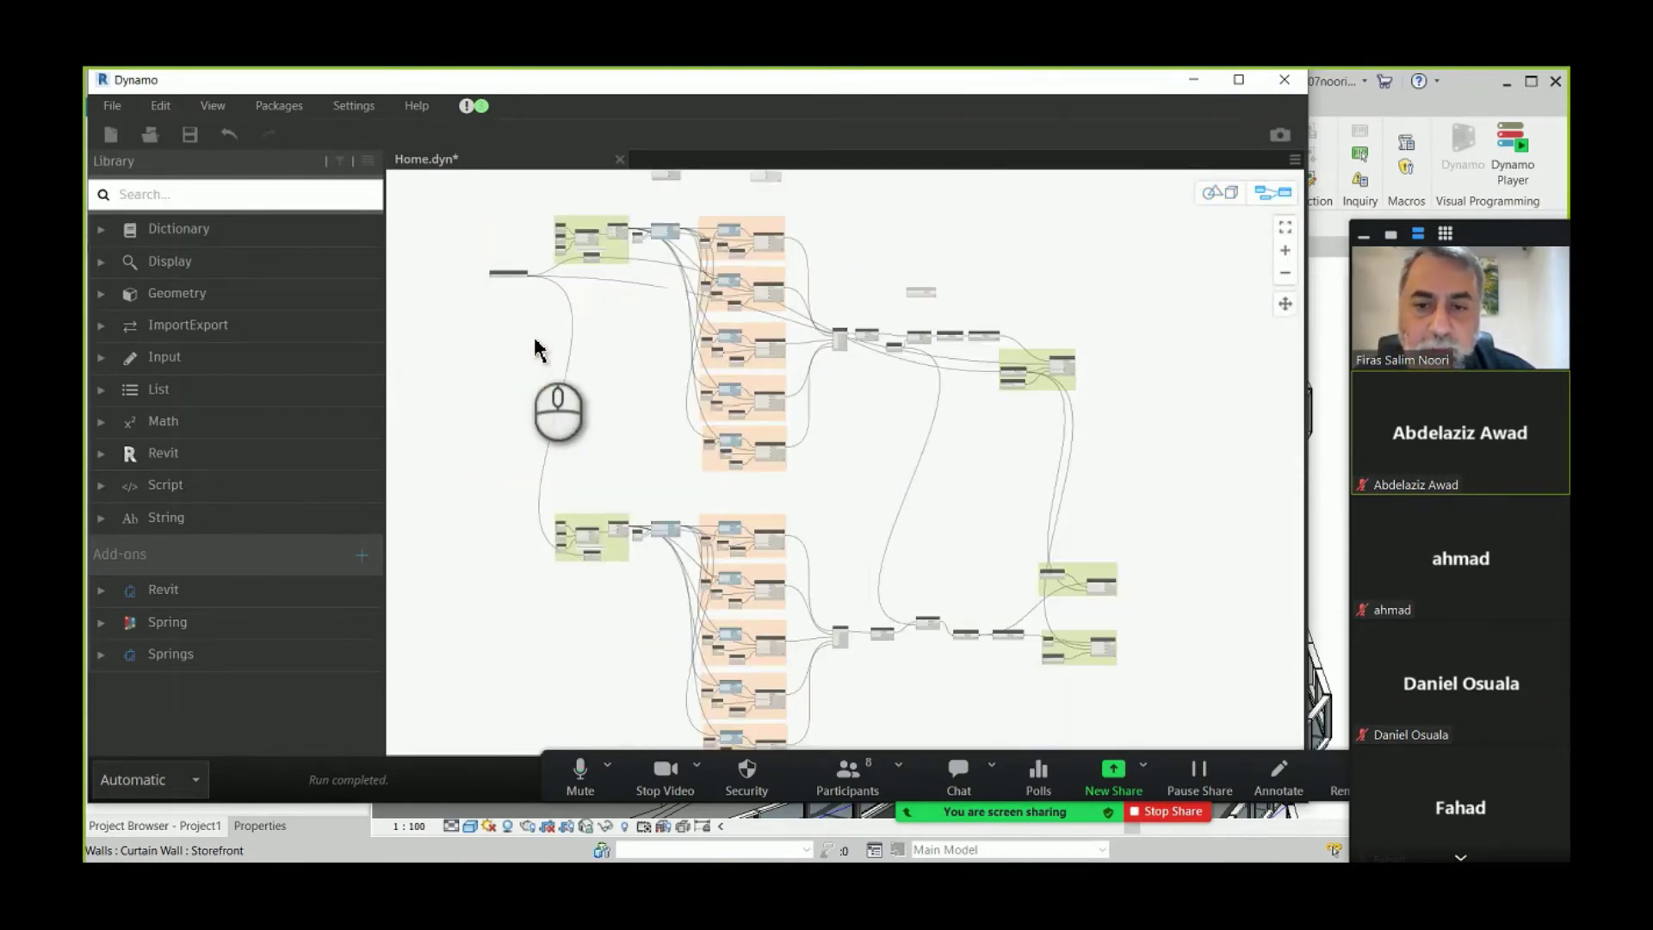
pyautogui.scroll(-2, 540, 348)
# - Delete the unconnected nodes above the graph's upper branch and save the graph
pyautogui.doubleClick(573, 191)
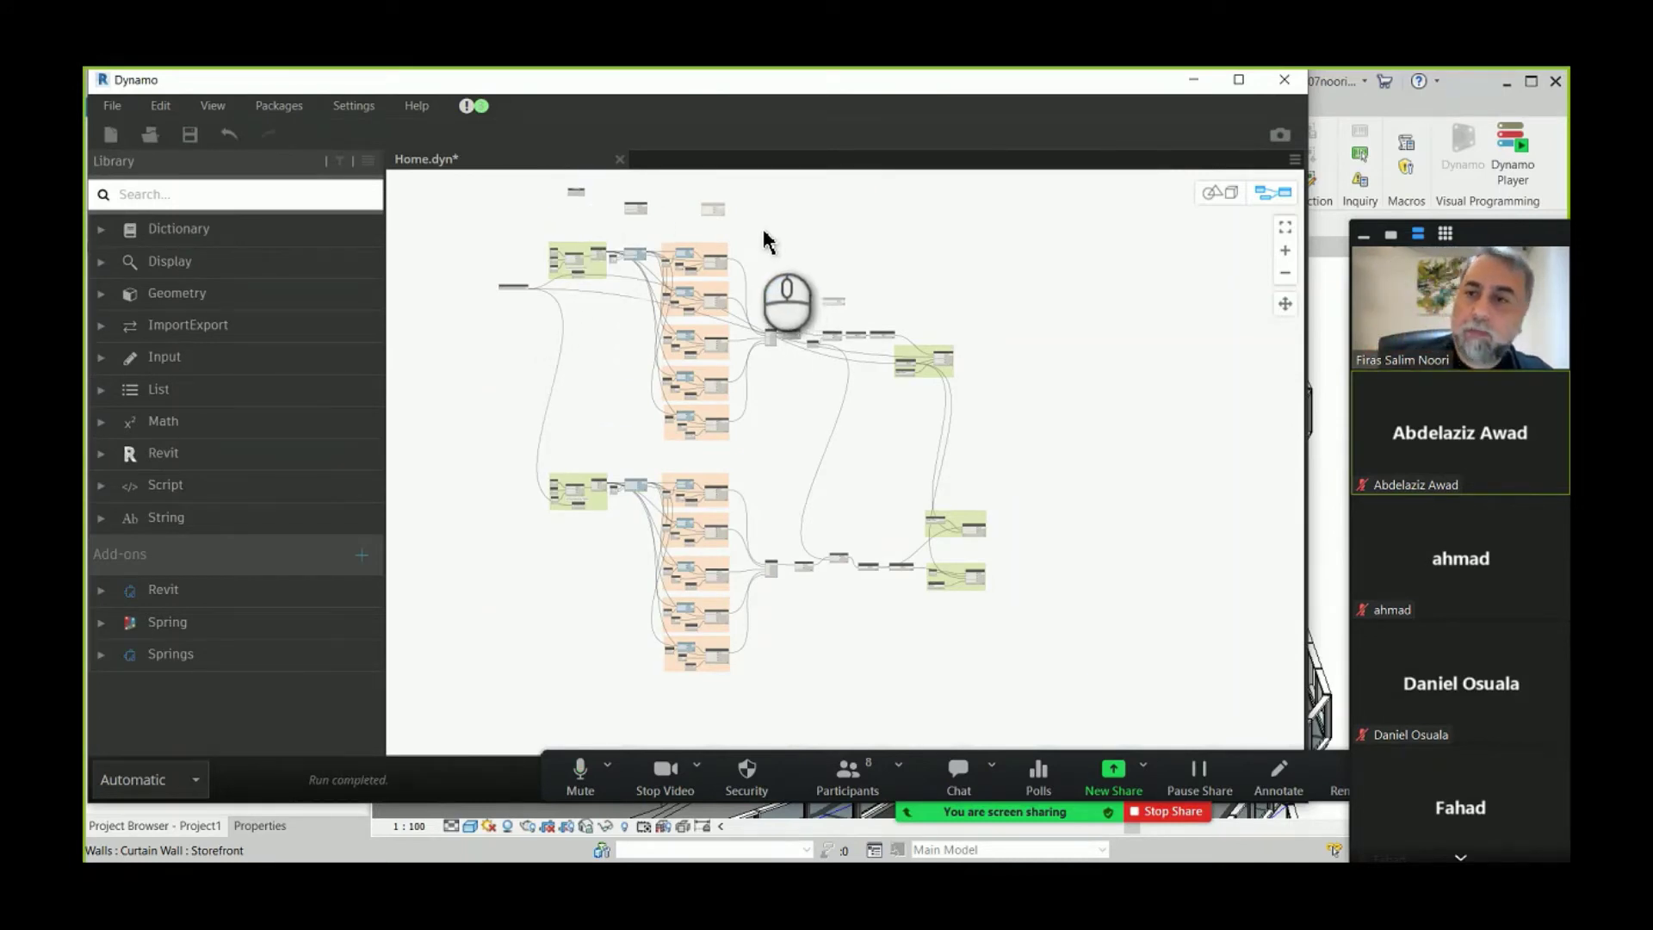
pyautogui.moveTo(546, 176); pyautogui.dragTo(749, 243)
pyautogui.press('Delete')
pyautogui.click(189, 135)
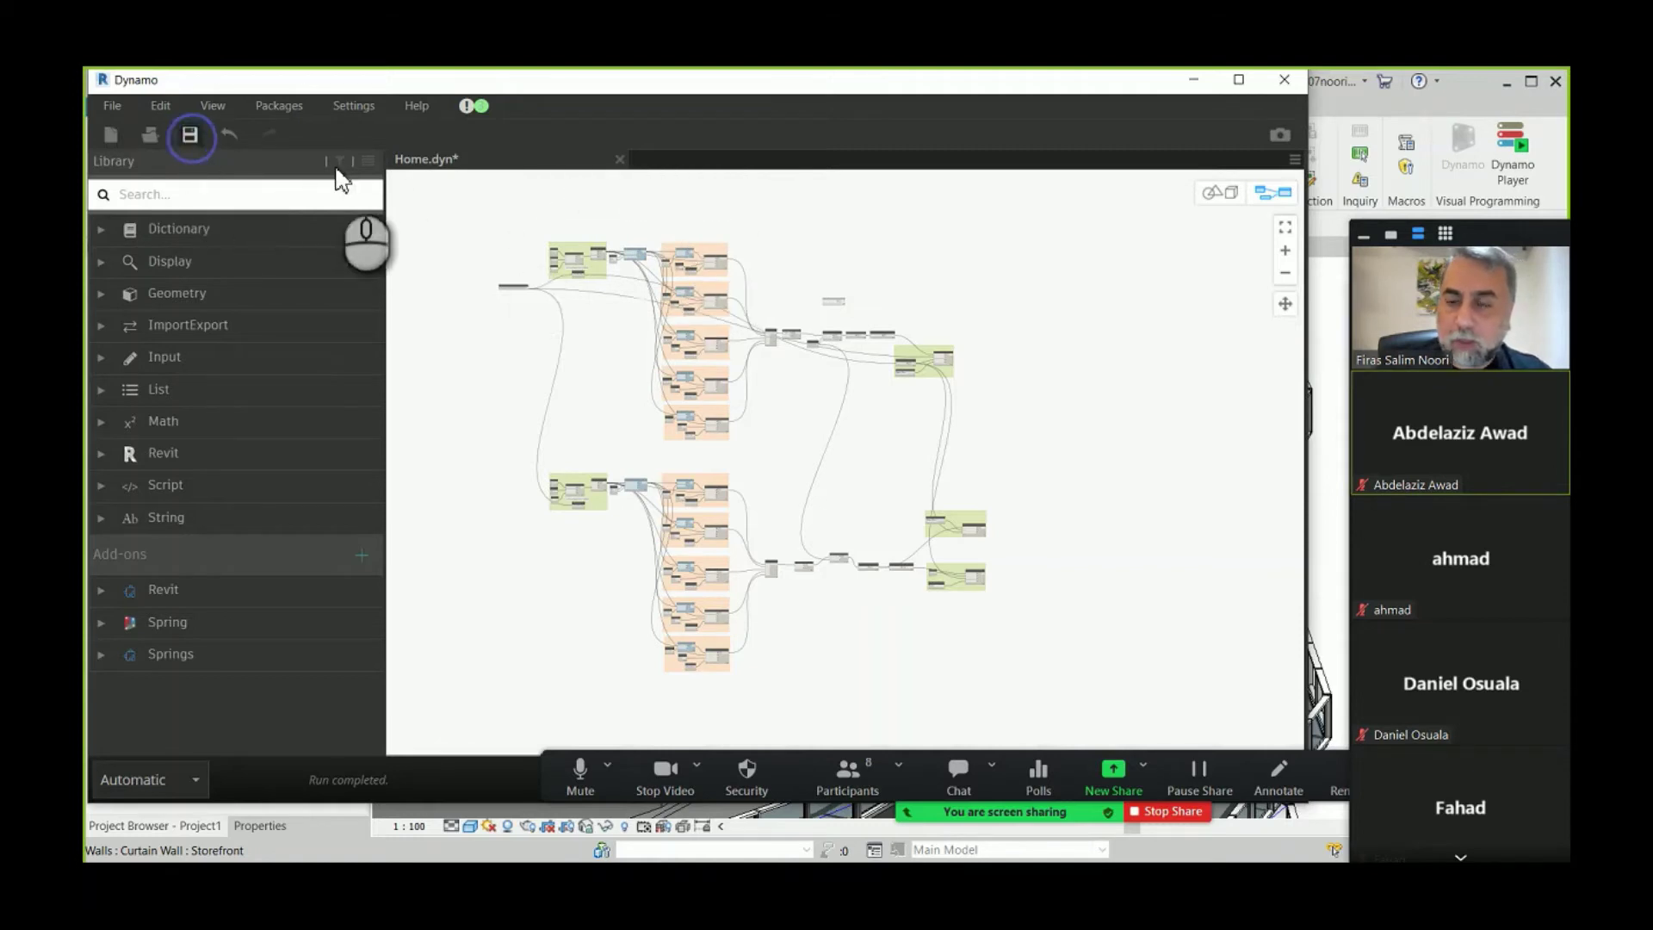
# - Select the node groups of the graph's upper branch and those of its lower branch in turn to compare them
pyautogui.scroll(3, 551, 222)
pyautogui.moveTo(527, 212); pyautogui.dragTo(805, 509)
pyautogui.moveTo(819, 528); pyautogui.dragTo(804, 379, button='middle')
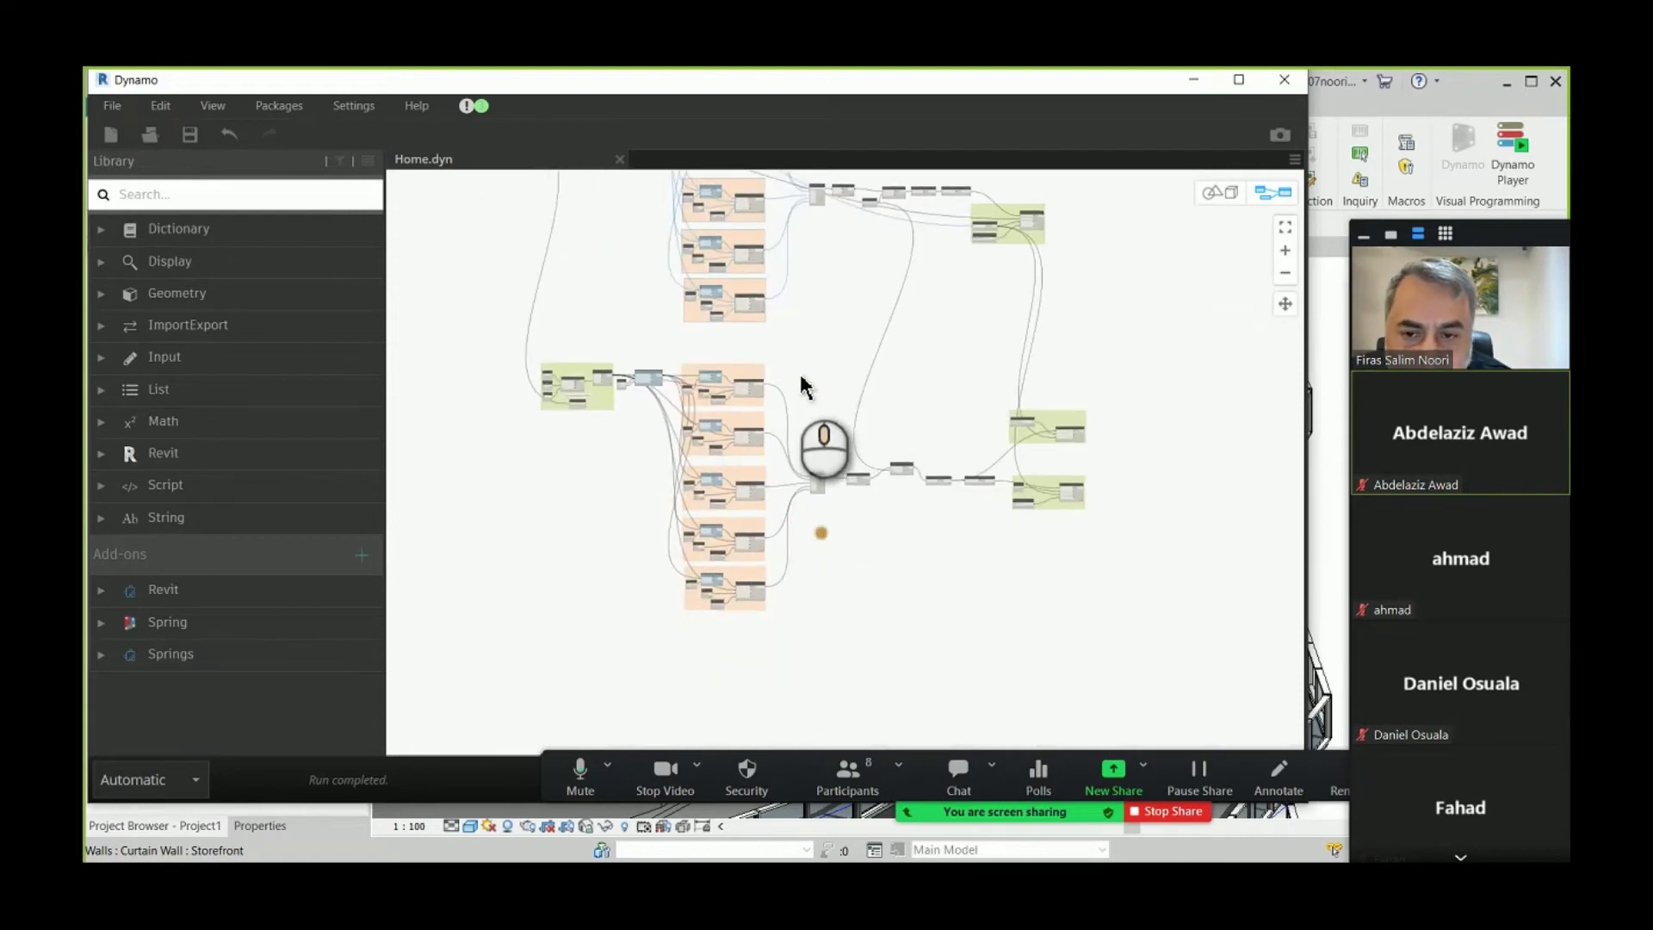
pyautogui.click(497, 345)
pyautogui.moveTo(497, 345); pyautogui.dragTo(795, 696)
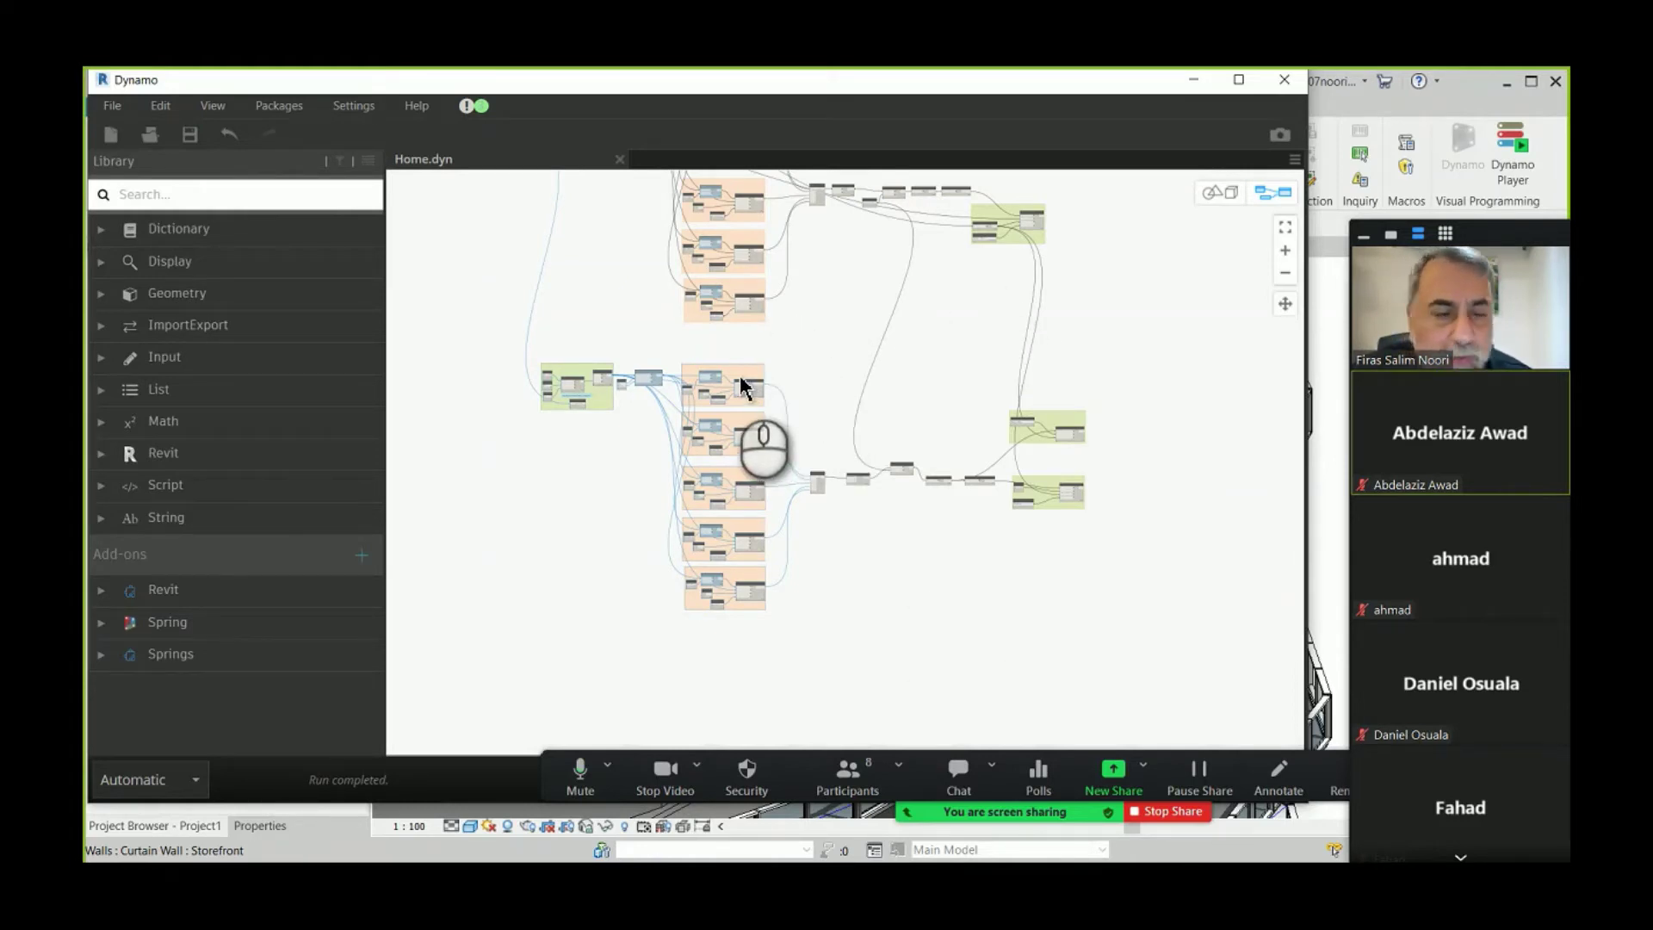
pyautogui.moveTo(849, 395); pyautogui.dragTo(897, 663, button='middle')
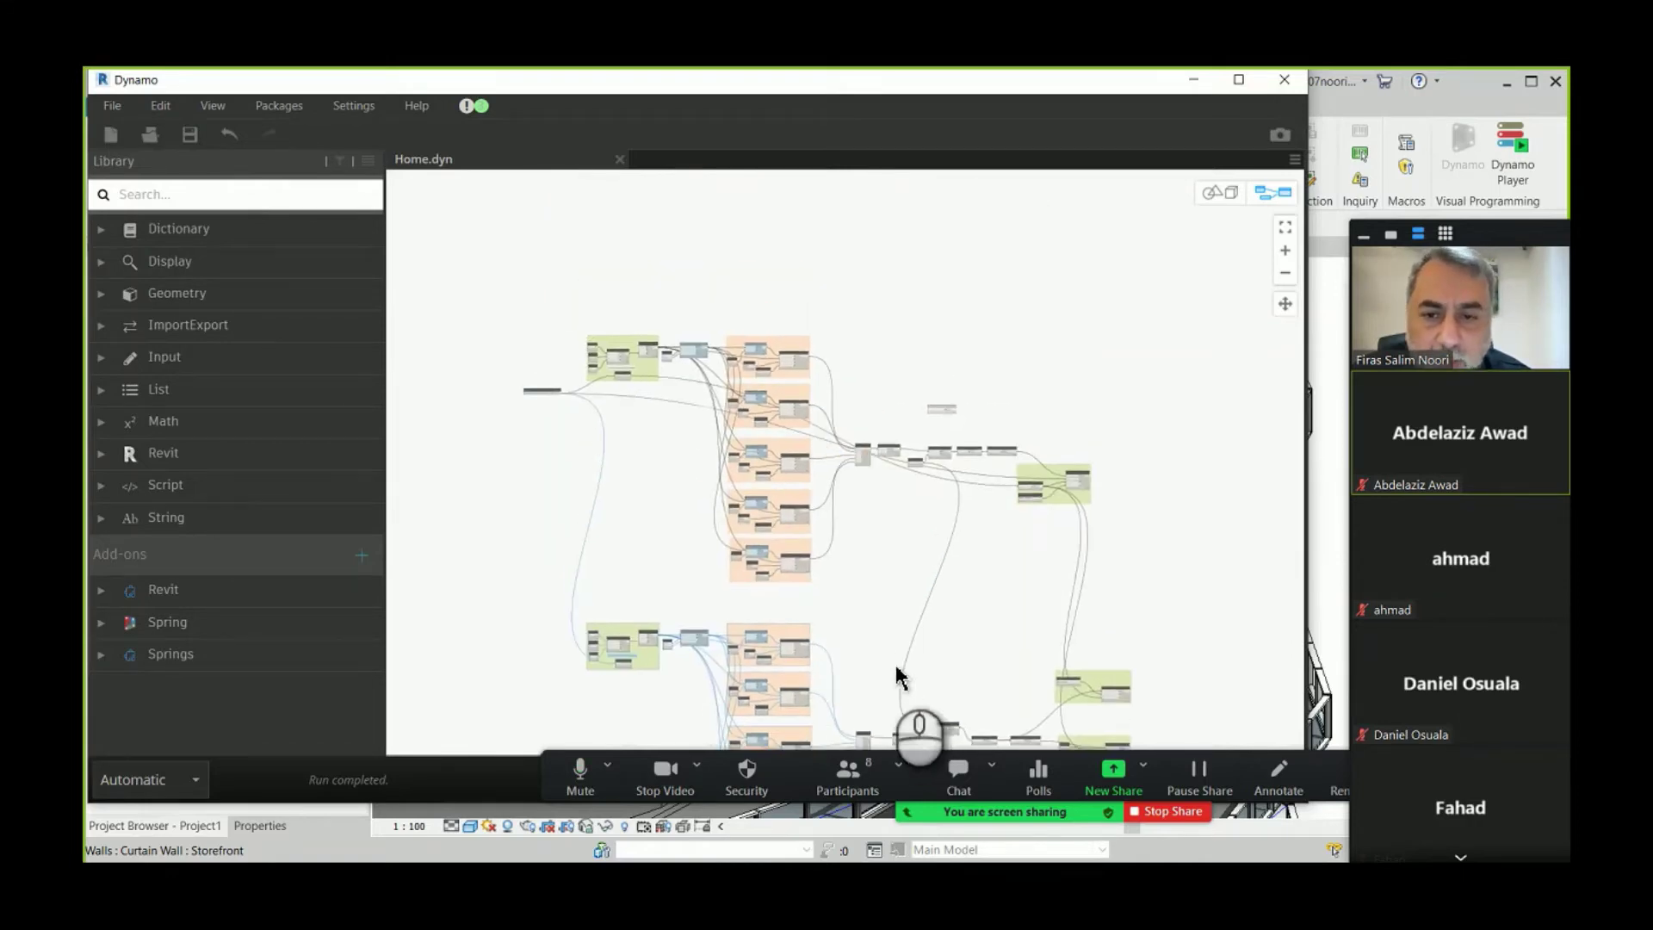
# - Move the code block holding the ellipse radii 30 and 42.5 into the free space below the Ellipse.ByOriginRadii node
pyautogui.scroll(10, 611, 370)
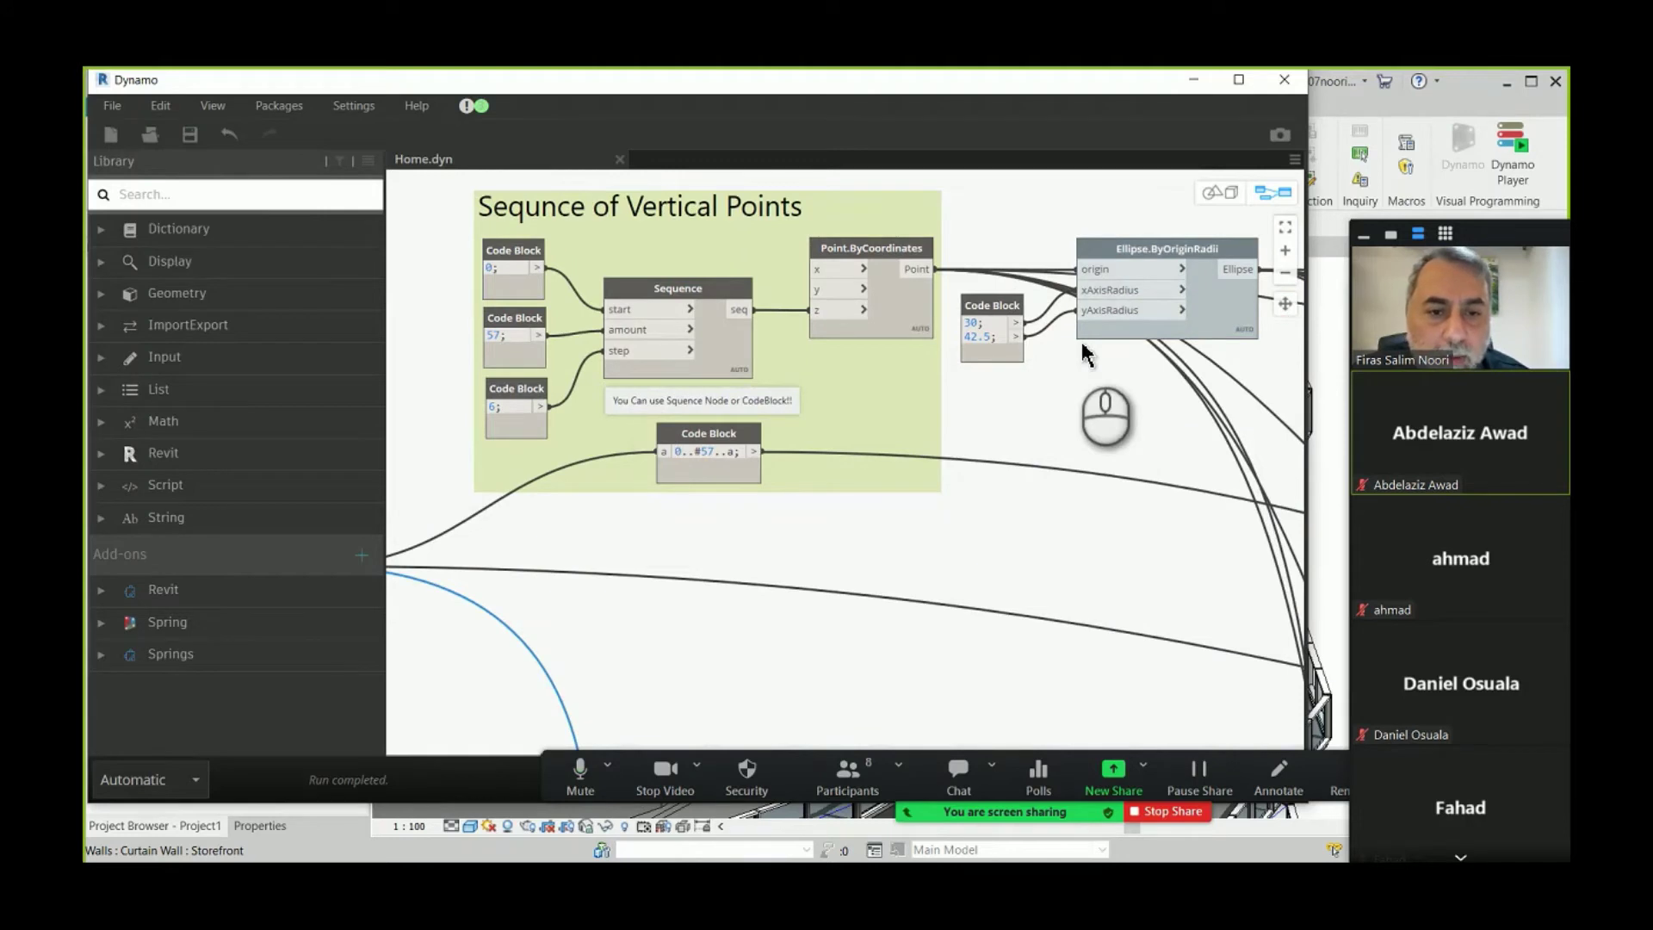
pyautogui.moveTo(1067, 379); pyautogui.dragTo(880, 350, button='middle')
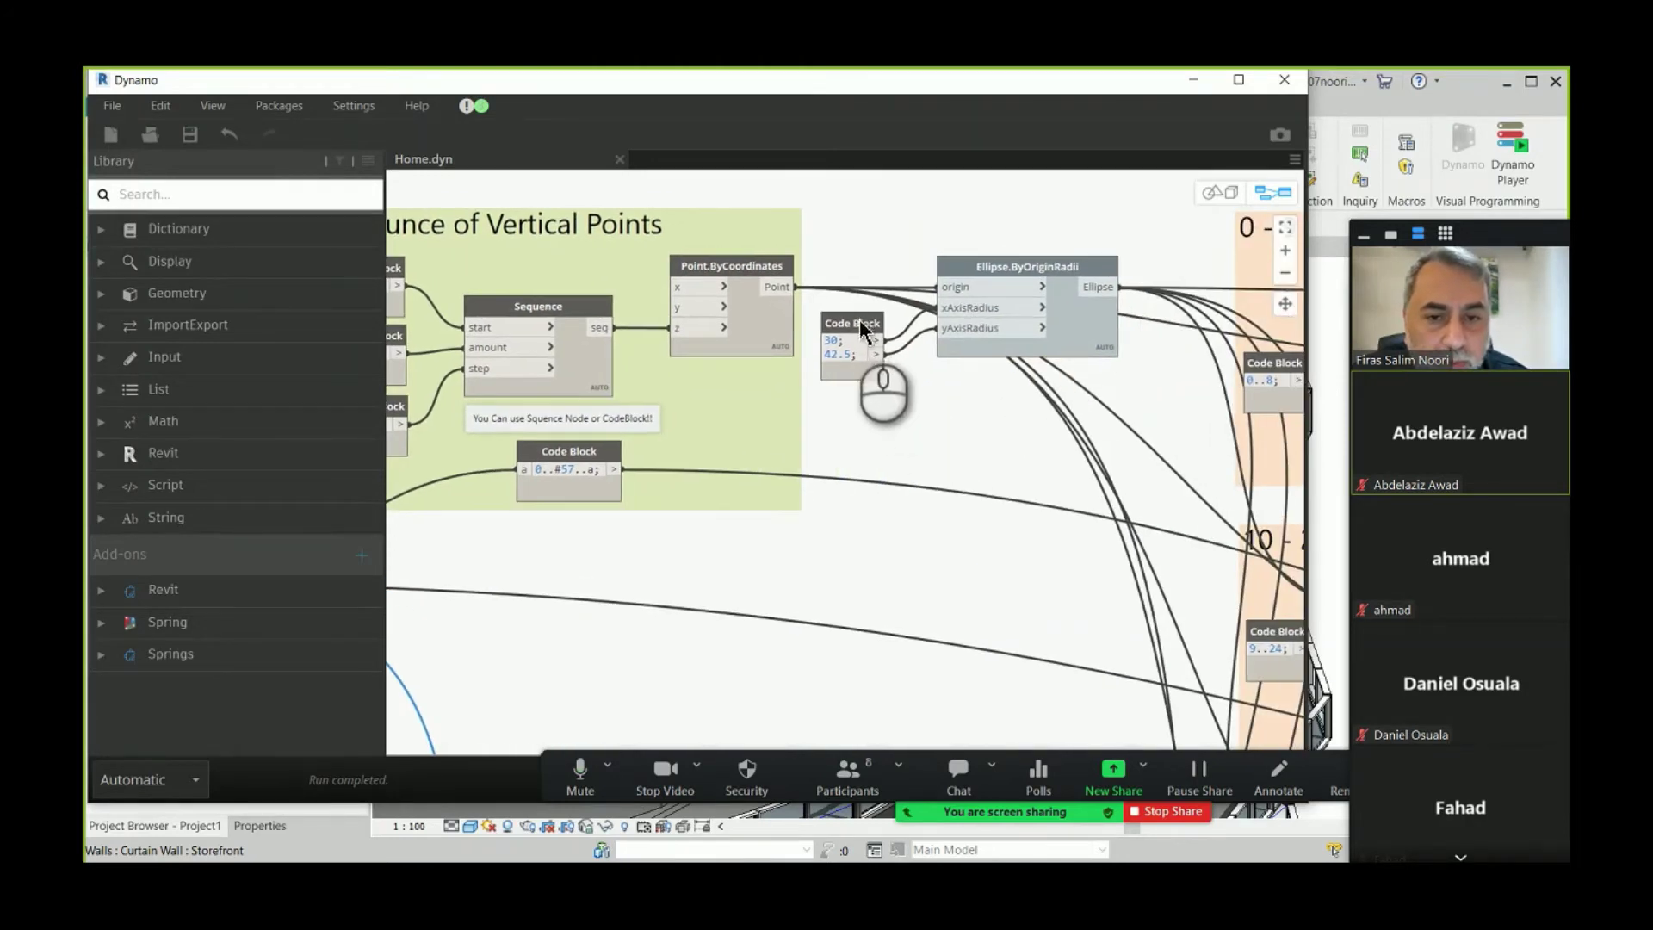
pyautogui.moveTo(862, 327); pyautogui.dragTo(802, 582)
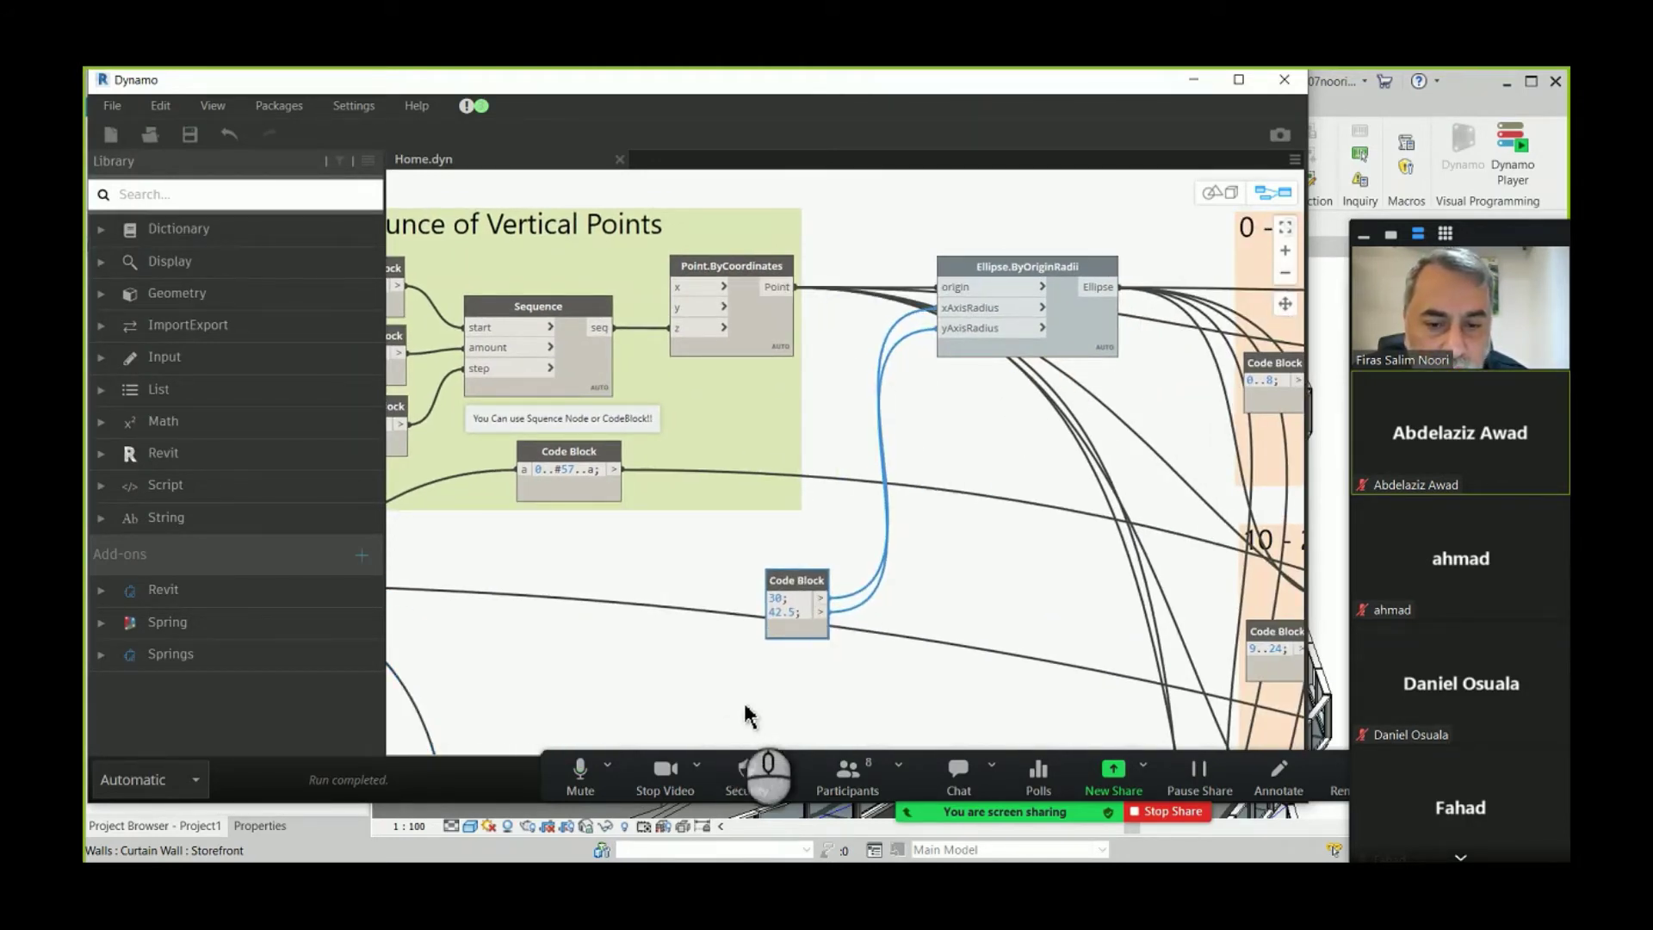
# - Add a second code block with the values 33 and 48.5 and align it beneath the 30 and 42.5 code block
pyautogui.moveTo(748, 715); pyautogui.dragTo(774, 572, button='middle')
pyautogui.doubleClick(775, 527)
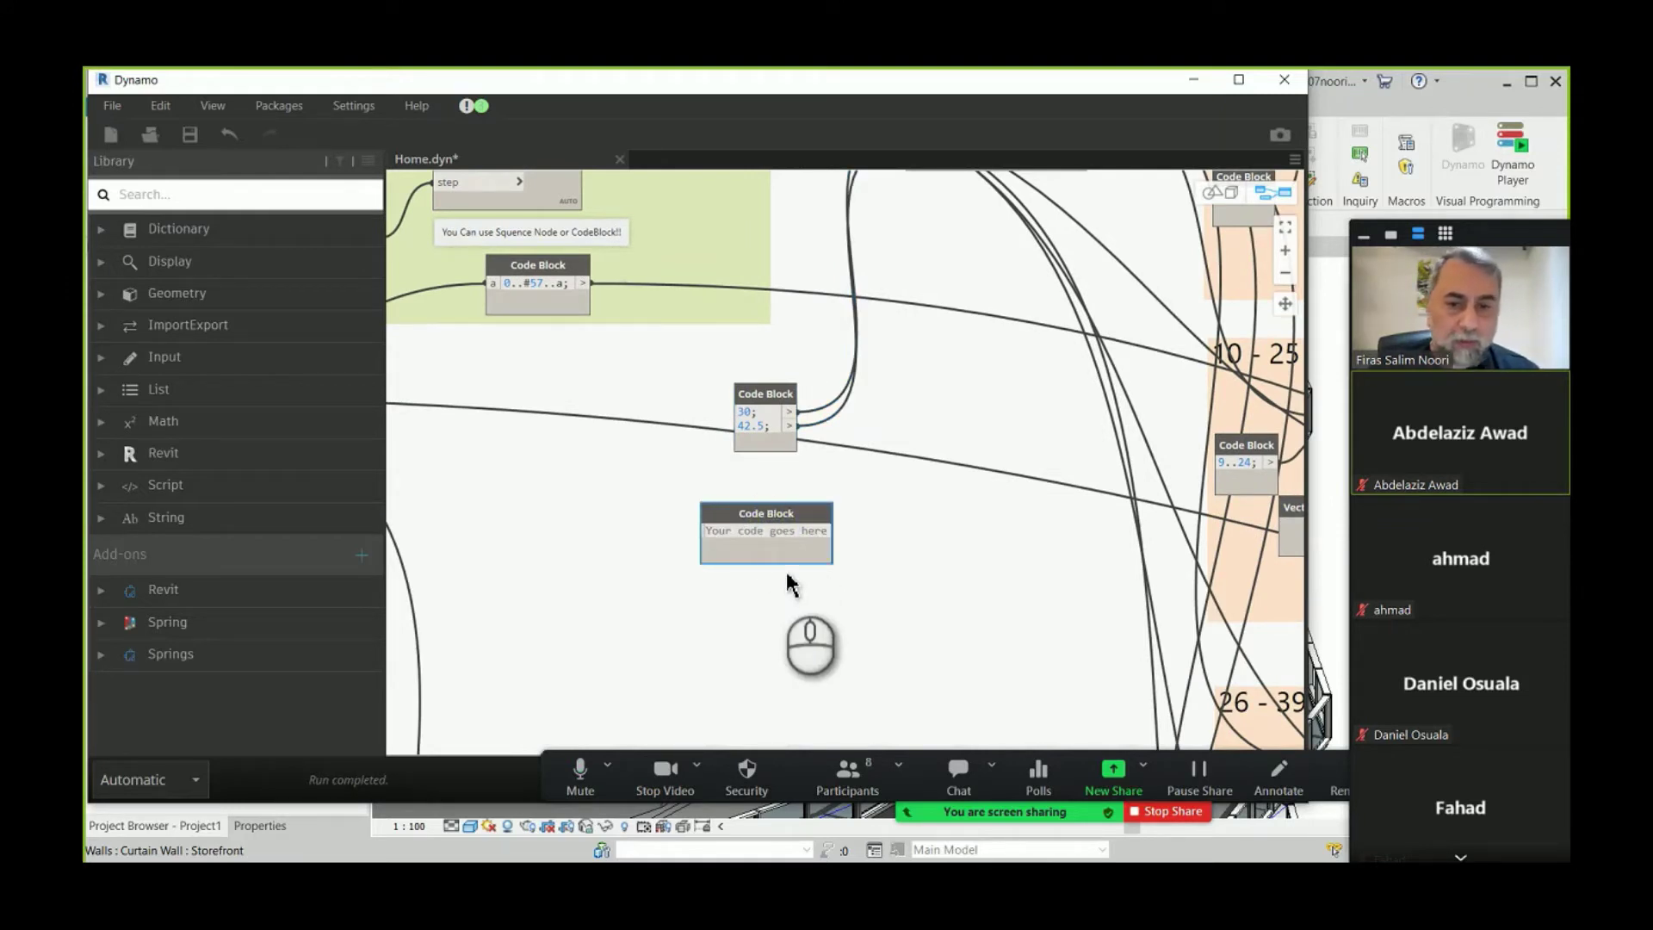
pyautogui.click(756, 472)
pyautogui.click(746, 532)
pyautogui.write('3')
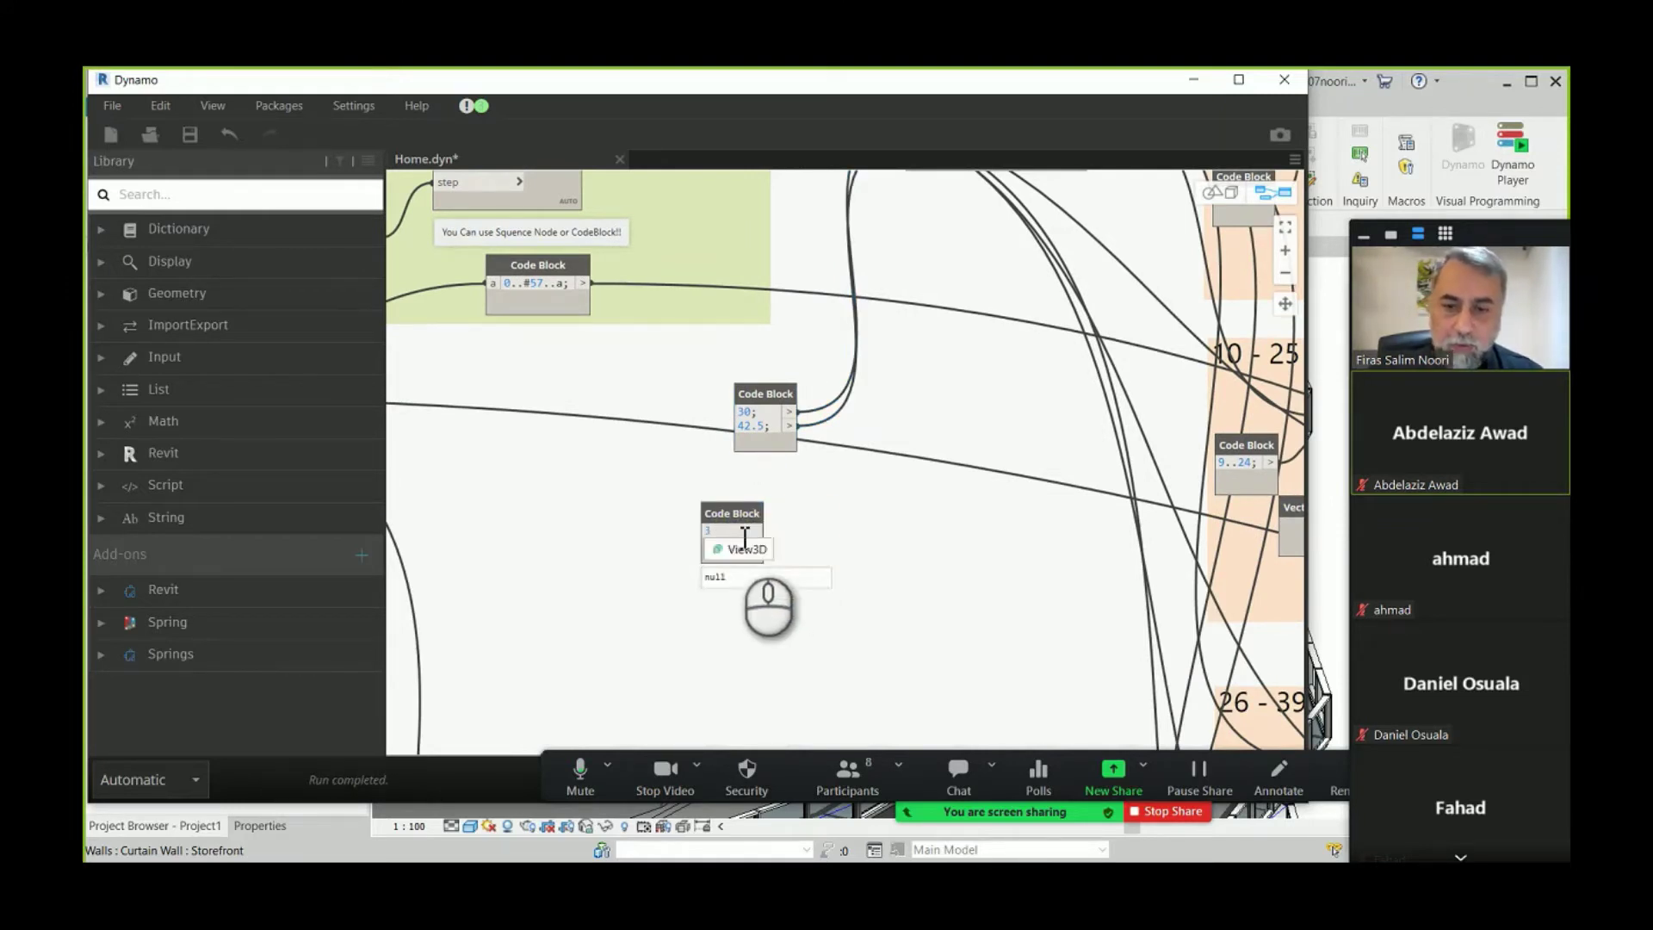
pyautogui.write('3')
pyautogui.click(772, 551)
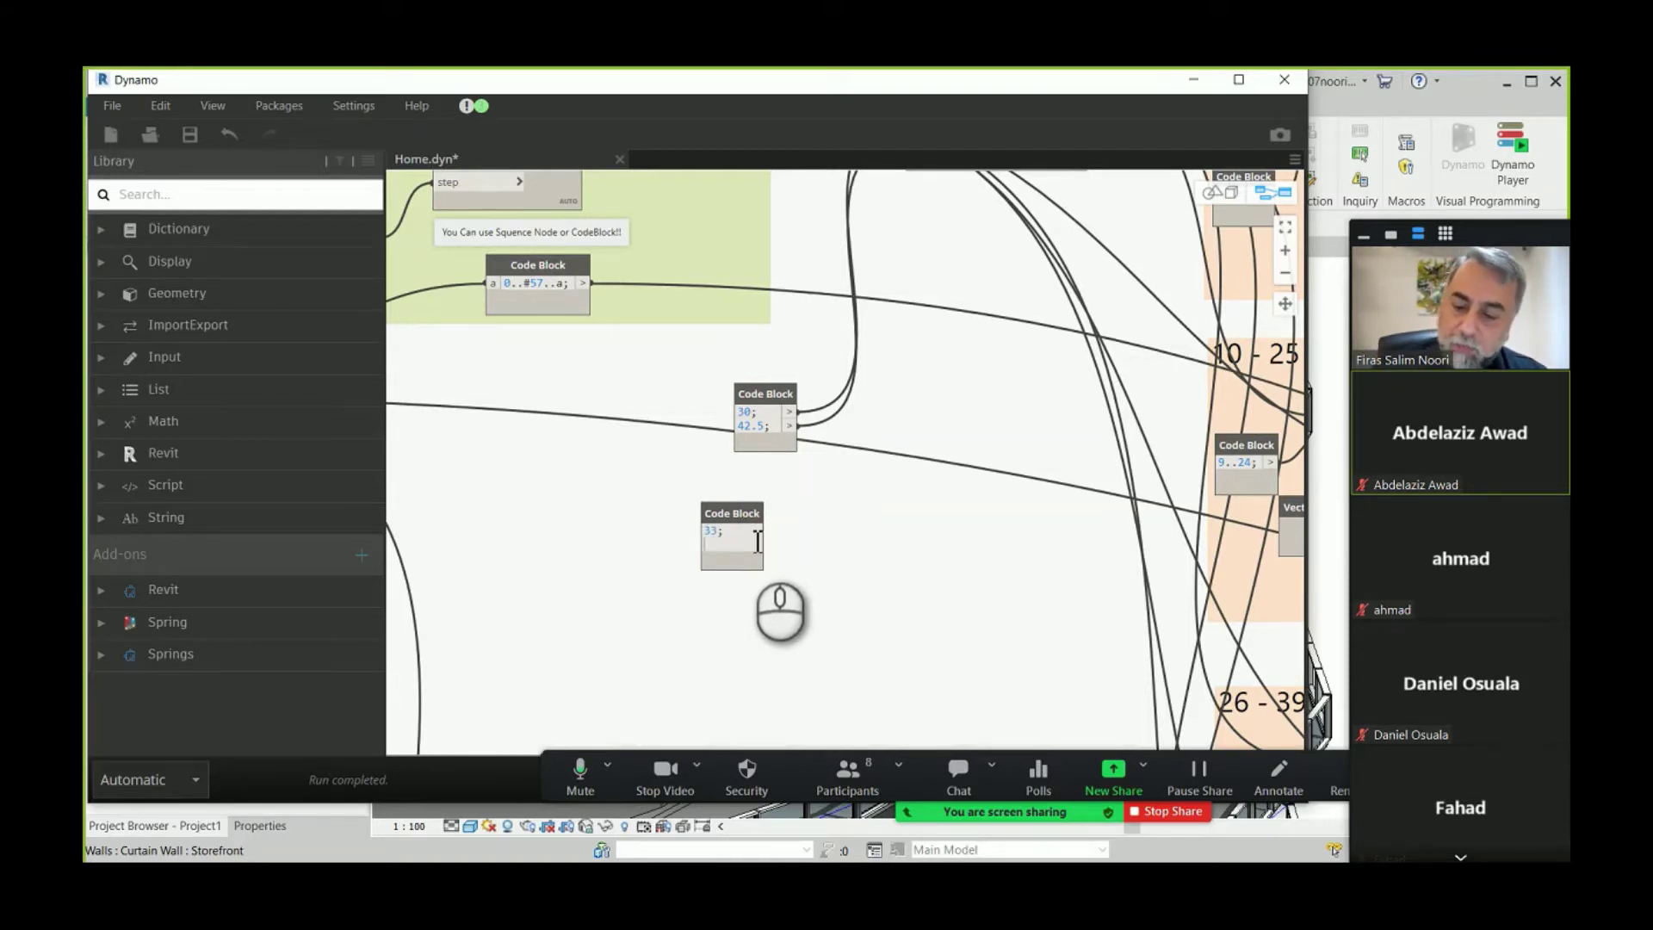
pyautogui.write('5;')
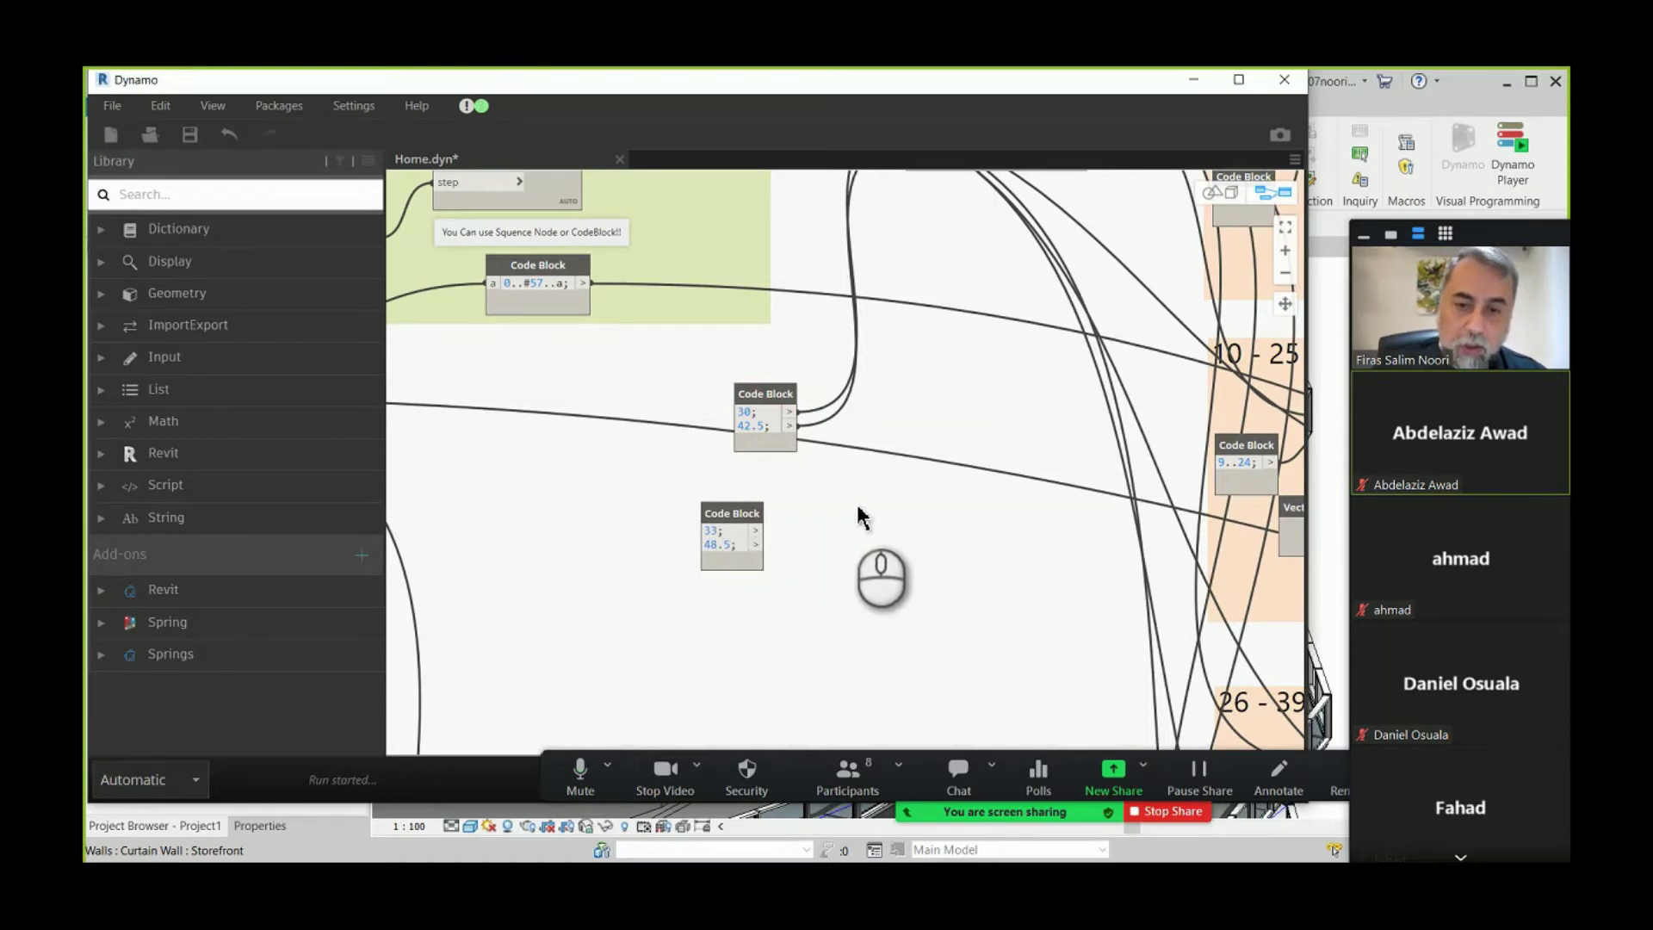
pyautogui.click(739, 521)
pyautogui.moveTo(742, 527); pyautogui.dragTo(776, 518)
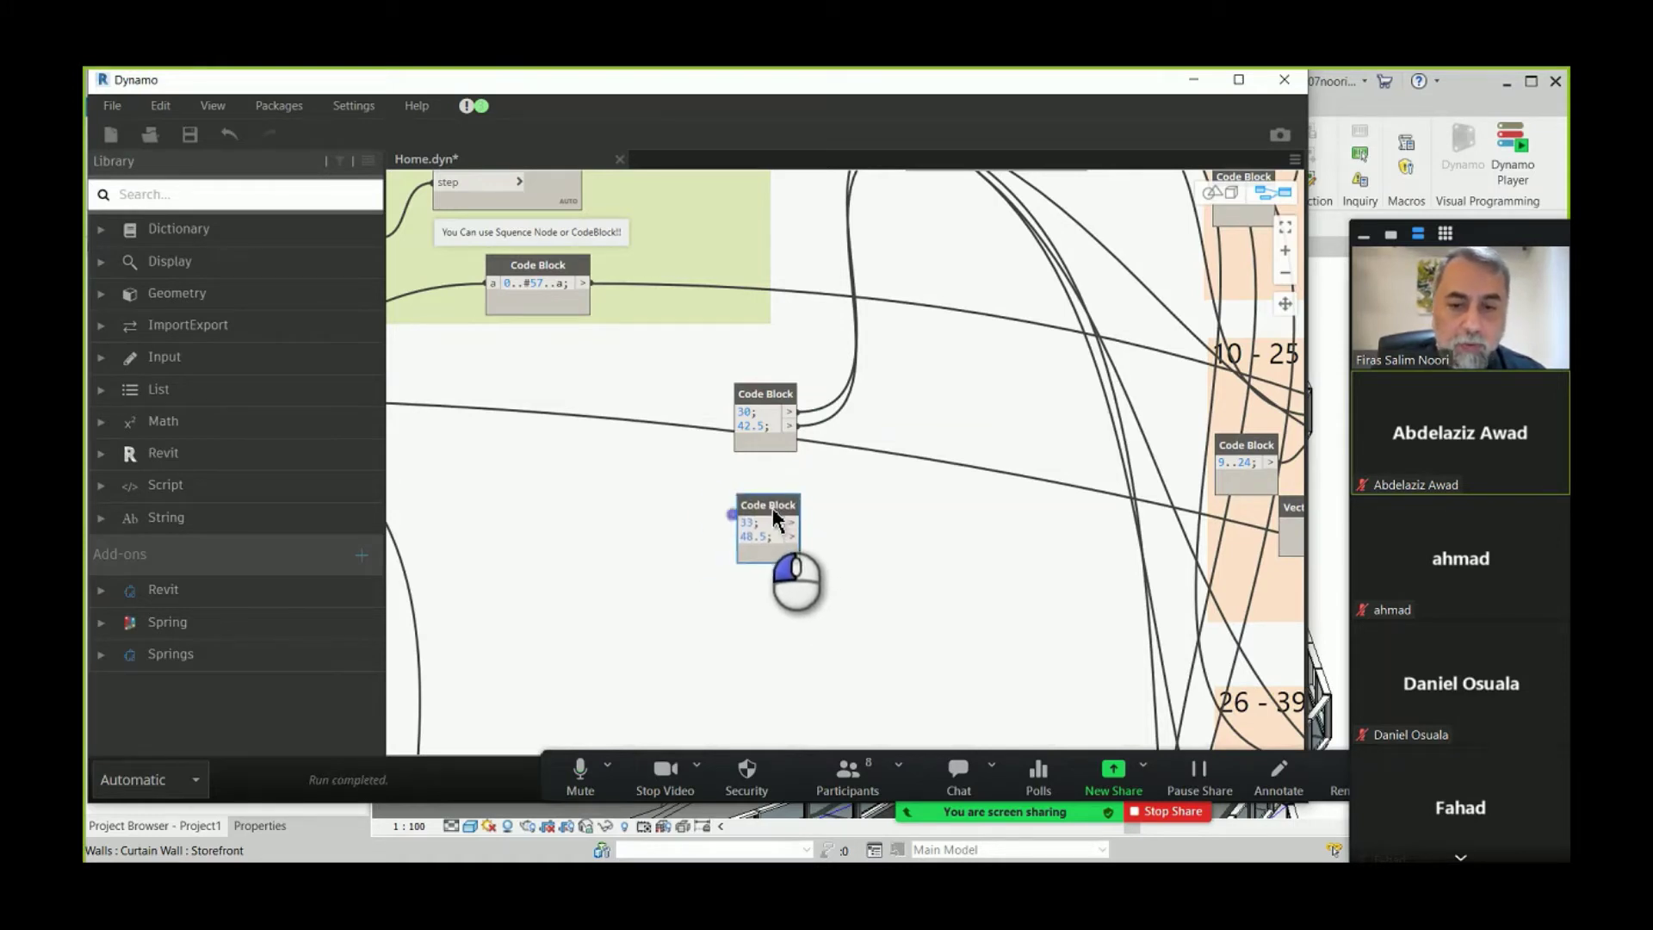
# - Add a List Create node and feed it the 30 and 33 outputs of the two code blocks as item0 and item1
pyautogui.rightClick(938, 448)
pyautogui.write('l')
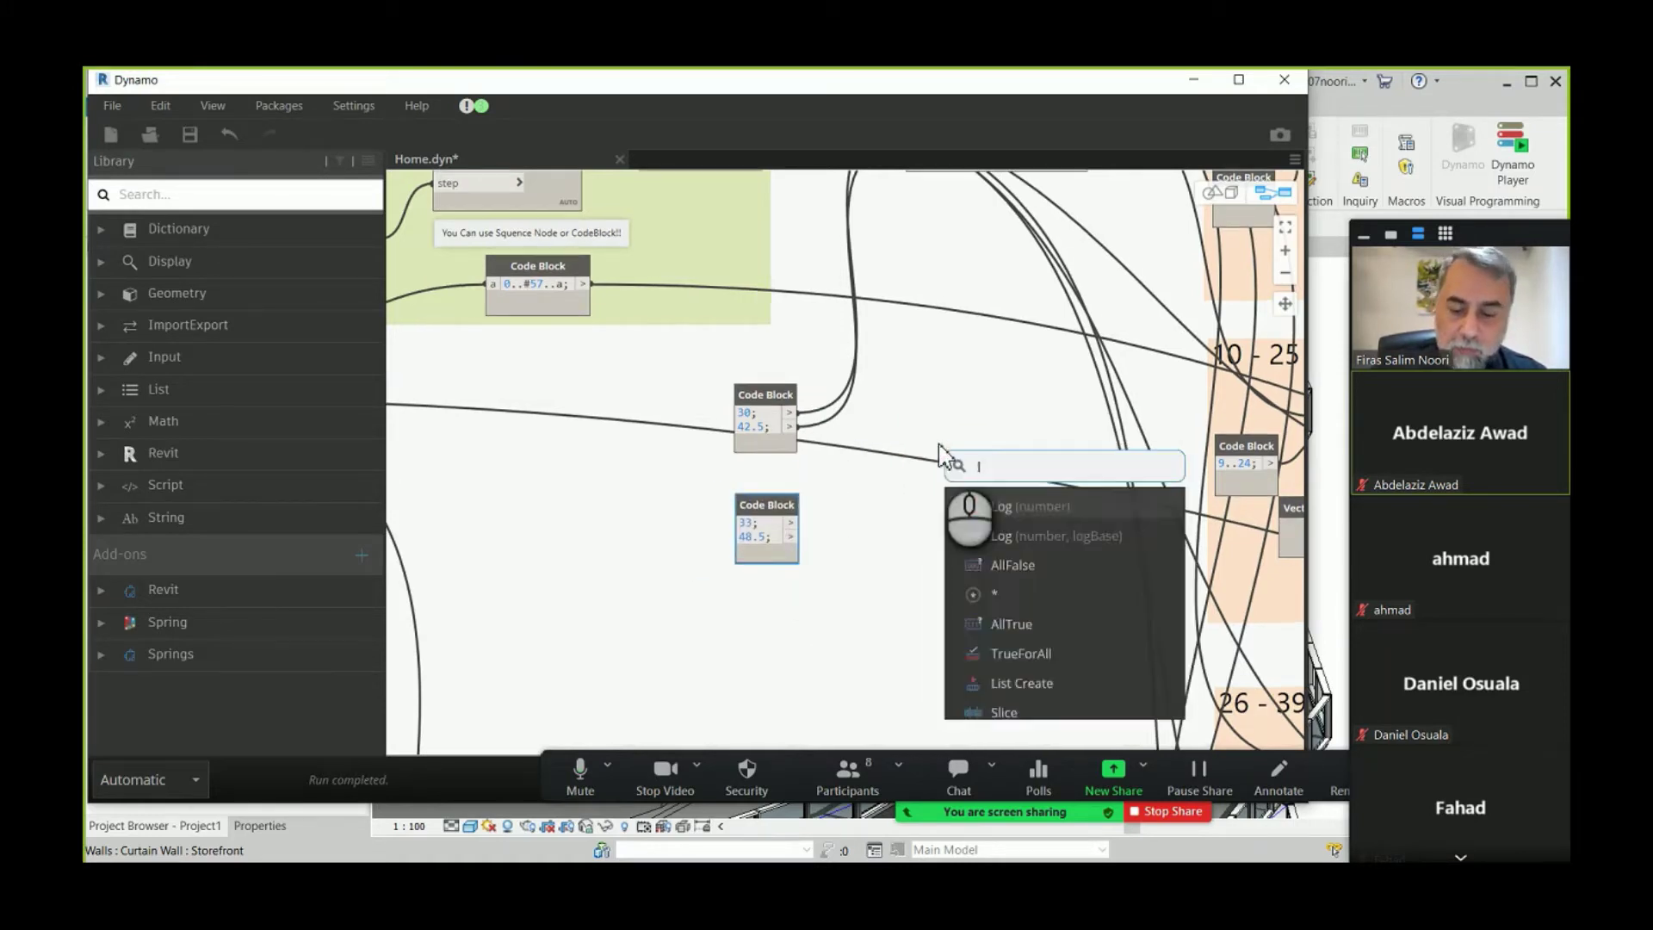
pyautogui.write('ist.create')
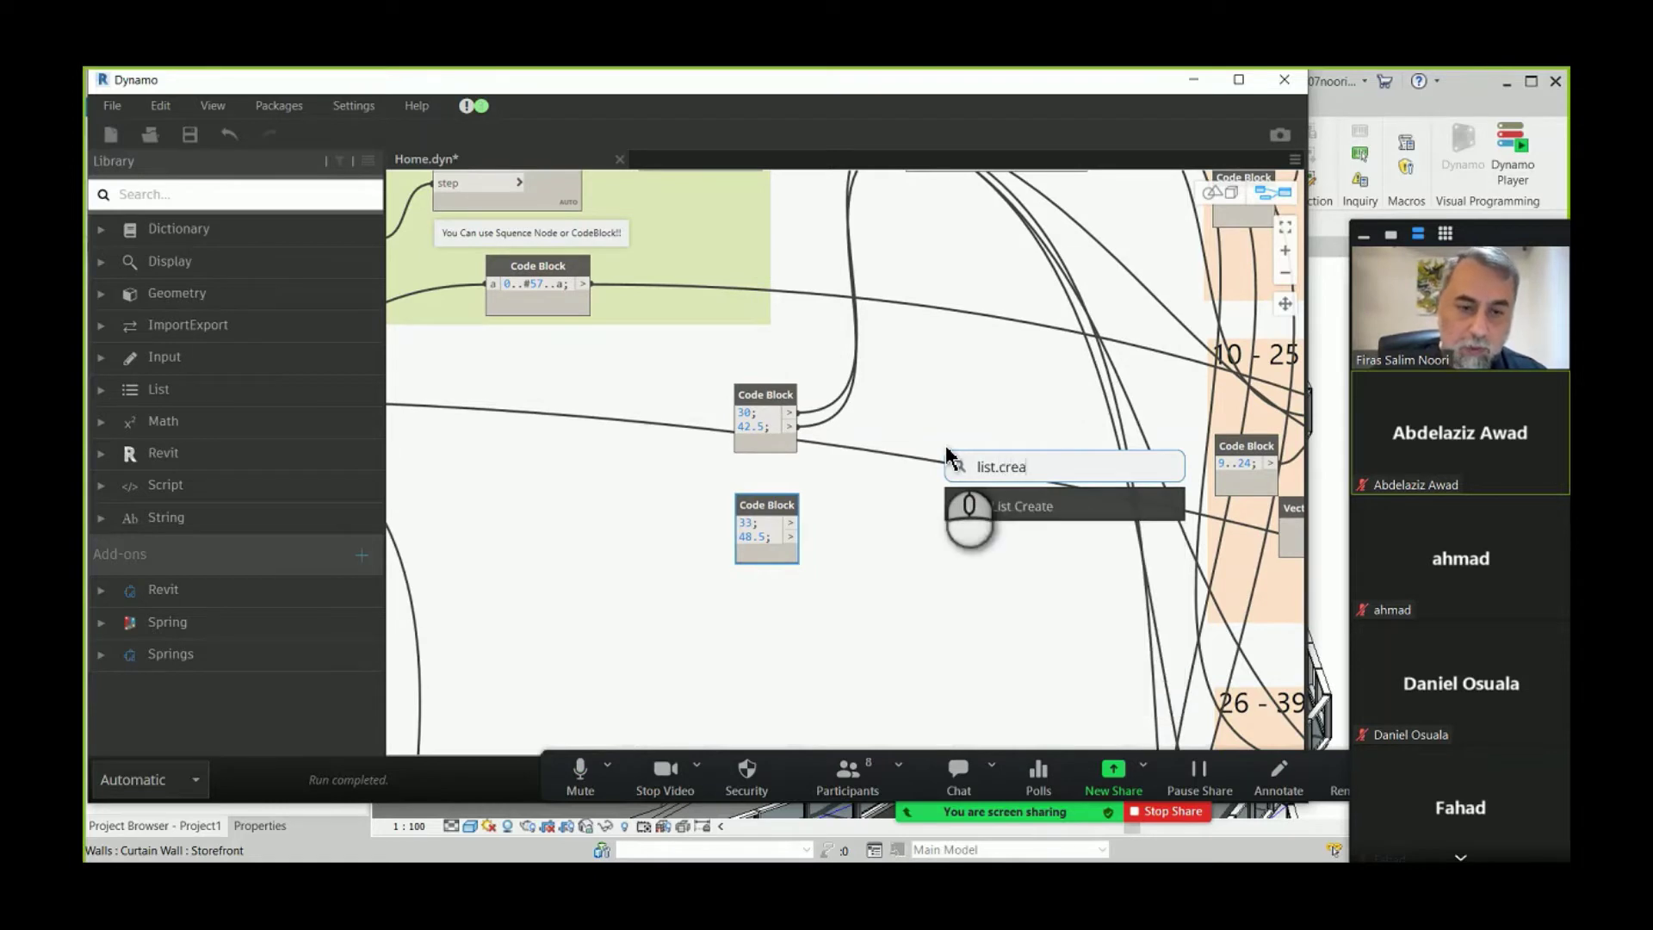
pyautogui.click(1004, 506)
pyautogui.moveTo(1037, 530); pyautogui.dragTo(930, 324)
pyautogui.moveTo(800, 418); pyautogui.dragTo(905, 340)
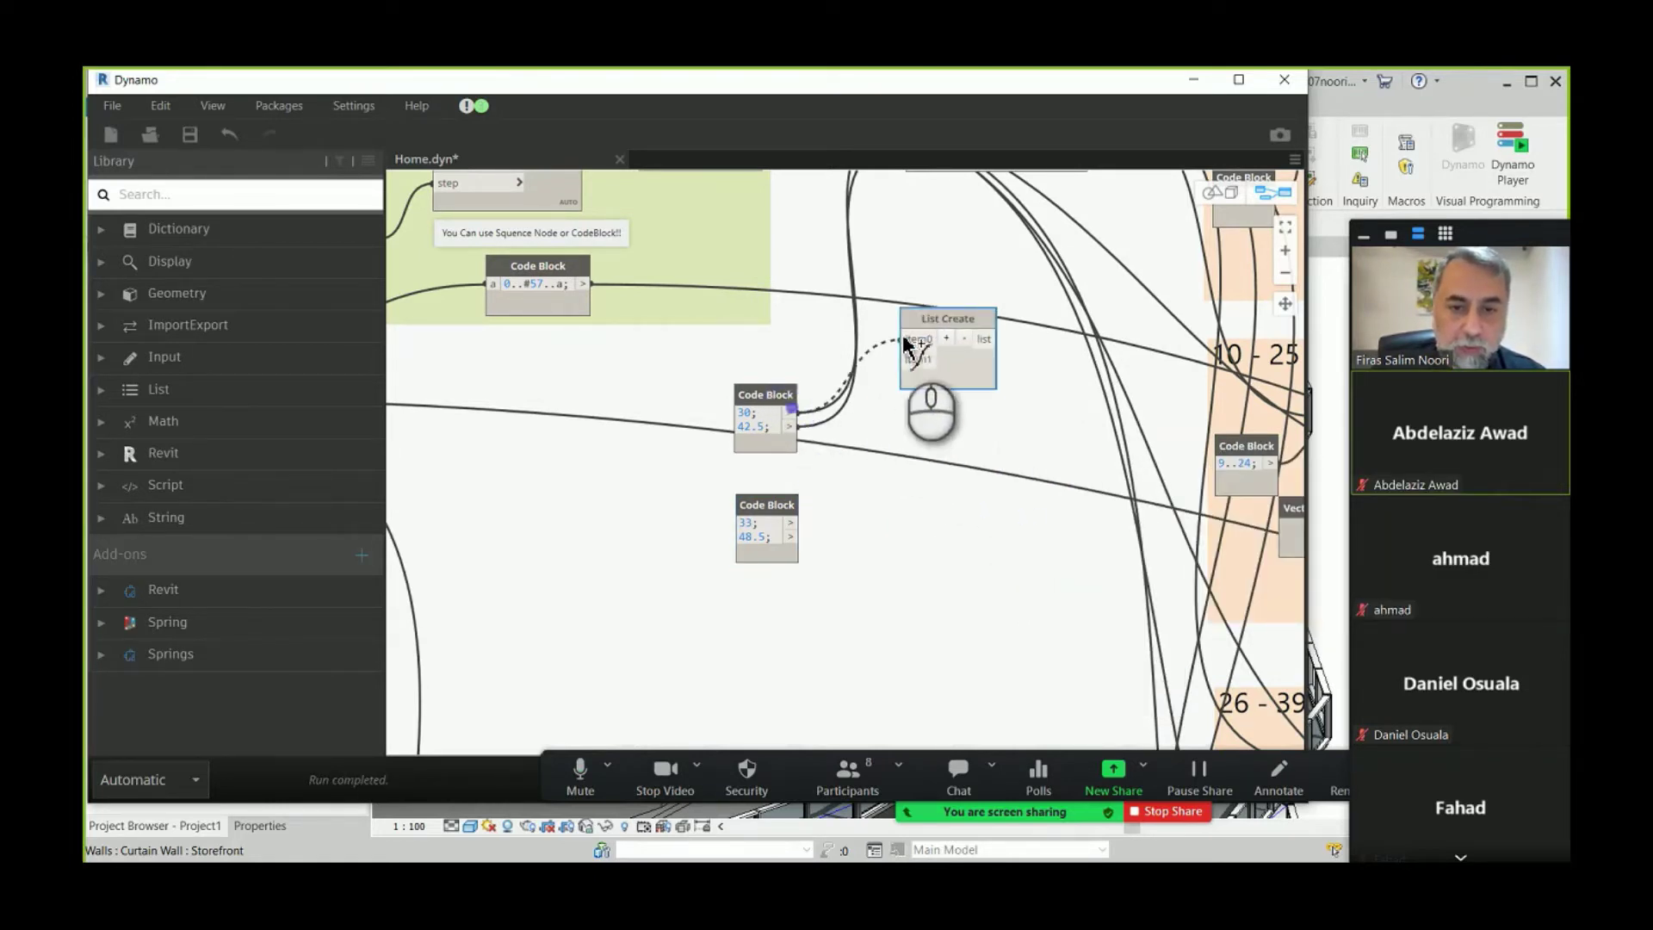
pyautogui.moveTo(790, 522); pyautogui.dragTo(907, 359)
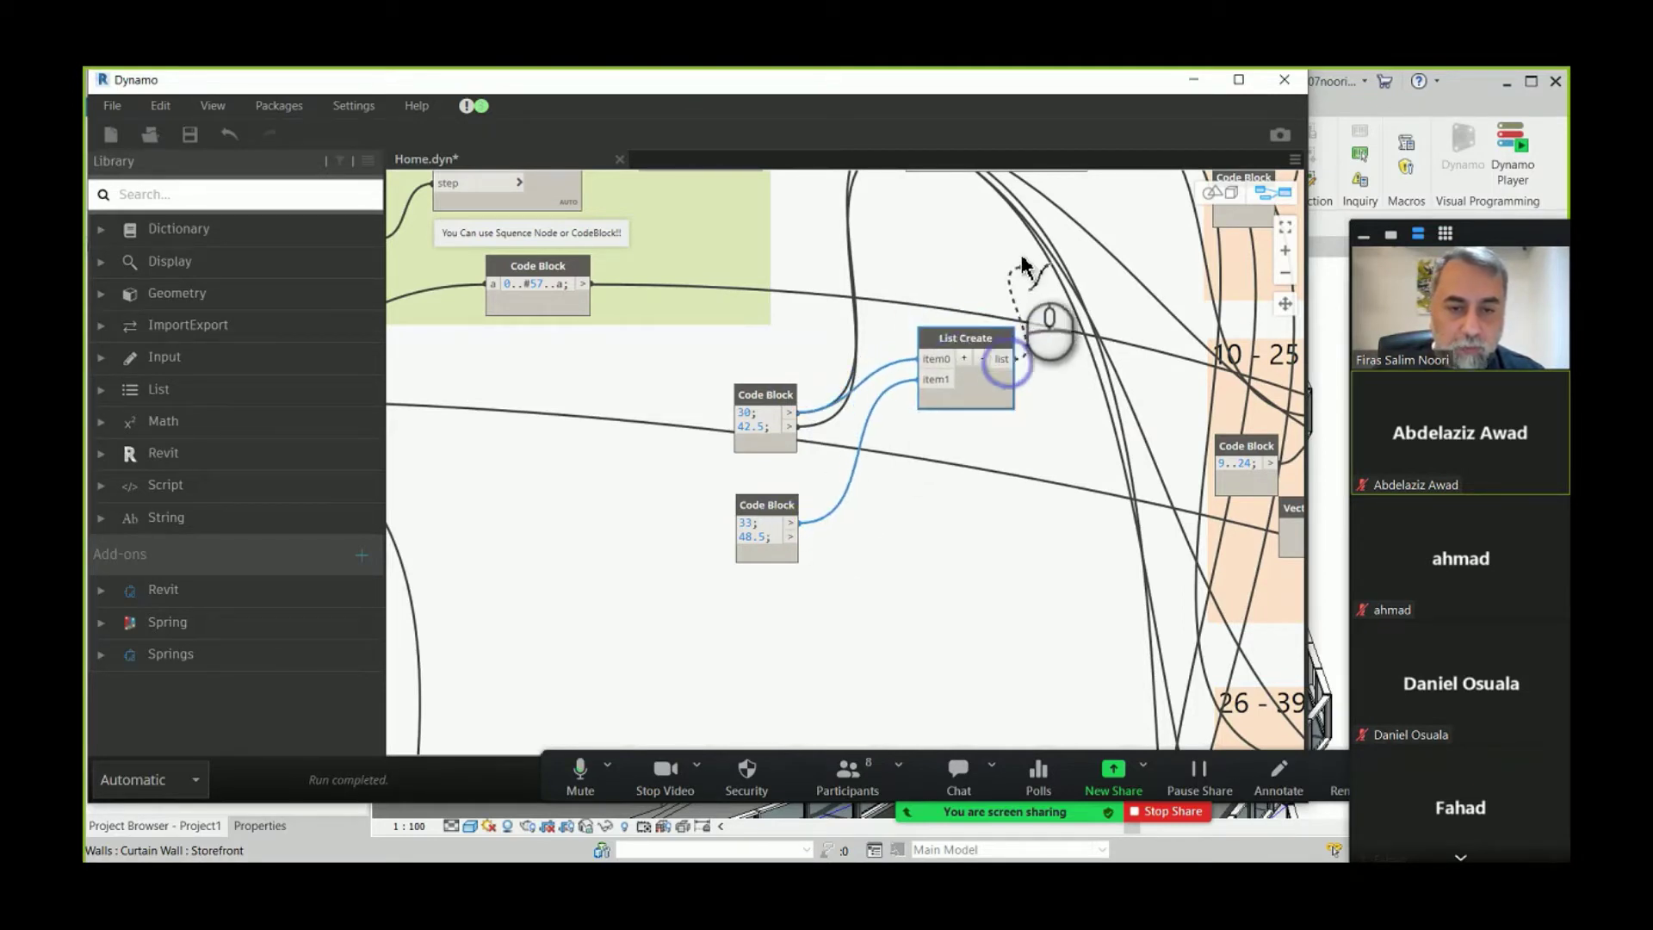
# - Duplicate the List Create node and connect the 42.5 and 48.5 outputs to the copy as item0 and item1
pyautogui.moveTo(1018, 251); pyautogui.dragTo(963, 409, button='middle')
pyautogui.hotkey('ctrl', 'c')
pyautogui.hotkey('ctrl', 'v')
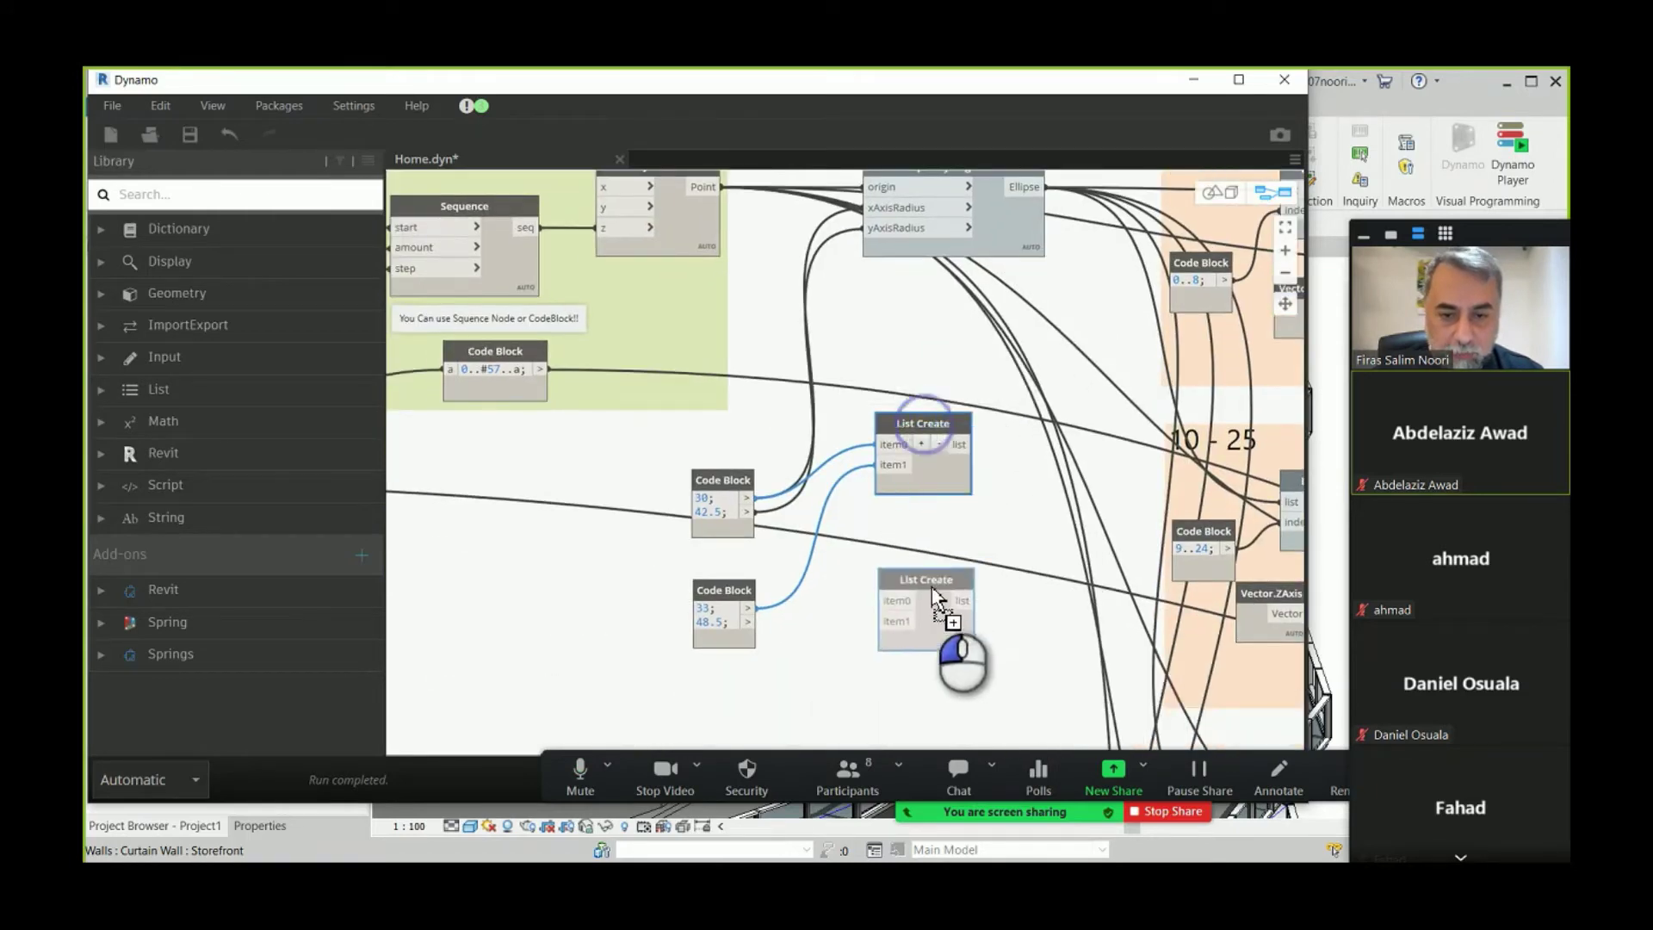
pyautogui.moveTo(748, 512); pyautogui.dragTo(880, 238)
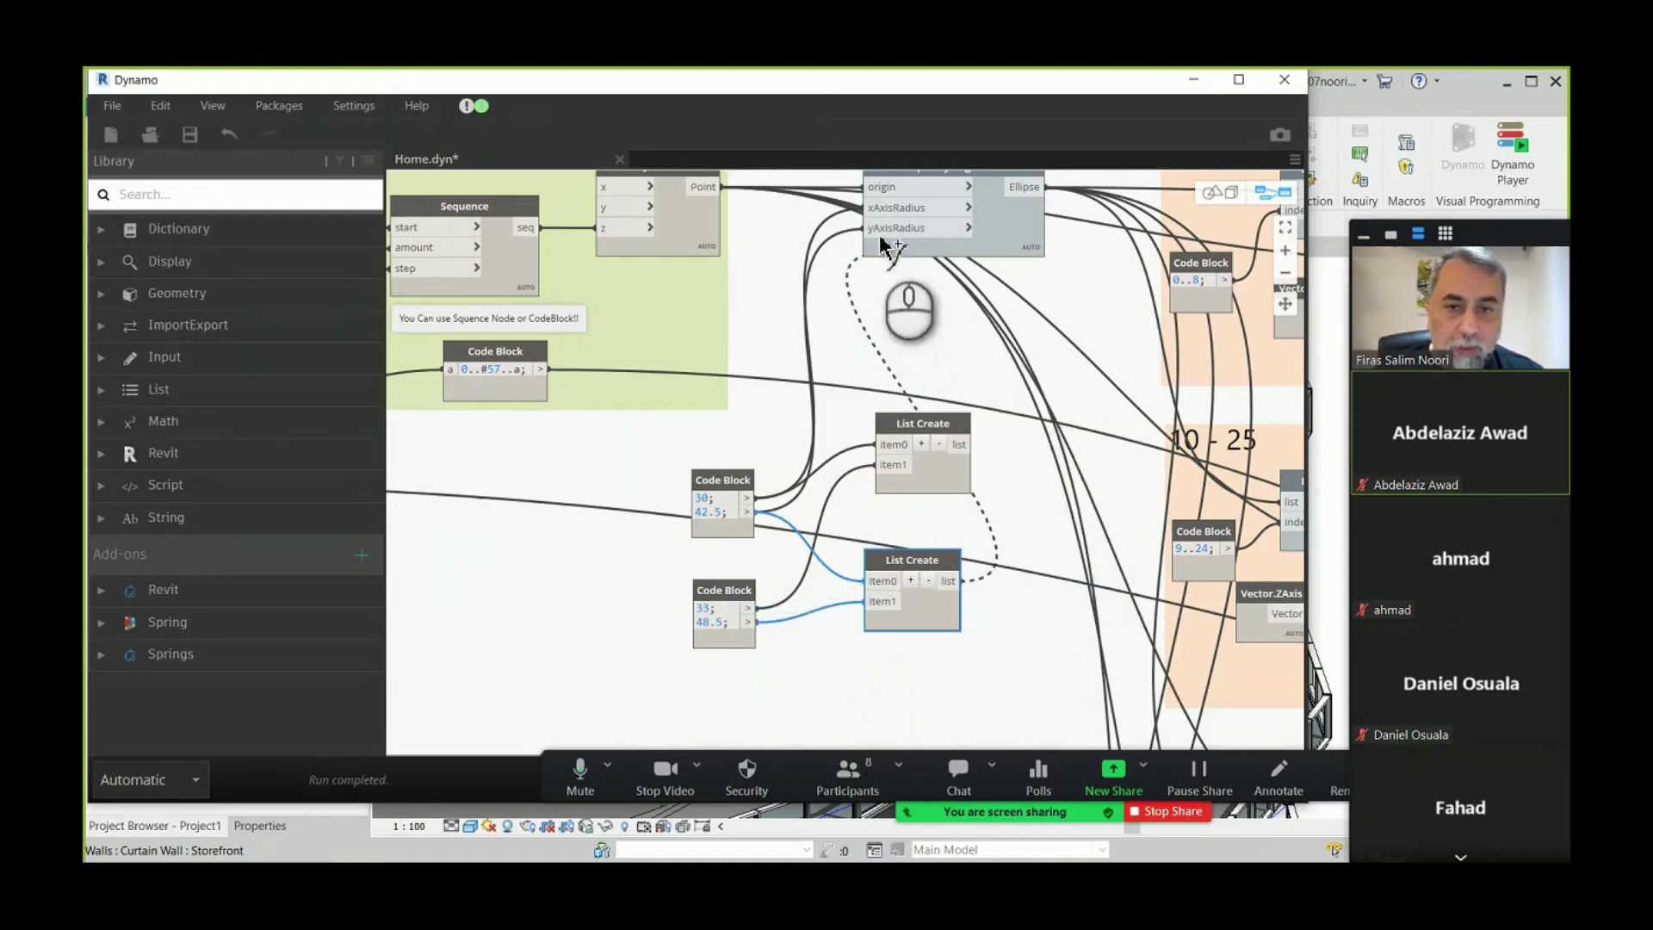
pyautogui.click(879, 239)
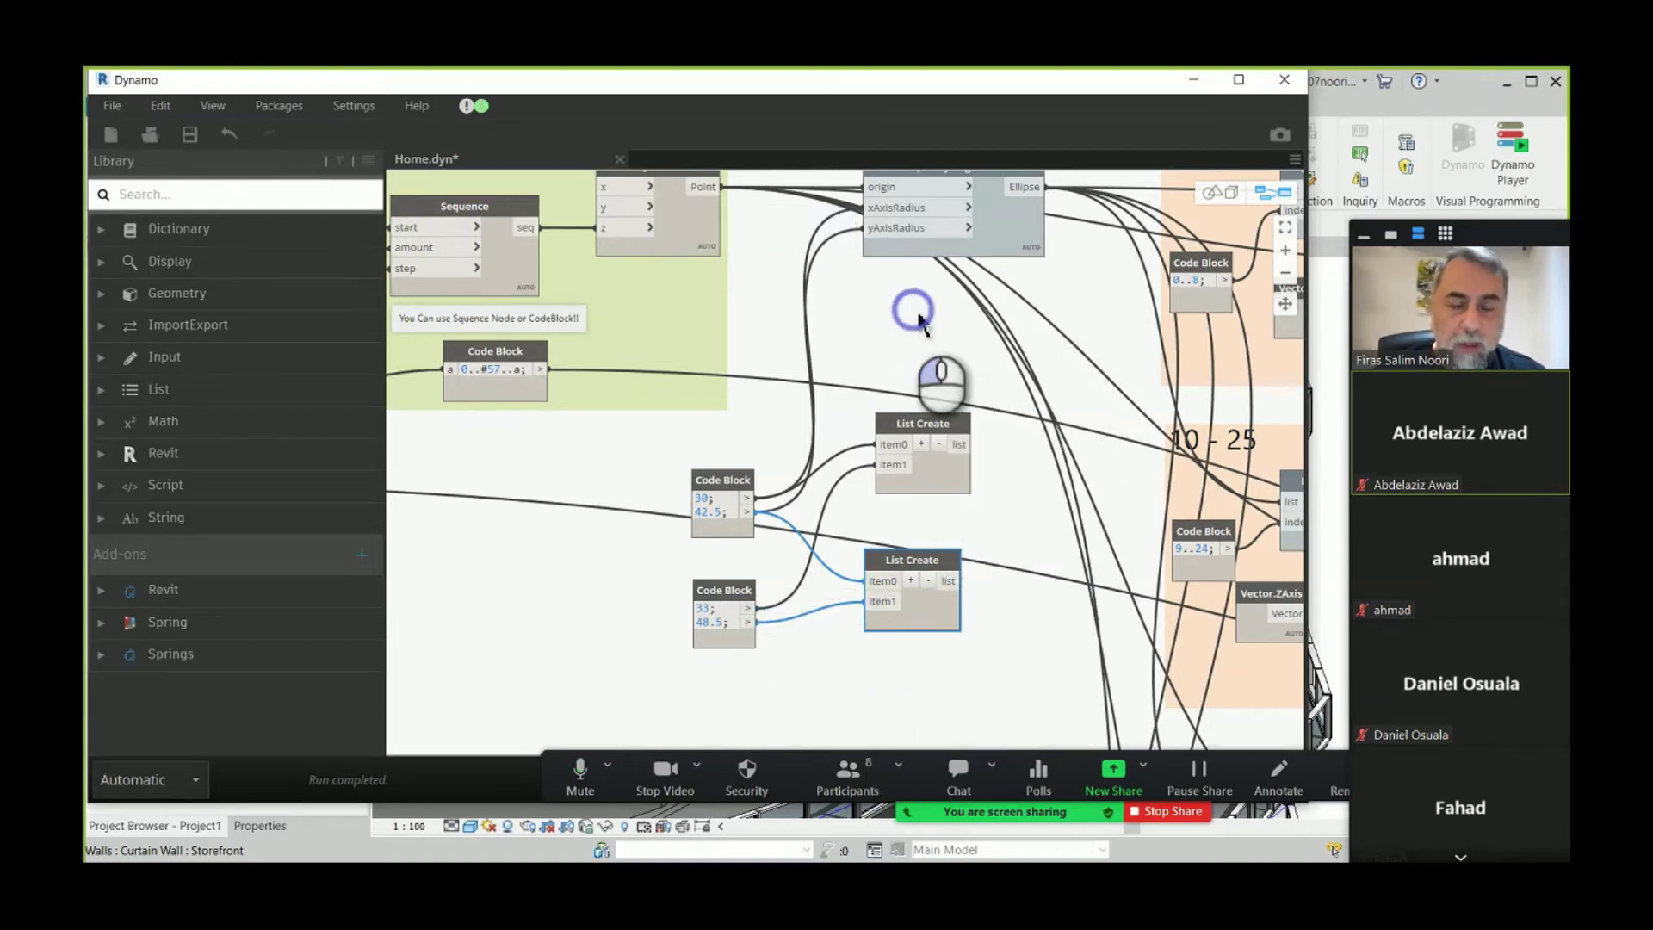
# - Move both List Create nodes down together so they sit beside the two radii code blocks
pyautogui.scroll(-2, 904, 318)
pyautogui.moveTo(852, 391); pyautogui.dragTo(985, 645)
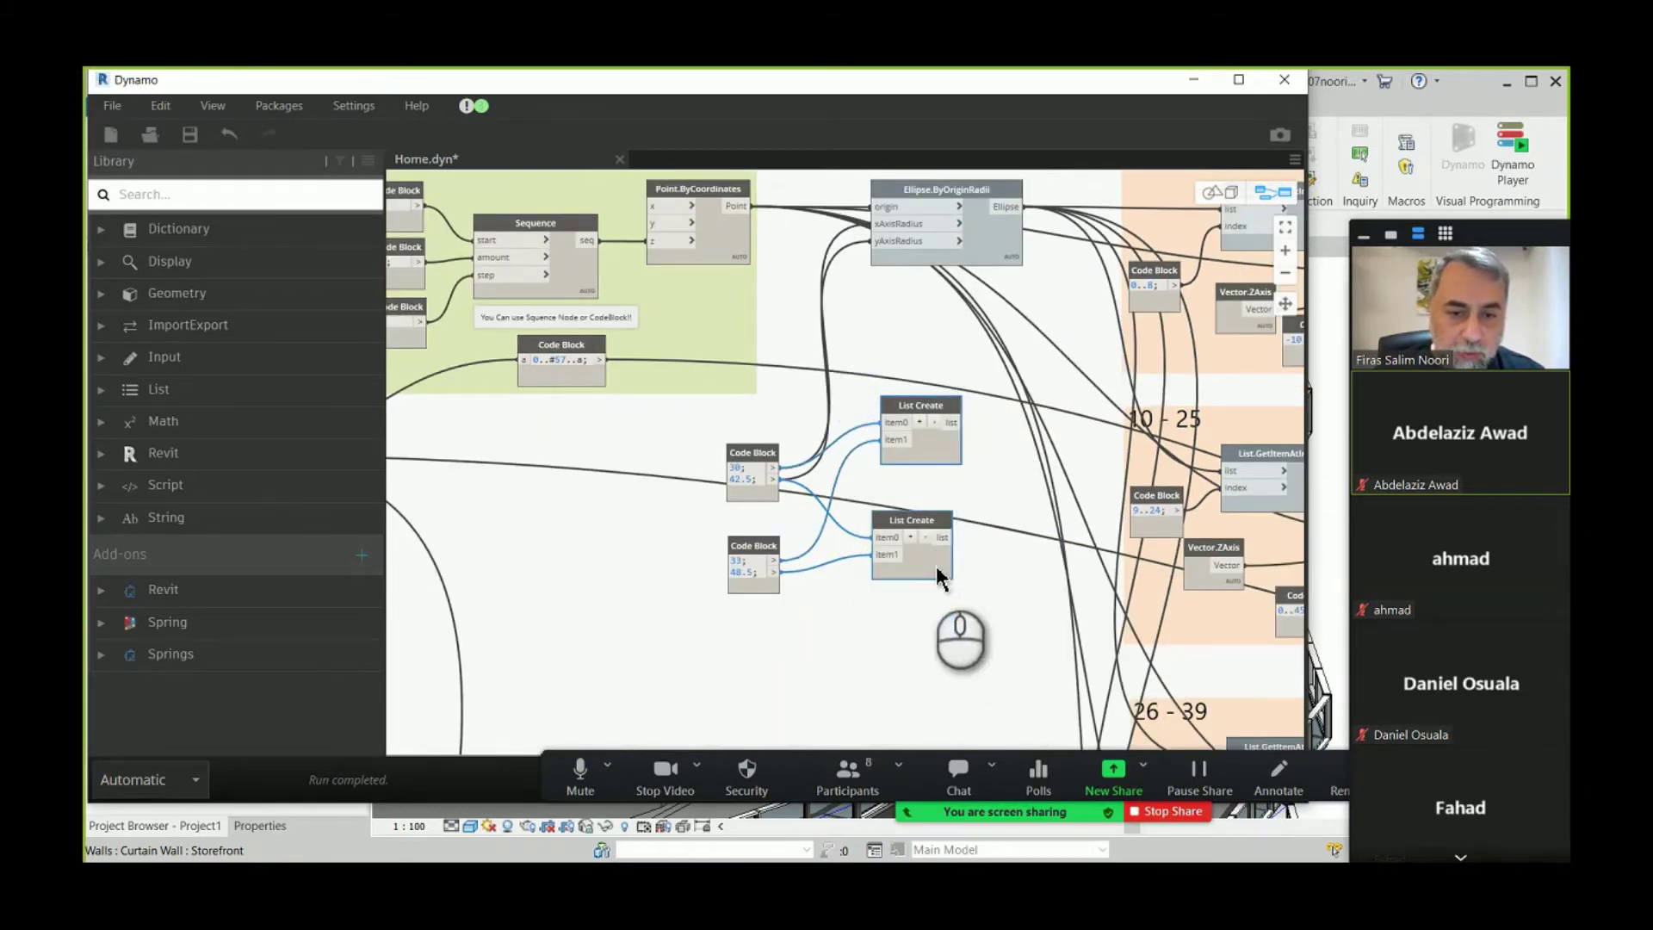
pyautogui.moveTo(937, 565); pyautogui.dragTo(933, 611)
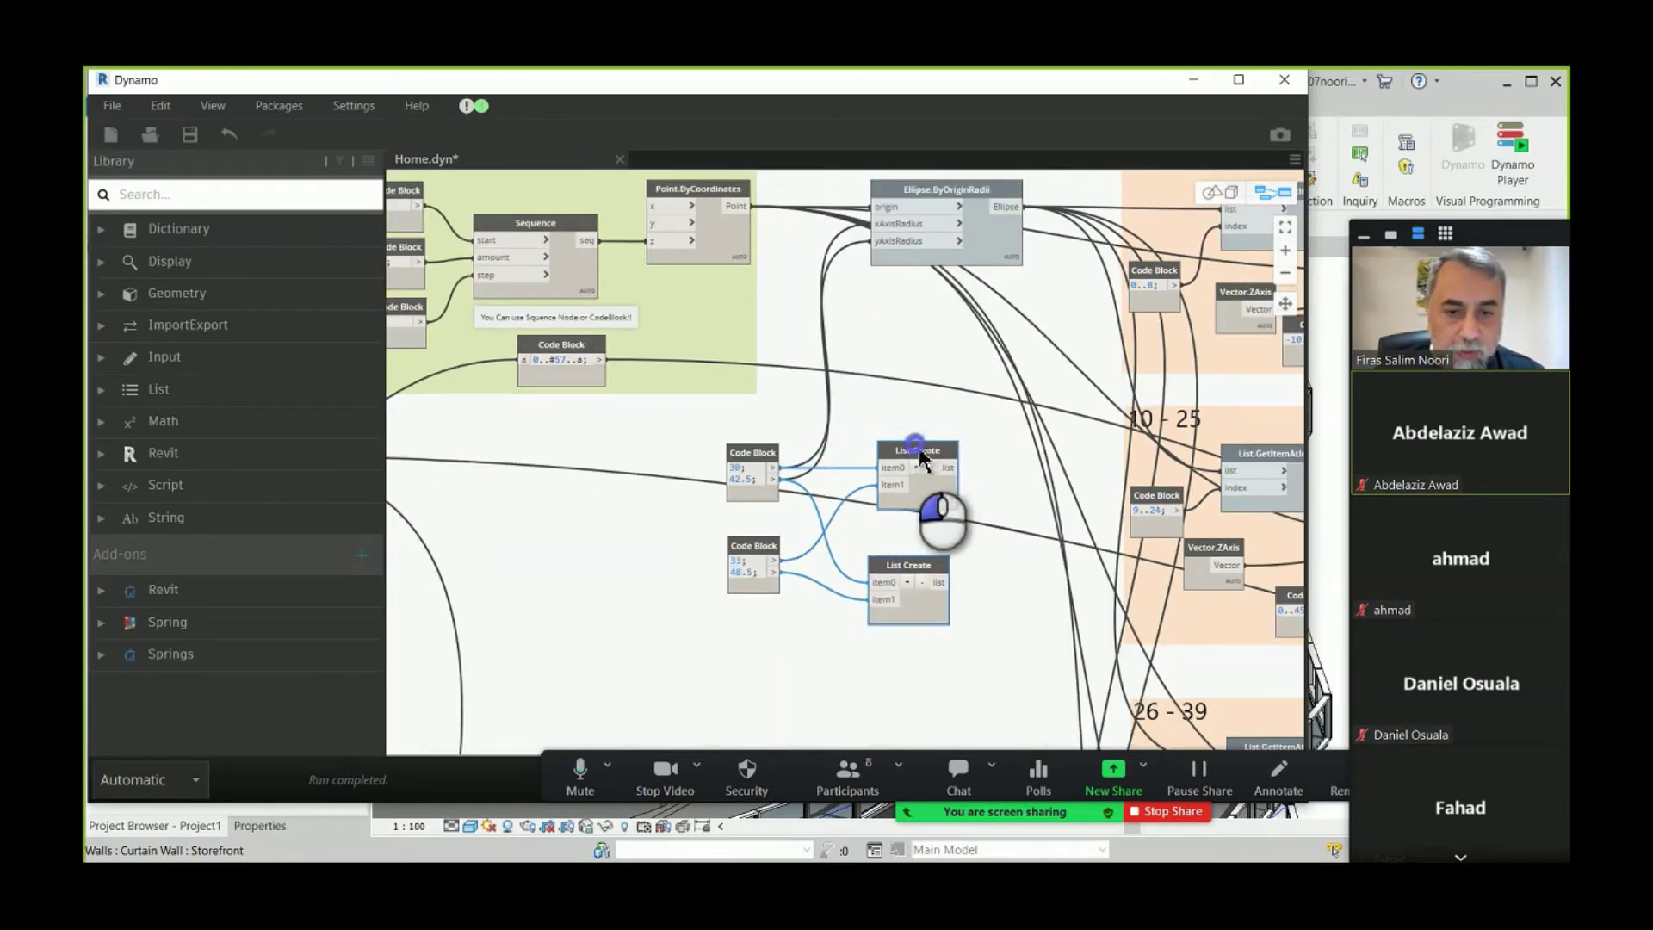
# - Select the first node groups of the lower branch to point out the duplicated part, and clear the selection
pyautogui.scroll(-3, 917, 413)
pyautogui.scroll(-4, 914, 482)
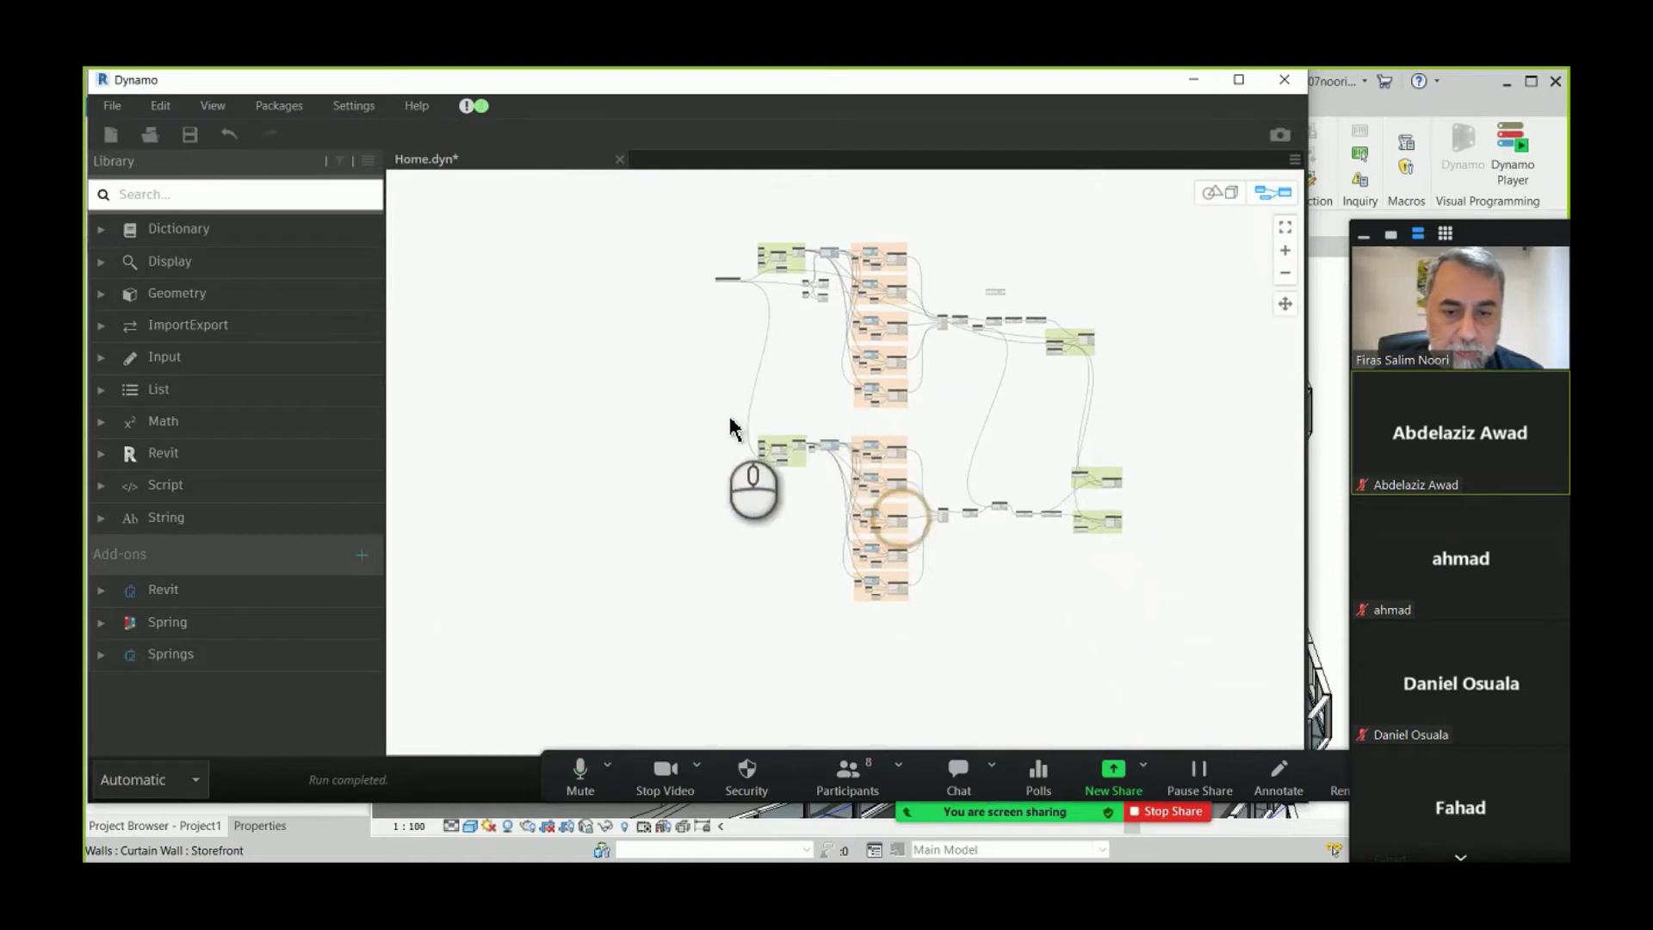
pyautogui.moveTo(686, 406); pyautogui.dragTo(943, 707)
pyautogui.click(988, 635)
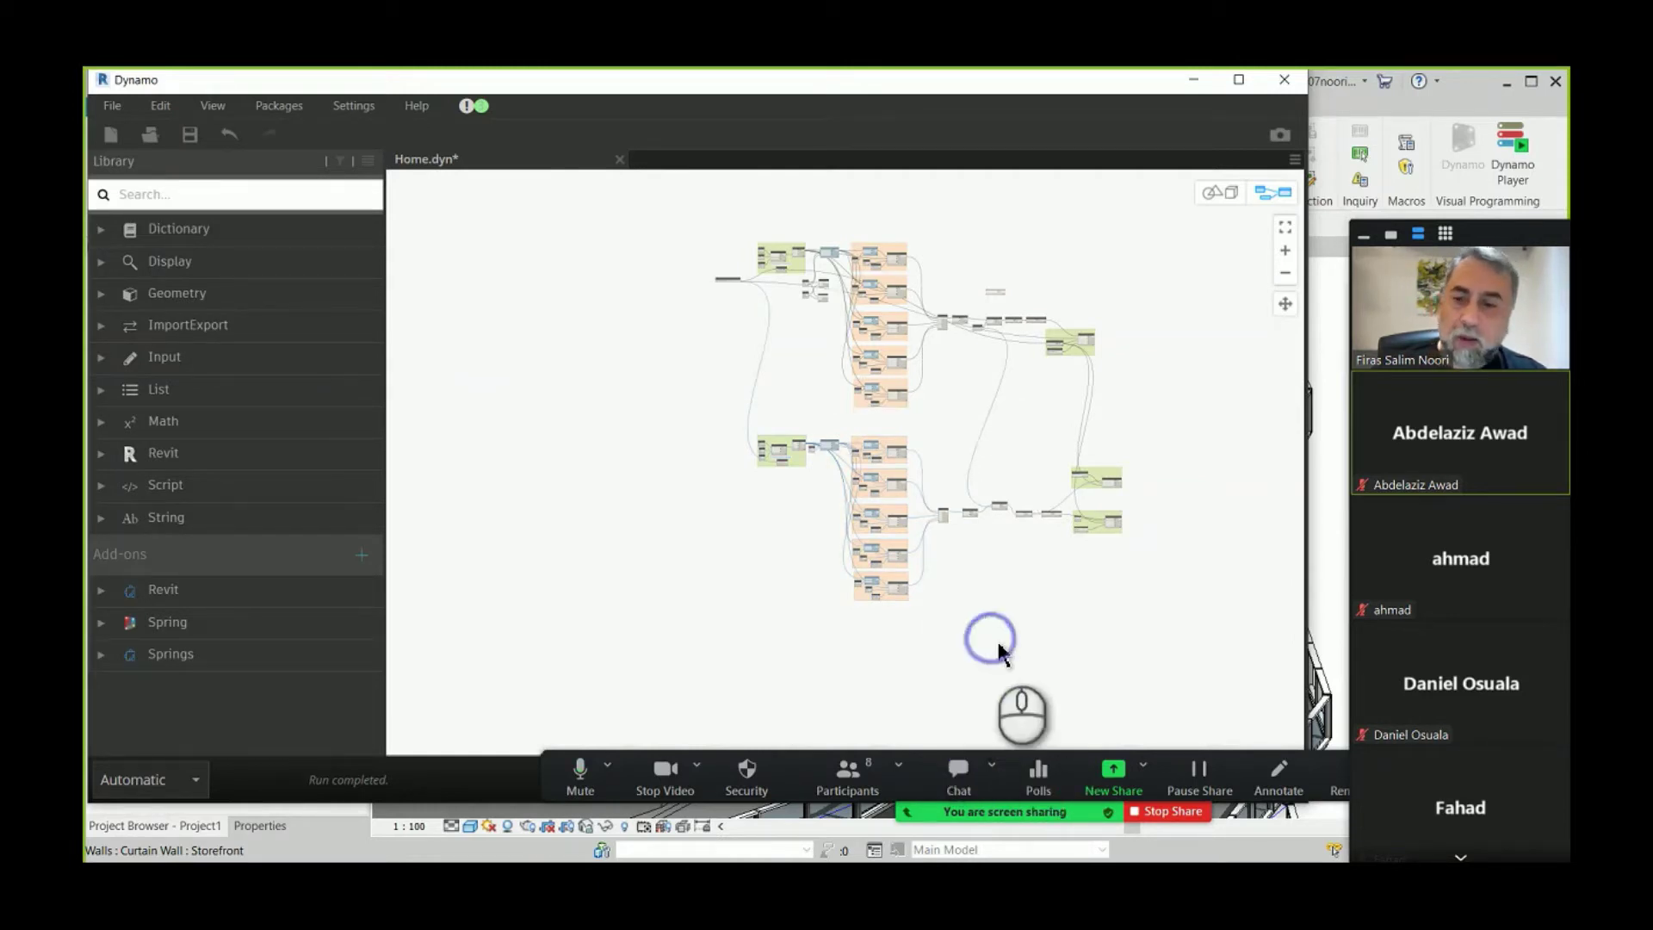
# - Switch to the reference image Absolute Tower_Final 1.JPG and examine its Slabs and Parapet Geometry group, including the radii and rotation values
pyautogui.press('super+Tab')
pyautogui.click(988, 641)
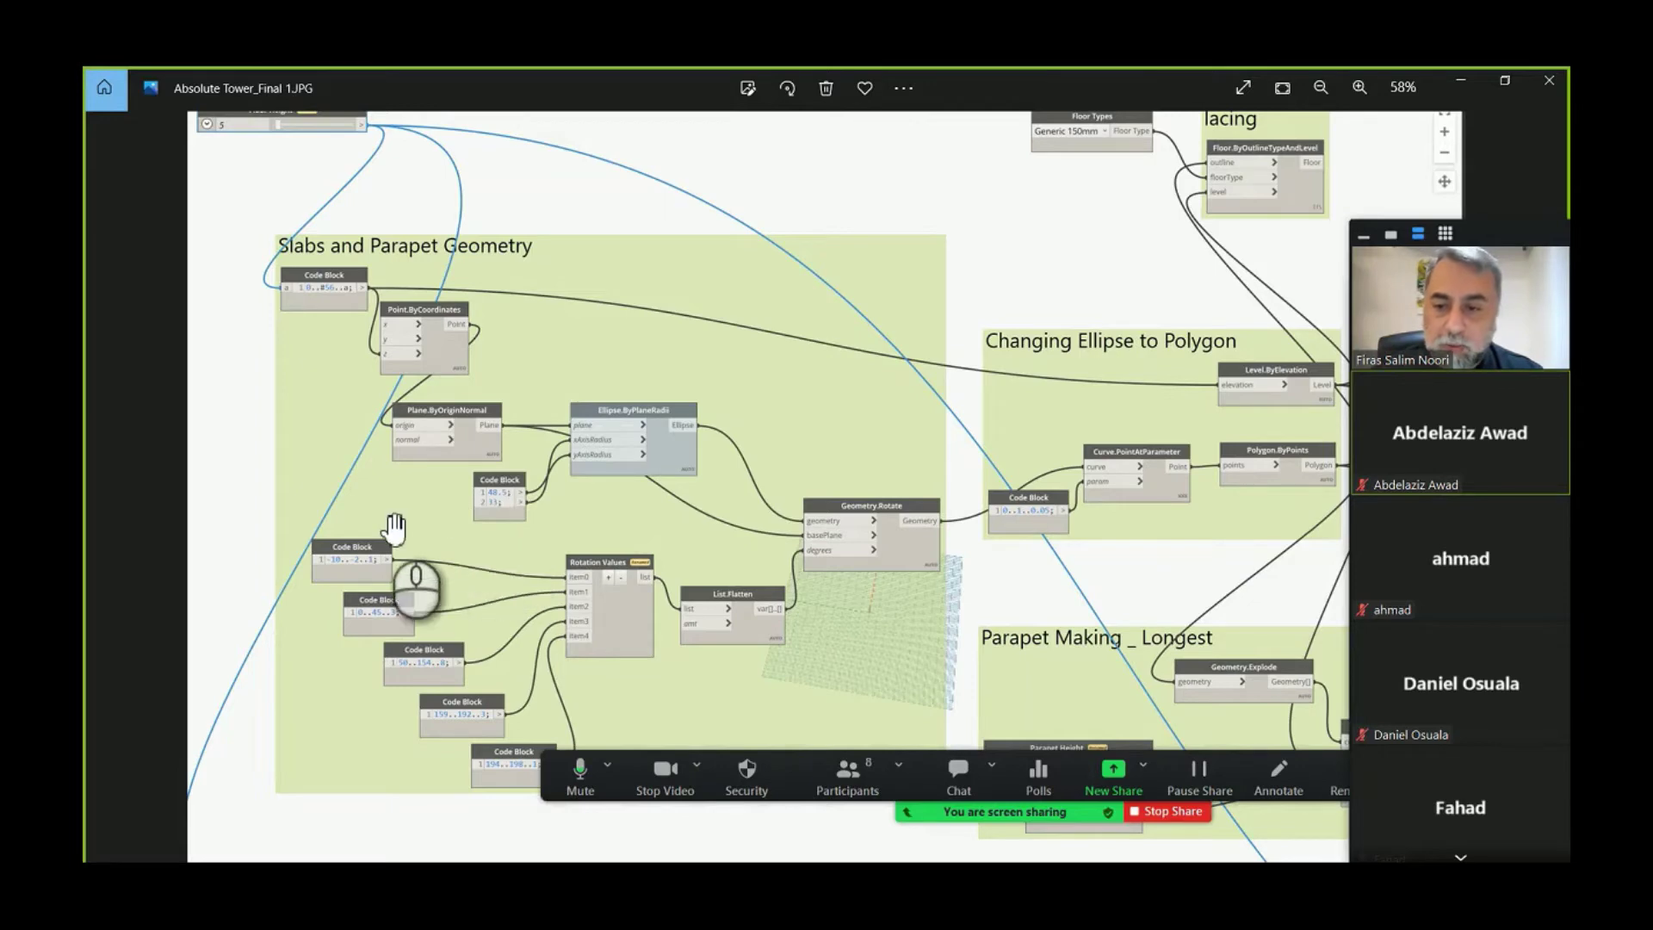
pyautogui.scroll(1, 405, 499)
pyautogui.scroll(1, 410, 509)
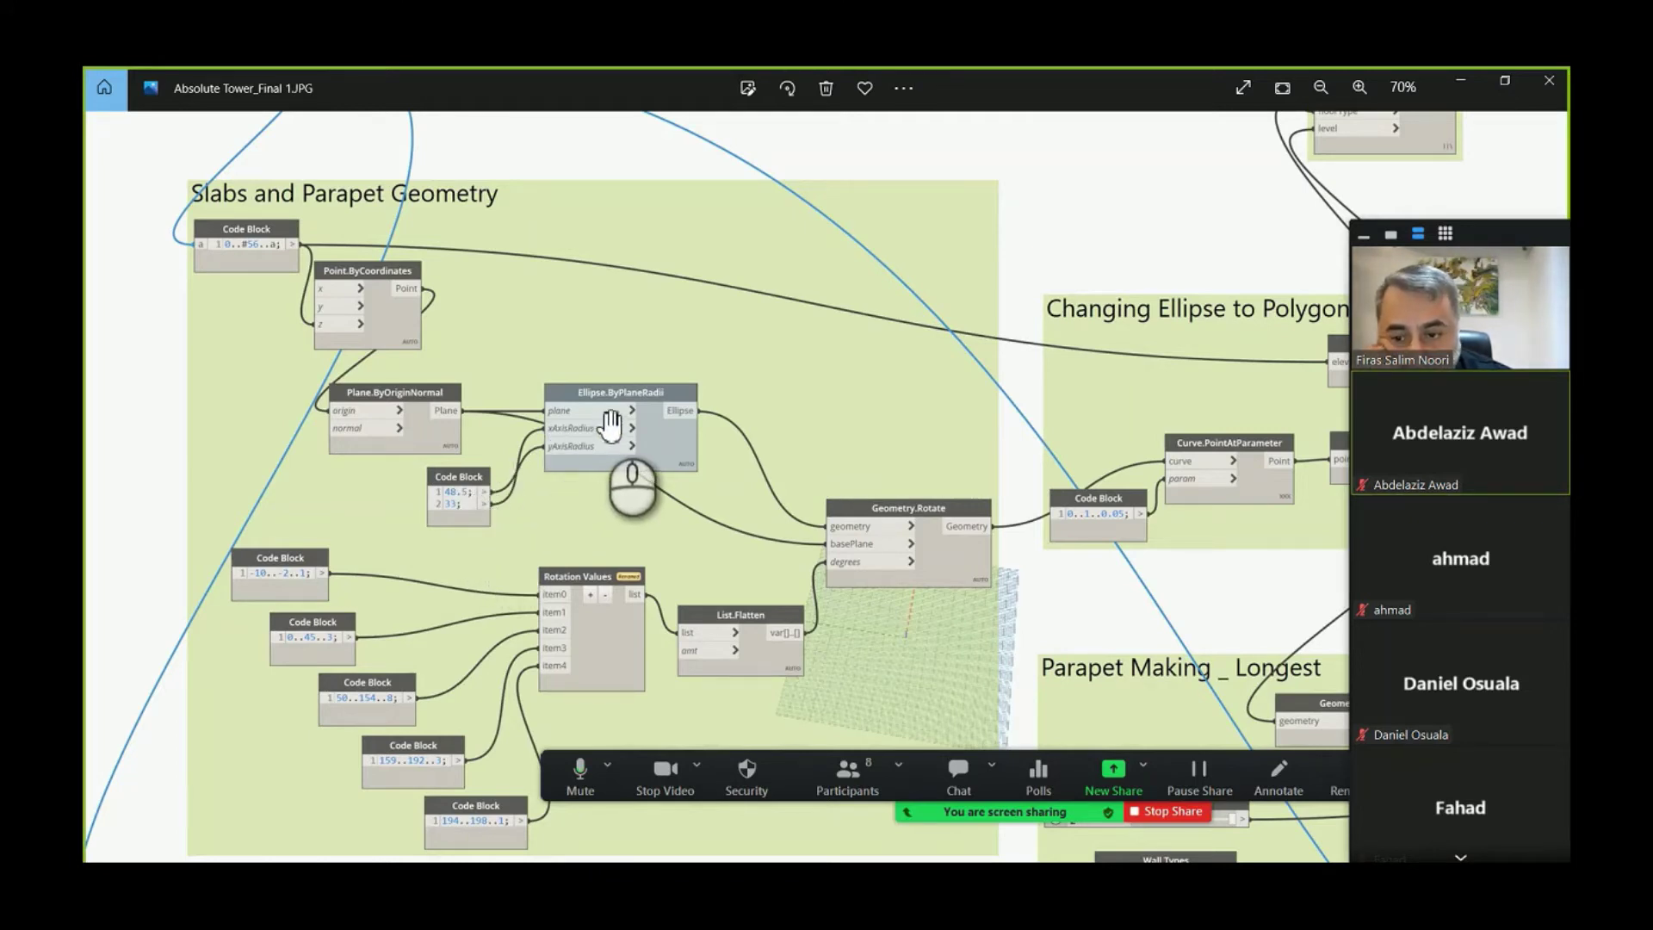
pyautogui.moveTo(580, 545); pyautogui.dragTo(485, 422)
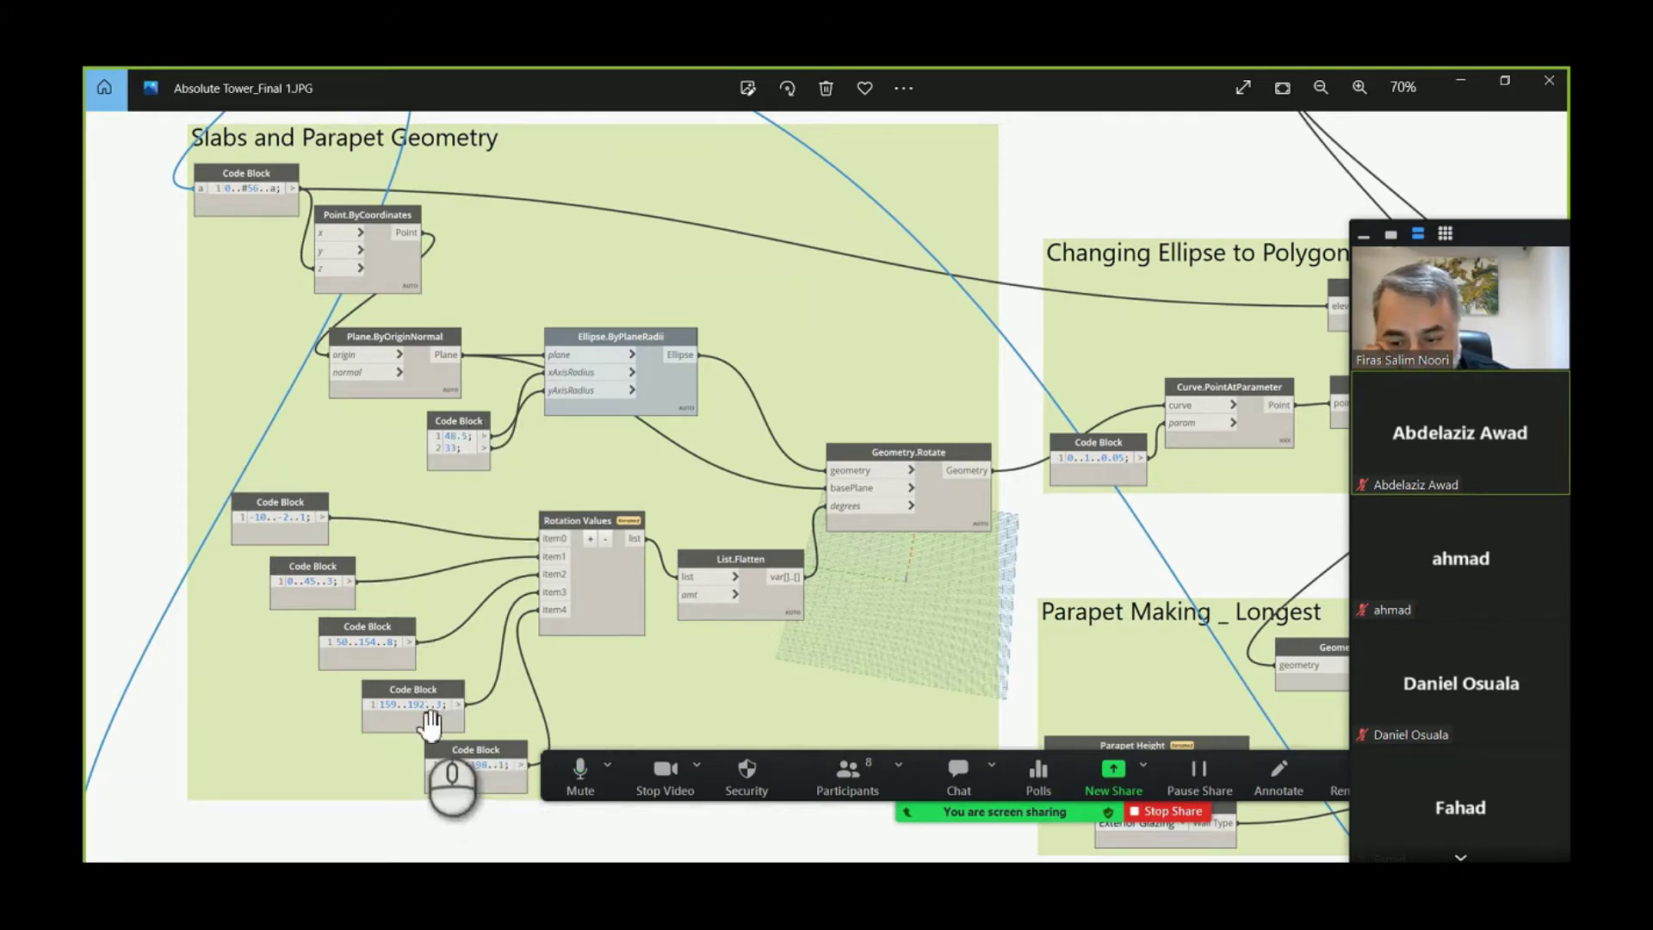
pyautogui.click(1461, 83)
# - Select the upper branch's 0 - 9, 10 - 25 and 26 - 39 rotation groups in turn to compare them
pyautogui.scroll(3, 853, 267)
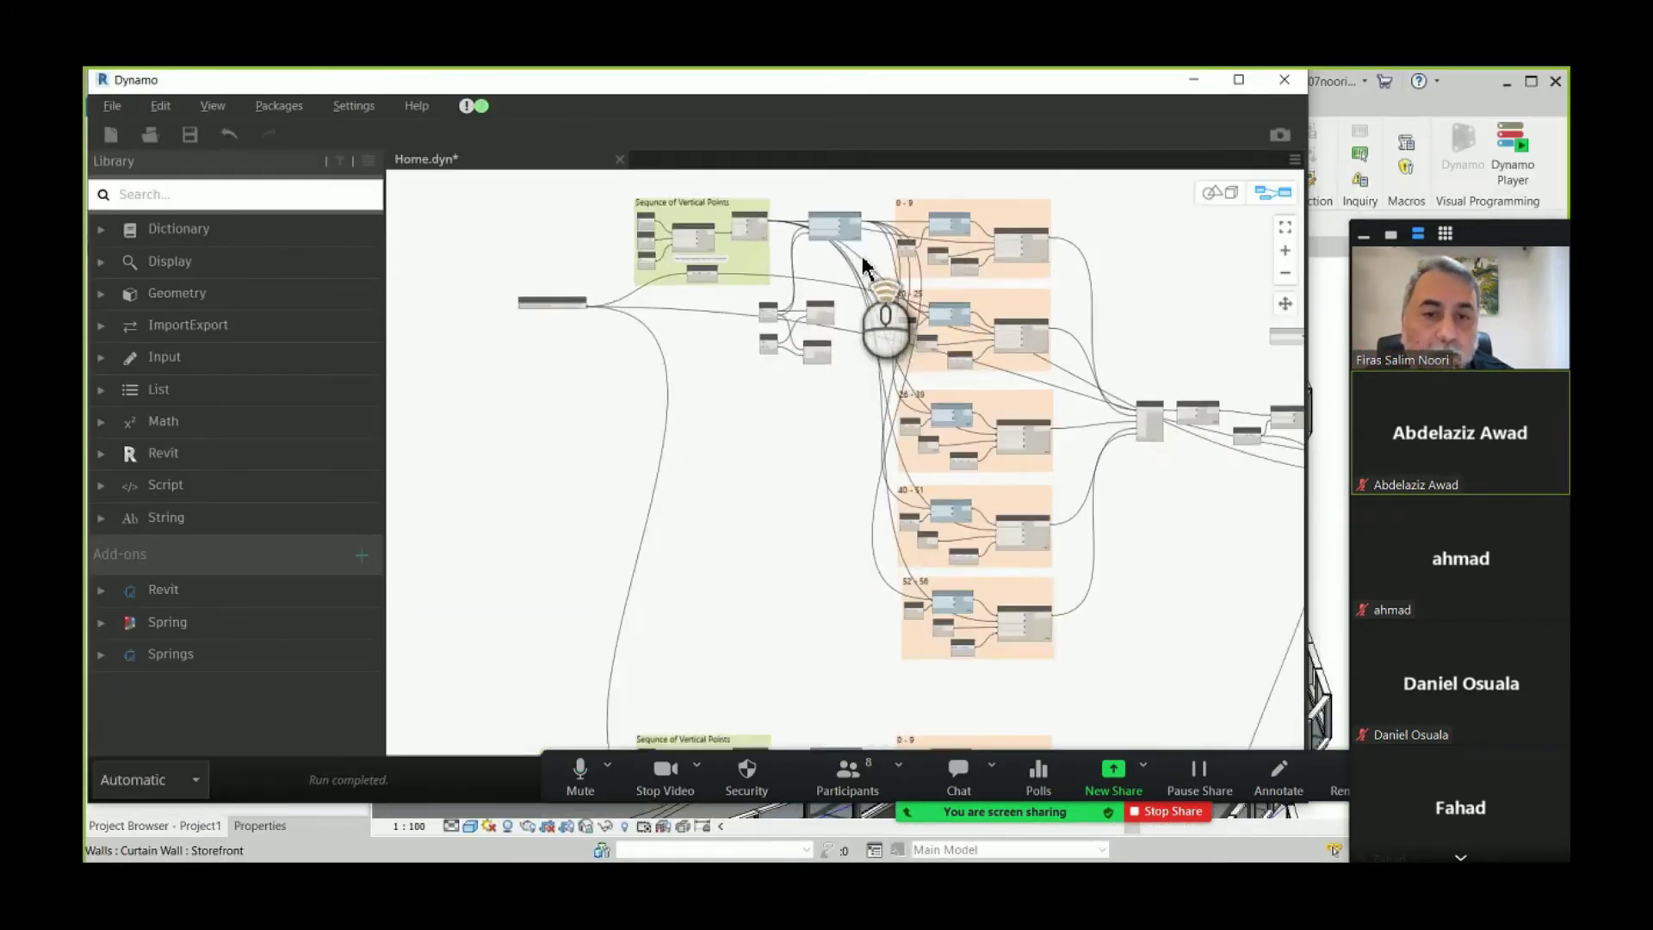
pyautogui.scroll(3, 947, 275)
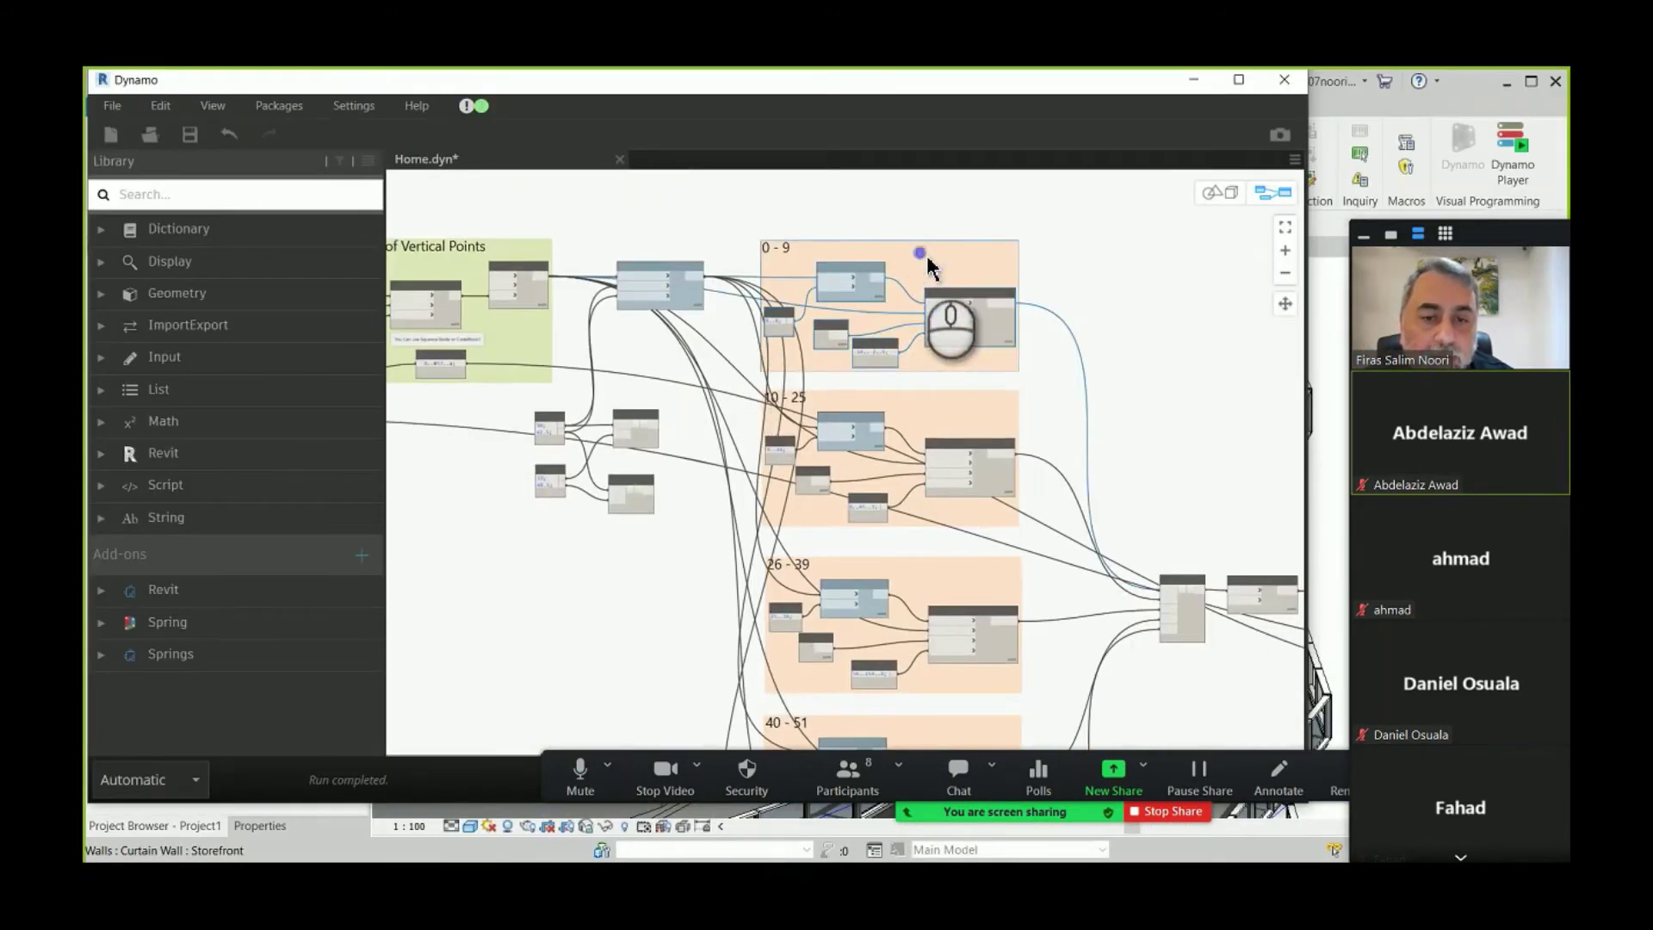
pyautogui.scroll(-5, 928, 267)
pyautogui.scroll(-3, 859, 614)
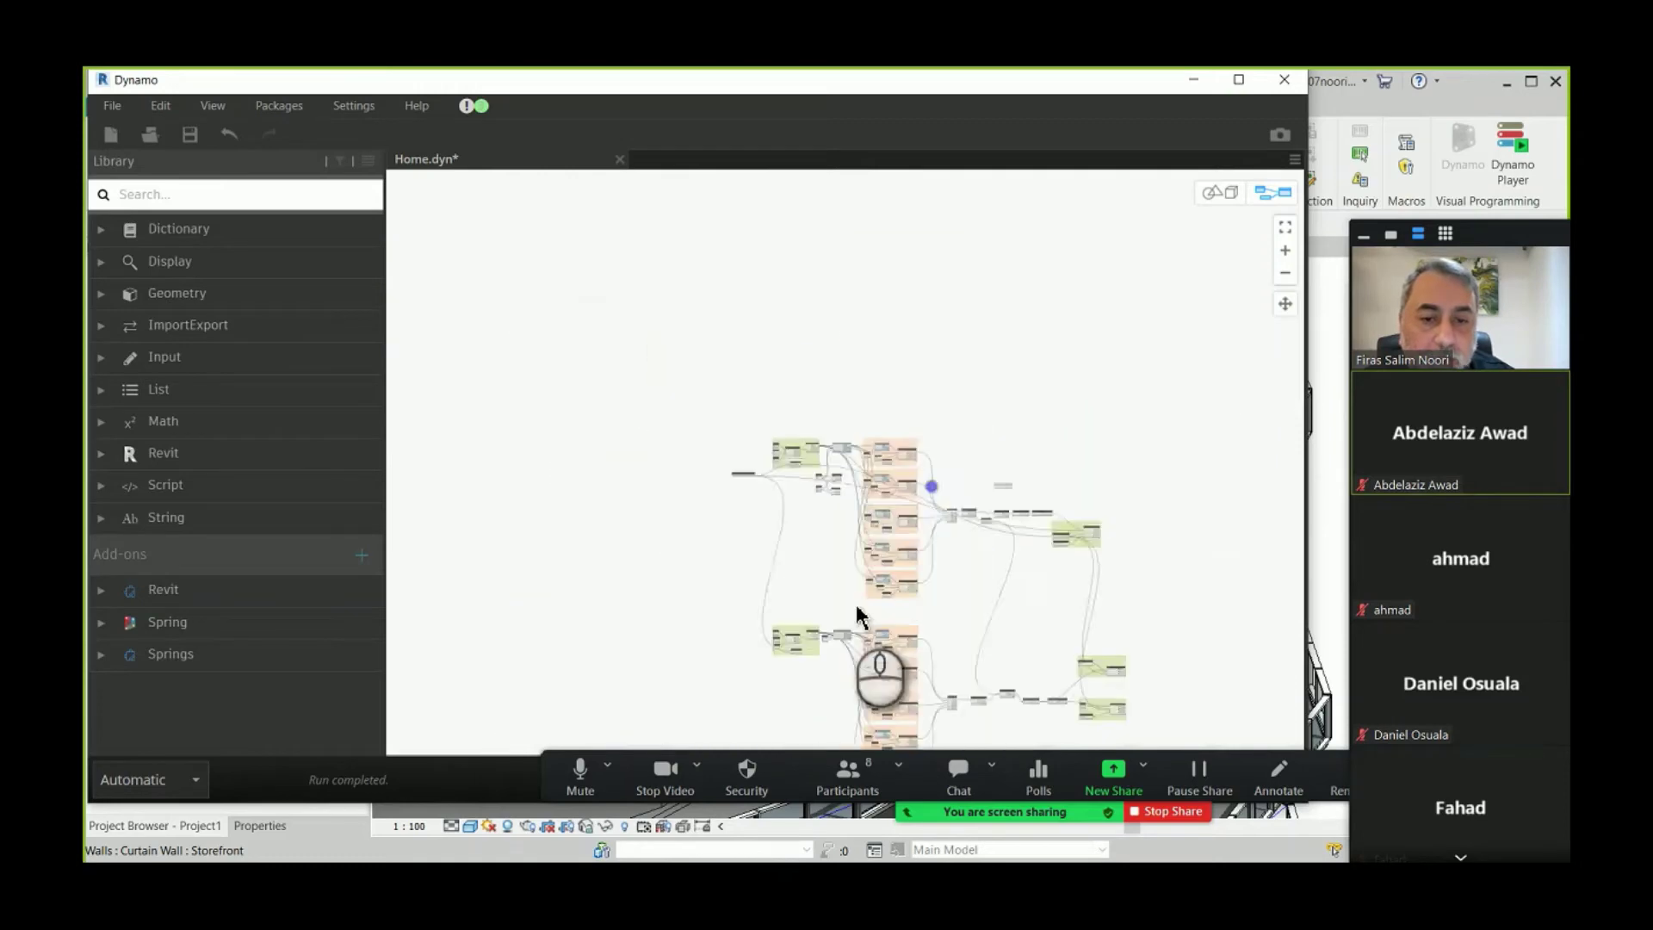
pyautogui.moveTo(858, 614); pyautogui.dragTo(841, 399, button='middle')
pyautogui.scroll(3, 887, 358)
pyautogui.moveTo(745, 277); pyautogui.dragTo(793, 480, button='middle')
pyautogui.scroll(5, 856, 287)
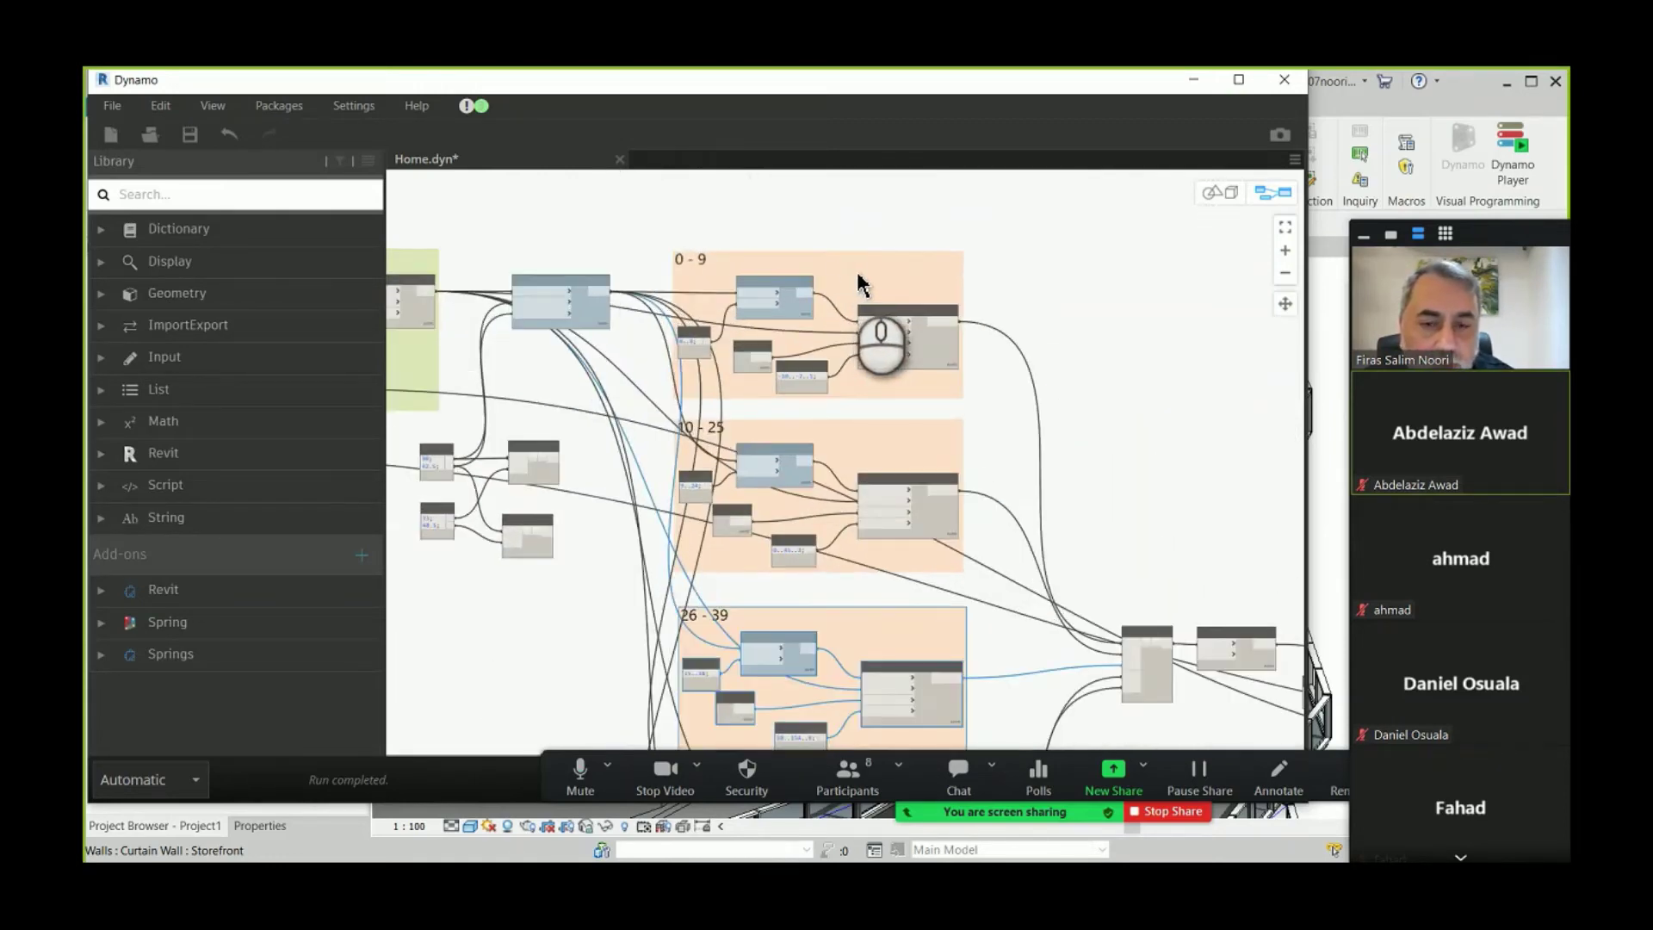
pyautogui.click(856, 274)
pyautogui.click(861, 450)
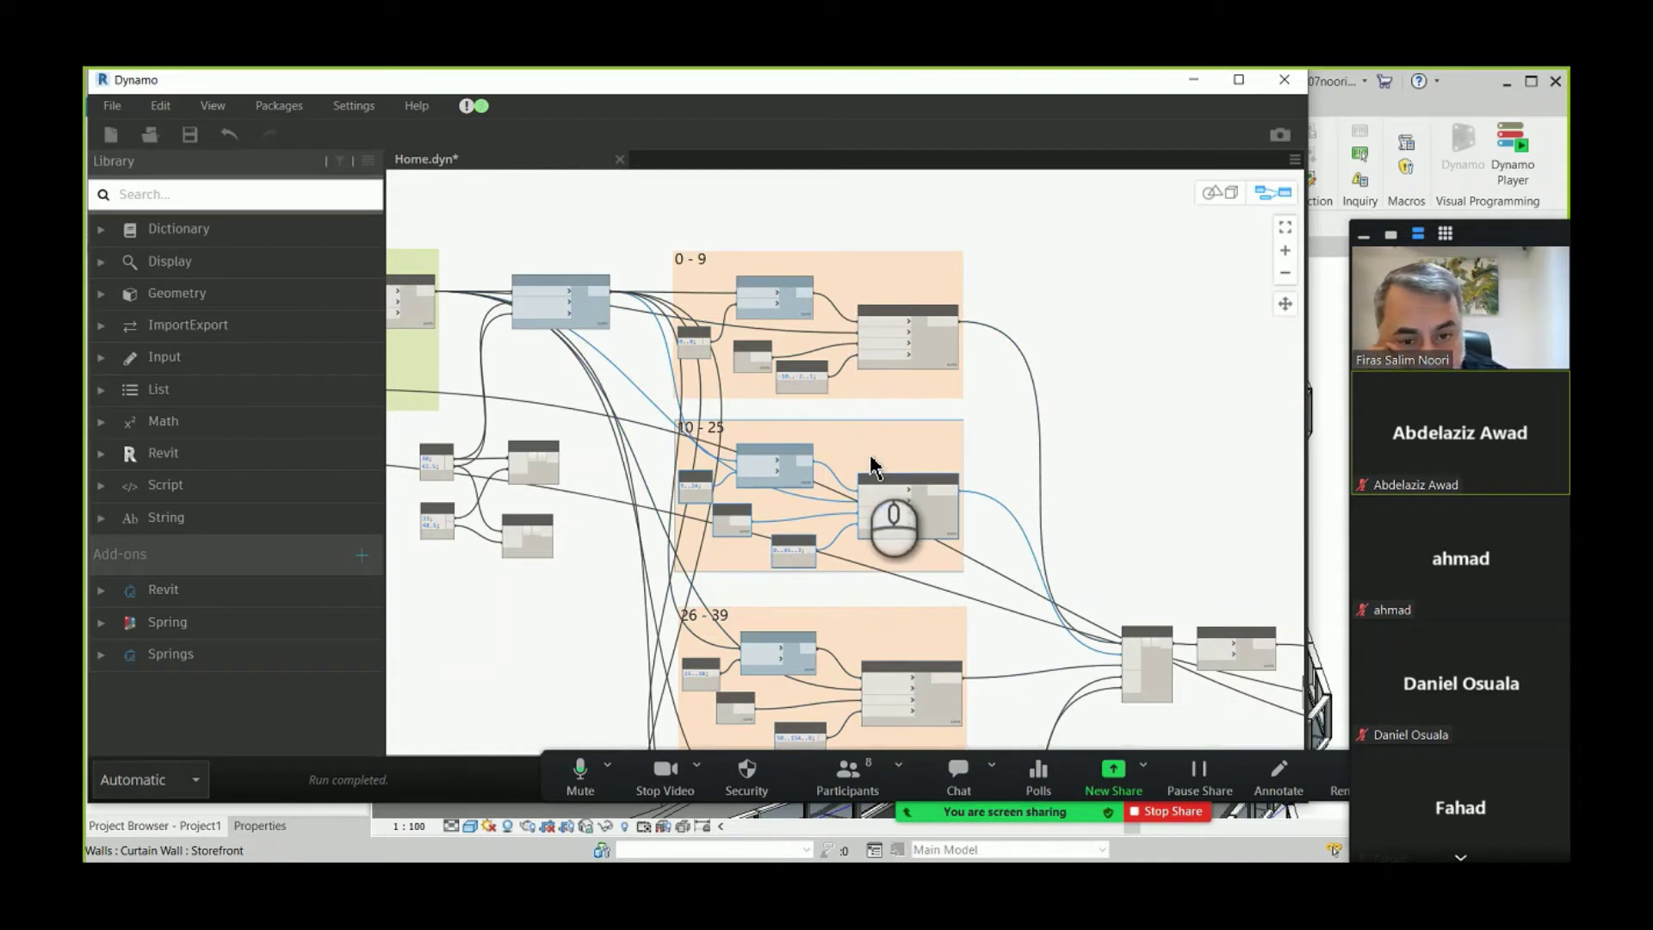
pyautogui.click(879, 282)
pyautogui.click(885, 439)
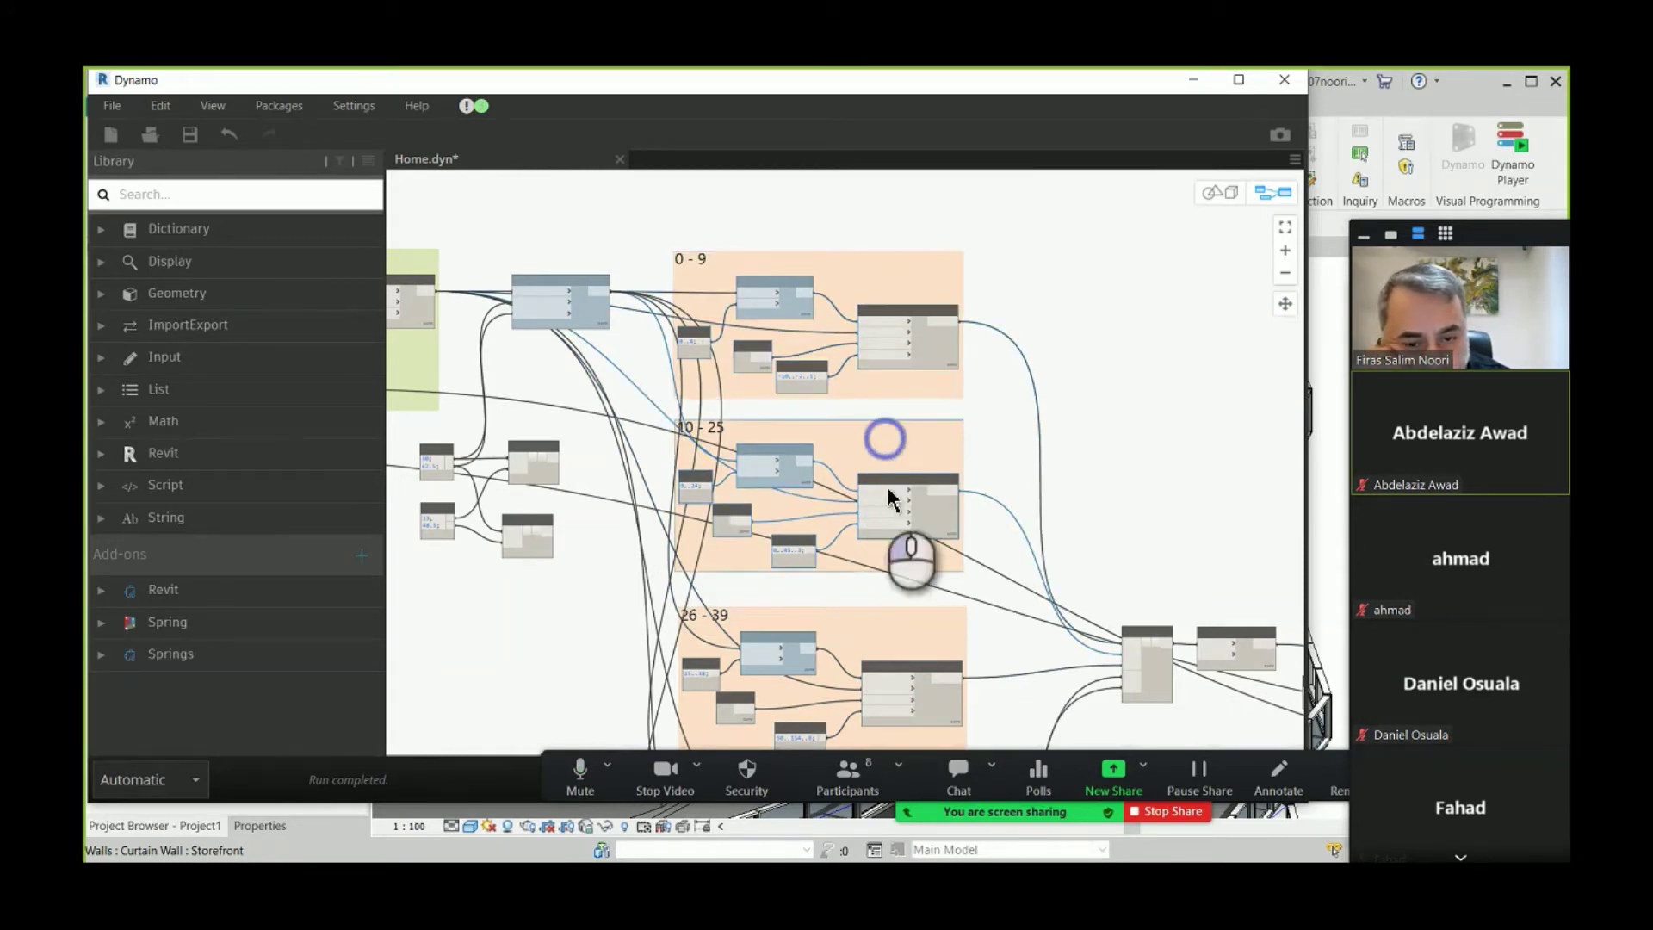
pyautogui.moveTo(887, 637); pyautogui.dragTo(882, 388, button='middle')
pyautogui.click(872, 385)
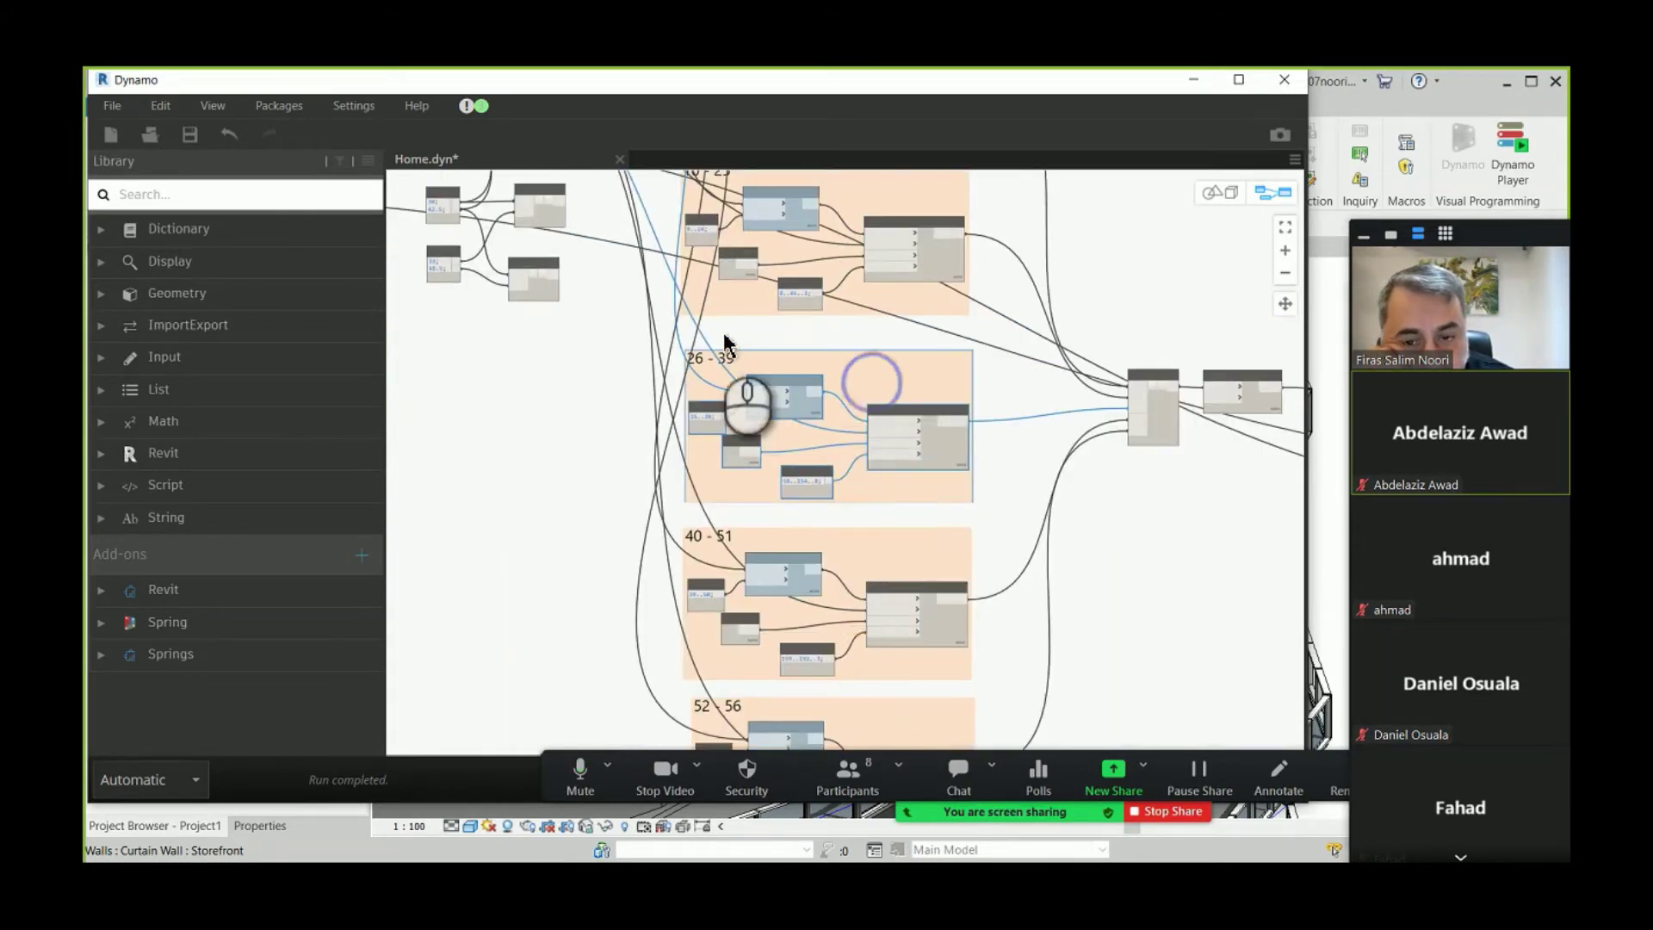
# - Space out the Vector.ZAxis node, the rotation-degrees code block and the index code block within the 0 - 9 group
pyautogui.moveTo(726, 344); pyautogui.dragTo(770, 613, button='middle')
pyautogui.scroll(5, 756, 327)
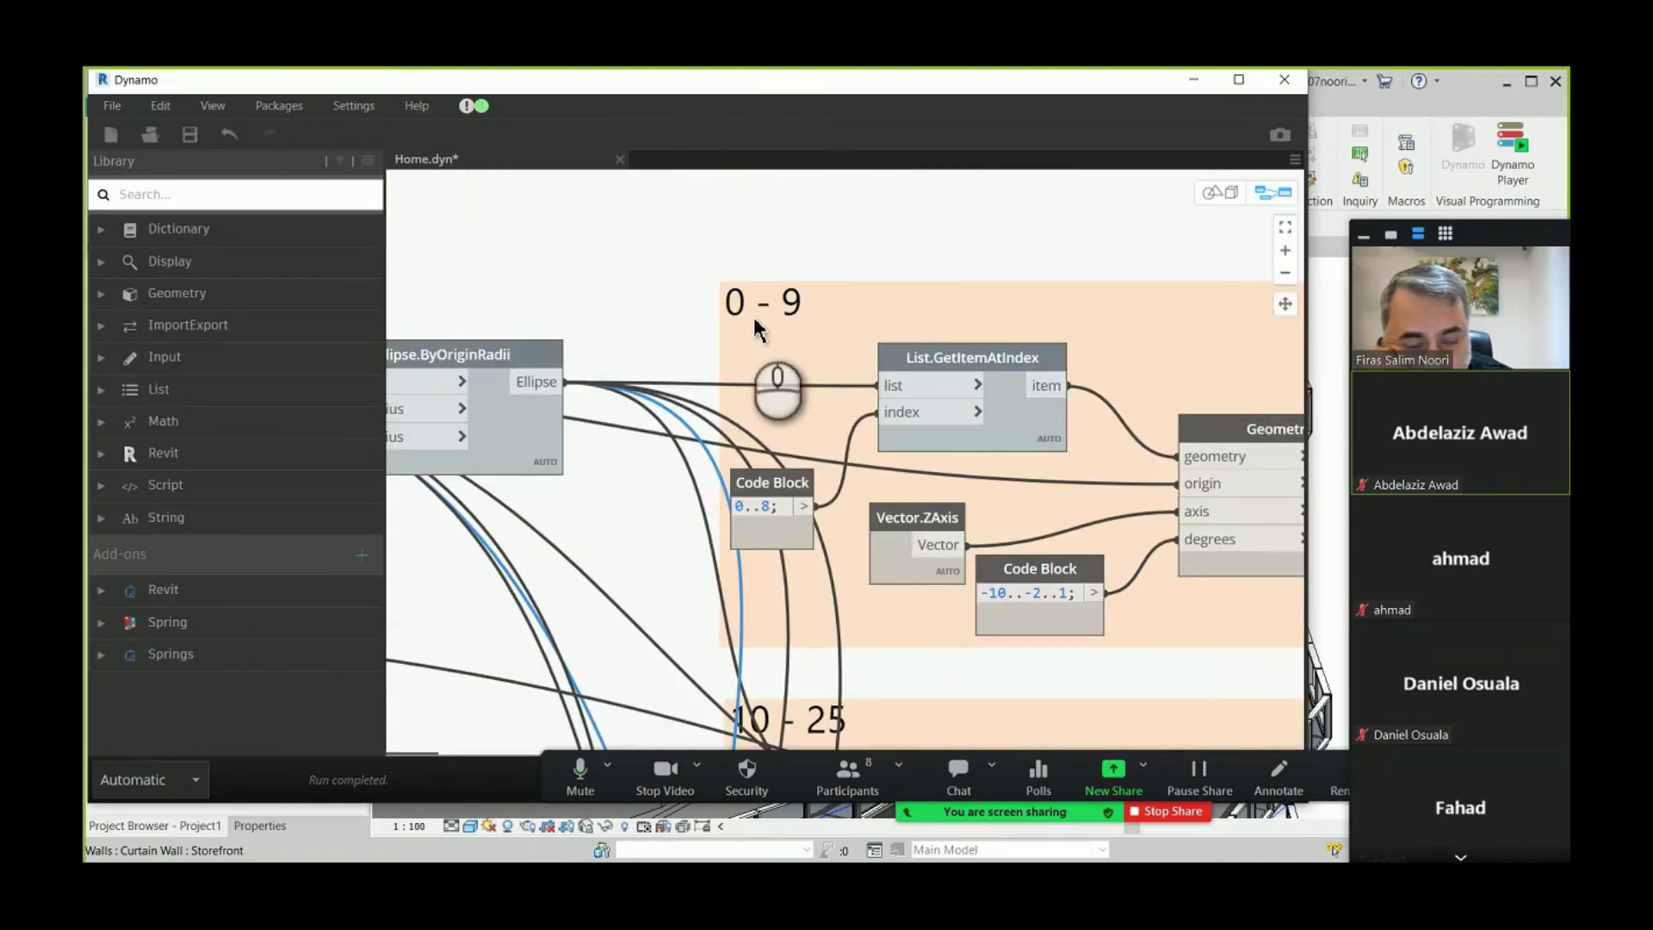
pyautogui.moveTo(913, 532); pyautogui.dragTo(940, 488)
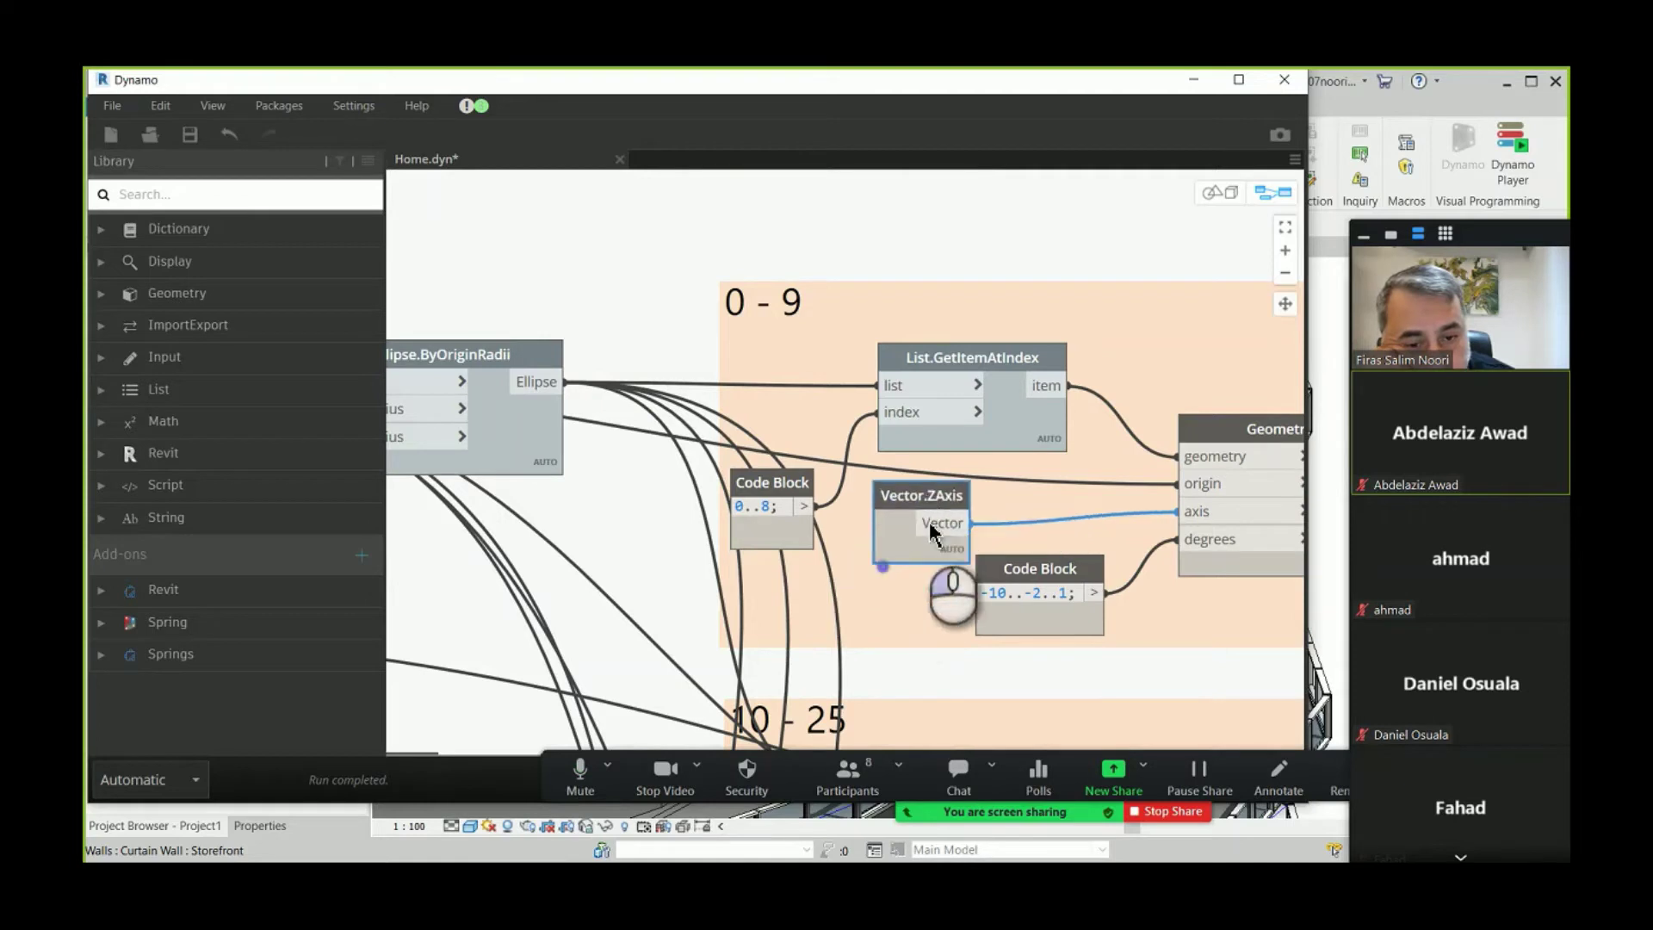
pyautogui.moveTo(1018, 569); pyautogui.dragTo(1013, 609)
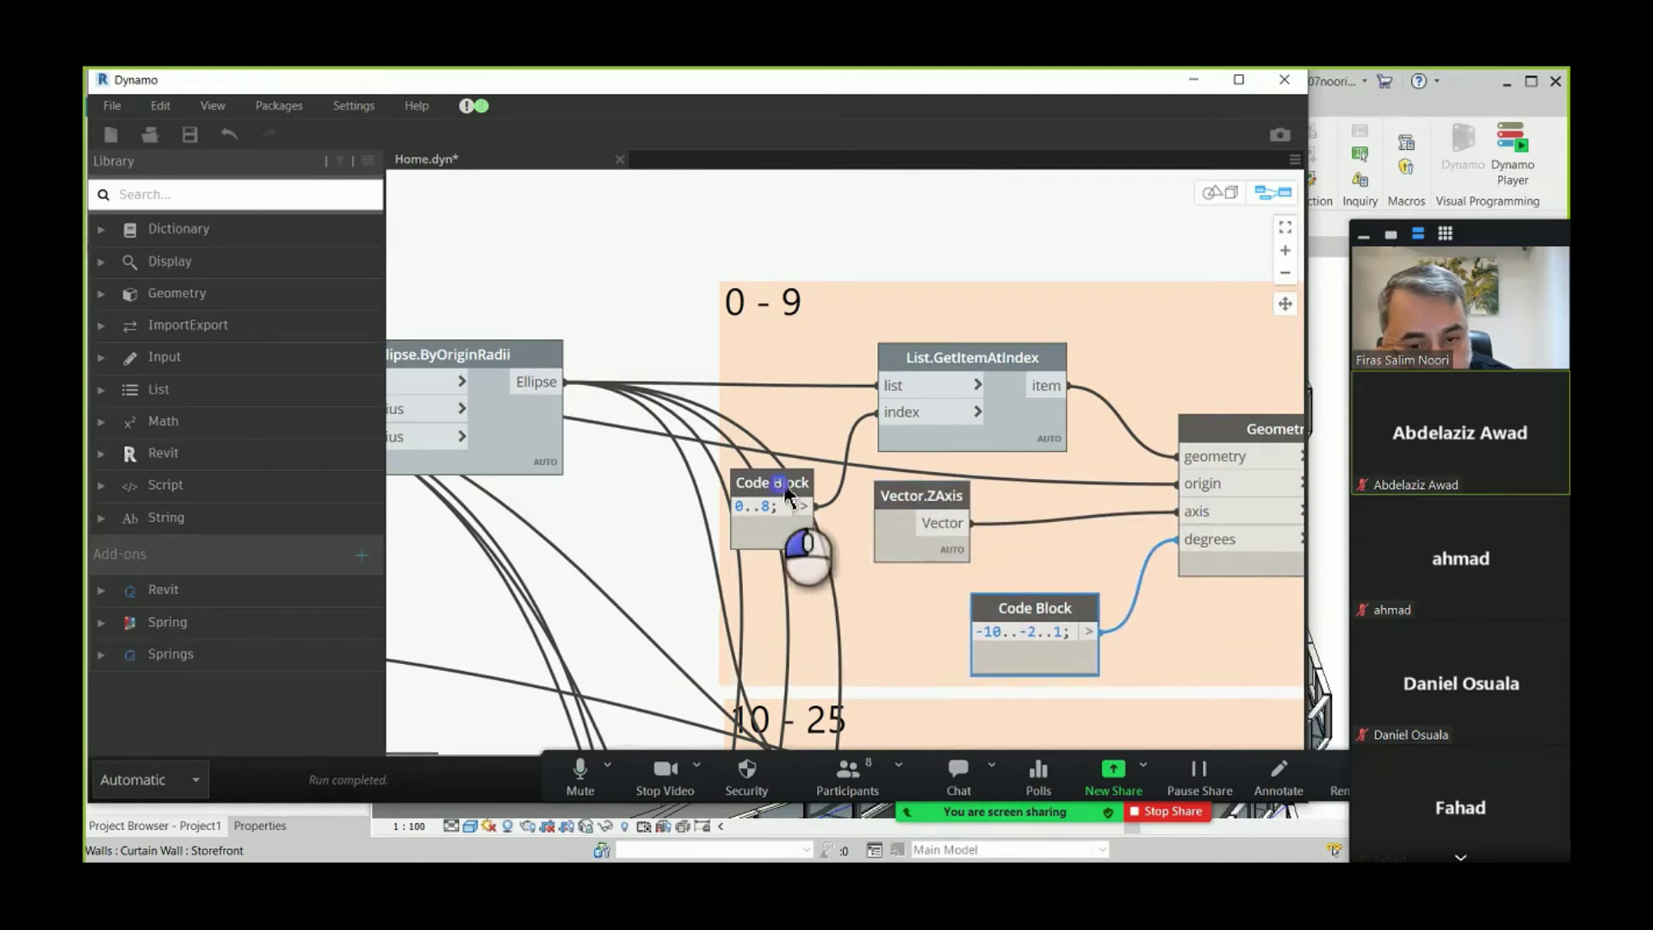
pyautogui.moveTo(785, 492); pyautogui.dragTo(772, 487)
pyautogui.scroll(-2, 1093, 430)
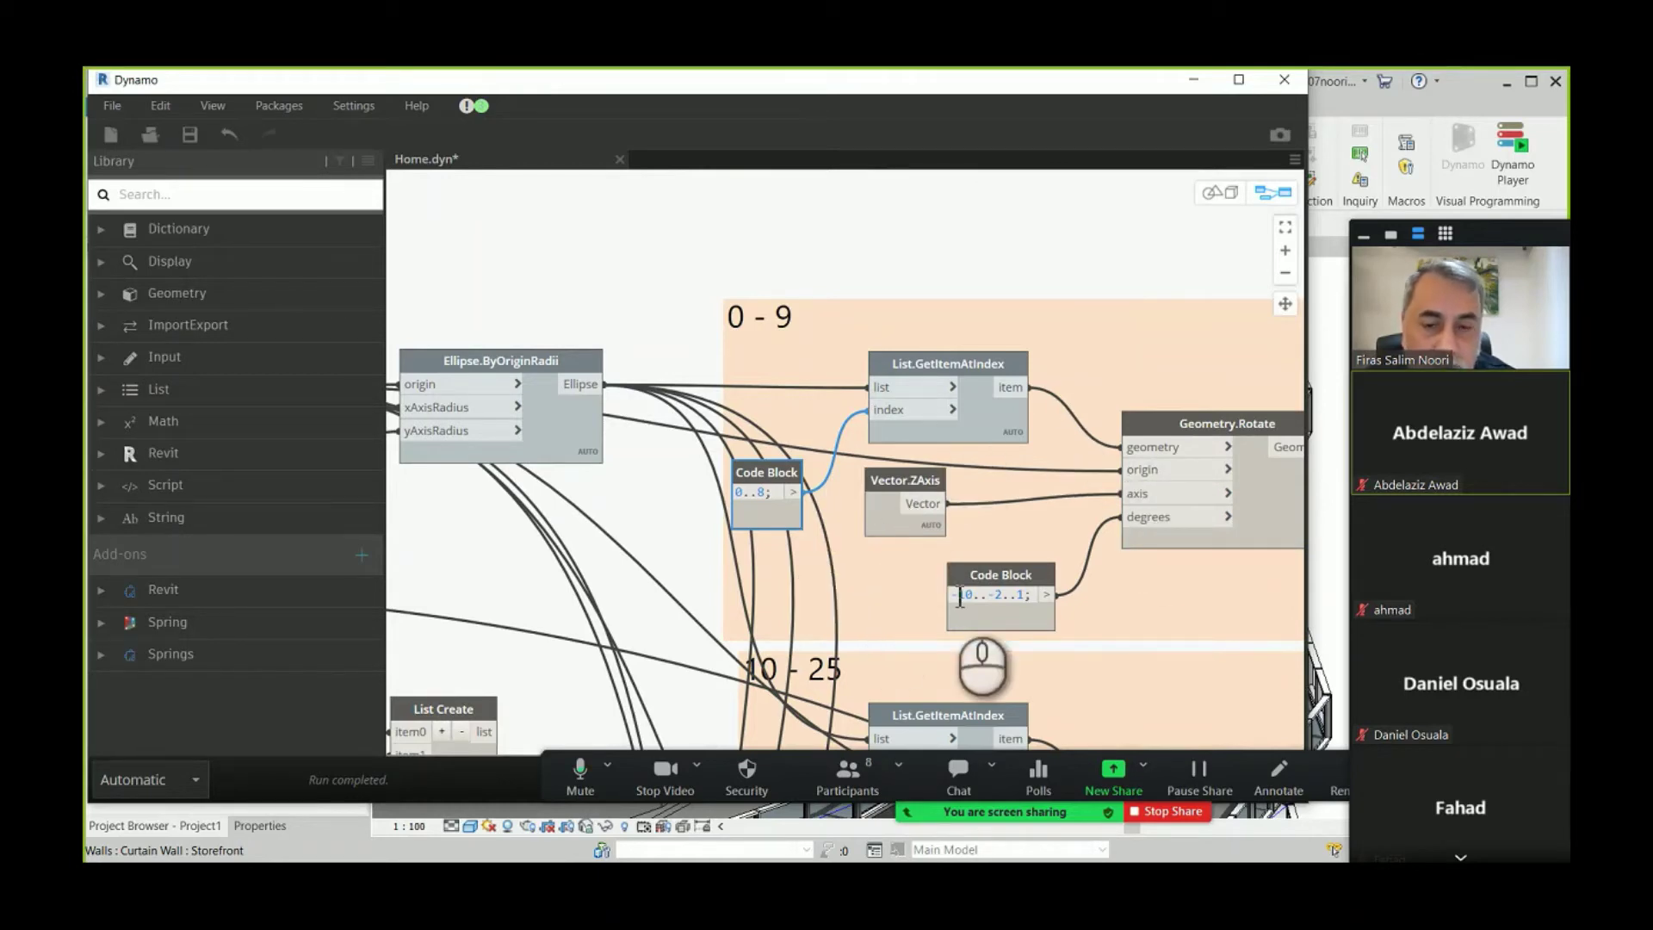
# - Select all five rotation groups of the upper branch together, starting from the 0 - 9 group
pyautogui.scroll(-10, 760, 369)
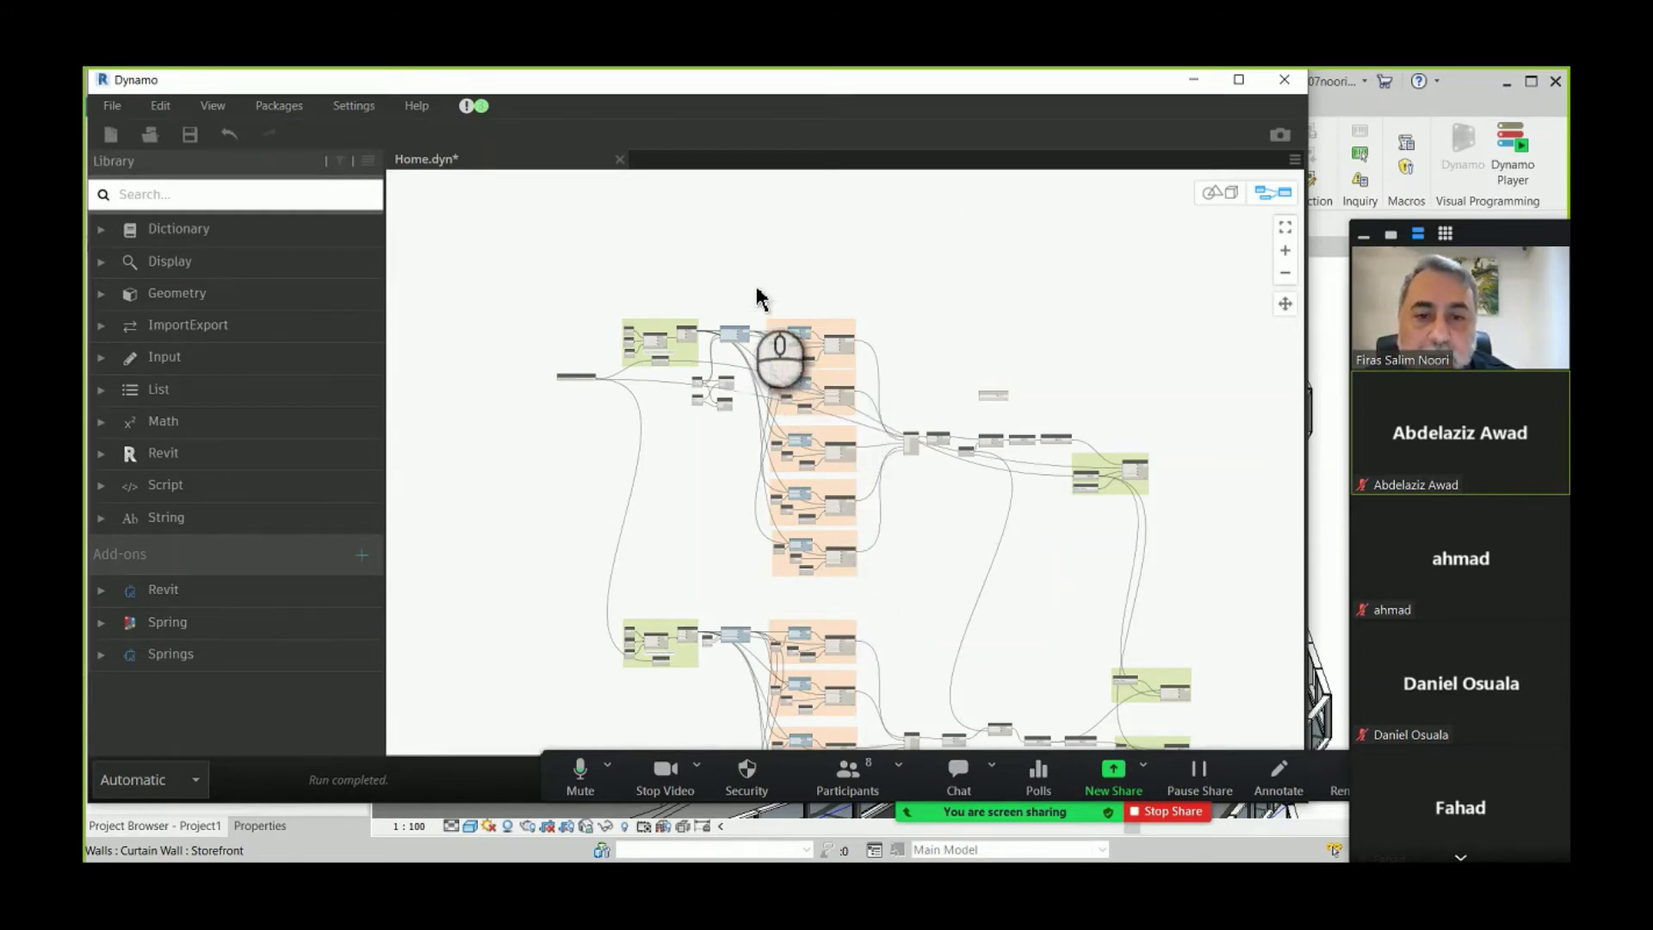
pyautogui.moveTo(753, 277); pyautogui.dragTo(880, 614)
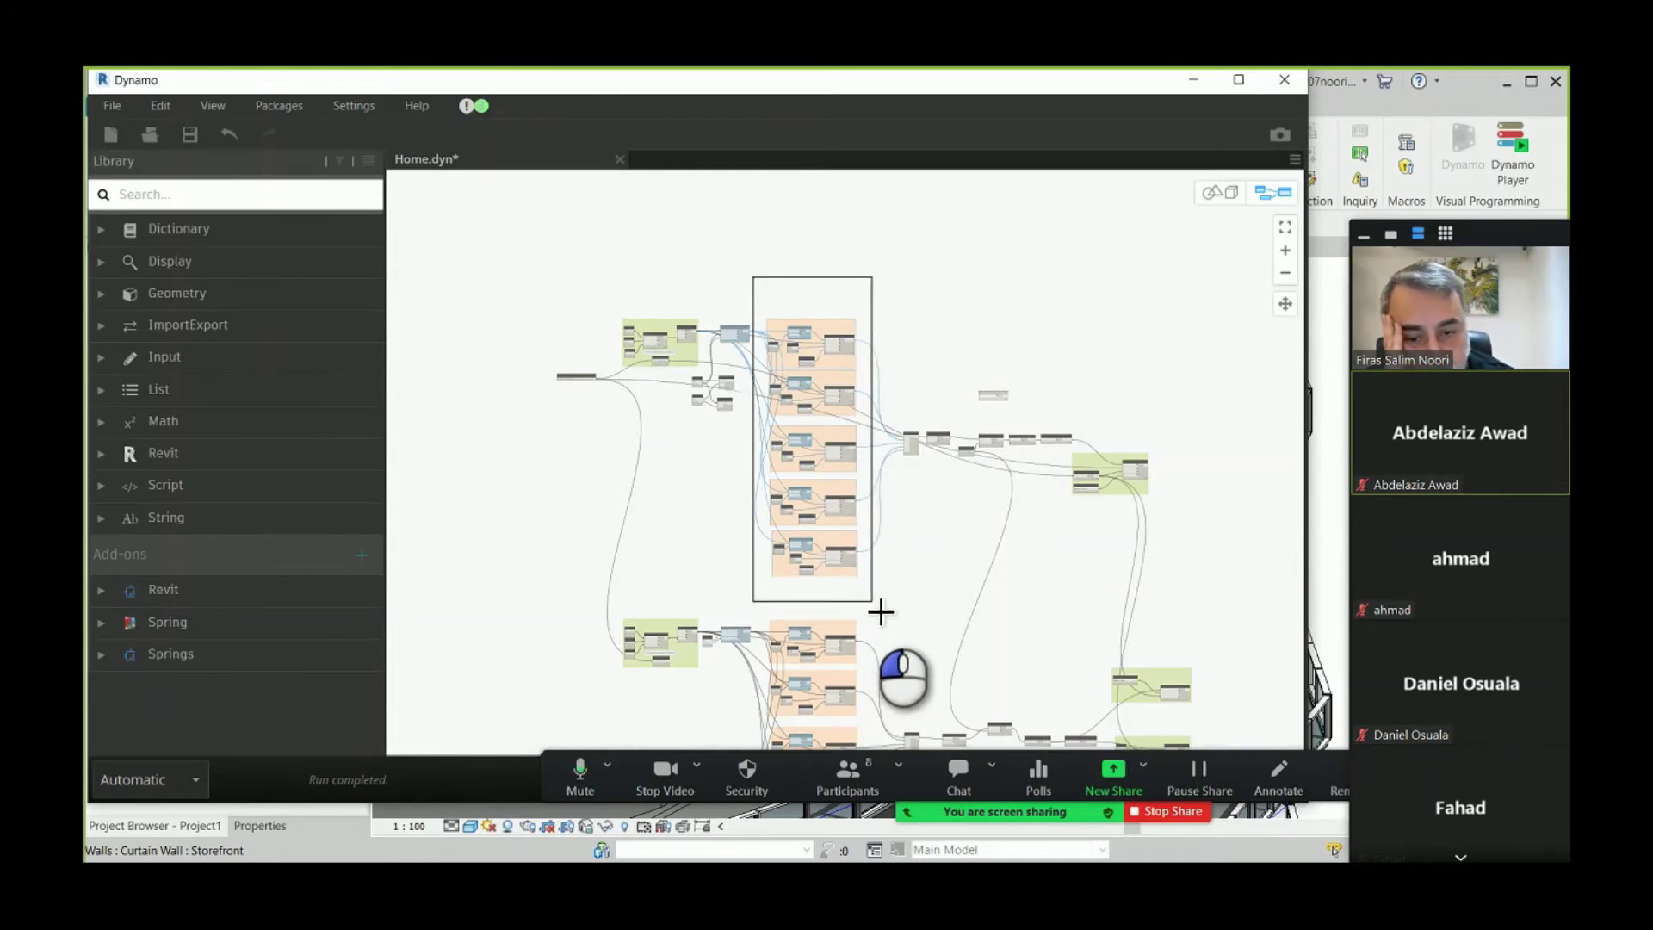
pyautogui.scroll(2, 822, 397)
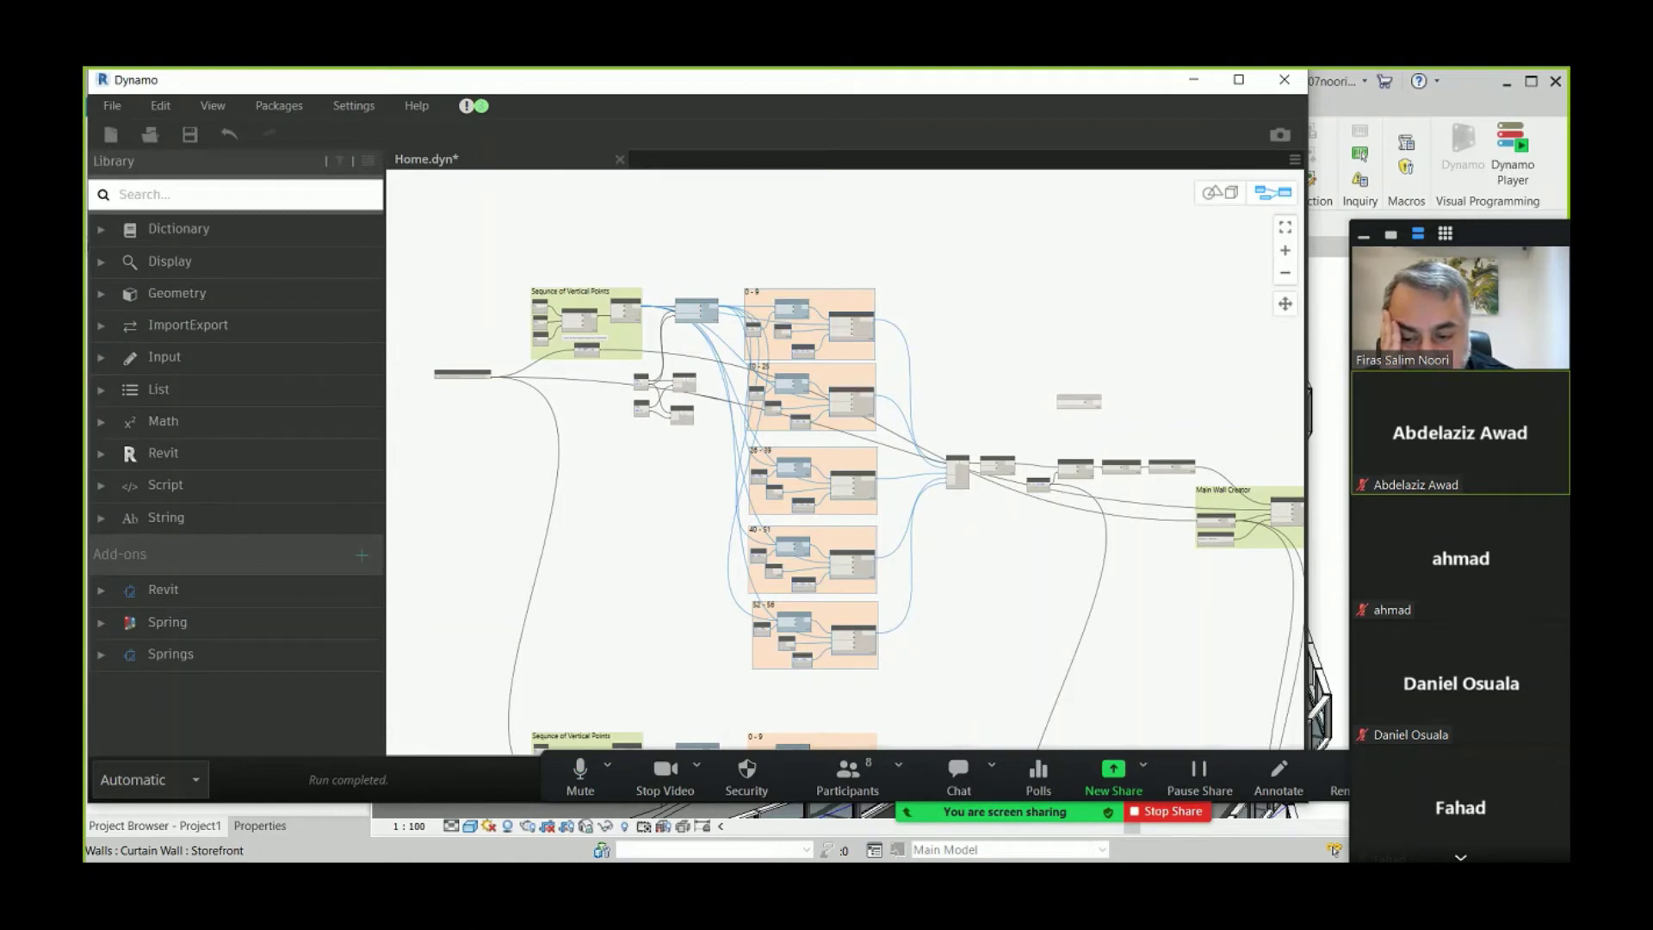
# - Compare the degree ranges of the 0 - 9, 10 - 25 and 26 - 39 groups with the rotation code blocks in Absolute Tower_Final 1.JPG
pyautogui.moveTo(1063, 878)
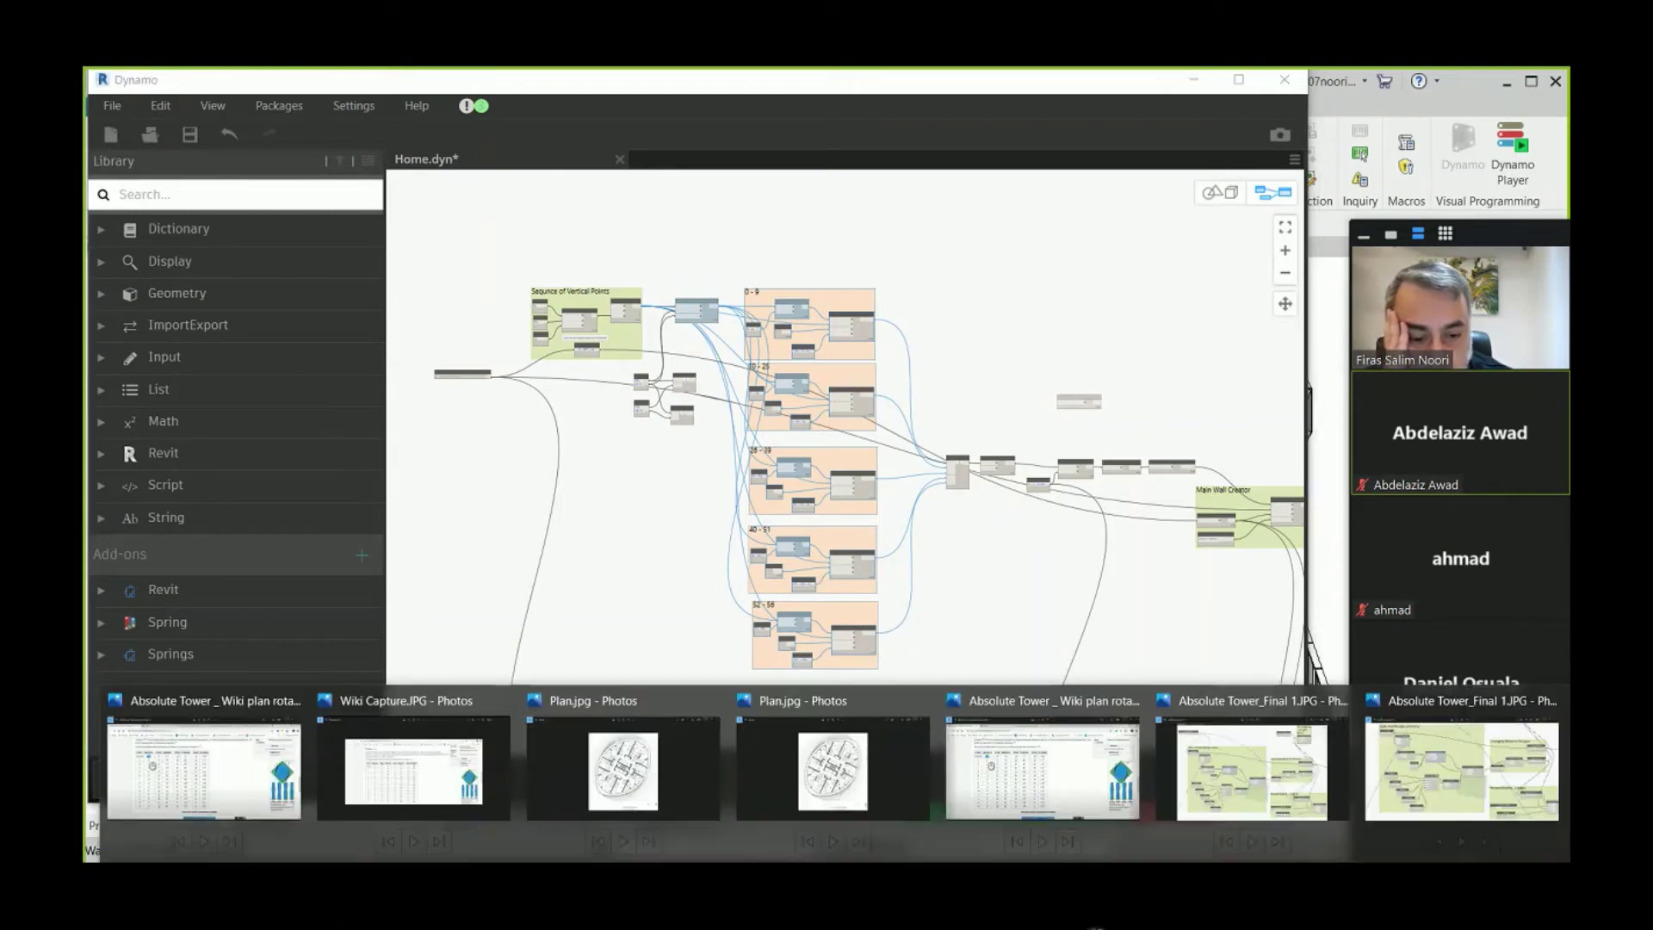
pyautogui.click(1464, 822)
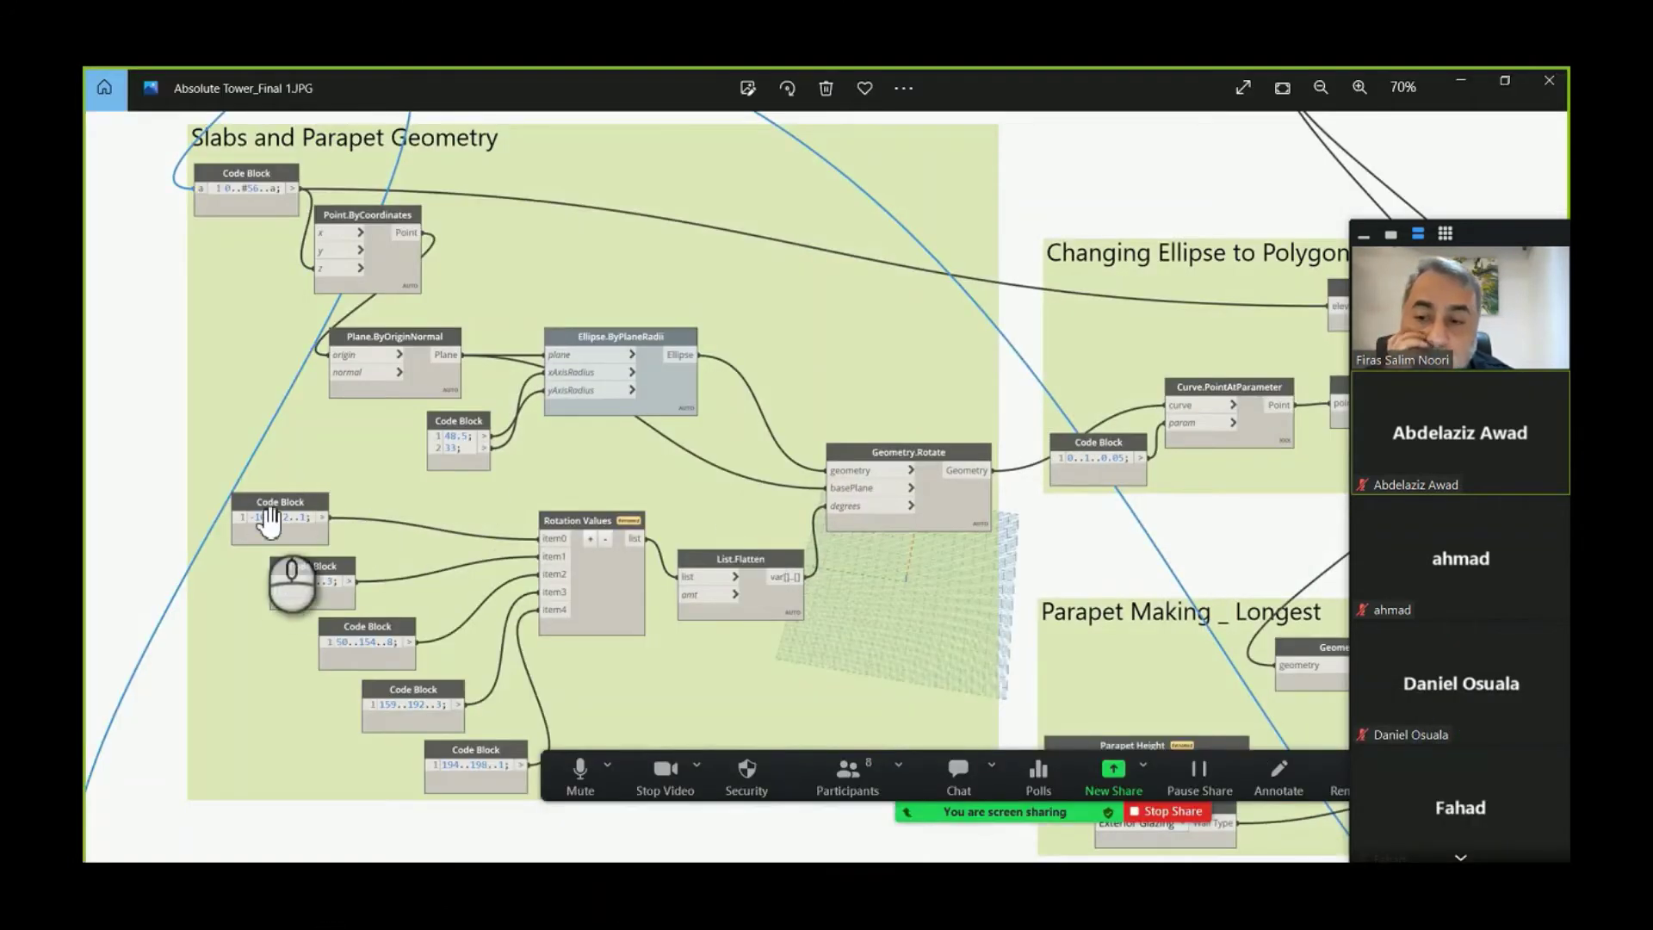
pyautogui.moveTo(287, 572); pyautogui.dragTo(316, 380)
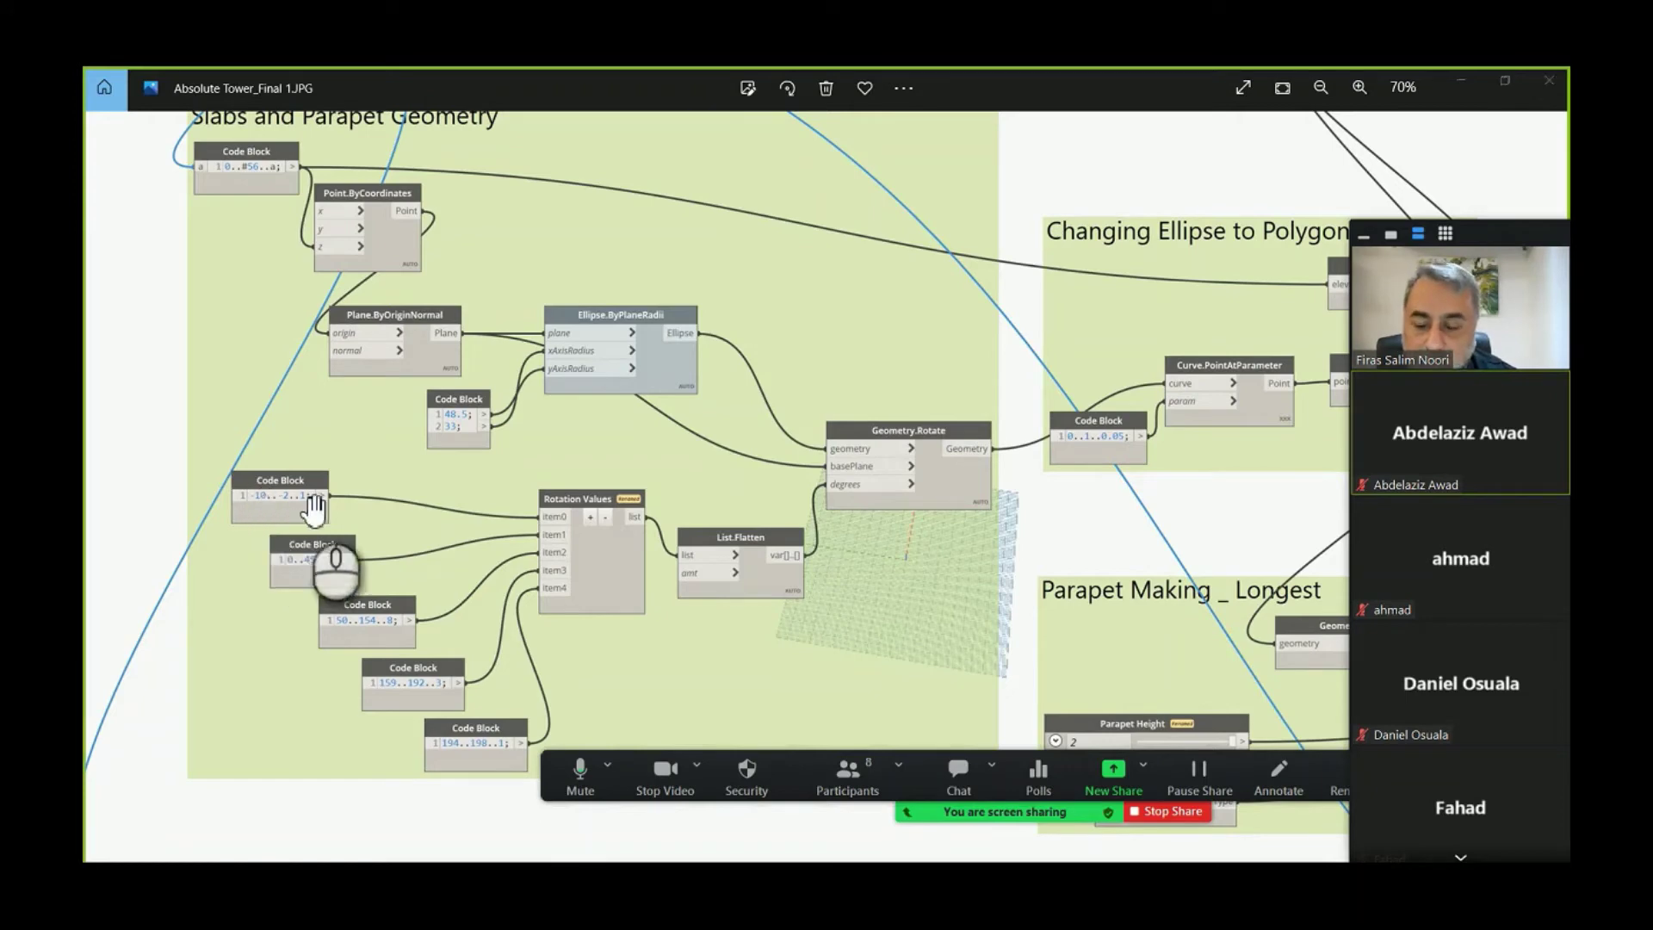
pyautogui.hotkey('alt', 'Tab')
pyautogui.scroll(6, 858, 467)
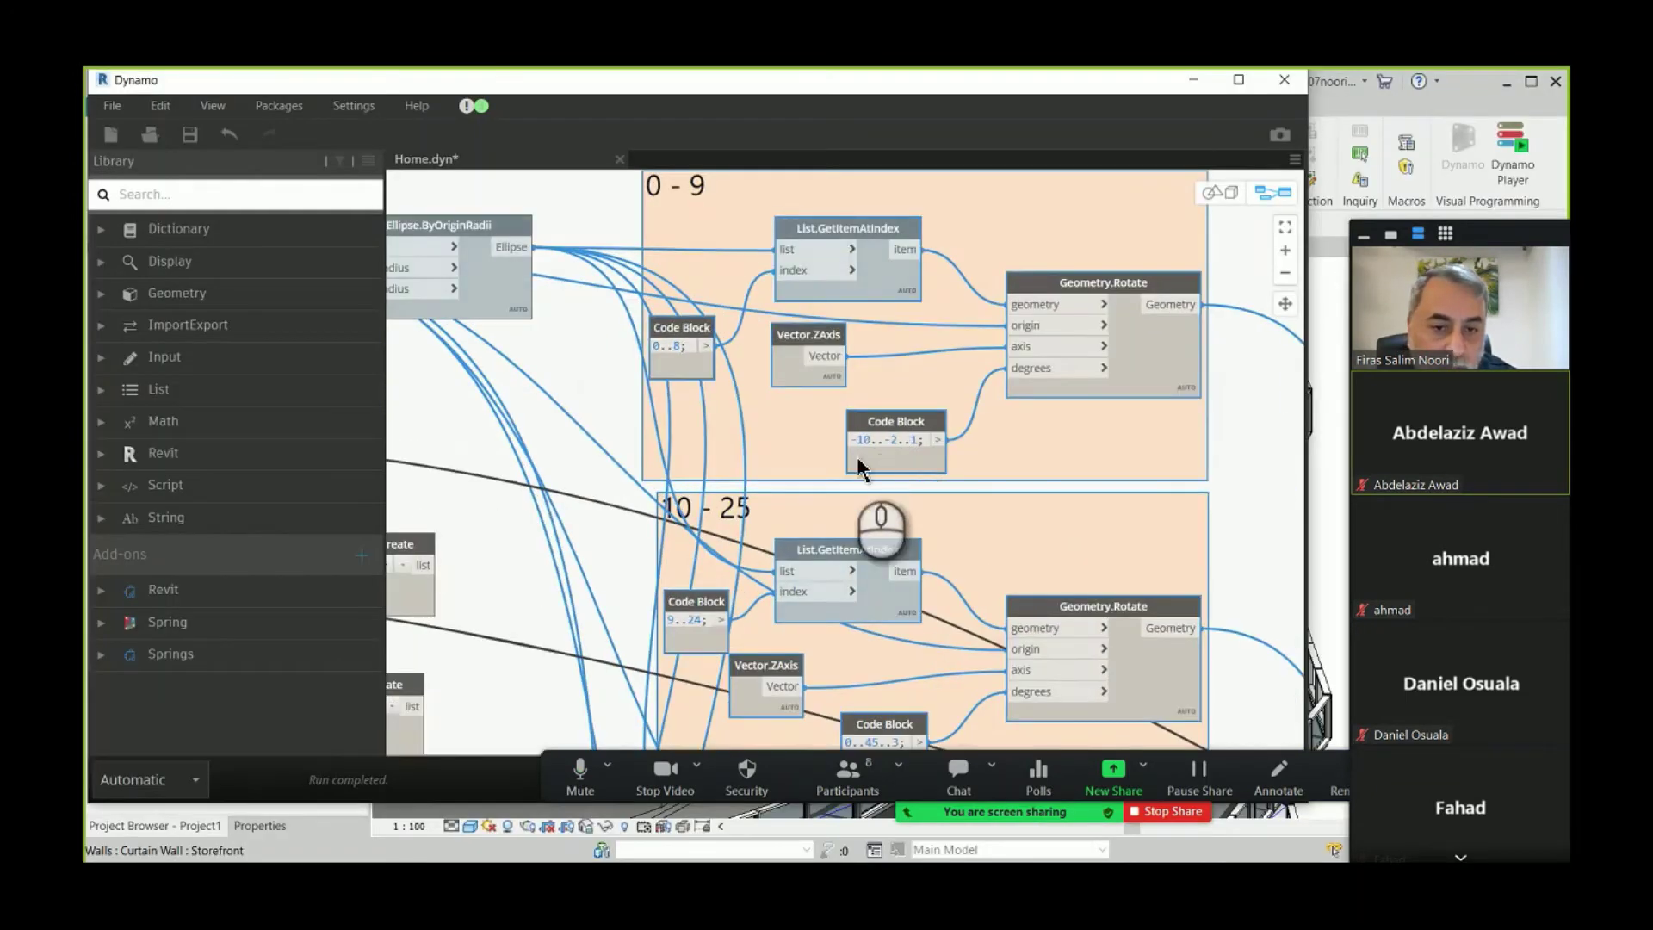
pyautogui.moveTo(858, 481); pyautogui.dragTo(775, 297, button='middle')
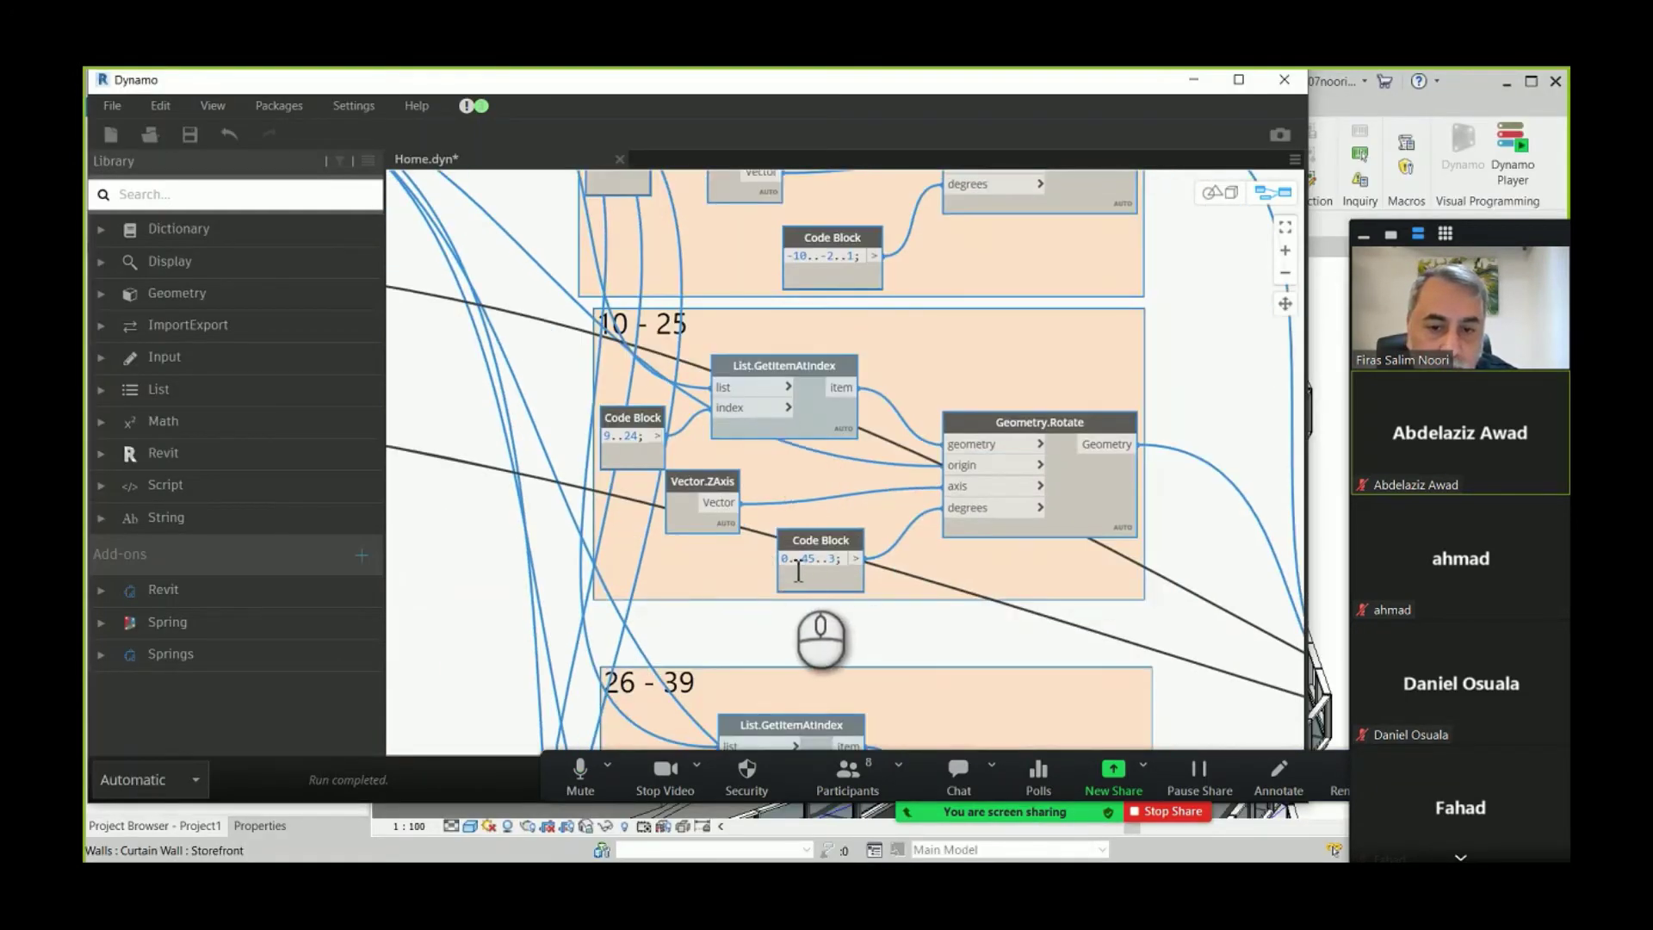
pyautogui.hotkey('alt', 'Tab')
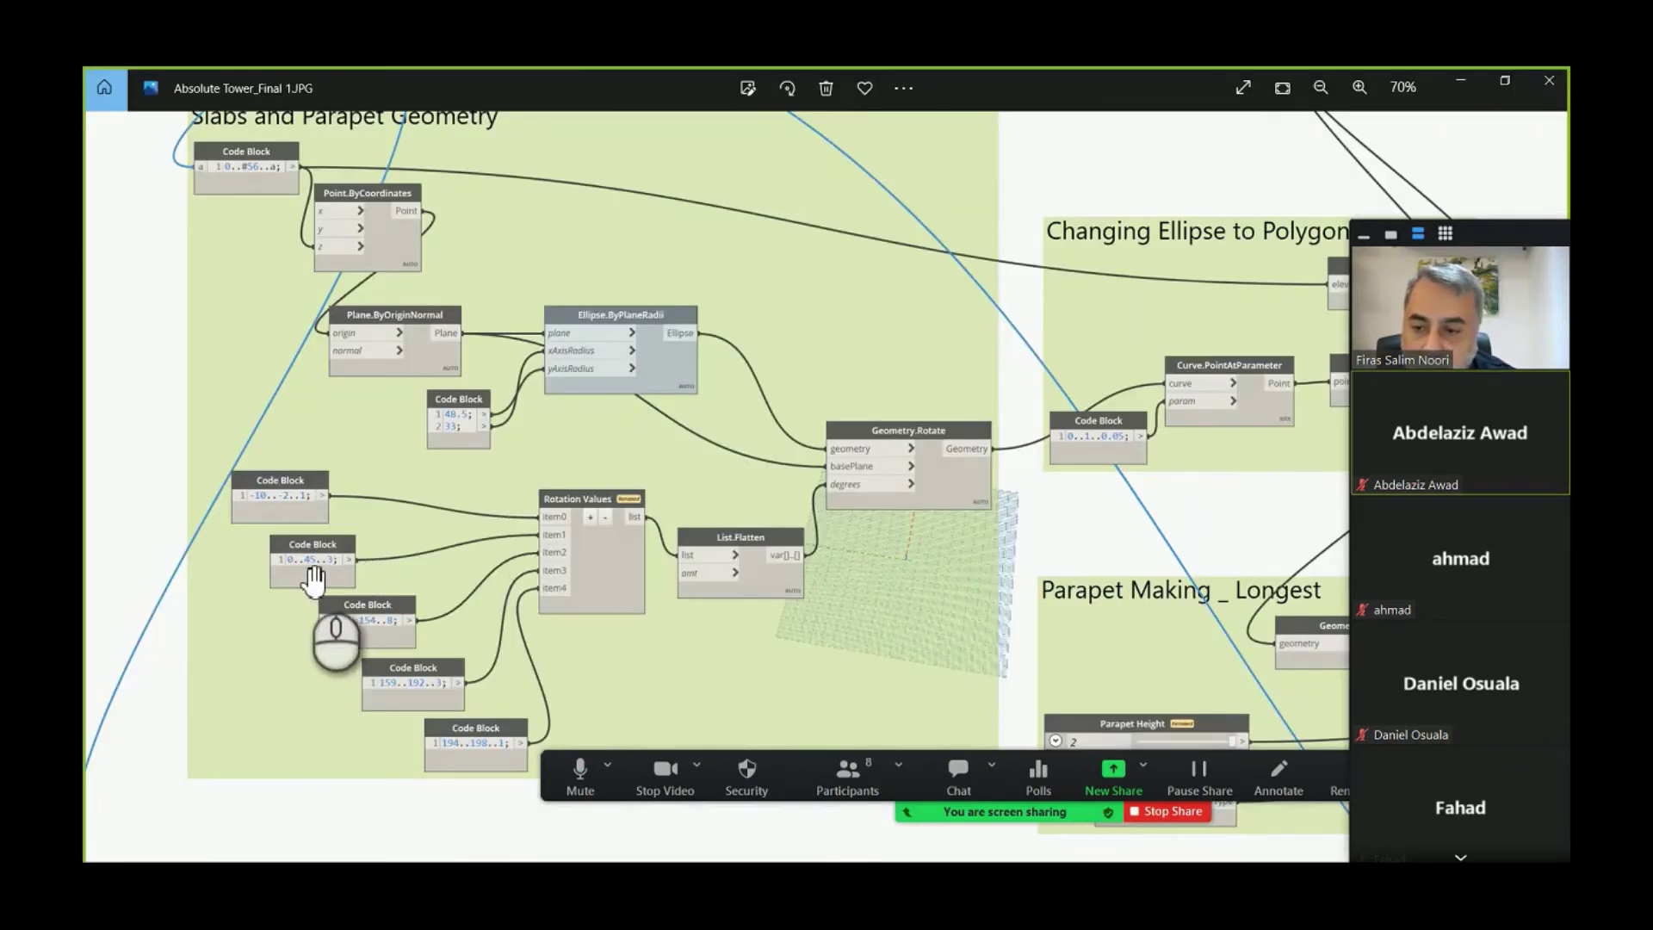
pyautogui.hotkey('alt', 'Tab')
pyautogui.moveTo(826, 740); pyautogui.dragTo(761, 516, button='middle')
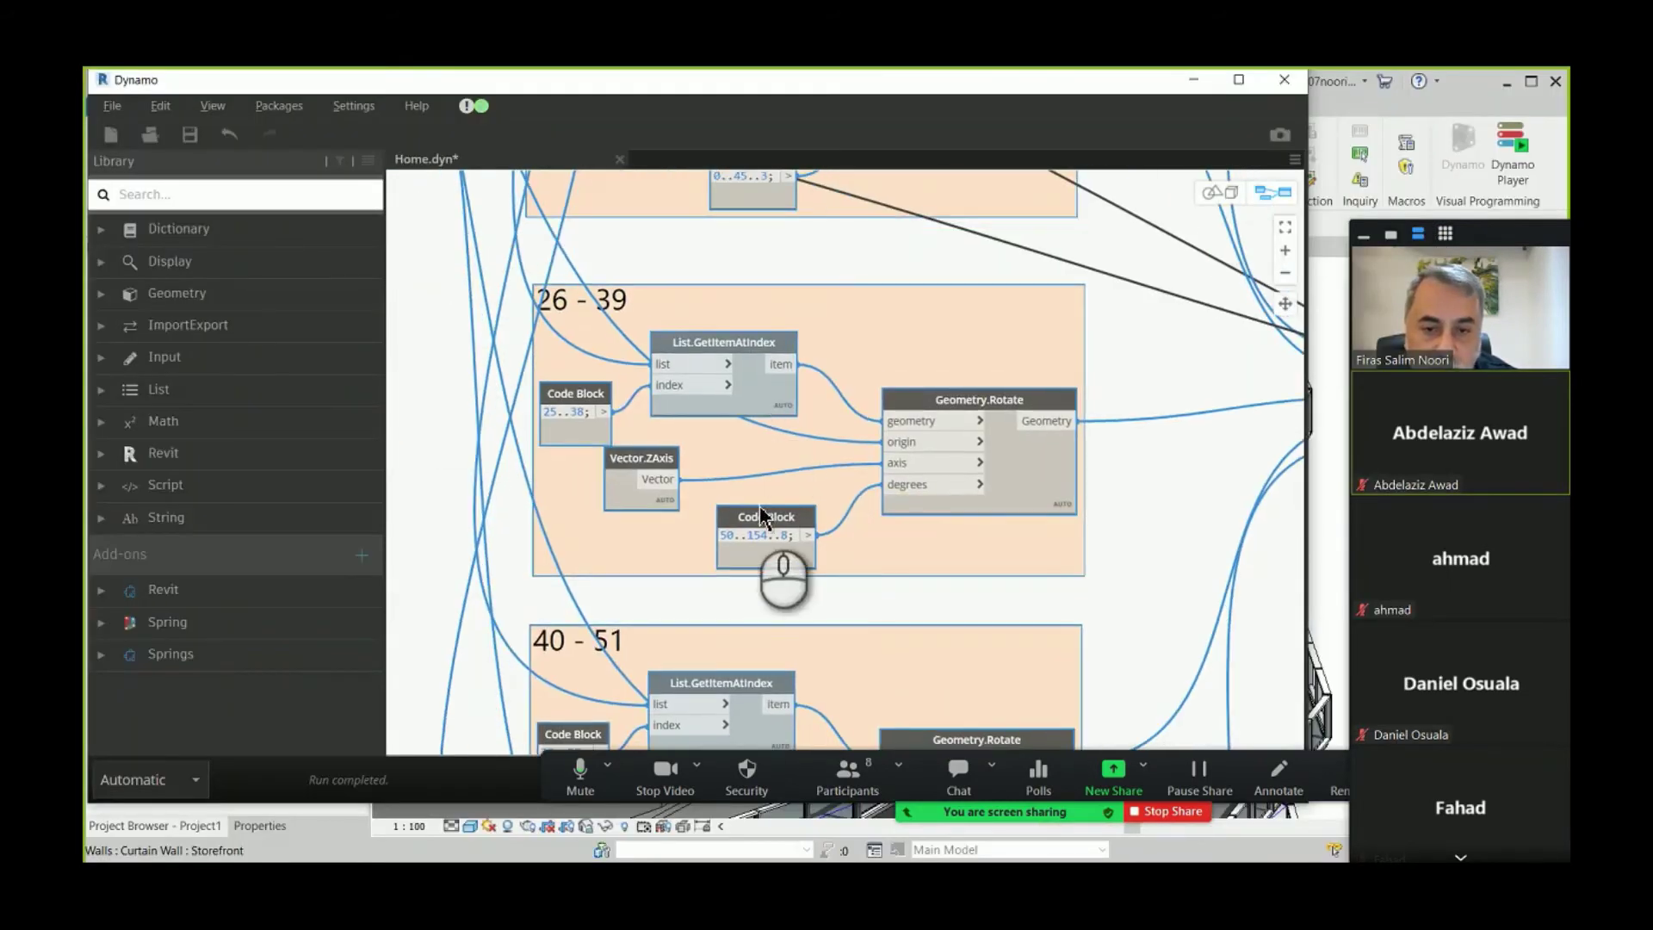
pyautogui.hotkey('alt', 'Tab')
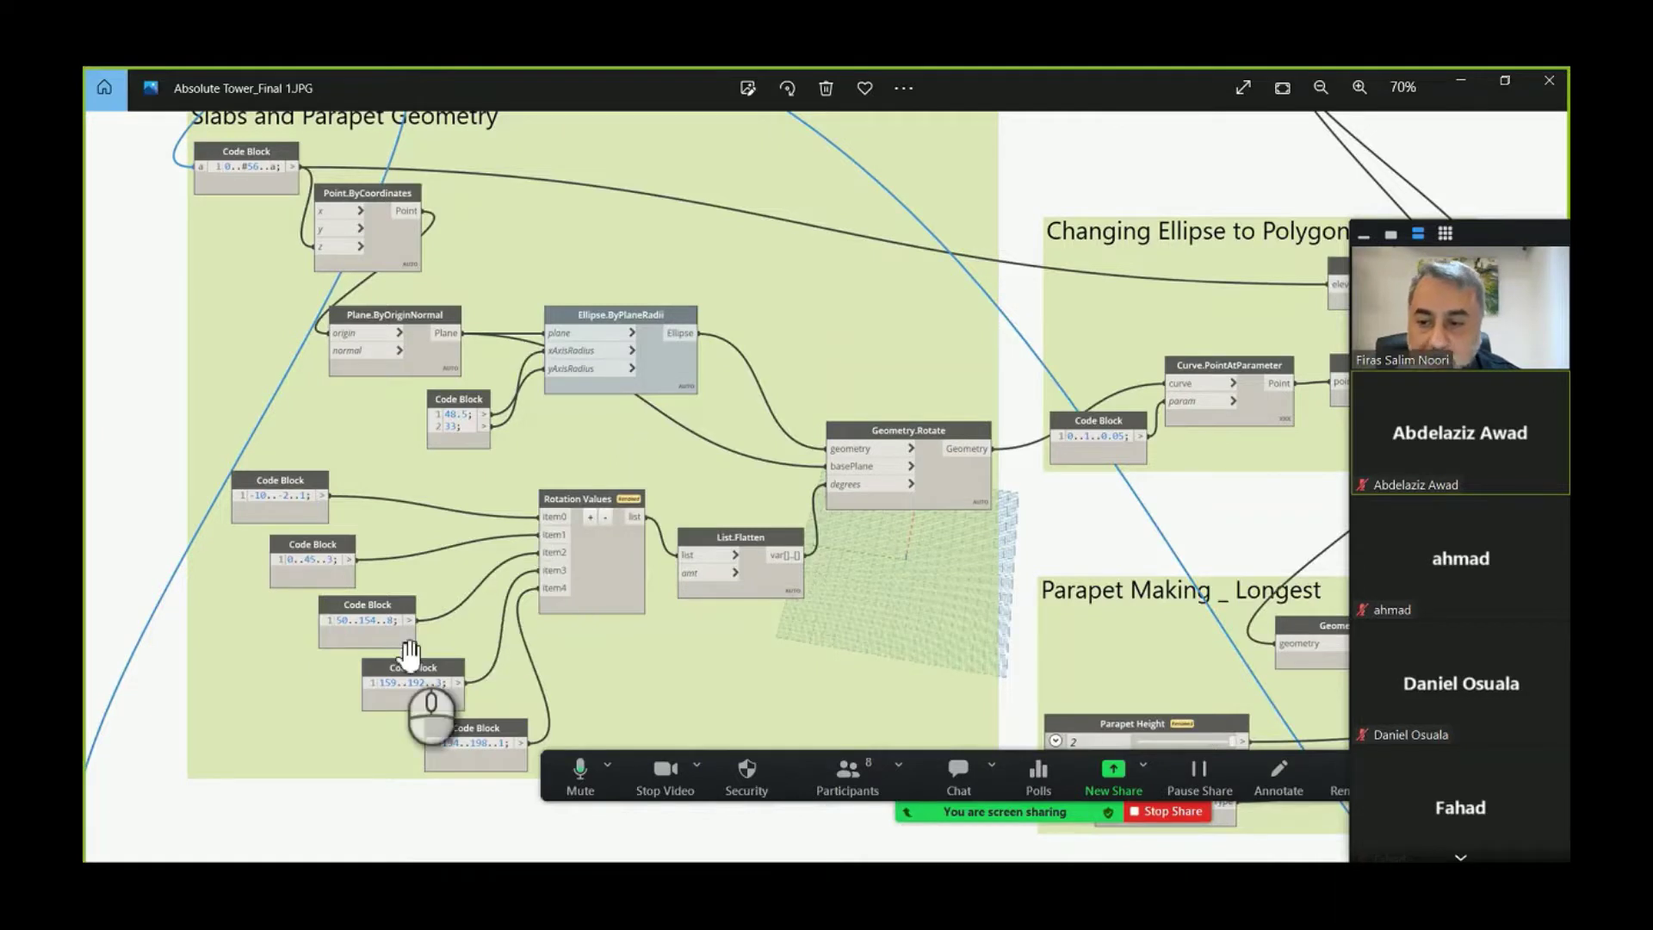
pyautogui.scroll(3, 379, 654)
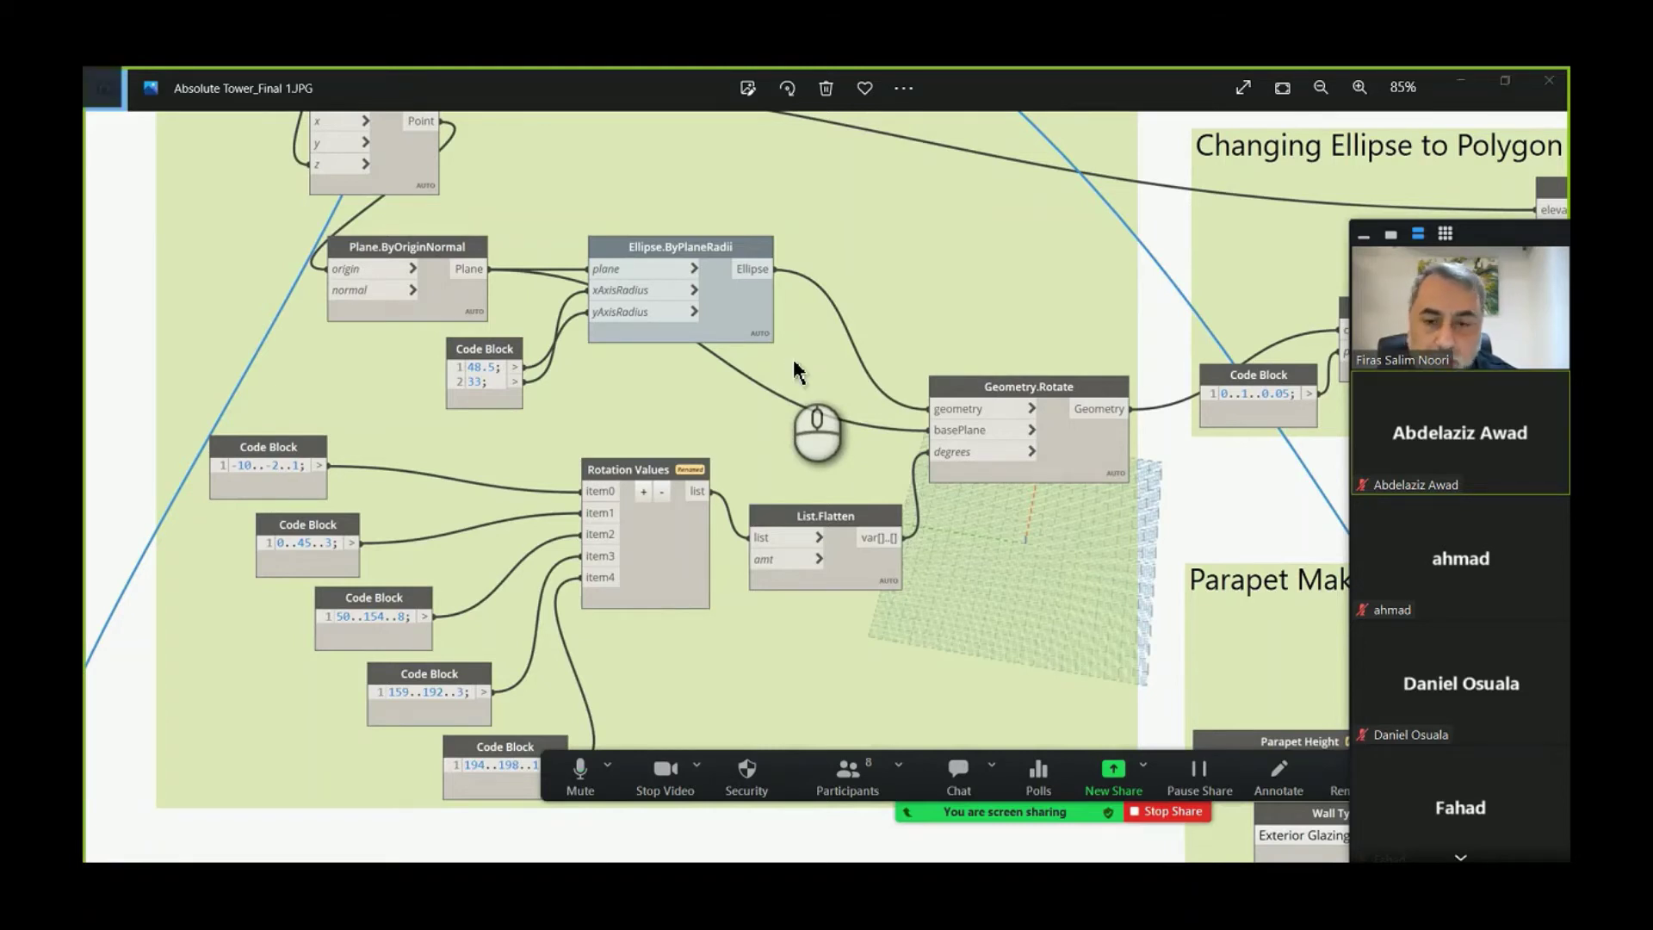
# - Return to the Dynamo graph, select the 26 - 39 group's index code block and compare the group's index and rotation nodes with the reference image
pyautogui.hotkey('alt', 'Tab')
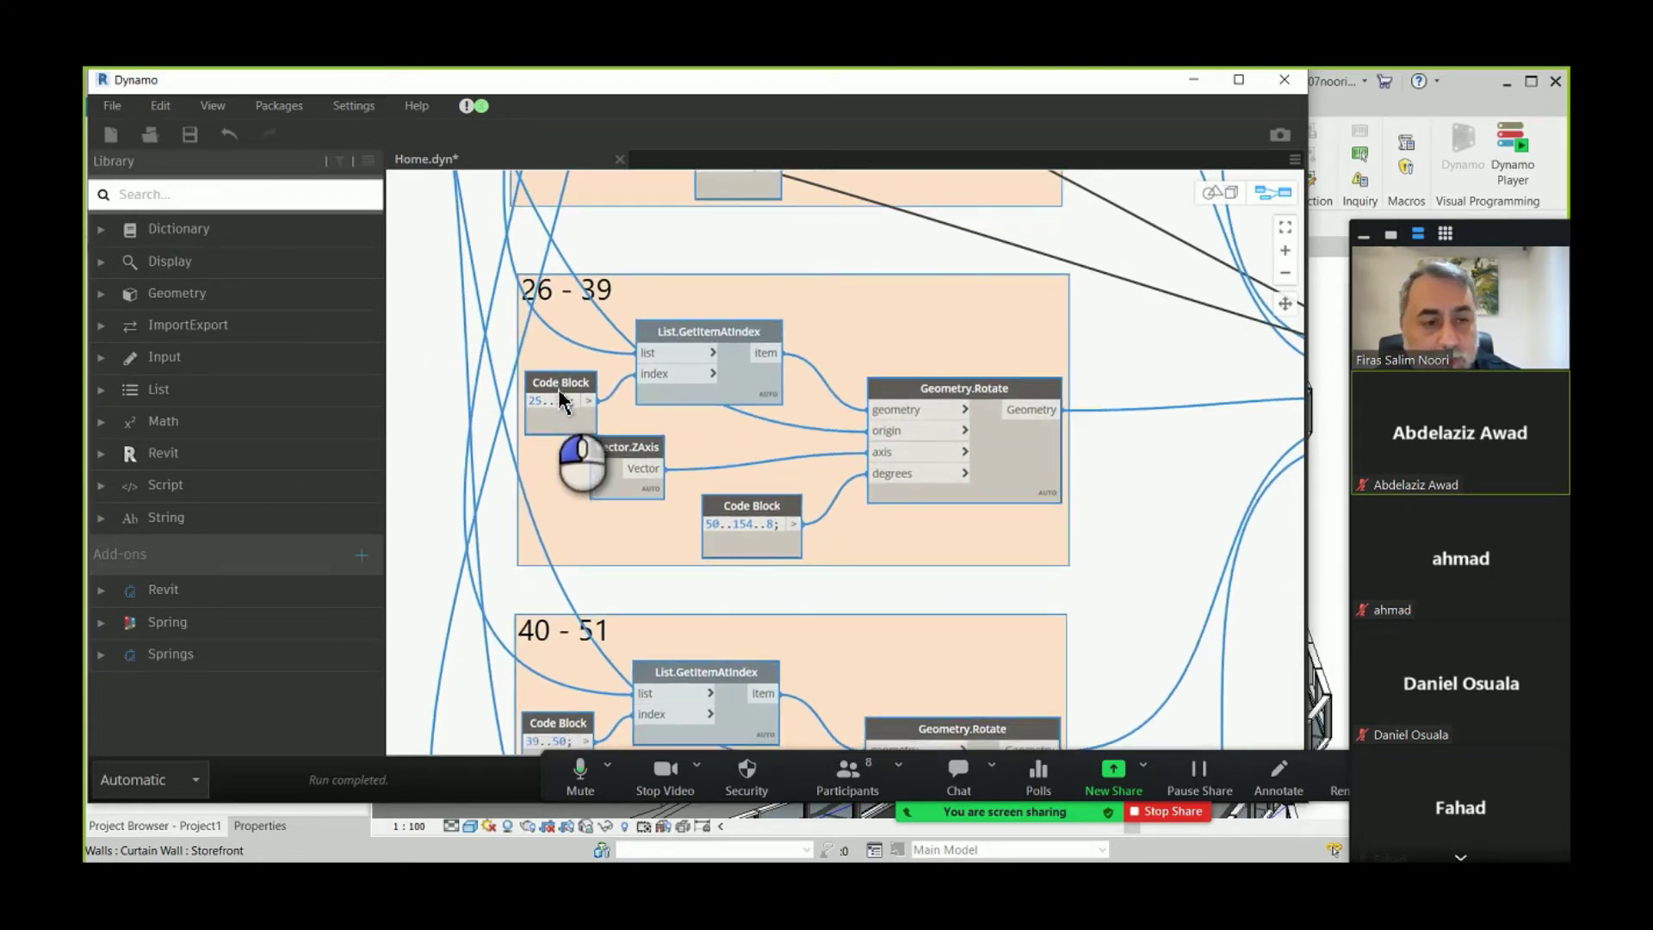
pyautogui.click(588, 424)
pyautogui.moveTo(558, 389); pyautogui.dragTo(596, 427, button='middle')
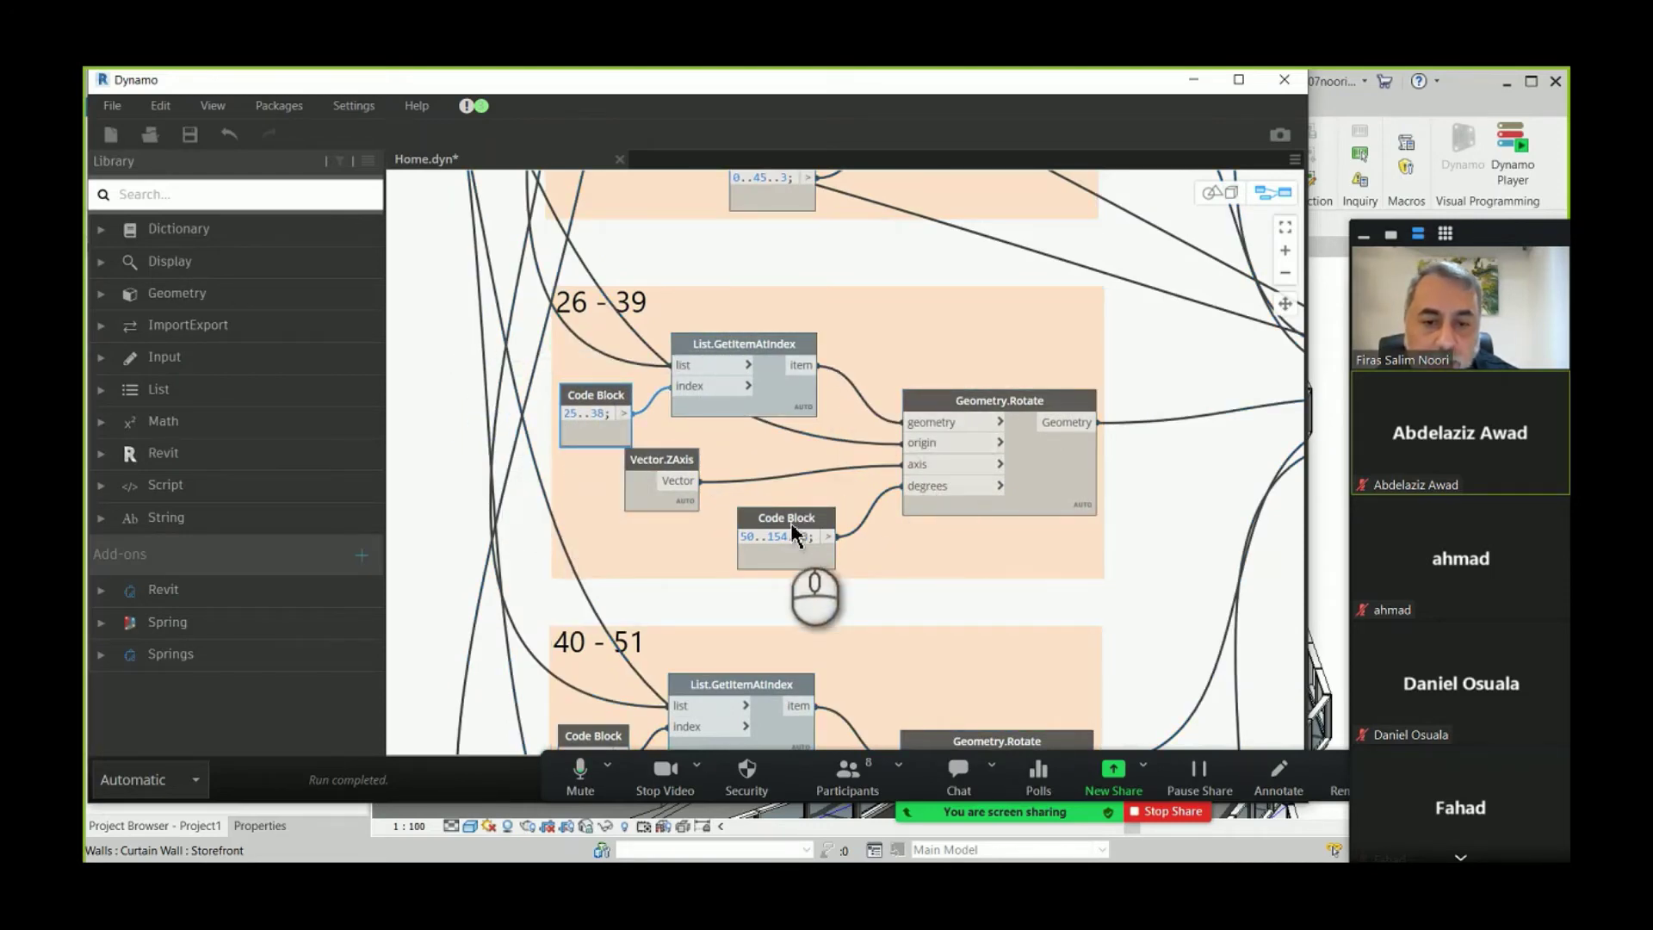
pyautogui.hotkey('alt', 'Tab')
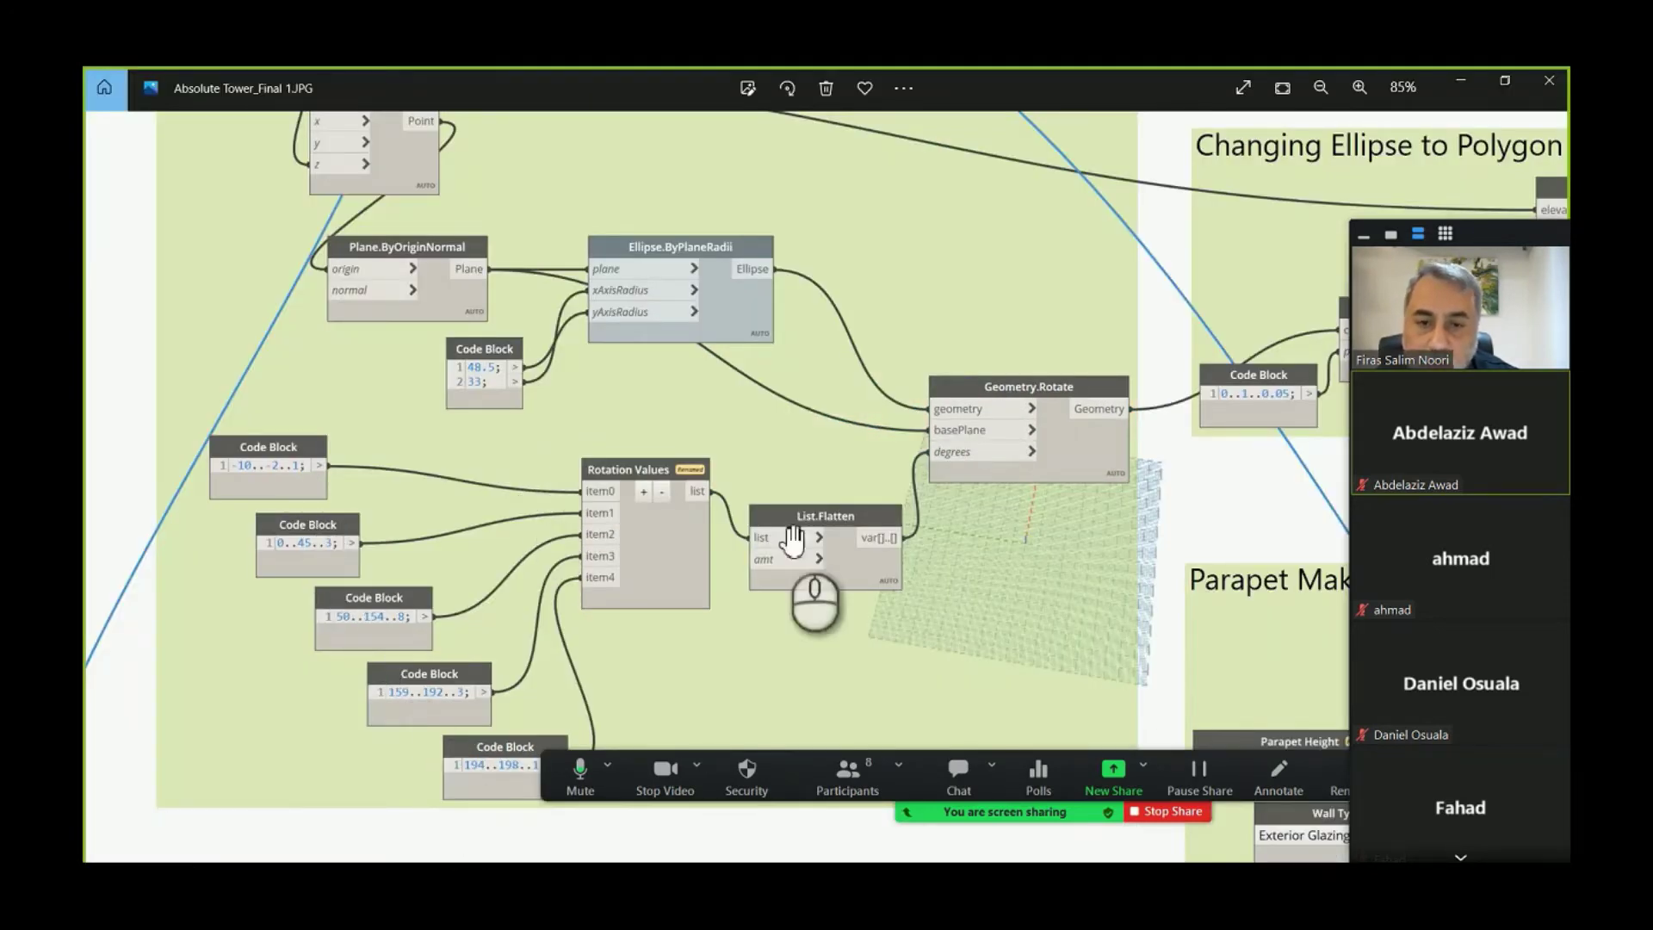
pyautogui.hotkey('alt', 'Tab')
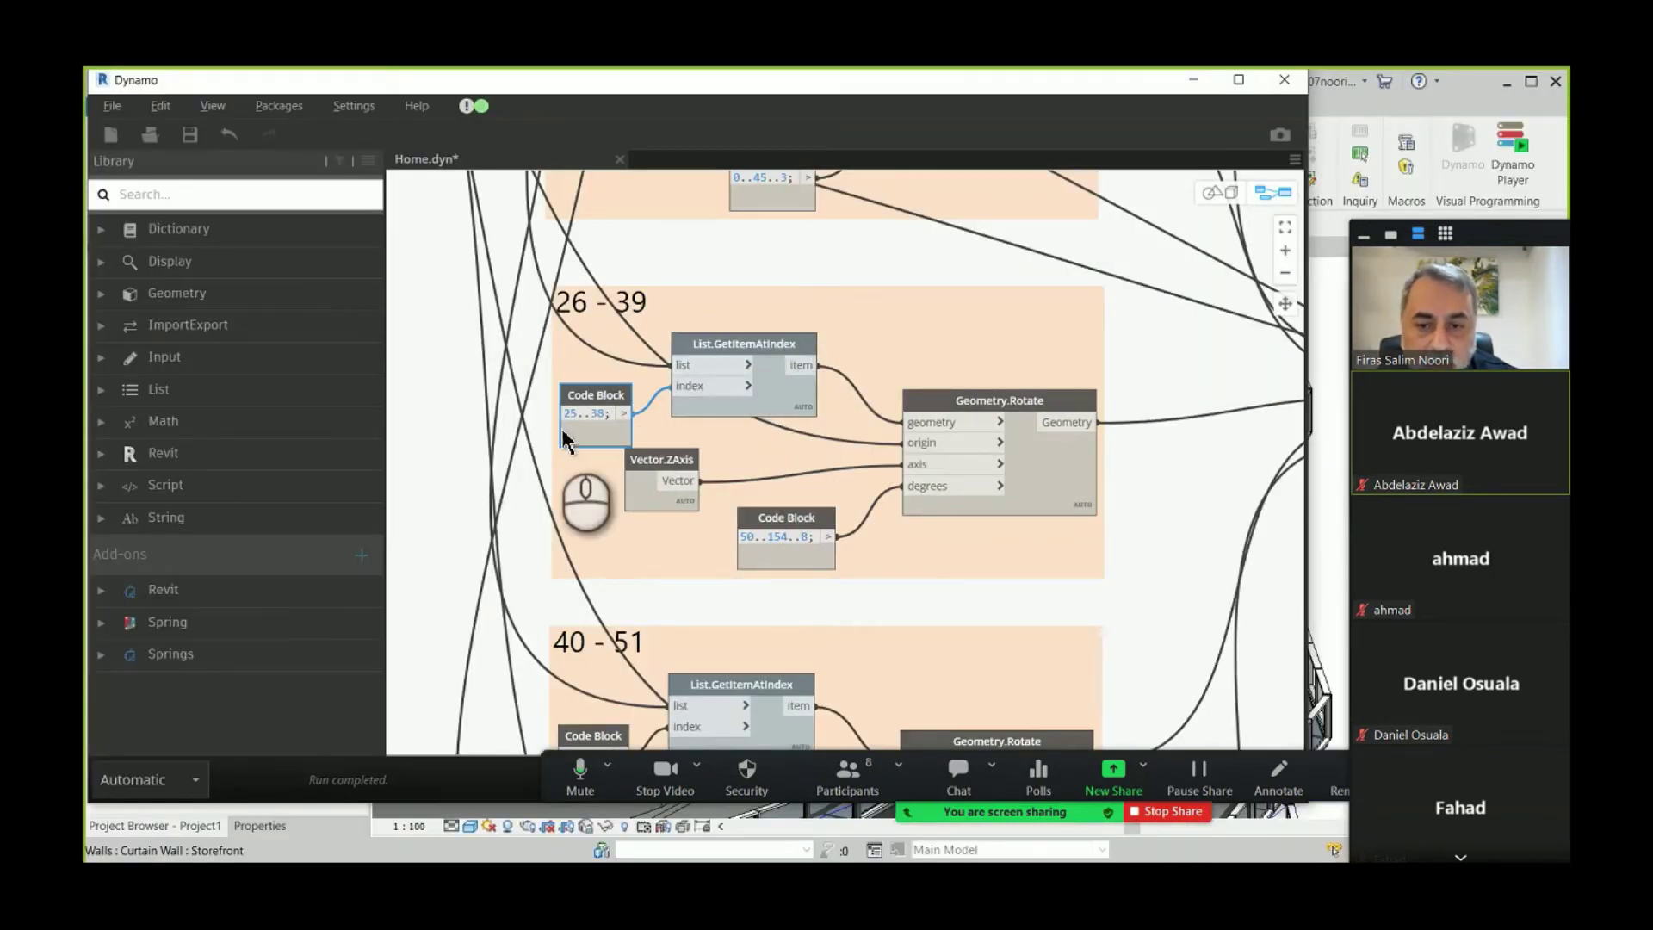
pyautogui.scroll(-3, 628, 459)
pyautogui.moveTo(731, 379); pyautogui.dragTo(760, 332, button='middle')
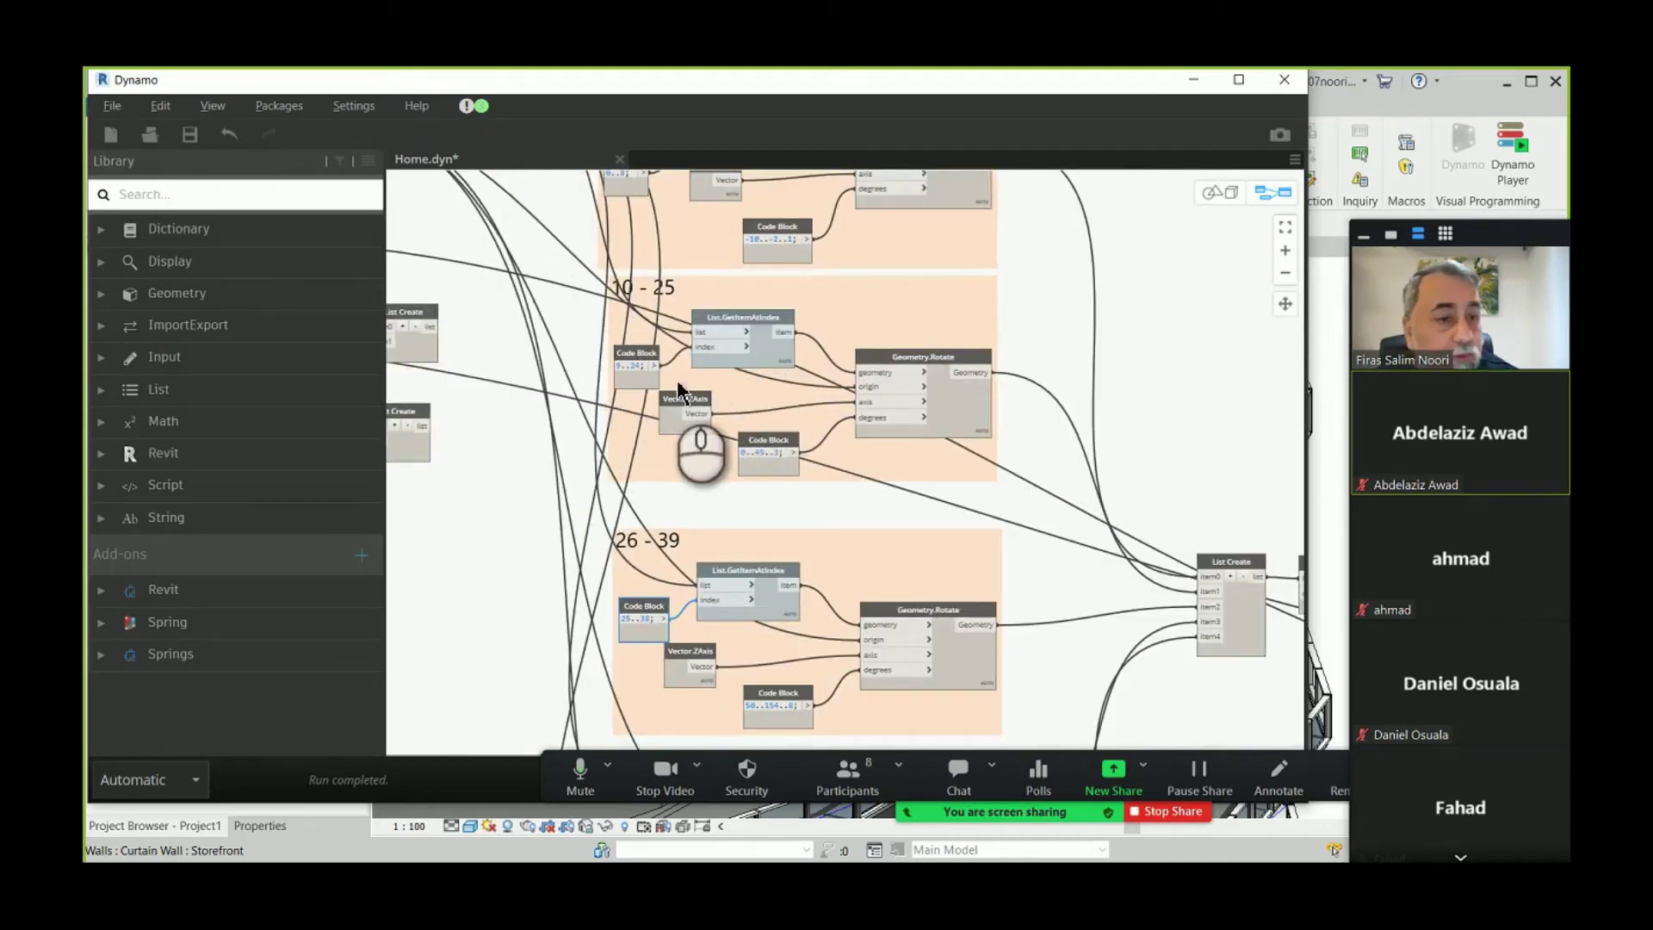
# - Switch back to Absolute Tower_Final 1.JPG and examine how the Slabs and Parapet Geometry group feeds the polygon, floor and parapet groups
pyautogui.hotkey('alt', 'Tab')
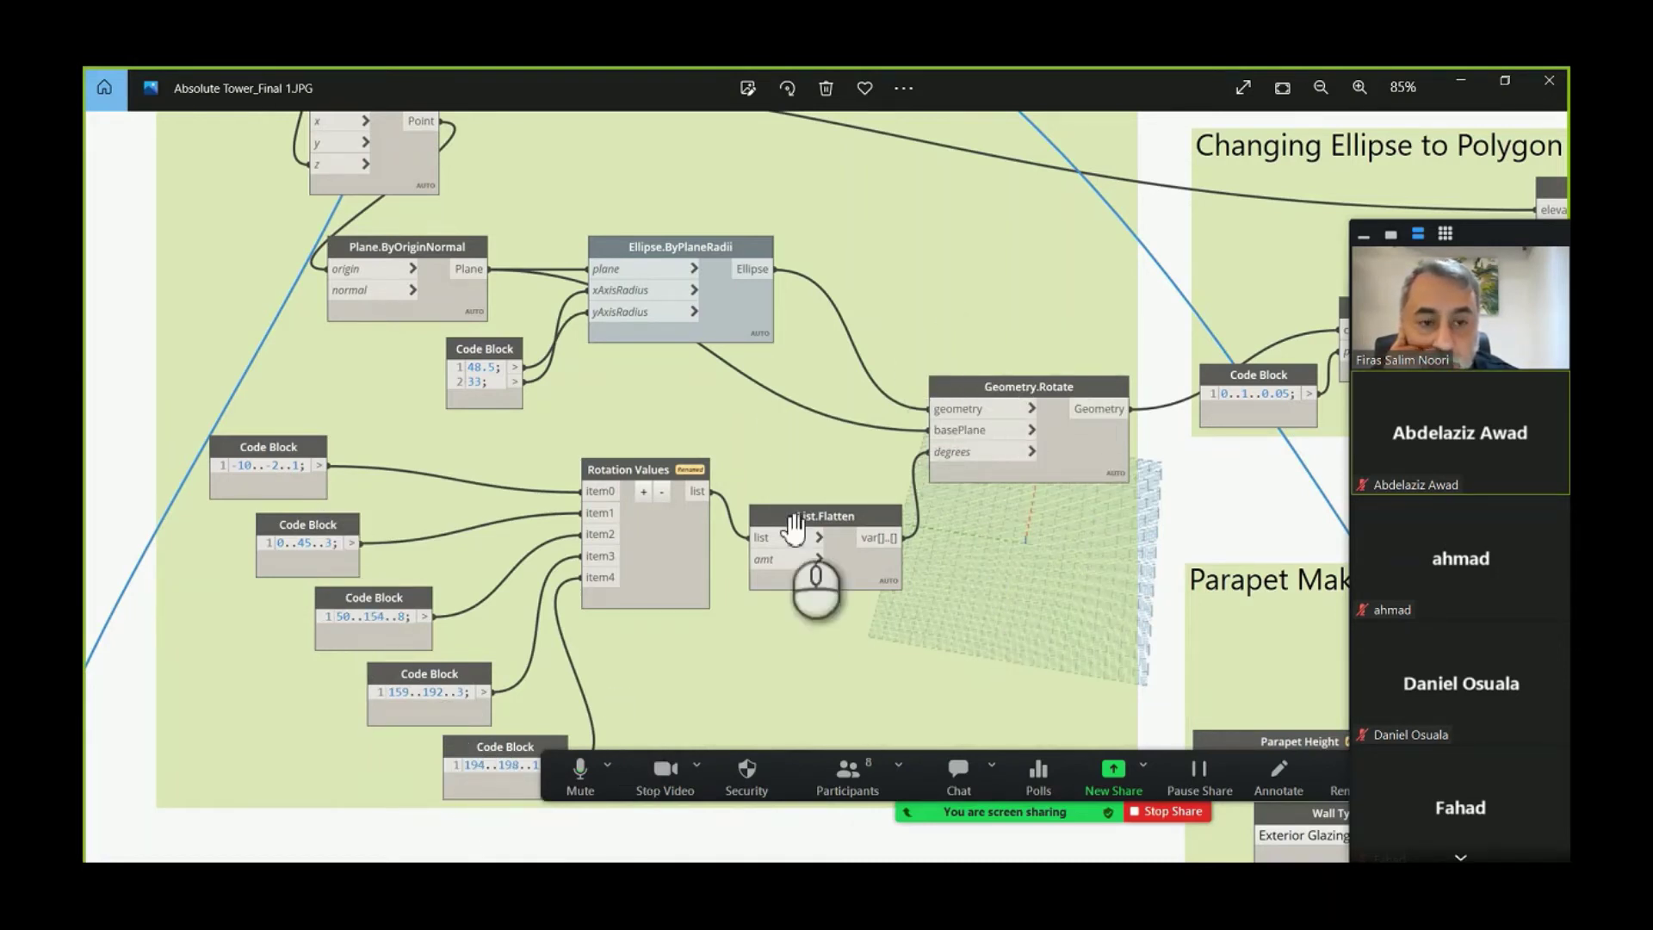
pyautogui.moveTo(988, 251); pyautogui.dragTo(709, 287)
pyautogui.scroll(-2, 710, 297)
pyautogui.scroll(-3, 710, 297)
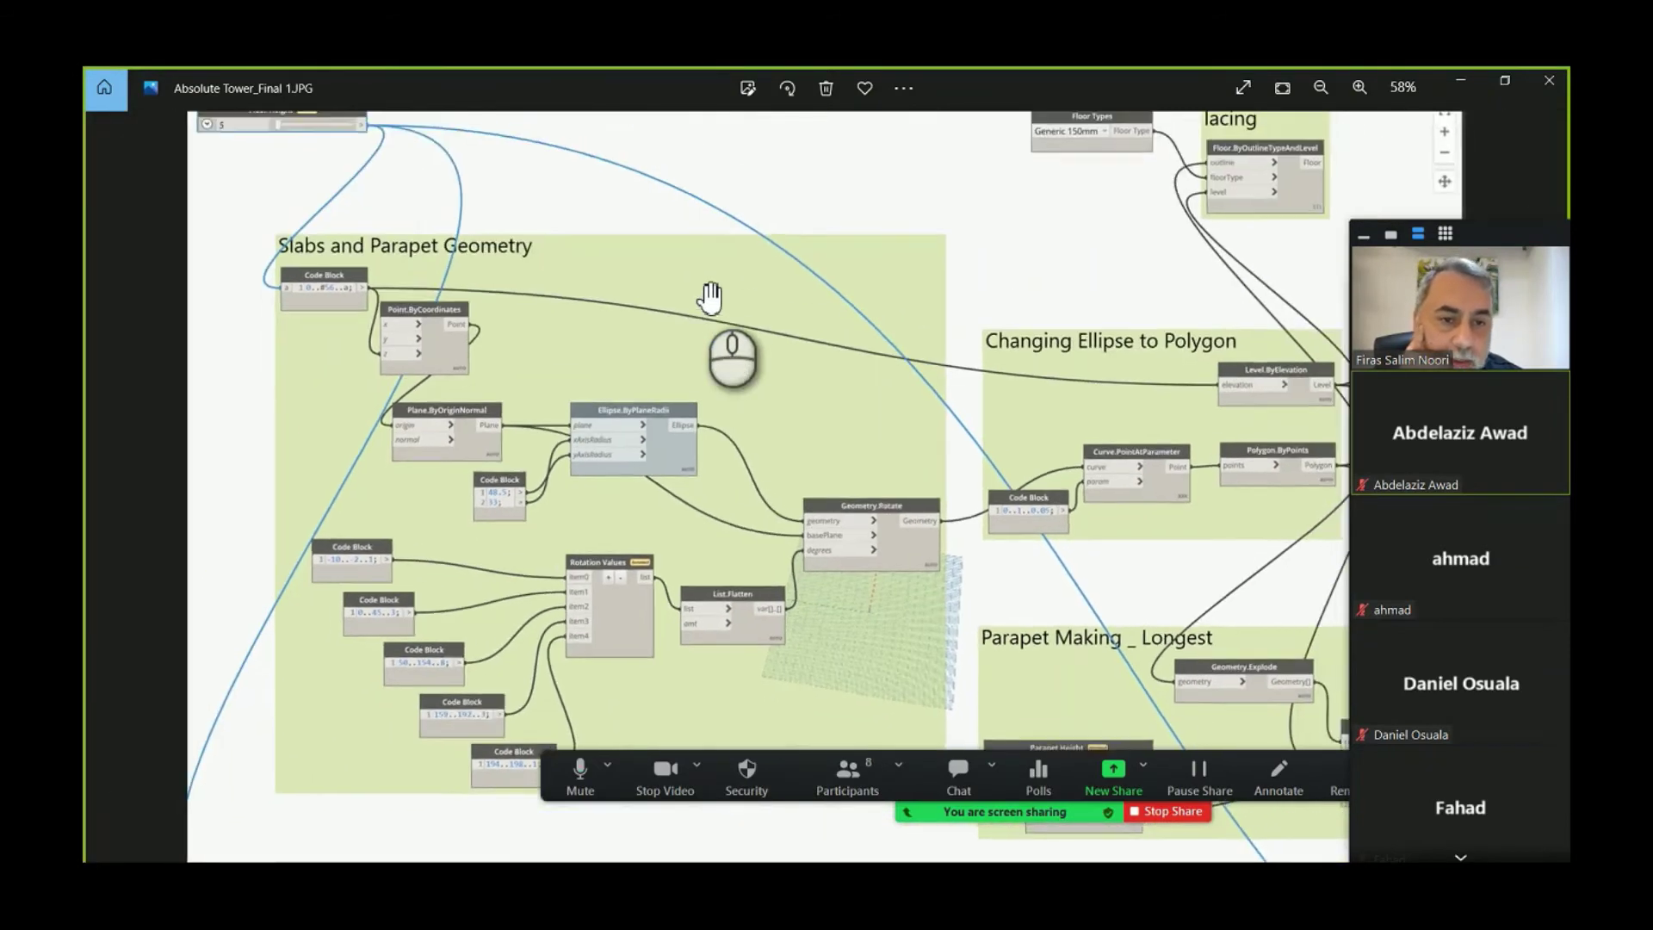
pyautogui.click(841, 433)
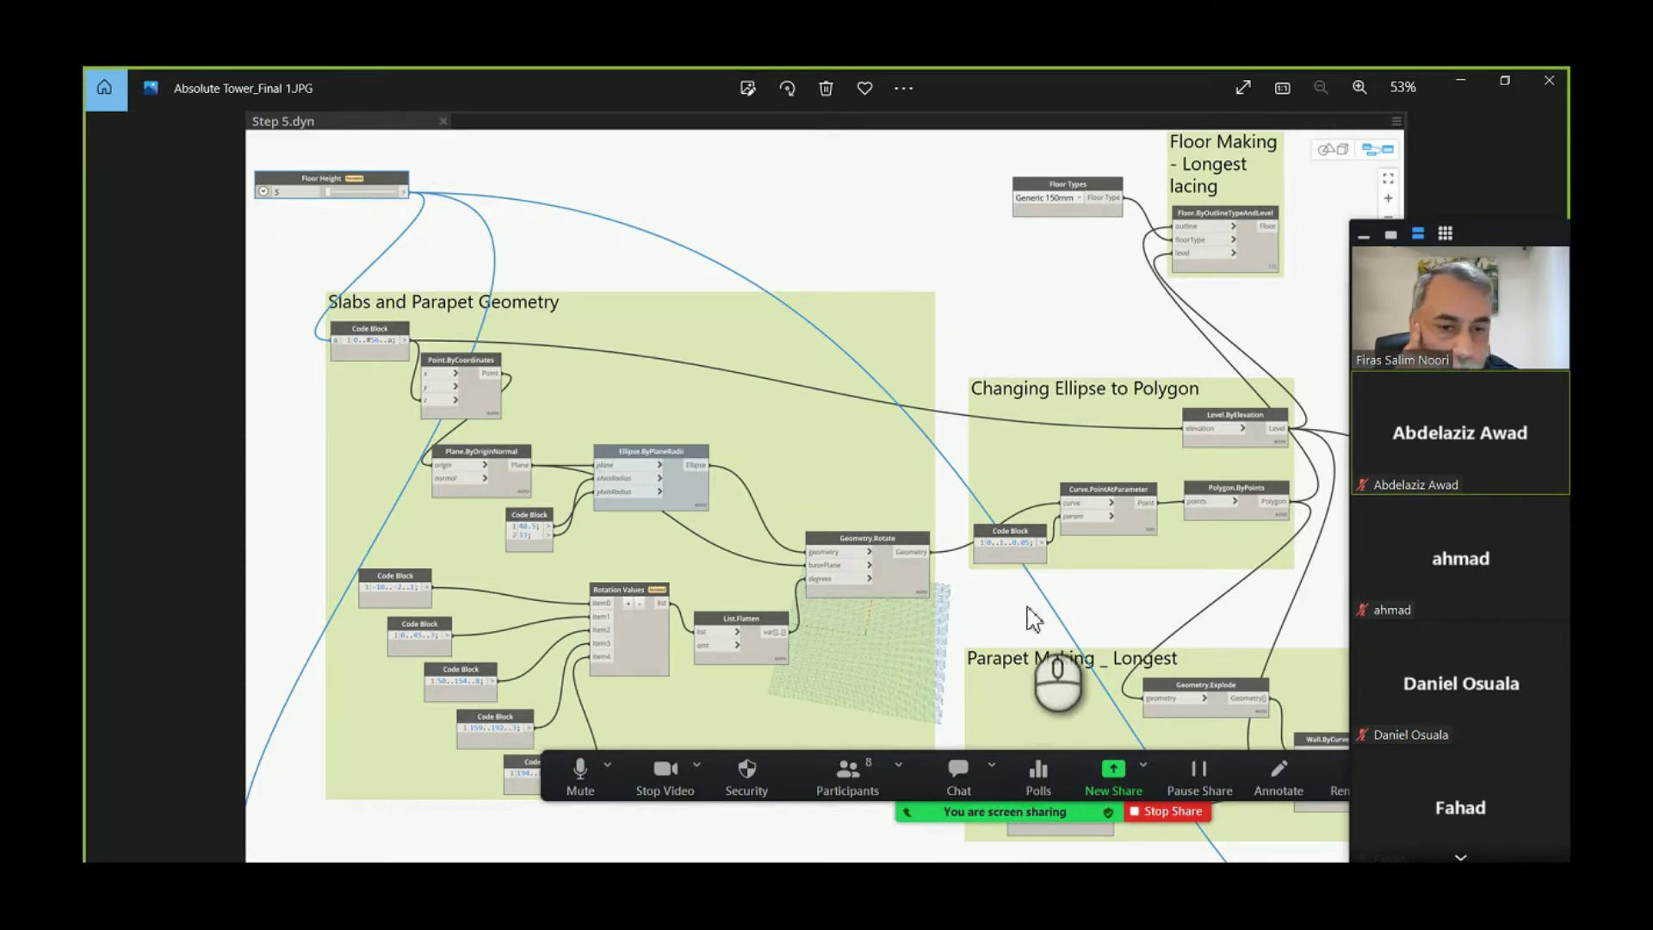
pyautogui.click(1067, 559)
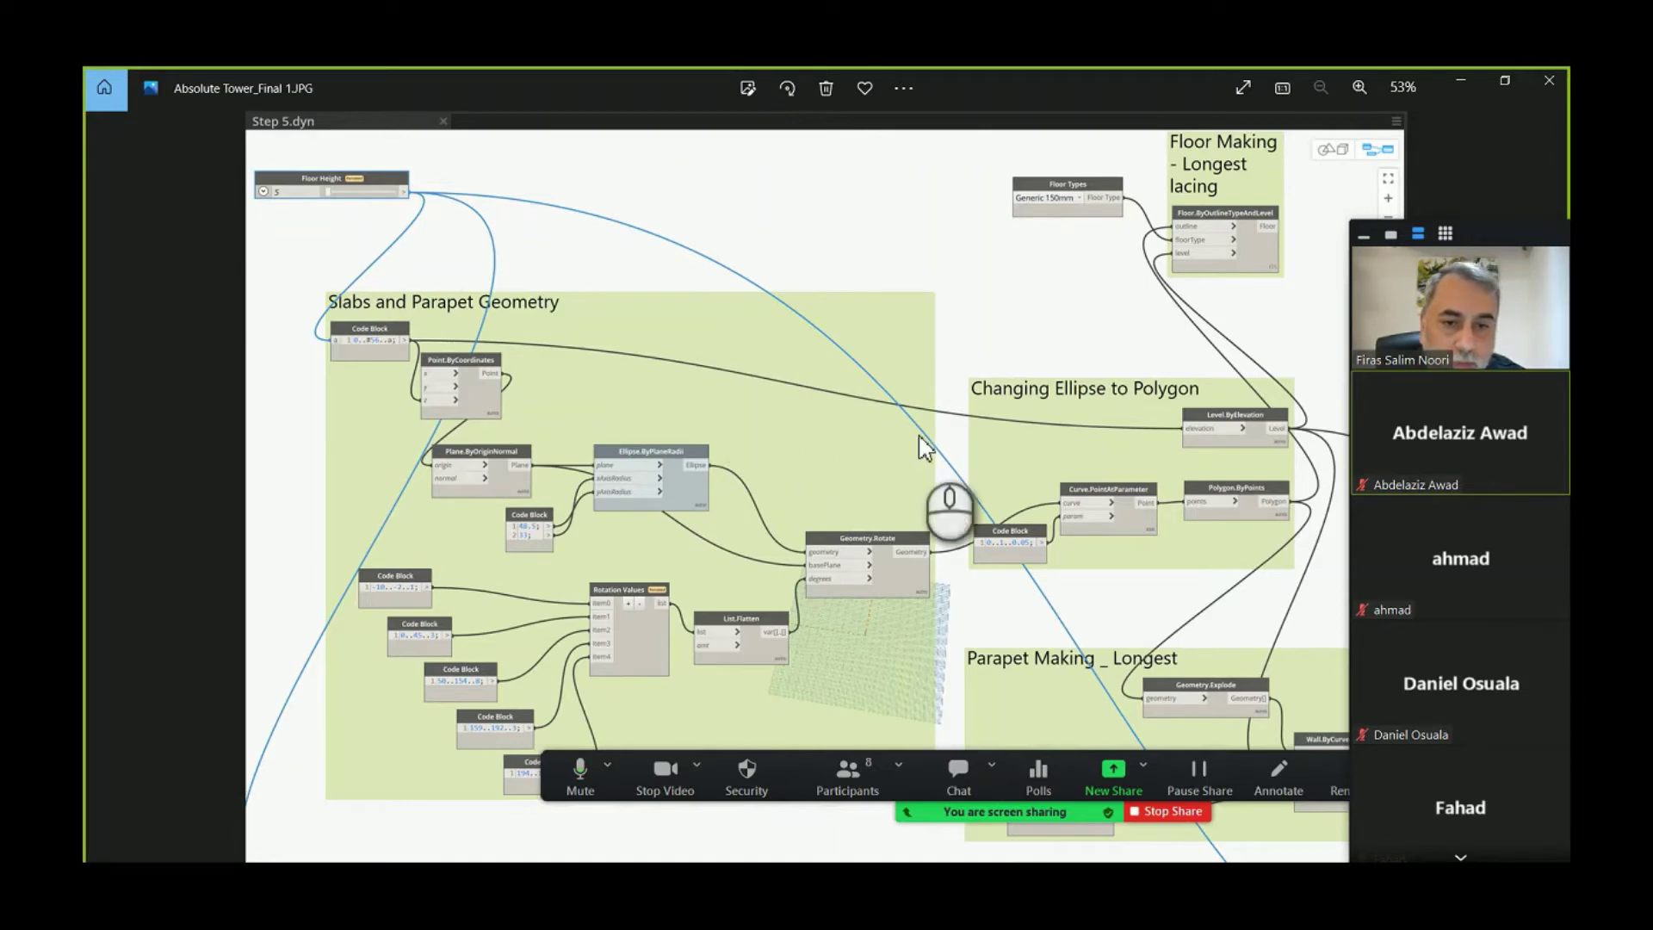
# - Move the meeting video panel out of the way and browse through Absolute Tower_Final 2.JPG to Absolute Tower_Final 3.JPG
pyautogui.moveTo(1489, 231); pyautogui.dragTo(238, 220)
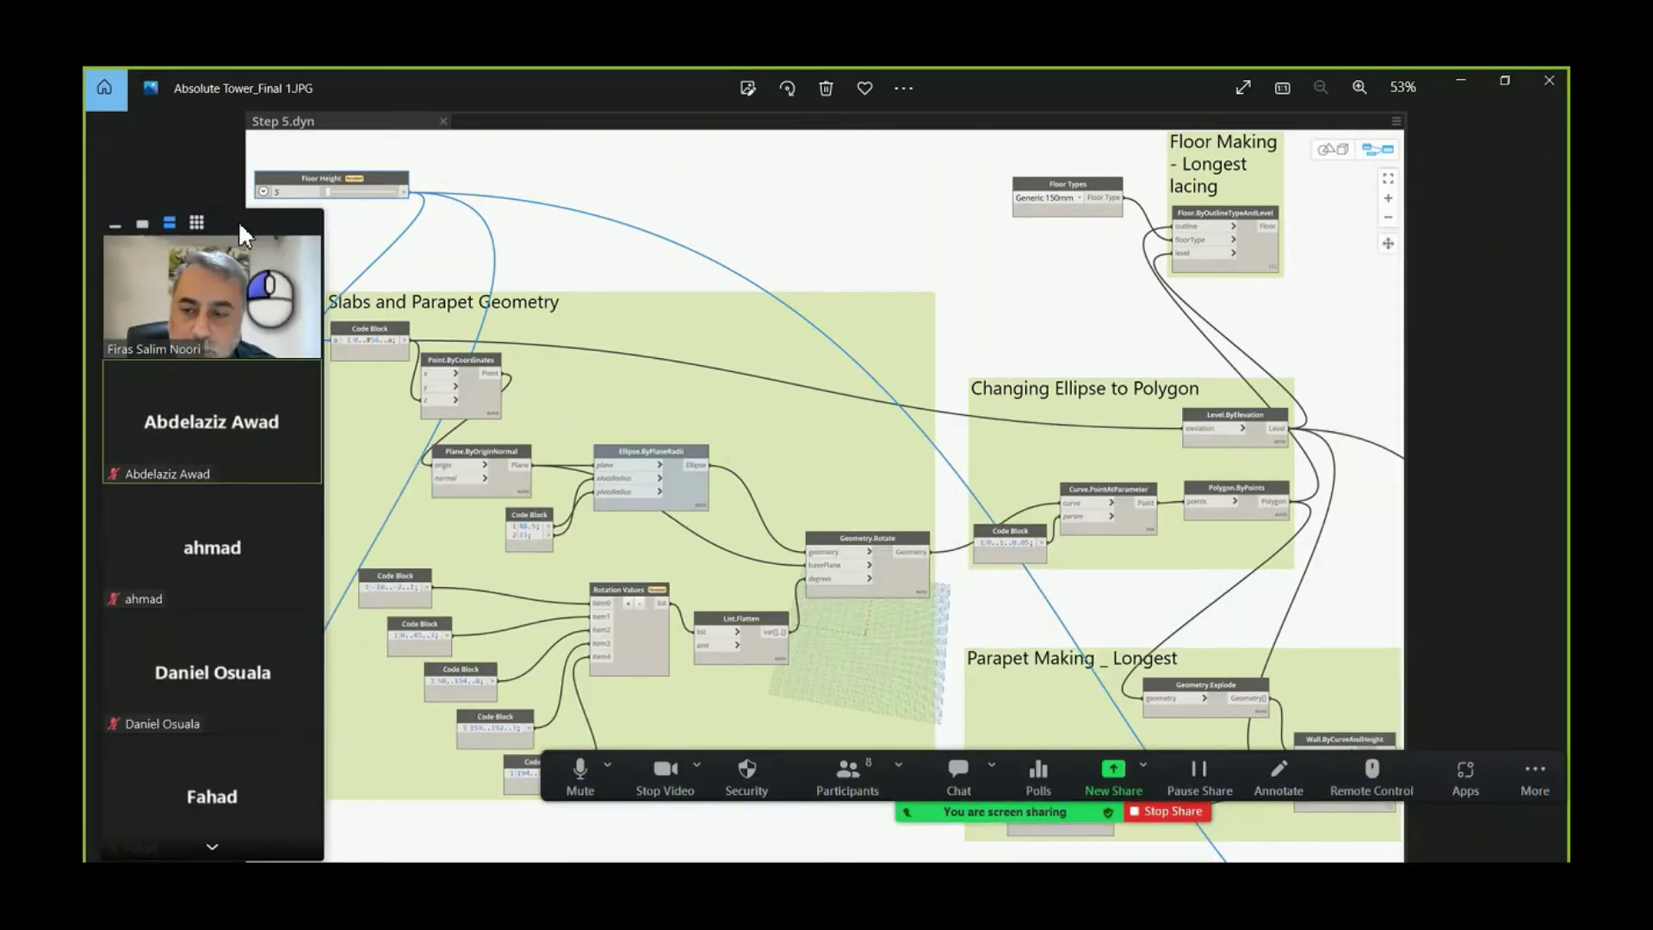
pyautogui.click(1541, 480)
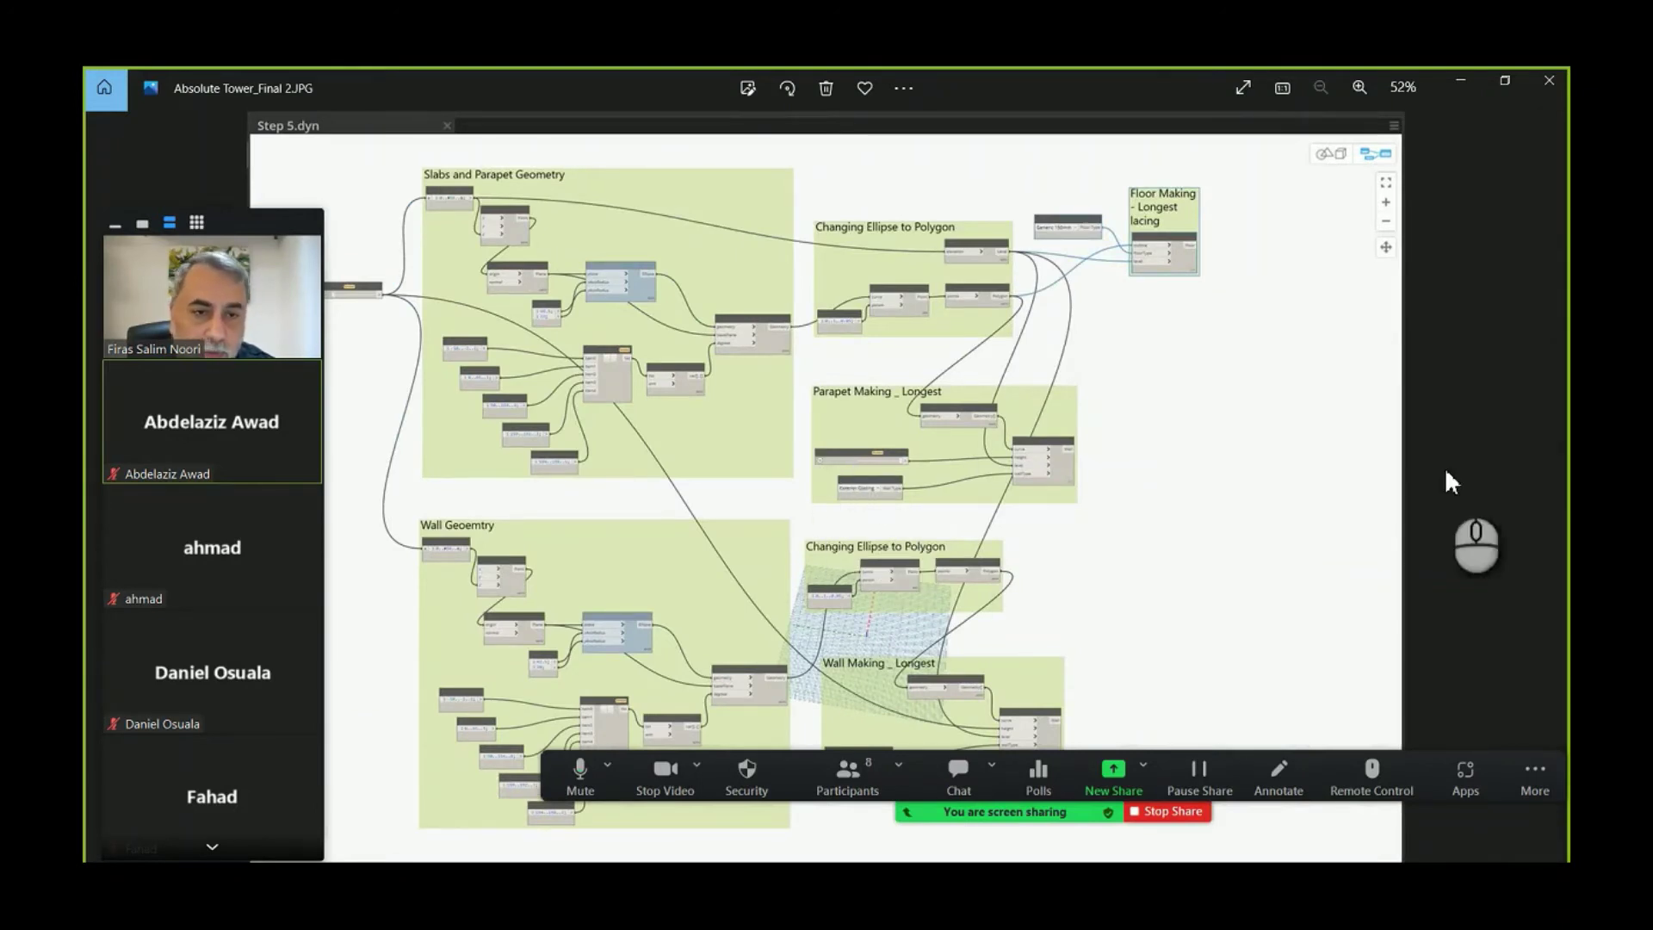
pyautogui.moveTo(1535, 491)
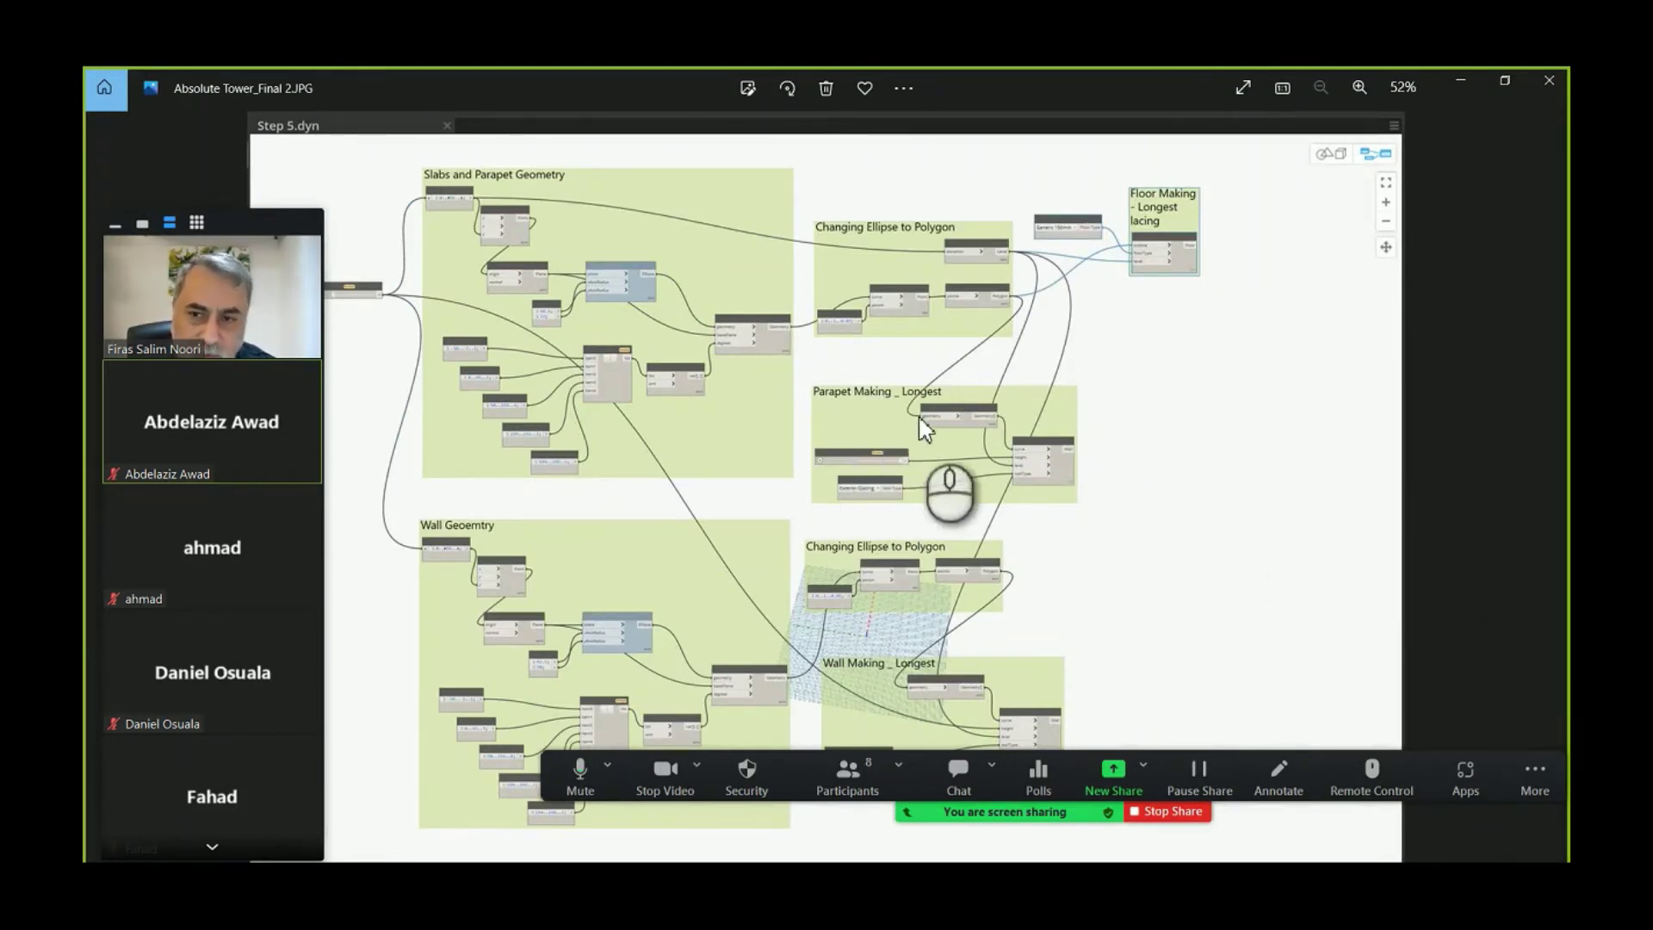
pyautogui.click(1537, 487)
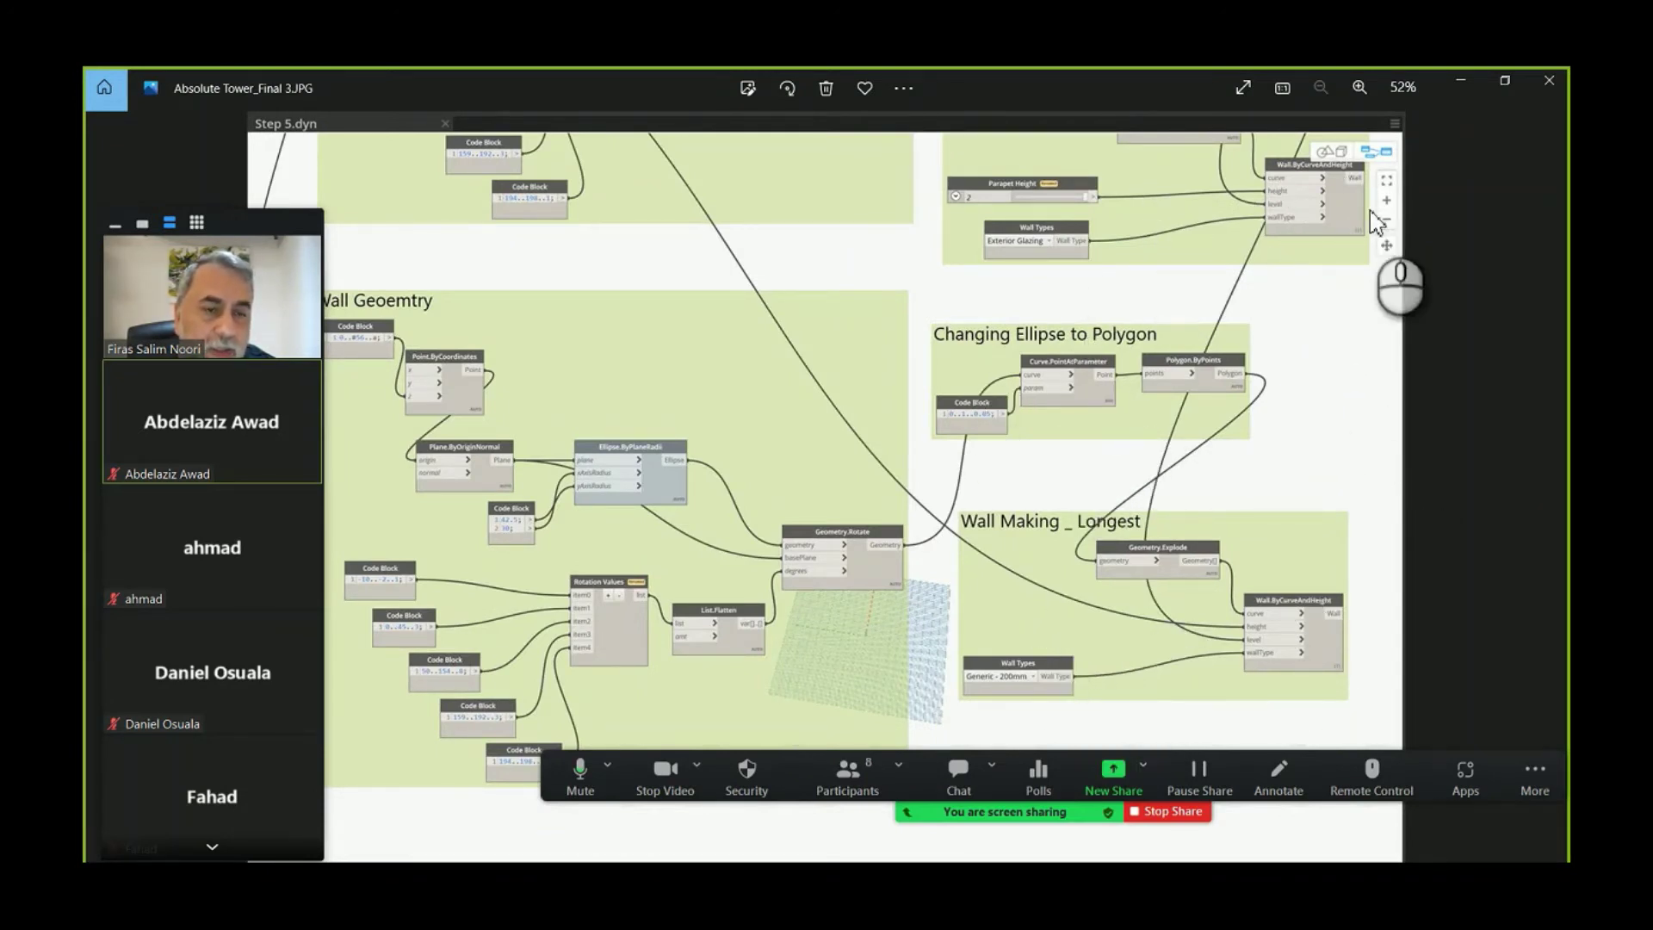
# - Examine the parapet nodes and the Changing Ellipse to Polygon and Wall Making _ Longest groups in Absolute Tower_Final 3.JPG
pyautogui.scroll(3, 1382, 234)
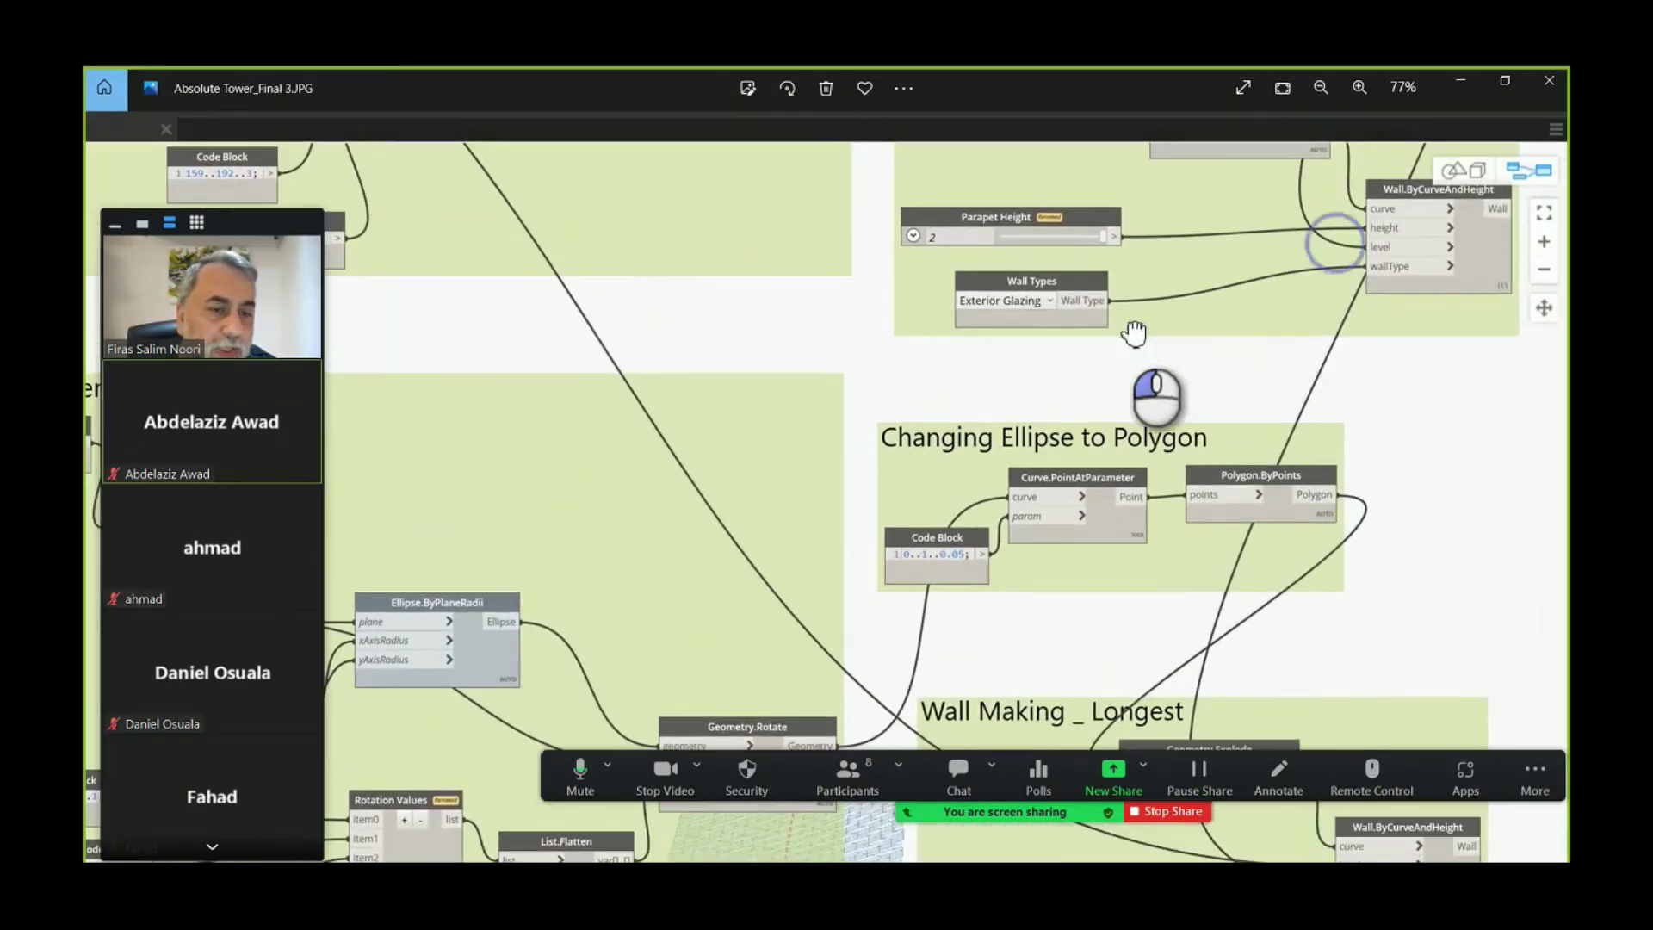
pyautogui.scroll(3, 1522, 310)
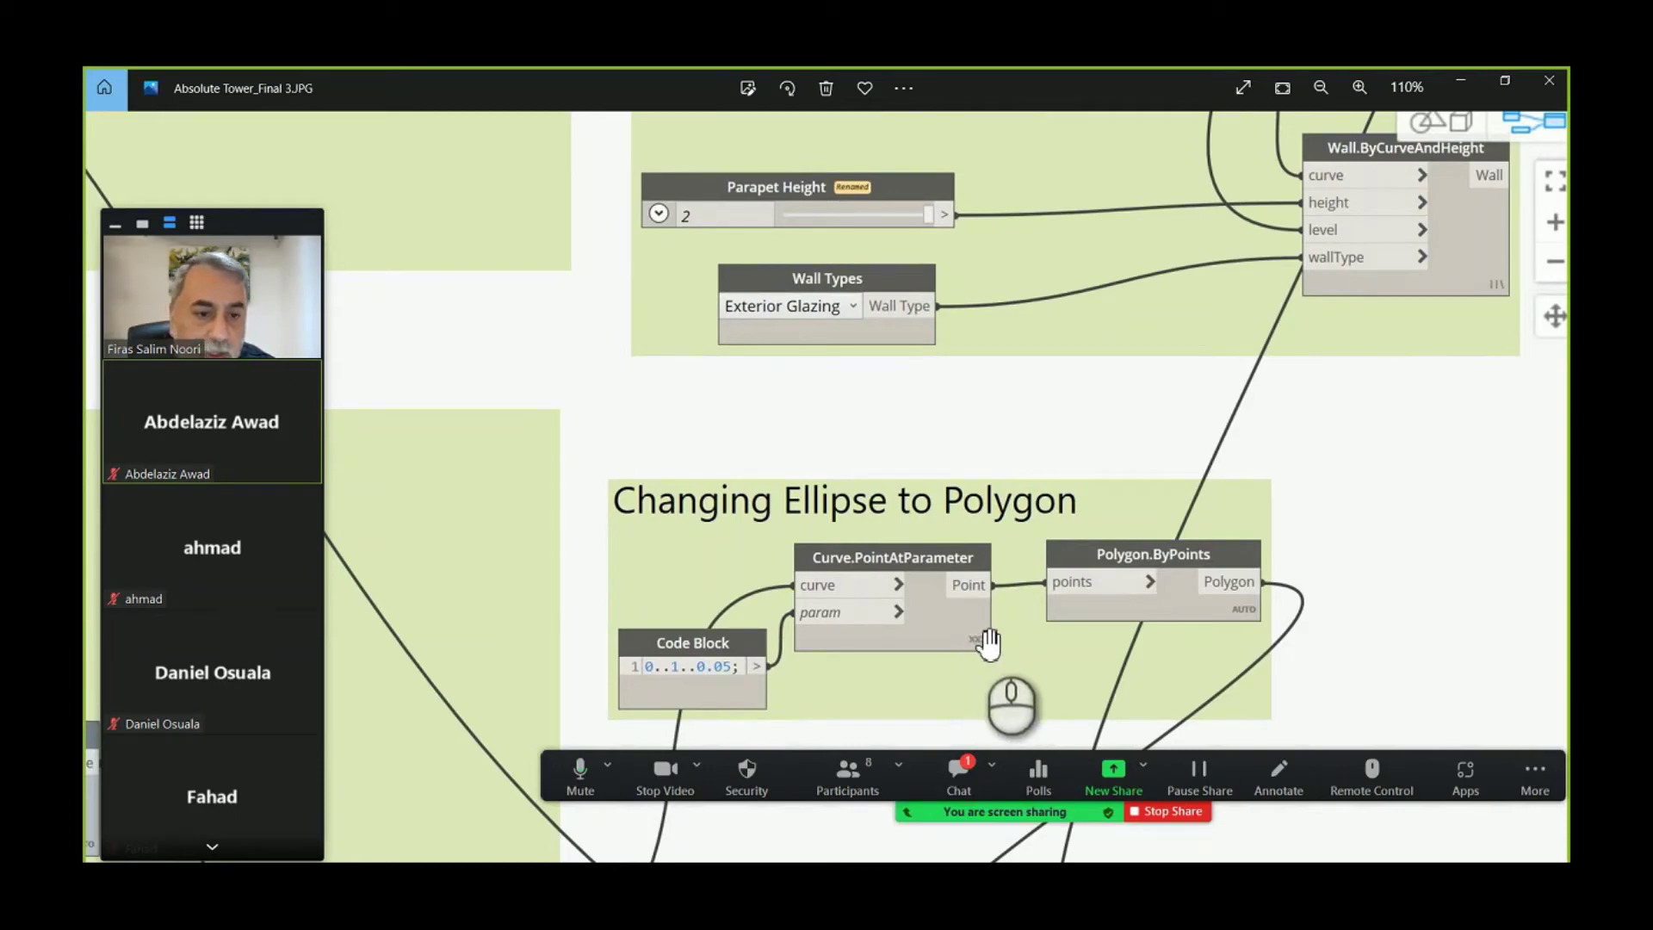
pyautogui.moveTo(1062, 404); pyautogui.dragTo(1070, 215)
pyautogui.moveTo(1033, 473); pyautogui.dragTo(963, 192)
pyautogui.moveTo(940, 284); pyautogui.dragTo(911, 536)
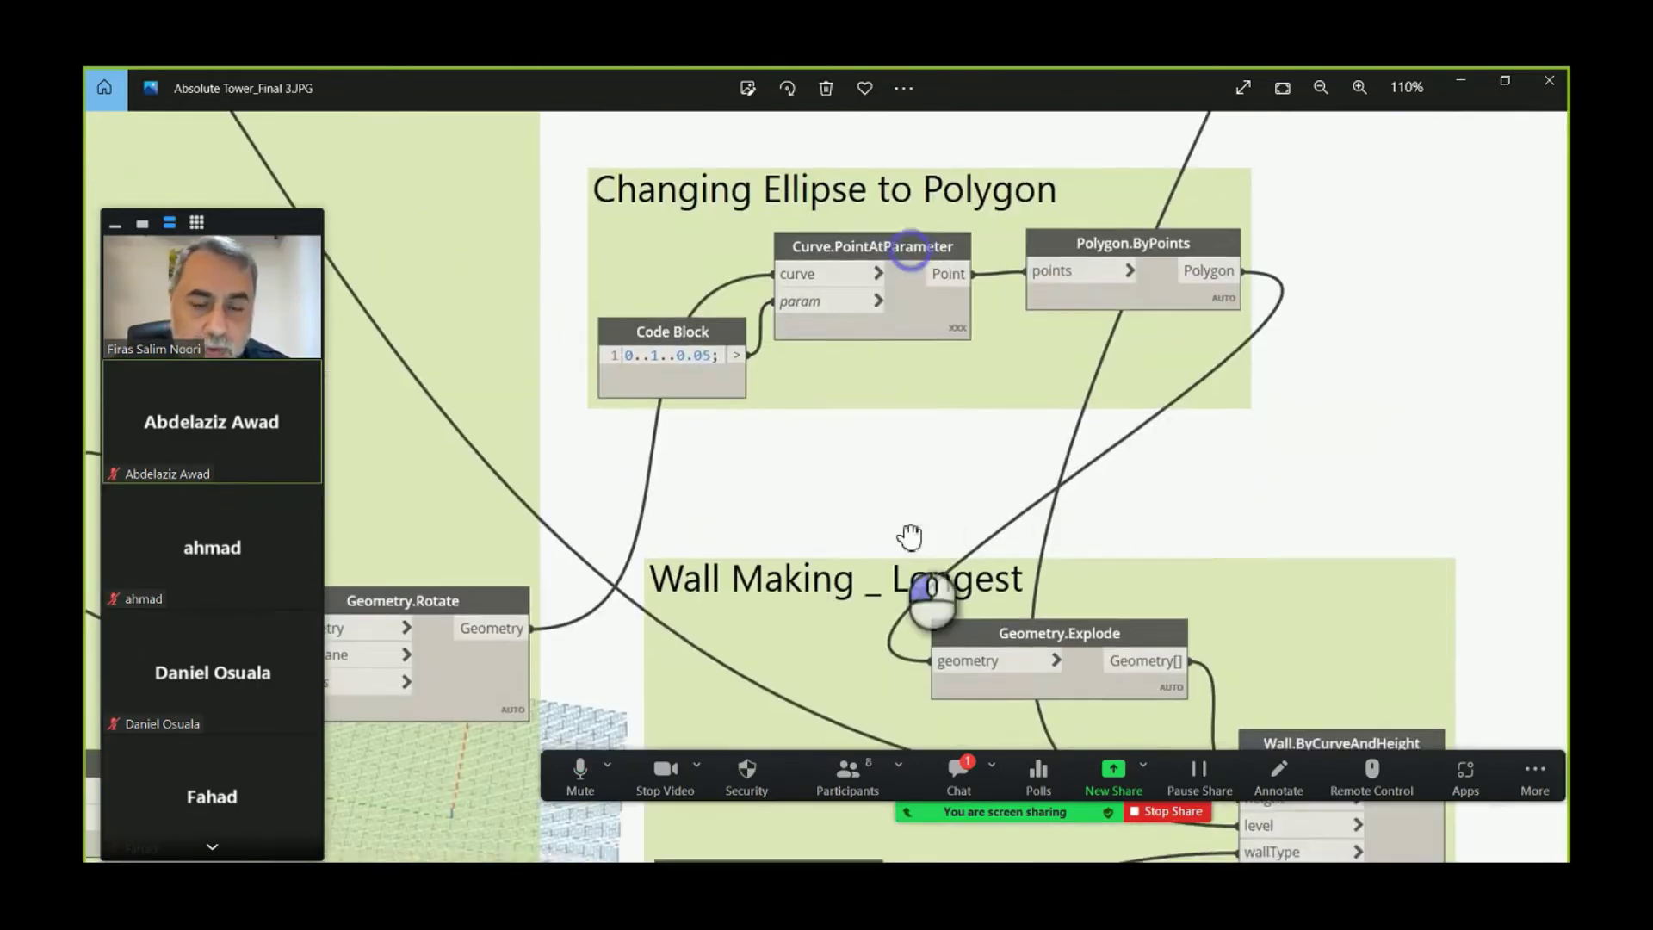
pyautogui.scroll(-4, 942, 424)
pyautogui.scroll(-2, 945, 427)
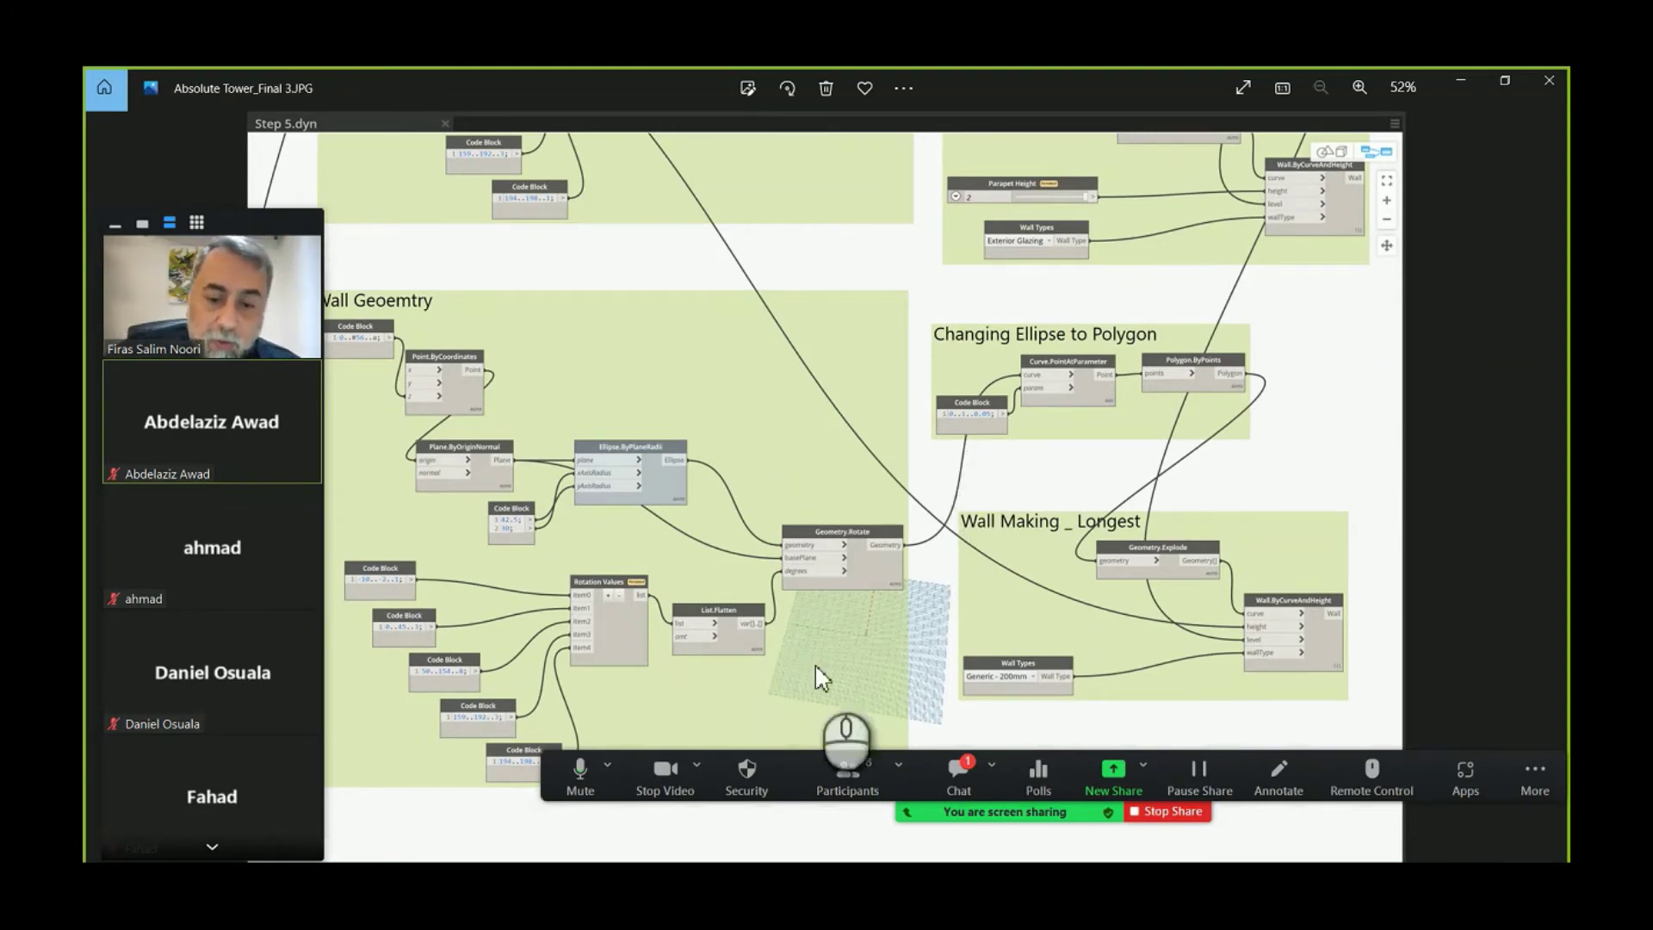
# - Open the meeting chat to read the latest messages, and minimise it
pyautogui.click(960, 769)
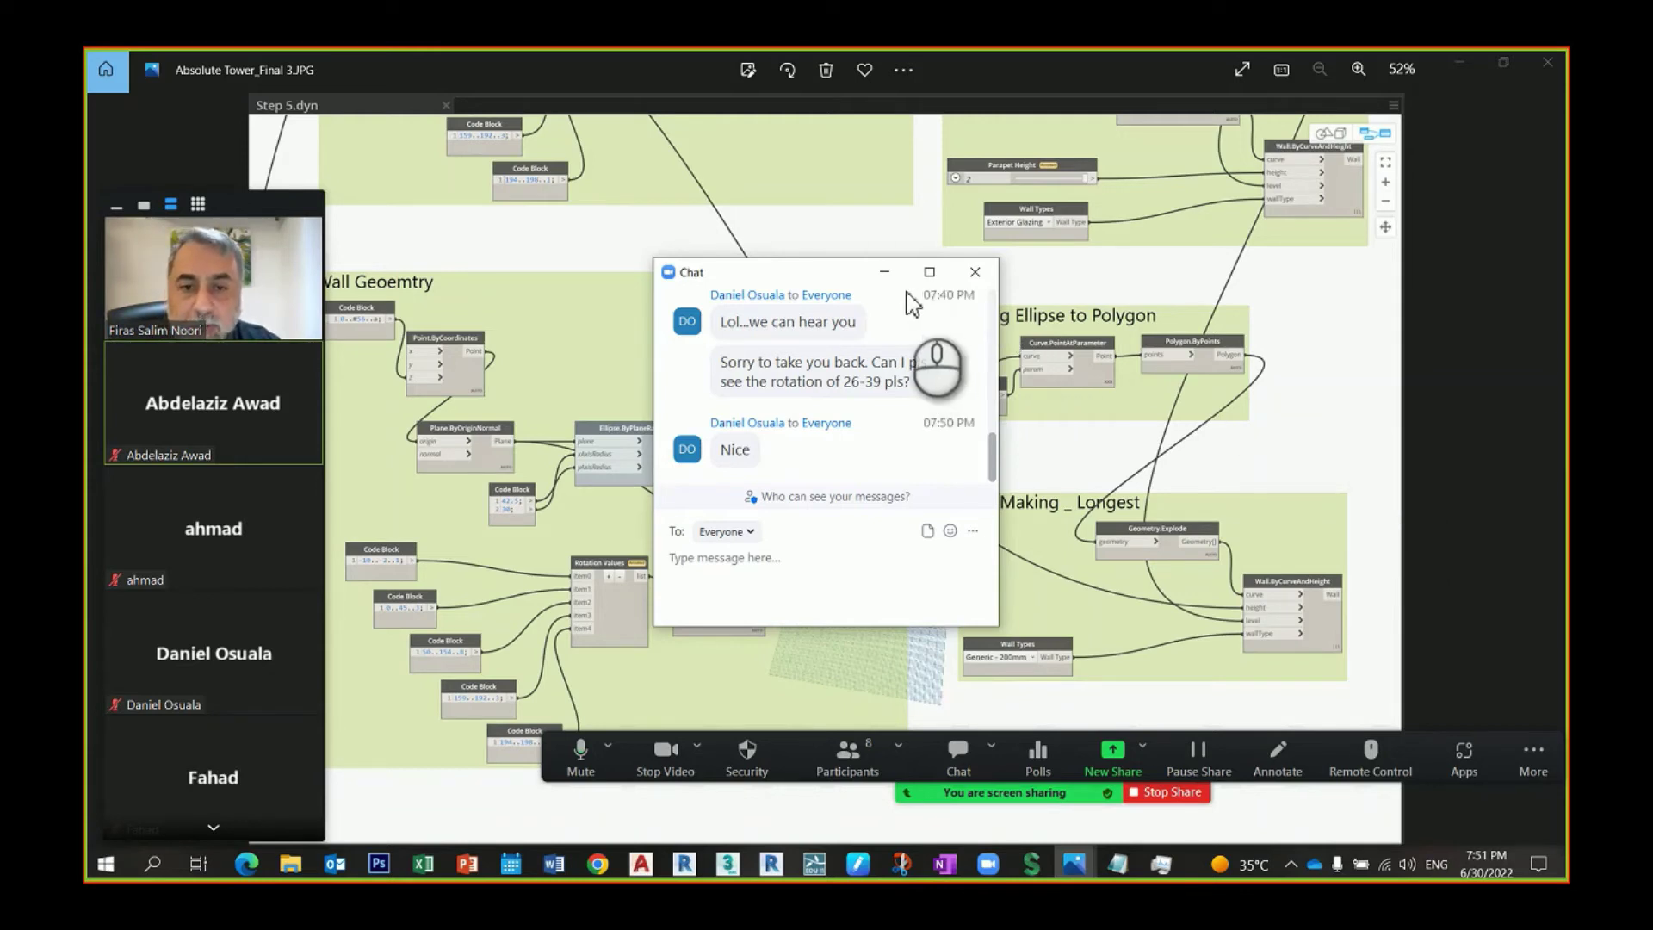
pyautogui.click(884, 274)
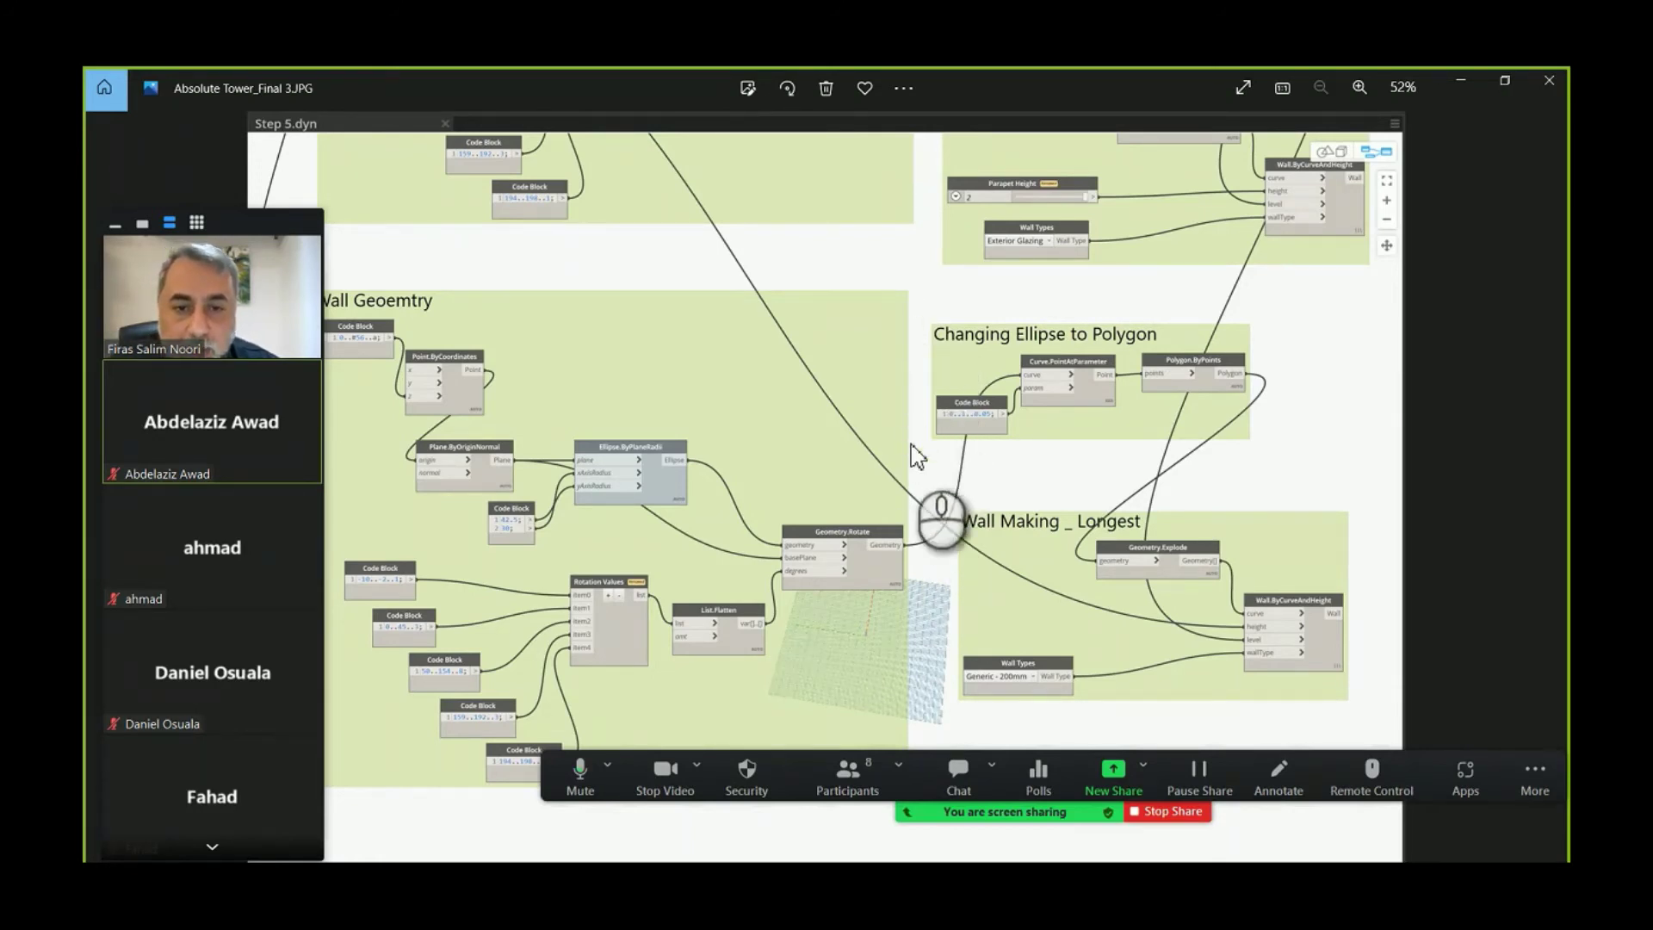
# - Close the Absolute Tower_Final 3.JPG reference image and minimise Dynamo to return to the Revit 3D view
pyautogui.doubleClick(906, 291)
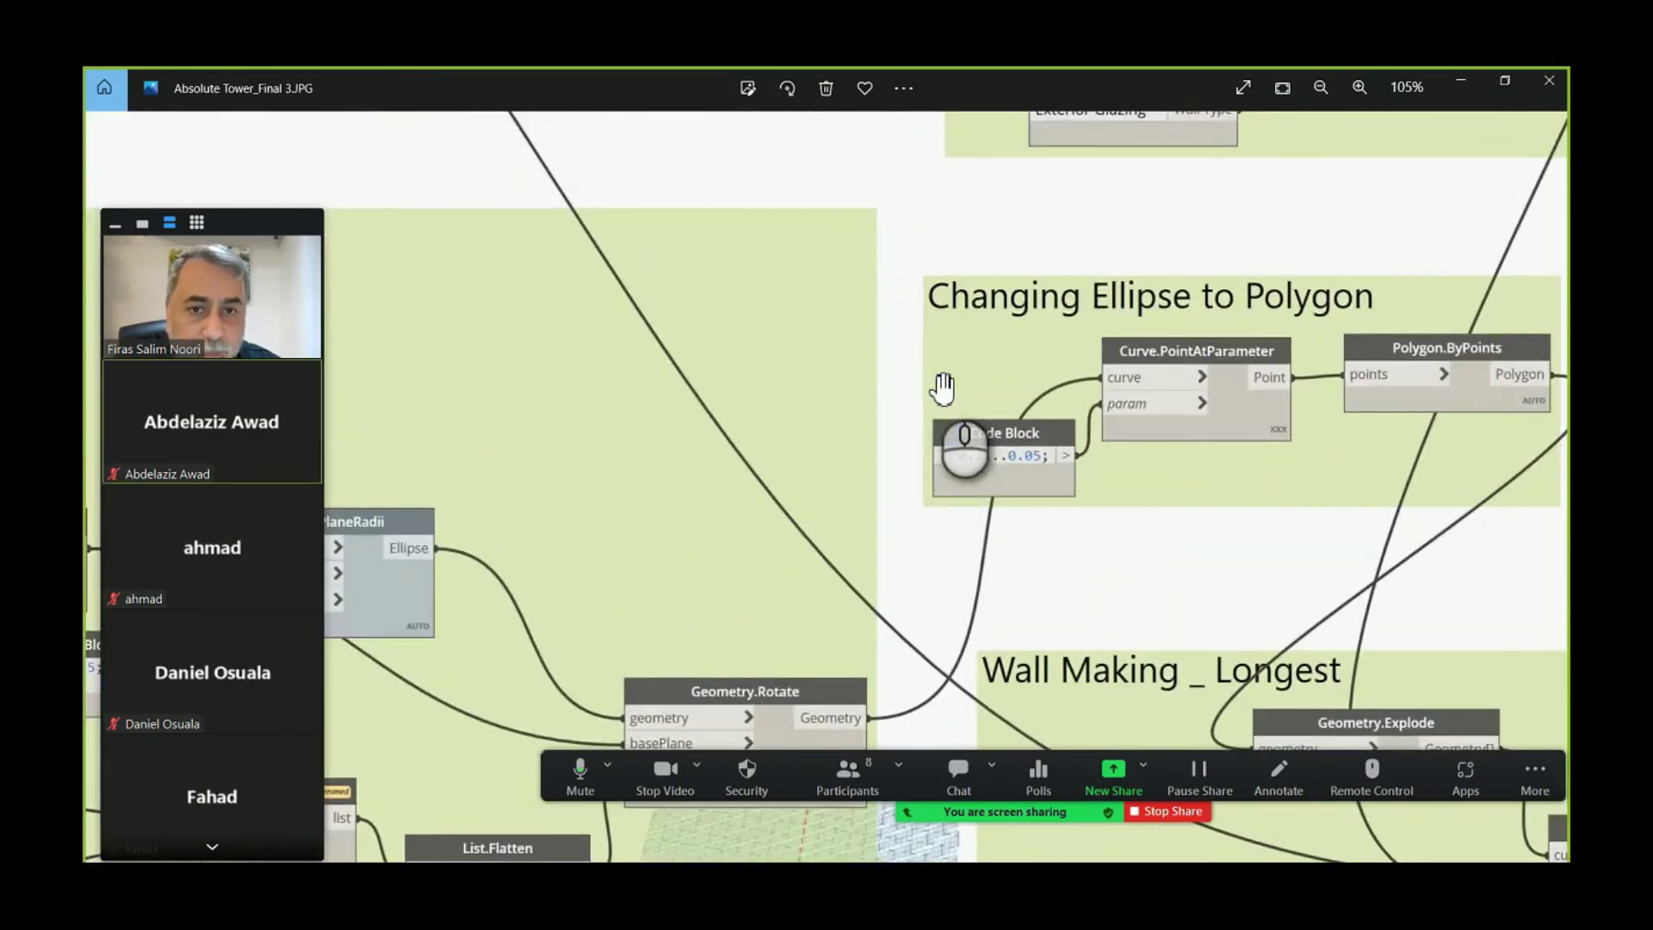
pyautogui.doubleClick(937, 379)
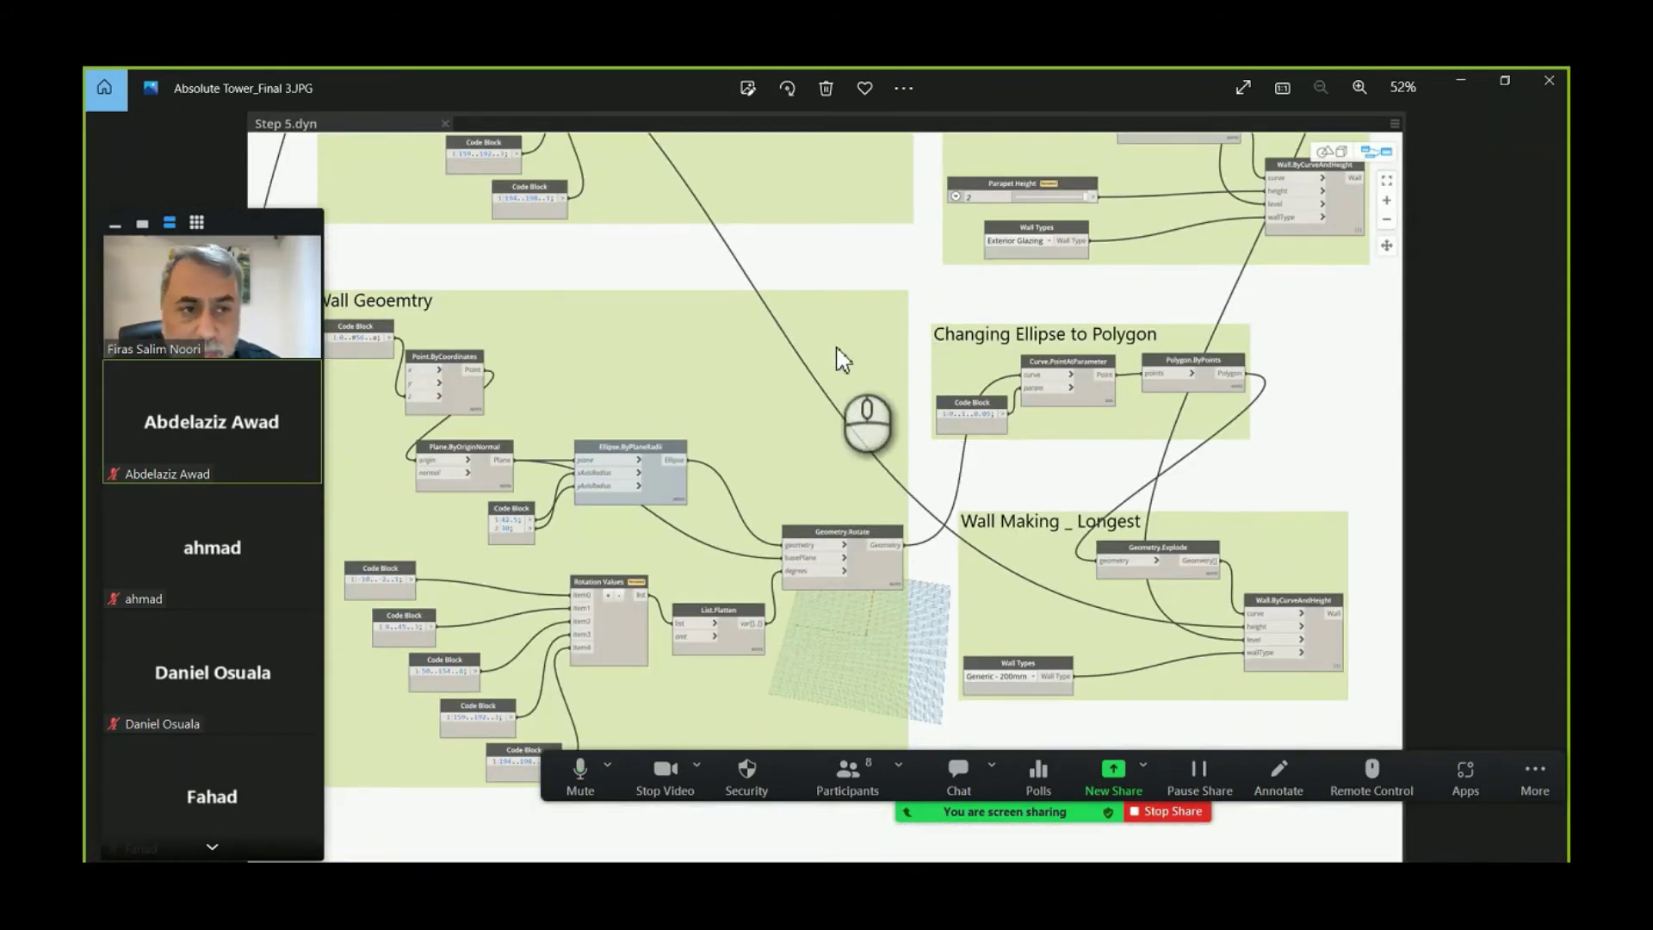
pyautogui.click(1548, 80)
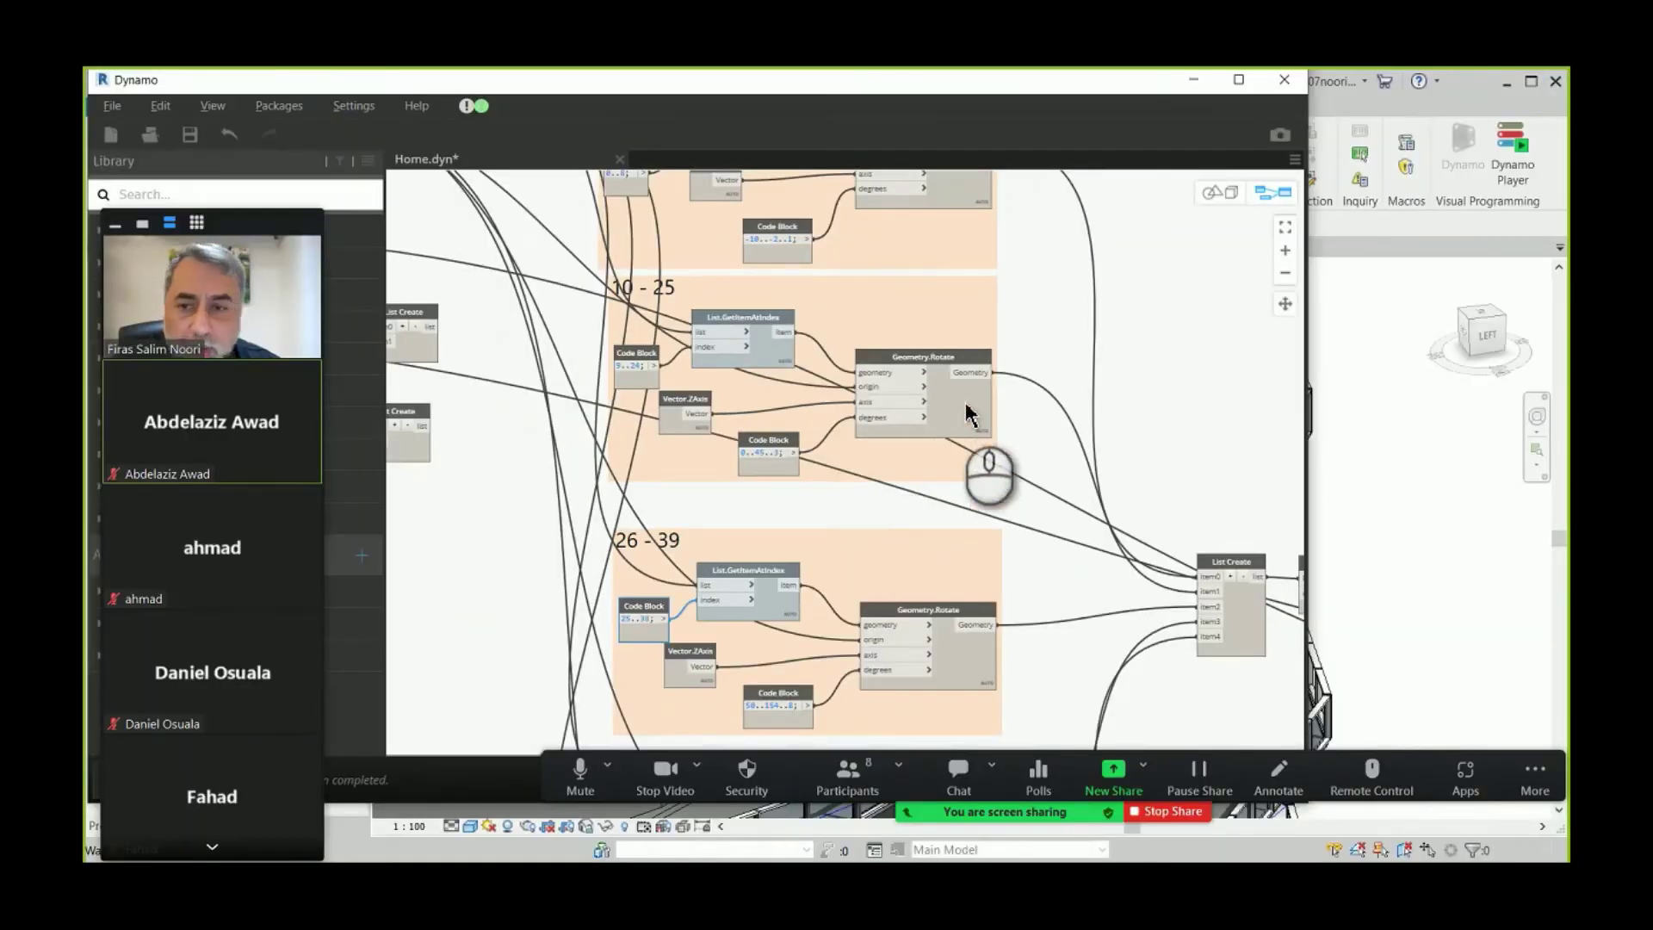
pyautogui.click(1195, 82)
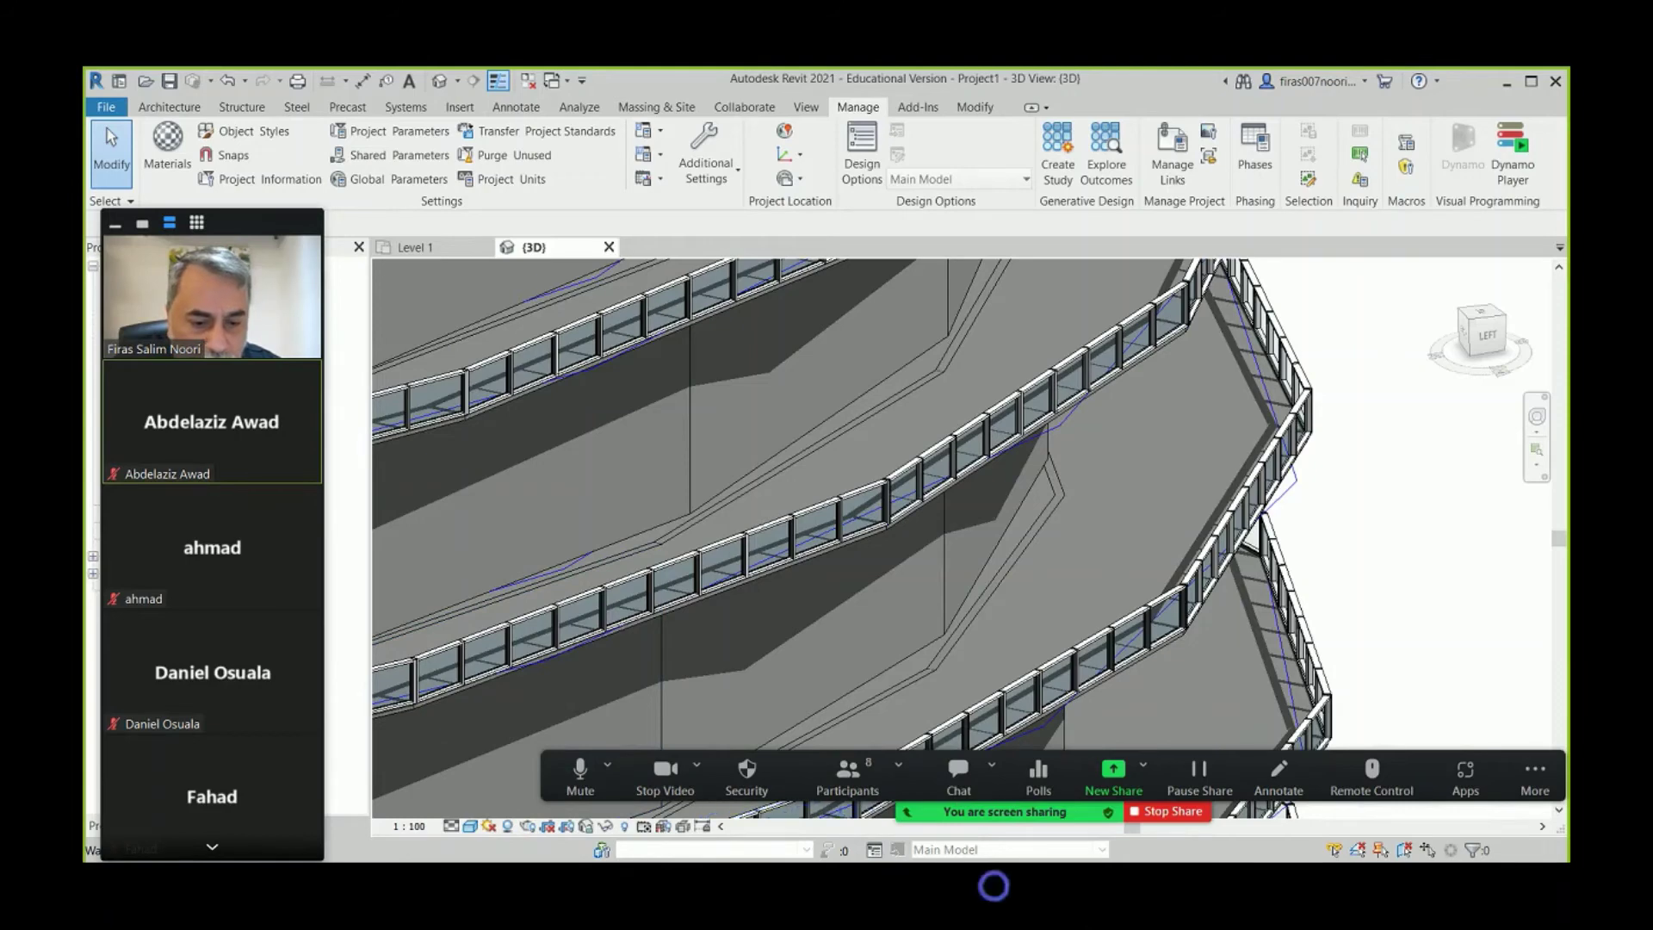
# - Move the meeting video panel clear of the Project Browser and stop sharing the screen
pyautogui.click(994, 885)
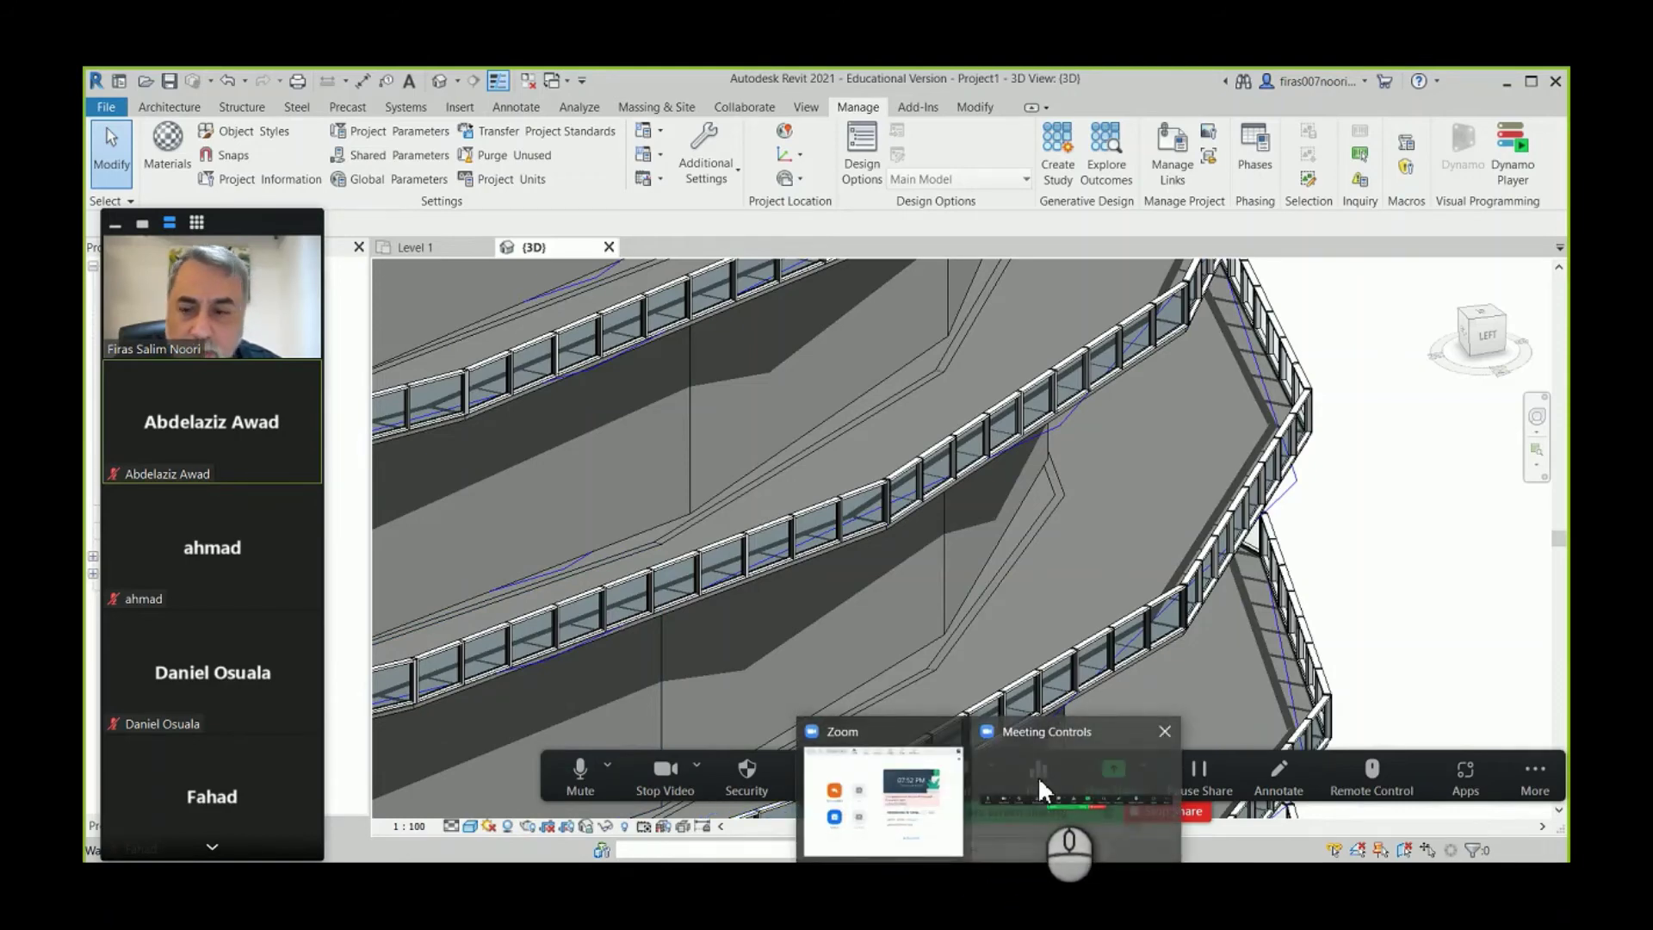
pyautogui.moveTo(281, 222); pyautogui.dragTo(1529, 160)
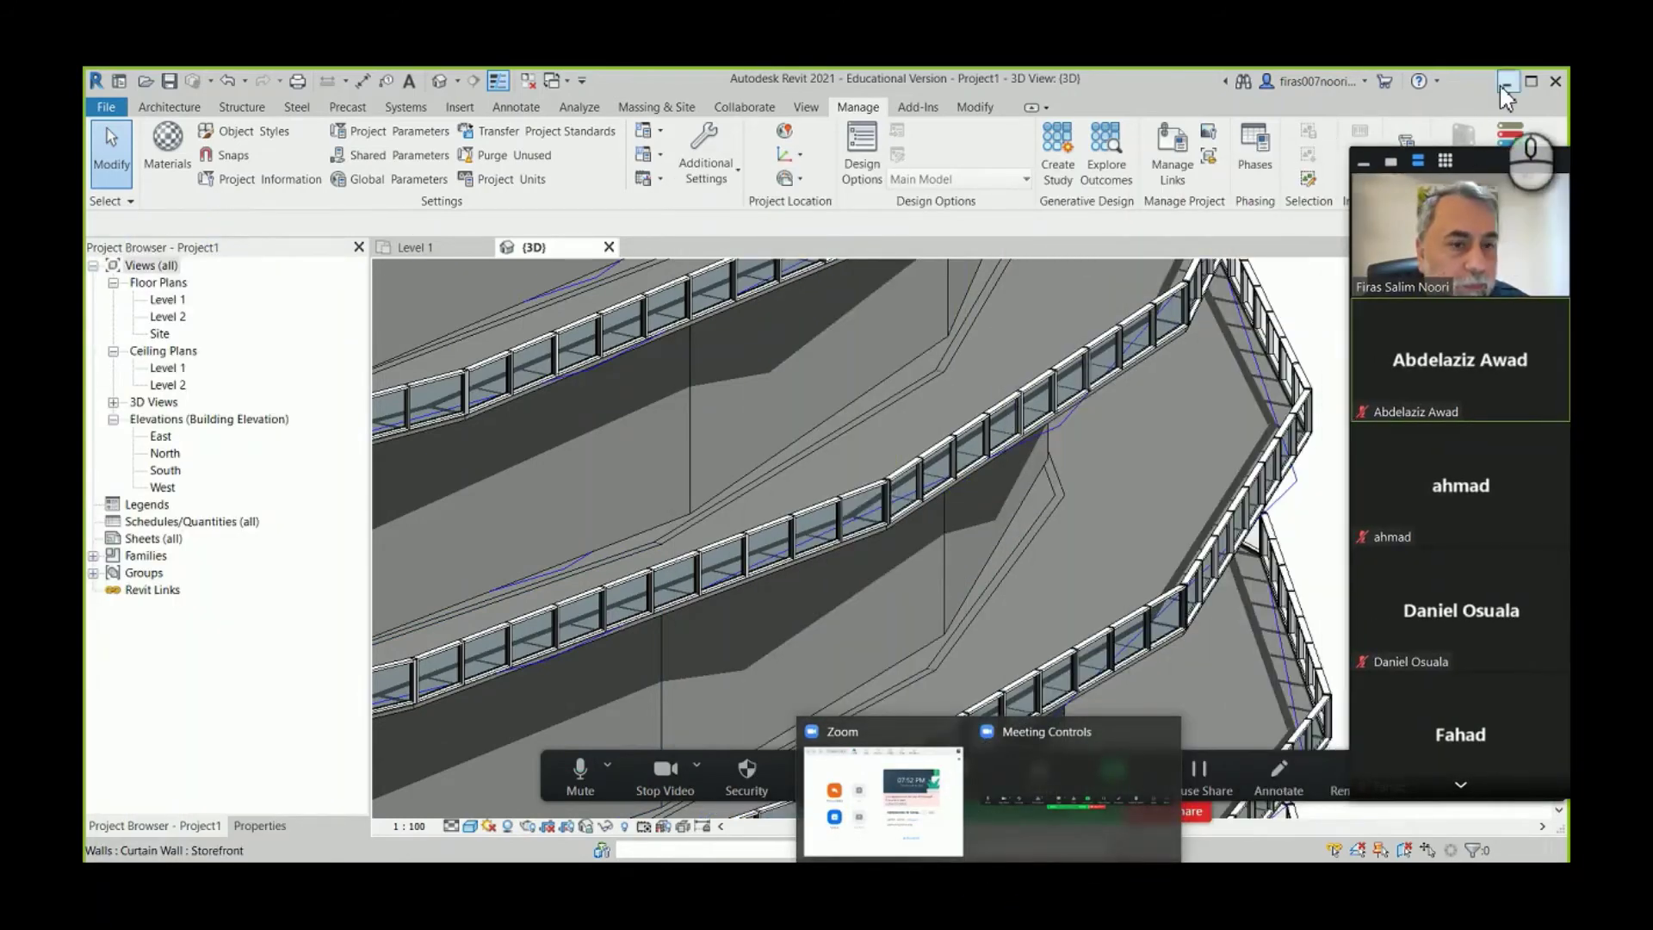
pyautogui.click(1197, 813)
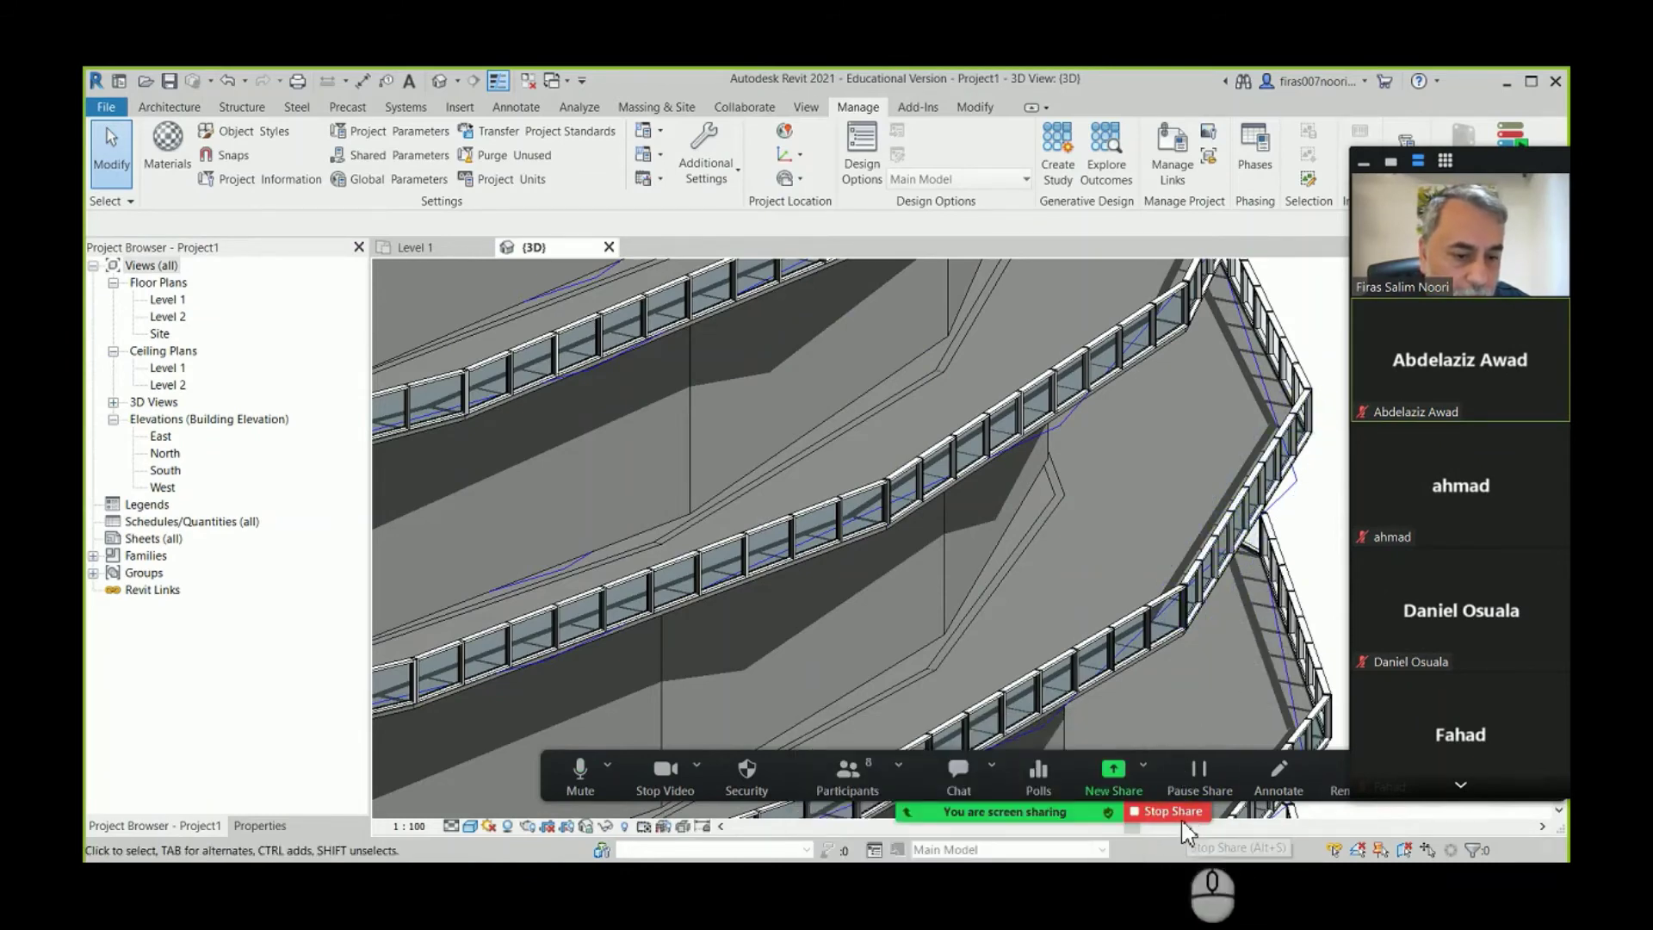
pyautogui.click(1181, 813)
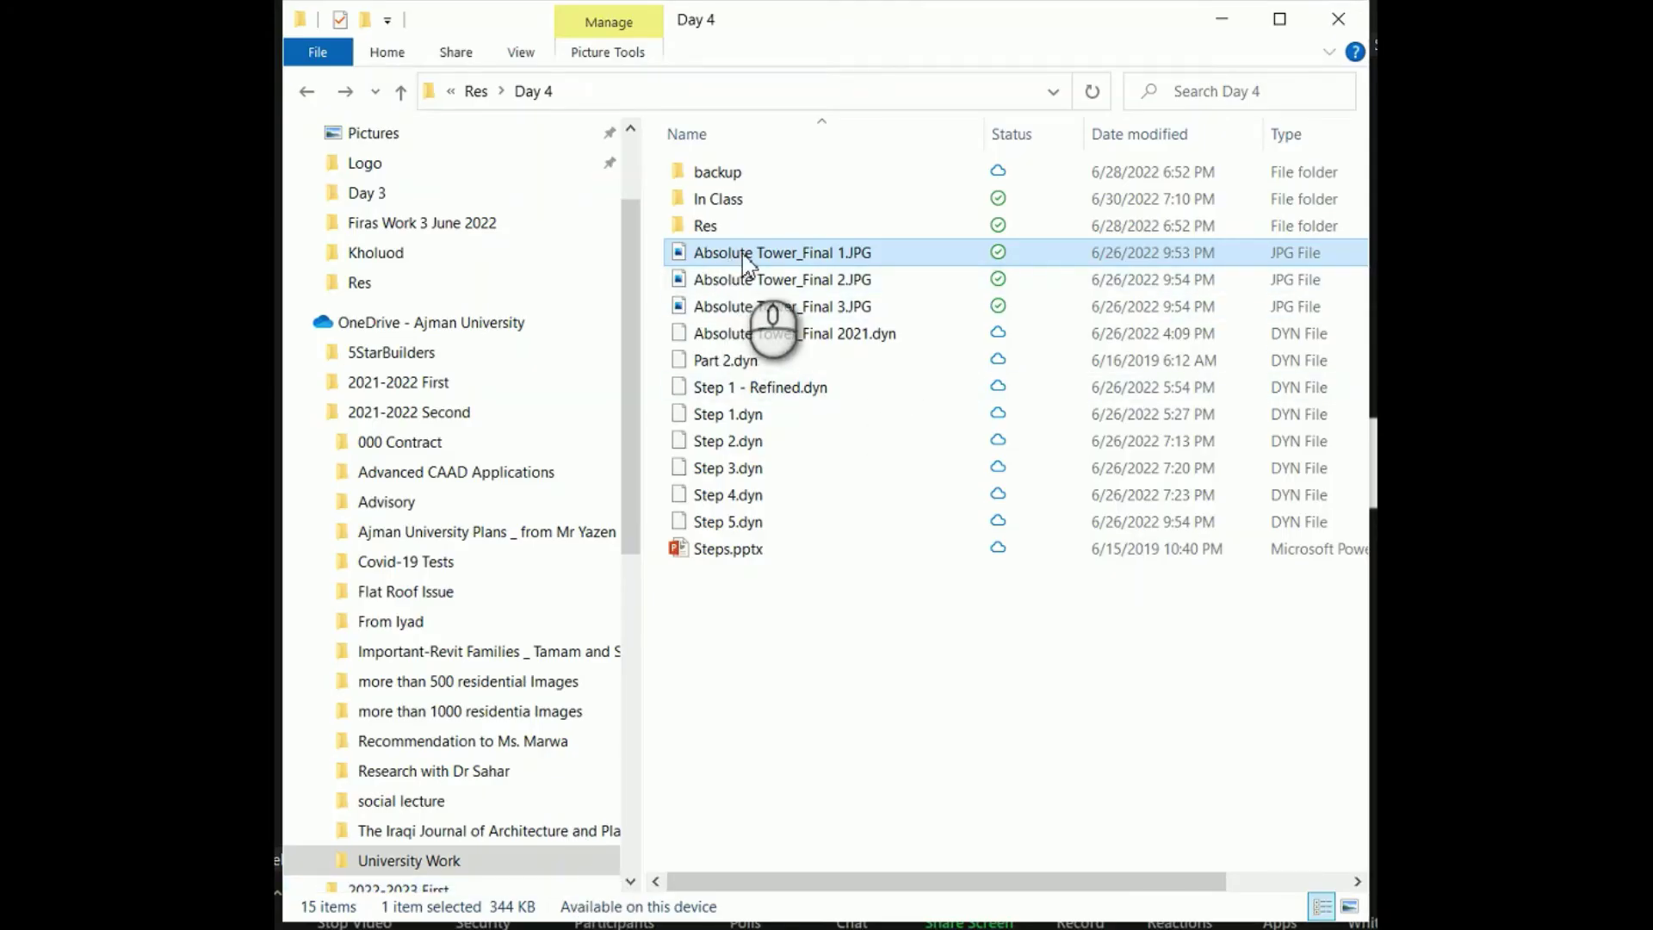
# - Select Absolute Tower_Final 1.JPG to Absolute Tower_Final 3.JPG in the Day 4 folder and send them to the meeting chat
pyautogui.keyDown('shift'); pyautogui.click(758, 306); pyautogui.keyUp('shift')
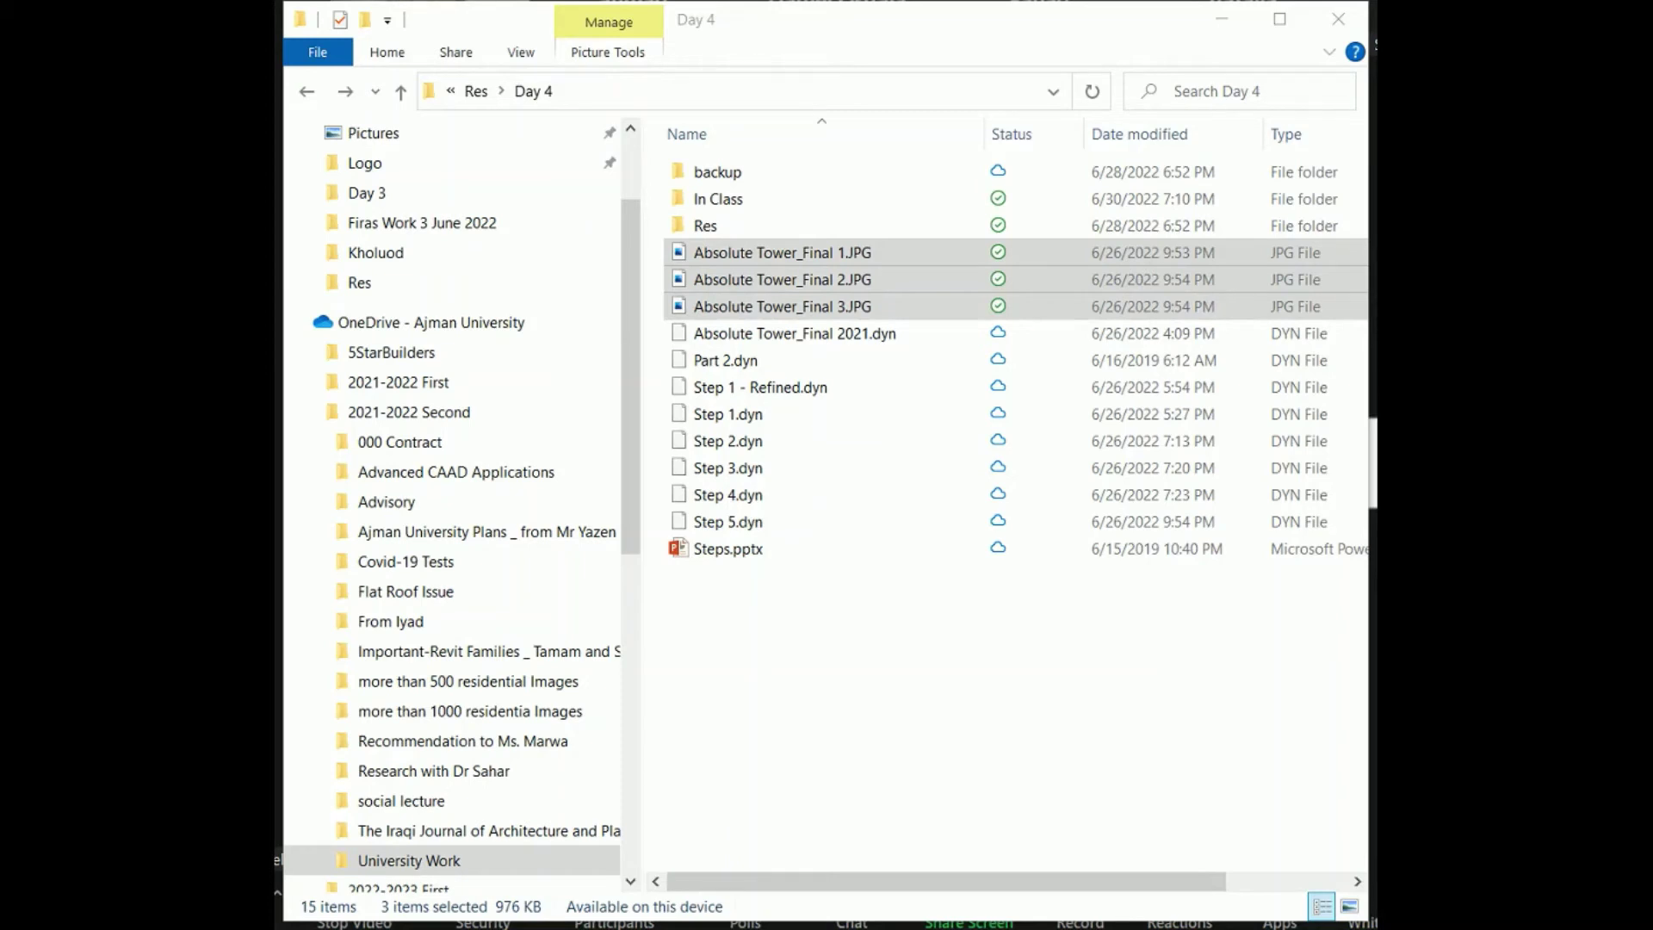
pyautogui.click(1196, 698)
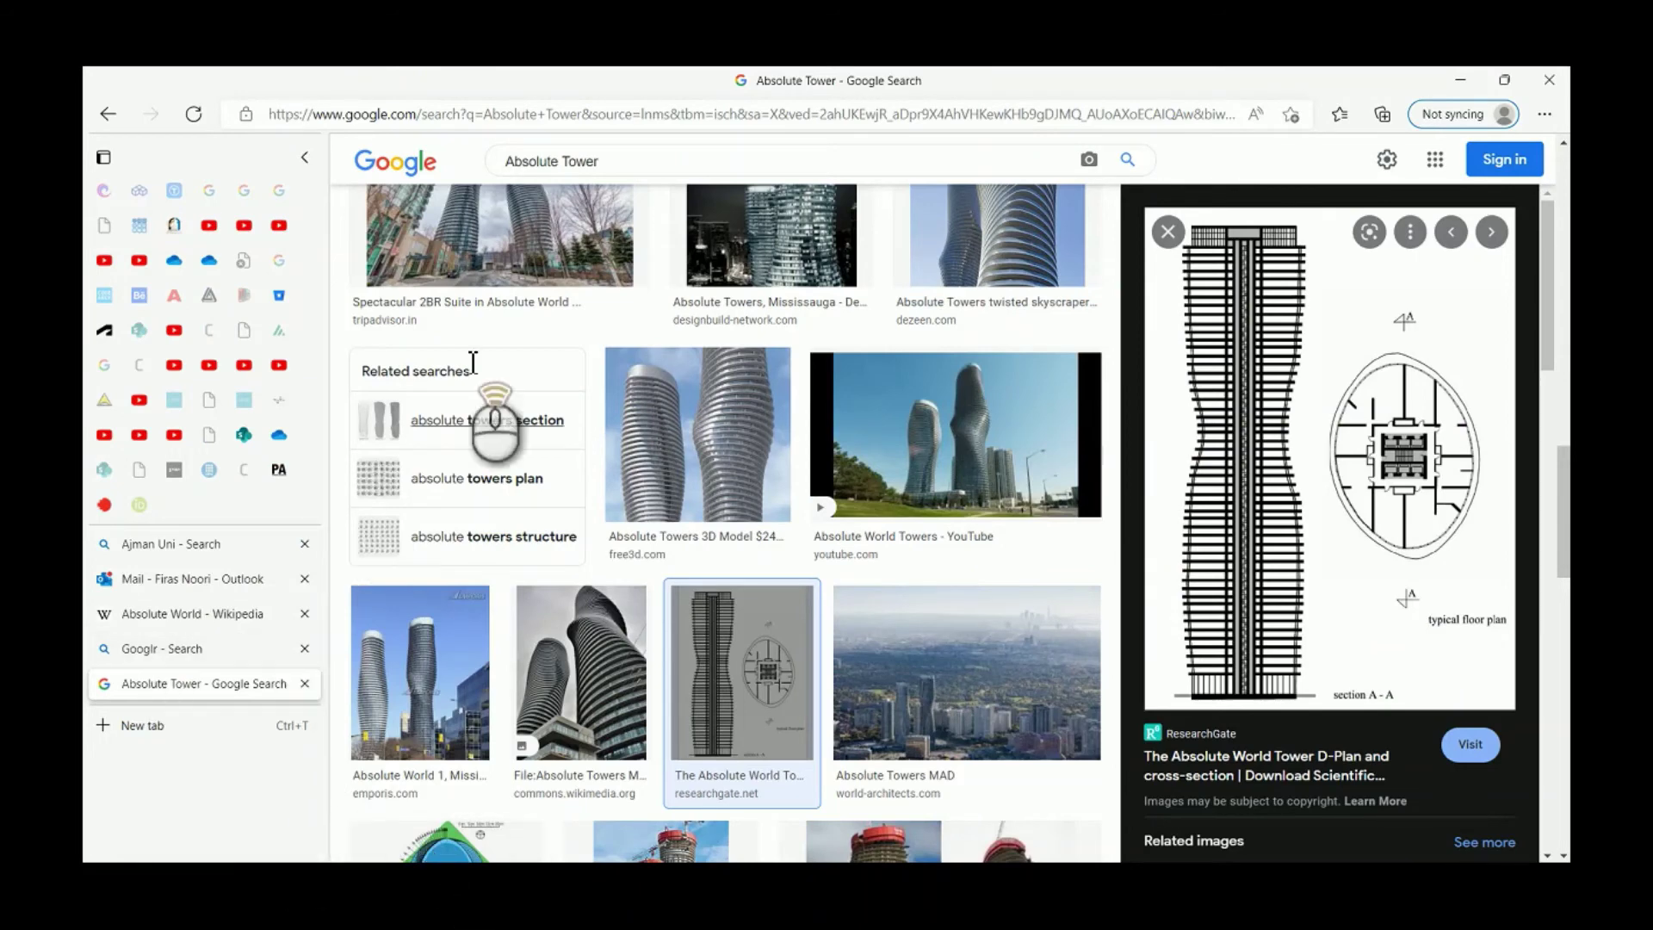
# - Search Google Images for "YouTube - Absolute Tower Dynamo", preview The Absolute Tower - Revit and Dynamo _ Part 1 video, and minimise the browser
pyautogui.scroll(5, 551, 259)
pyautogui.tripleClick(618, 180)
pyautogui.write('Yo')
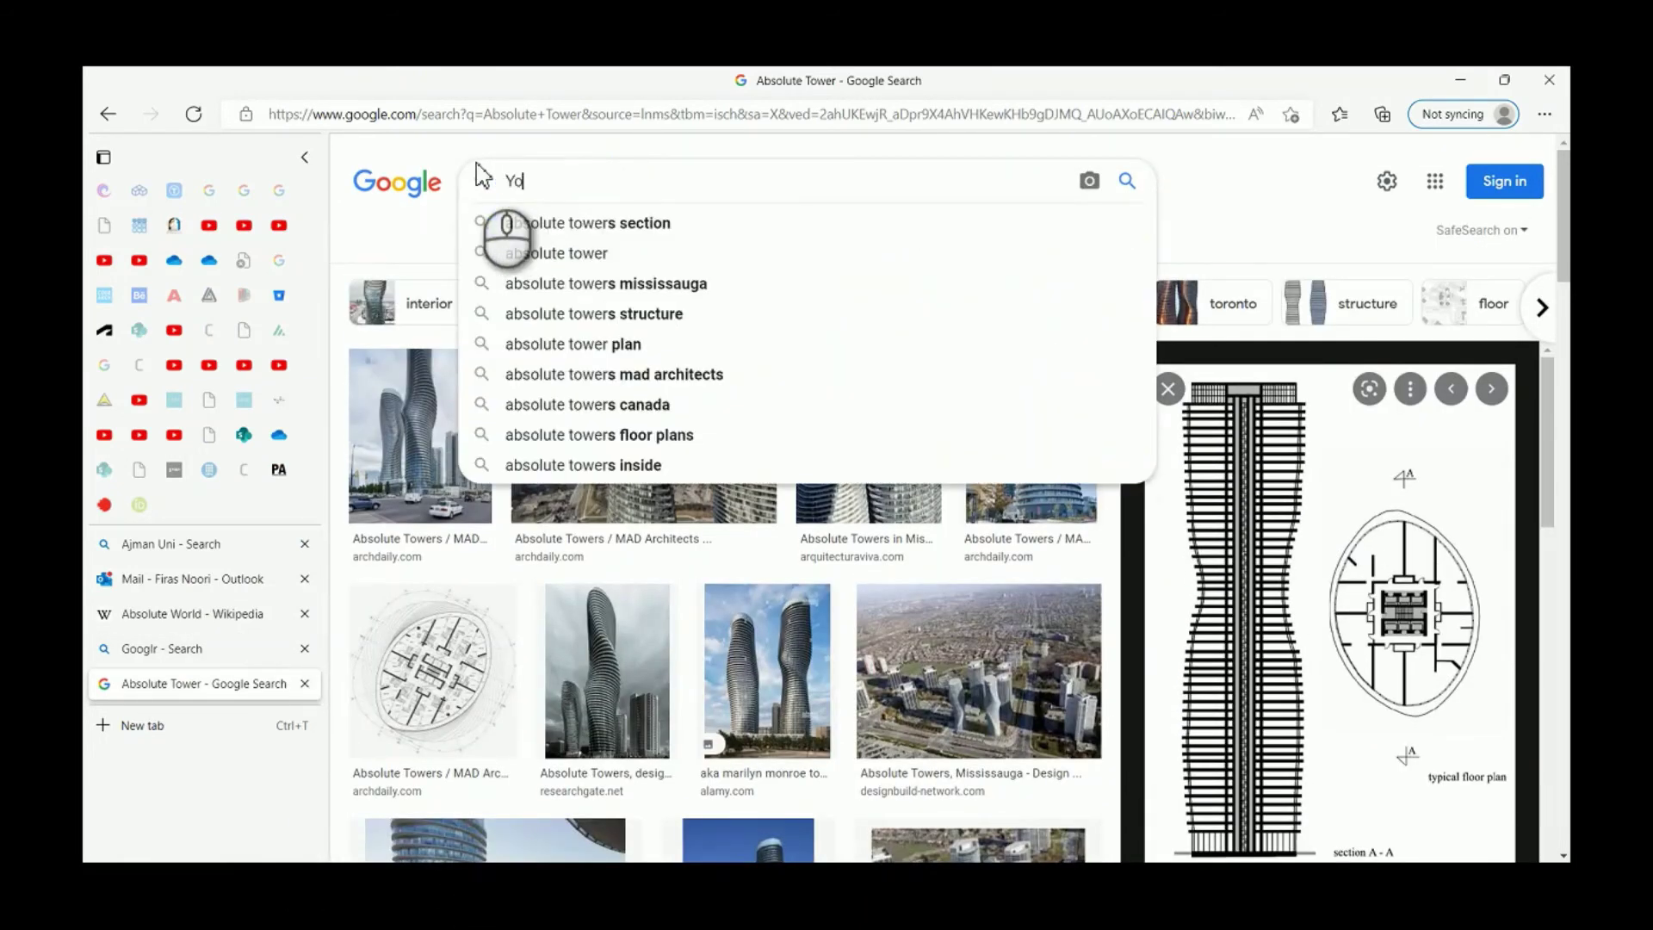
pyautogui.write('uTube - Ab')
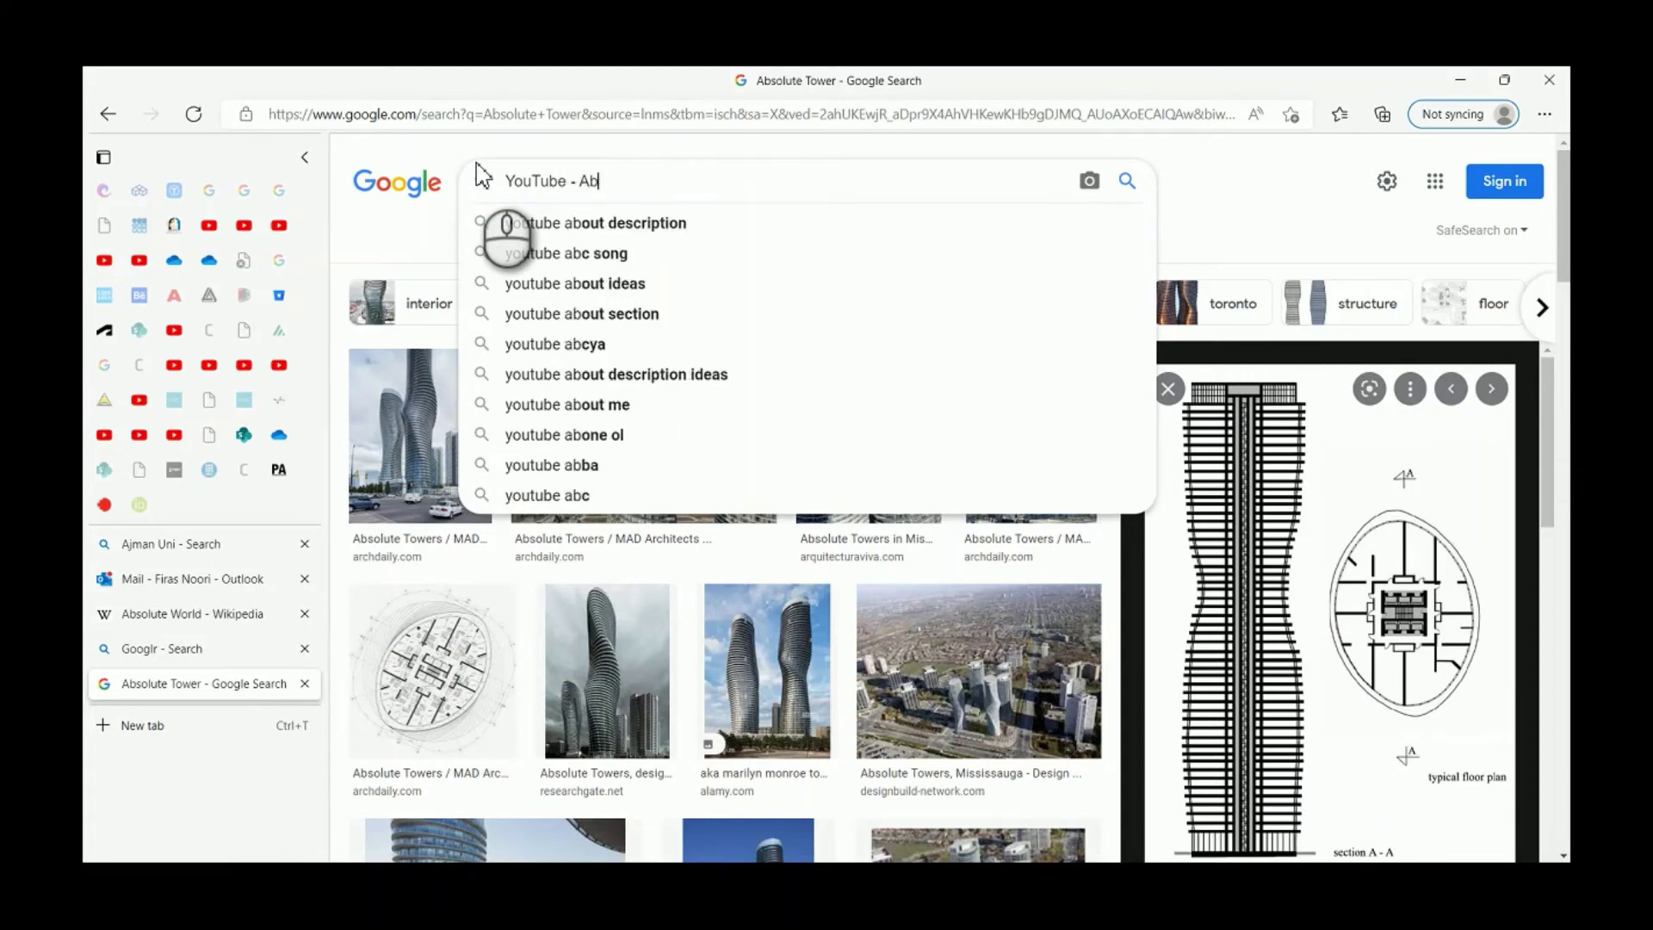
pyautogui.write('solute Tower ')
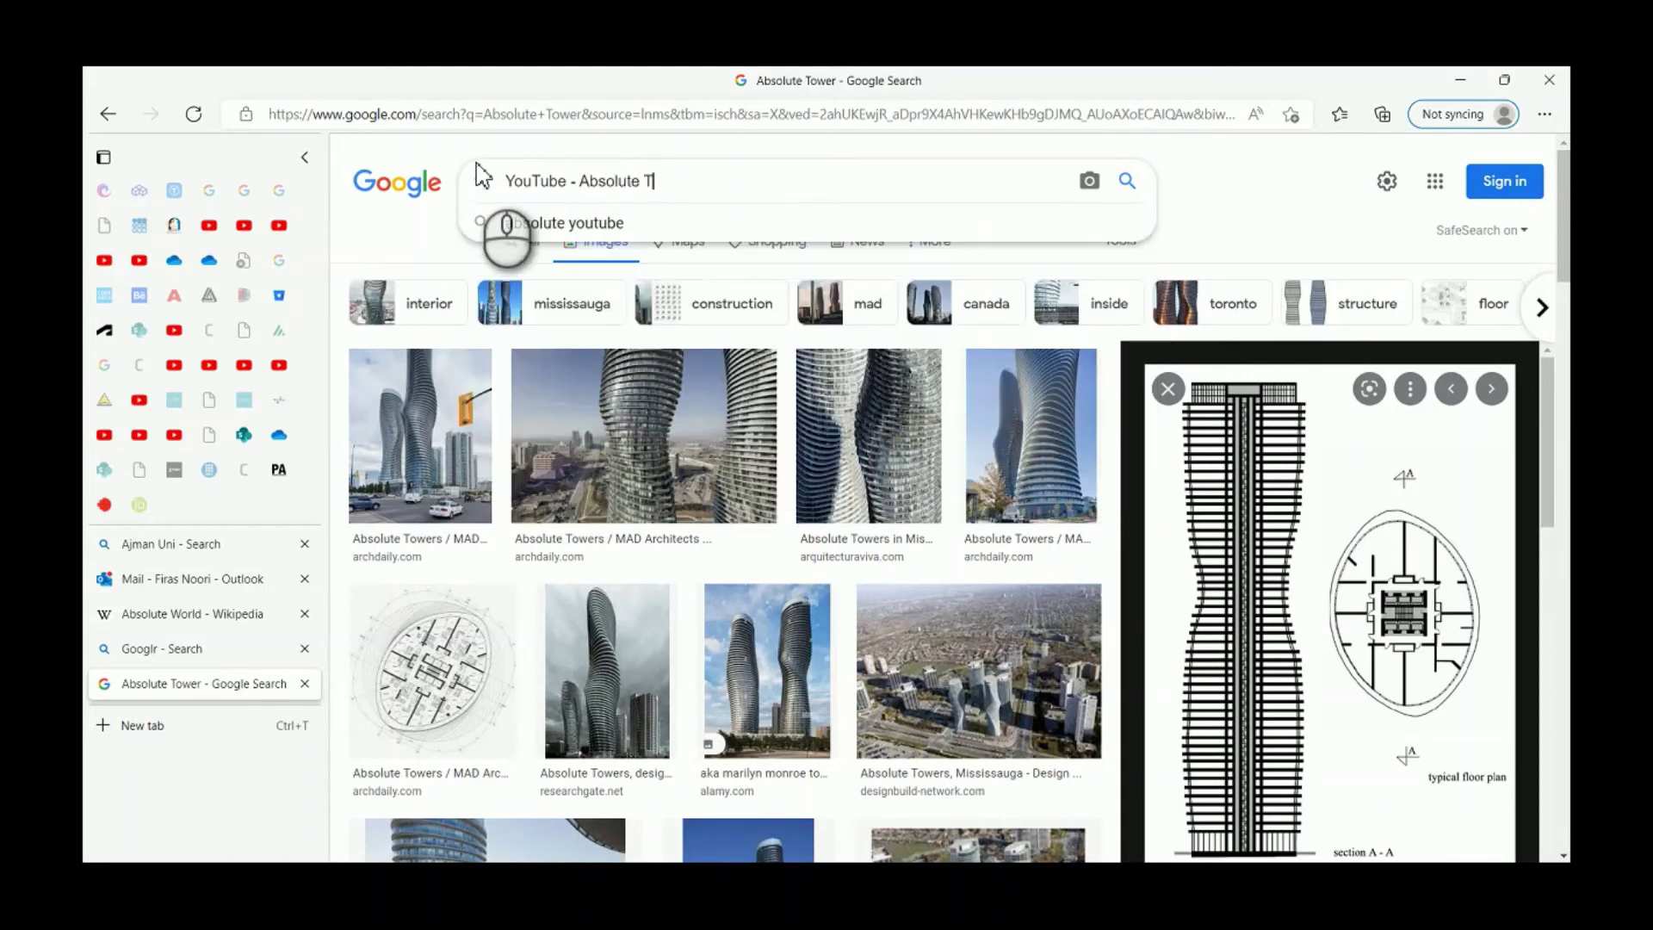
pyautogui.write('Dynamo')
pyautogui.press('Return')
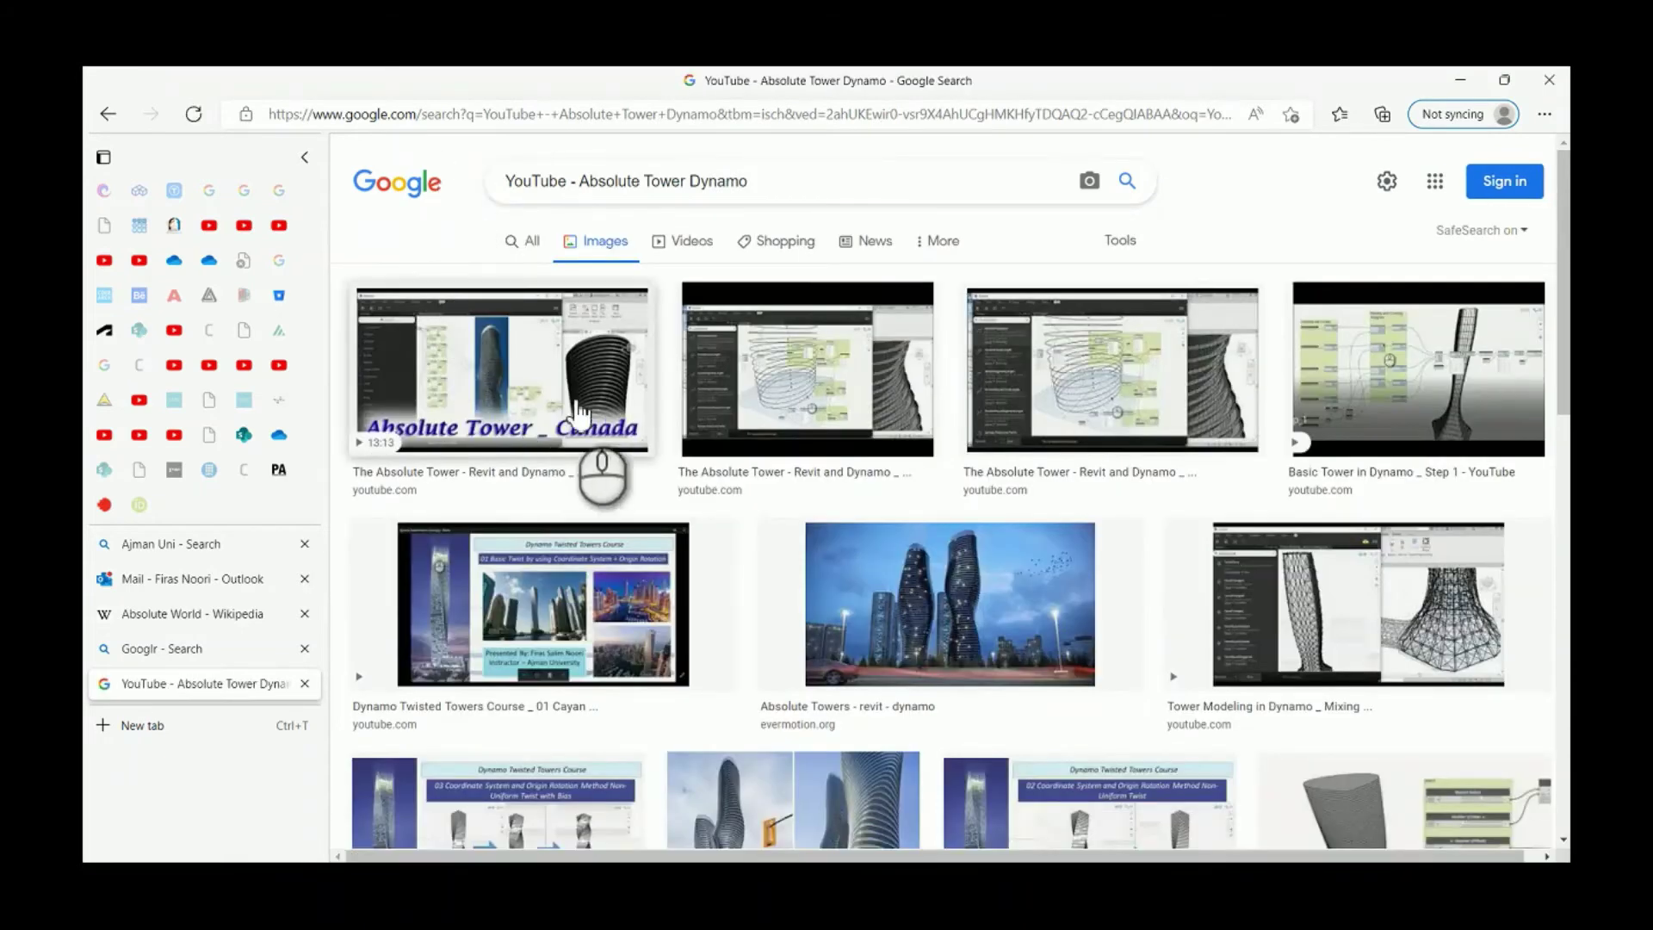
pyautogui.click(529, 398)
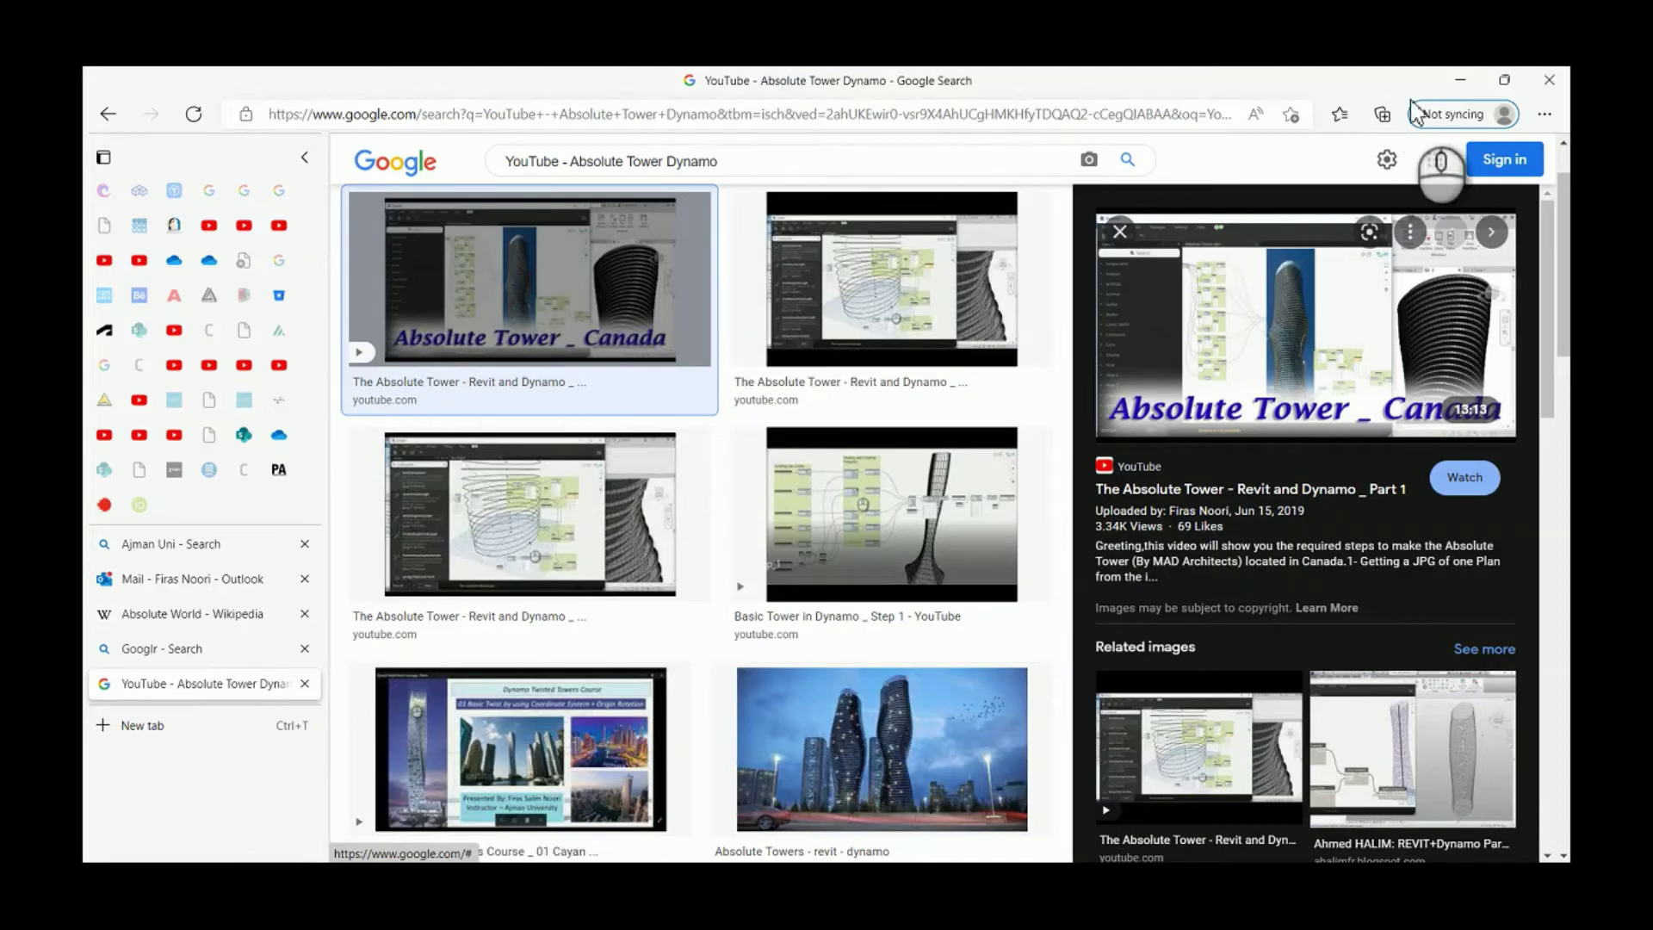
pyautogui.click(1460, 79)
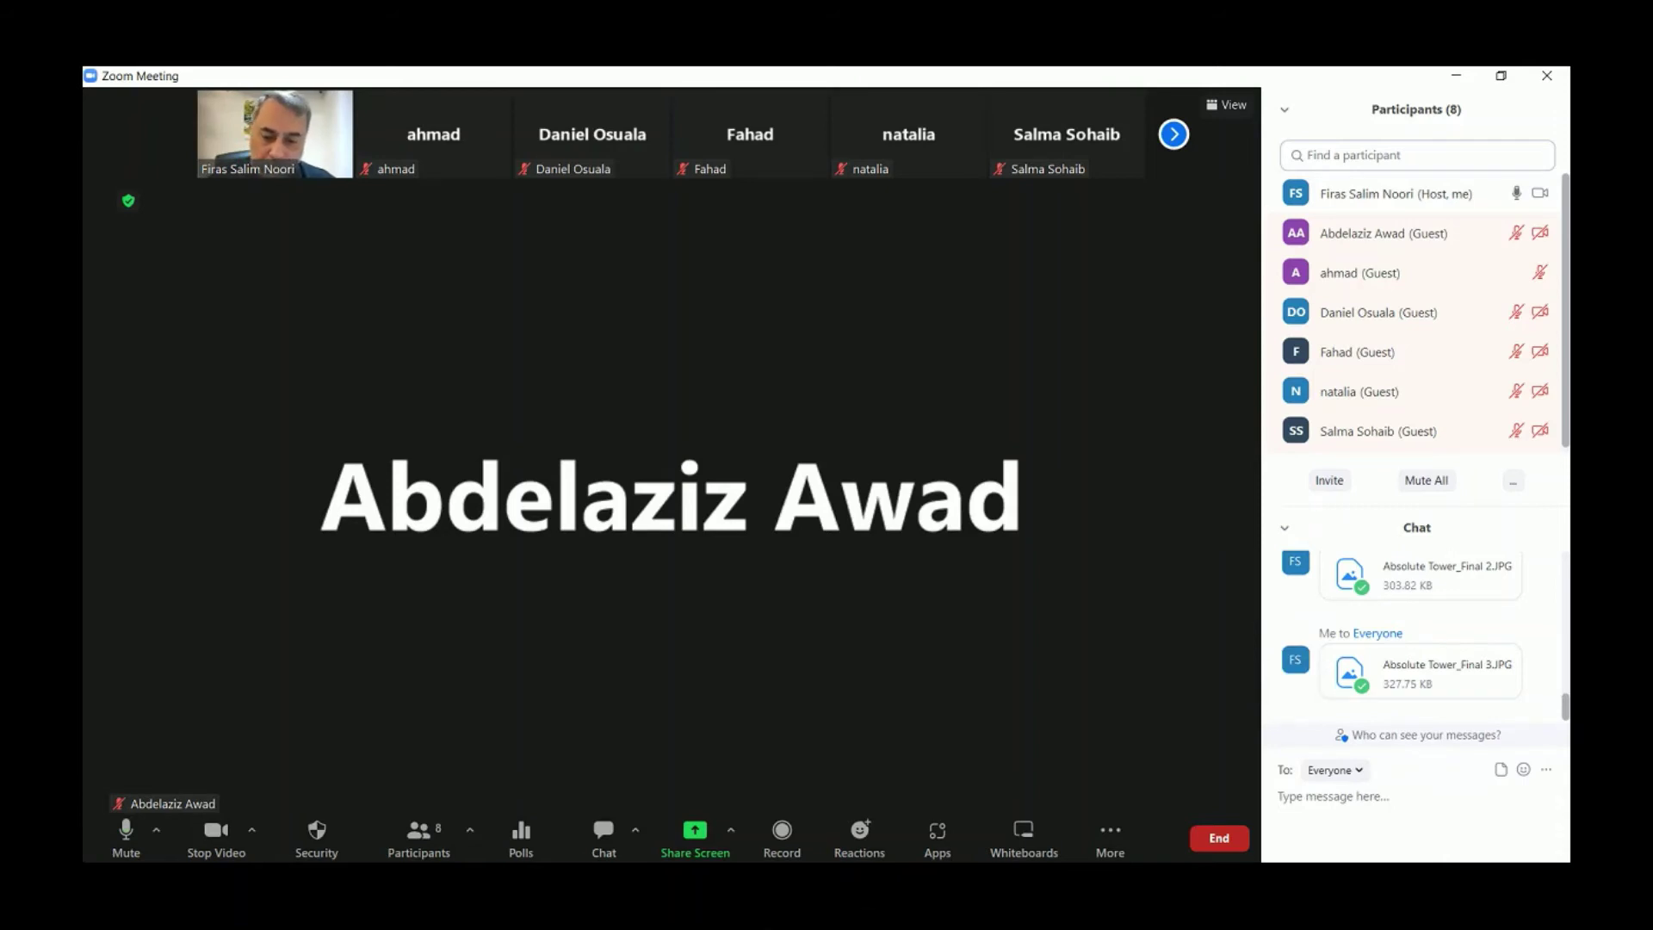
# - Switch to Dynamo and save the Home.dyn graph
pyautogui.click(762, 809)
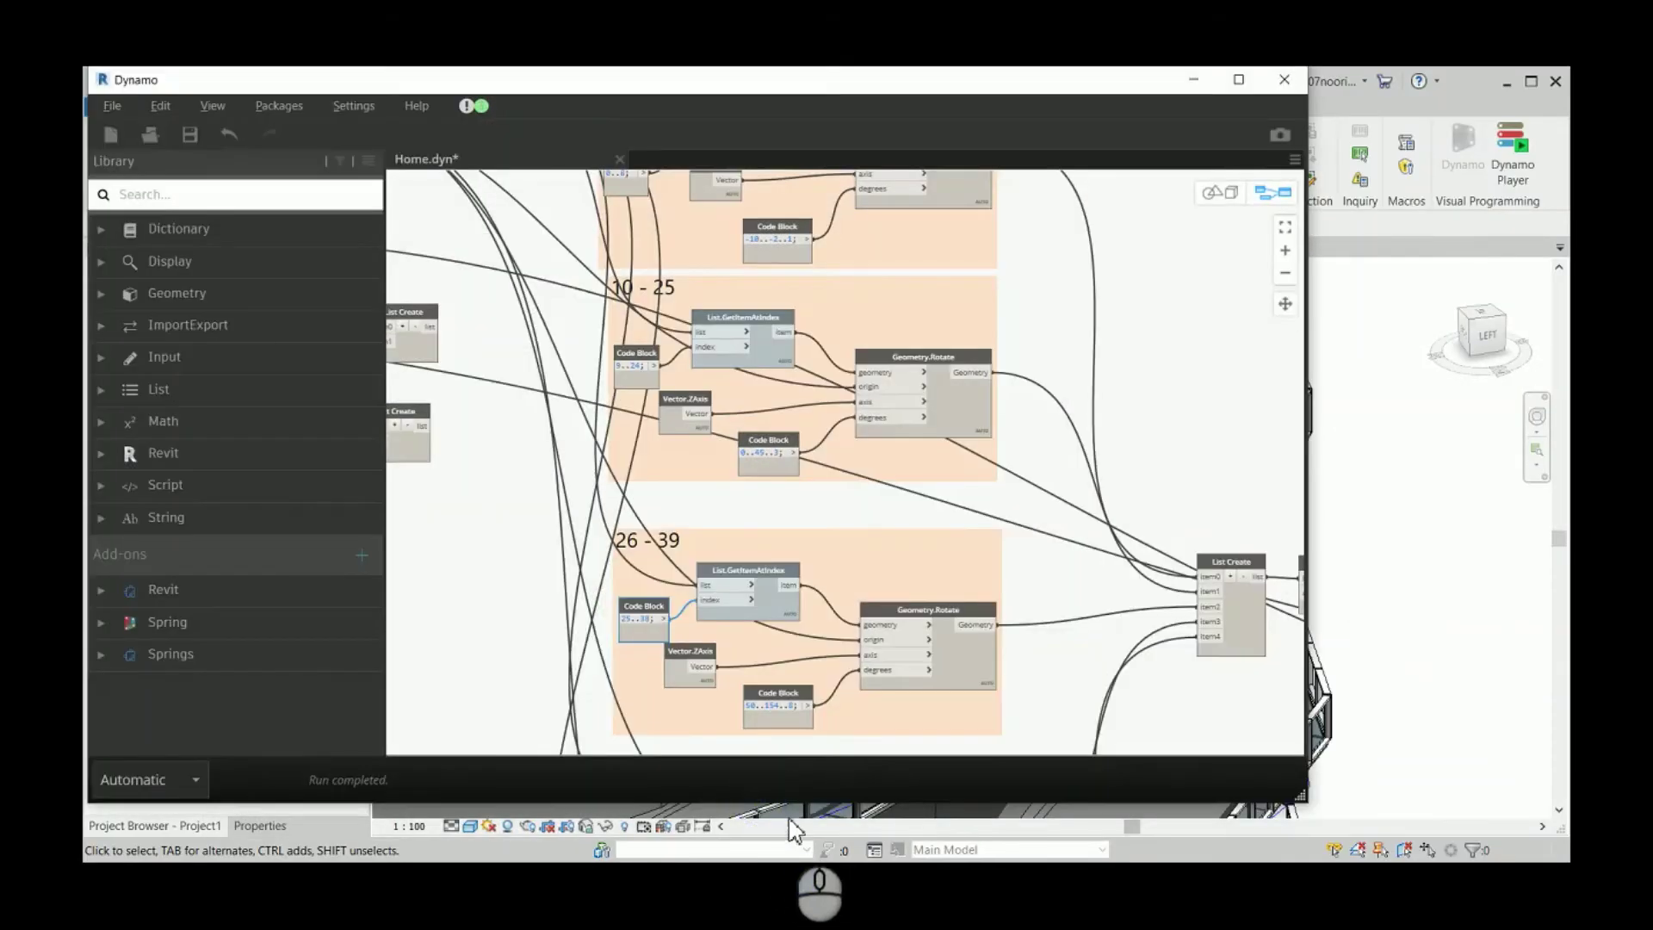
pyautogui.scroll(-5, 843, 516)
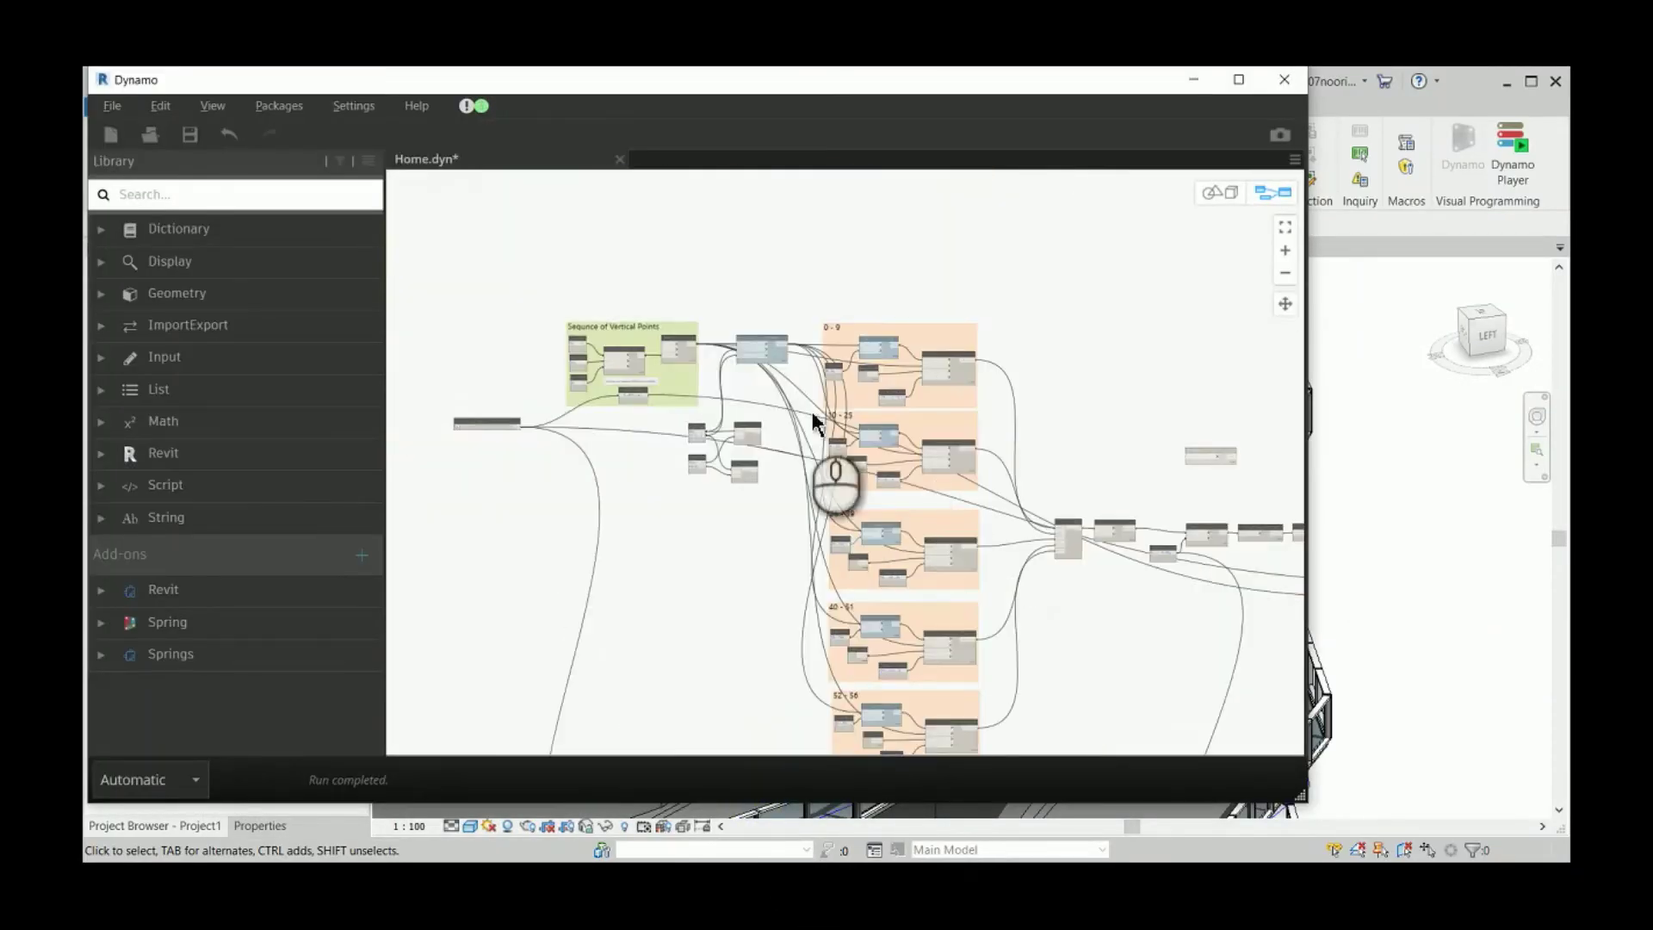
pyautogui.click(190, 134)
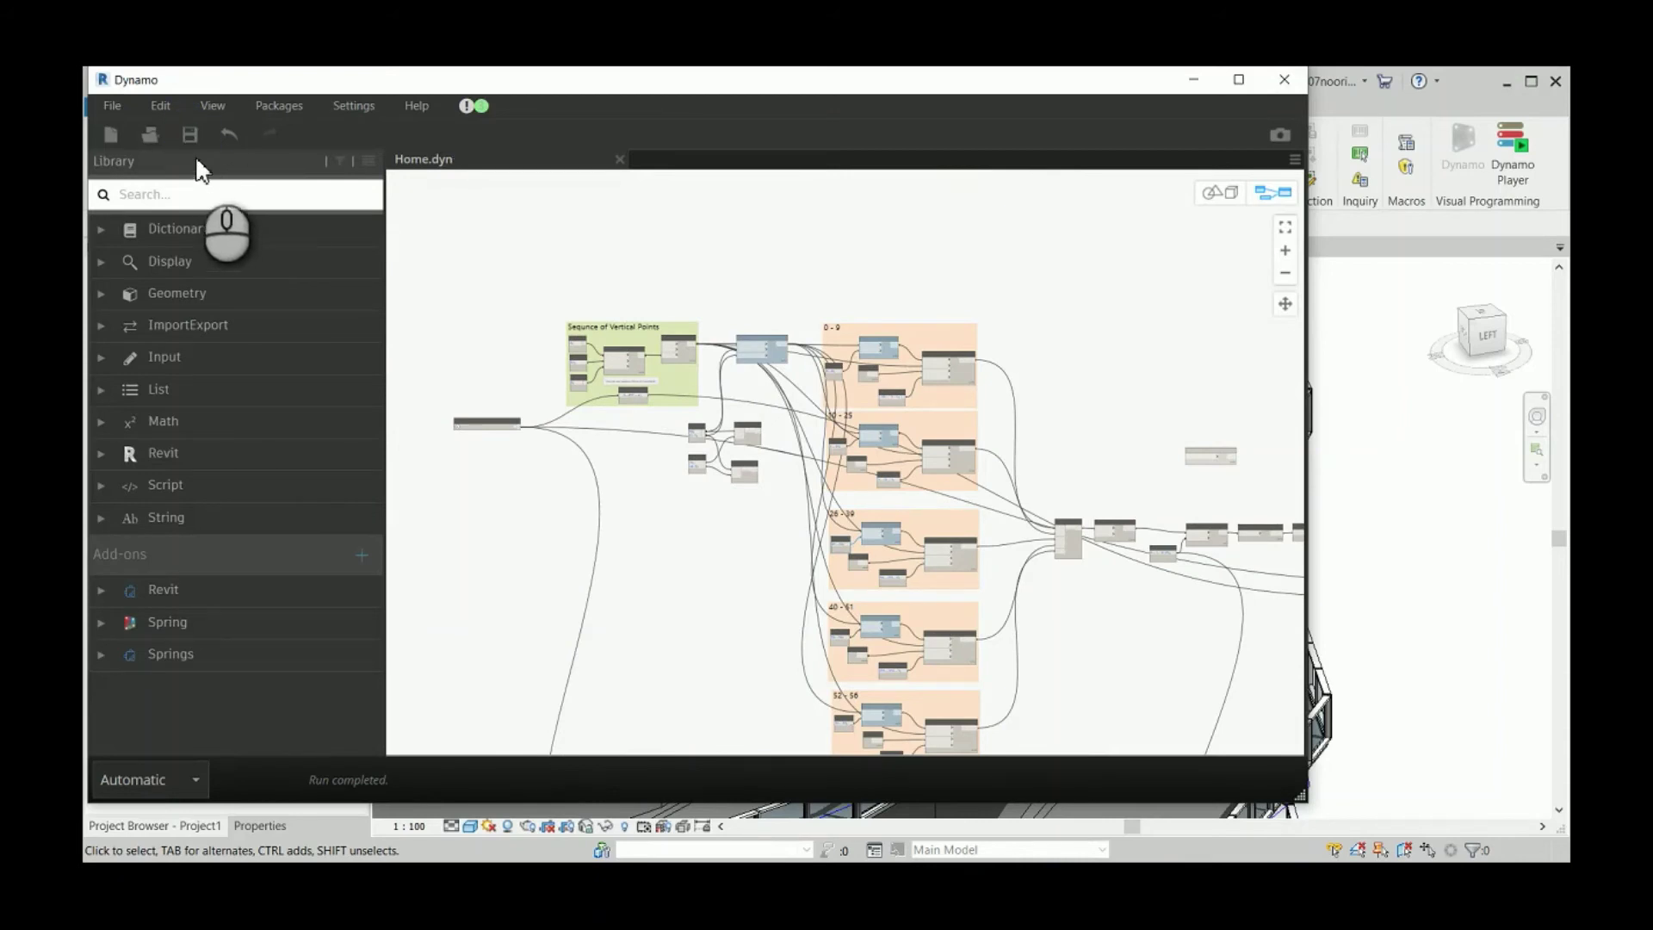
pyautogui.click(114, 106)
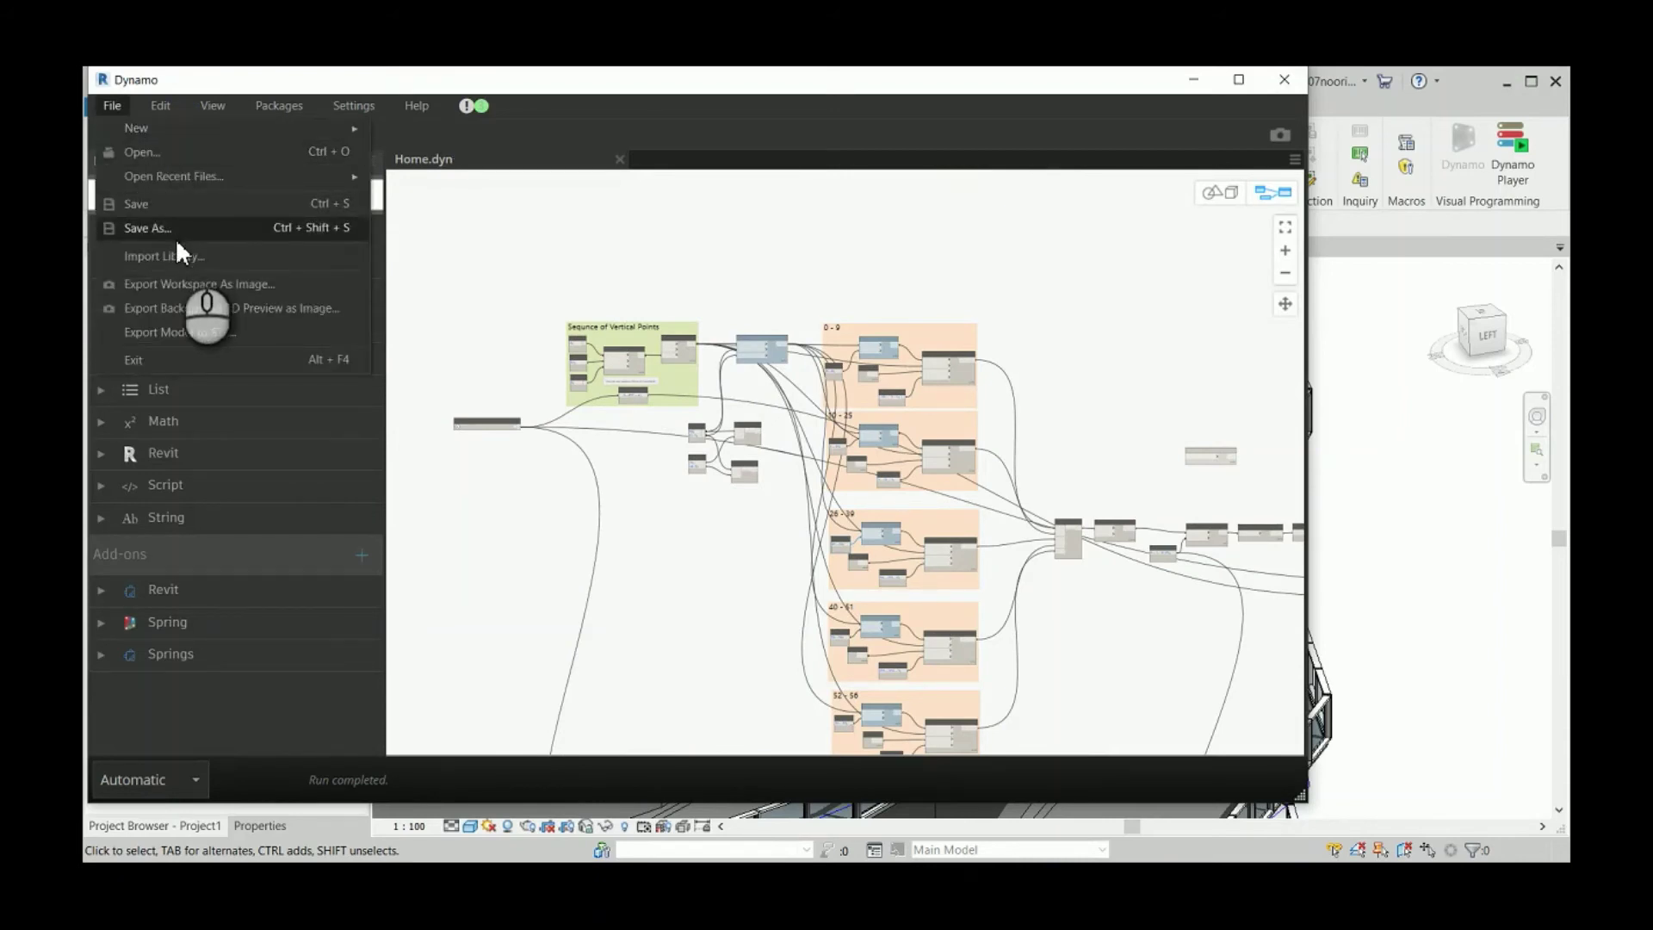
pyautogui.moveTo(147, 134)
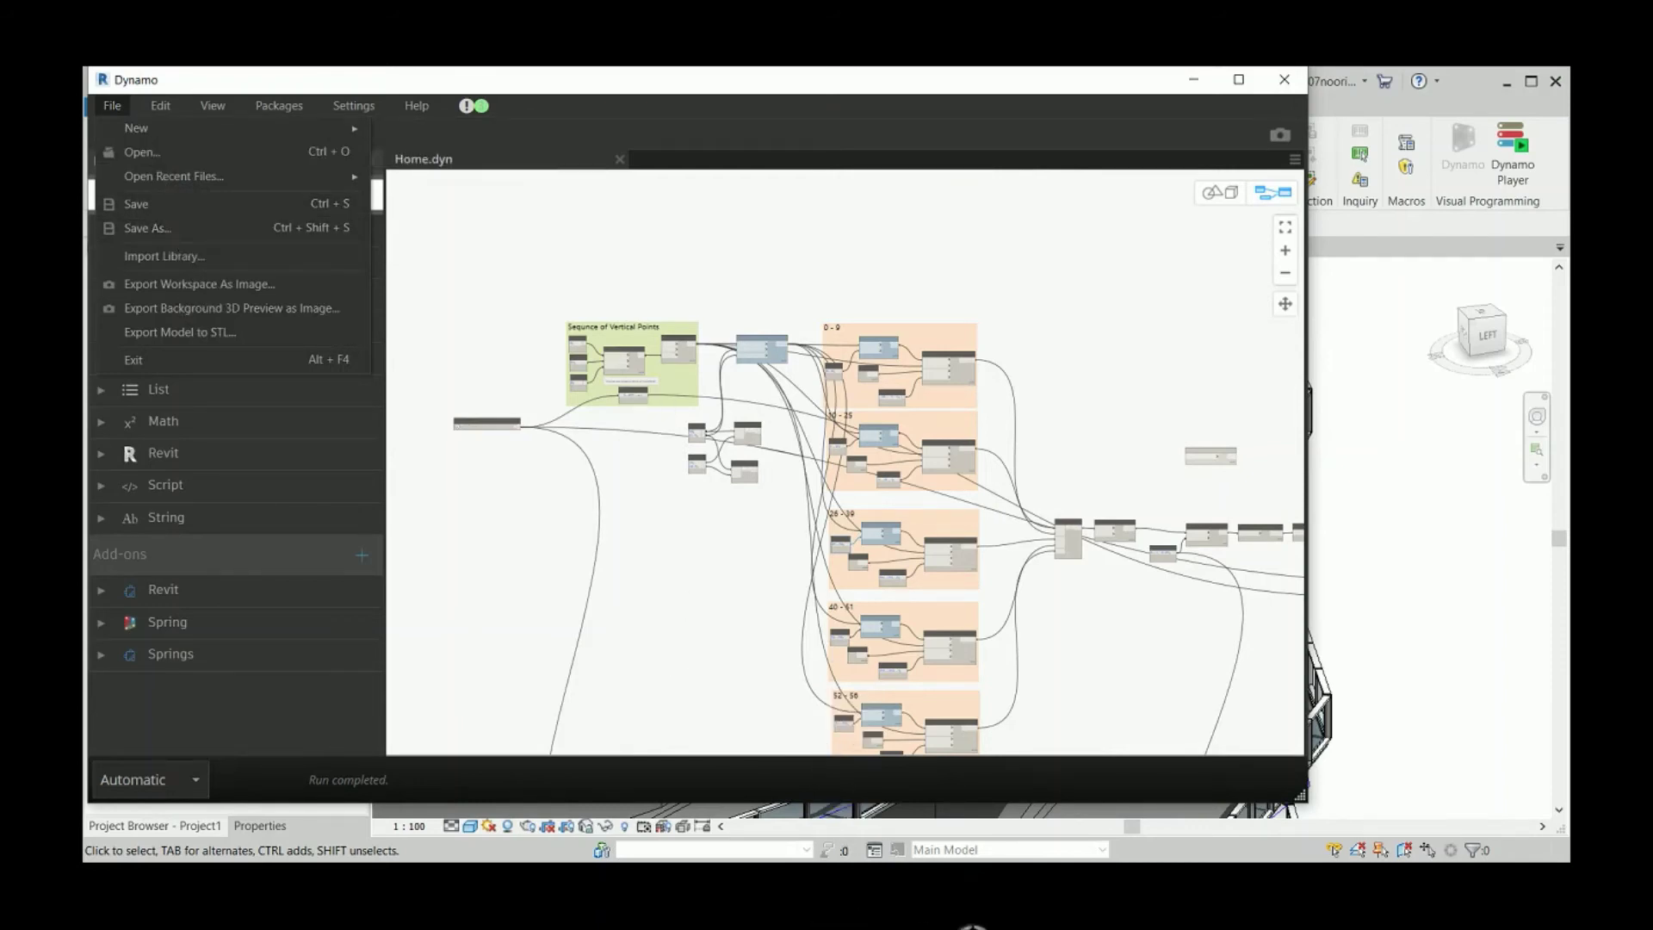
# - Return to the Zoom meeting and start sharing the screen again with the Dynamo graph in view
pyautogui.click(1046, 869)
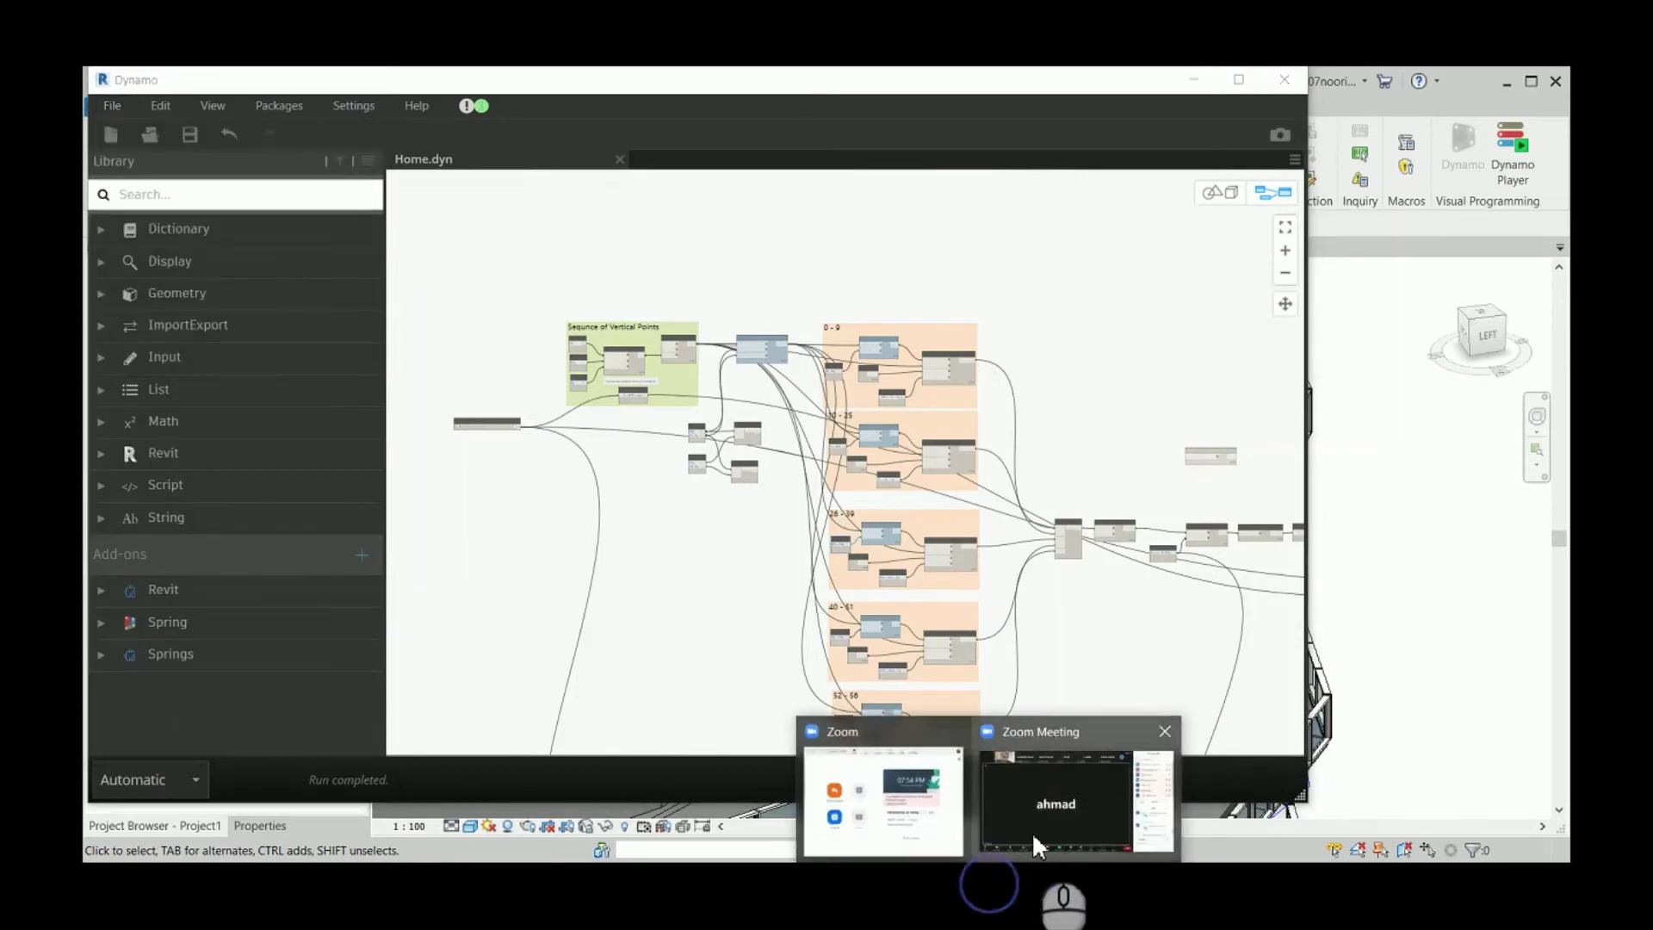
pyautogui.click(1055, 787)
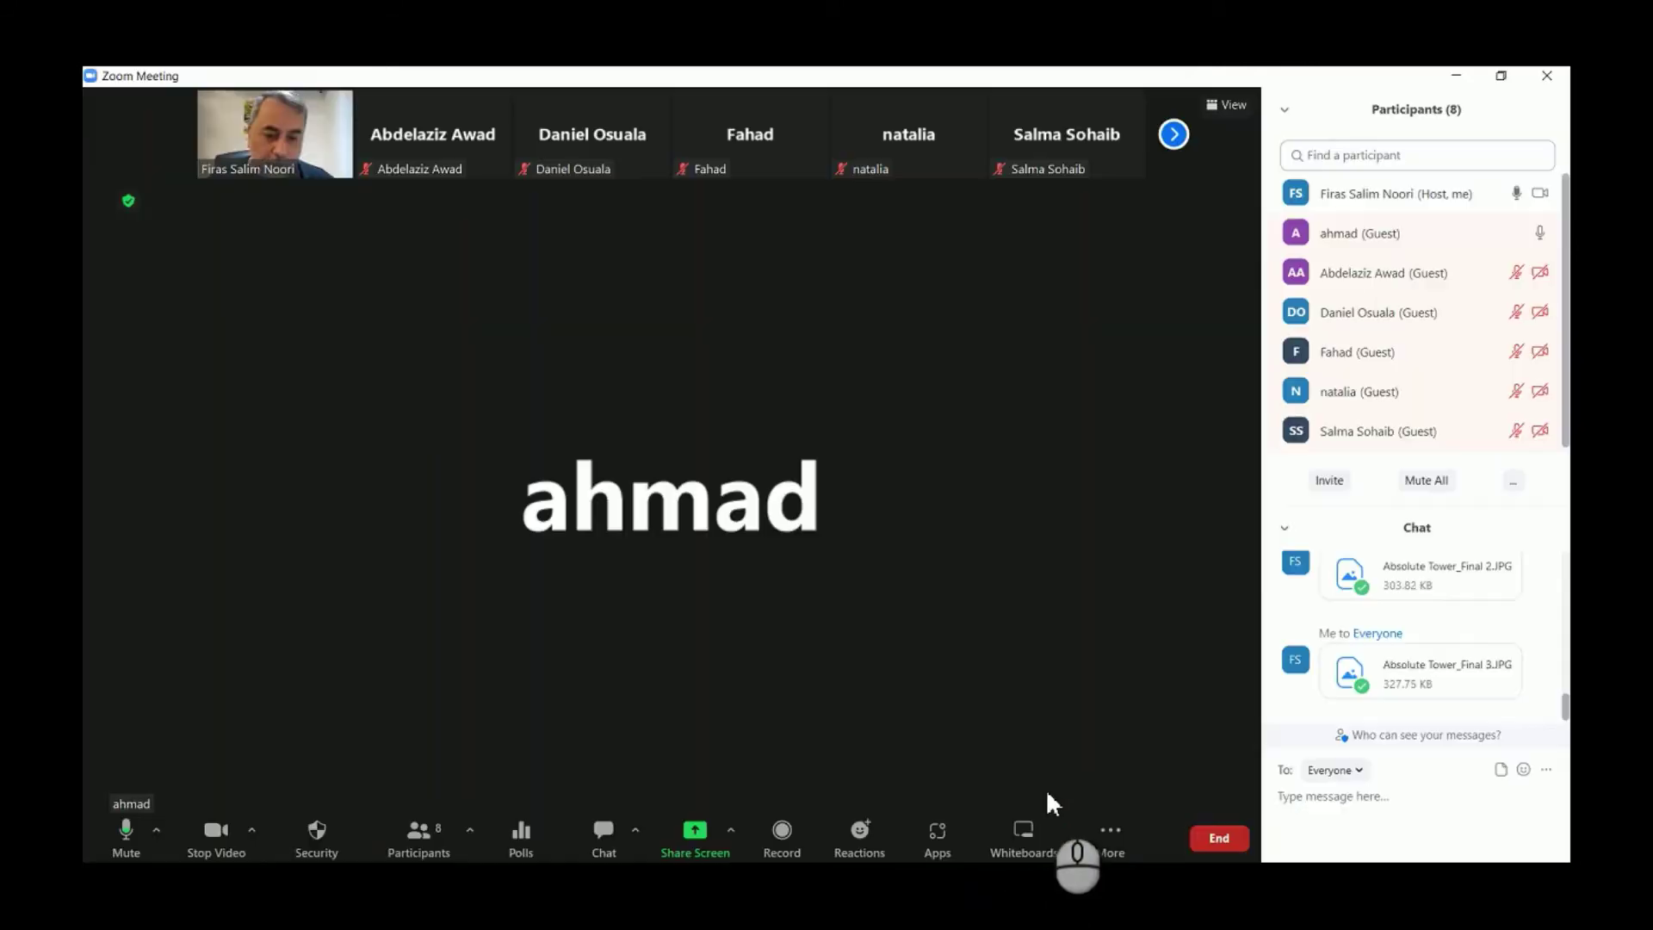
pyautogui.click(695, 830)
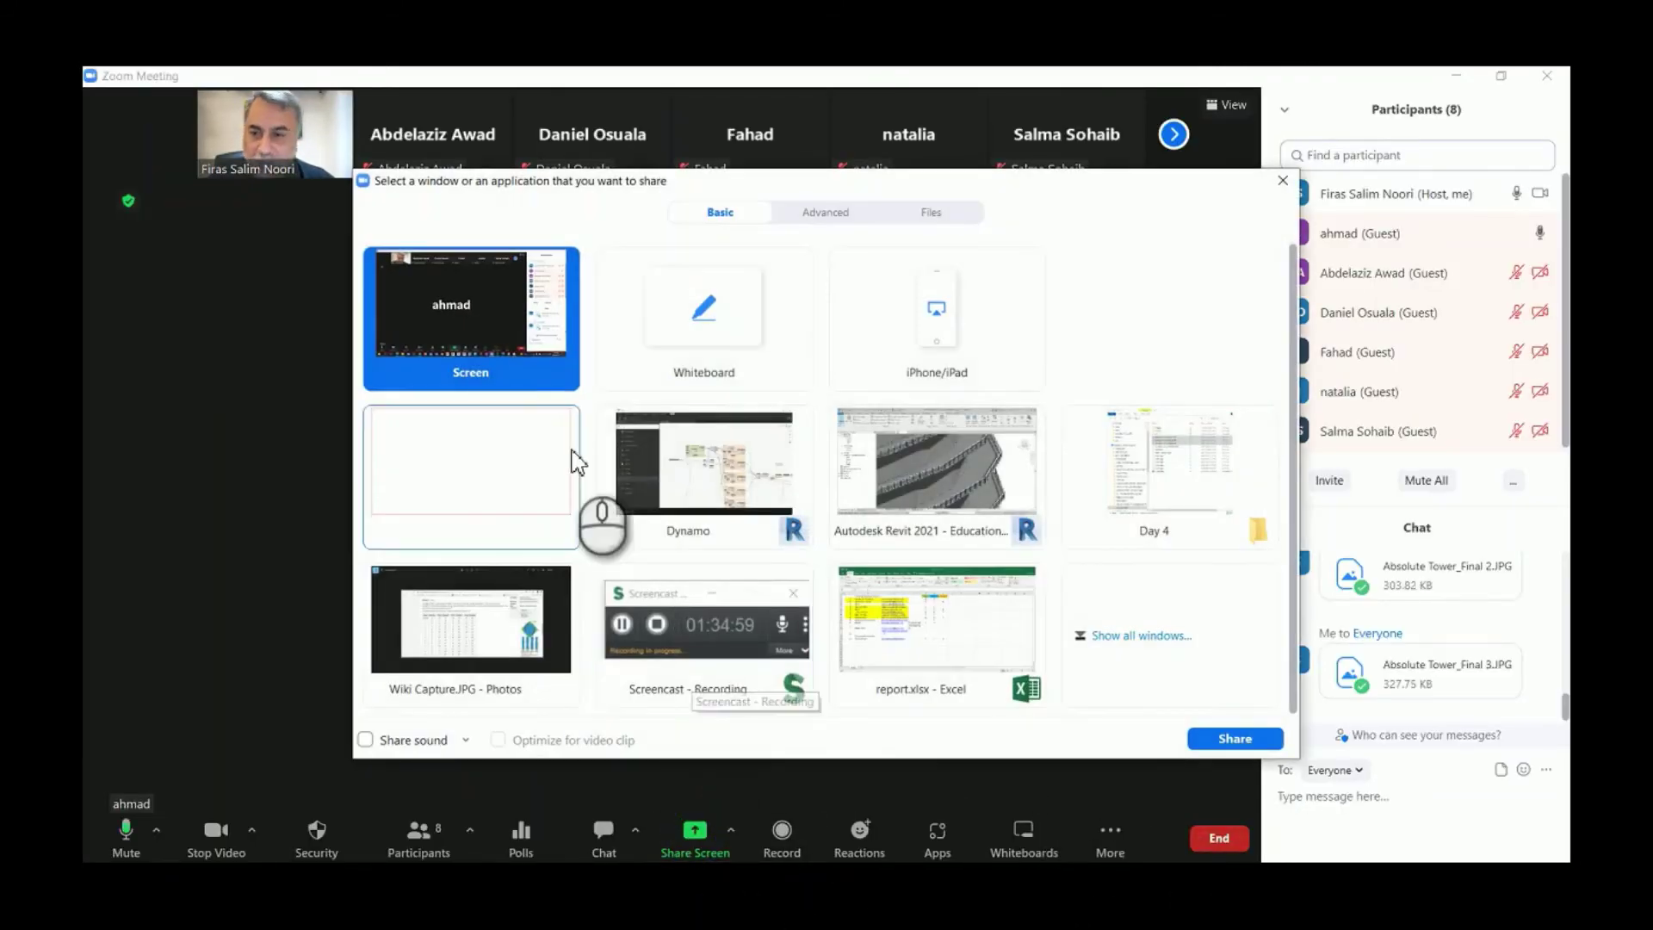
pyautogui.doubleClick(620, 456)
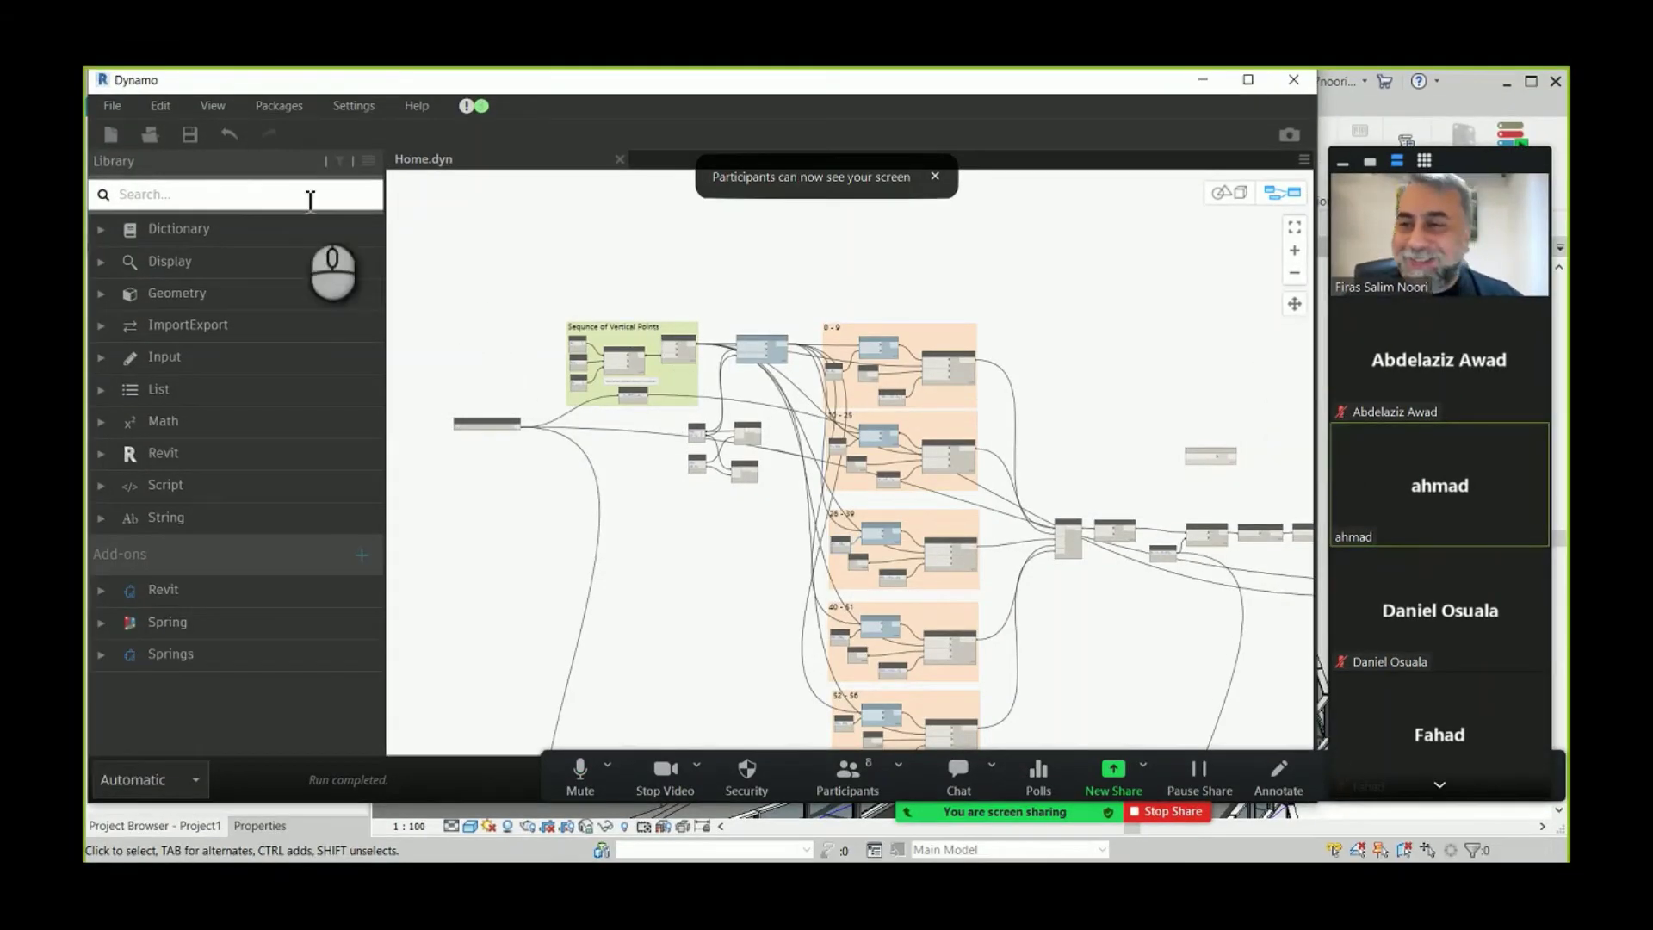
# - Start a new custom node named "absolute Tower" with the description "Make Abdolute Tower"
pyautogui.click(162, 107)
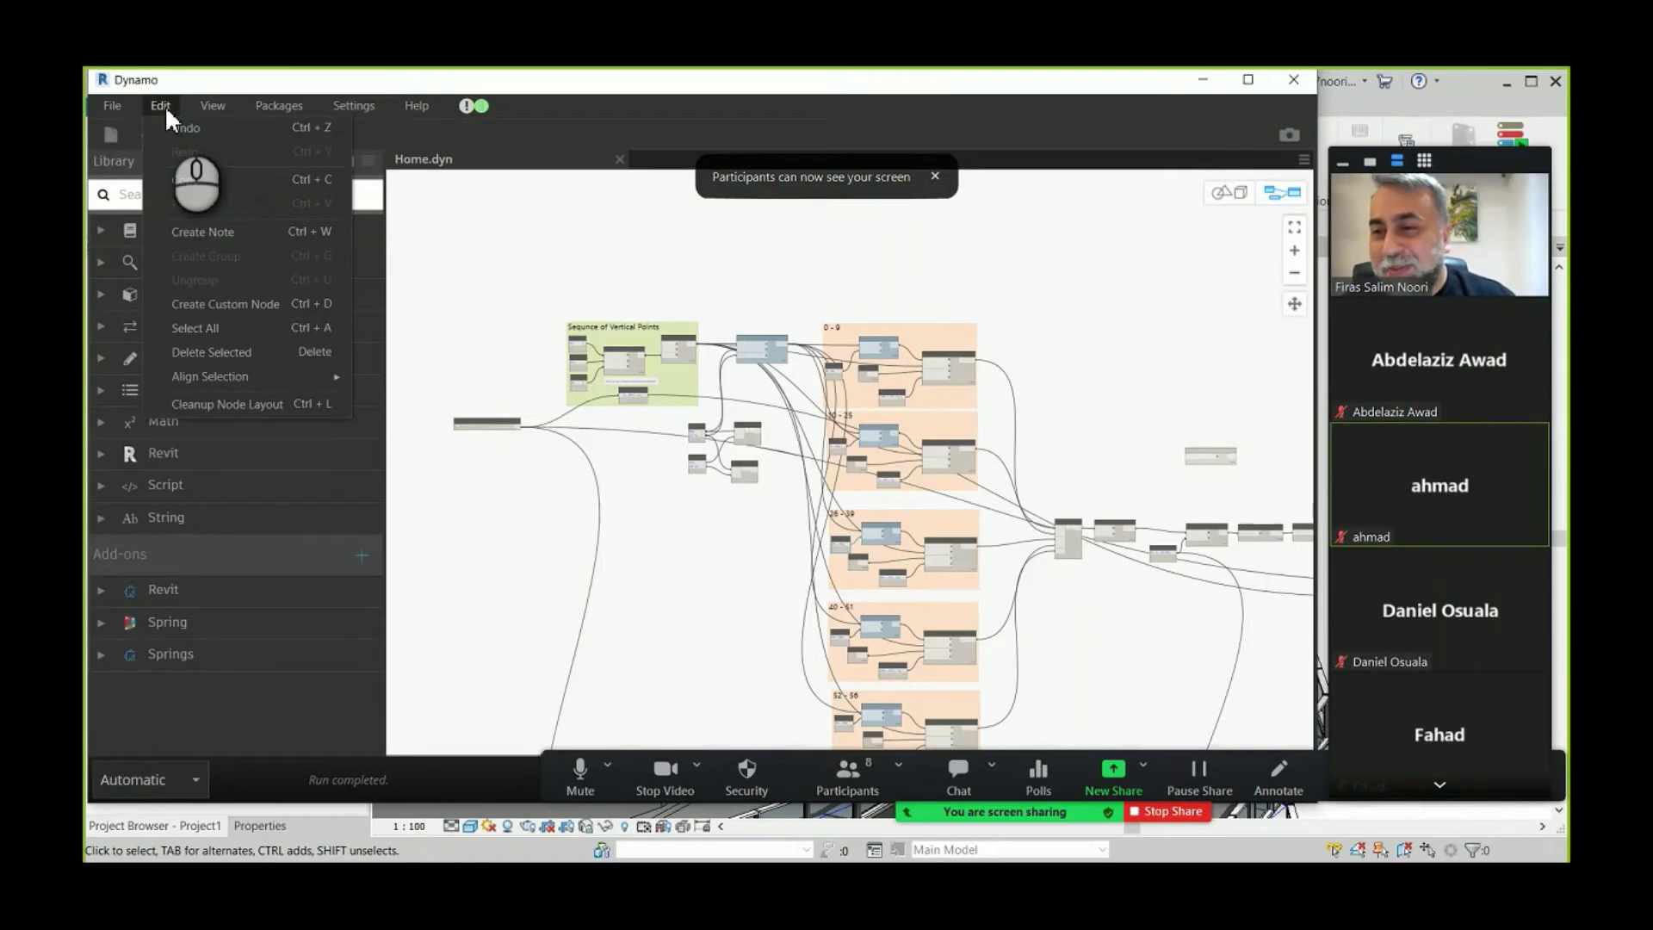
pyautogui.click(222, 309)
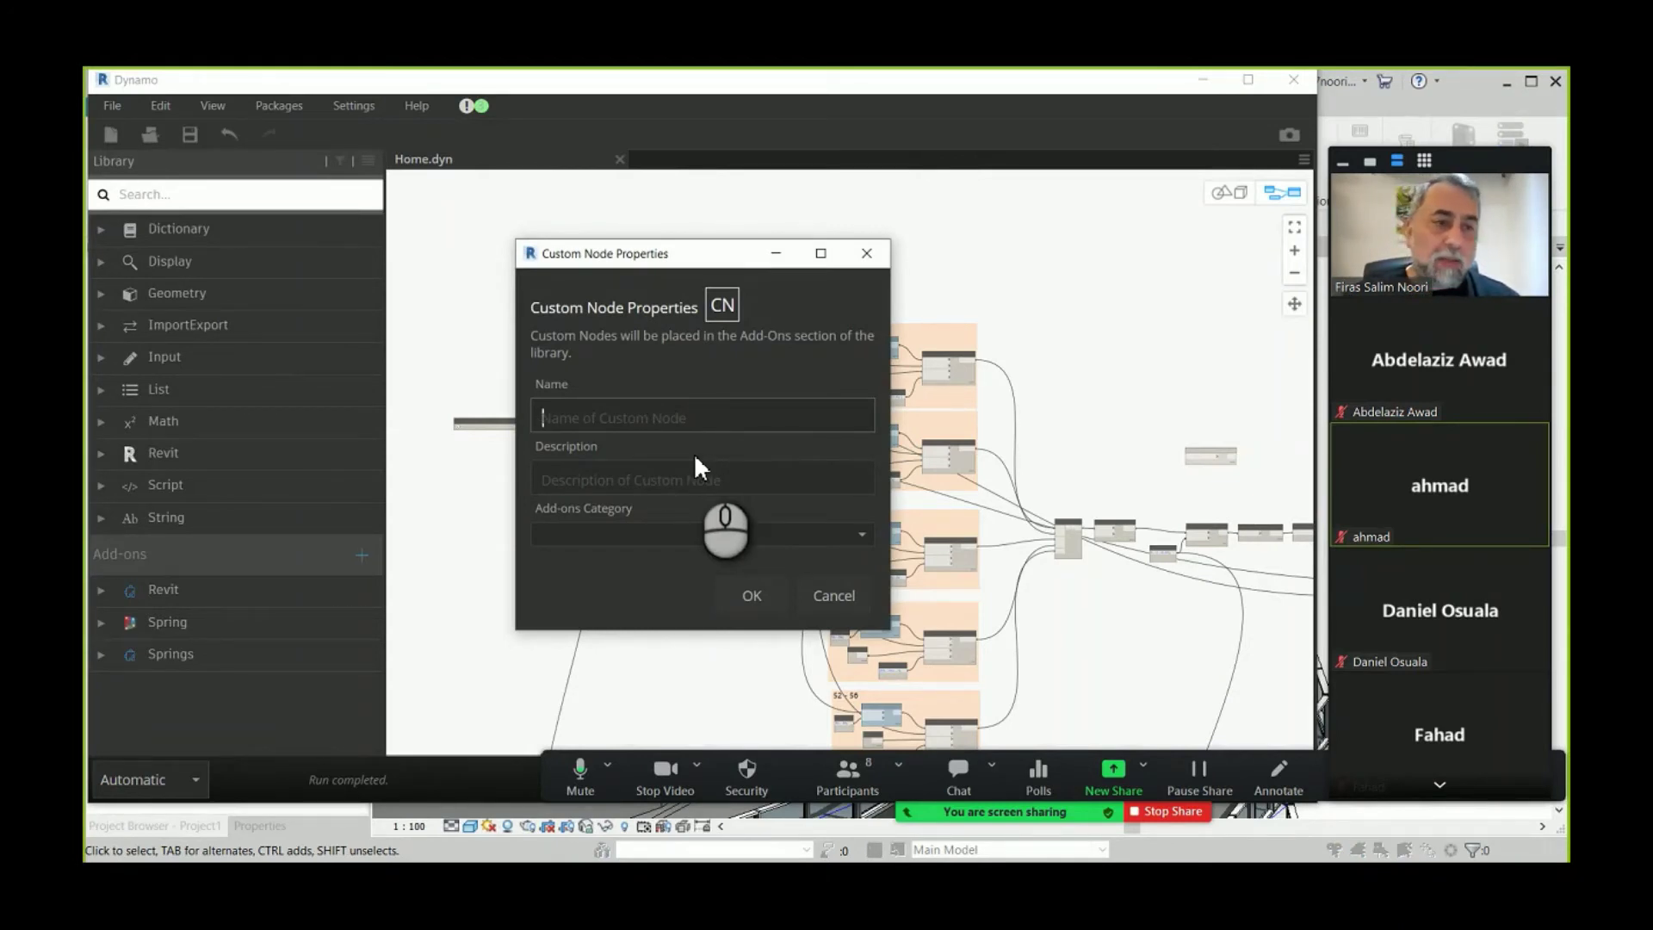
pyautogui.write('ab')
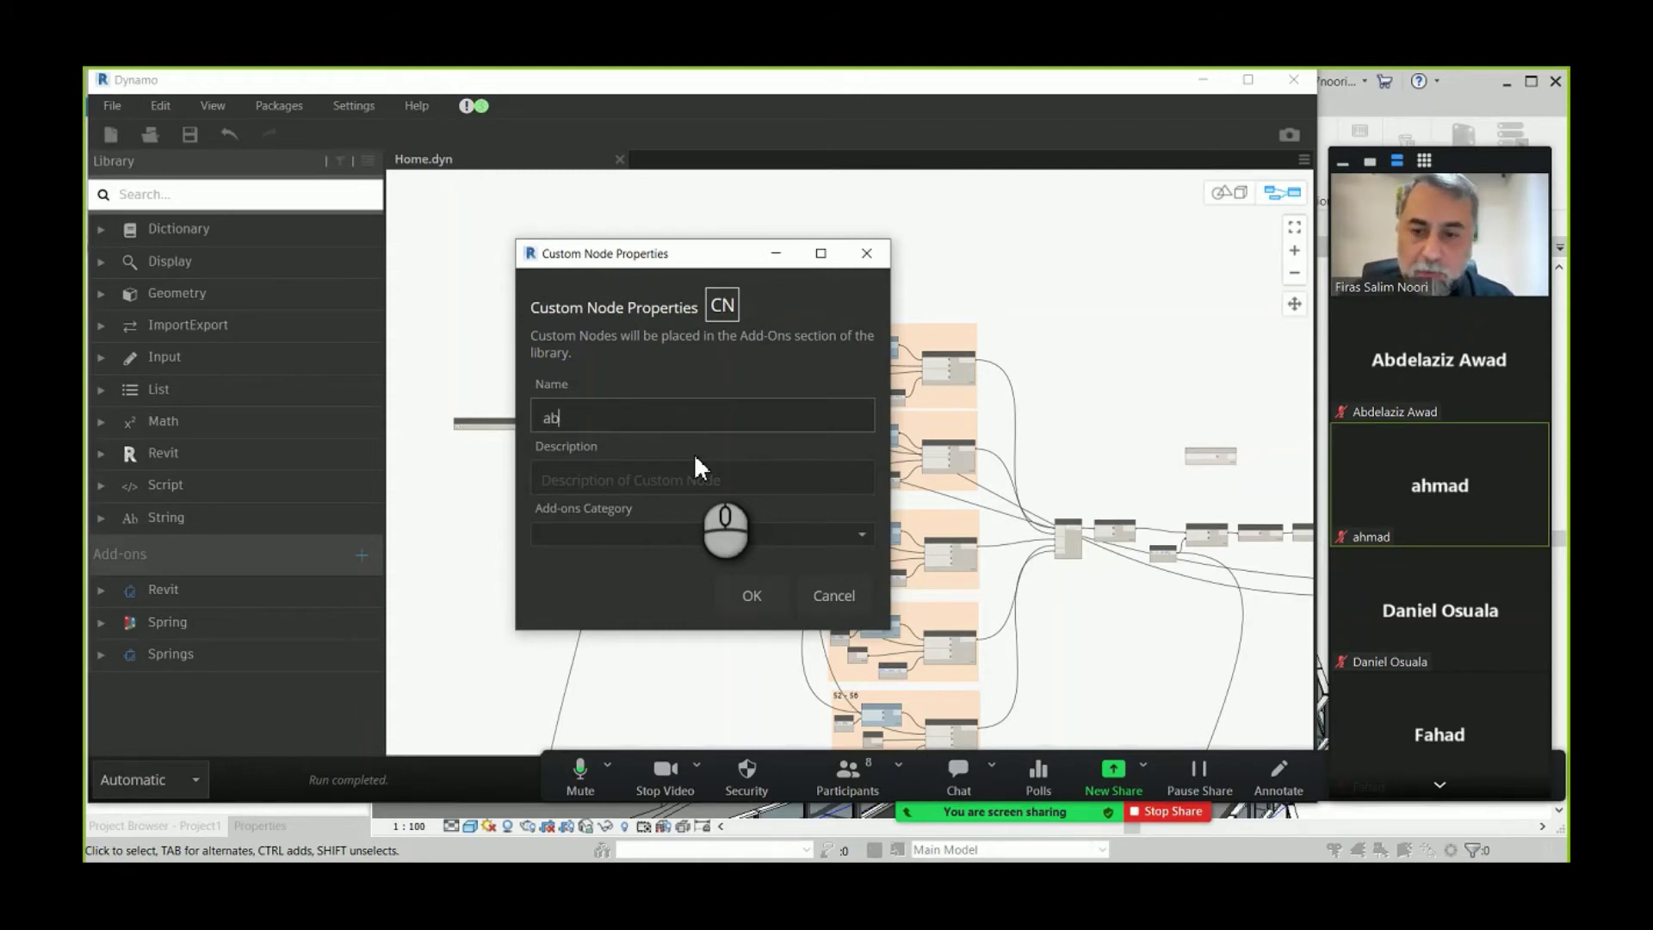
pyautogui.write('solute ')
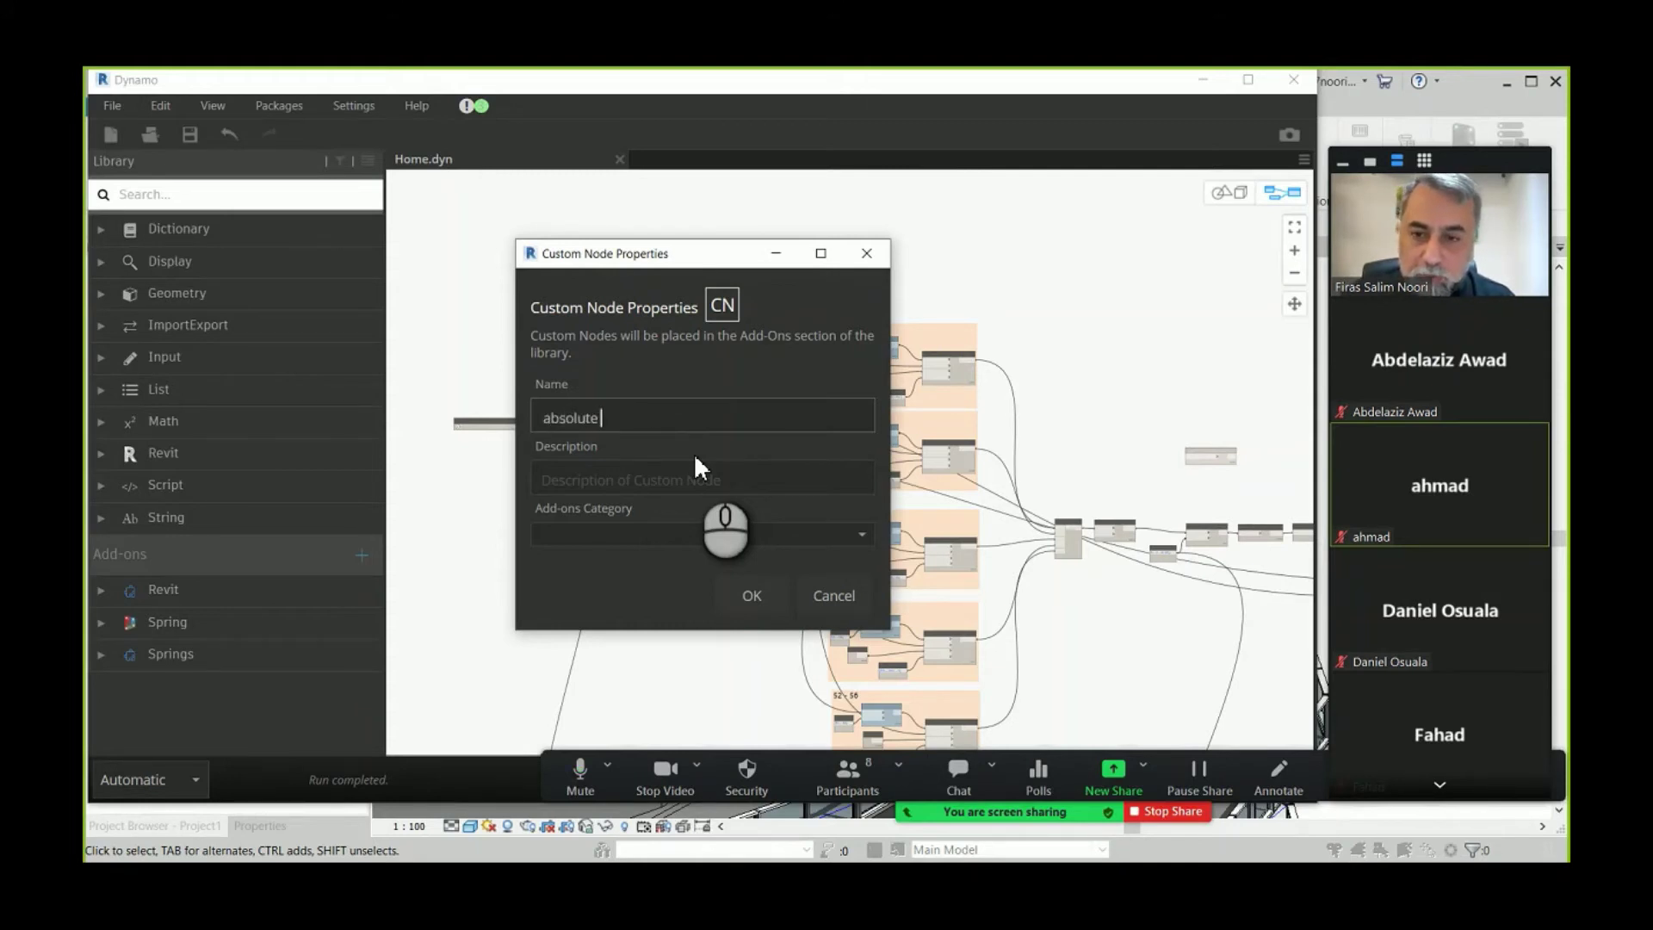
pyautogui.write('Tower')
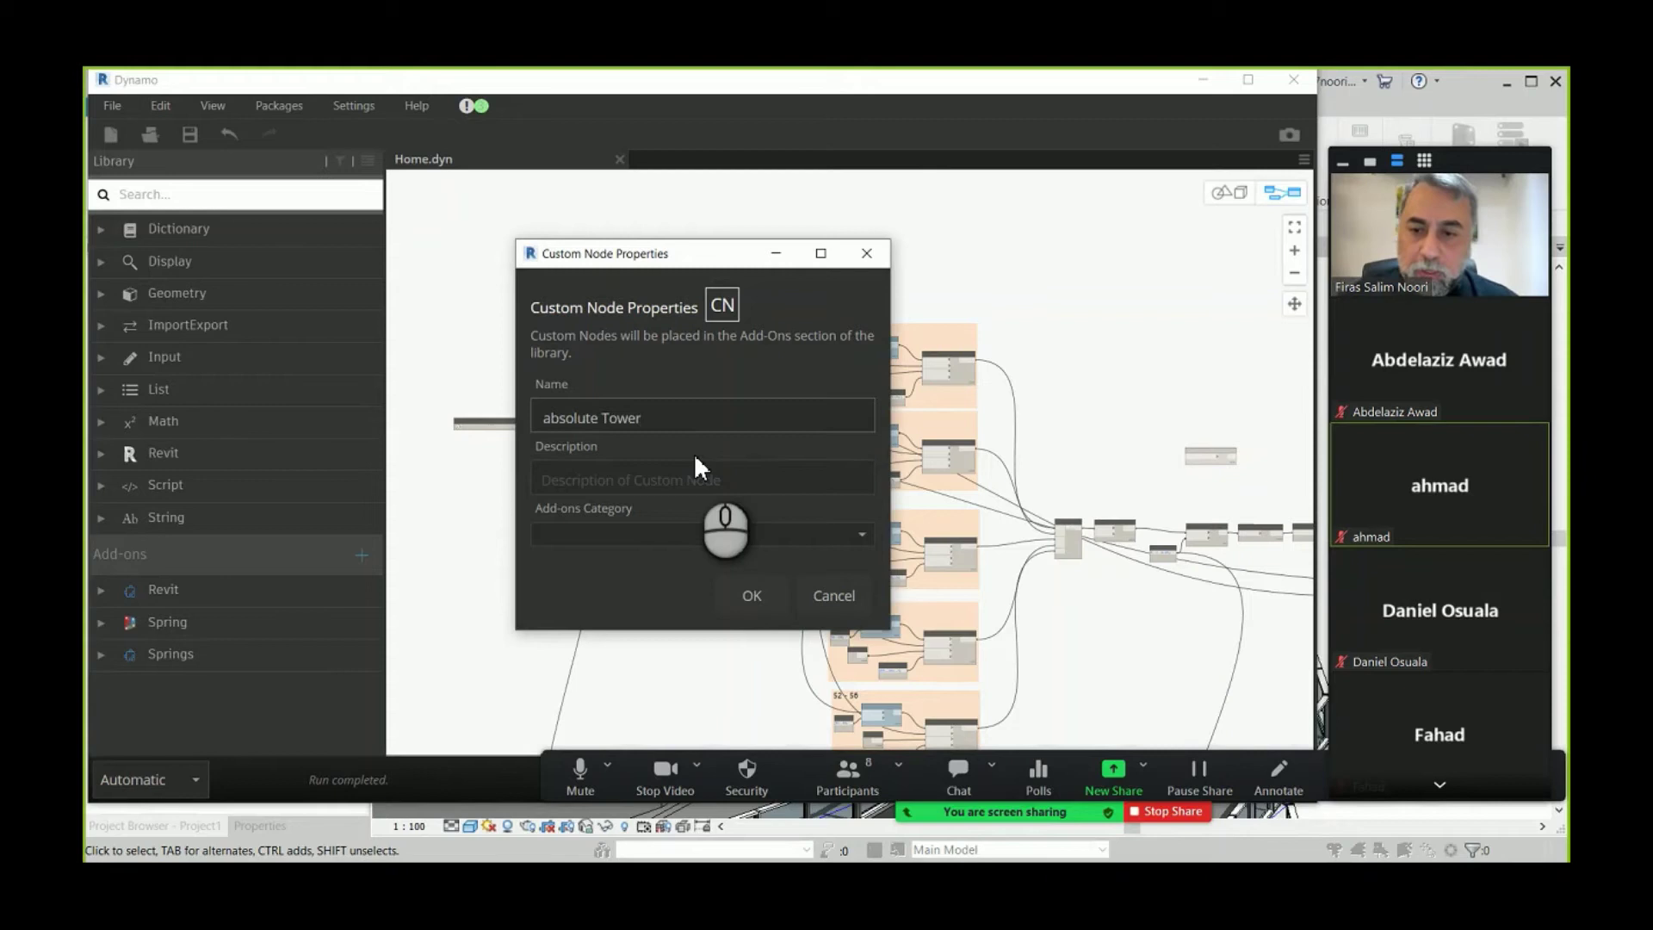
pyautogui.click(656, 479)
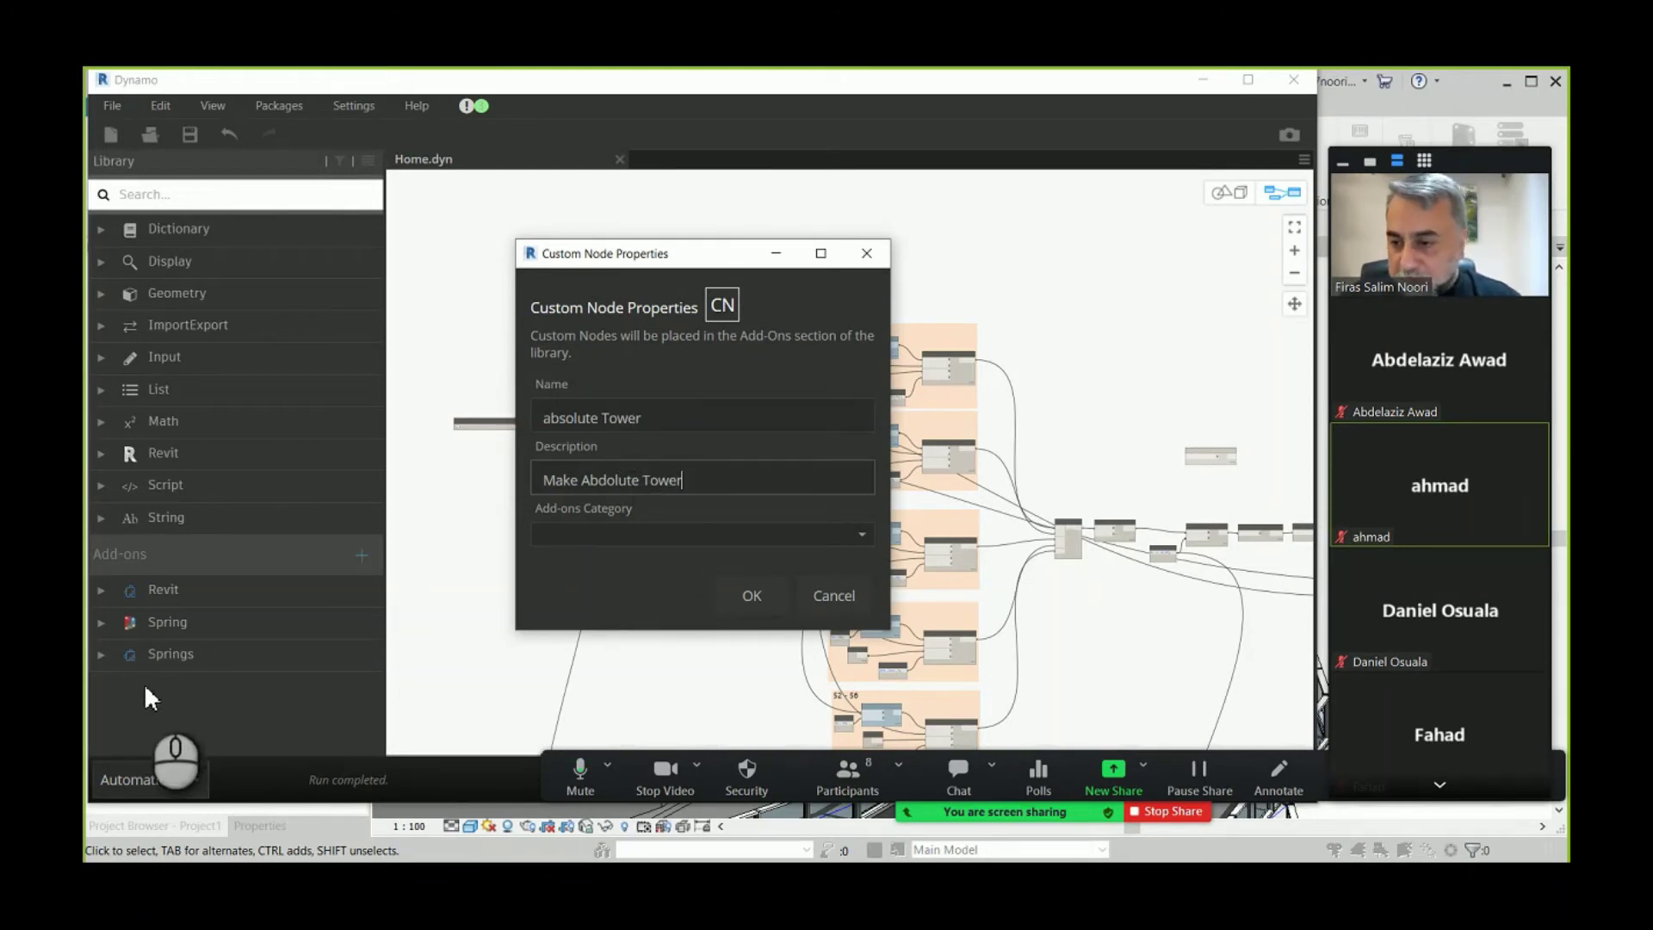
# - Set the add-ons category to the instructor's first name followed by "_ 4 _ Test" and try to create the custom node
pyautogui.click(583, 535)
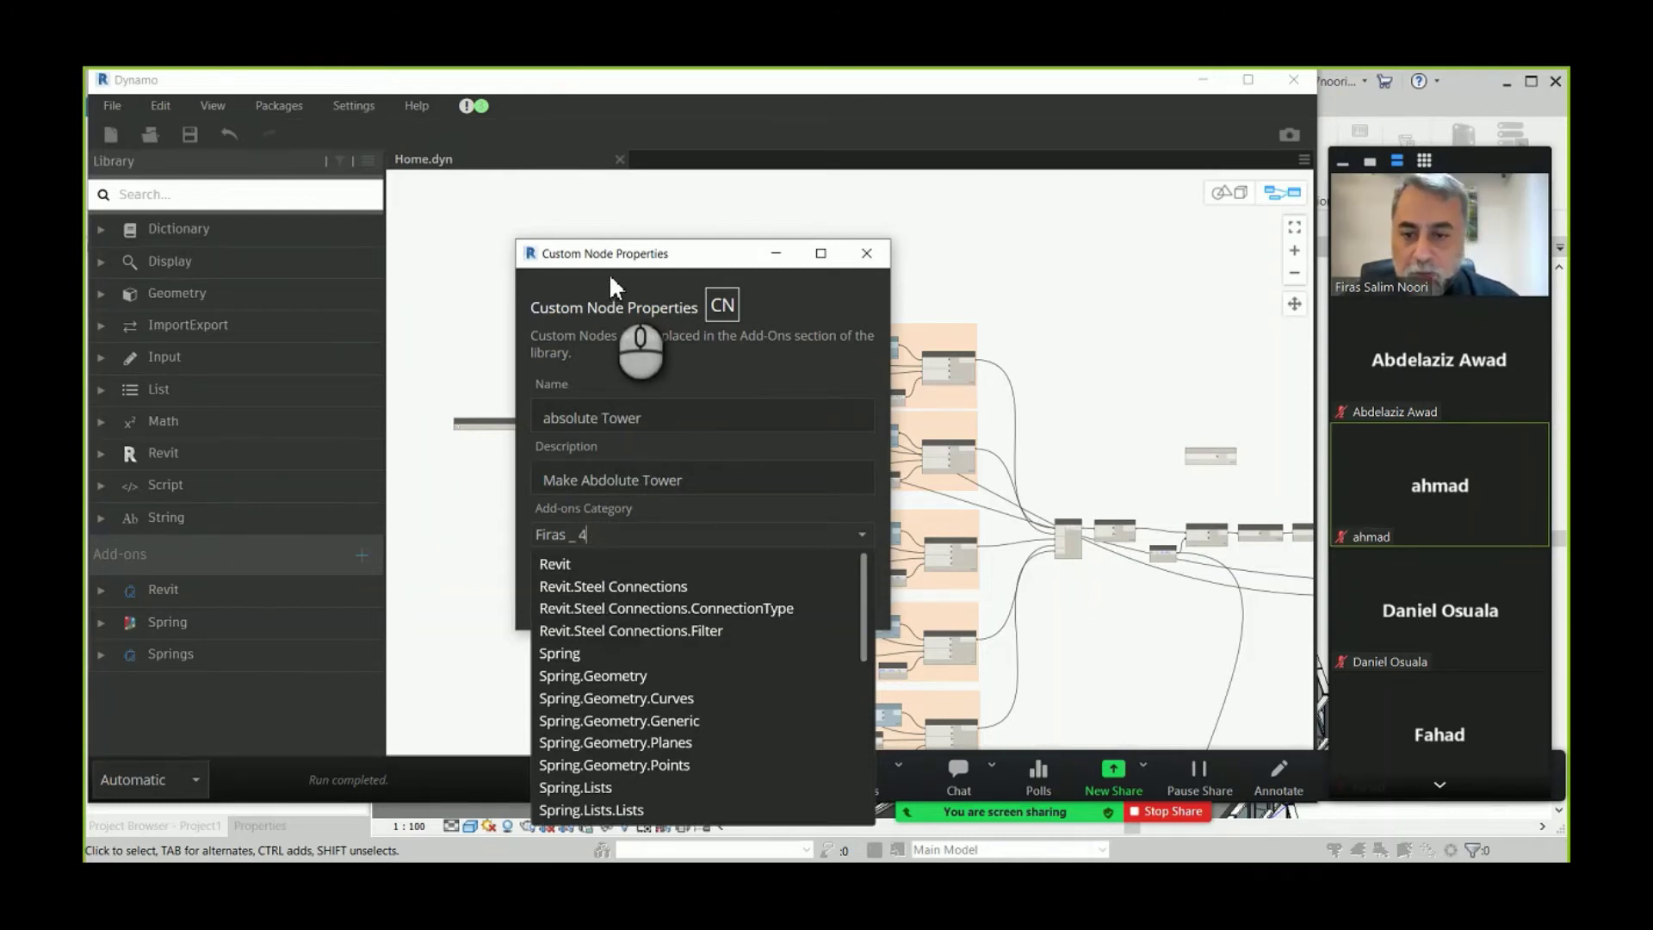
pyautogui.write('_ TEst')
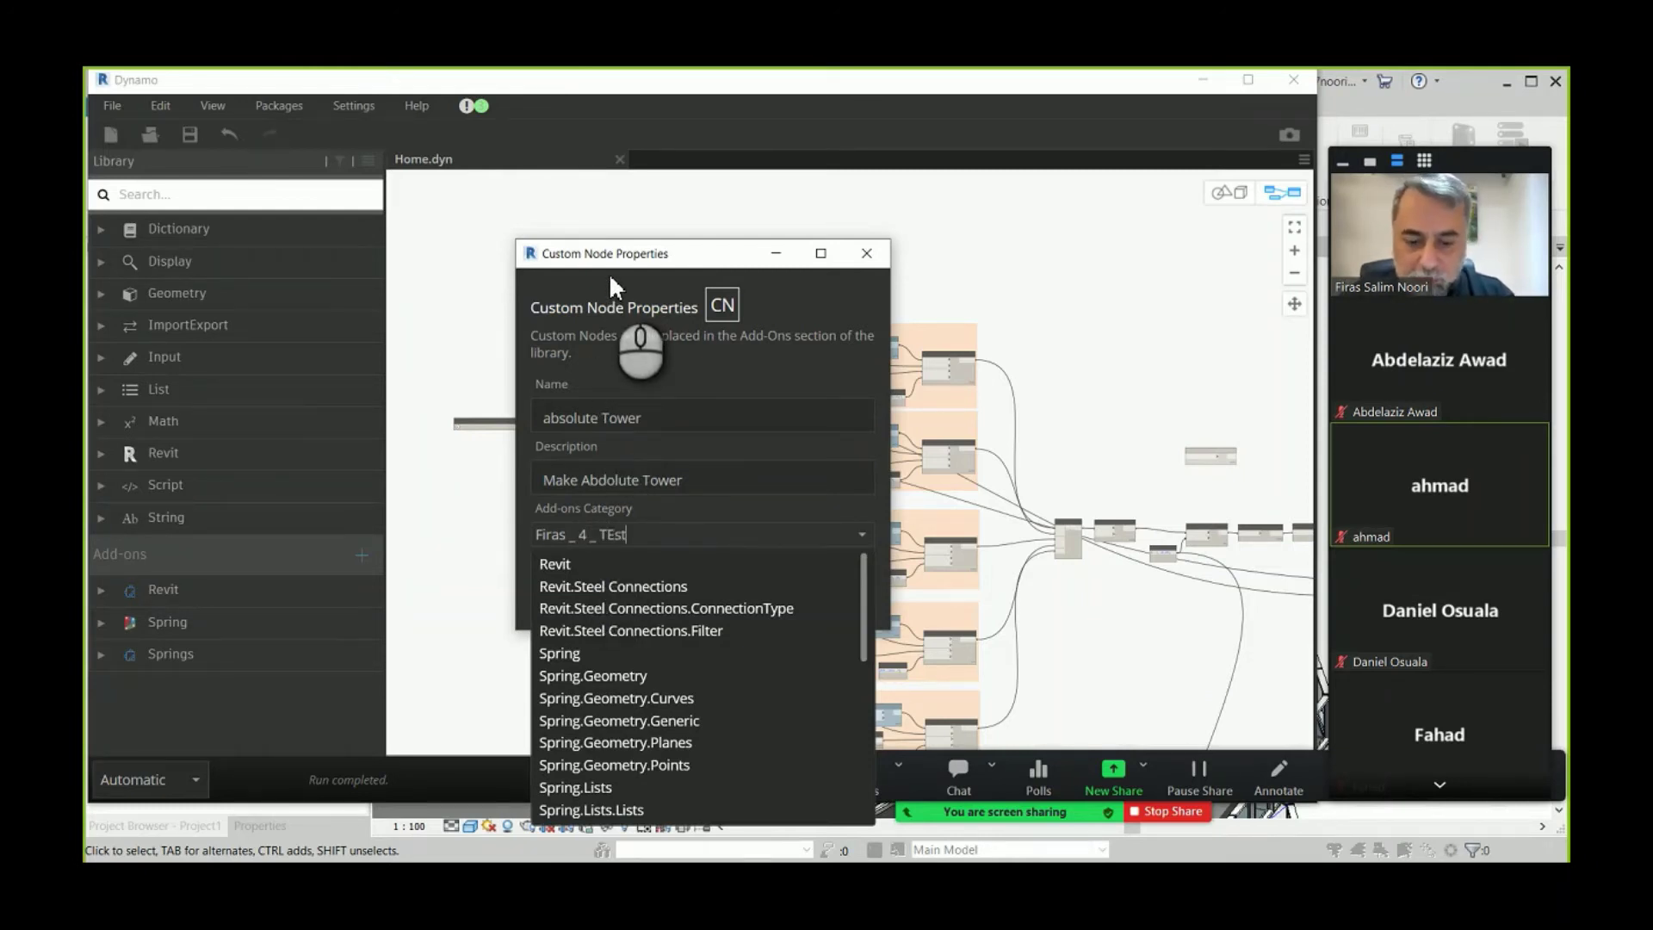
pyautogui.press('BackSpace')
pyautogui.press('BackSpace')
pyautogui.press('BackSpace')
pyautogui.press('BackSpace')
pyautogui.write('Test')
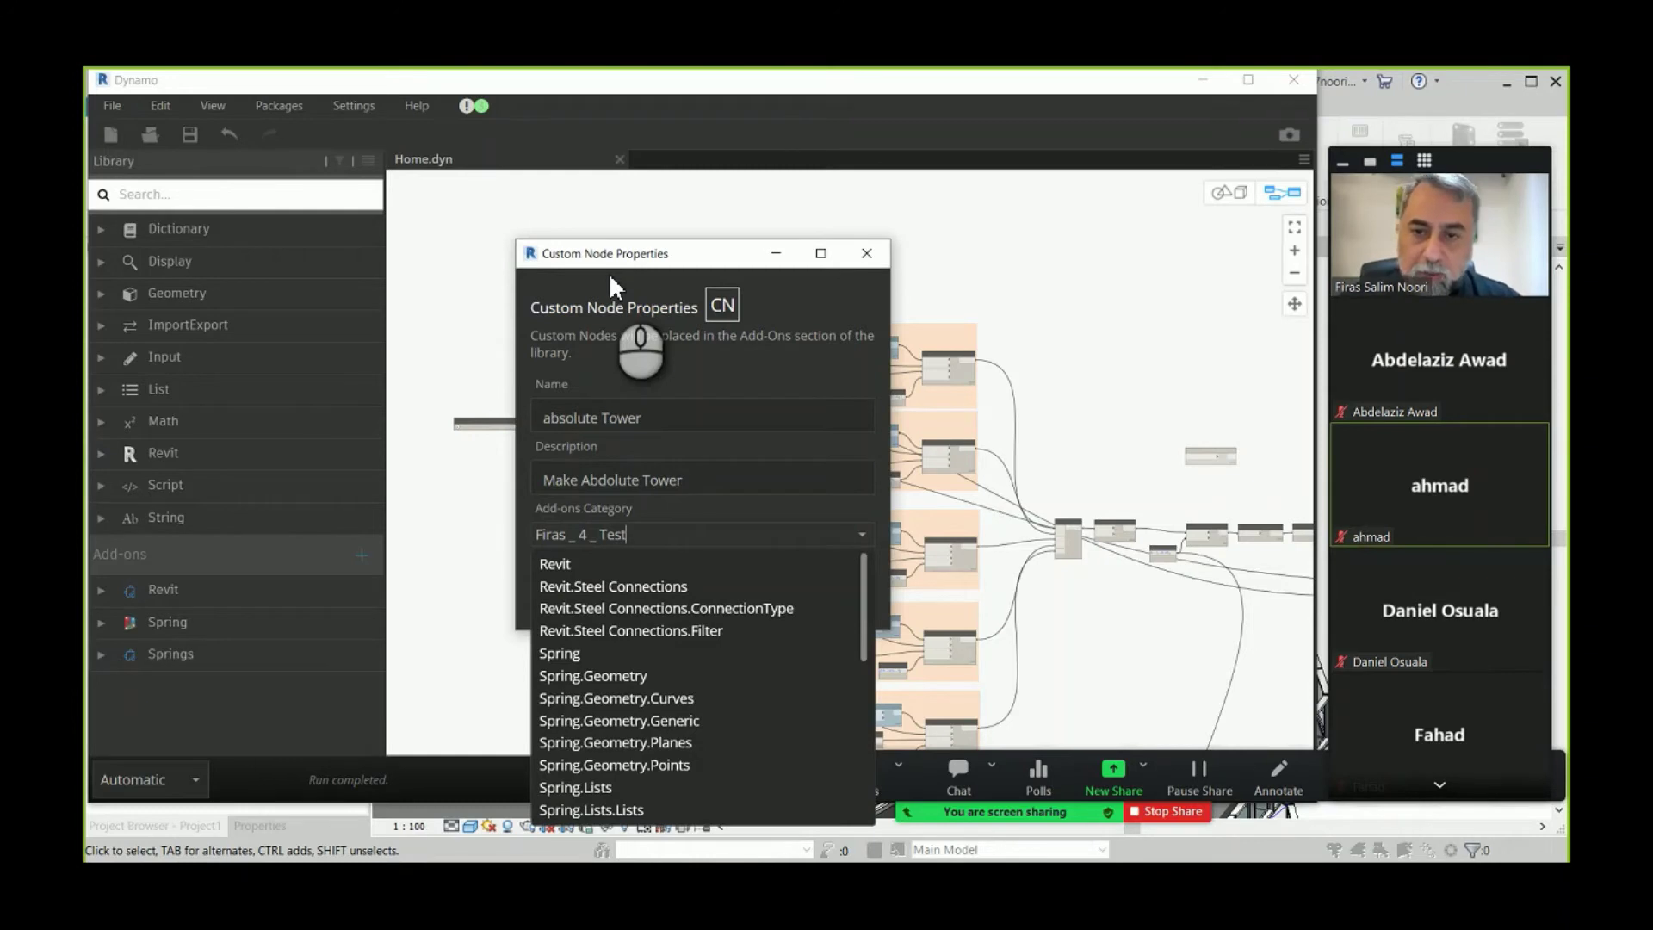
pyautogui.click(607, 272)
pyautogui.click(752, 595)
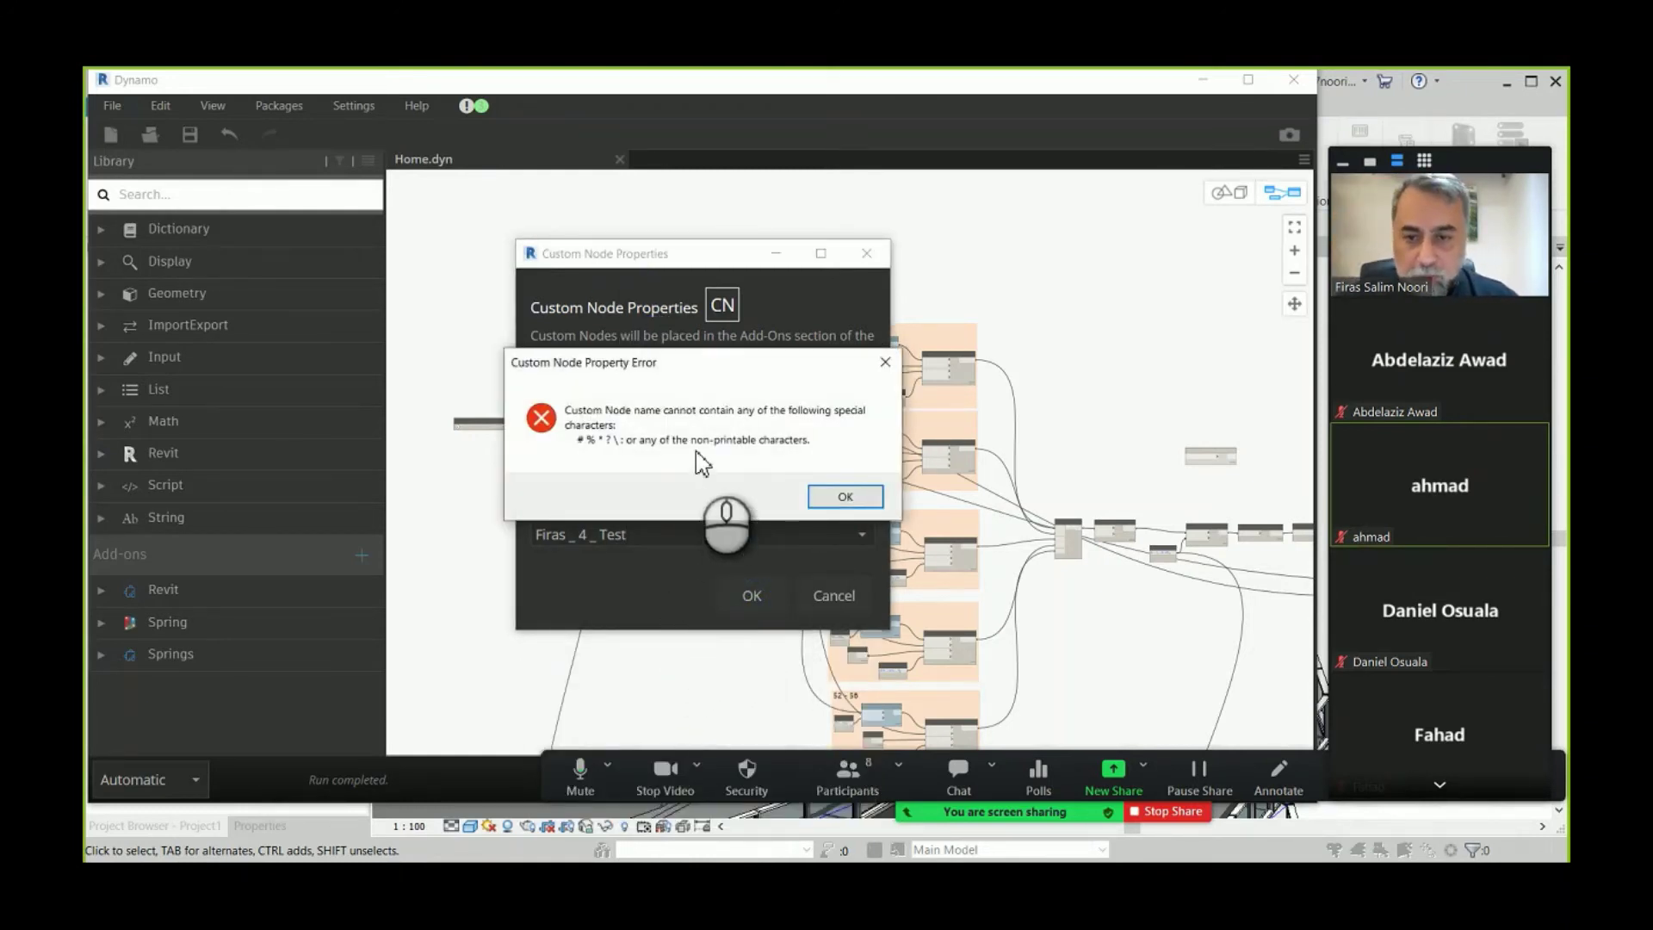
# - Dismiss the naming error, rename the custom node to AbsoluteTower and create it
pyautogui.click(844, 496)
pyautogui.click(600, 417)
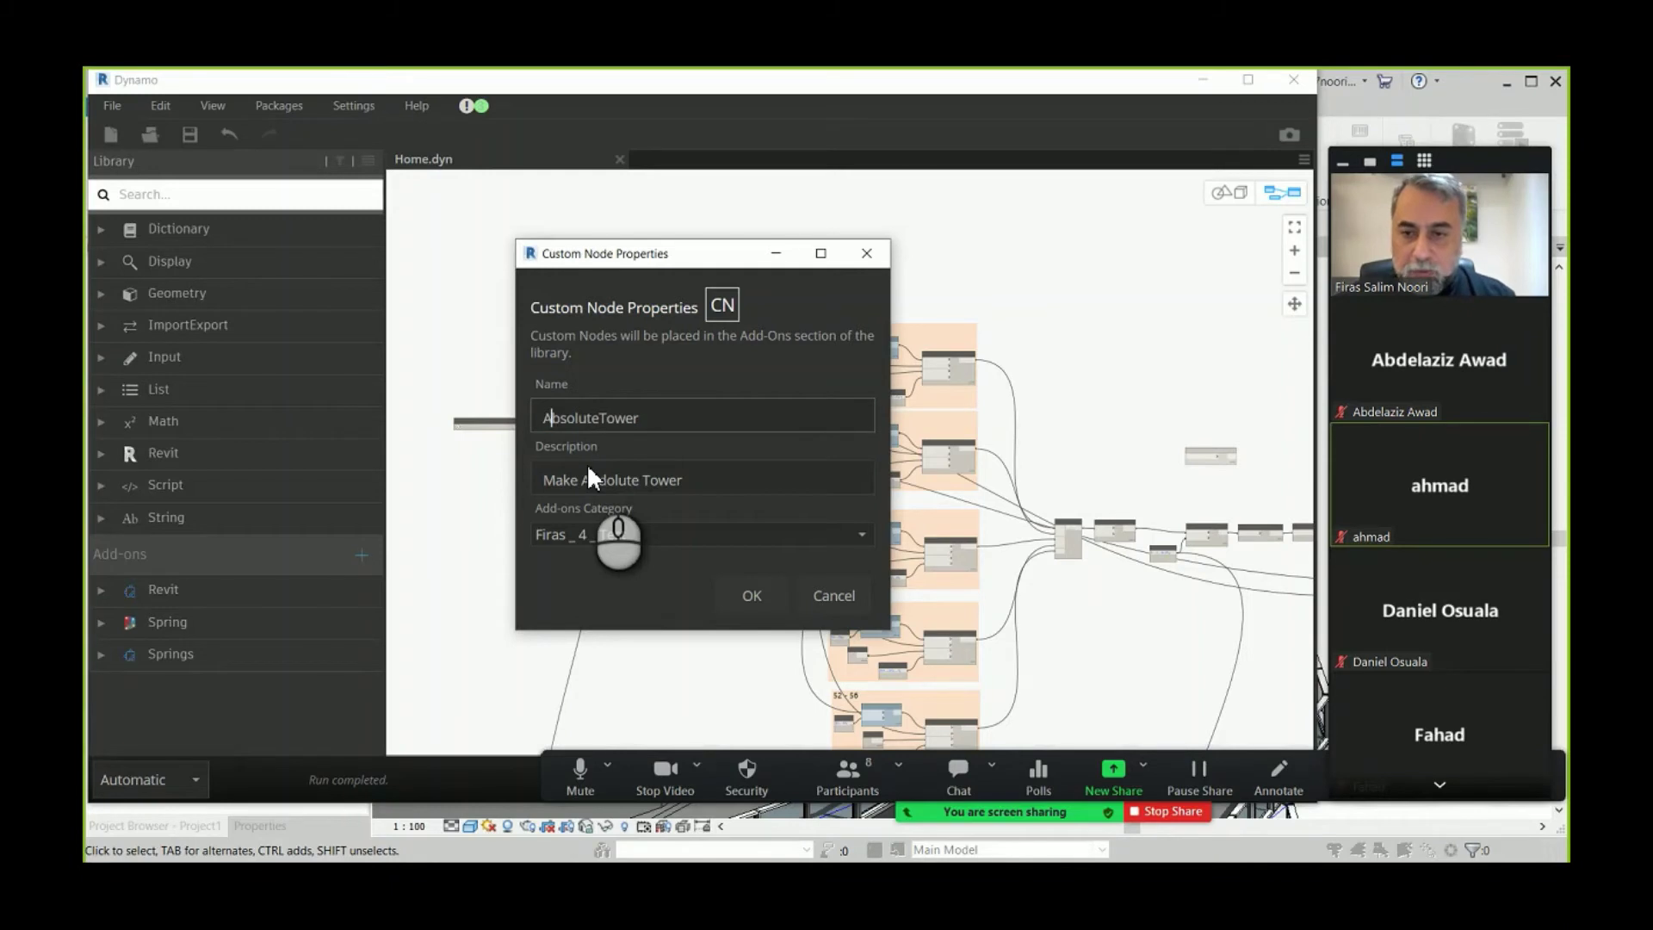
pyautogui.click(754, 598)
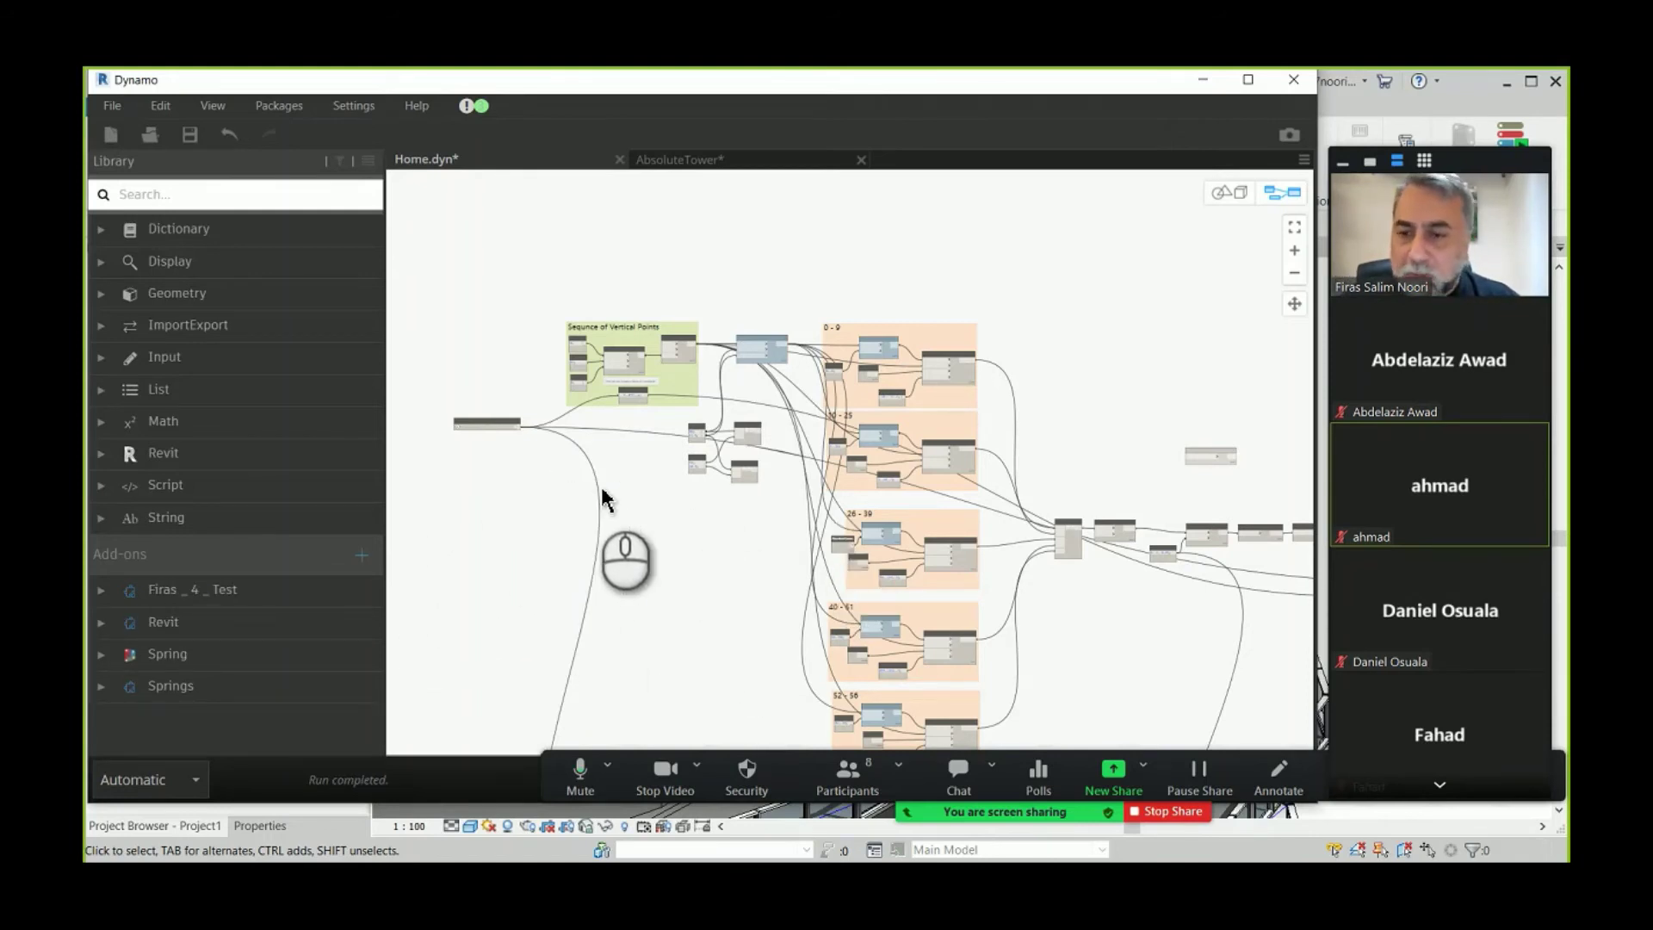
# - Return to the Home.dyn graph and save it again with the custom node created
pyautogui.moveTo(701, 517); pyautogui.dragTo(596, 344, button='middle')
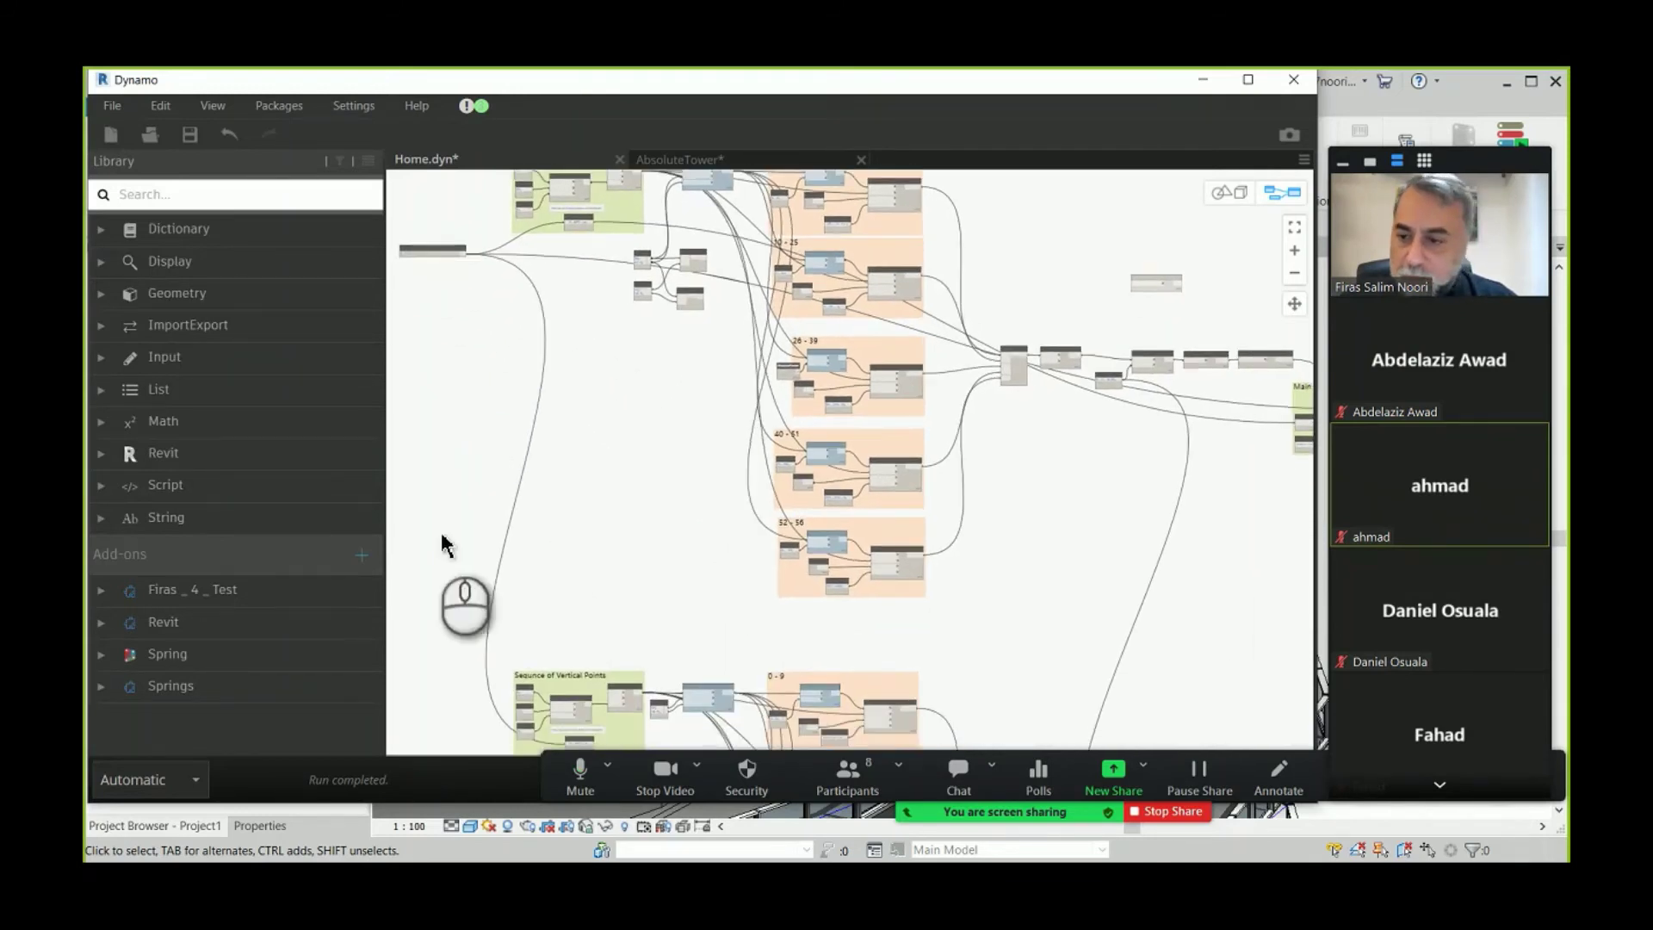
pyautogui.click(190, 135)
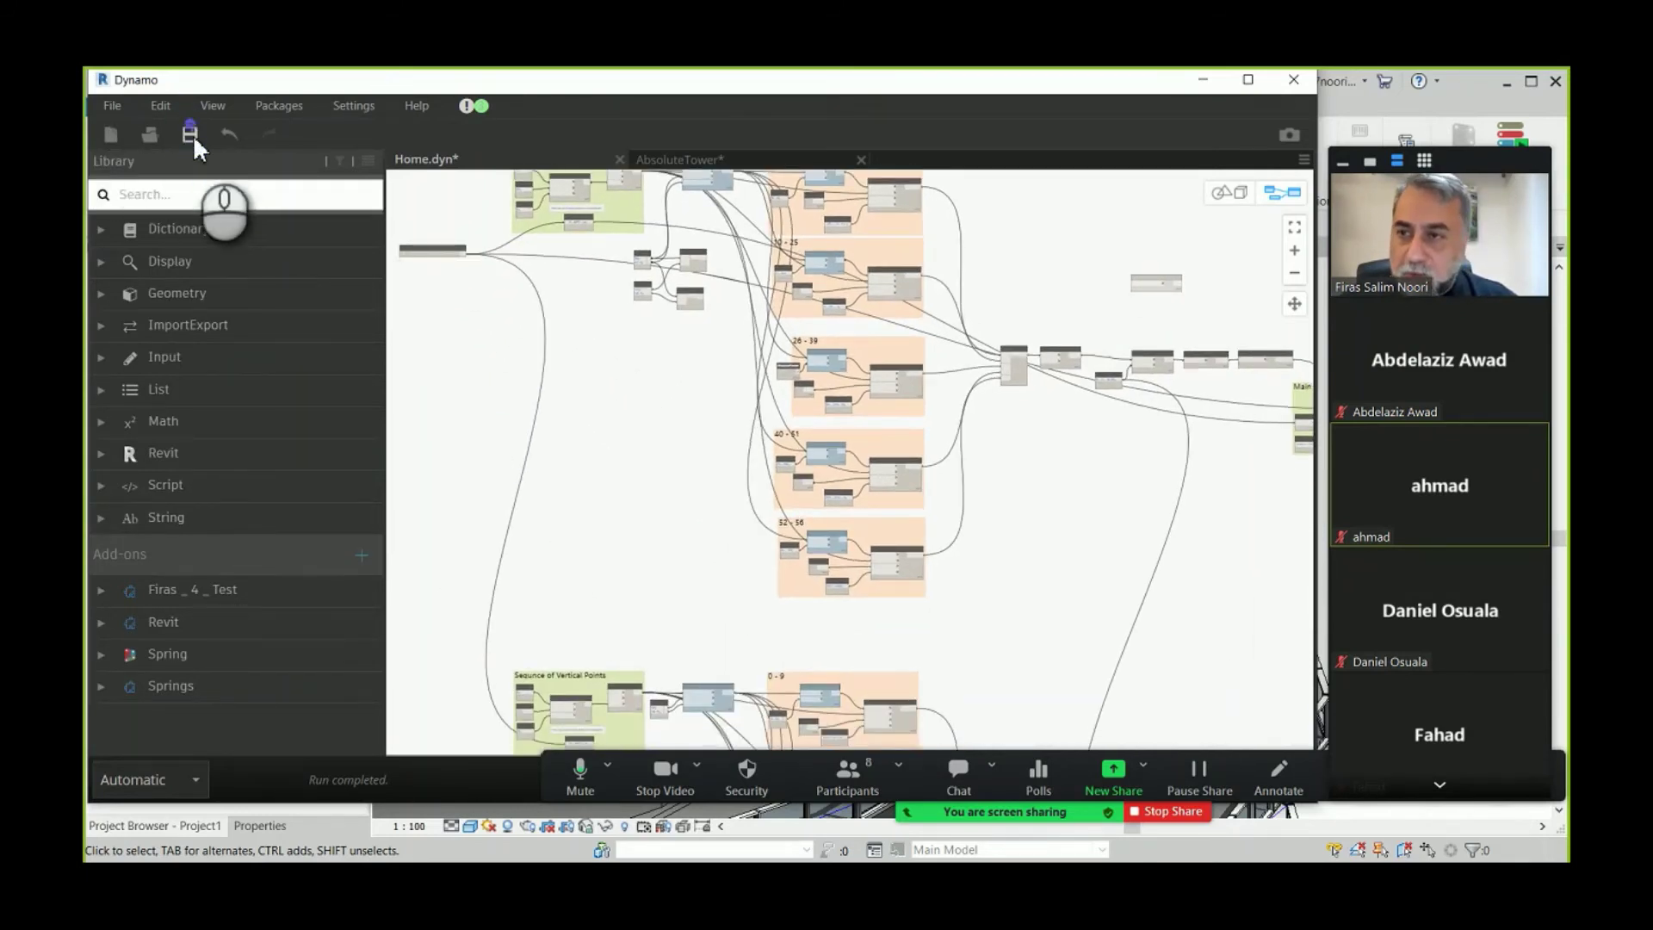
# - Save the AbsoluteTower custom node on the Desktop as AbsoluteTower.dyf and close its workspace
pyautogui.click(708, 160)
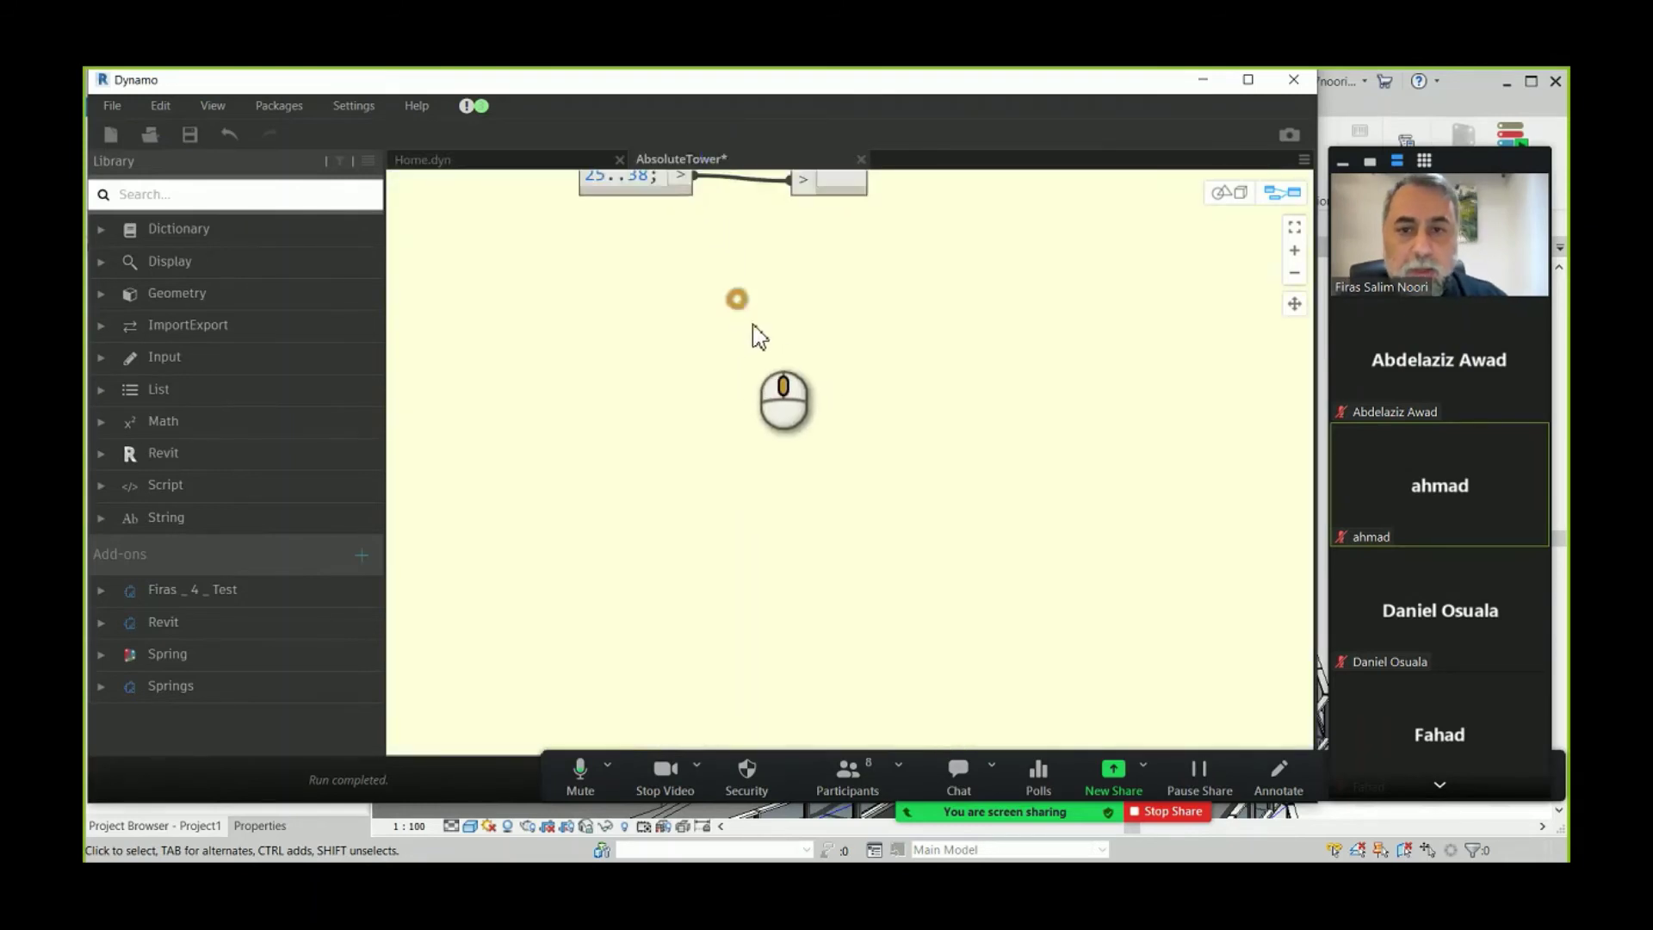
pyautogui.hotkey('ctrl', 'w')
pyautogui.click(860, 160)
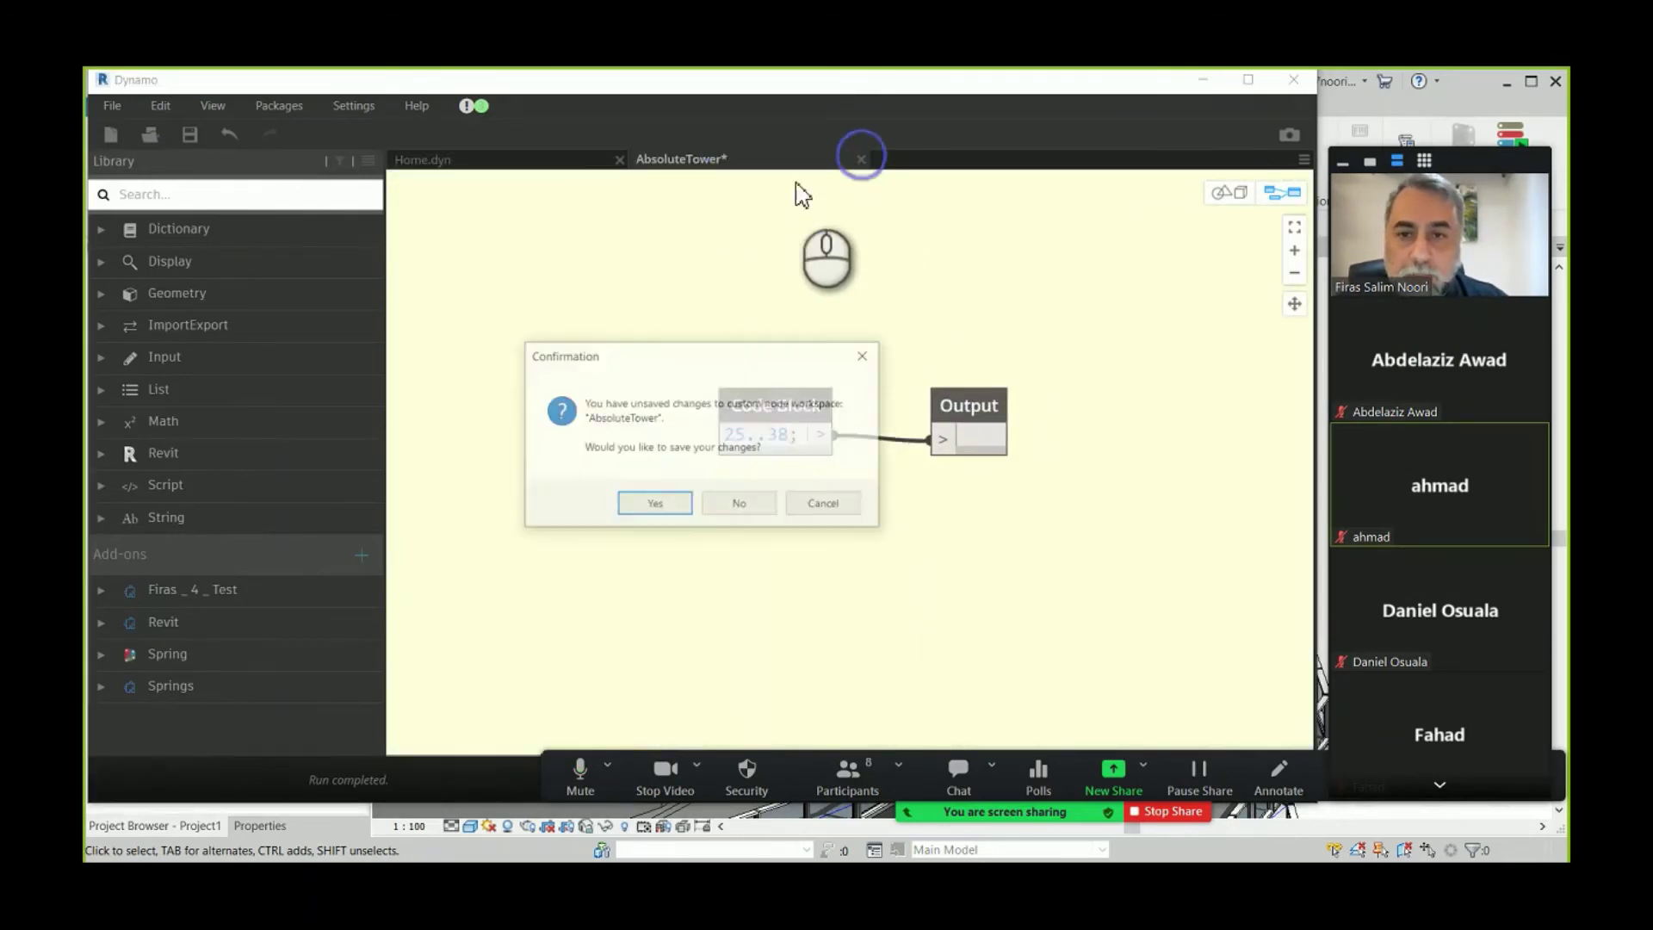
pyautogui.click(685, 507)
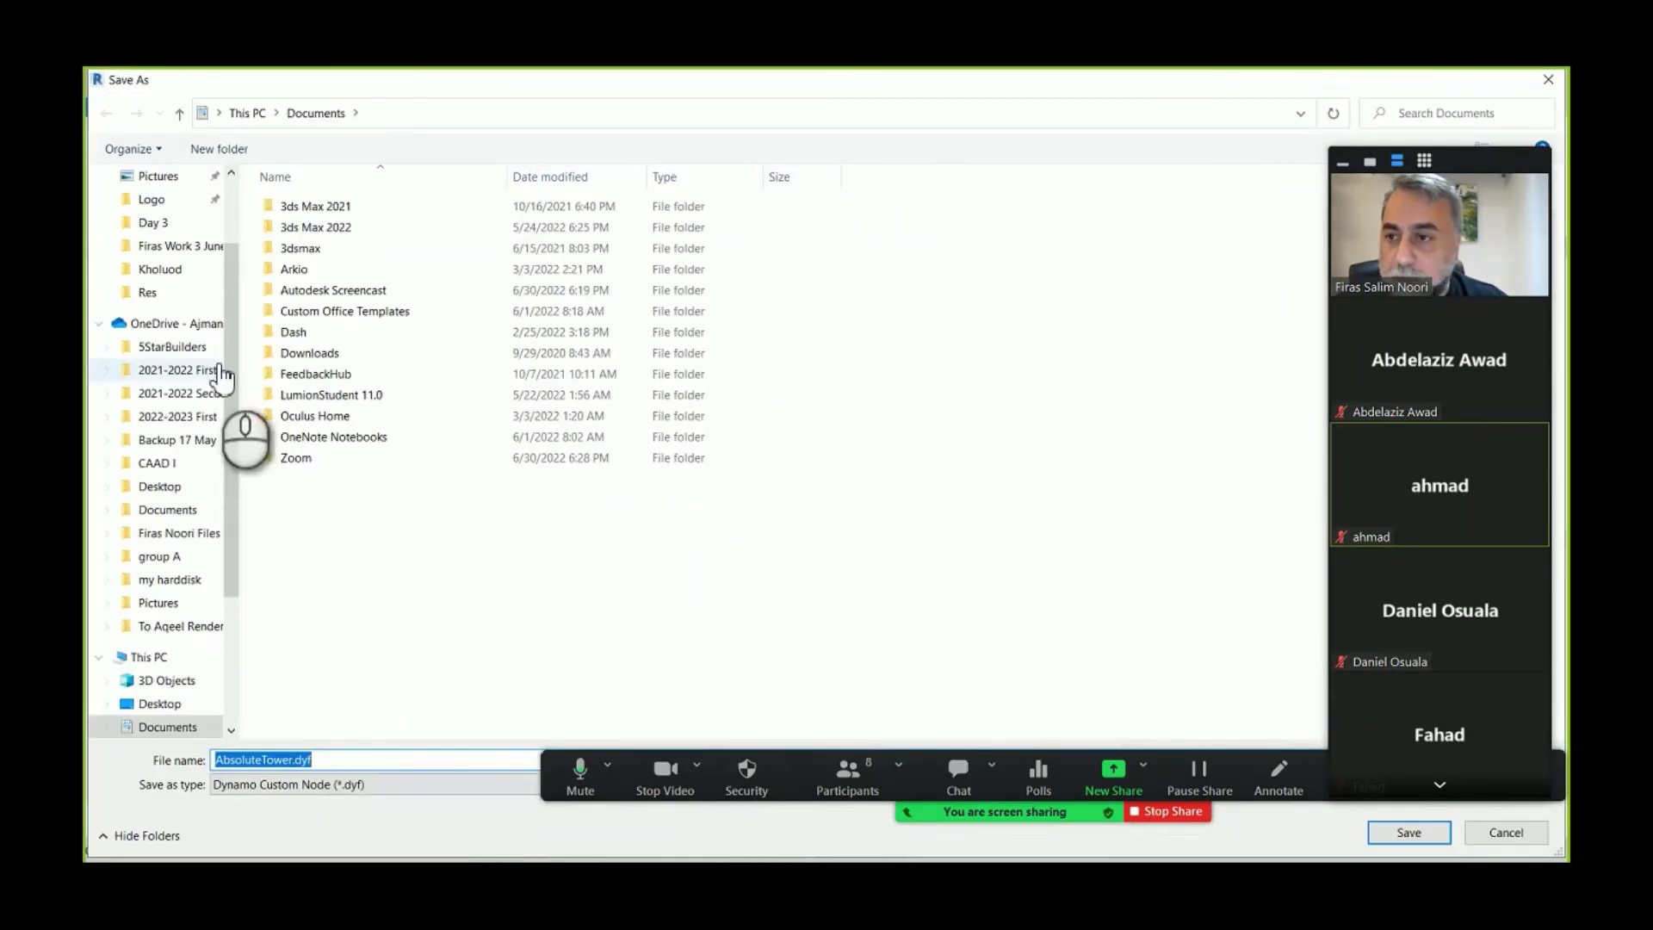
pyautogui.scroll(2, 176, 241)
pyautogui.click(159, 214)
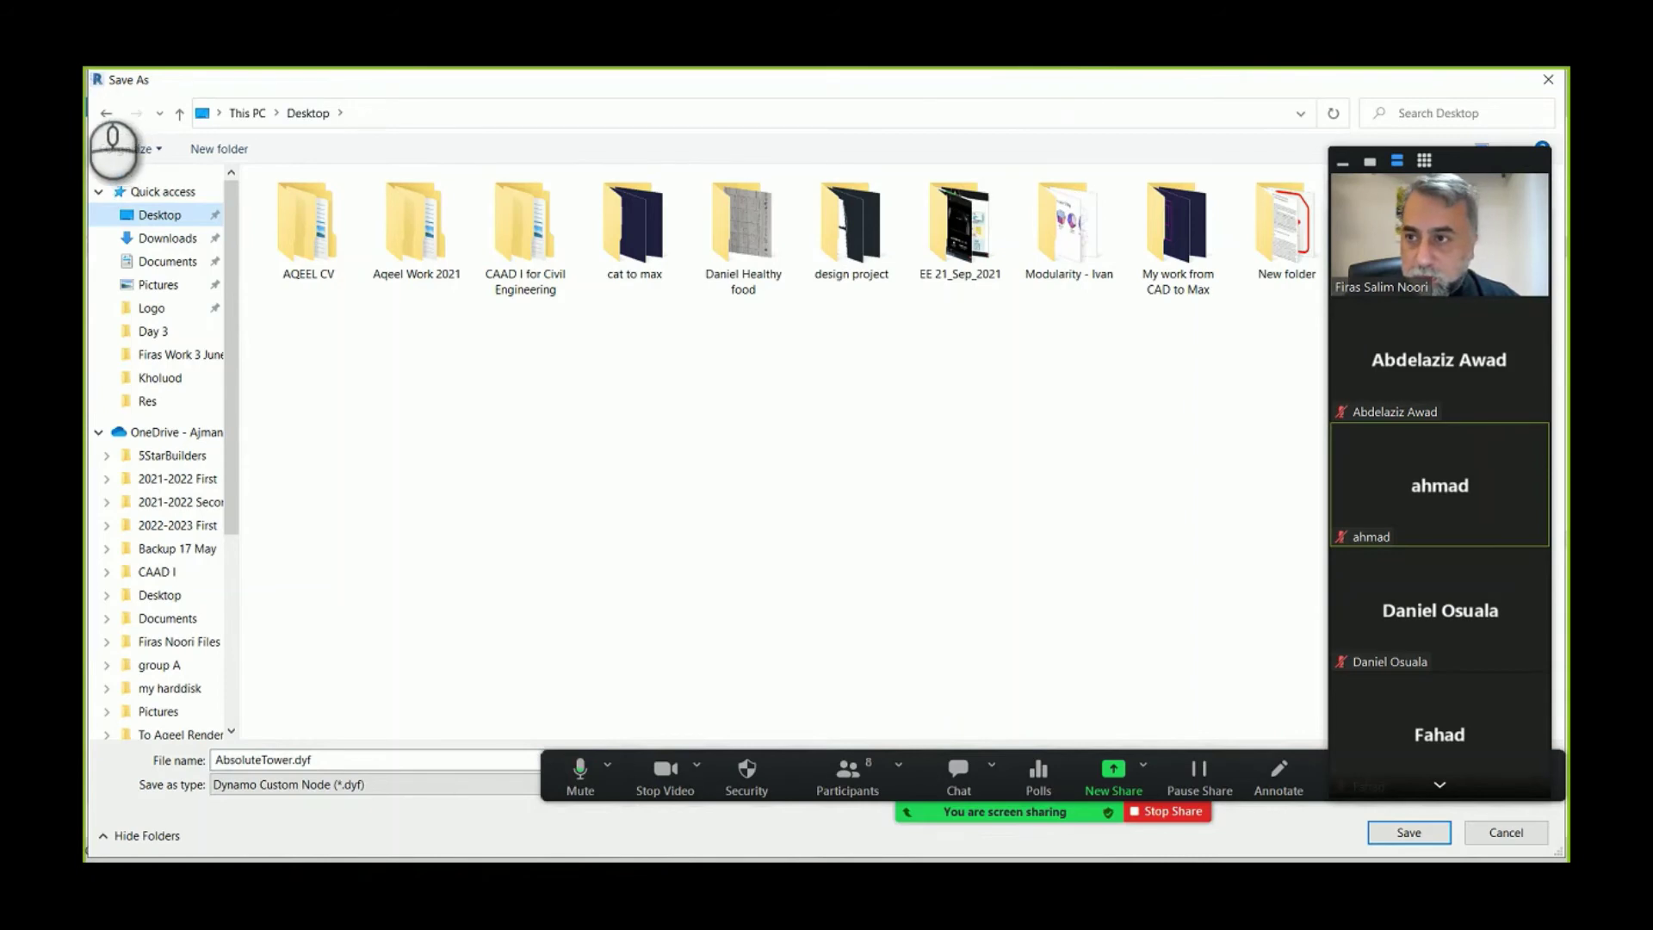
pyautogui.click(1379, 831)
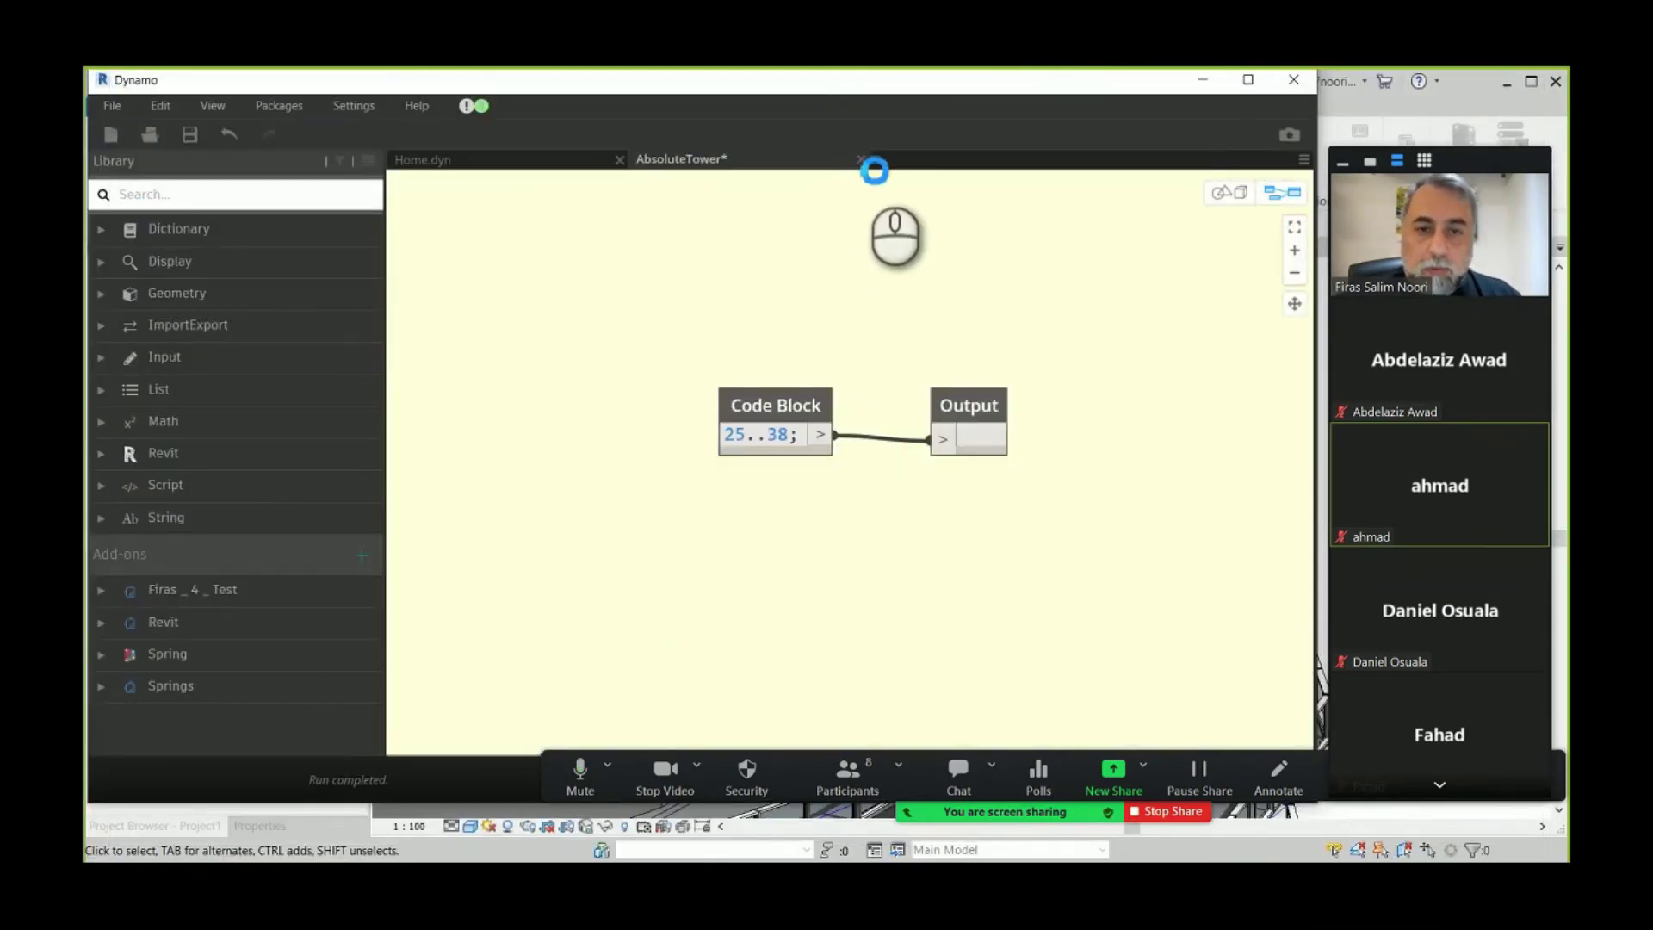
pyautogui.click(862, 160)
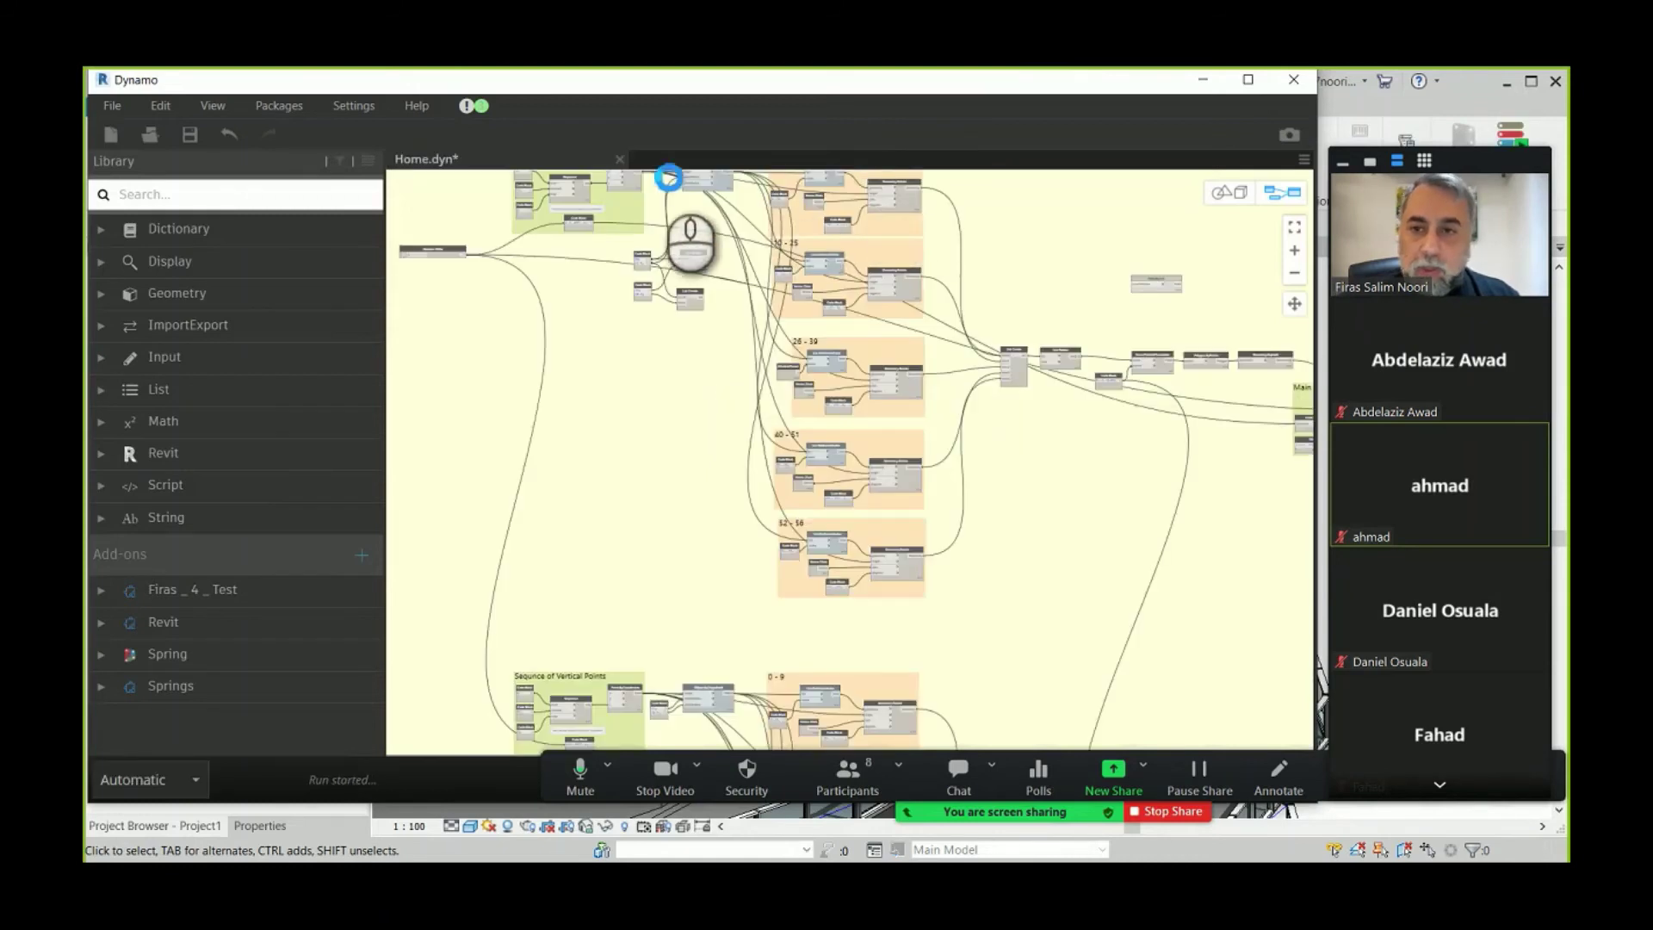
# - Close the Home.dyn graph, saving its changes
pyautogui.click(619, 160)
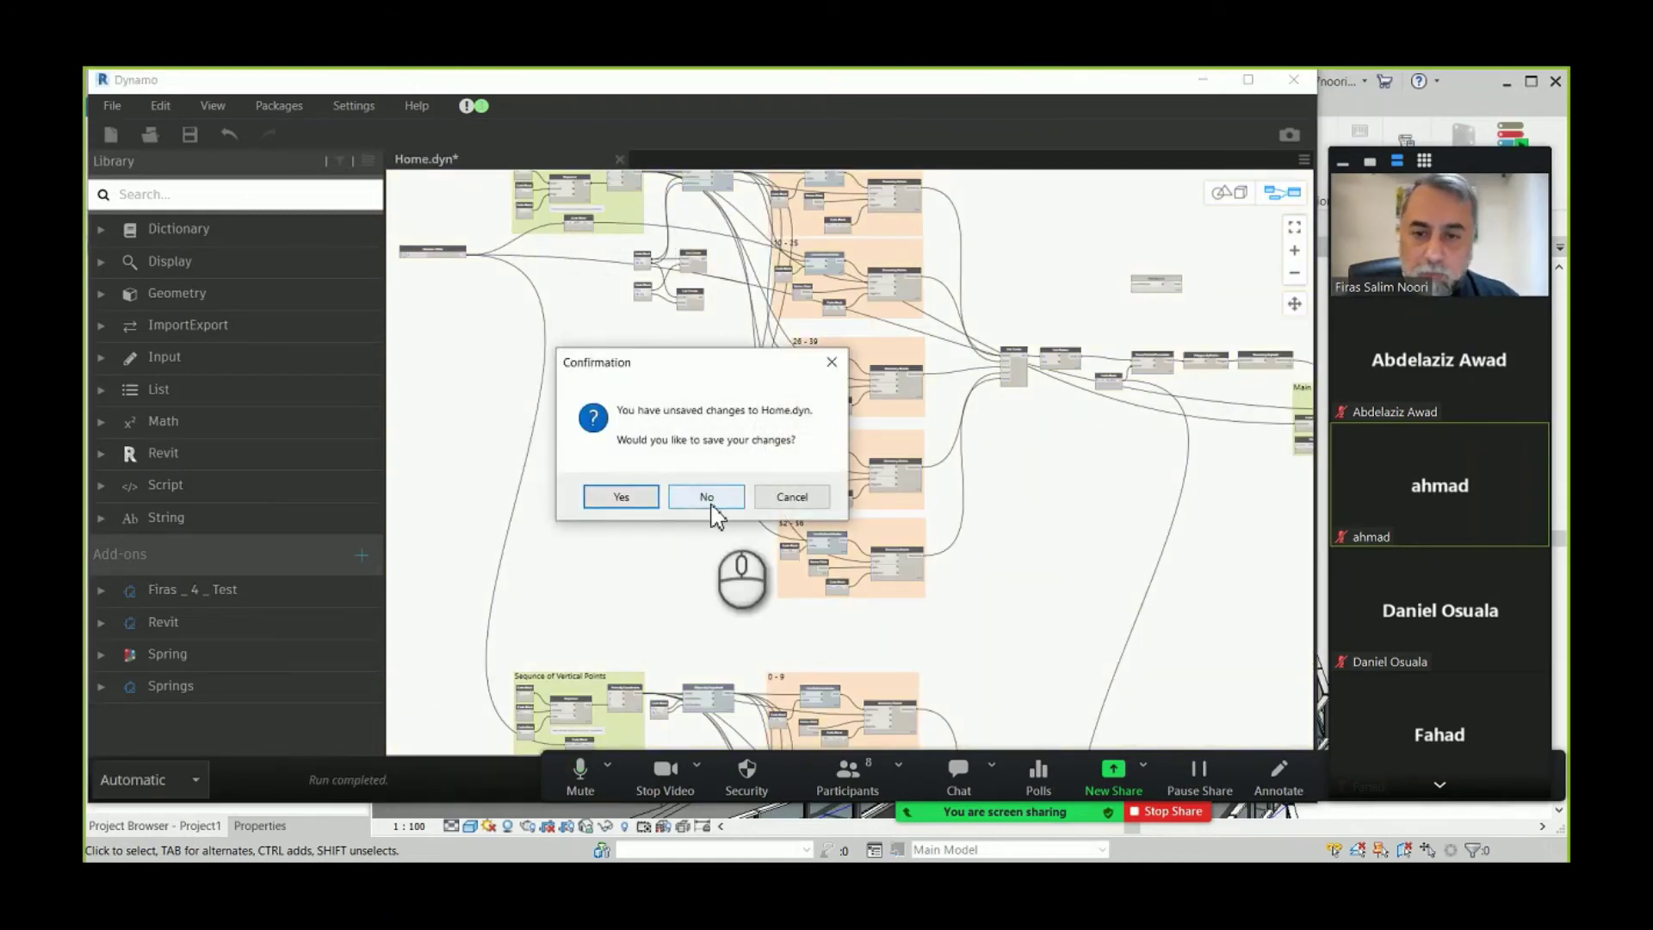
pyautogui.click(628, 497)
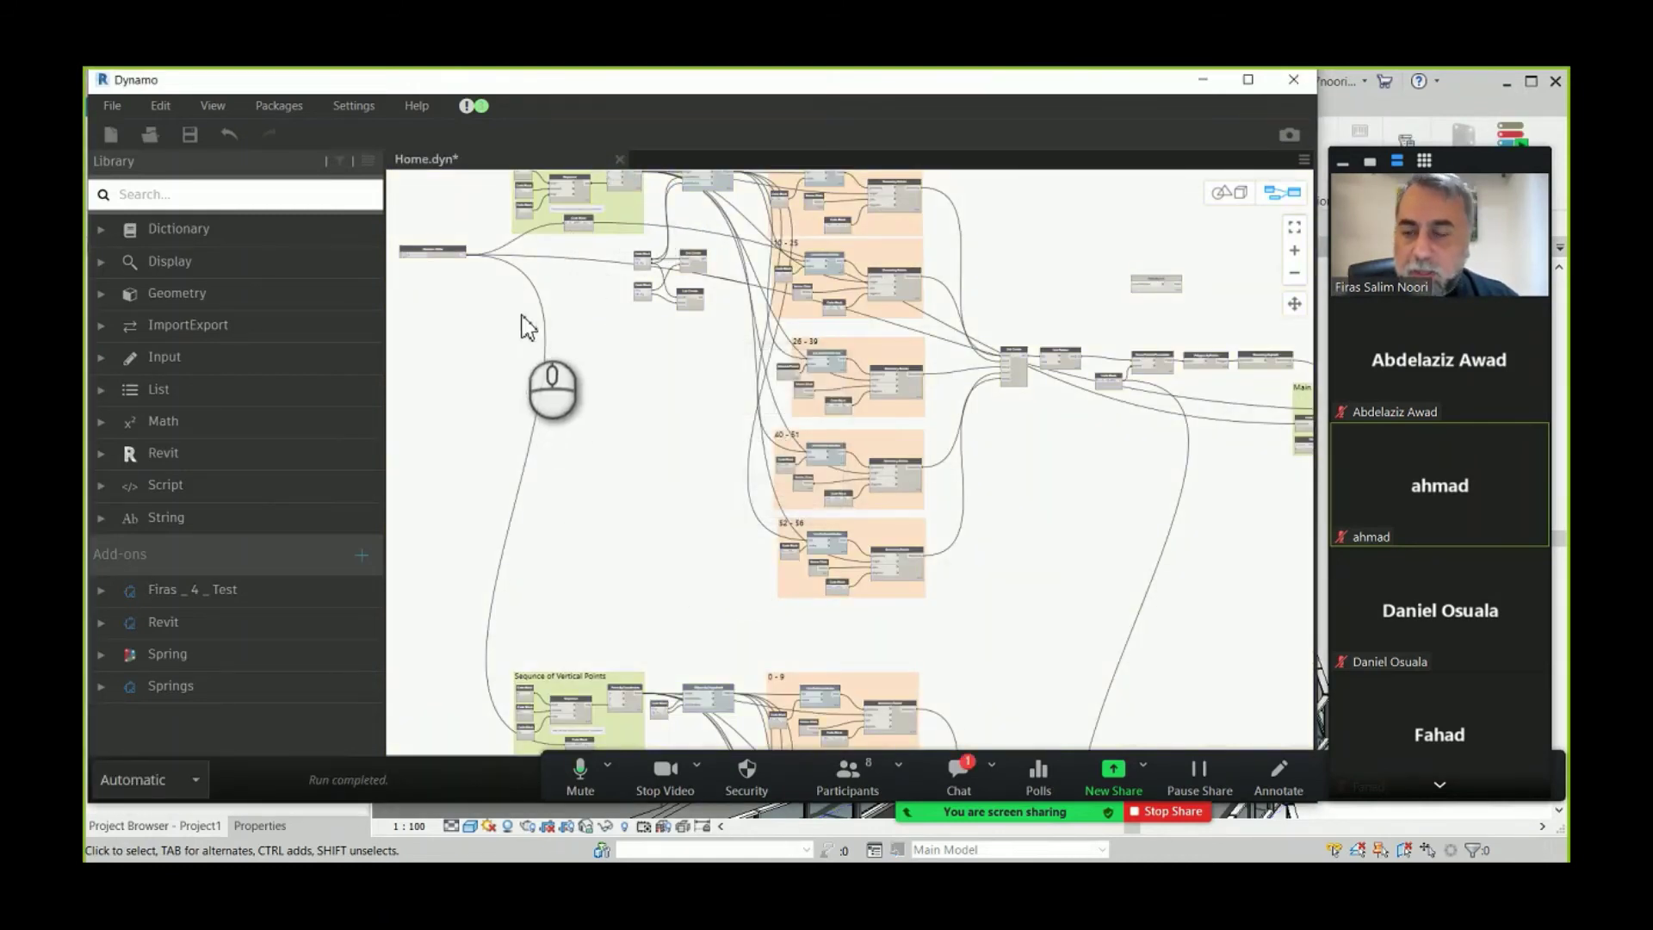
pyautogui.click(426, 332)
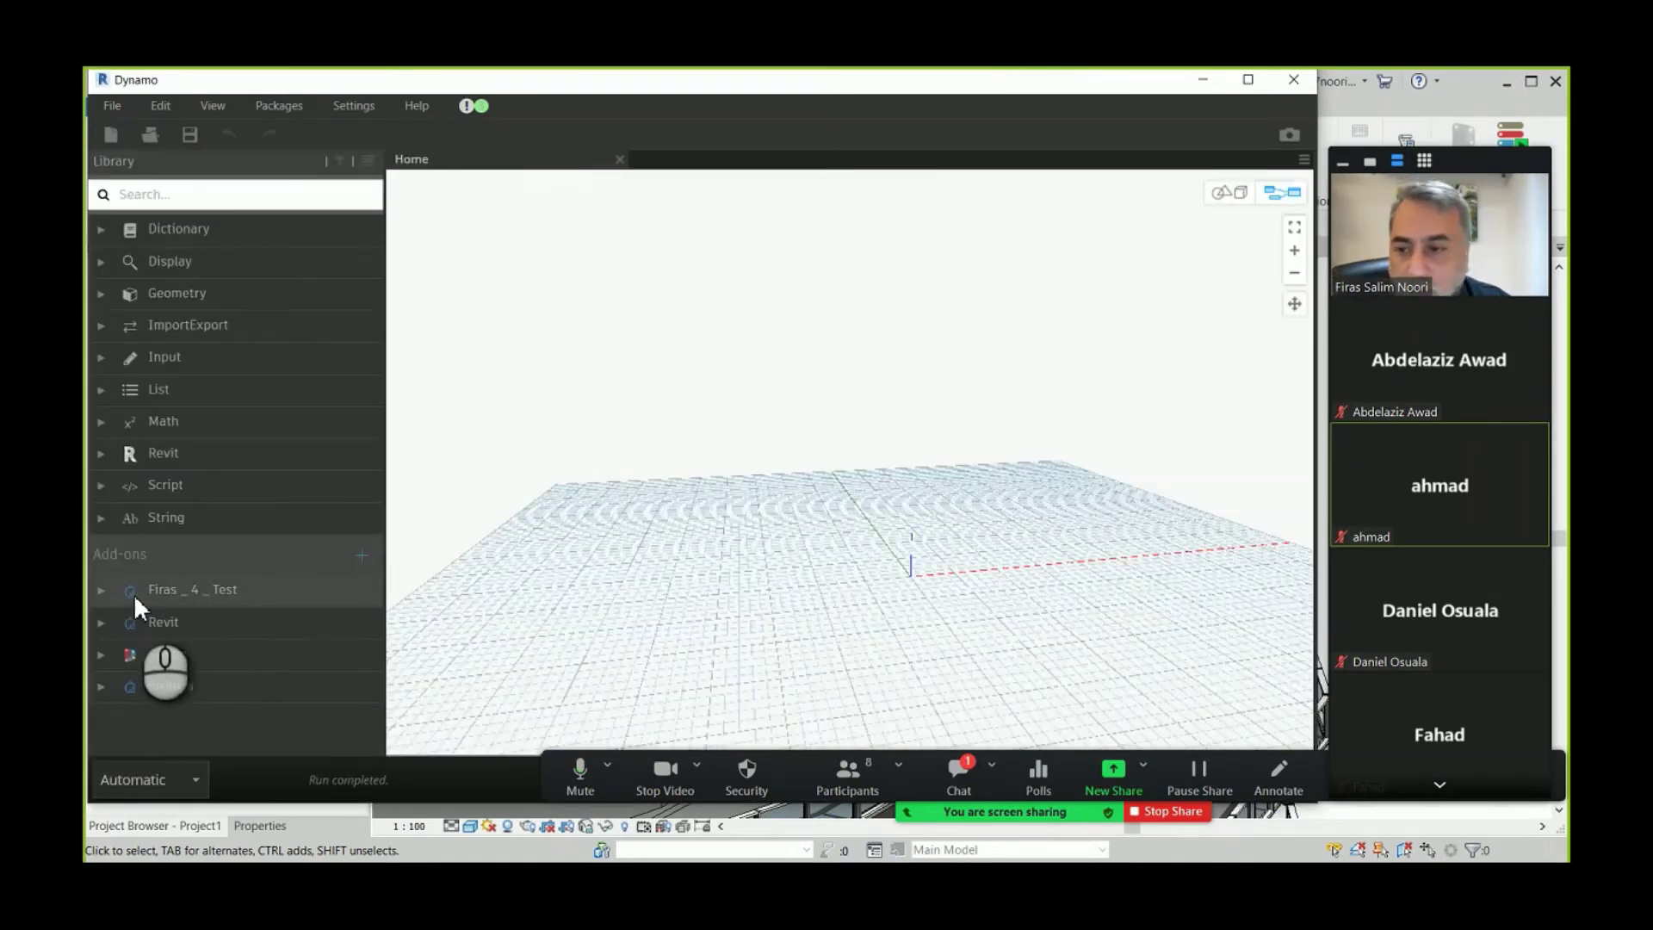
# - Place the AbsoluteTower custom node from the add-ons library in the empty graph, reposition it and check the meeting chat
pyautogui.click(101, 589)
pyautogui.click(193, 621)
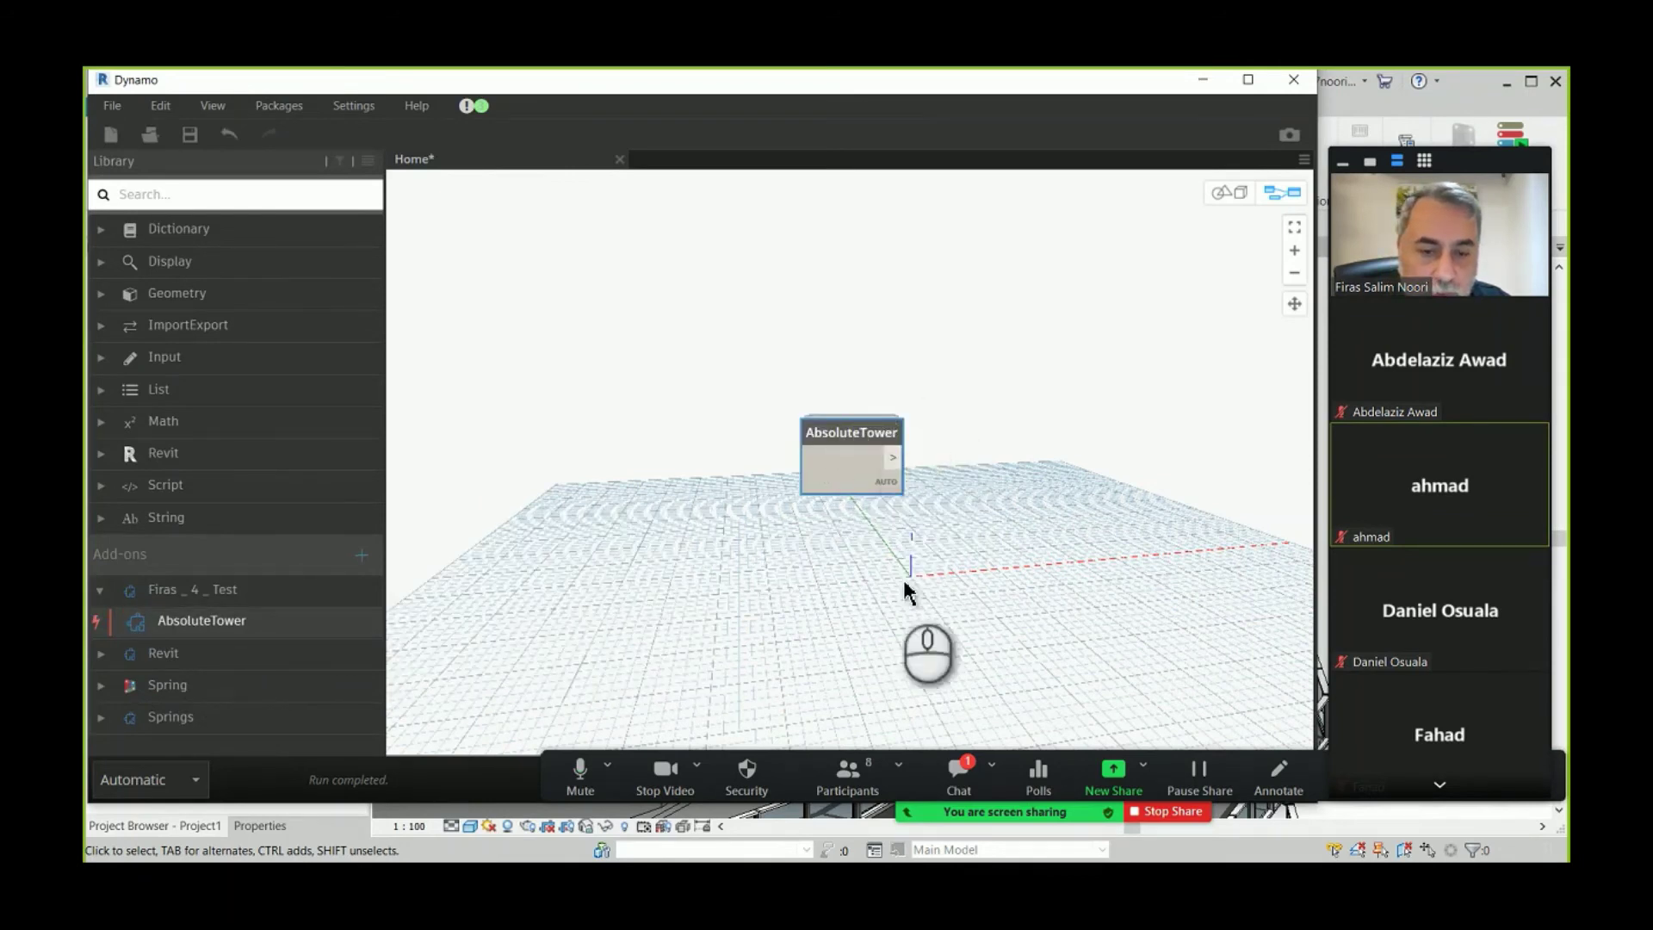
pyautogui.click(955, 785)
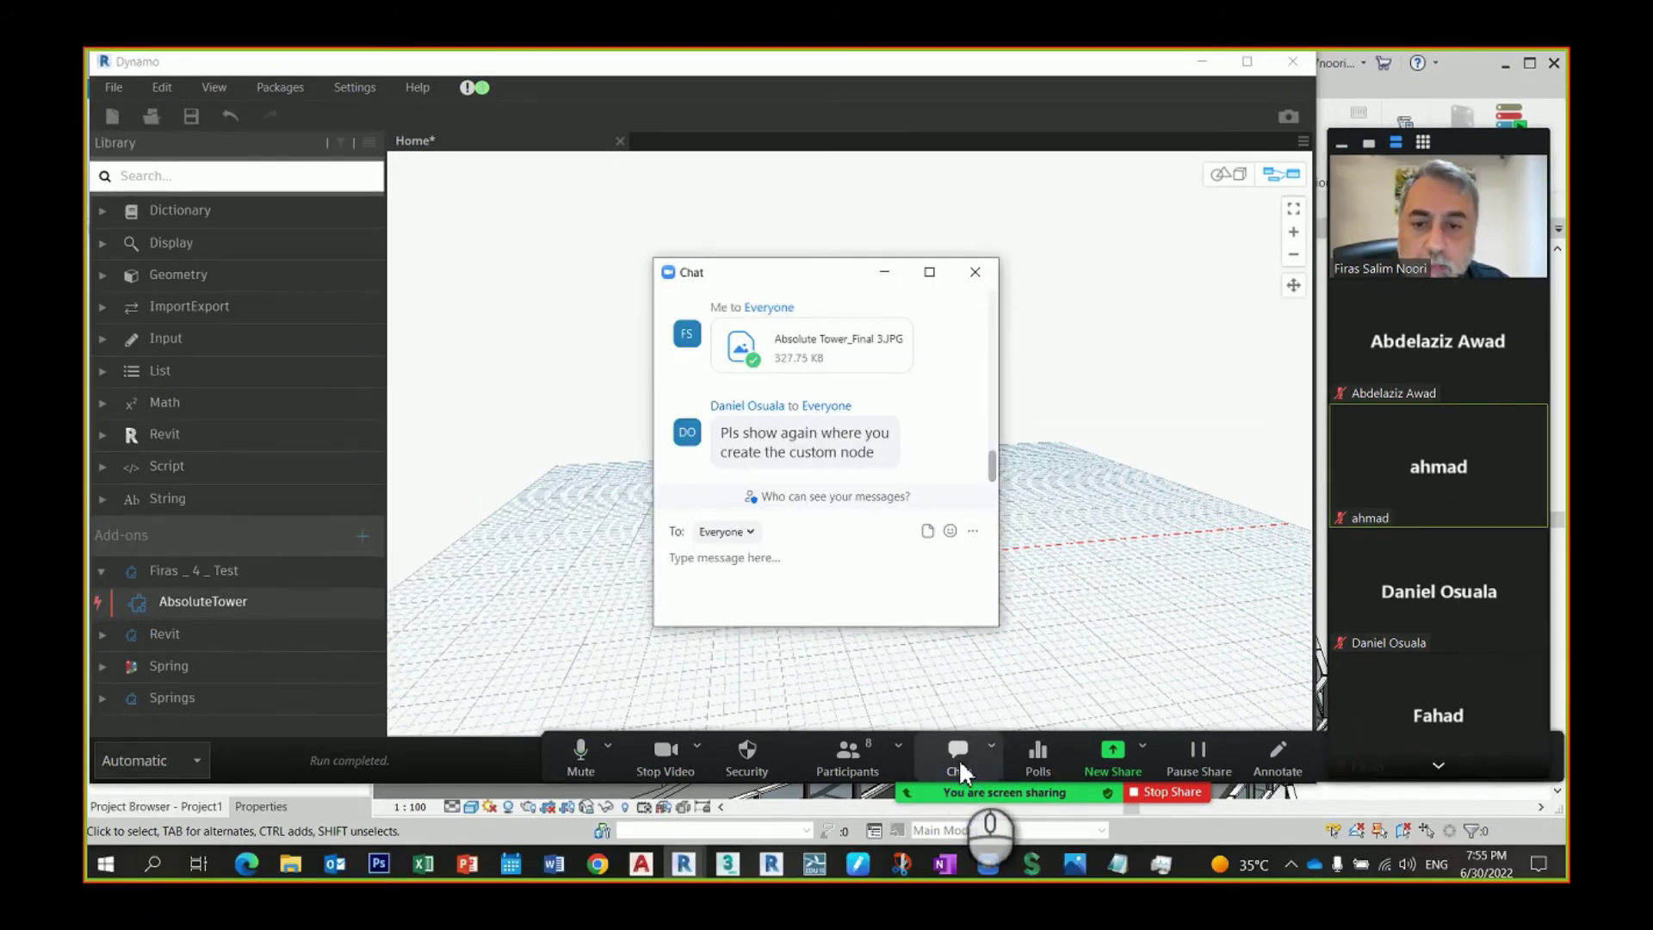
pyautogui.click(975, 272)
pyautogui.moveTo(805, 441); pyautogui.dragTo(676, 356)
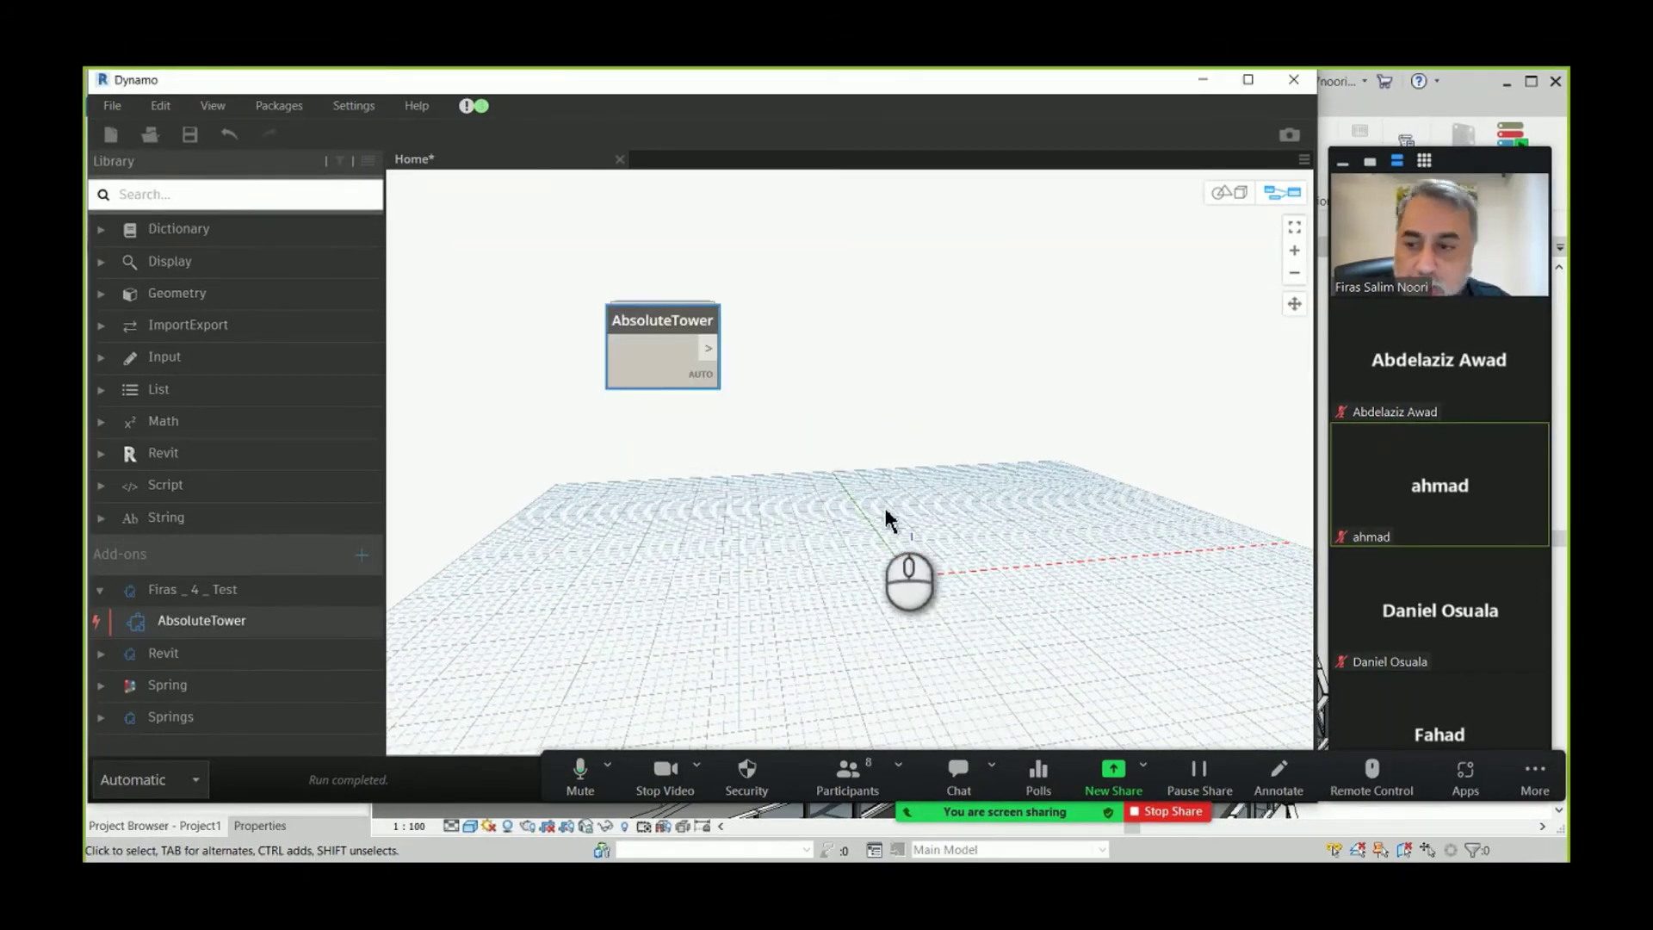
# - Examine the code block and output inside the AbsoluteTower custom node, then return to the Home graph
pyautogui.doubleClick(650, 353)
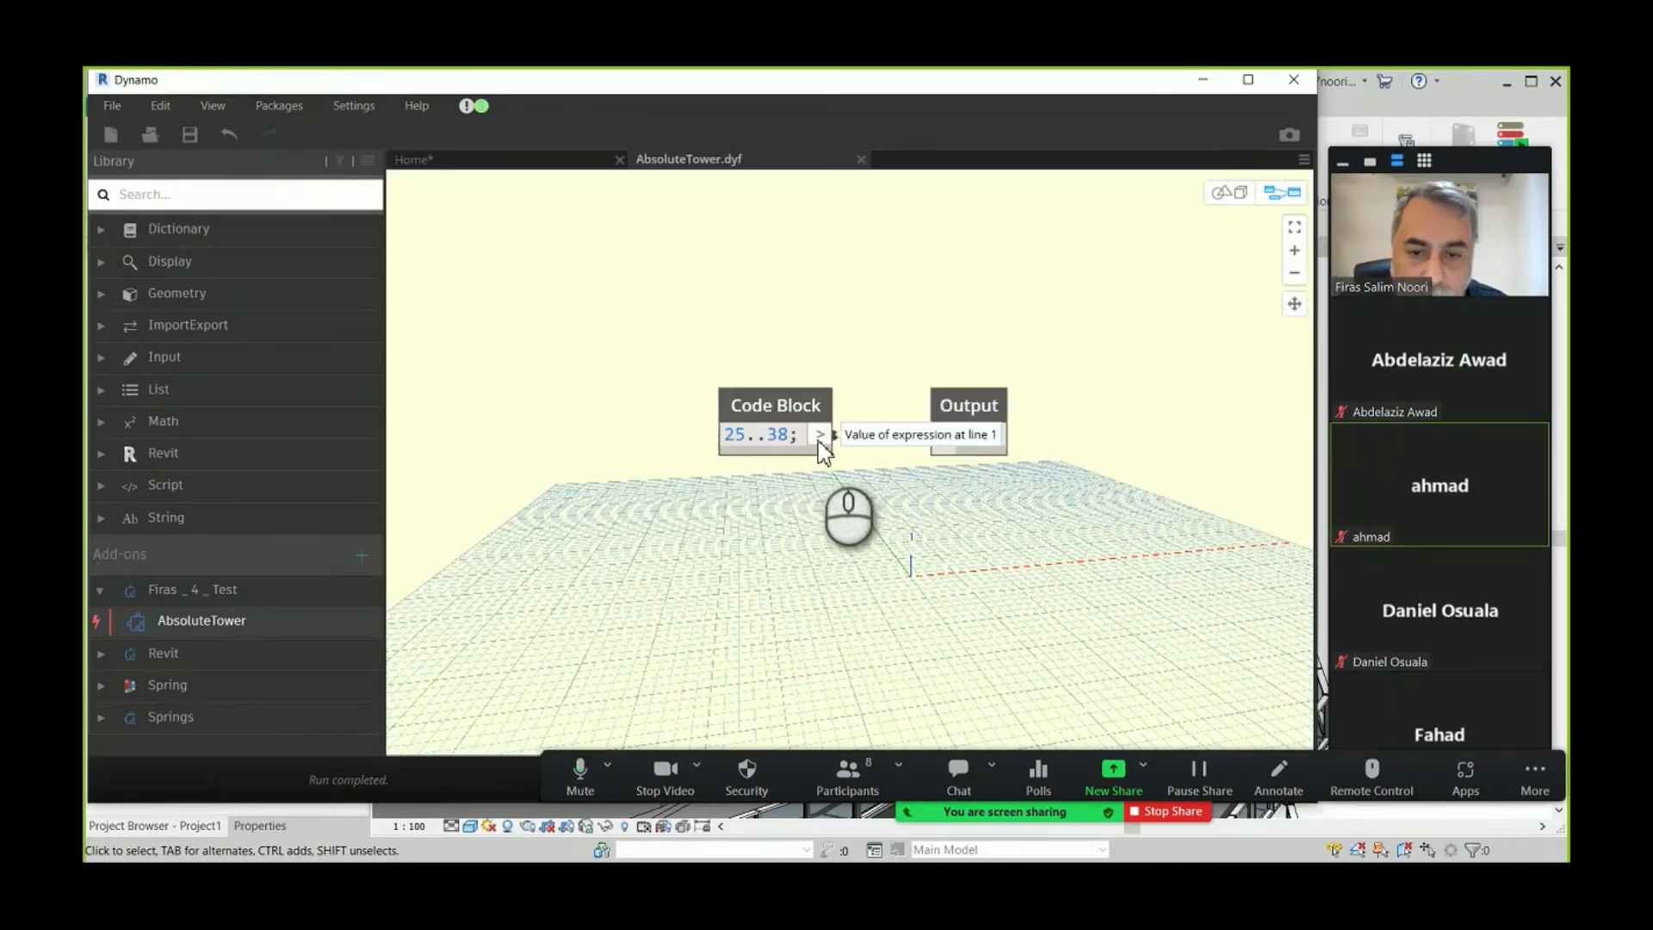
pyautogui.scroll(-1, 822, 452)
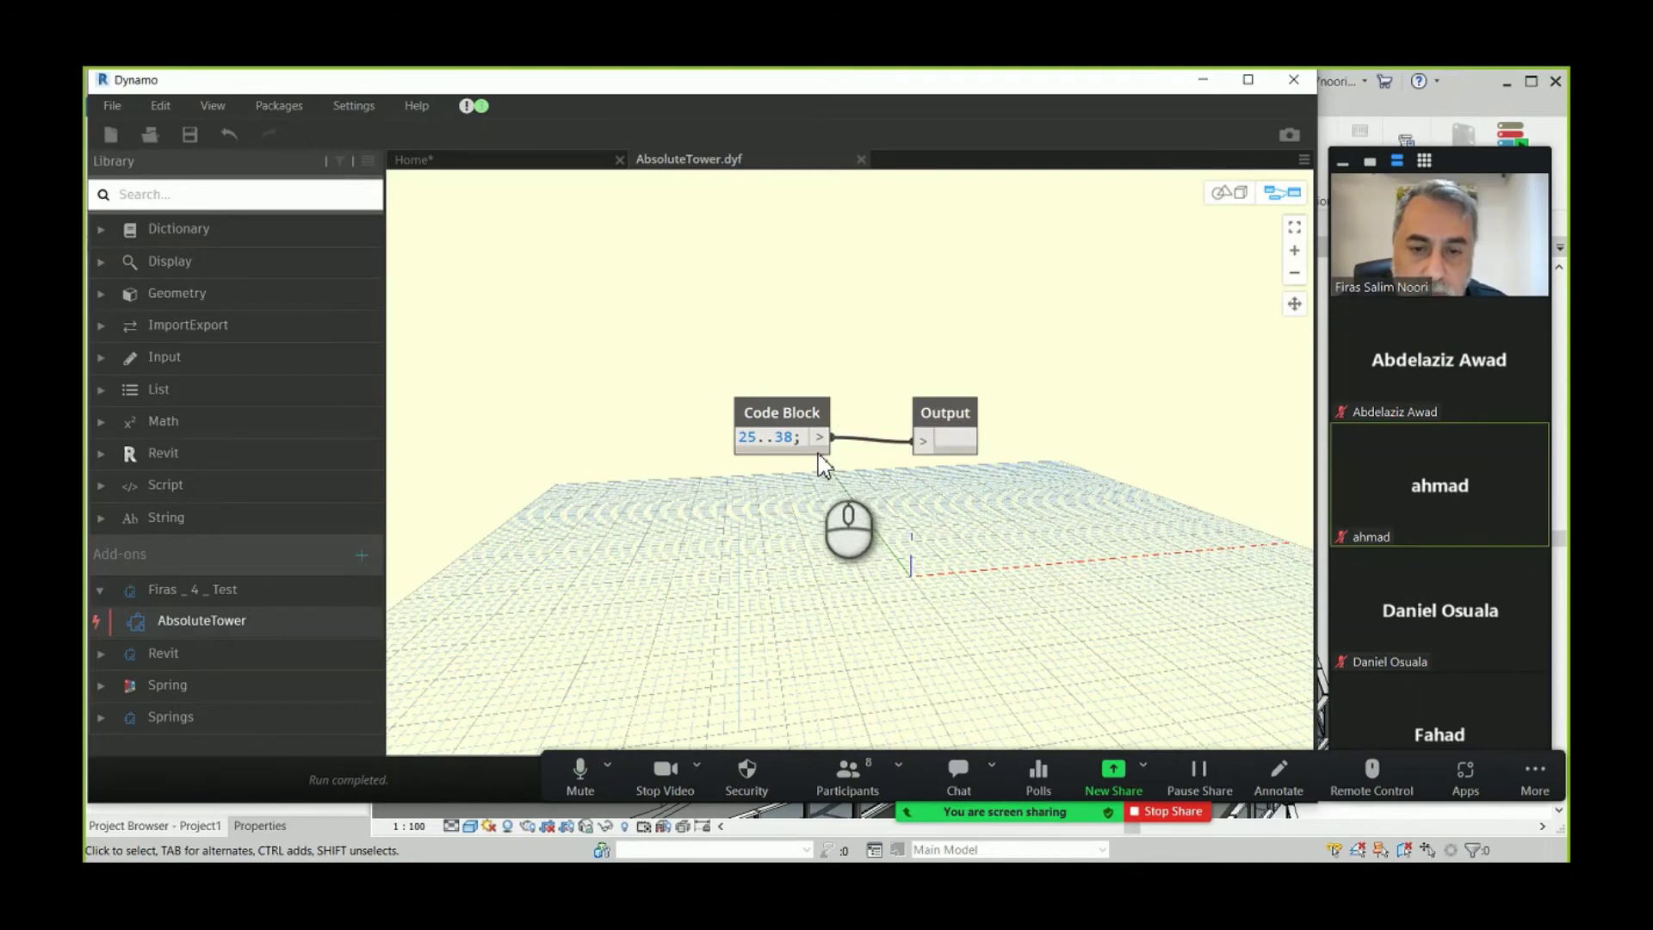
pyautogui.scroll(-1, 797, 487)
pyautogui.scroll(2, 788, 495)
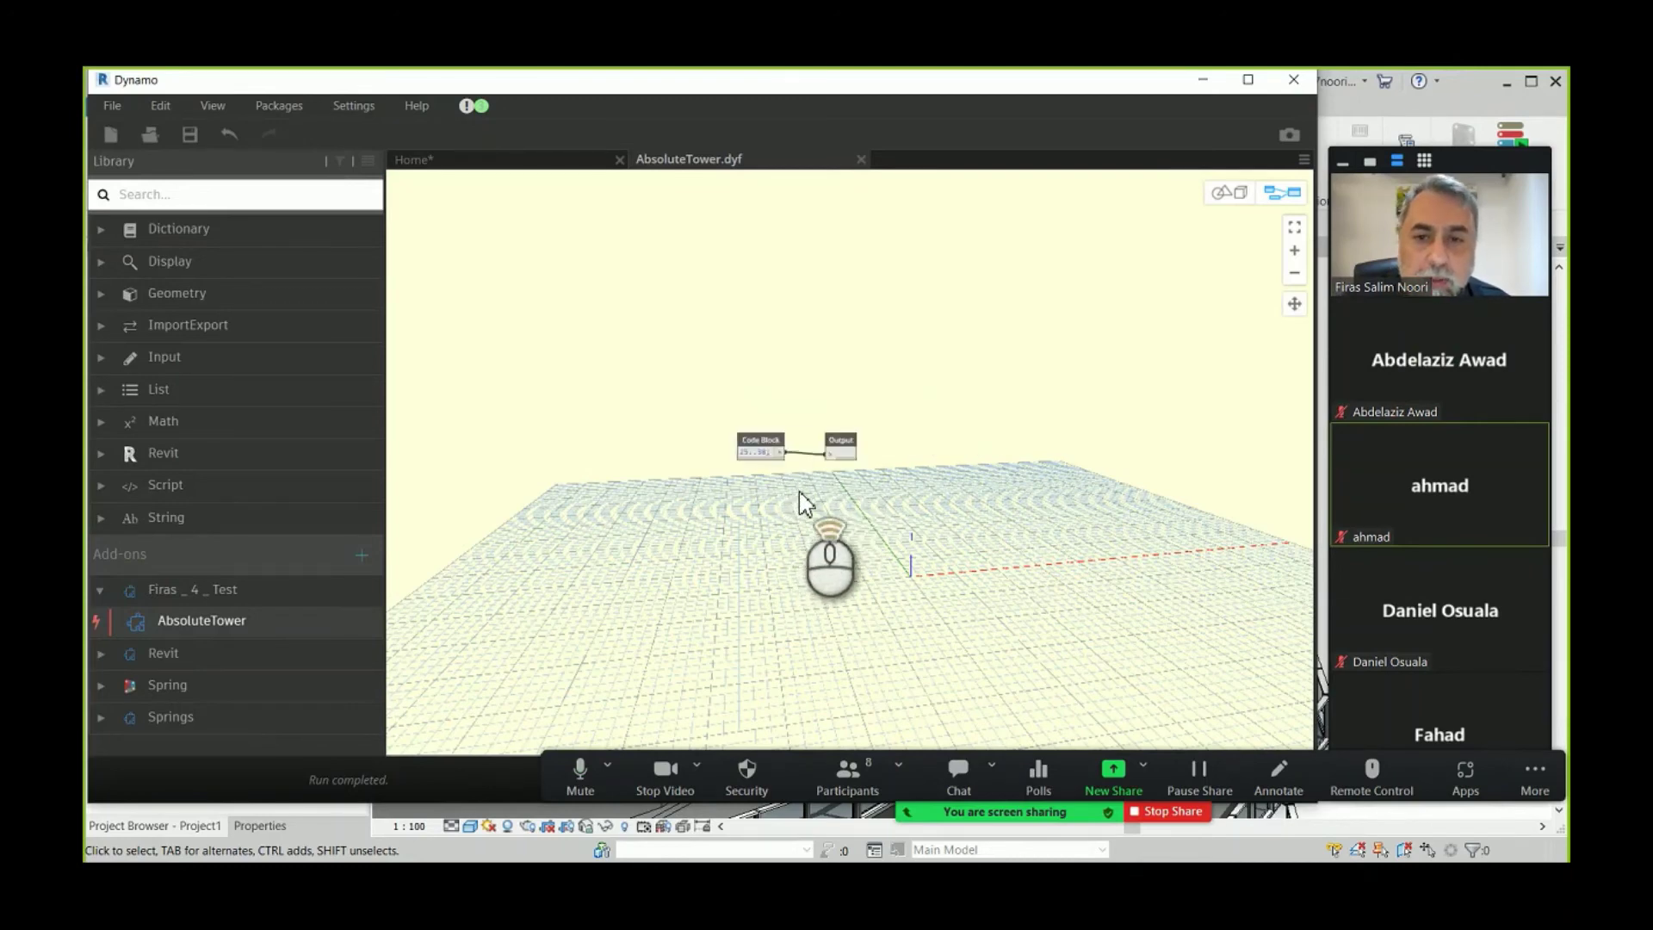
pyautogui.click(860, 160)
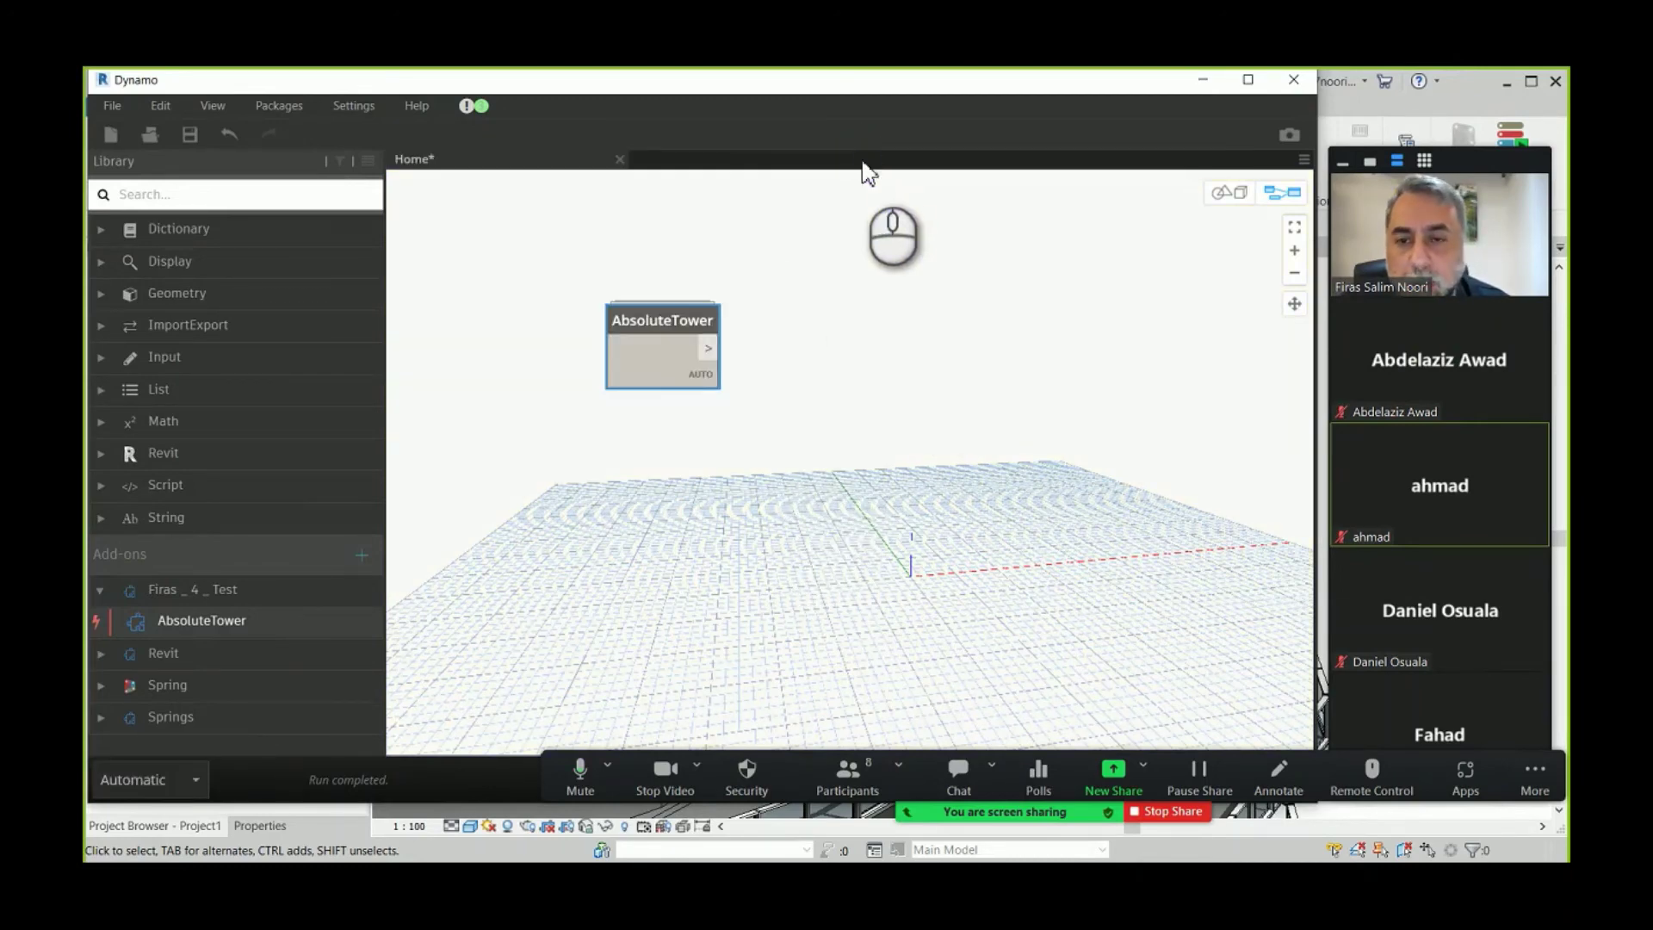
pyautogui.doubleClick(654, 369)
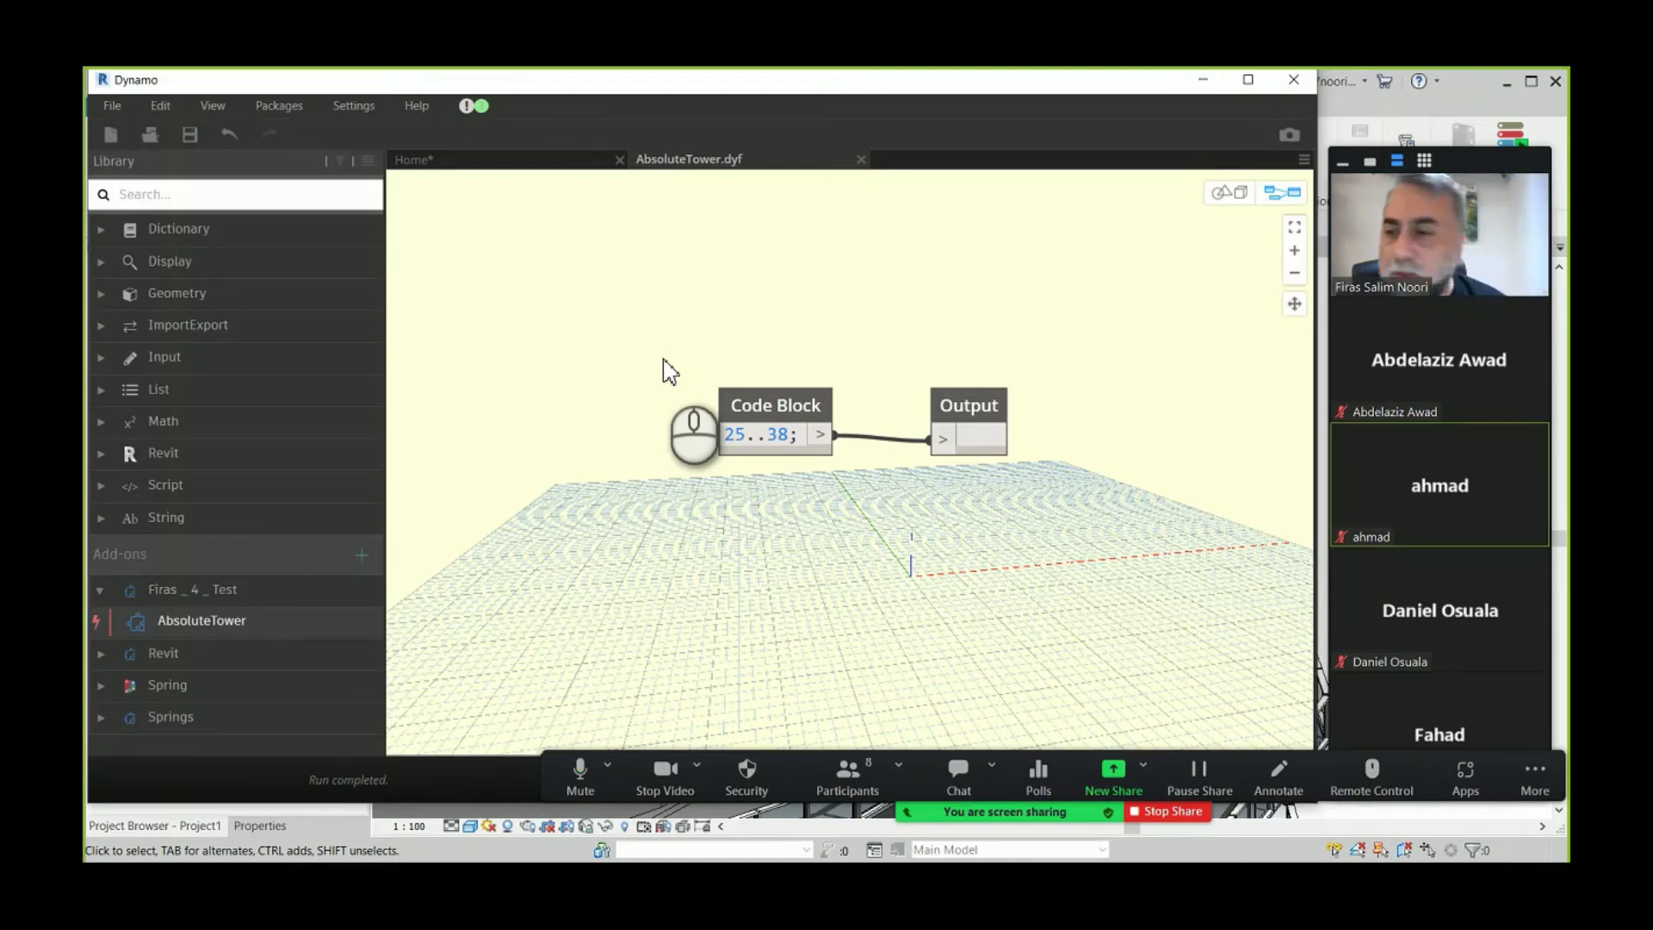
pyautogui.click(628, 297)
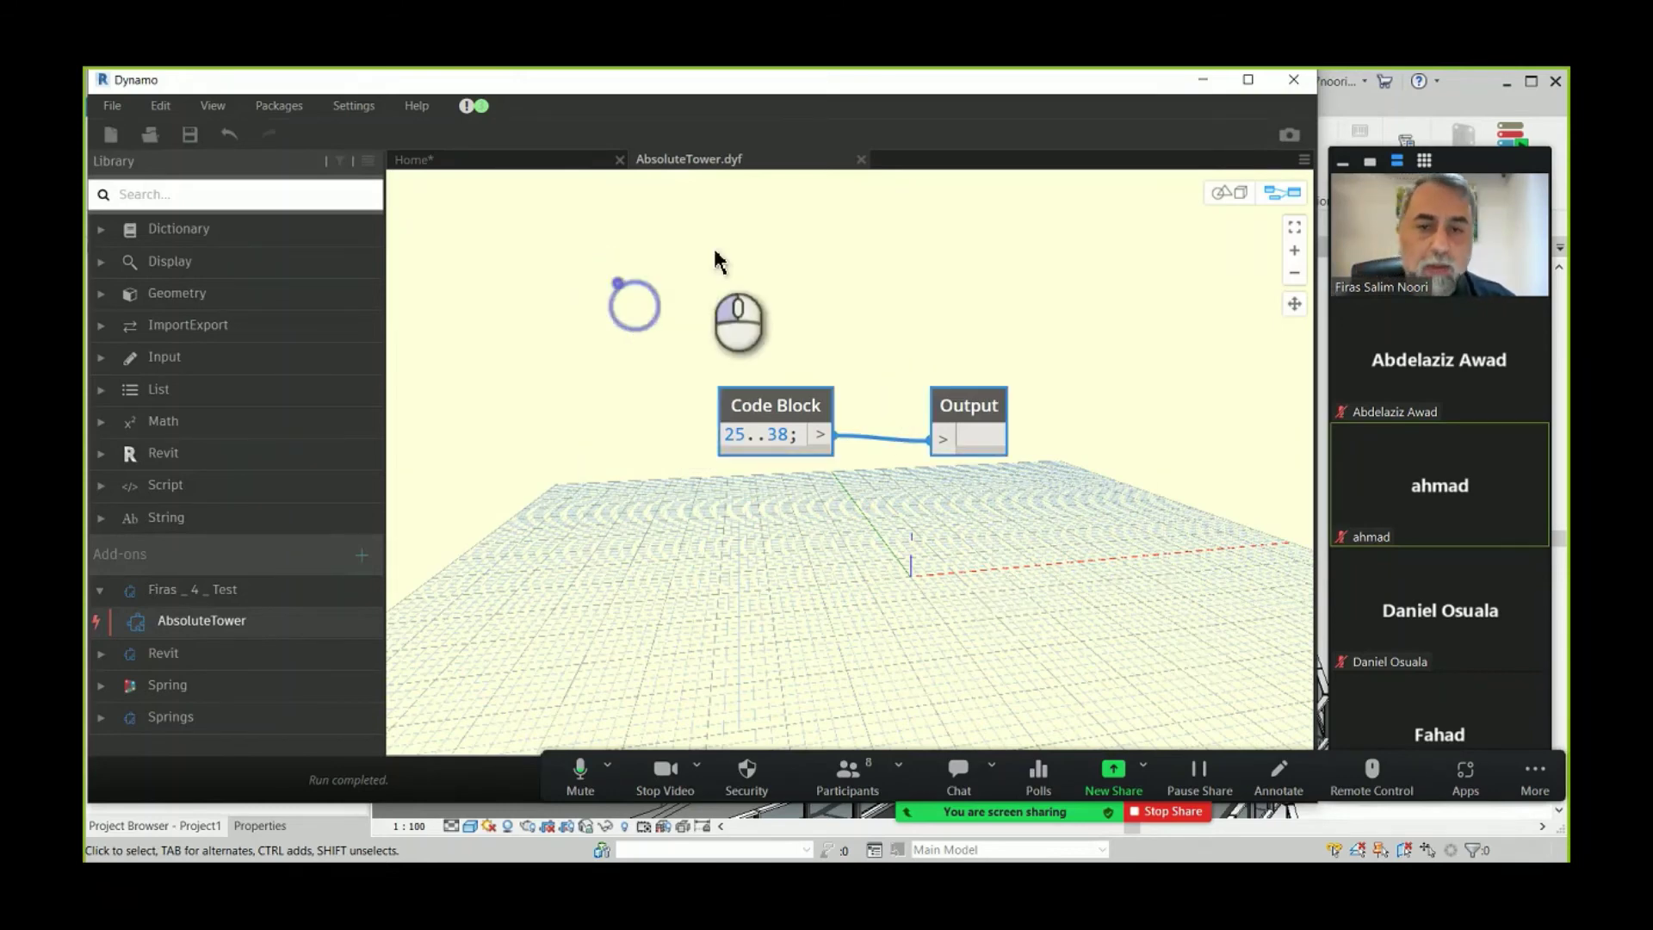
pyautogui.click(861, 159)
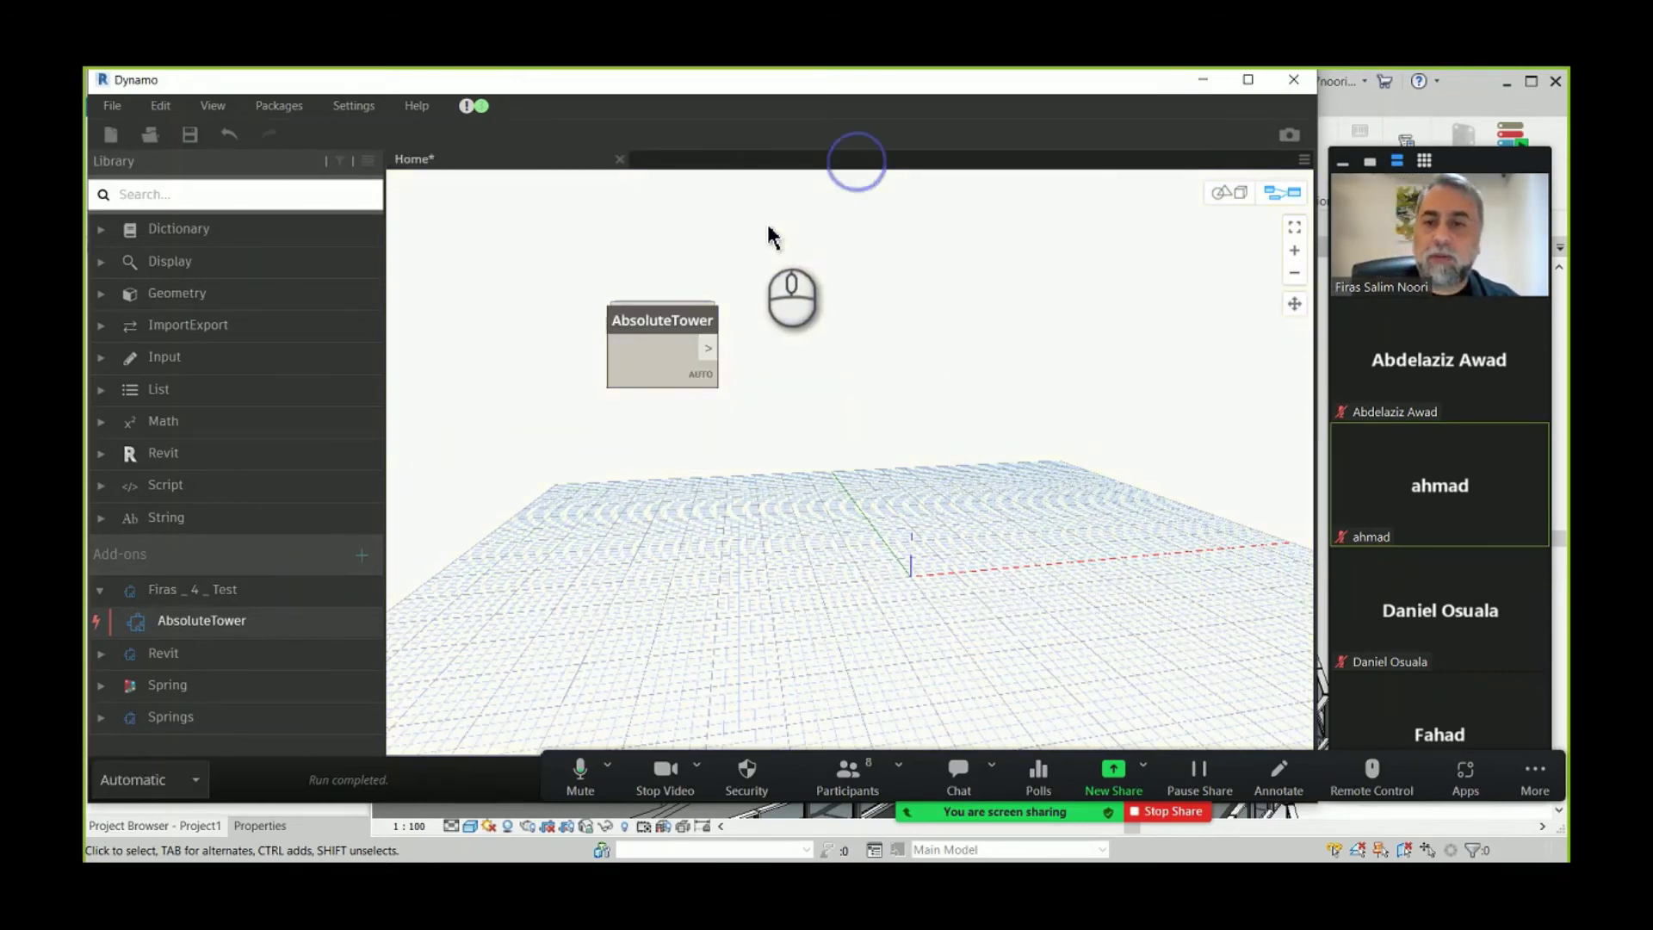
# - Delete the AbsoluteTower node from the Home graph
pyautogui.click(689, 331)
pyautogui.press('Delete')
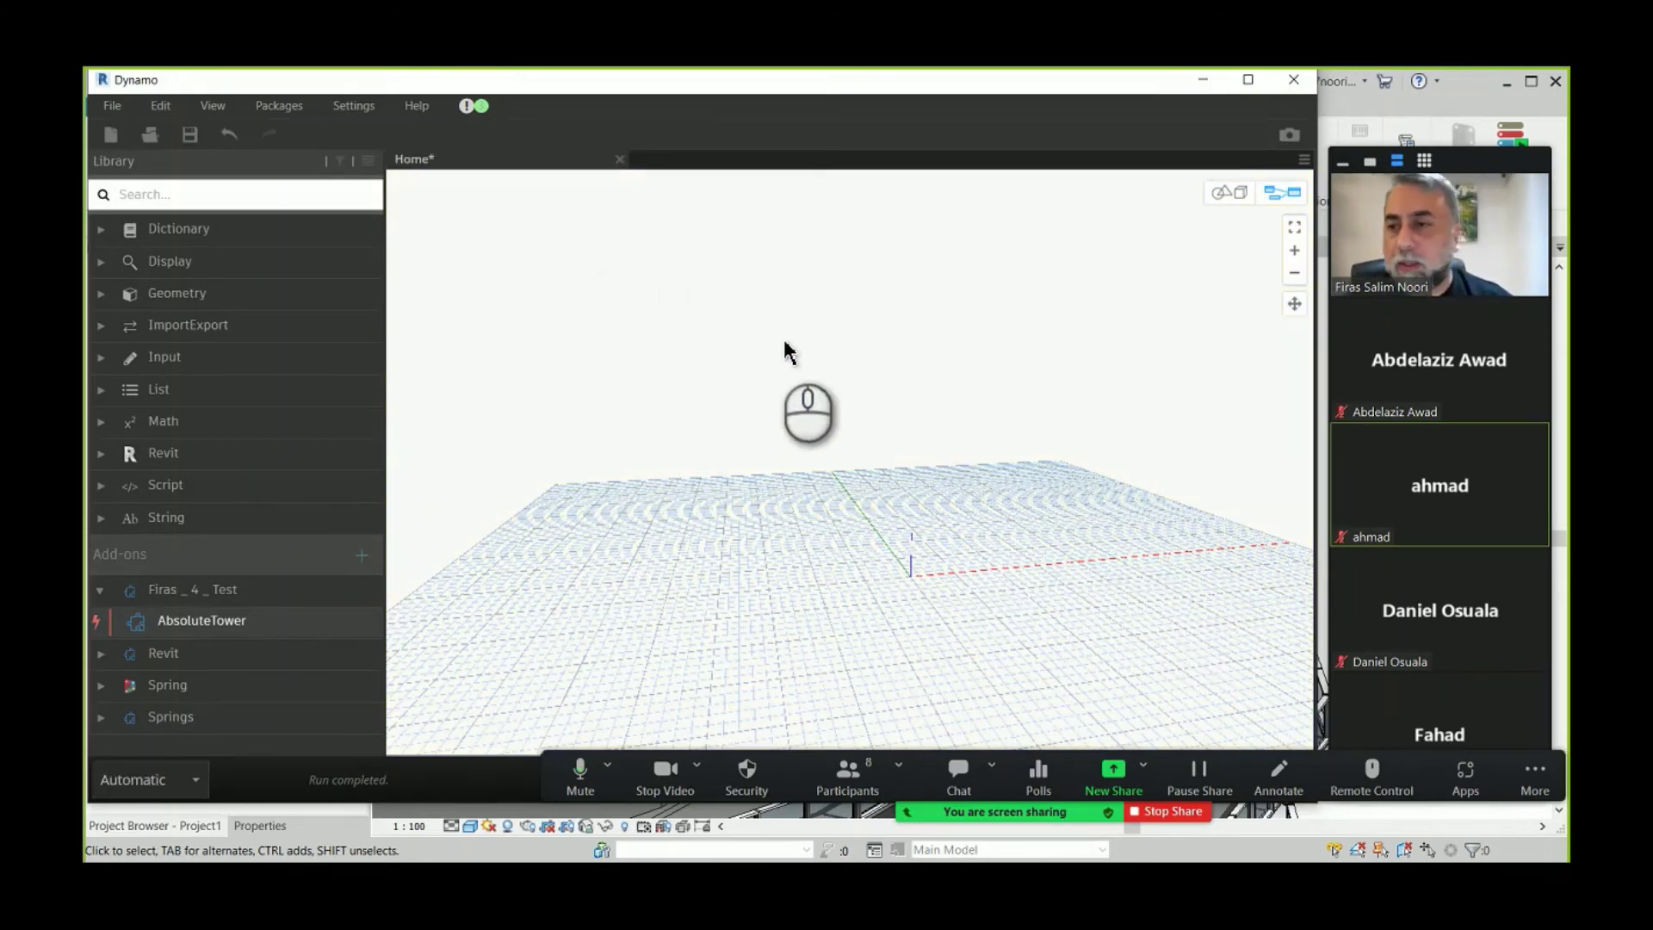
pyautogui.rightClick(690, 394)
pyautogui.moveTo(772, 441)
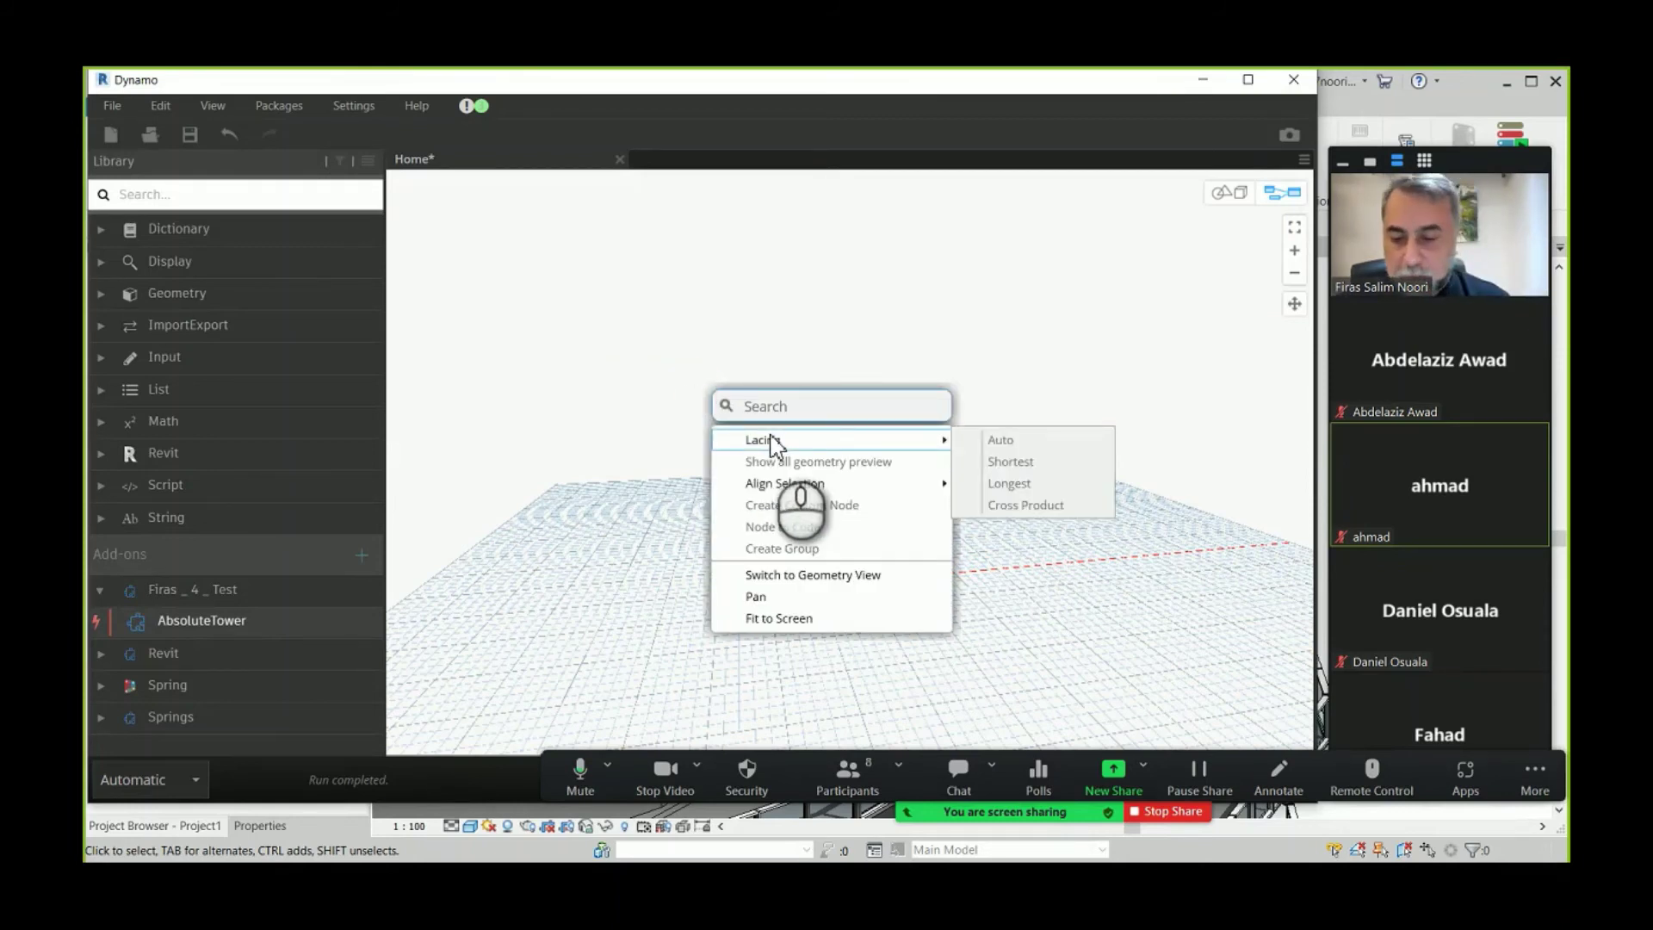
pyautogui.click(675, 332)
# - Search for point nodes, add a Point.ByCoordinates node and place it in the upper part of the graph
pyautogui.rightClick(778, 352)
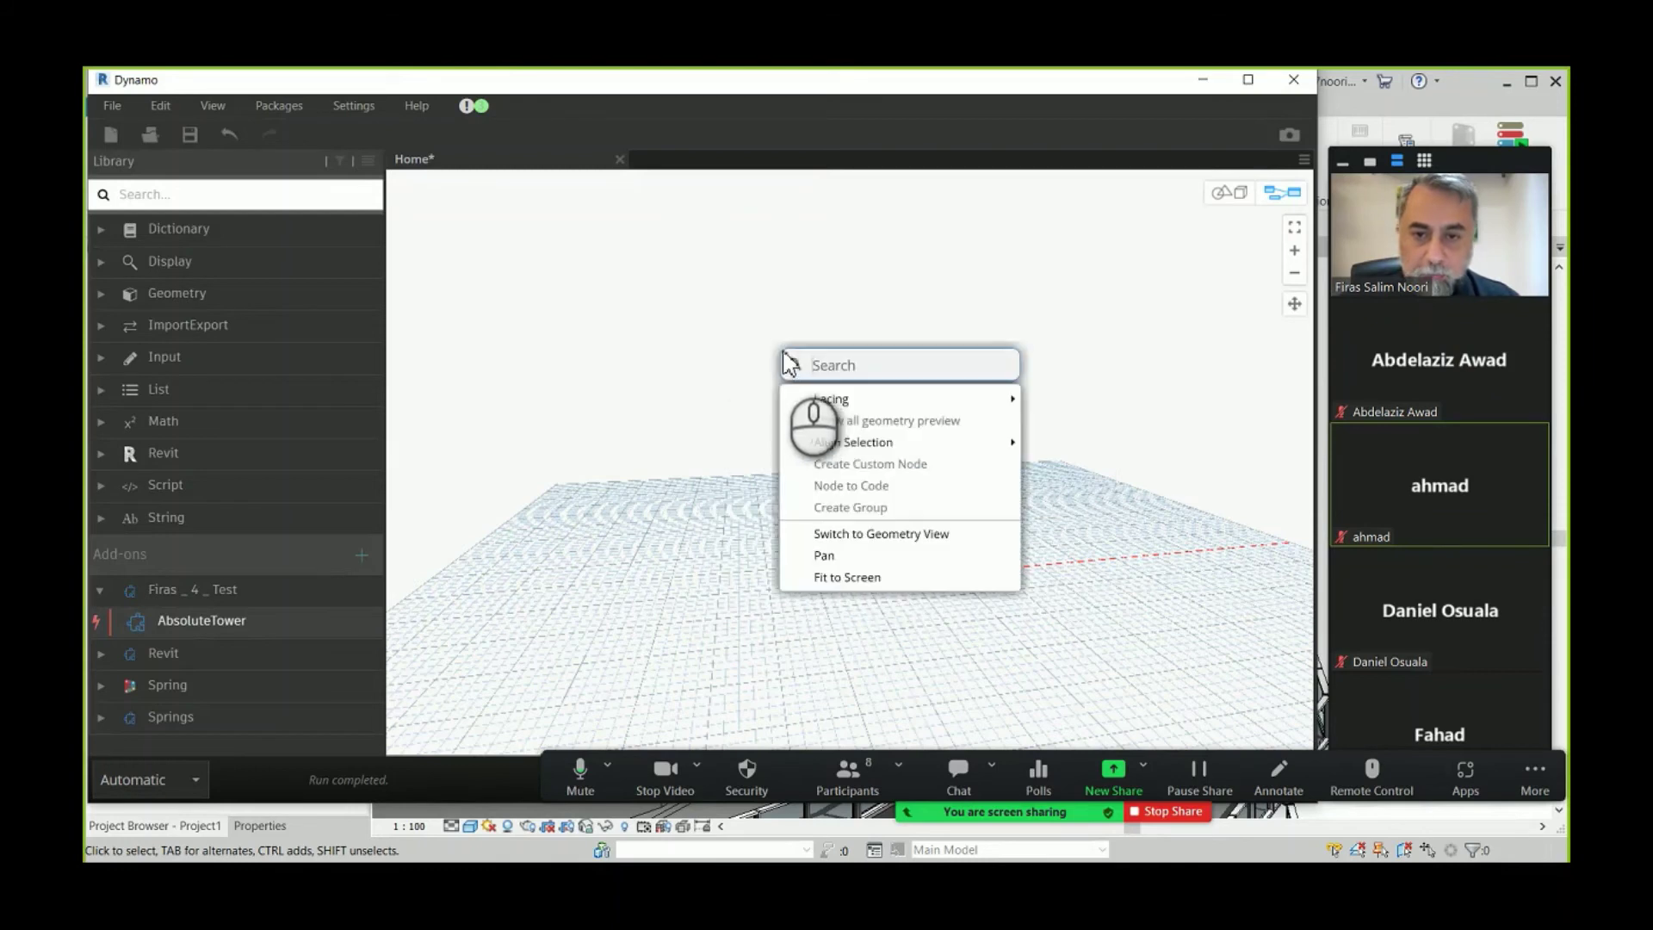
pyautogui.click(816, 363)
pyautogui.write('poin')
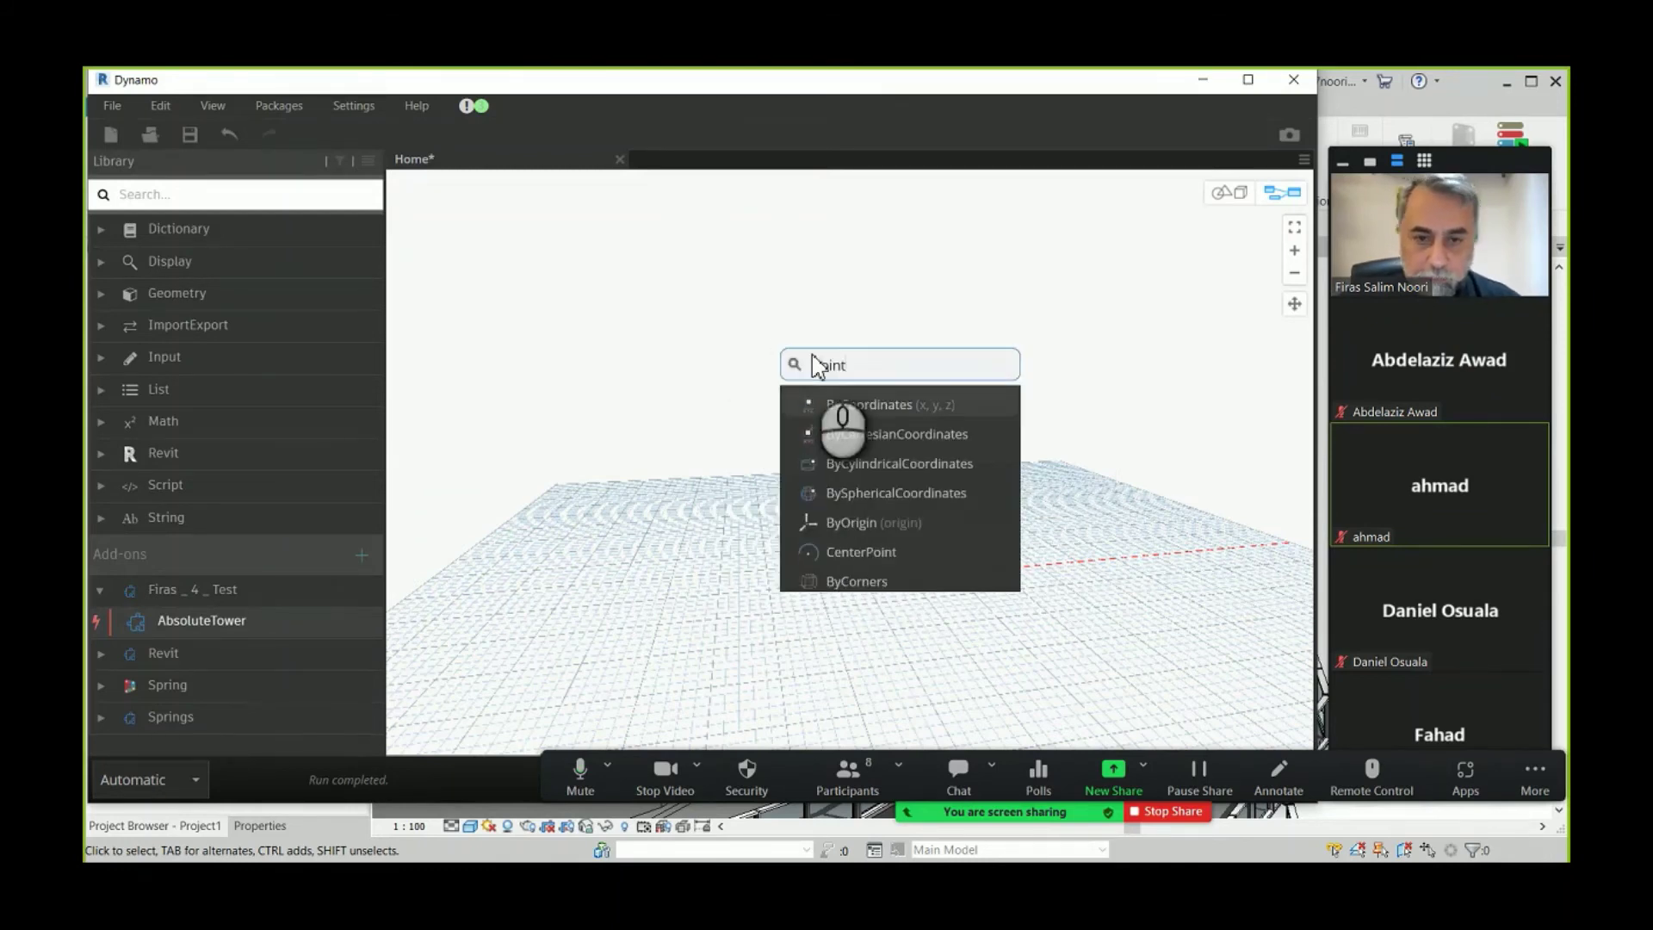
pyautogui.click(833, 405)
pyautogui.moveTo(938, 422); pyautogui.dragTo(793, 249)
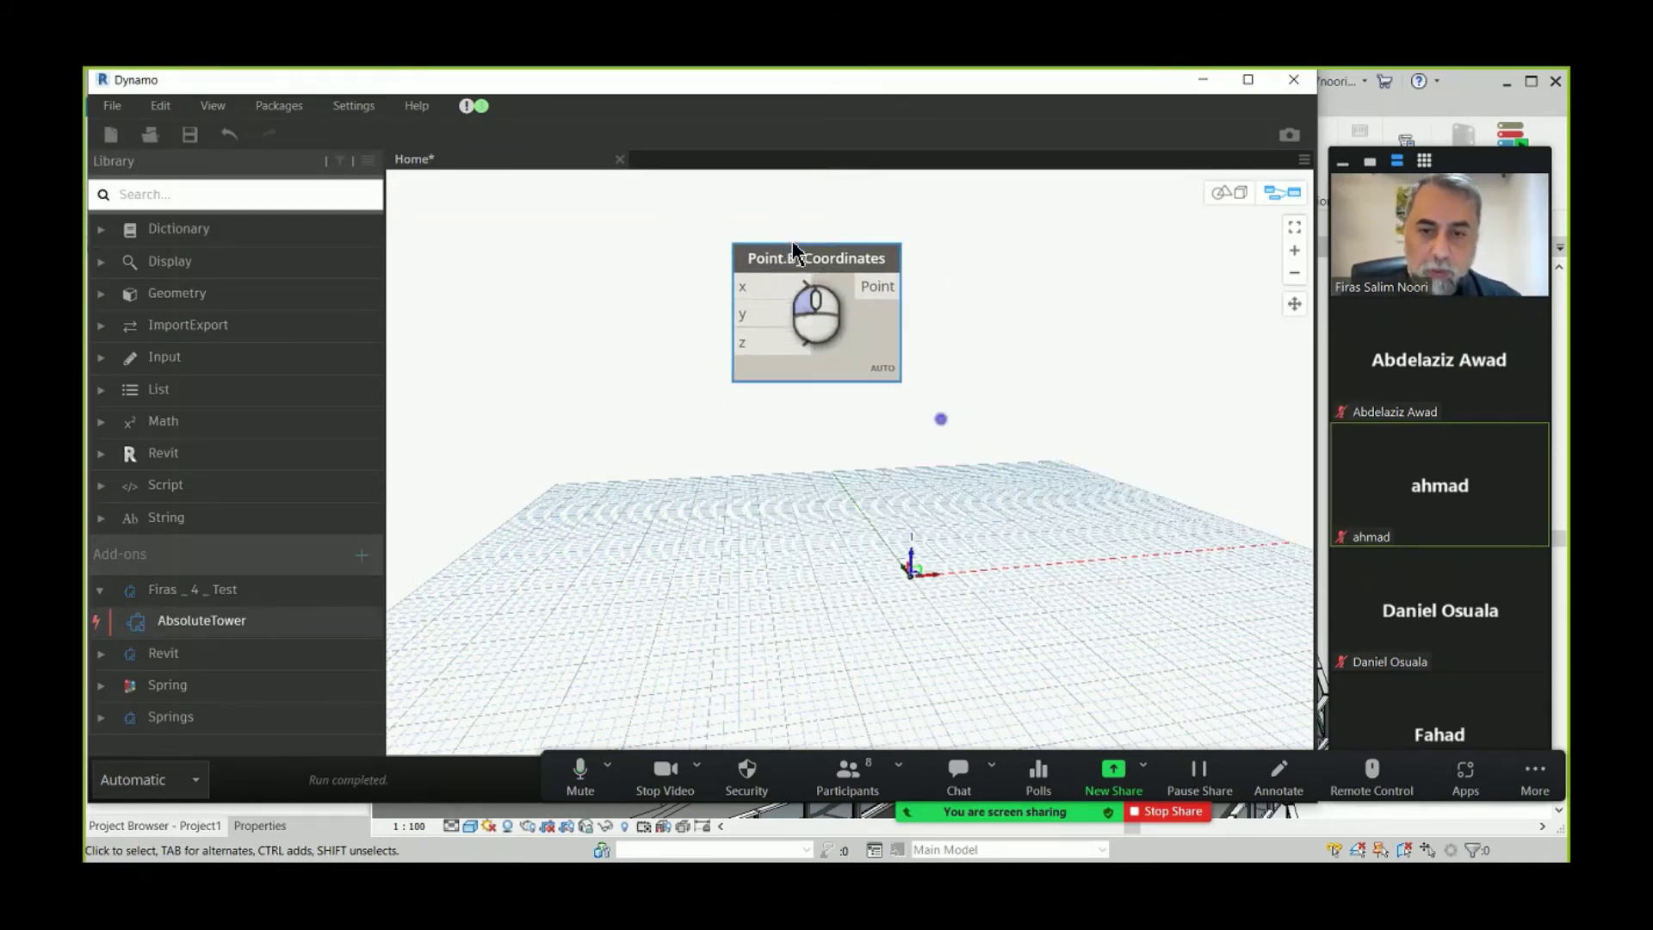
# - Duplicate the Point.ByCoordinates node twice, stacking the copies below the original
pyautogui.hotkey('ctrl', 'c')
pyautogui.hotkey('ctrl', 'v')
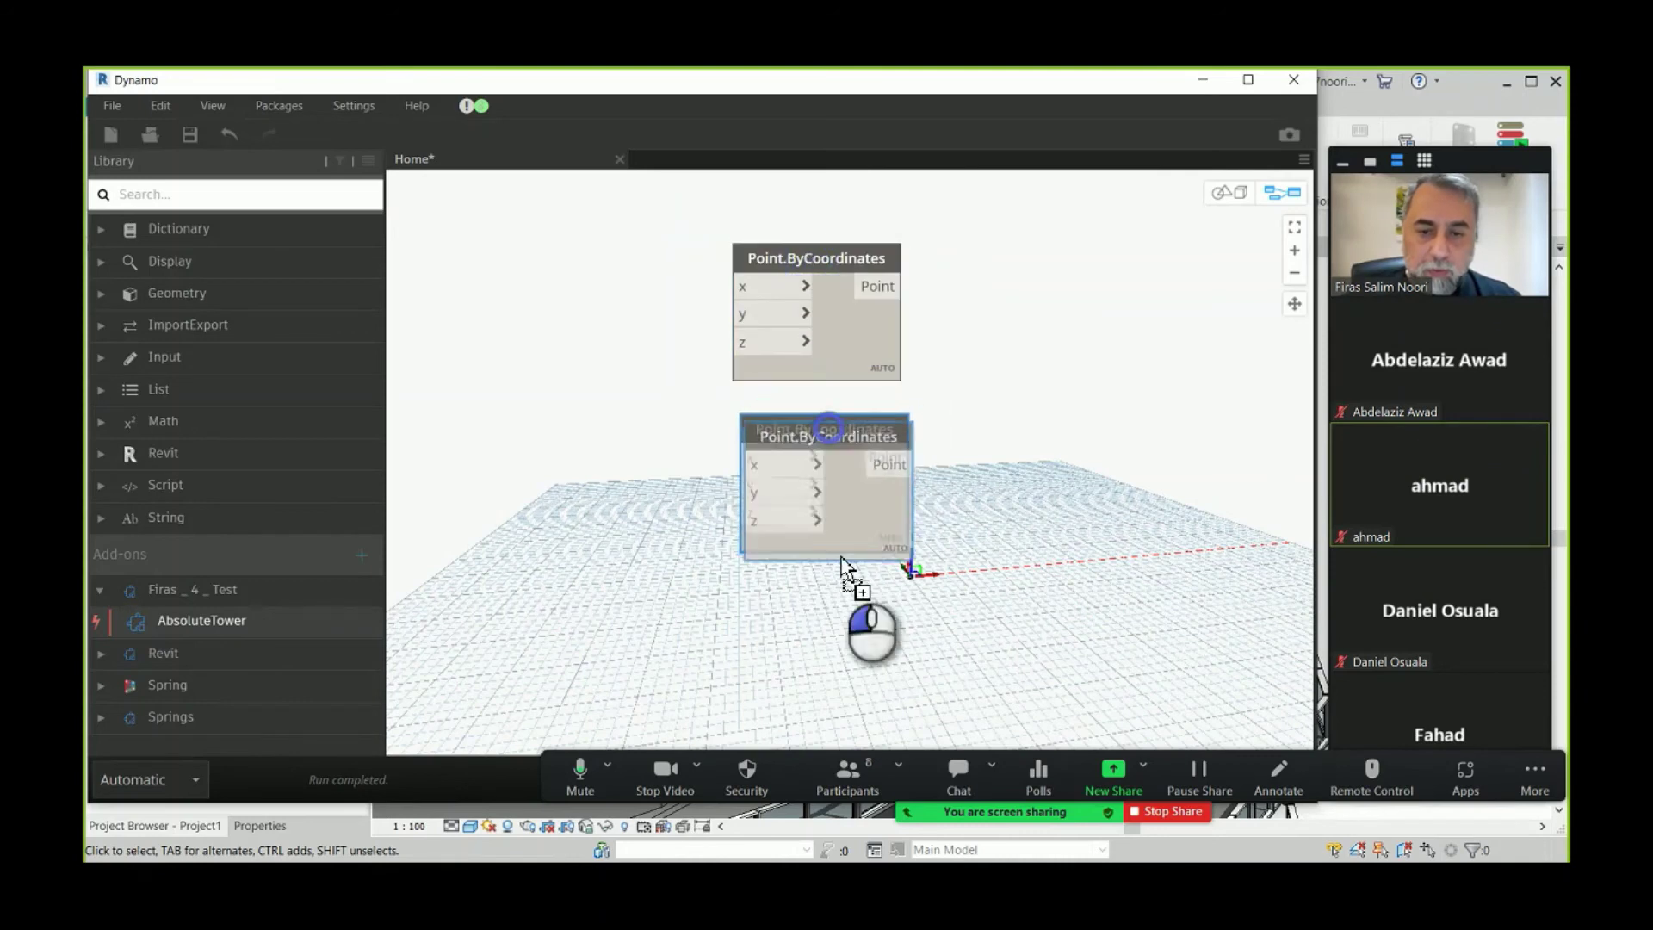
pyautogui.hotkey('ctrl', 'v')
pyautogui.scroll(-3, 609, 452)
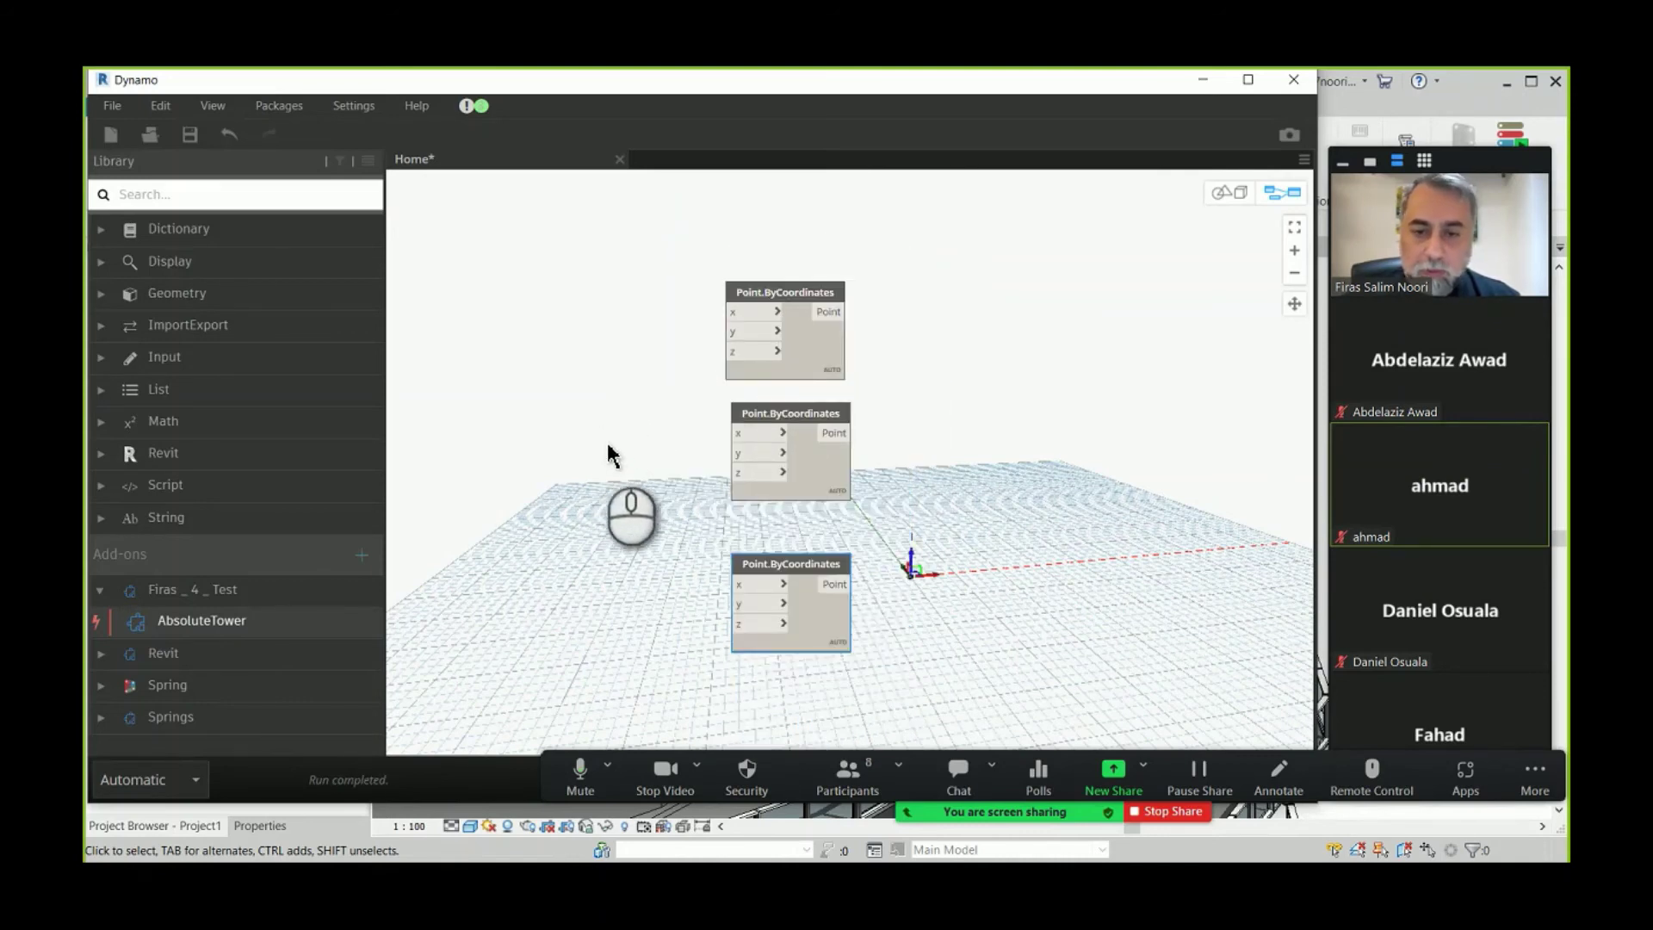
pyautogui.doubleClick(609, 452)
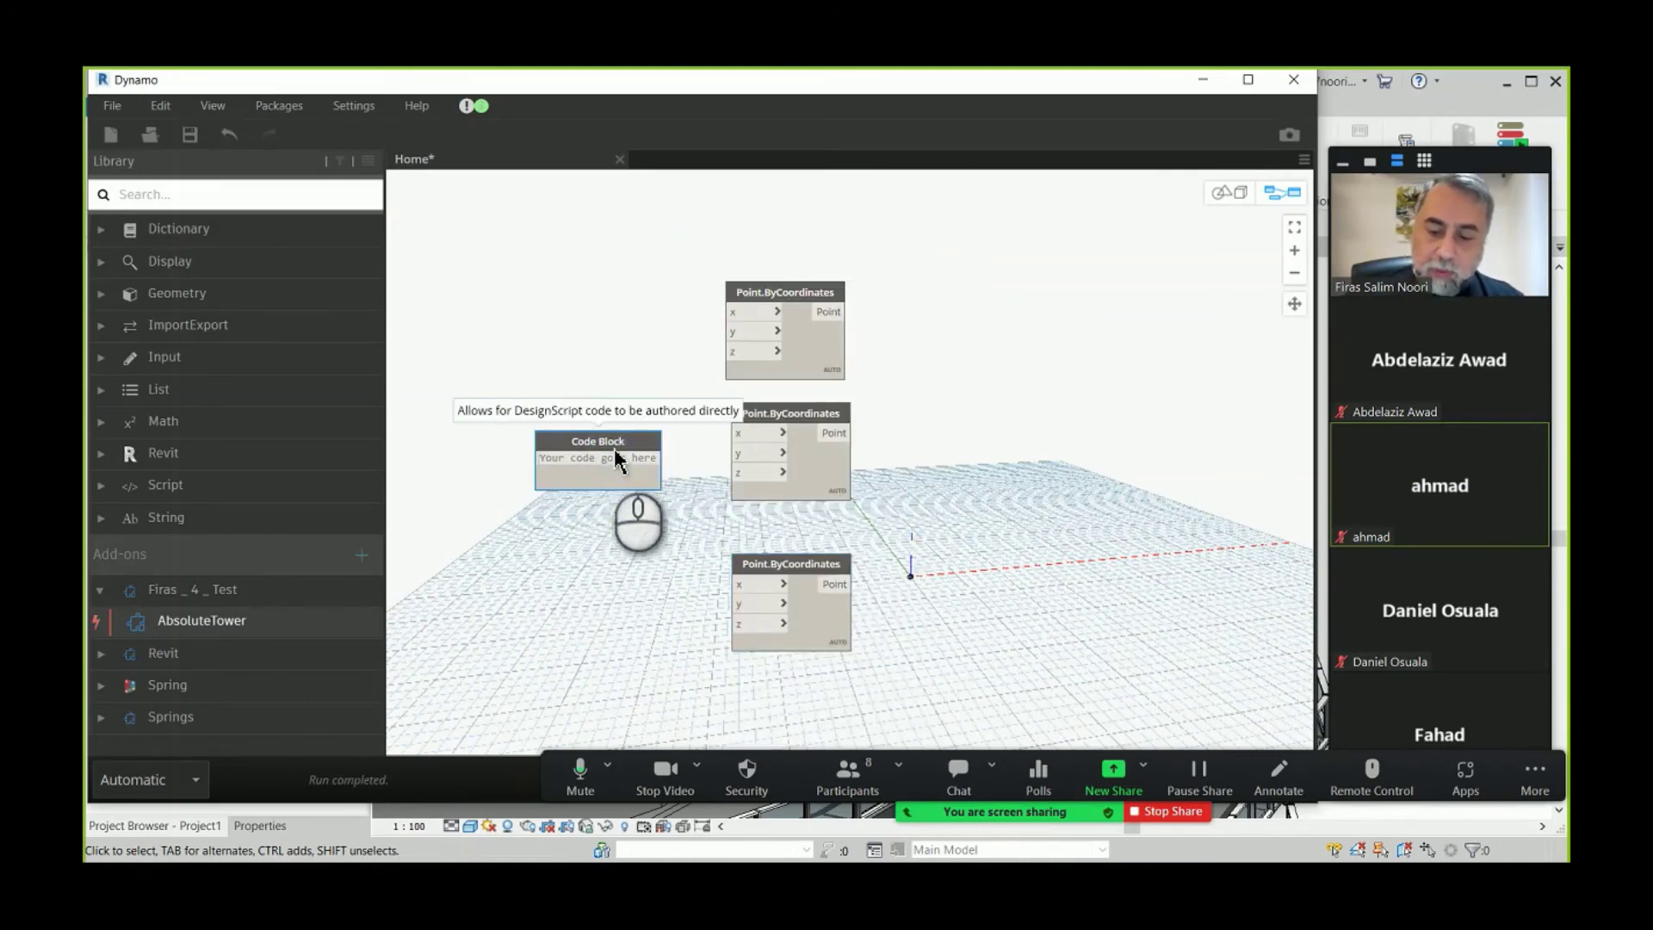
pyautogui.write('10;')
pyautogui.moveTo(589, 458); pyautogui.dragTo(749, 465)
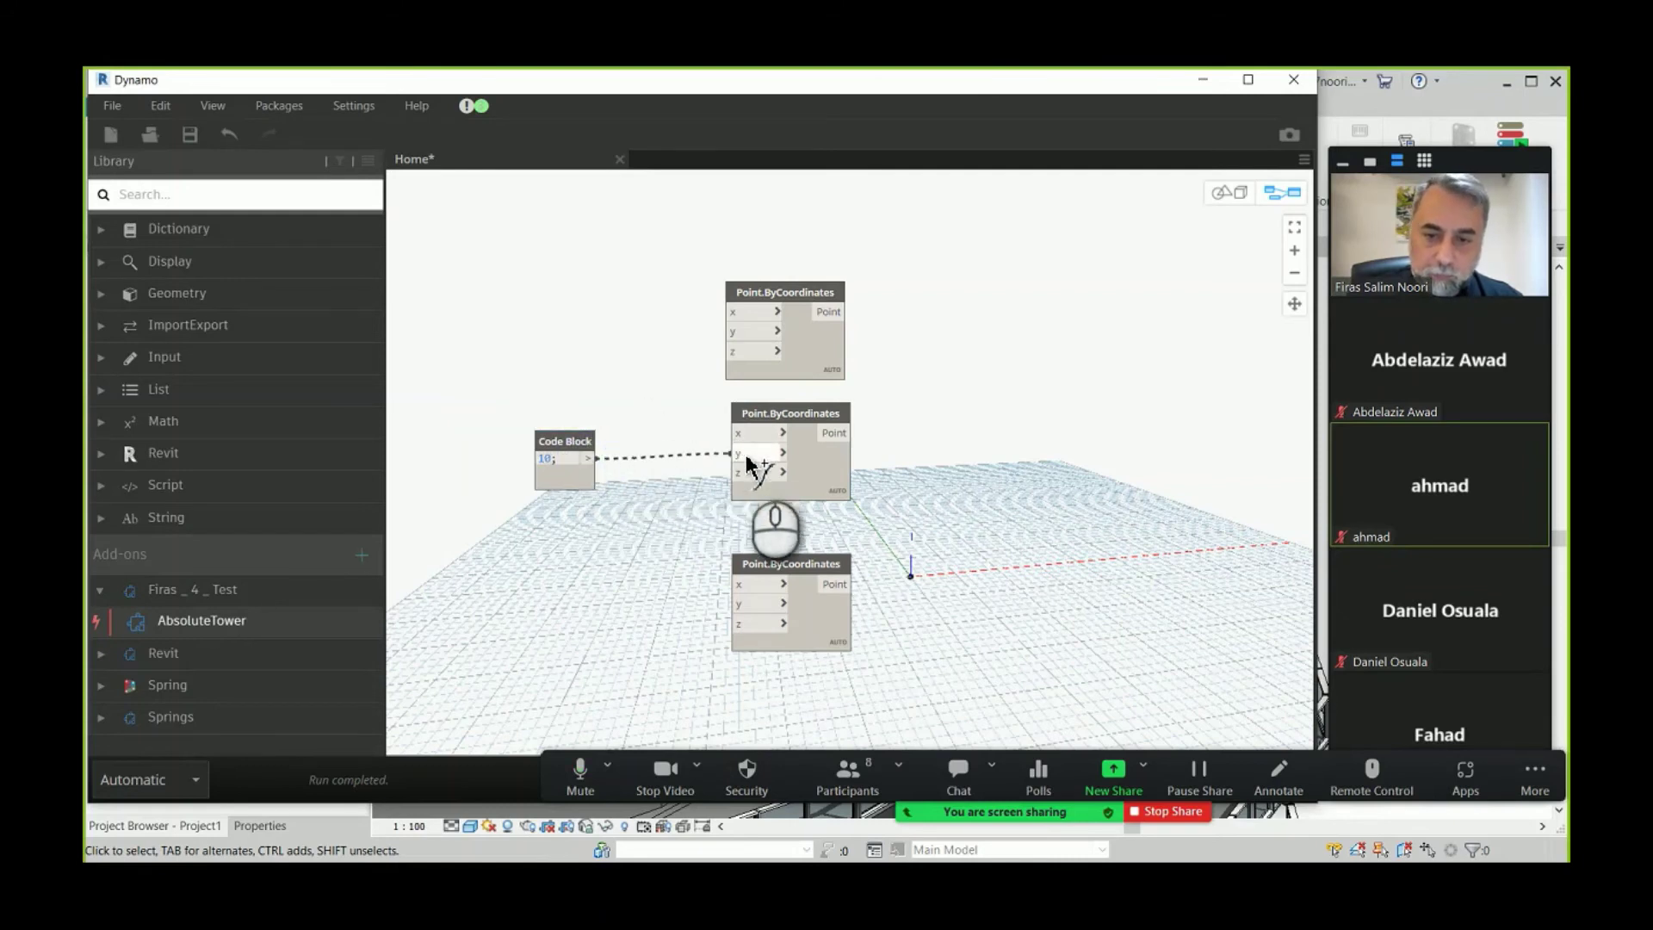
pyautogui.click(742, 451)
# - Add an Integer Slider set to 10 and connect it to the x input of the middle Point.ByCoordinates node
pyautogui.rightClick(562, 441)
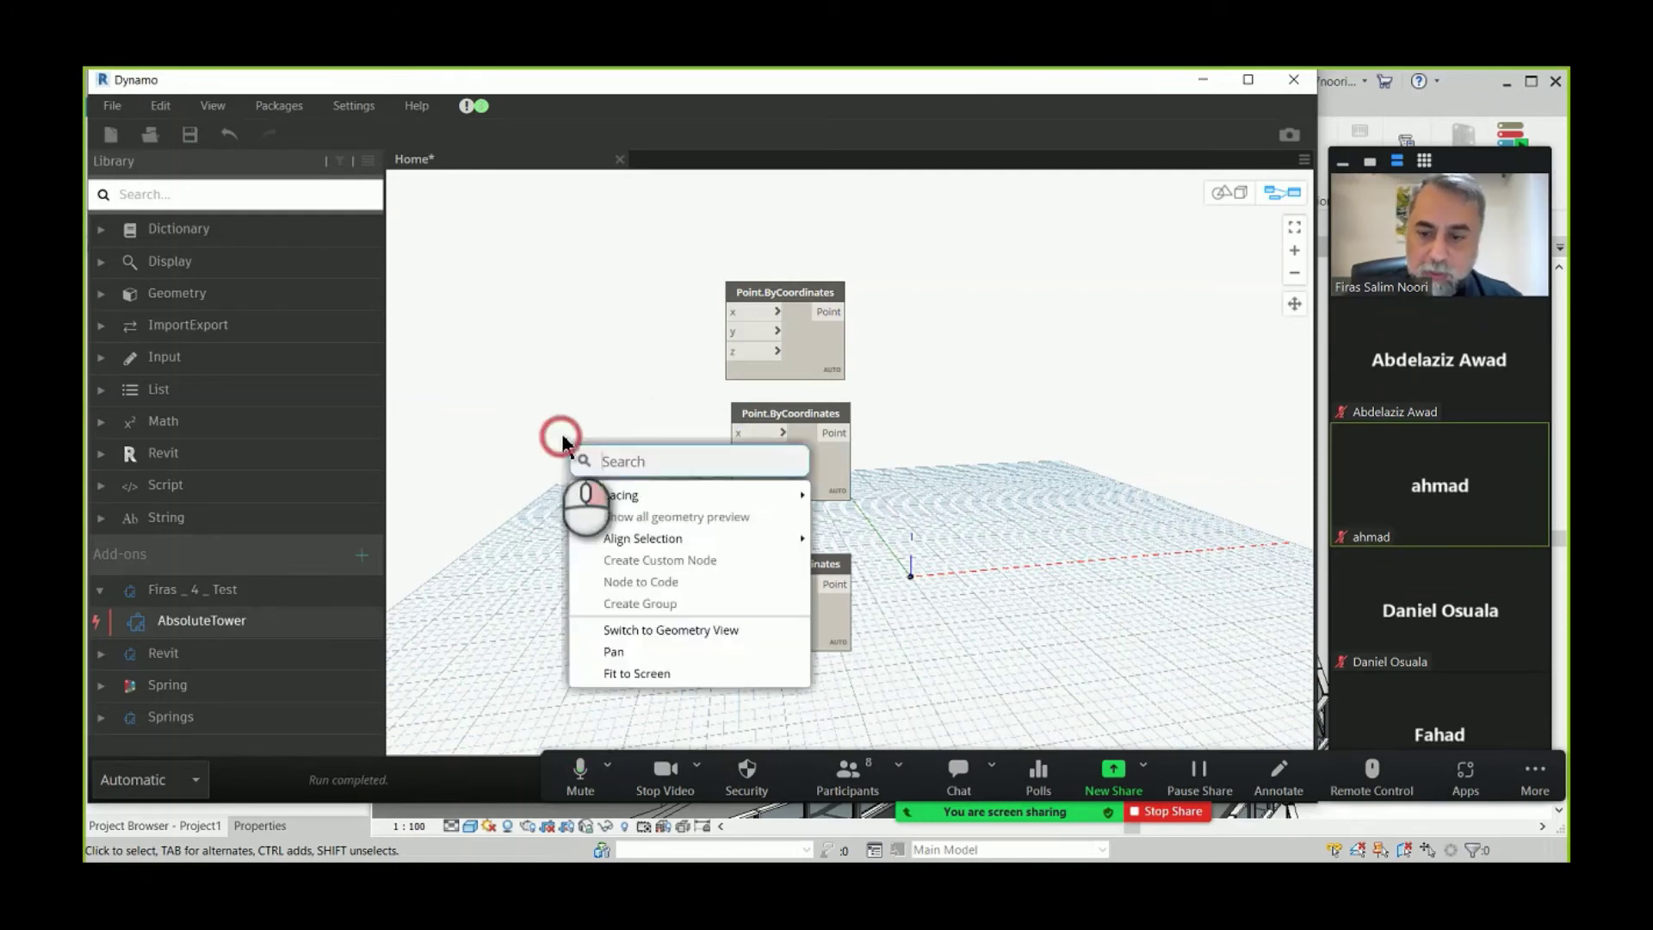
pyautogui.write('Slider')
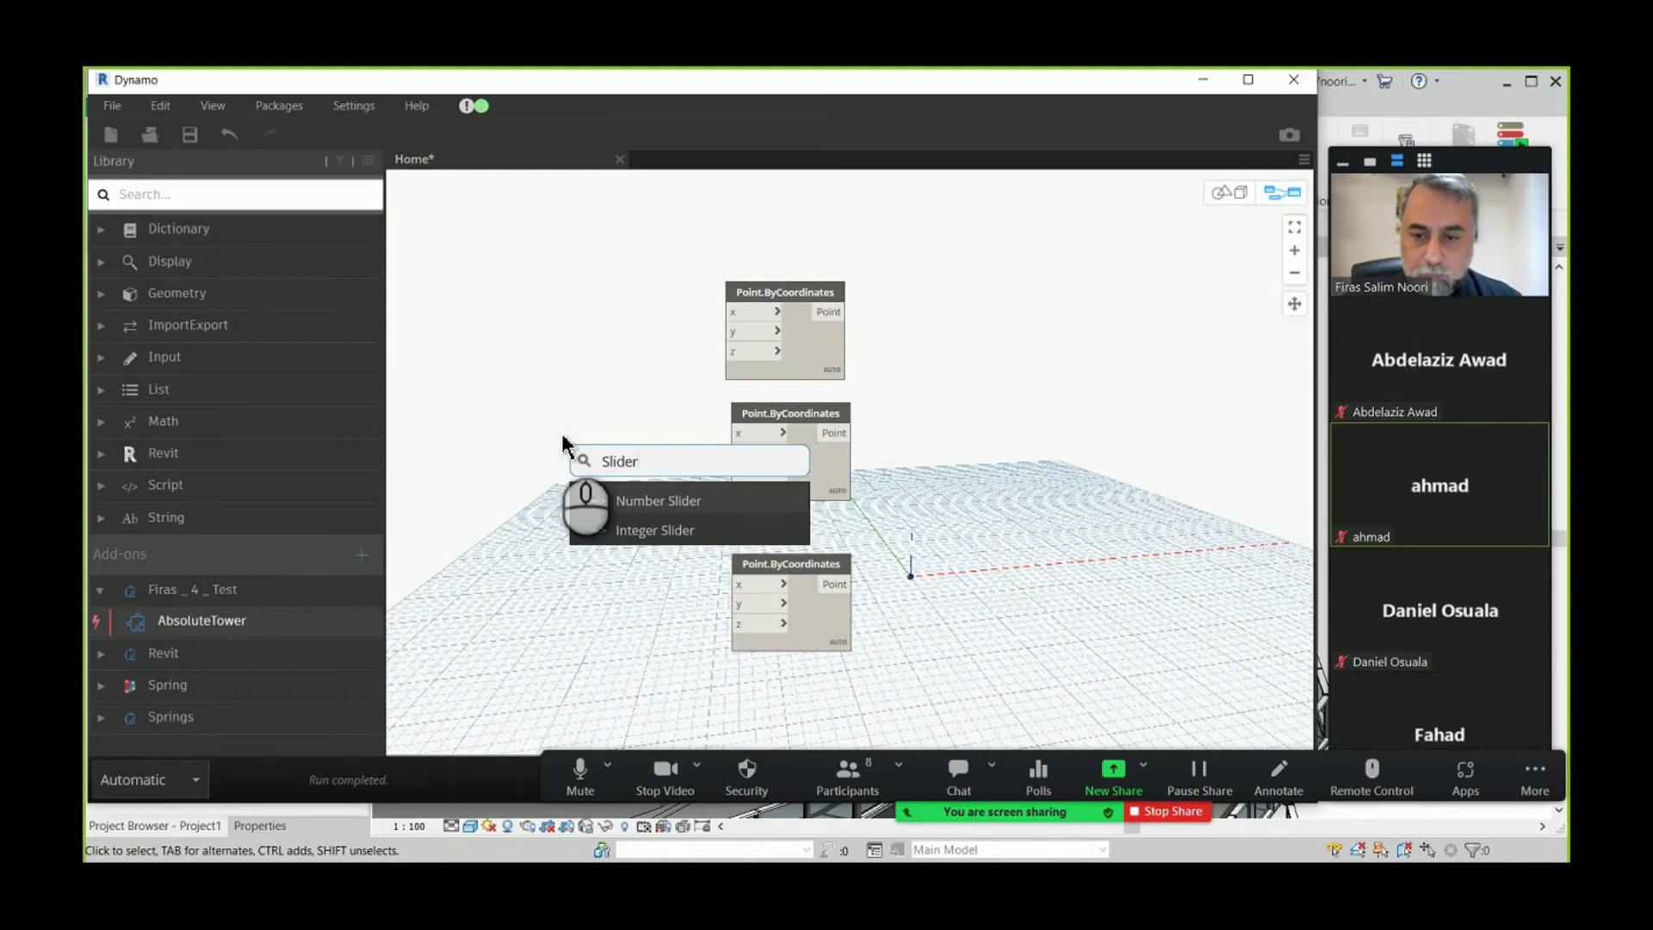
pyautogui.click(650, 529)
pyautogui.moveTo(728, 548); pyautogui.dragTo(511, 415)
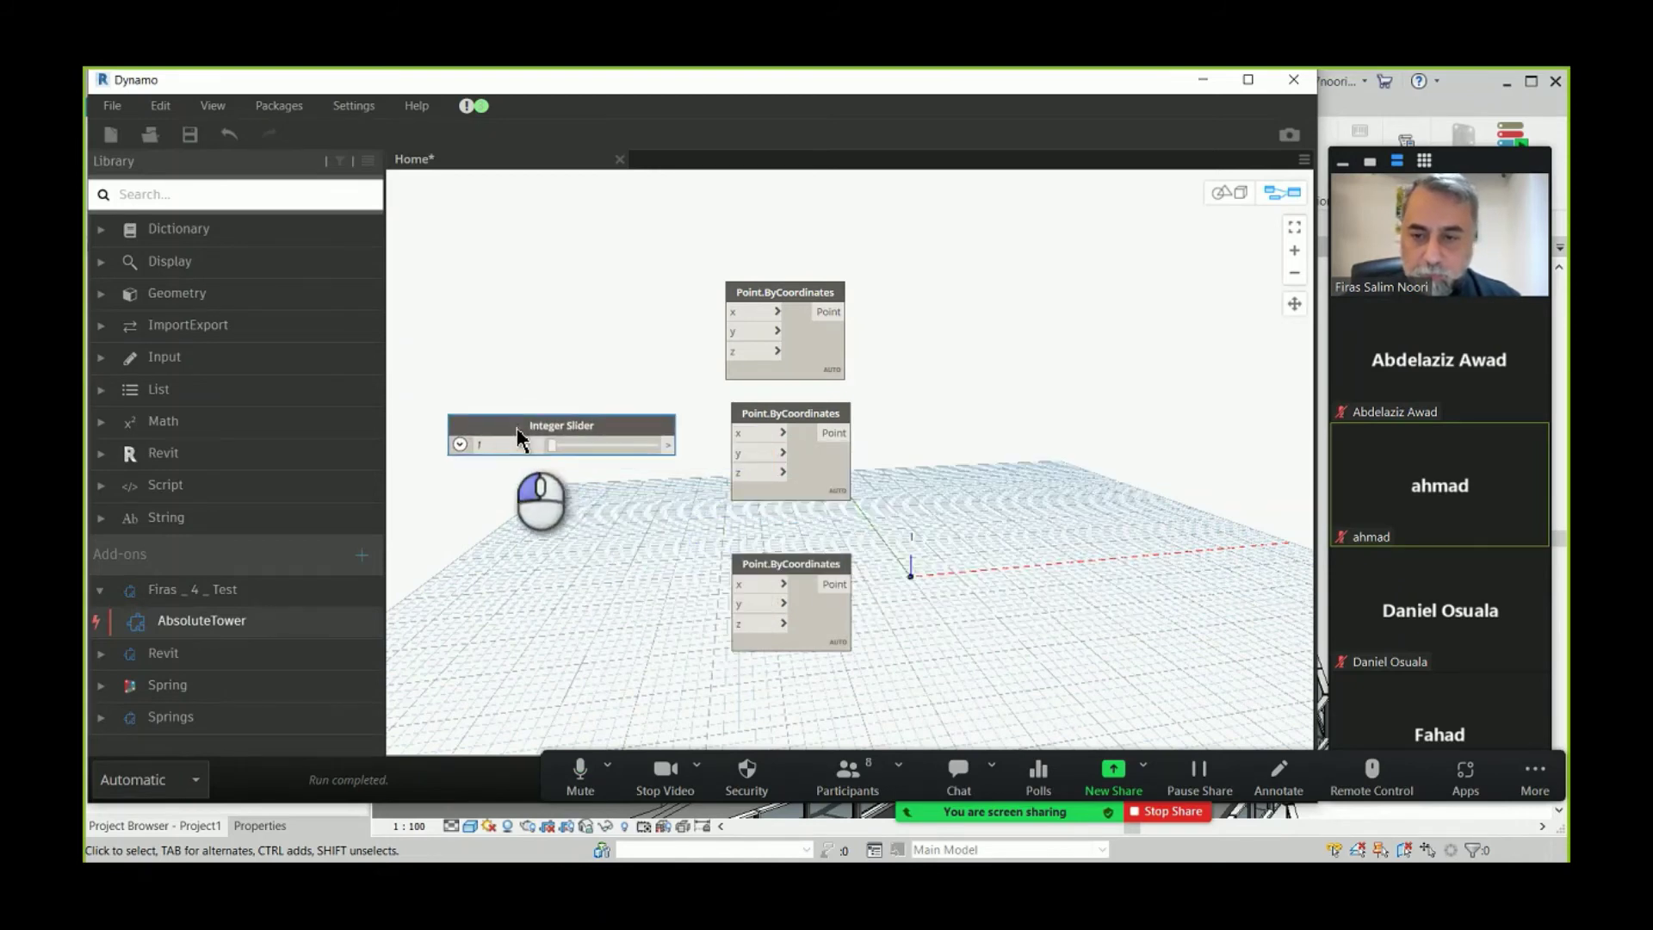
pyautogui.click(504, 448)
pyautogui.write('10')
pyautogui.click(575, 390)
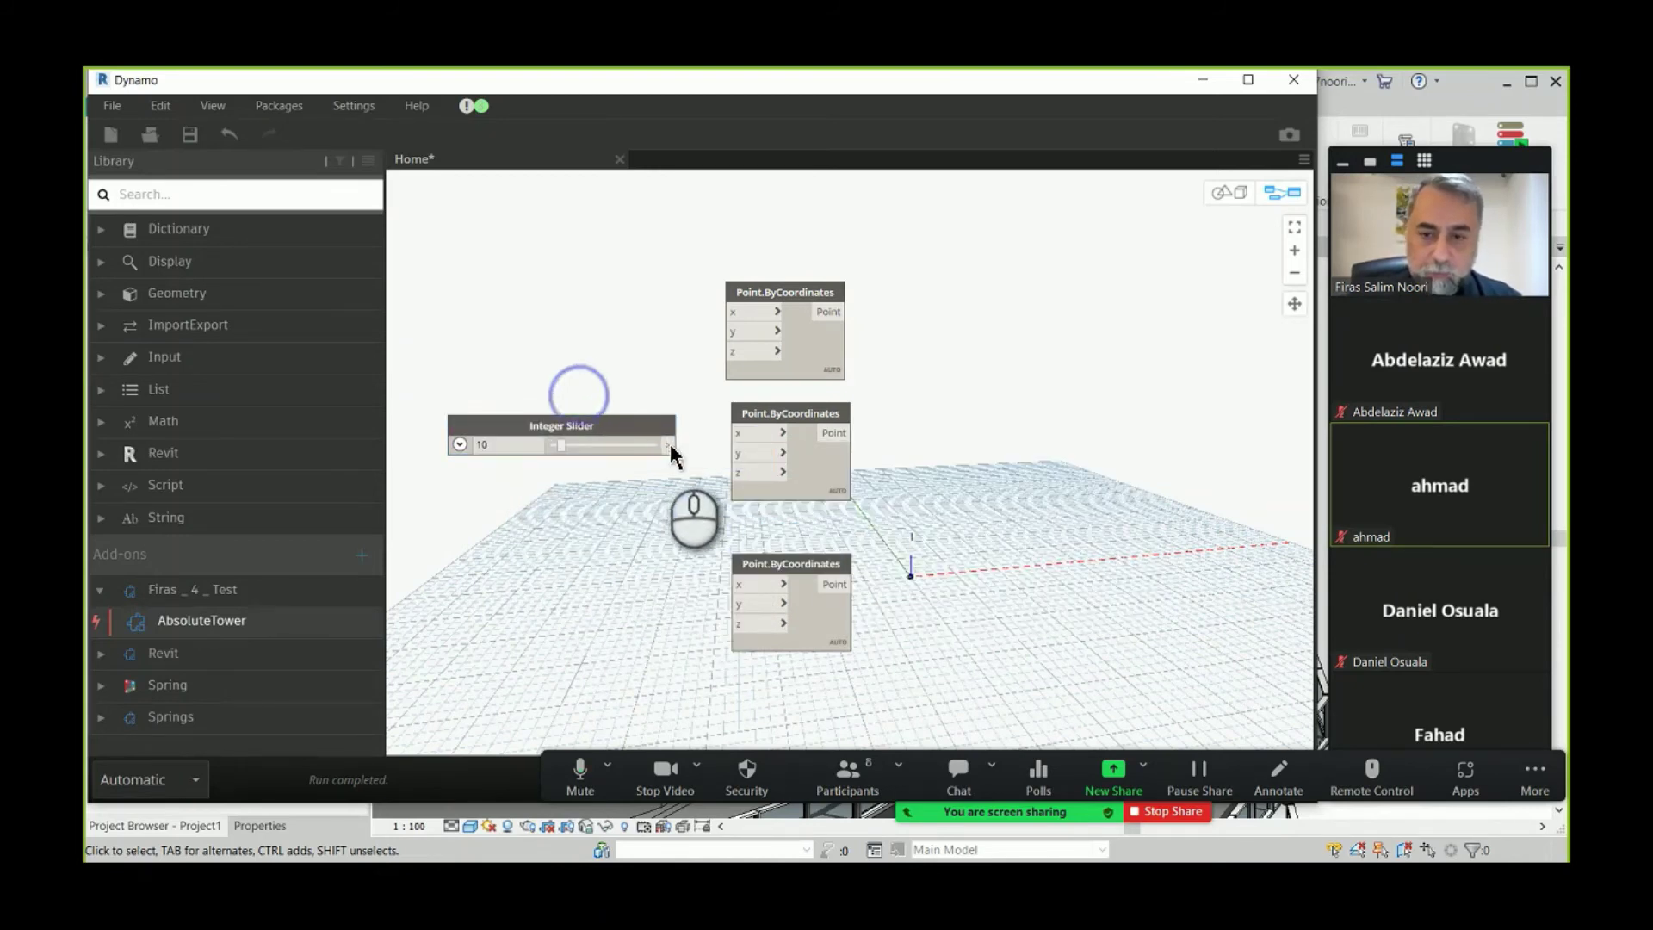
pyautogui.moveTo(669, 445); pyautogui.dragTo(742, 432)
pyautogui.moveTo(609, 424); pyautogui.dragTo(589, 415)
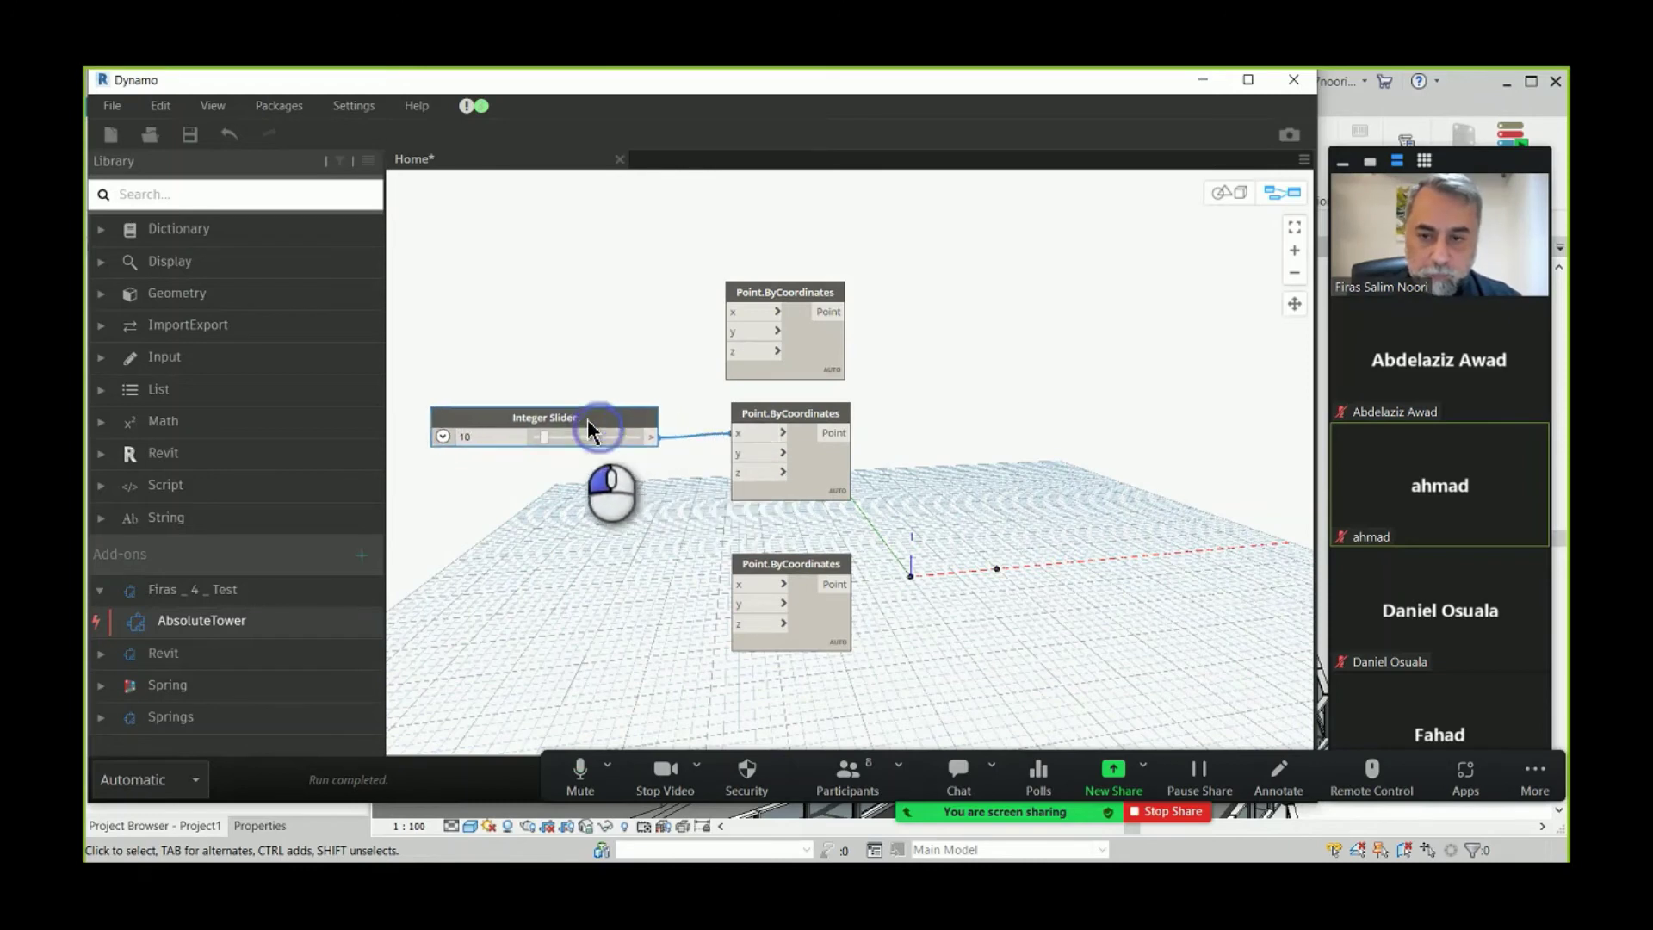
# - Duplicate the Integer Slider, set the copy to 5 and connect it to the lowest Point.ByCoordinates node's x and y inputs
pyautogui.click(591, 424)
pyautogui.hotkey('ctrl', 'c')
pyautogui.hotkey('ctrl', 'v')
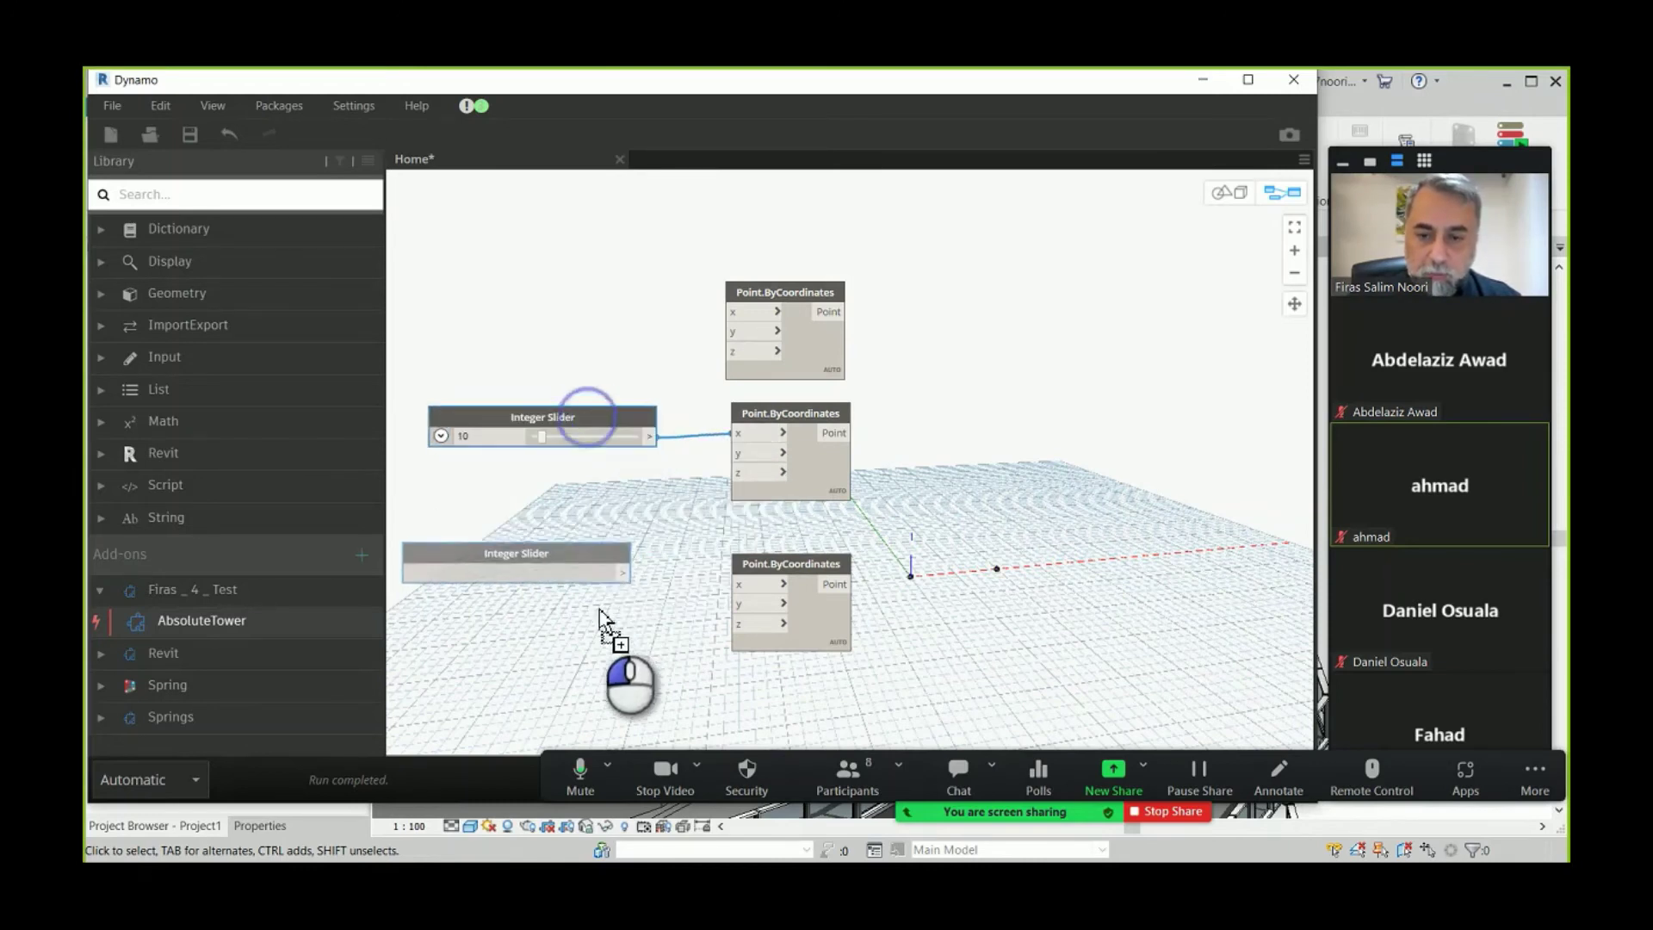
pyautogui.moveTo(534, 562); pyautogui.dragTo(738, 604)
pyautogui.click(498, 609)
pyautogui.write('5')
# - Add a List Create node beside the point nodes and expand it to three item inputs
pyautogui.rightClick(988, 441)
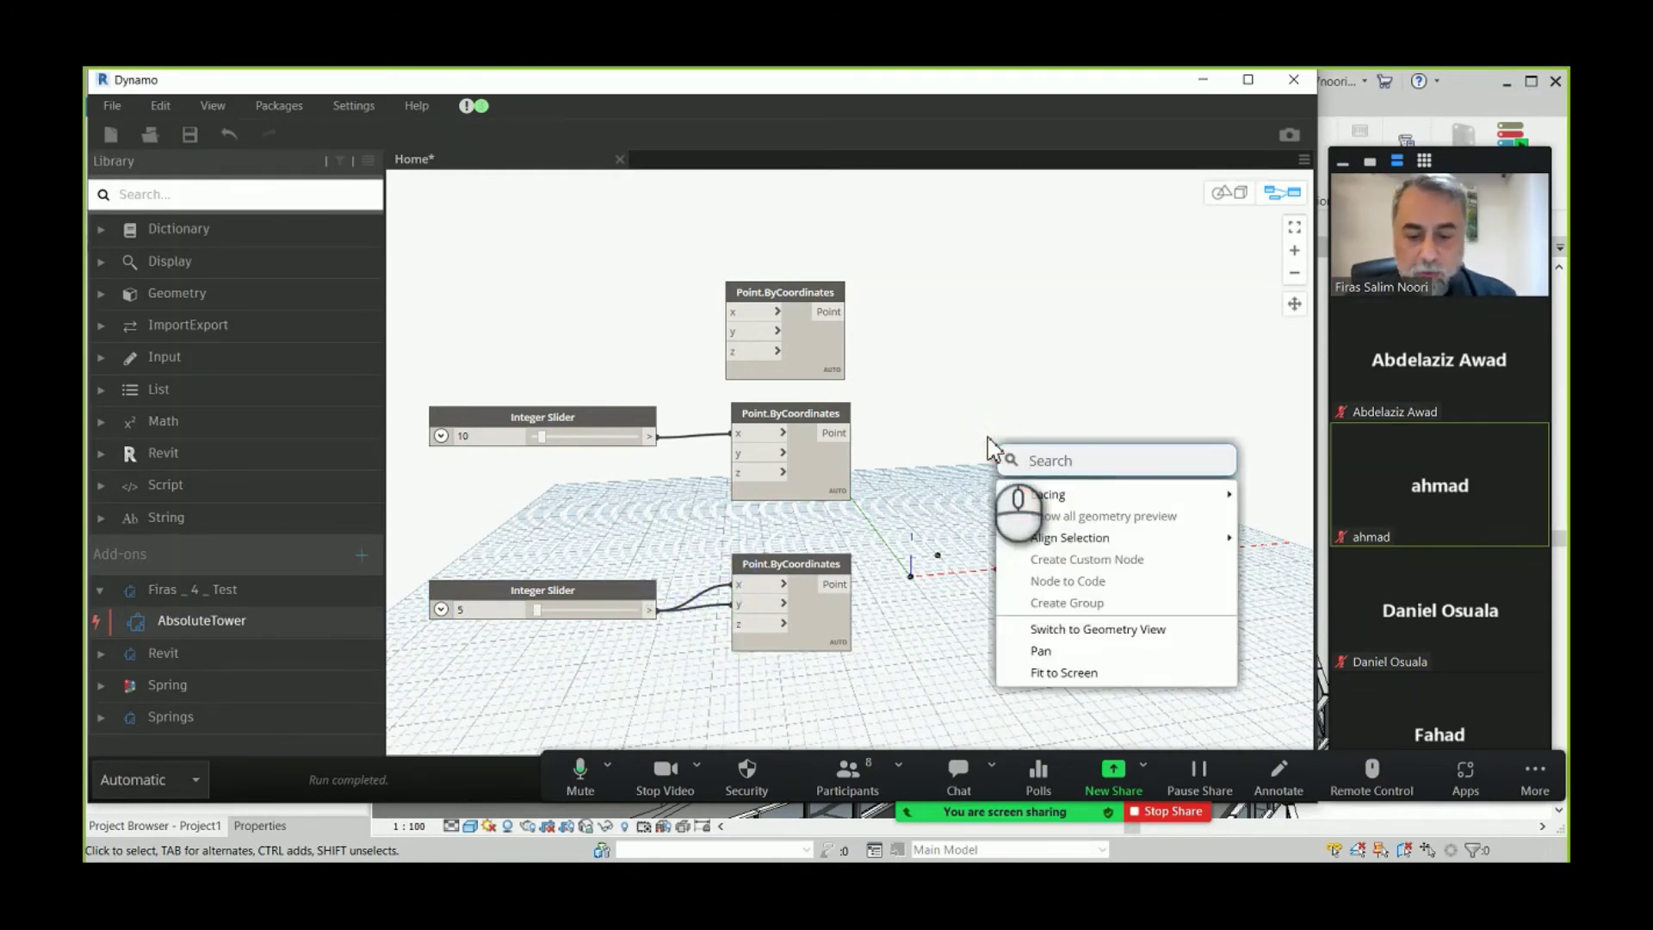
pyautogui.write('List')
pyautogui.click(1073, 494)
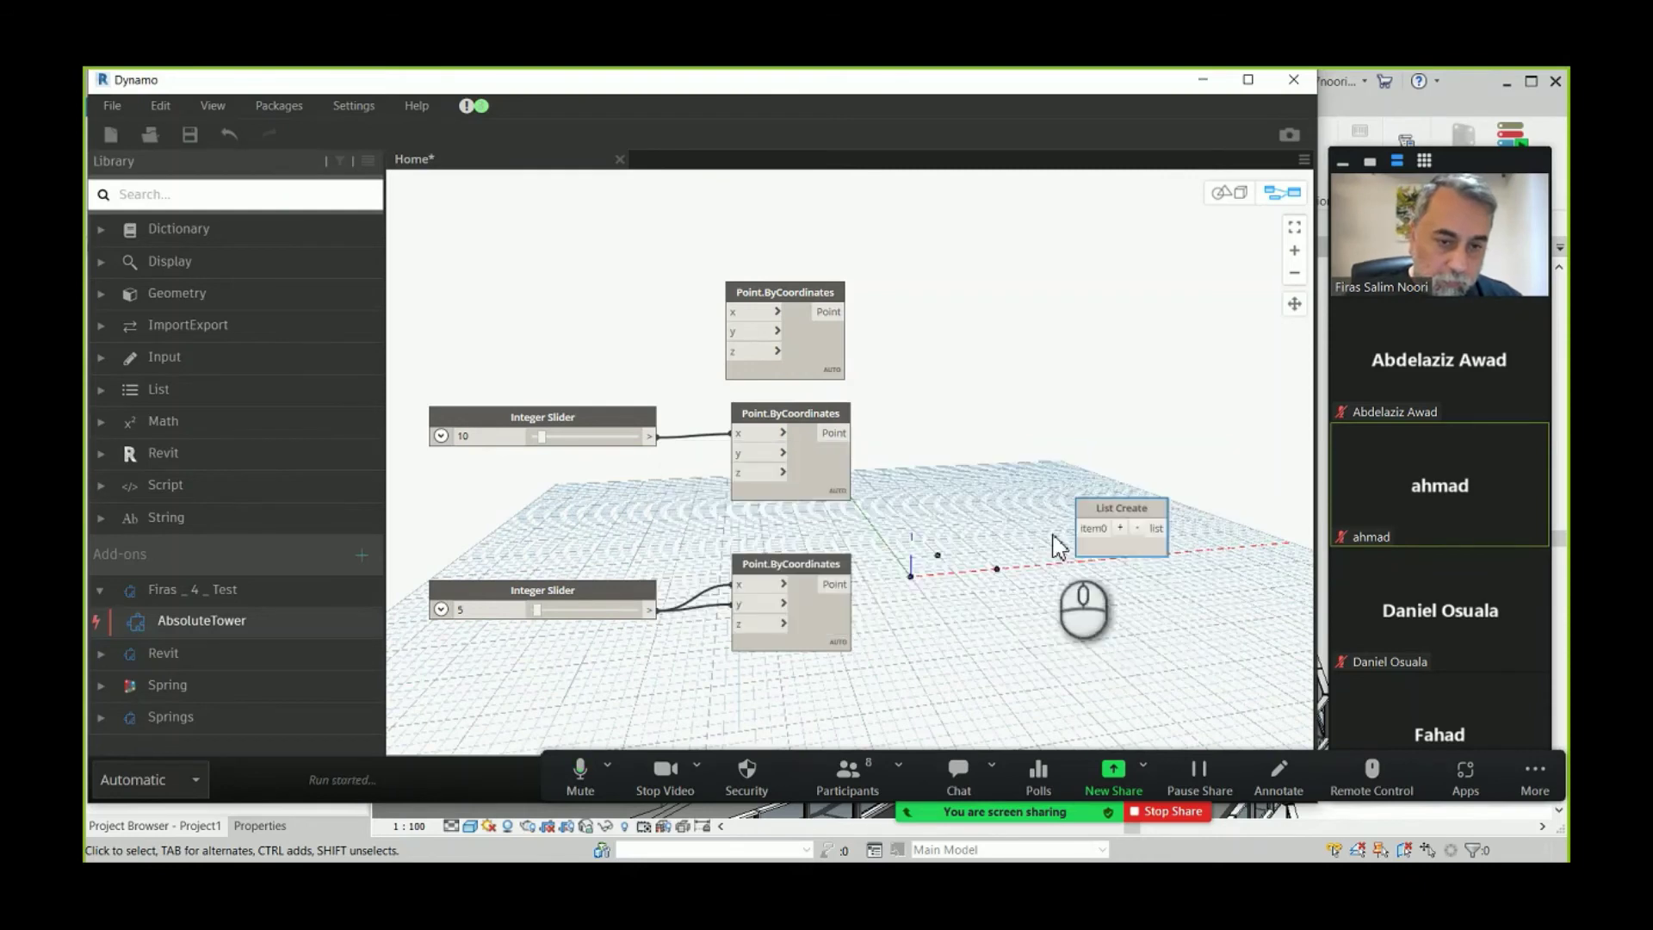
pyautogui.moveTo(1111, 509); pyautogui.dragTo(1031, 428)
pyautogui.click(1040, 446)
pyautogui.click(1040, 446)
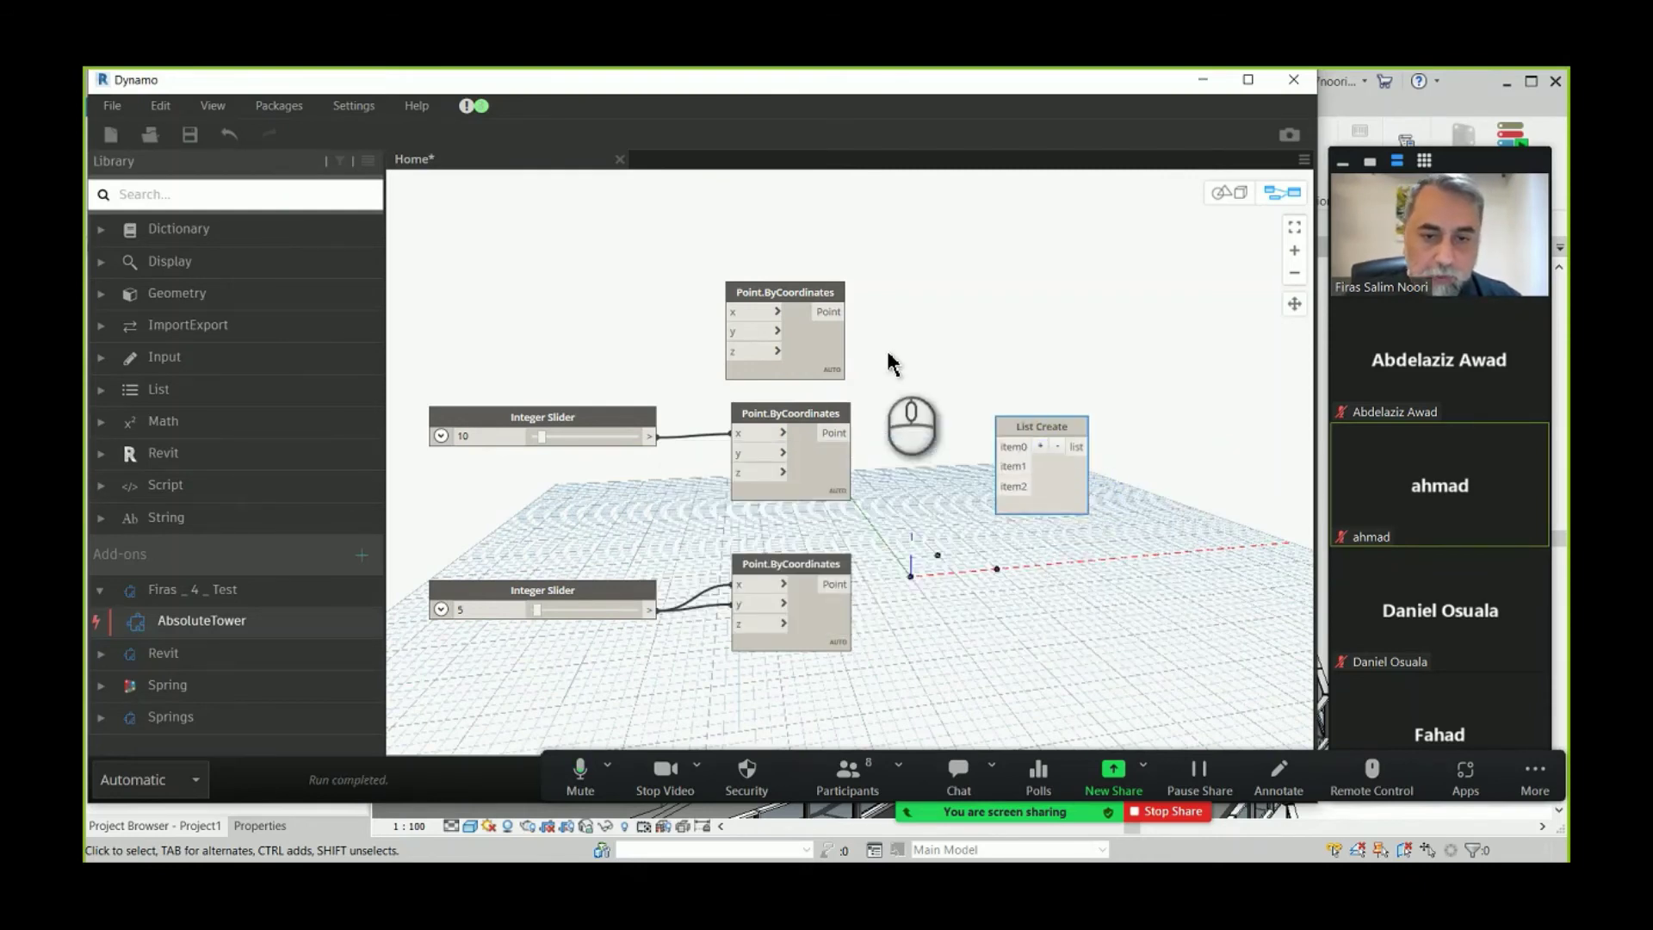
# - Connect the upper, middle and lowest Point.ByCoordinates outputs to item0, item1 and item2 of the List Create node
pyautogui.click(846, 311)
pyautogui.click(1001, 446)
pyautogui.click(852, 433)
pyautogui.click(1001, 466)
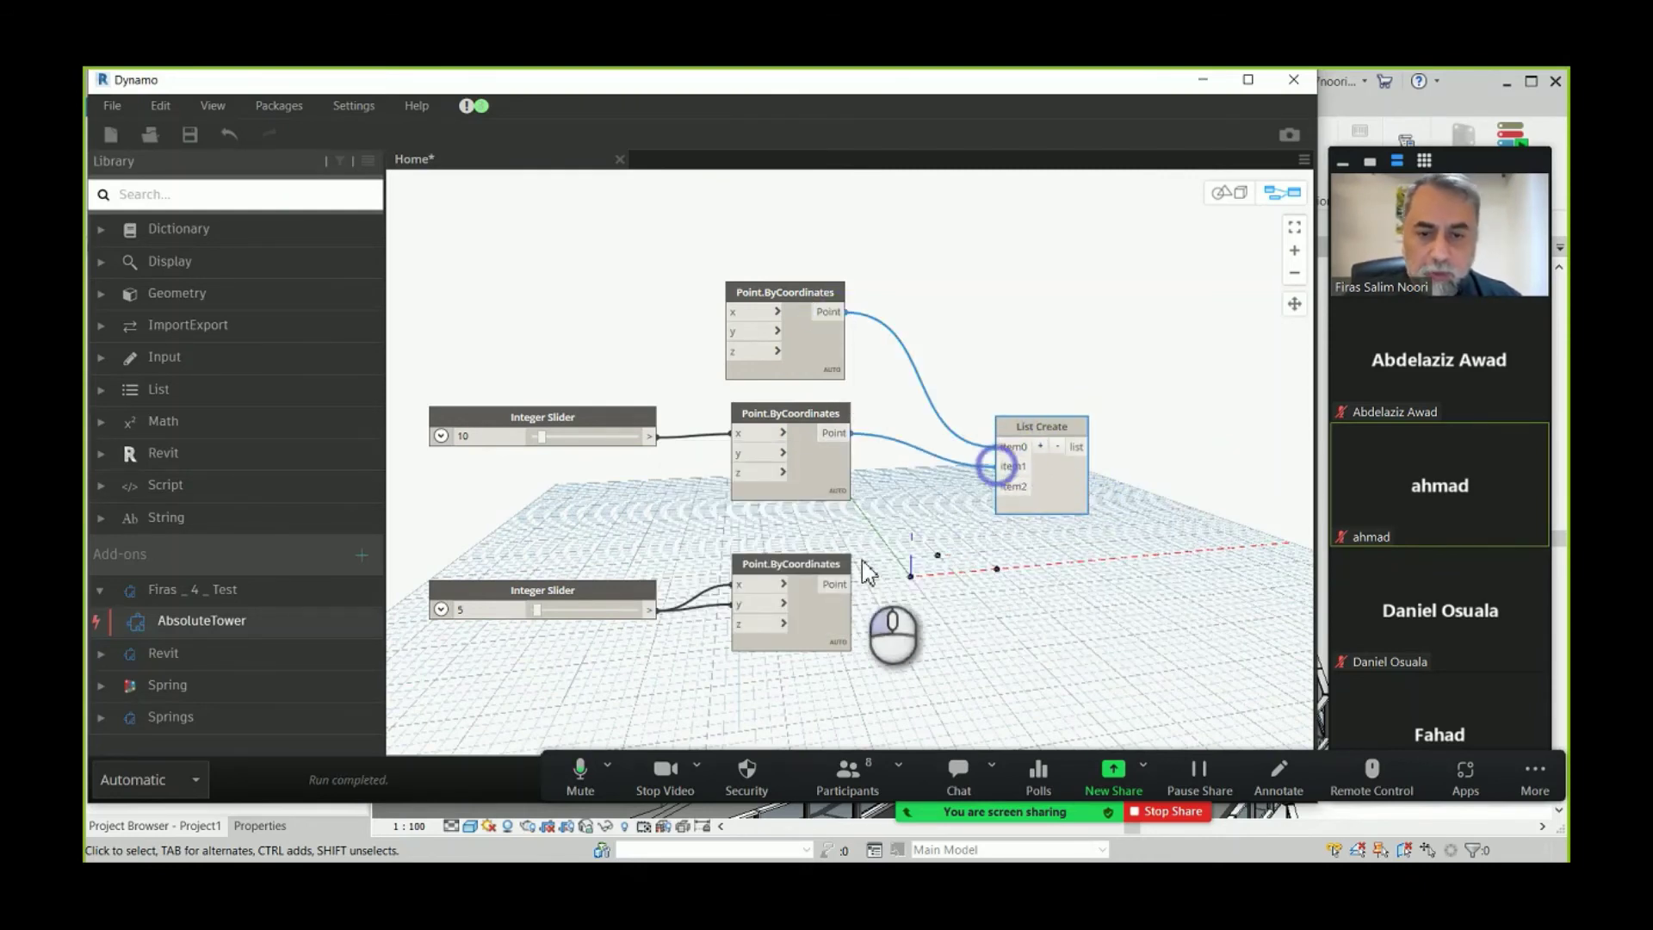
pyautogui.click(851, 583)
pyautogui.click(999, 466)
pyautogui.click(848, 433)
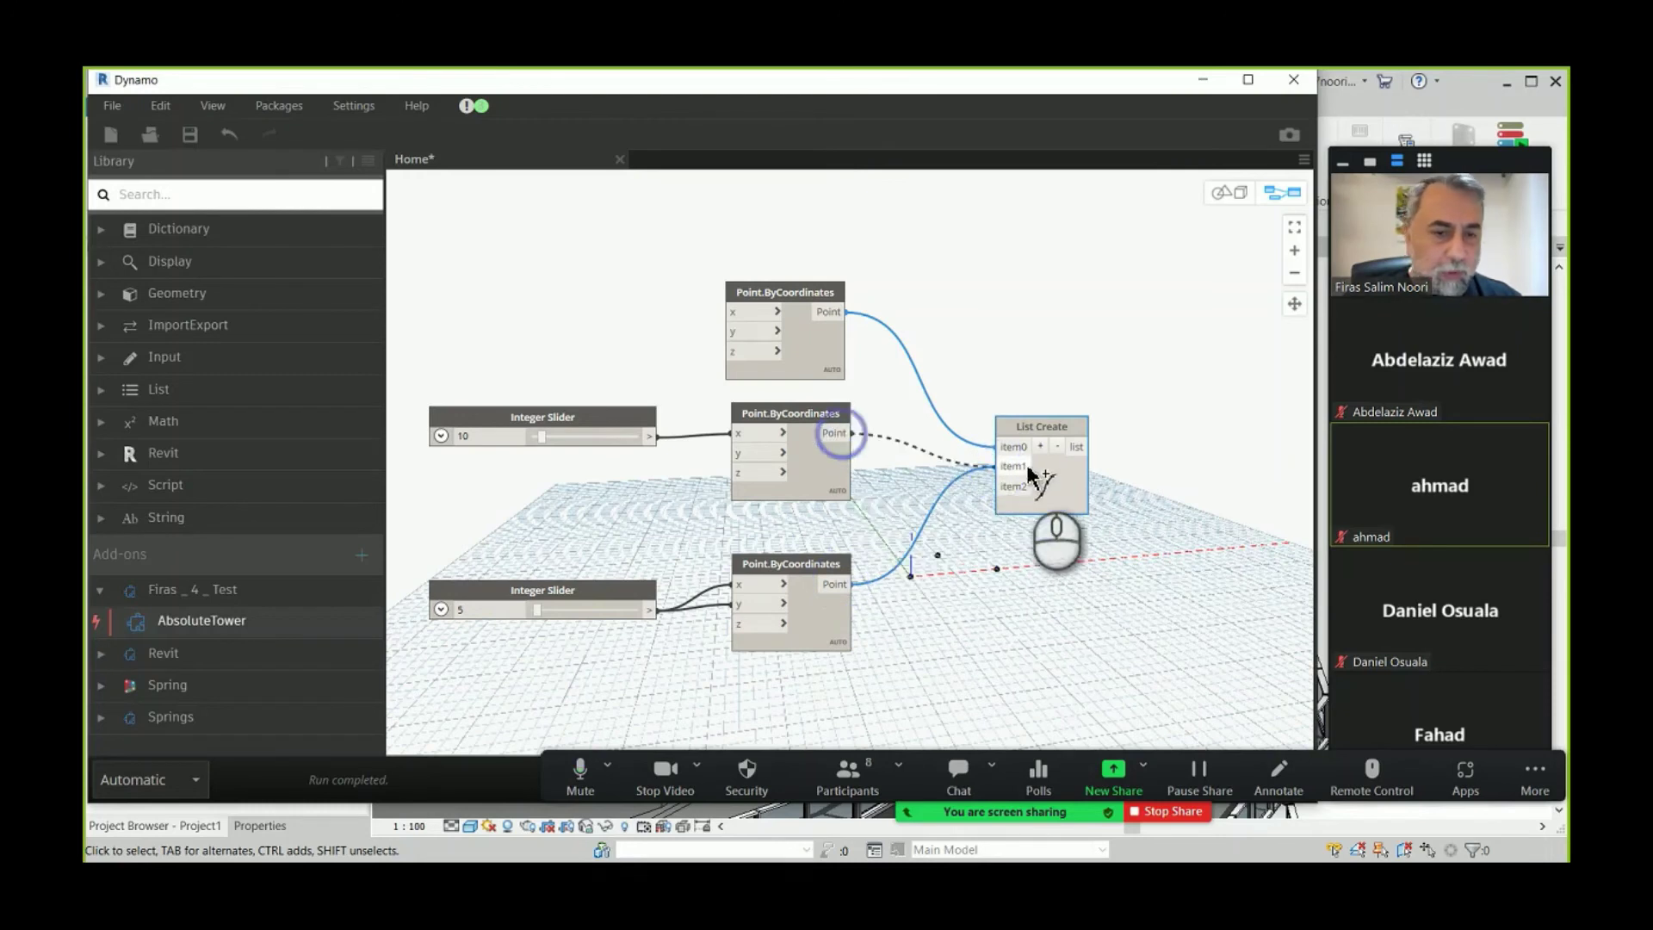
pyautogui.click(1027, 467)
pyautogui.click(851, 584)
pyautogui.click(1000, 486)
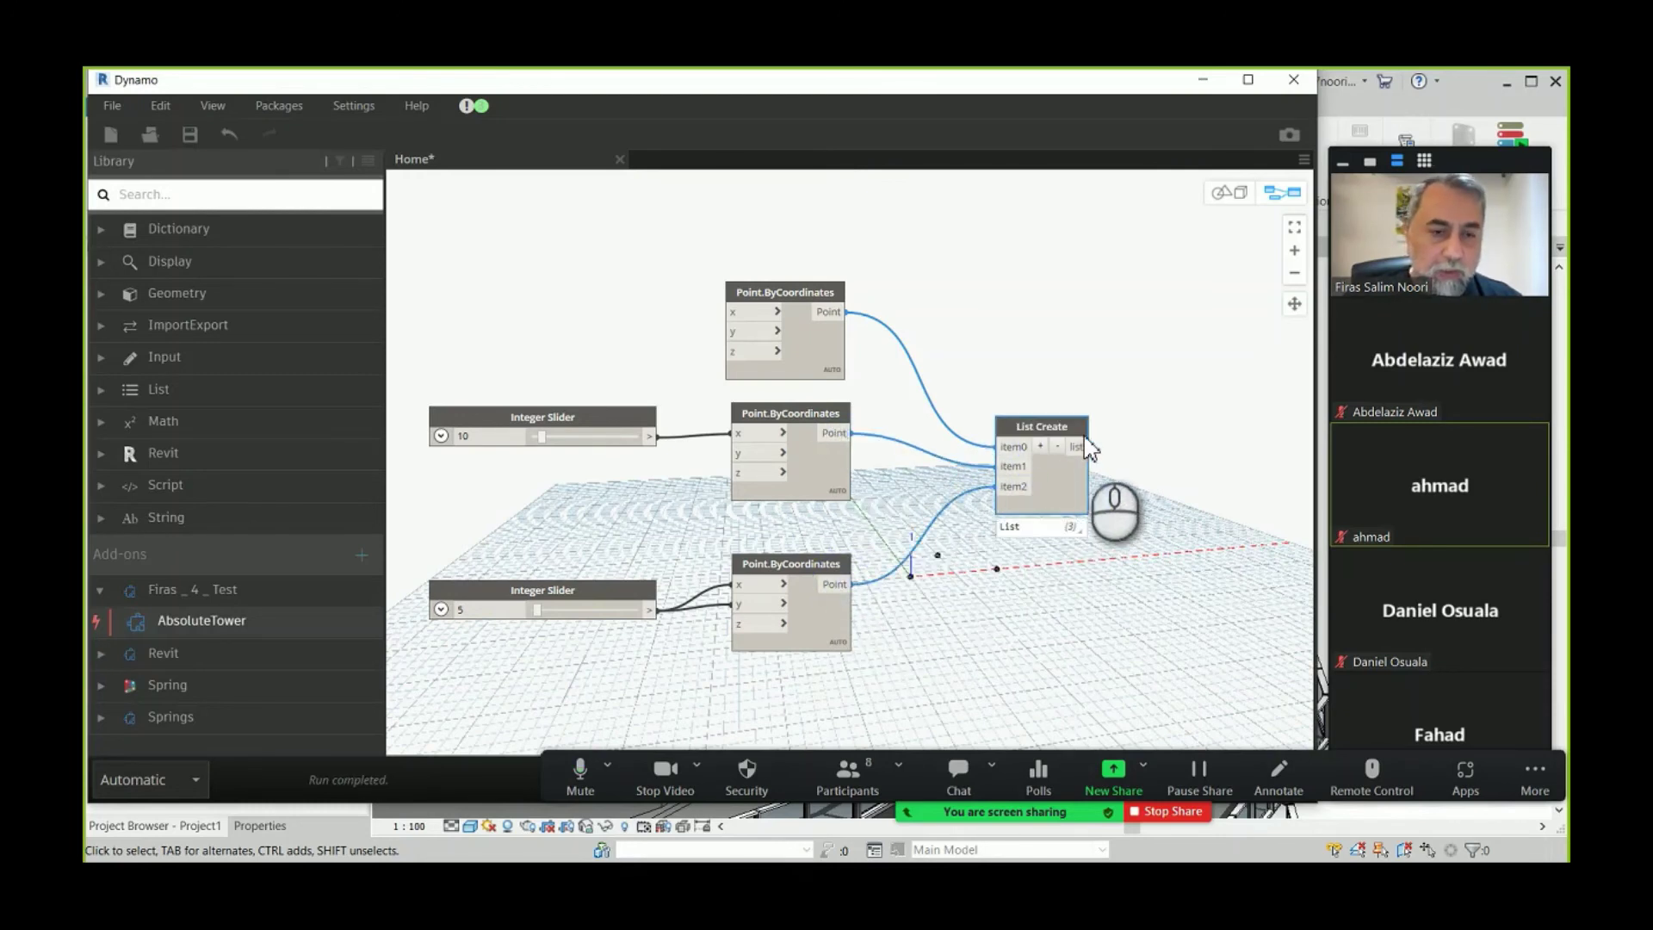
# - Search for polygon nodes, add Polygon.ByPoints and connect the List Create output to its points input
pyautogui.rightClick(1231, 445)
pyautogui.write('P')
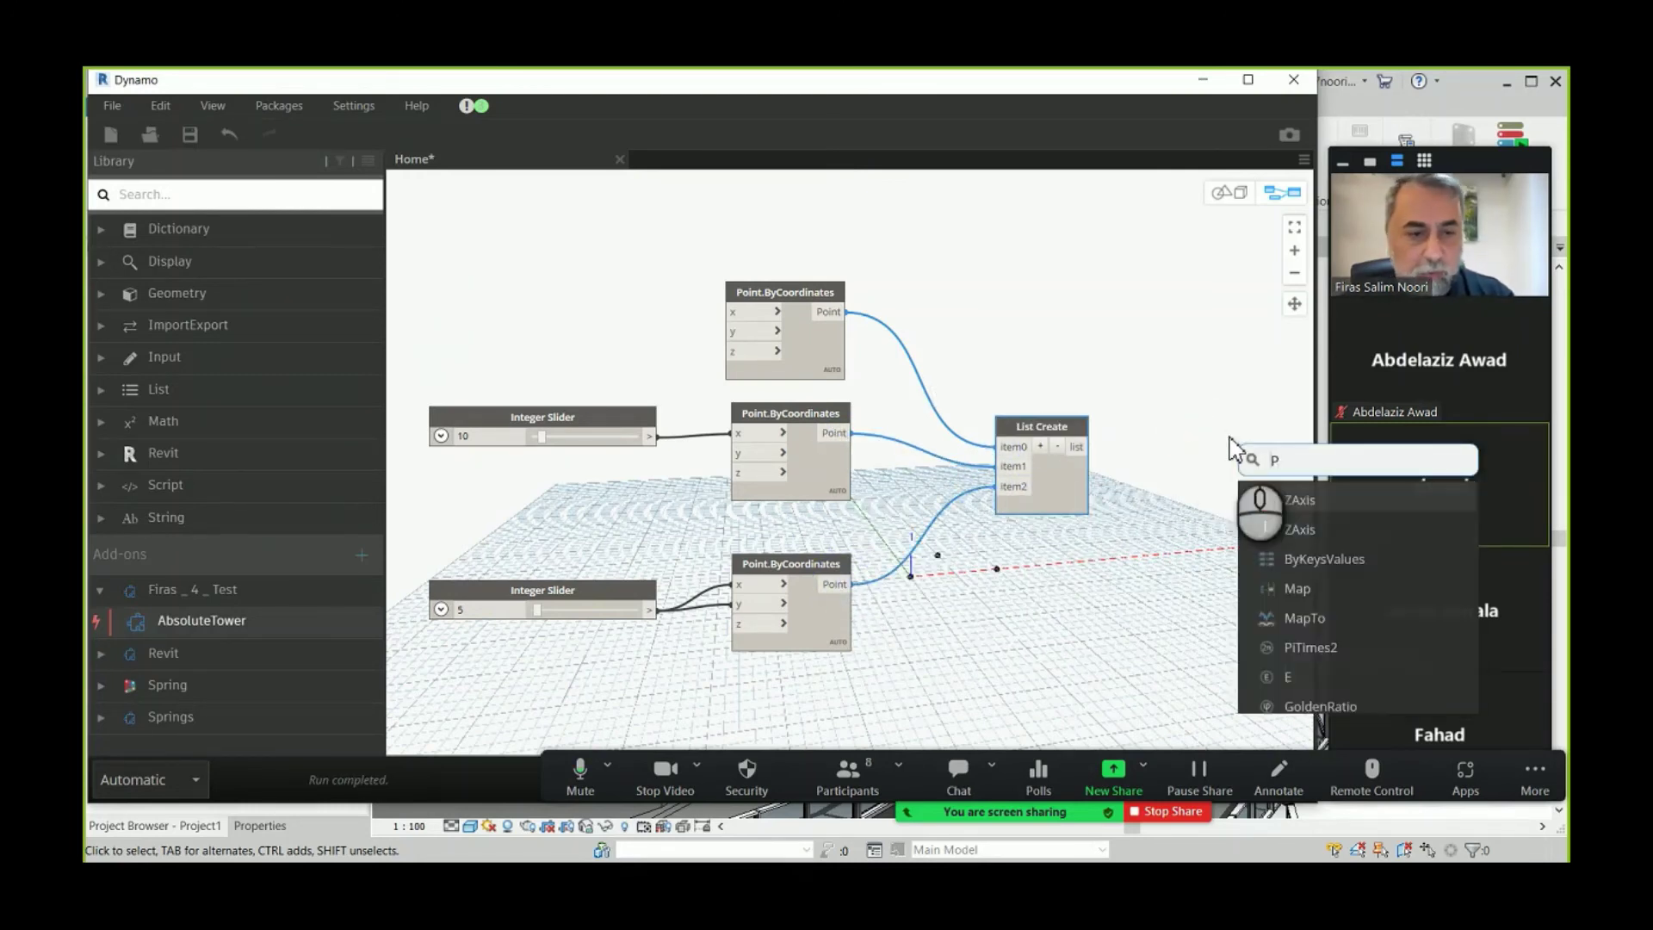
pyautogui.write('olyg')
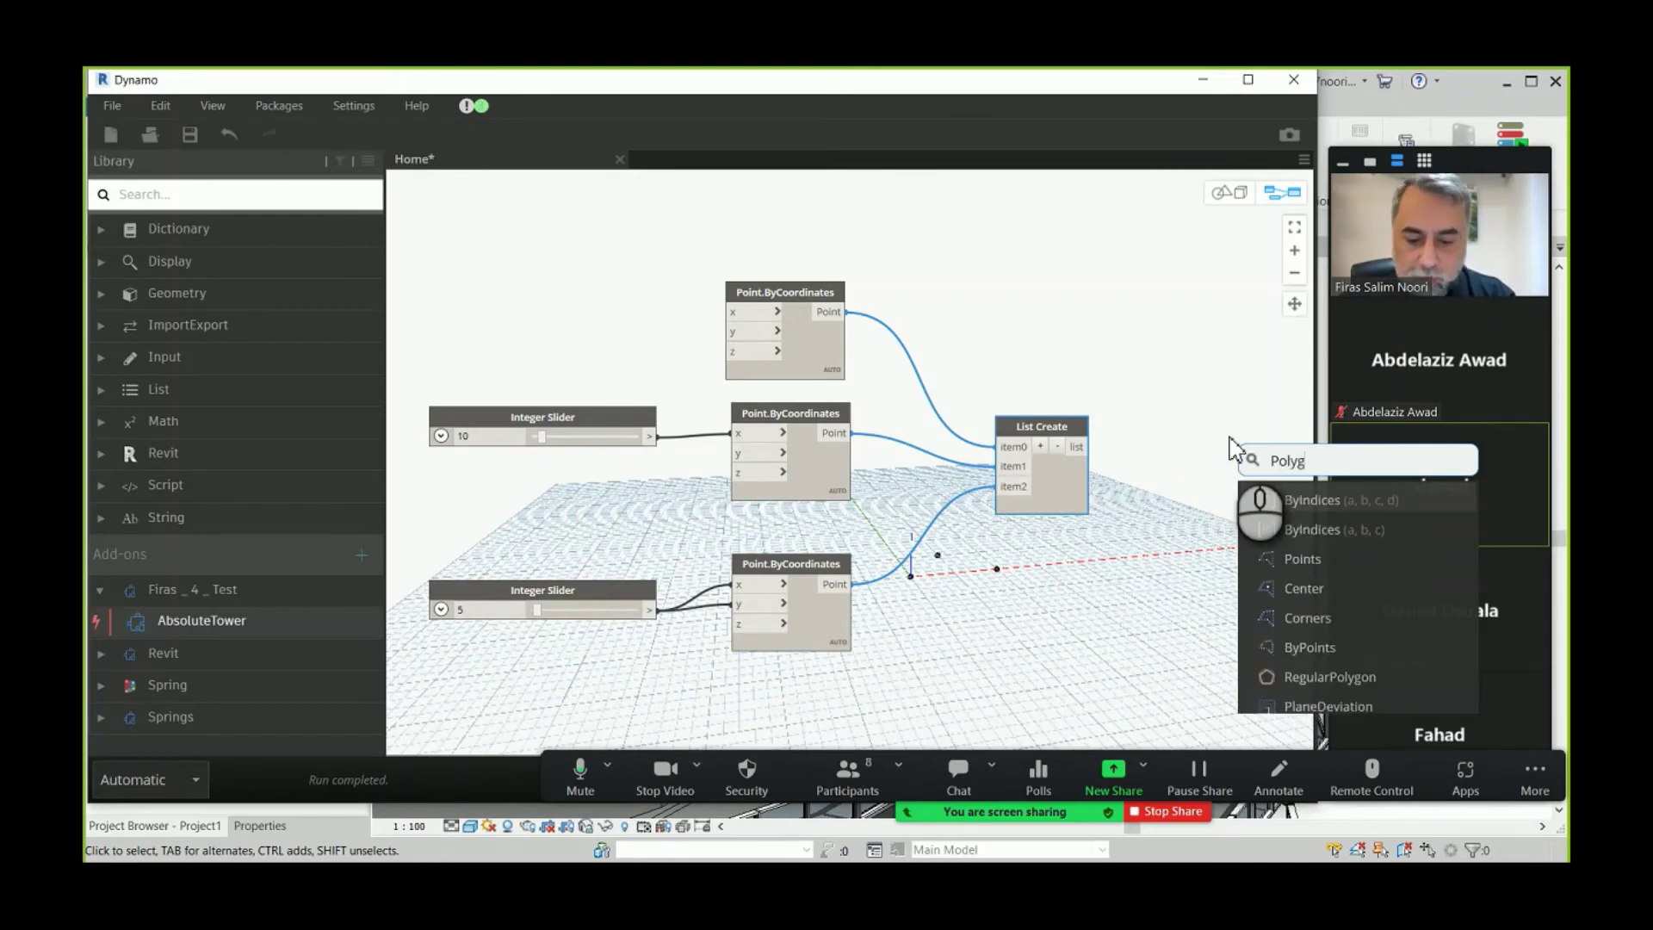
pyautogui.write('gon')
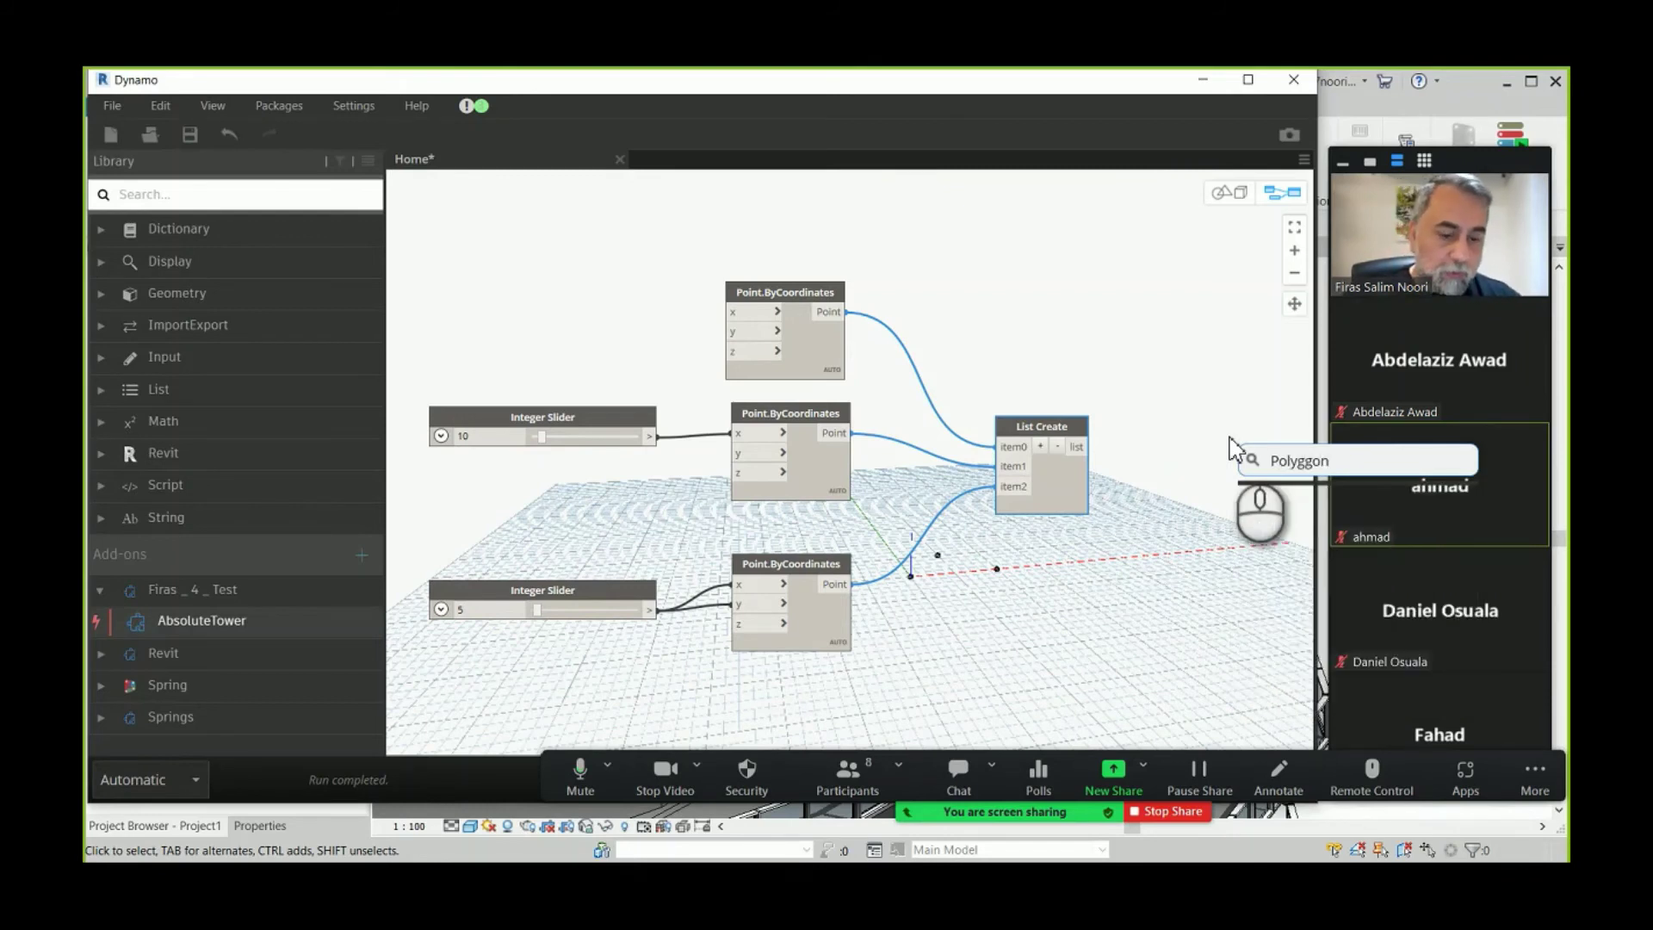
pyautogui.press('BackSpace')
pyautogui.press('BackSpace')
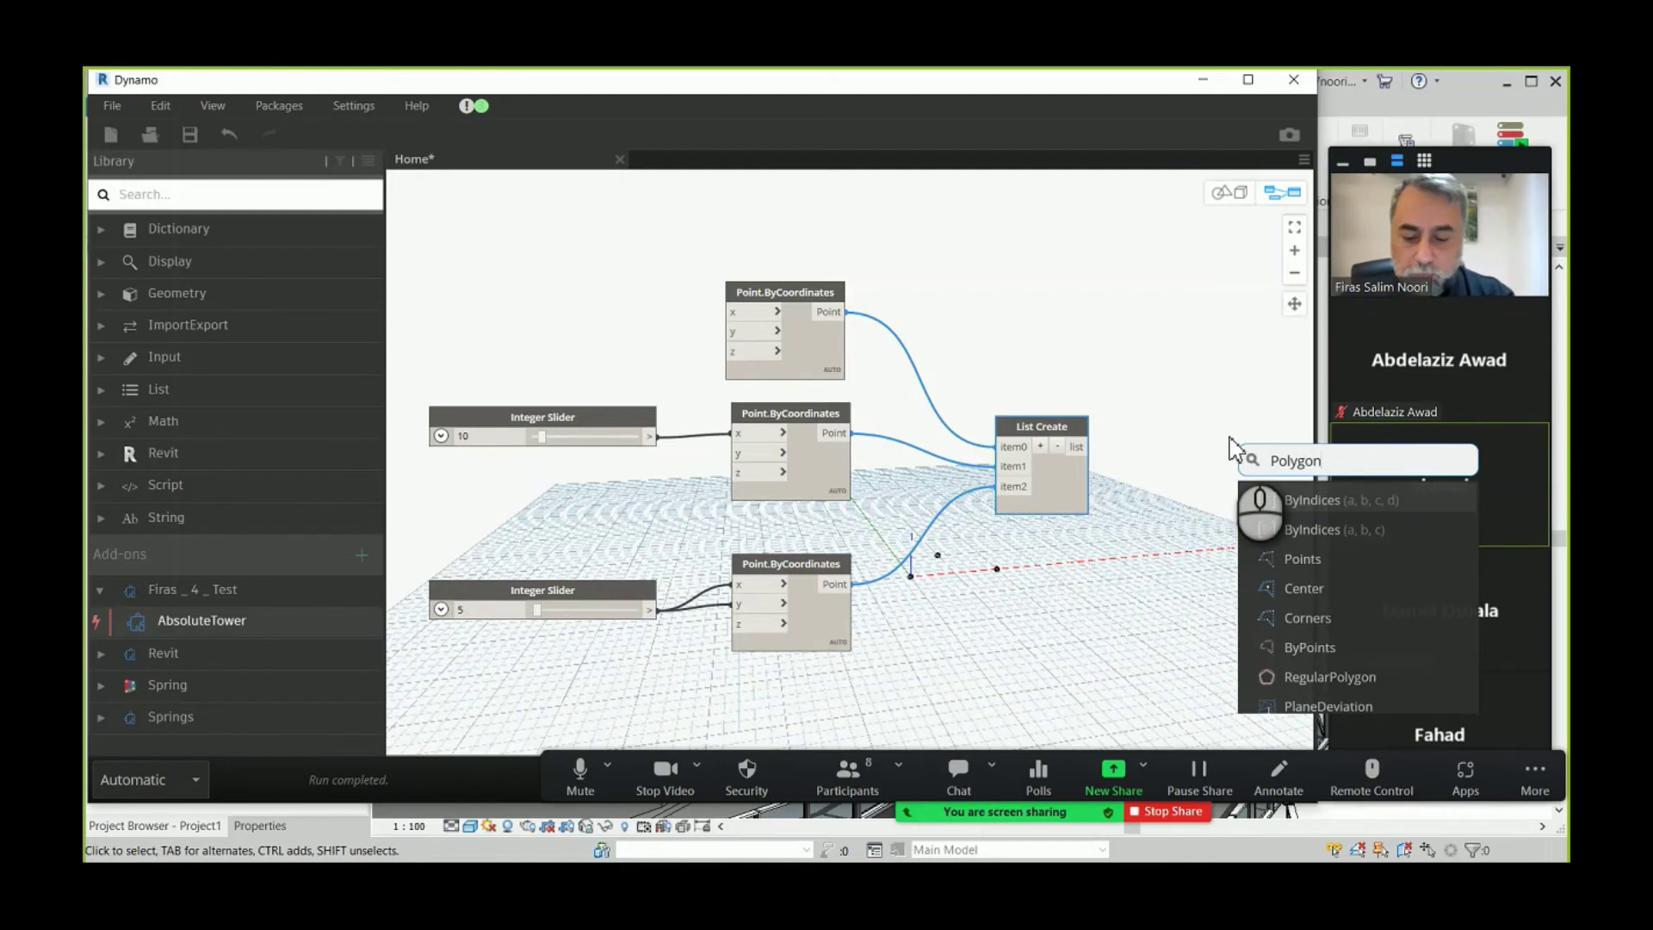
pyautogui.write('.by')
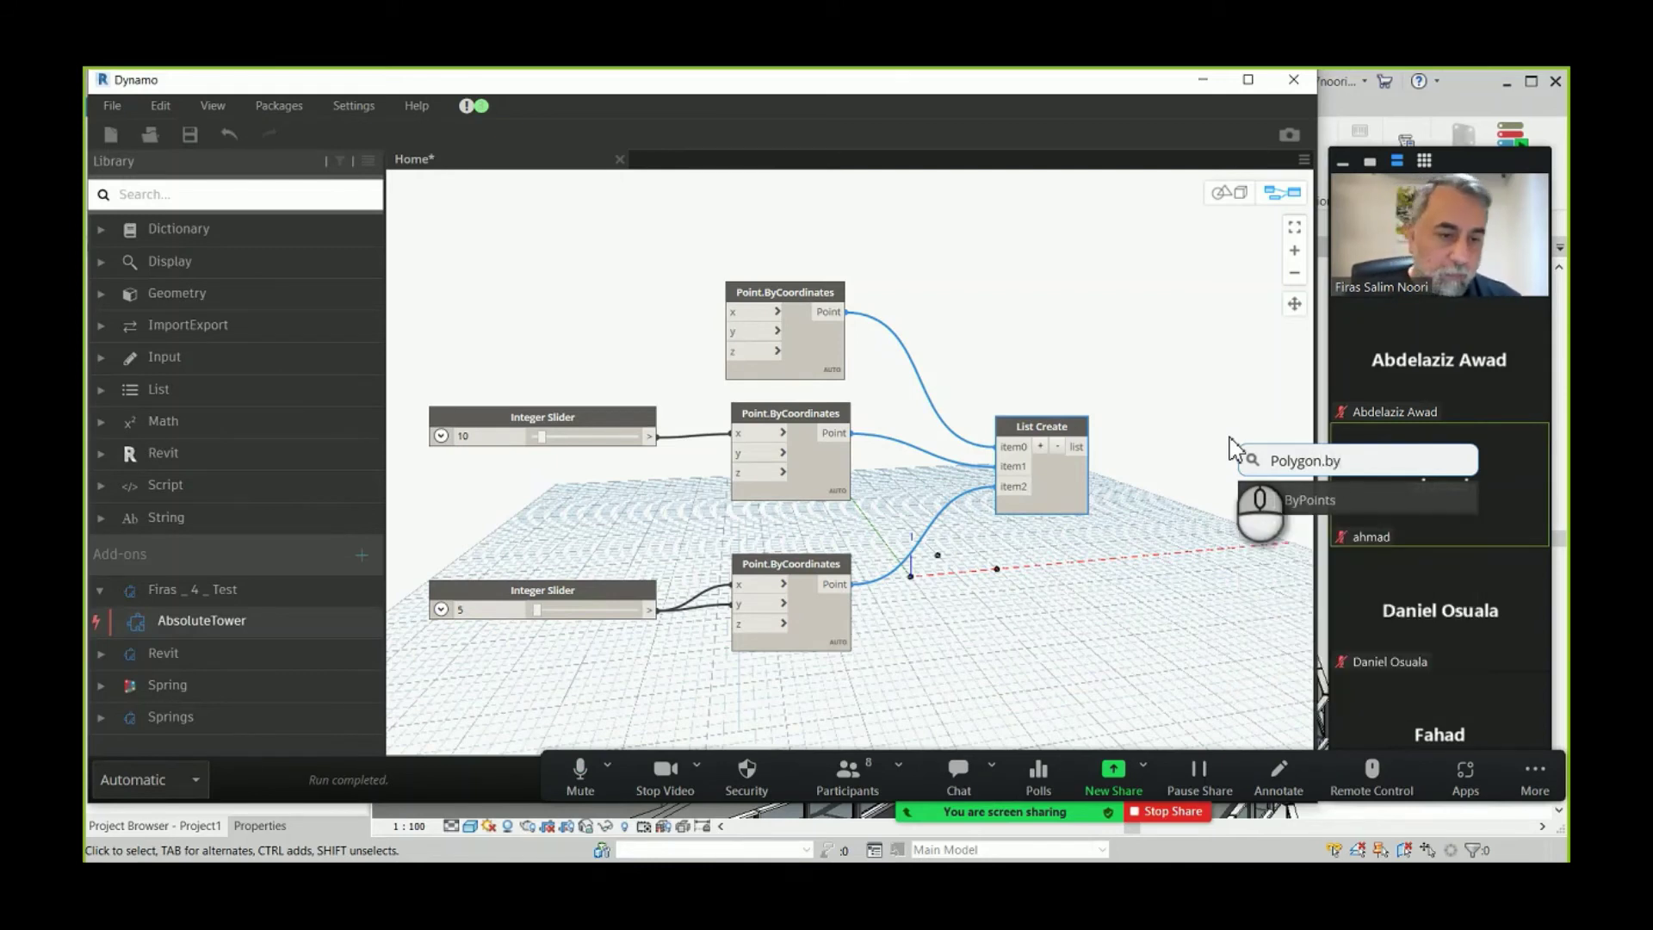
pyautogui.click(1291, 501)
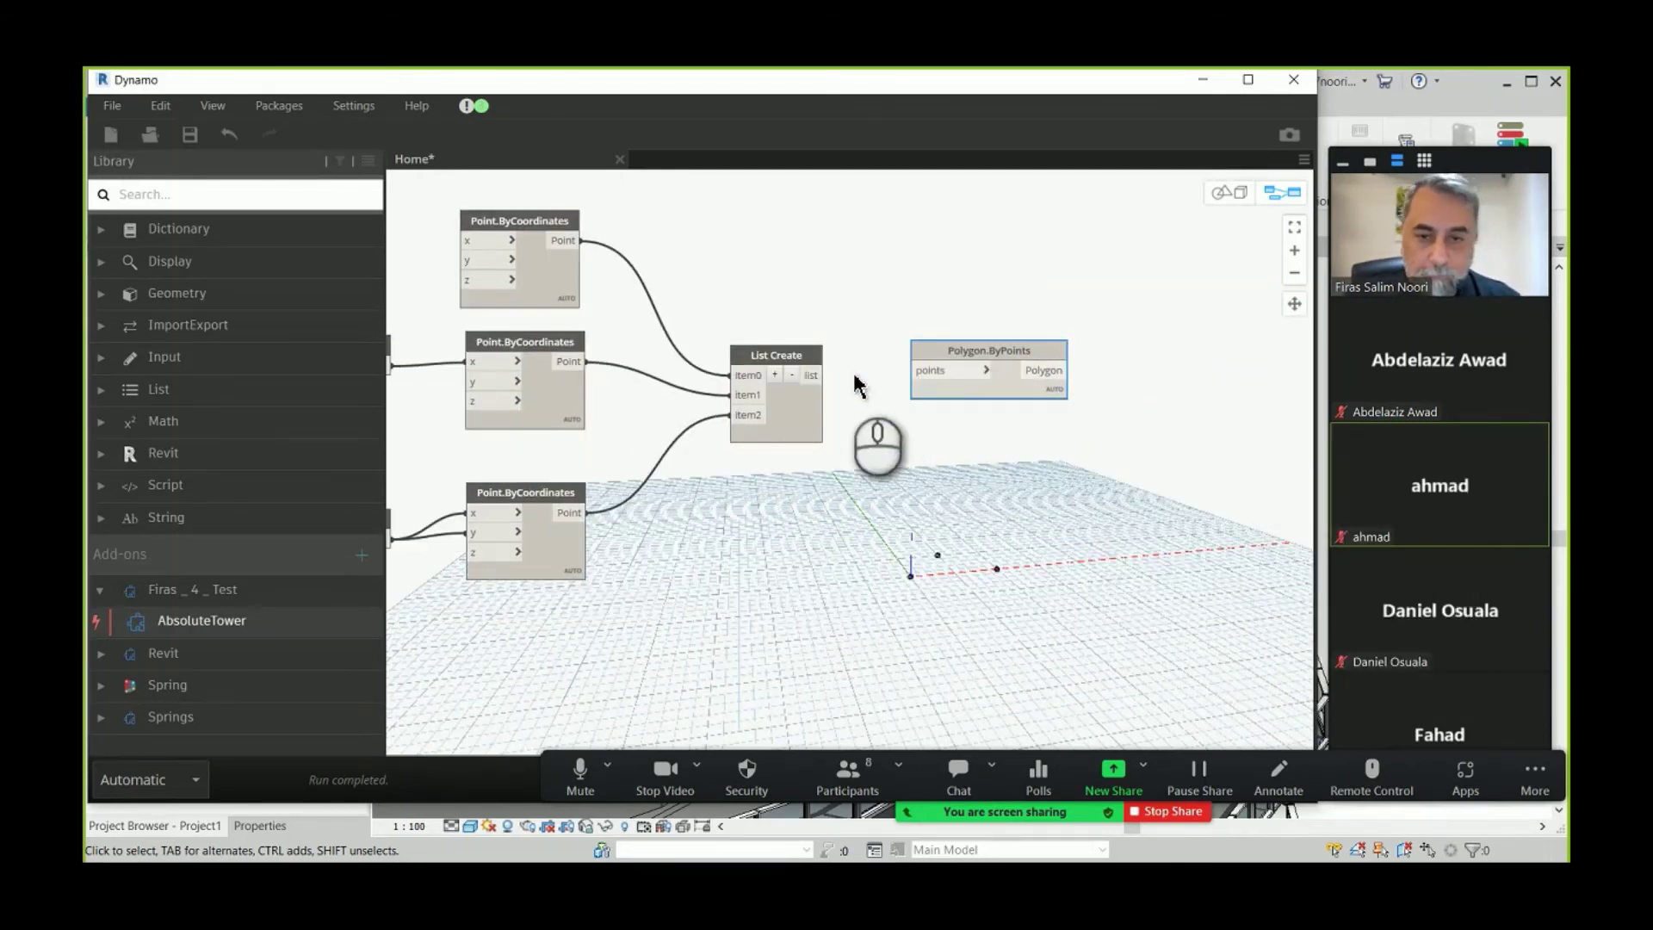
pyautogui.moveTo(811, 375); pyautogui.dragTo(961, 363)
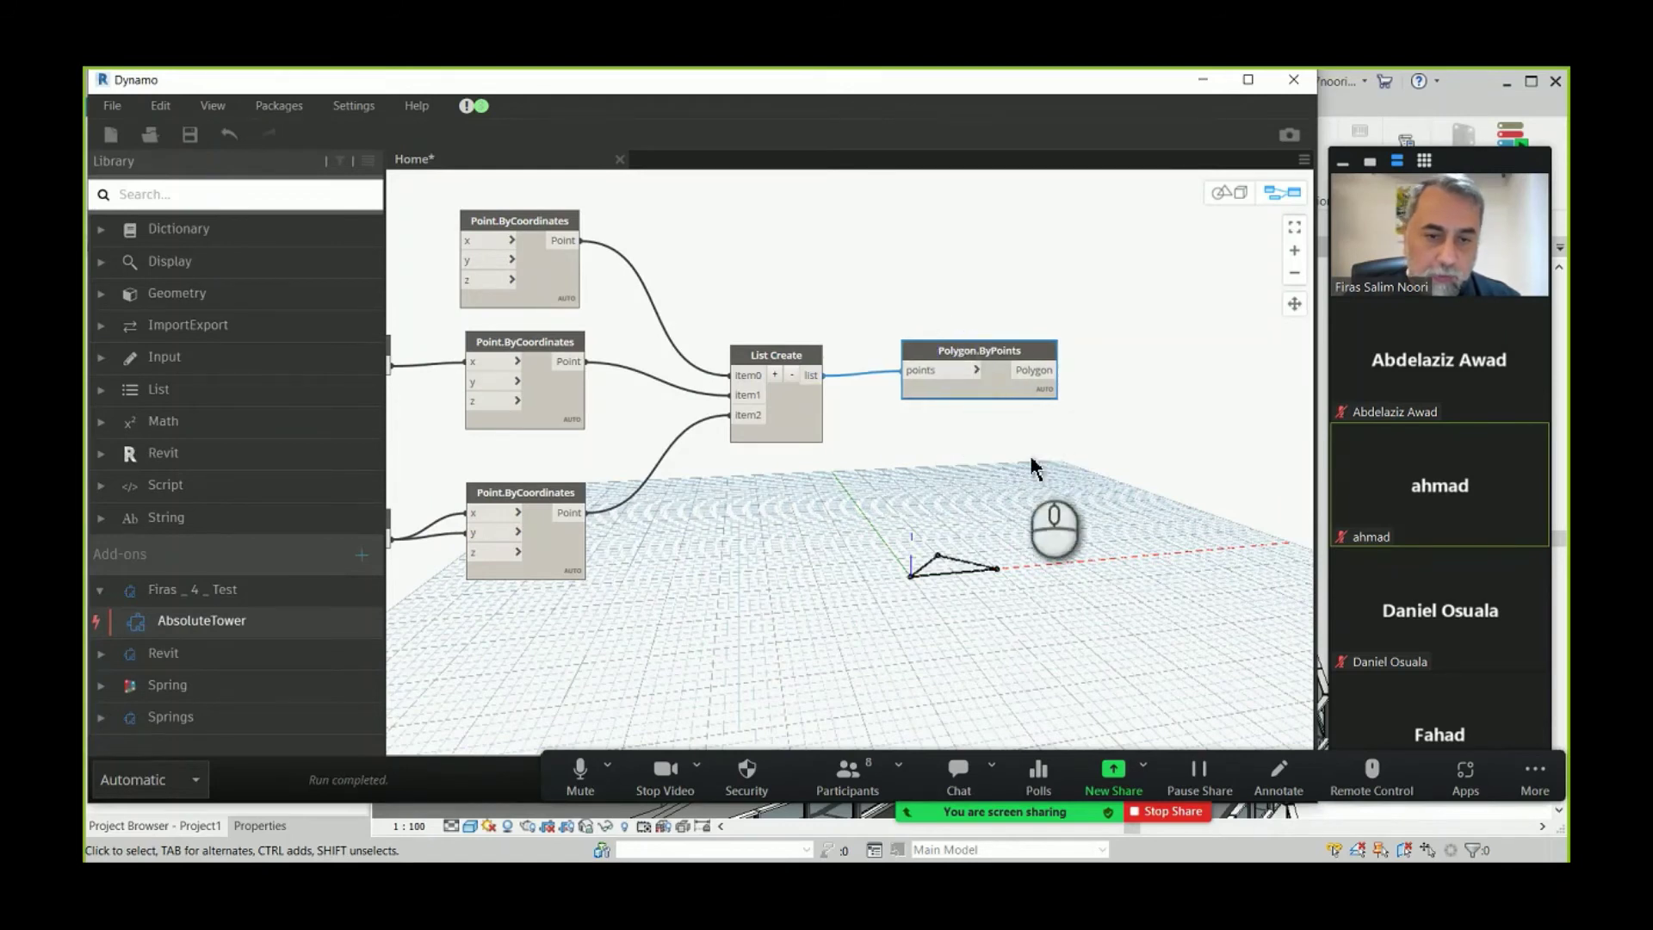
# - Create a custom node from all the graph's nodes, with name and description "Triange", in the add-ons category that holds AbsoluteTower
pyautogui.scroll(-3, 745, 260)
pyautogui.scroll(2, 1084, 413)
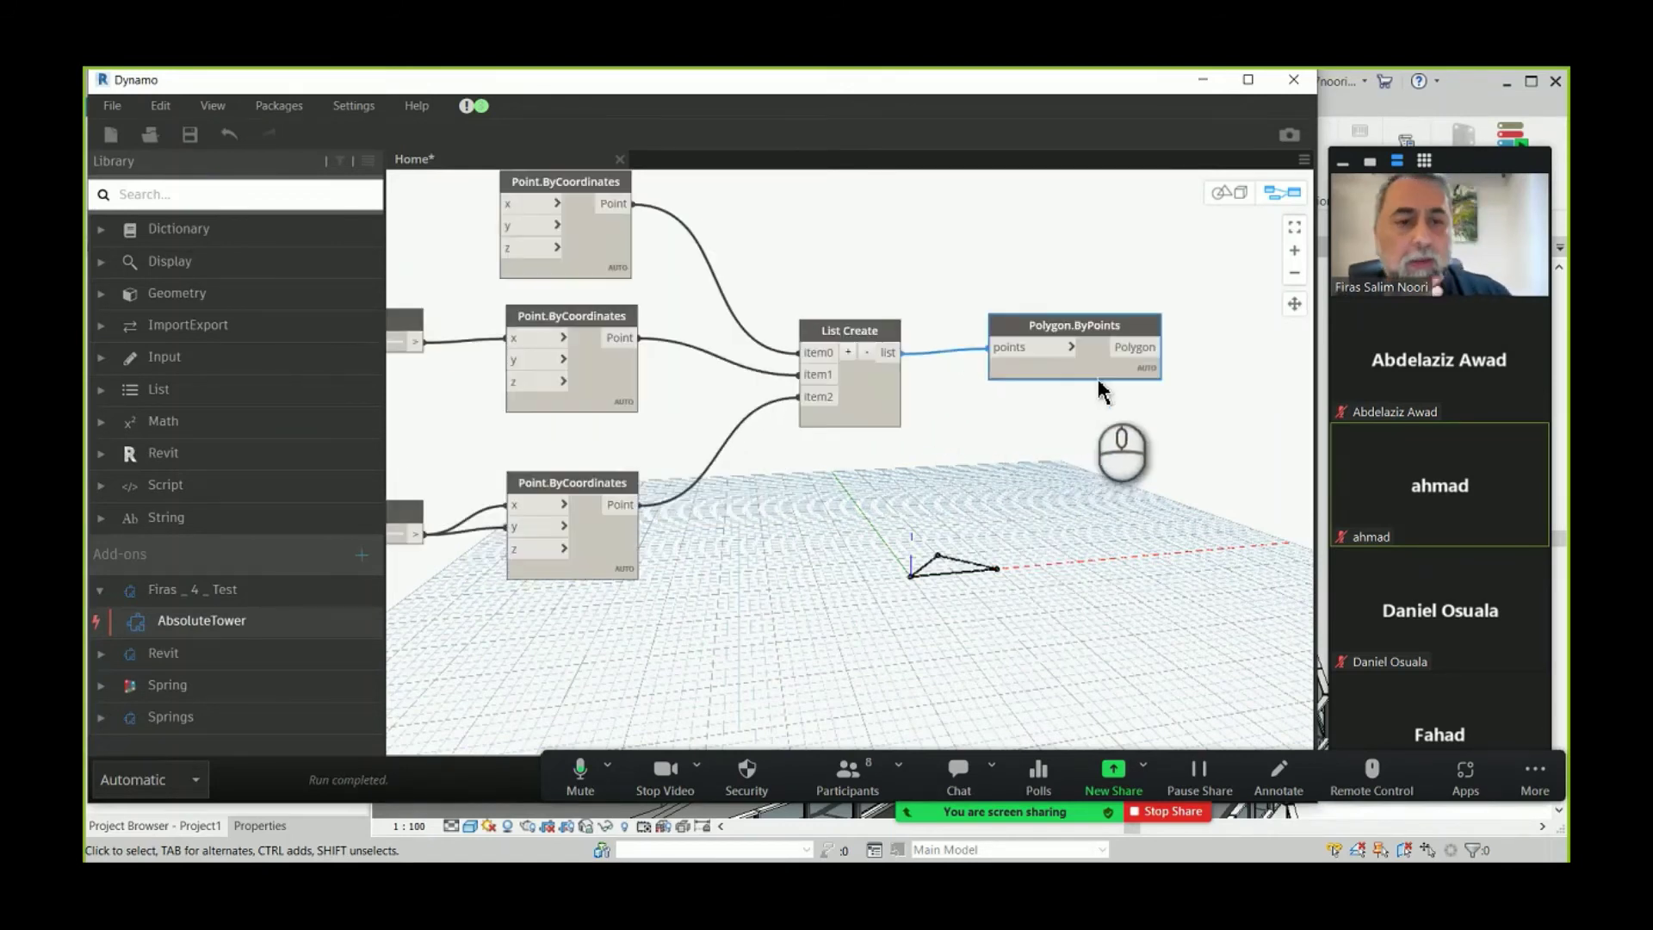
pyautogui.scroll(1, 782, 277)
pyautogui.scroll(-2, 878, 325)
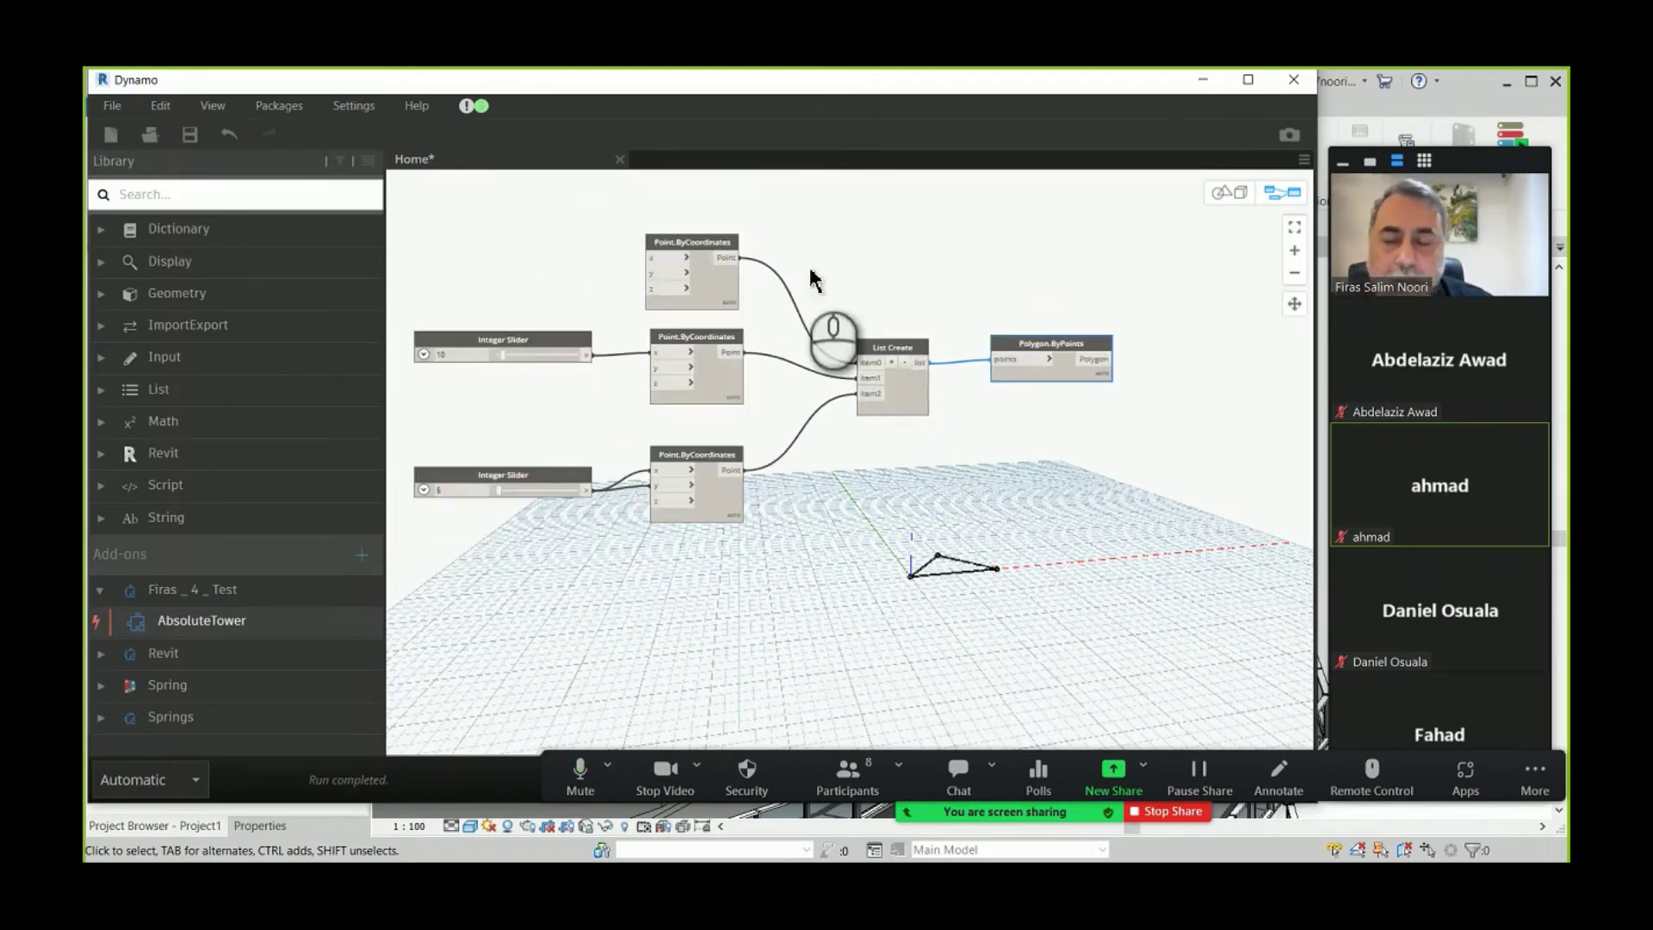
pyautogui.click(488, 234)
pyautogui.moveTo(489, 234); pyautogui.dragTo(1243, 675)
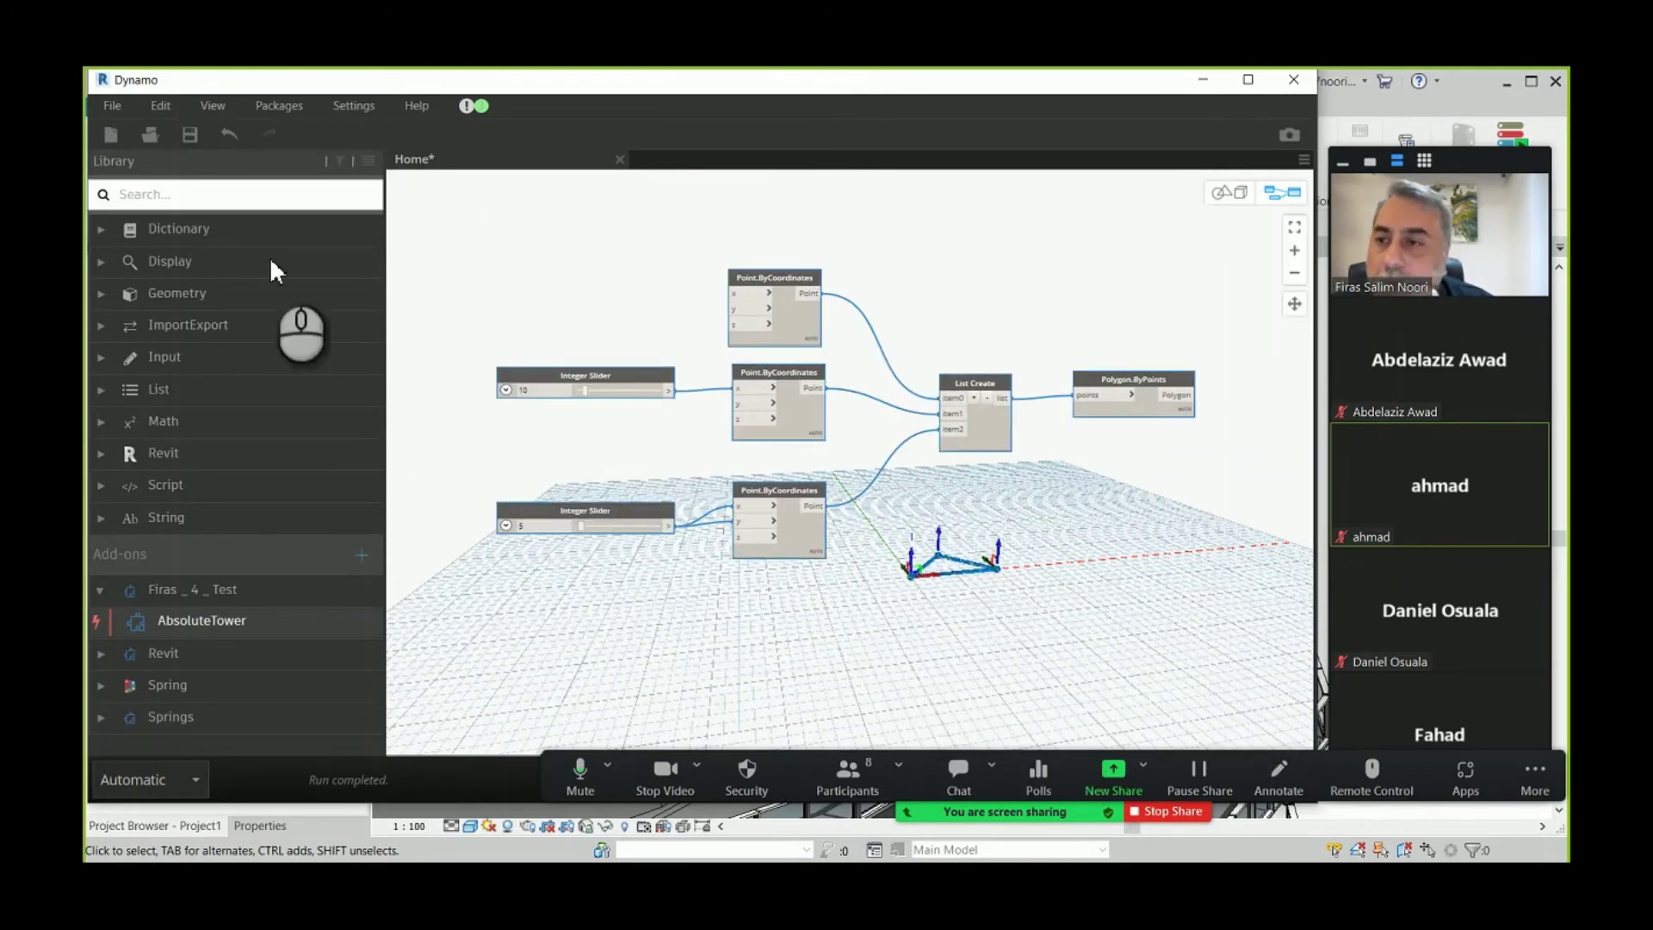
pyautogui.click(163, 106)
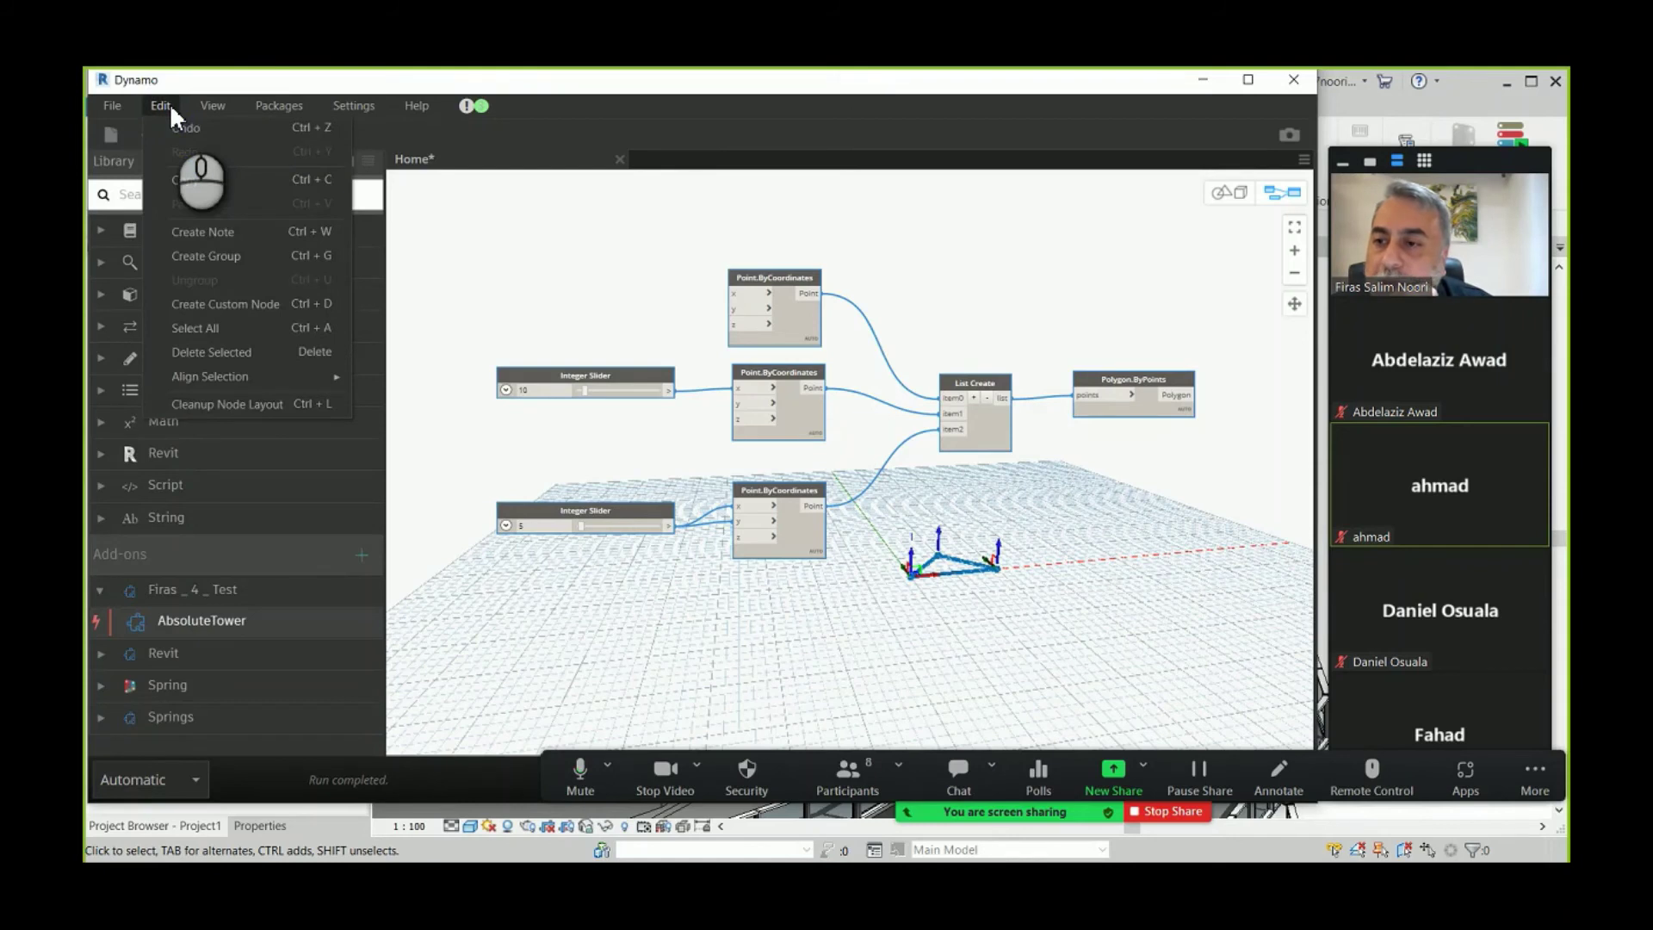
pyautogui.click(225, 304)
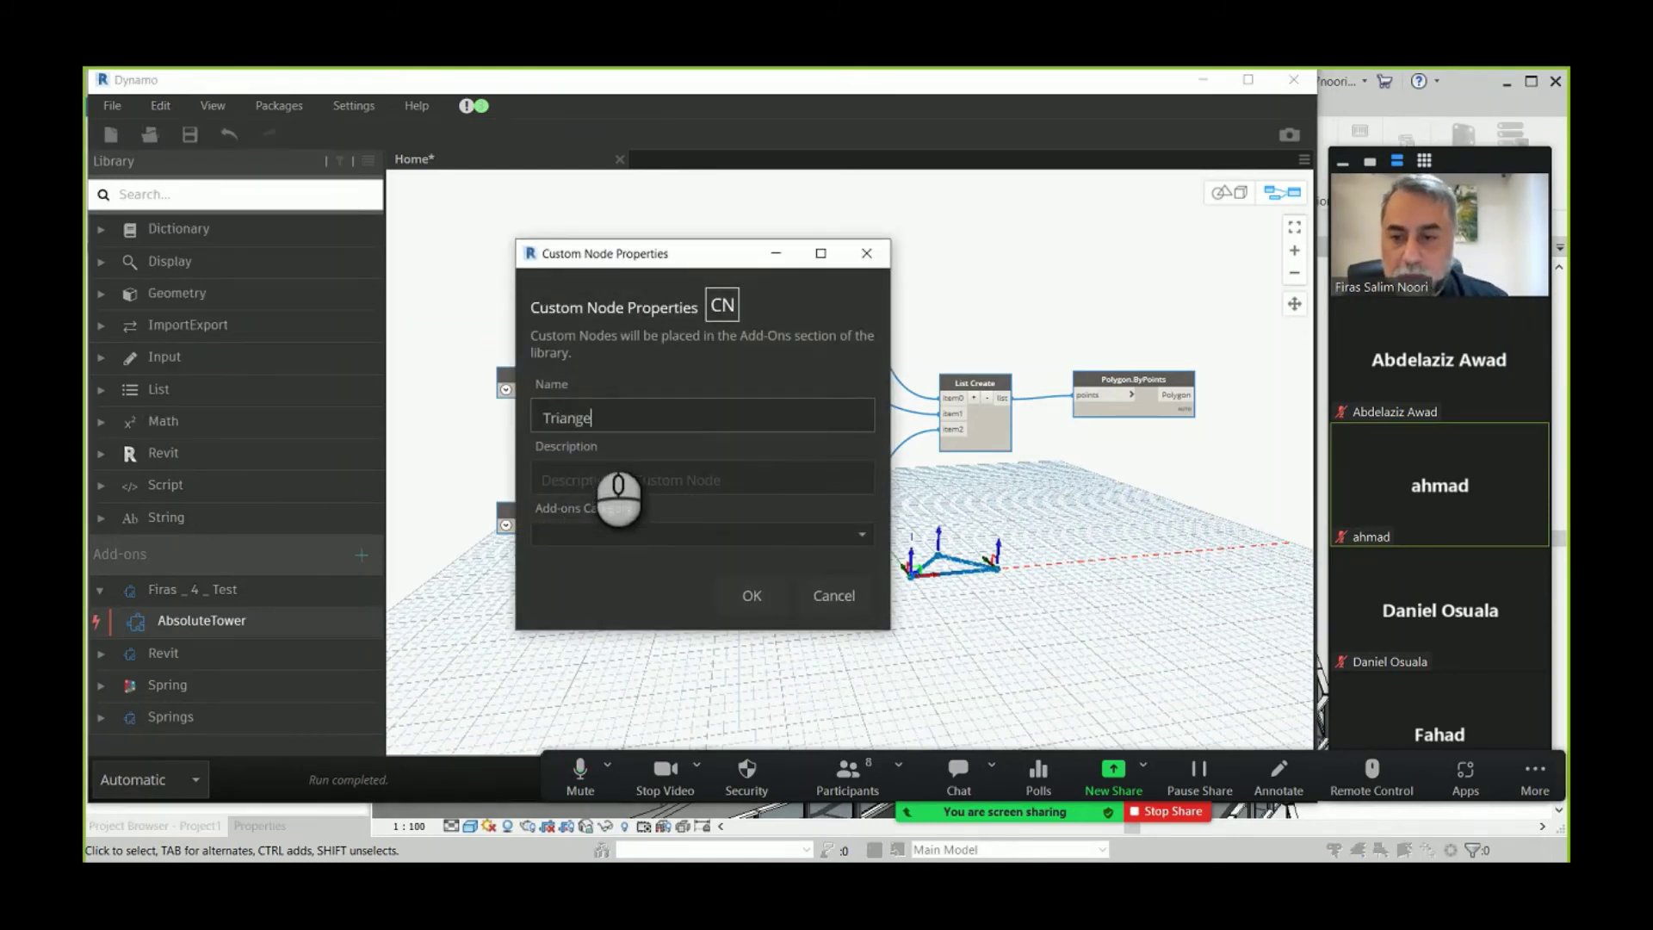
pyautogui.click(586, 485)
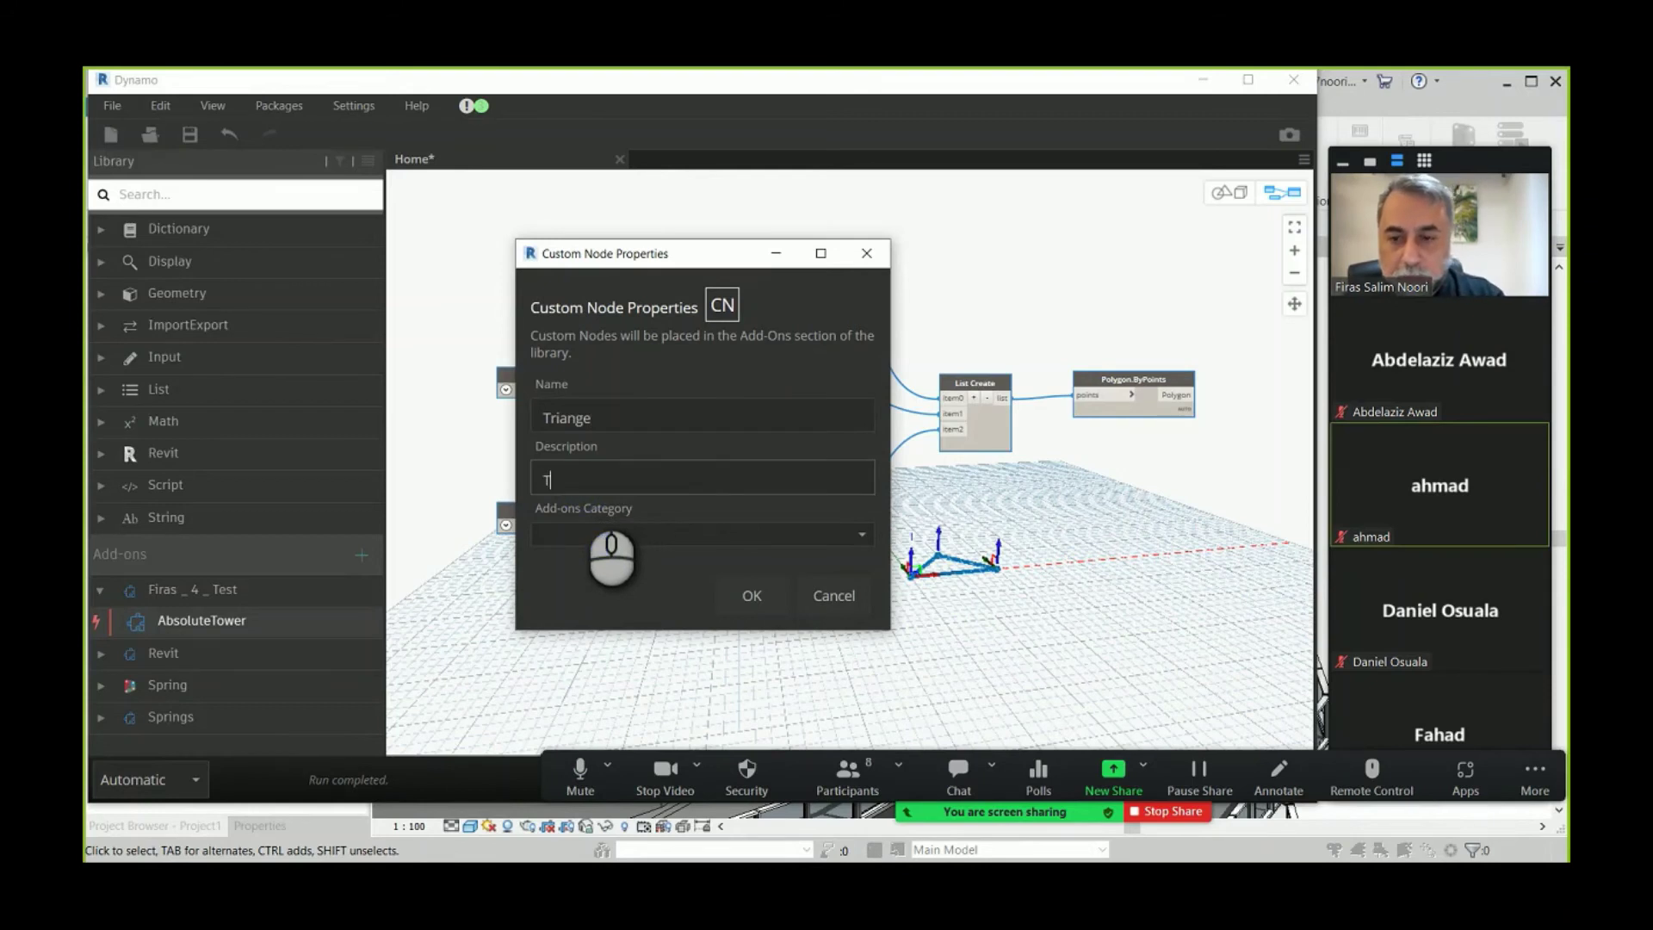
pyautogui.click(567, 533)
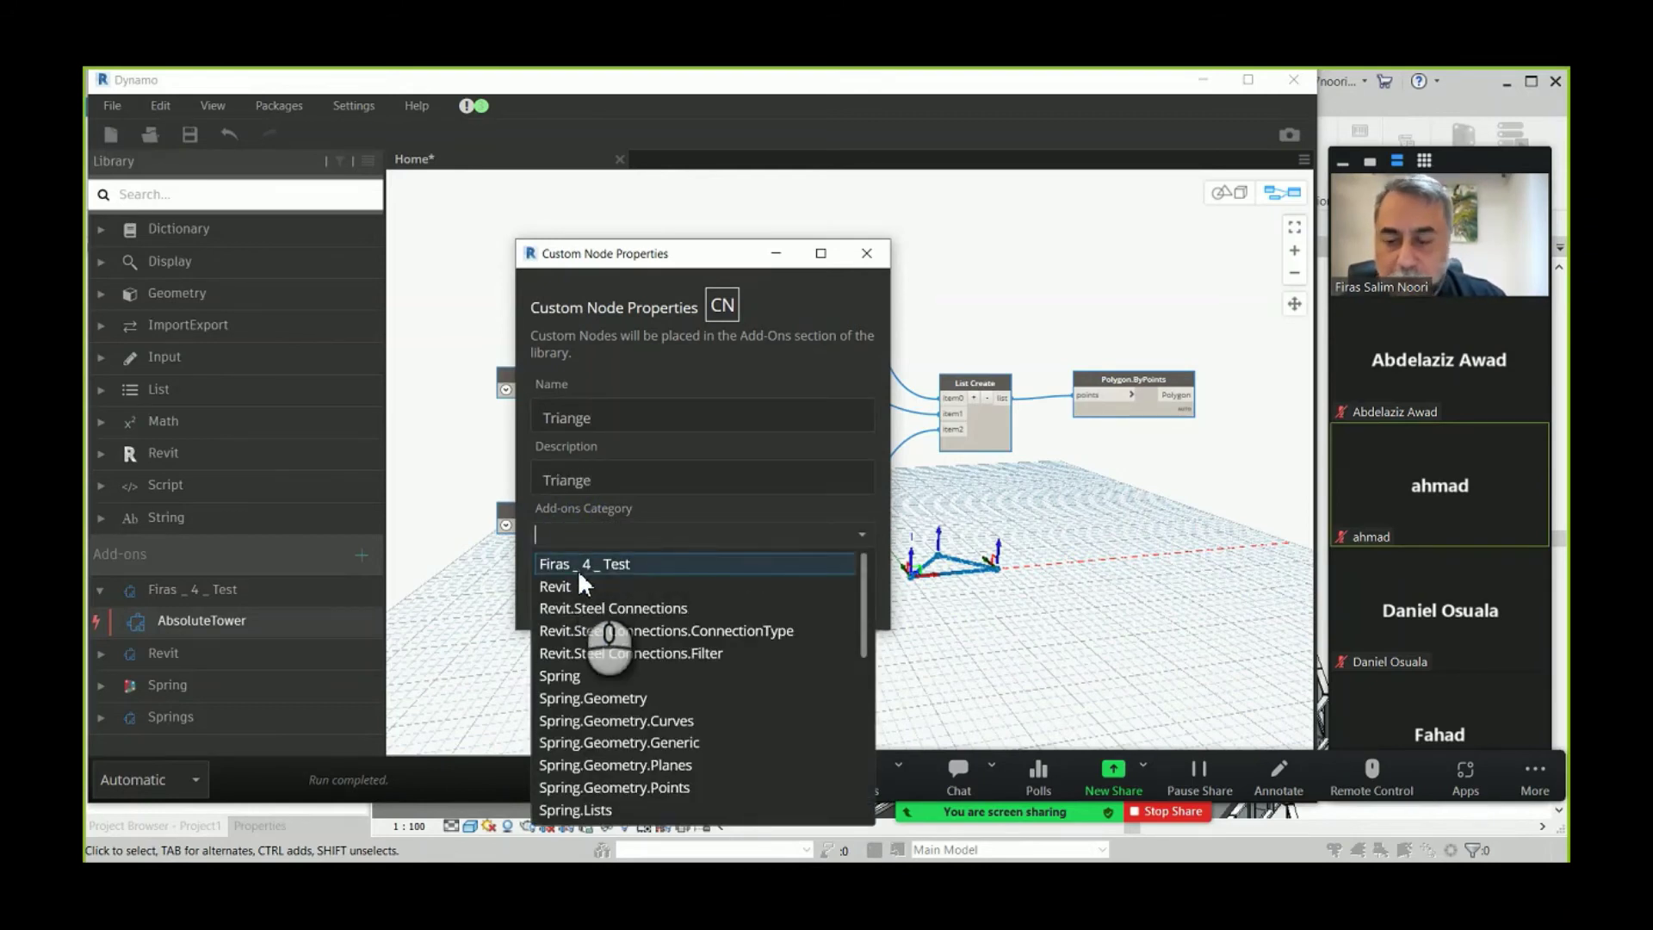
pyautogui.click(580, 574)
pyautogui.click(732, 592)
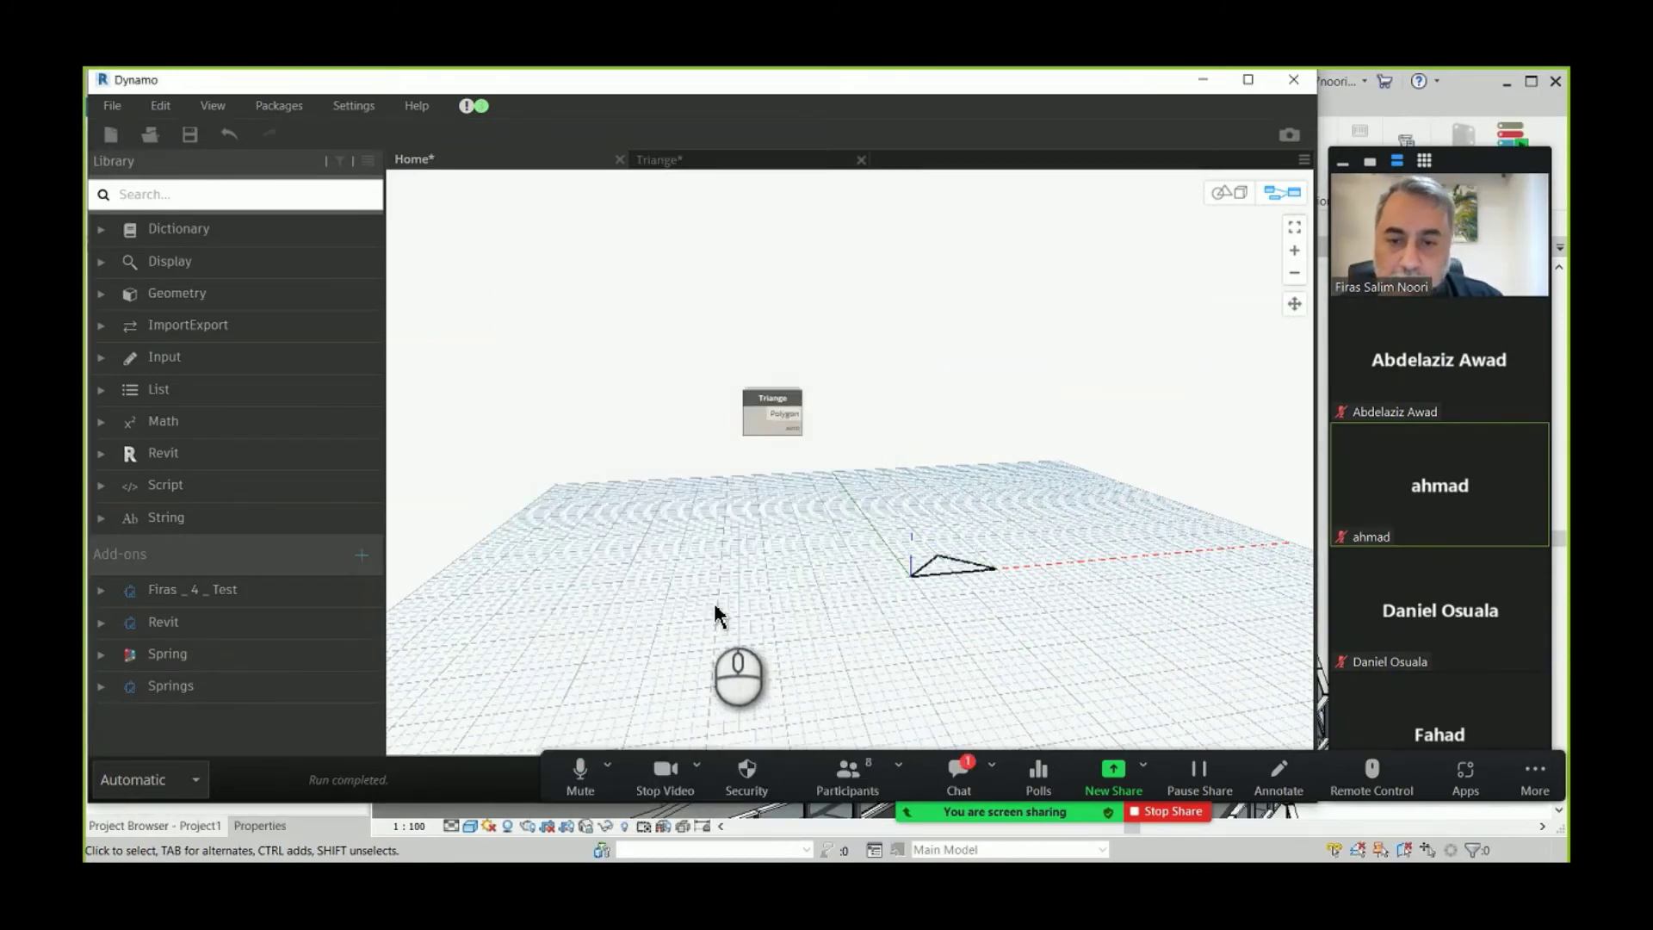
# - Close the Triange custom node workspace, saving it to the Desktop as Triange.dyf
pyautogui.click(861, 159)
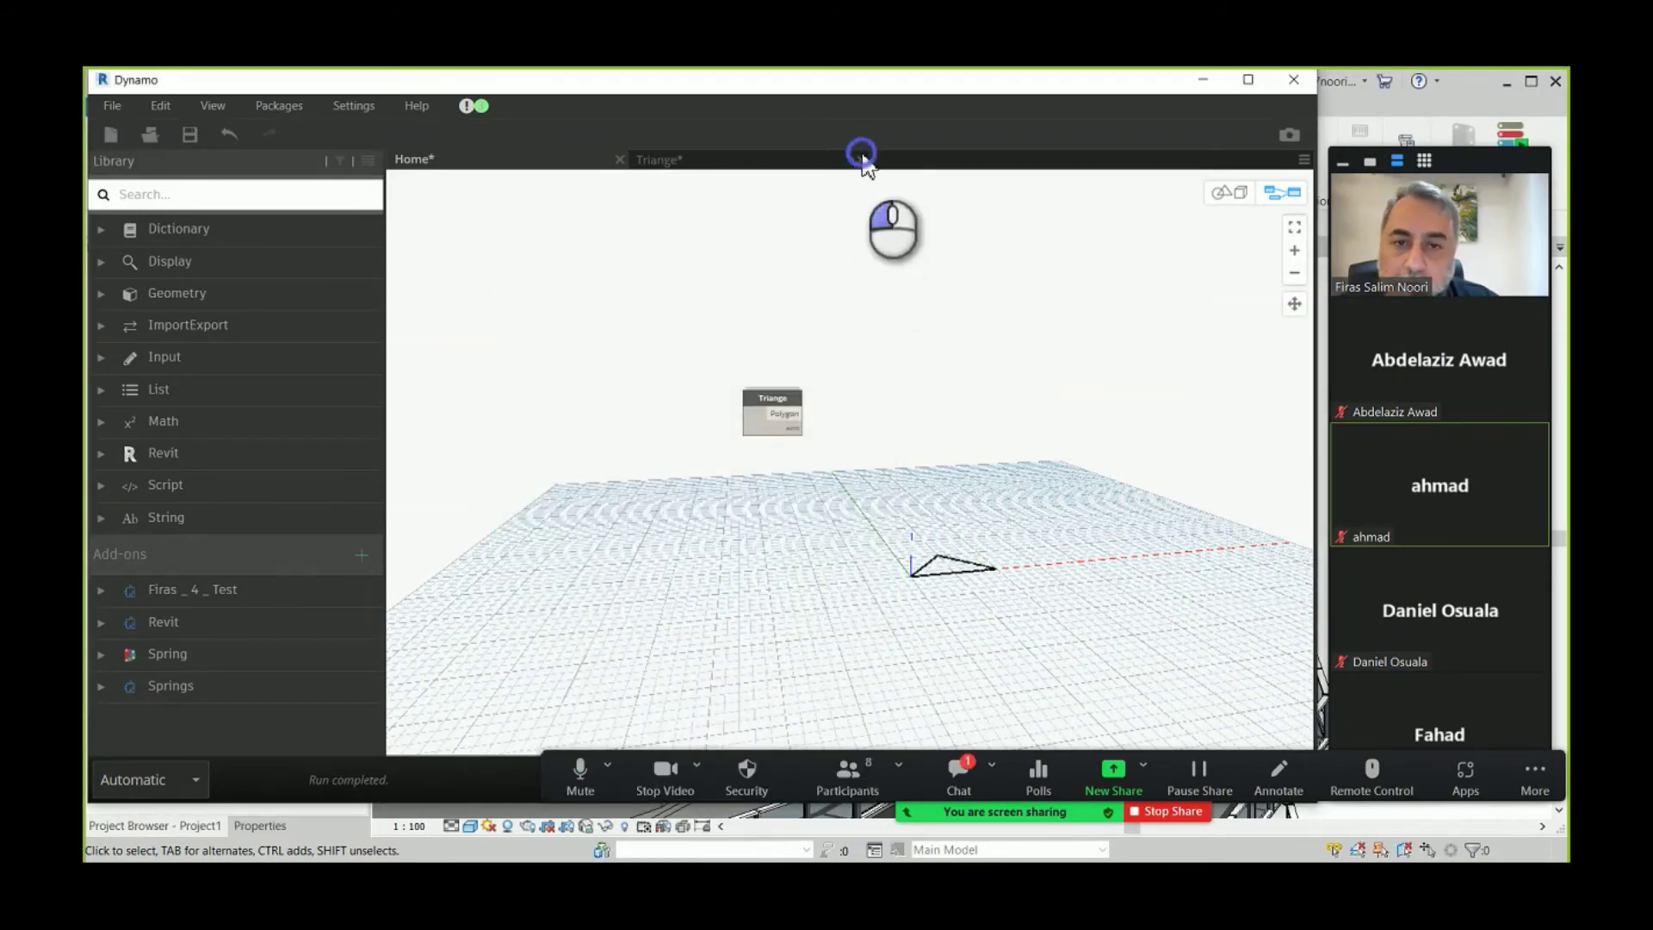
pyautogui.click(680, 500)
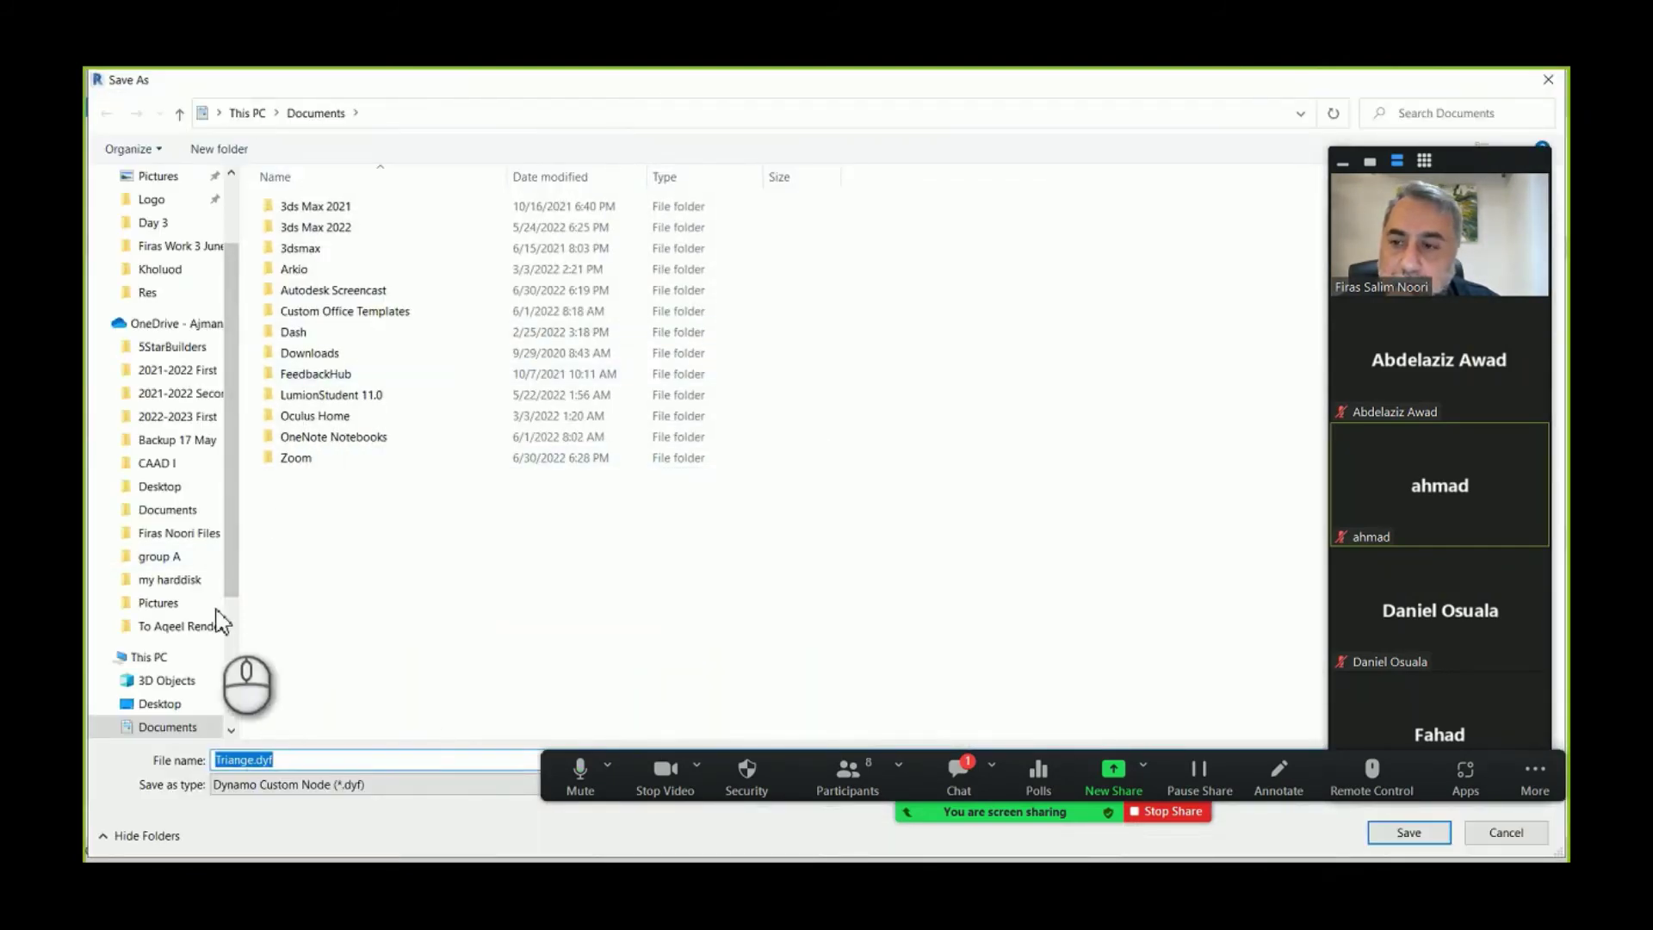
pyautogui.scroll(2, 163, 204)
pyautogui.click(162, 214)
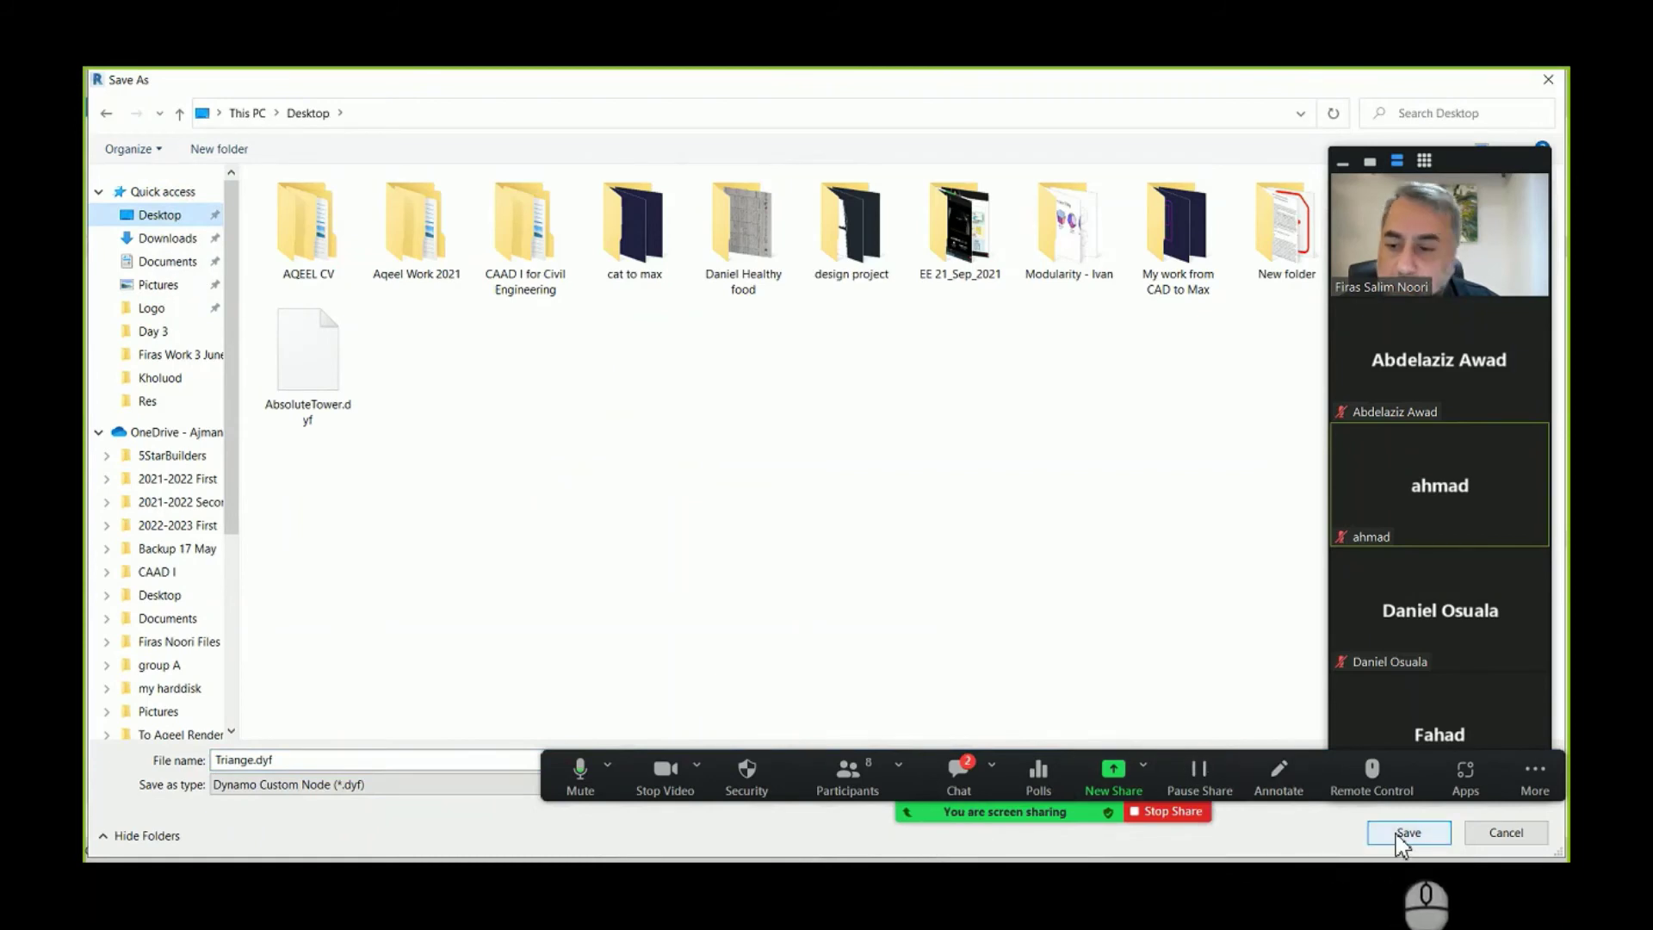
pyautogui.click(1401, 833)
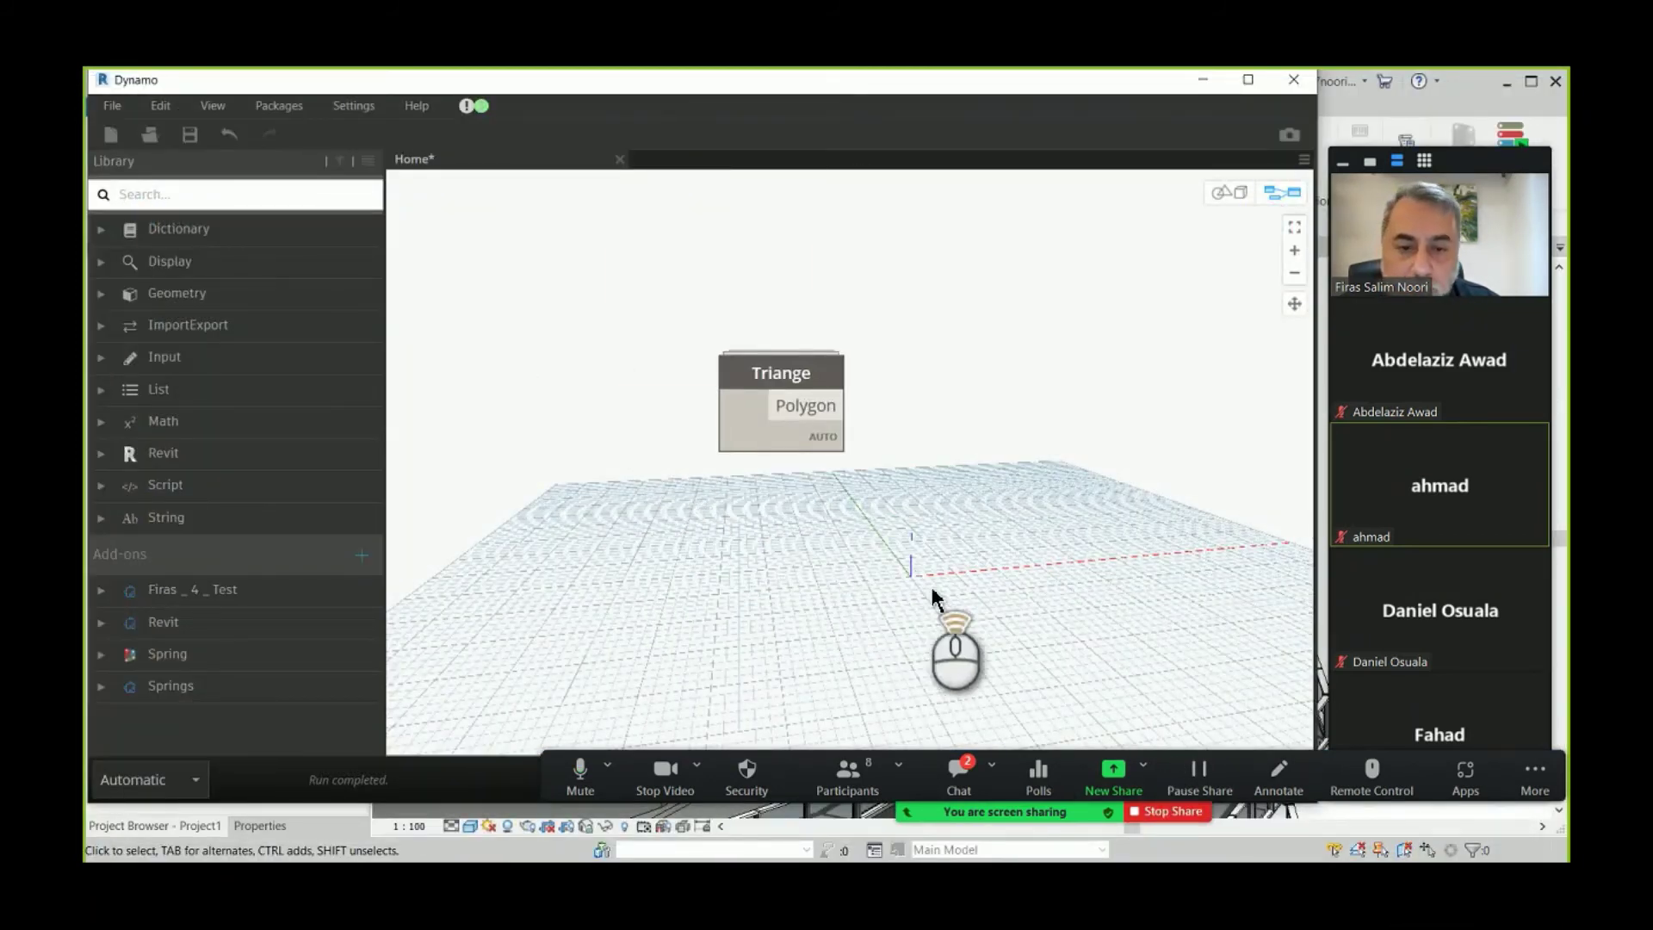
# - Read the latest messages in the meeting chat and close the chat window
pyautogui.scroll(3, 929, 594)
pyautogui.click(952, 773)
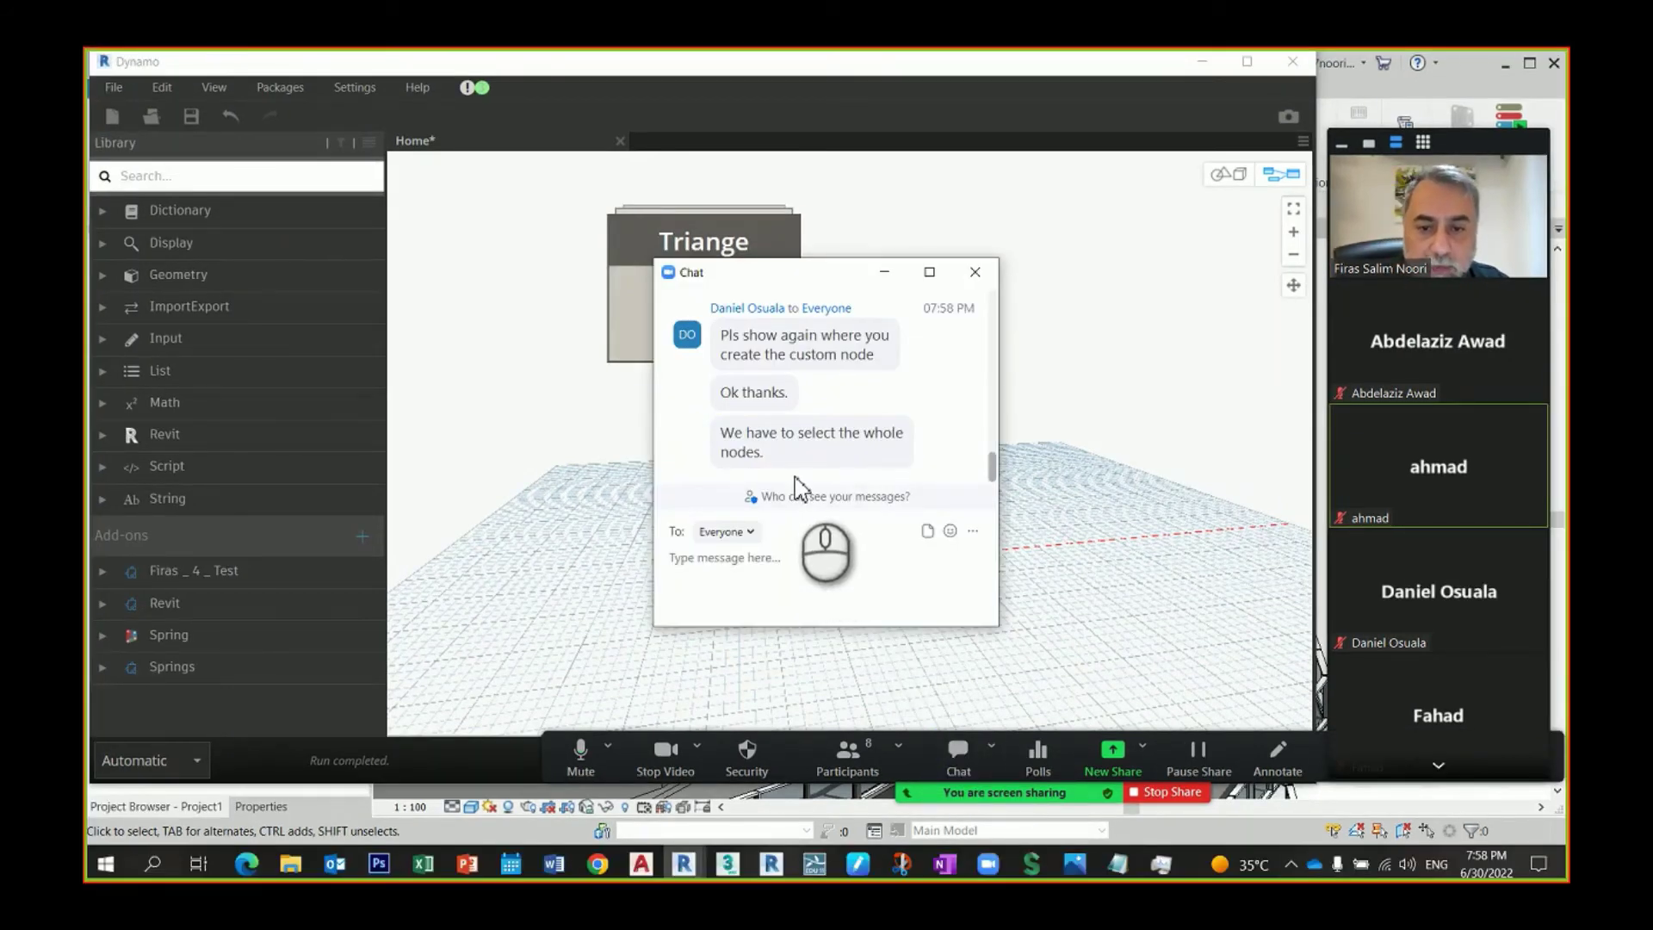
pyautogui.click(974, 272)
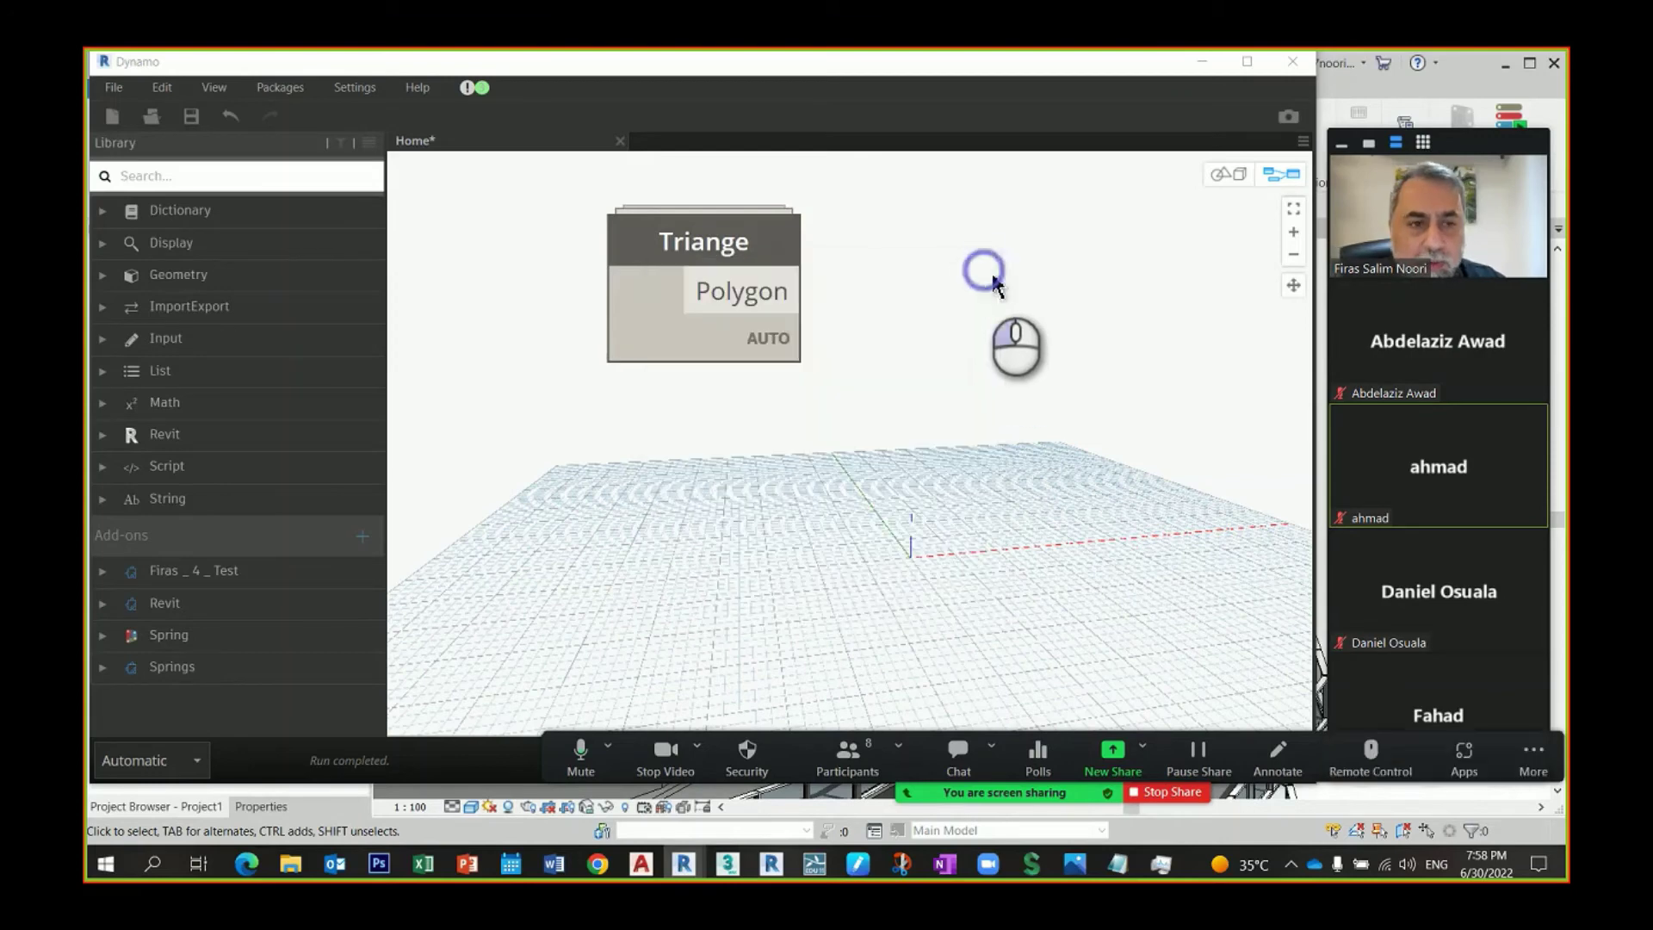
# - Close the Home workspace, saving it in Documents as Home.dyn
pyautogui.click(620, 141)
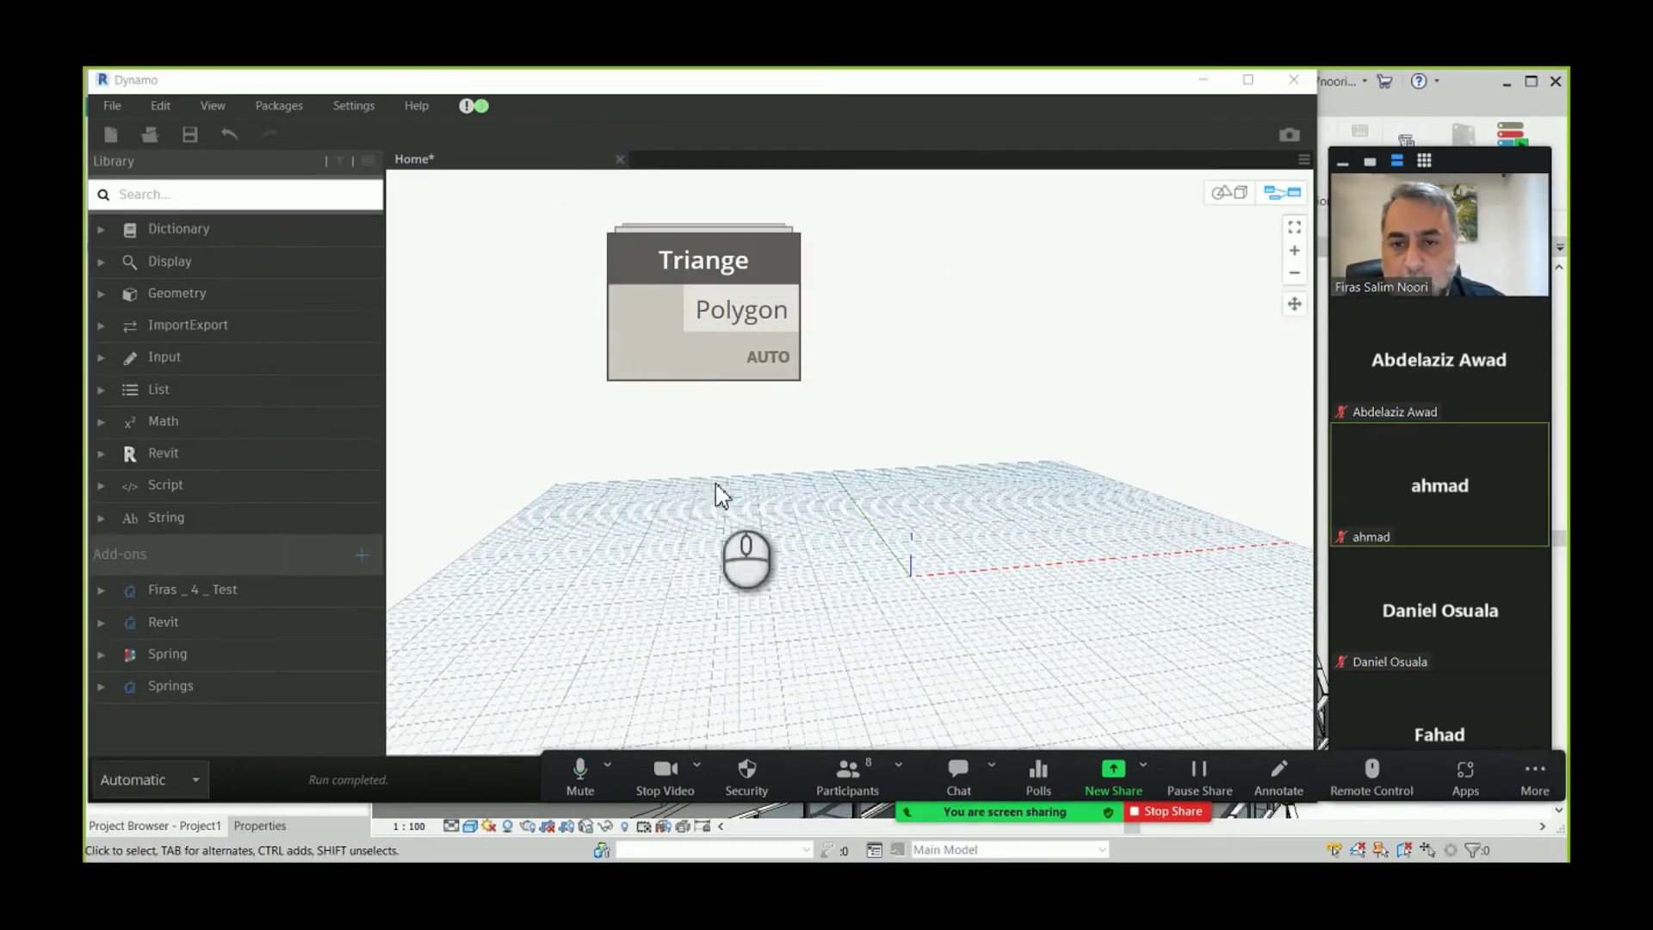
pyautogui.click(651, 497)
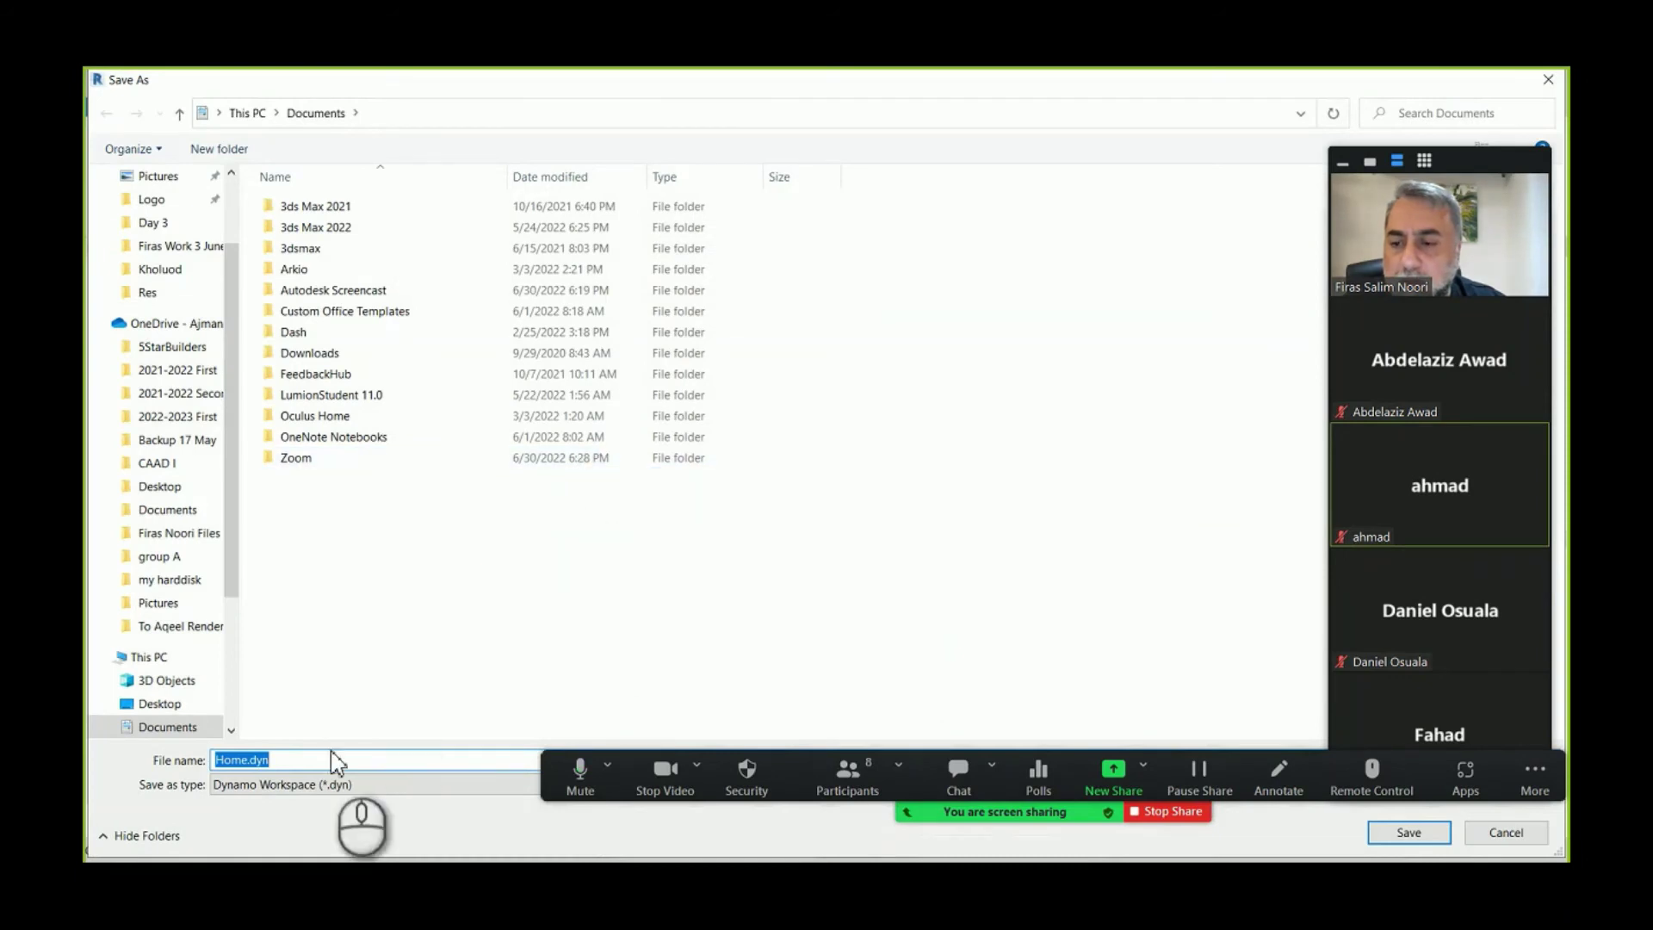
pyautogui.click(1409, 831)
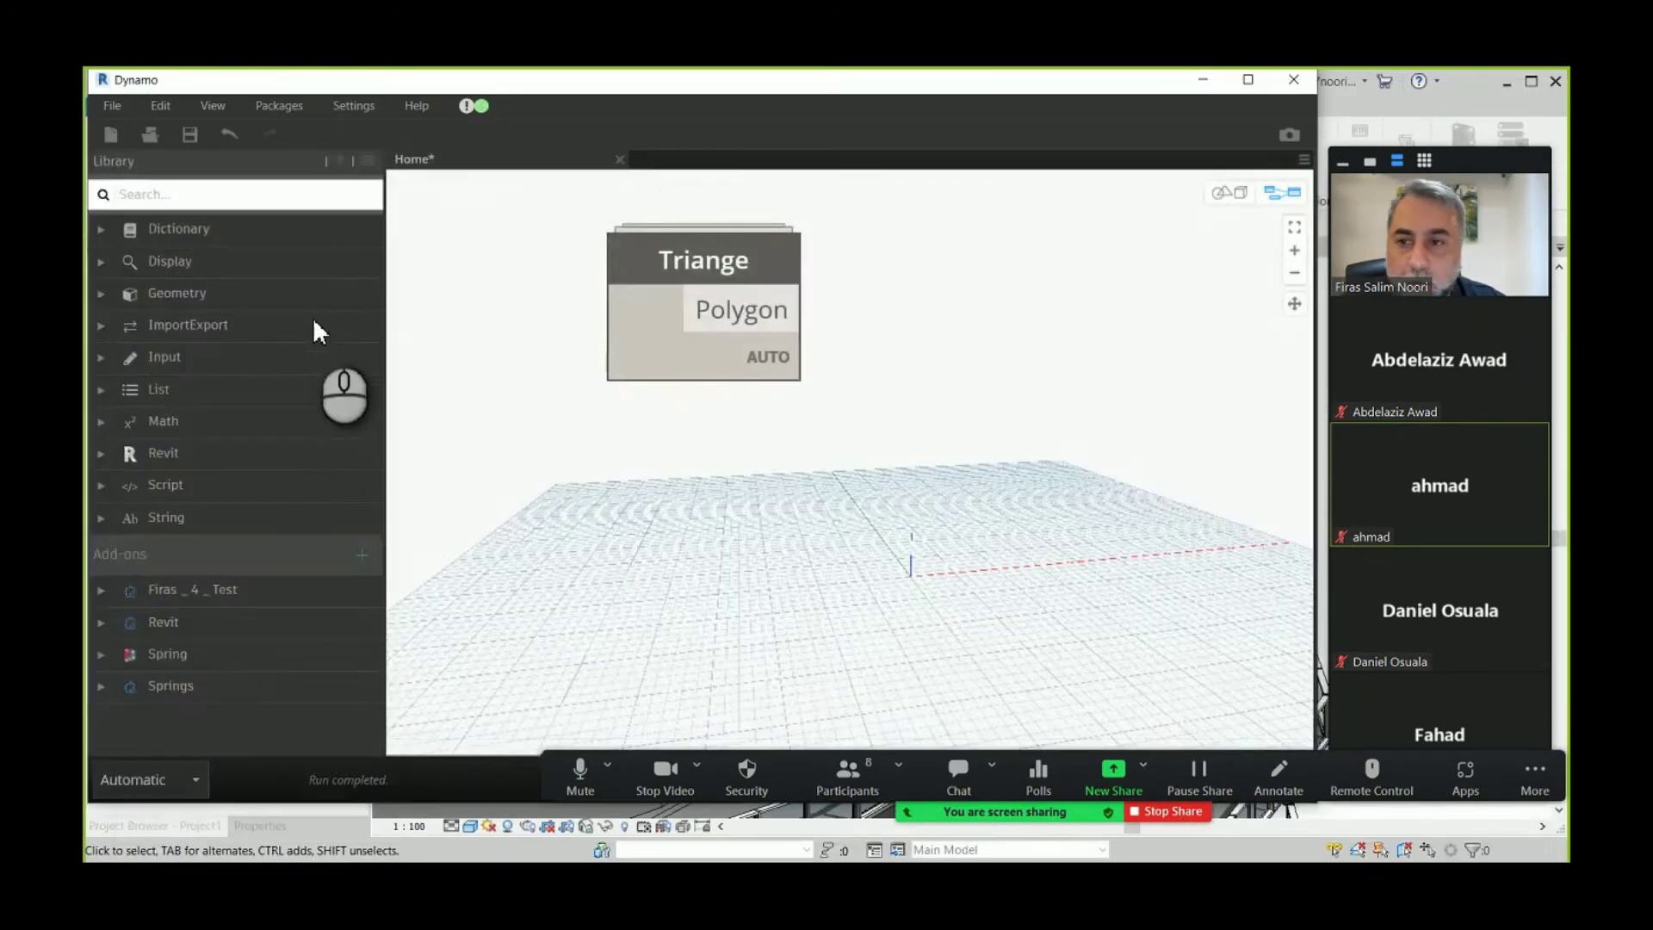
pyautogui.click(437, 329)
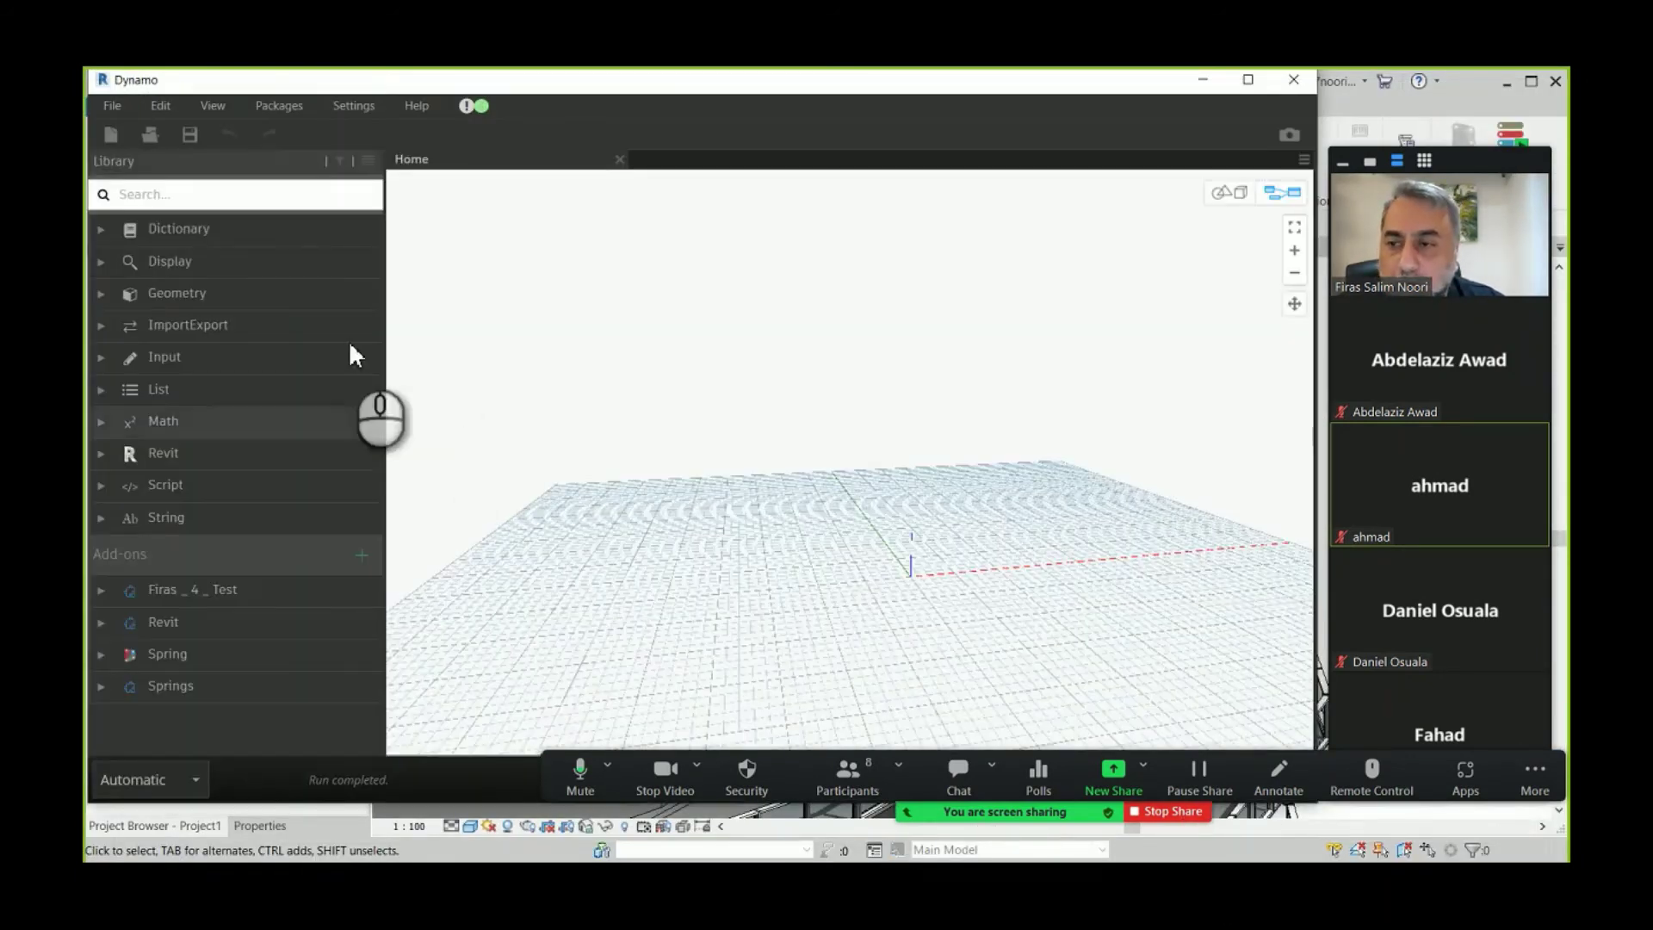
# - Add the Triange custom node from the add-ons library to the empty workspace and position it above the triangle geometry
pyautogui.click(183, 602)
pyautogui.click(177, 652)
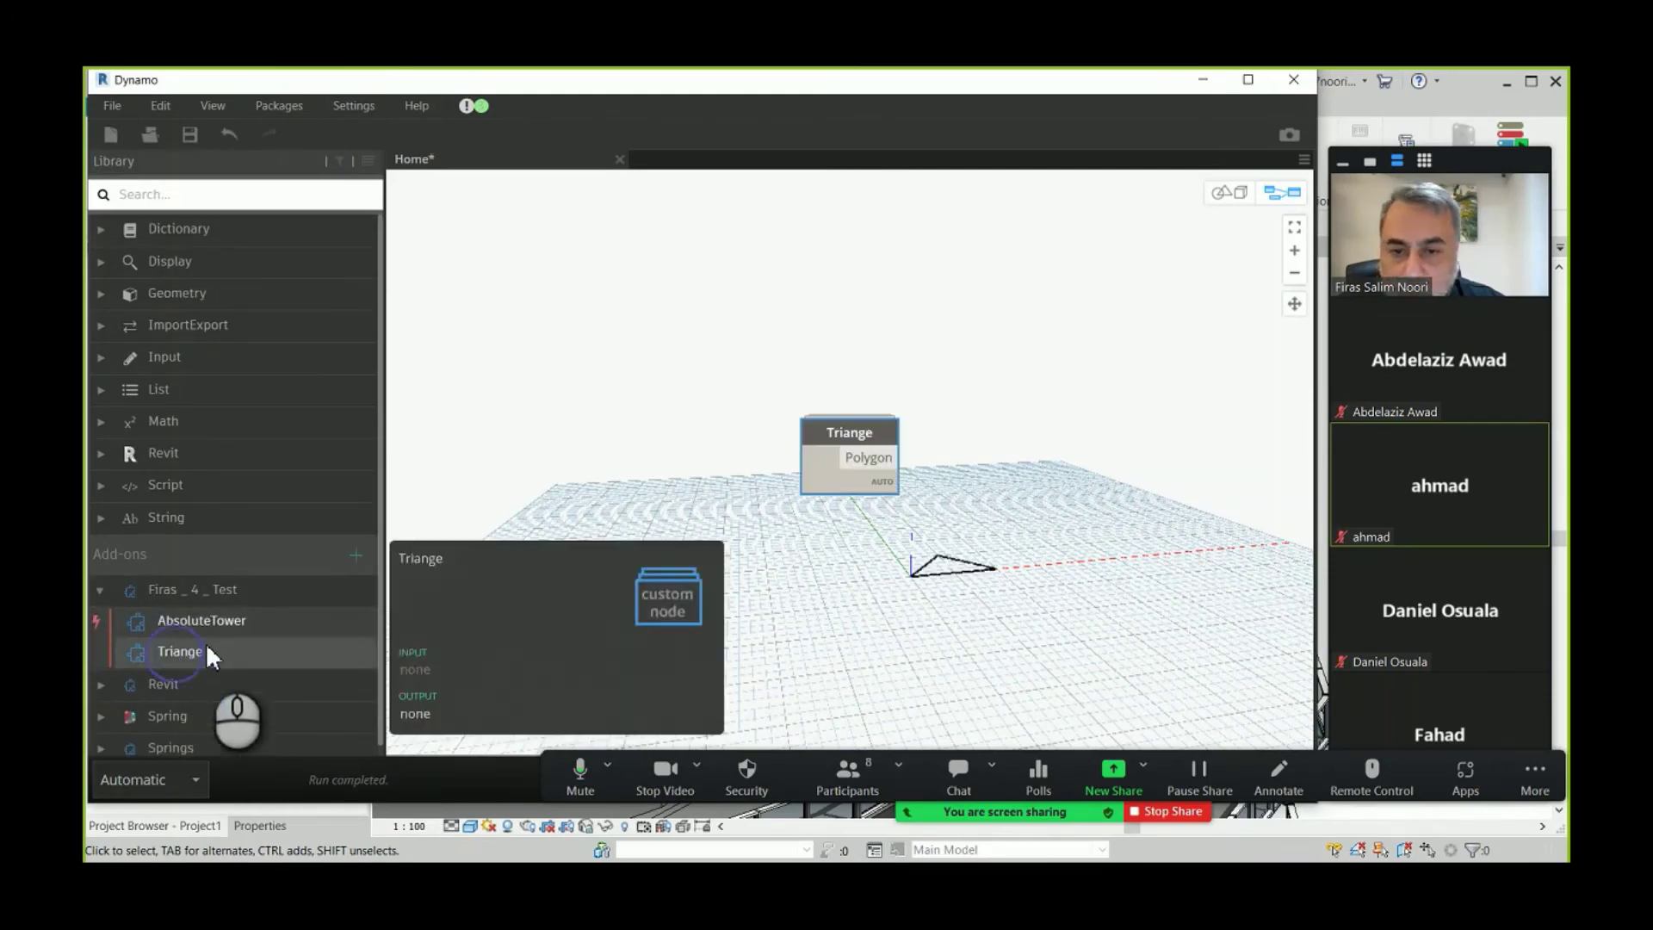
pyautogui.moveTo(847, 450); pyautogui.dragTo(667, 259)
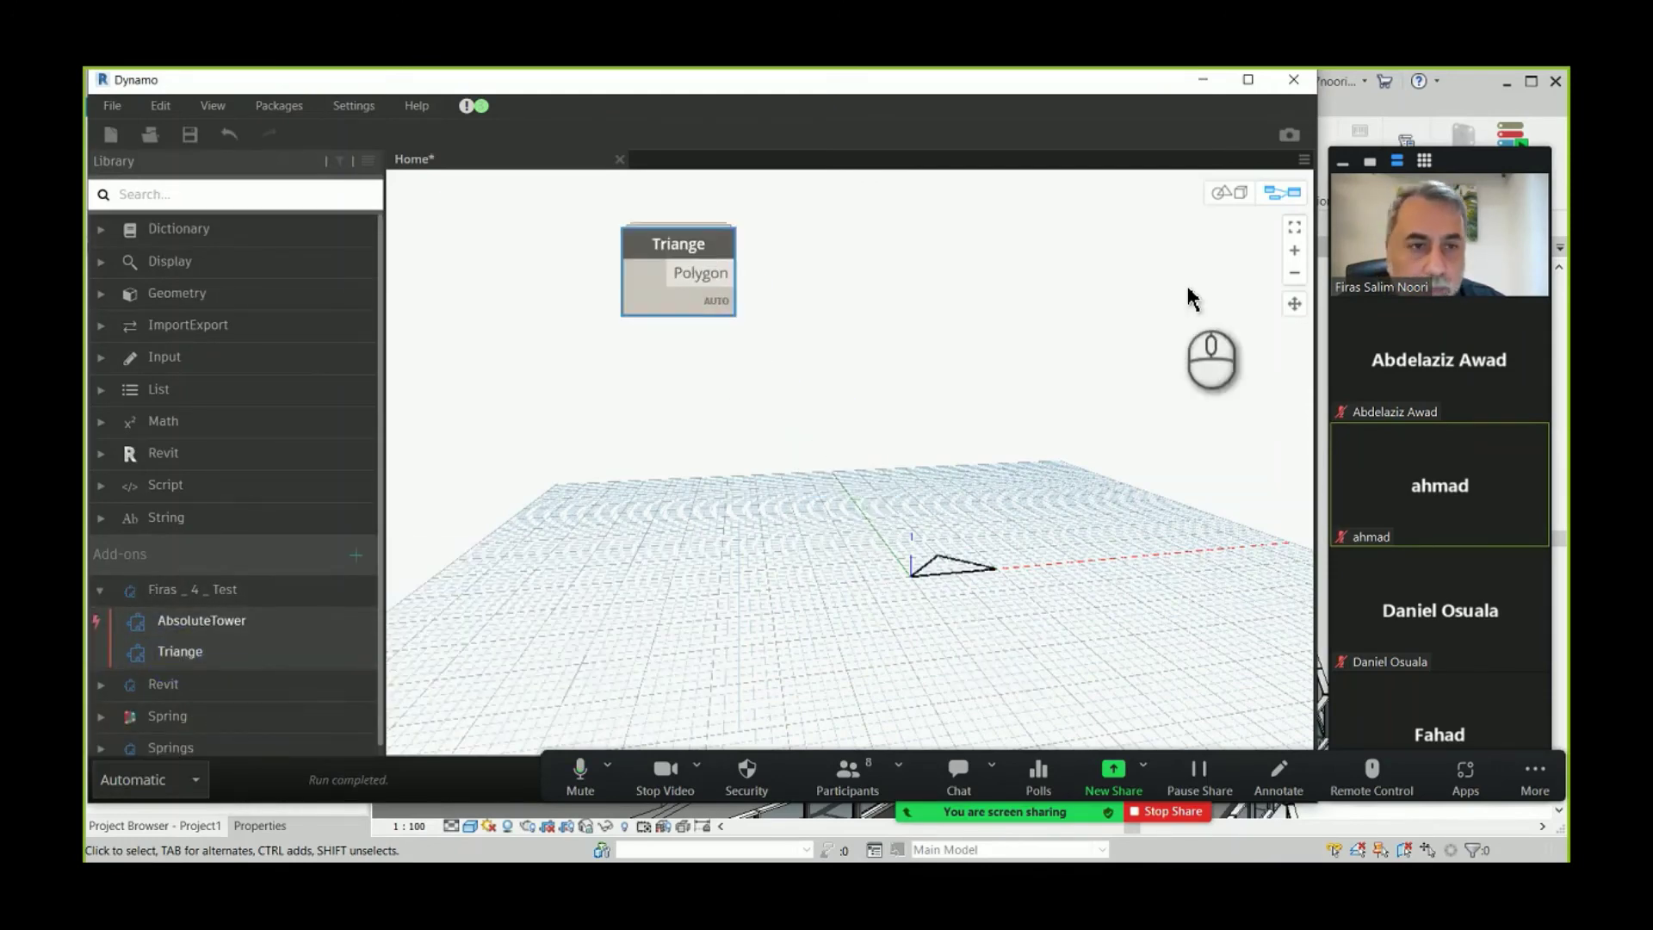
pyautogui.click(1223, 192)
pyautogui.moveTo(994, 436); pyautogui.dragTo(981, 579, button='right')
pyautogui.click(1282, 192)
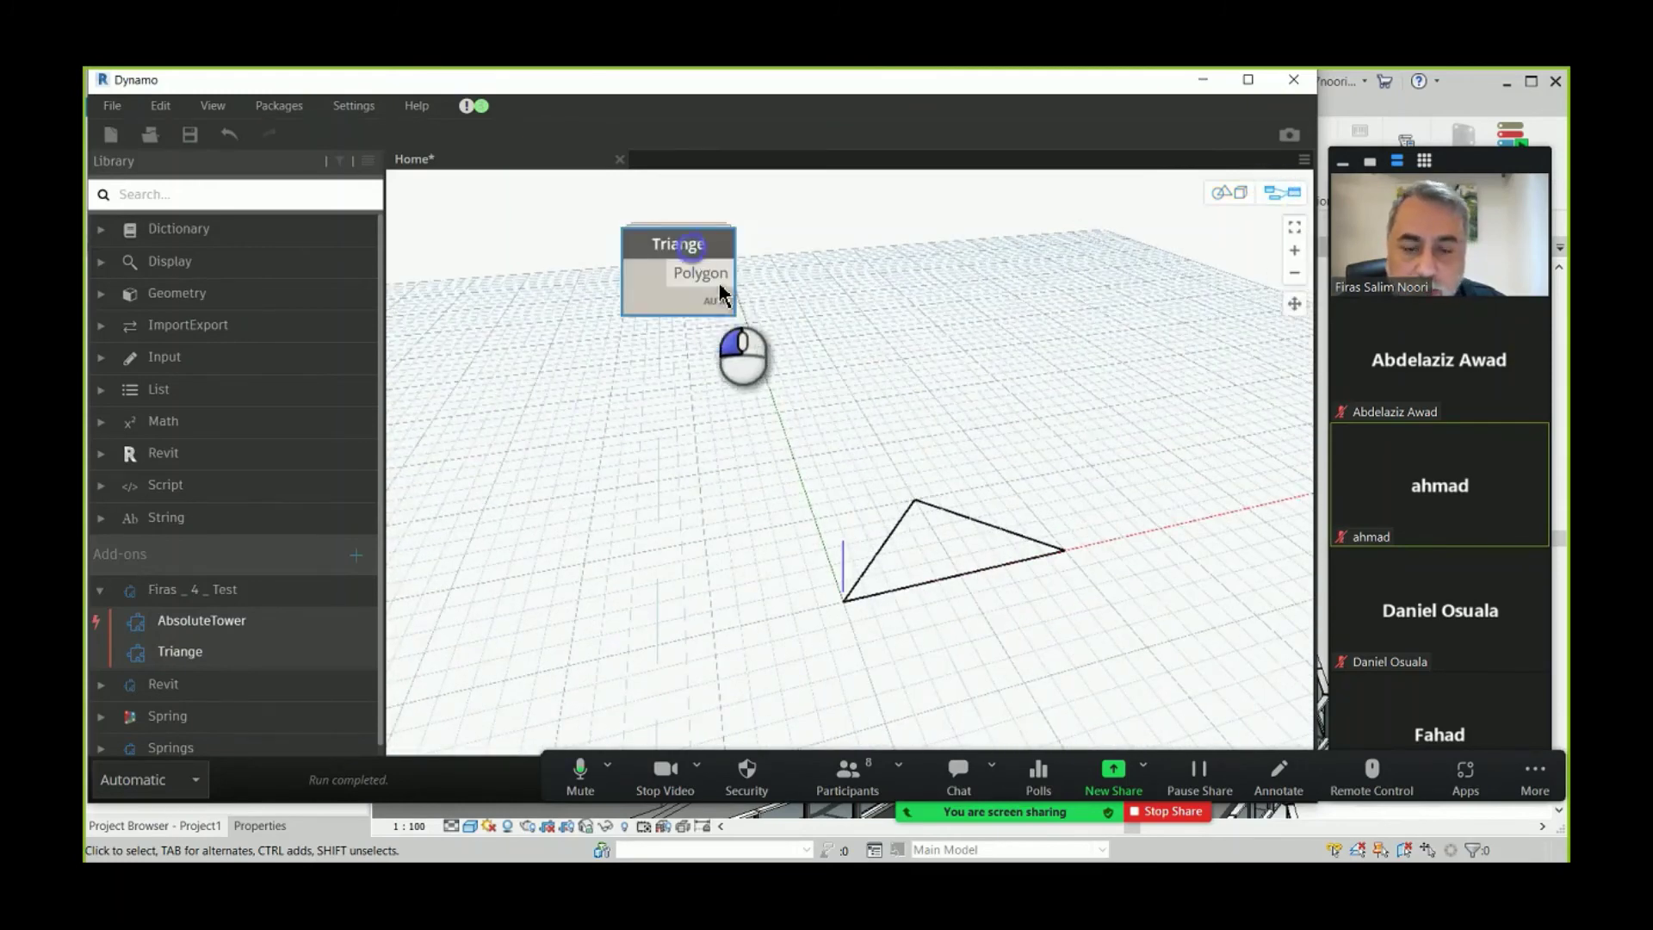
pyautogui.moveTo(718, 288); pyautogui.dragTo(764, 357)
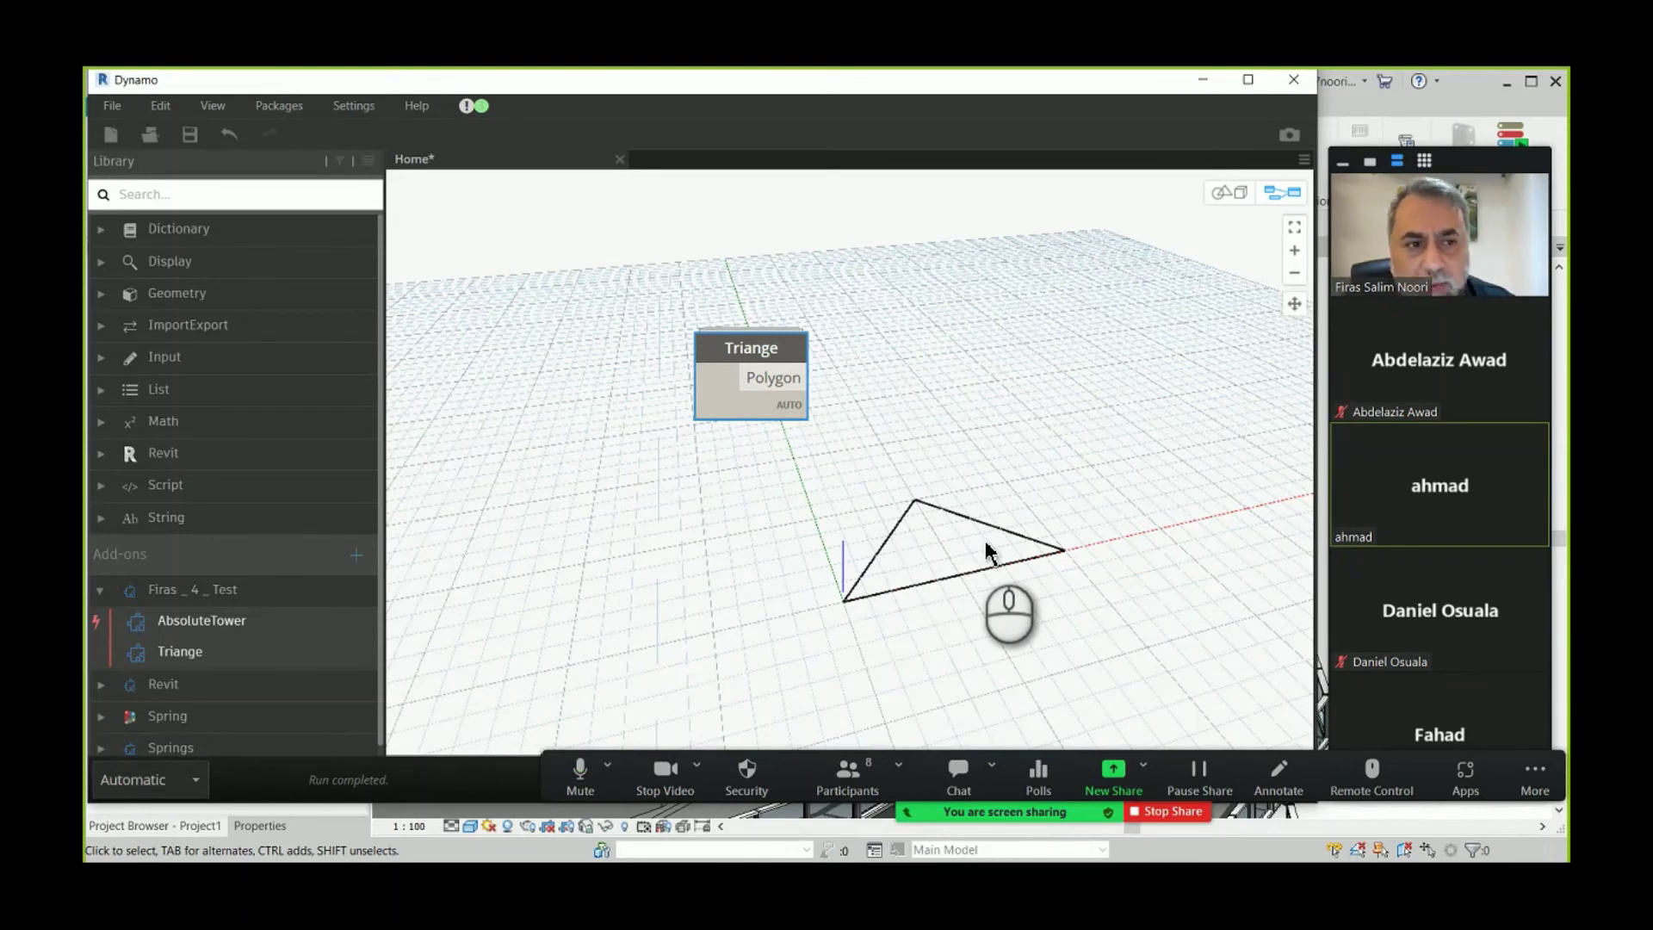
pyautogui.click(161, 107)
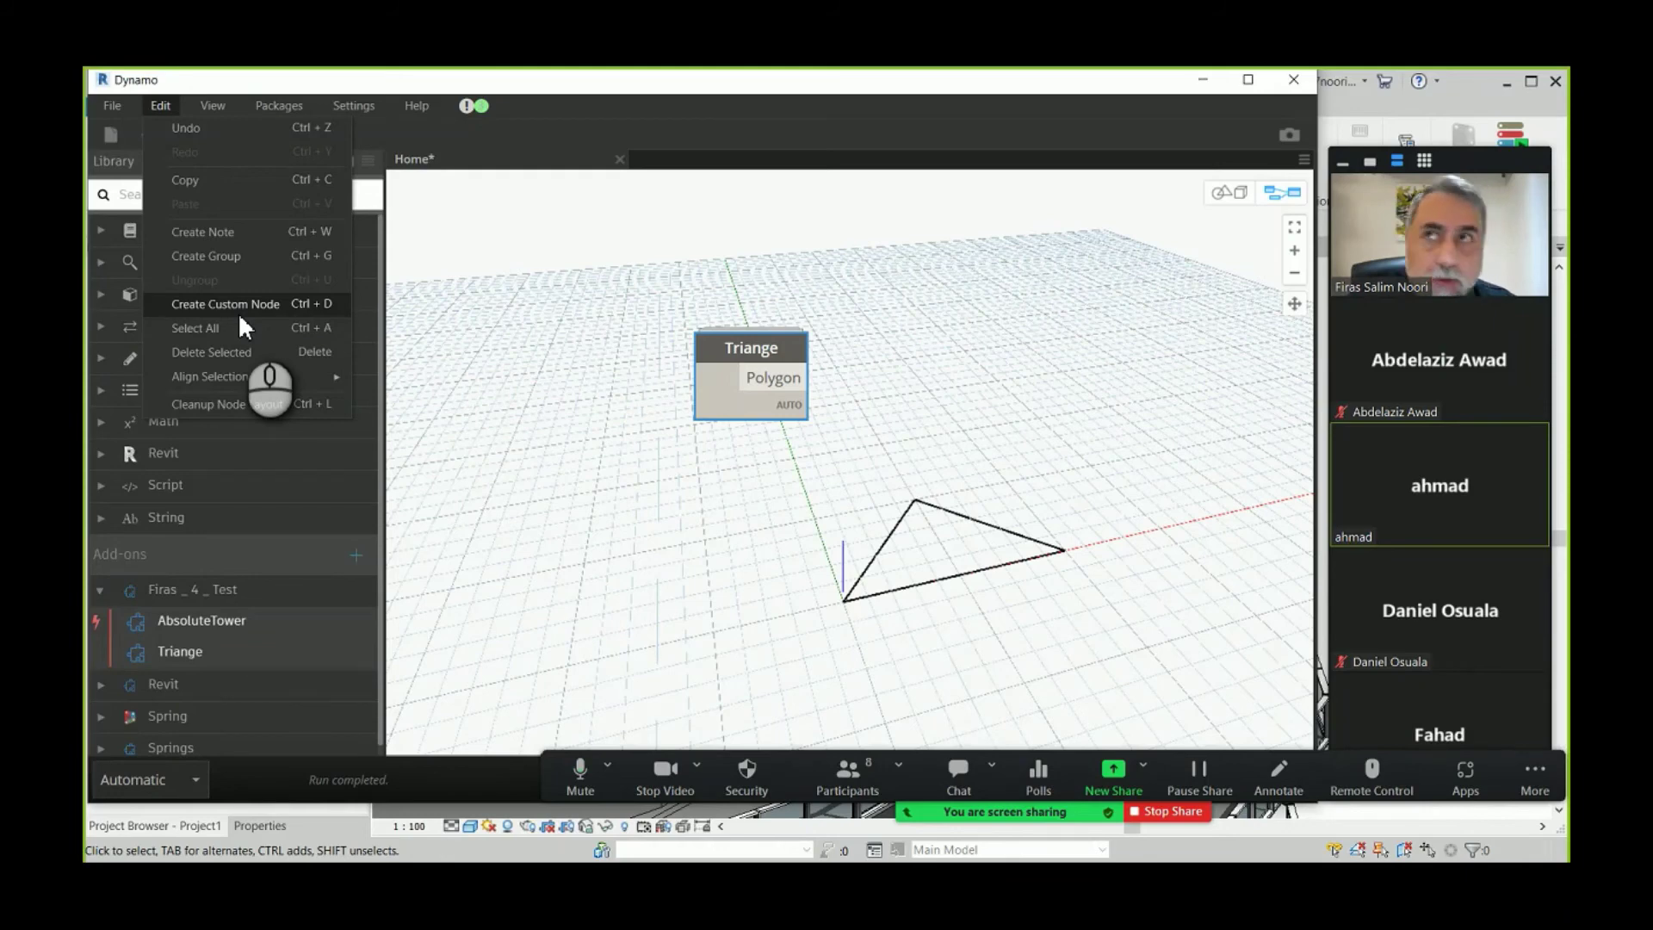
pyautogui.click(1027, 297)
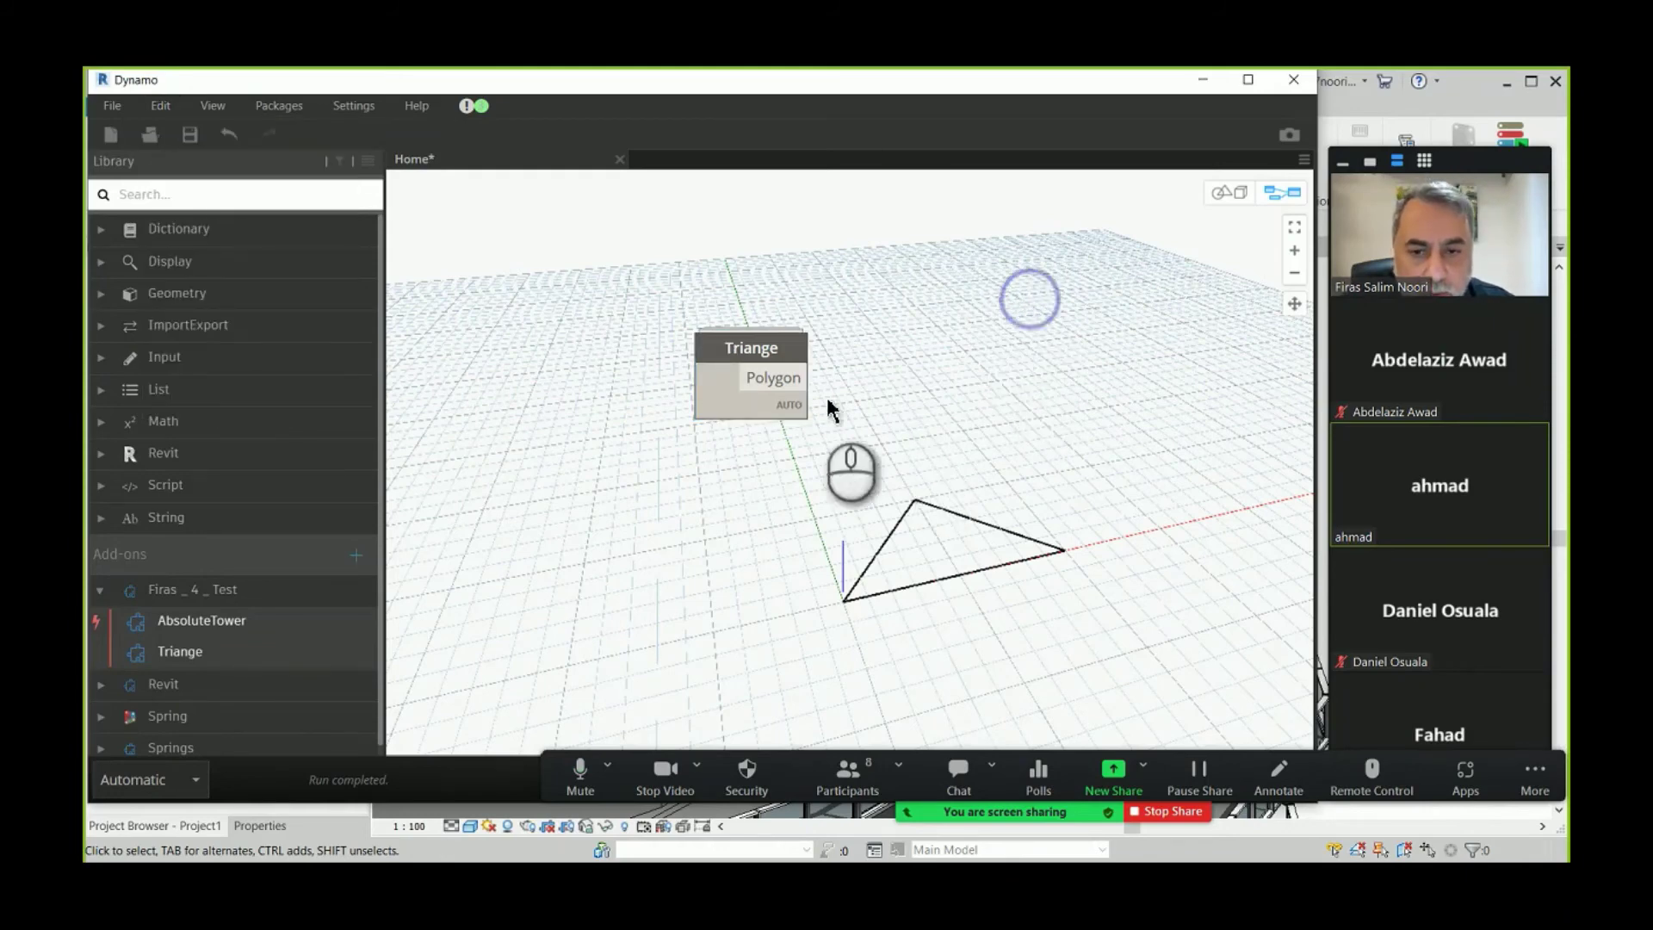
# - Open the Triange custom node for editing and move its two Integer Slider nodes farther away from the point nodes
pyautogui.moveTo(769, 360); pyautogui.dragTo(794, 297)
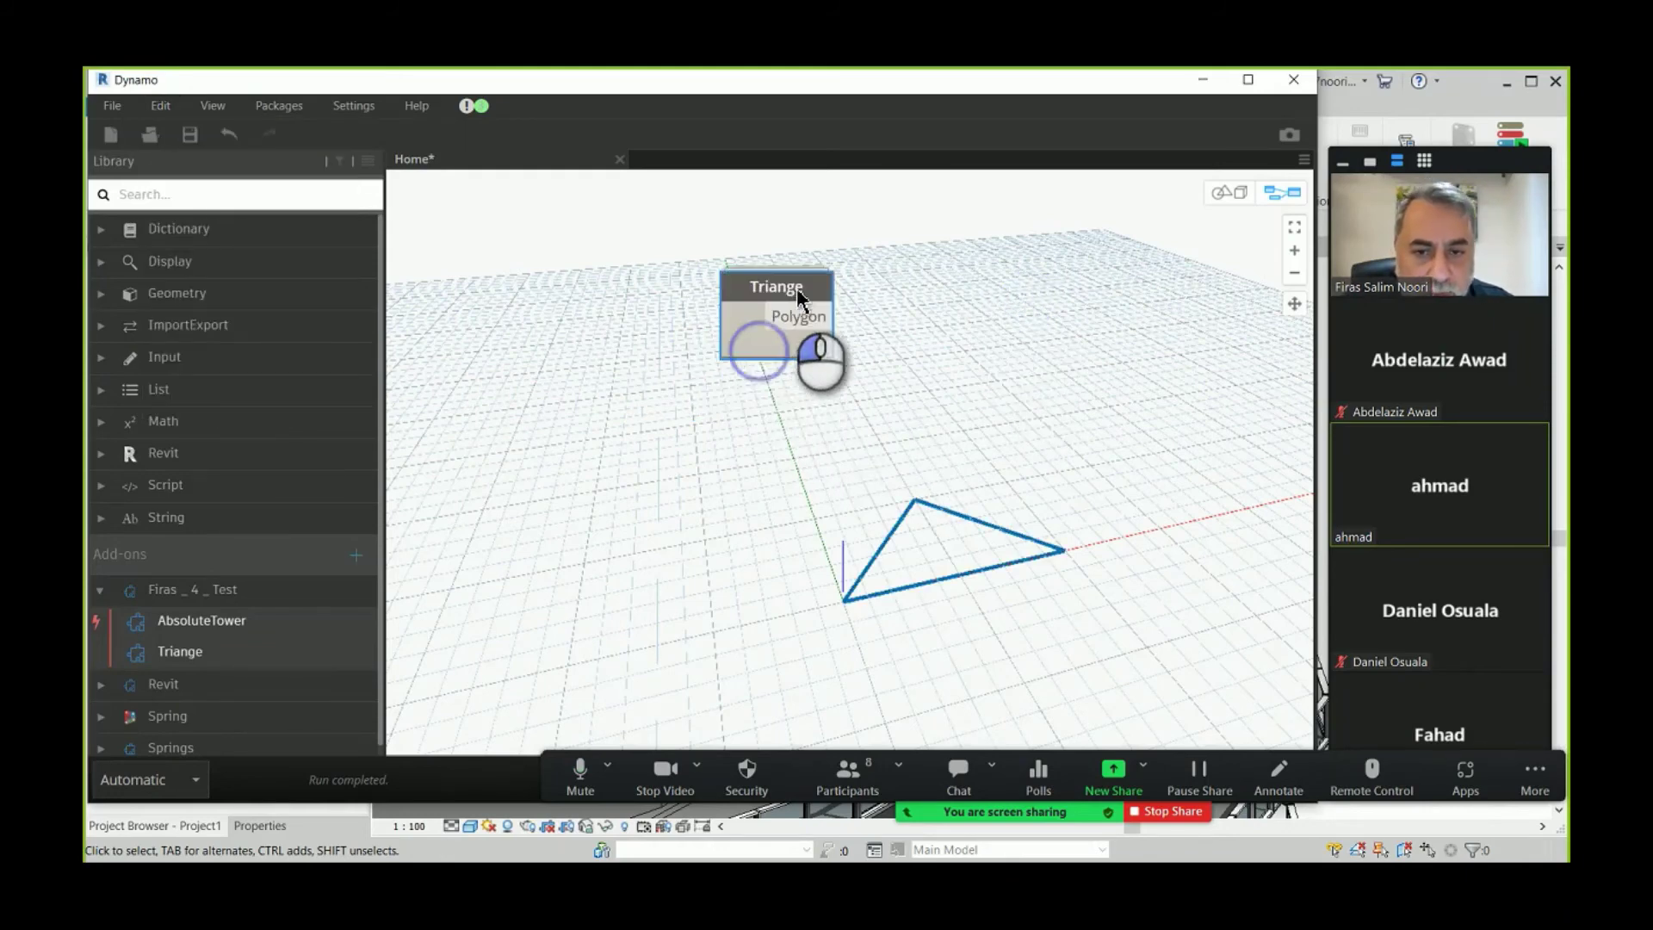
pyautogui.doubleClick(755, 331)
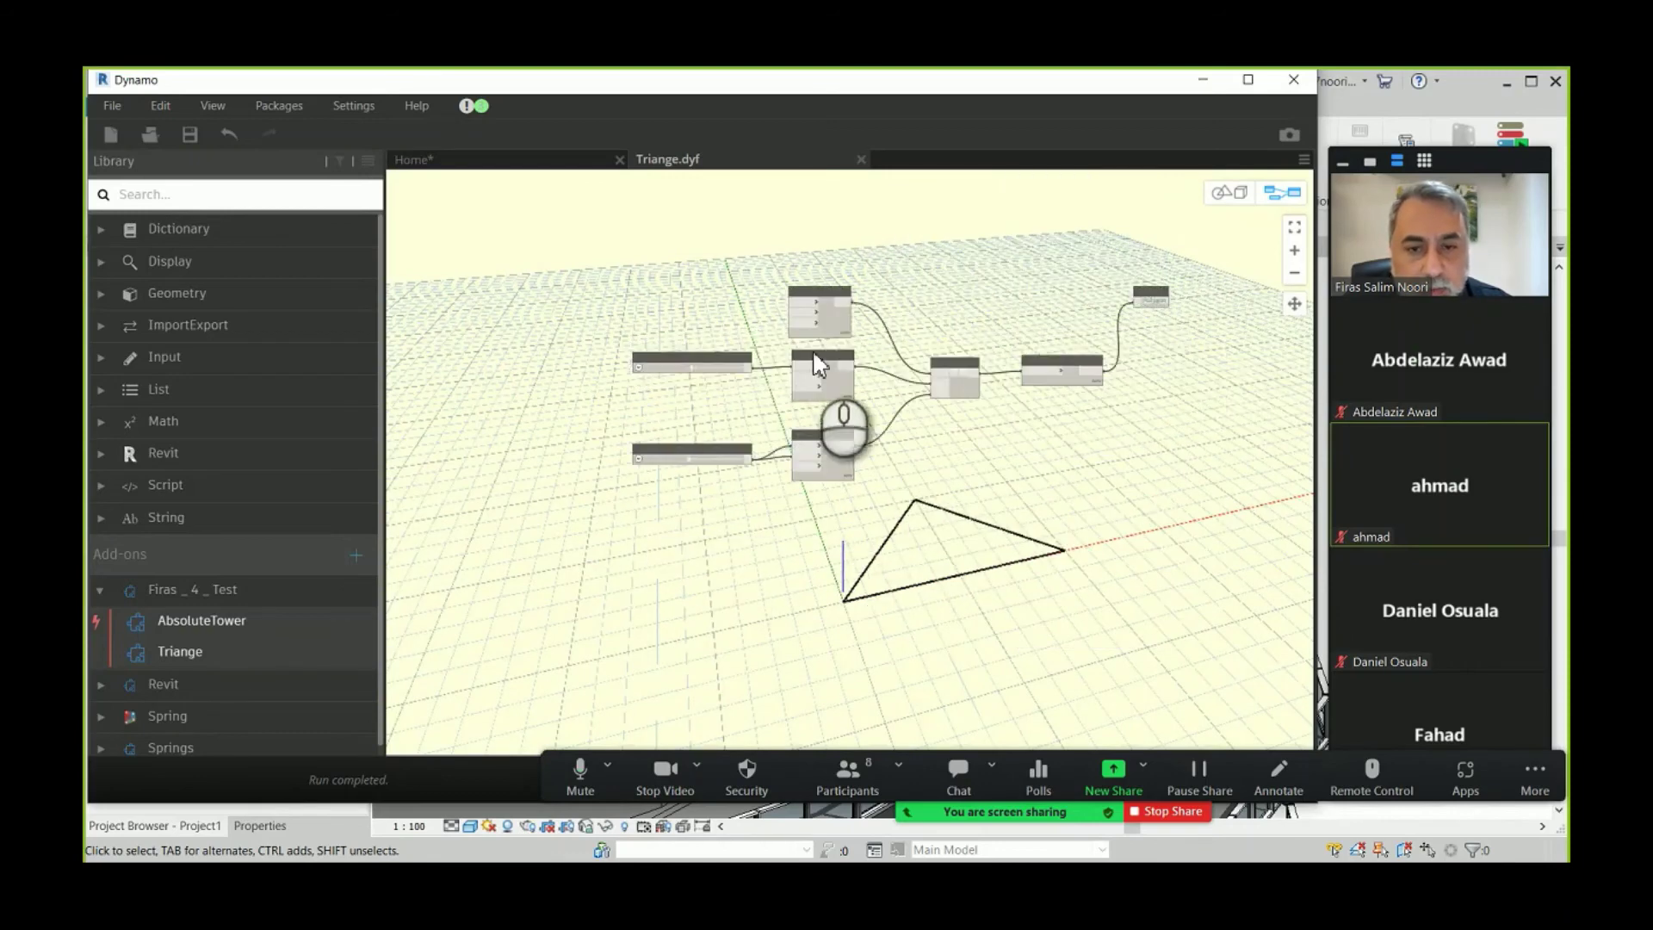
pyautogui.scroll(5, 817, 366)
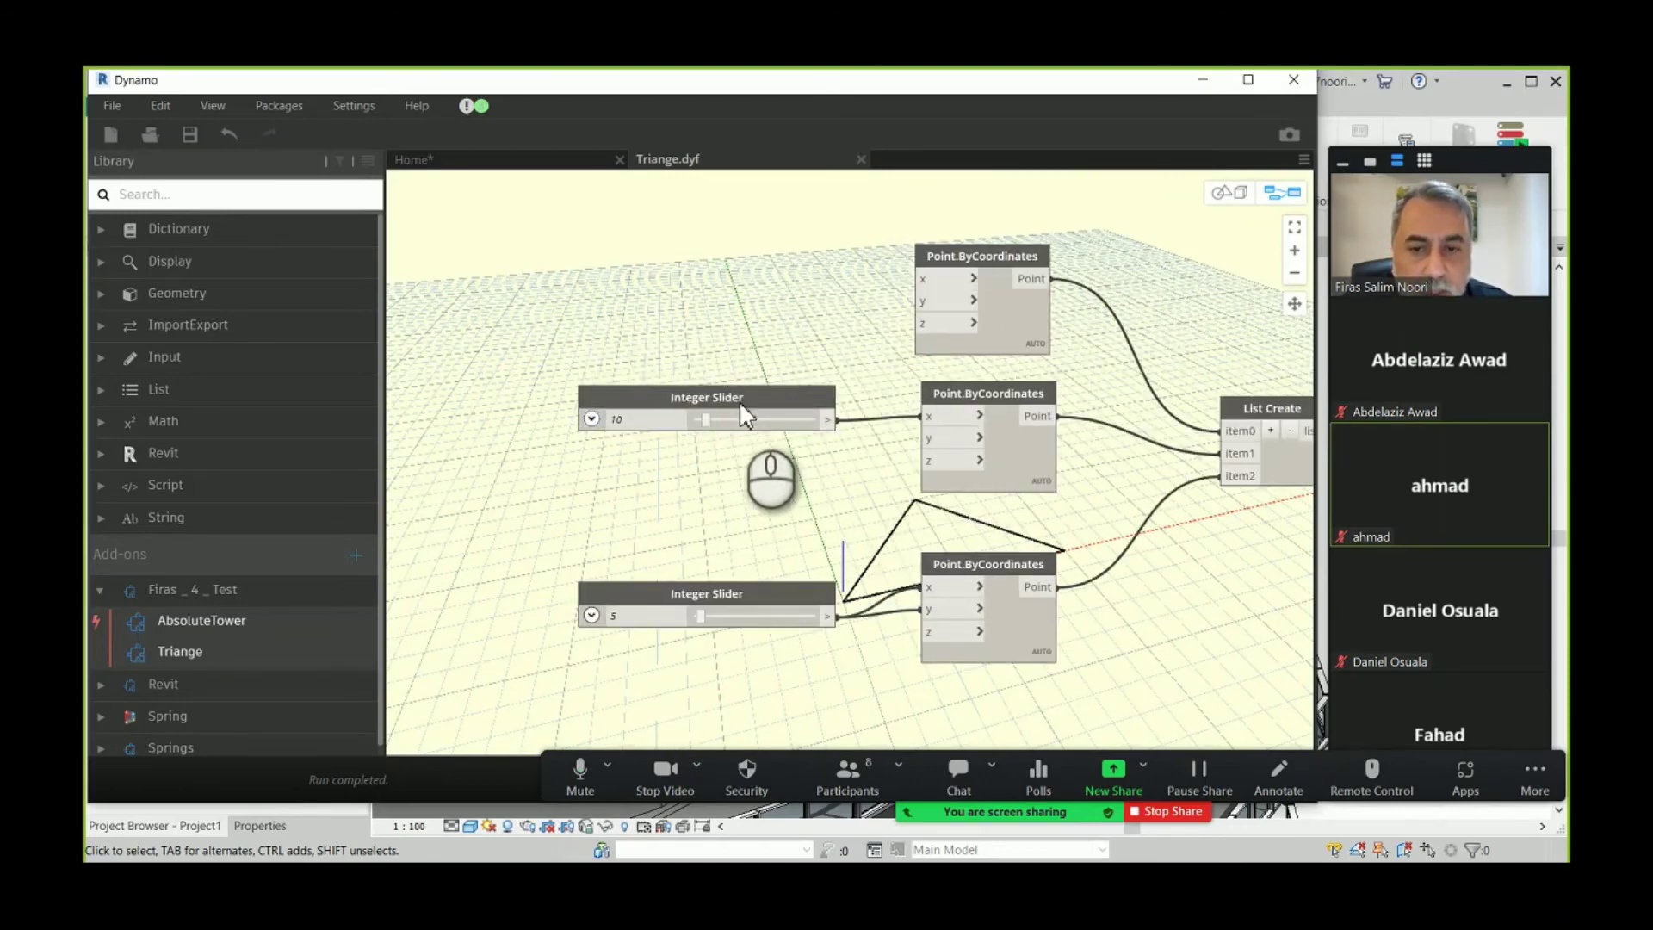
pyautogui.moveTo(742, 415); pyautogui.dragTo(577, 341)
pyautogui.moveTo(704, 613); pyautogui.dragTo(574, 582)
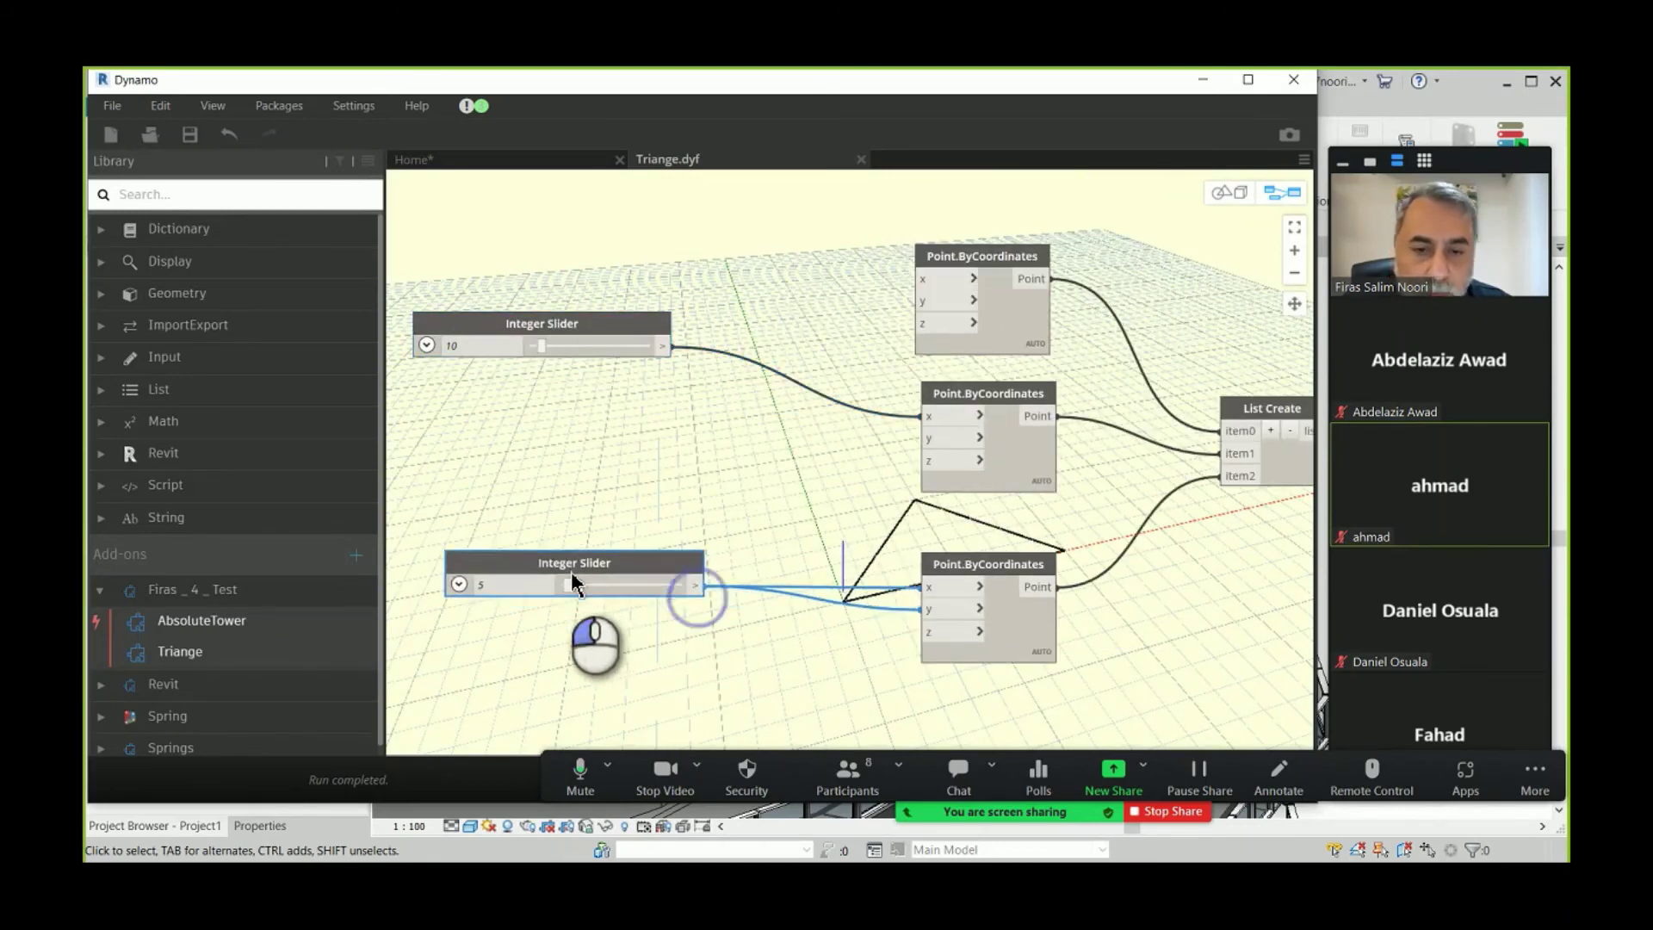
# - Add an Input node to the Triange graph and place it above the upper Integer Slider
pyautogui.scroll(-5, 748, 491)
pyautogui.scroll(5, 1265, 414)
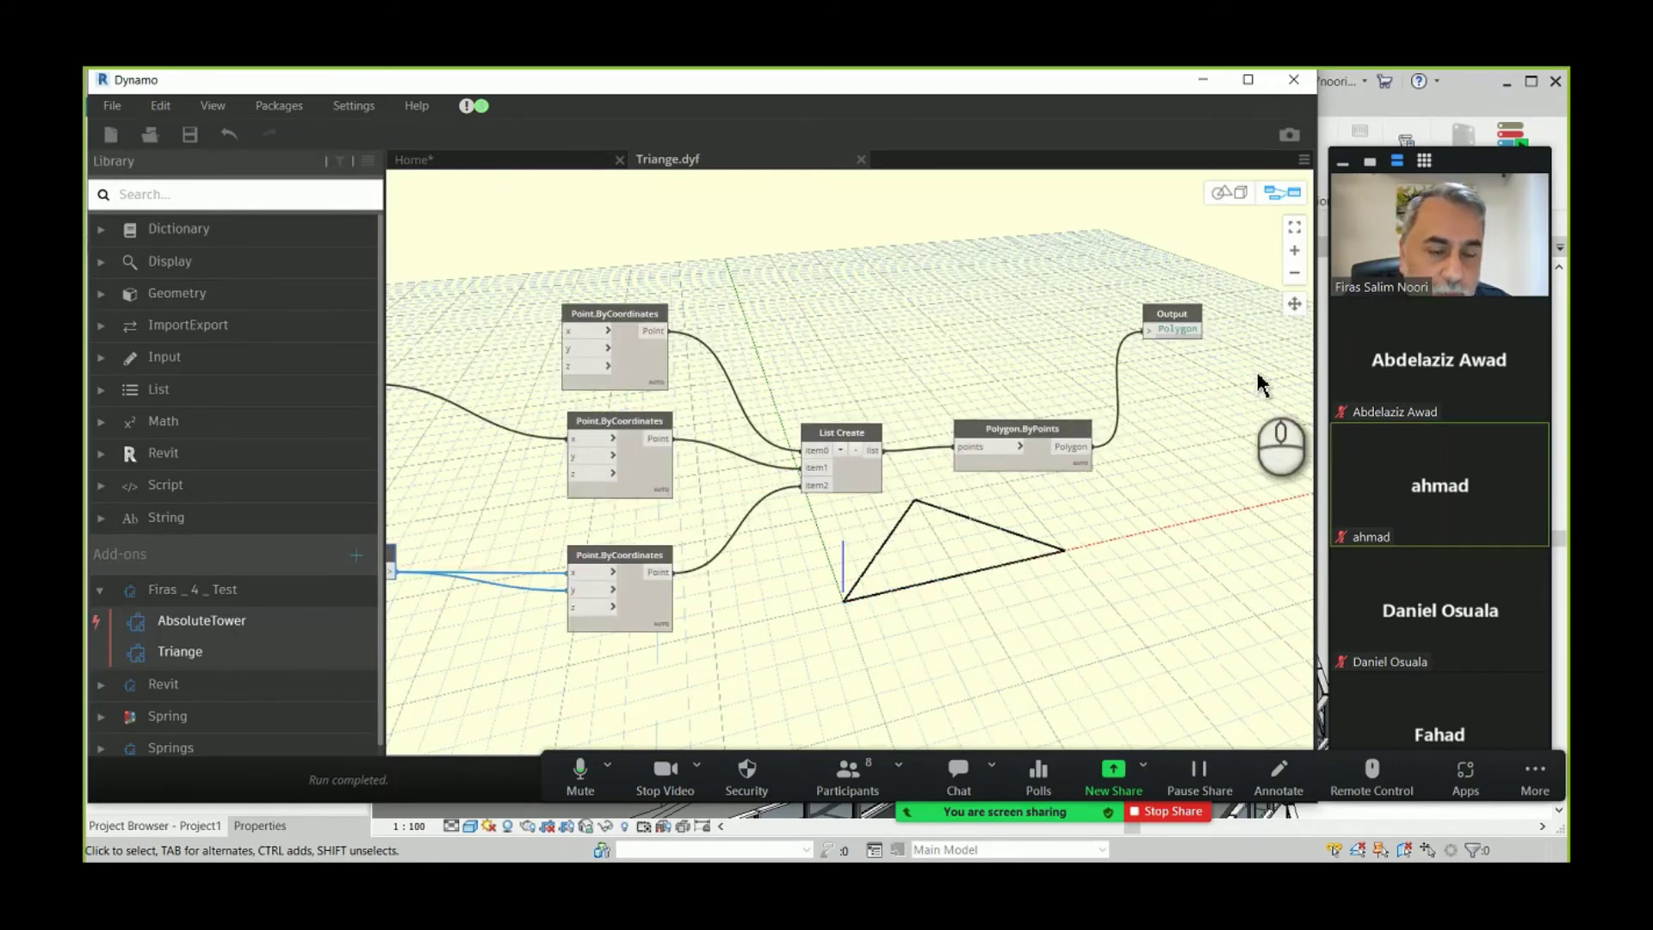
pyautogui.scroll(3, 1214, 349)
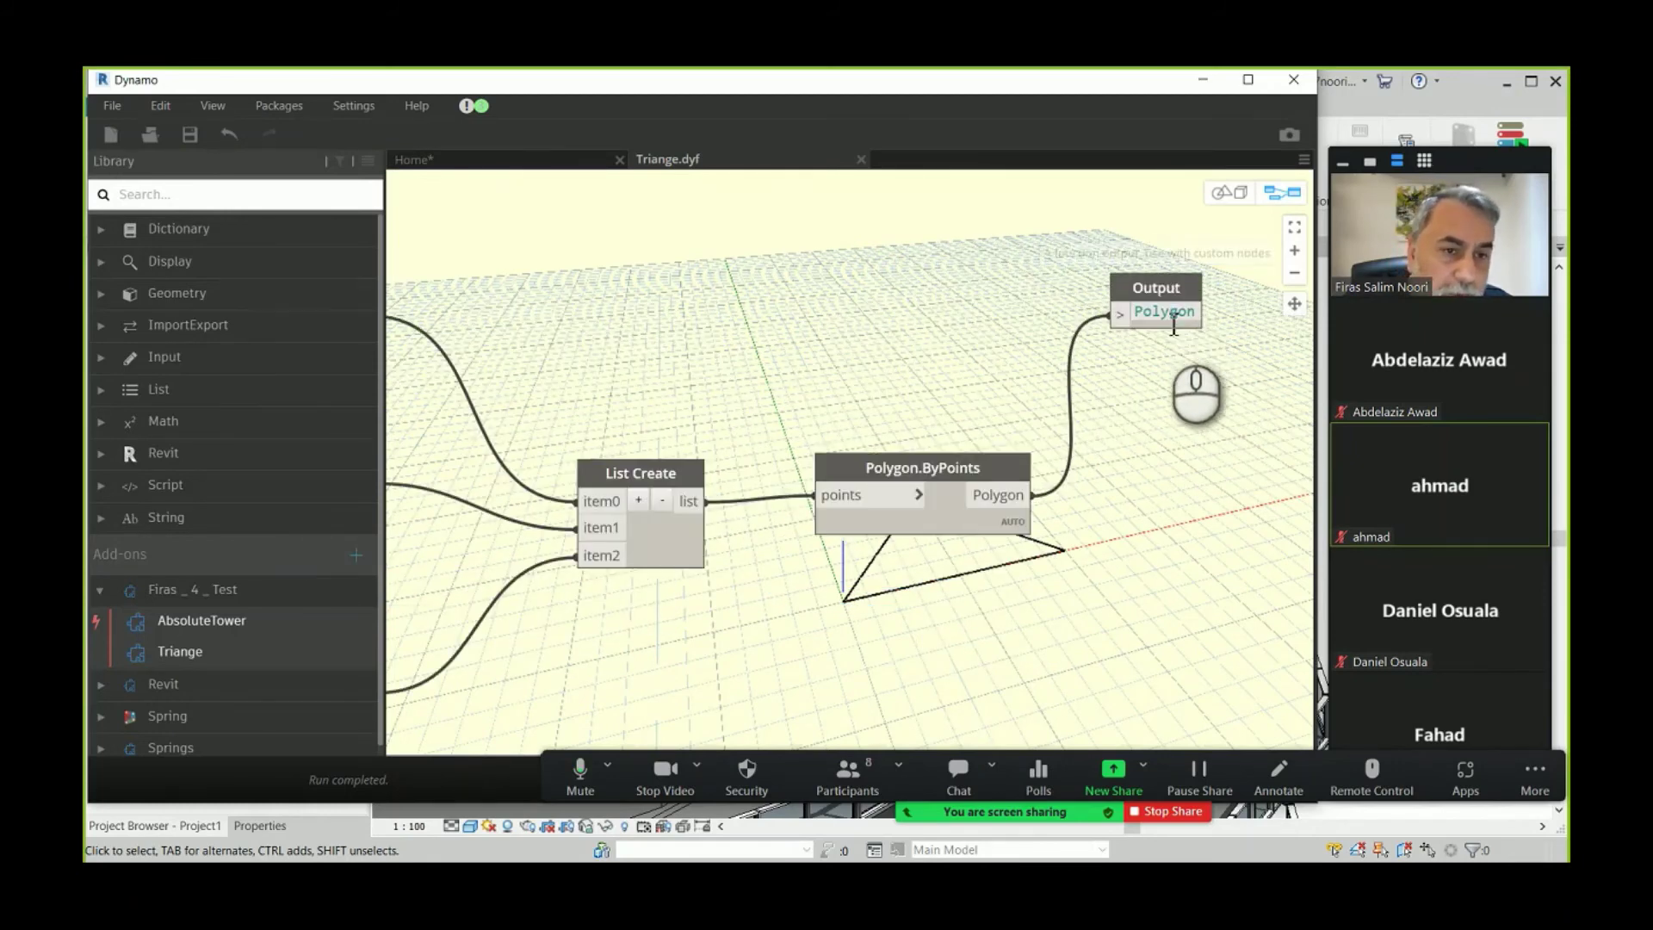
pyautogui.scroll(-2, 1170, 325)
pyautogui.moveTo(751, 336); pyautogui.dragTo(981, 323, button='middle')
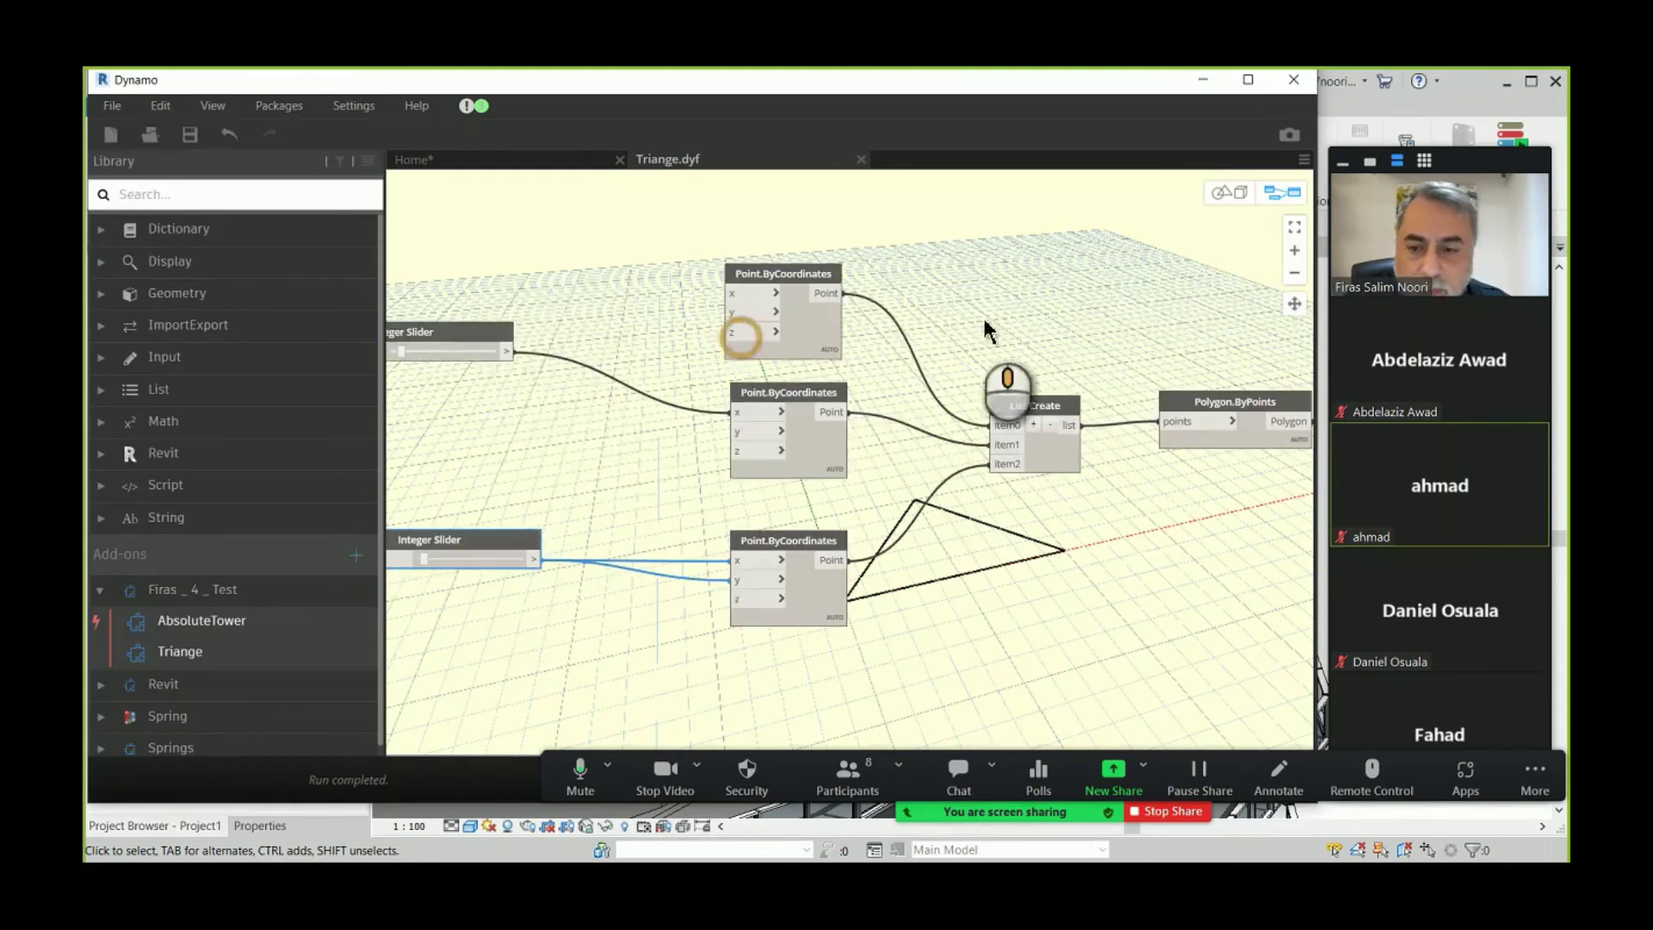
pyautogui.moveTo(532, 314); pyautogui.dragTo(619, 331, button='middle')
pyautogui.scroll(2, 499, 368)
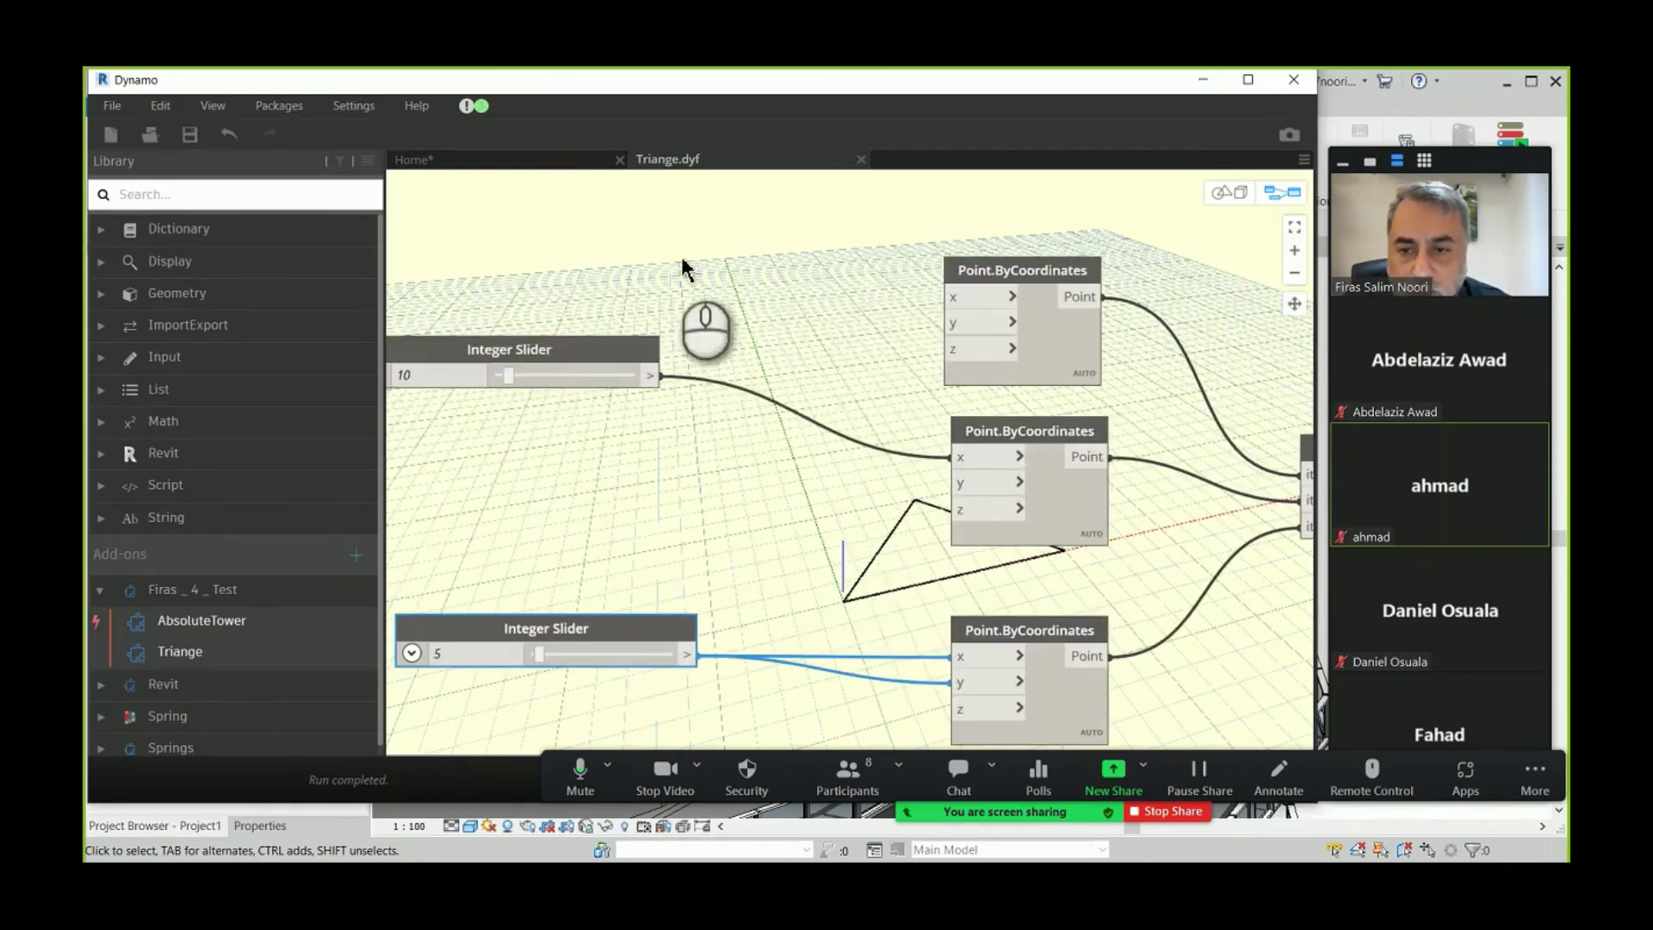
pyautogui.rightClick(685, 241)
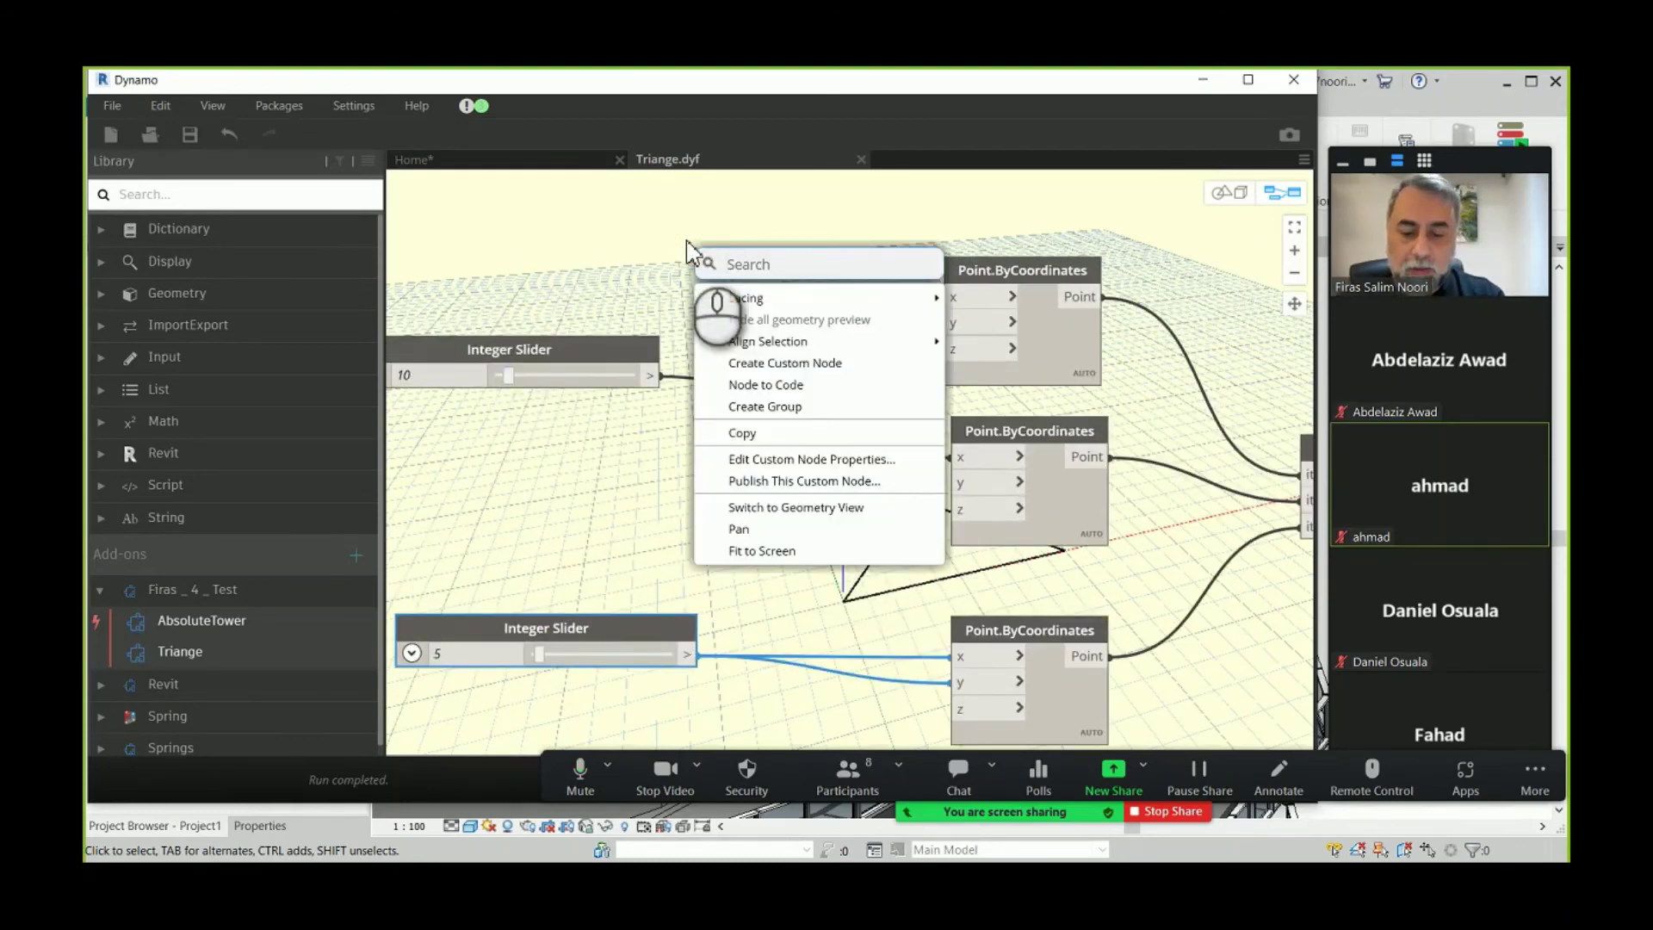
pyautogui.write('Input')
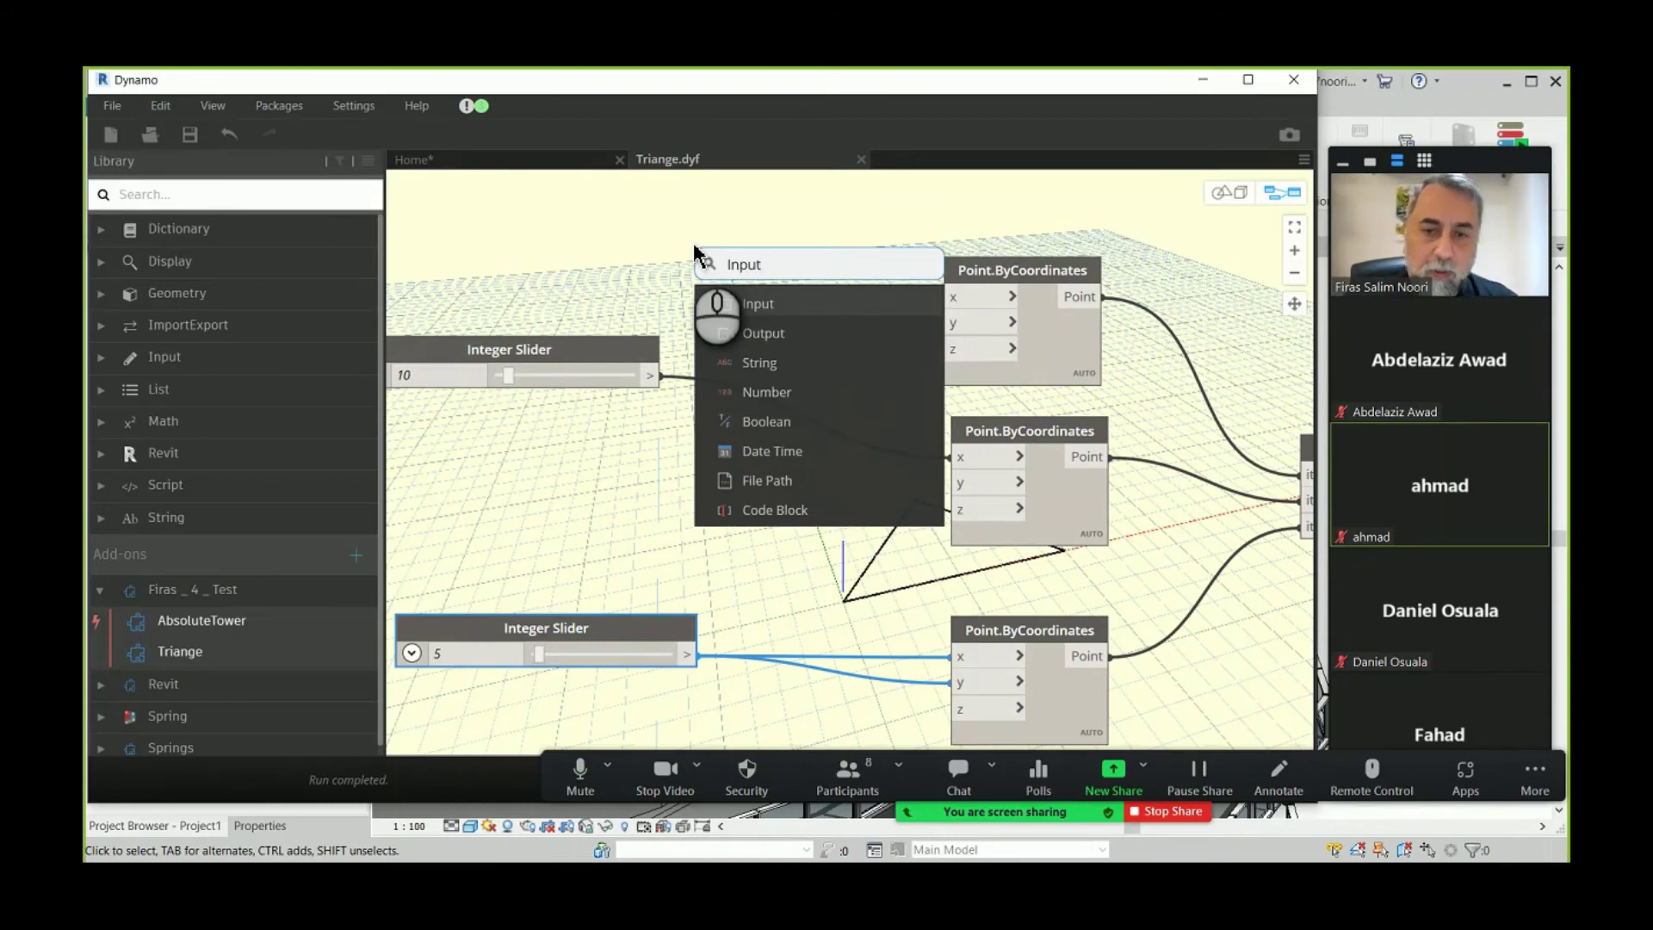
pyautogui.click(708, 303)
pyautogui.moveTo(796, 334); pyautogui.dragTo(746, 255)
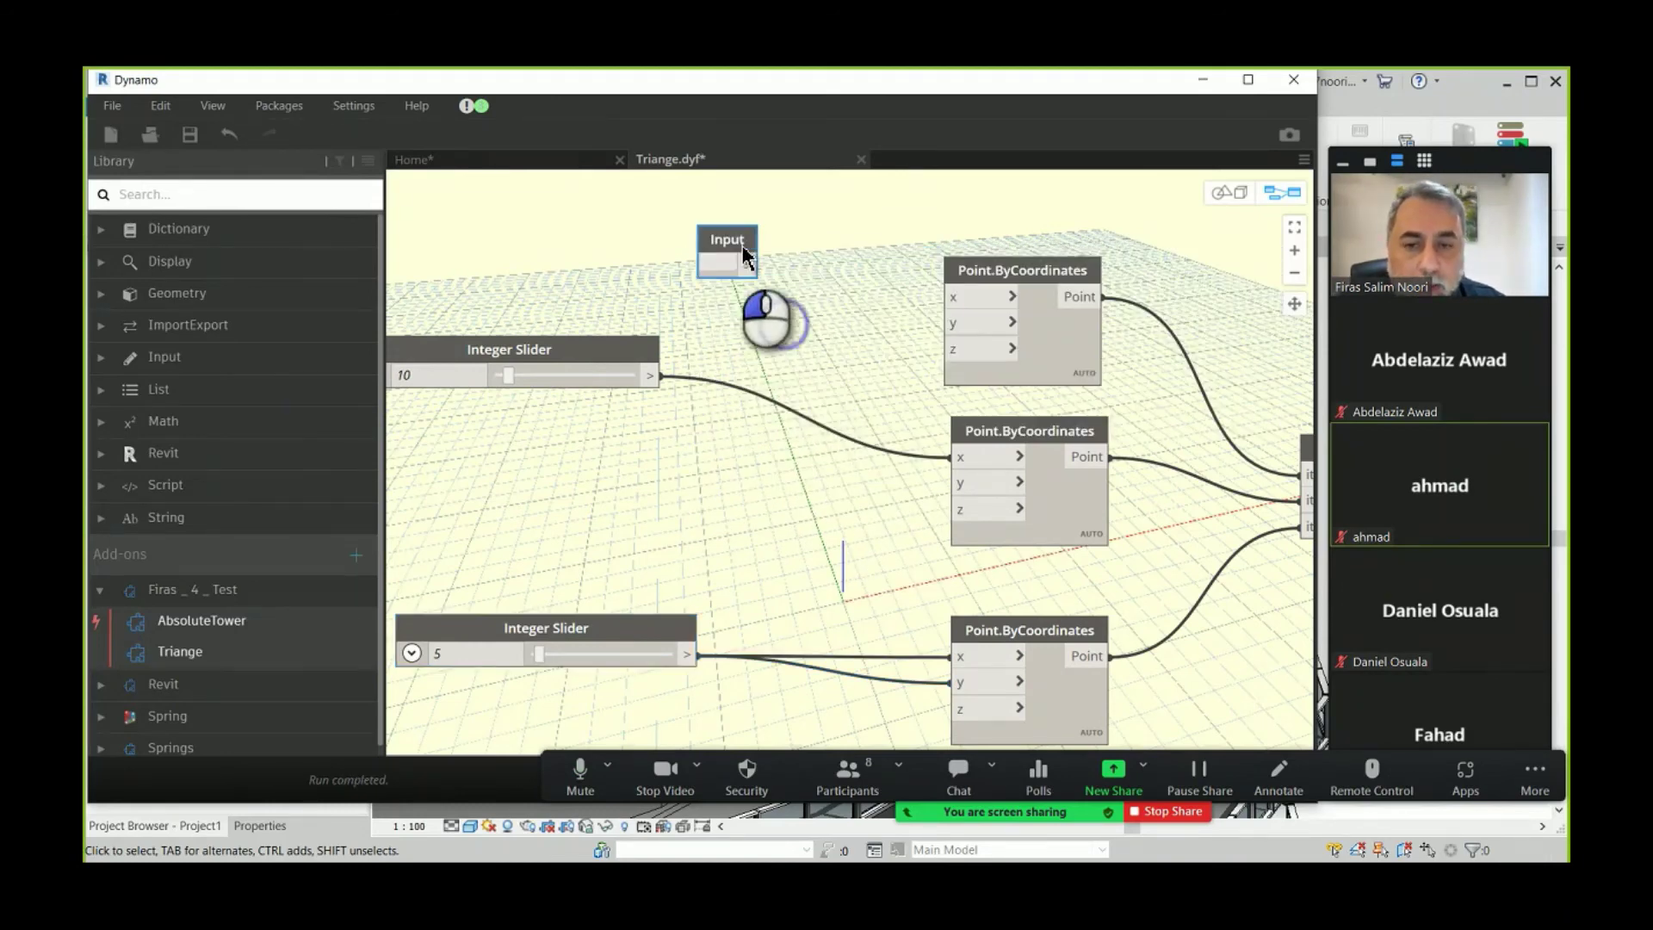
# - Define the new Input node as X=10
pyautogui.moveTo(736, 262); pyautogui.dragTo(856, 286, button='middle')
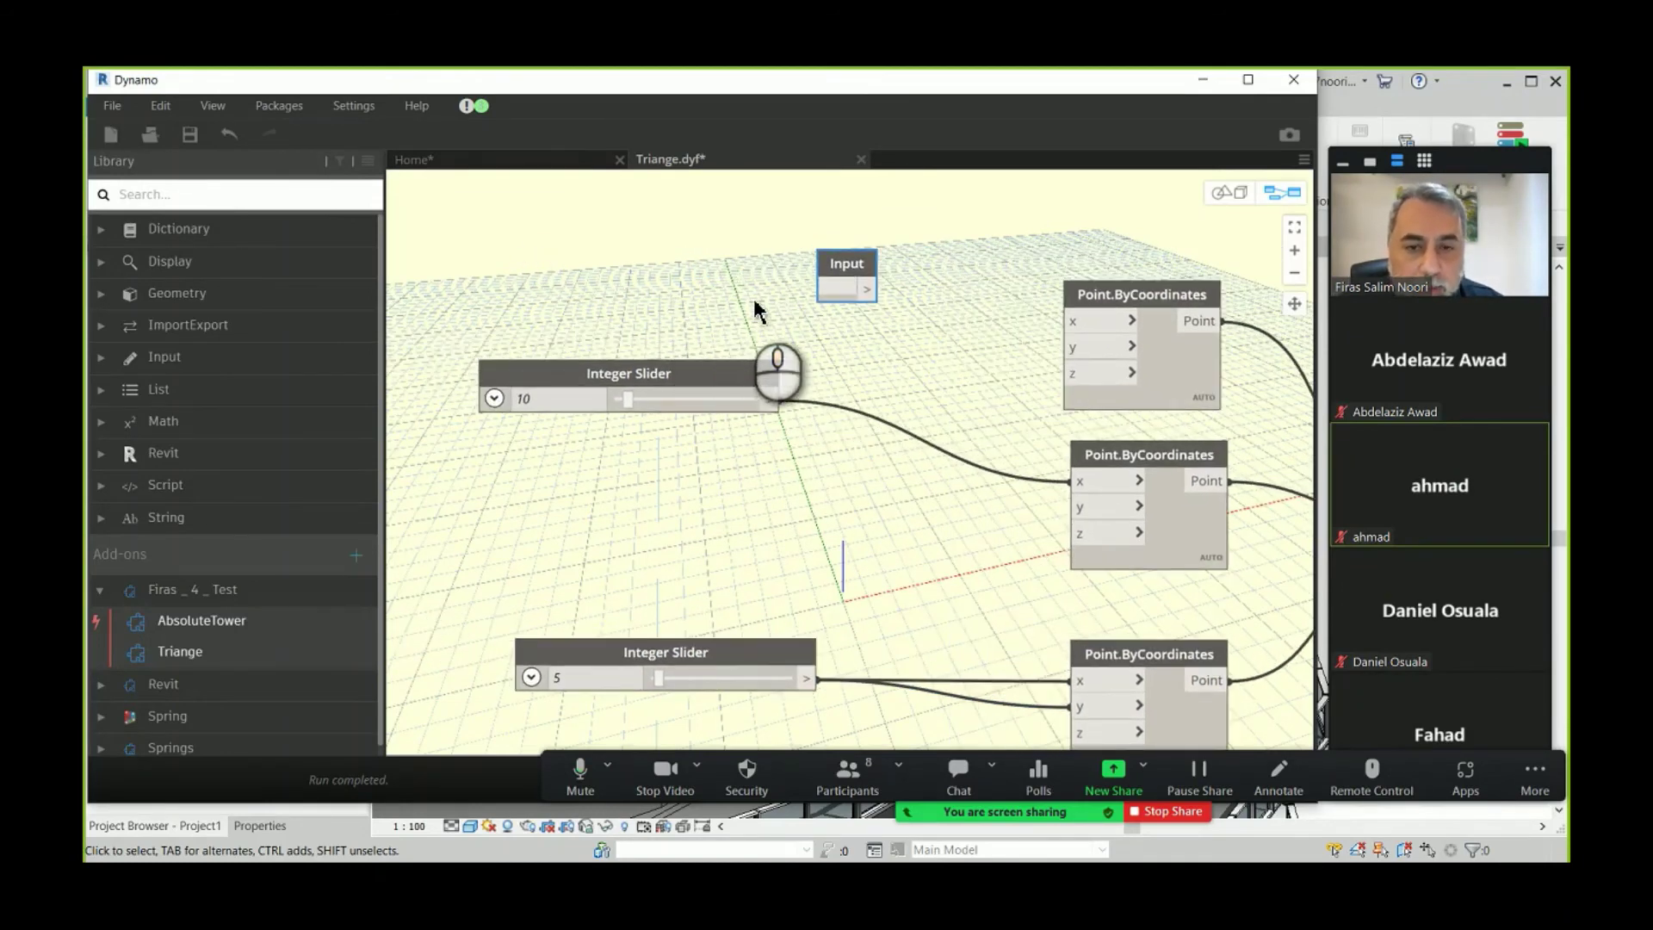
pyautogui.click(831, 291)
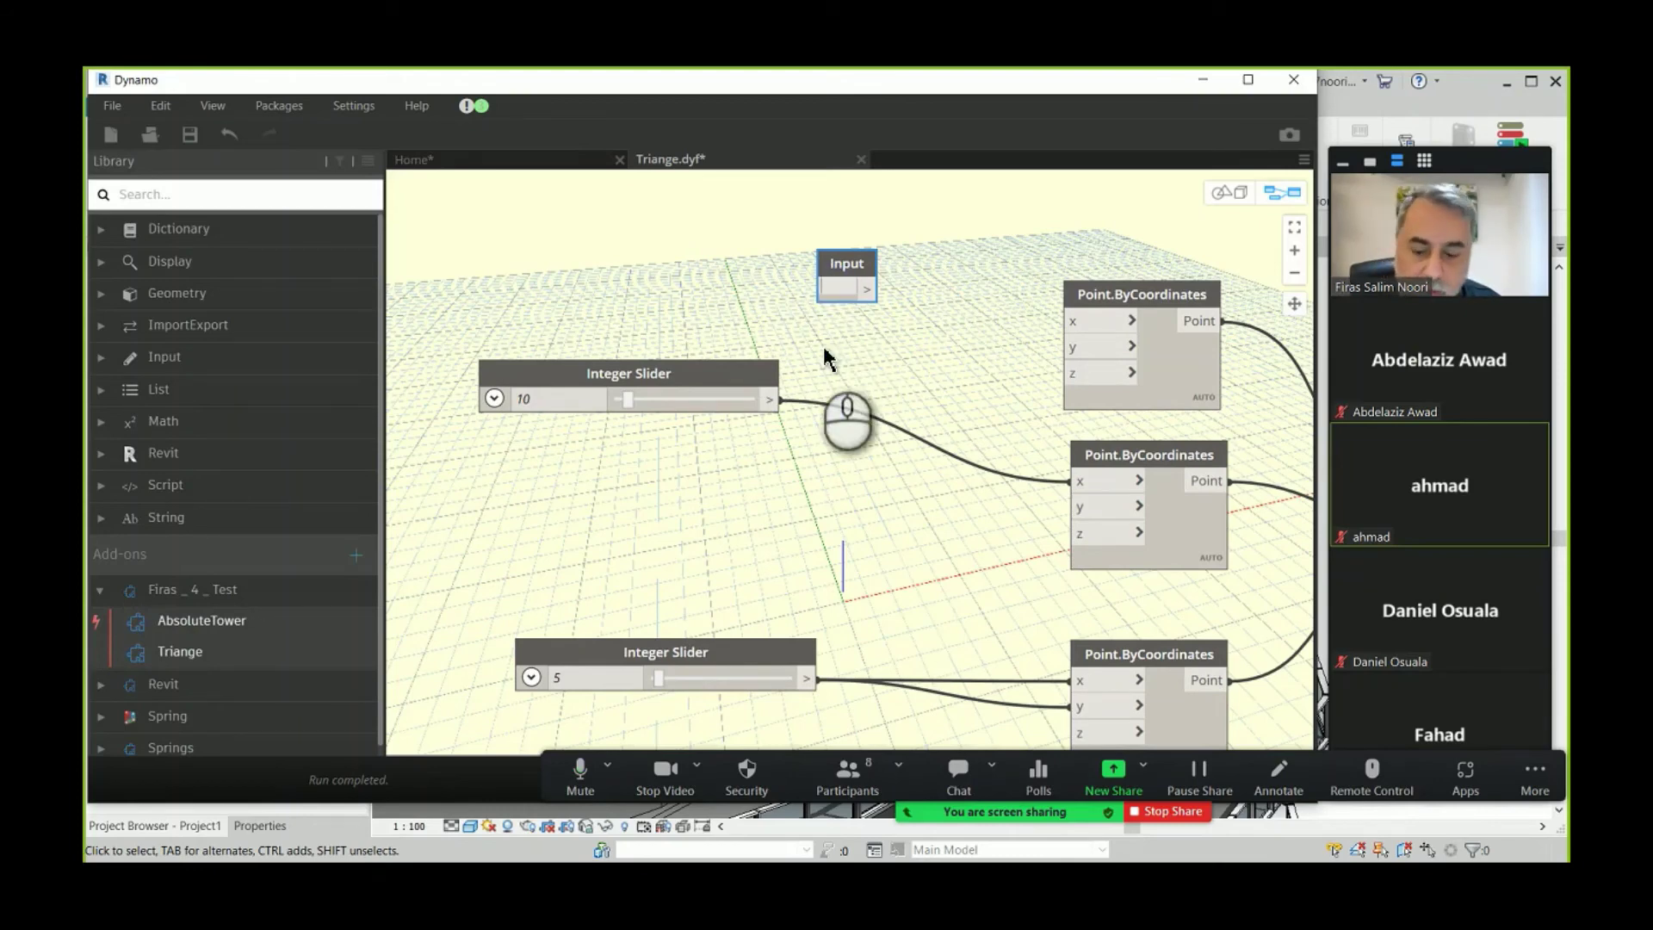
pyautogui.write('X')
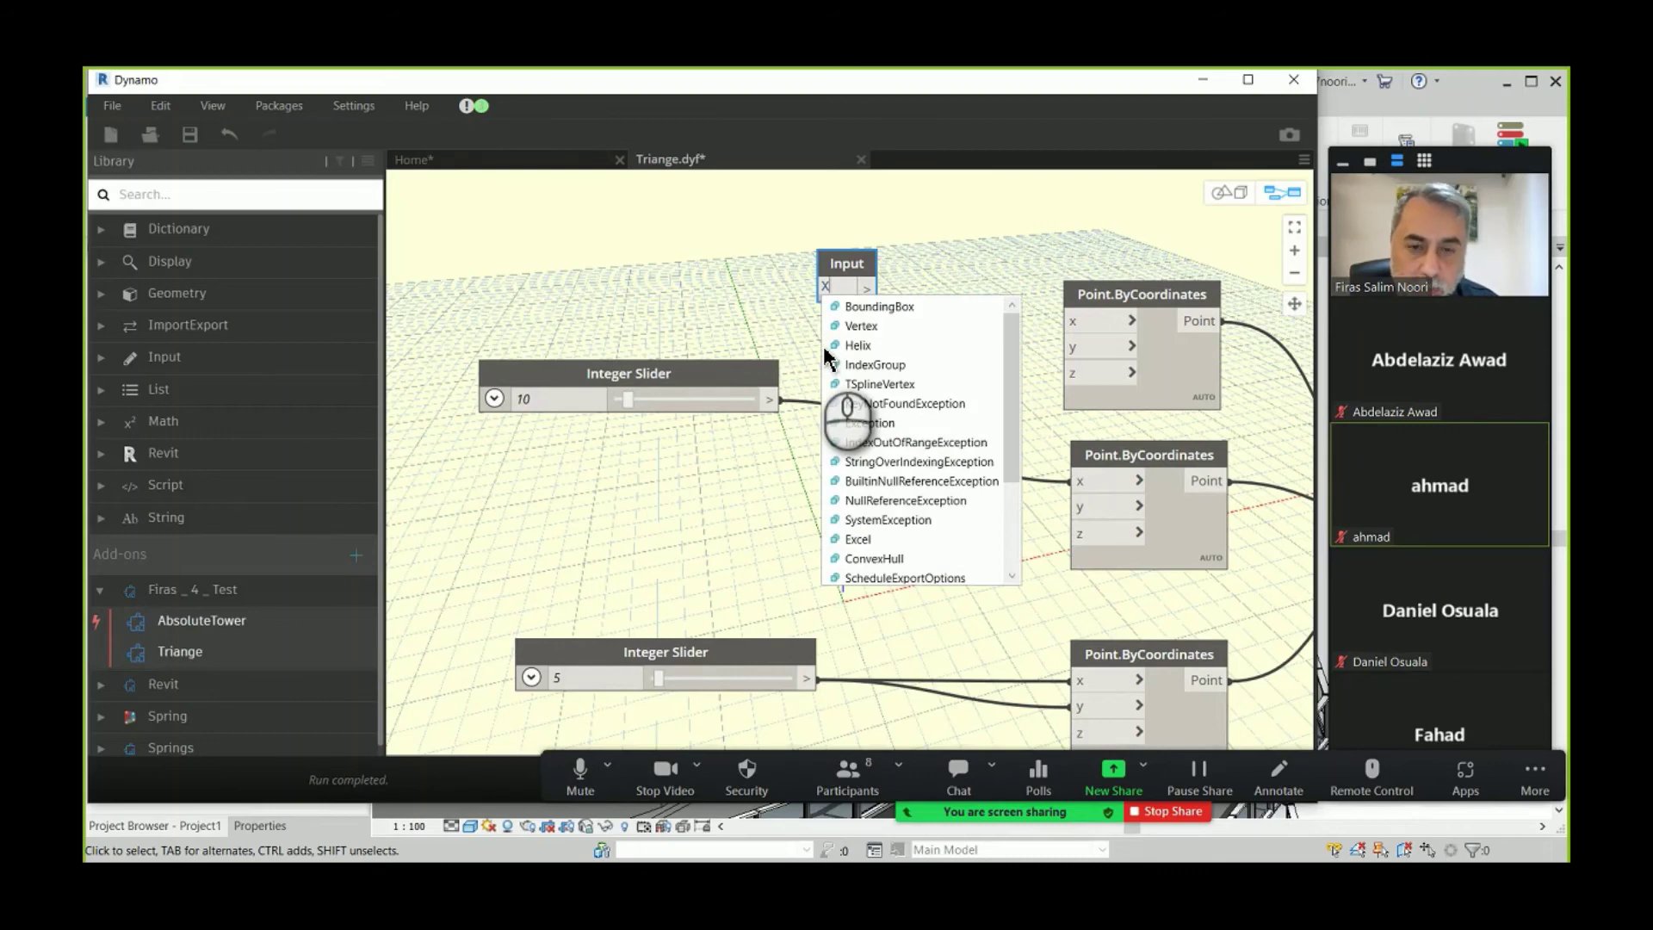
pyautogui.write('=10')
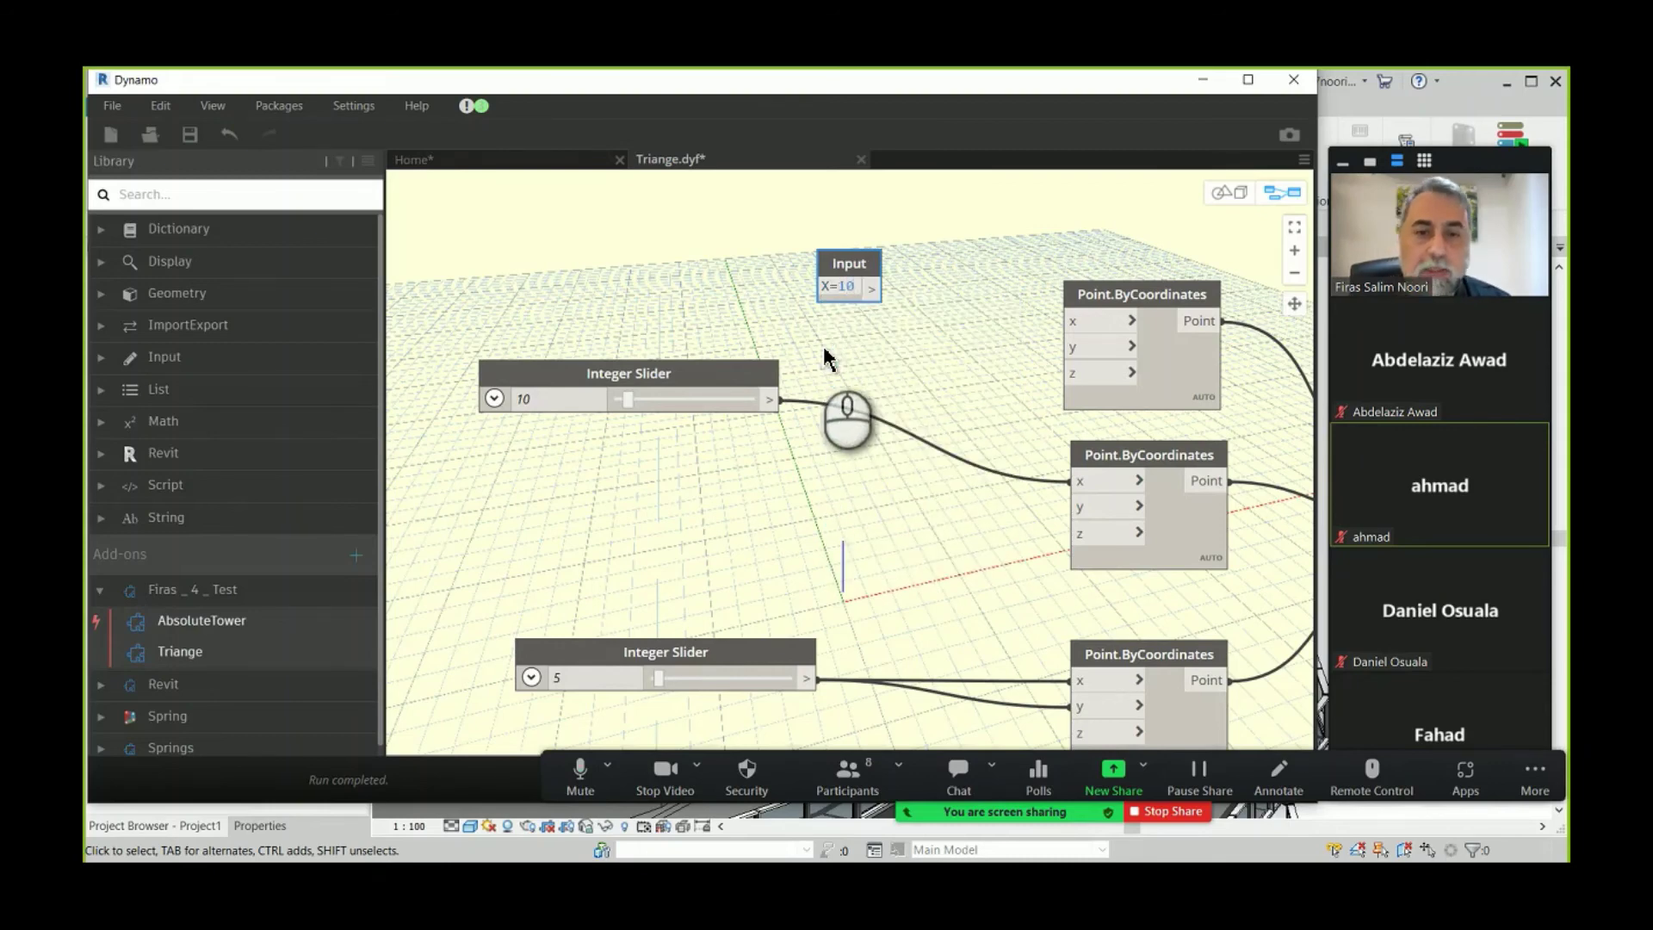
# - Connect the X input to x of the second Point.ByCoordinates node and delete the Integer Slider it replaces
pyautogui.click(872, 289)
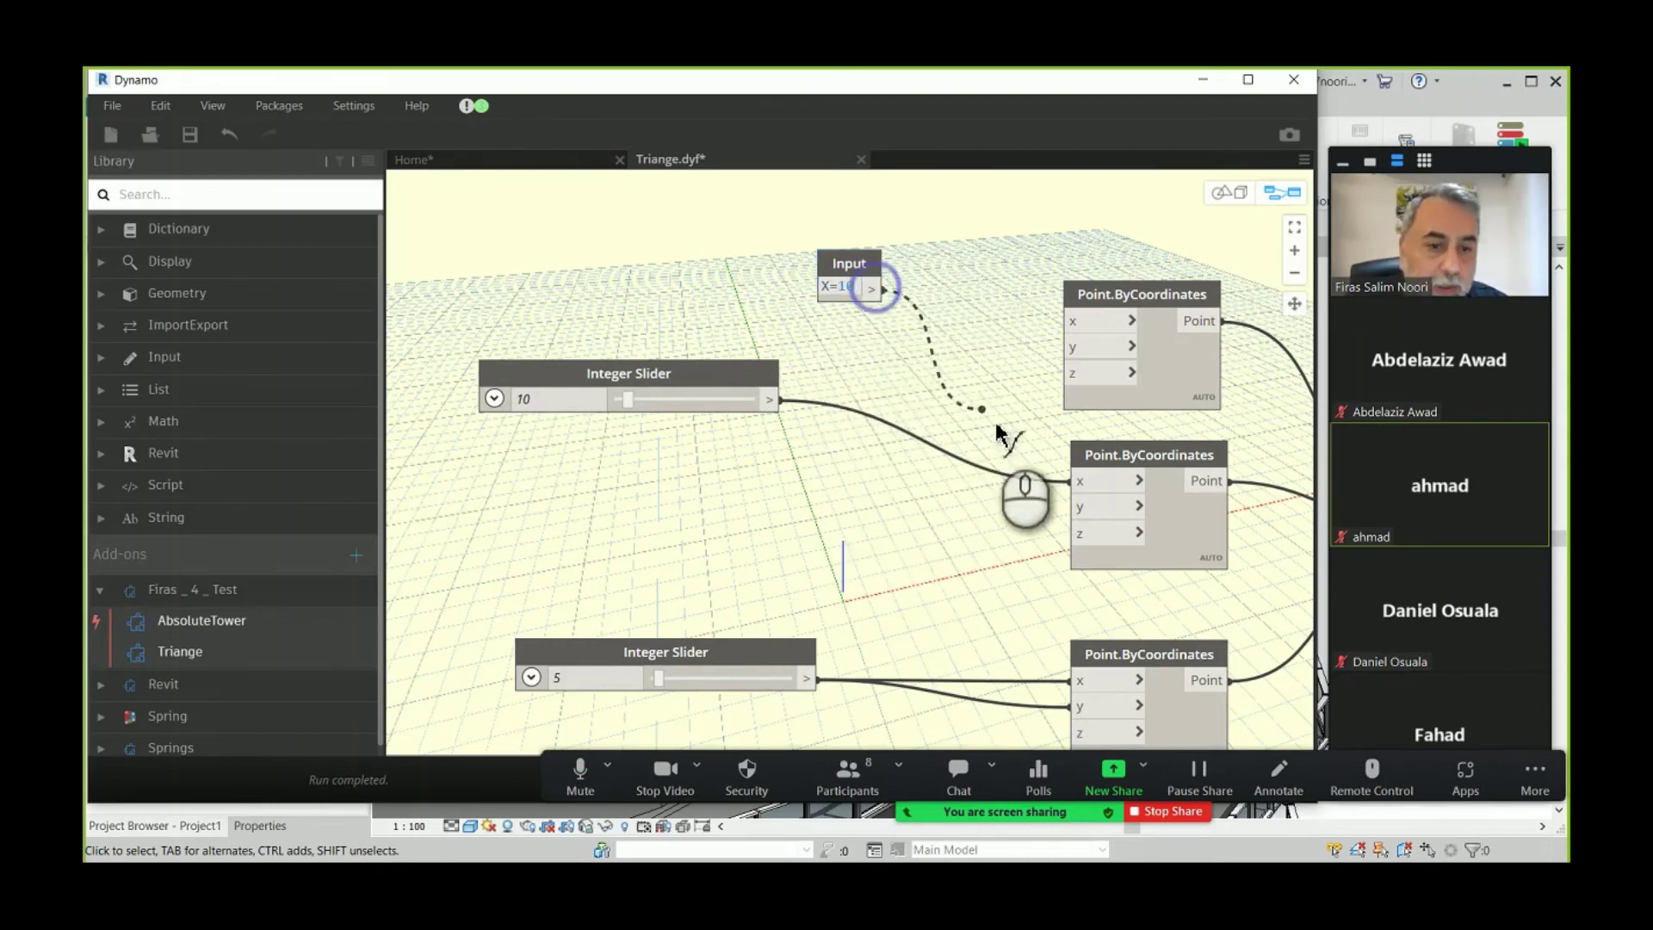
pyautogui.click(1076, 489)
pyautogui.press('Delete')
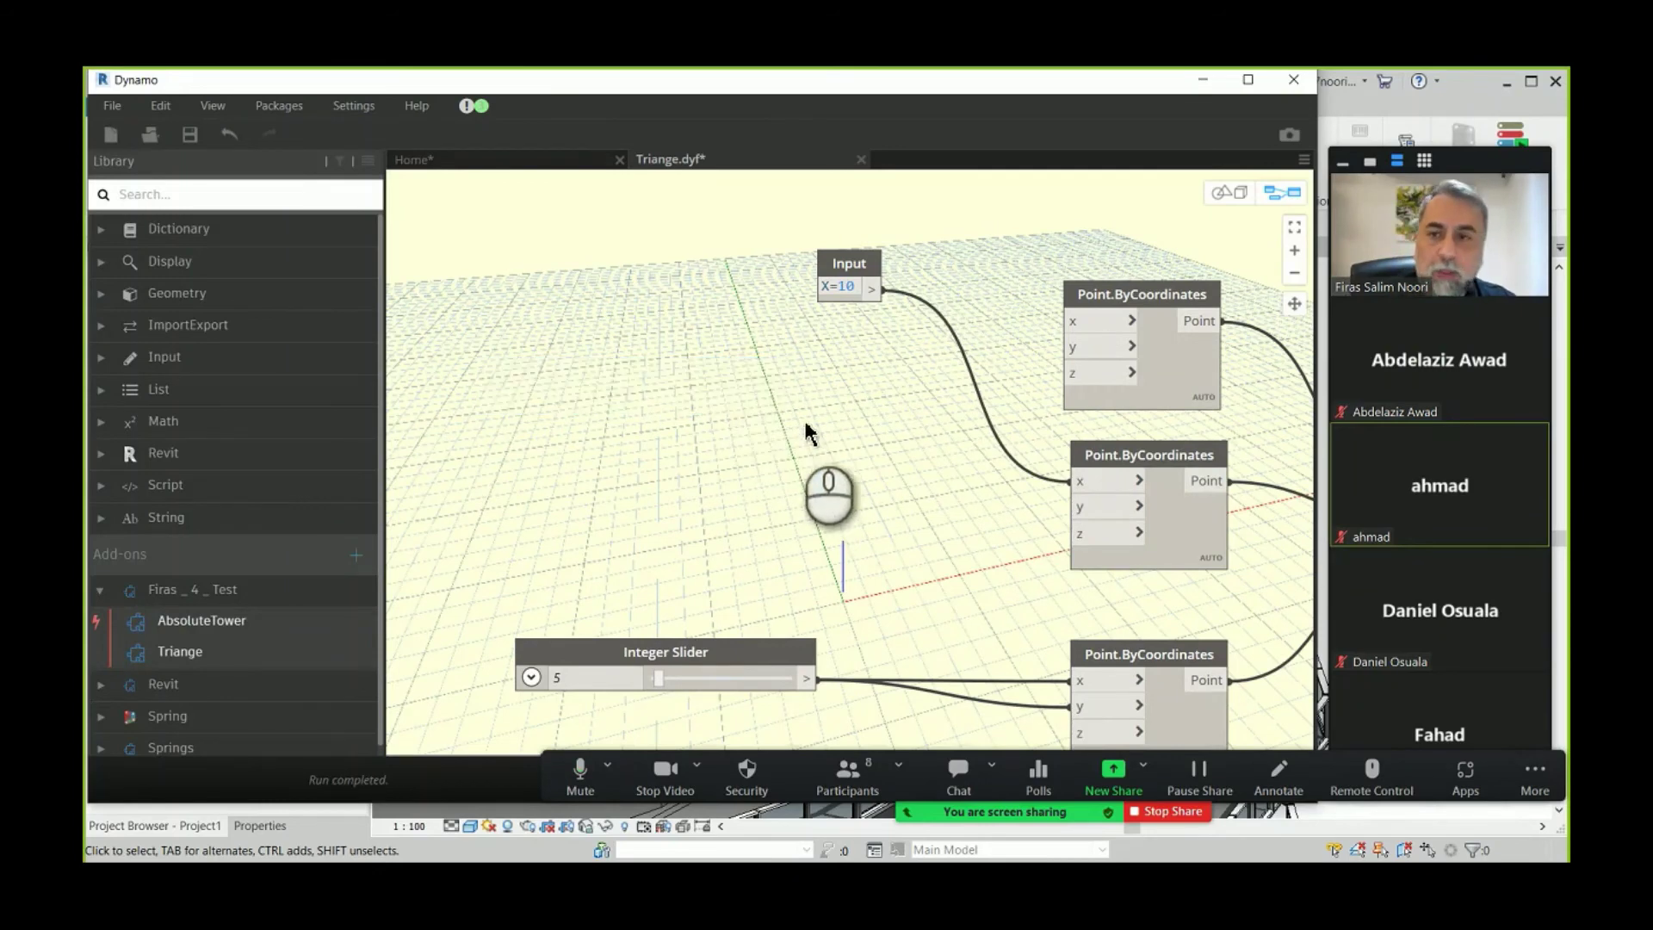
# - Save the Triange custom node with its X input and close its workspace
pyautogui.click(190, 134)
pyautogui.click(861, 159)
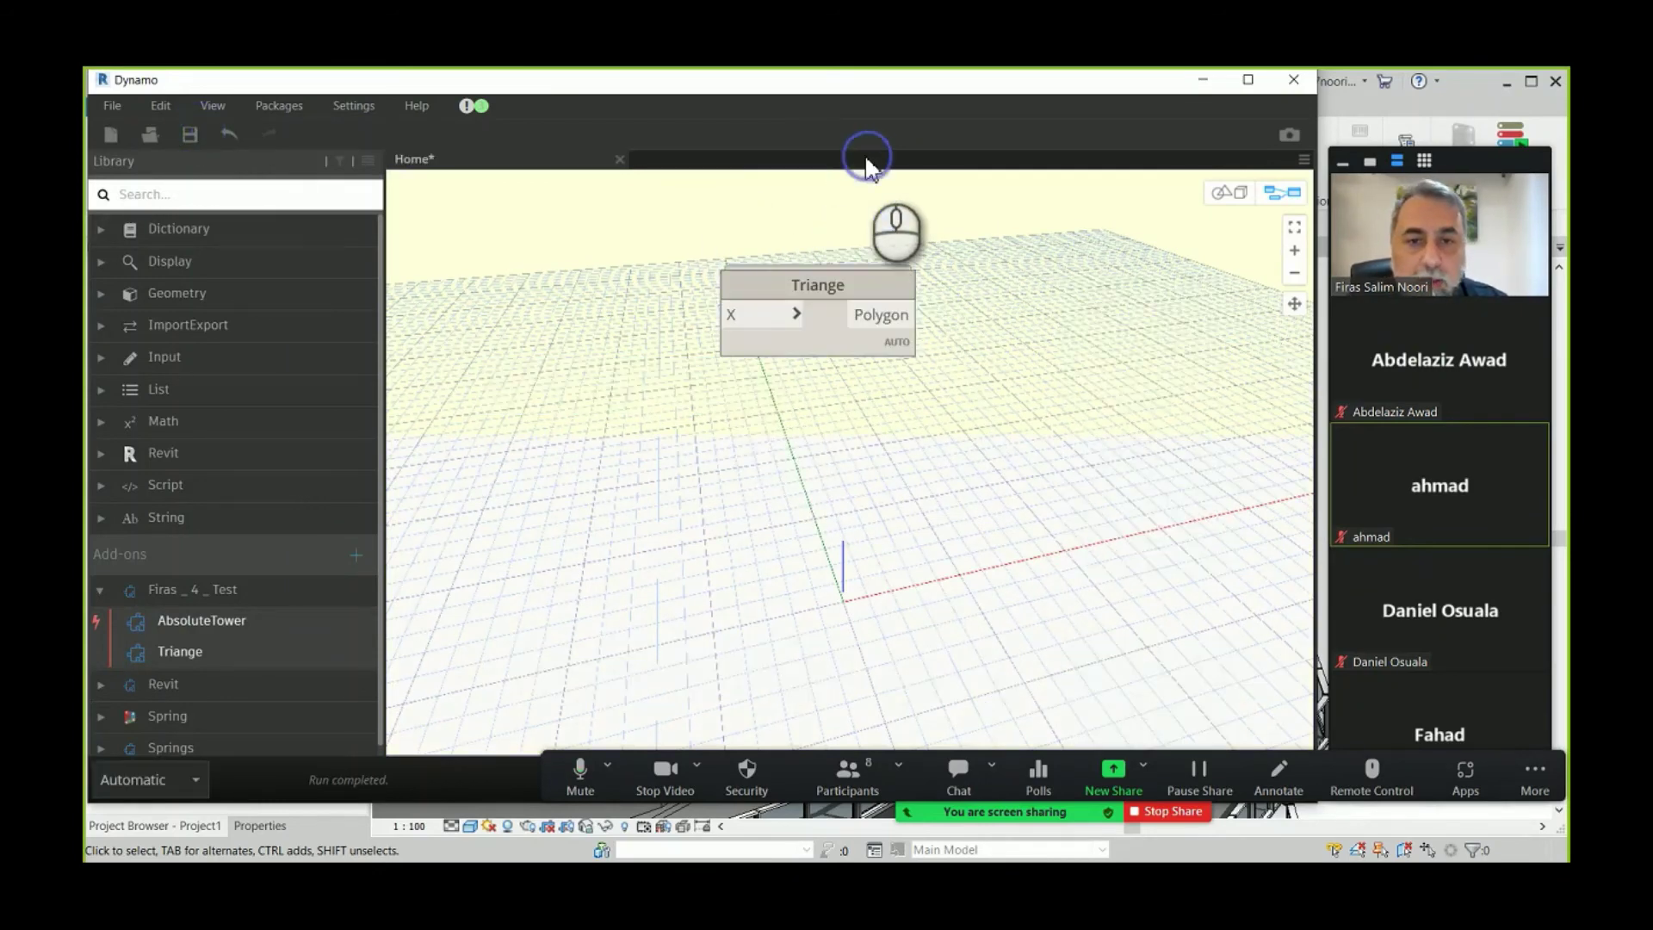
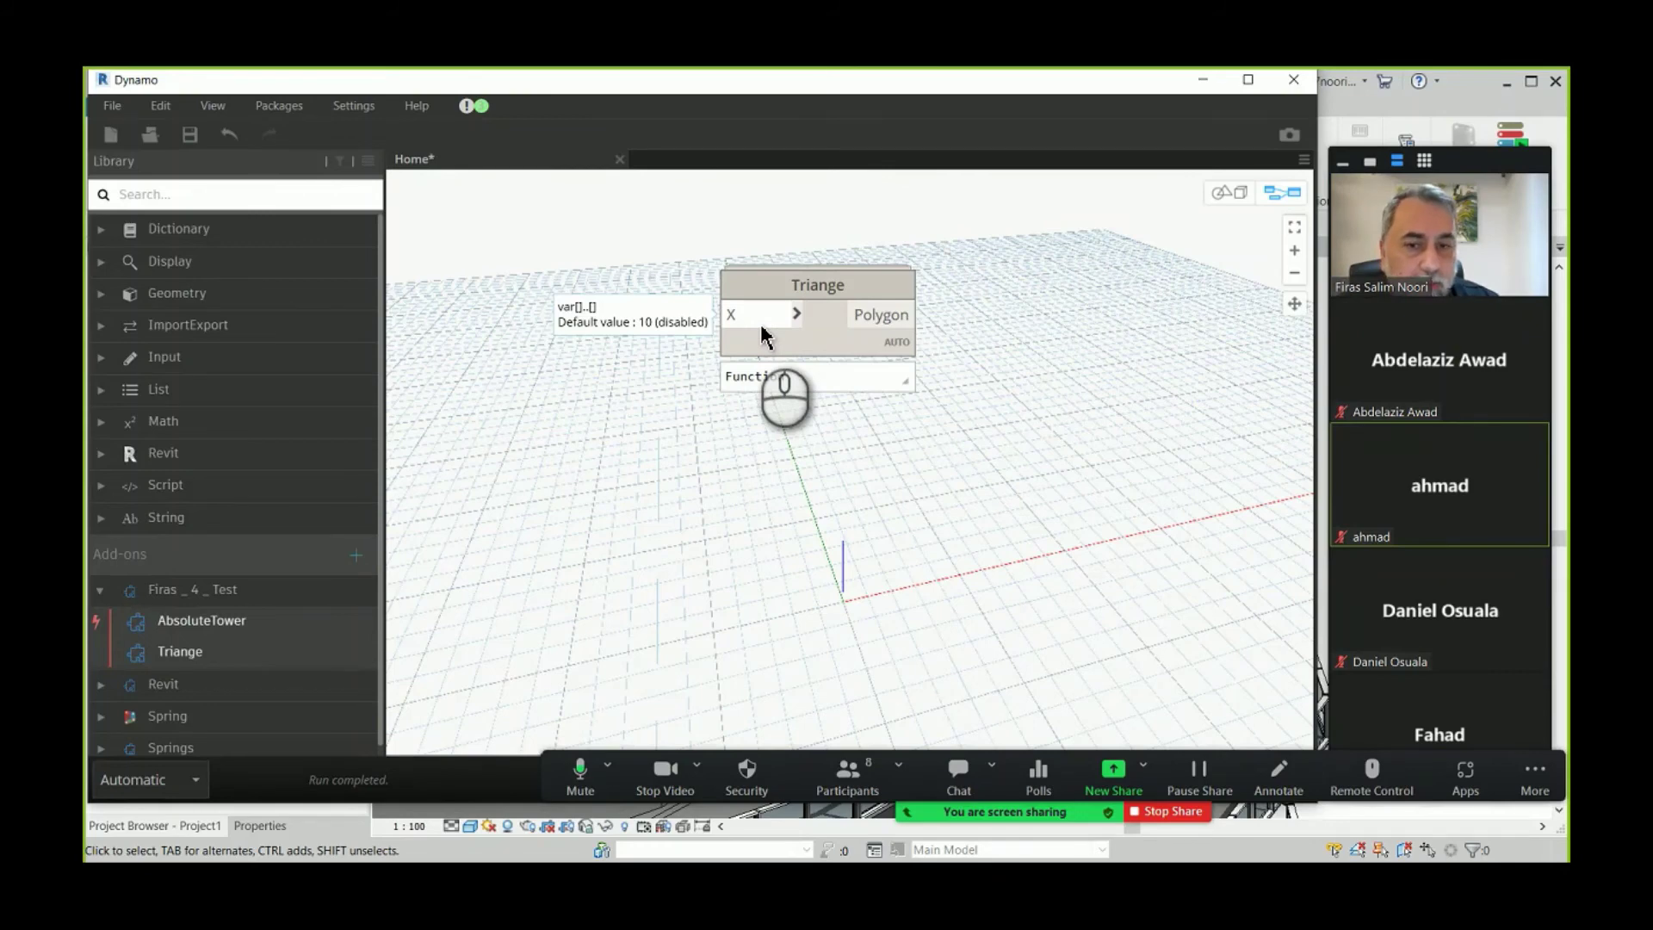
# - Reopen the Triange custom node definition for editing
pyautogui.doubleClick(831, 343)
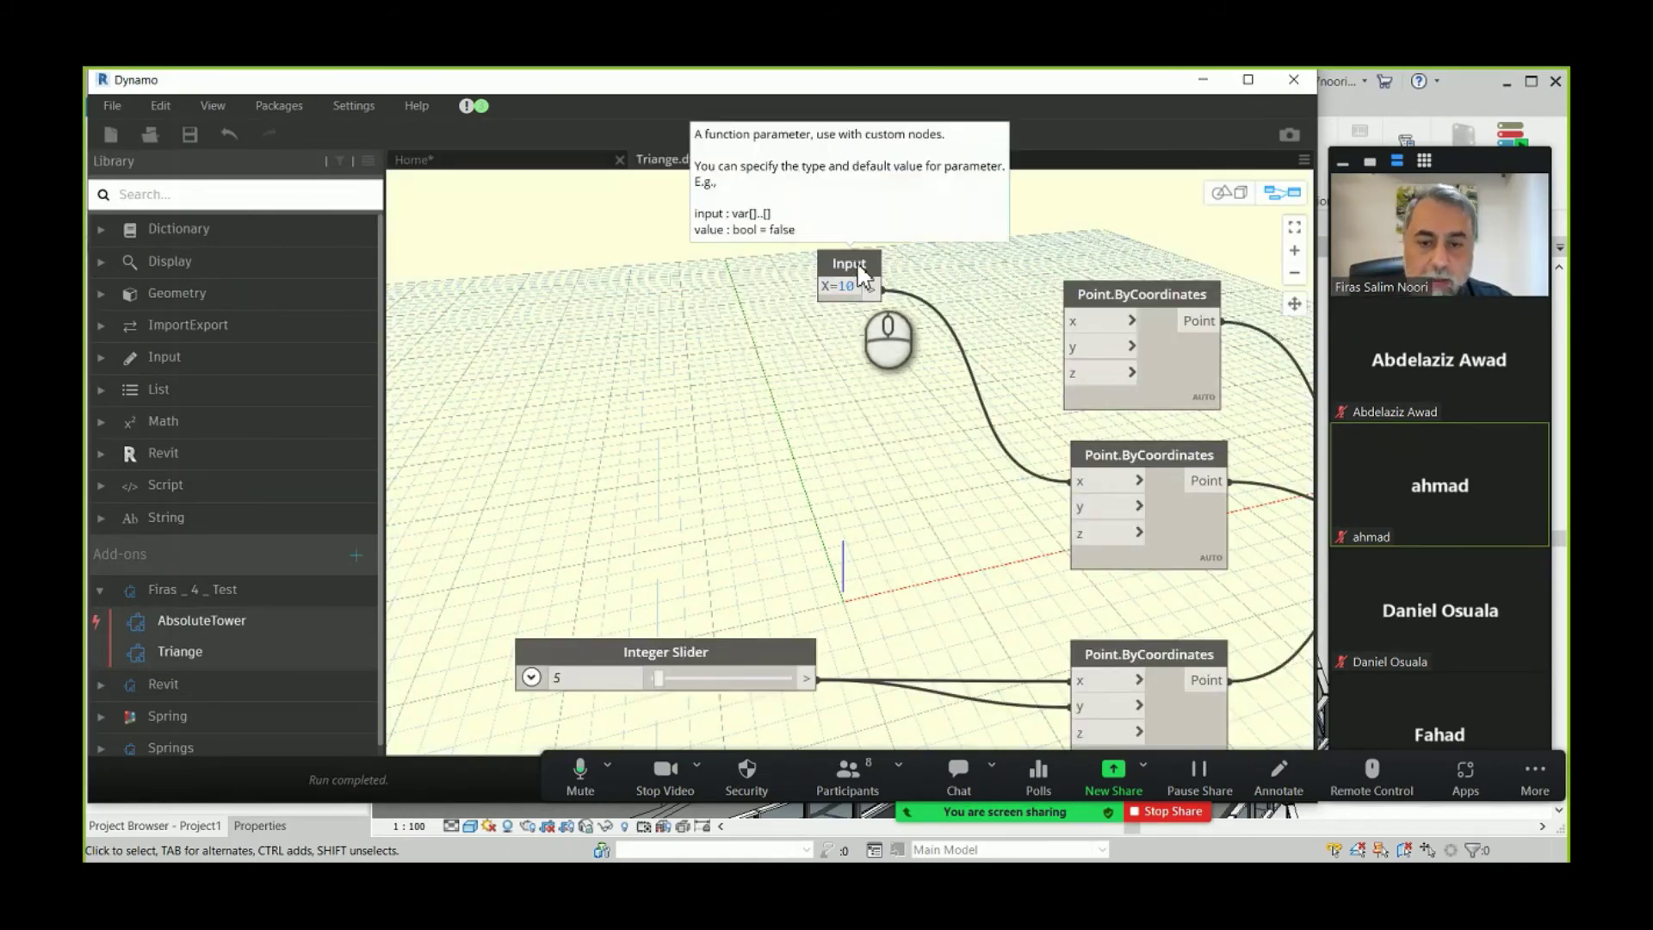
pyautogui.scroll(-4, 763, 421)
pyautogui.scroll(1, 764, 333)
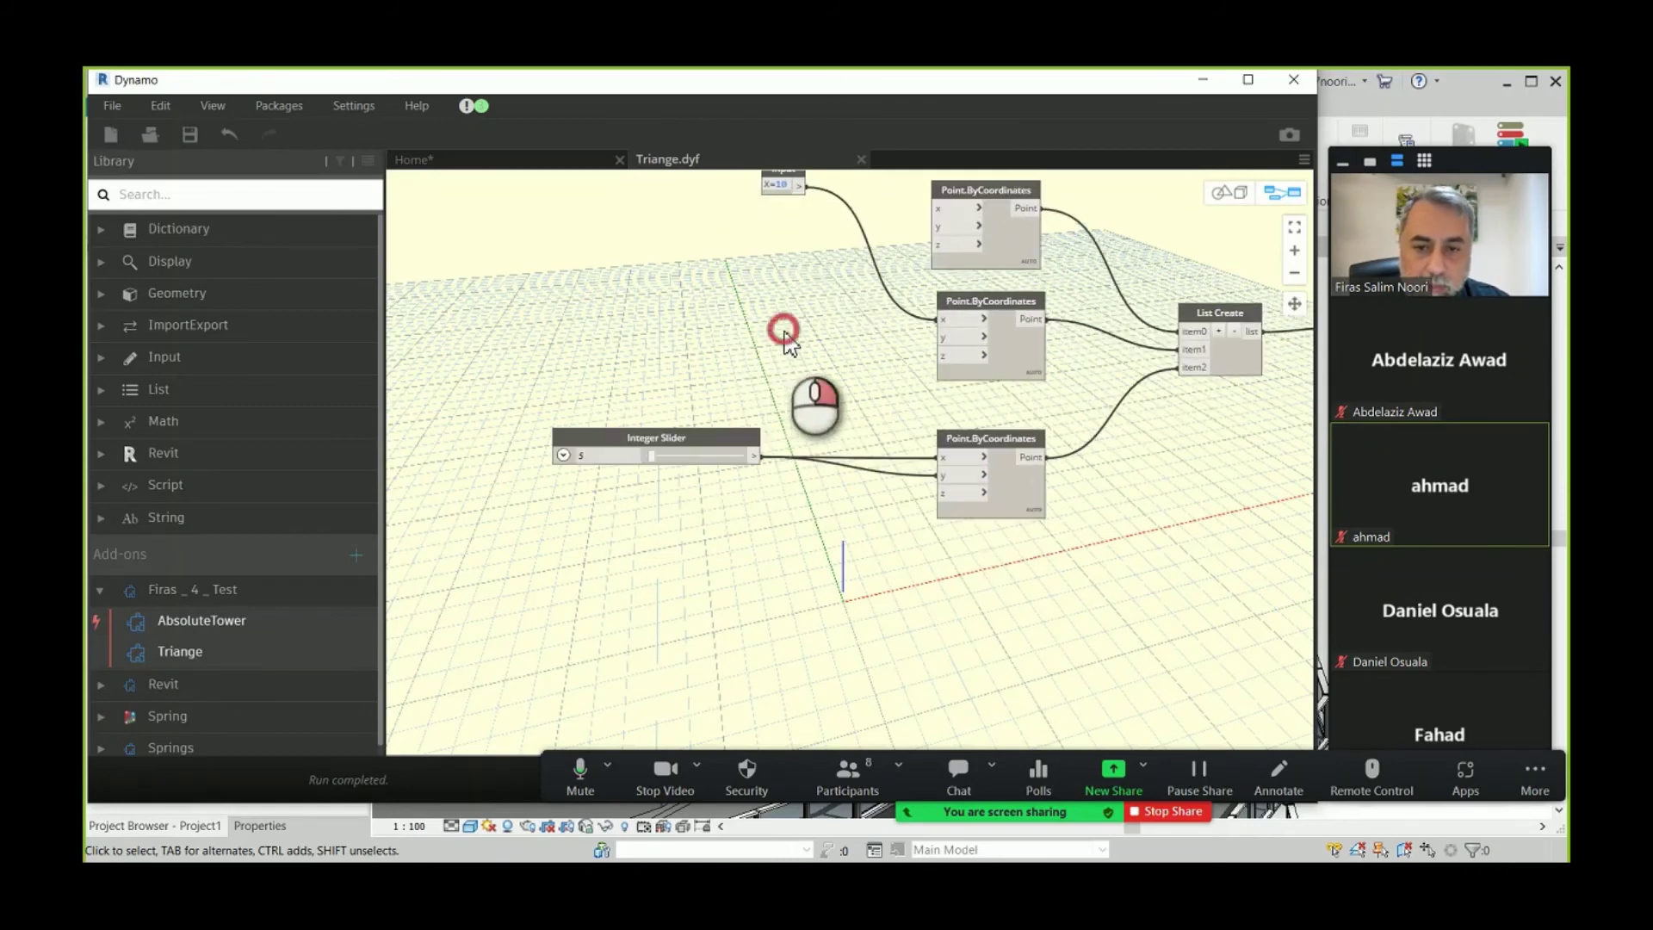
pyautogui.rightClick(785, 341)
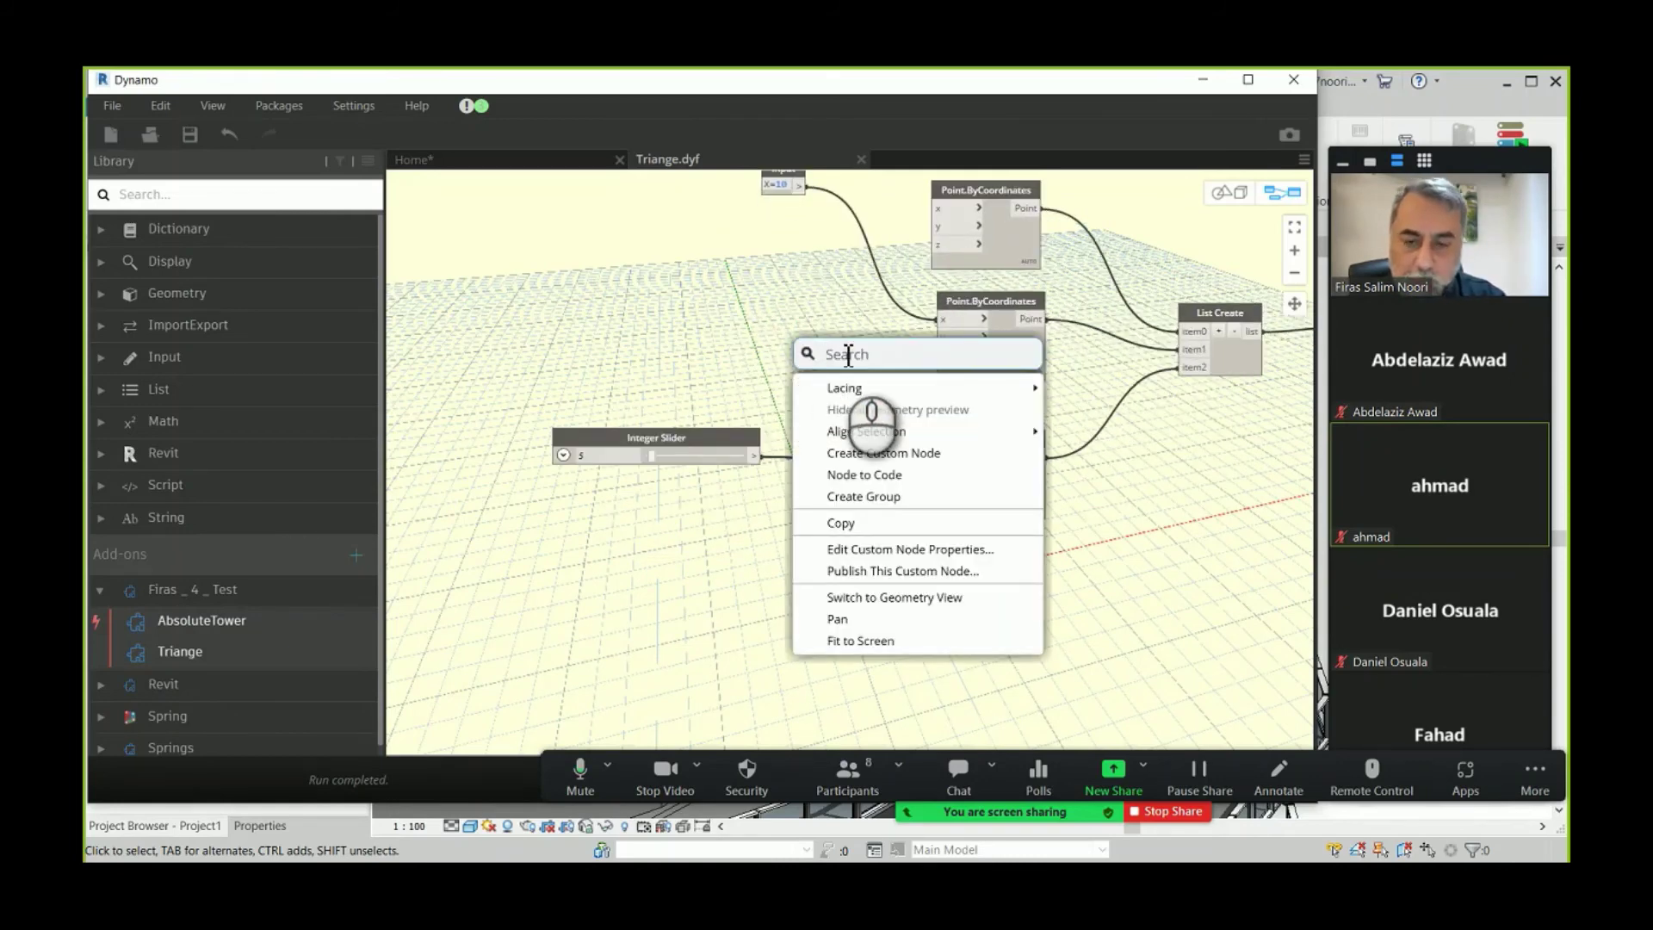
pyautogui.write('S')
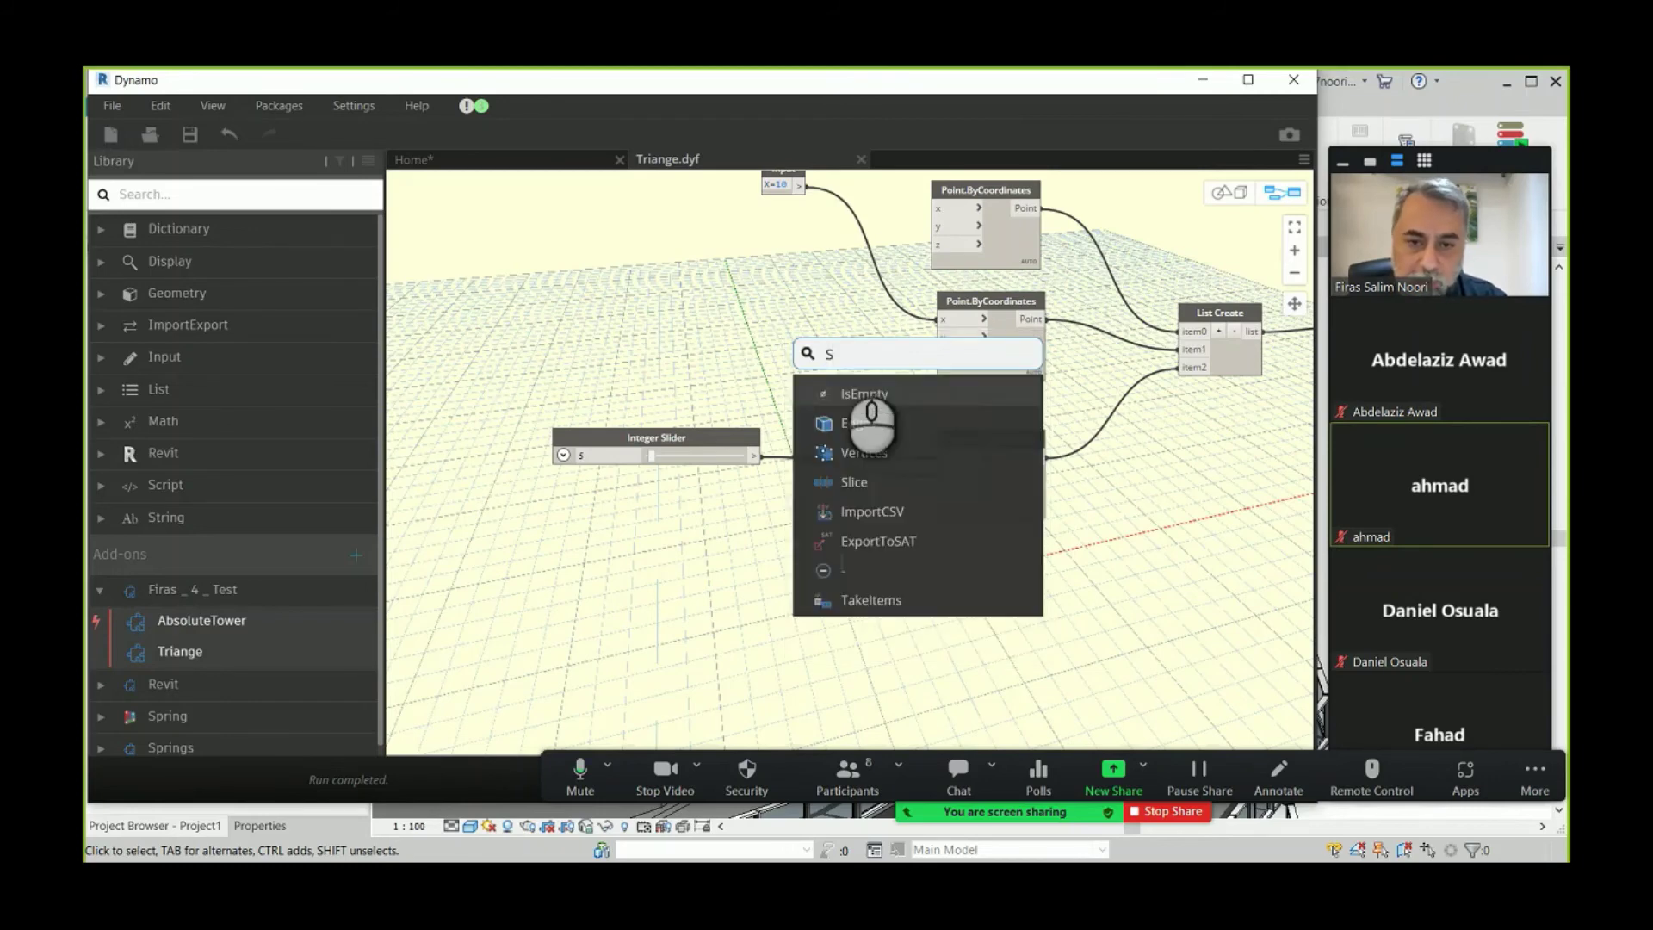
pyautogui.write('=5')
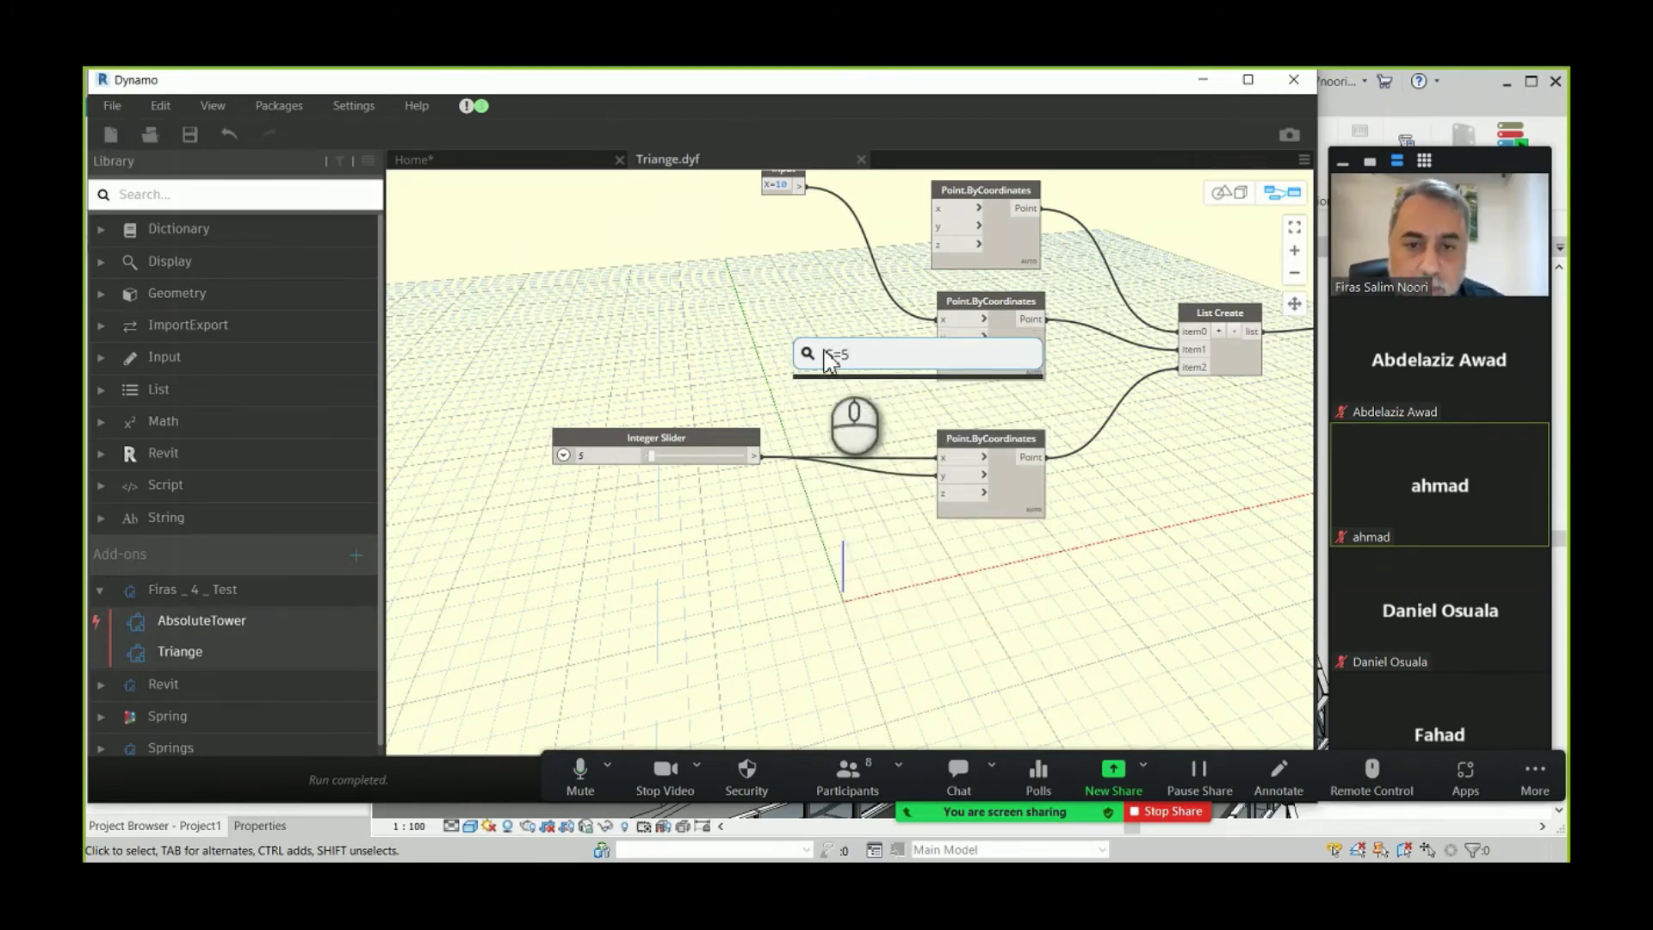
pyautogui.click(761, 335)
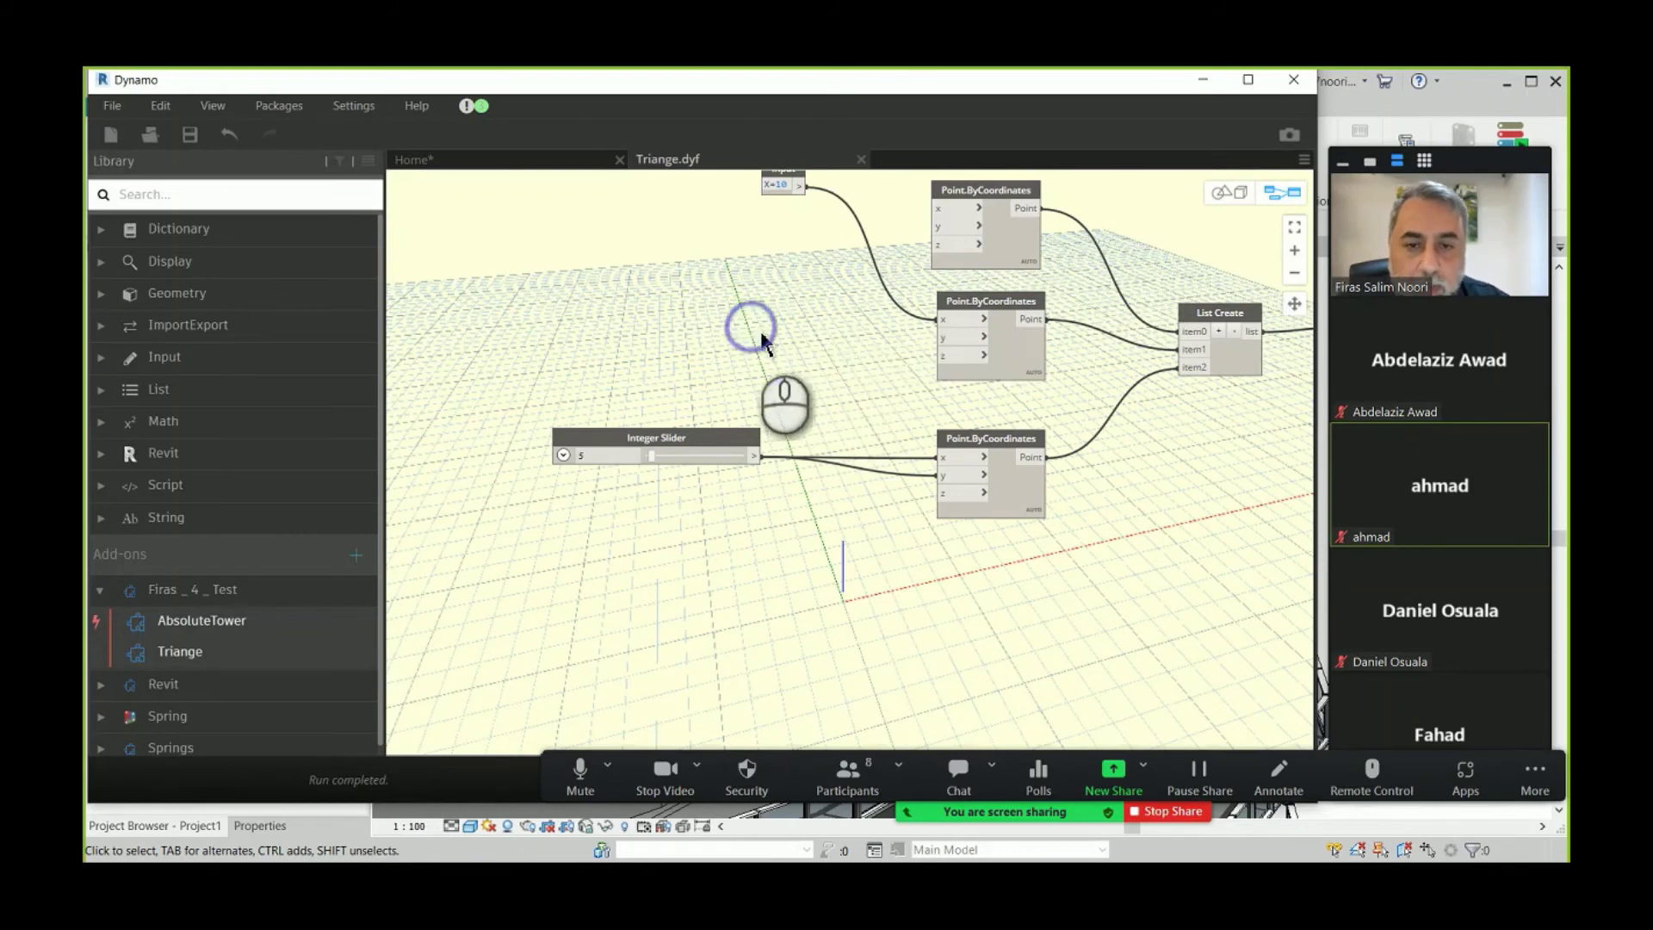
# - Add a second Input node above the remaining Integer Slider and define it as S=5
pyautogui.rightClick(815, 334)
pyautogui.write('input')
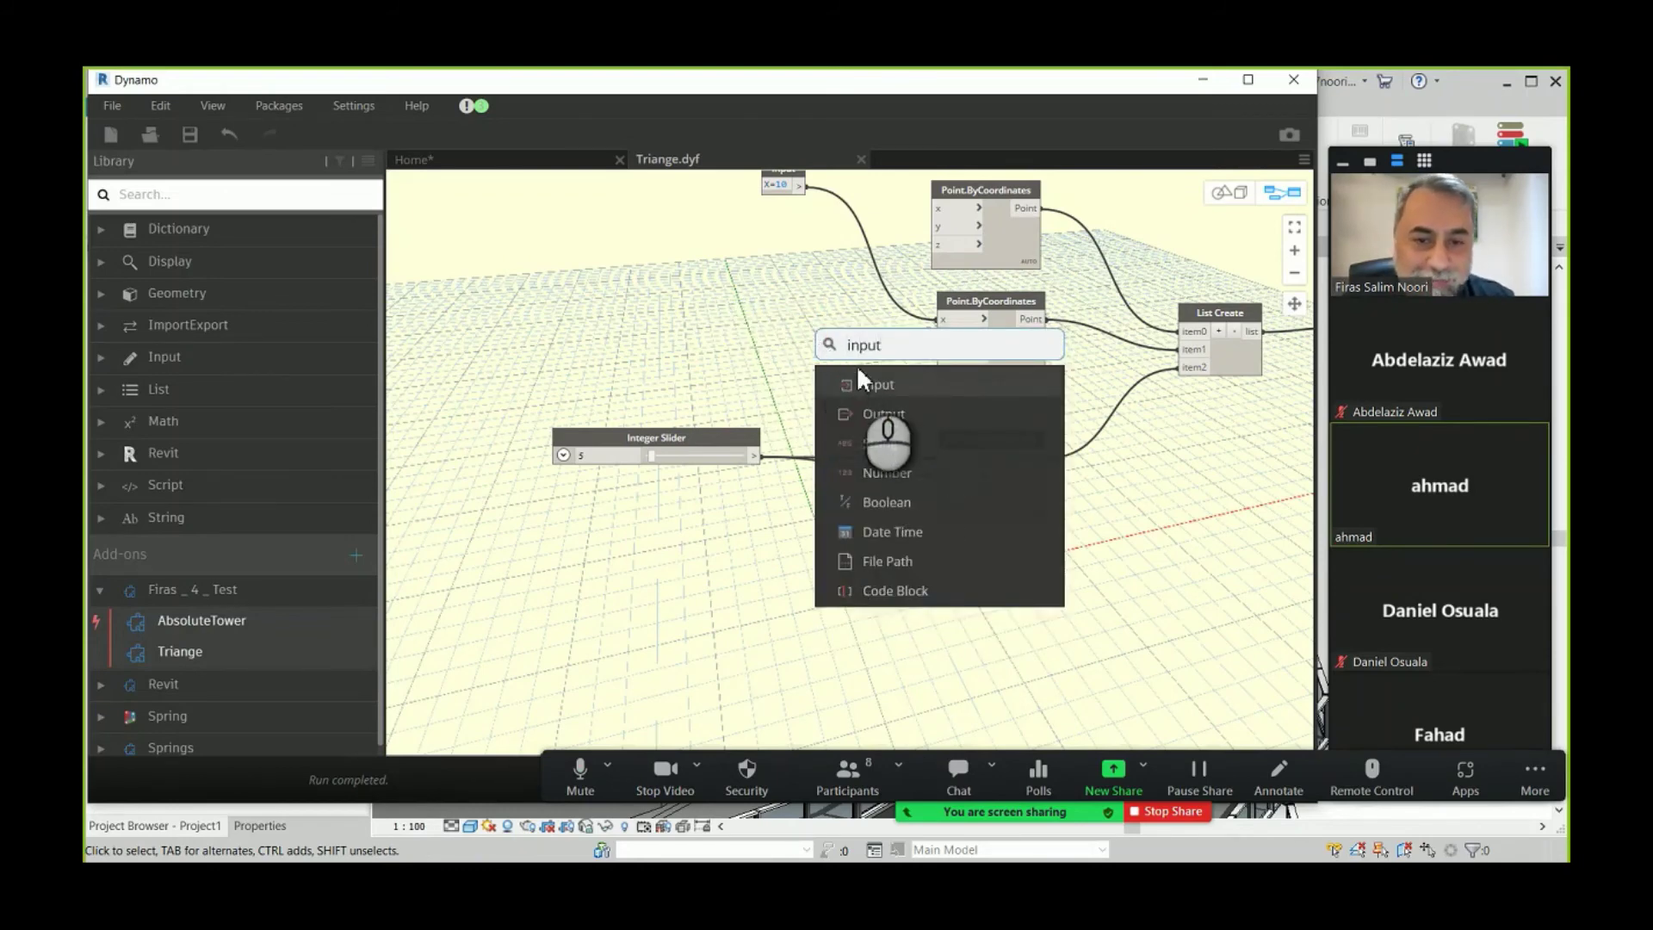
pyautogui.click(869, 384)
pyautogui.scroll(4, 805, 293)
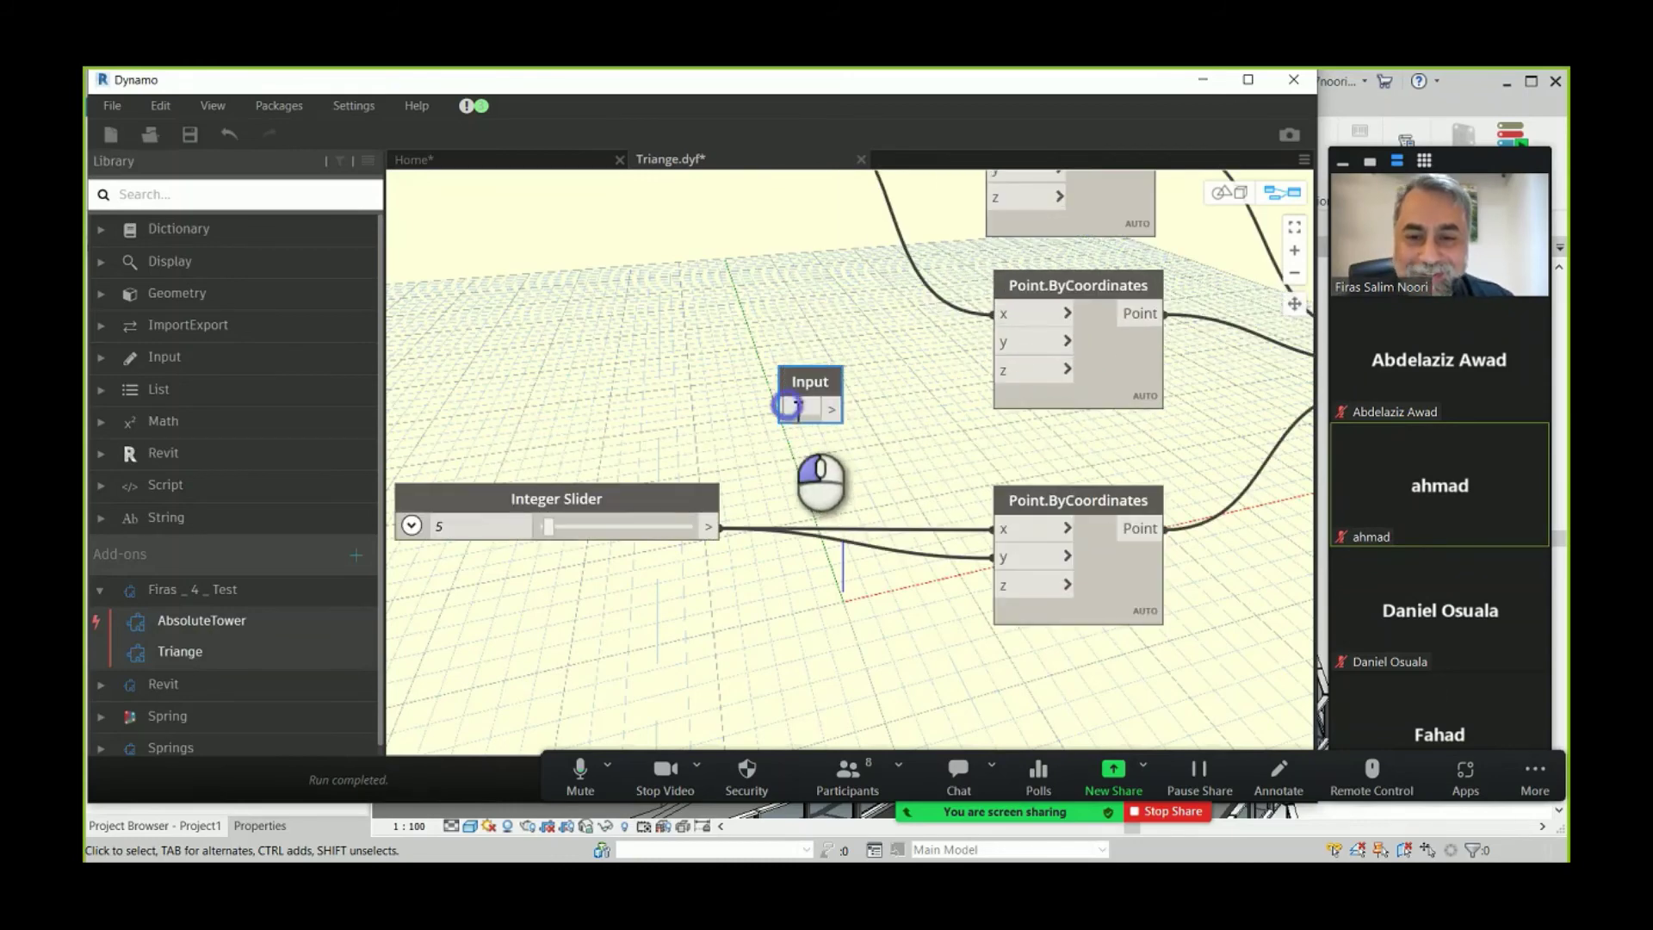
pyautogui.write('S=5')
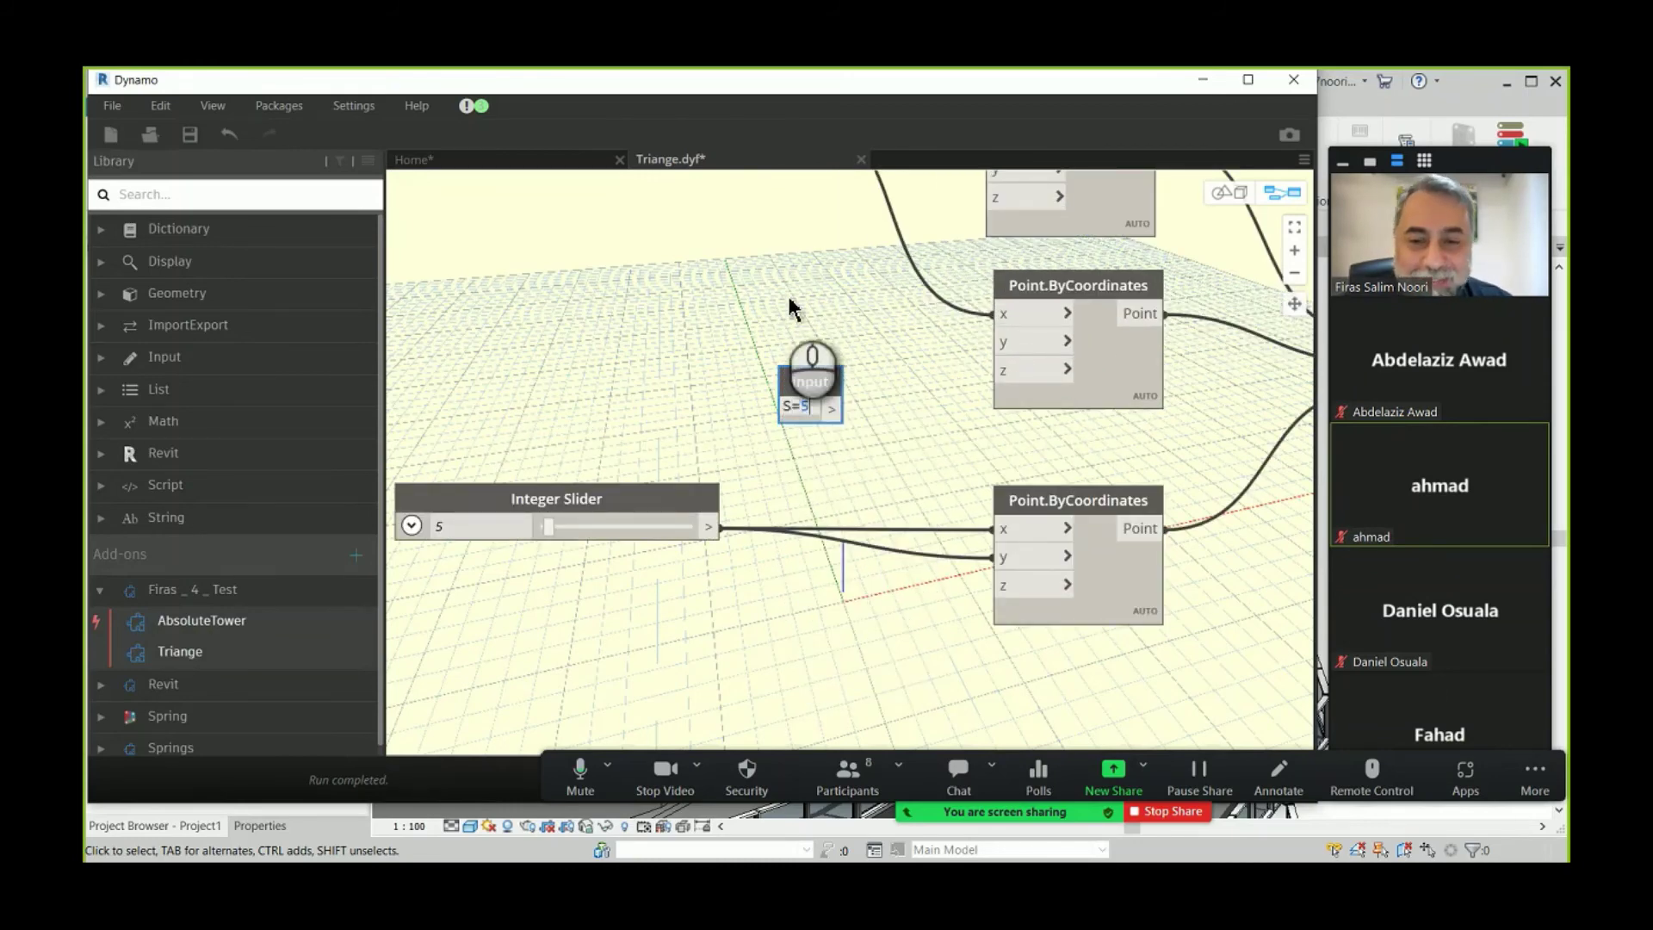
pyautogui.click(778, 284)
# - Connect the S input to both x and y of the third Point.ByCoordinates node
pyautogui.click(831, 409)
pyautogui.click(992, 529)
pyautogui.click(833, 410)
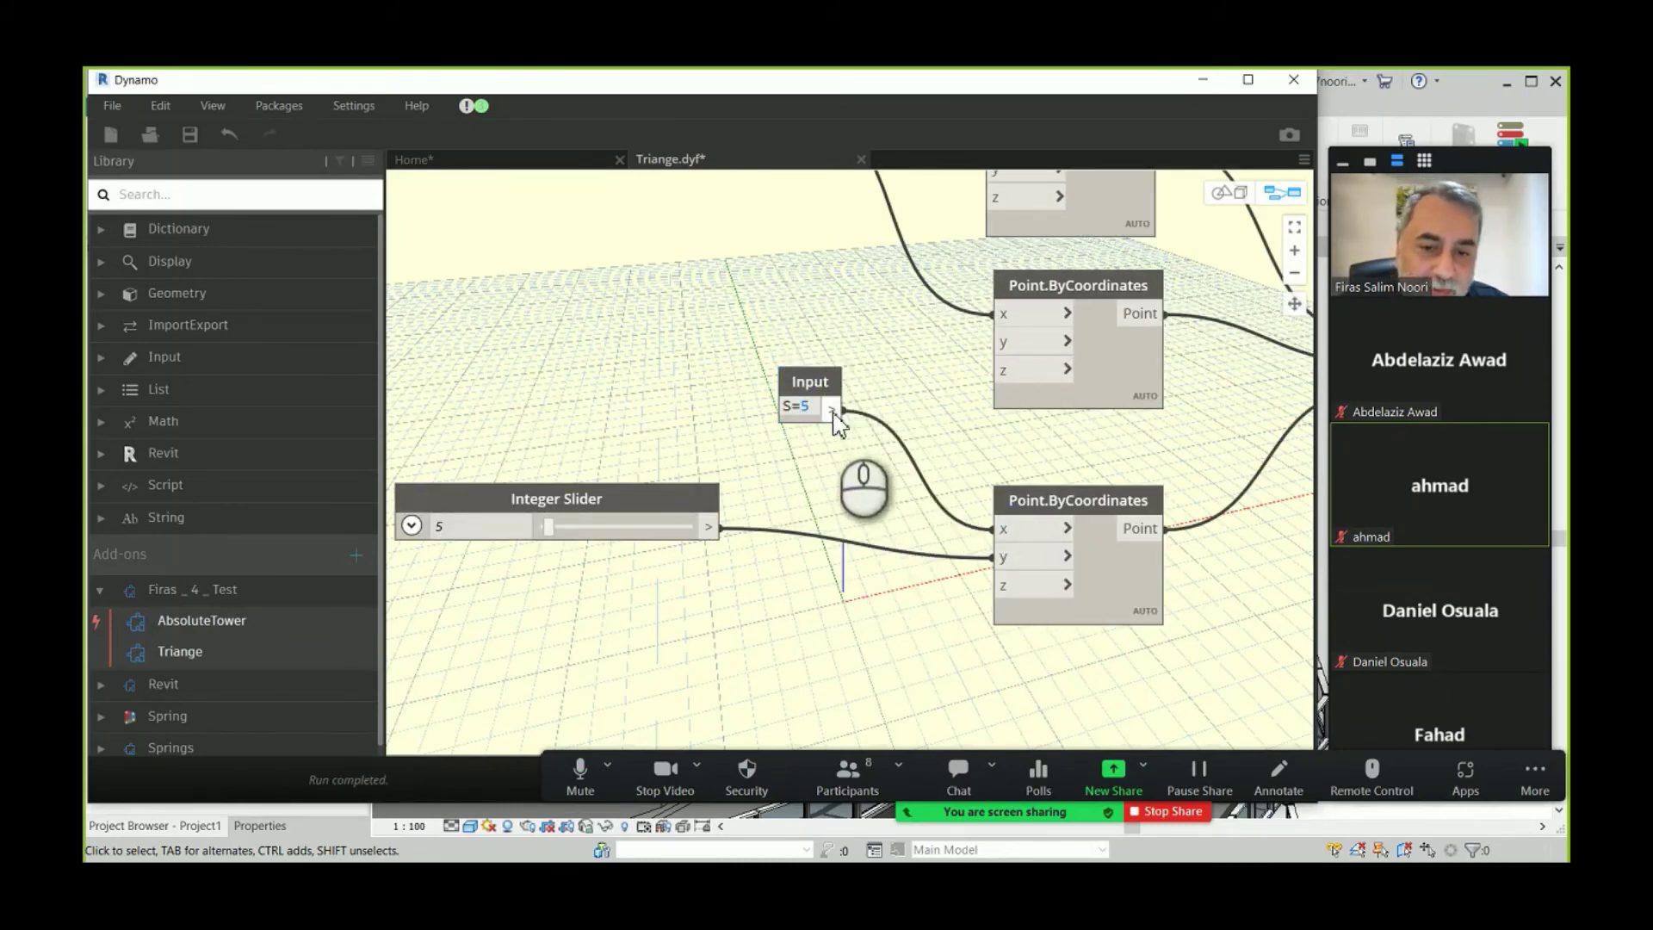
pyautogui.click(995, 557)
# - Delete the unused Integer Slider and move the S input down beside the third Point.ByCoordinates node
pyautogui.click(639, 495)
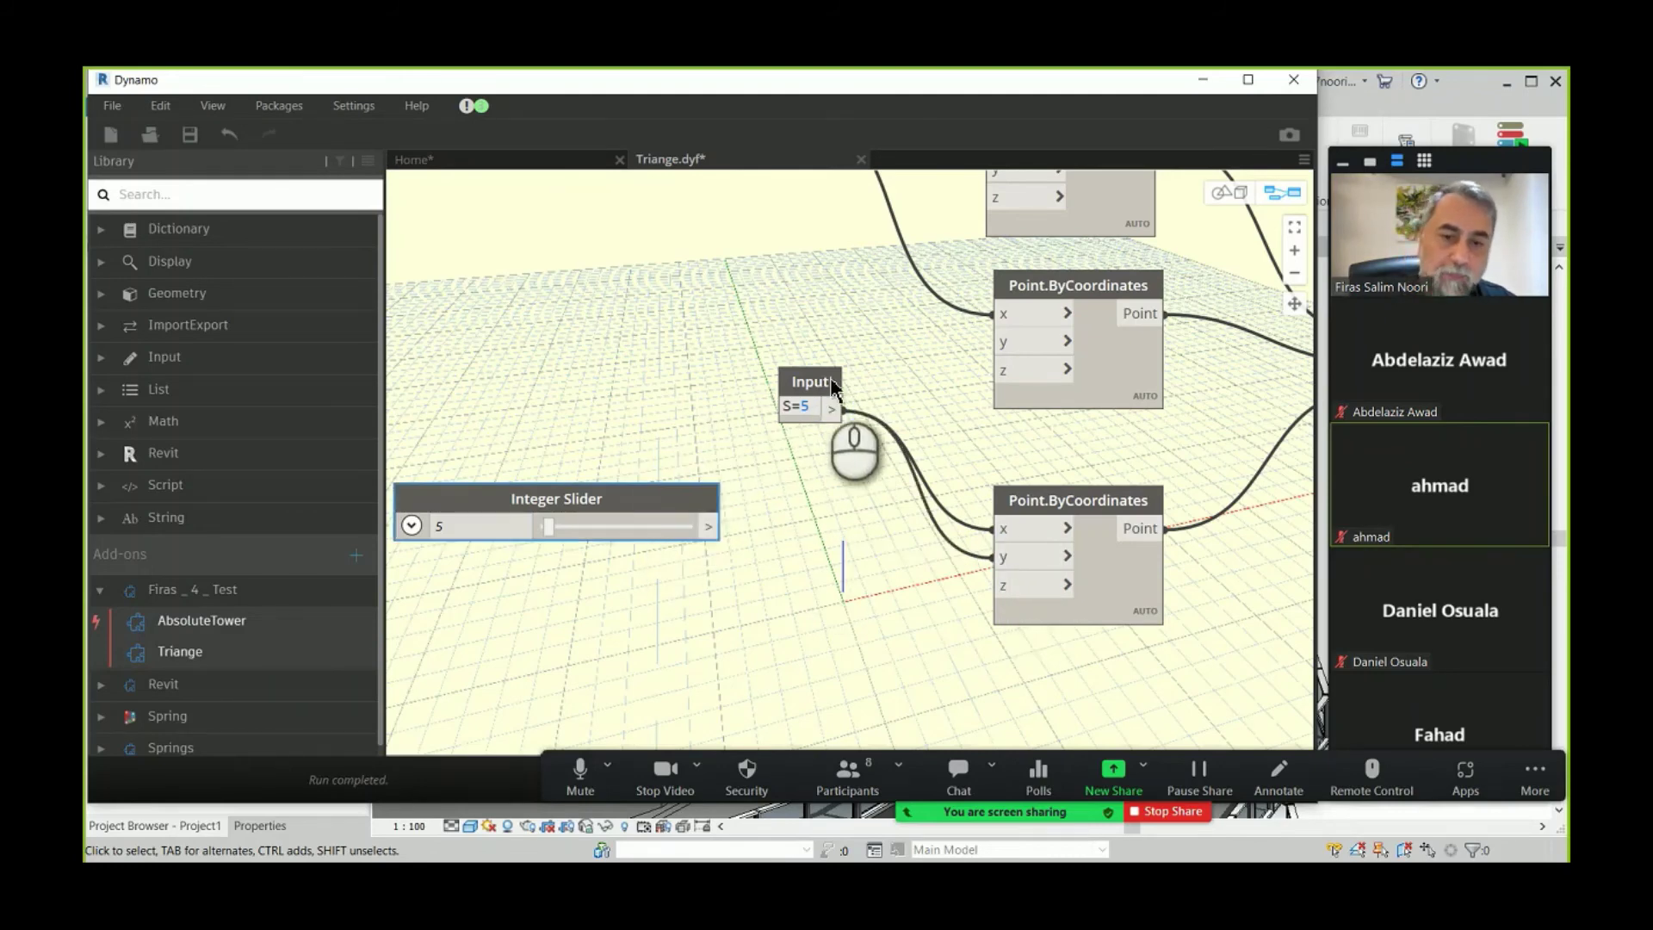
pyautogui.press('Delete')
pyautogui.moveTo(810, 383); pyautogui.dragTo(775, 544)
pyautogui.scroll(-3, 775, 516)
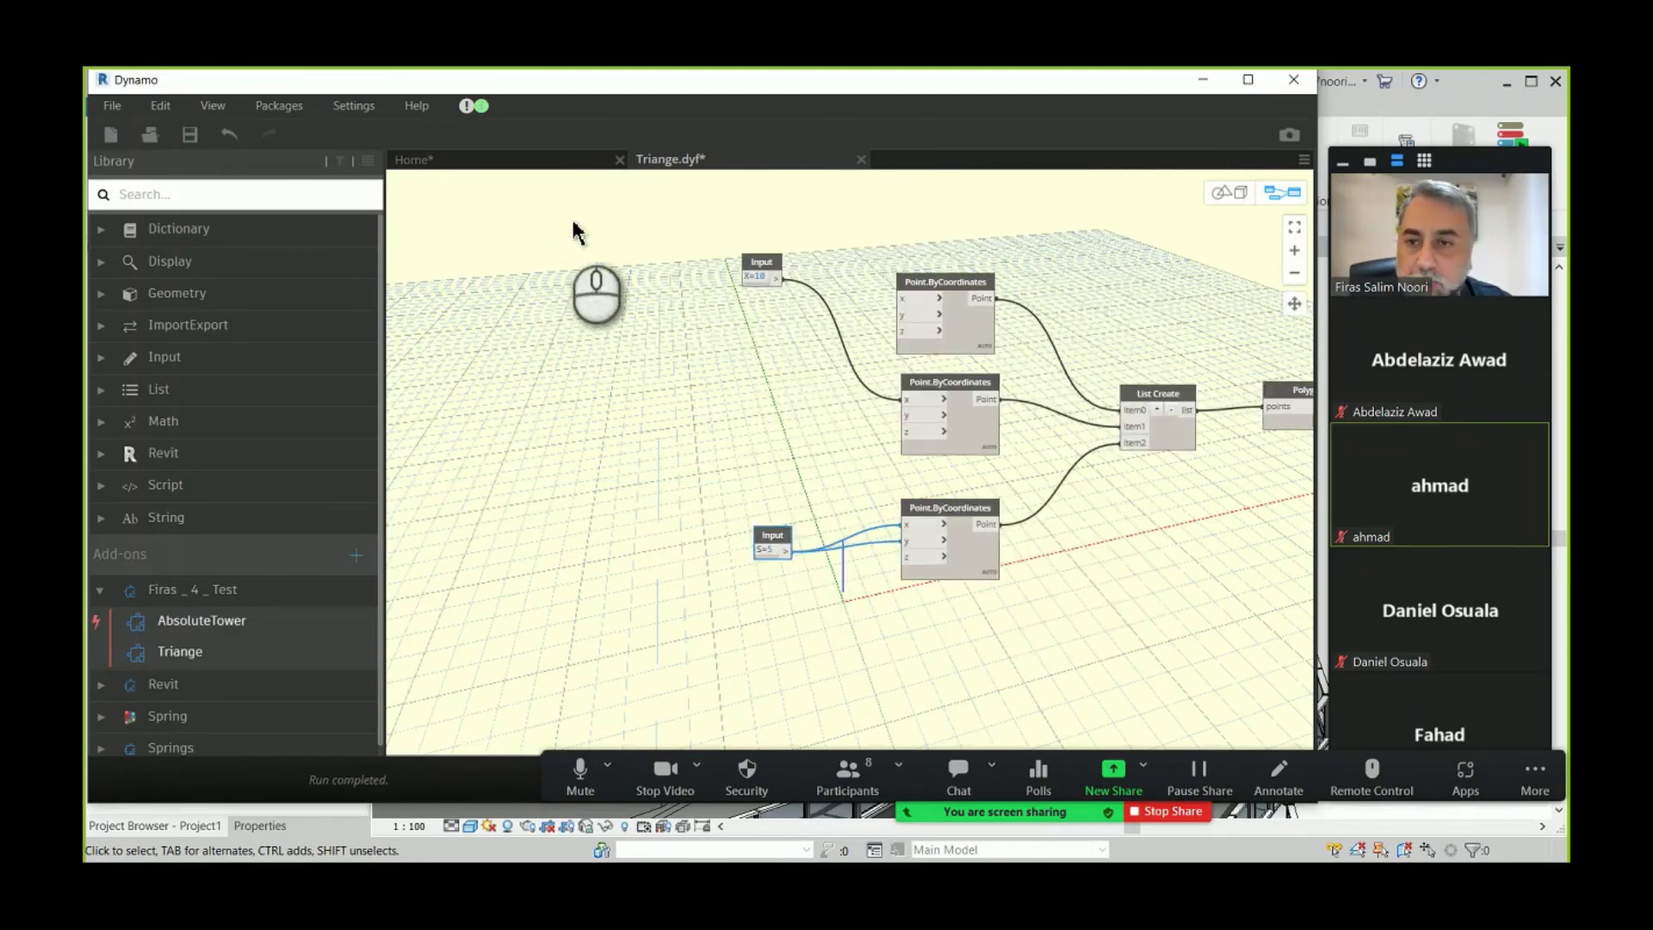
# - Save the Triange custom node with its X and S inputs and close its workspace
pyautogui.click(190, 134)
pyautogui.click(861, 160)
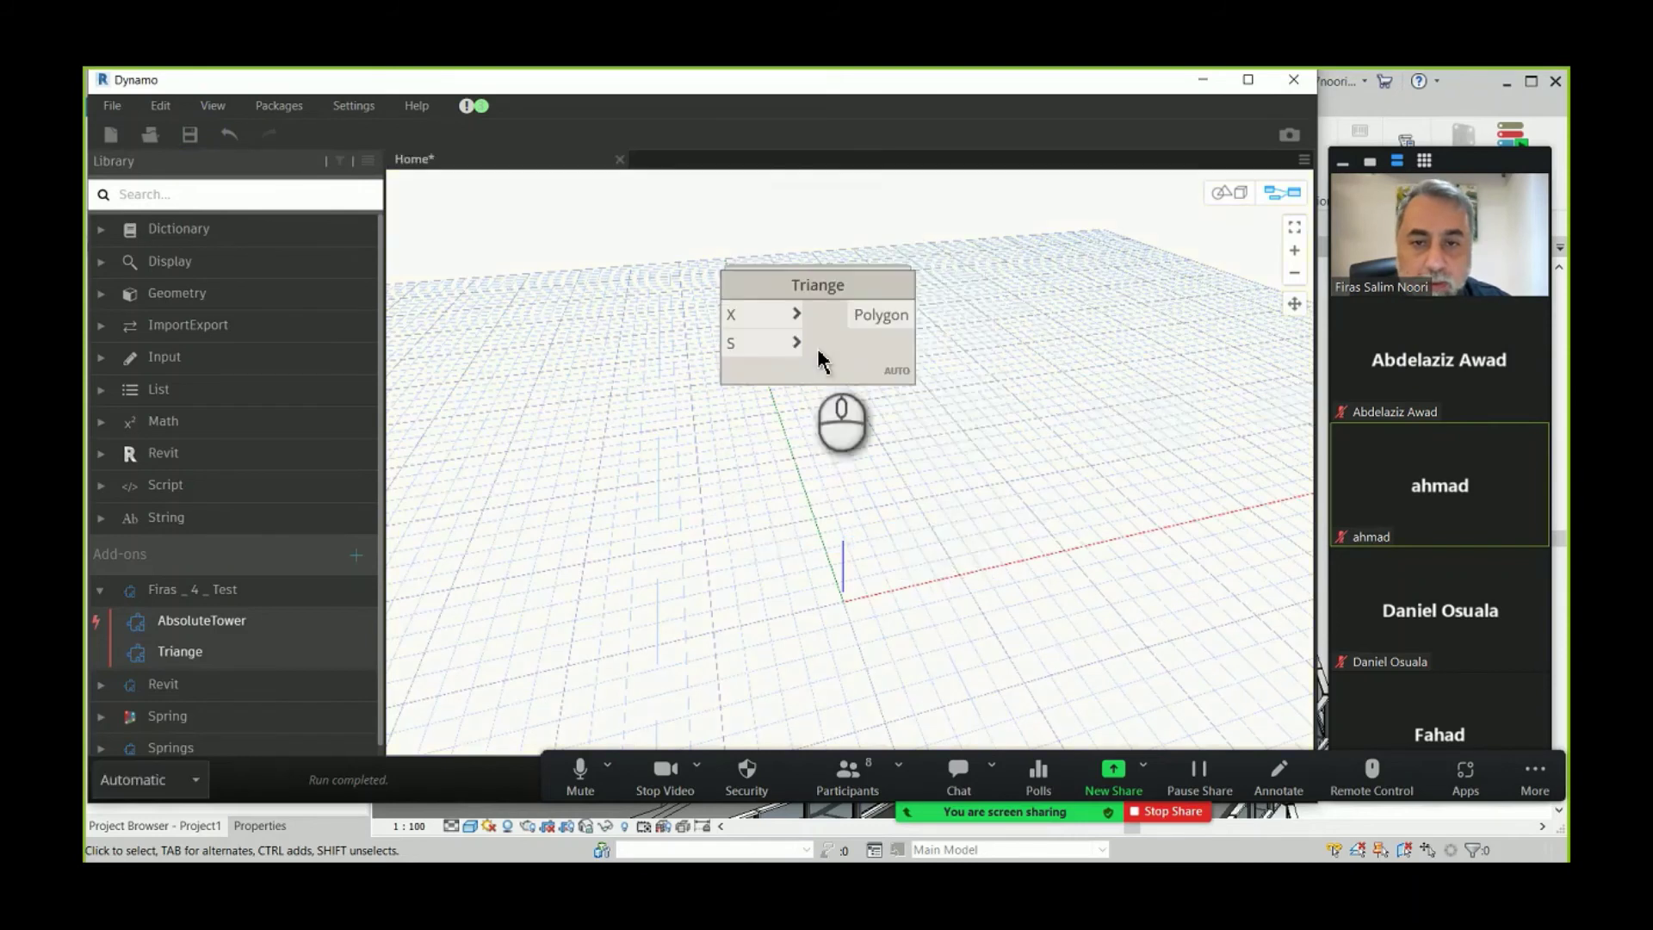
pyautogui.scroll(-2, 816, 462)
pyautogui.scroll(3, 749, 413)
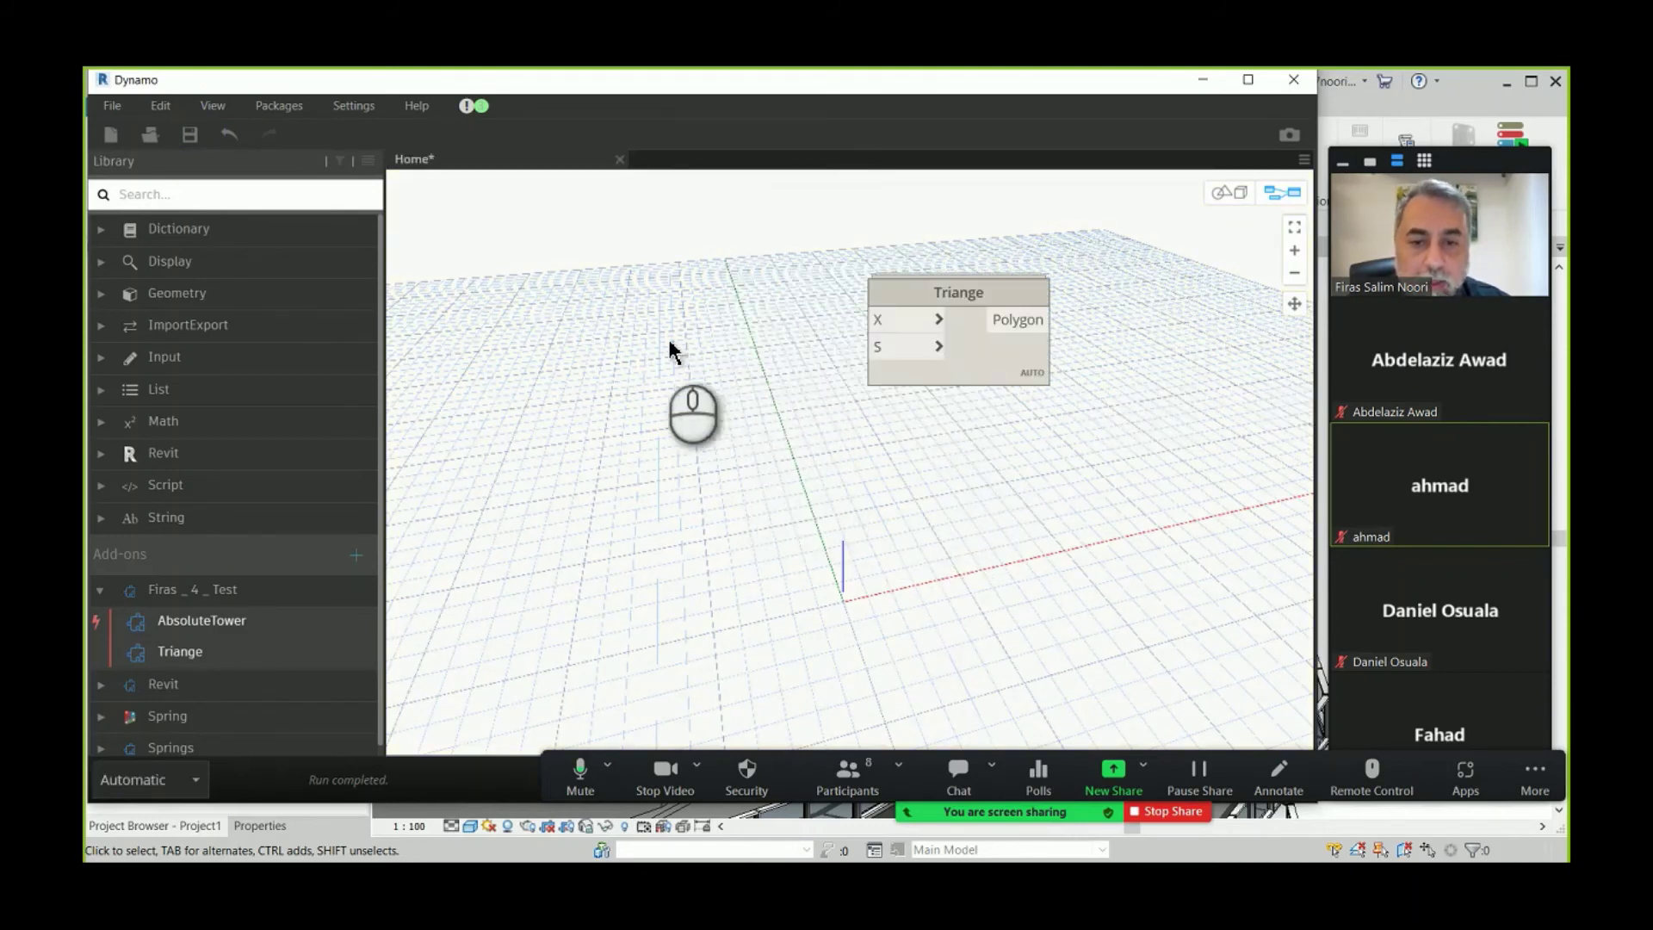
# - Create a code block with the value 5 and connect it to the S input of the Triange node
pyautogui.doubleClick(661, 346)
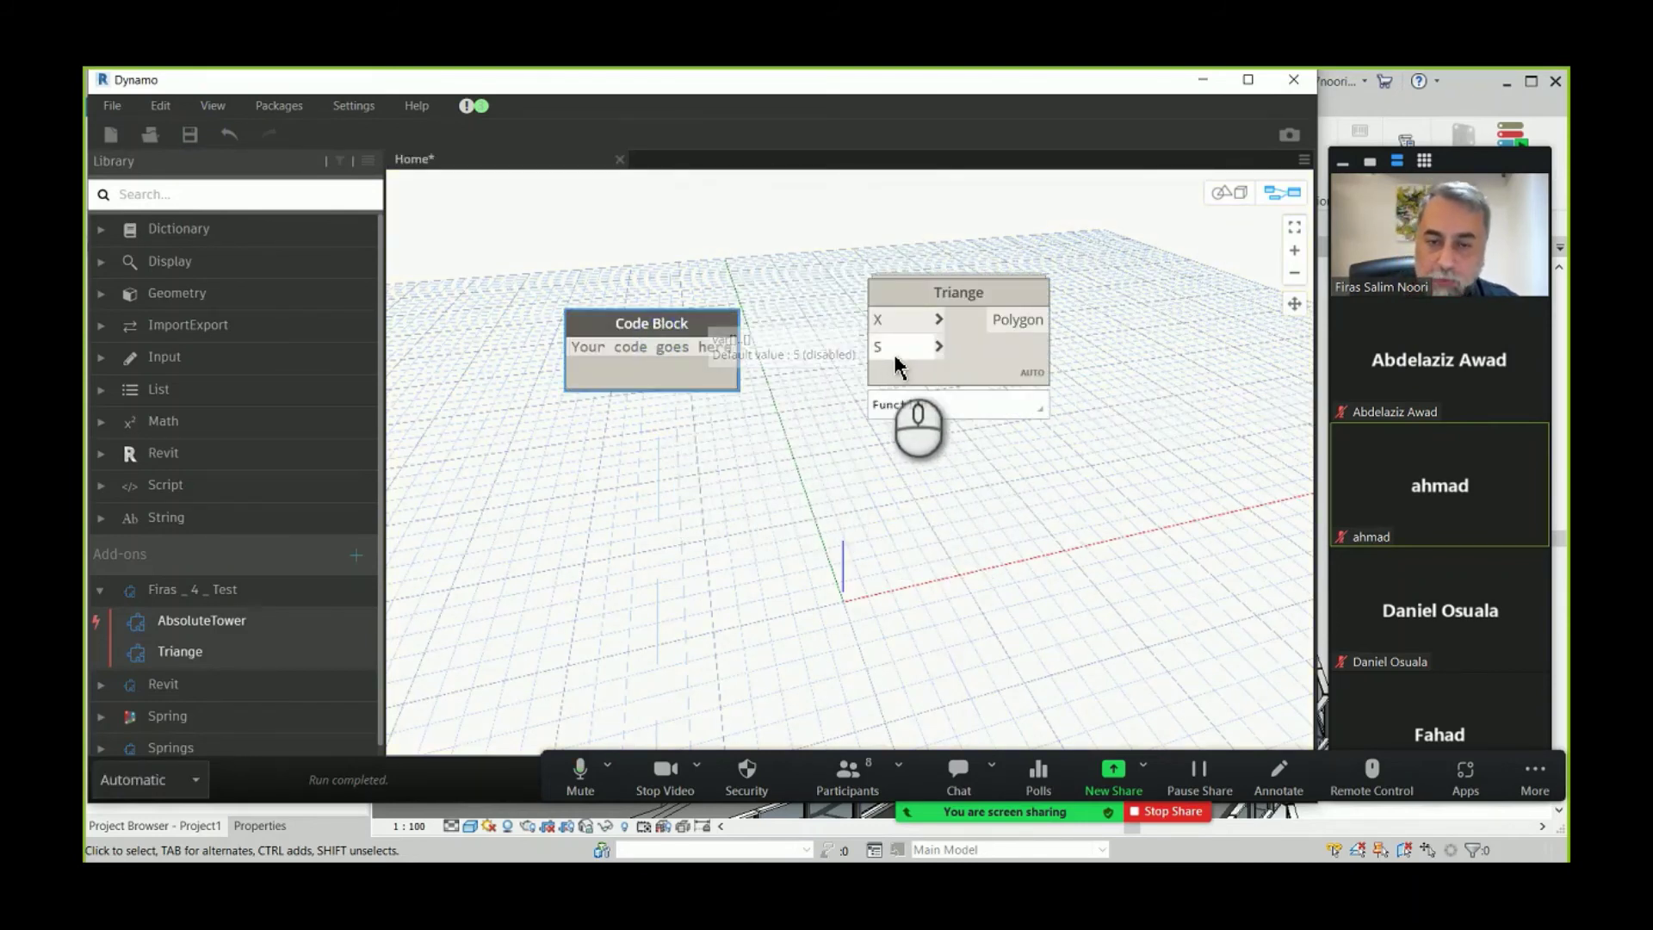
pyautogui.write('5;')
pyautogui.click(680, 262)
pyautogui.click(639, 347)
pyautogui.click(900, 349)
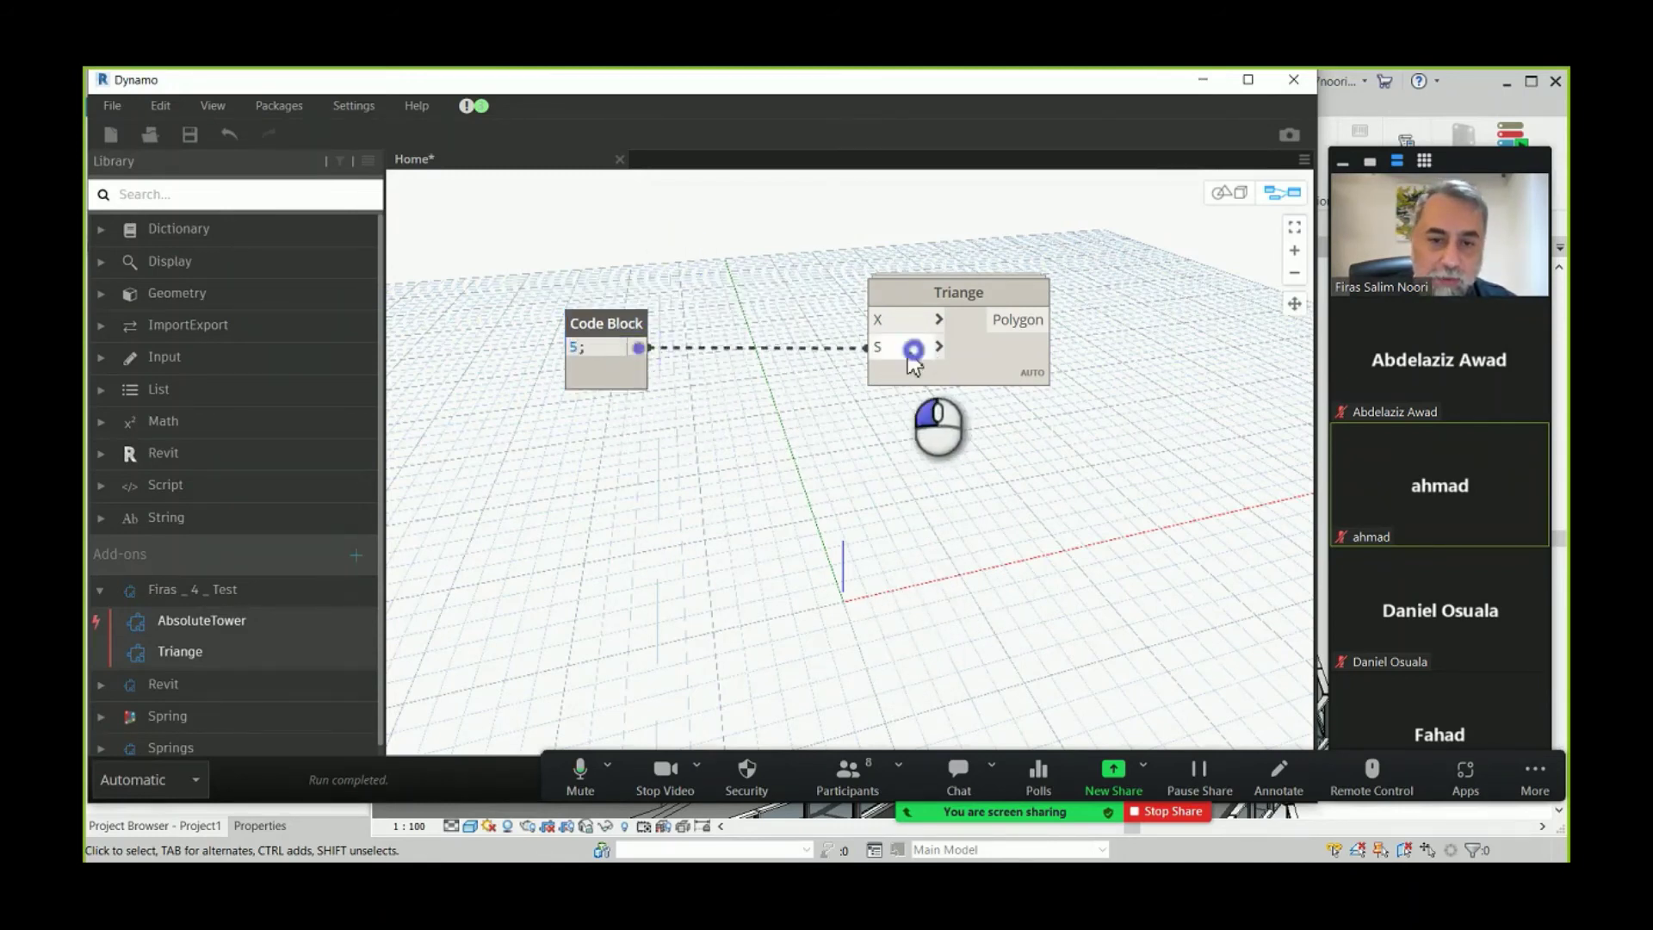
# - Create a second code block with the value 10 above the first and connect it to the X input of the Triange node
pyautogui.doubleClick(684, 229)
pyautogui.write('10;')
pyautogui.click(727, 221)
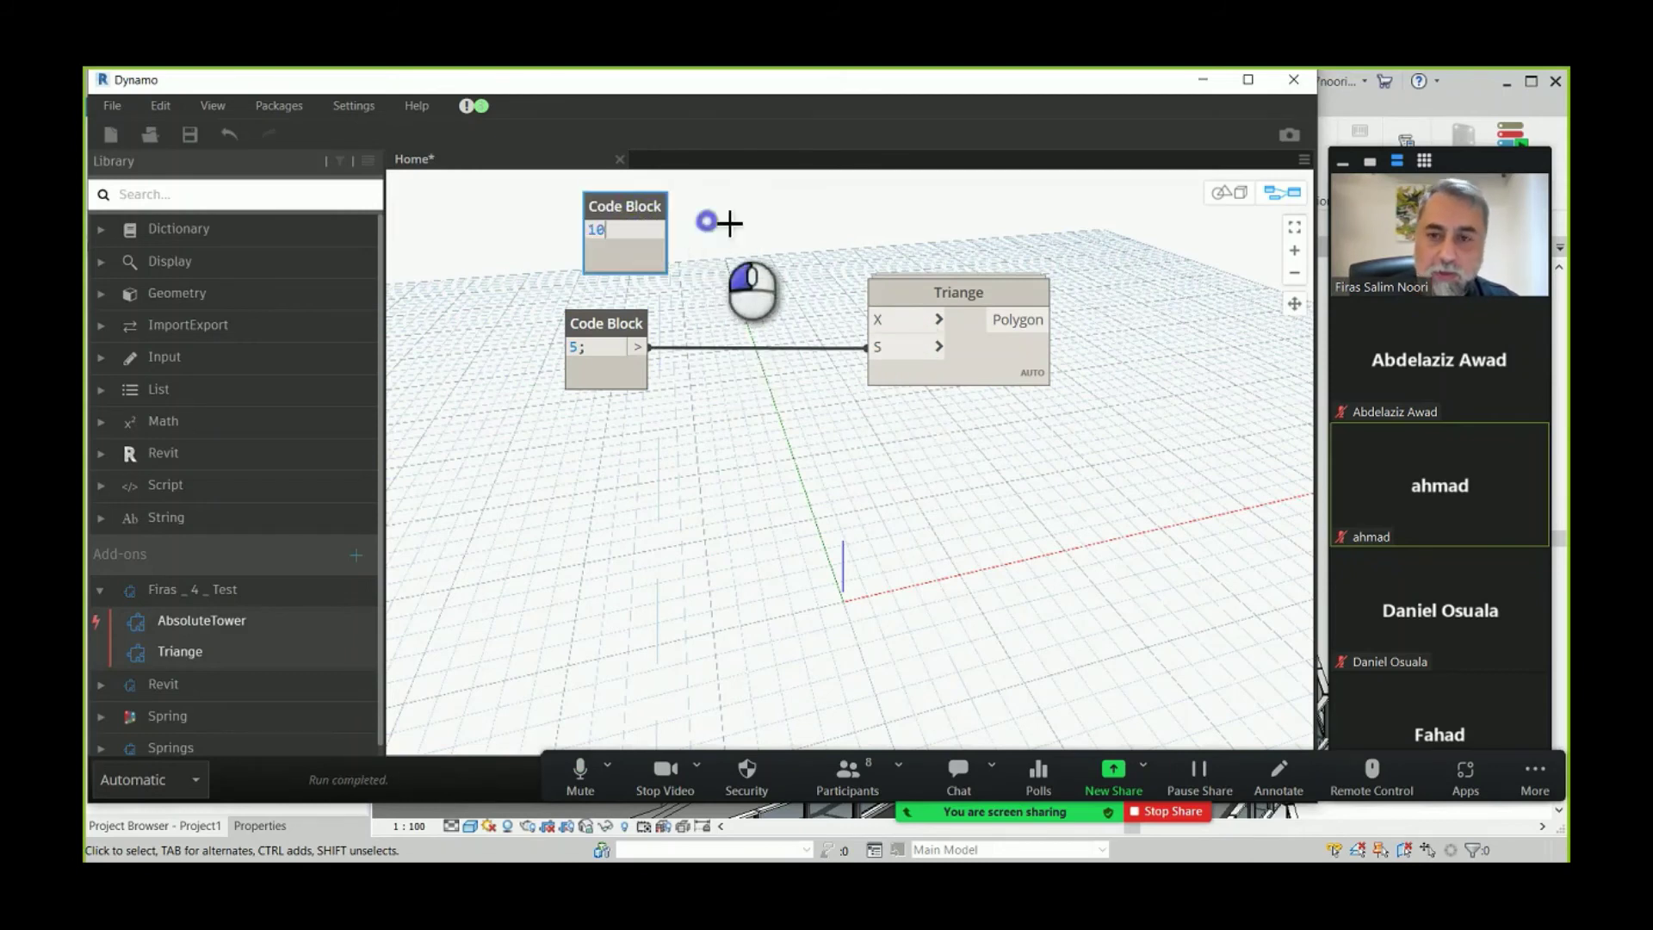
pyautogui.click(656, 230)
pyautogui.click(871, 319)
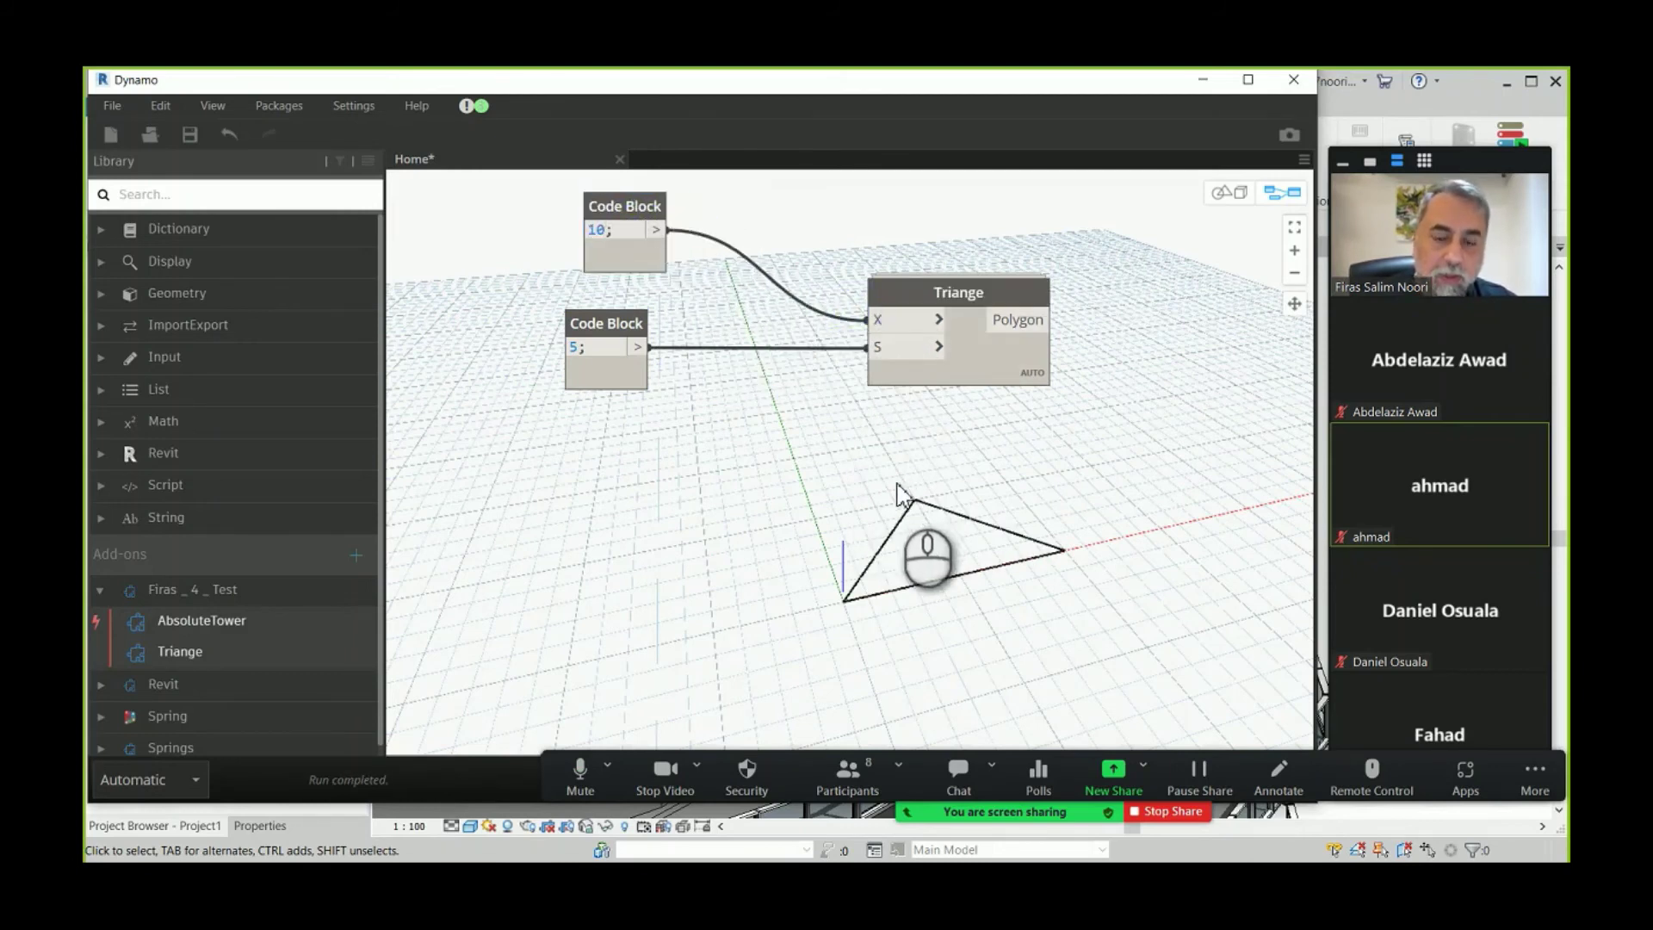
# - Set the code block feeding the Triange node's X input to 8
pyautogui.moveTo(771, 414); pyautogui.dragTo(857, 390, button='middle')
pyautogui.doubleClick(685, 208)
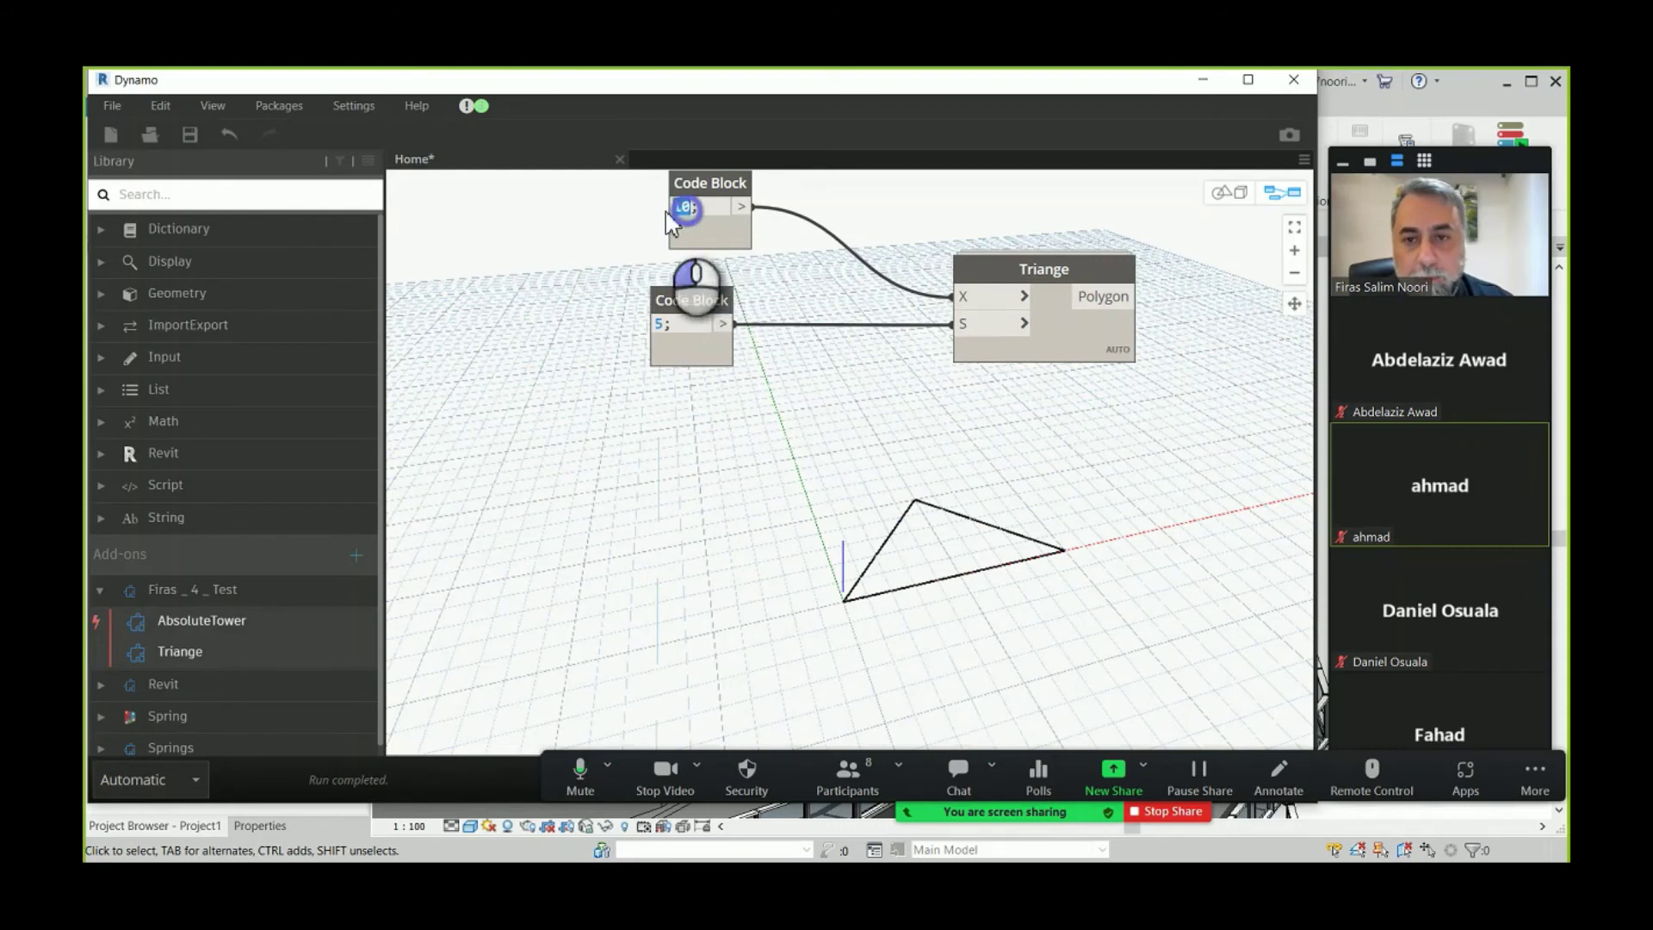
pyautogui.moveTo(970, 344)
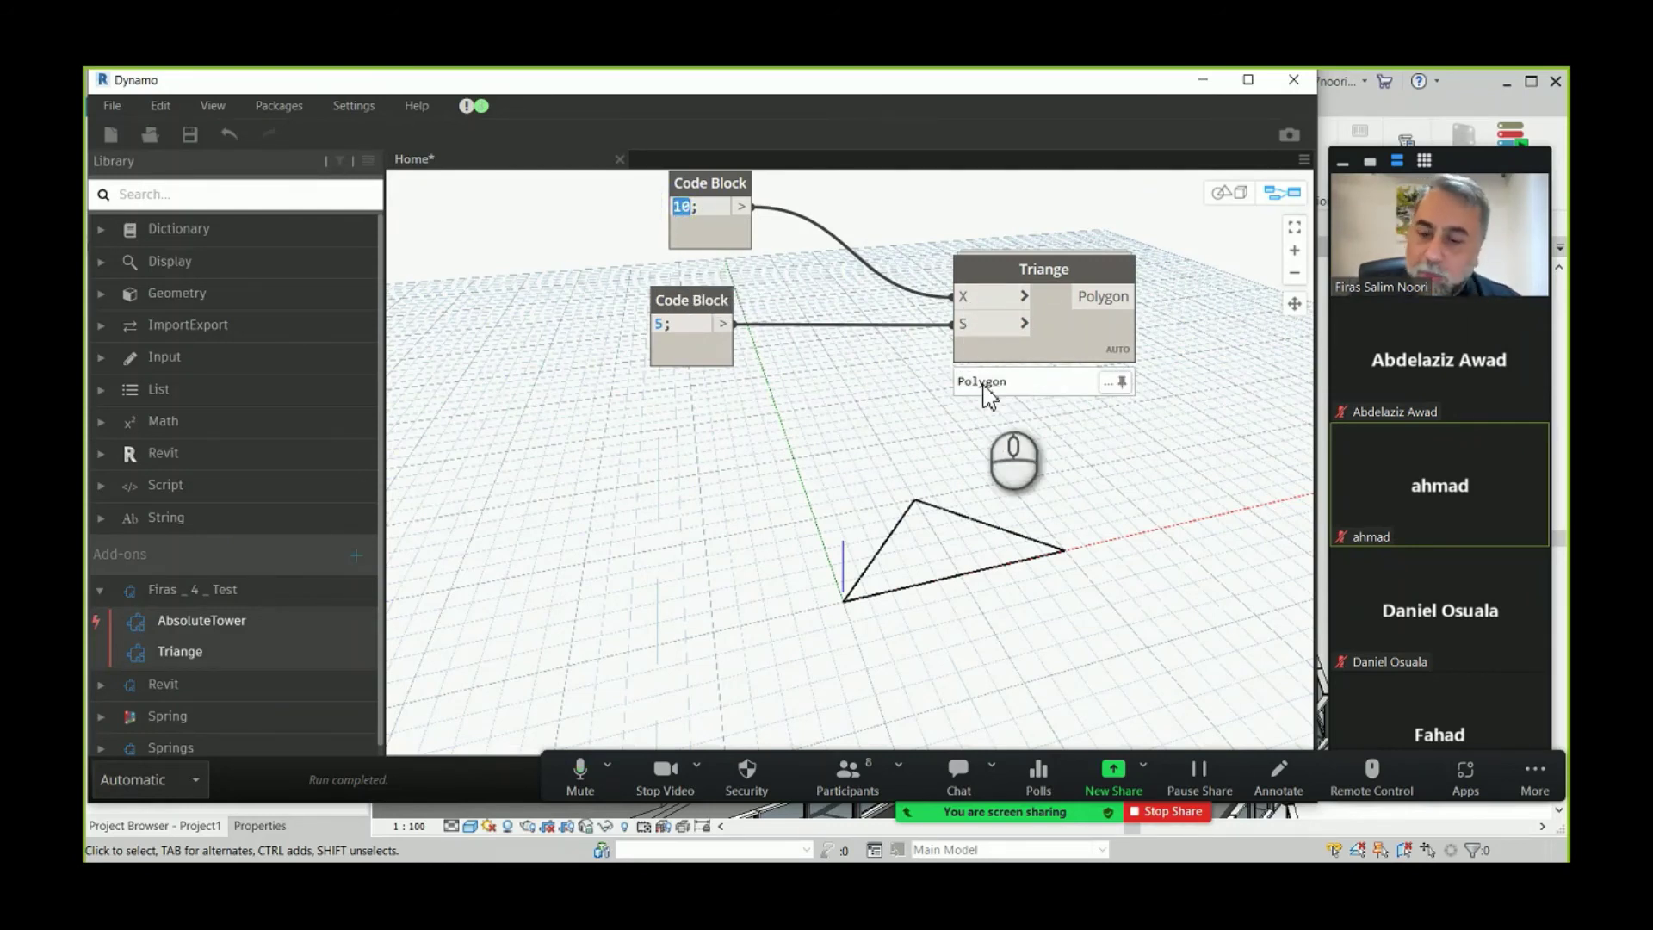
pyautogui.write('8;')
pyautogui.click(922, 436)
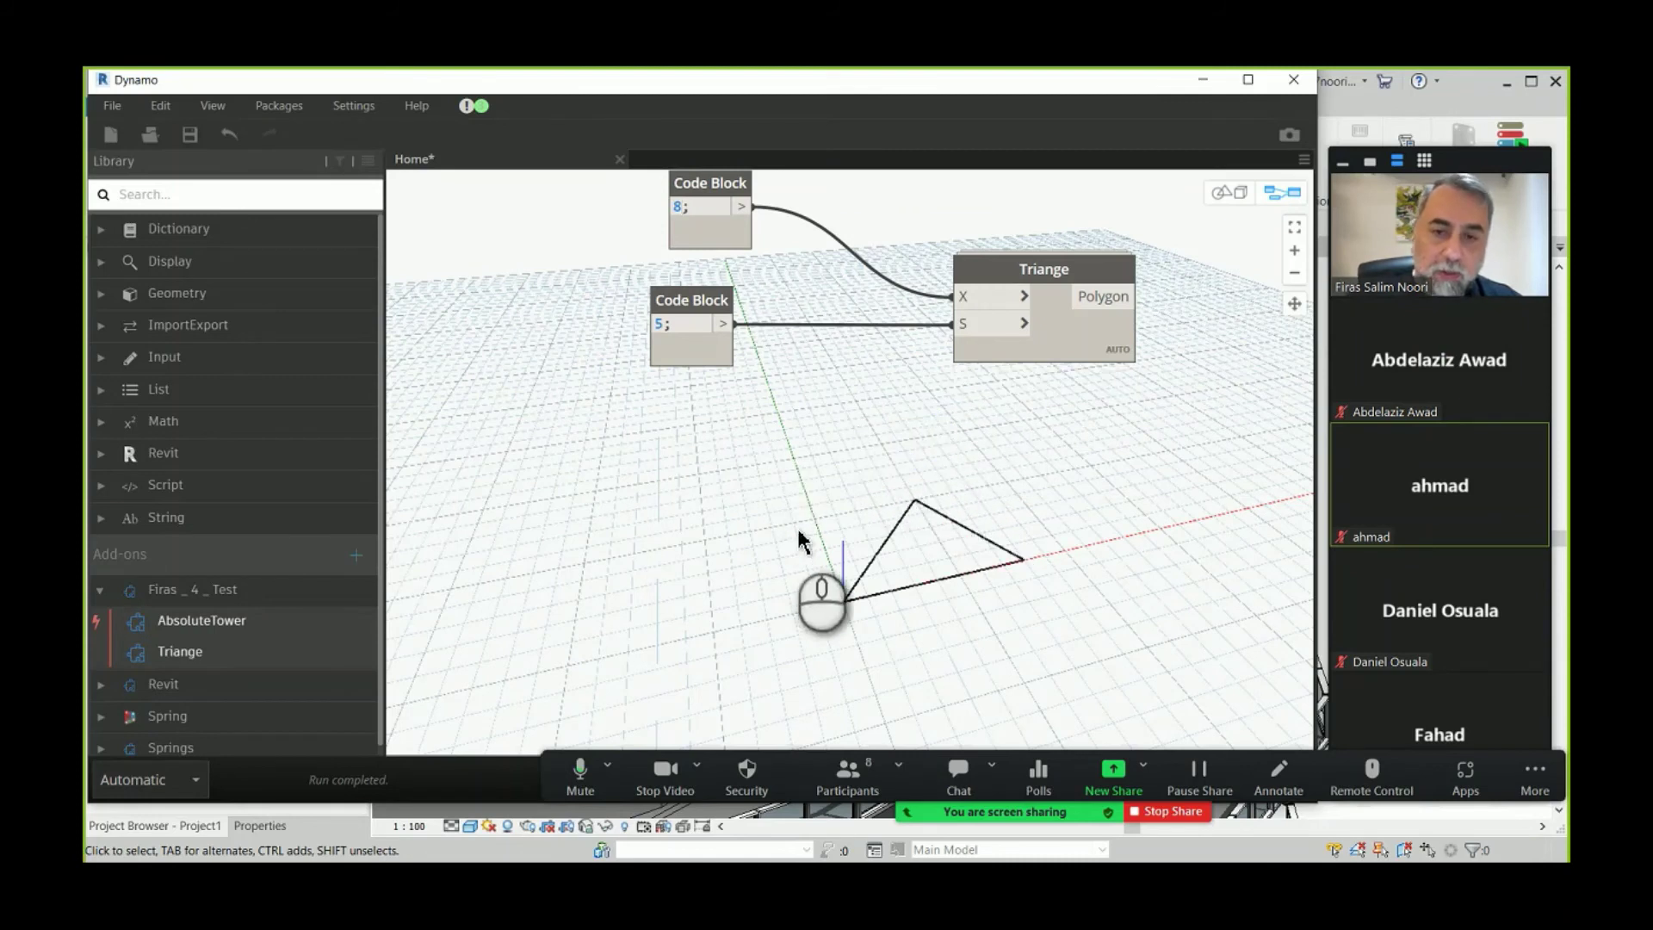
# - Add a Number Slider below the code blocks and connect it to the Triange node's X input in place of the code block
pyautogui.click(575, 308)
pyautogui.write('Slider')
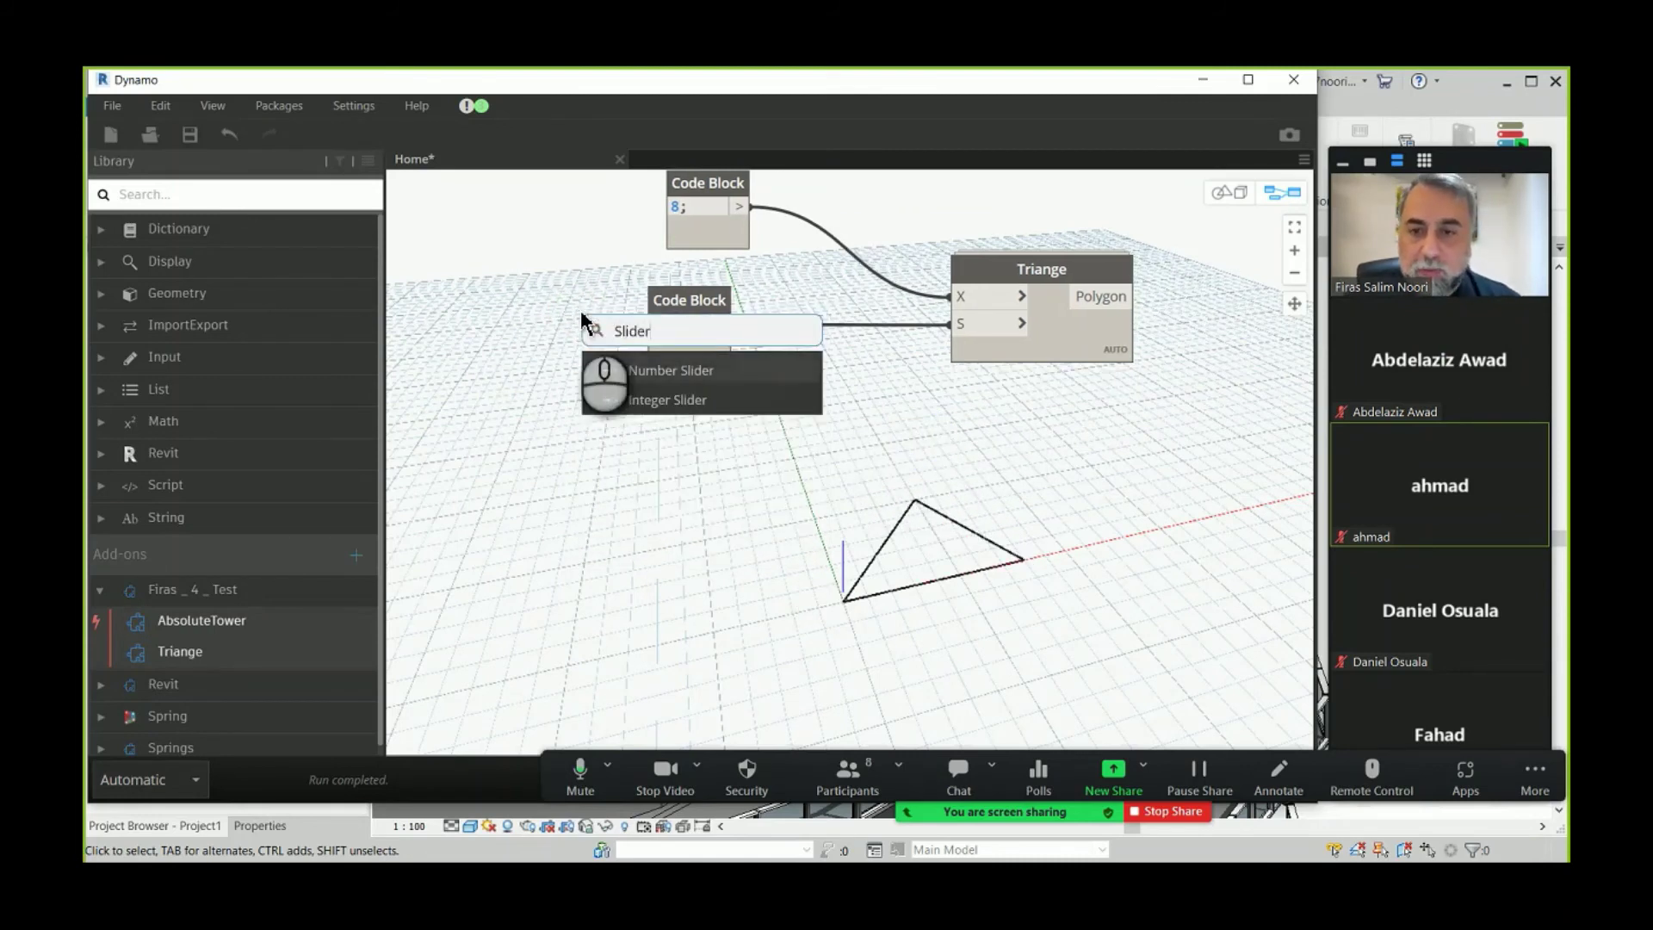
pyautogui.click(641, 369)
pyautogui.moveTo(897, 380); pyautogui.dragTo(768, 420)
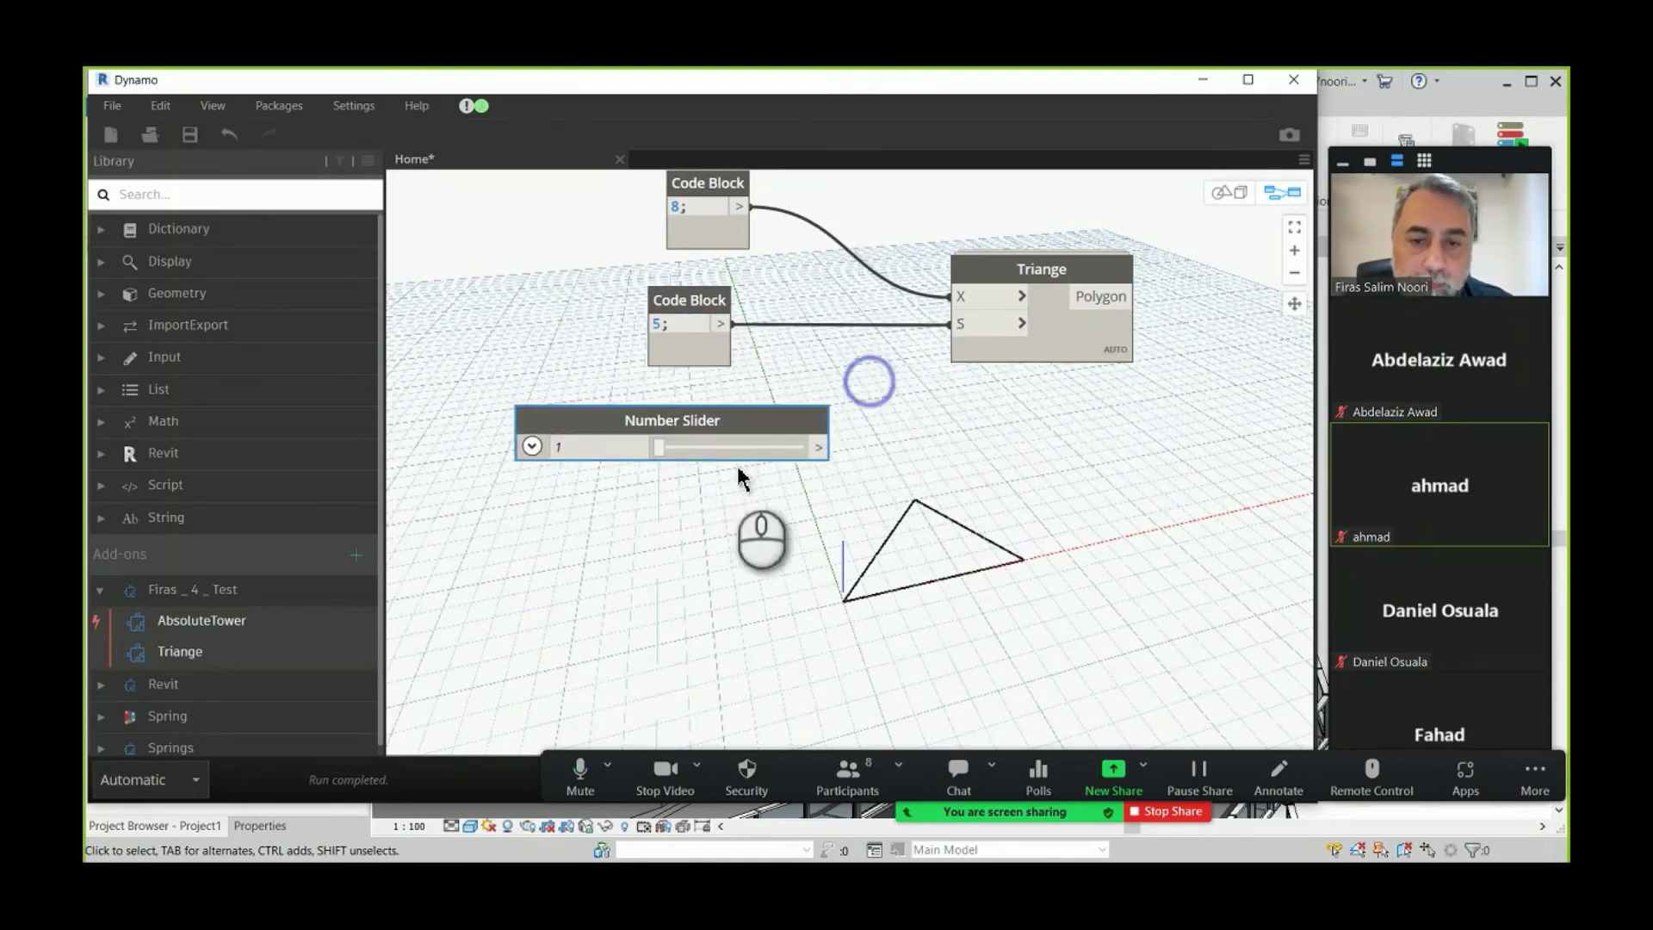
pyautogui.click(805, 447)
pyautogui.moveTo(950, 296); pyautogui.dragTo(868, 376)
pyautogui.moveTo(818, 447)
pyautogui.mouseDown()
pyautogui.moveTo(967, 325)
pyautogui.moveTo(950, 296)
pyautogui.mouseUp()
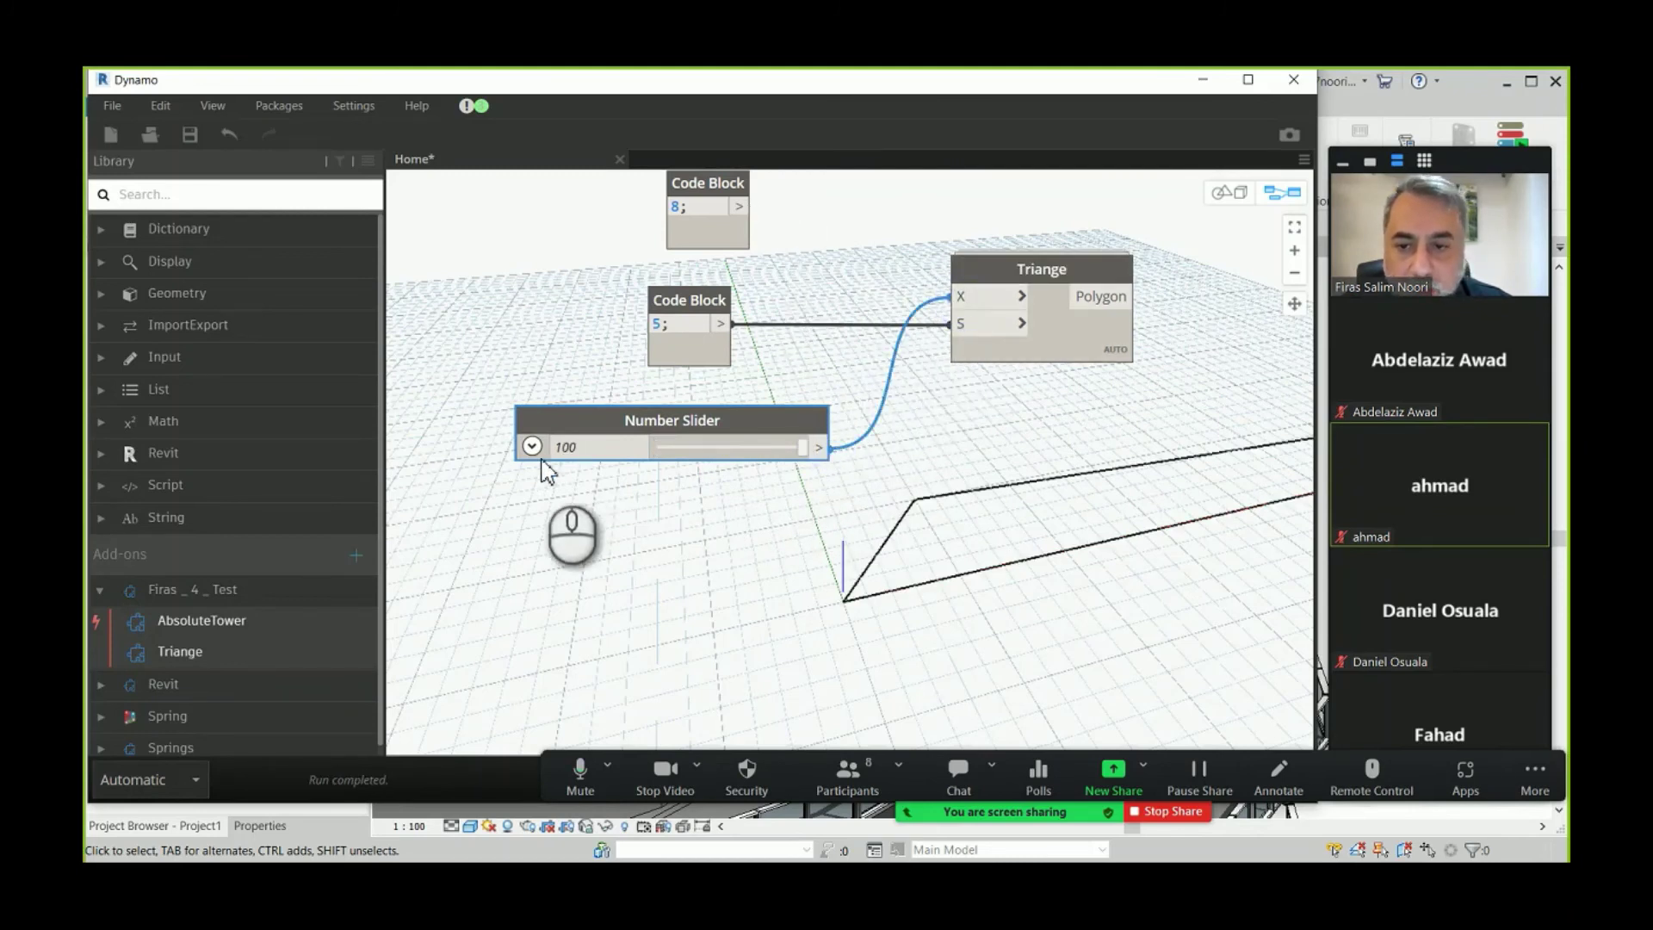
# - Lower the X slider to 8.2, duplicate it, and connect the copy to the Triange node's S input
pyautogui.moveTo(802, 447); pyautogui.dragTo(680, 463)
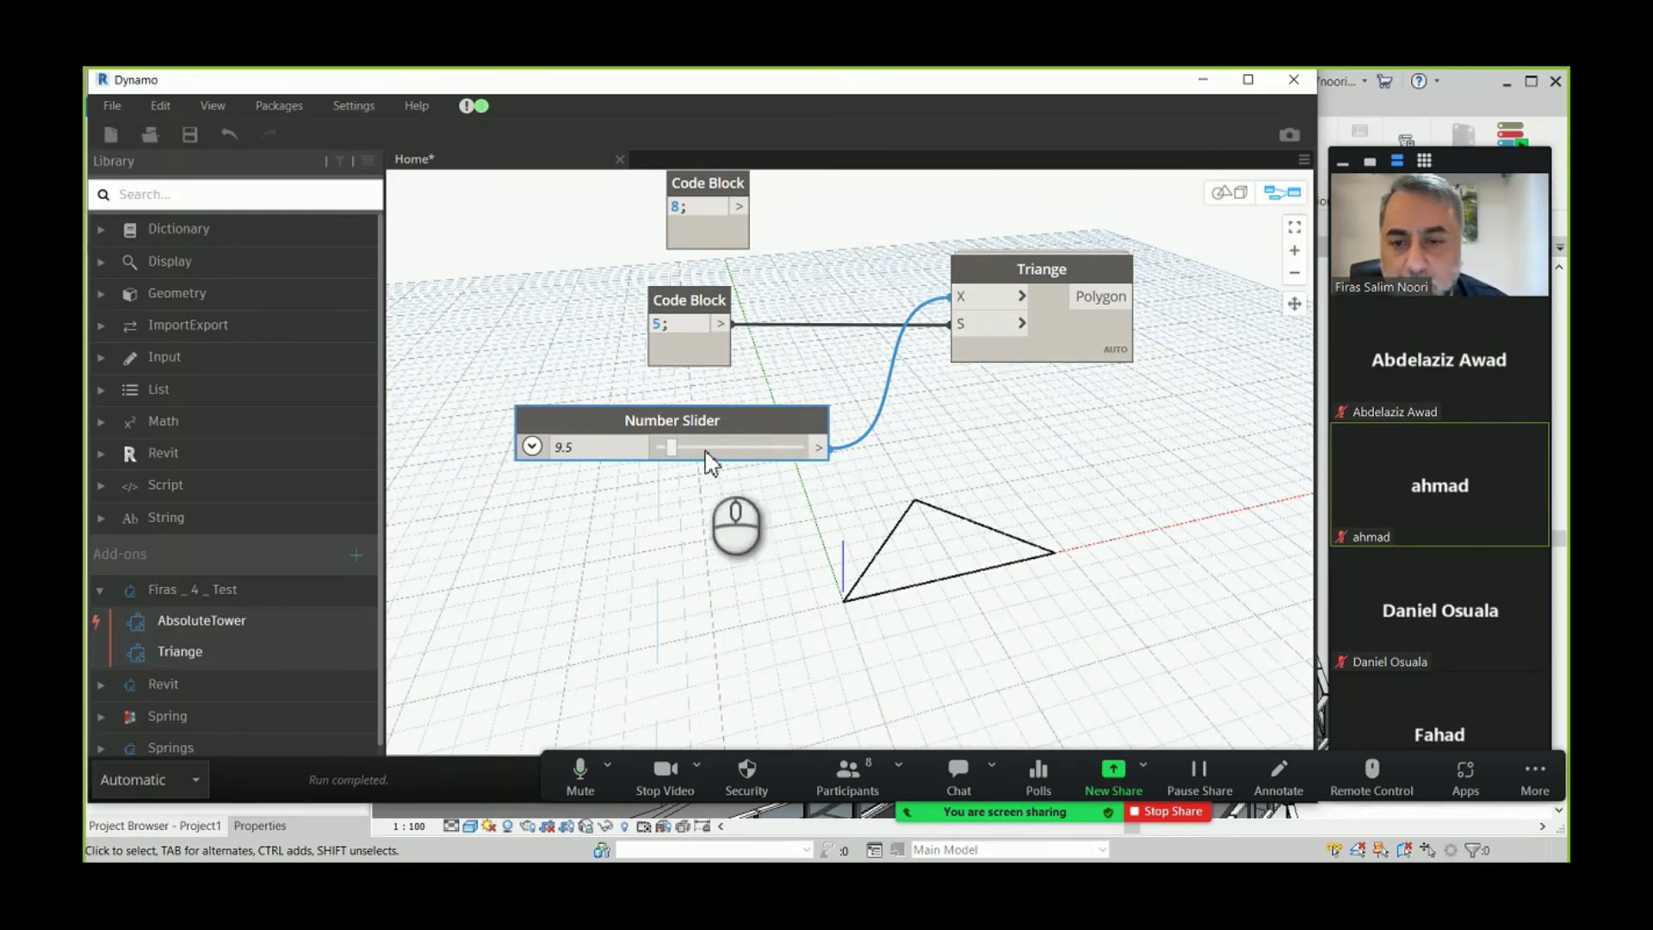
pyautogui.moveTo(671, 451); pyautogui.dragTo(679, 389)
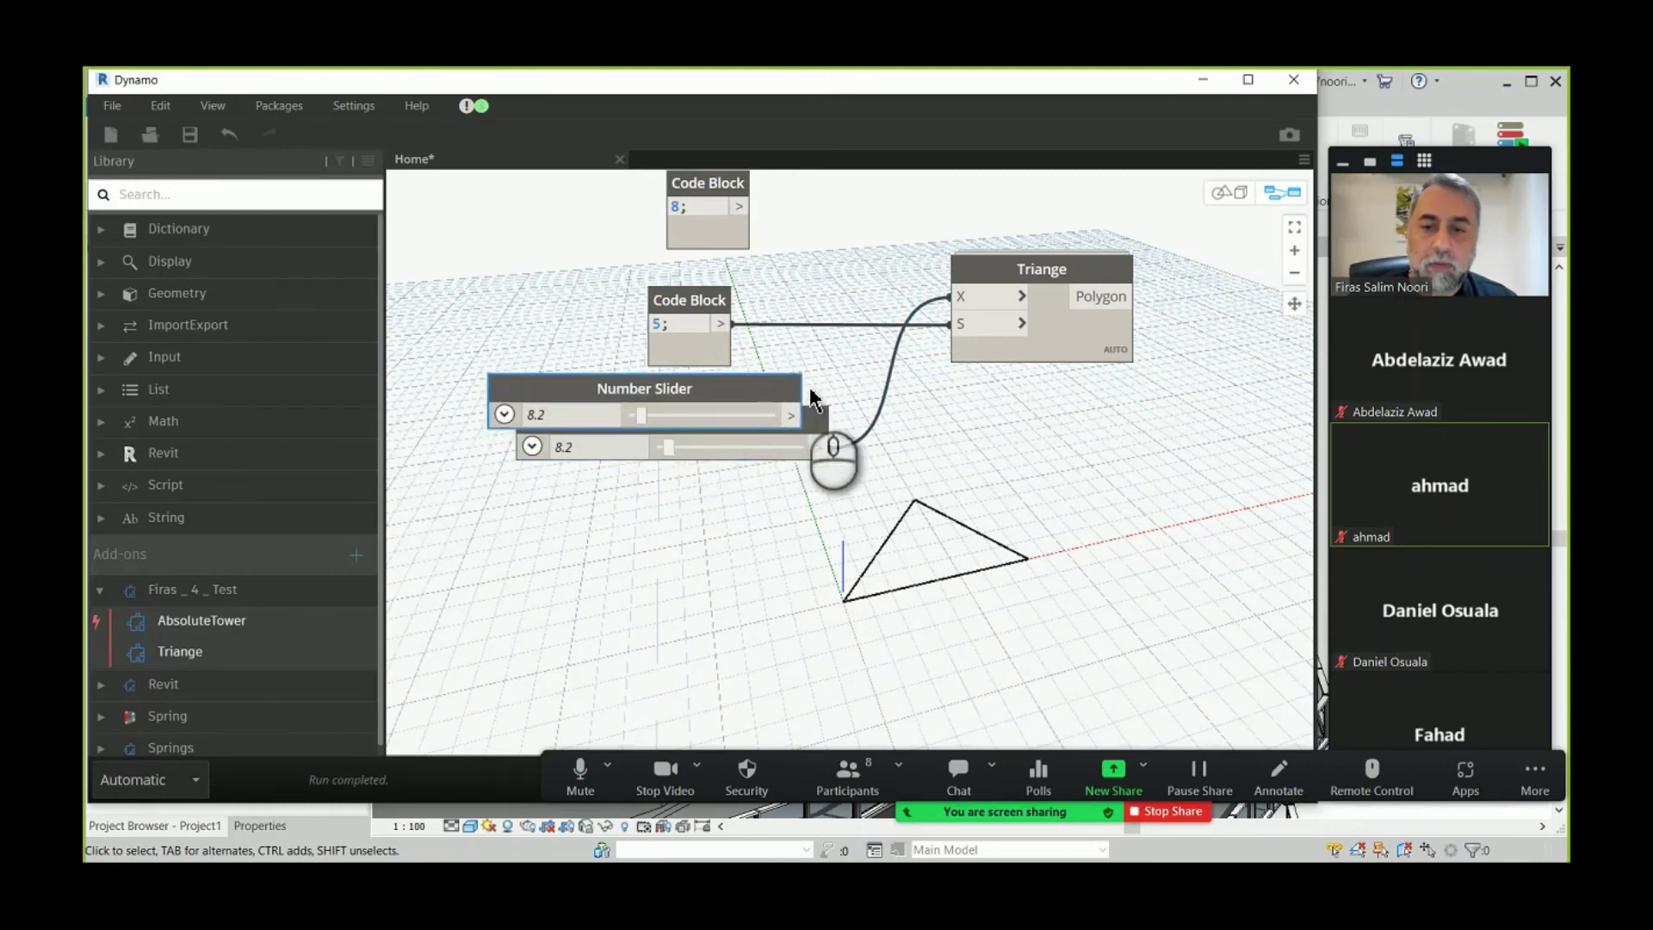
pyautogui.moveTo(809, 419); pyautogui.dragTo(972, 323)
# - Spread out the unused 5 code block and both sliders, and set the X slider to 11 and the S slider to 6
pyautogui.click(714, 299)
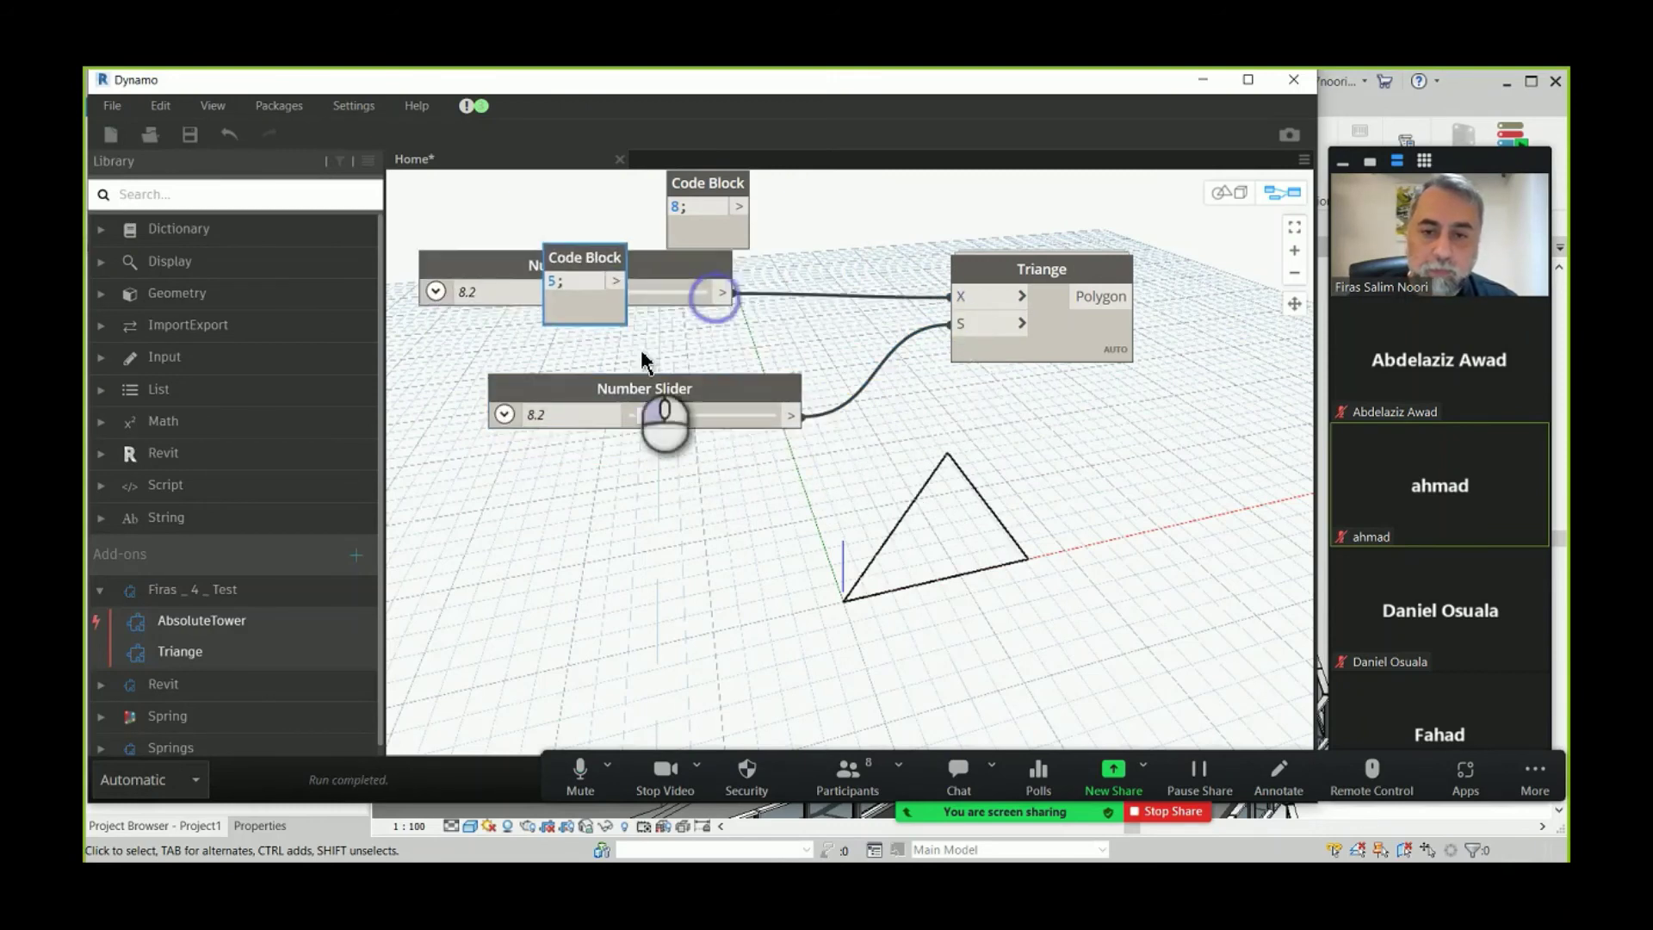
pyautogui.moveTo(674, 387); pyautogui.dragTo(622, 407)
pyautogui.moveTo(655, 264); pyautogui.dragTo(567, 246)
pyautogui.moveTo(680, 337)
pyautogui.mouseDown()
pyautogui.moveTo(595, 319)
pyautogui.moveTo(652, 351)
pyautogui.mouseUp()
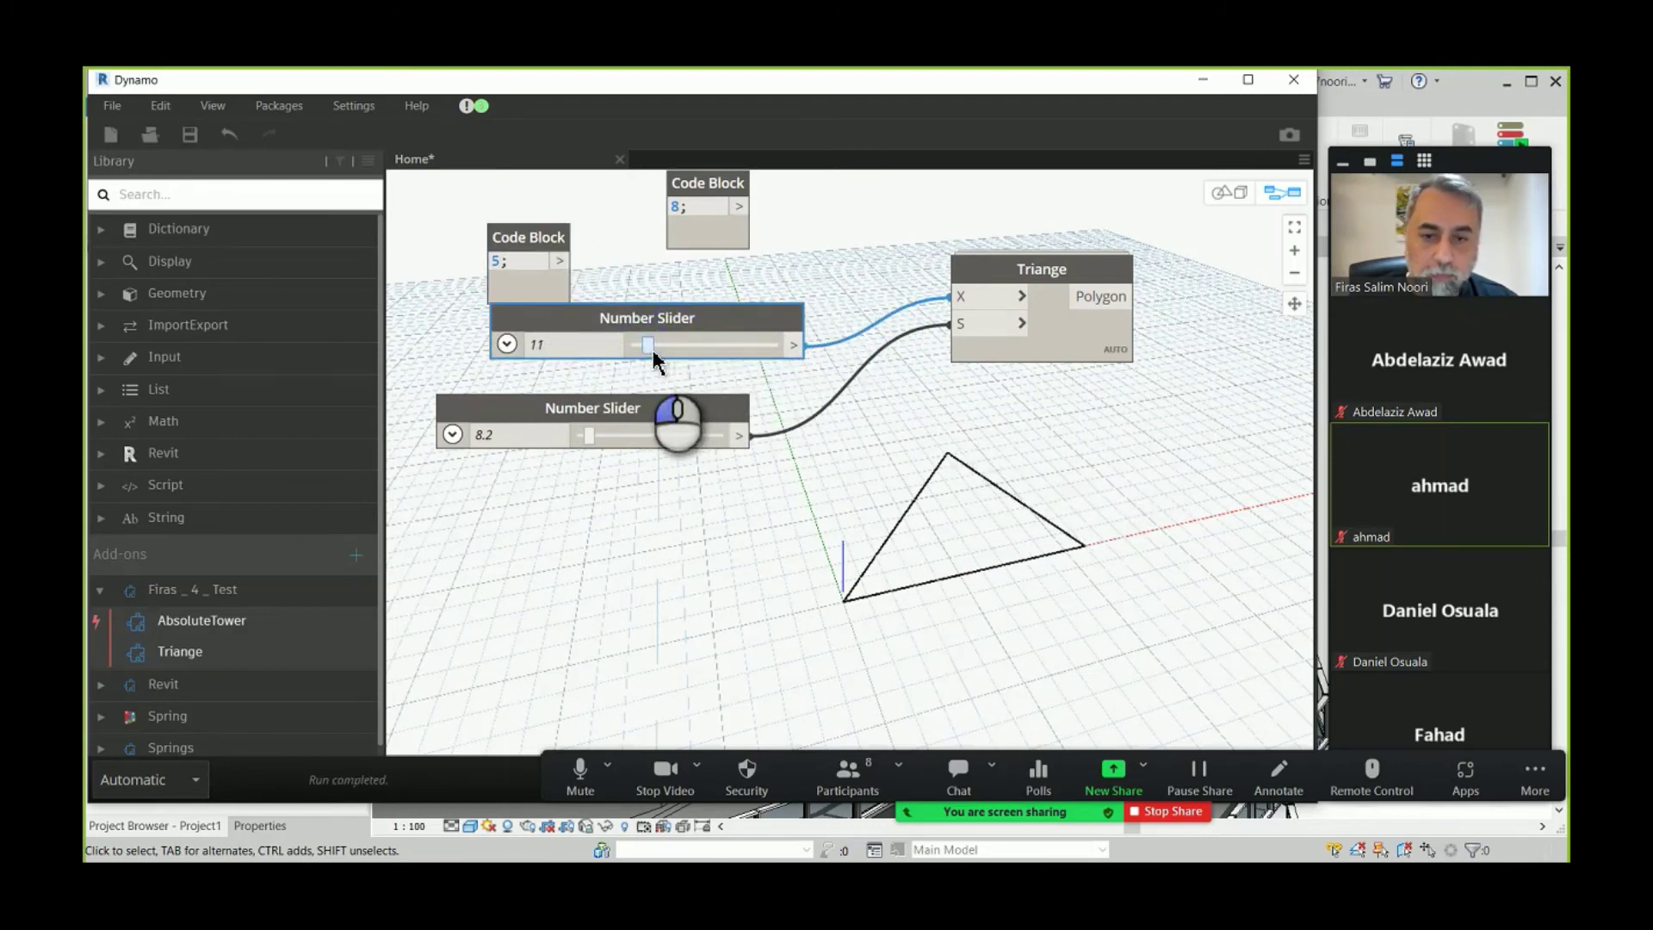
pyautogui.moveTo(607, 437)
pyautogui.mouseDown()
pyautogui.moveTo(589, 436)
pyautogui.moveTo(606, 451)
pyautogui.mouseUp()
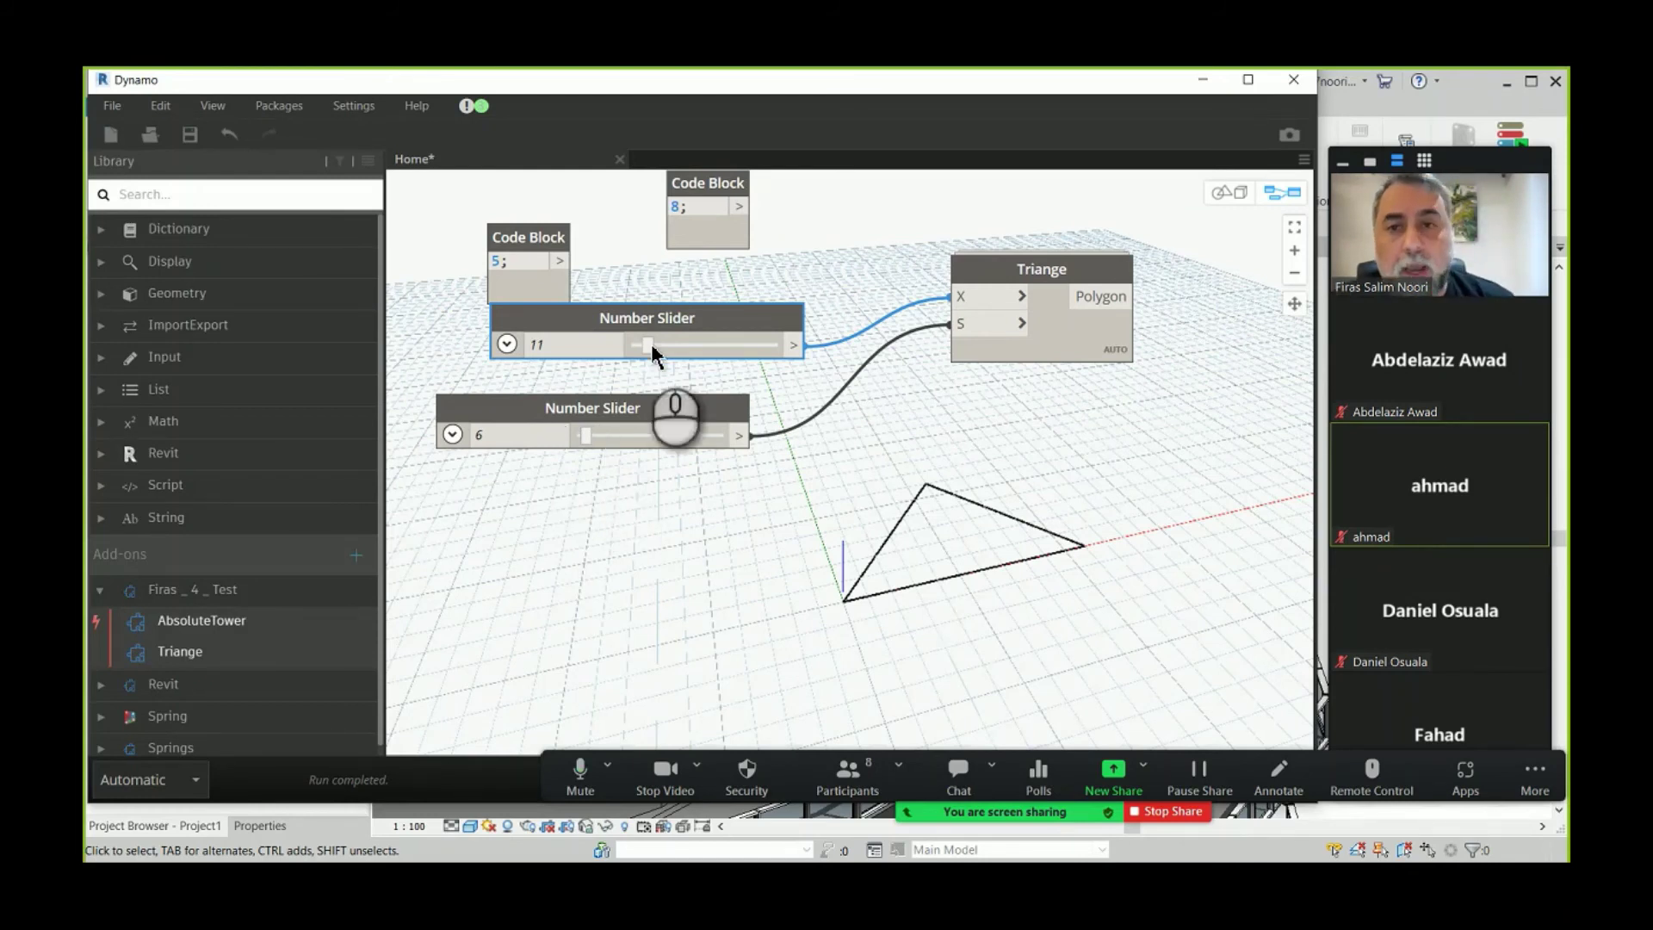
# - Close the Home workspace without saving its changes
pyautogui.click(619, 158)
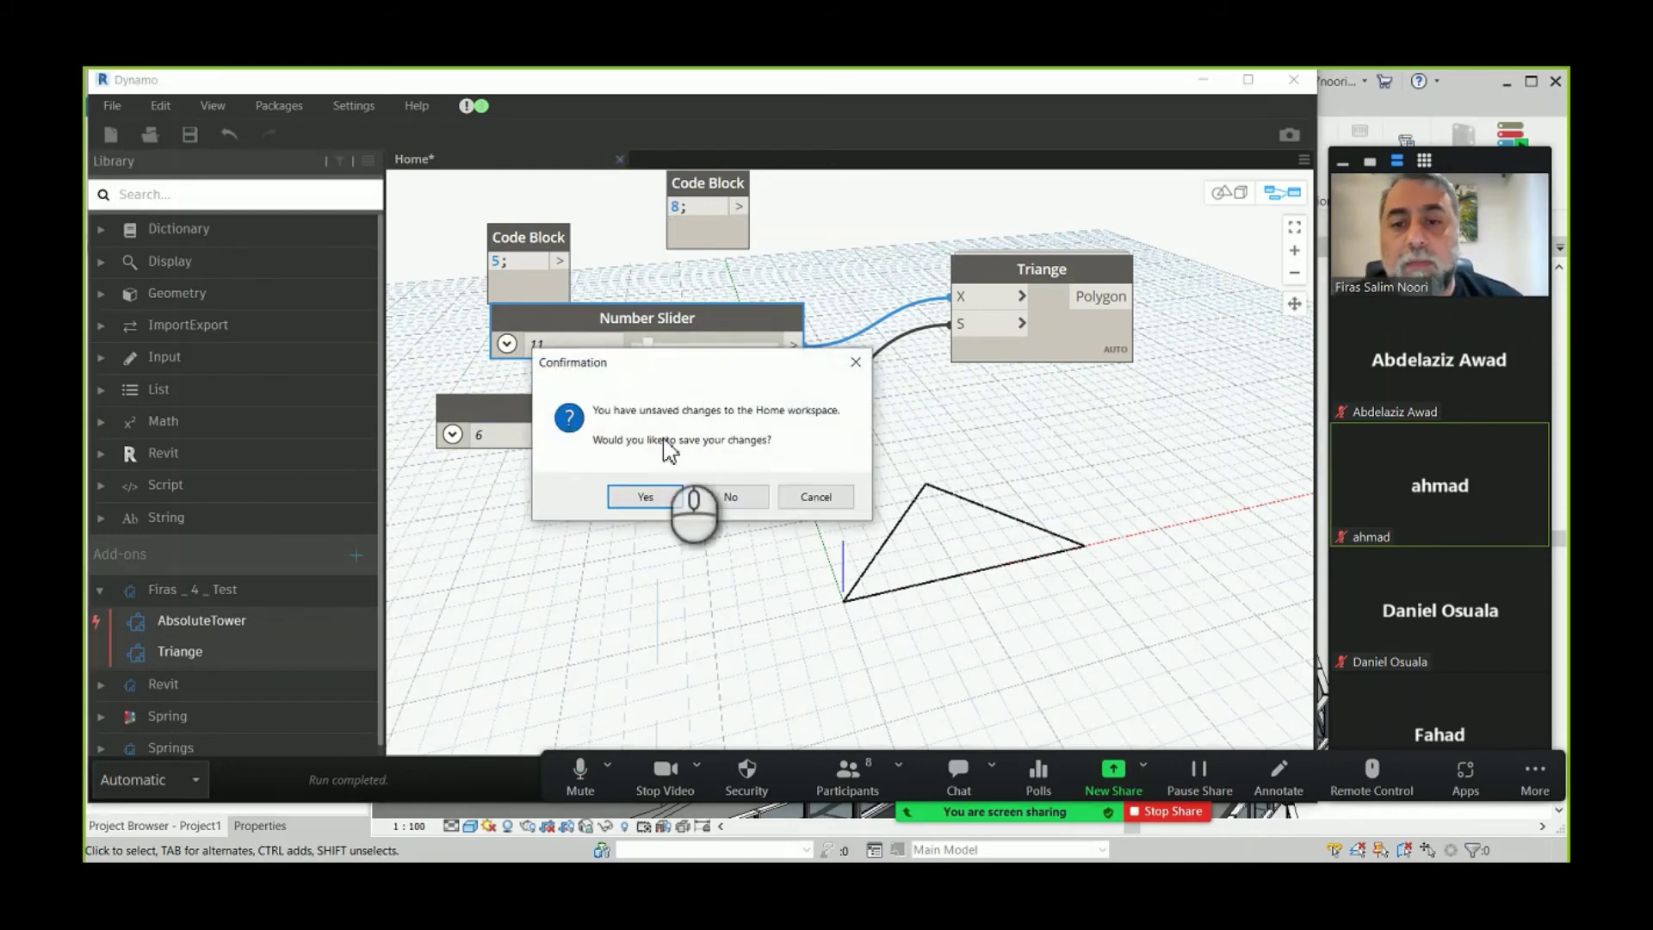
pyautogui.click(729, 497)
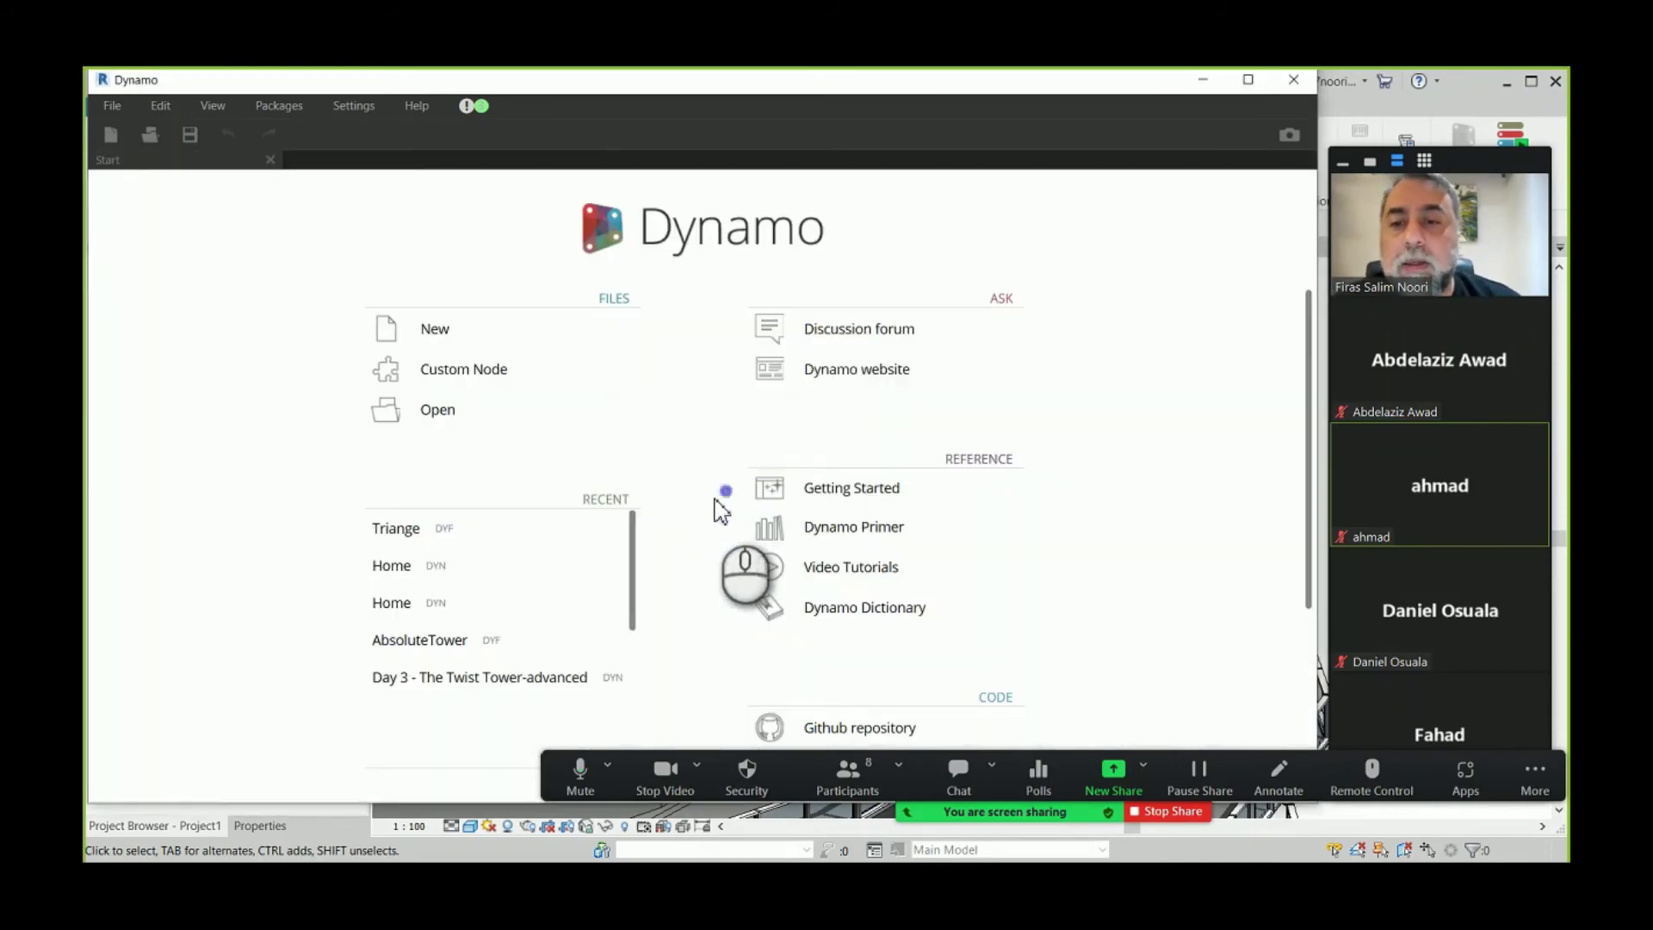
# - View the saved Home.dyn graph and the AbsoluteTower custom node, and close both again
pyautogui.click(405, 563)
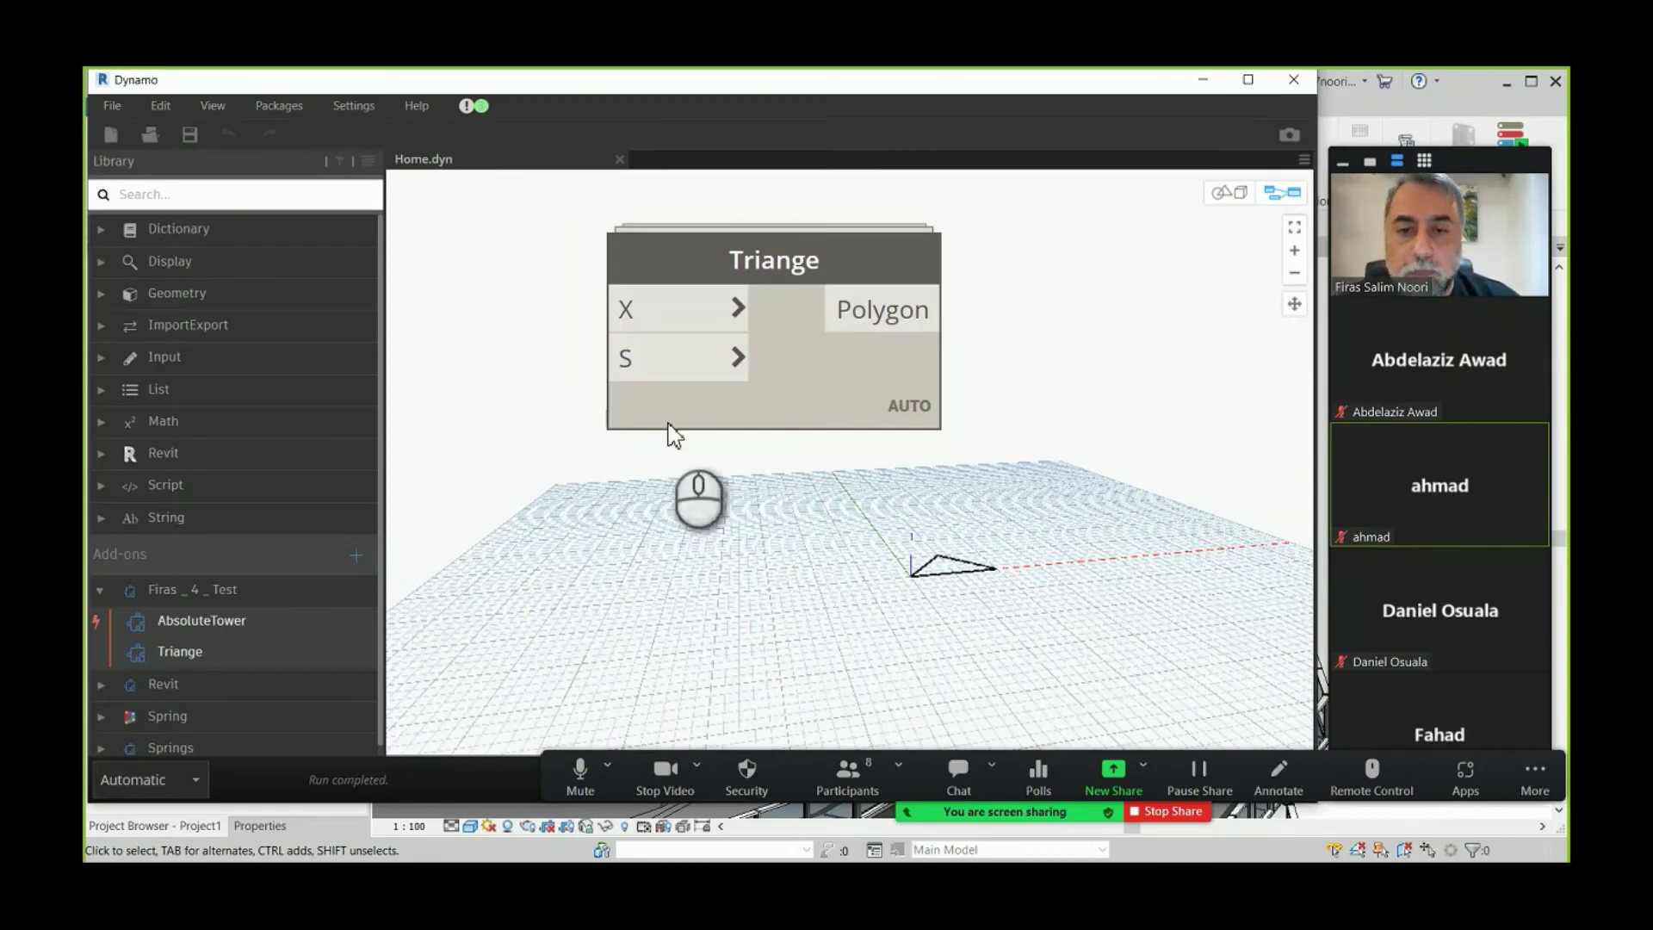
pyautogui.click(150, 135)
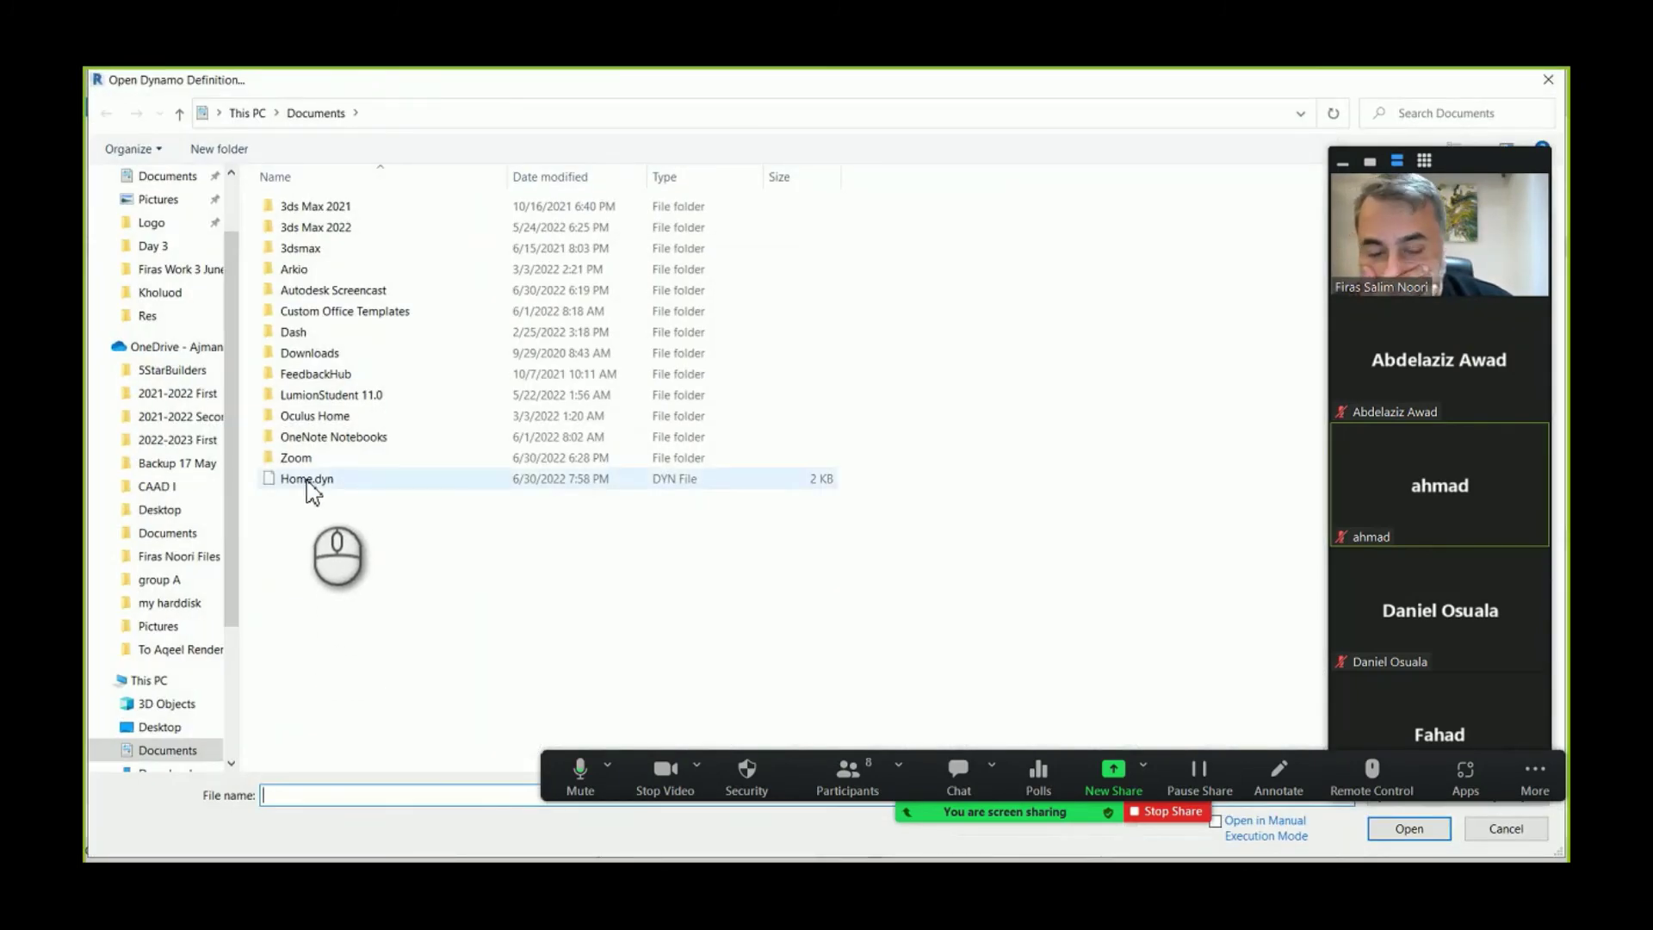
pyautogui.doubleClick(313, 482)
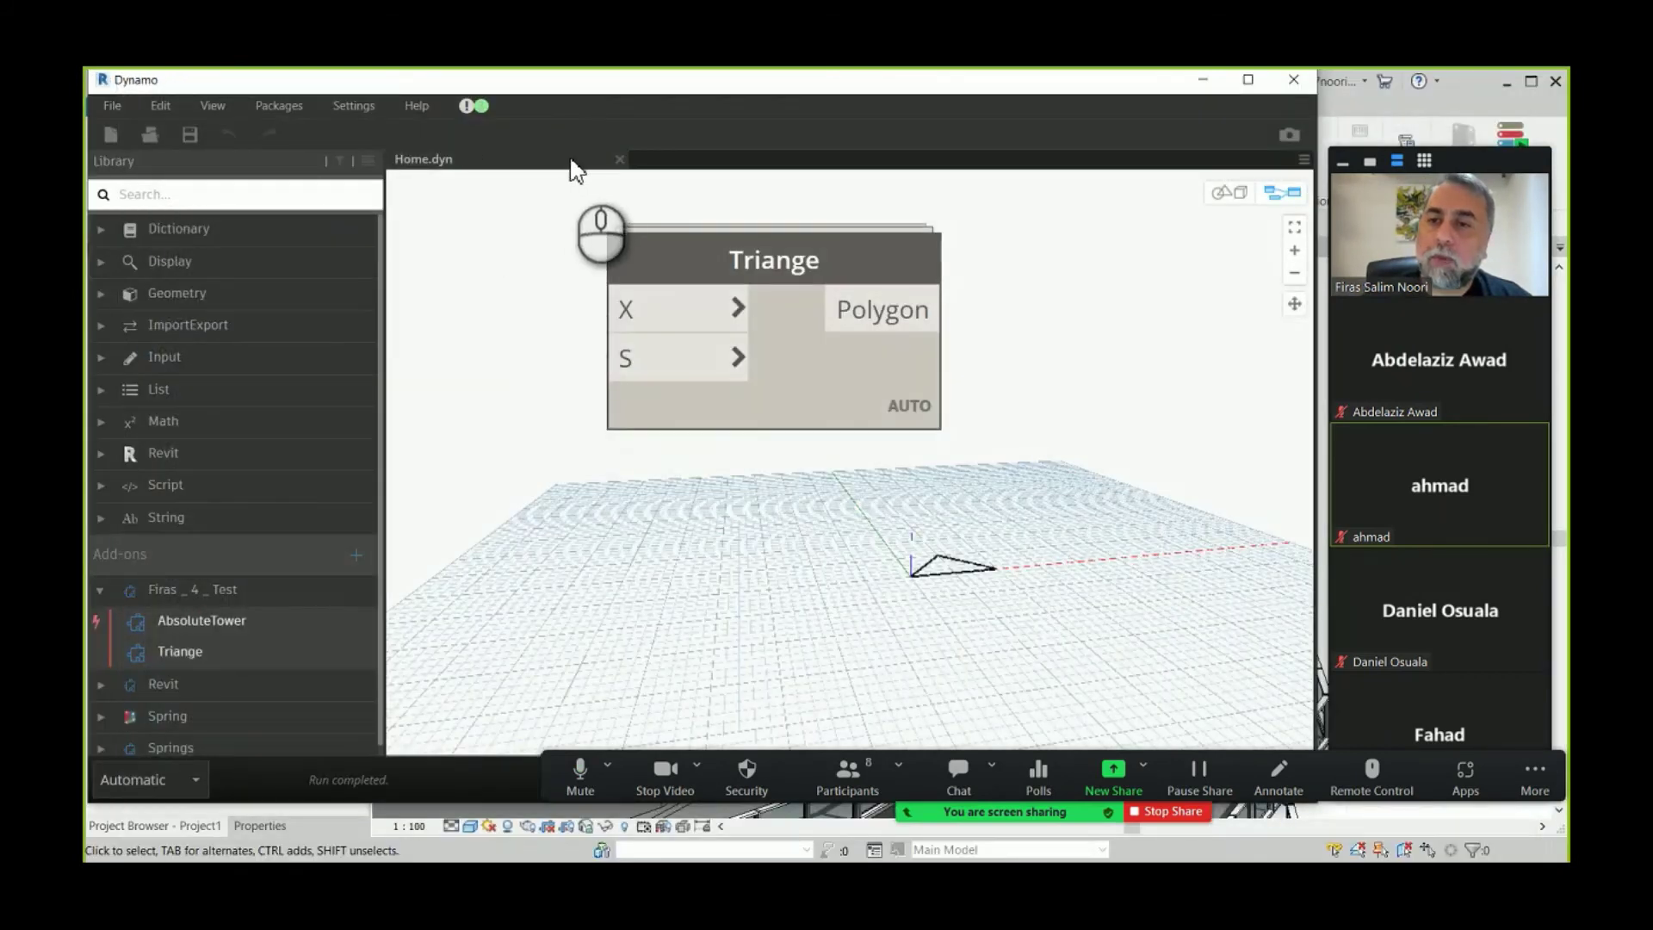
pyautogui.click(619, 160)
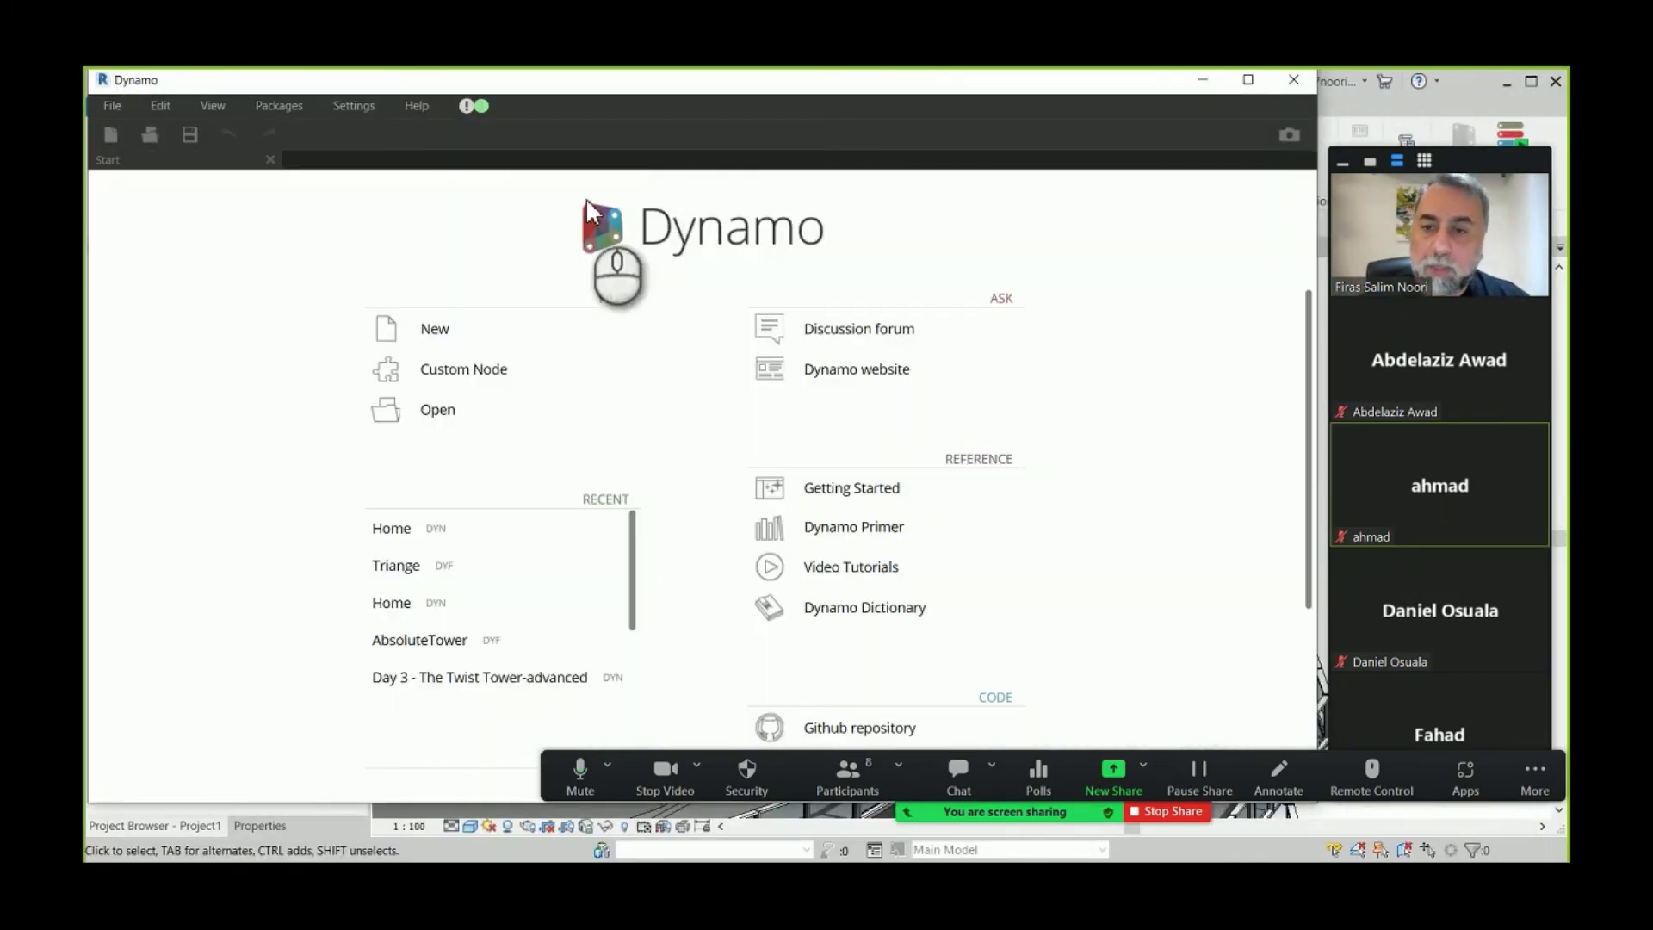
pyautogui.click(427, 639)
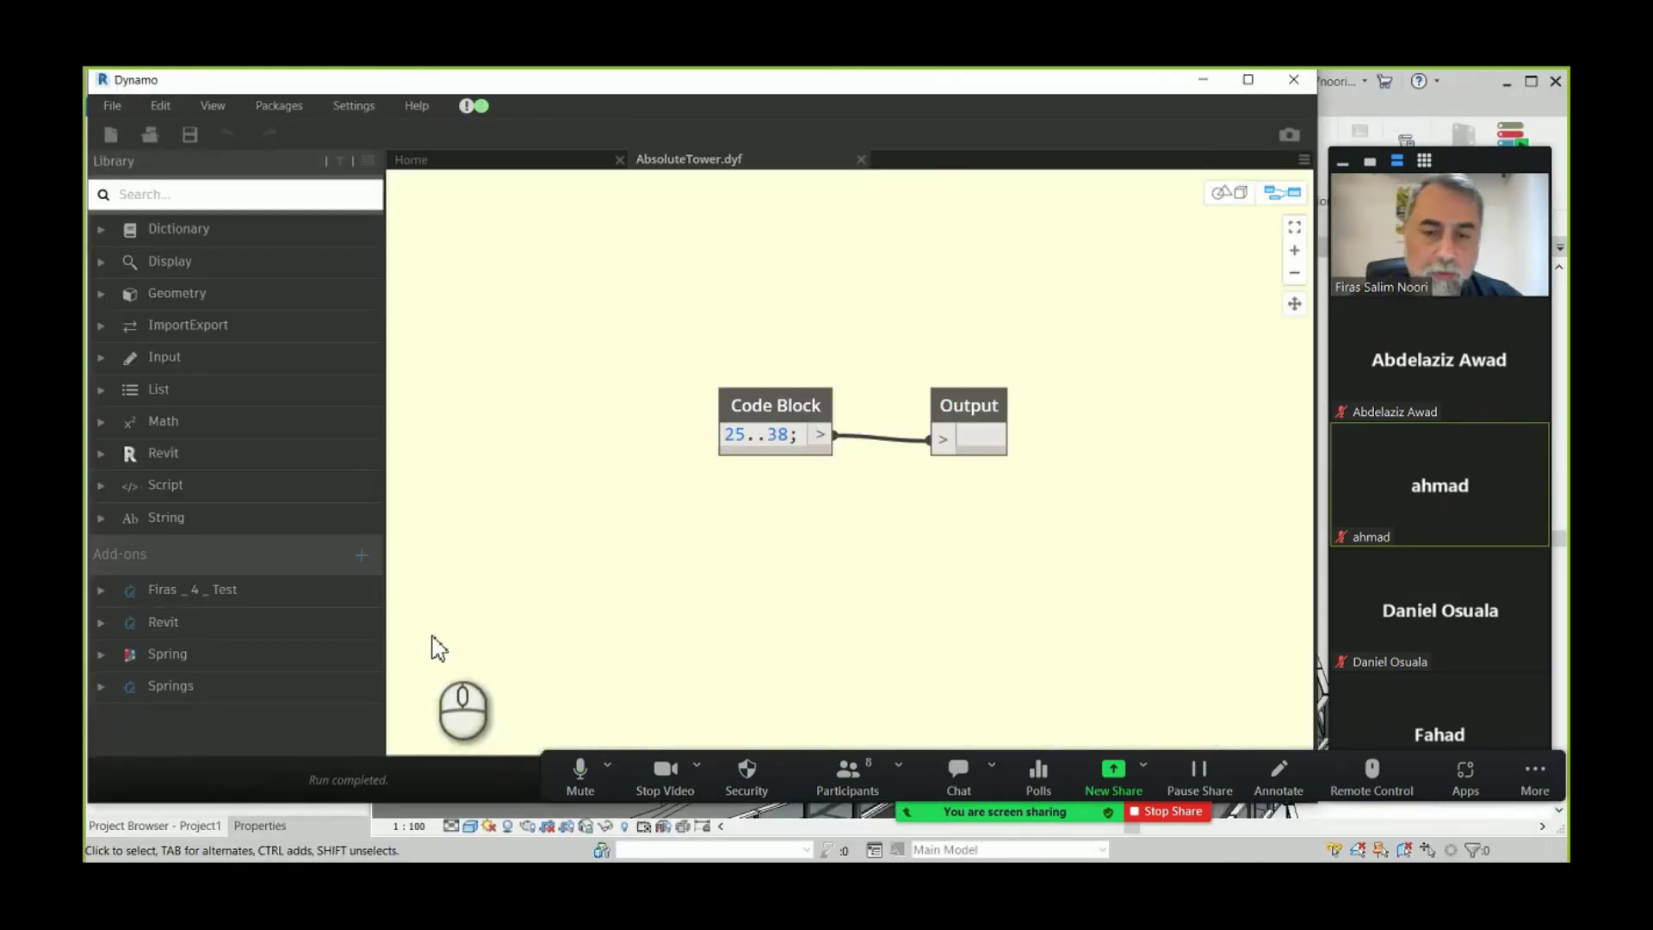
pyautogui.click(860, 159)
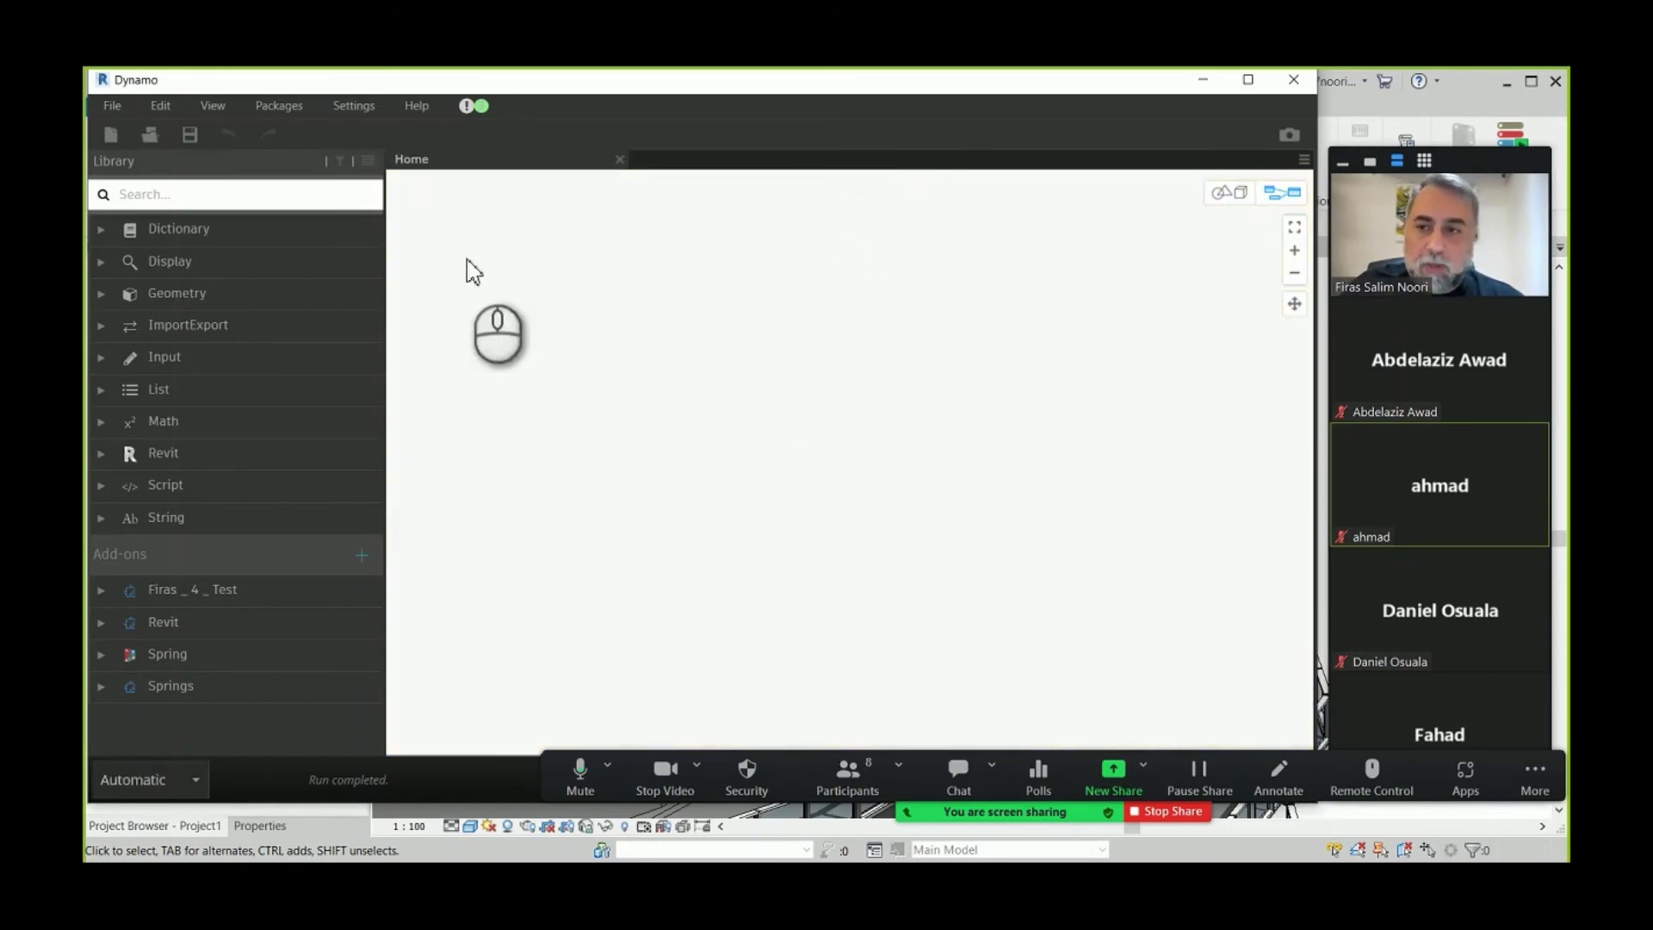
# - Open Step 5.dyn from the Day 4 folder of the Introduction to Computational Design using Autodesk Dynamo workshop
pyautogui.click(149, 135)
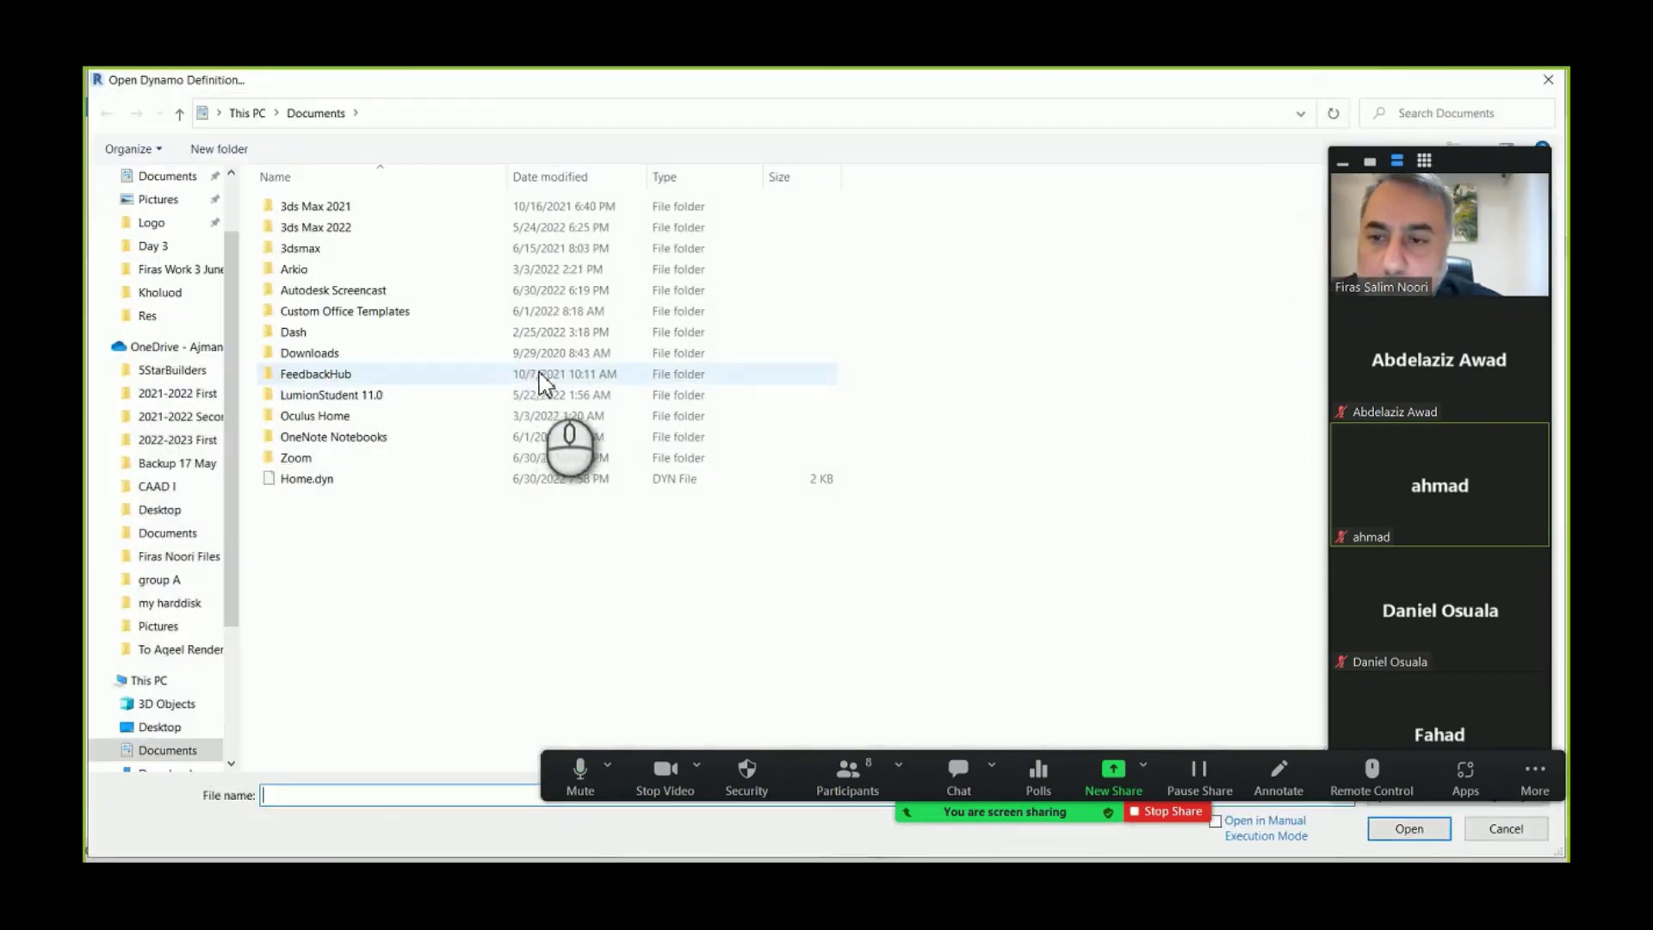
pyautogui.click(177, 415)
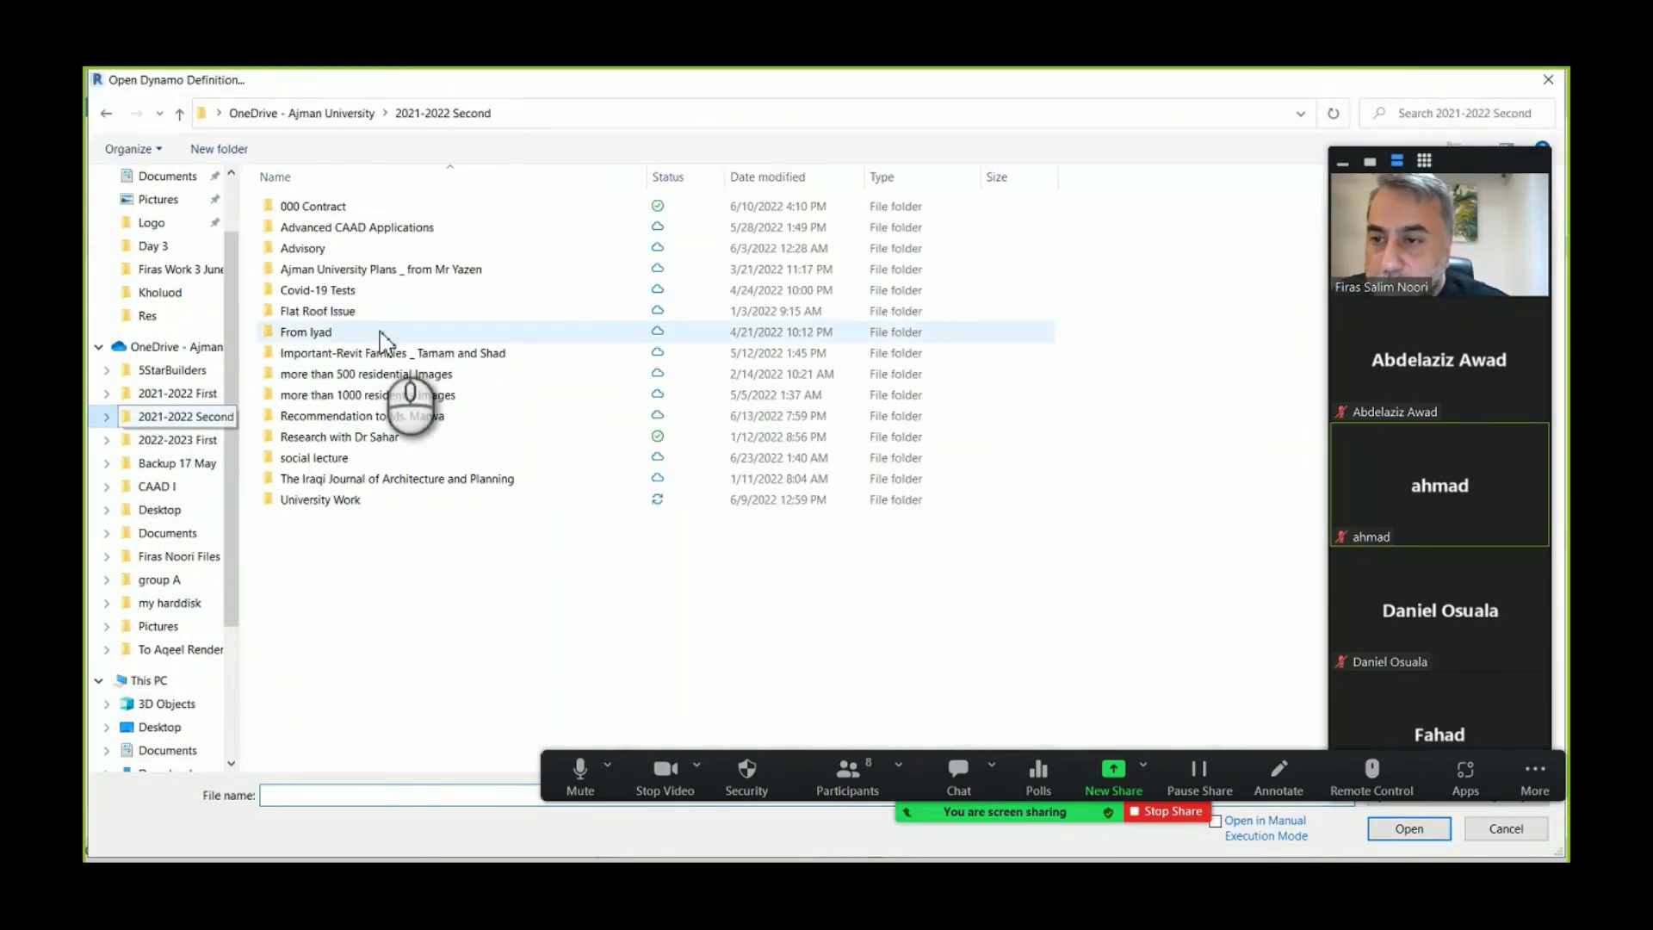
pyautogui.doubleClick(321, 478)
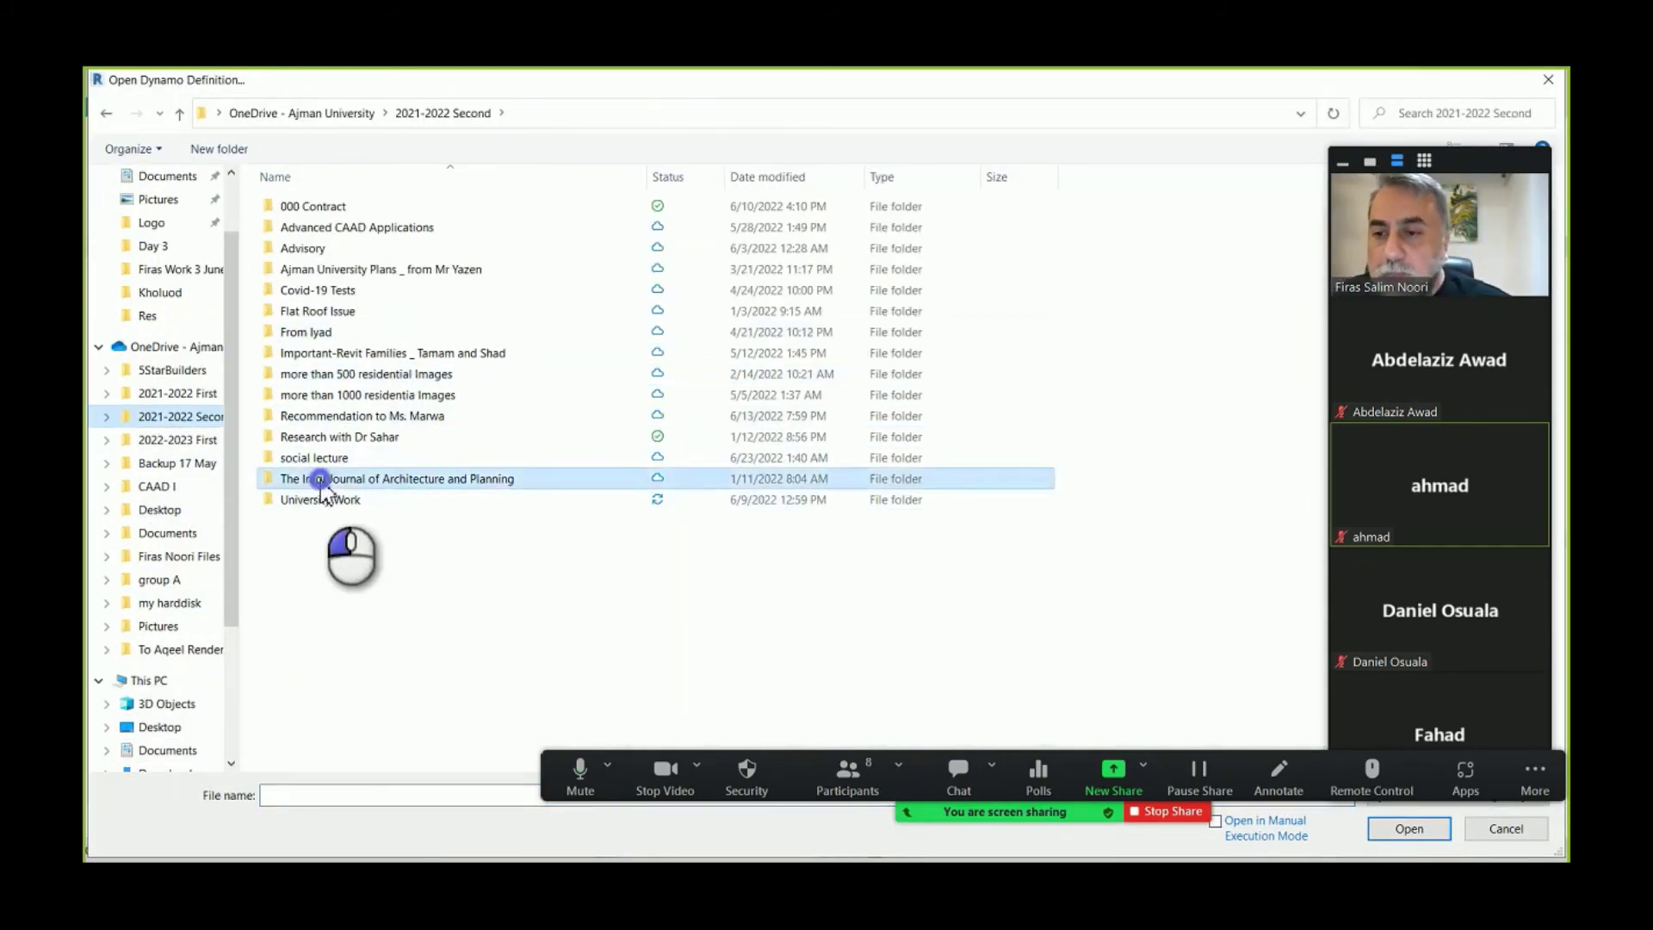
pyautogui.click(106, 112)
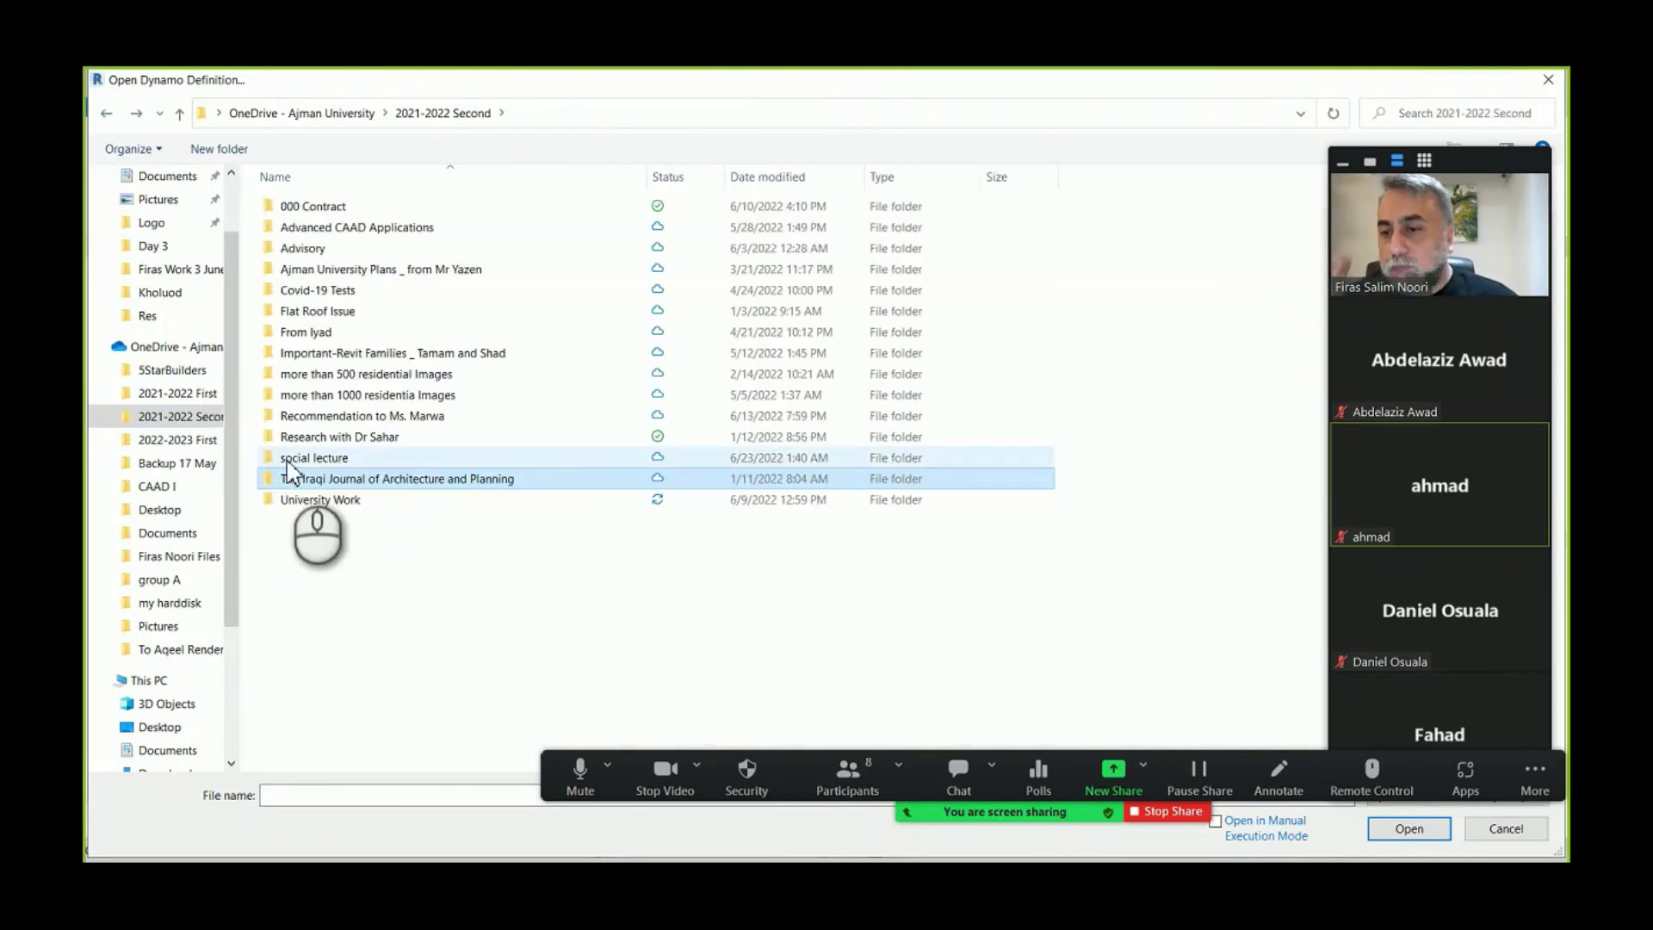
pyautogui.doubleClick(320, 504)
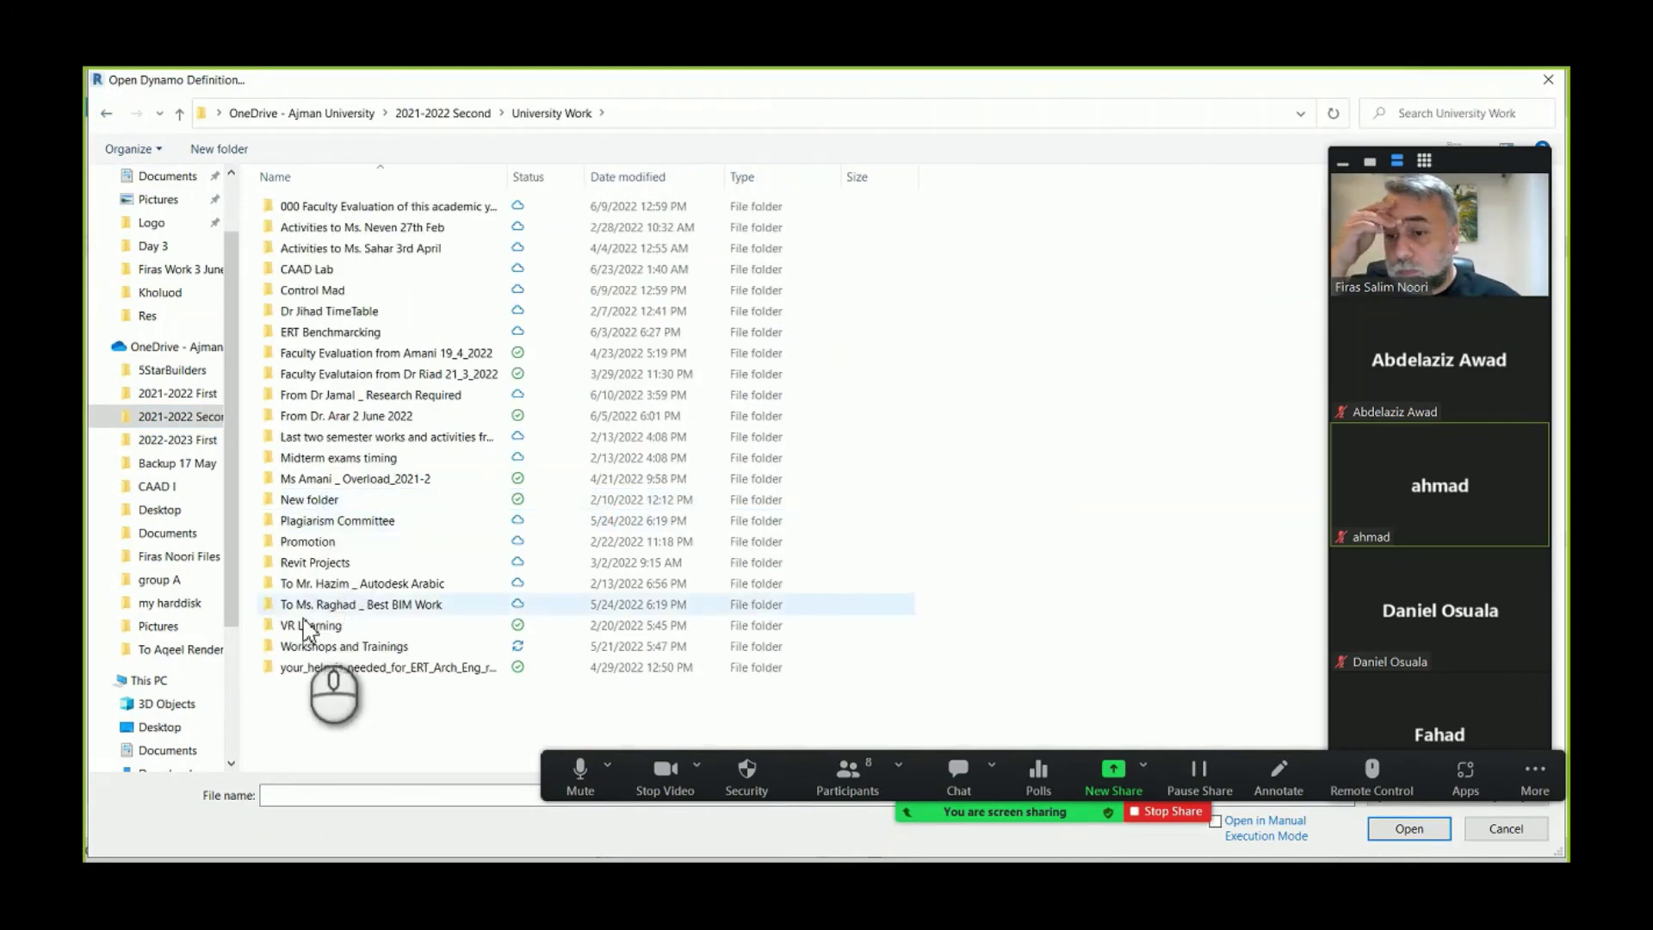
pyautogui.doubleClick(314, 647)
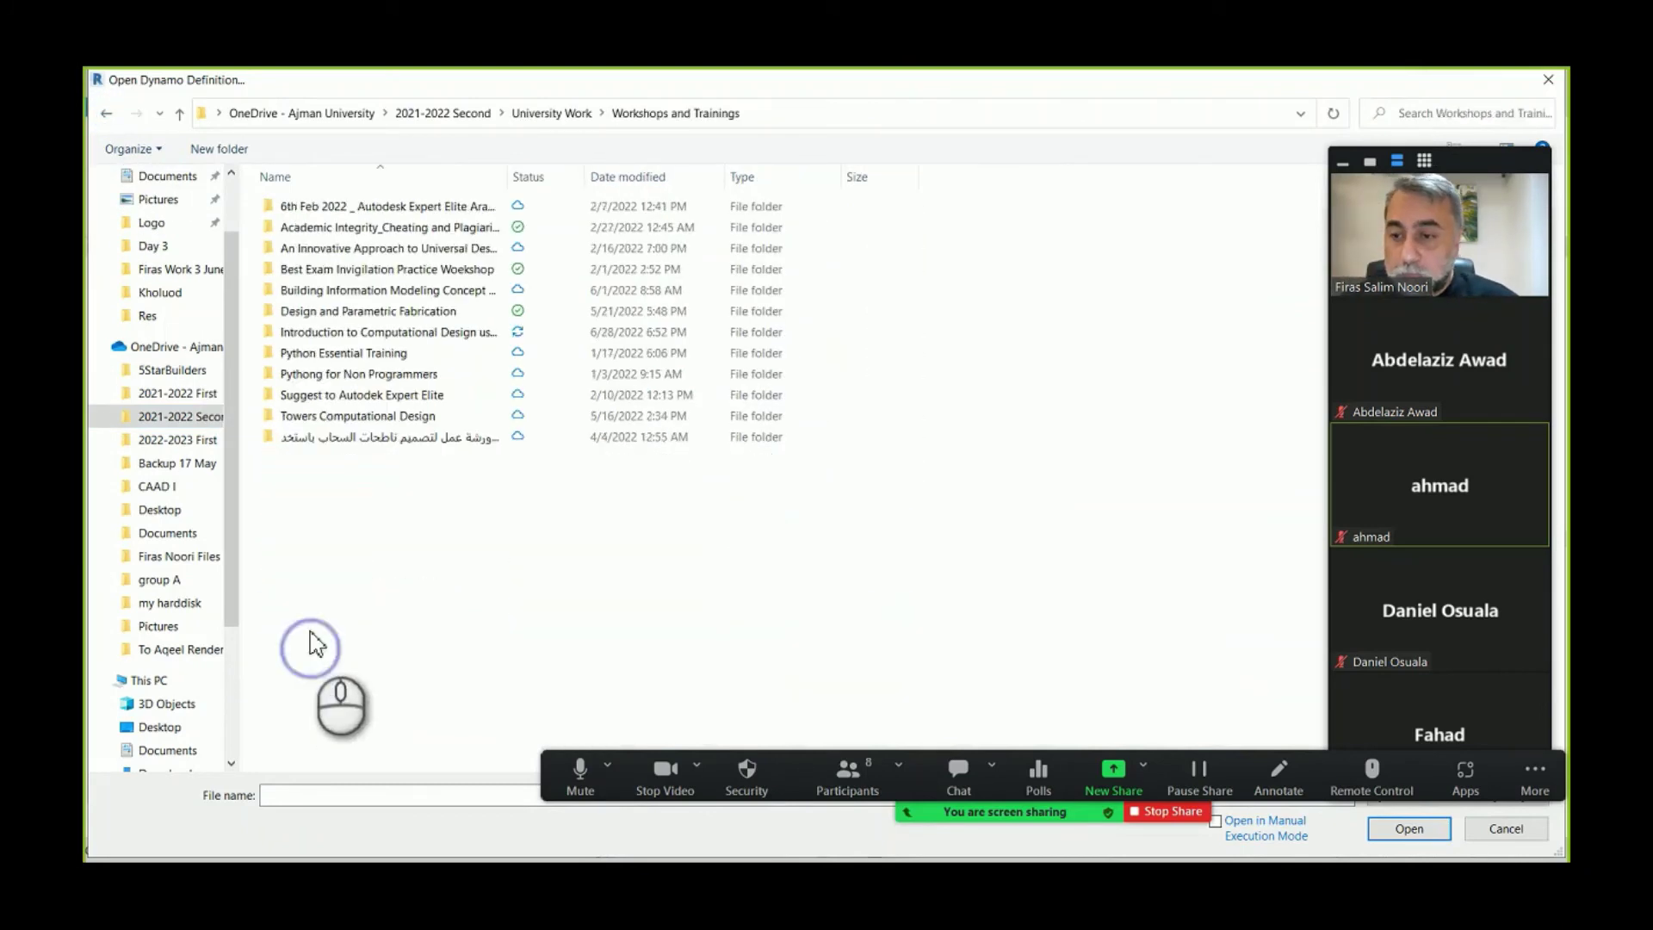
pyautogui.doubleClick(322, 334)
pyautogui.doubleClick(297, 226)
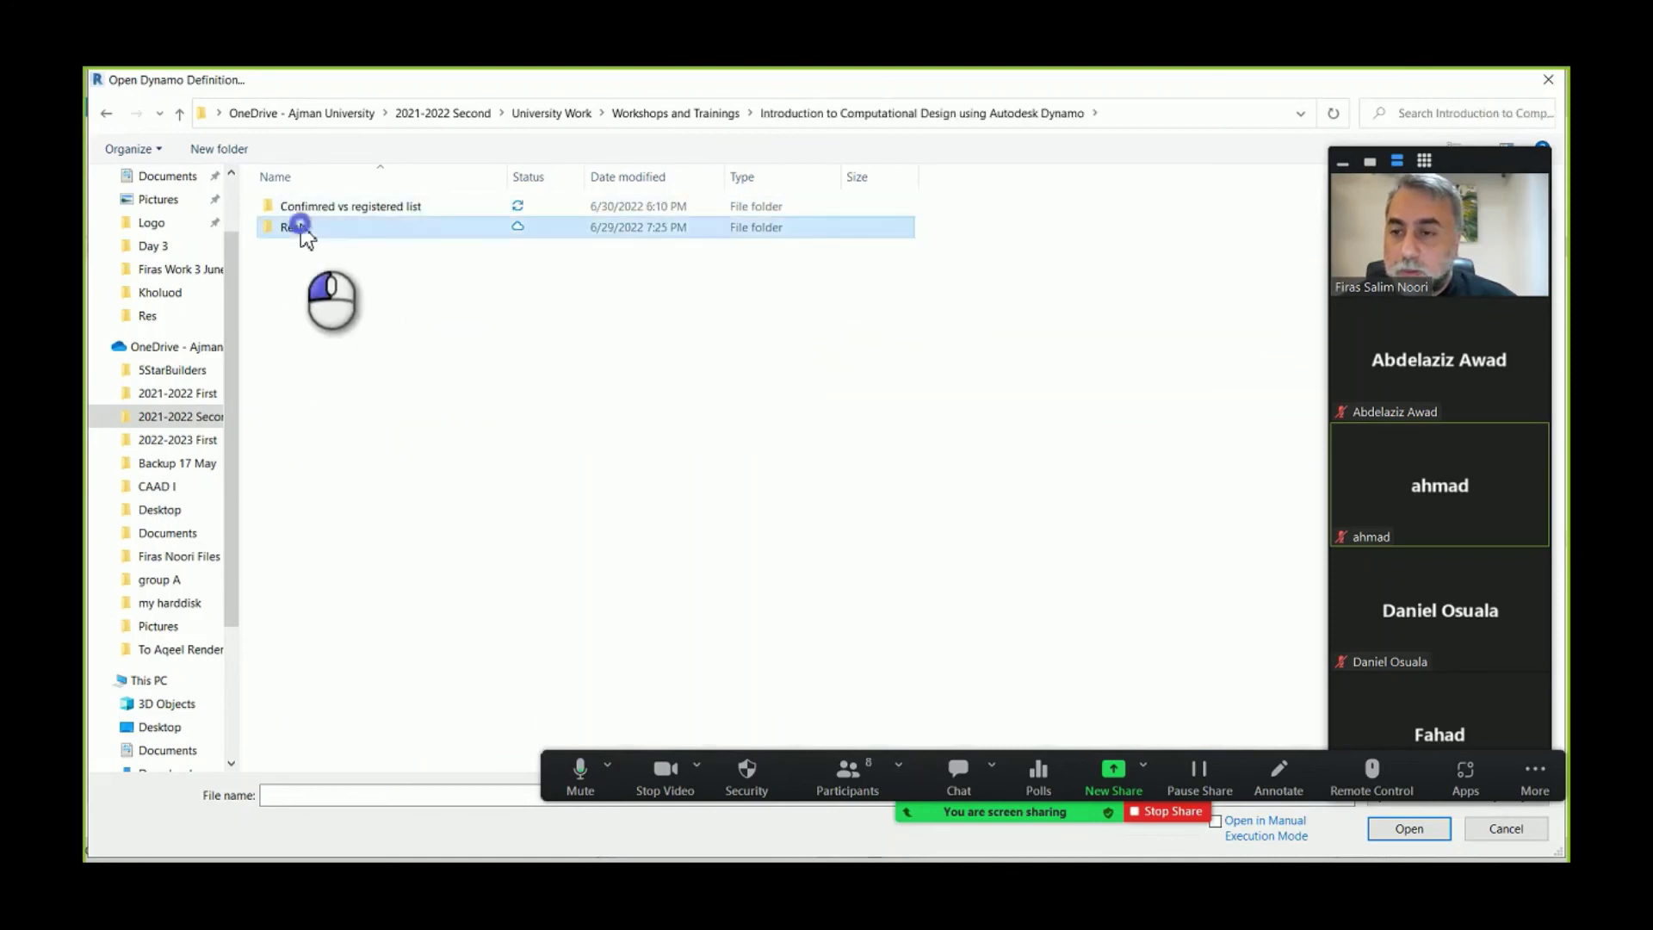
pyautogui.doubleClick(295, 268)
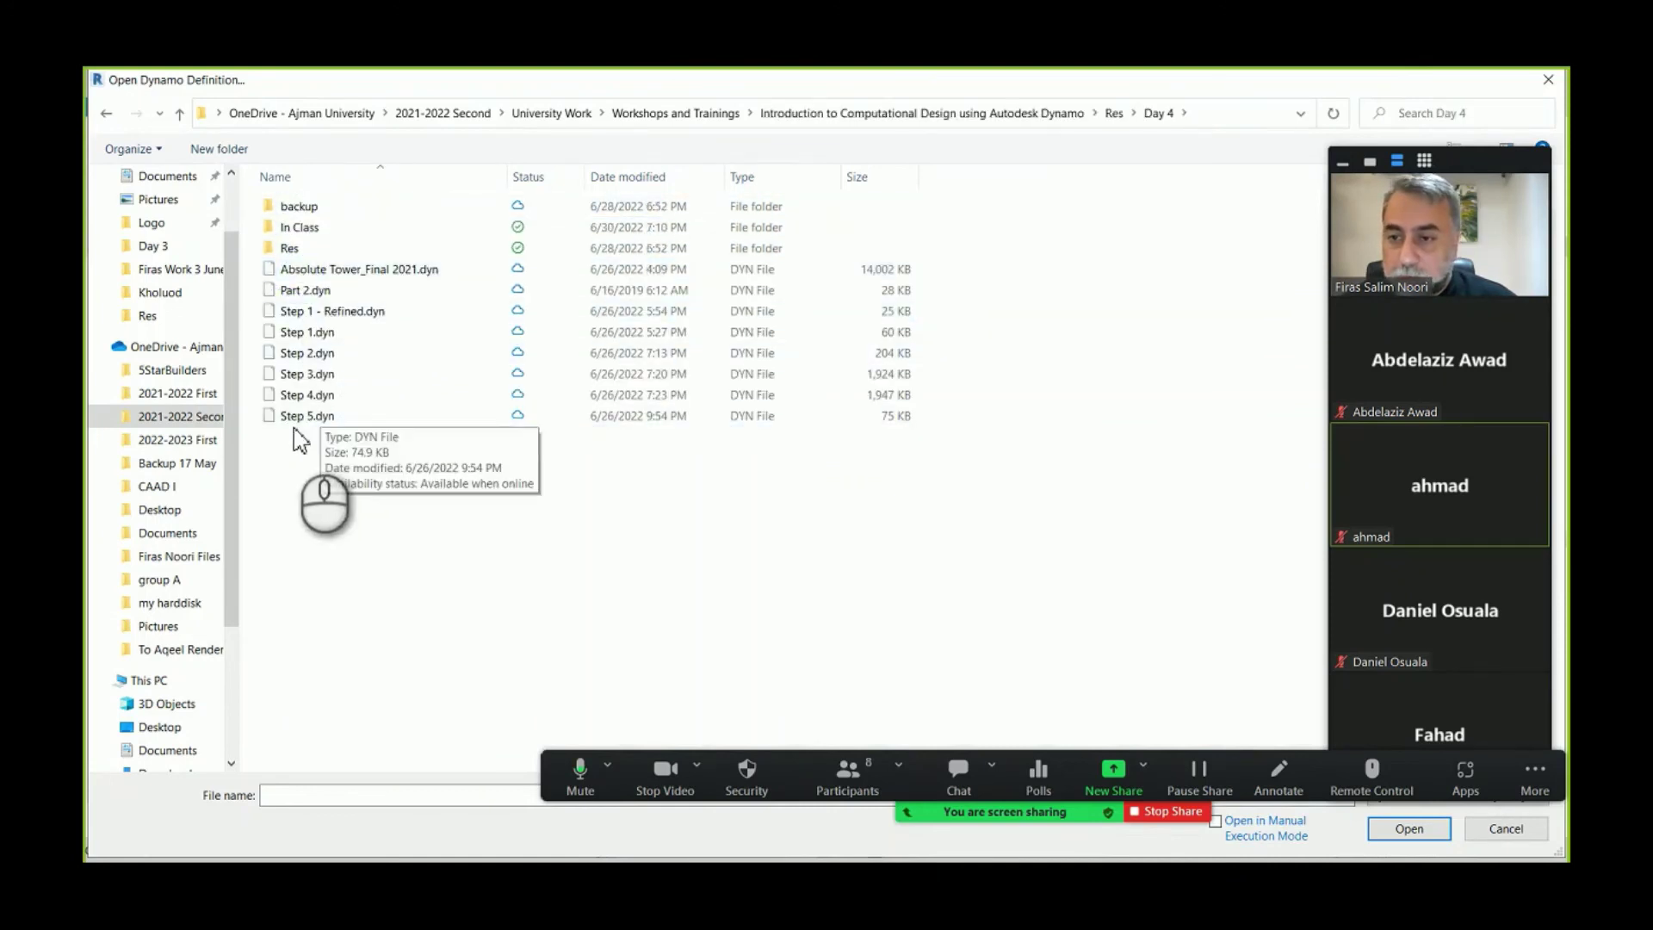
pyautogui.click(294, 419)
pyautogui.doubleClick(293, 422)
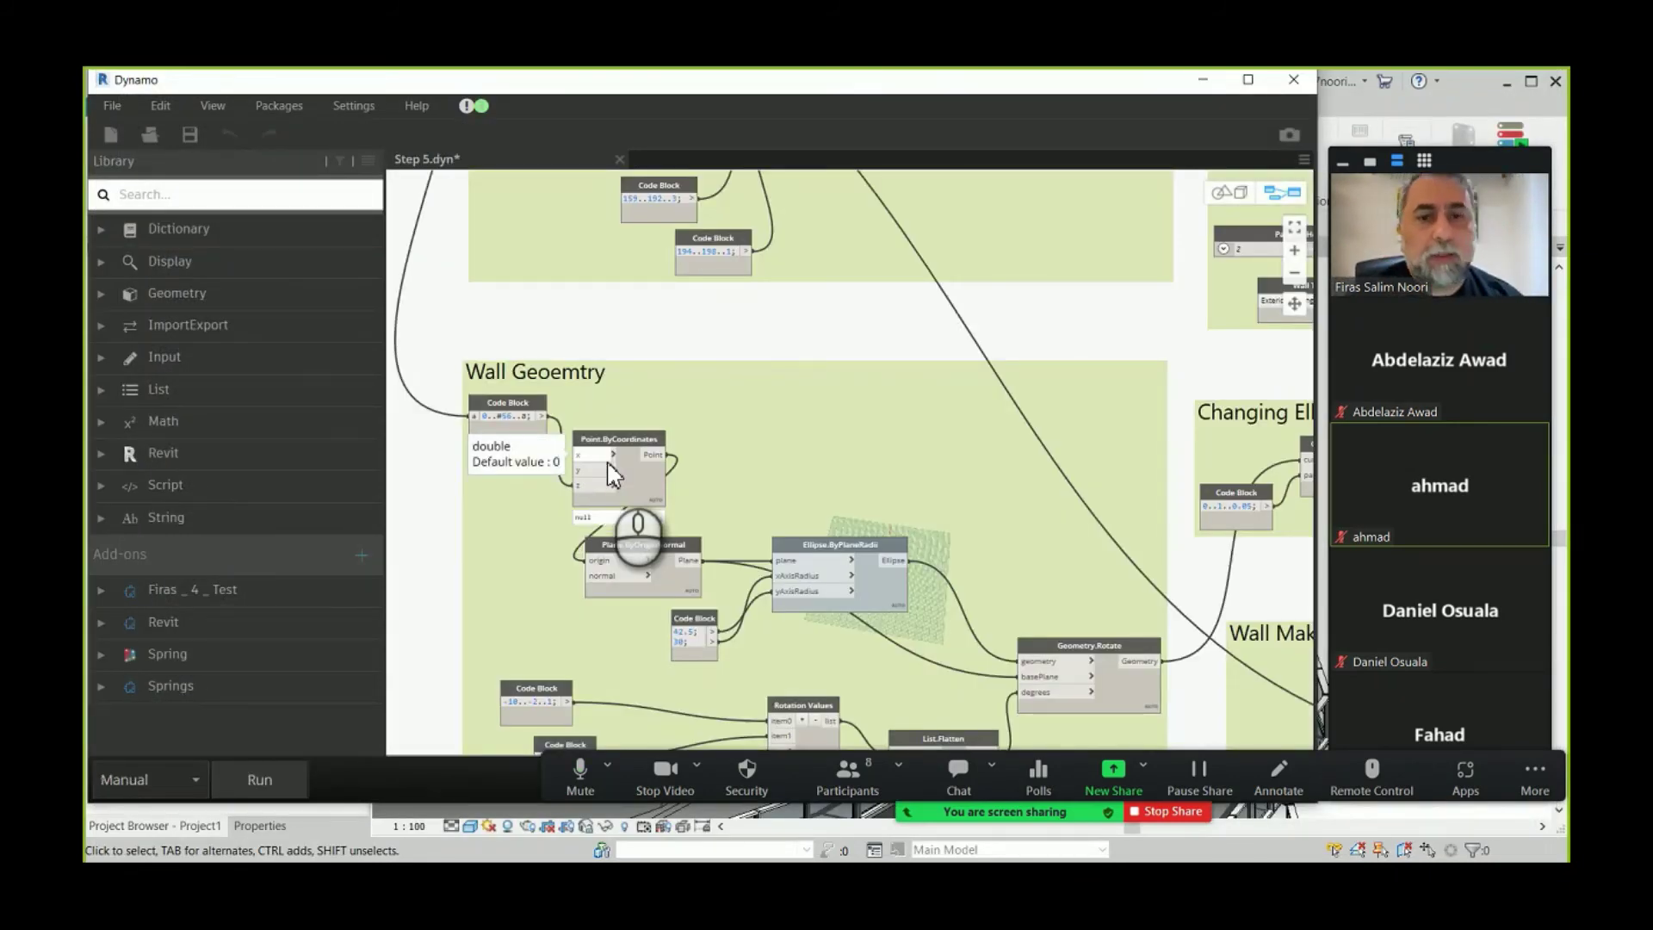
# - Move the Wall Geometry group away from the lower Changing Ellipse to Polygon group and slightly shift the Slabs and Parapet Geometry group
pyautogui.scroll(-3, 663, 413)
pyautogui.click(758, 403)
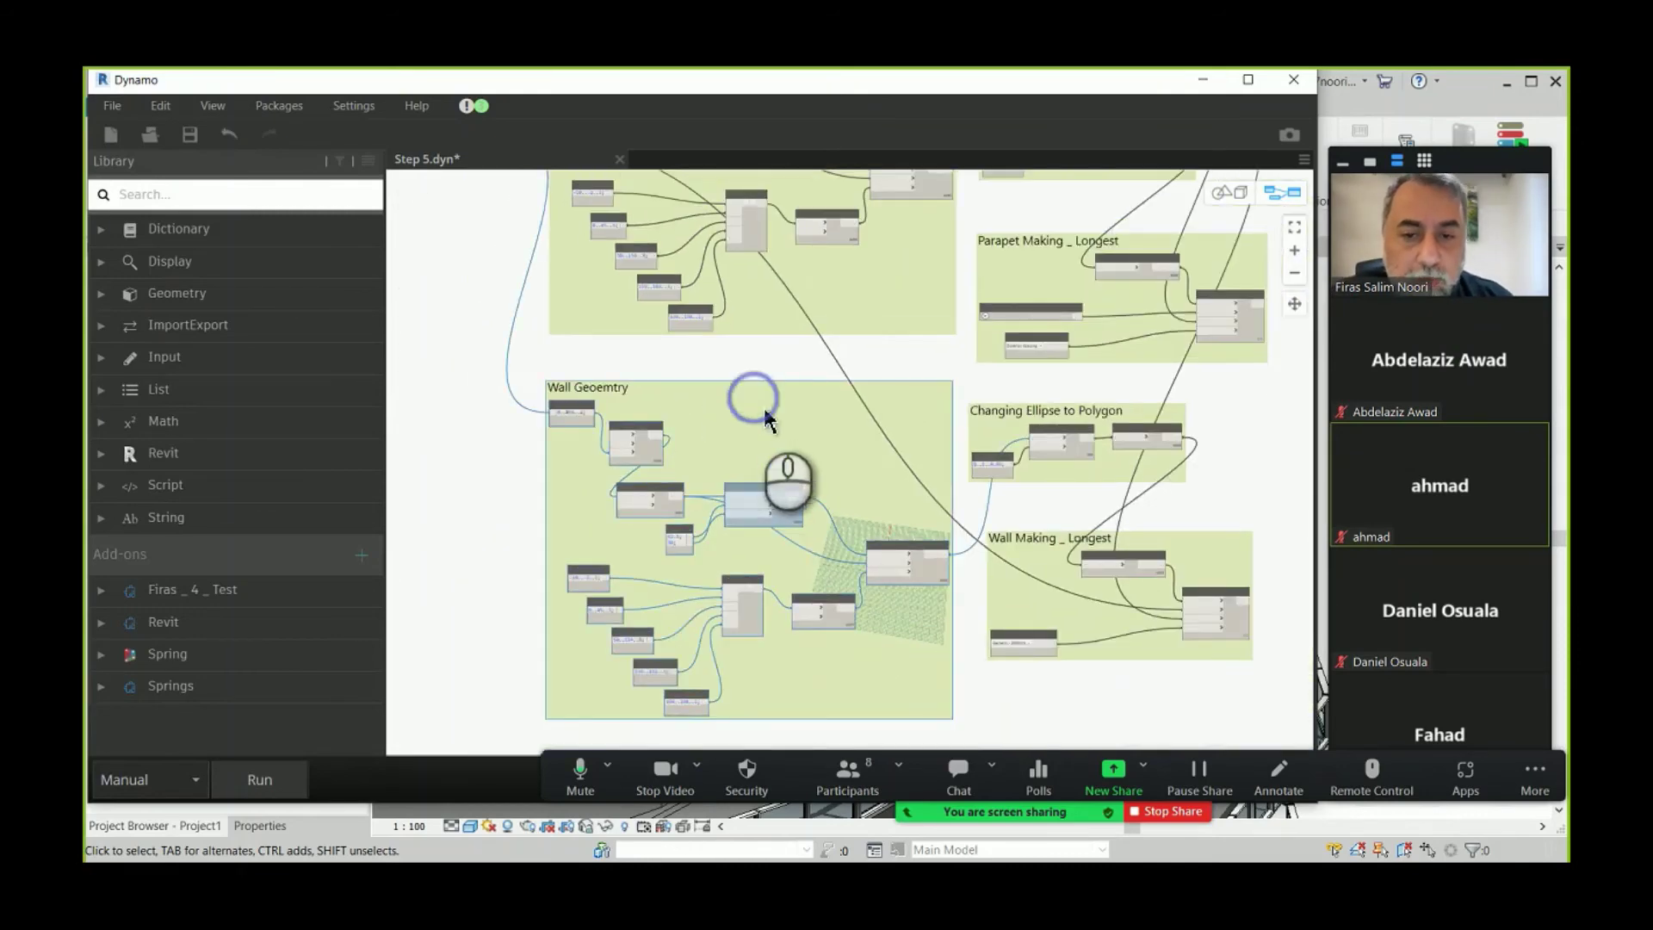
pyautogui.moveTo(767, 419); pyautogui.dragTo(631, 457)
pyautogui.moveTo(693, 361); pyautogui.dragTo(819, 531, button='middle')
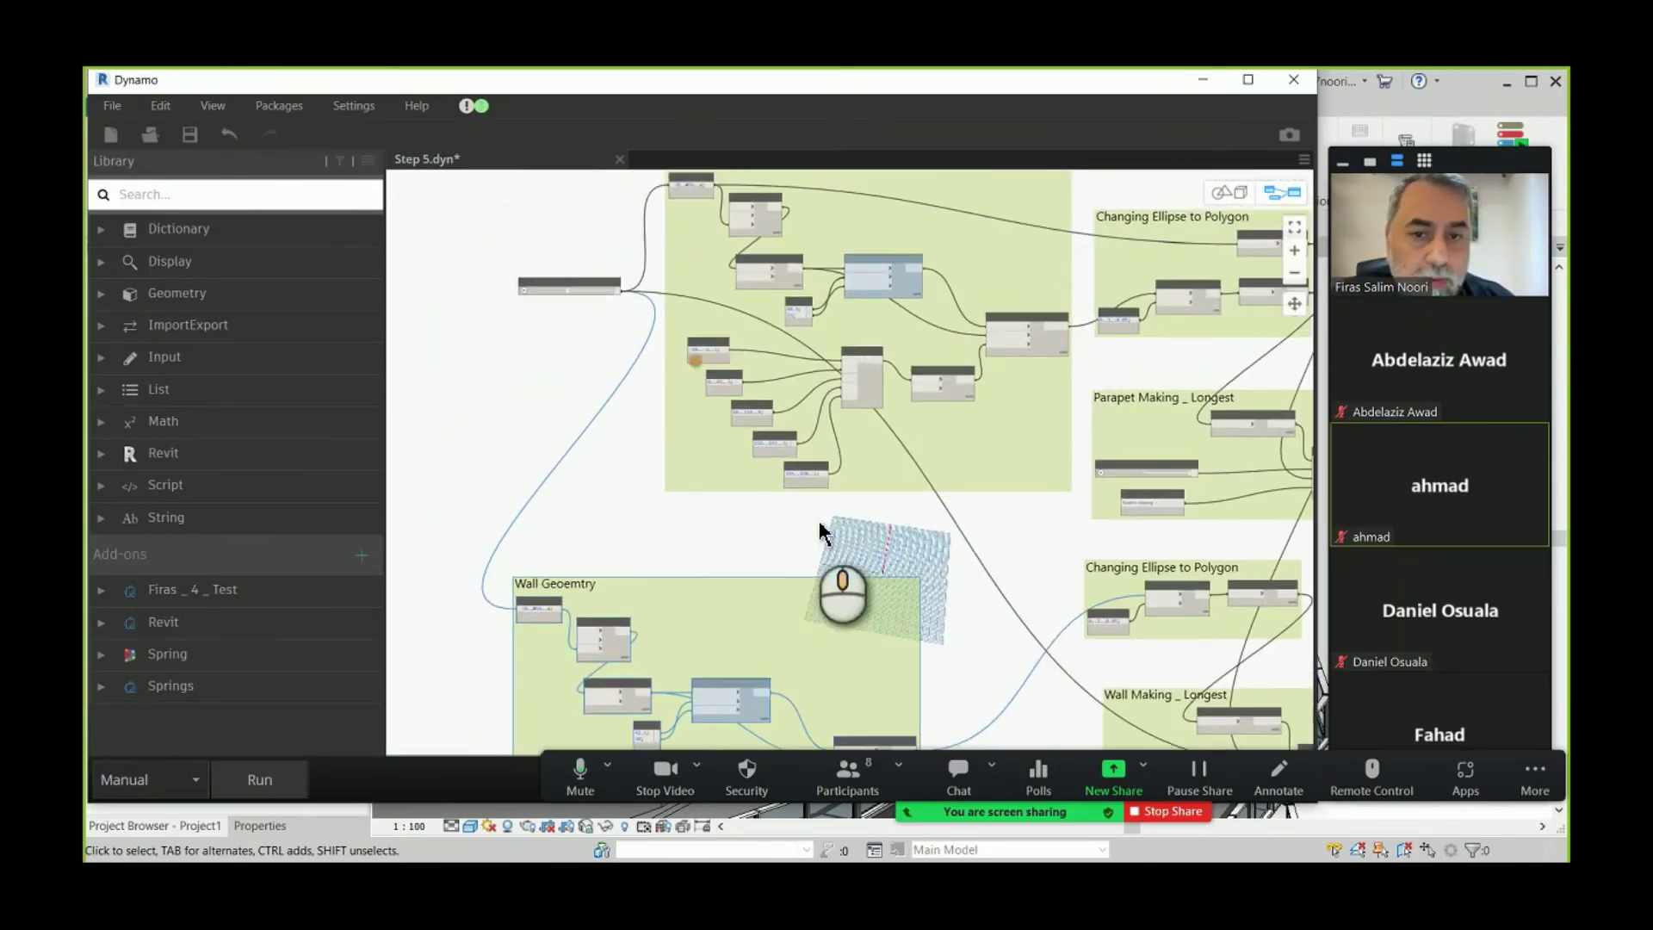
pyautogui.moveTo(633, 421); pyautogui.dragTo(622, 563, button='middle')
pyautogui.moveTo(926, 345); pyautogui.dragTo(974, 232, button='middle')
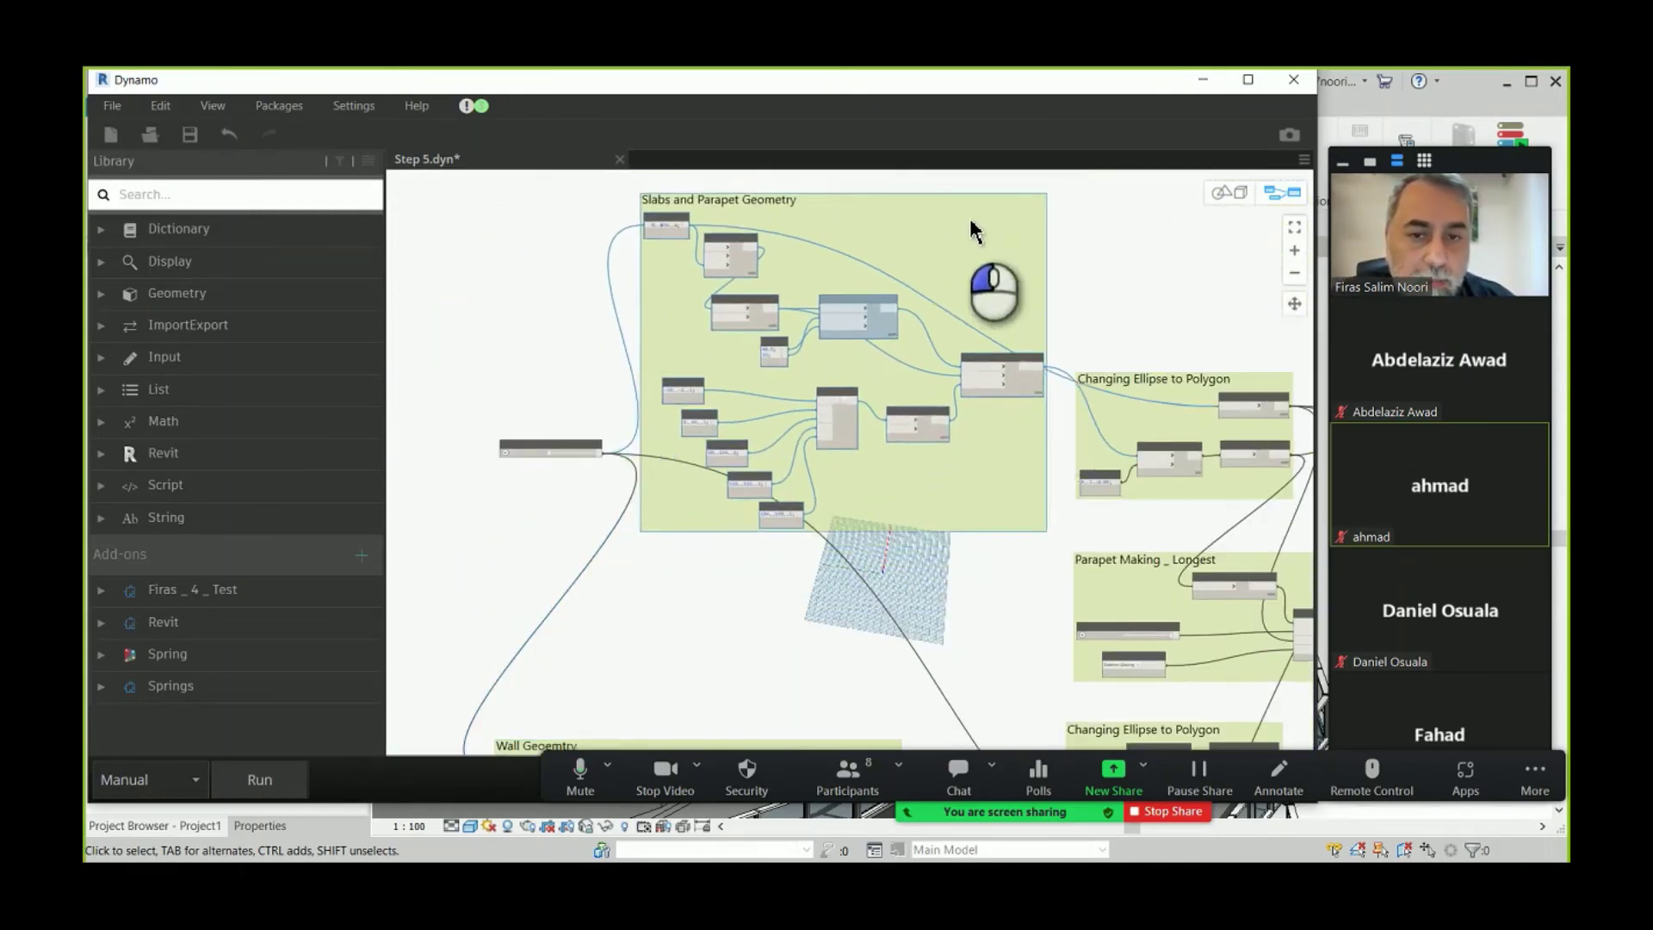
pyautogui.moveTo(972, 230); pyautogui.dragTo(976, 226)
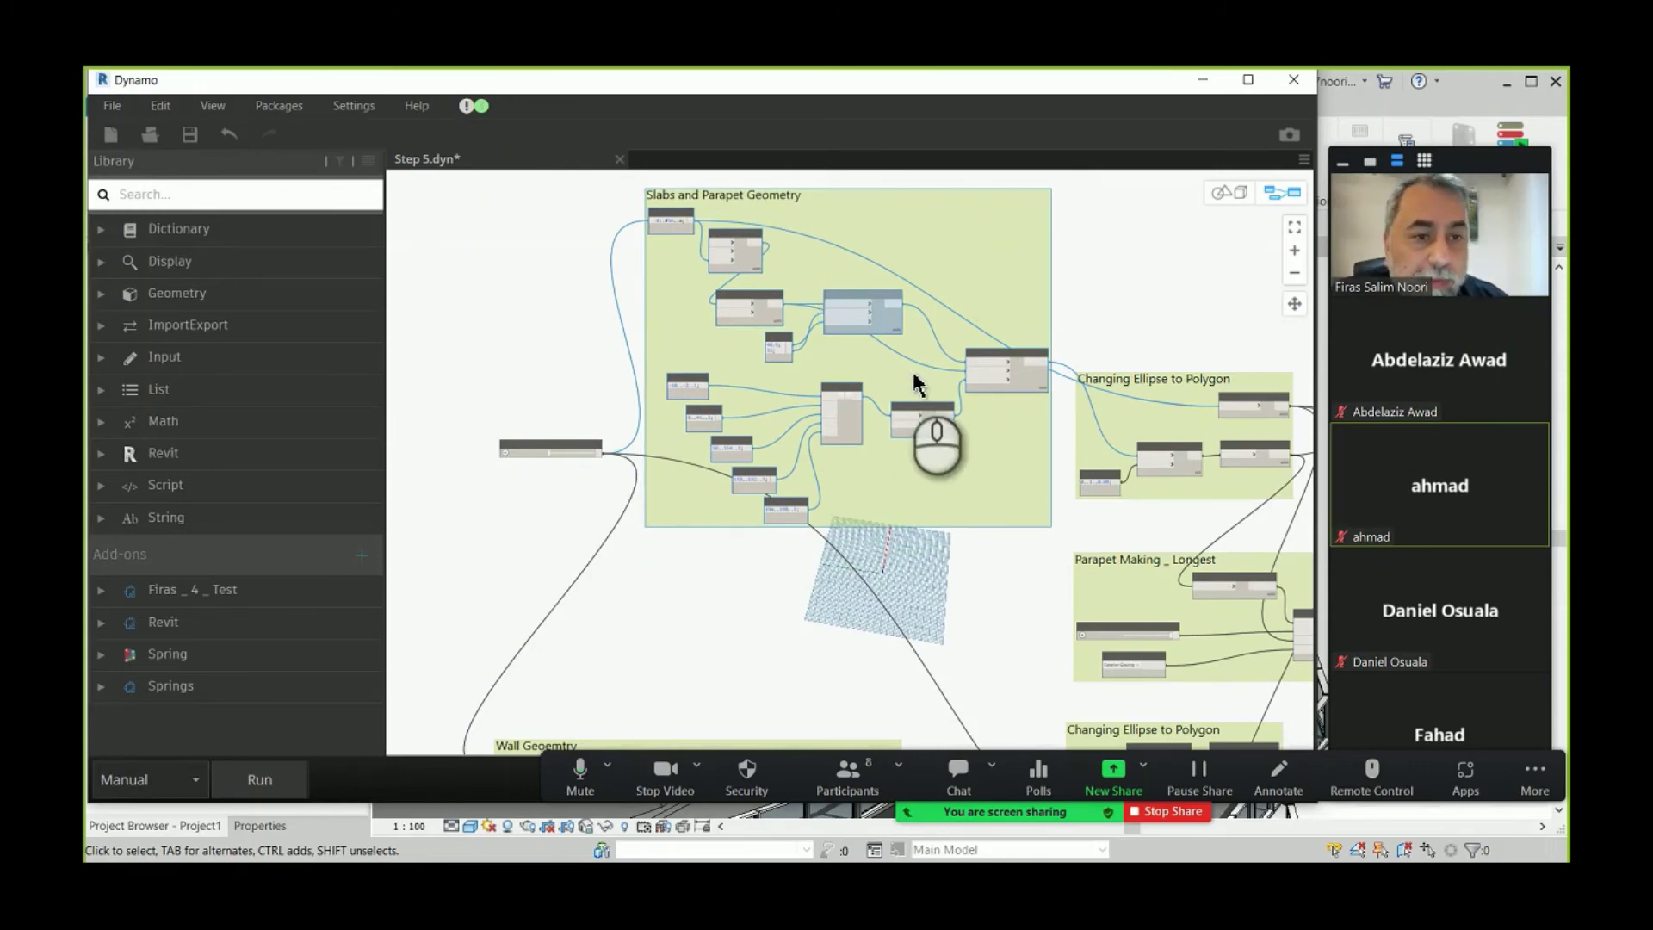
# - Move the upper Changing Ellipse to Polygon group slightly closer to the Slabs and Parapet Geometry group
pyautogui.scroll(-3, 804, 380)
pyautogui.scroll(3, 984, 385)
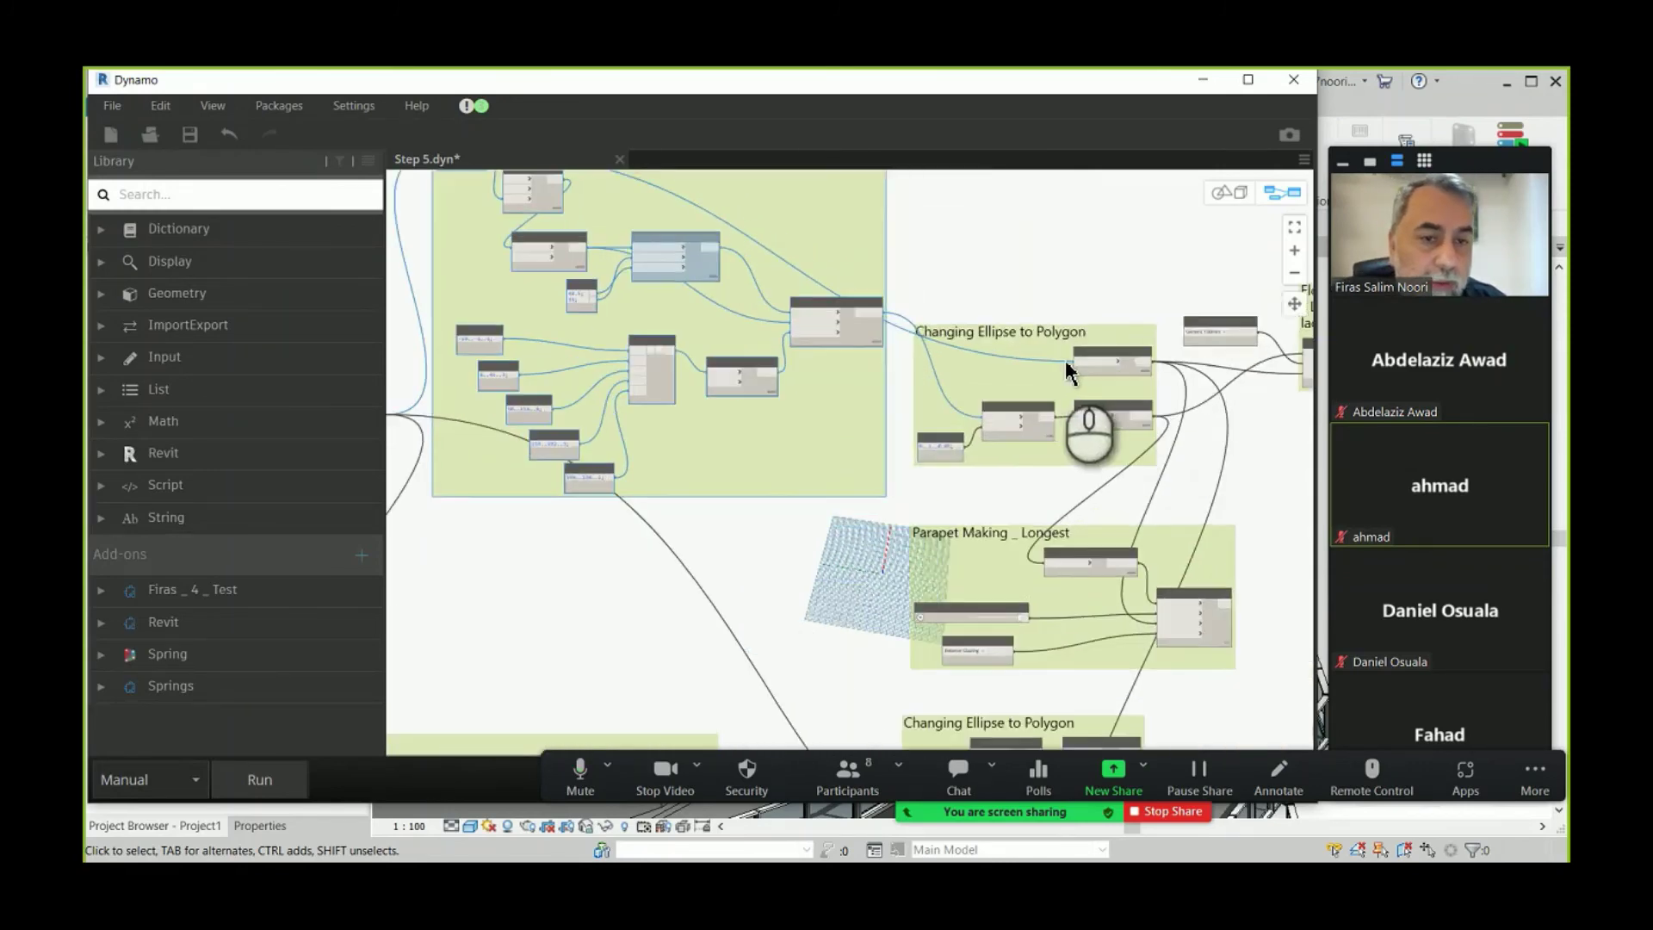
pyautogui.moveTo(1068, 366); pyautogui.dragTo(1021, 358)
pyautogui.scroll(2, 1016, 371)
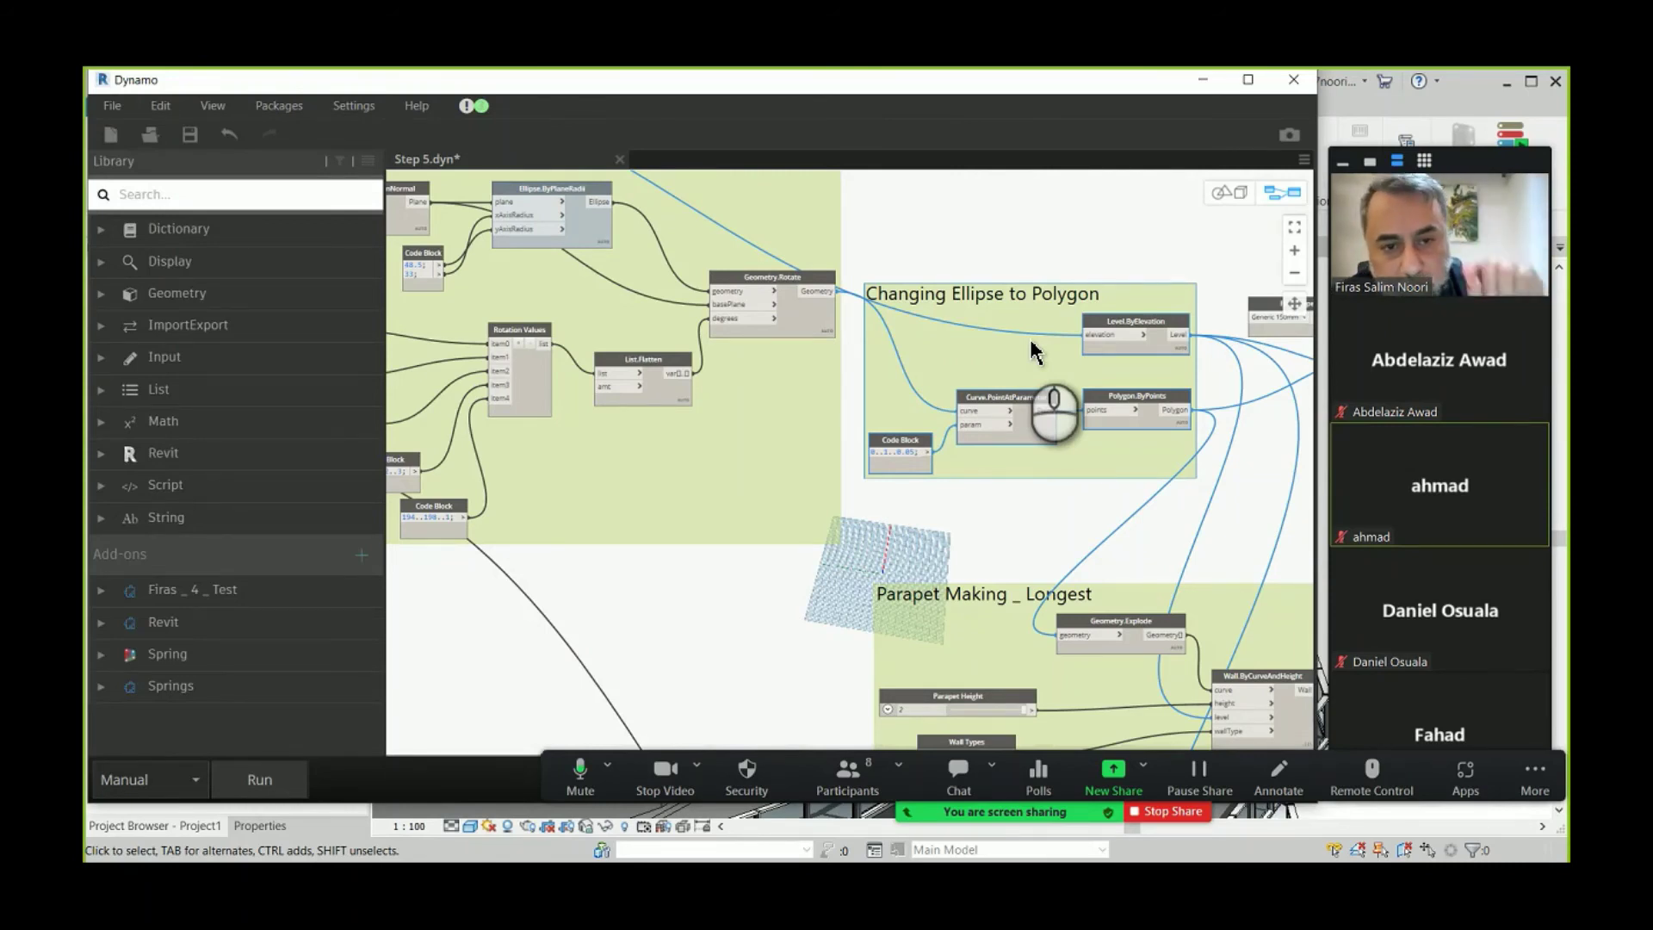
pyautogui.scroll(2, 1050, 420)
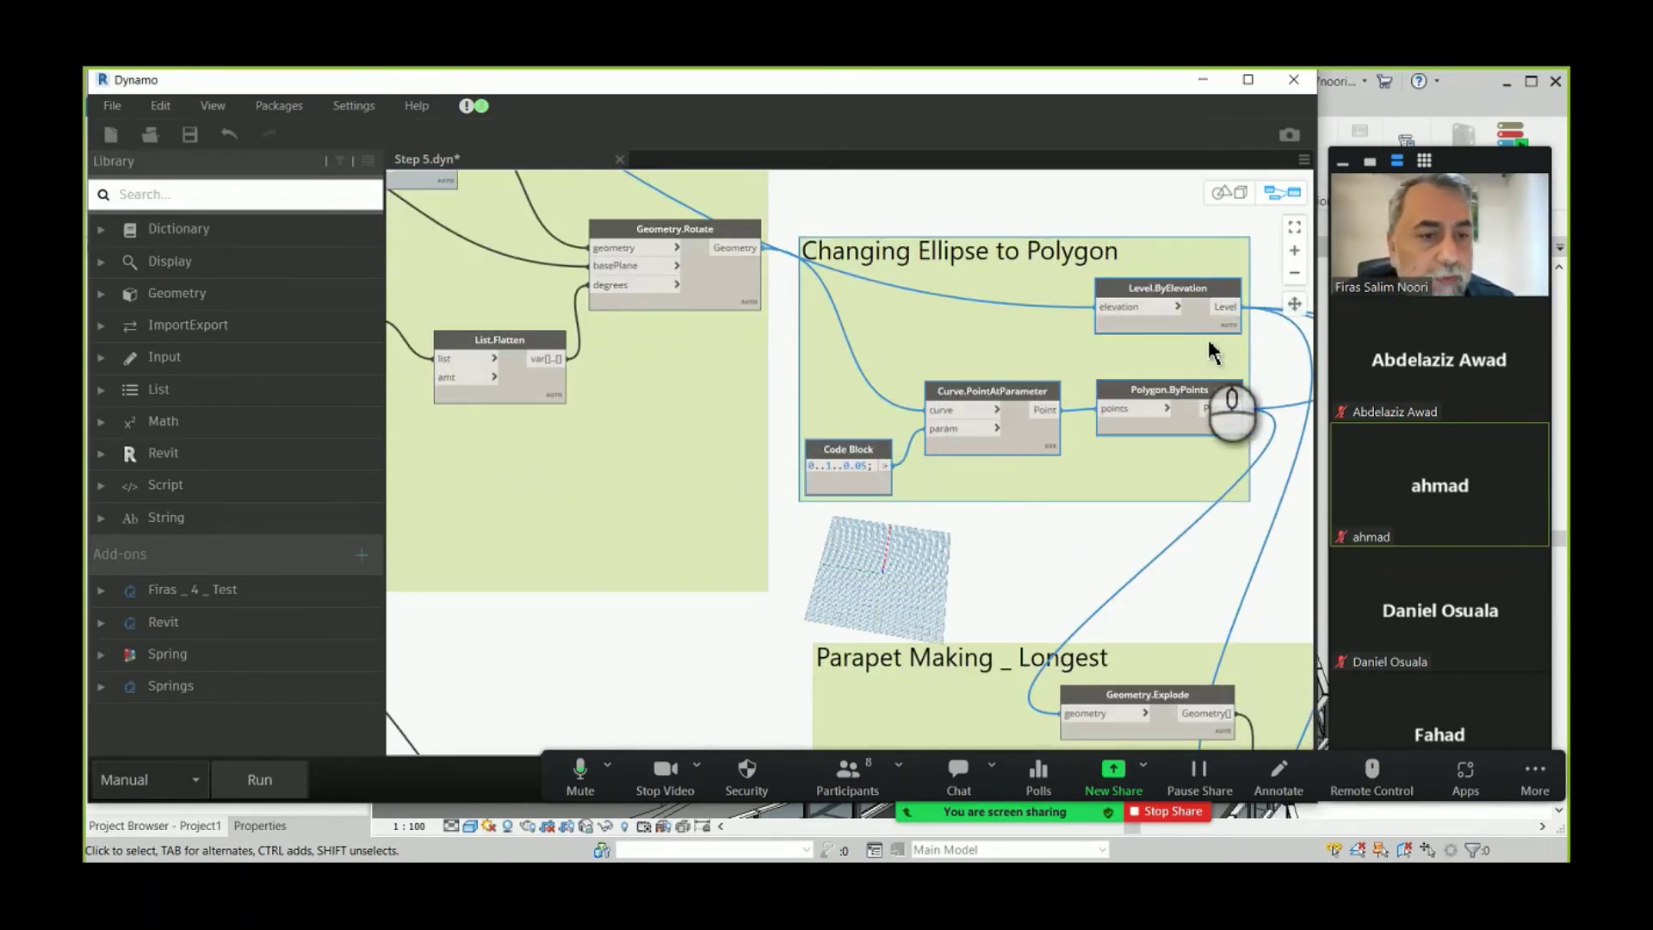
pyautogui.moveTo(1285, 374); pyautogui.dragTo(1042, 353, button='middle')
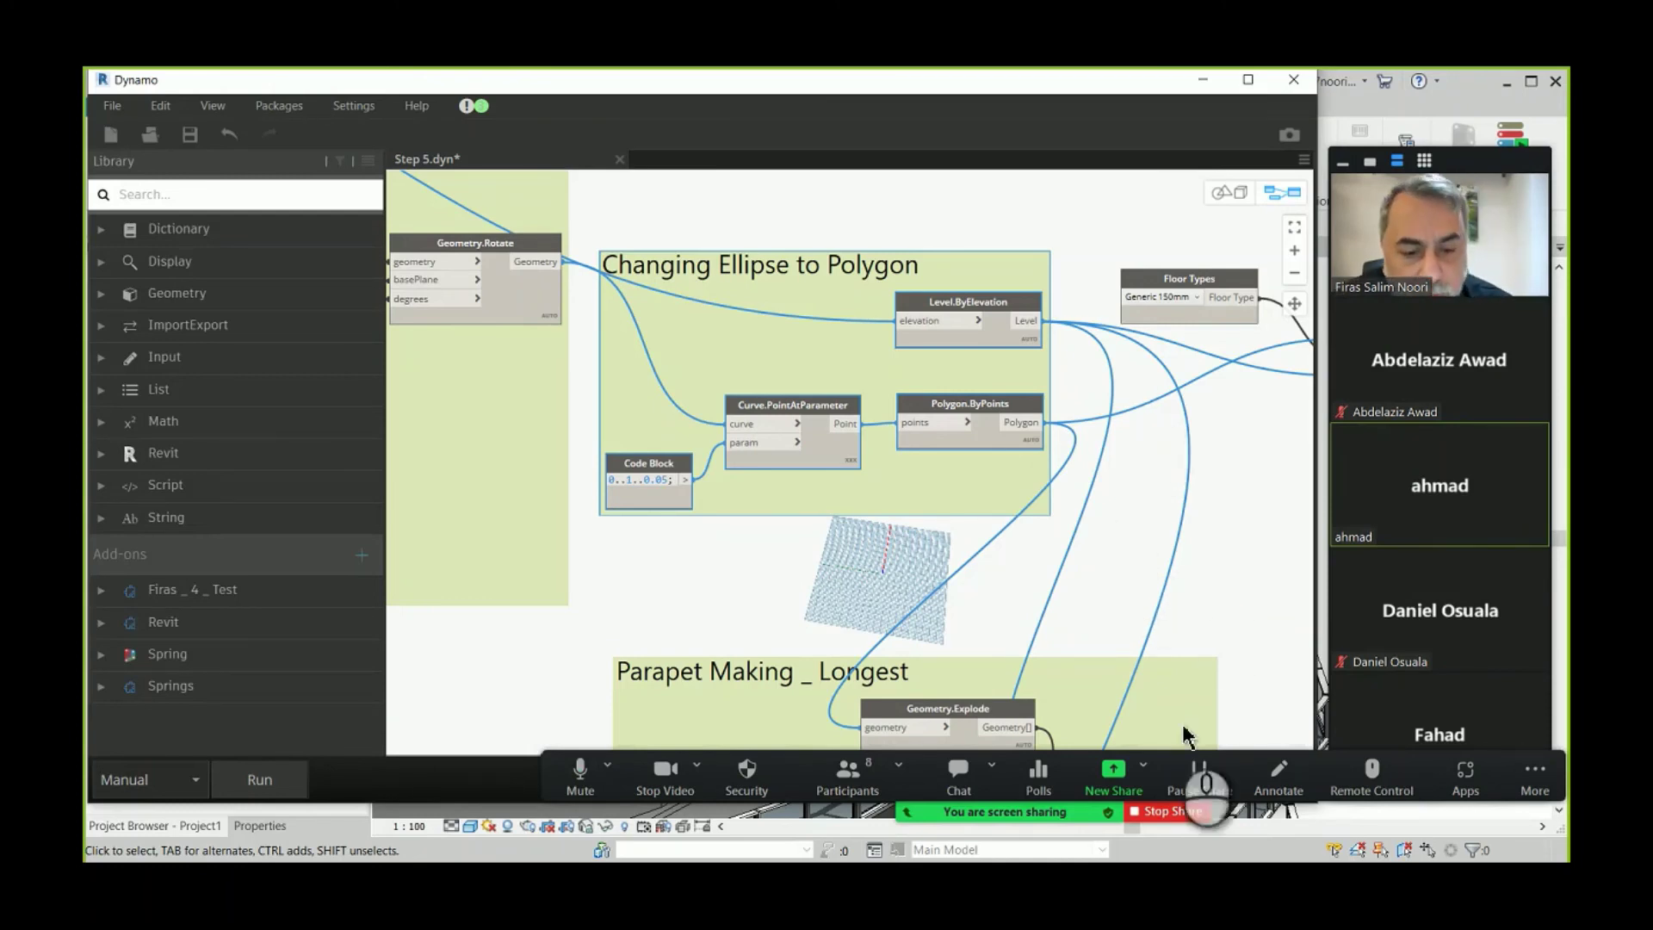
# - Stop sharing the own screen and request remote control of the participant's shared screen in Zoom
pyautogui.click(1158, 811)
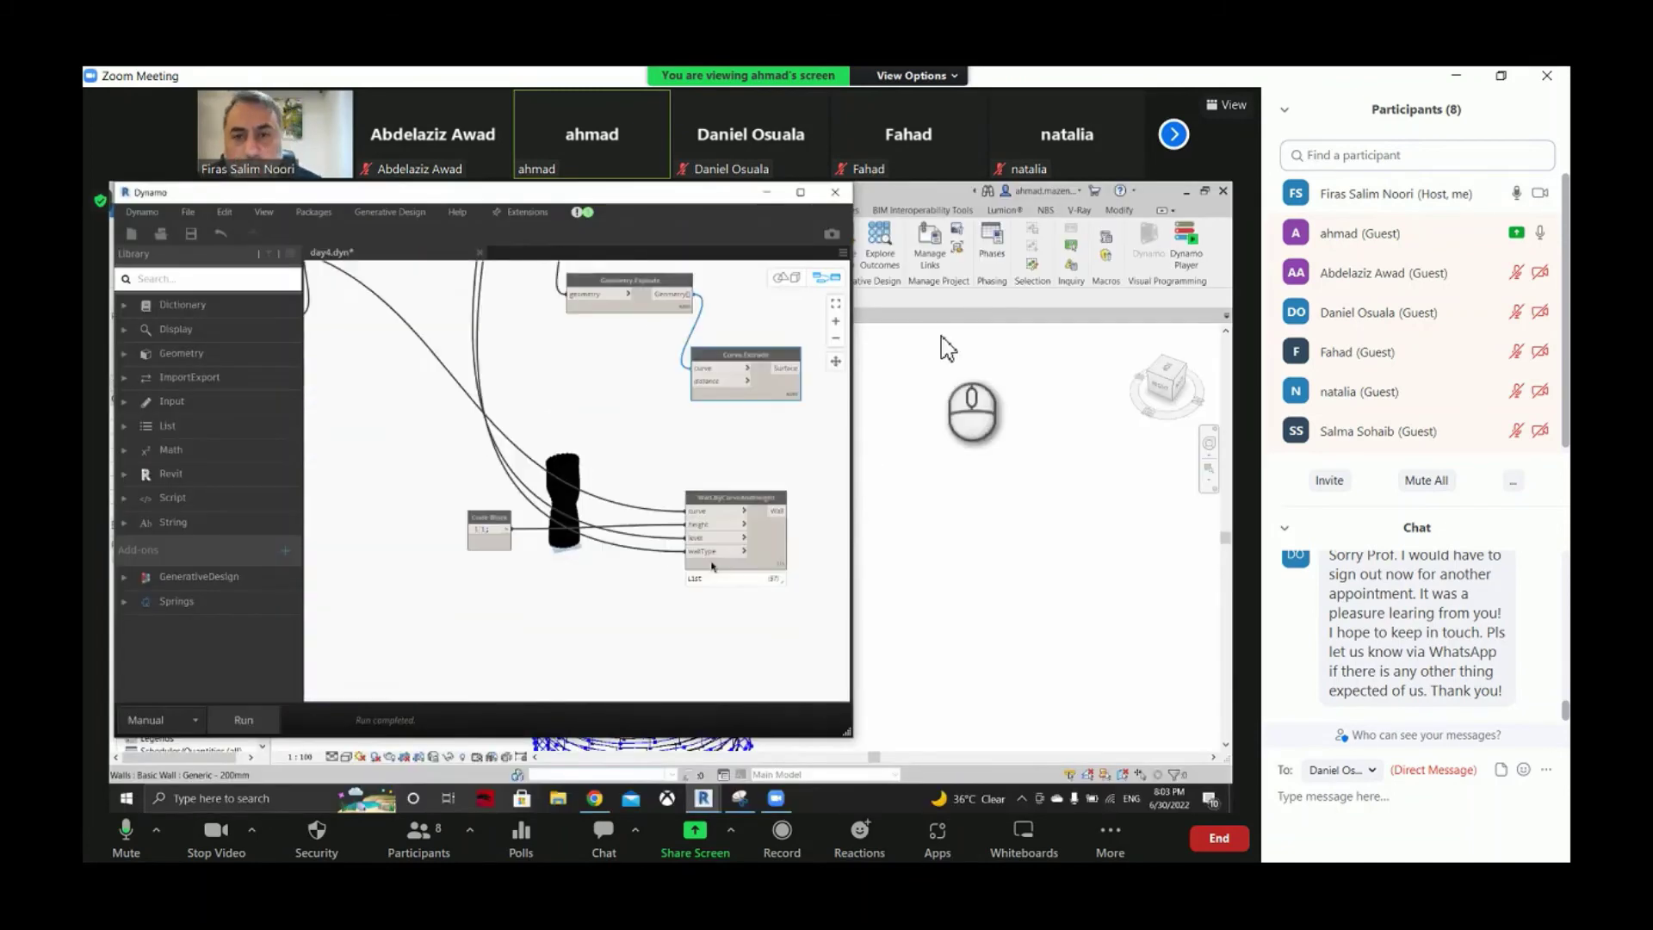
pyautogui.click(914, 74)
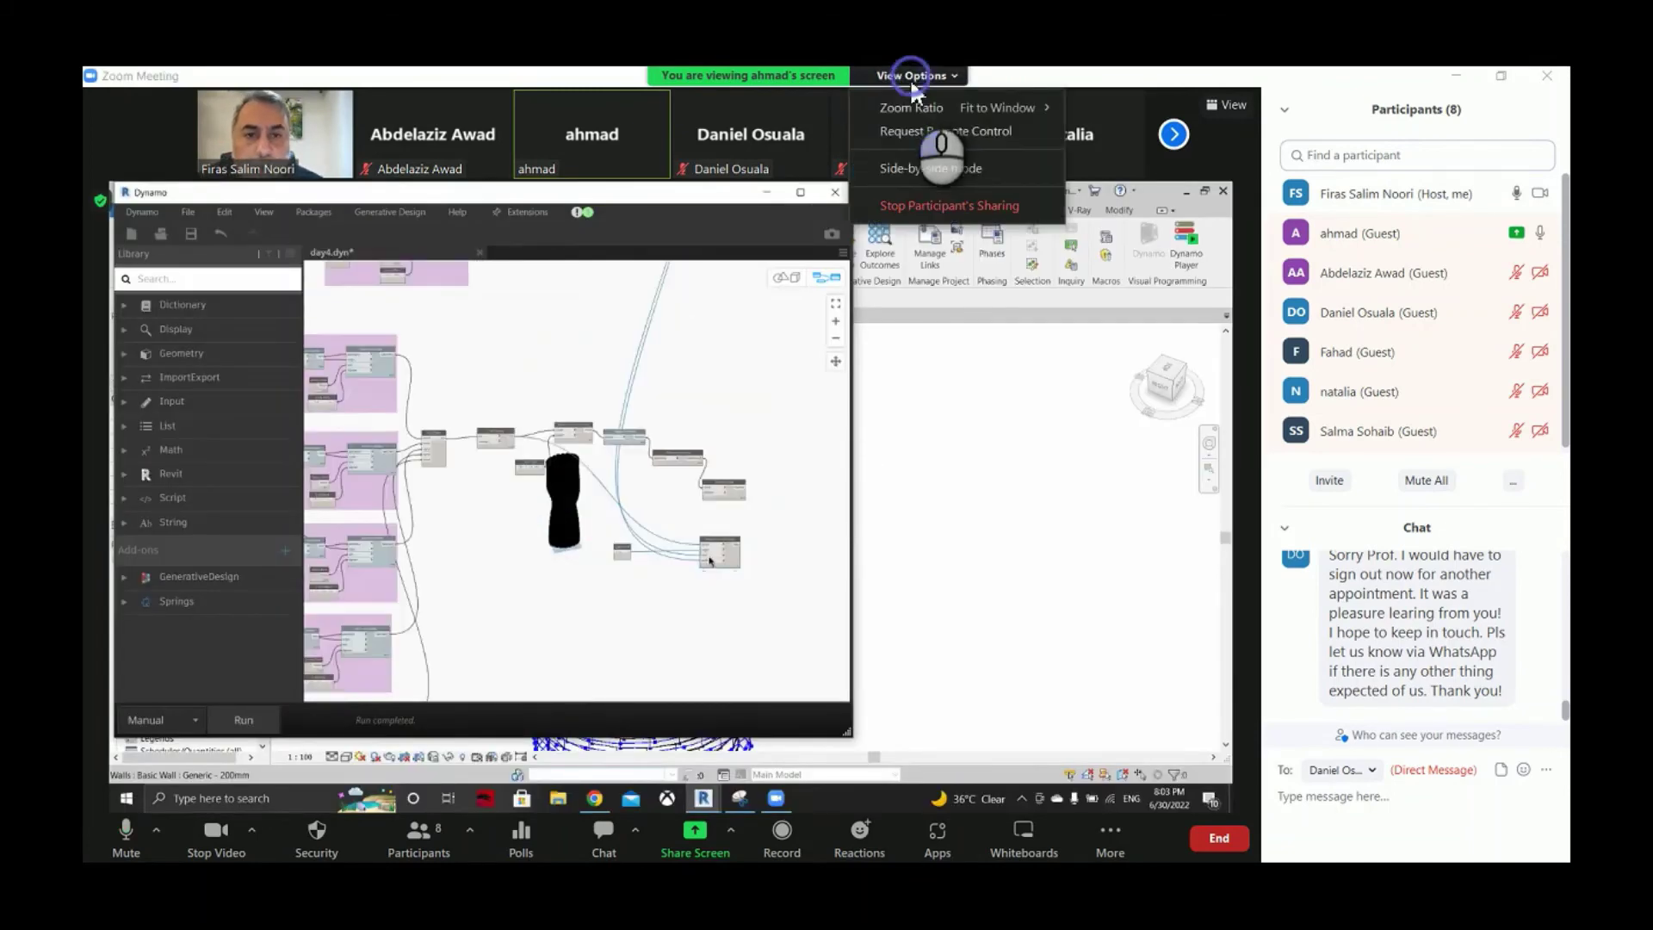
pyautogui.click(900, 130)
pyautogui.click(907, 555)
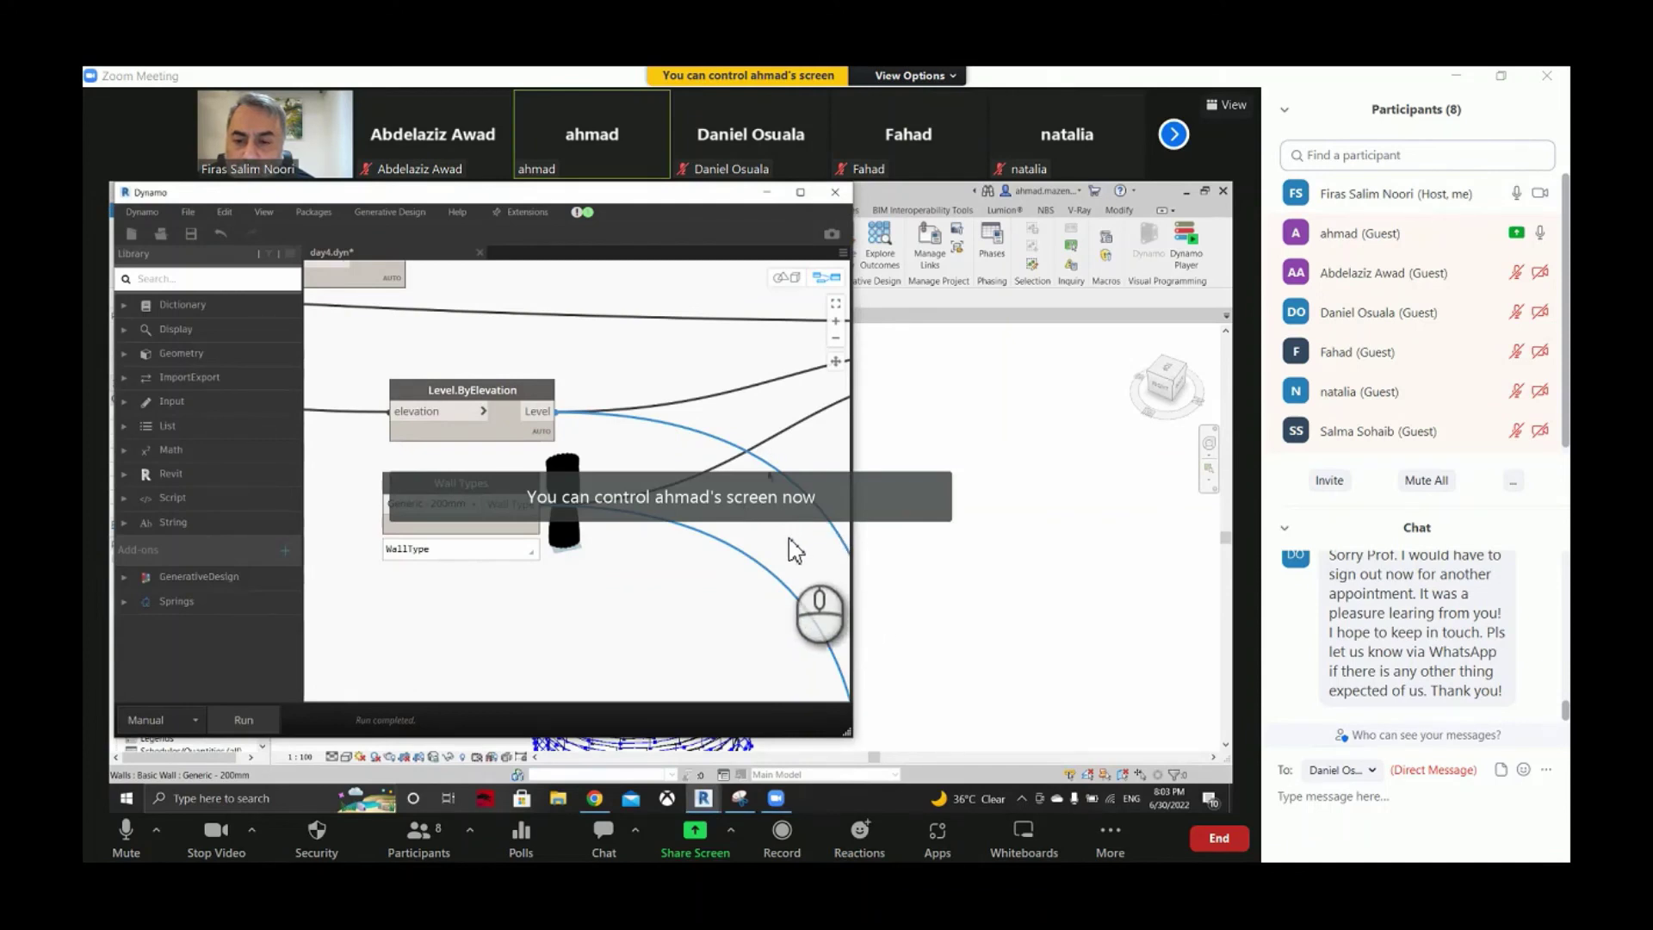
# - In the participant's day4.dyn graph, move the height code block farther away from the Wall.ByCurveAndHeight node
pyautogui.scroll(-1, 521, 383)
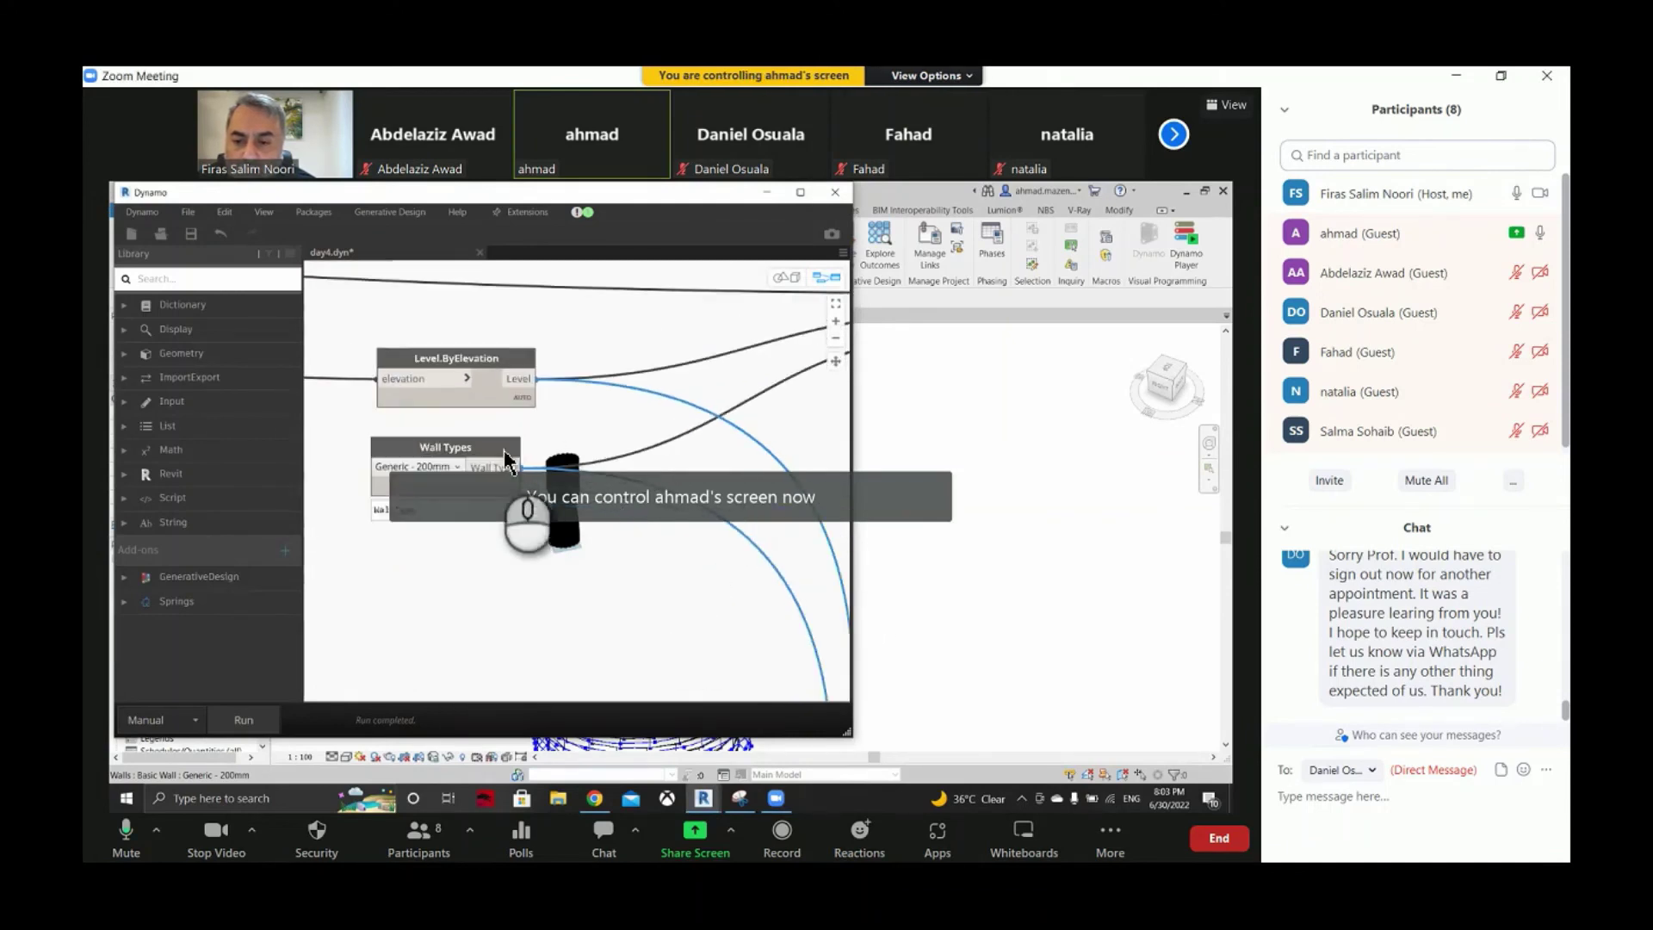
pyautogui.moveTo(602, 542); pyautogui.dragTo(645, 546, button='middle')
pyautogui.scroll(-2, 601, 417)
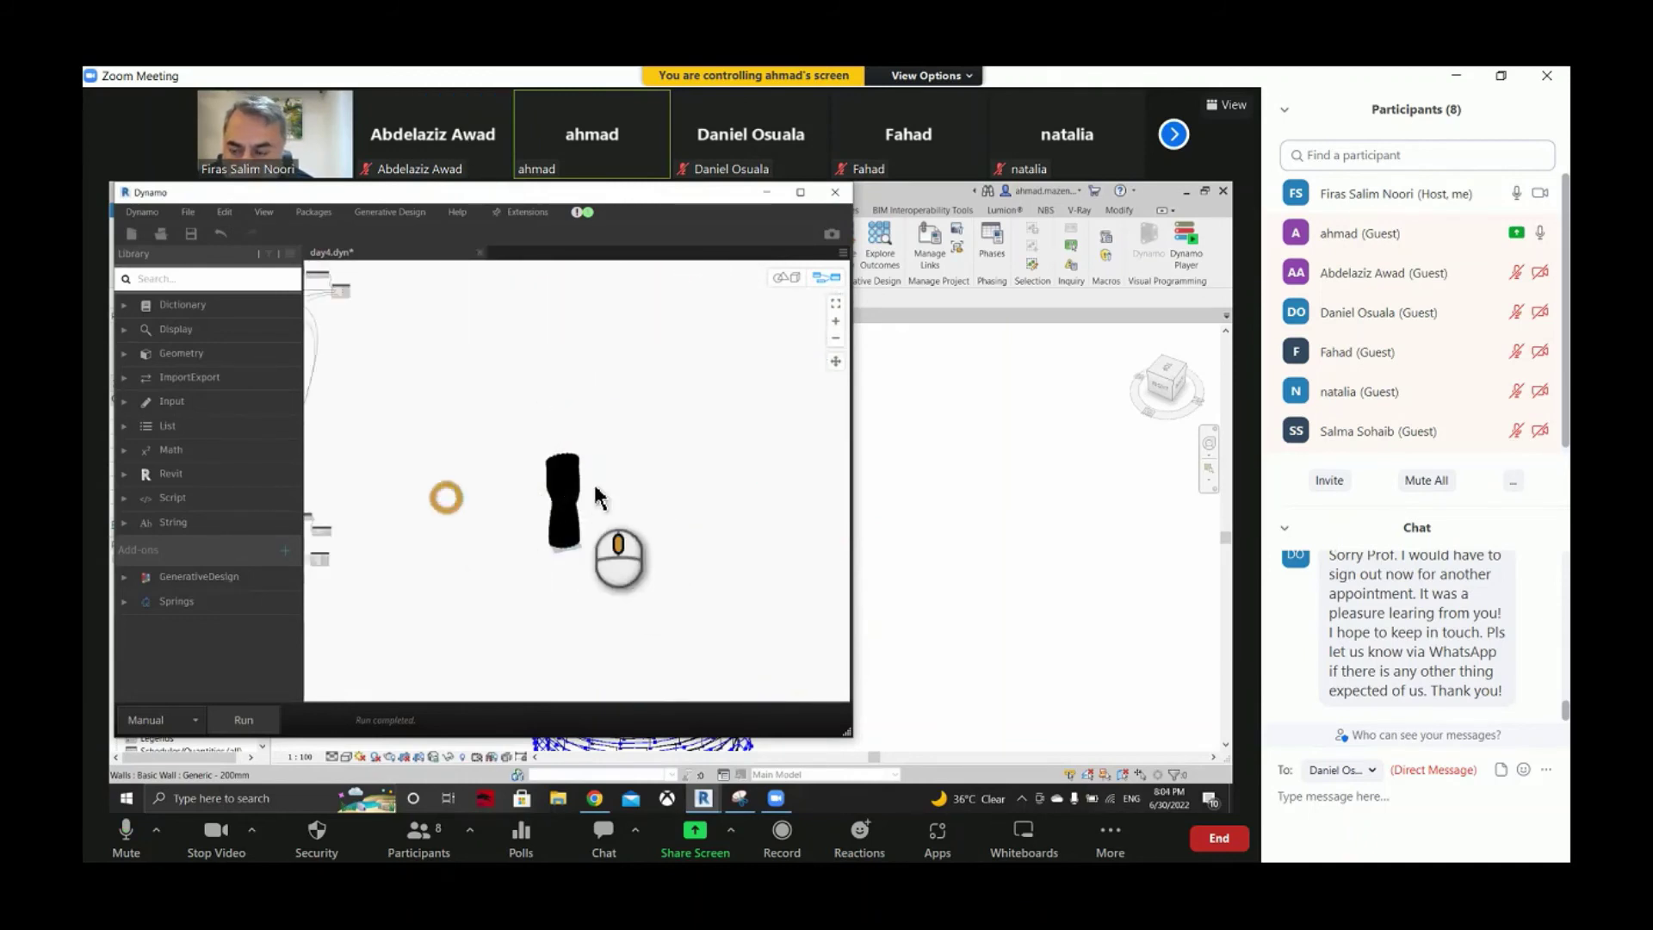
pyautogui.scroll(-2, 706, 476)
pyautogui.scroll(5, 560, 508)
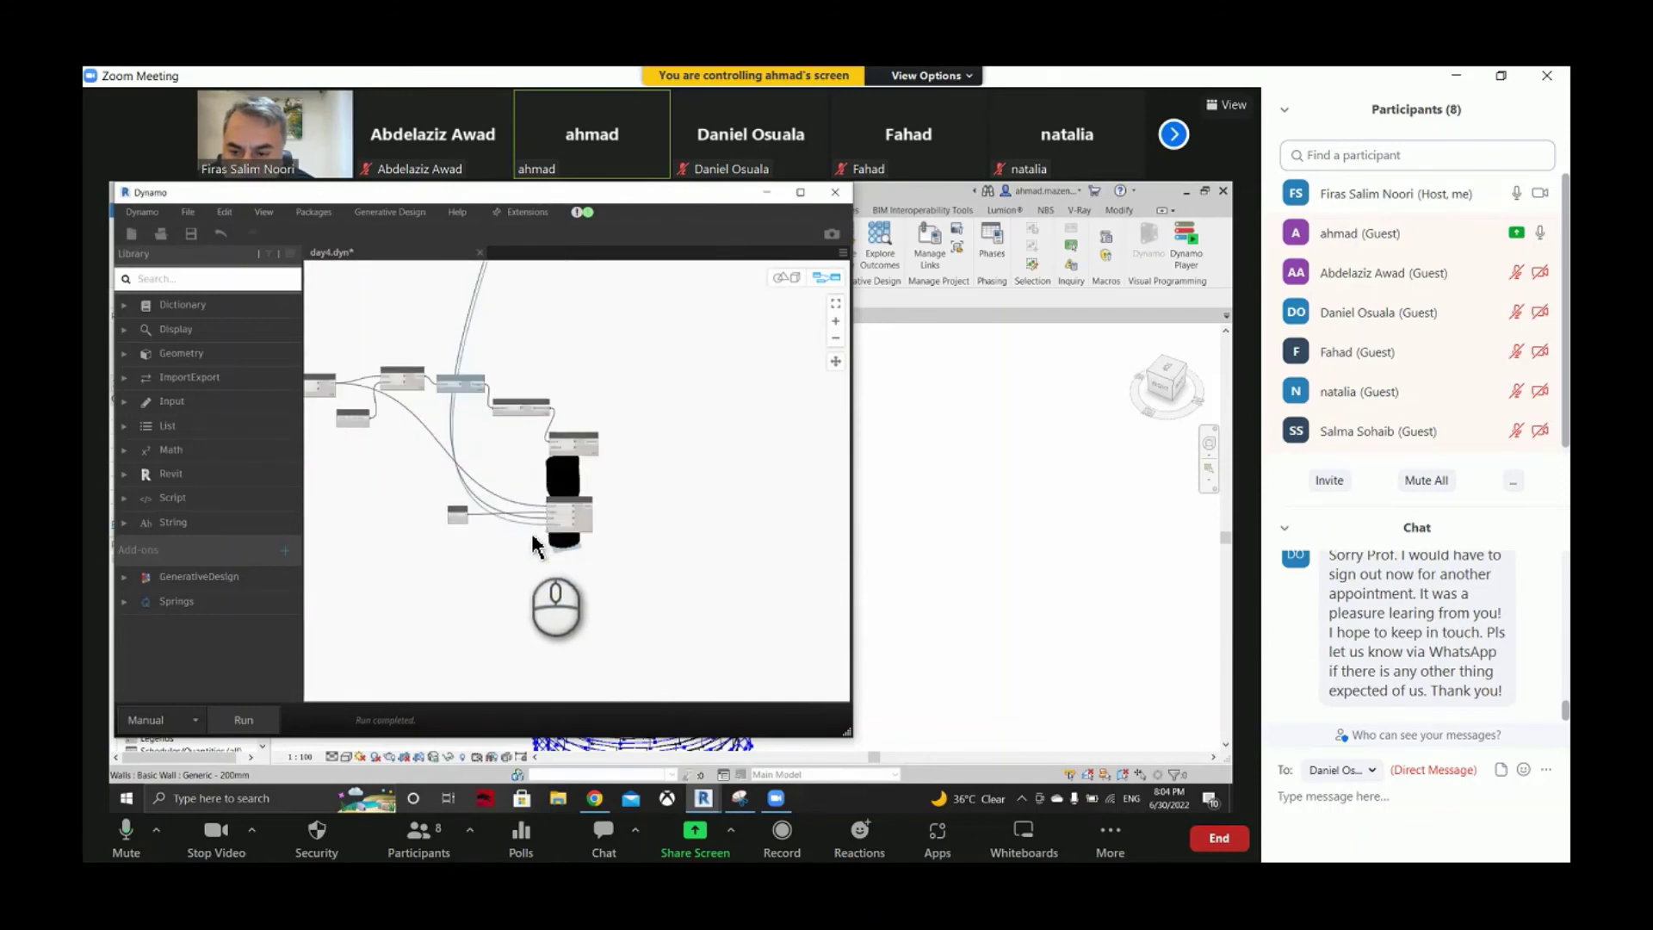
pyautogui.moveTo(479, 528); pyautogui.dragTo(594, 534, button='middle')
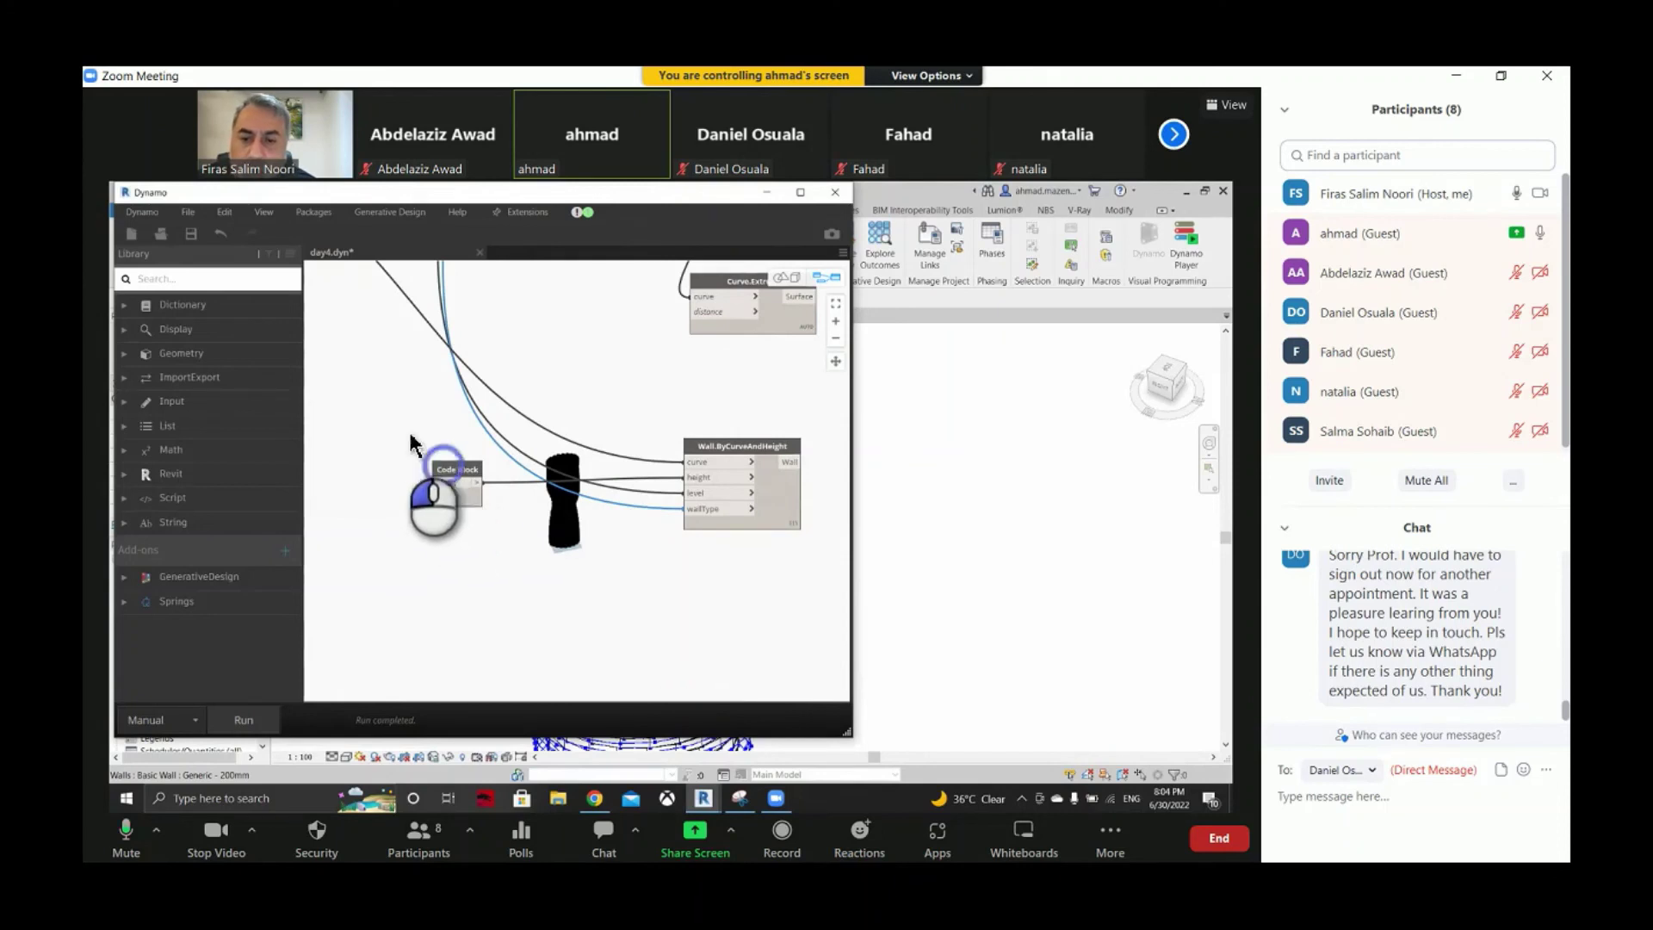
pyautogui.moveTo(458, 479); pyautogui.dragTo(363, 421)
# - Select the Wall.ByCurveAndHeight node and trace its level and wallType wires back to their source nodes
pyautogui.click(738, 510)
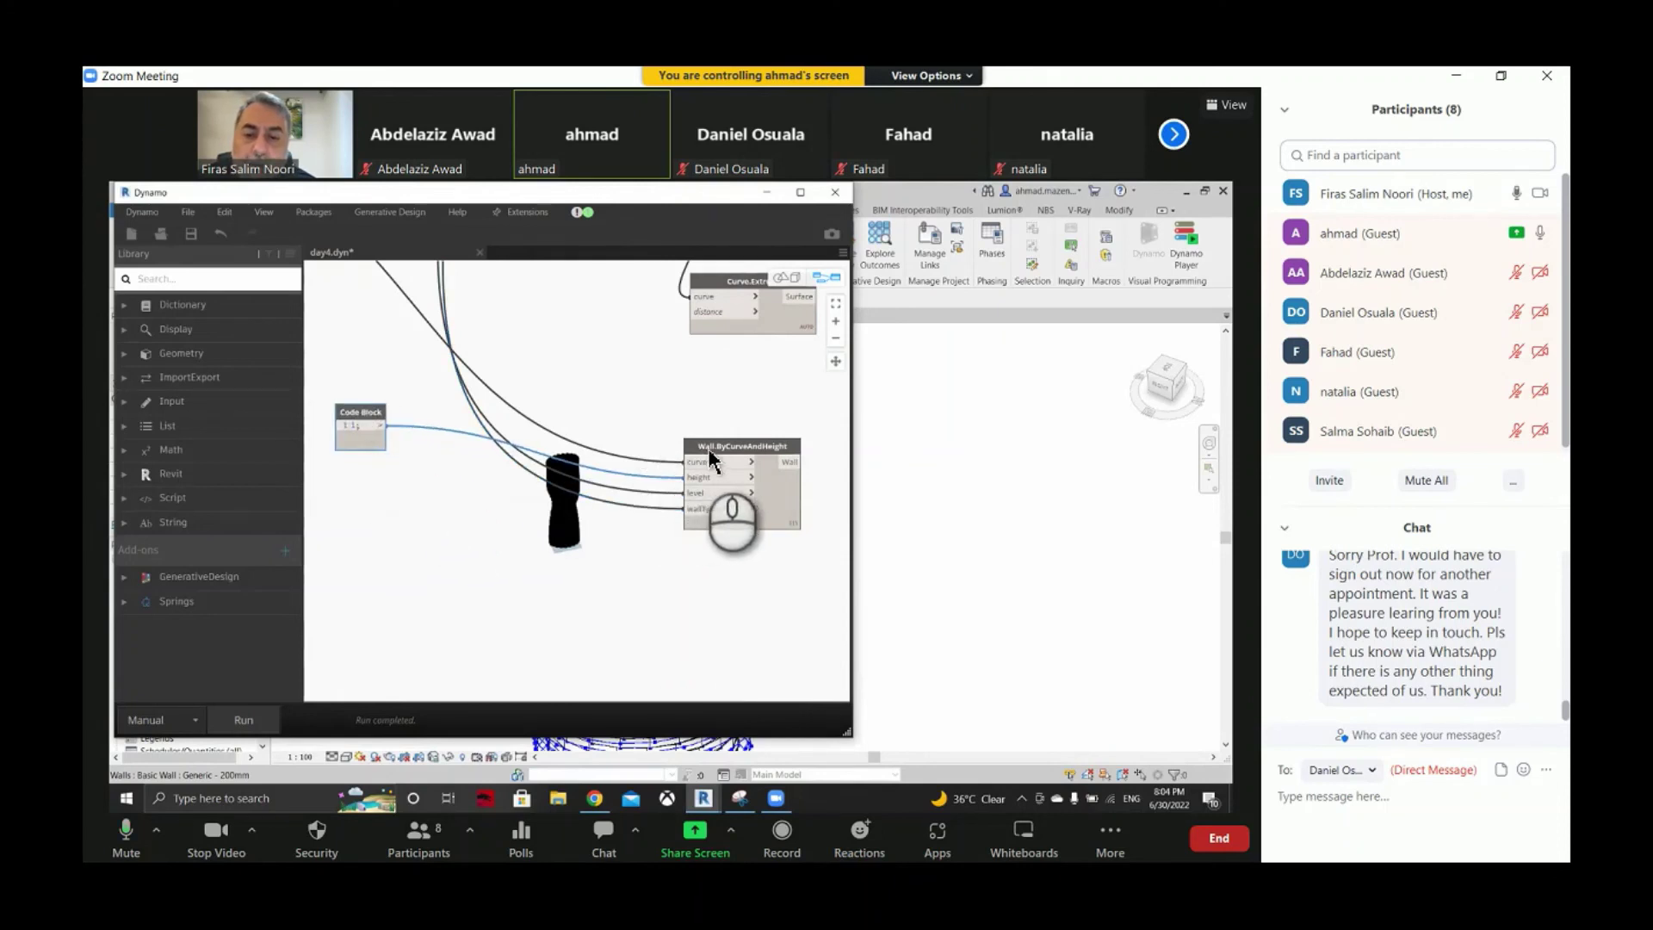
pyautogui.scroll(5, 620, 672)
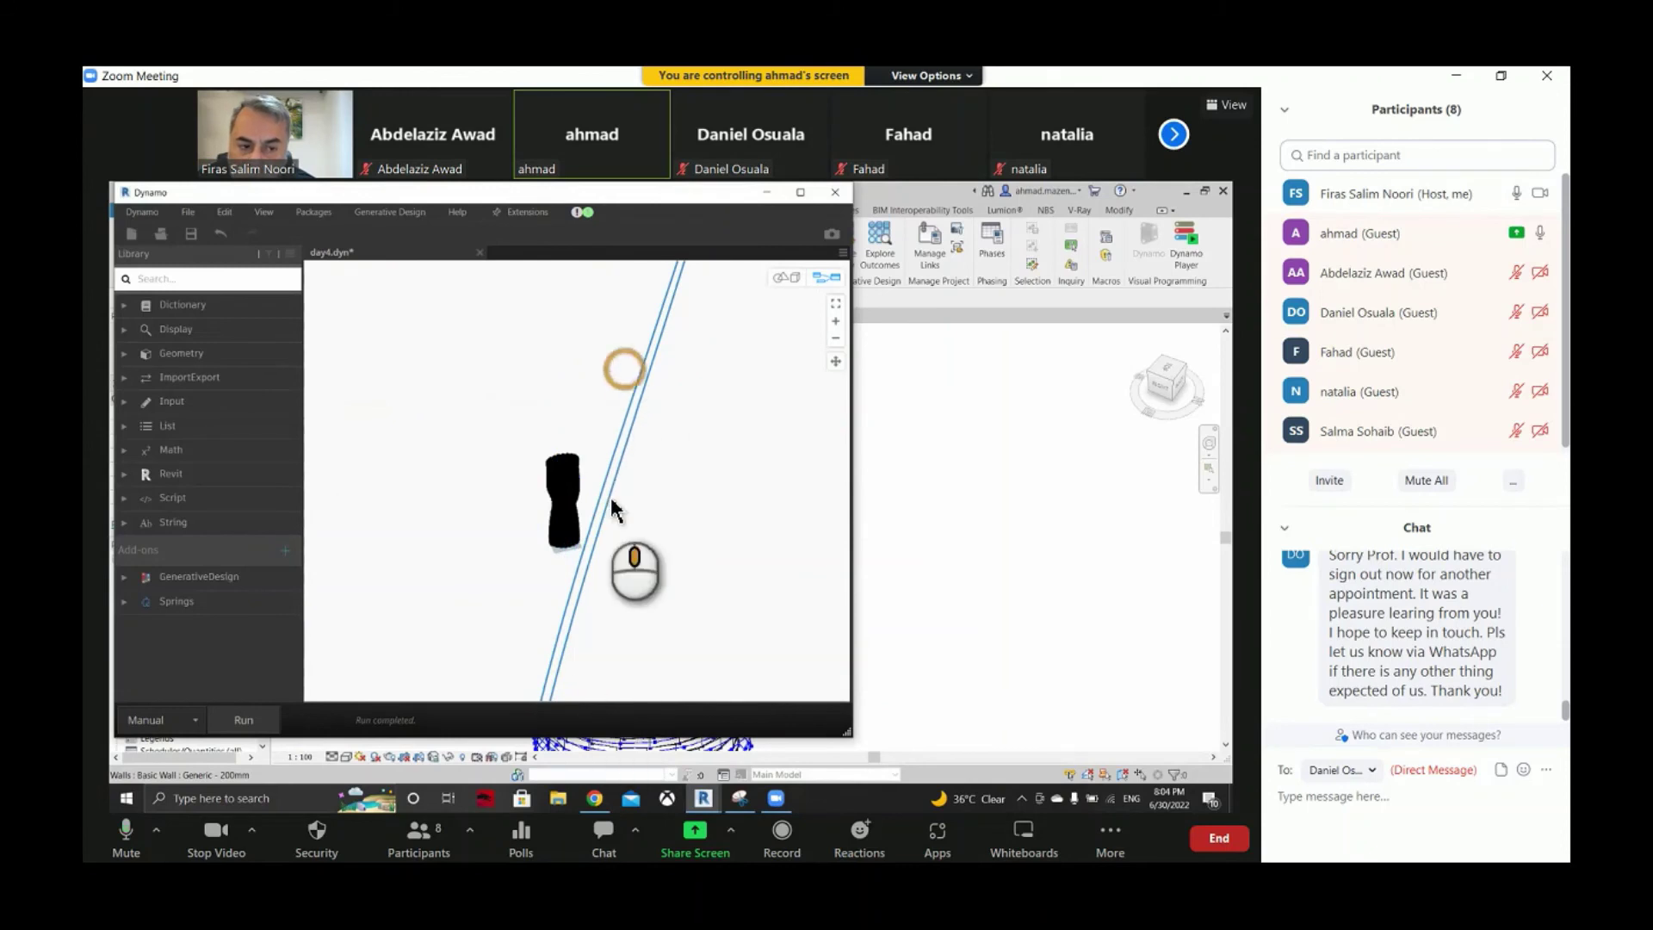
pyautogui.scroll(-3, 602, 587)
pyautogui.scroll(-3, 600, 592)
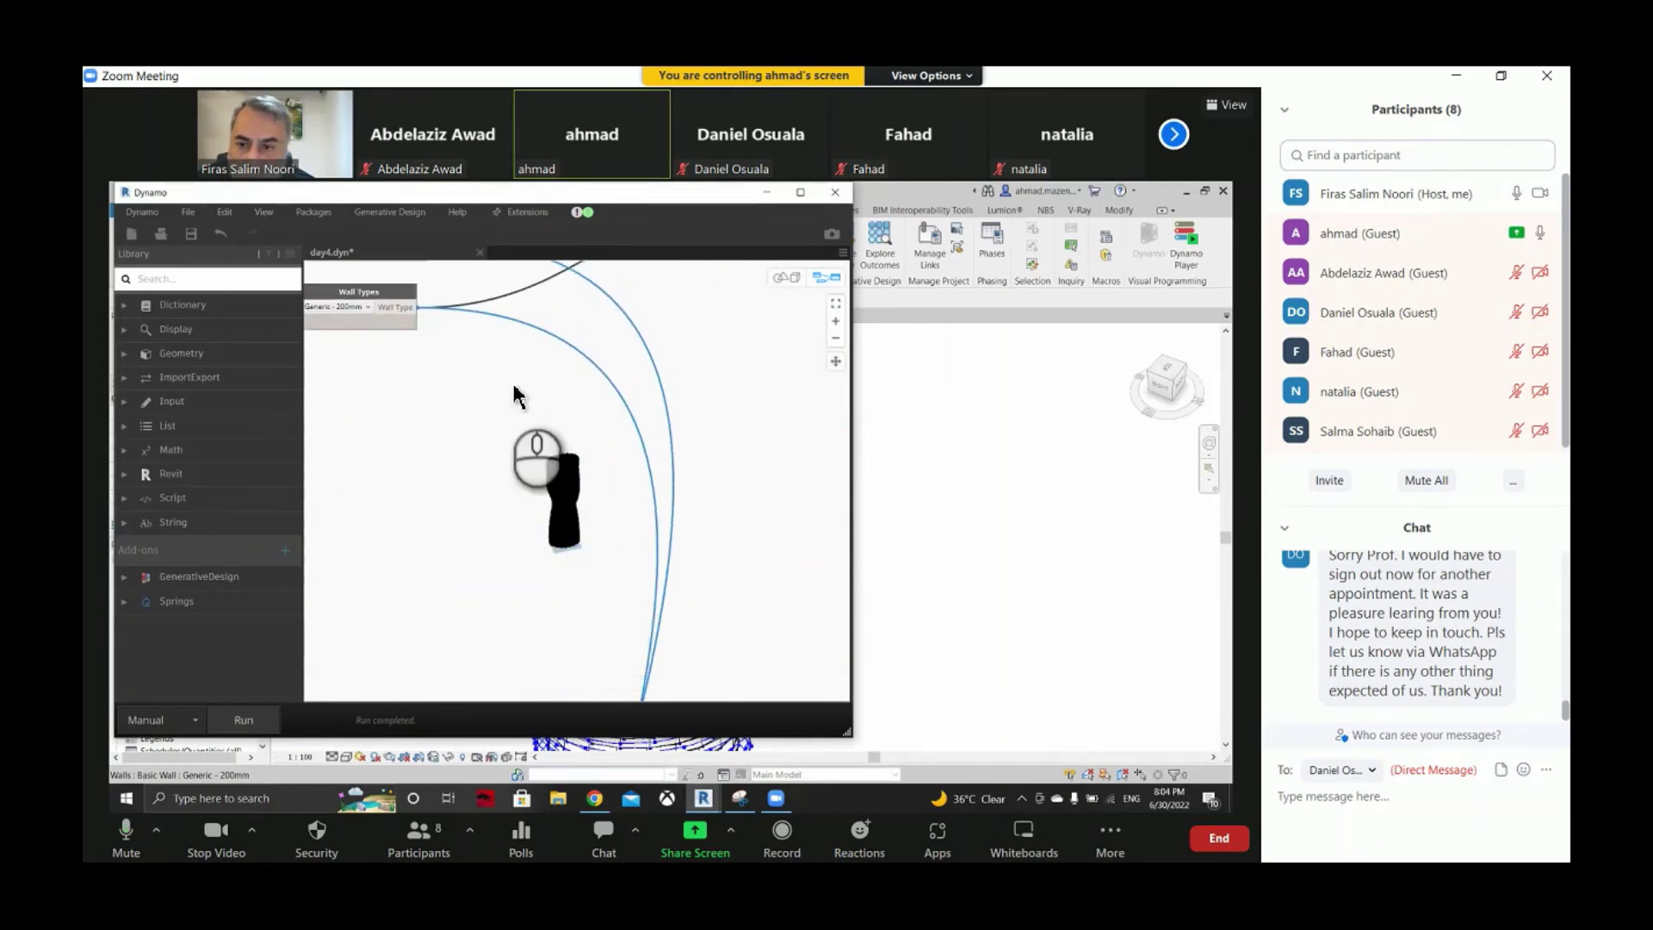
pyautogui.moveTo(508, 387); pyautogui.dragTo(572, 554, button='middle')
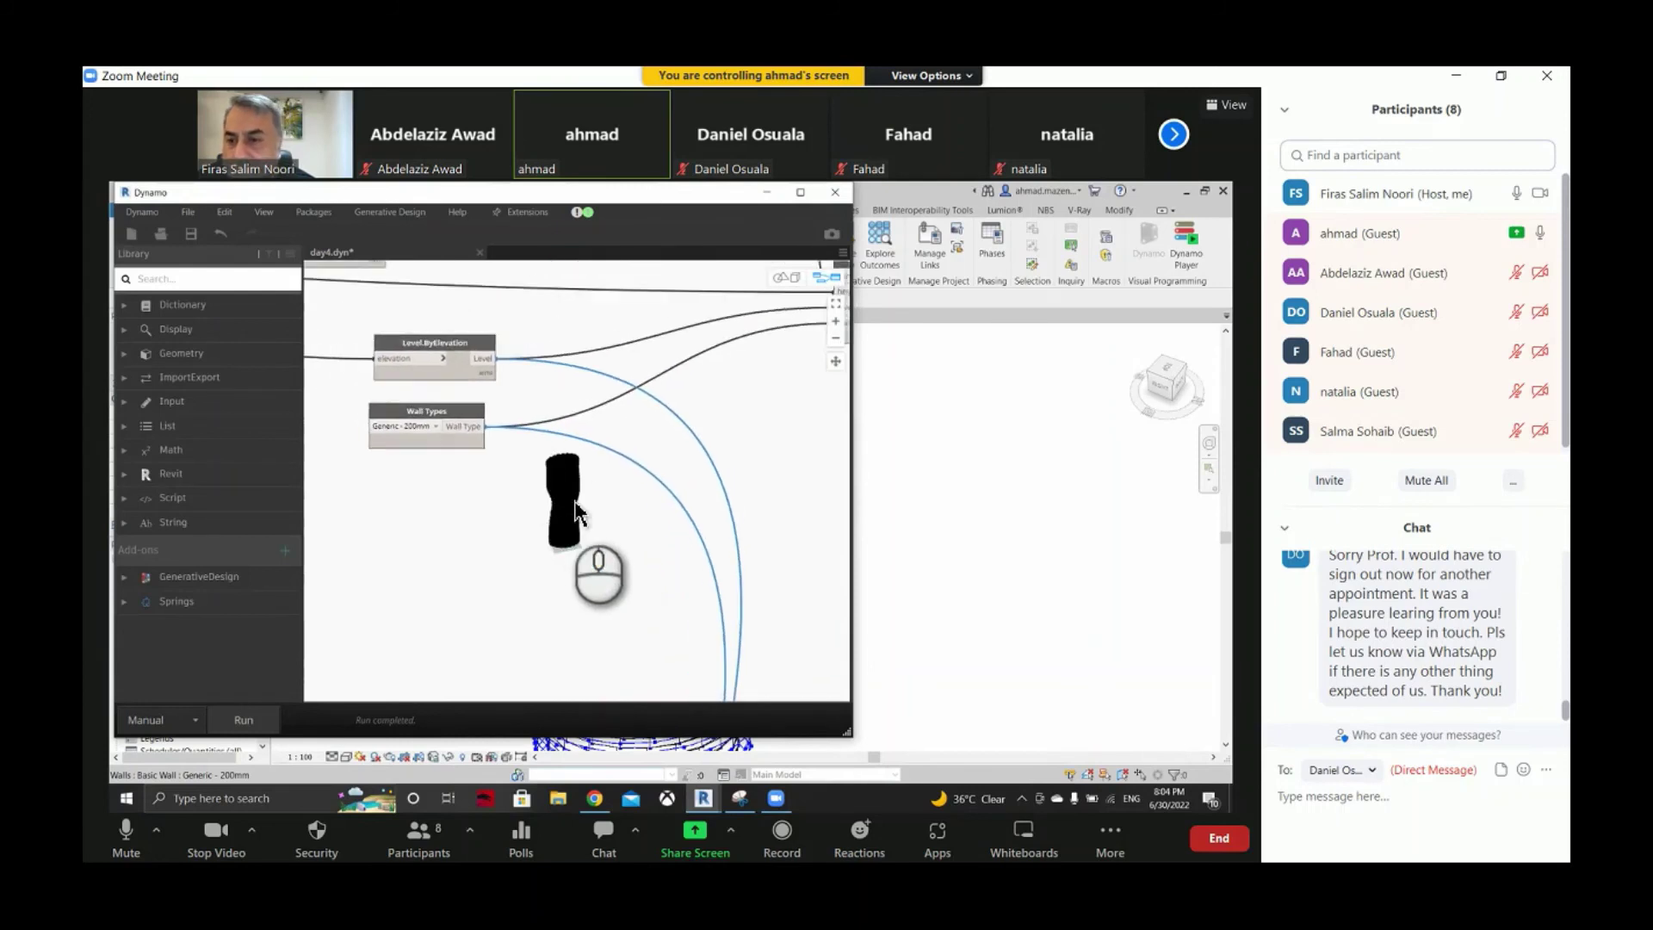
pyautogui.moveTo(575, 512); pyautogui.dragTo(561, 353, button='middle')
pyautogui.scroll(5, 561, 353)
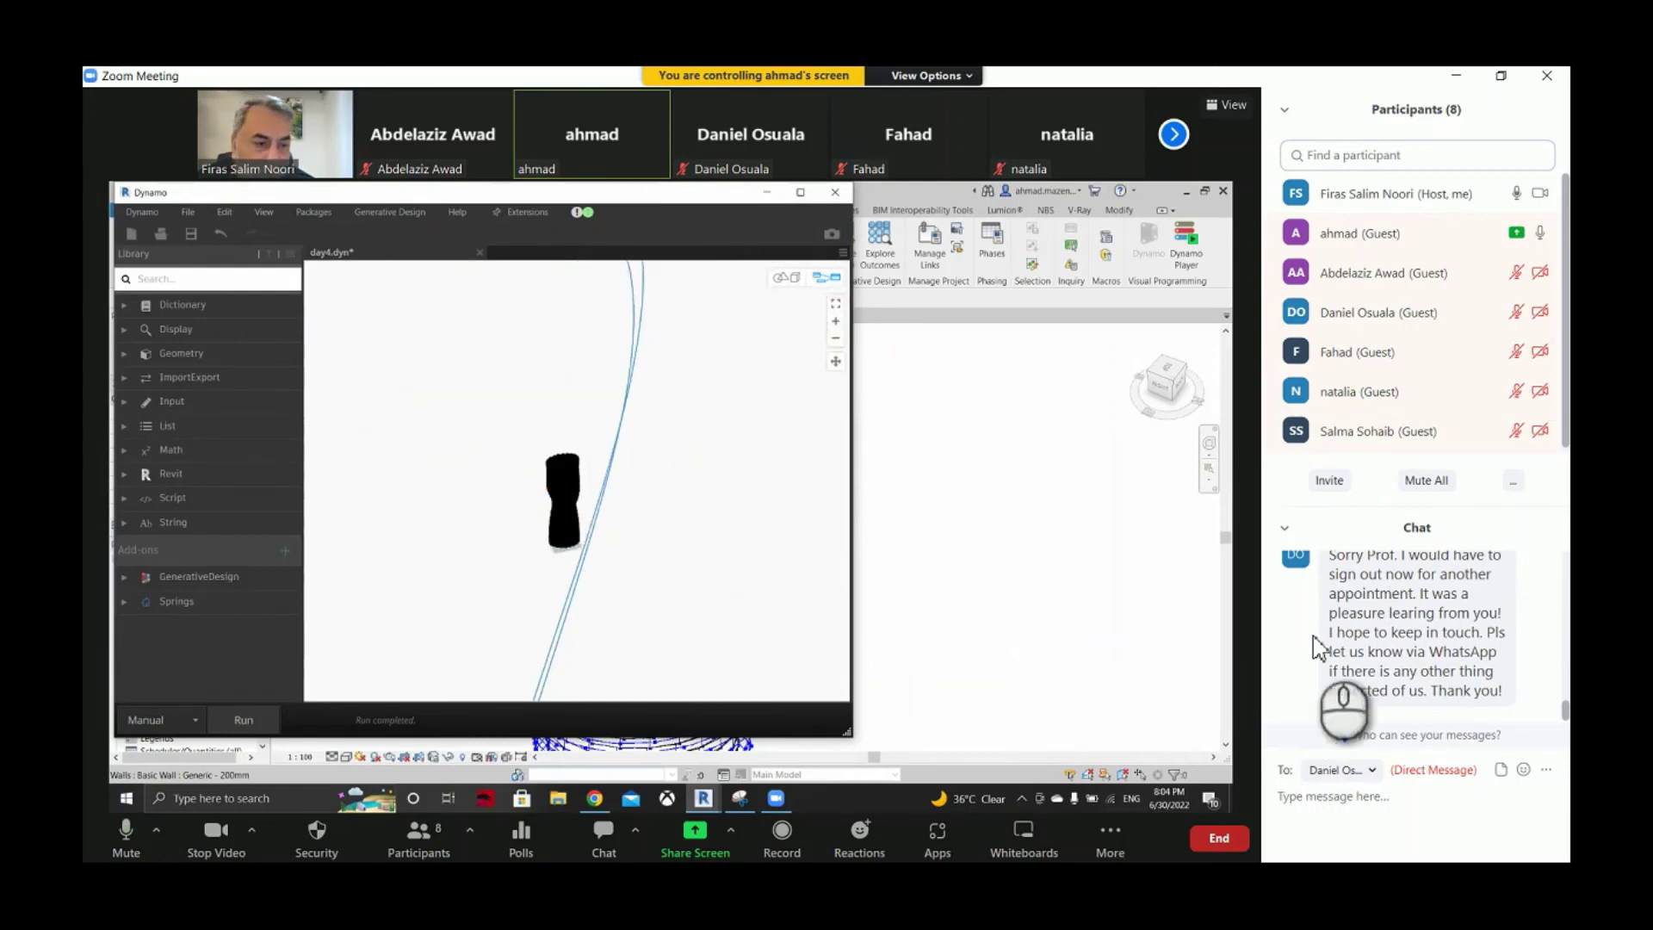
# - Read the direct message in the meeting chat
pyautogui.scroll(1, 1401, 611)
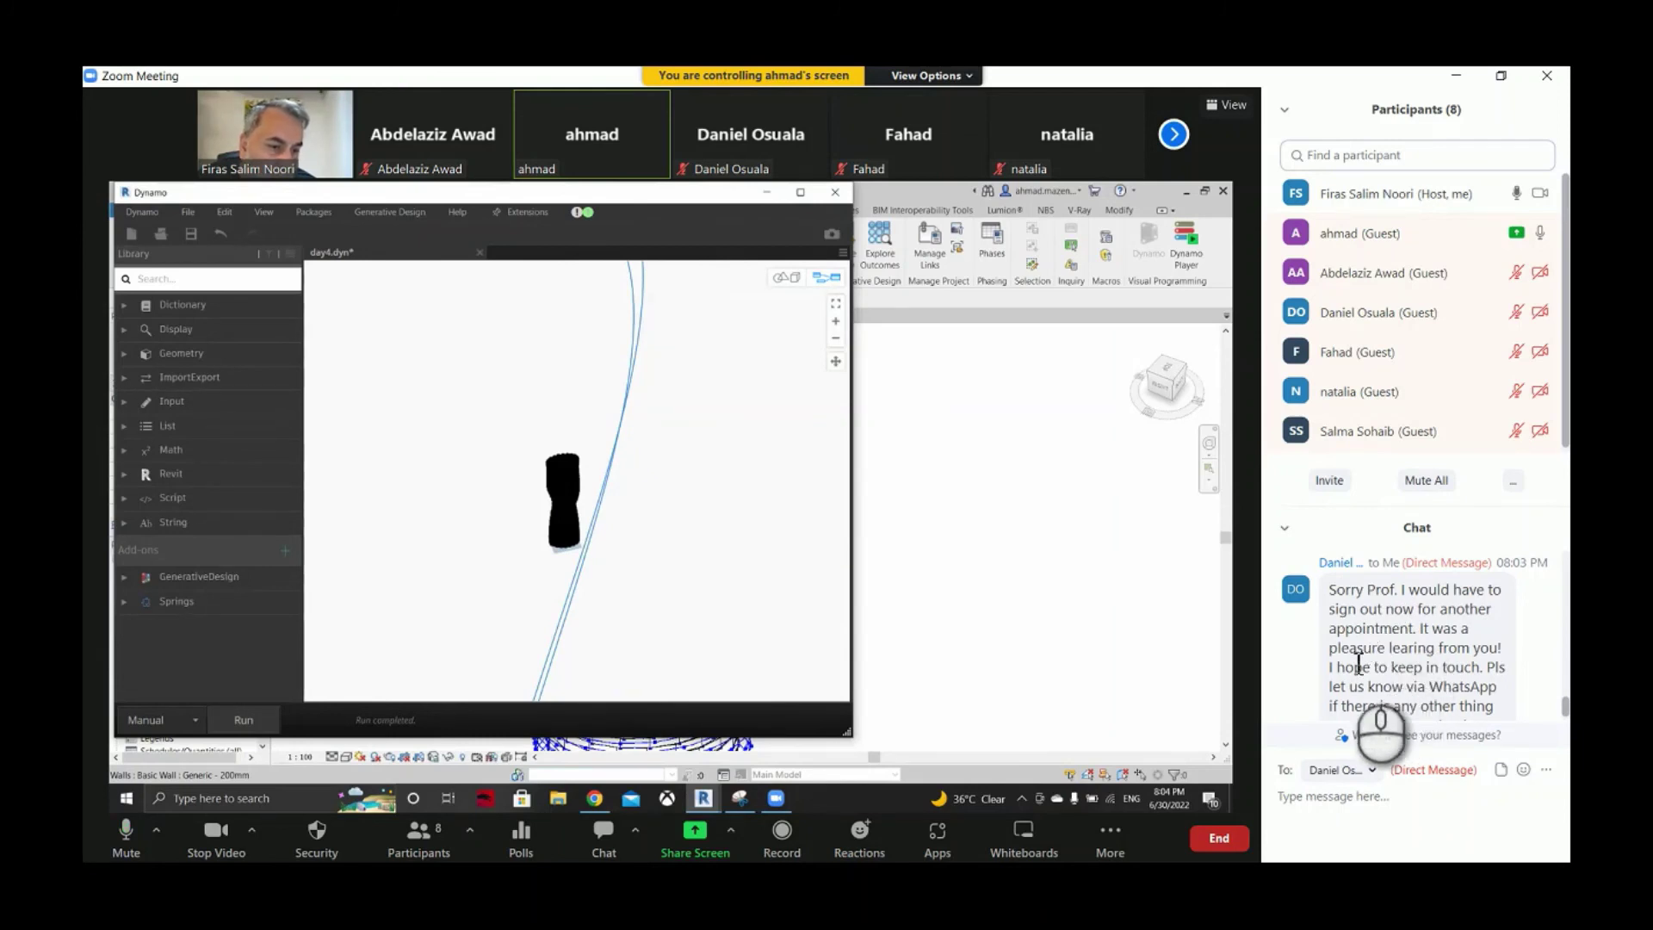
pyautogui.scroll(-1, 1353, 672)
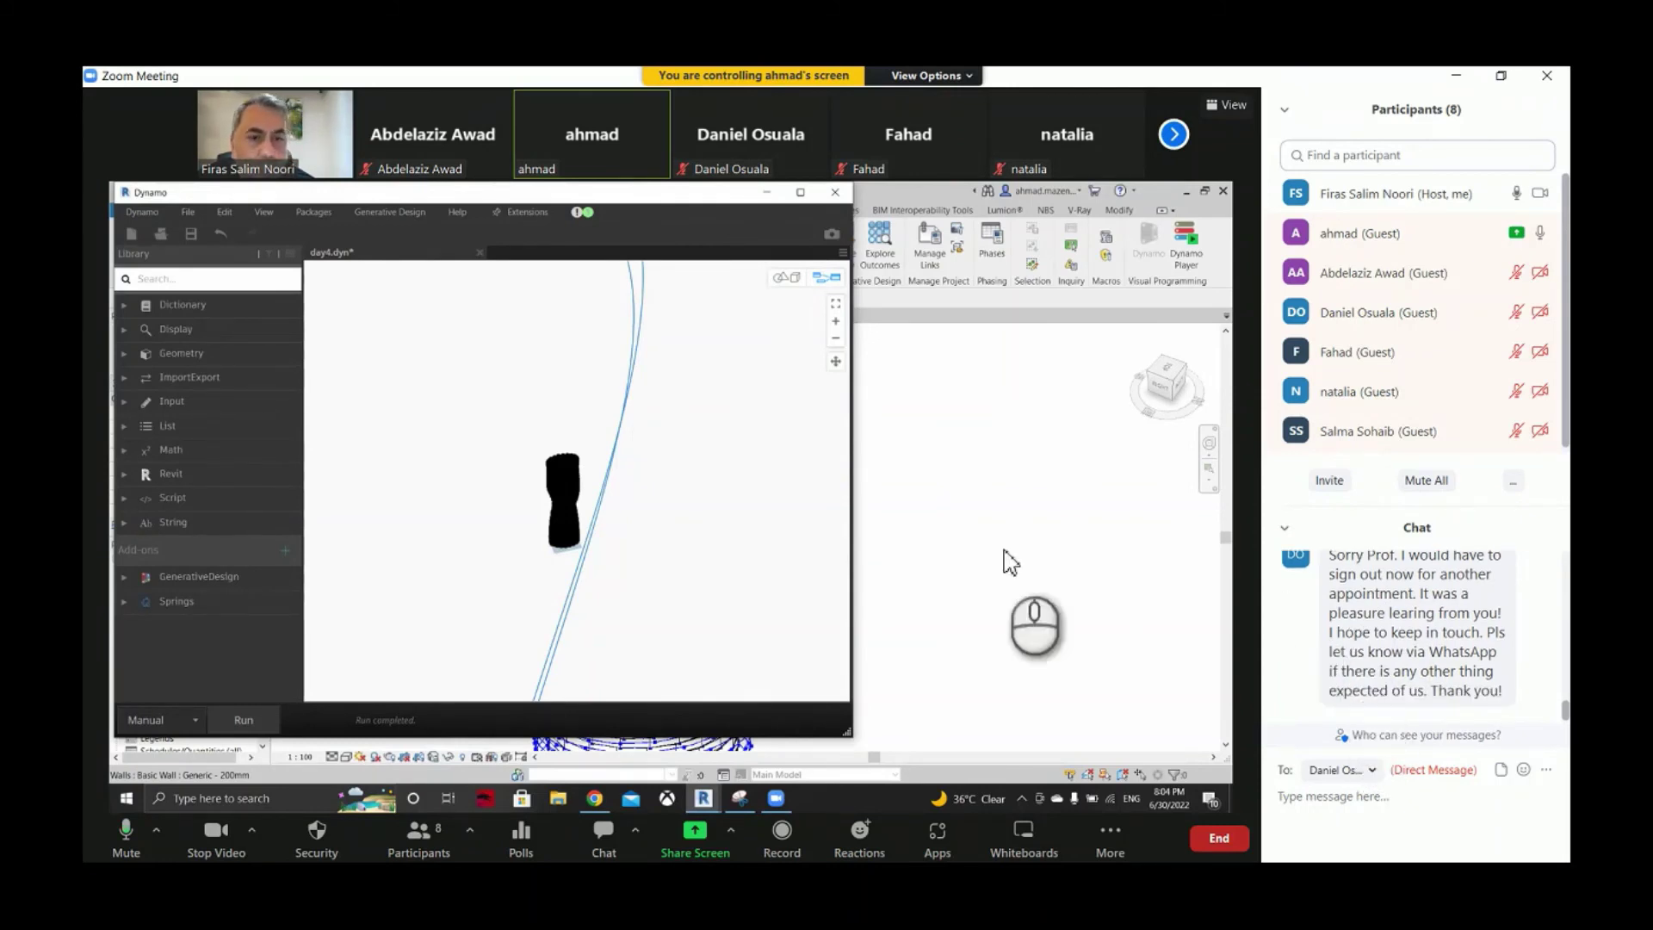
# - Trace the wire feeding the curve input of Wall.ByCurveAndHeight back to its source node
pyautogui.scroll(-5, 641, 353)
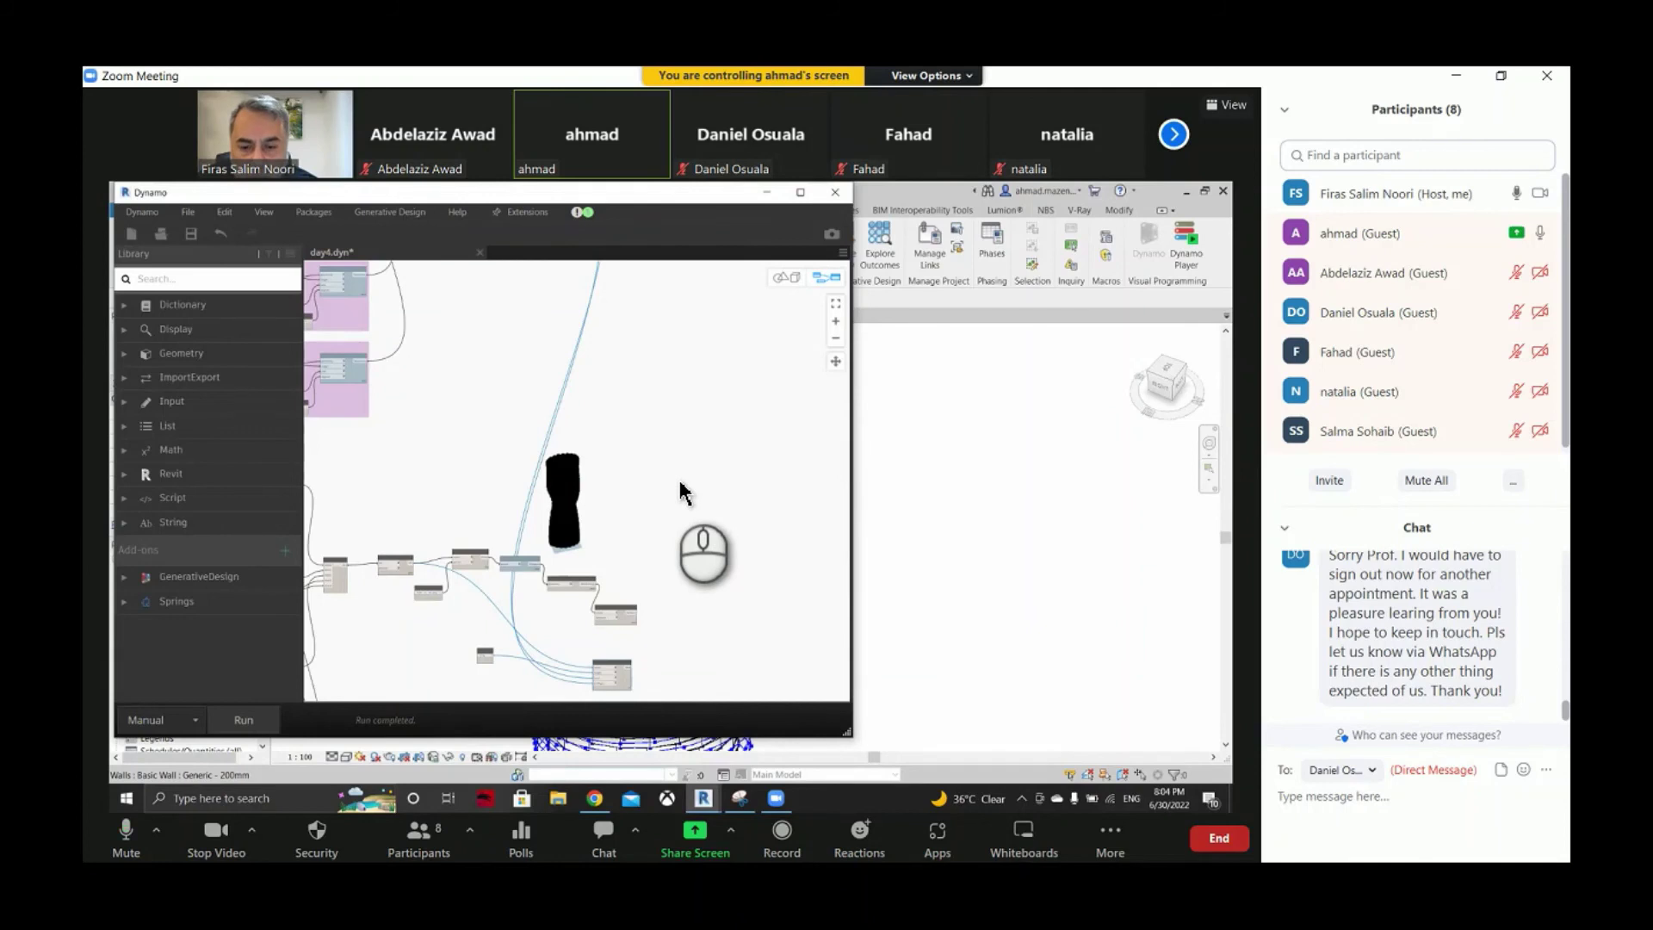
pyautogui.moveTo(675, 578); pyautogui.dragTo(697, 439, button='middle')
pyautogui.scroll(1, 628, 565)
pyautogui.scroll(5, 629, 573)
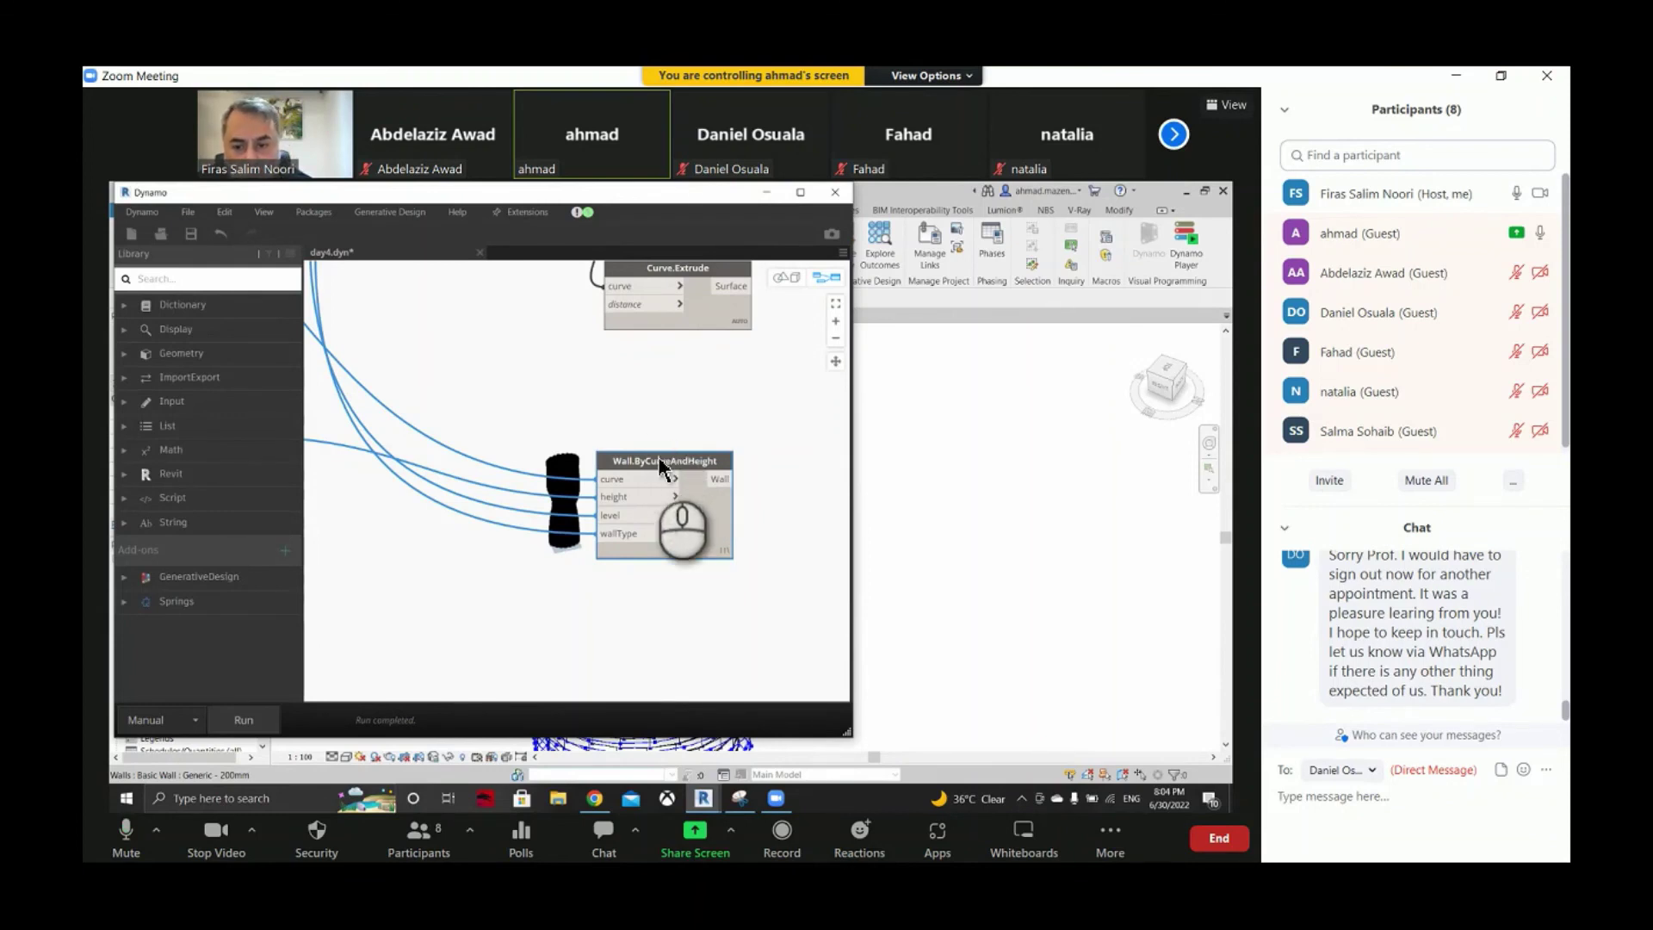
pyautogui.moveTo(564, 401); pyautogui.dragTo(819, 541, button='middle')
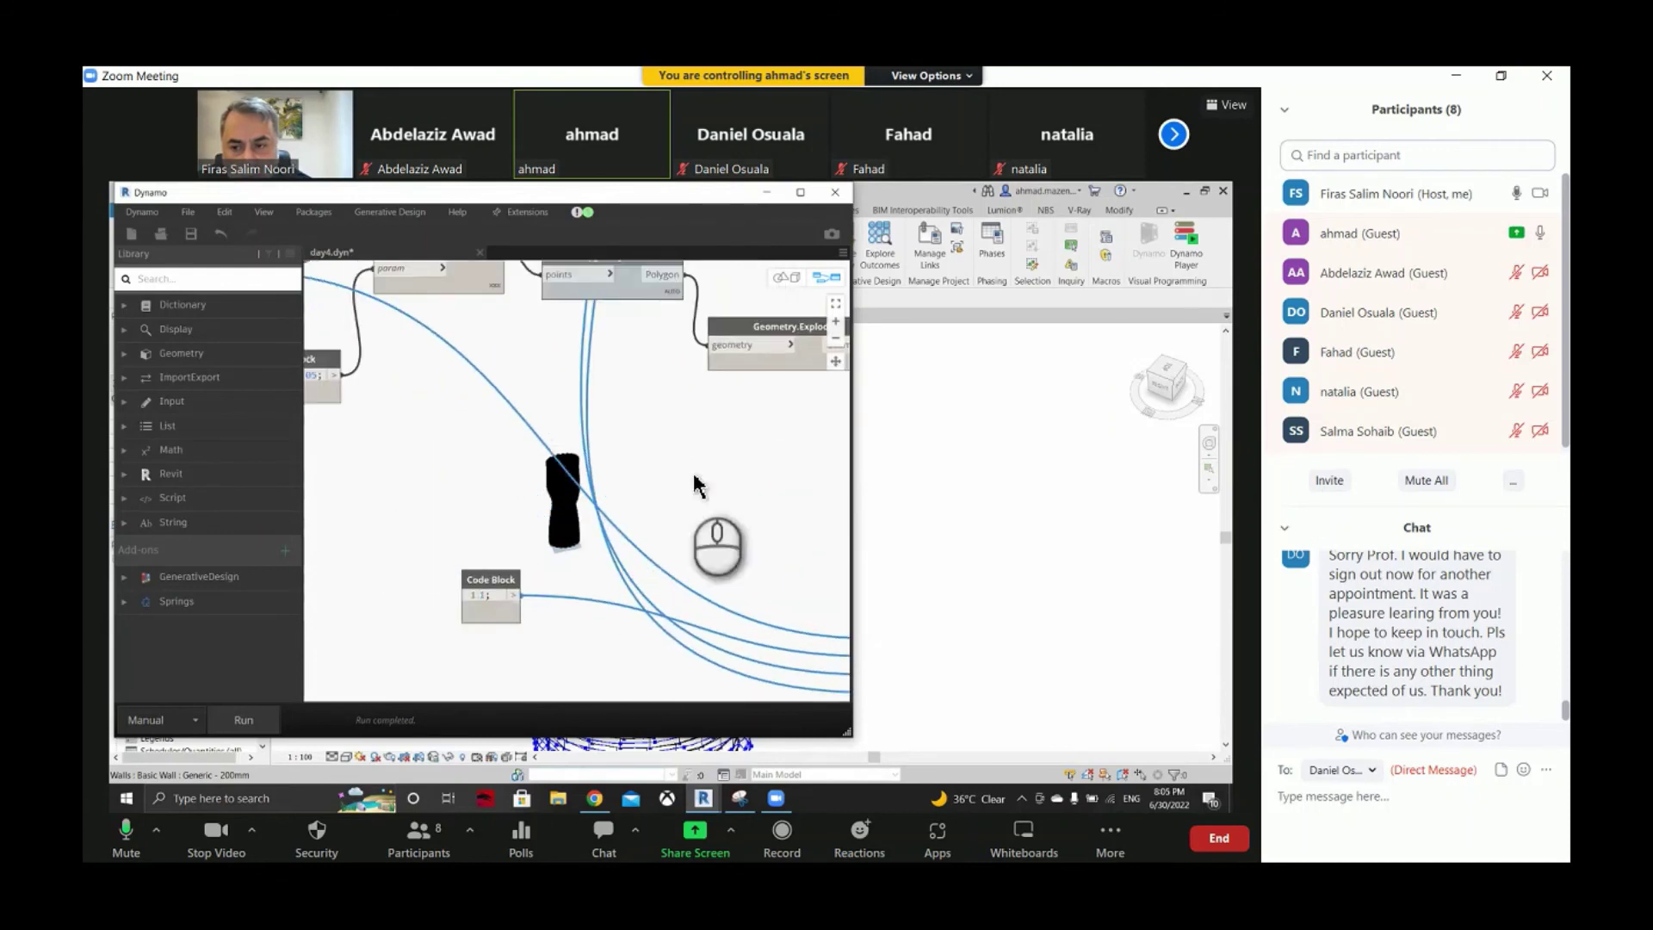
pyautogui.moveTo(706, 502); pyautogui.dragTo(759, 511, button='middle')
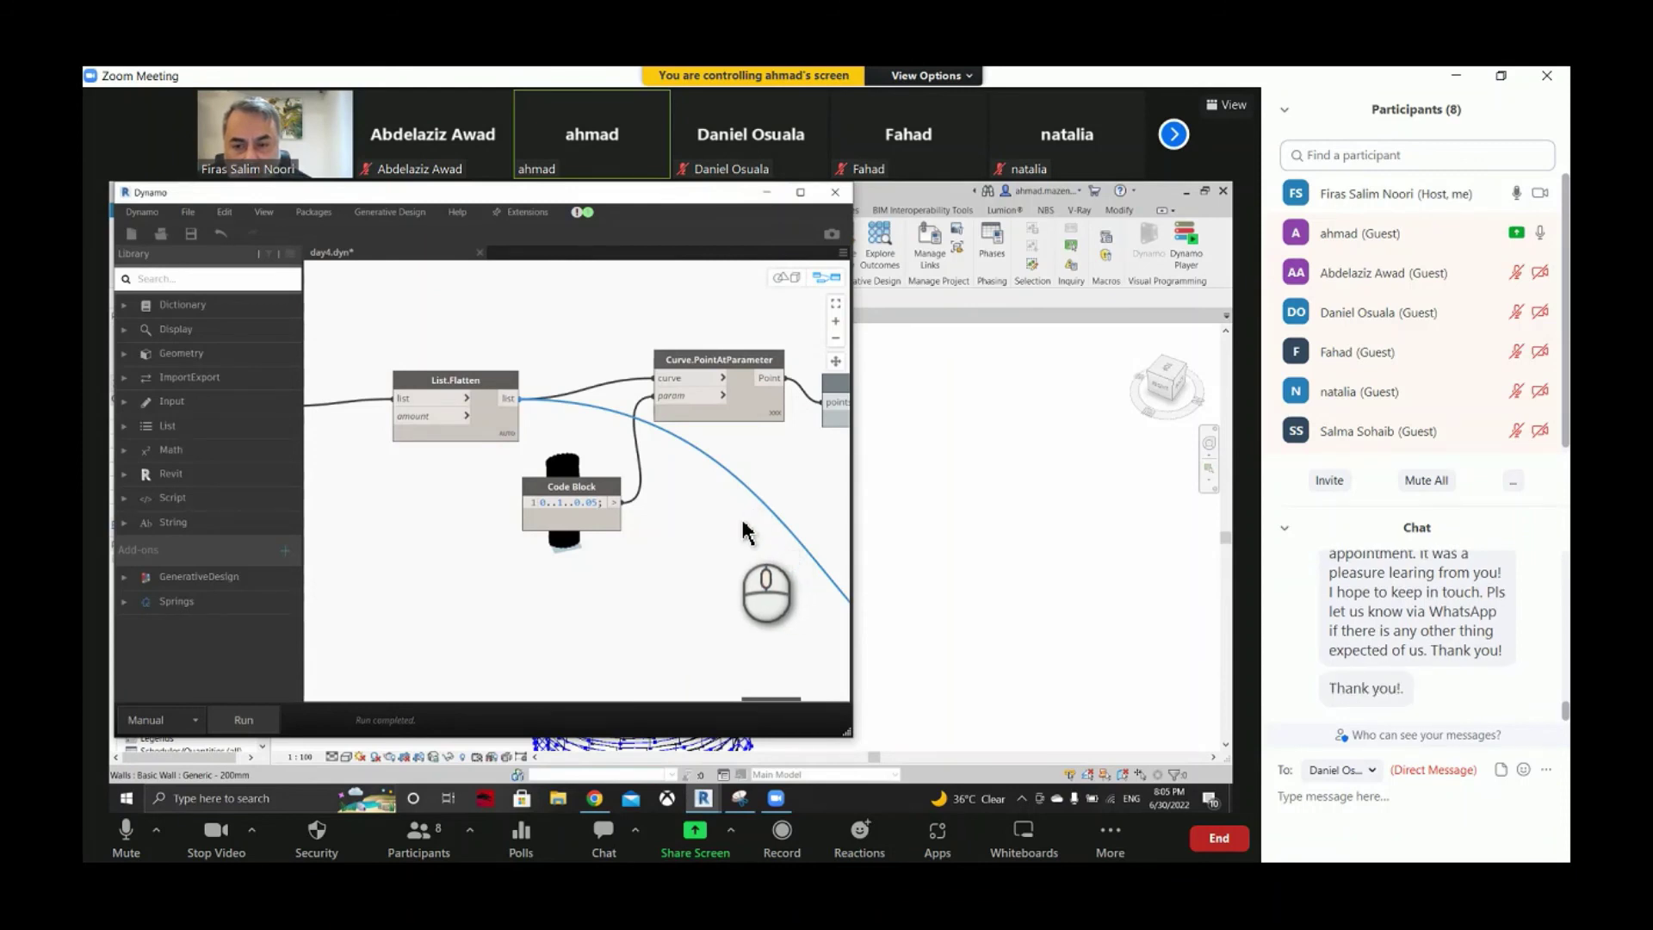
pyautogui.middleClick(733, 516)
pyautogui.moveTo(502, 445); pyautogui.dragTo(265, 360, button='middle')
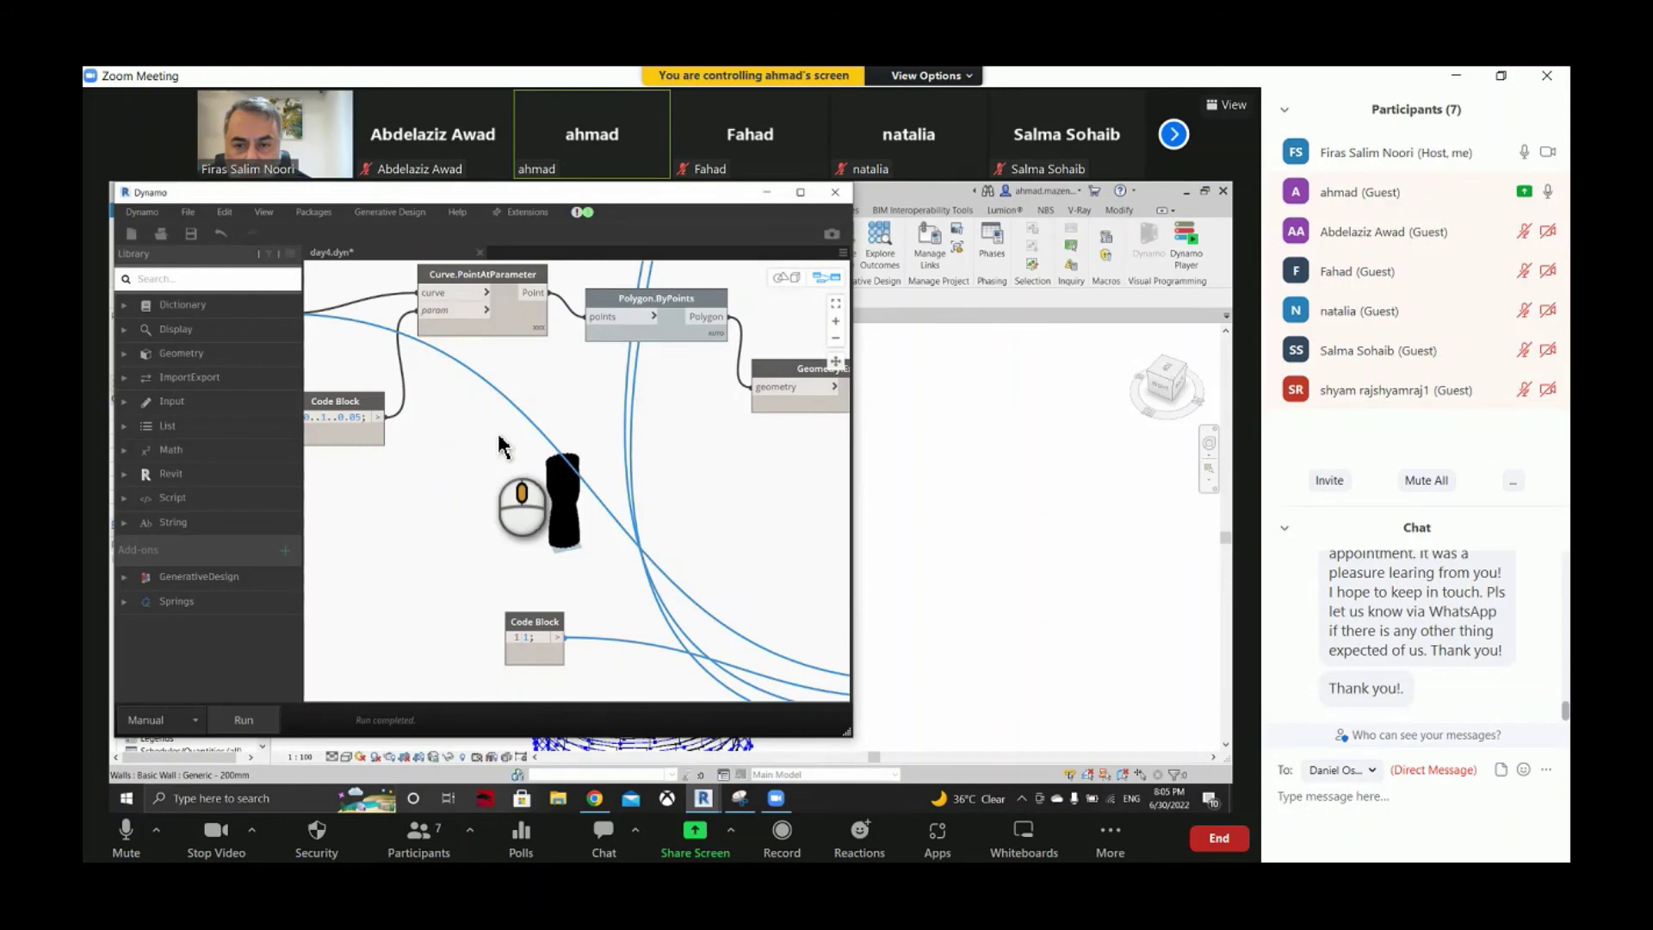
# - Connect the Geometry.Explode output to the curve input of Wall.ByCurveAndHeight, replacing the existing connection
pyautogui.middleClick(502, 445)
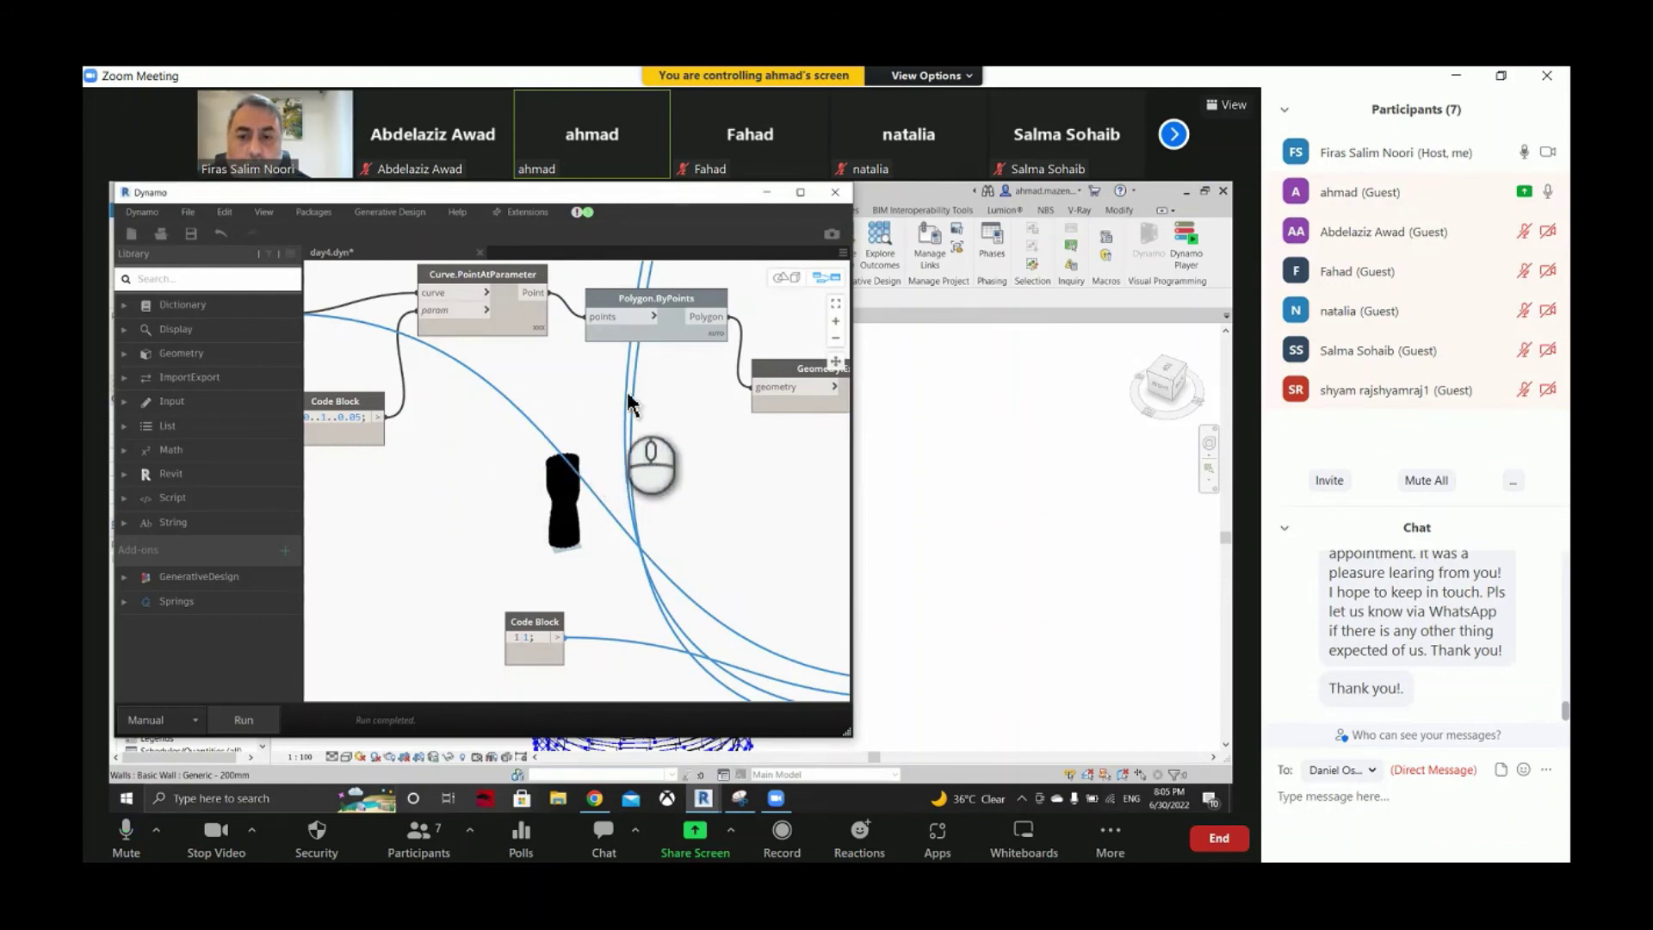
pyautogui.moveTo(645, 395); pyautogui.dragTo(457, 379, button='middle')
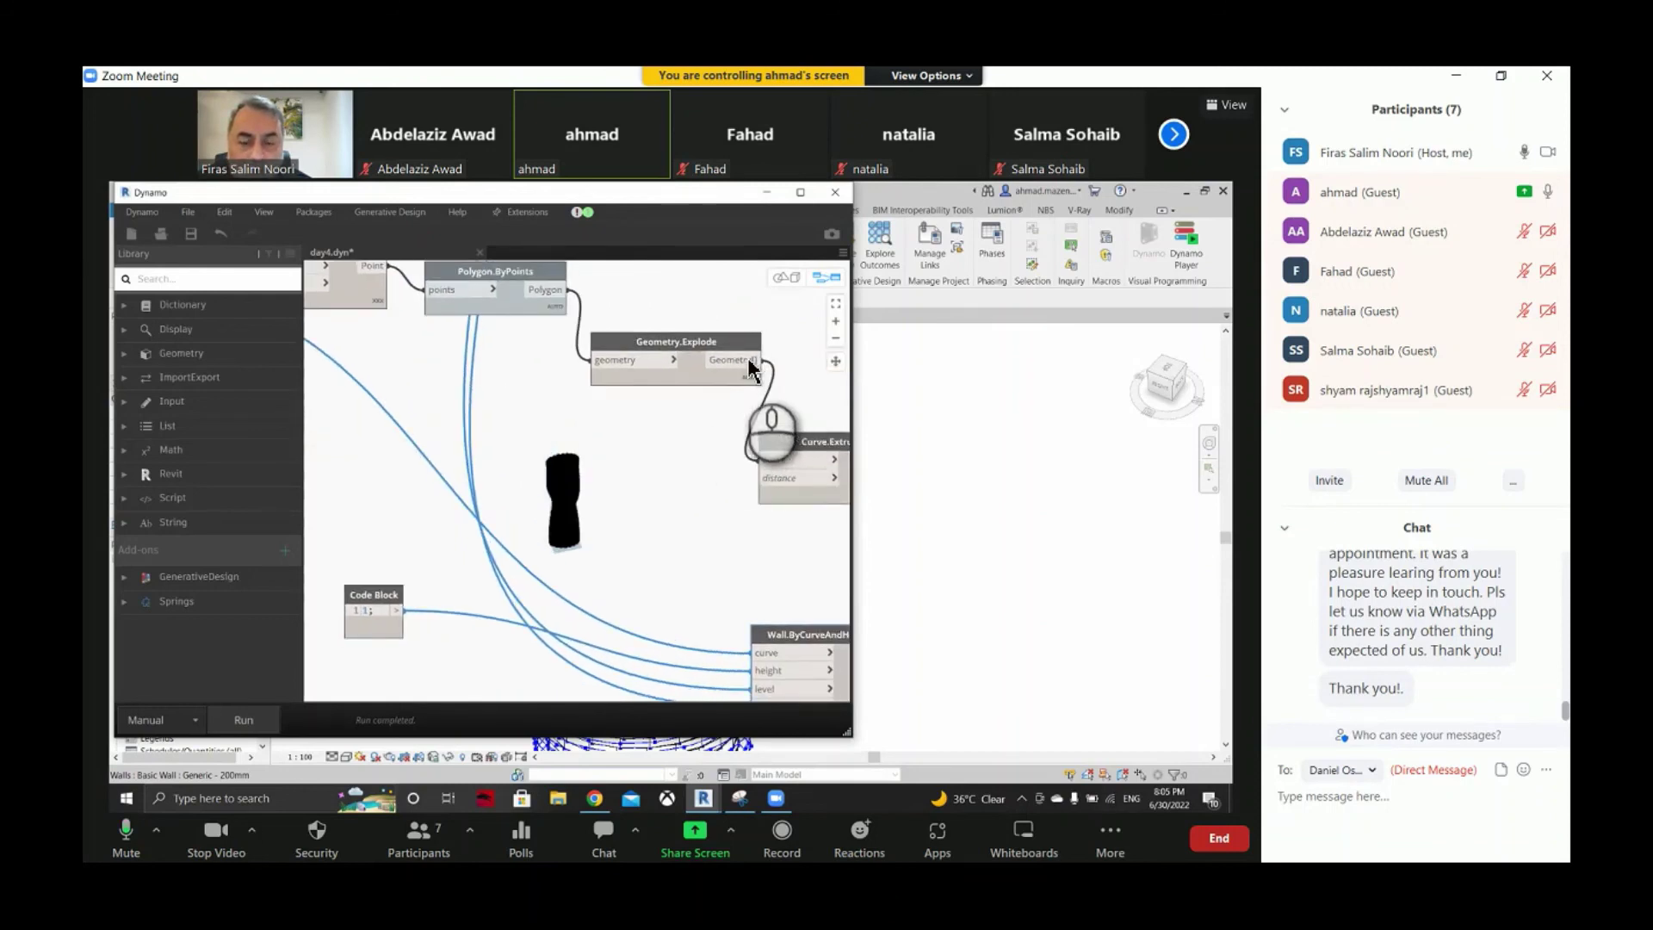
pyautogui.click(736, 360)
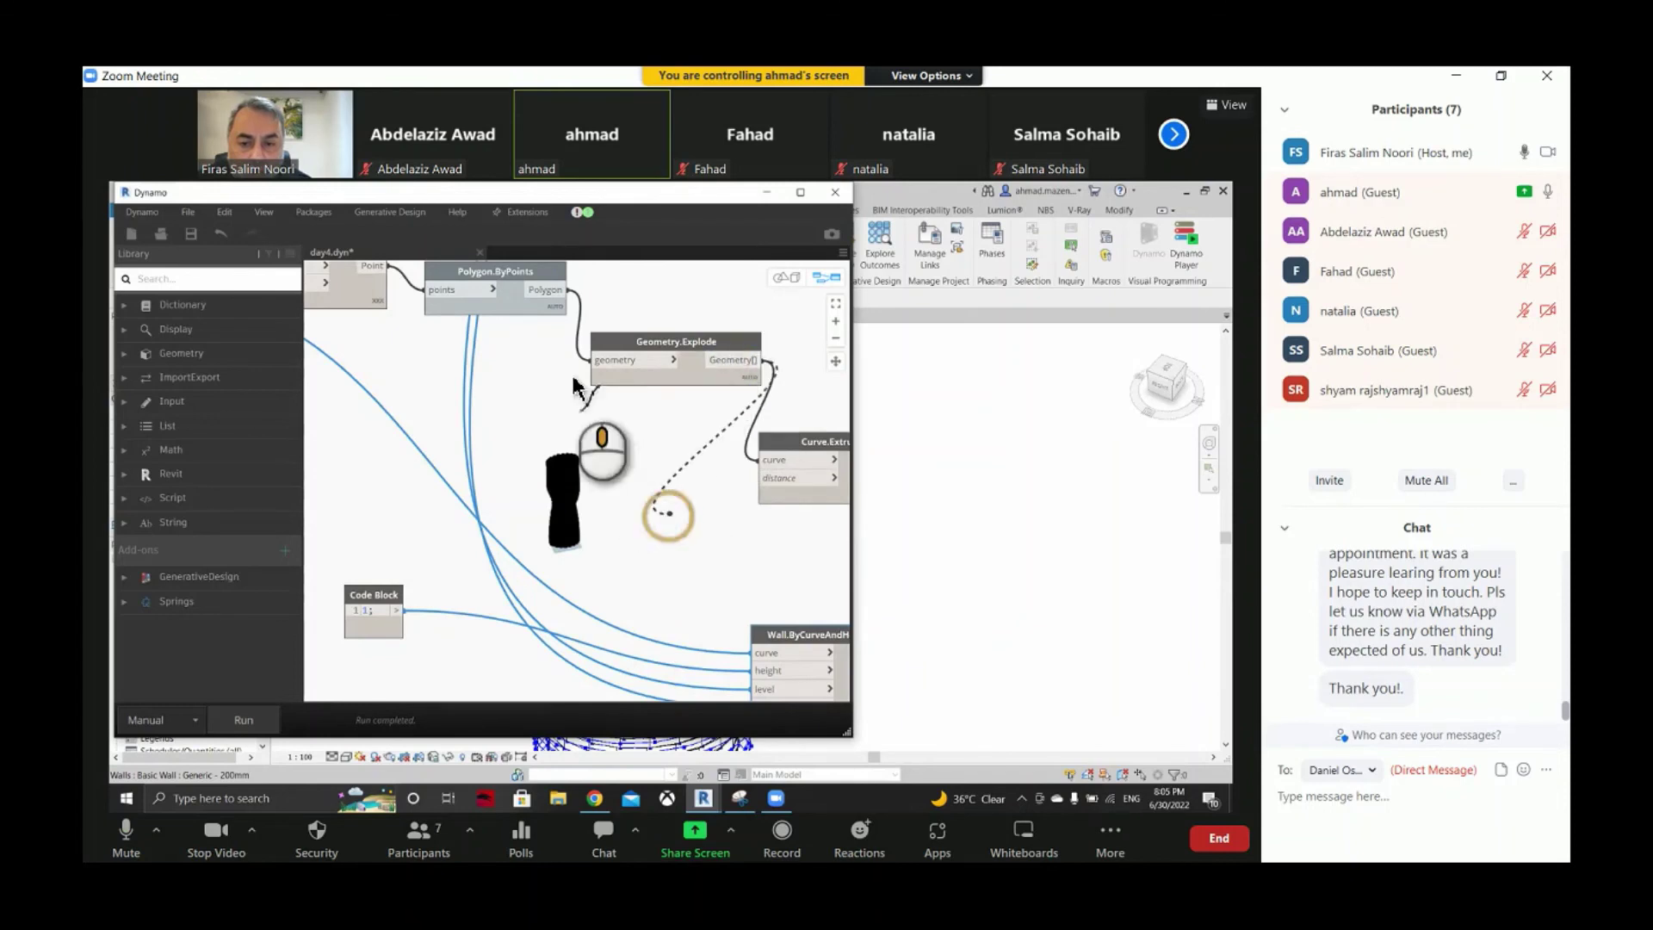
pyautogui.moveTo(650, 452); pyautogui.dragTo(620, 469, button='middle')
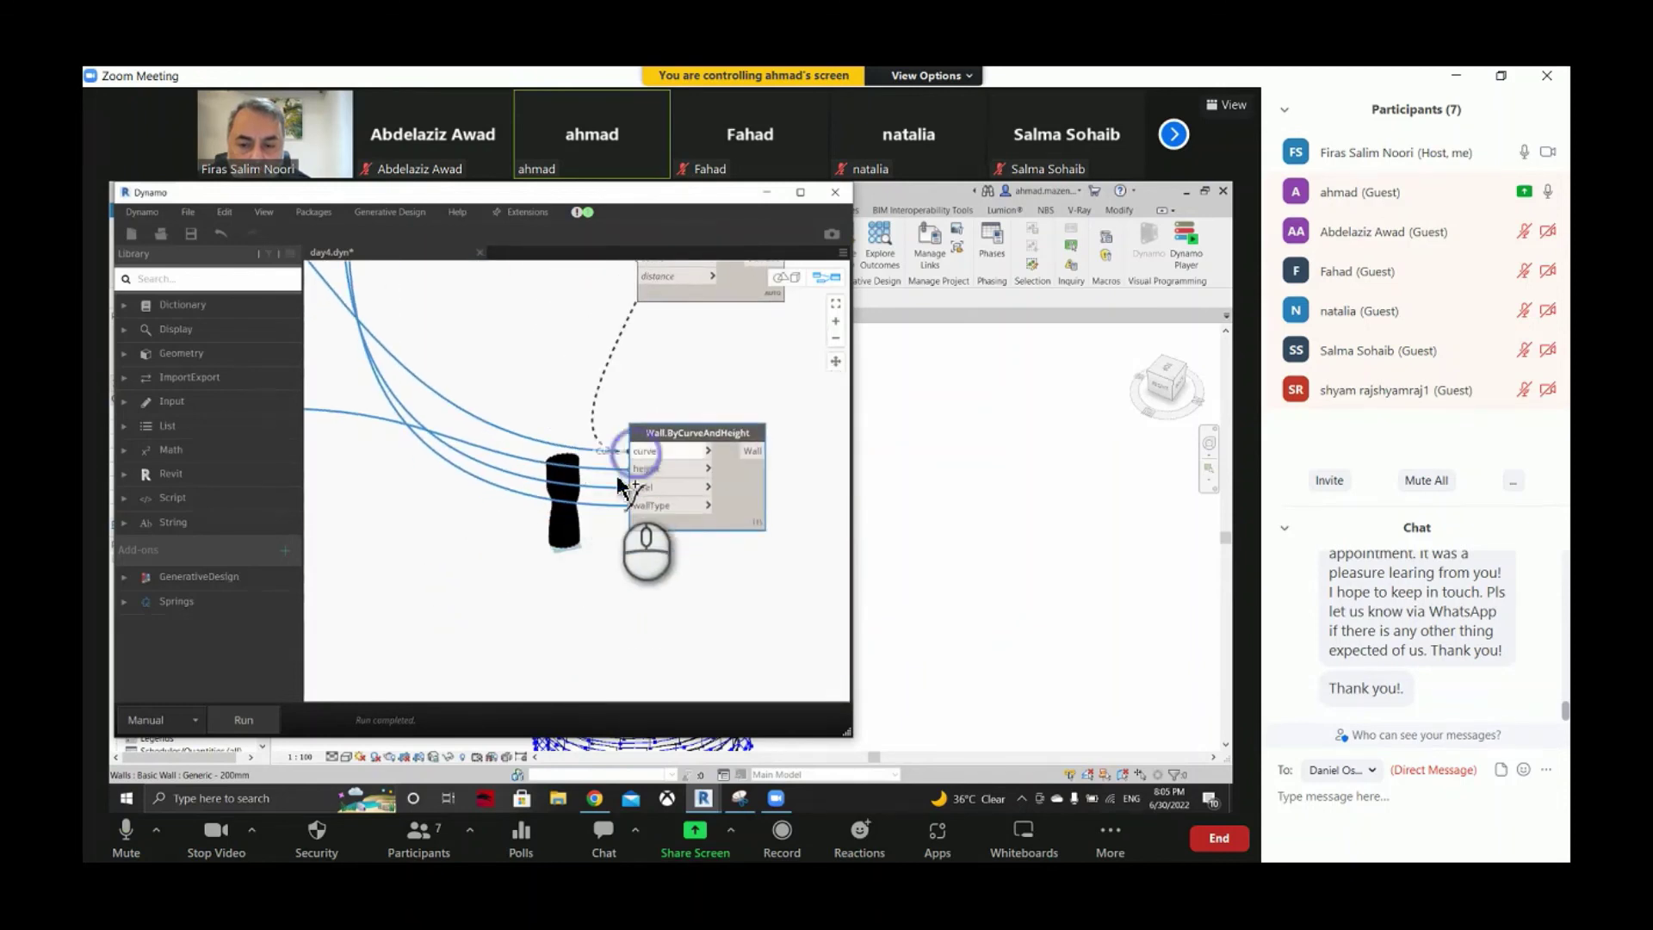
pyautogui.click(631, 451)
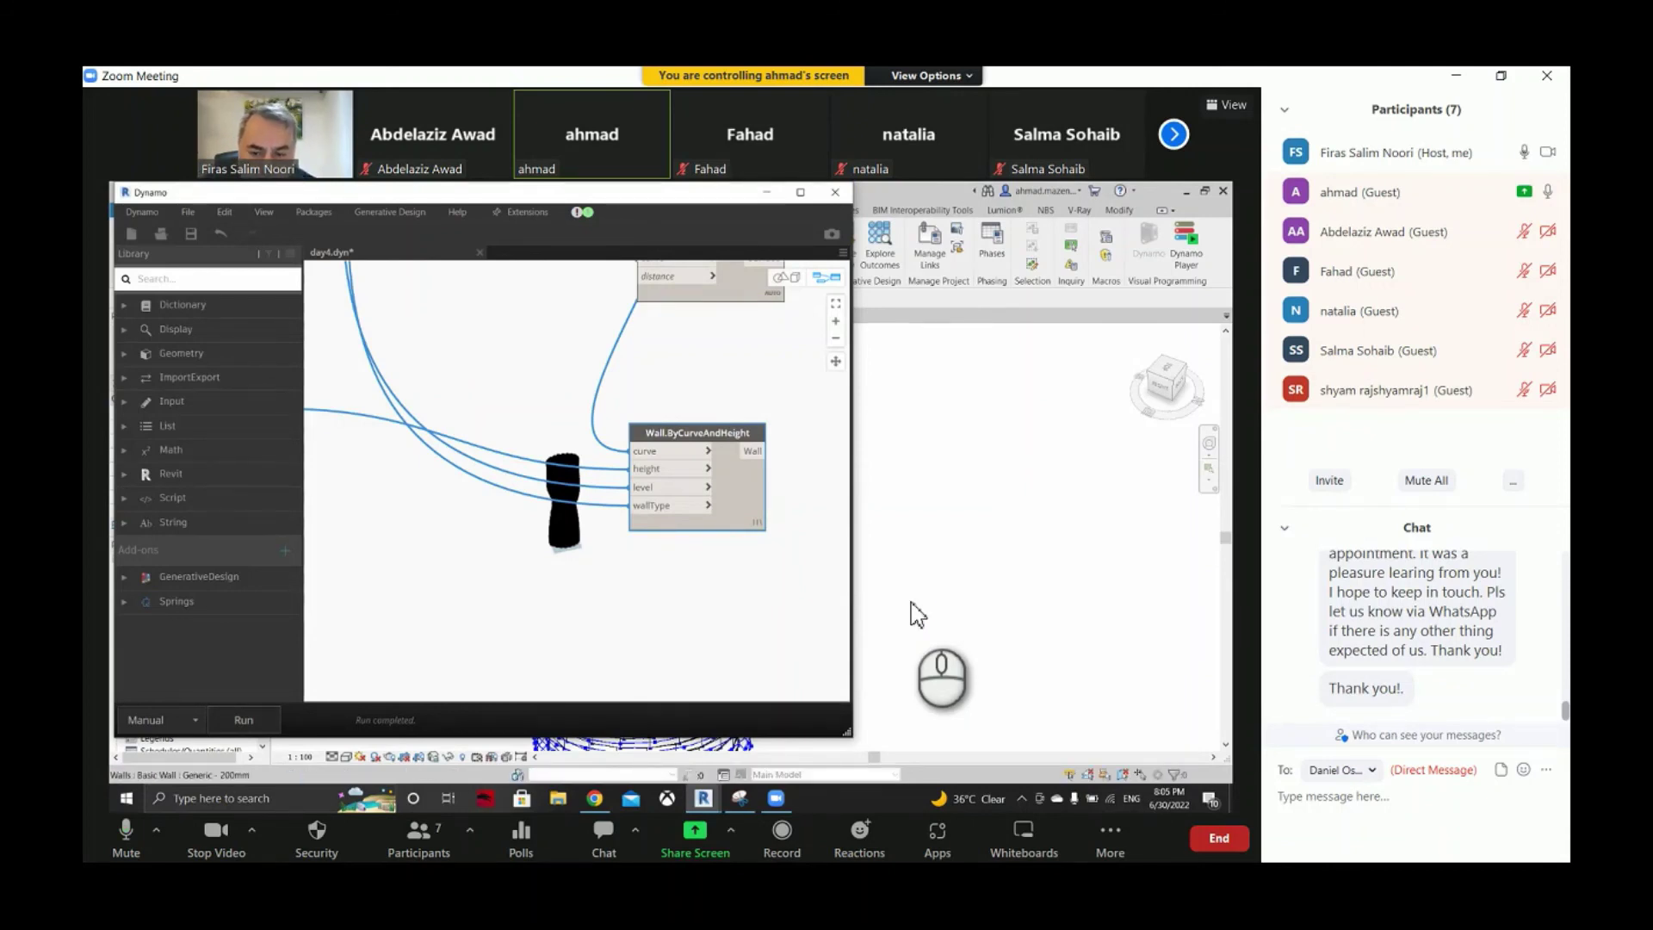
# - Examine the tower's wall segments up close in the participant's Revit 3D view
pyautogui.moveTo(909, 606); pyautogui.dragTo(1117, 564, button='middle')
pyautogui.scroll(2, 989, 583)
pyautogui.scroll(4, 989, 583)
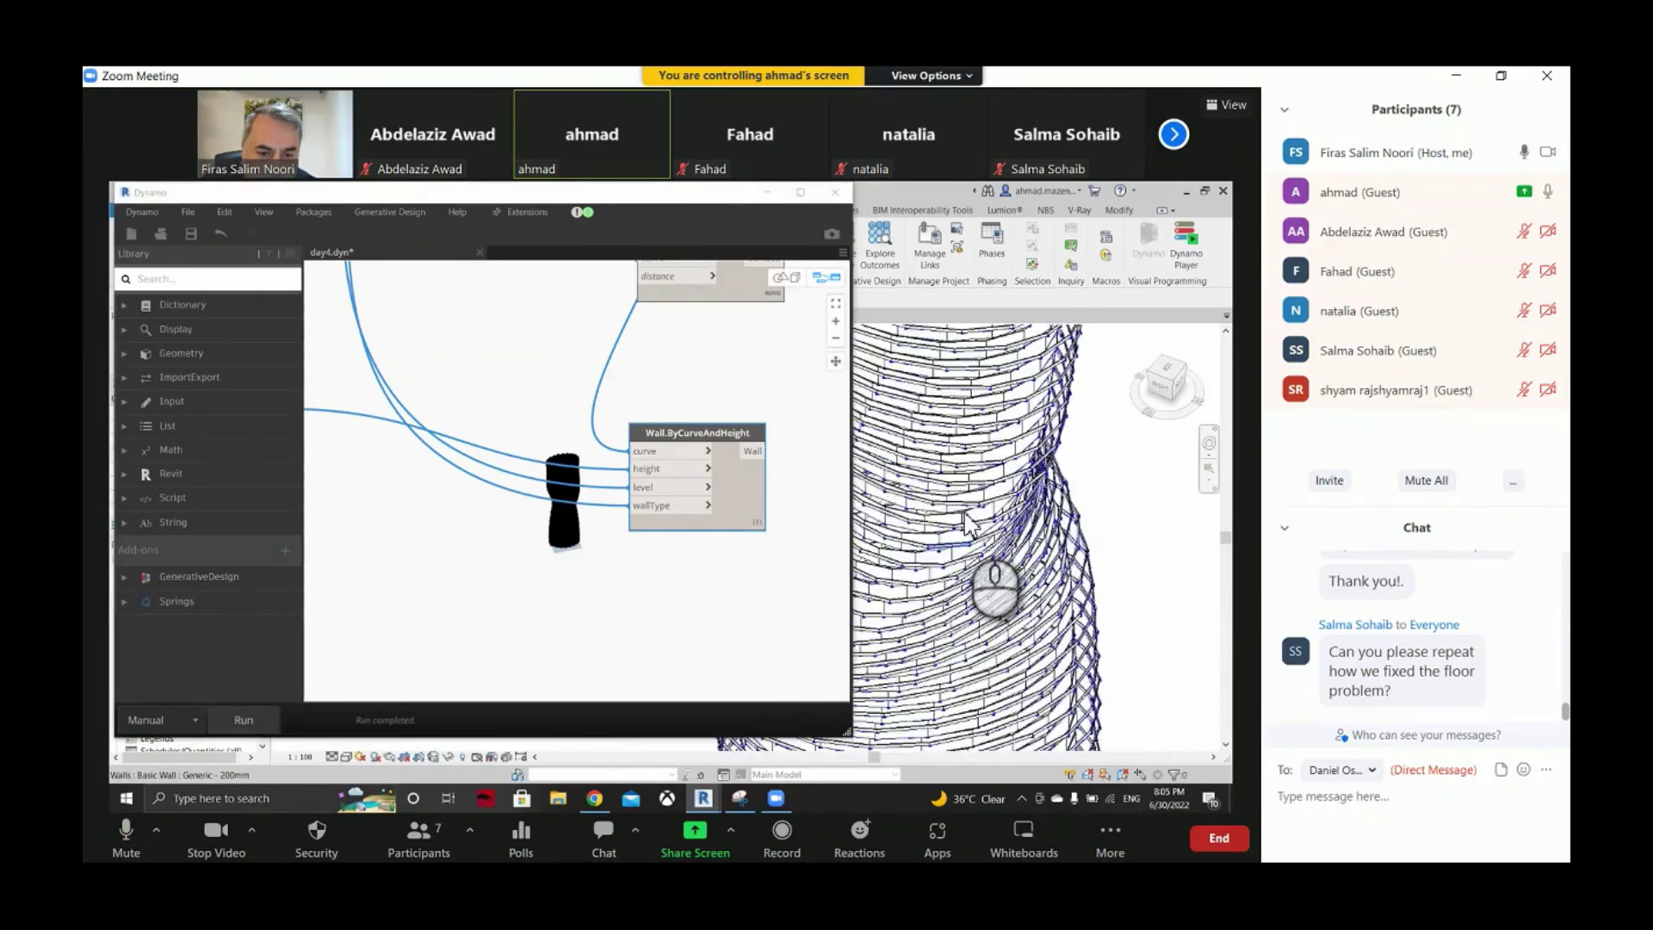
pyautogui.moveTo(920, 482); pyautogui.dragTo(929, 570, button='middle')
pyautogui.scroll(5, 930, 581)
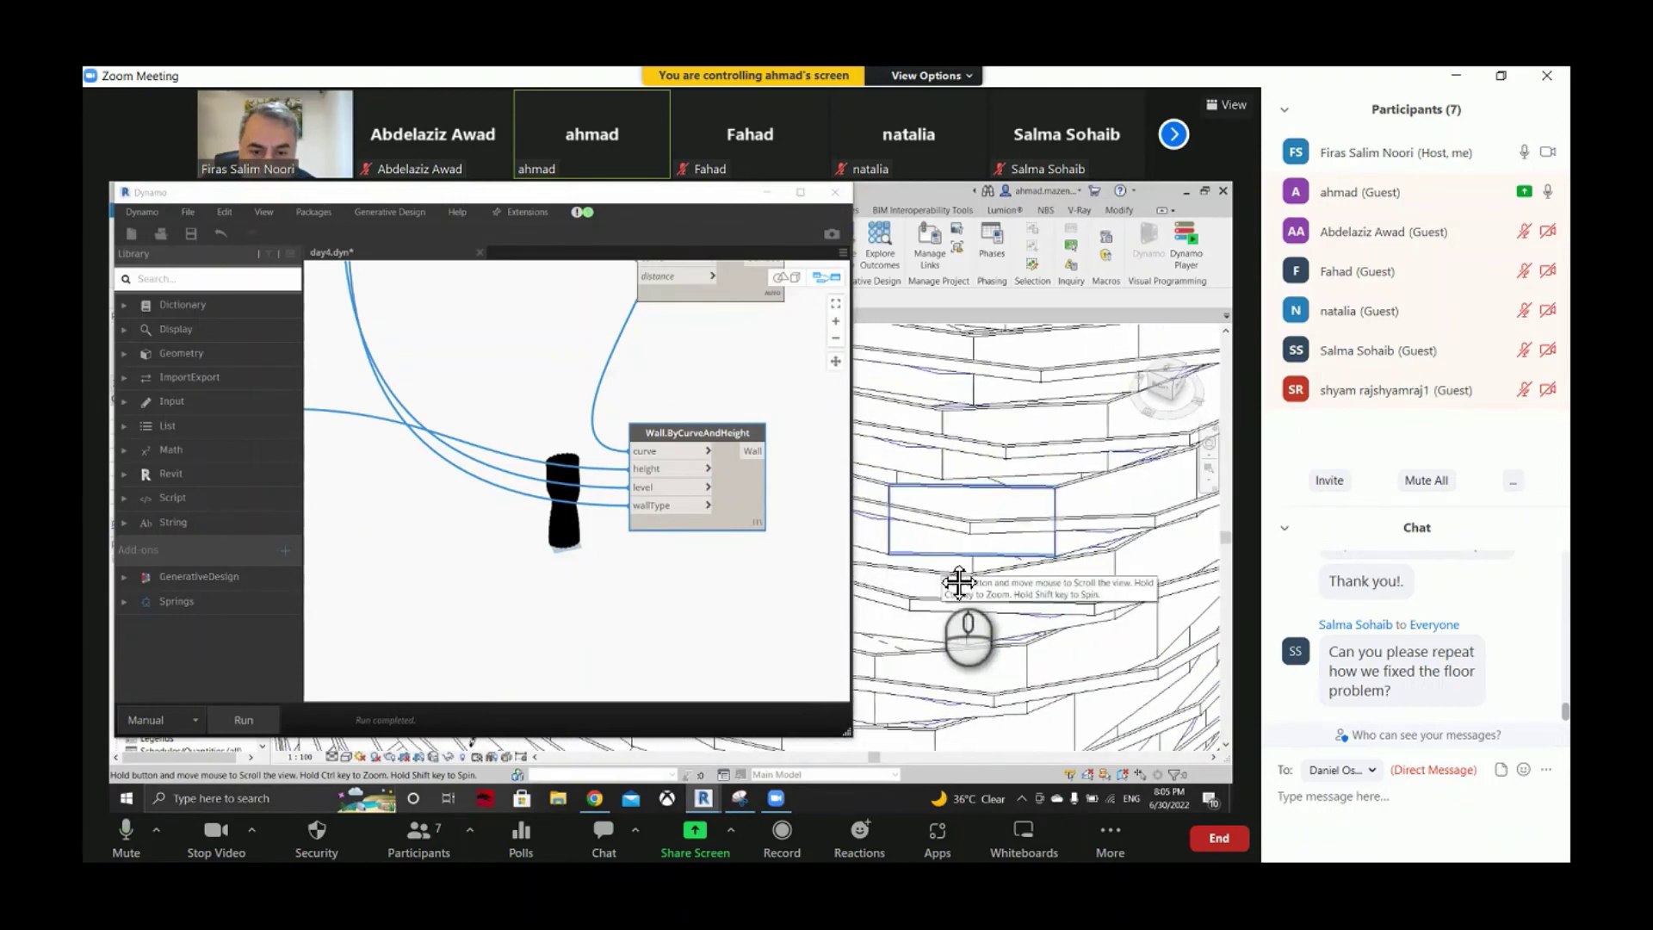
pyautogui.moveTo(958, 582); pyautogui.dragTo(931, 80, button='middle')
# - Stop the participant's screen sharing in the Zoom meeting and switch to the Step 5 graph in Dynamo
pyautogui.click(931, 76)
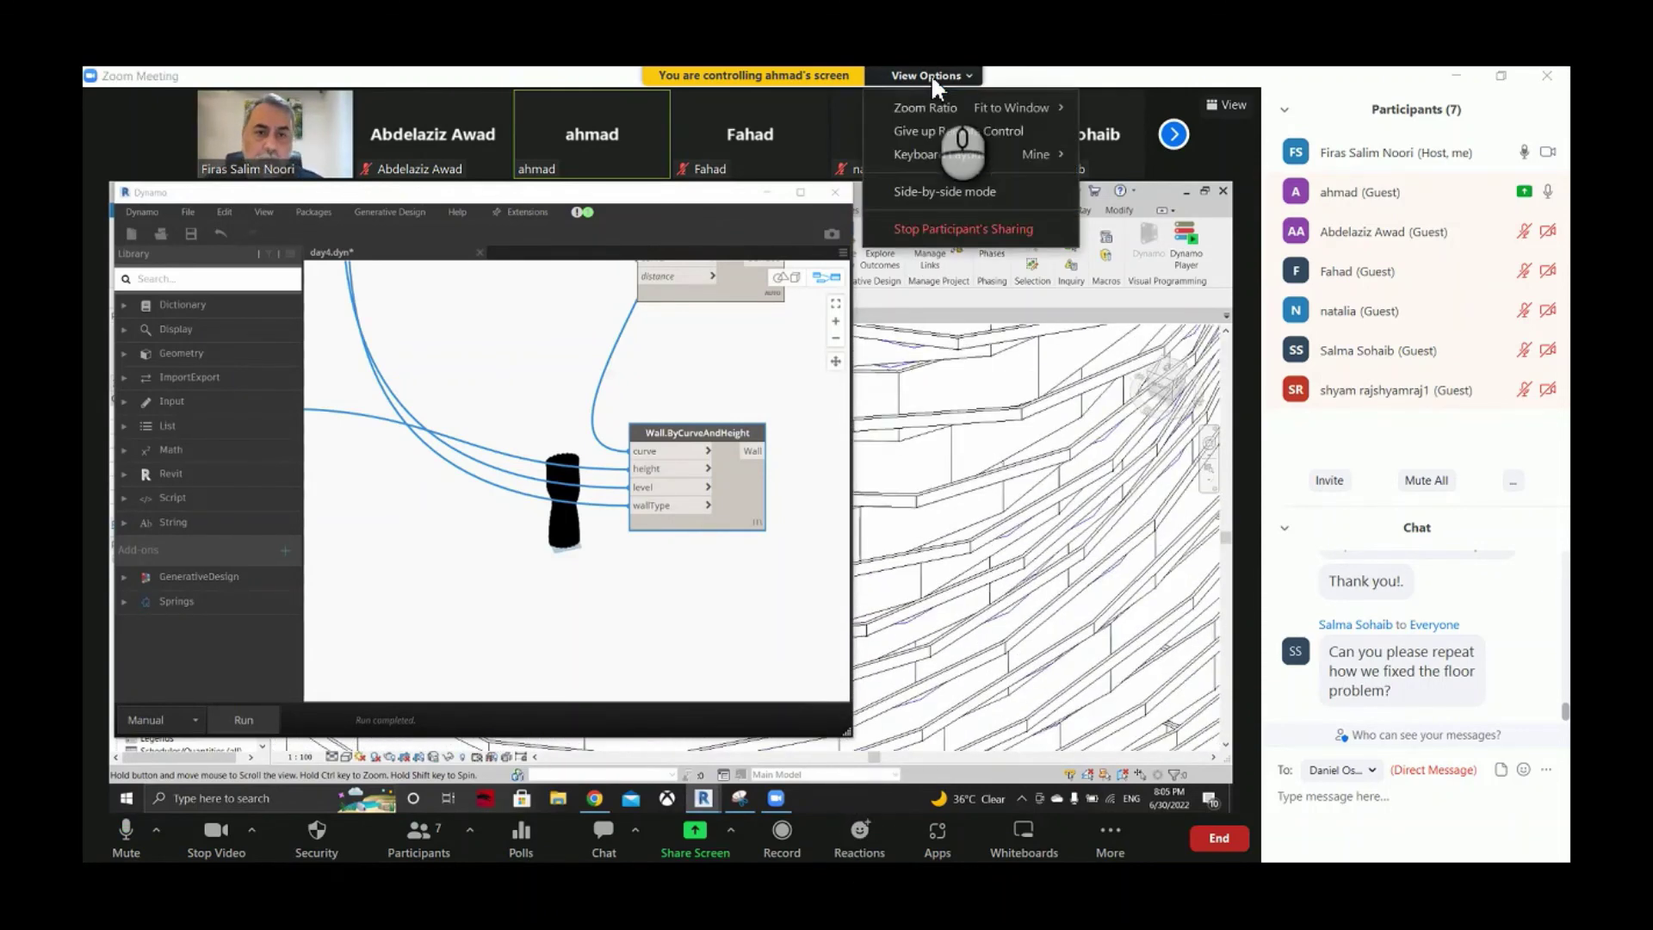
pyautogui.click(947, 229)
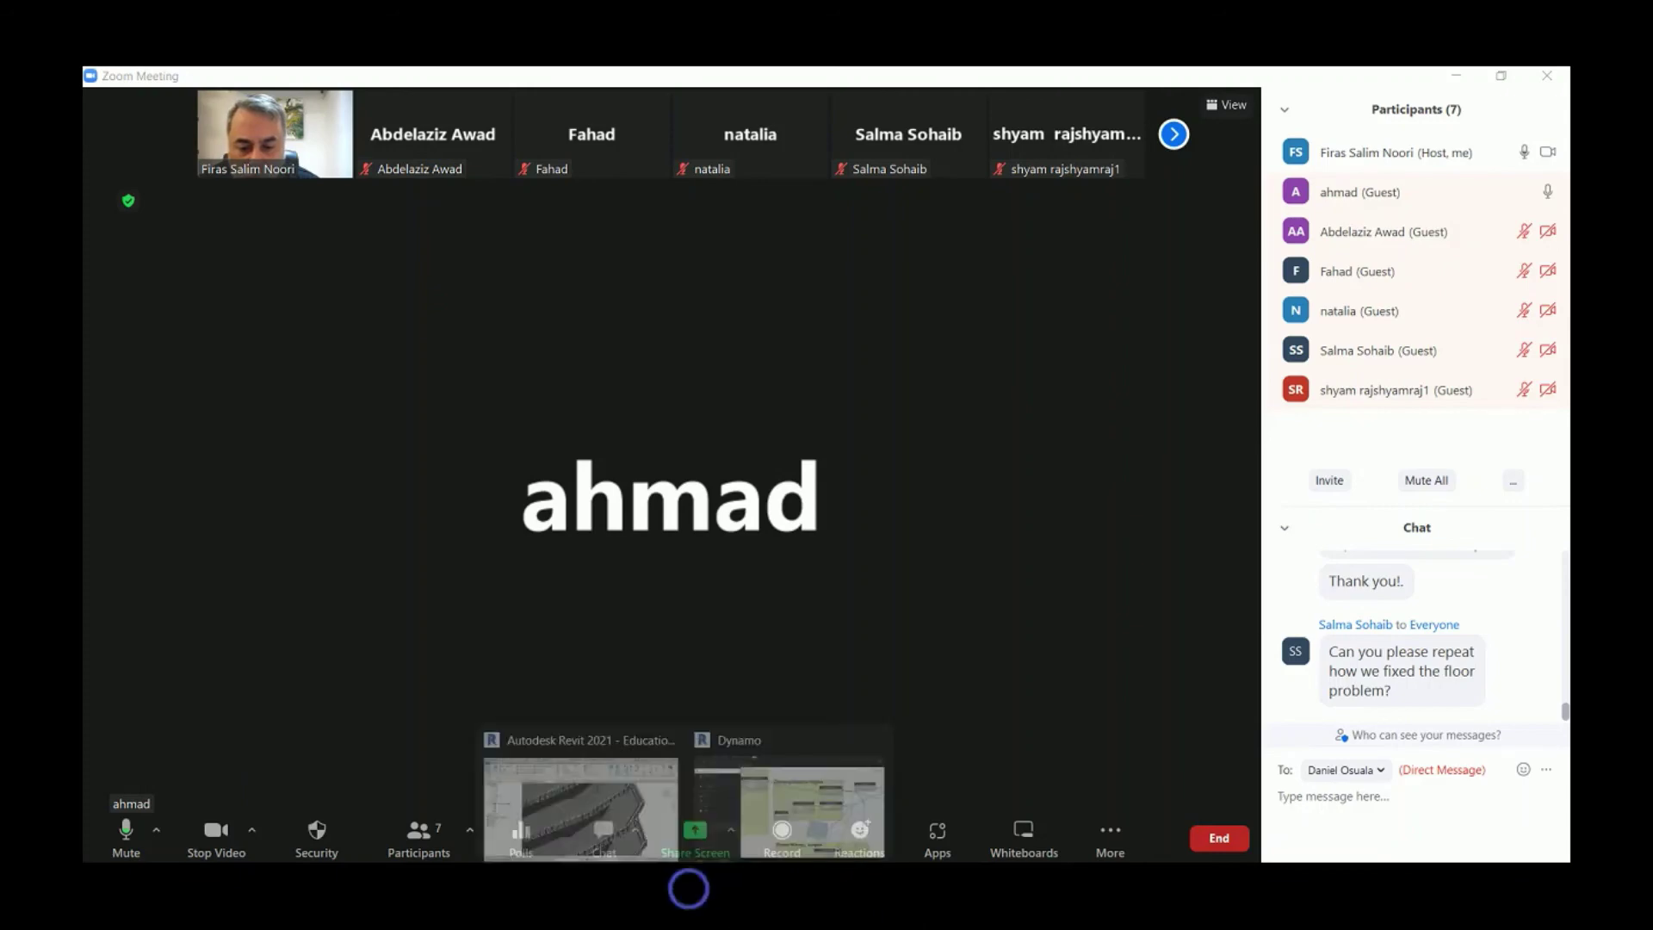
pyautogui.moveTo(684, 887)
pyautogui.click(736, 796)
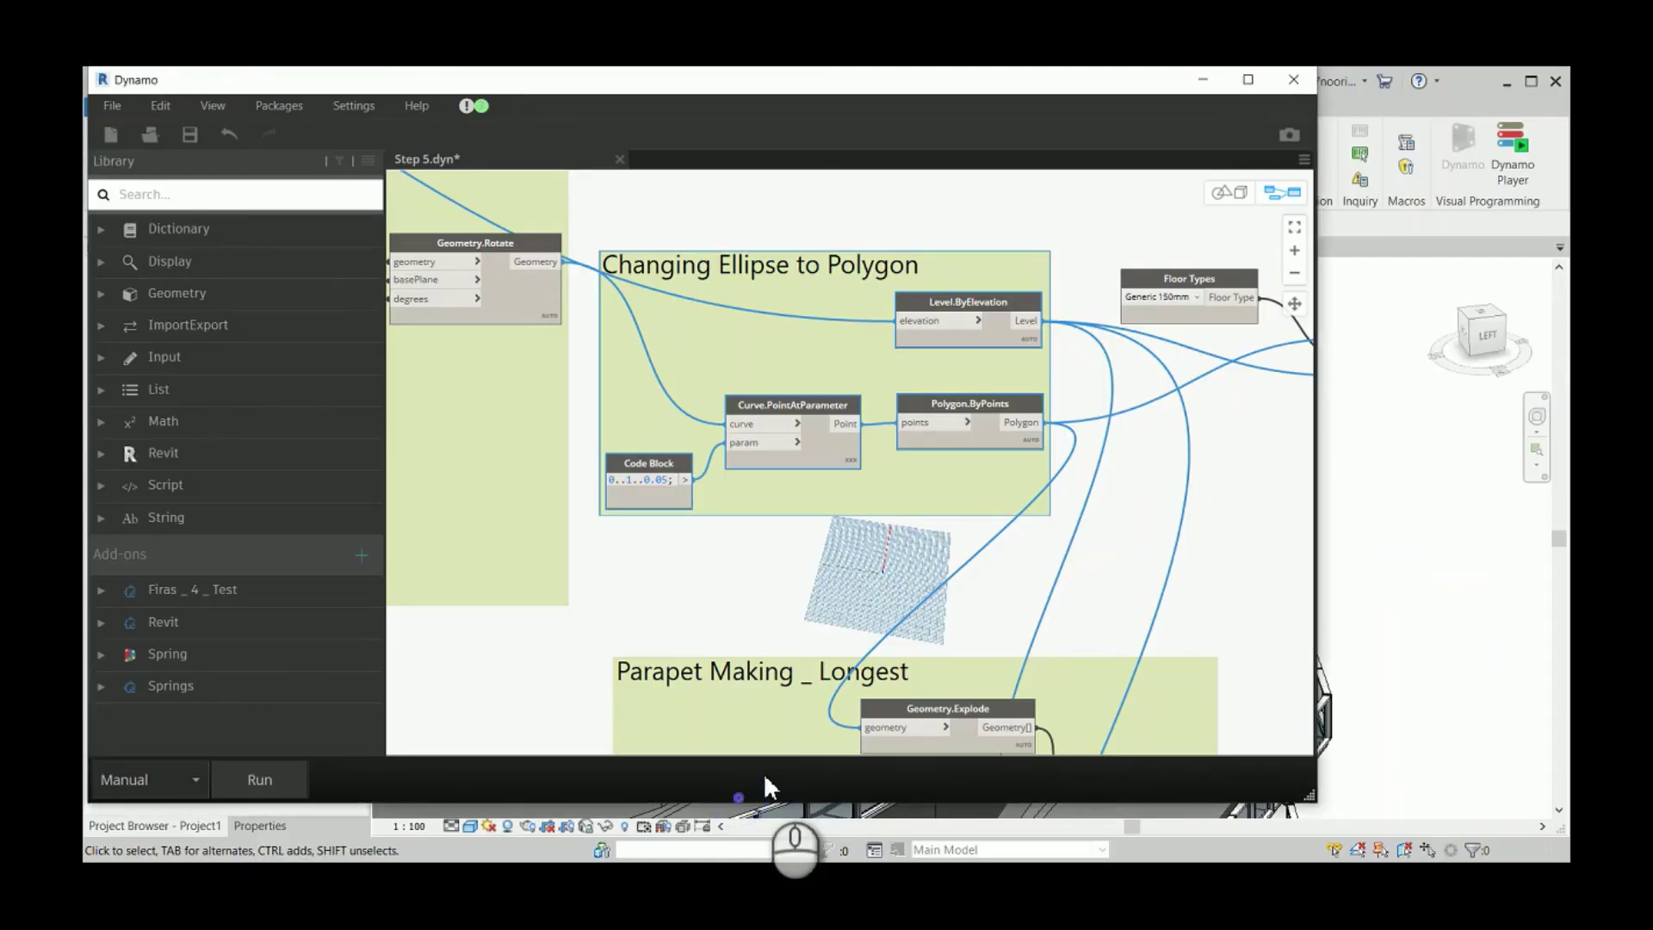
# - Locate the Floor.ByOutlineTypeAndLevel node in the Floor Making group and check its lacing setting
pyautogui.scroll(-5, 708, 415)
pyautogui.scroll(6, 779, 525)
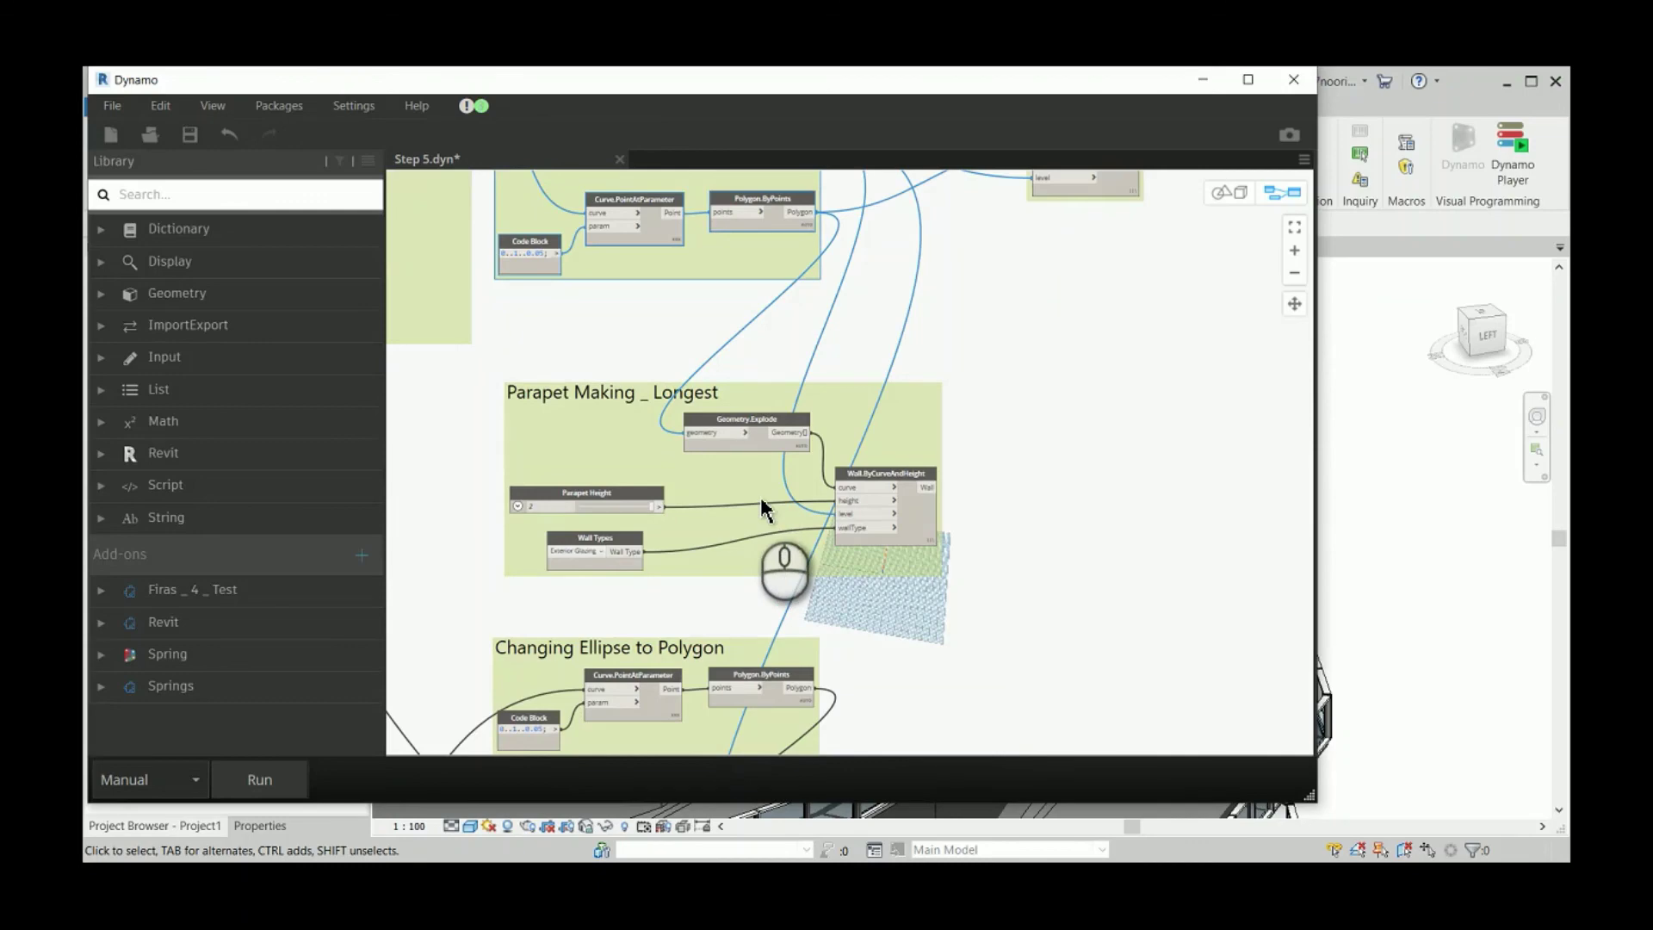
pyautogui.moveTo(763, 510); pyautogui.dragTo(713, 705, button='middle')
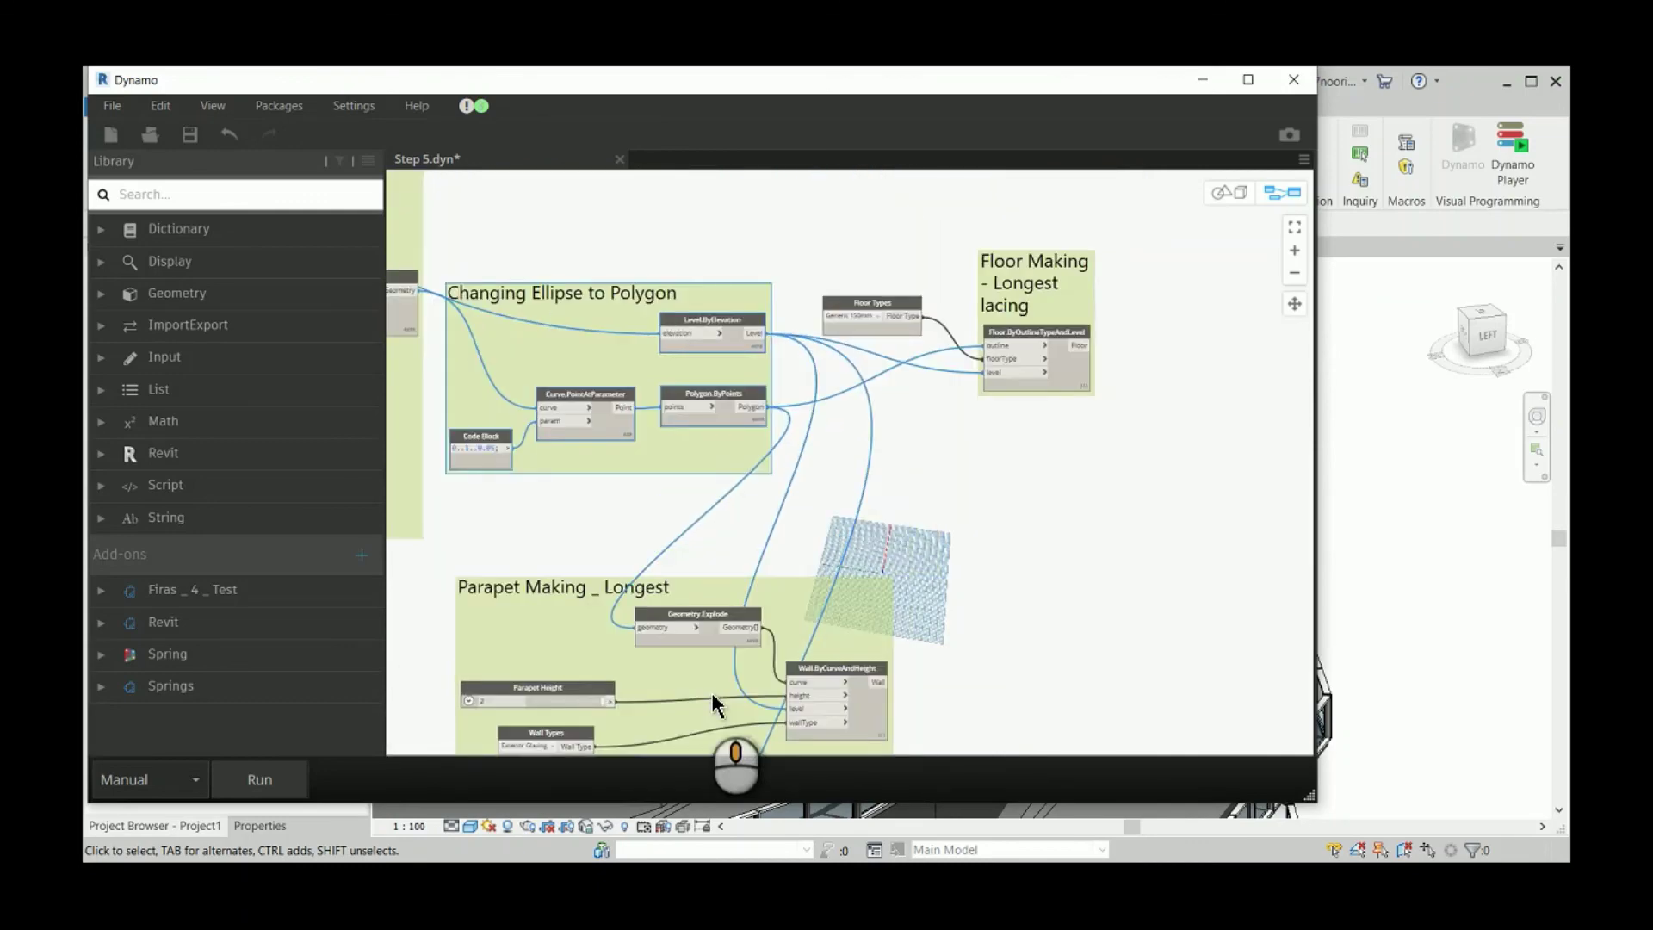
pyautogui.scroll(6, 914, 363)
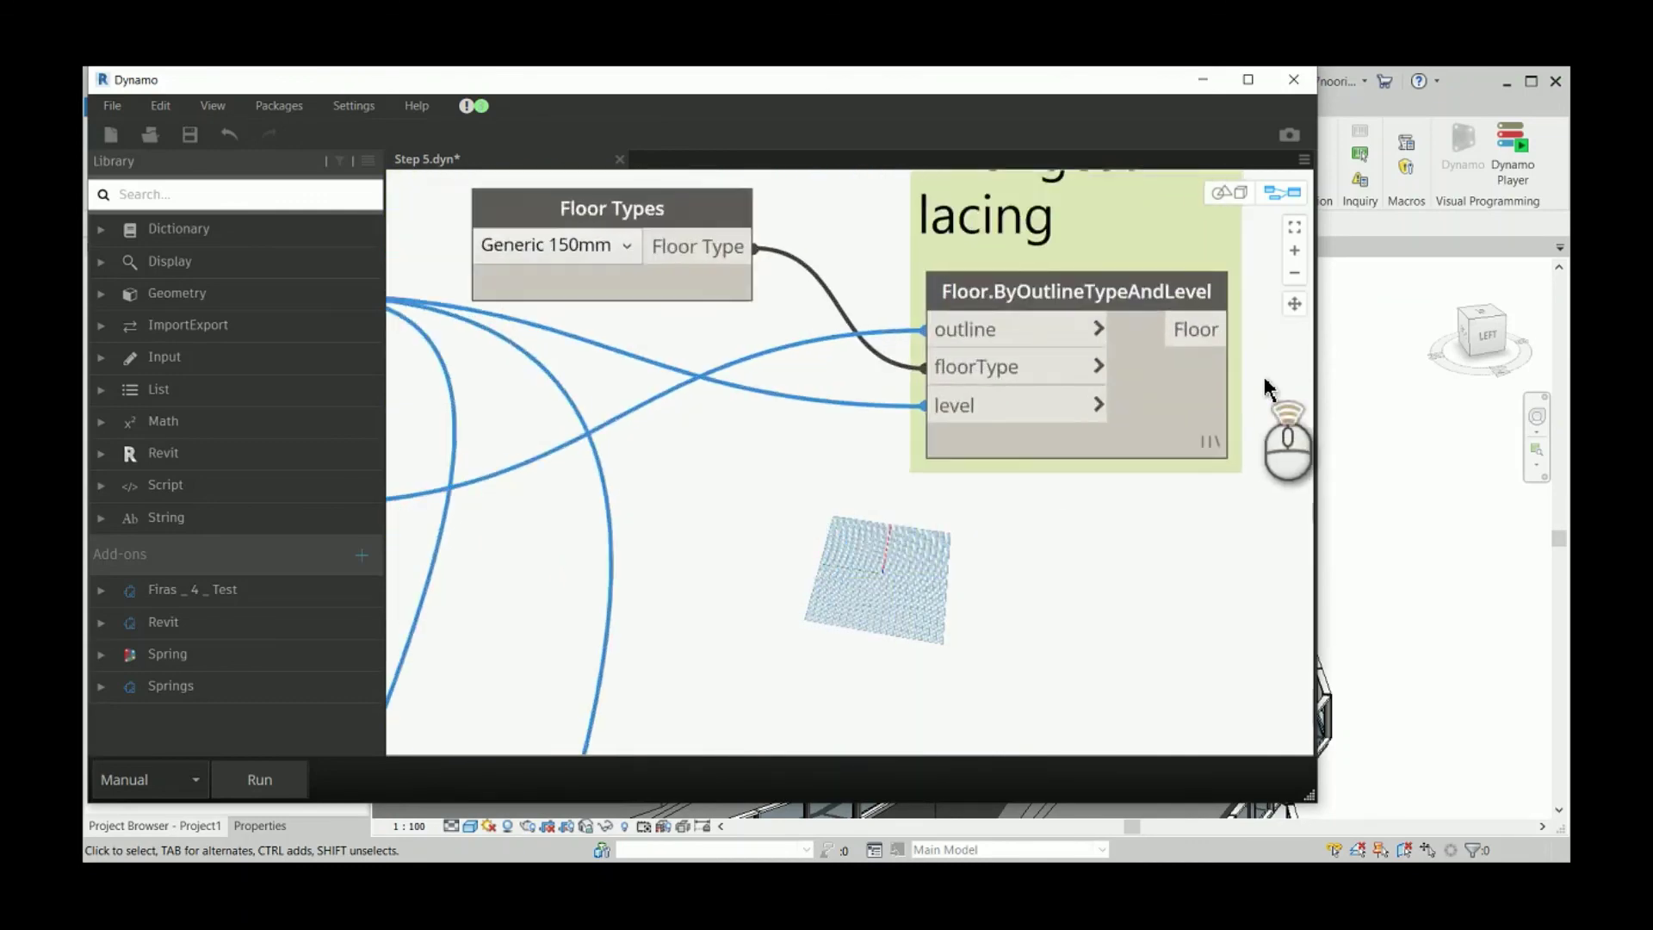
pyautogui.scroll(2, 1269, 390)
pyautogui.moveTo(1154, 417); pyautogui.dragTo(944, 571, button='middle')
pyautogui.rightClick(914, 422)
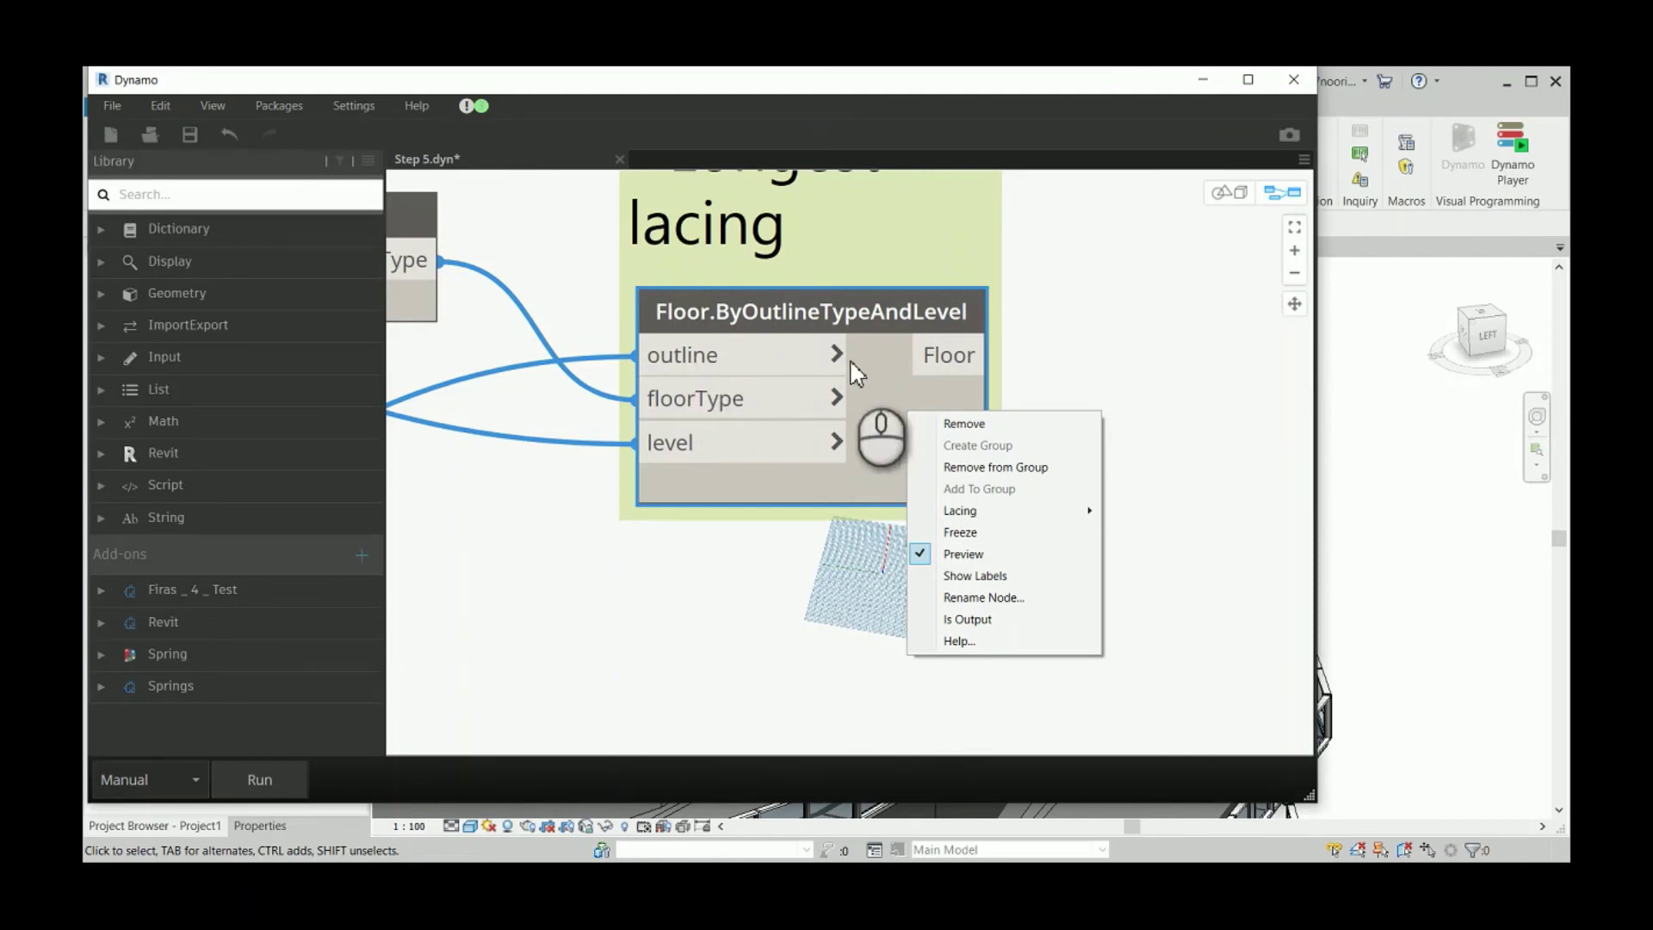
pyautogui.moveTo(976, 517)
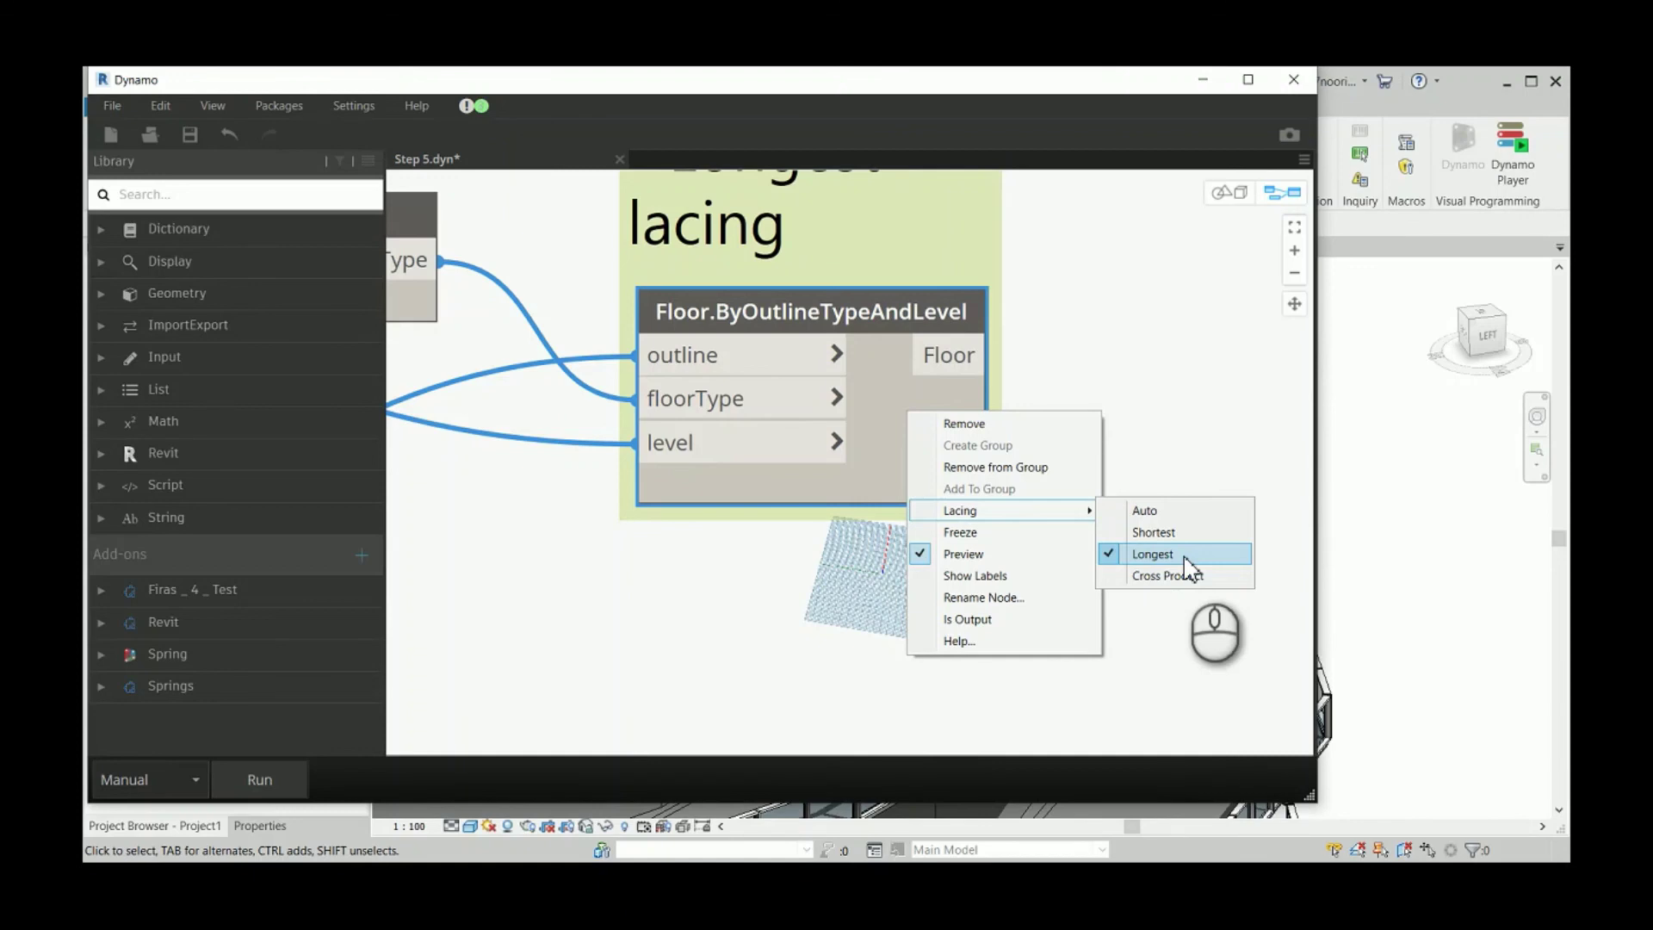
pyautogui.click(1154, 349)
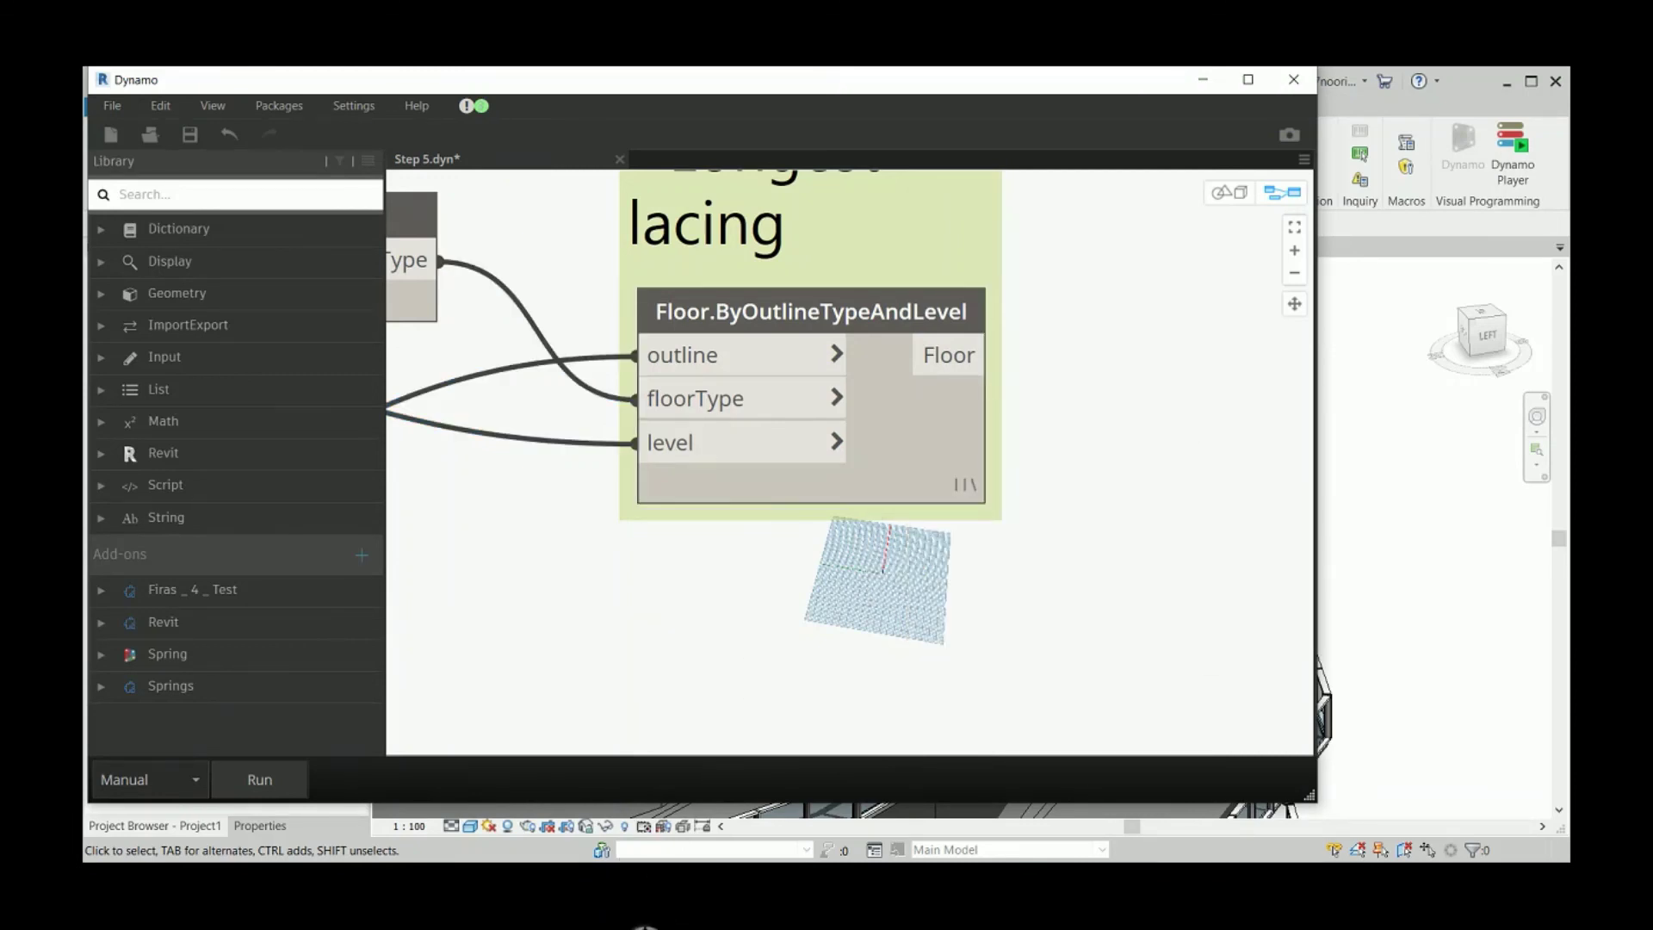
pyautogui.scroll(-3, 926, 551)
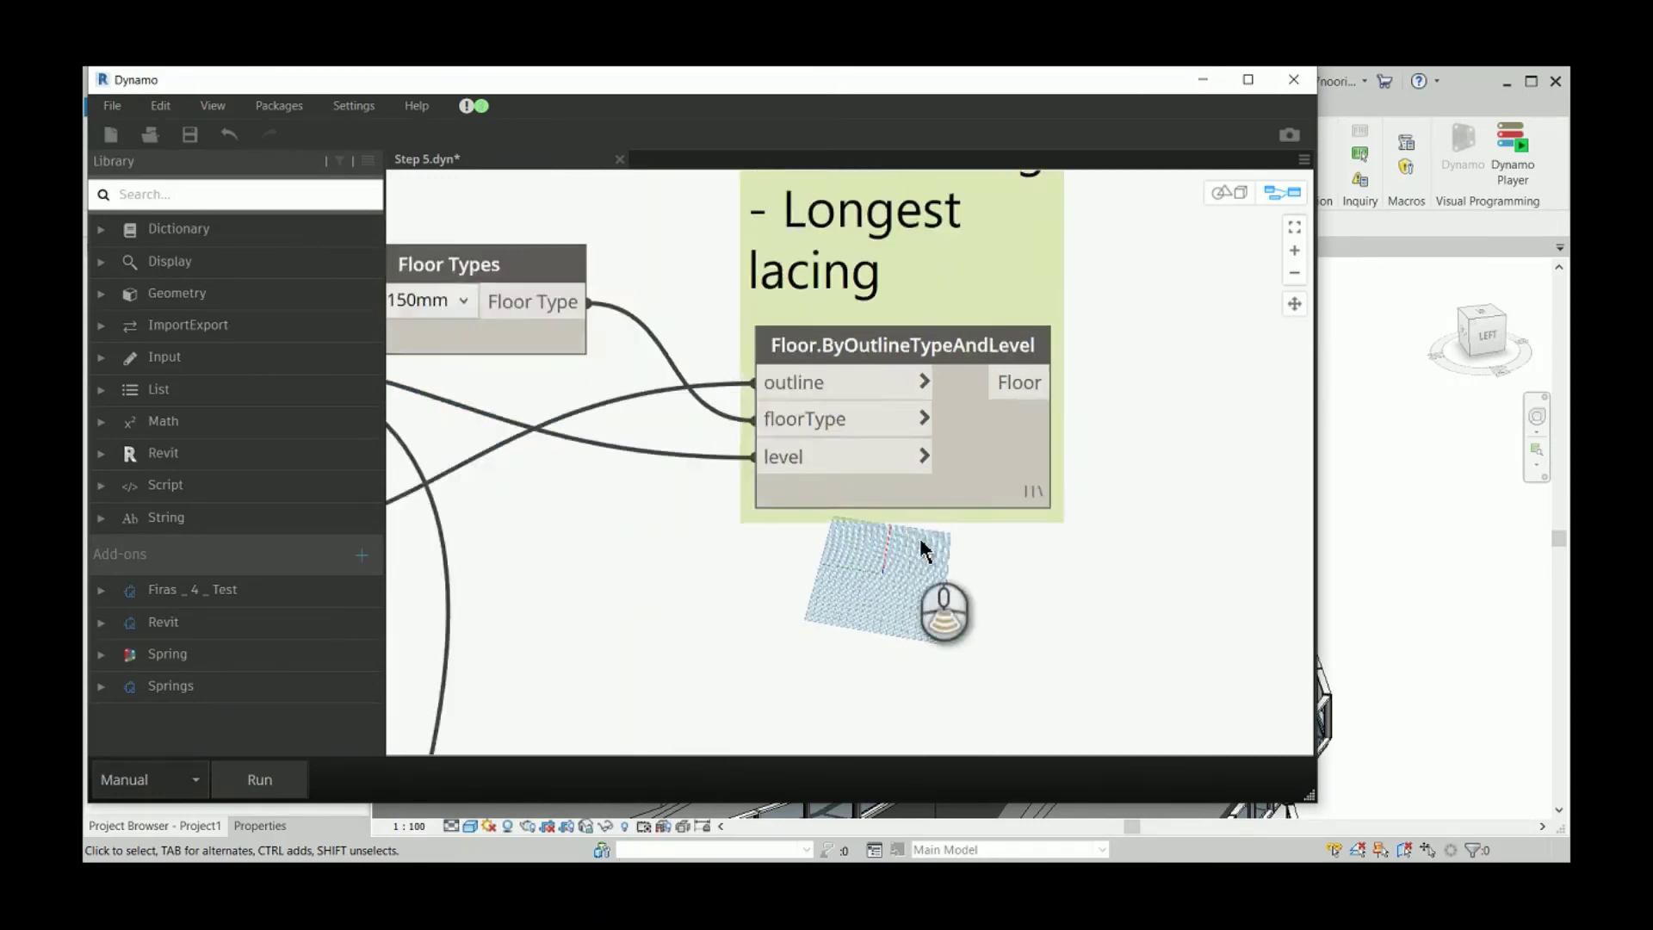
pyautogui.scroll(2, 933, 491)
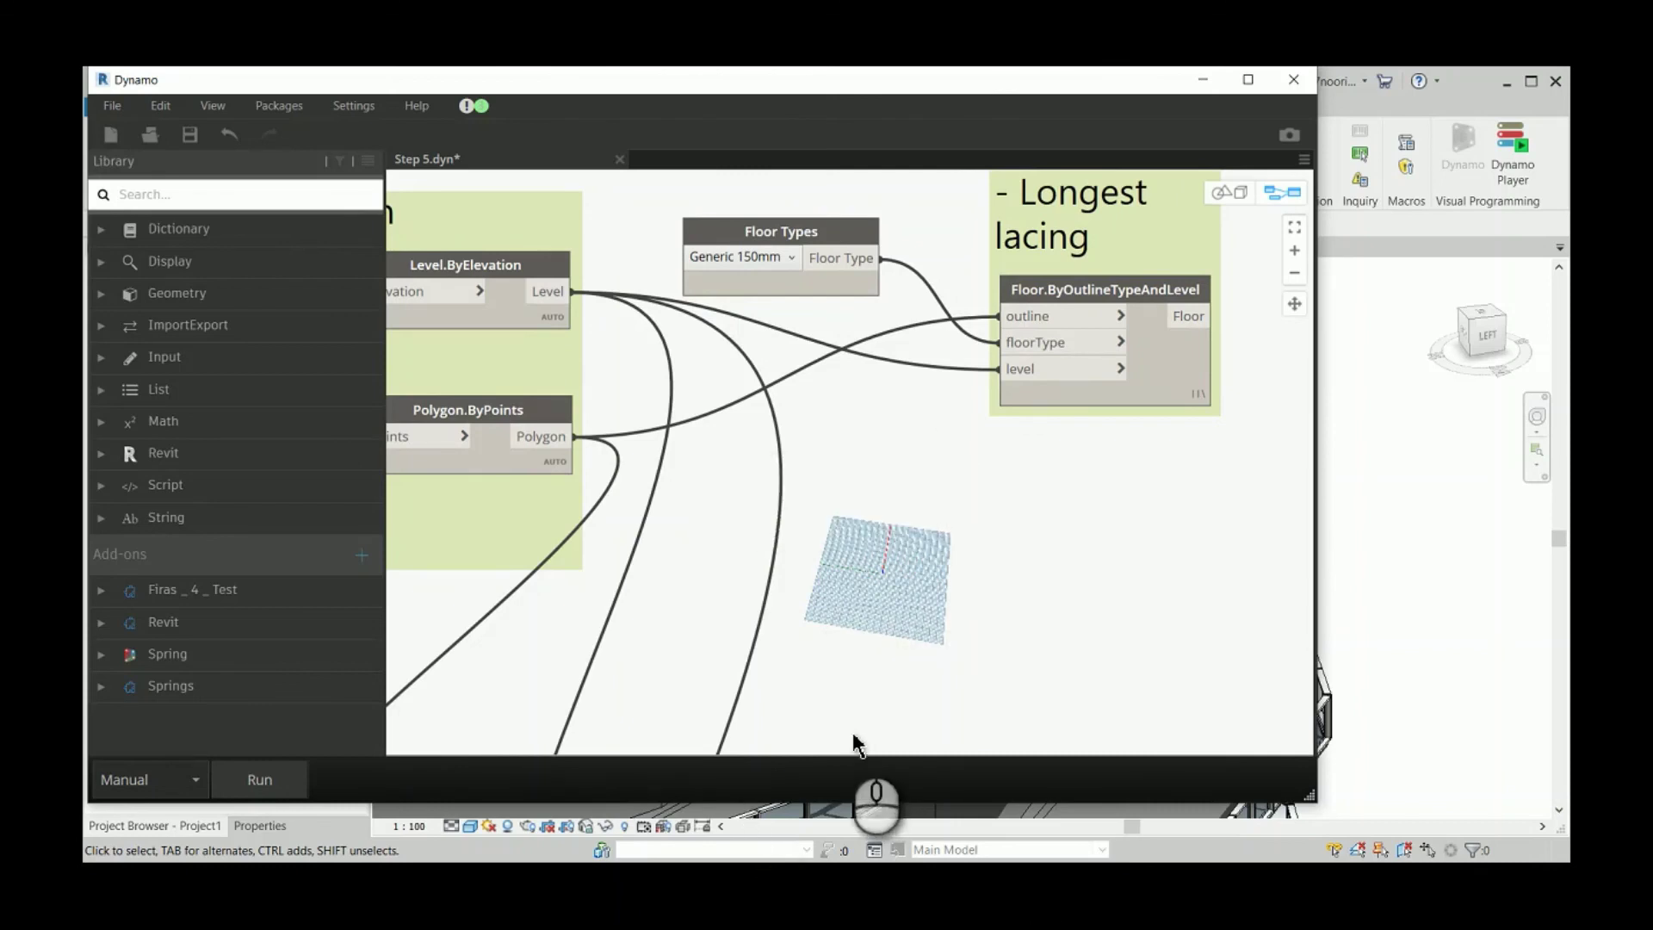
# - Return to the Zoom meeting and share the host's own screen with the participants
pyautogui.click(728, 904)
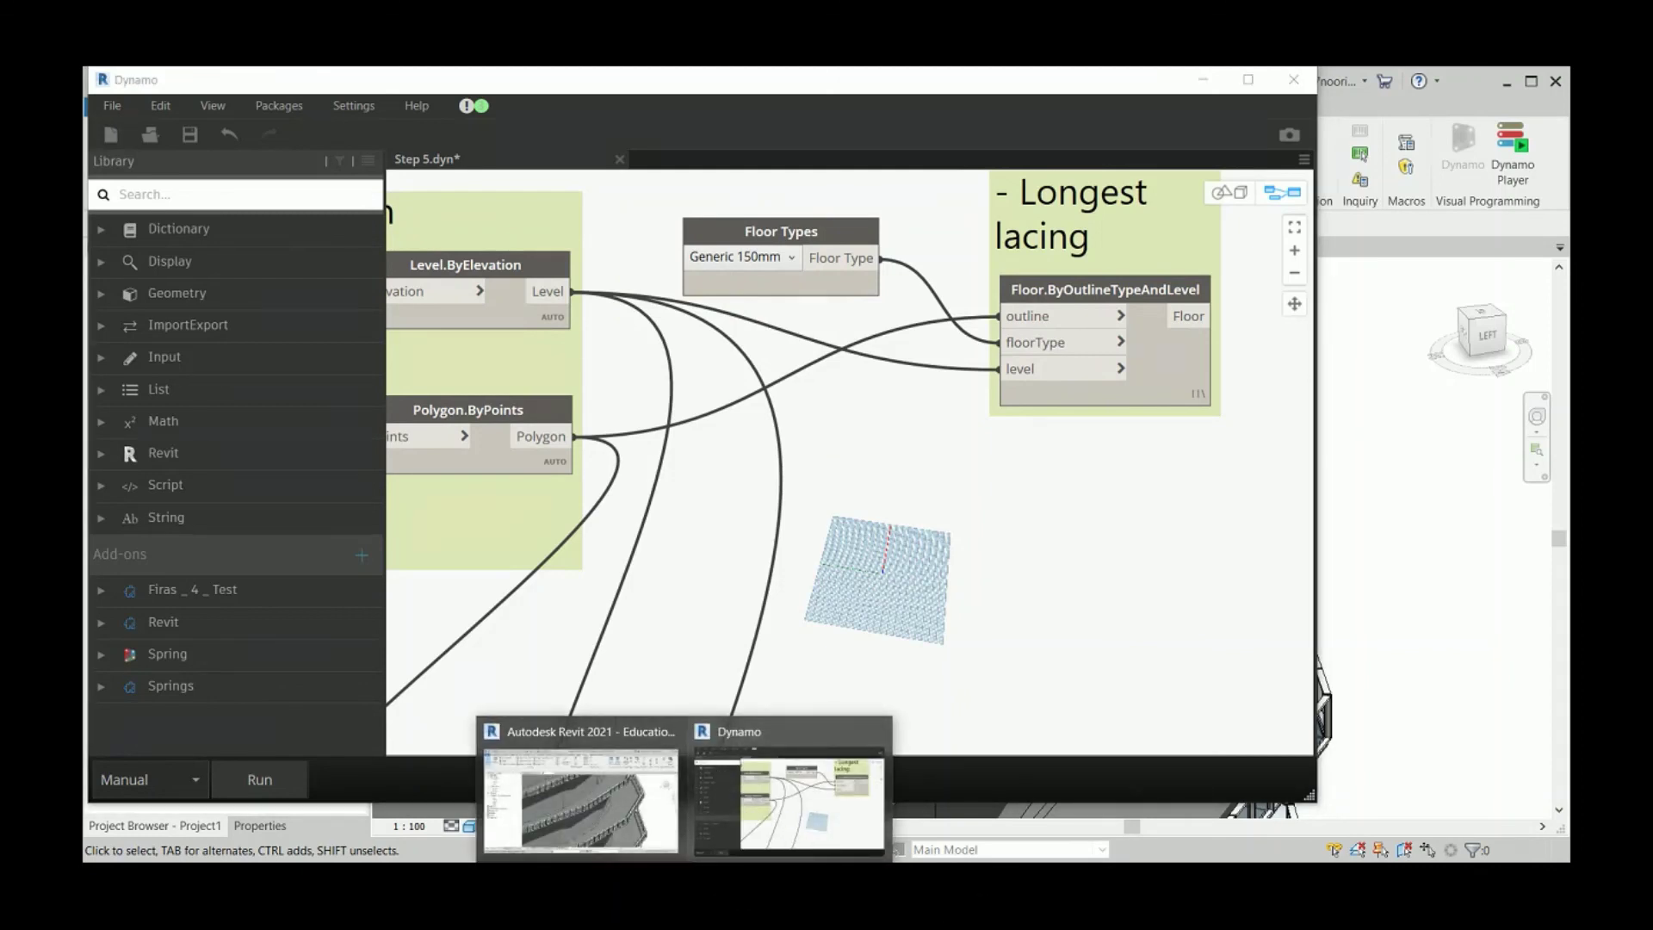
pyautogui.click(990, 772)
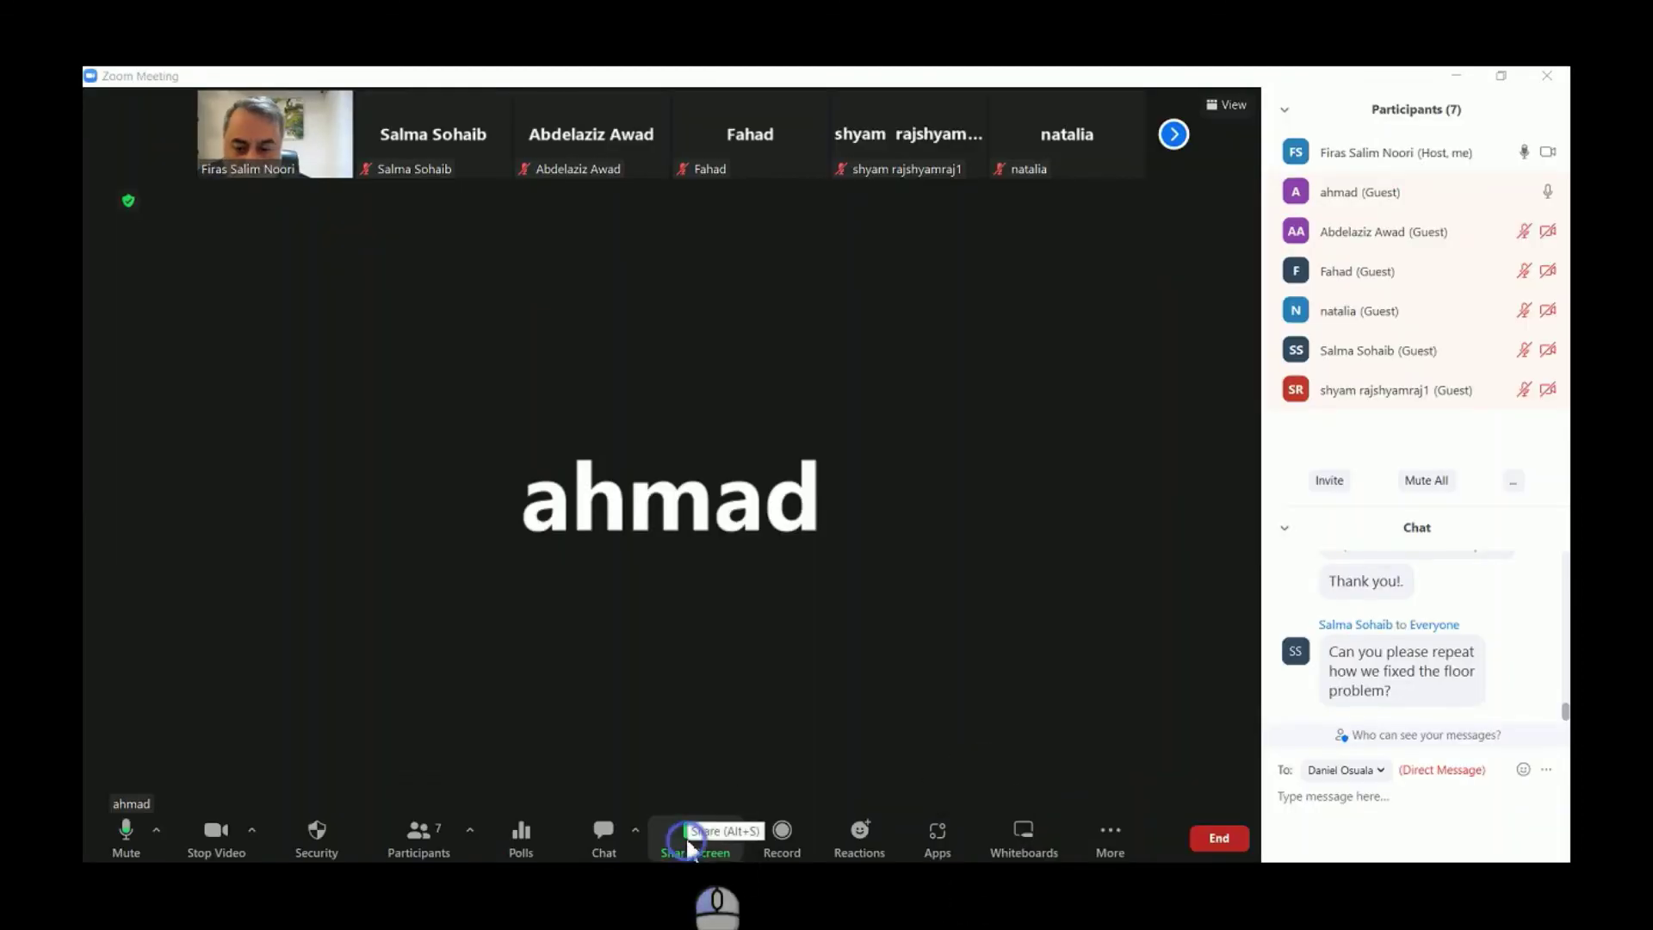
pyautogui.click(693, 831)
pyautogui.doubleClick(472, 376)
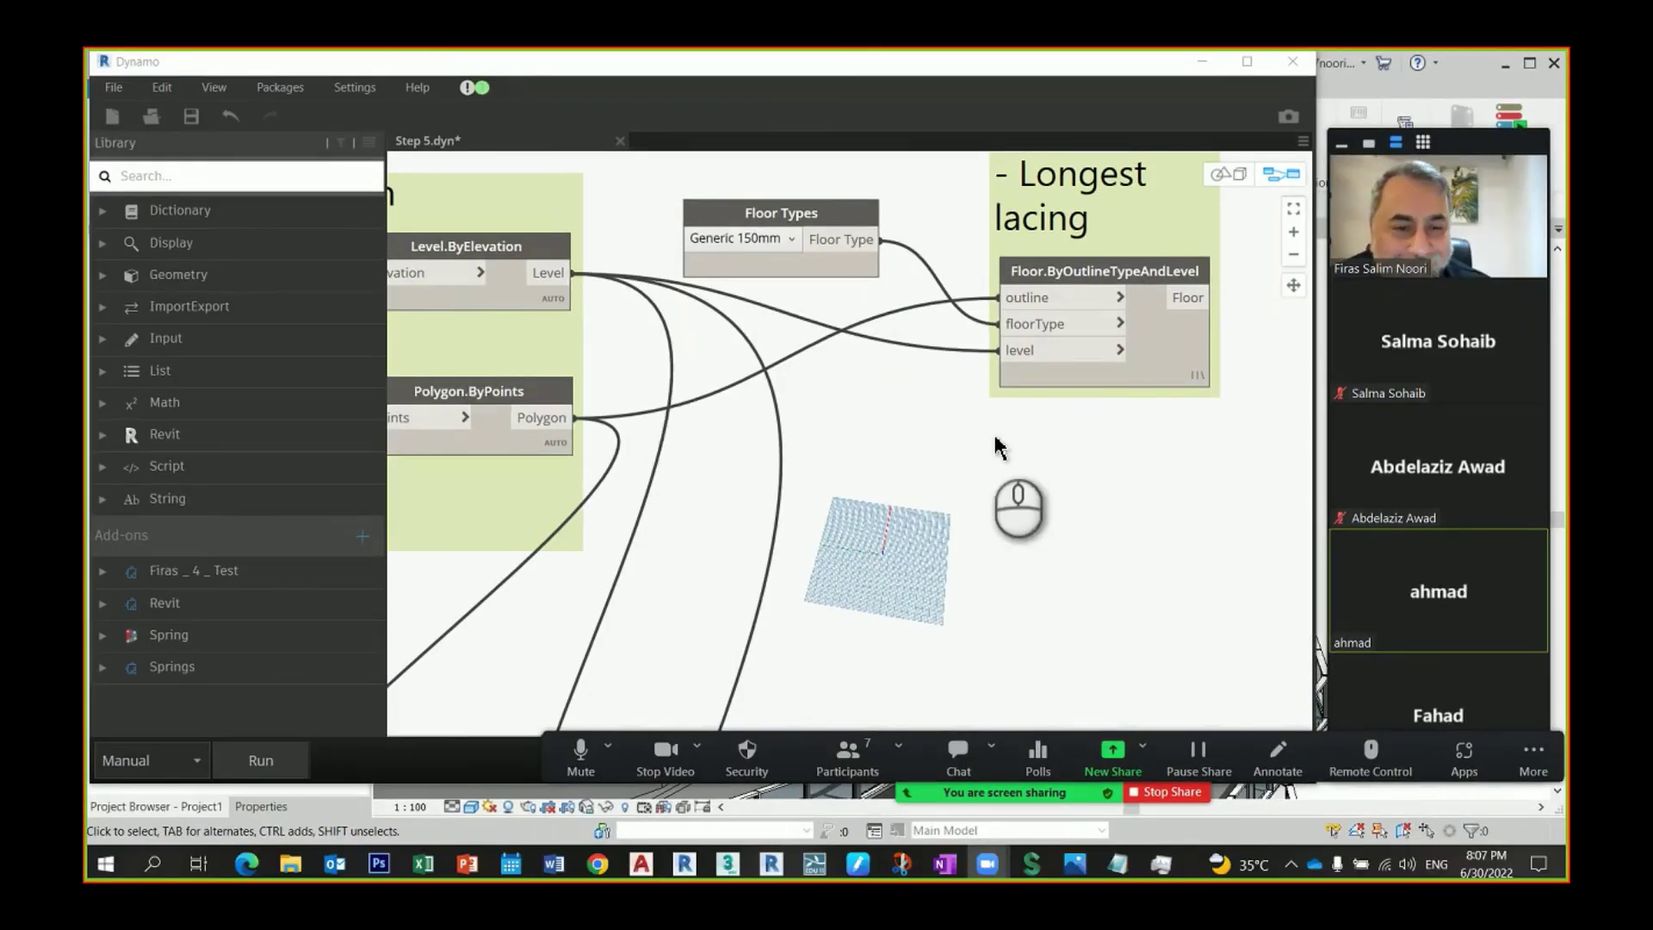
# - Show the participants the inputs of Floor.ByOutlineTypeAndLevel and its Longest lacing option, leaving the setting as it is
pyautogui.moveTo(825, 422); pyautogui.dragTo(904, 479, button='middle')
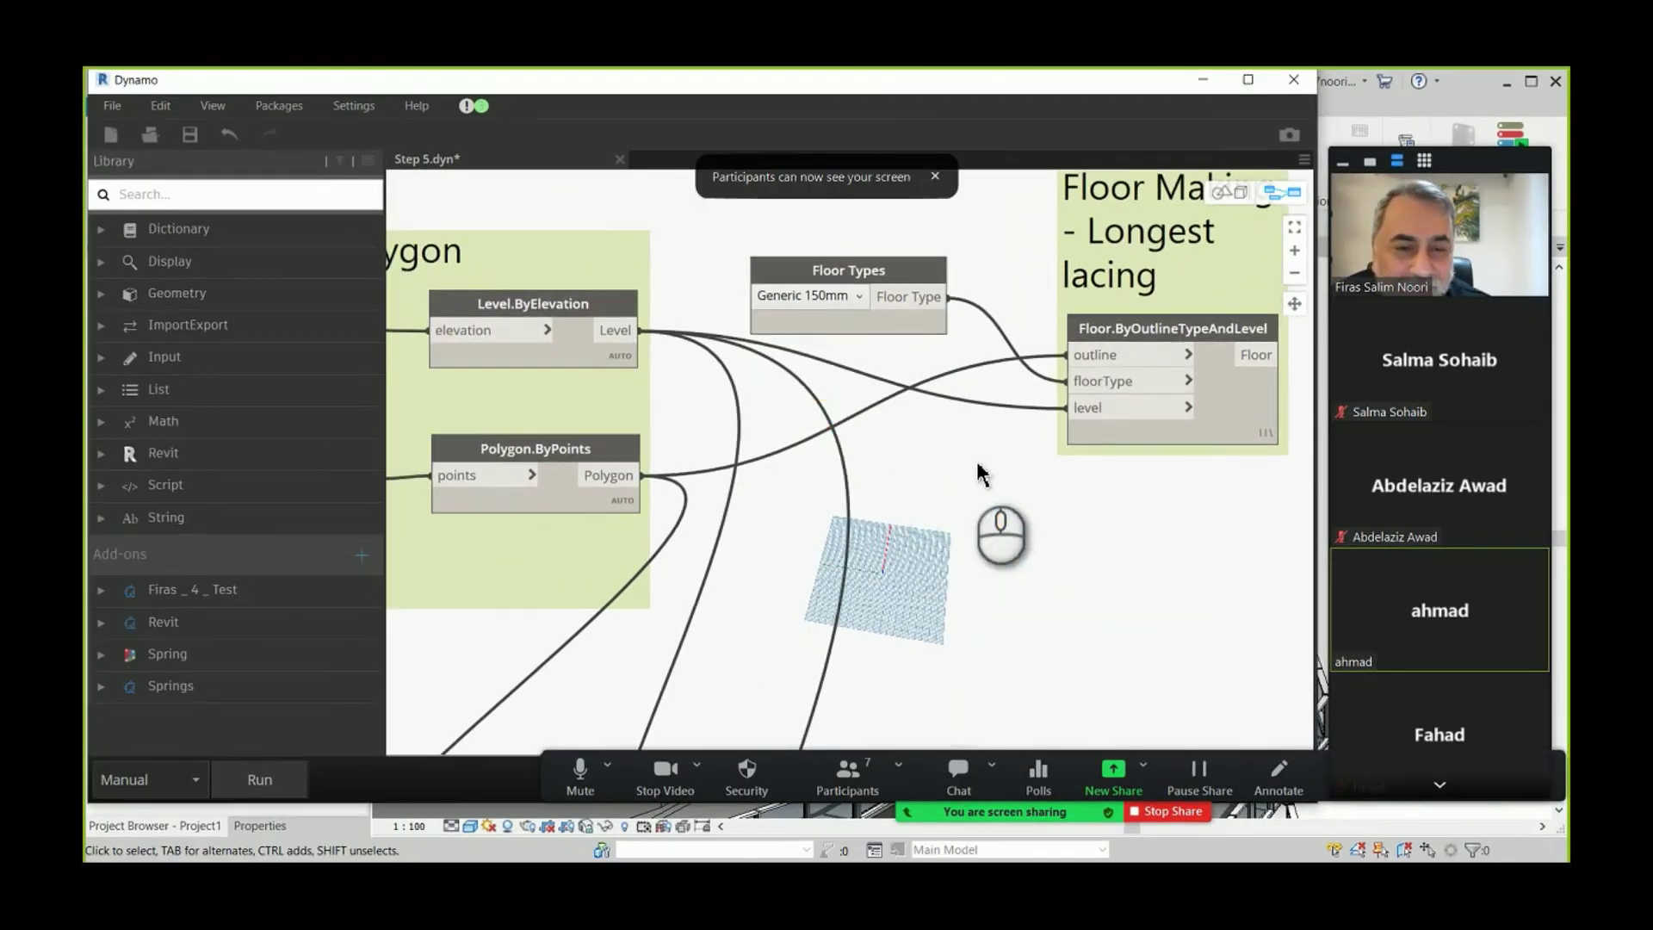
pyautogui.moveTo(1139, 351)
pyautogui.moveTo(1140, 342); pyautogui.dragTo(1145, 351)
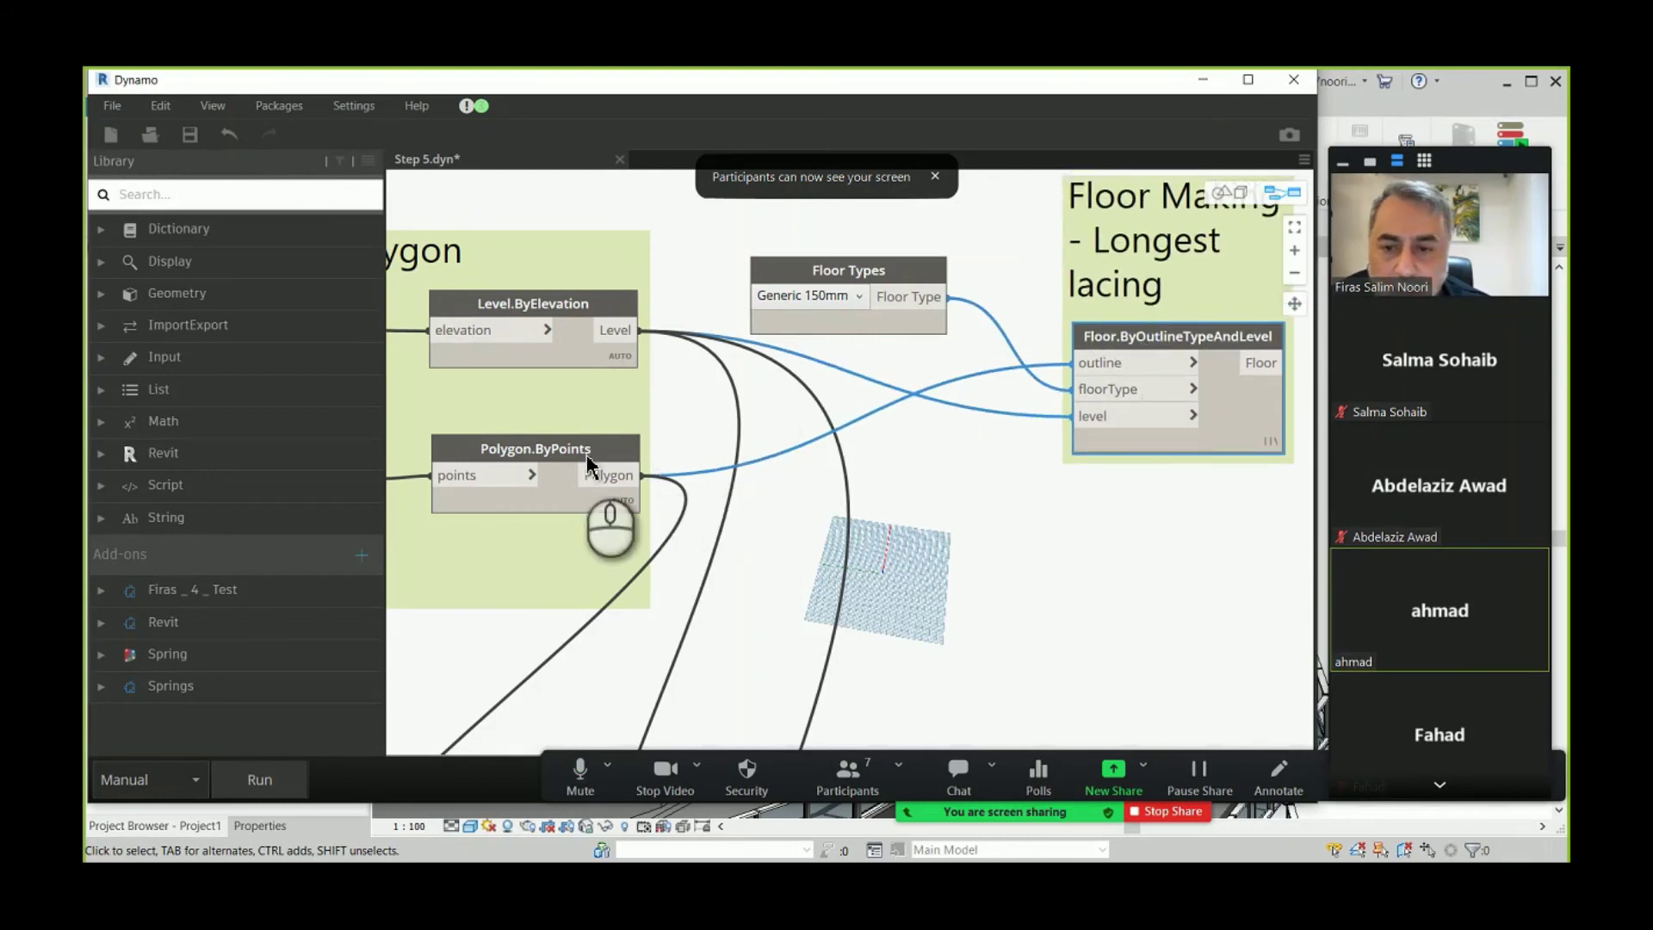
pyautogui.rightClick(1248, 412)
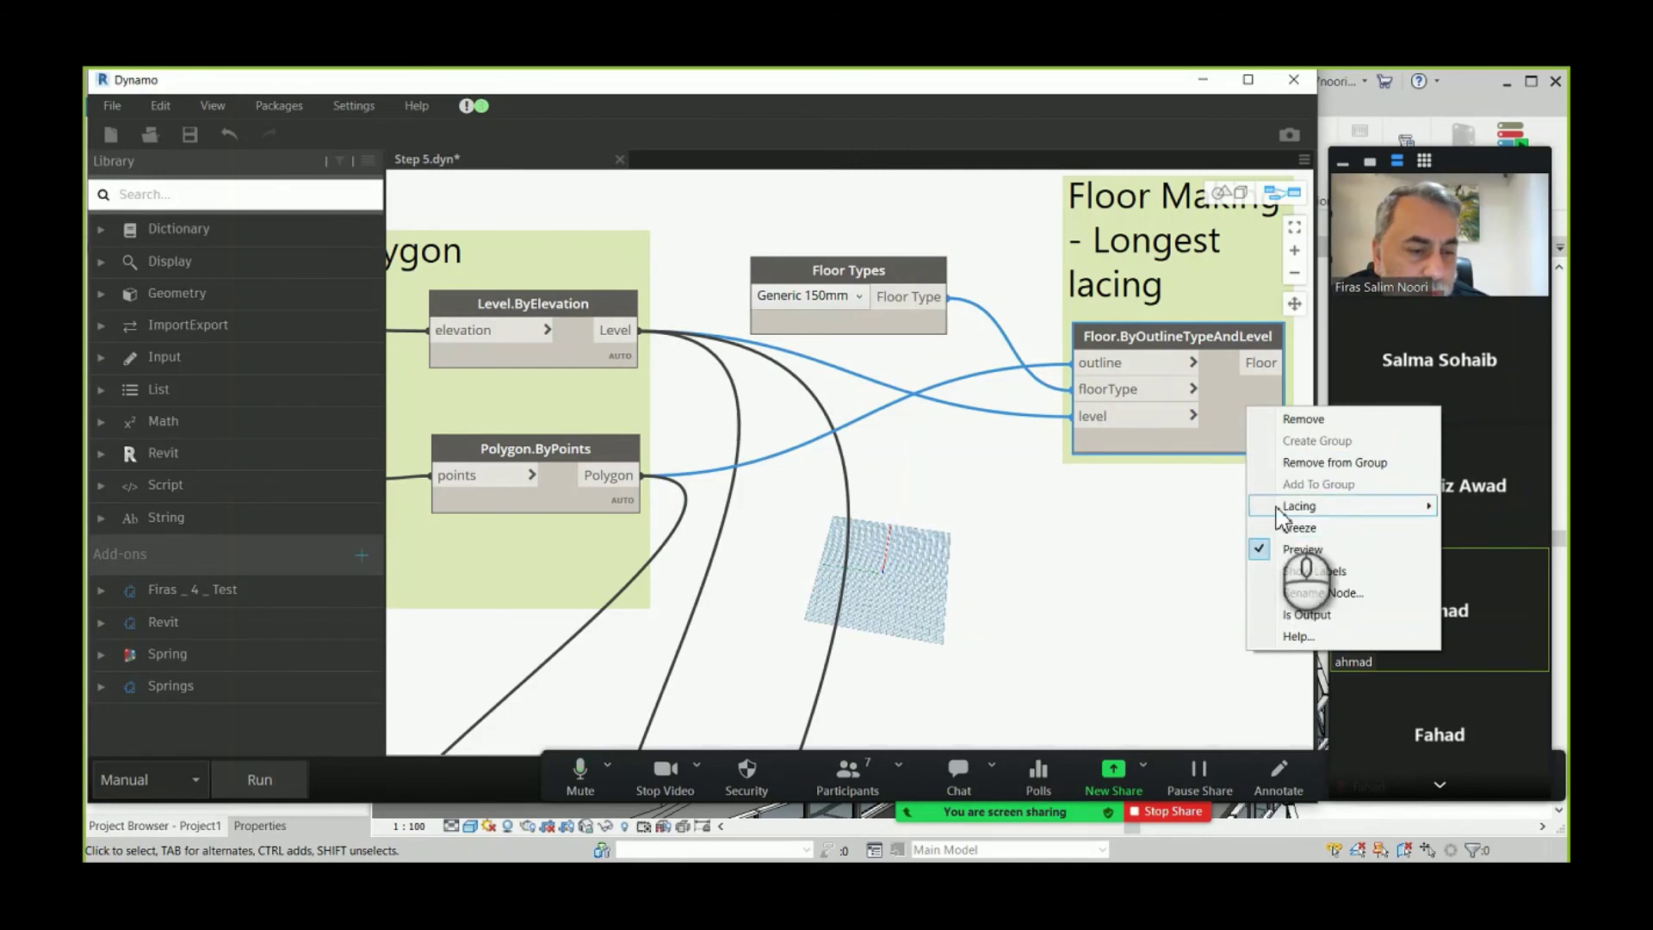
pyautogui.moveTo(1295, 507)
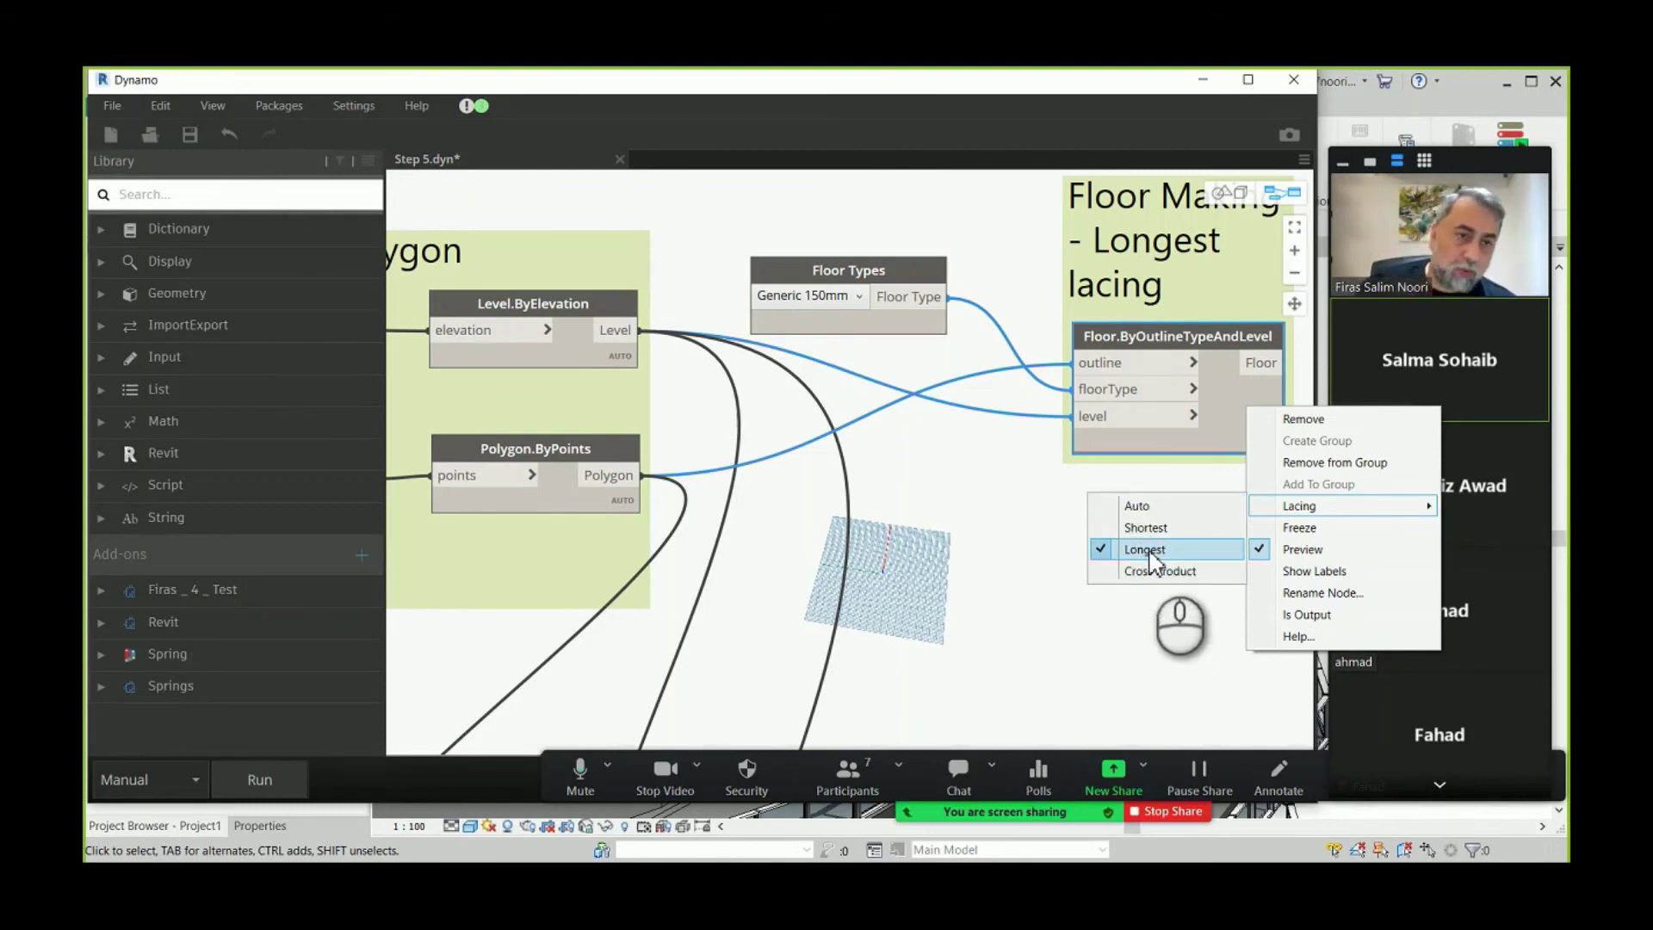
pyautogui.click(983, 492)
pyautogui.scroll(-2, 988, 496)
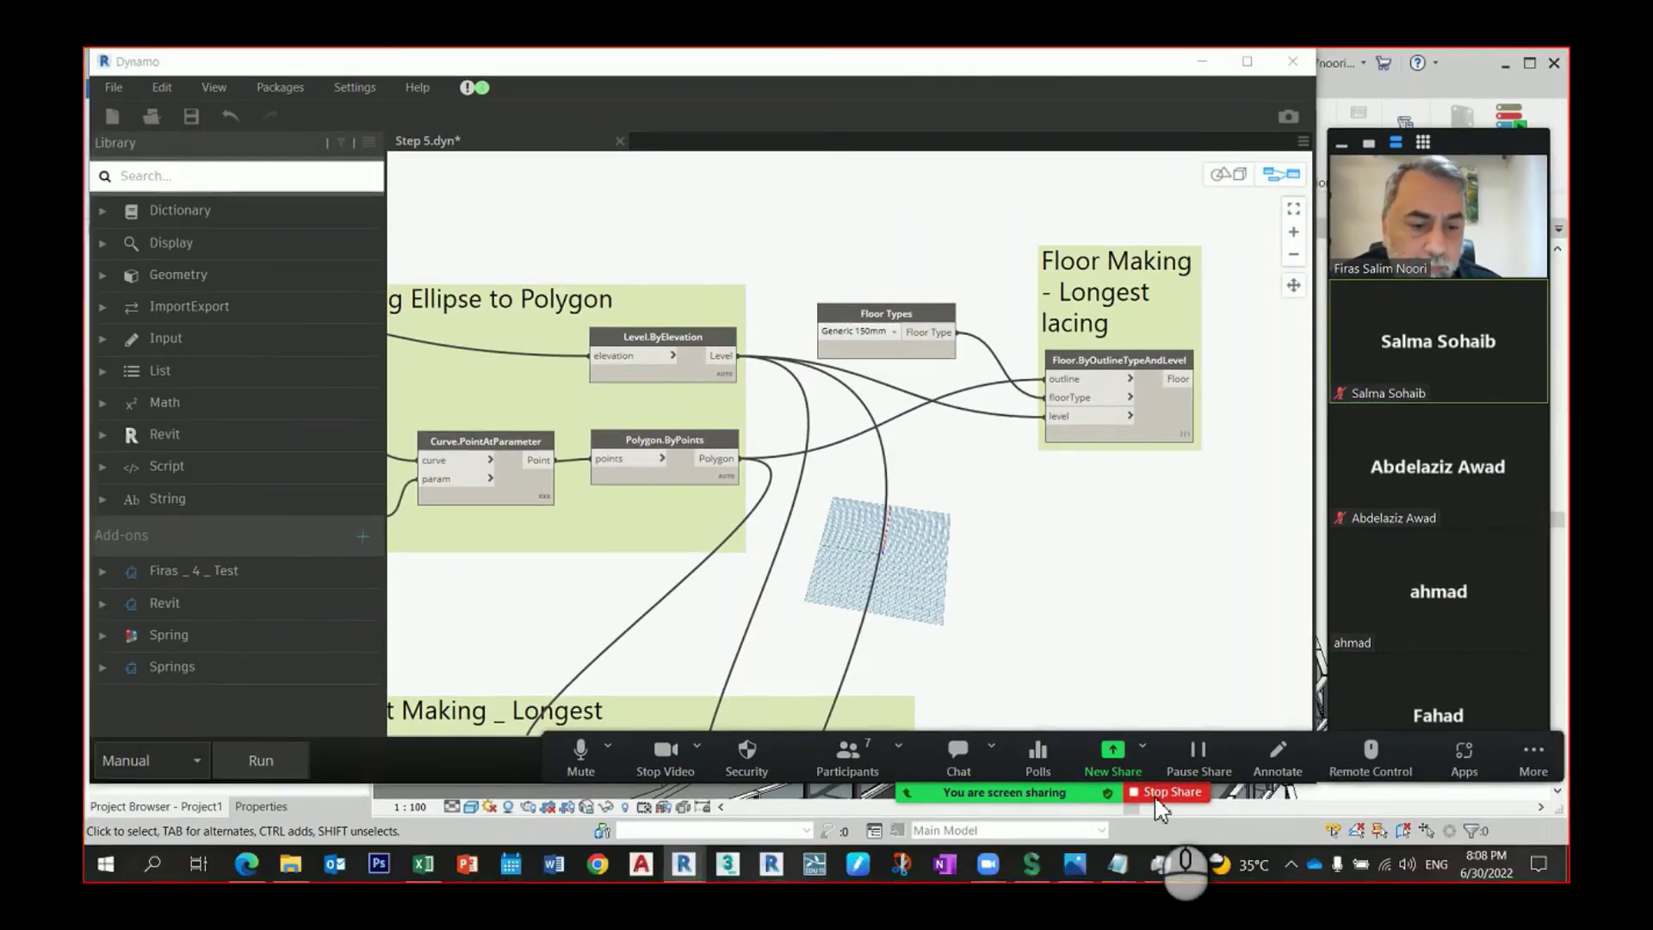
# - End the screen share and the Zoom meeting for all participants, rating the experience as Great
pyautogui.click(1162, 813)
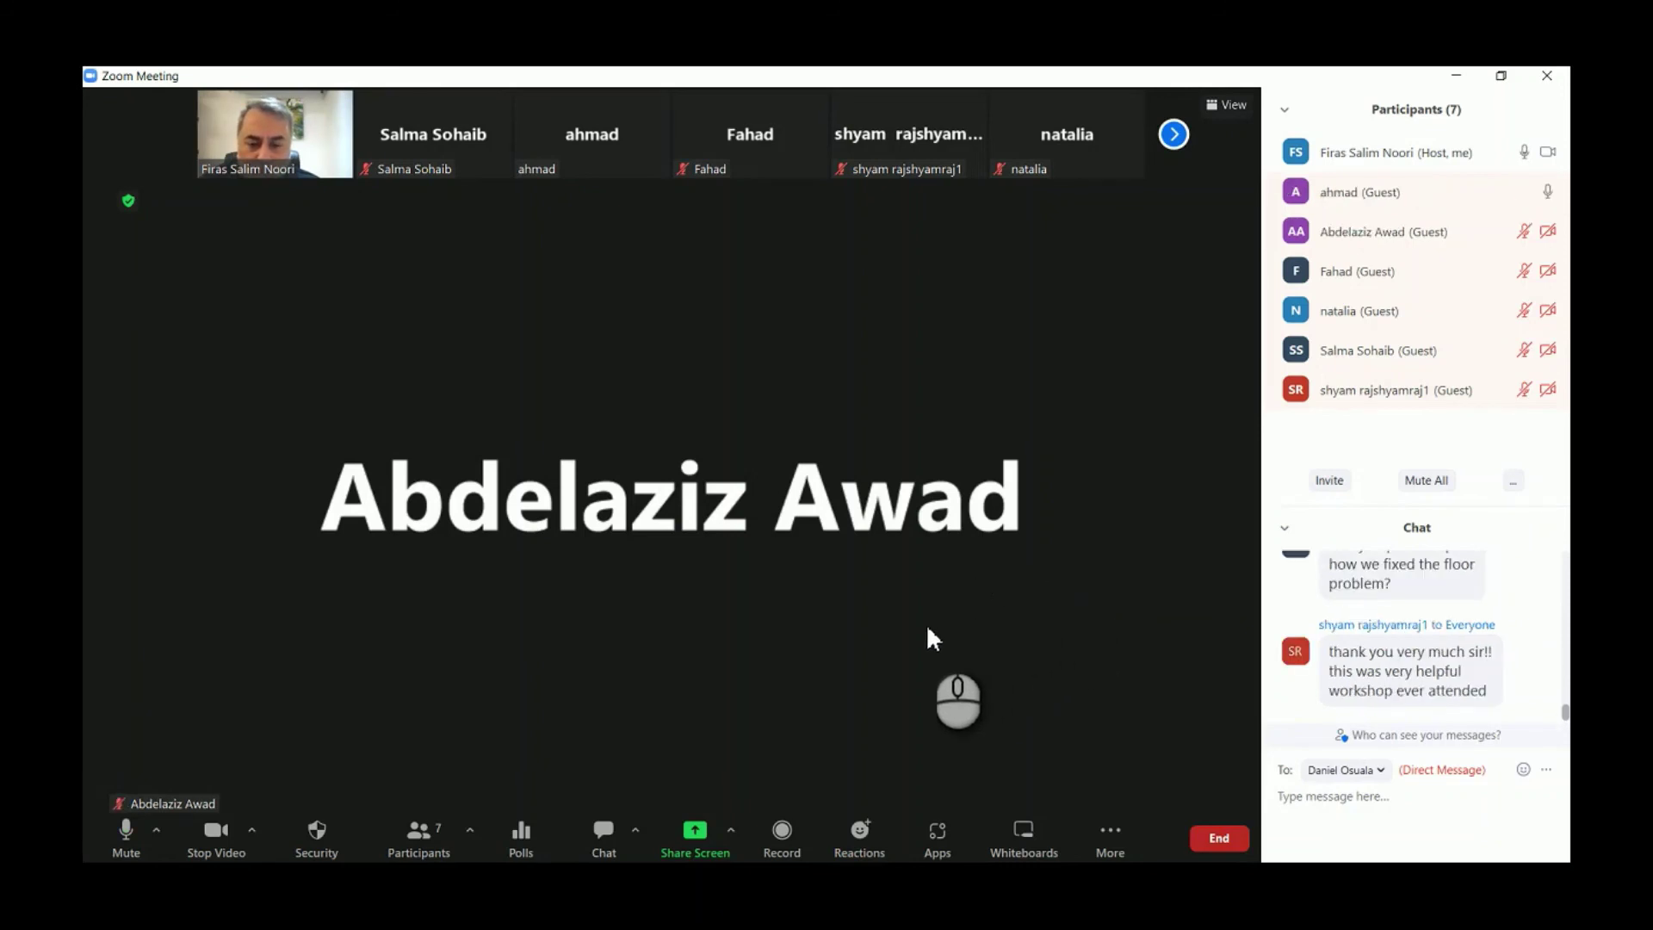
pyautogui.click(1228, 837)
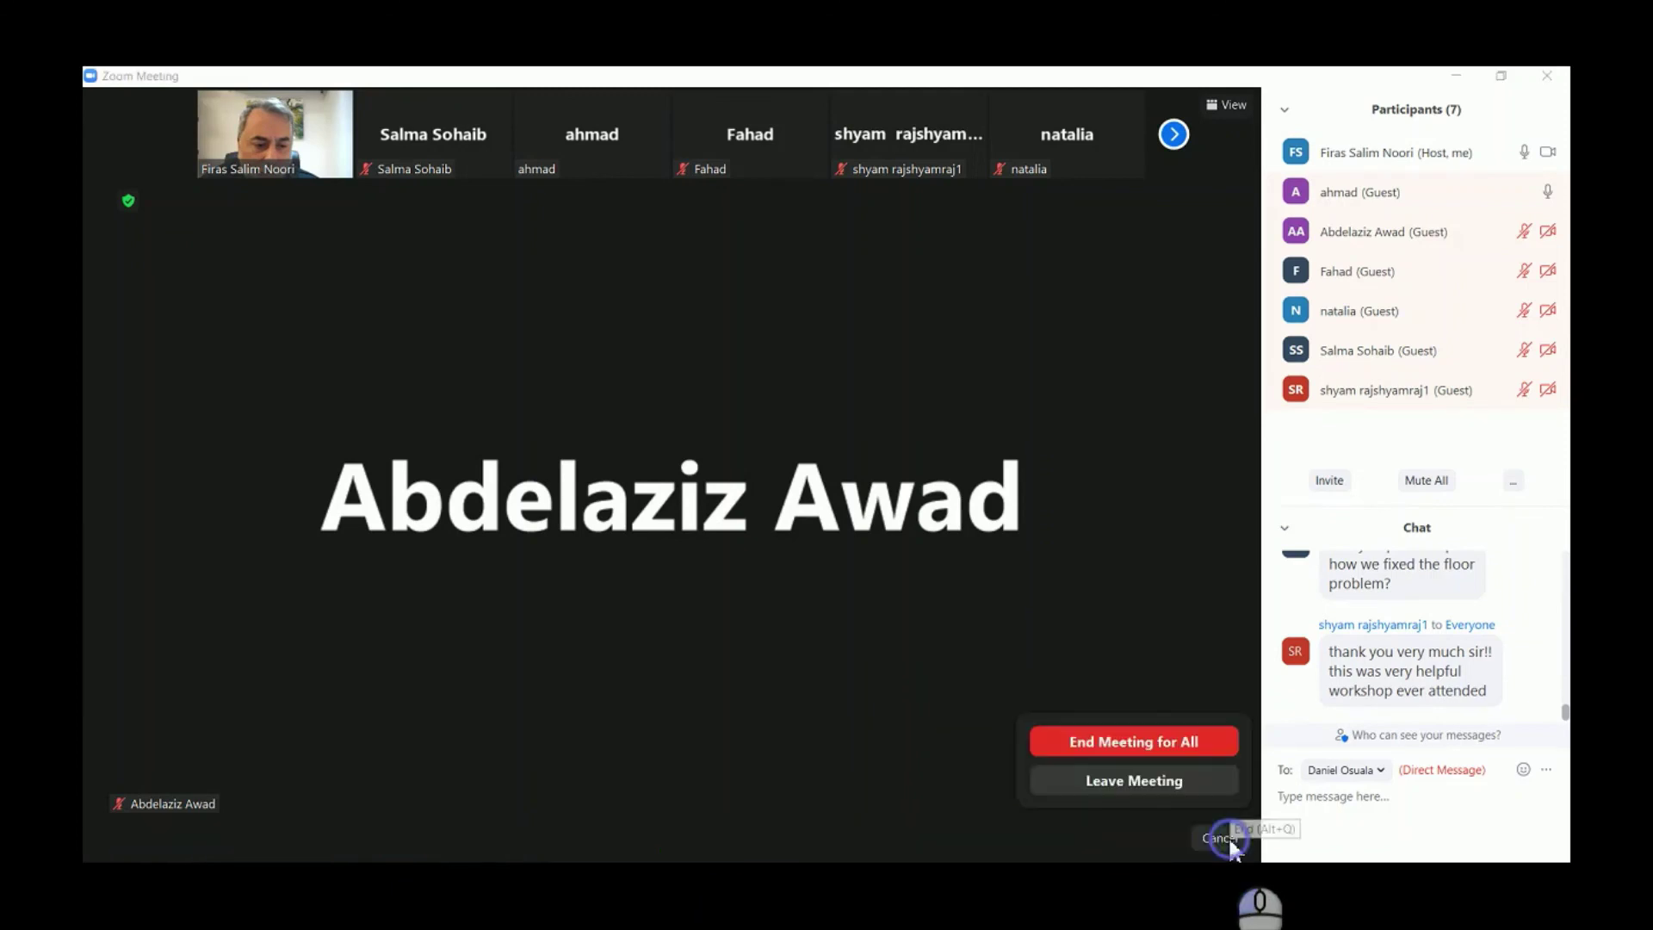
pyautogui.click(1155, 742)
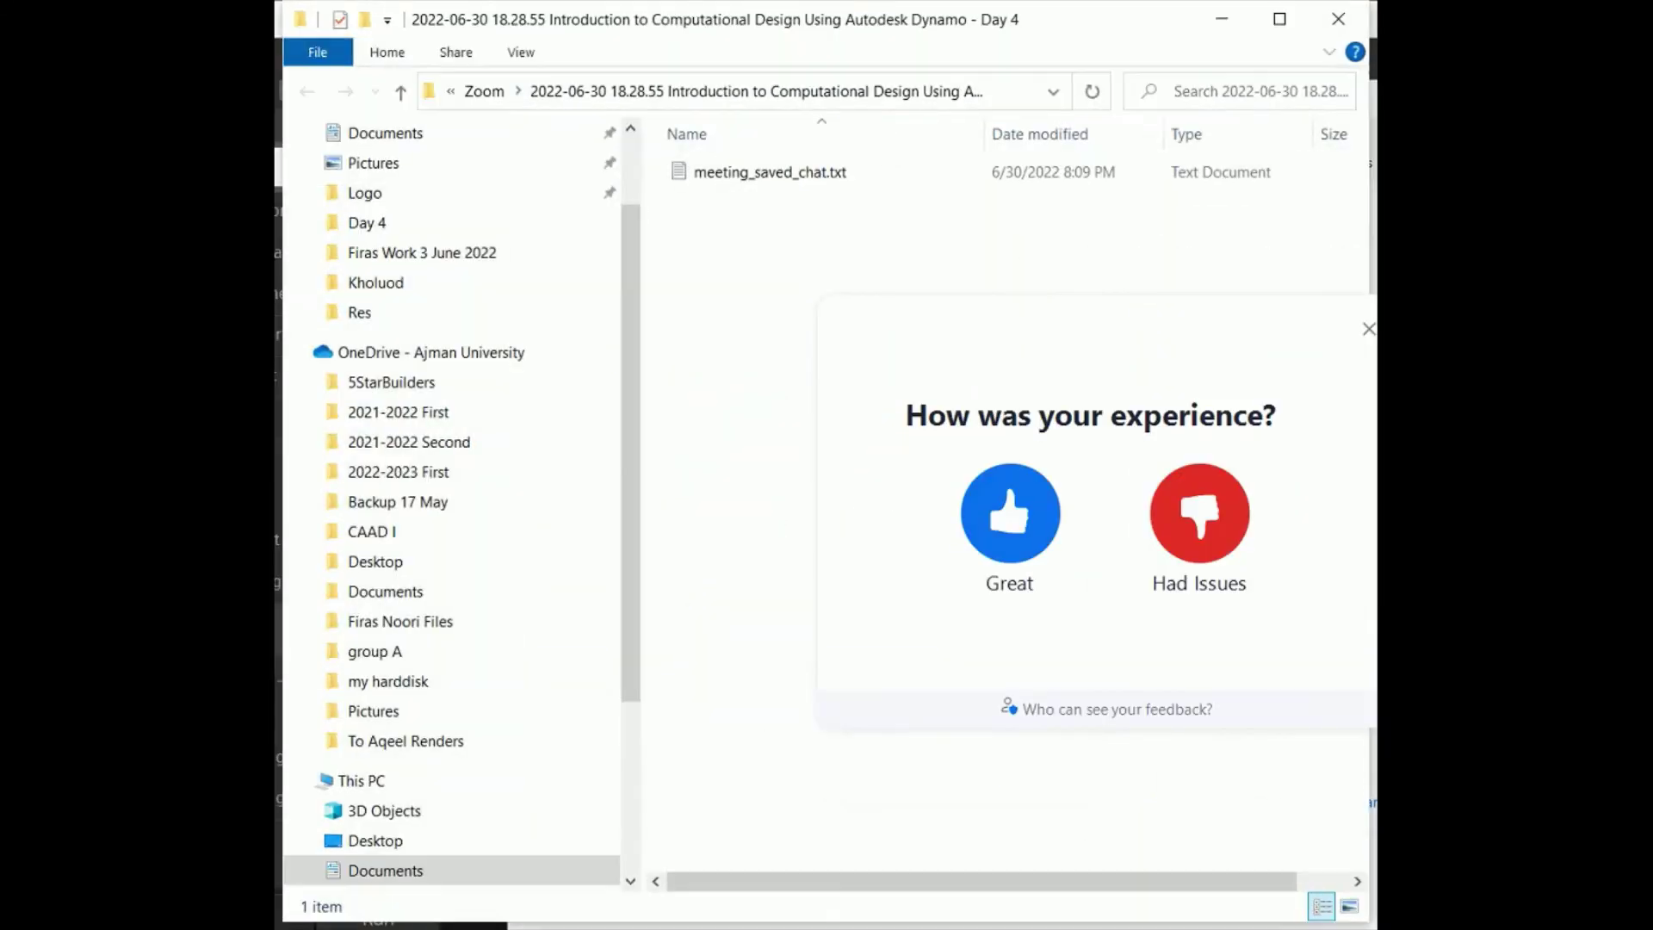
pyautogui.click(1042, 572)
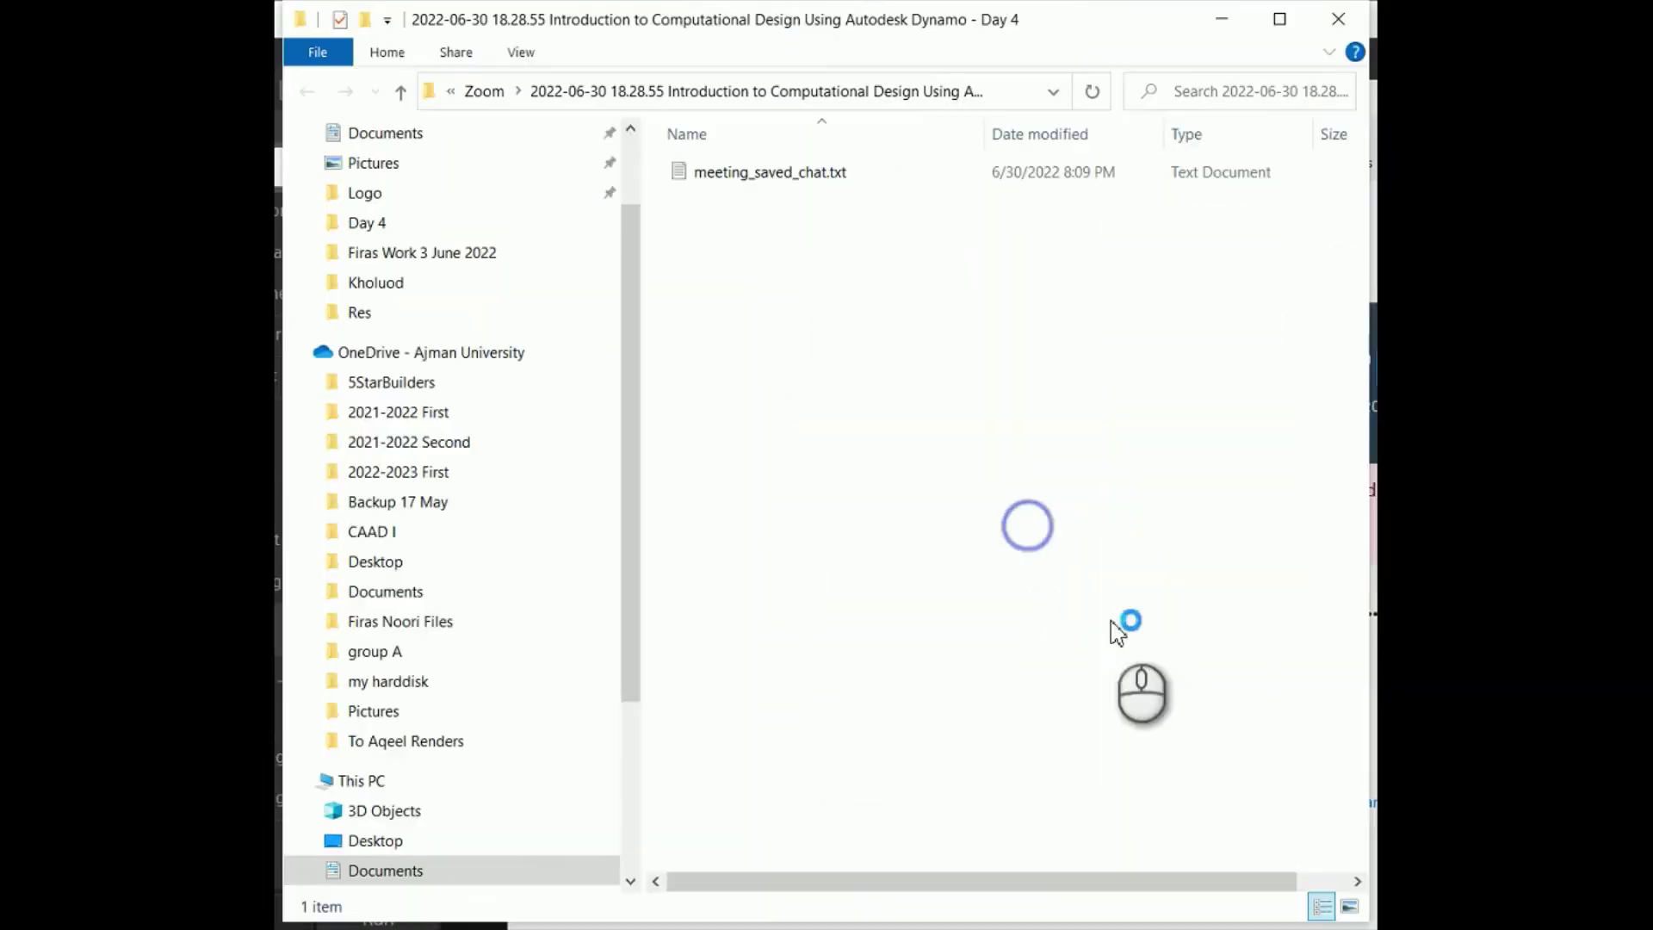